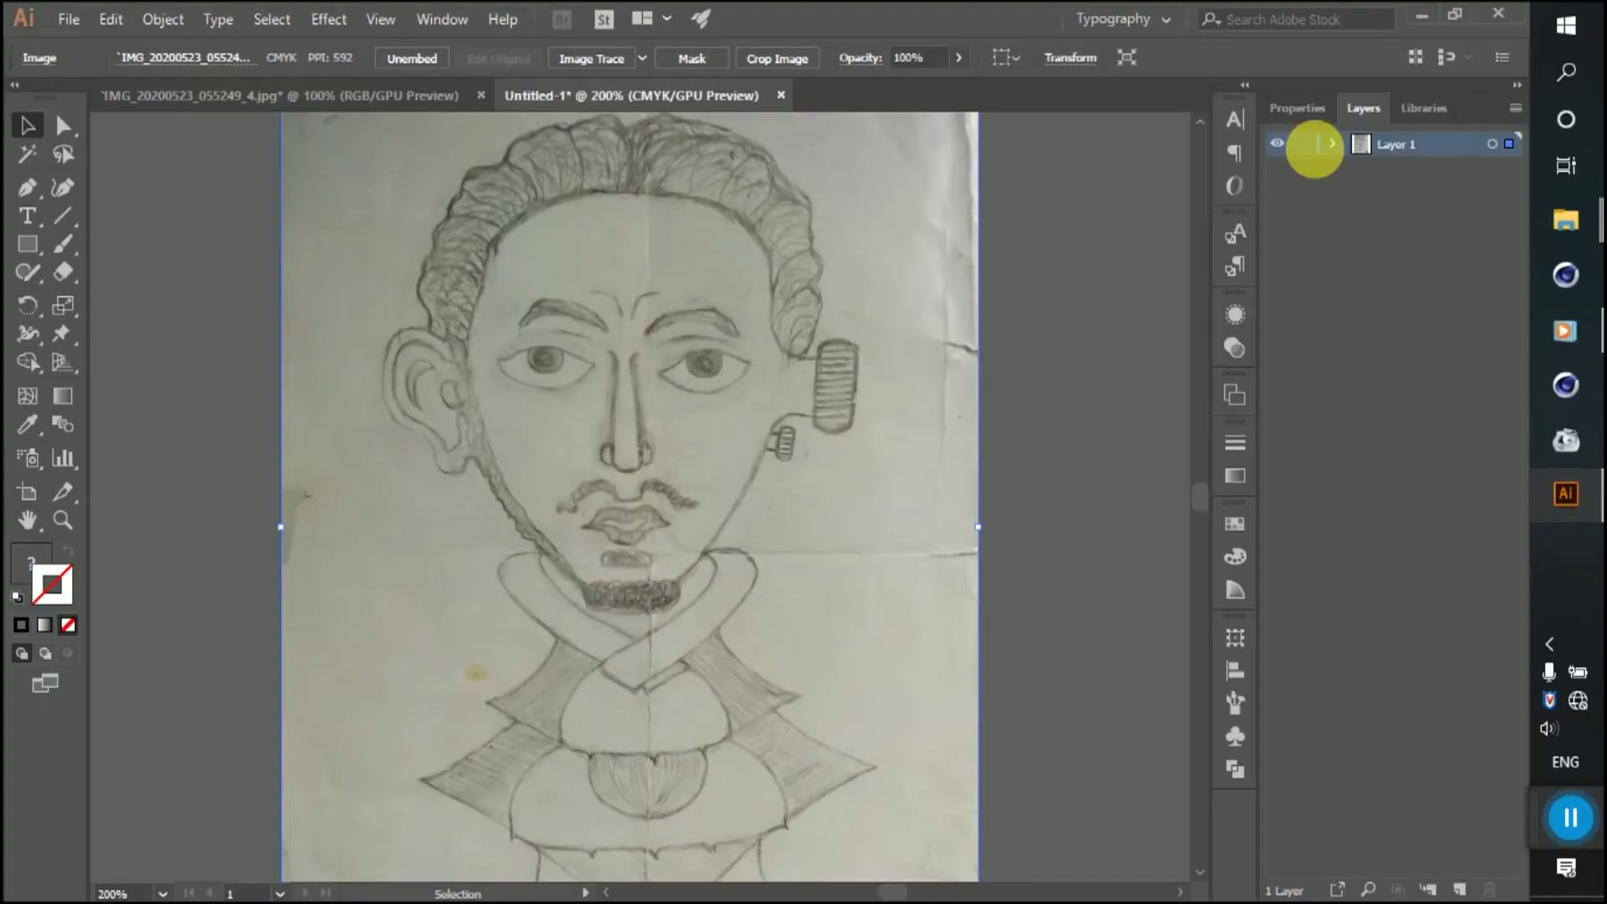
# Step: Expand Layer 1 and lock the pencil sketch <Image> sublayer
pyautogui.click(1334, 144)
pyautogui.click(1303, 169)
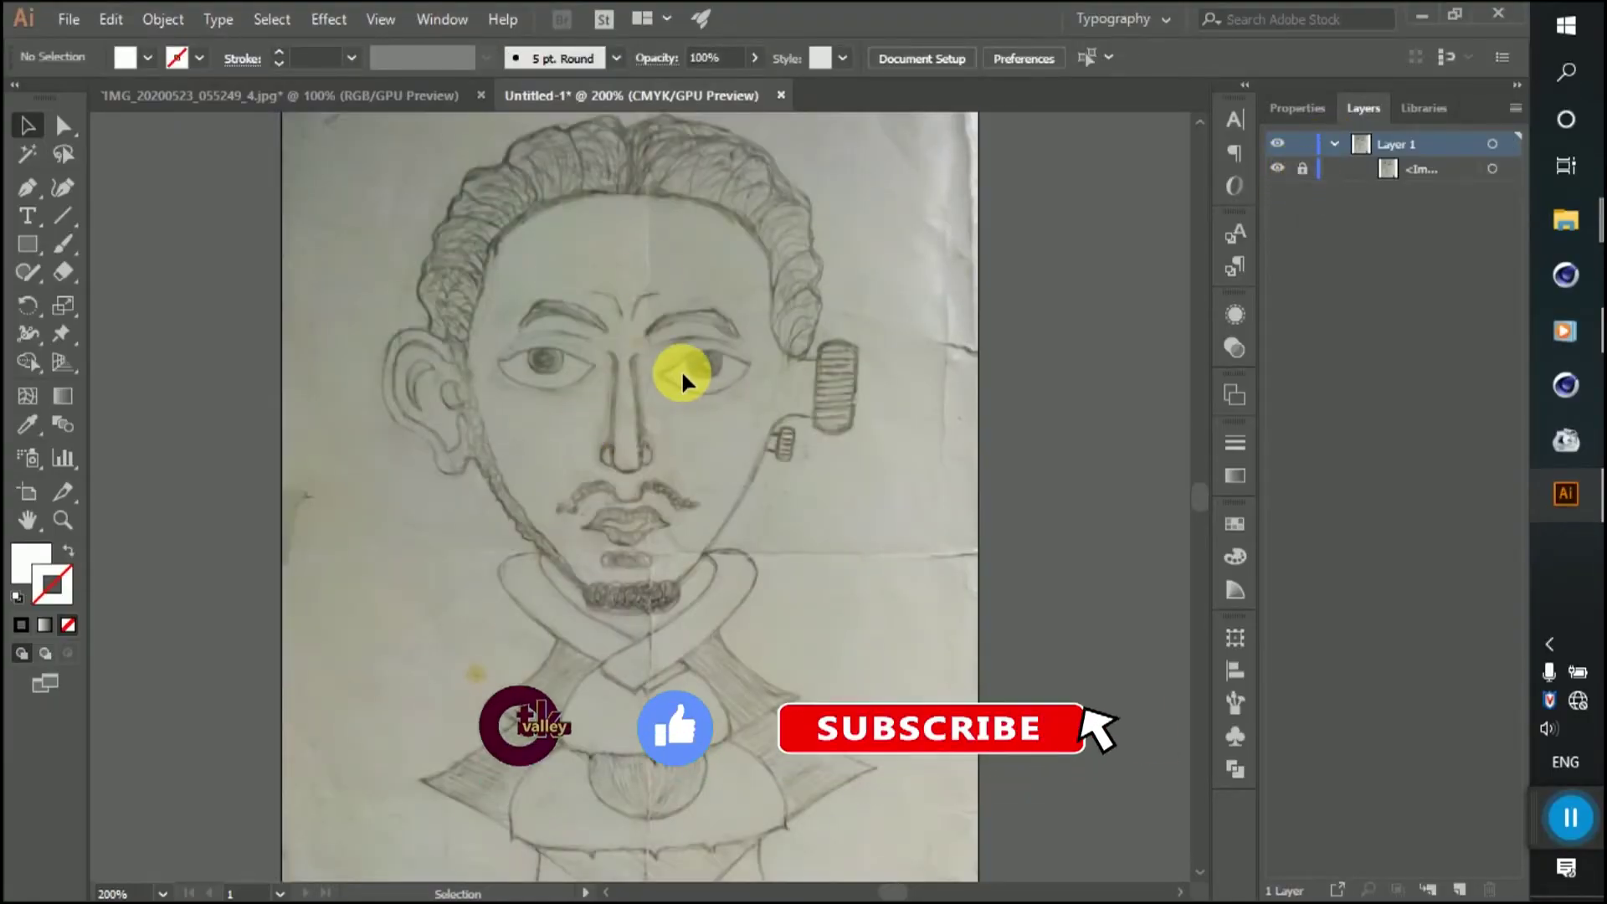
# Step: Set no fill with a black 0.75 pt stroke, and place the first Pen anchor at the ear-piece wire
pyautogui.scroll(-1, 709, 485)
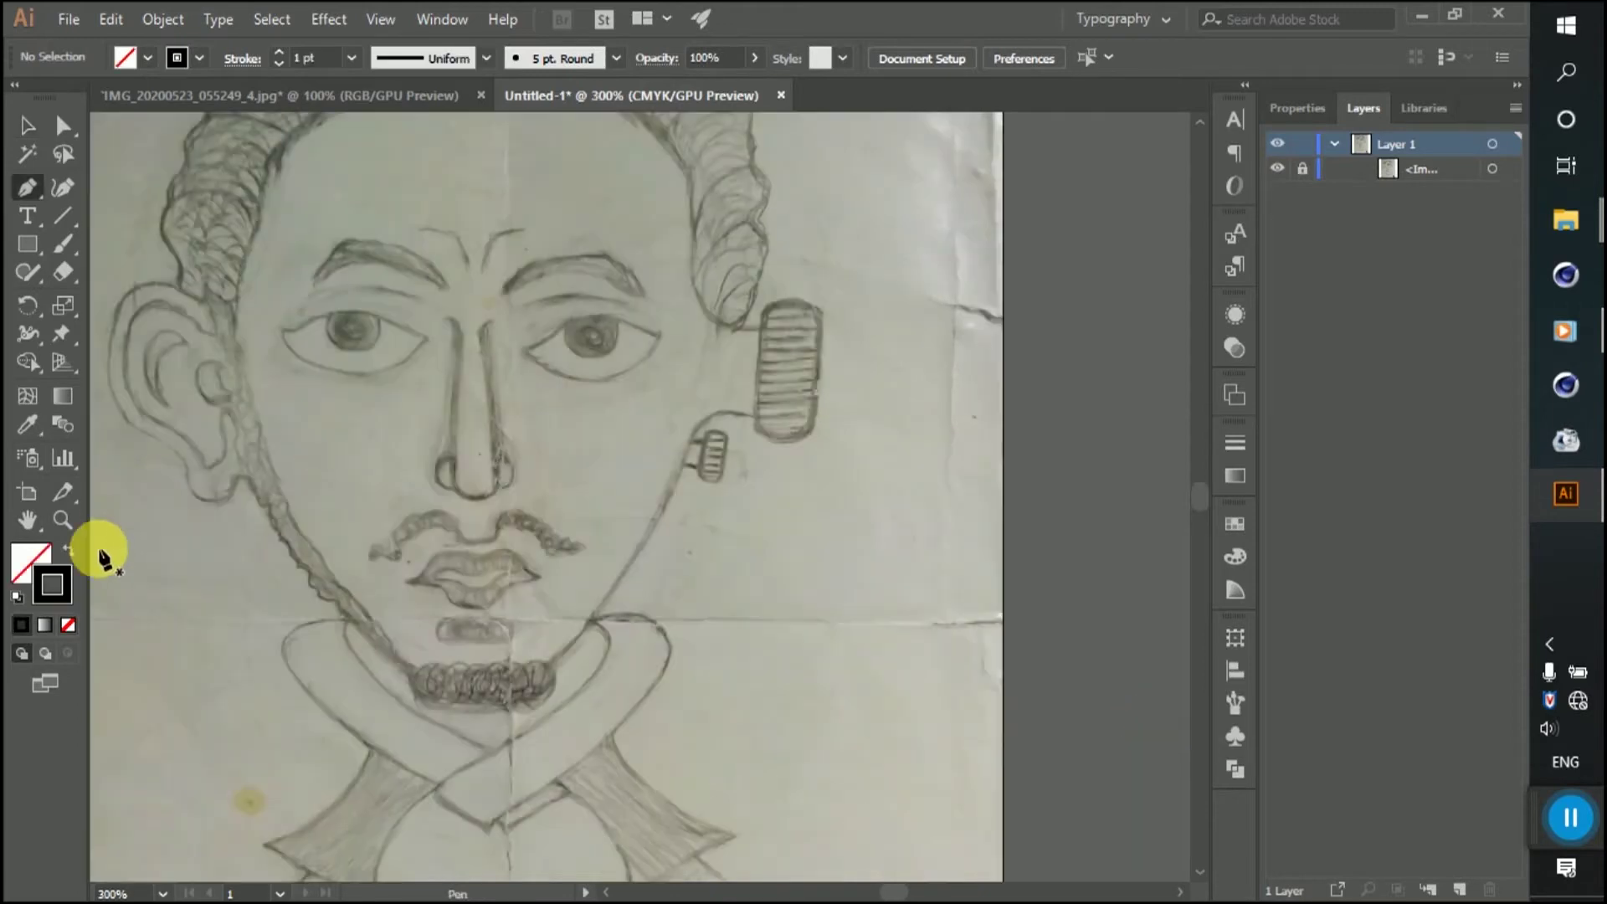
pyautogui.doubleClick(67, 577)
pyautogui.click(896, 386)
pyautogui.click(196, 59)
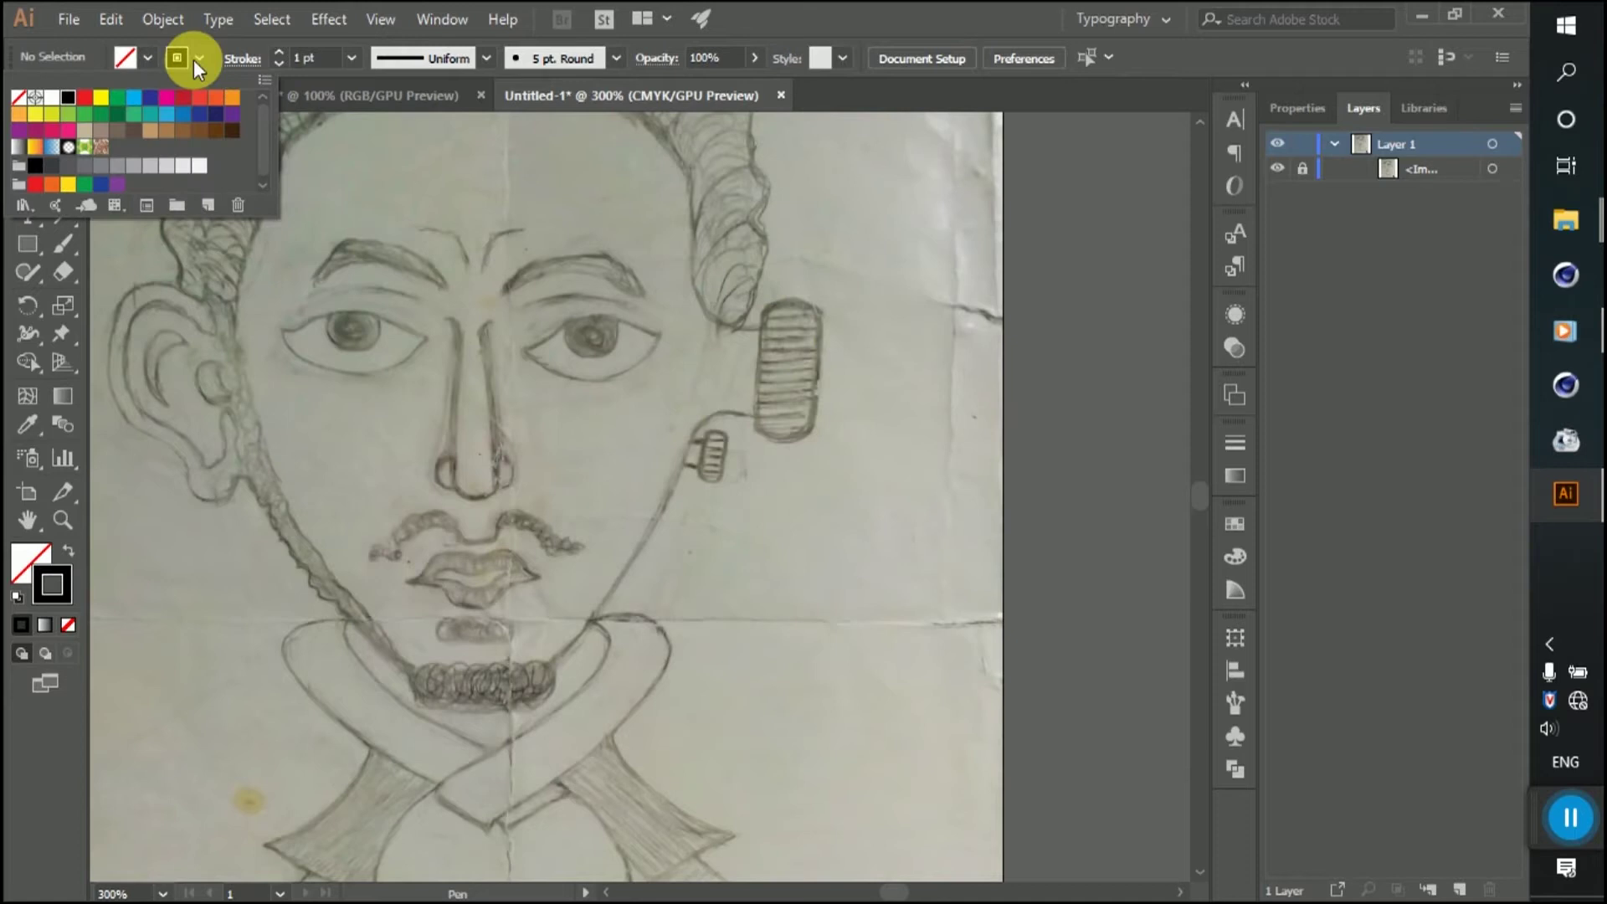
pyautogui.click(279, 63)
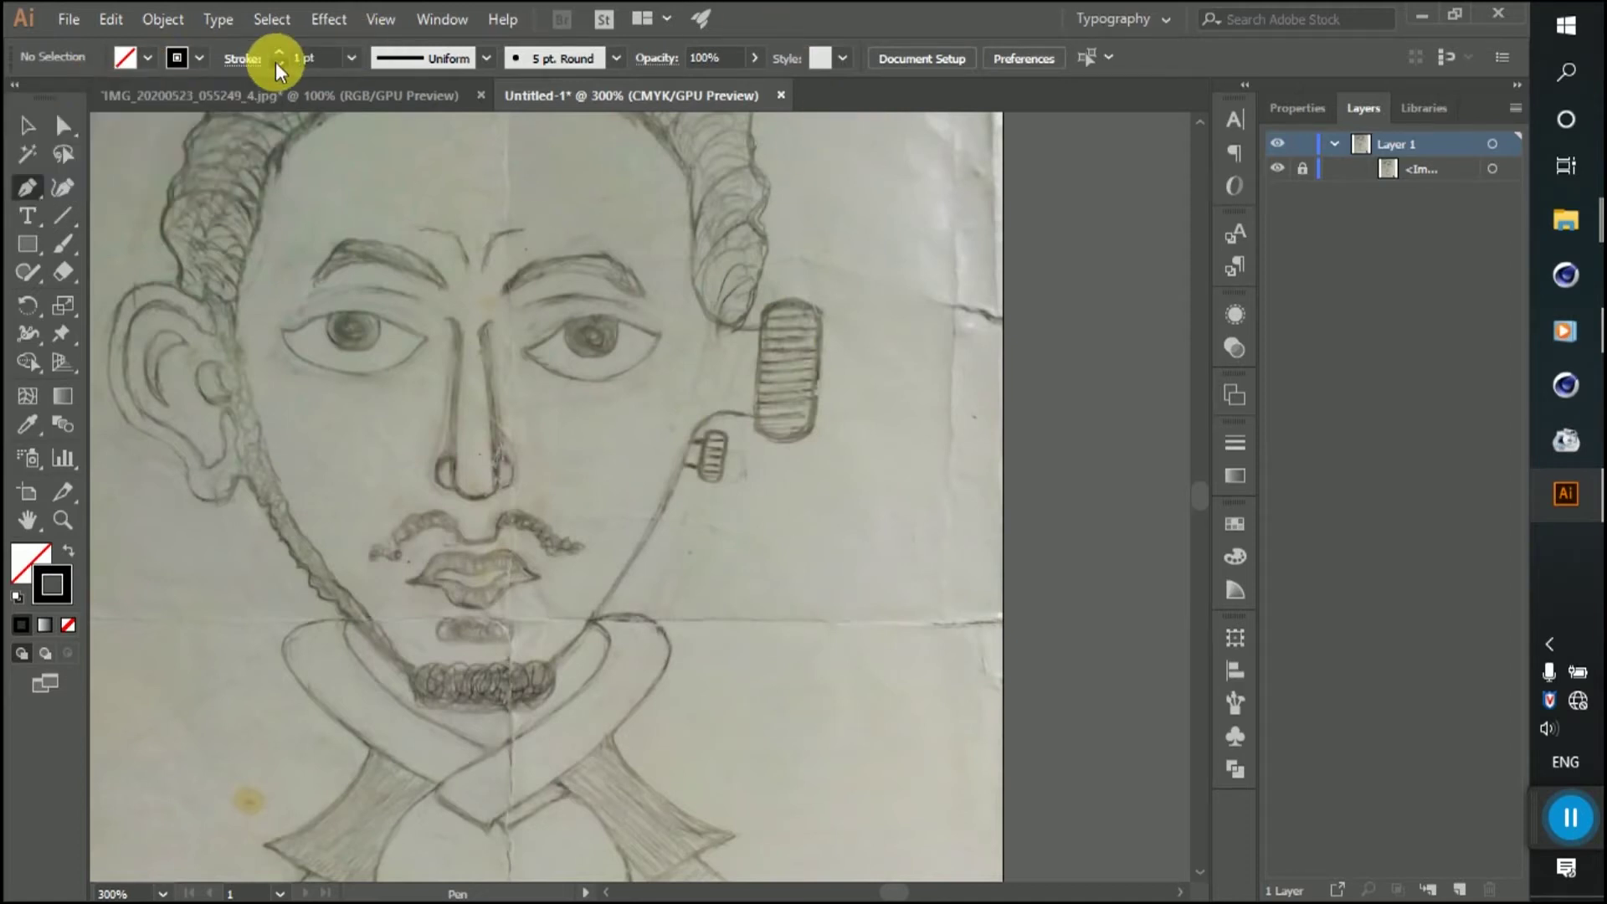
pyautogui.click(352, 57)
pyautogui.click(384, 132)
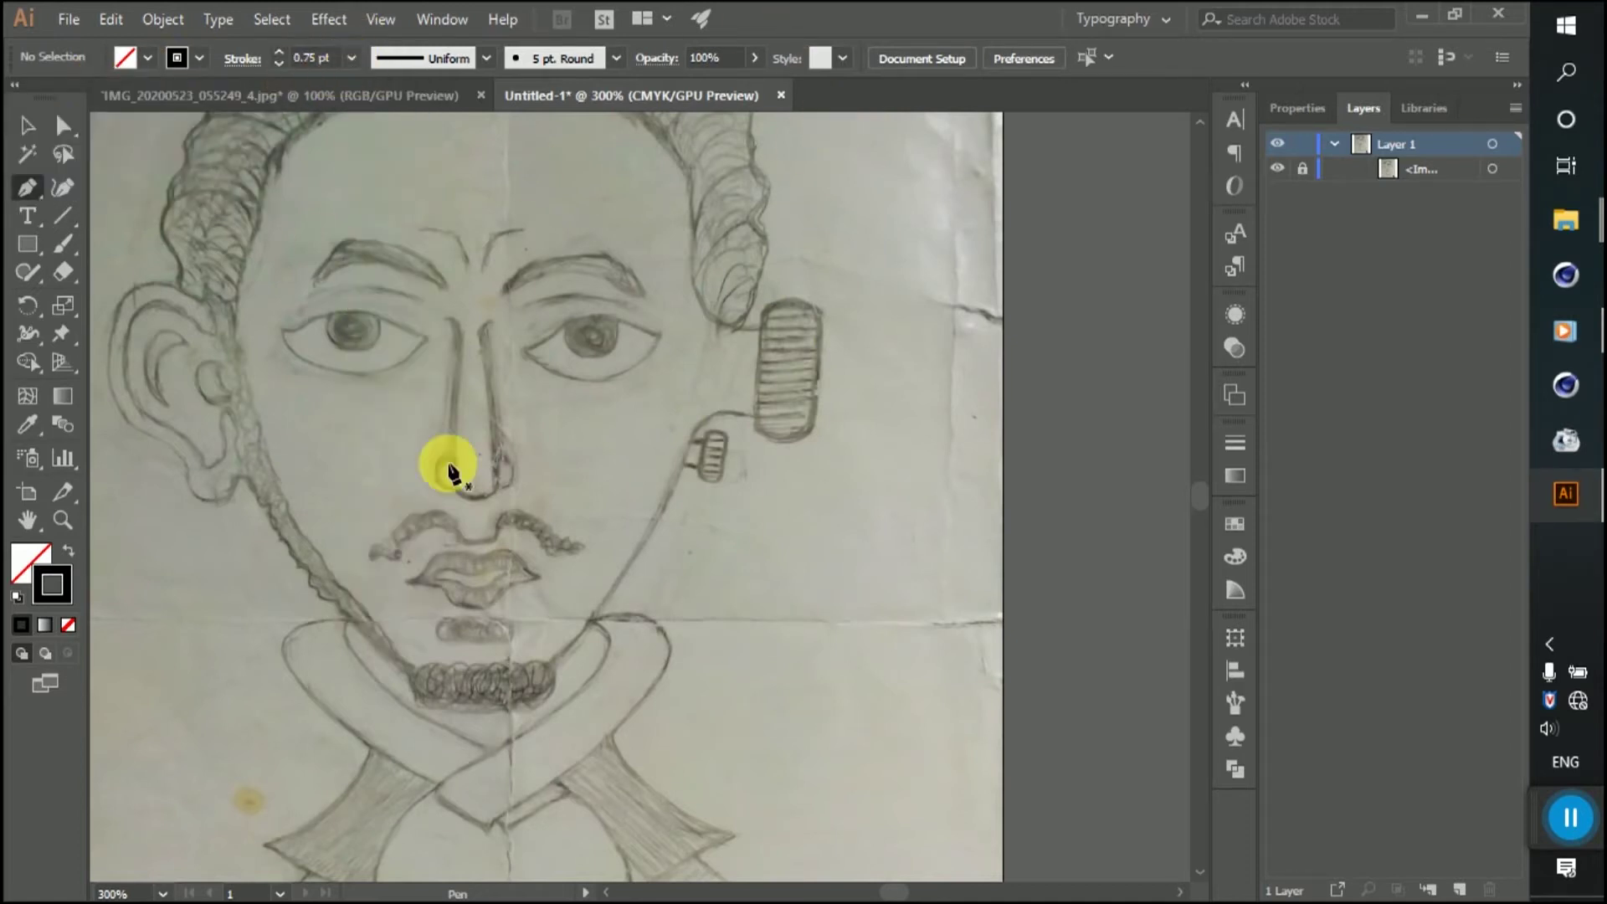
pyautogui.click(753, 422)
# Step: Curve the path from the ear piece past the clip, down under the beard toward the chin
pyautogui.scroll(3, 724, 425)
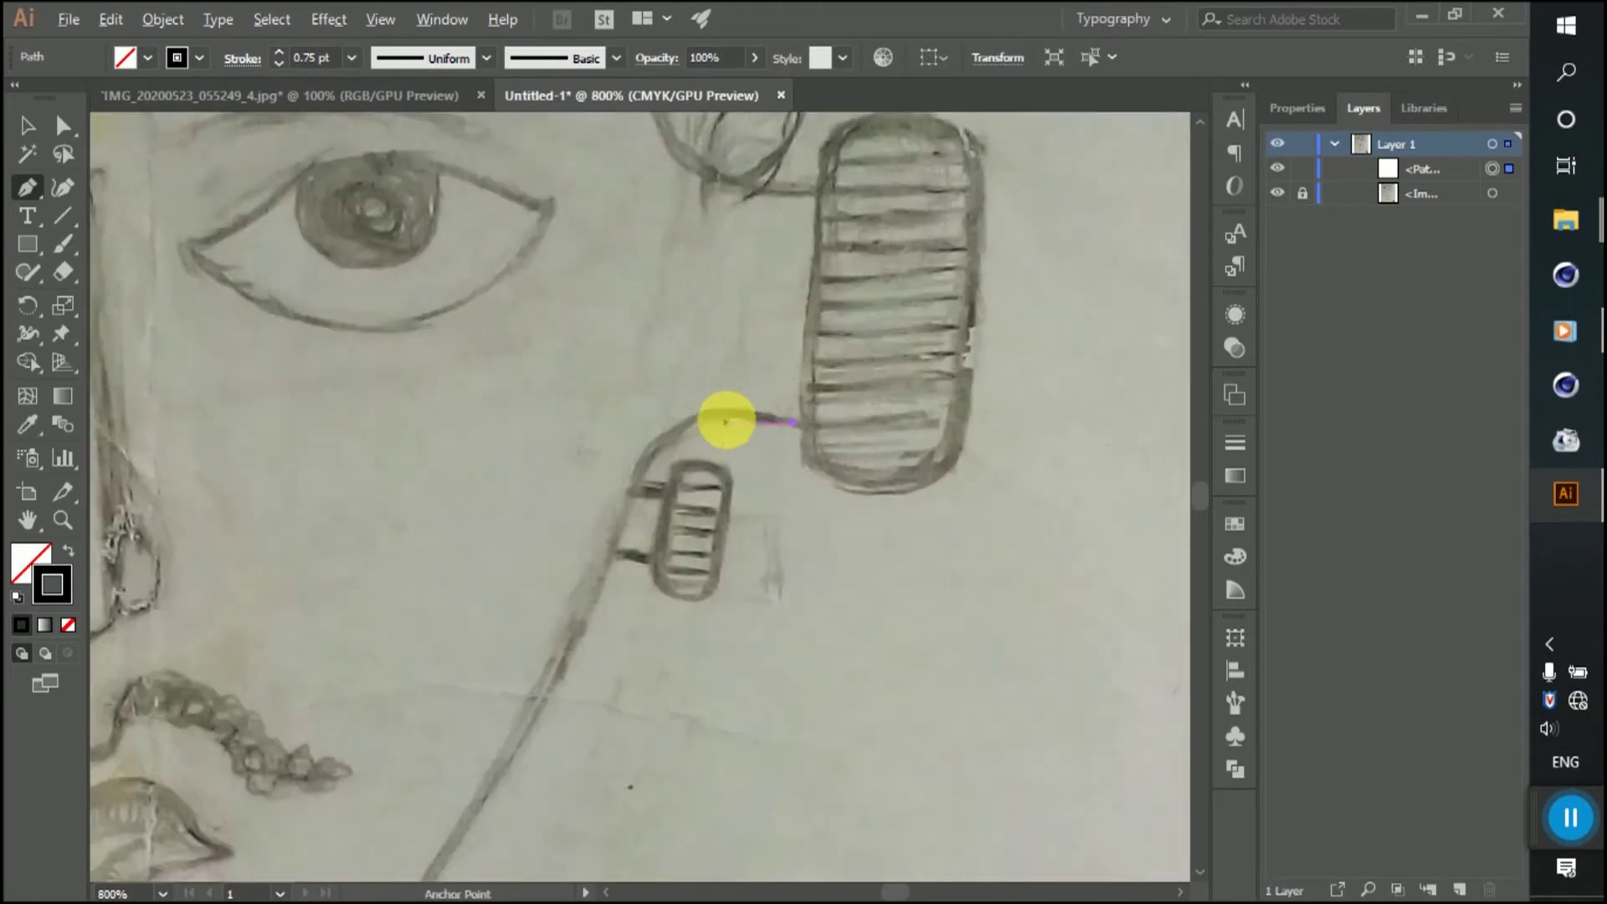
pyautogui.moveTo(636, 482); pyautogui.dragTo(602, 595)
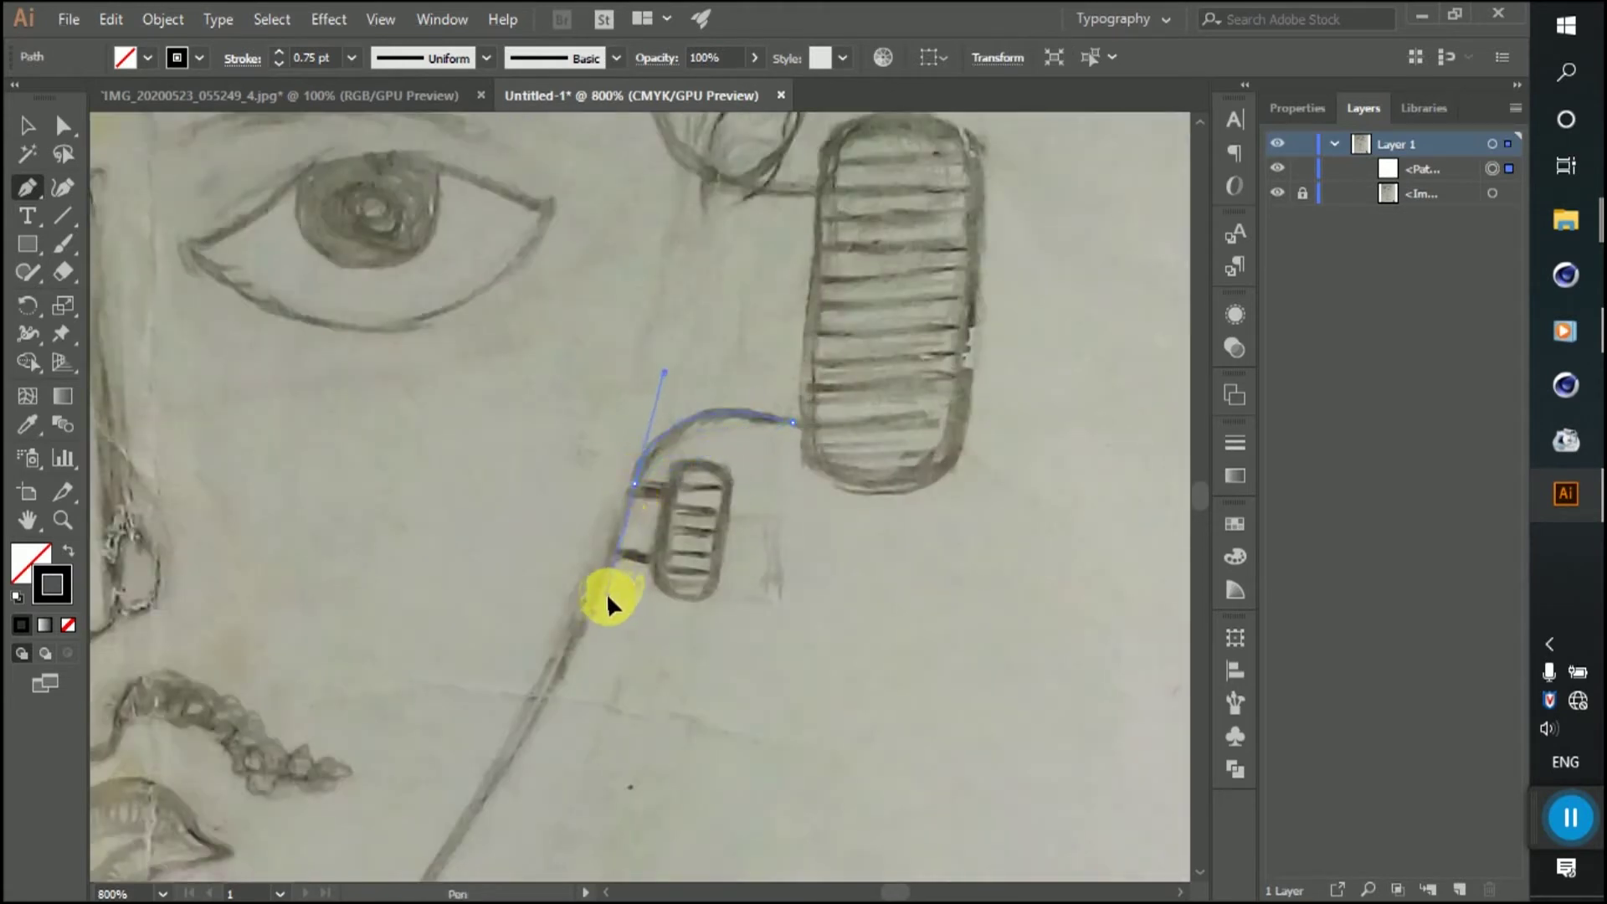
pyautogui.scroll(-2, 728, 538)
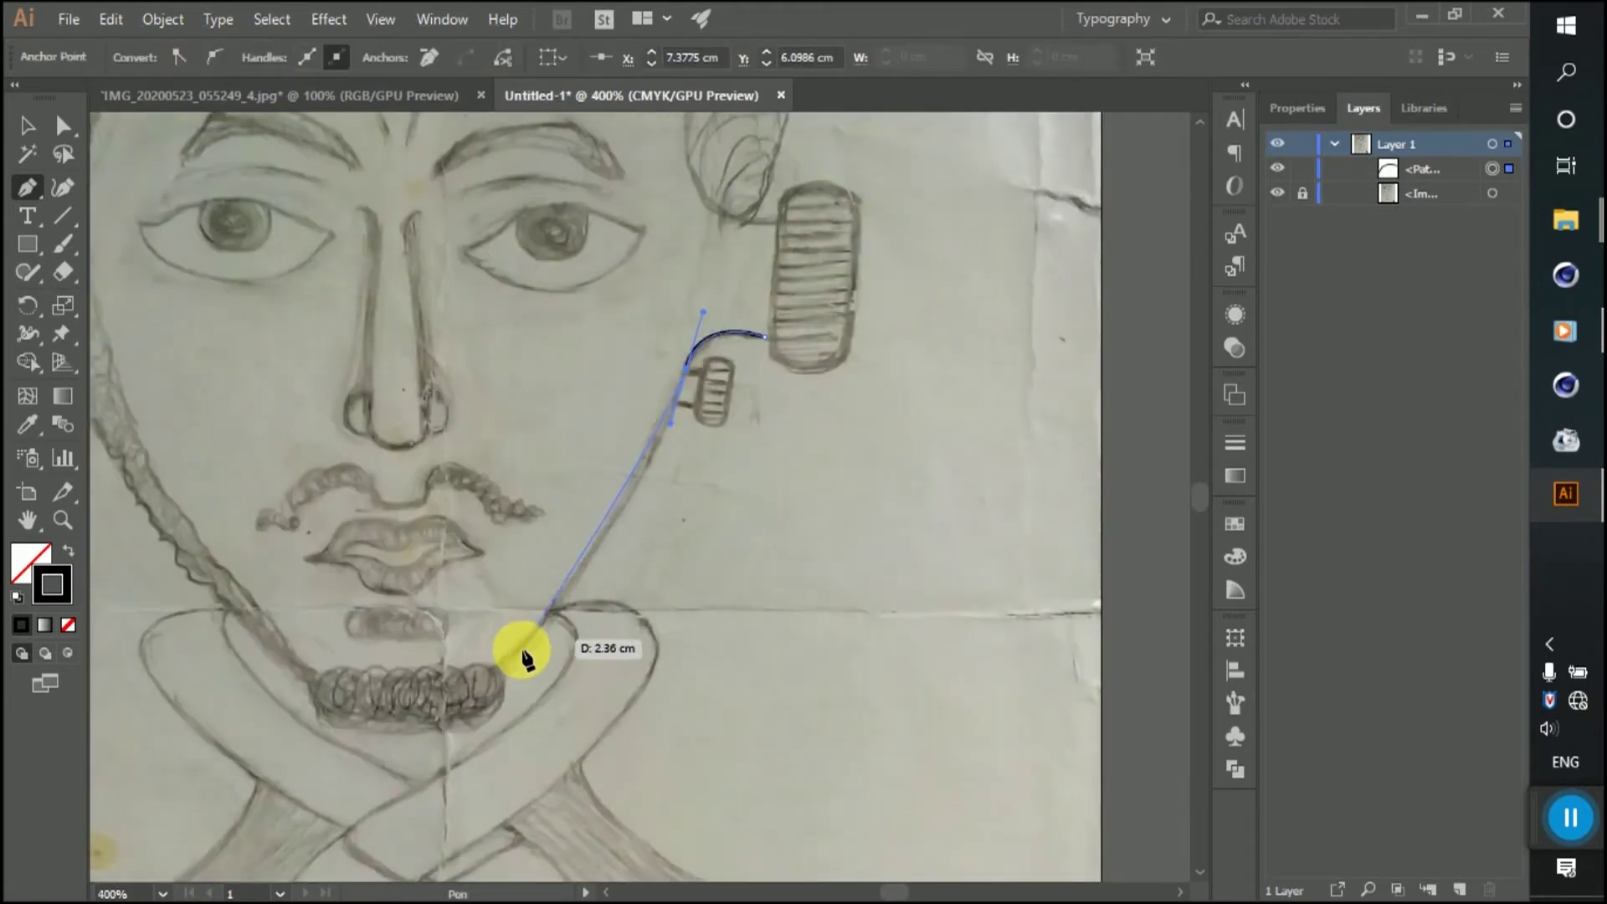
pyautogui.moveTo(582, 657); pyautogui.dragTo(499, 683)
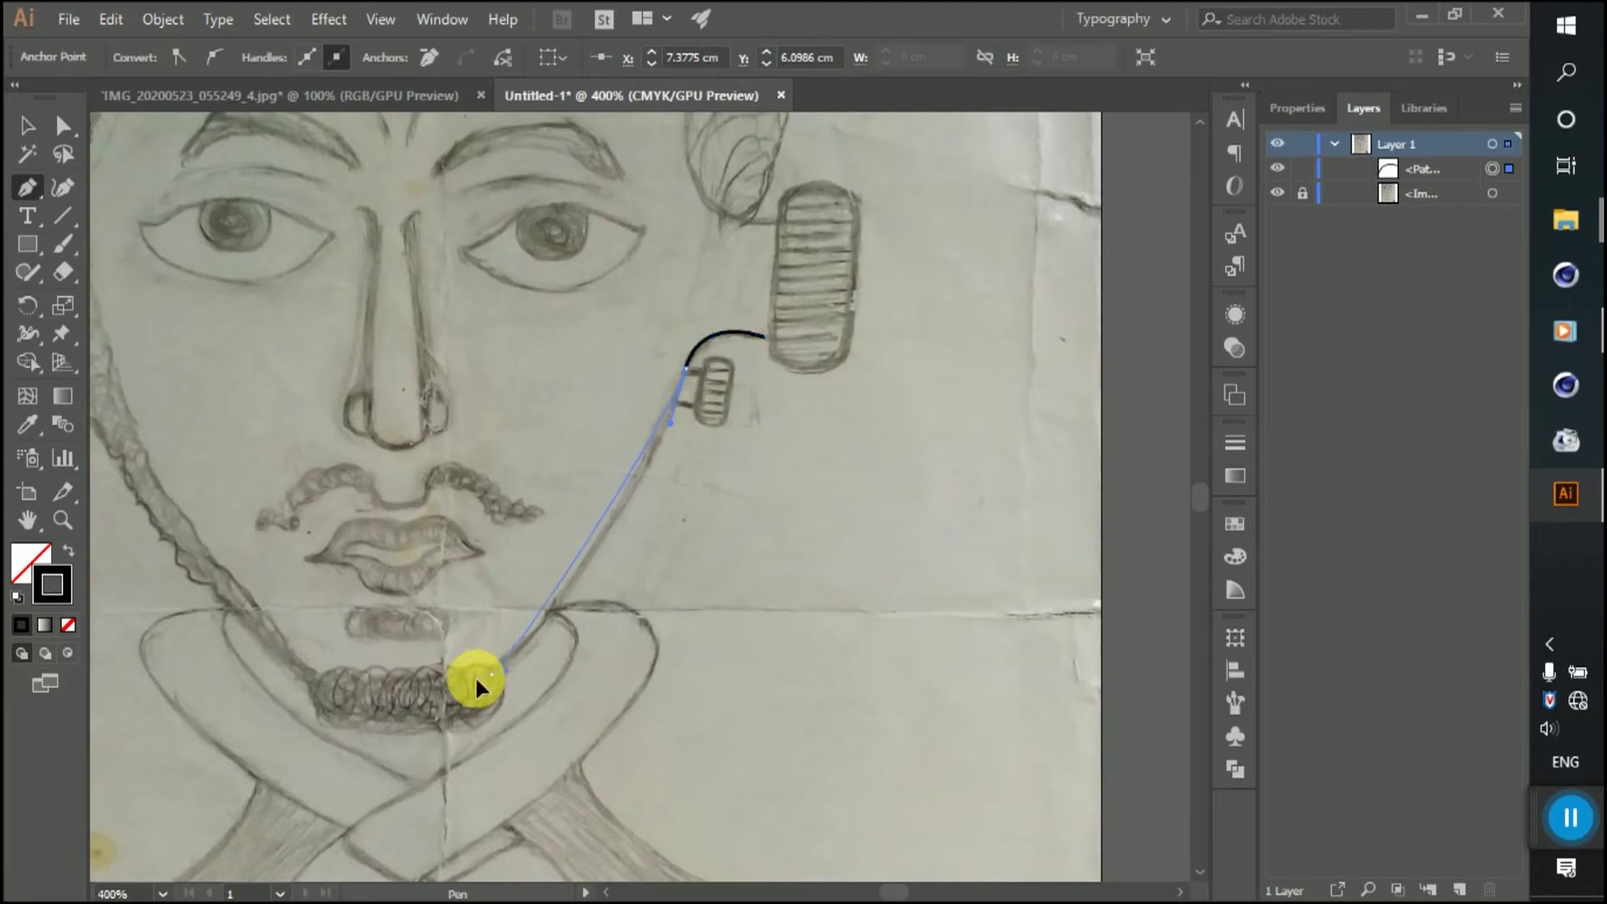
pyautogui.moveTo(420, 720); pyautogui.dragTo(378, 773)
pyautogui.scroll(-2, 287, 617)
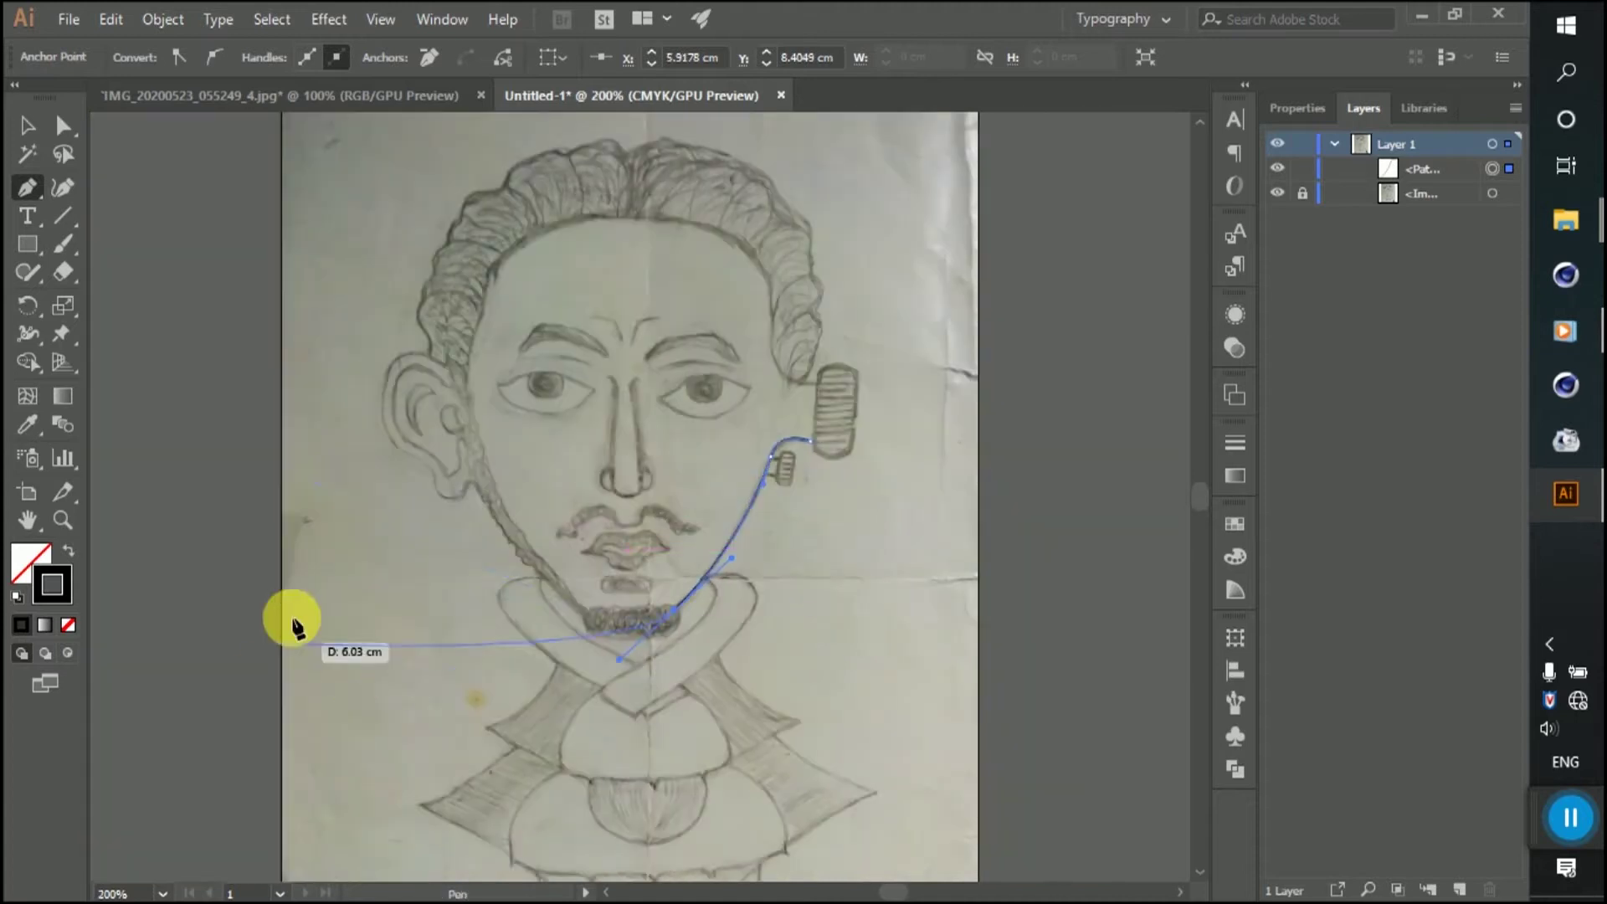
pyautogui.scroll(2, 545, 603)
pyautogui.scroll(1, 576, 576)
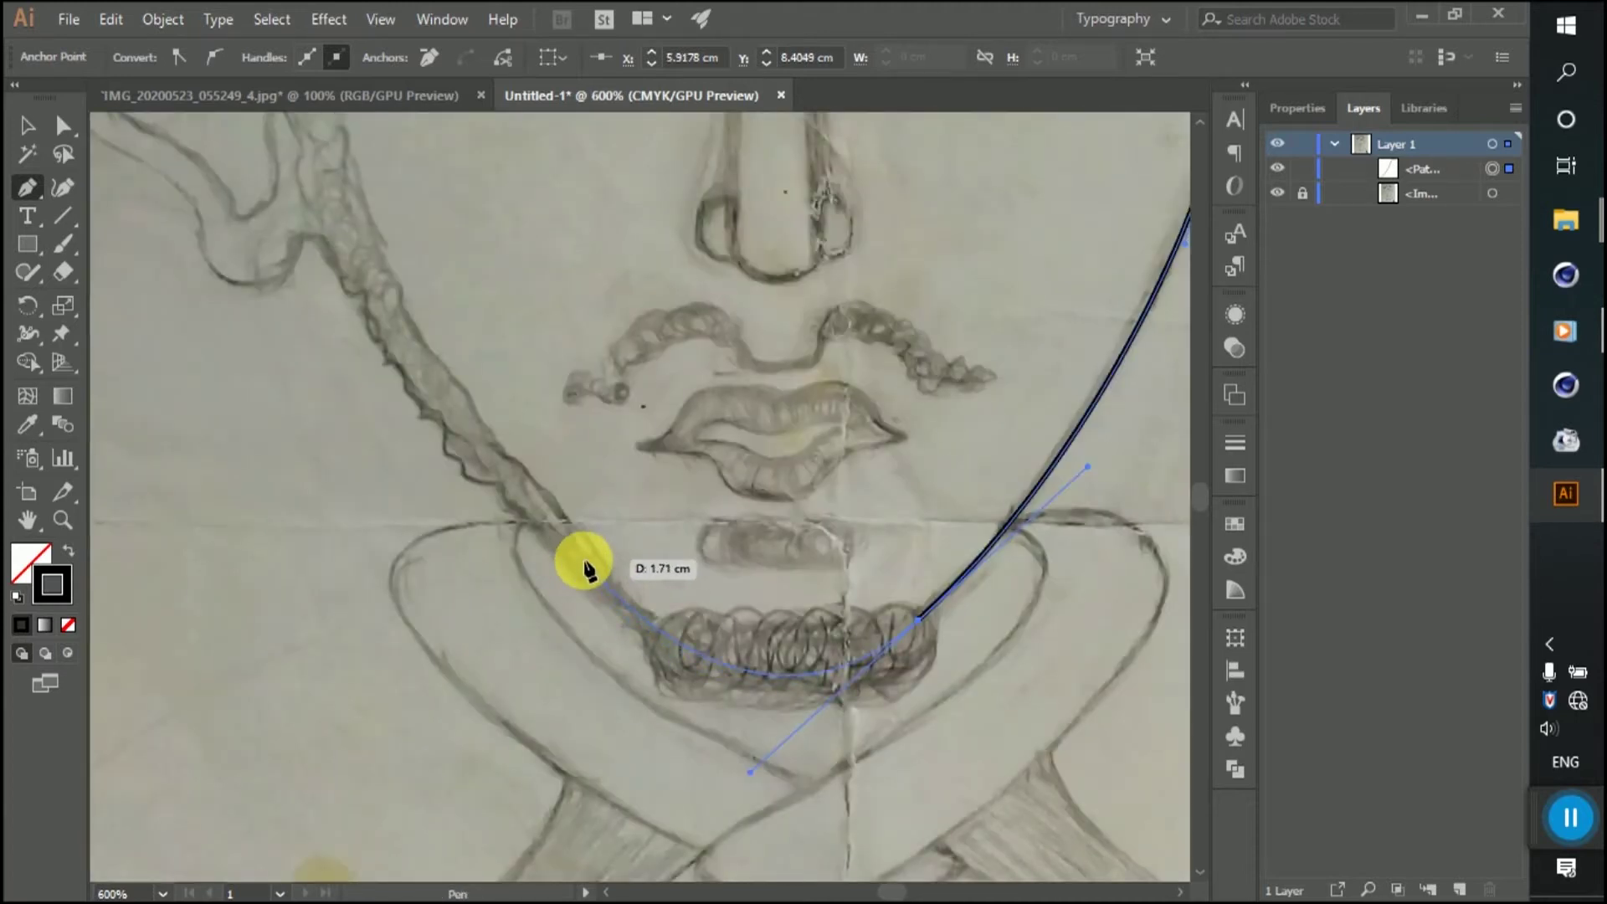
# Step: Continue the path up the left jawline, ending in a curve toward the ear lobe
pyautogui.click(546, 546)
pyautogui.scroll(3, 306, 205)
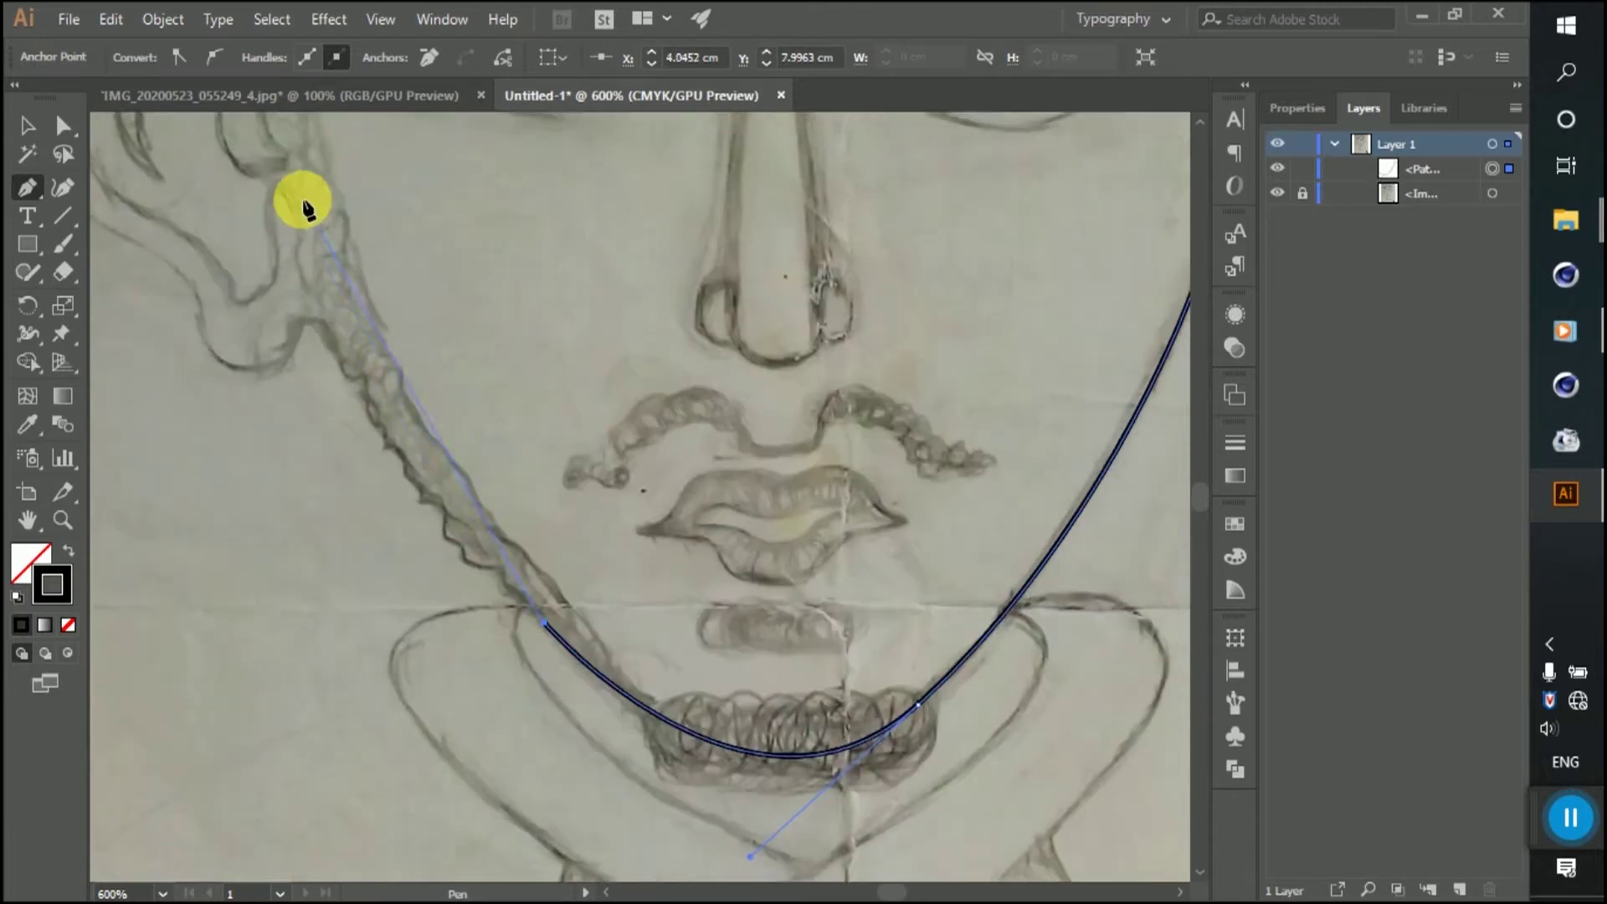
pyautogui.moveTo(318, 353); pyautogui.dragTo(317, 350)
pyautogui.click(316, 352)
pyautogui.moveTo(310, 349)
pyautogui.mouseDown()
pyautogui.moveTo(233, 401)
pyautogui.moveTo(175, 369)
pyautogui.moveTo(239, 491)
pyautogui.moveTo(202, 439)
pyautogui.mouseUp()
pyautogui.scroll(2, 169, 383)
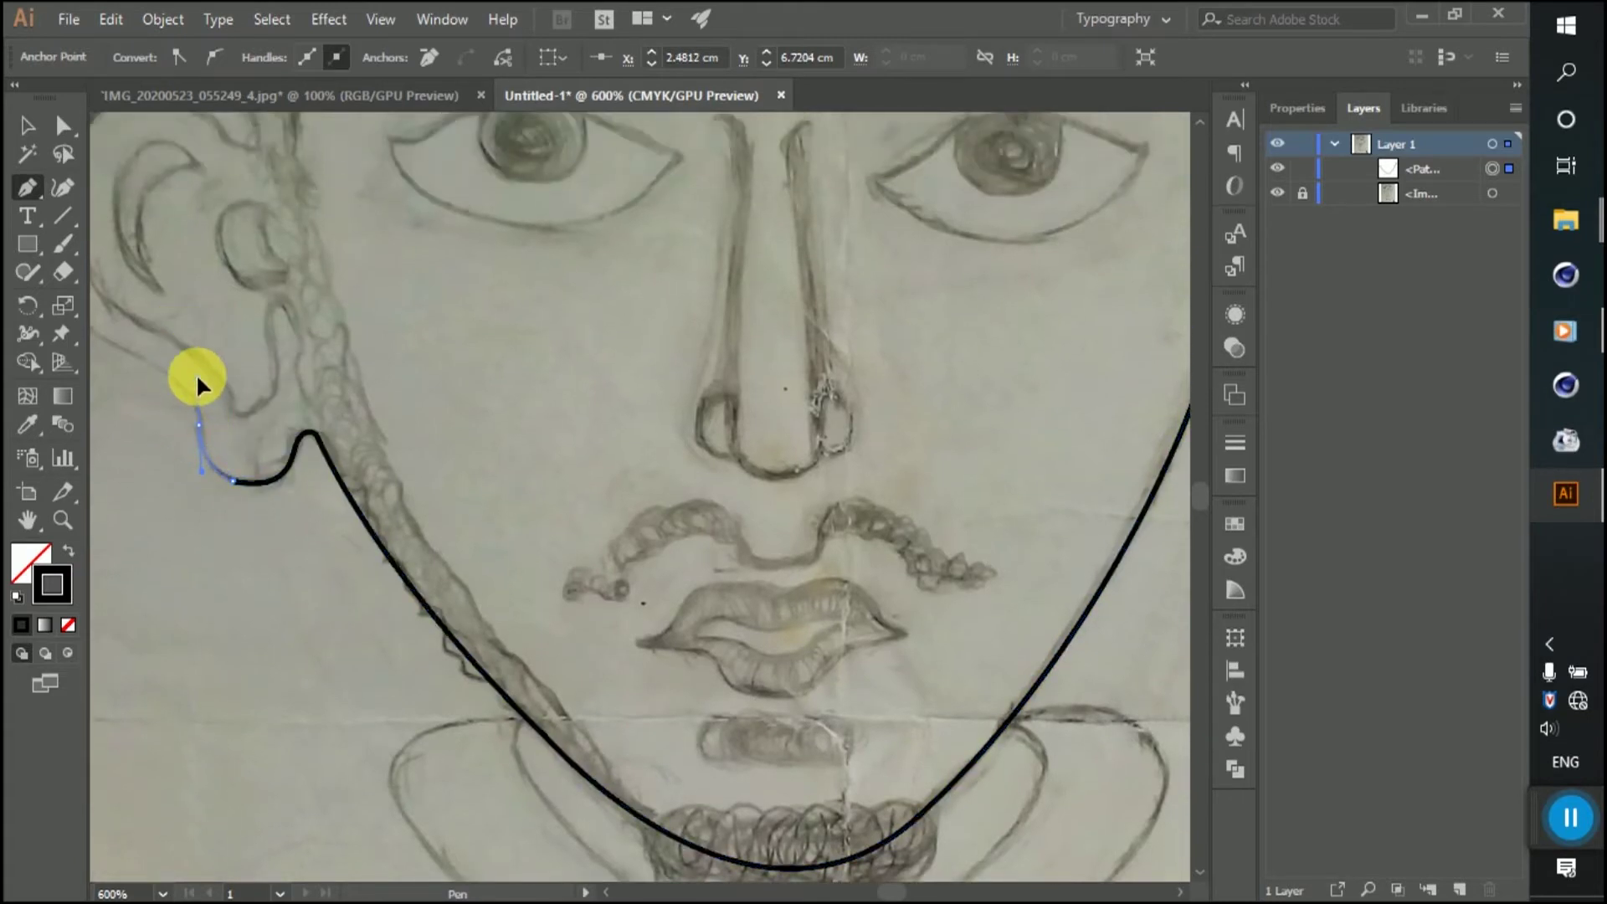
# Step: Curve the outline around the ear lobe, up the back and across the top of the ear
pyautogui.scroll(-3, 503, 427)
pyautogui.scroll(4, 431, 377)
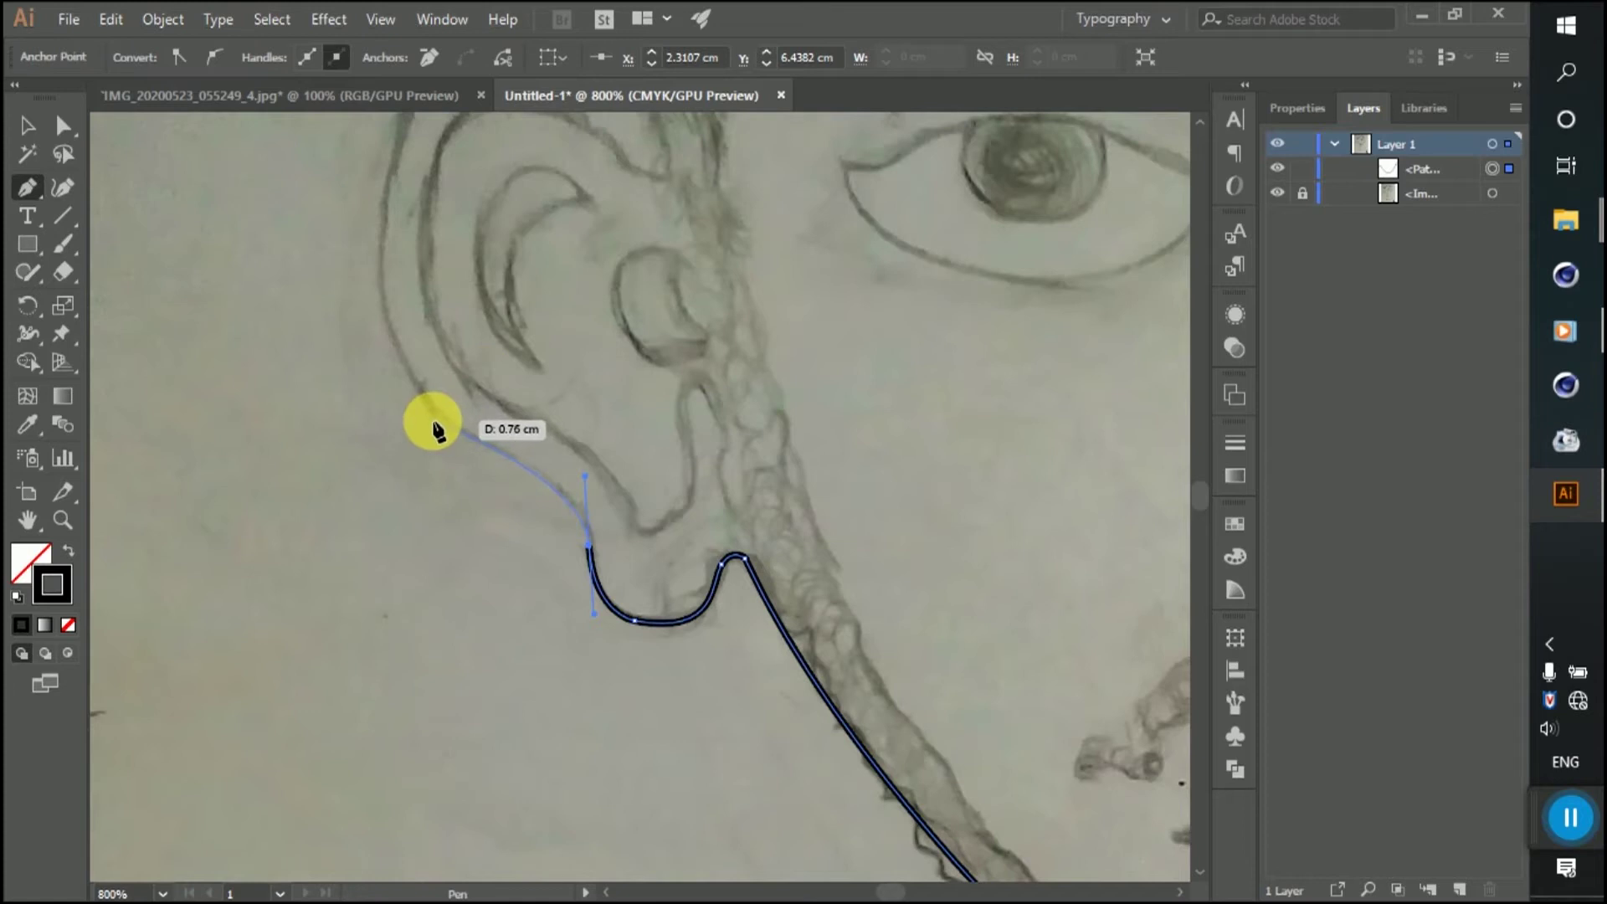
pyautogui.moveTo(438, 419)
pyautogui.mouseDown()
pyautogui.moveTo(391, 207)
pyautogui.moveTo(383, 479)
pyautogui.mouseUp()
pyautogui.scroll(3, 406, 377)
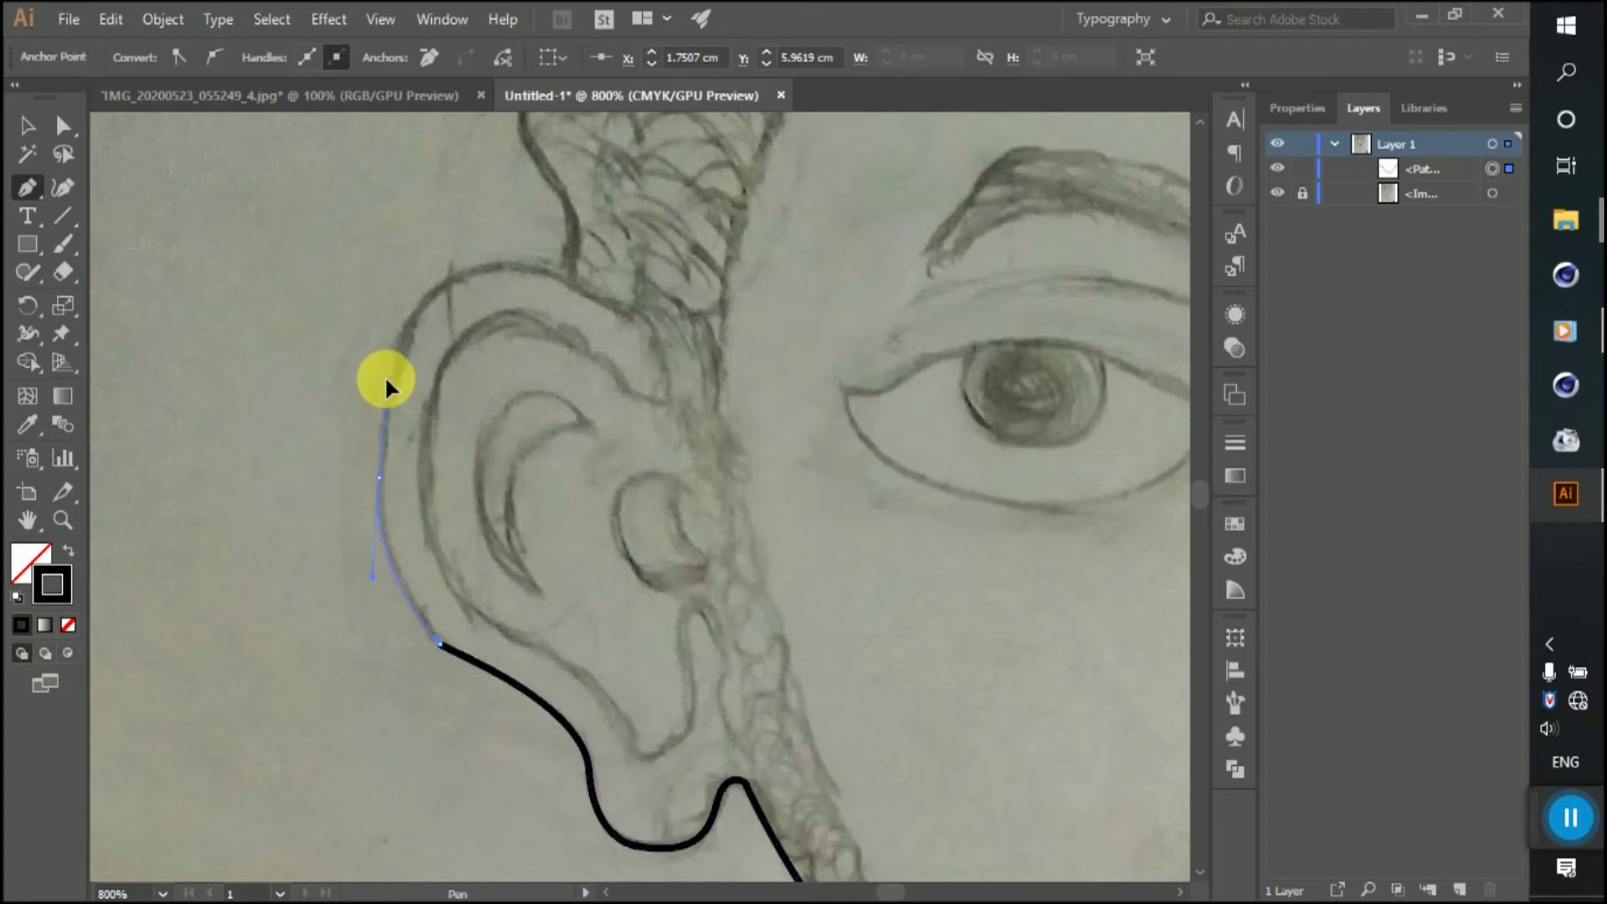
pyautogui.moveTo(383, 390); pyautogui.dragTo(380, 386)
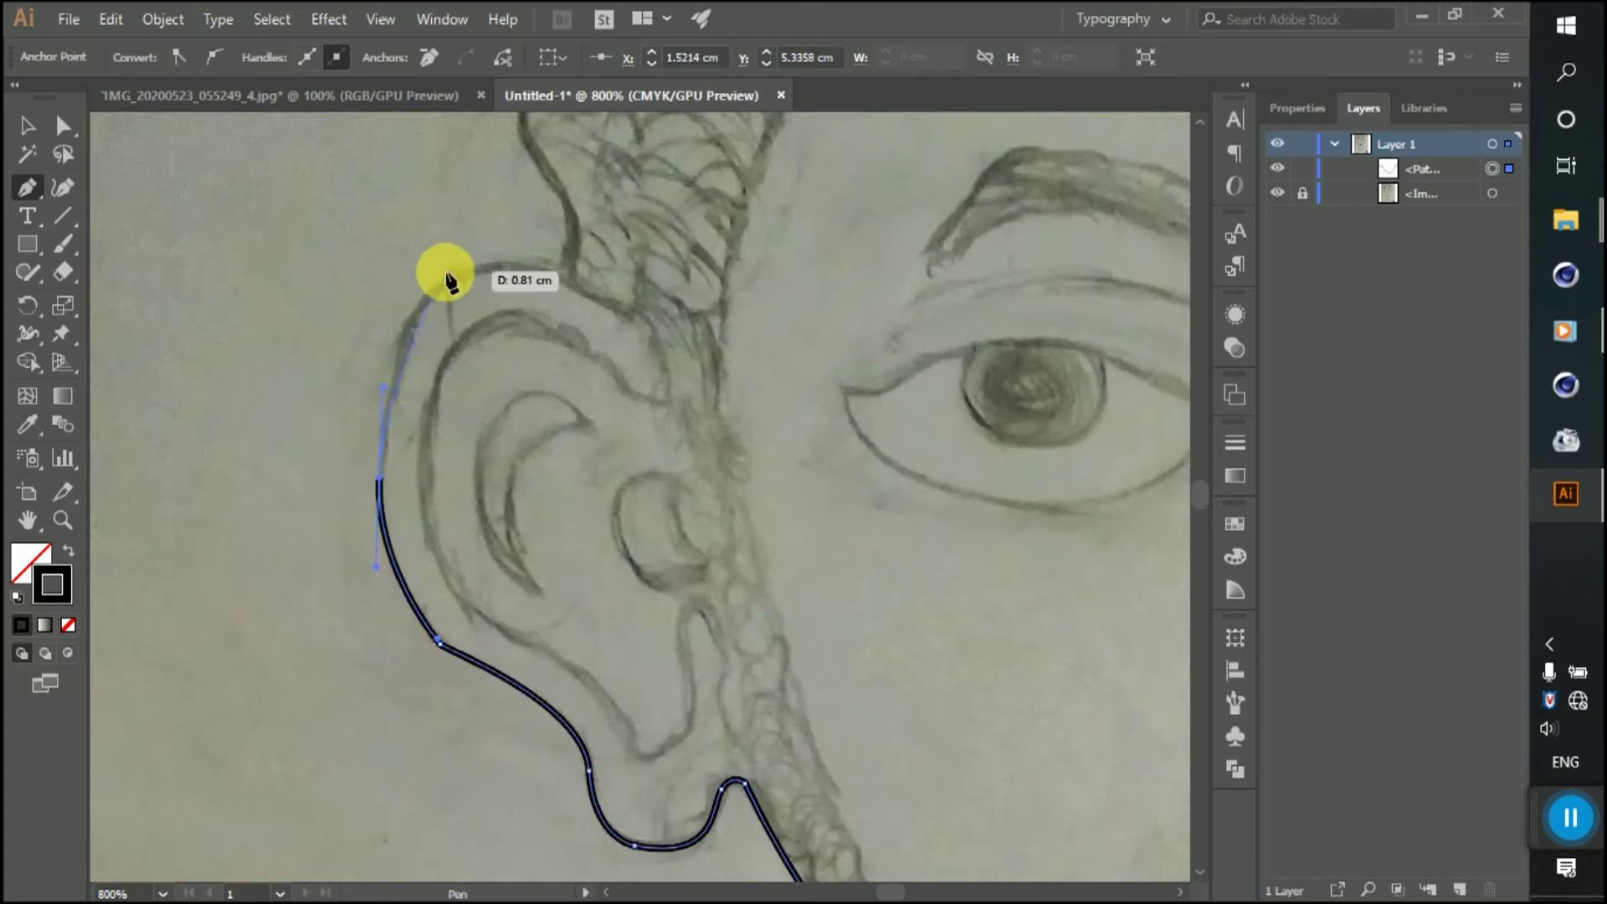
pyautogui.moveTo(510, 266)
pyautogui.mouseDown()
pyautogui.moveTo(585, 300)
pyautogui.moveTo(621, 274)
pyautogui.mouseUp()
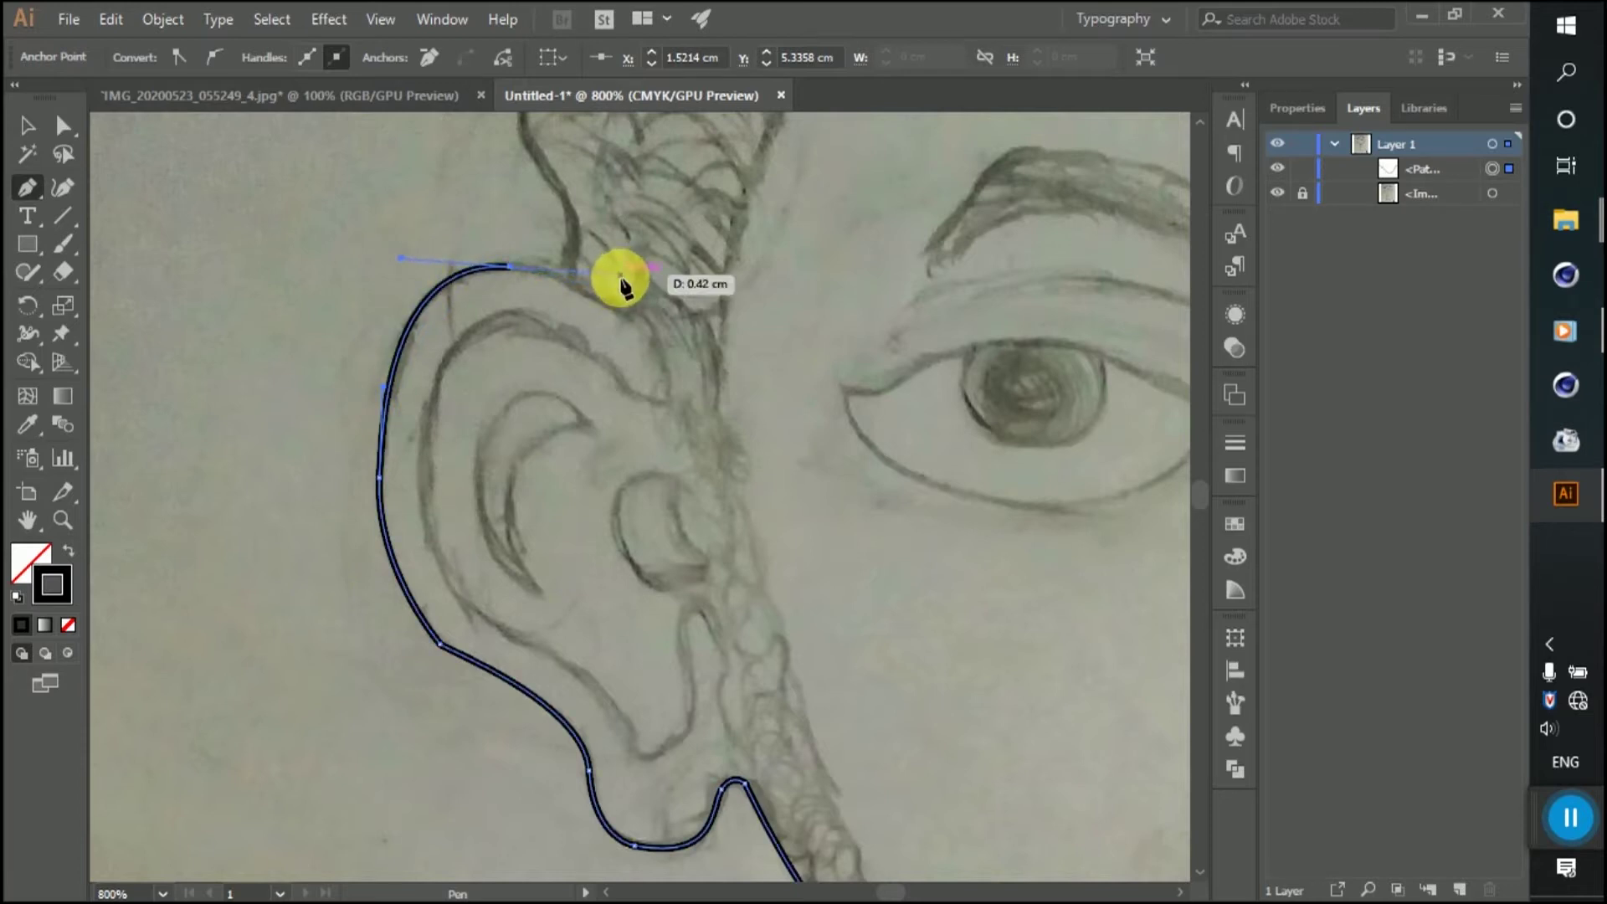
pyautogui.moveTo(511, 268)
pyautogui.mouseDown()
pyautogui.moveTo(653, 330)
pyautogui.moveTo(662, 410)
pyautogui.mouseUp()
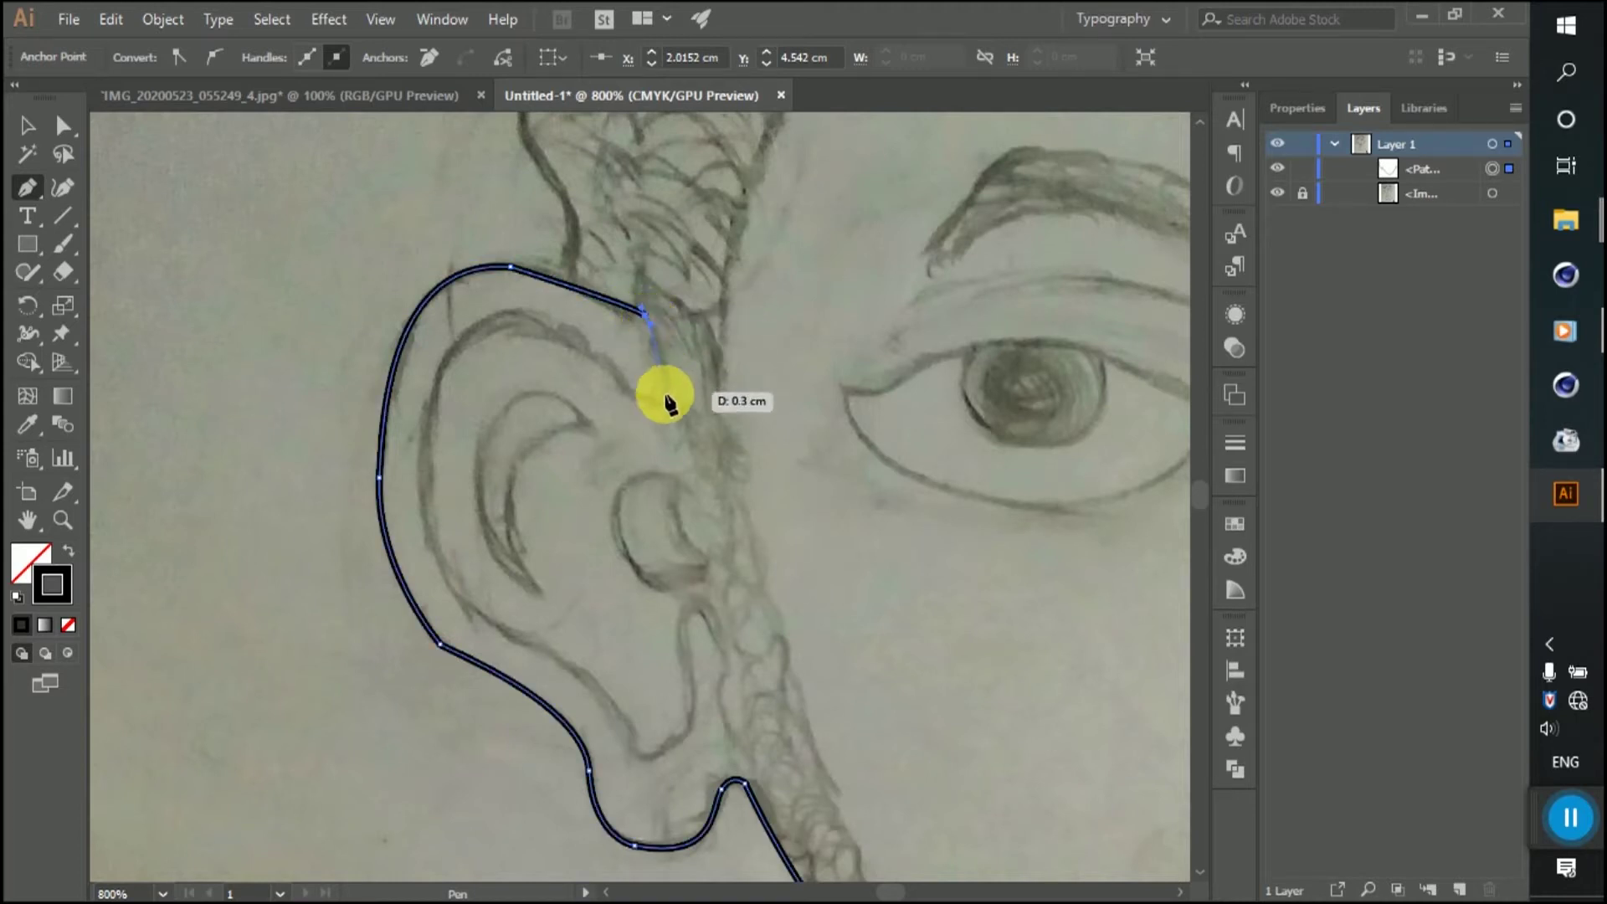
# Step: Bring the ear outline round to where the ear joins the hair
pyautogui.scroll(2, 657, 316)
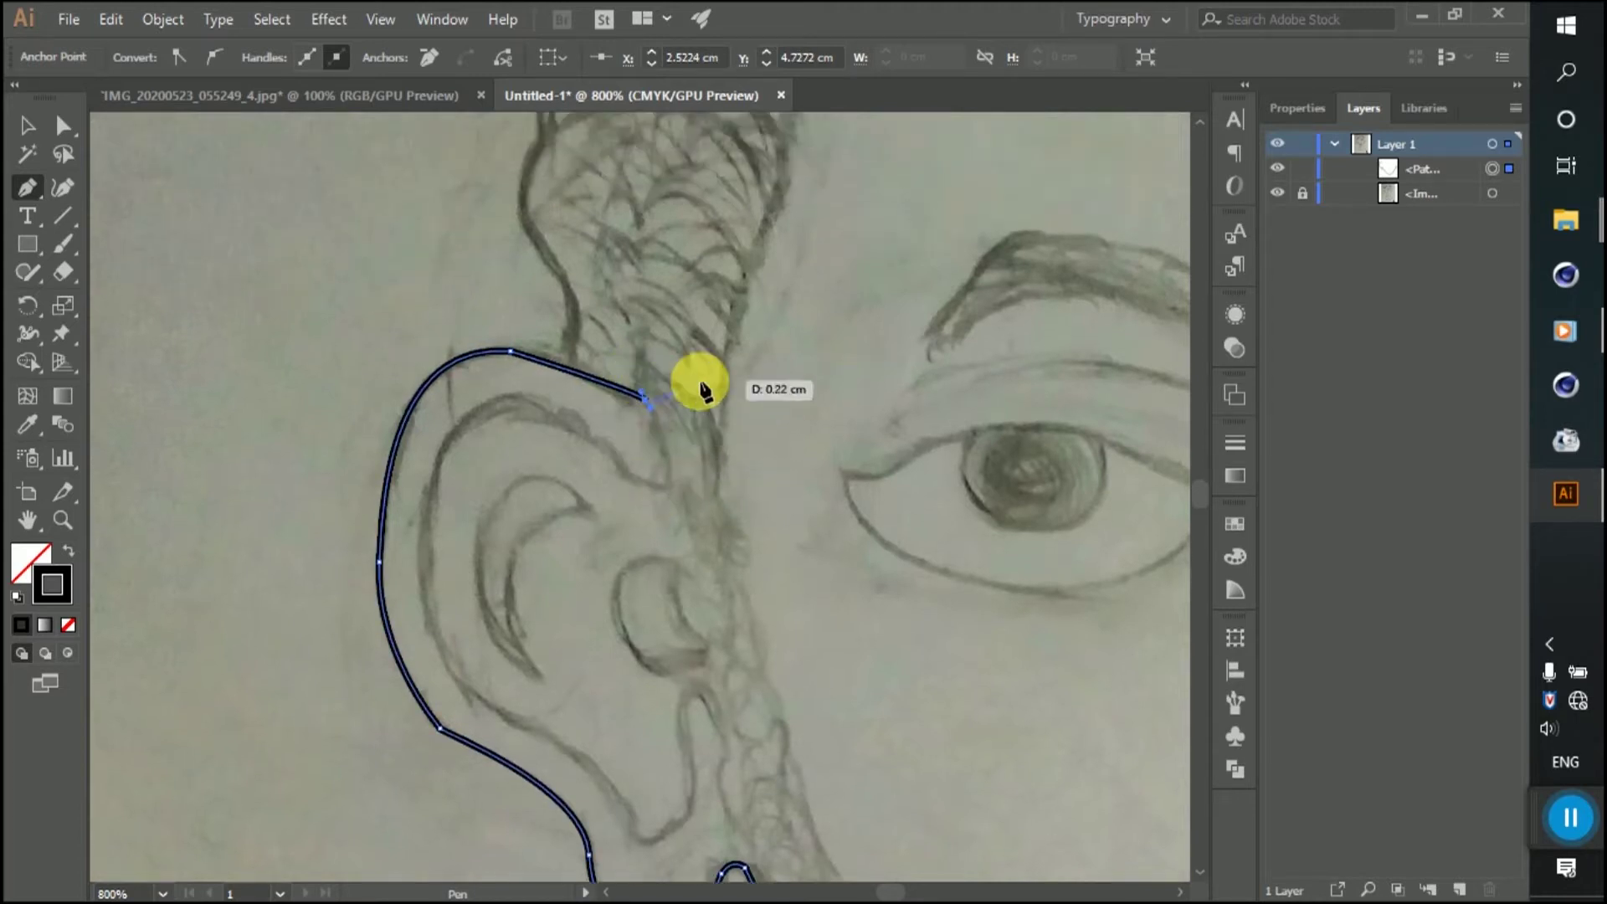
pyautogui.moveTo(670, 408)
pyautogui.mouseDown()
pyautogui.moveTo(621, 436)
pyautogui.moveTo(544, 601)
pyautogui.mouseUp()
pyautogui.scroll(-3, 621, 436)
pyautogui.scroll(3, 592, 460)
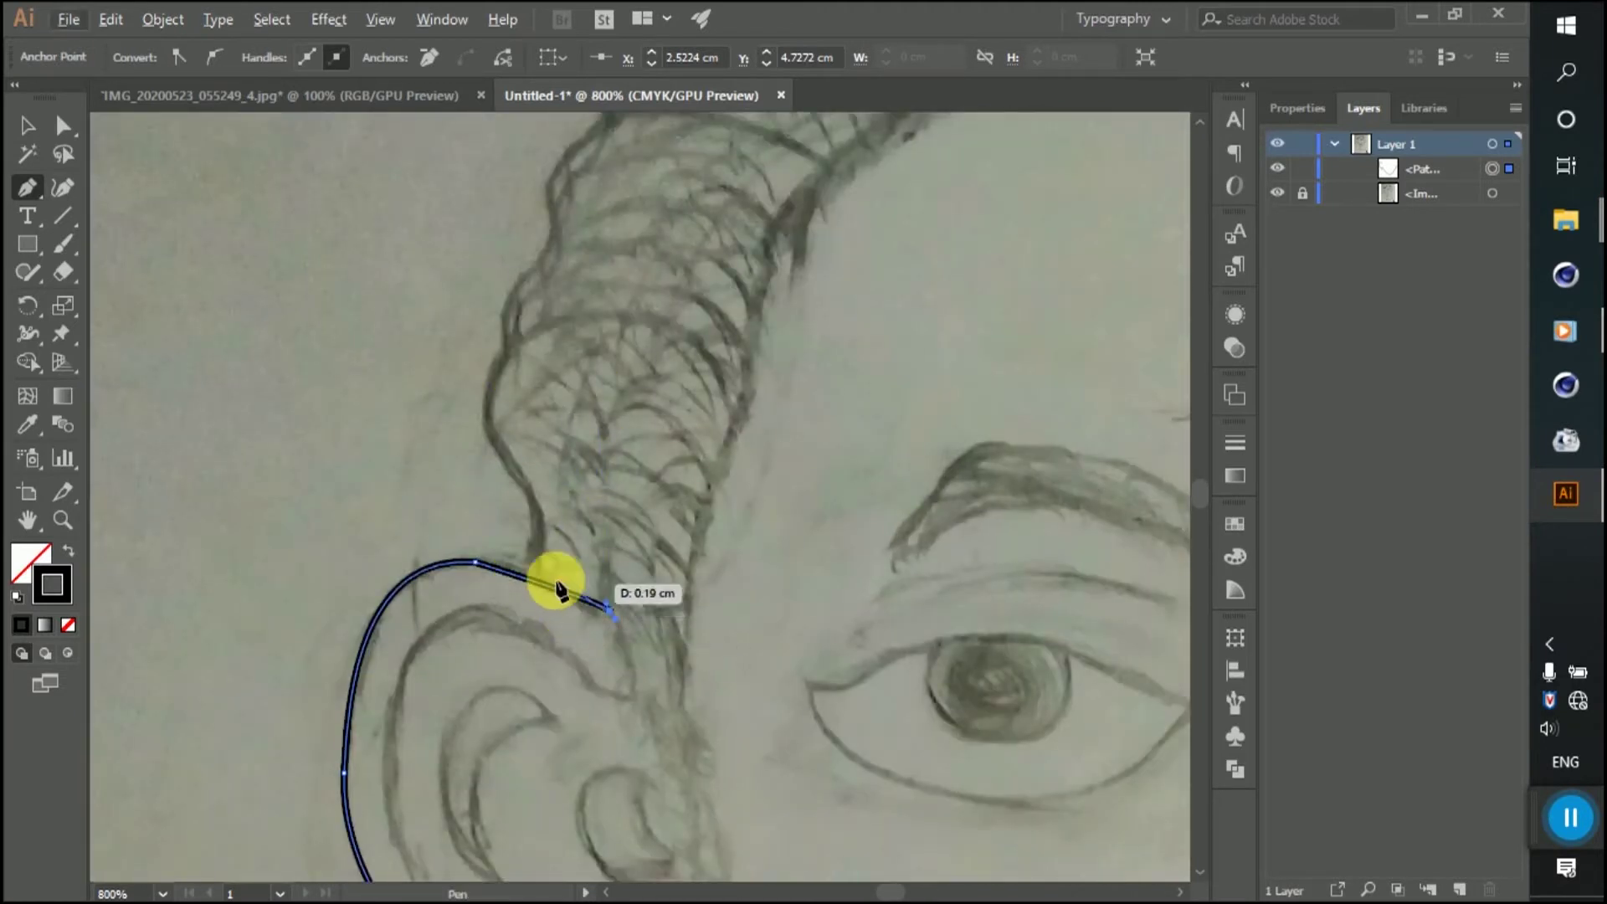
pyautogui.moveTo(529, 571); pyautogui.dragTo(525, 494)
# Step: Deselect the ear outline and start a new path climbing the hair's left edge
pyautogui.keyDown('ctrl'); pyautogui.click(501, 471); pyautogui.keyUp('ctrl')
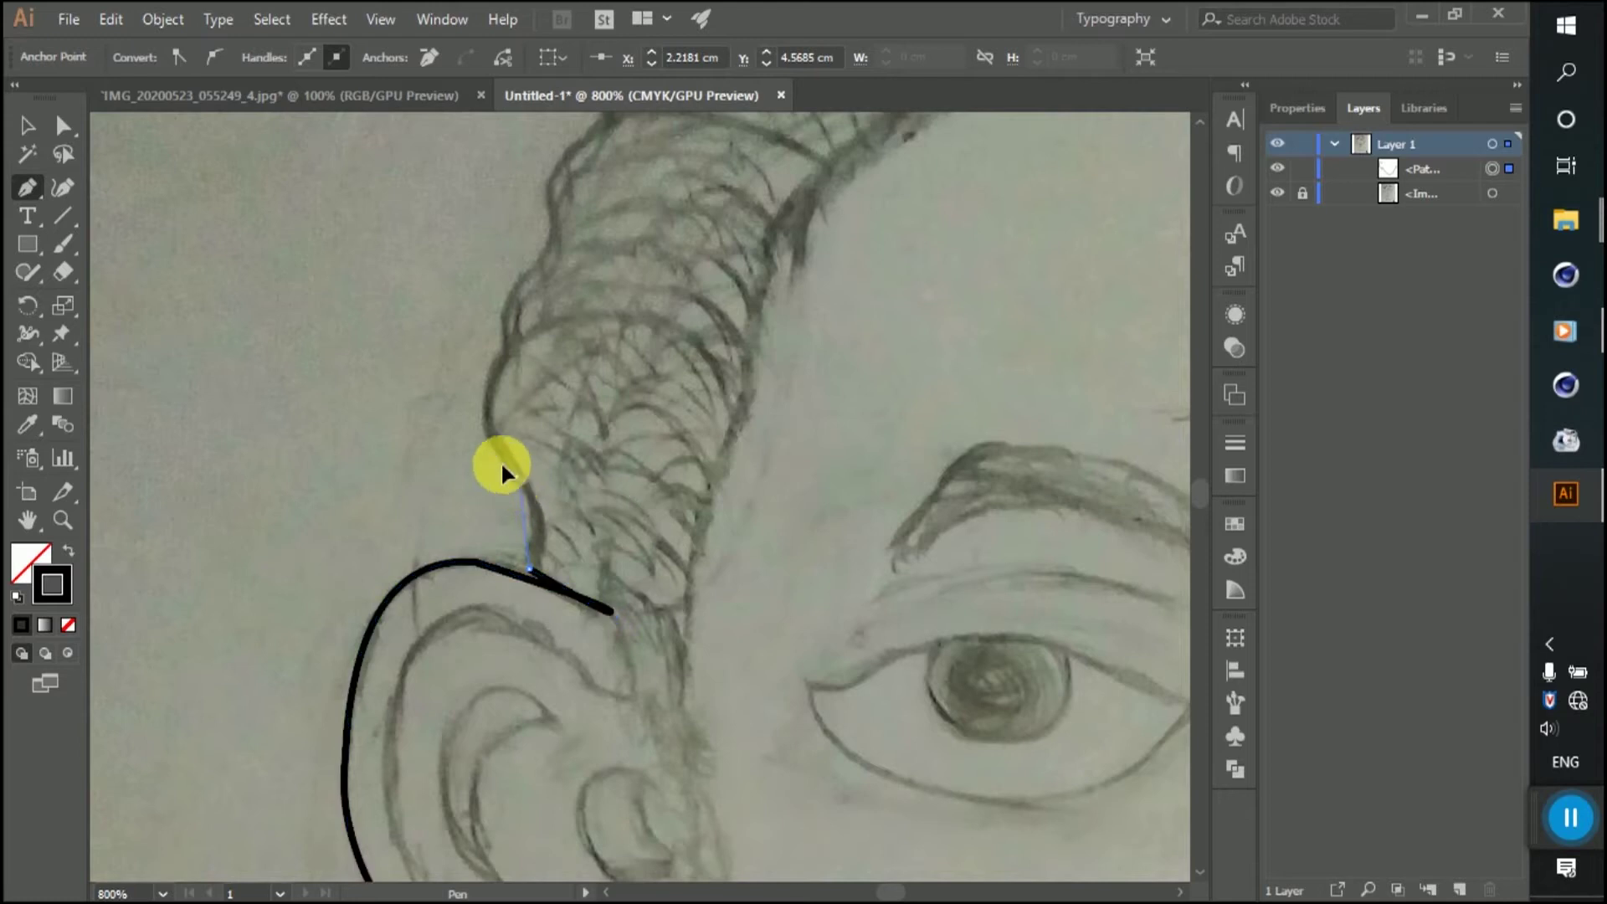
pyautogui.scroll(-2, 491, 448)
pyautogui.moveTo(496, 352); pyautogui.dragTo(539, 316)
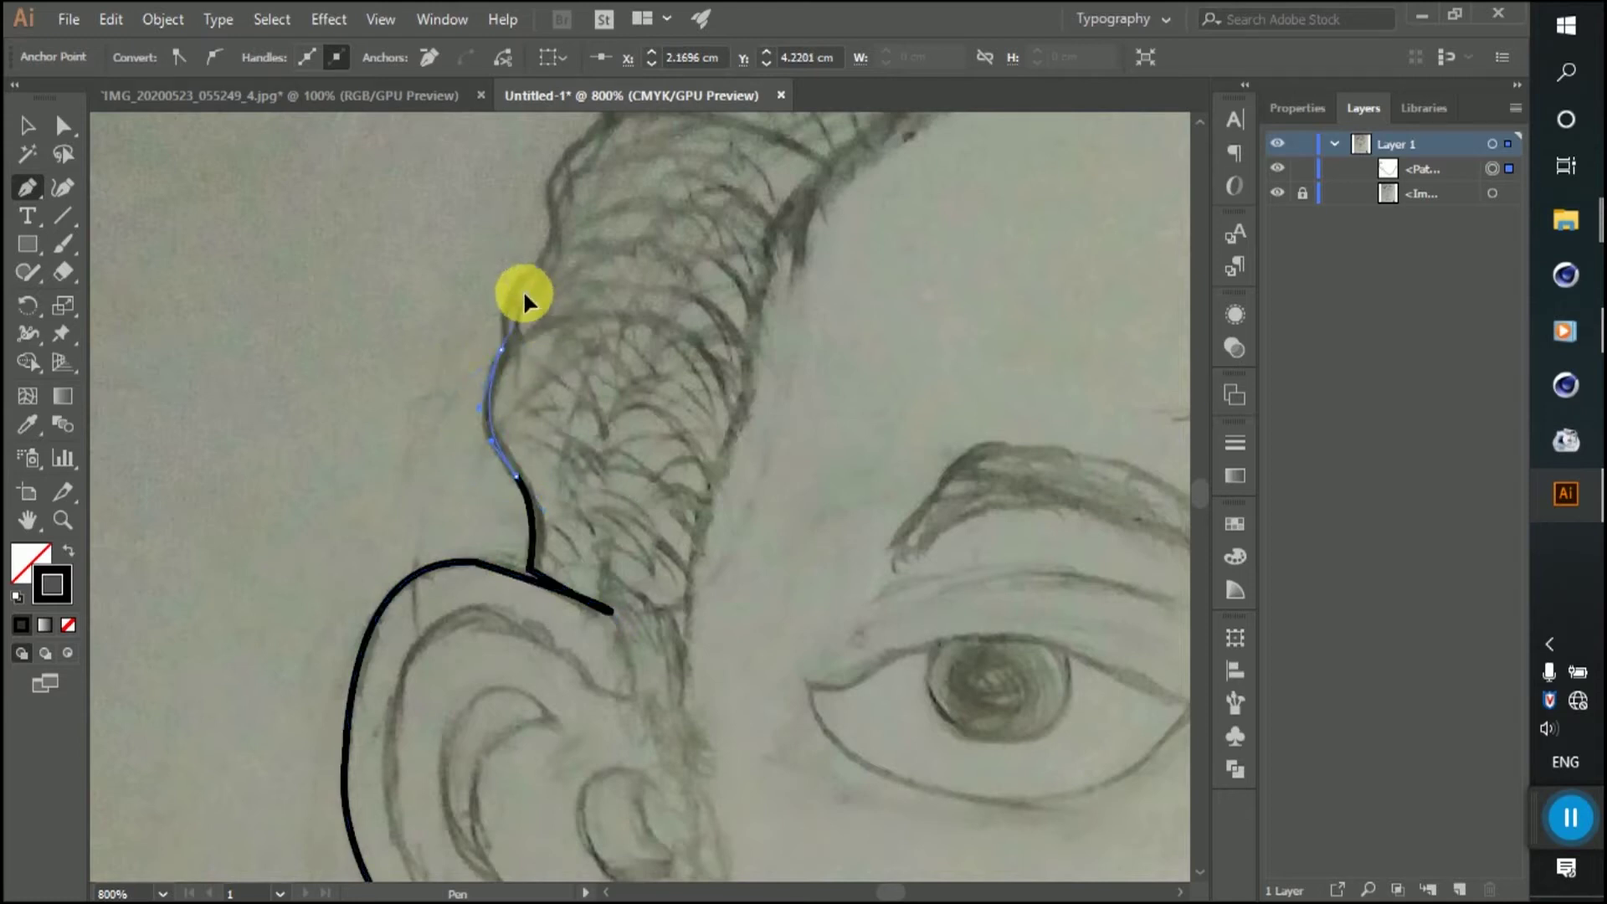
pyautogui.scroll(2, 524, 289)
pyautogui.scroll(-2, 502, 536)
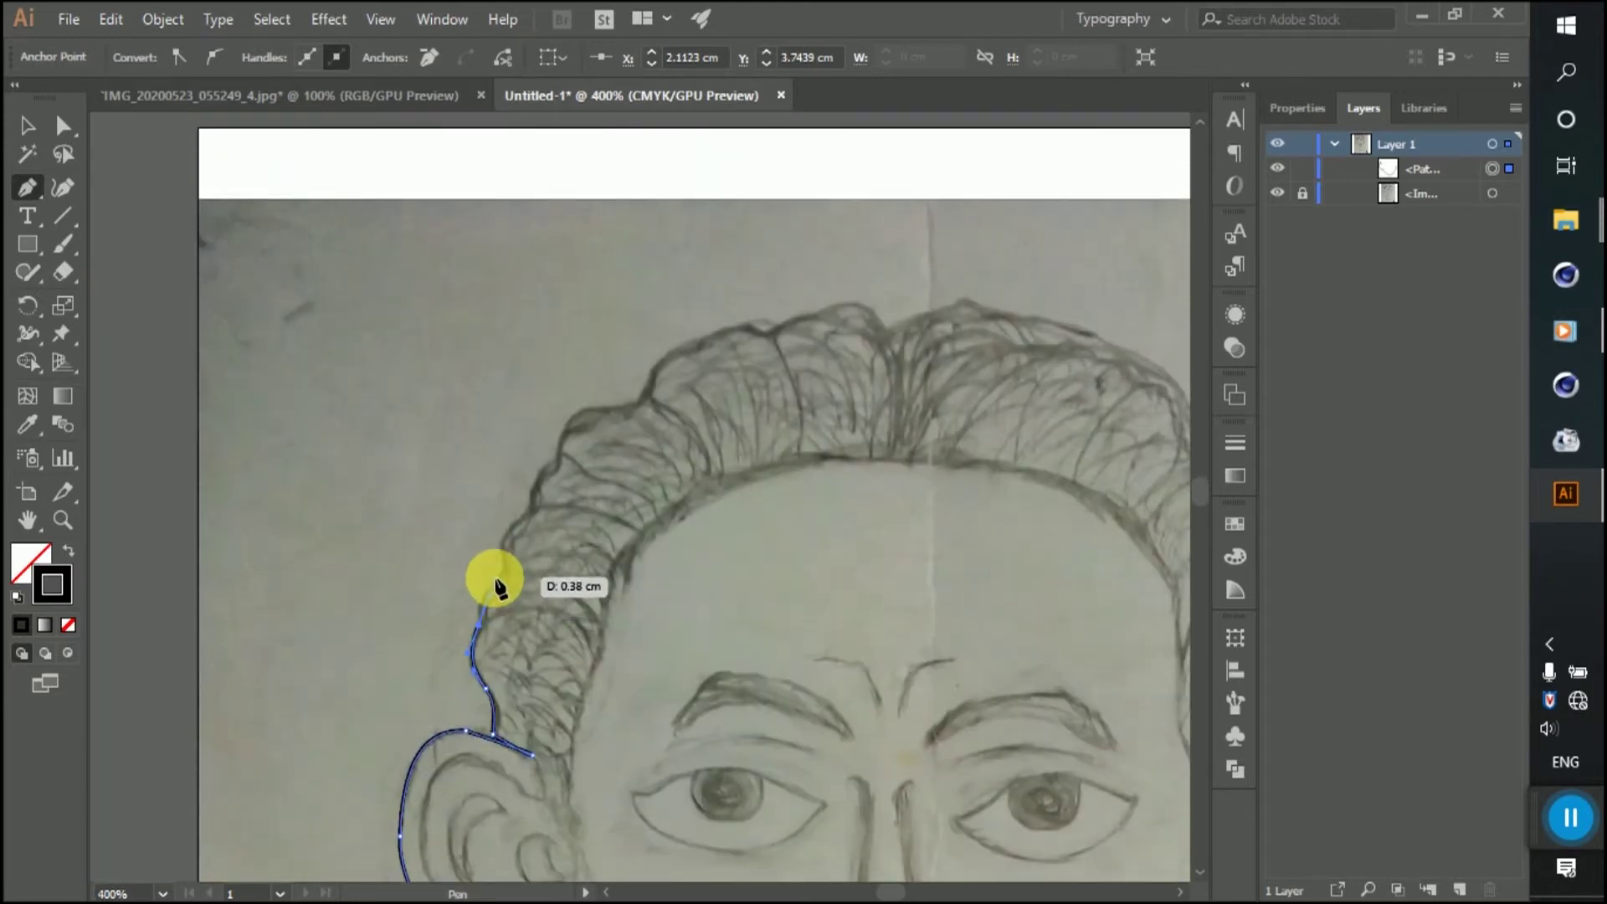
# Step: Trace the hair outline up its left edge and over the first bumps on top
pyautogui.moveTo(503, 573)
pyautogui.mouseDown()
pyautogui.moveTo(528, 508)
pyautogui.moveTo(558, 487)
pyautogui.mouseUp()
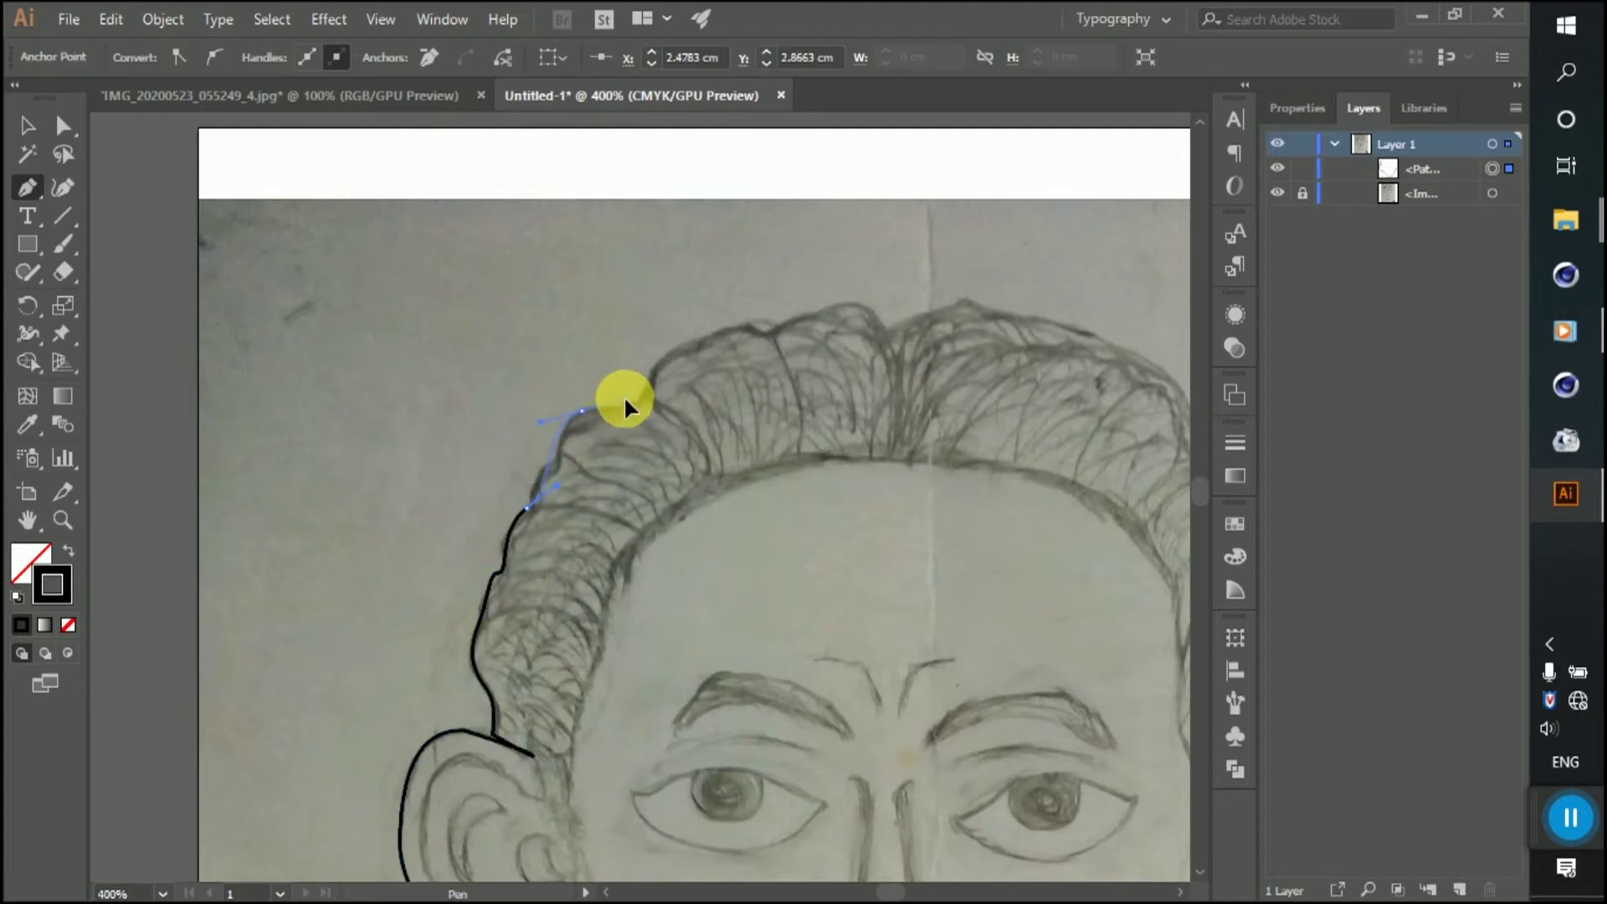
pyautogui.moveTo(626, 375); pyautogui.dragTo(628, 378)
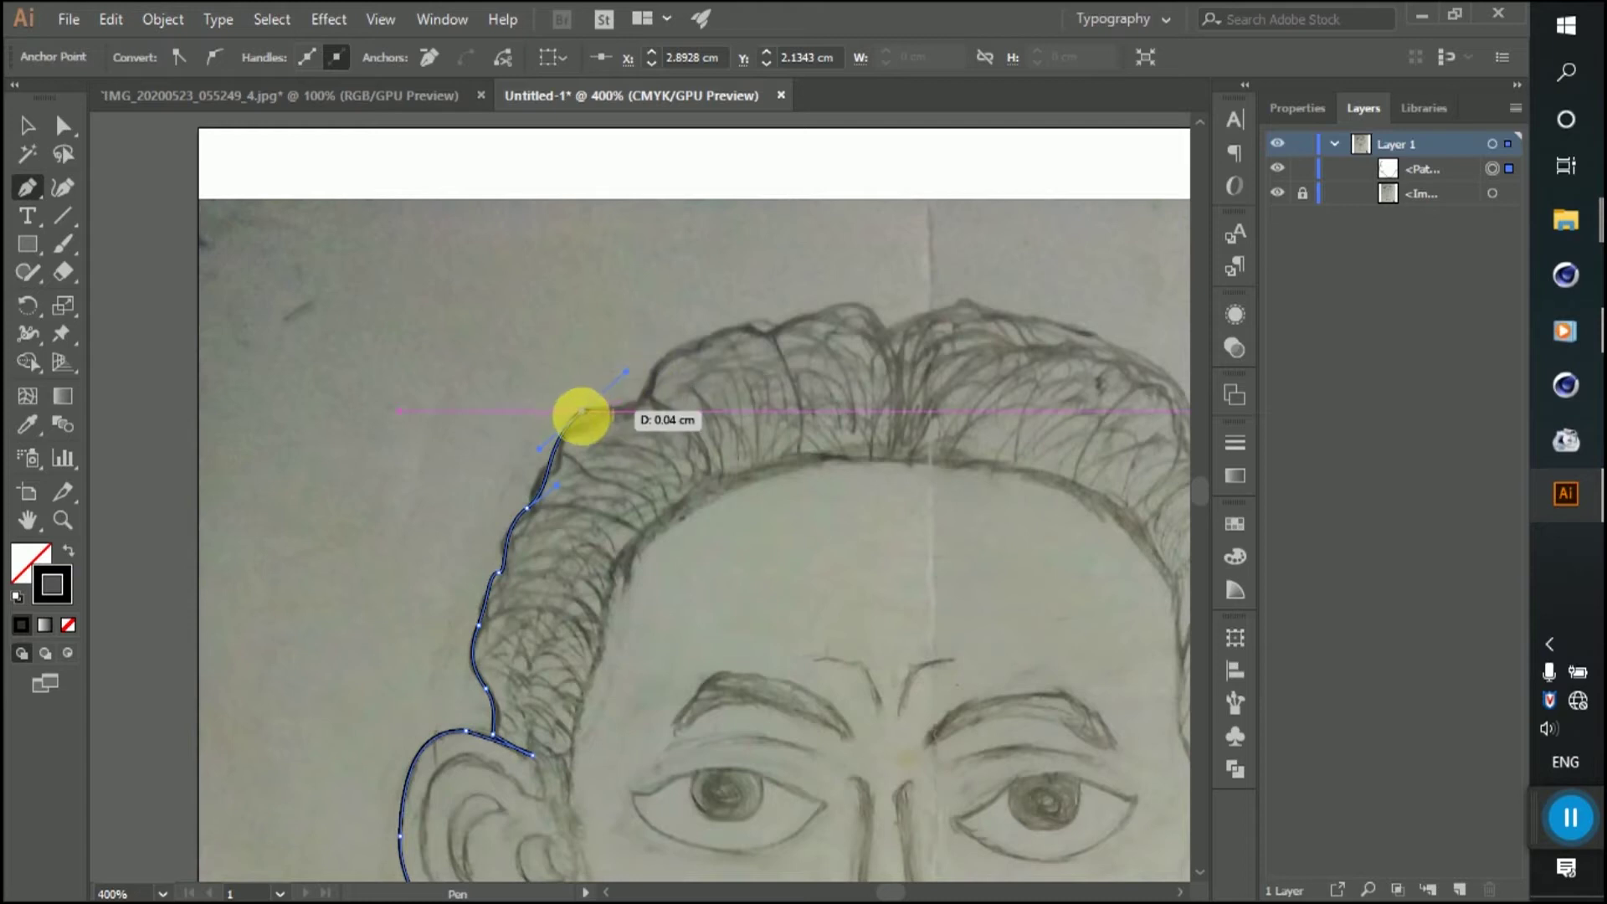
pyautogui.click(641, 405)
pyautogui.moveTo(658, 342); pyautogui.dragTo(658, 332)
pyautogui.moveTo(760, 330)
pyautogui.mouseDown()
pyautogui.moveTo(883, 334)
pyautogui.moveTo(917, 383)
pyautogui.mouseUp()
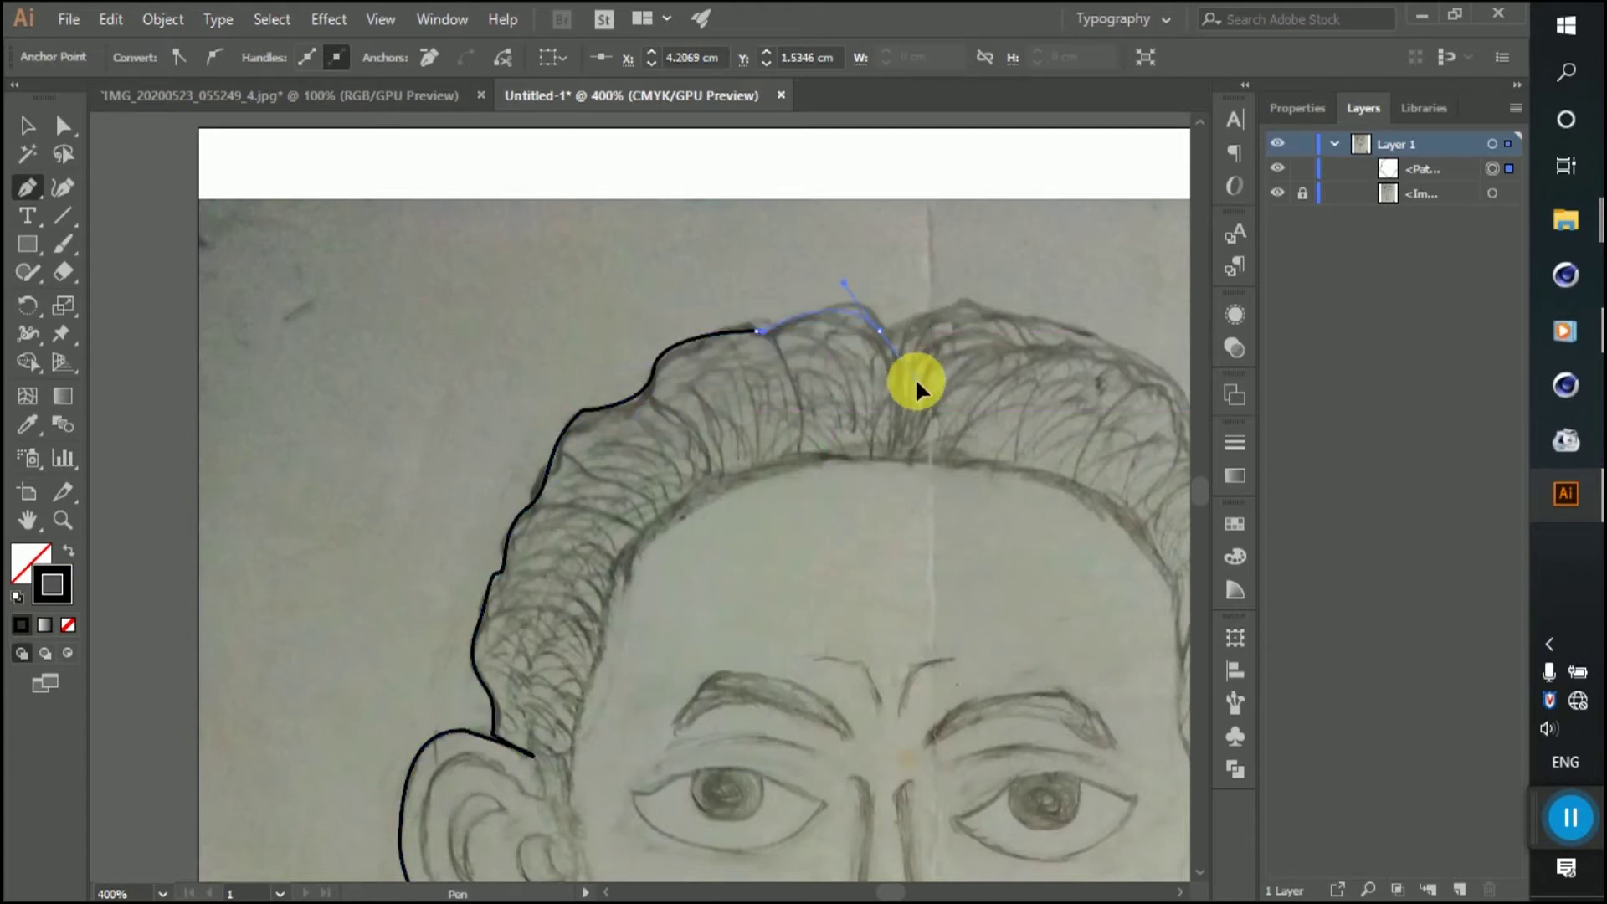
pyautogui.moveTo(872, 323); pyautogui.dragTo(883, 335)
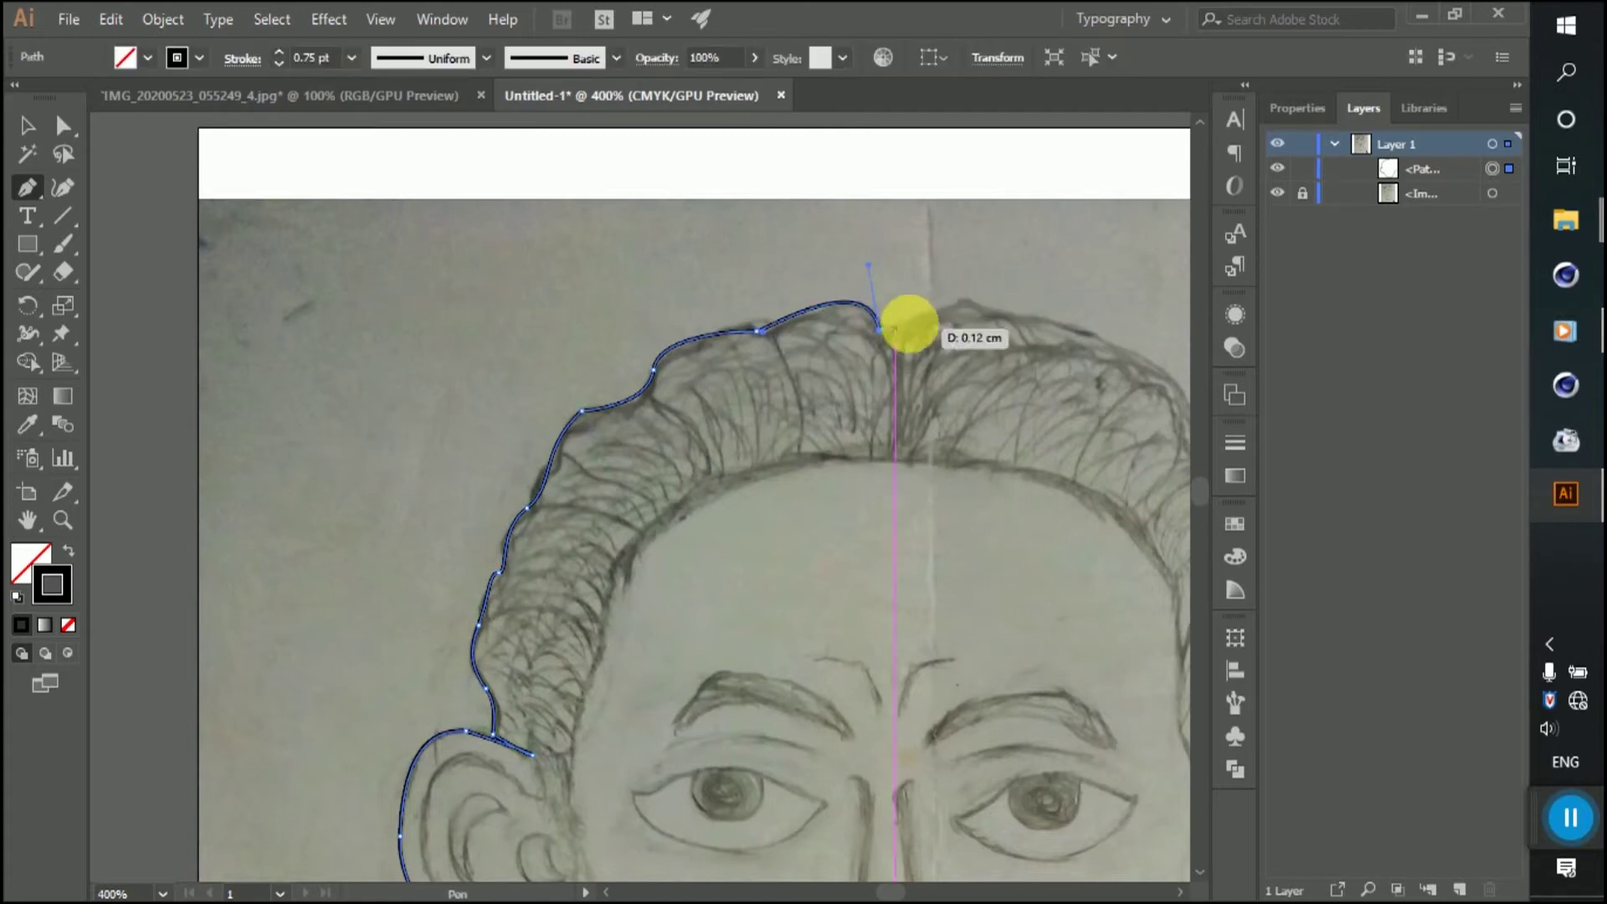
pyautogui.moveTo(1011, 316); pyautogui.dragTo(1038, 331)
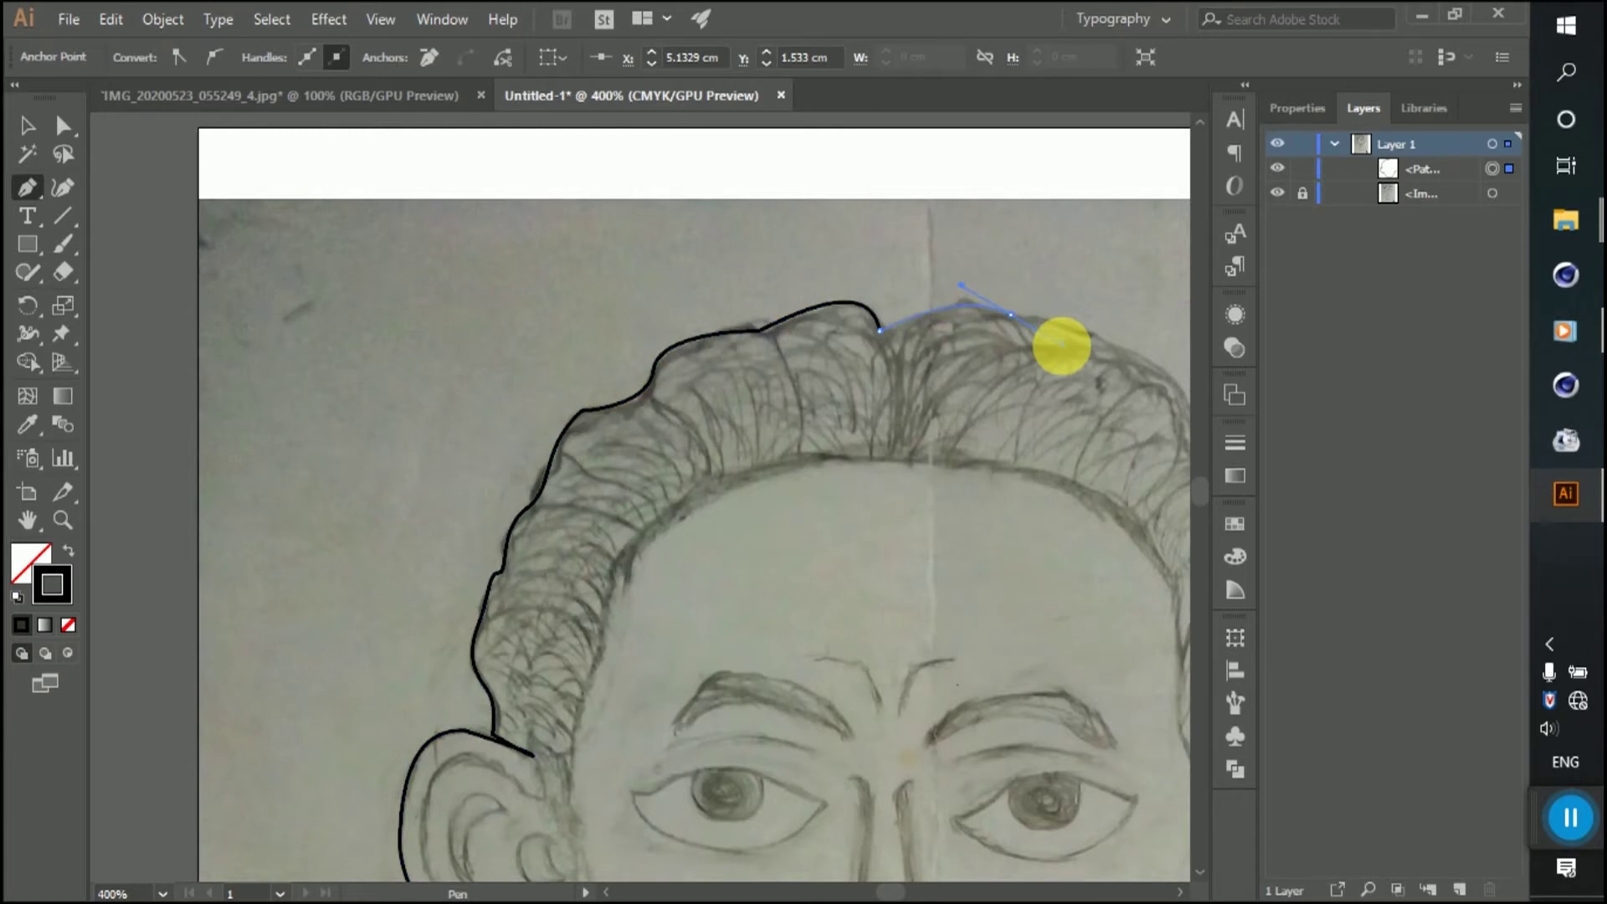
# Step: Continue the hair outline across the crown and down the right side toward the ear piece
pyautogui.scroll(-2, 921, 389)
pyautogui.scroll(2, 921, 352)
pyautogui.click(732, 316)
pyautogui.moveTo(847, 350)
pyautogui.mouseDown()
pyautogui.moveTo(911, 392)
pyautogui.moveTo(926, 432)
pyautogui.mouseUp()
pyautogui.moveTo(952, 495); pyautogui.dragTo(958, 459)
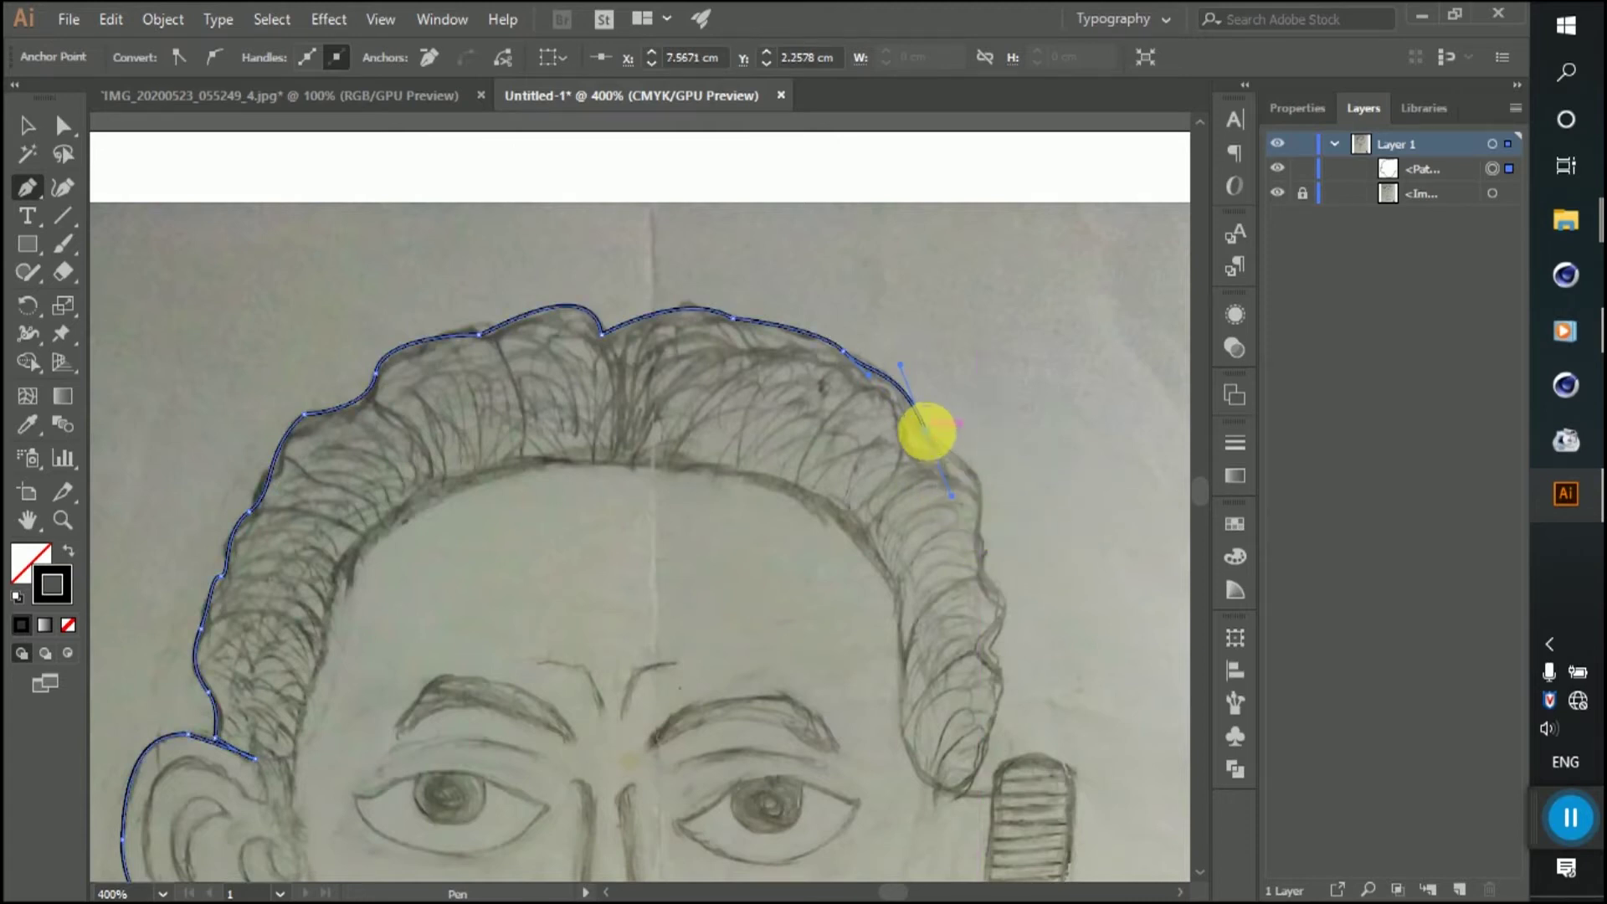
pyautogui.moveTo(978, 540); pyautogui.dragTo(961, 596)
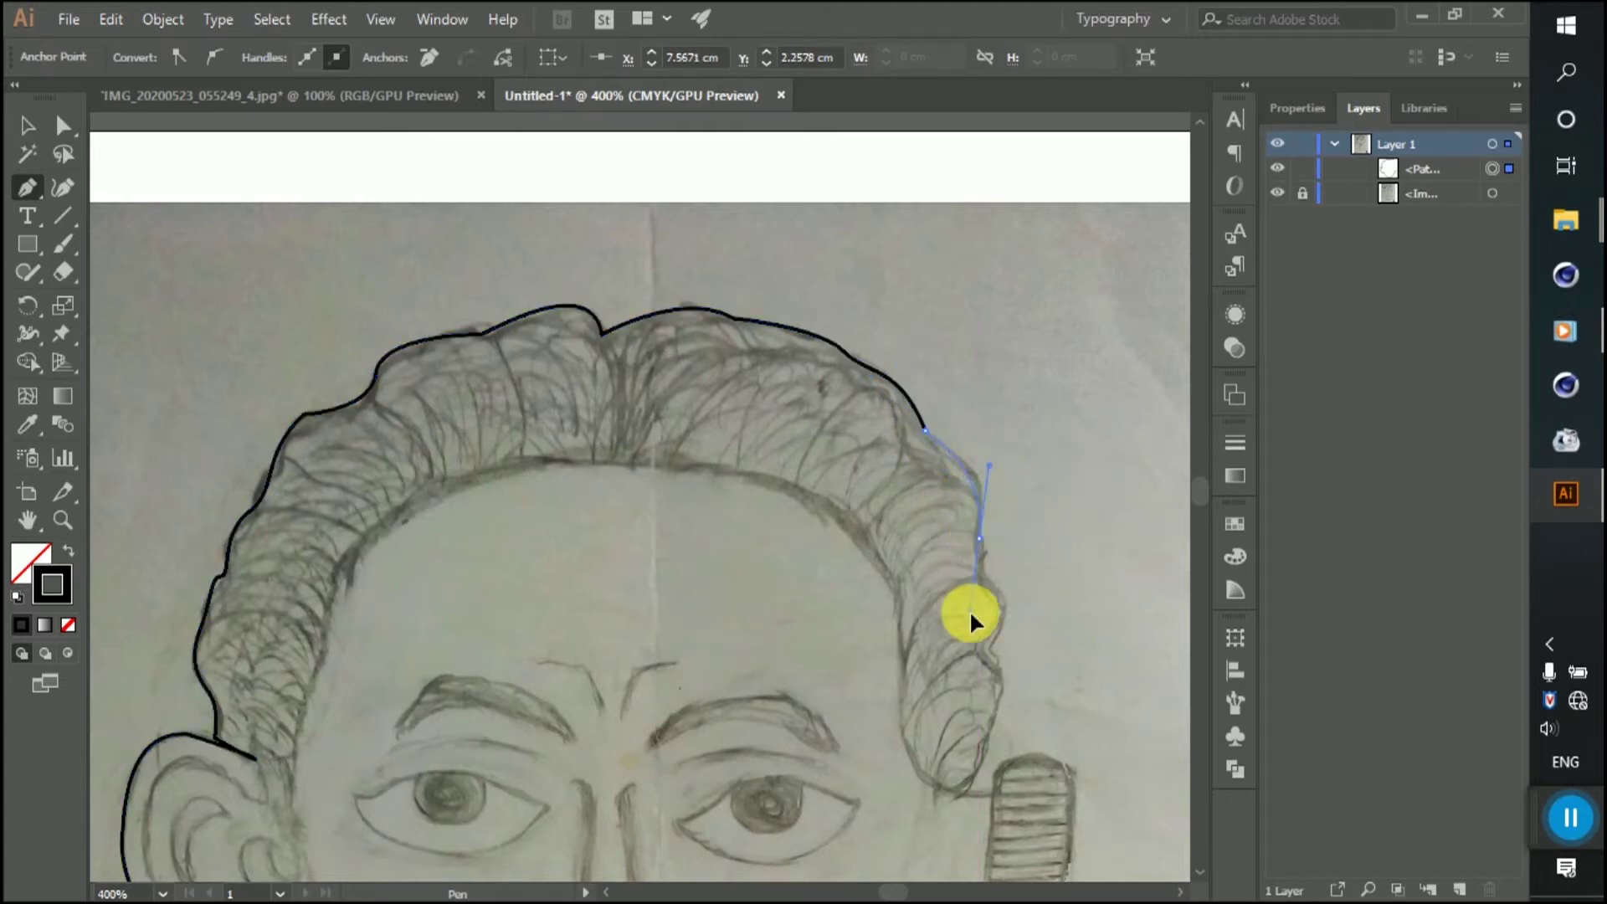
pyautogui.moveTo(979, 540); pyautogui.dragTo(1002, 679)
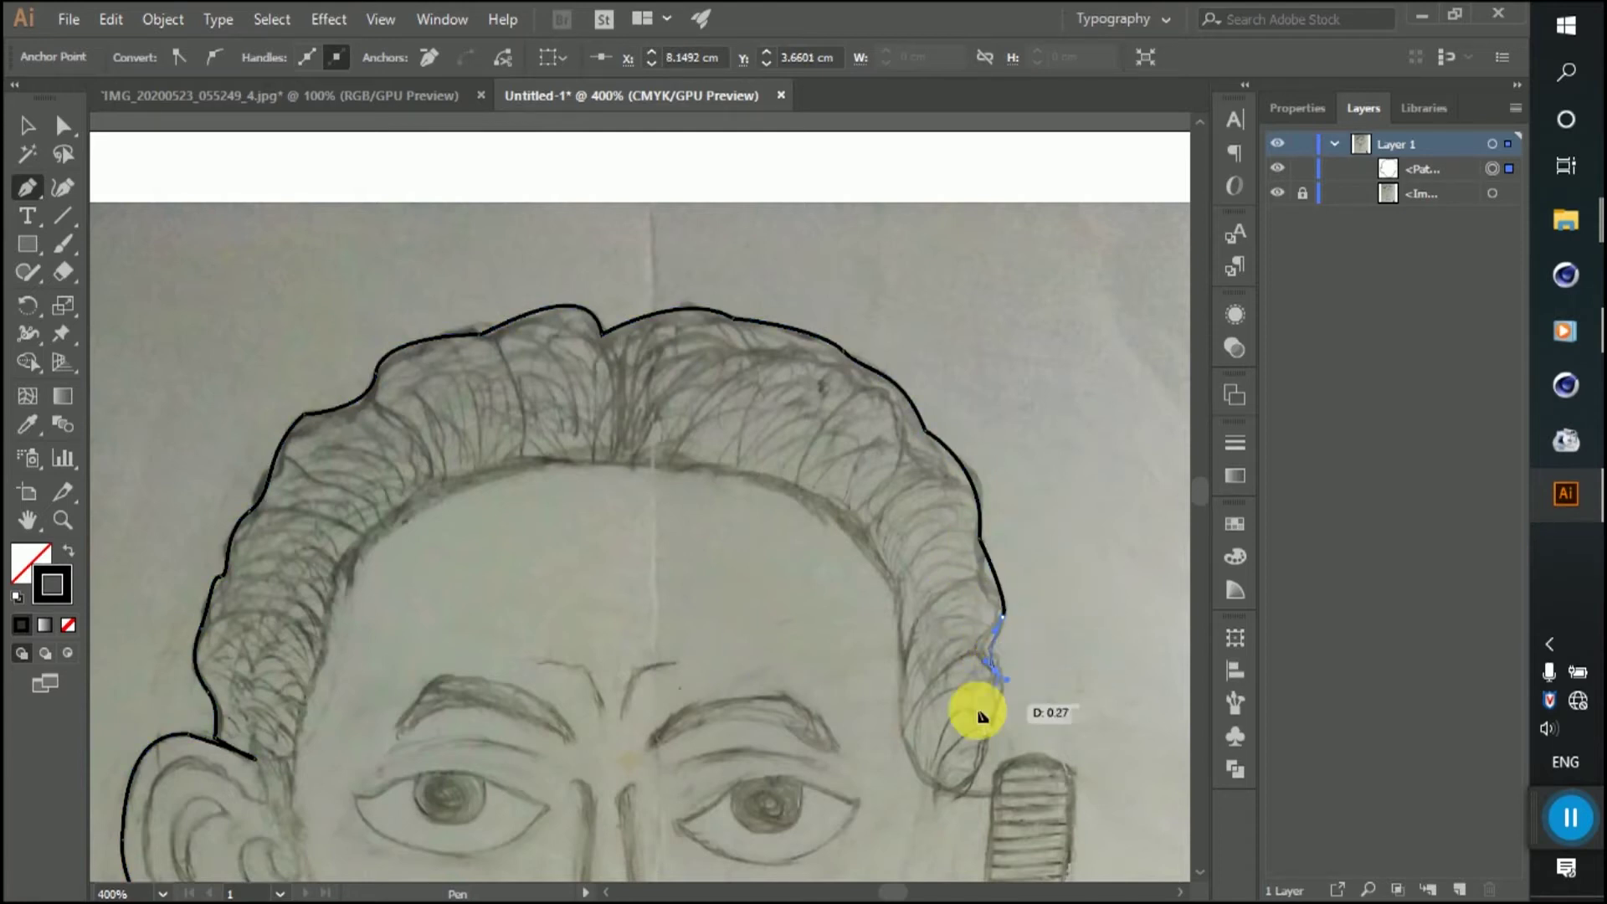
pyautogui.moveTo(969, 800); pyautogui.dragTo(937, 817)
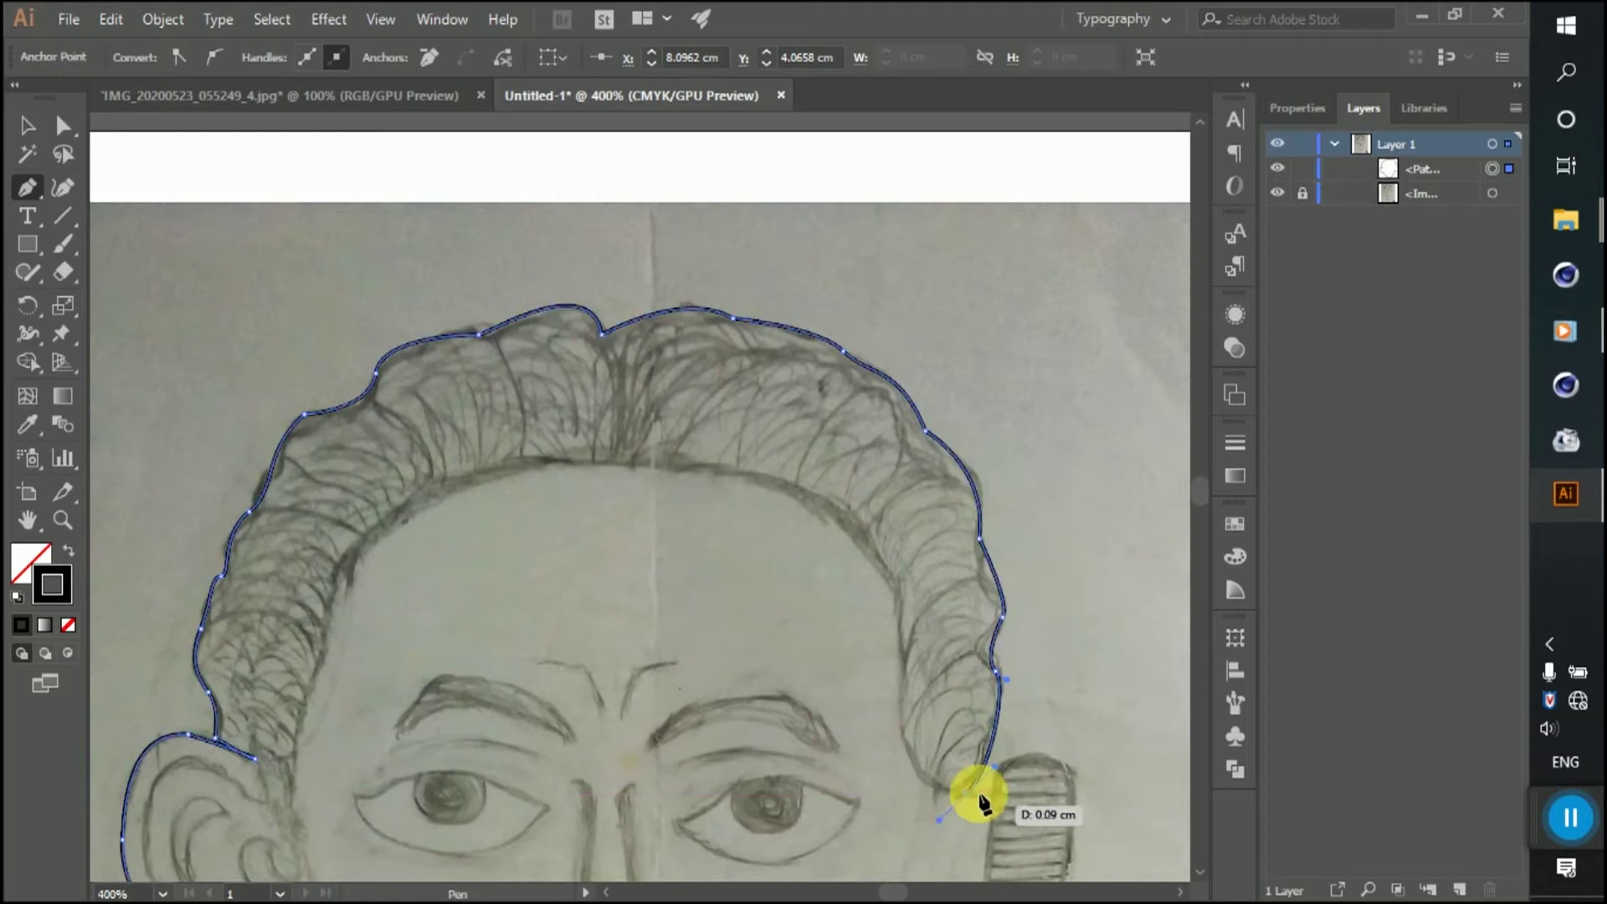
pyautogui.scroll(-5, 976, 692)
# Step: Finish the head outline with a curve below the ear piece and deselect it
pyautogui.moveTo(969, 457); pyautogui.dragTo(1004, 459)
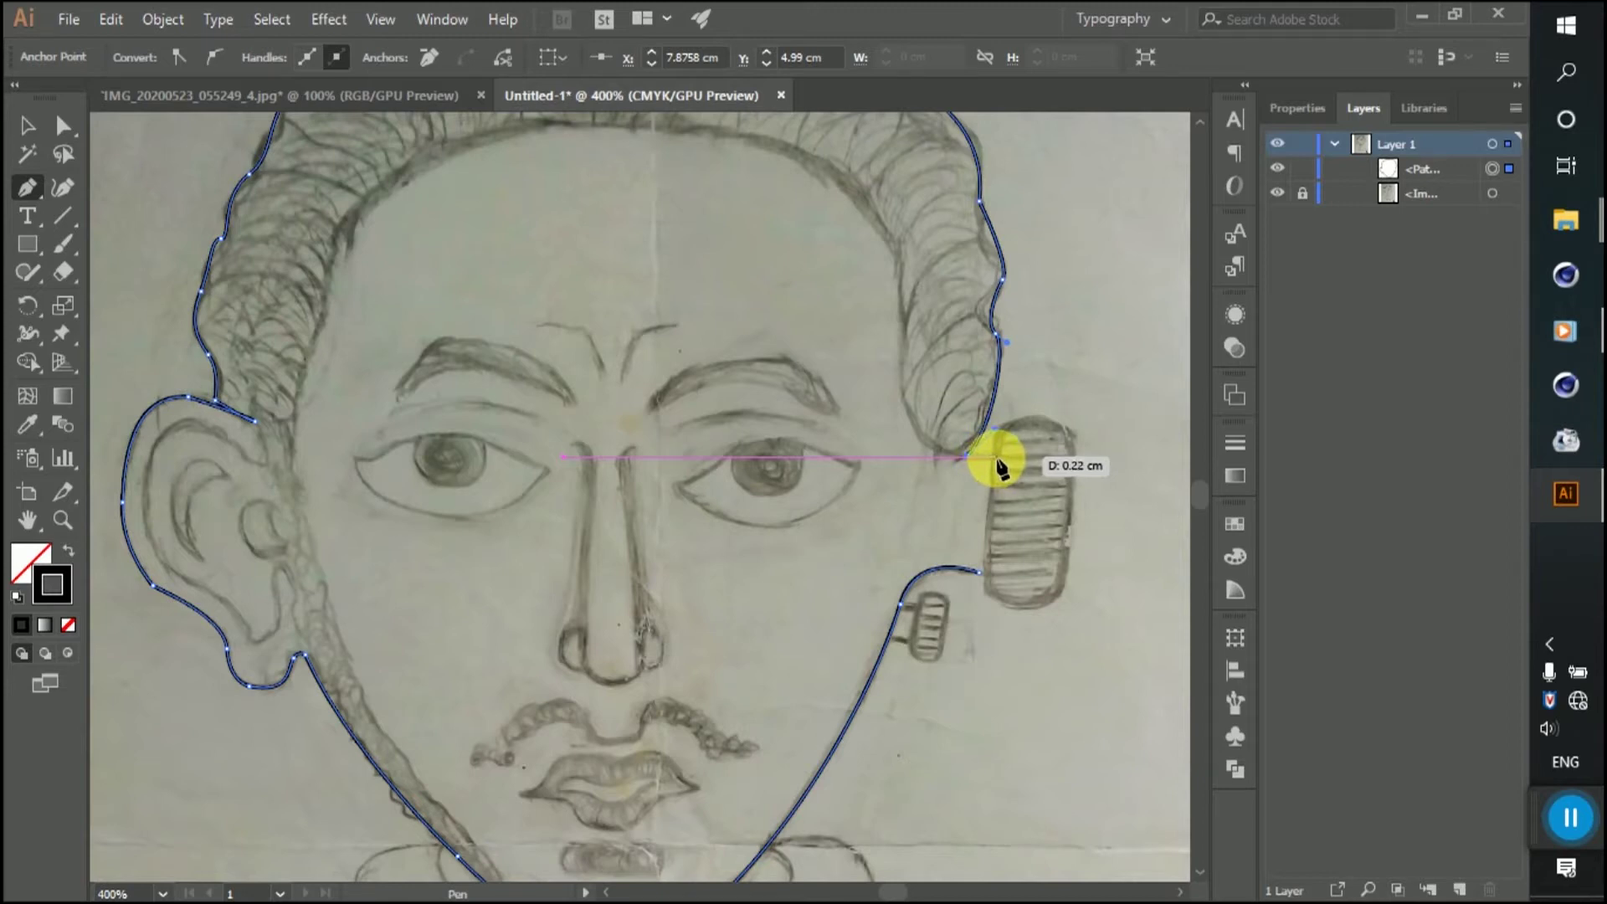
pyautogui.moveTo(994, 459)
pyautogui.mouseDown()
pyautogui.moveTo(987, 578)
pyautogui.moveTo(877, 542)
pyautogui.mouseUp()
pyautogui.scroll(4, 1000, 578)
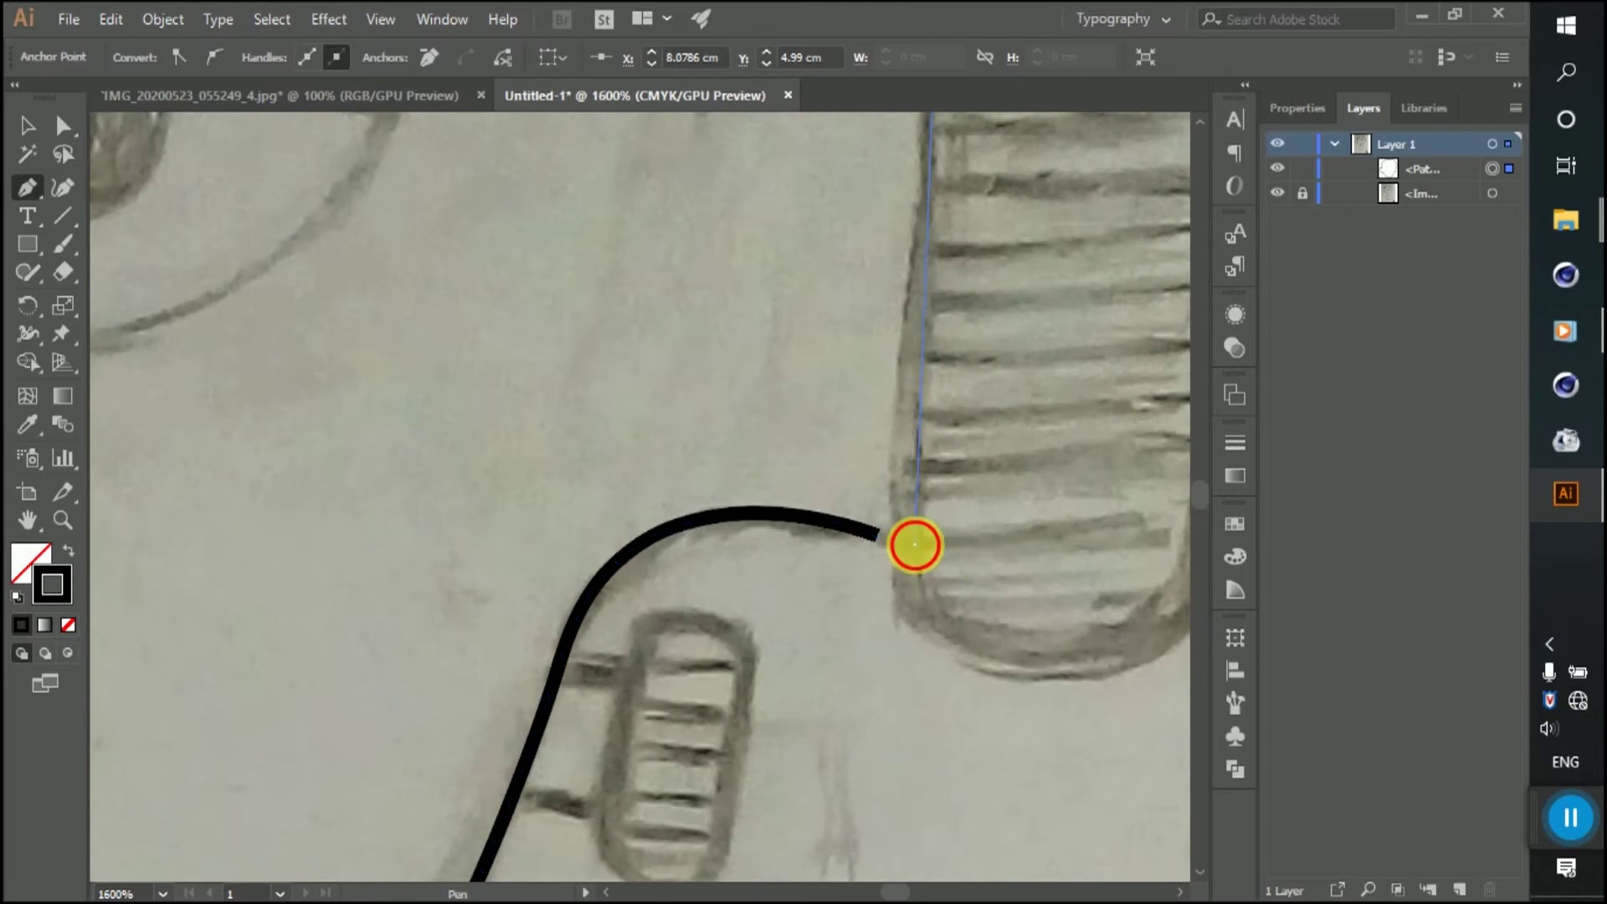
pyautogui.scroll(-5, 877, 543)
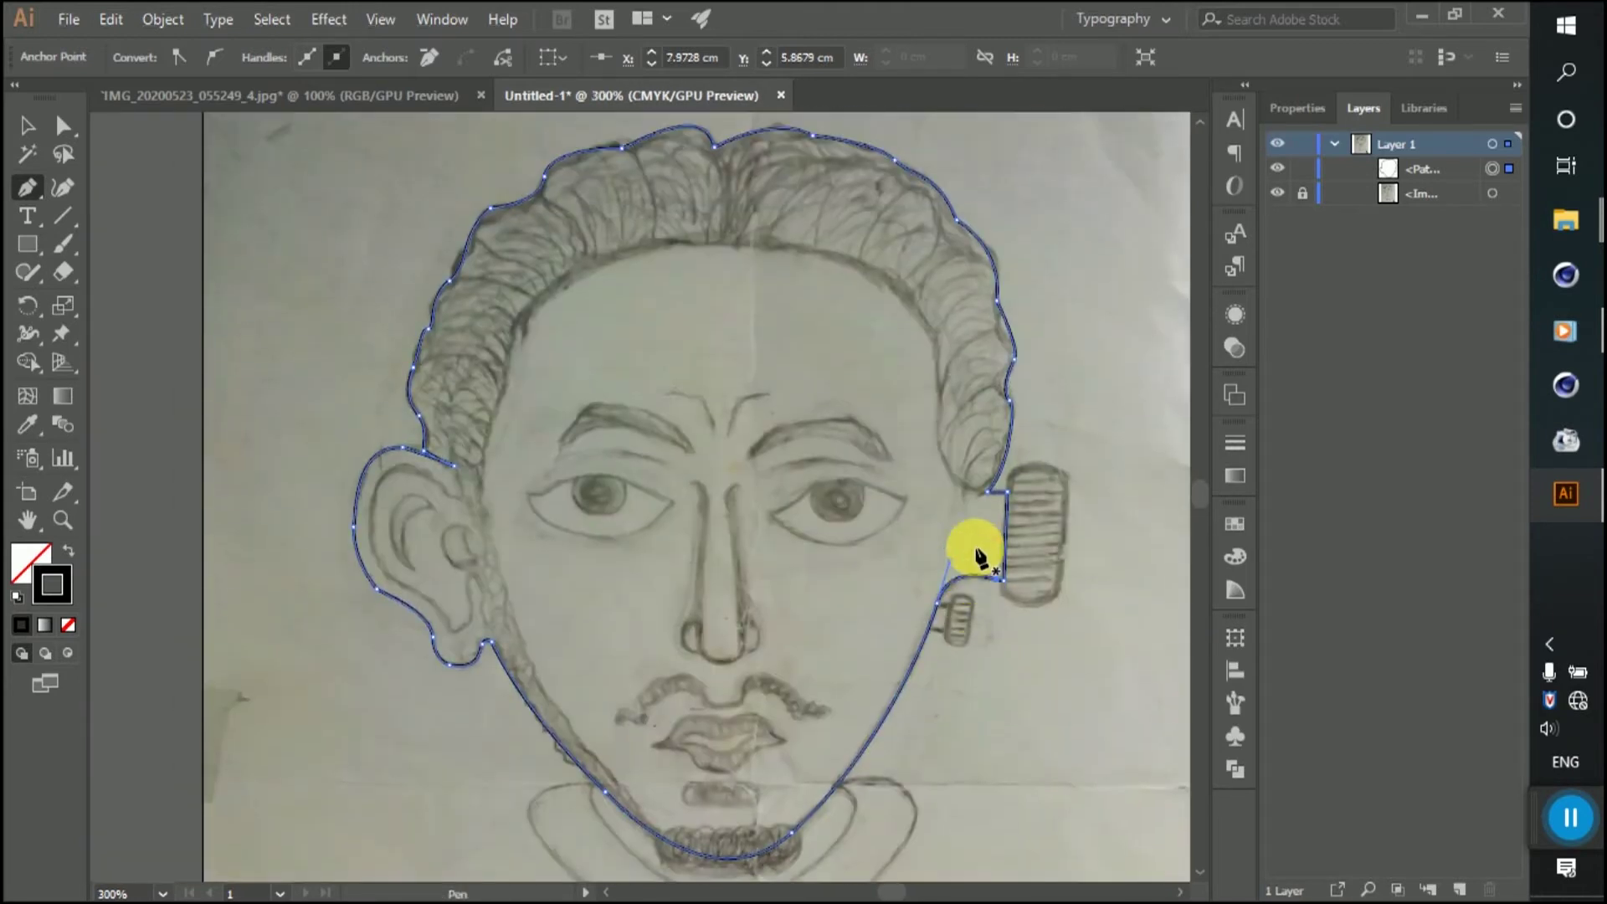
pyautogui.scroll(-2, 692, 448)
pyautogui.scroll(-1, 691, 448)
pyautogui.click(27, 125)
pyautogui.click(282, 244)
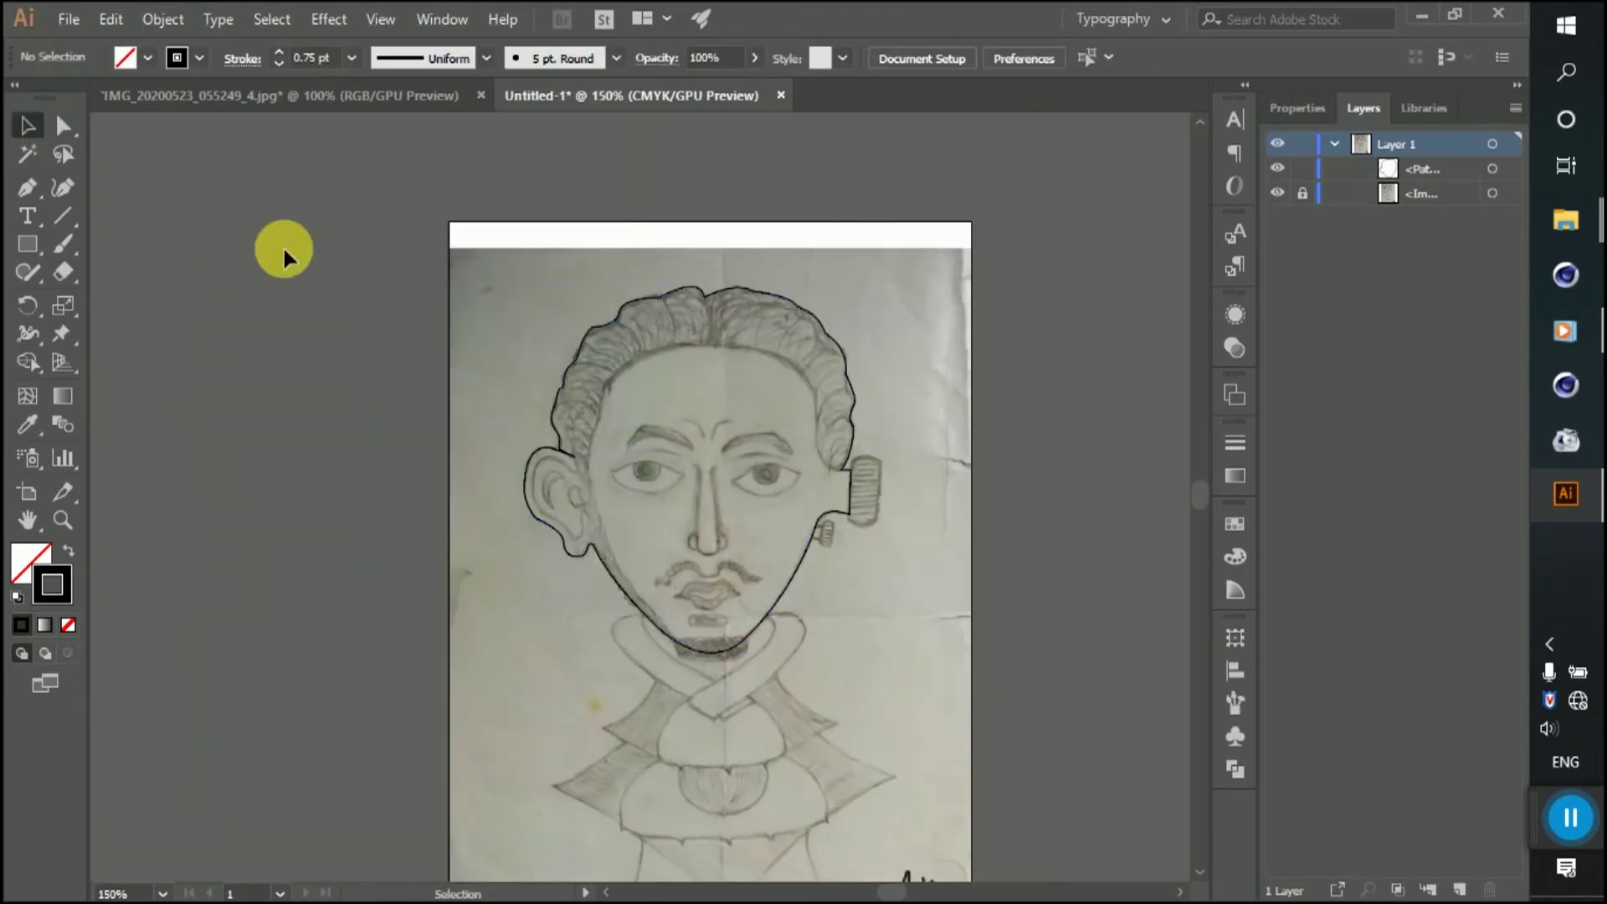
# Step: Select the completed face outline to check it, then deselect it
pyautogui.scroll(2, 693, 369)
pyautogui.scroll(1, 680, 351)
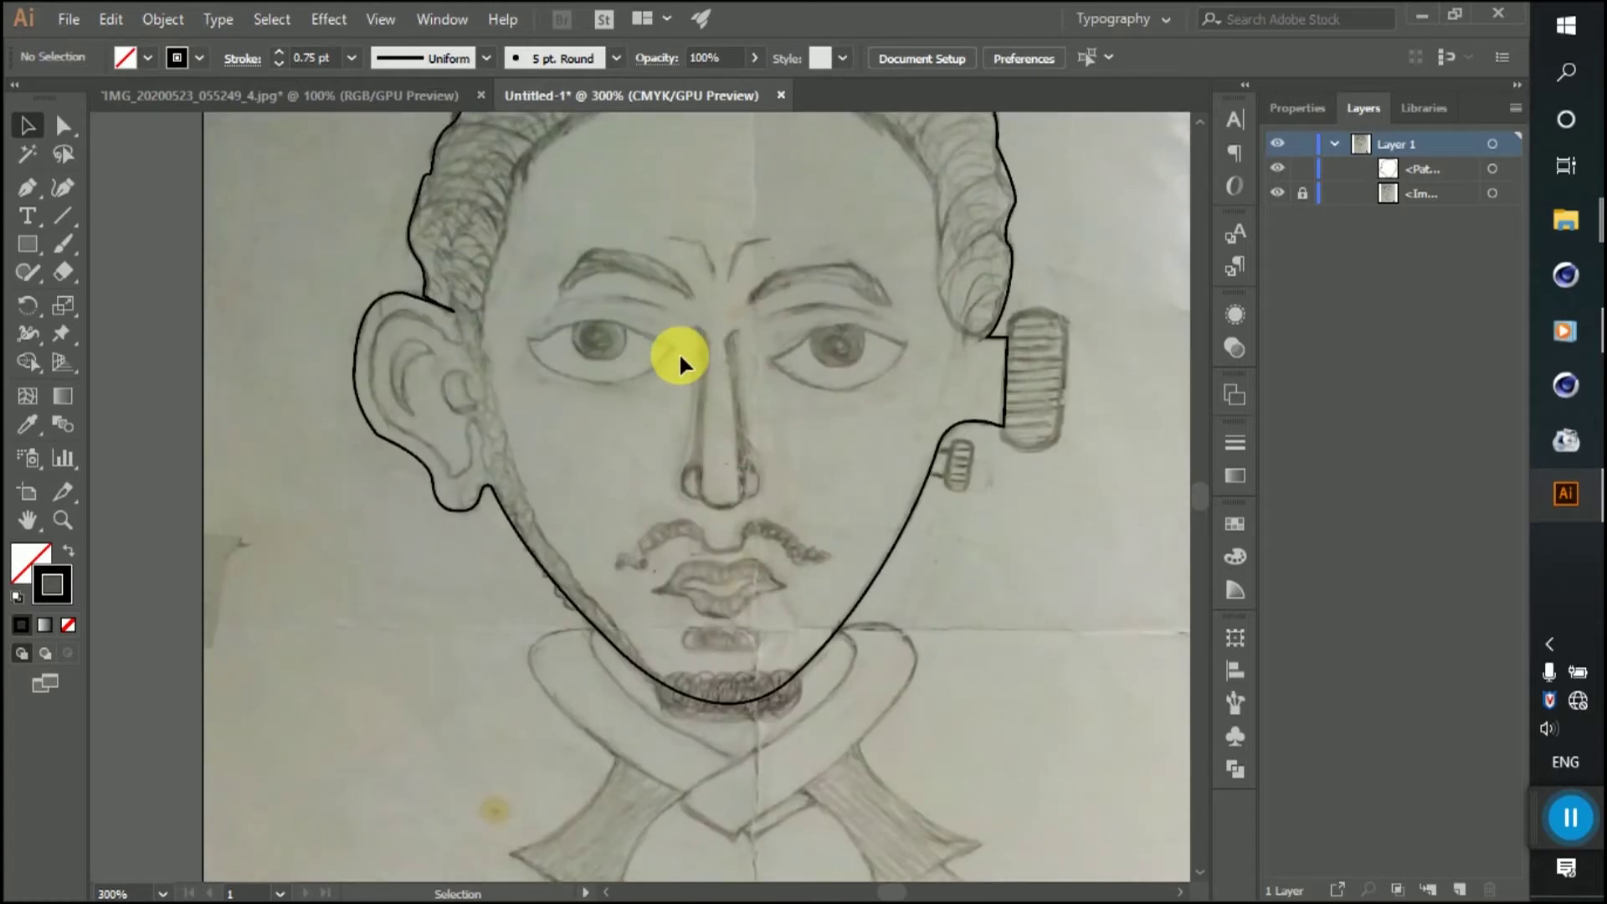
pyautogui.scroll(1, 680, 352)
pyautogui.click(1013, 276)
pyautogui.click(287, 443)
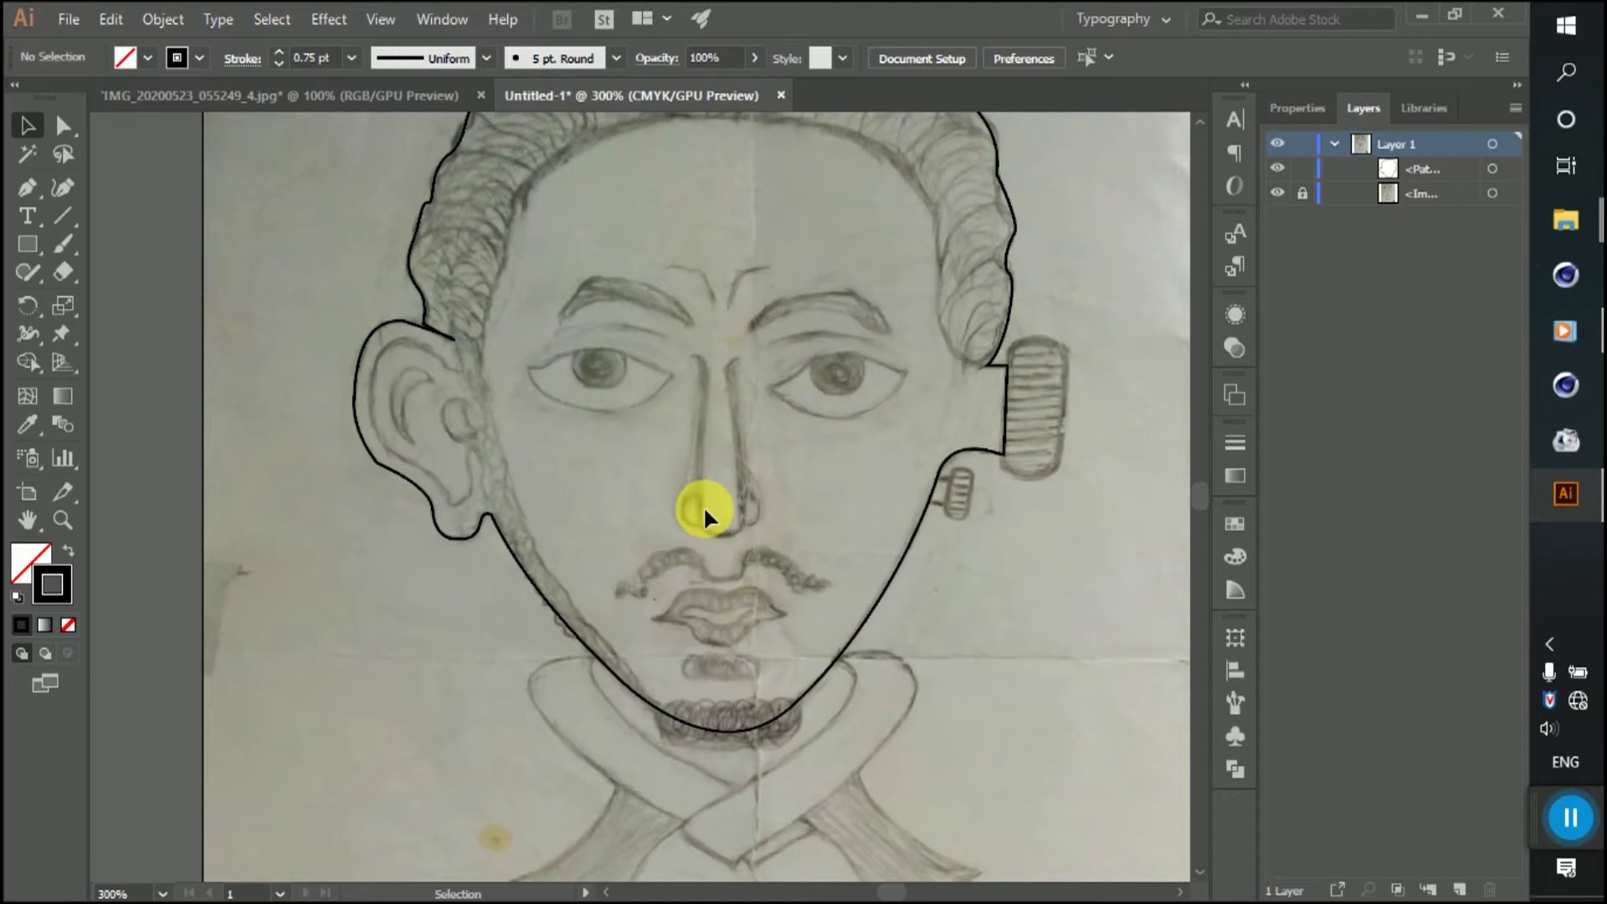
pyautogui.scroll(1, 765, 481)
pyautogui.scroll(1, 765, 481)
# Step: Pen-draw a closed almond-shaped outline around the right eye
pyautogui.click(28, 188)
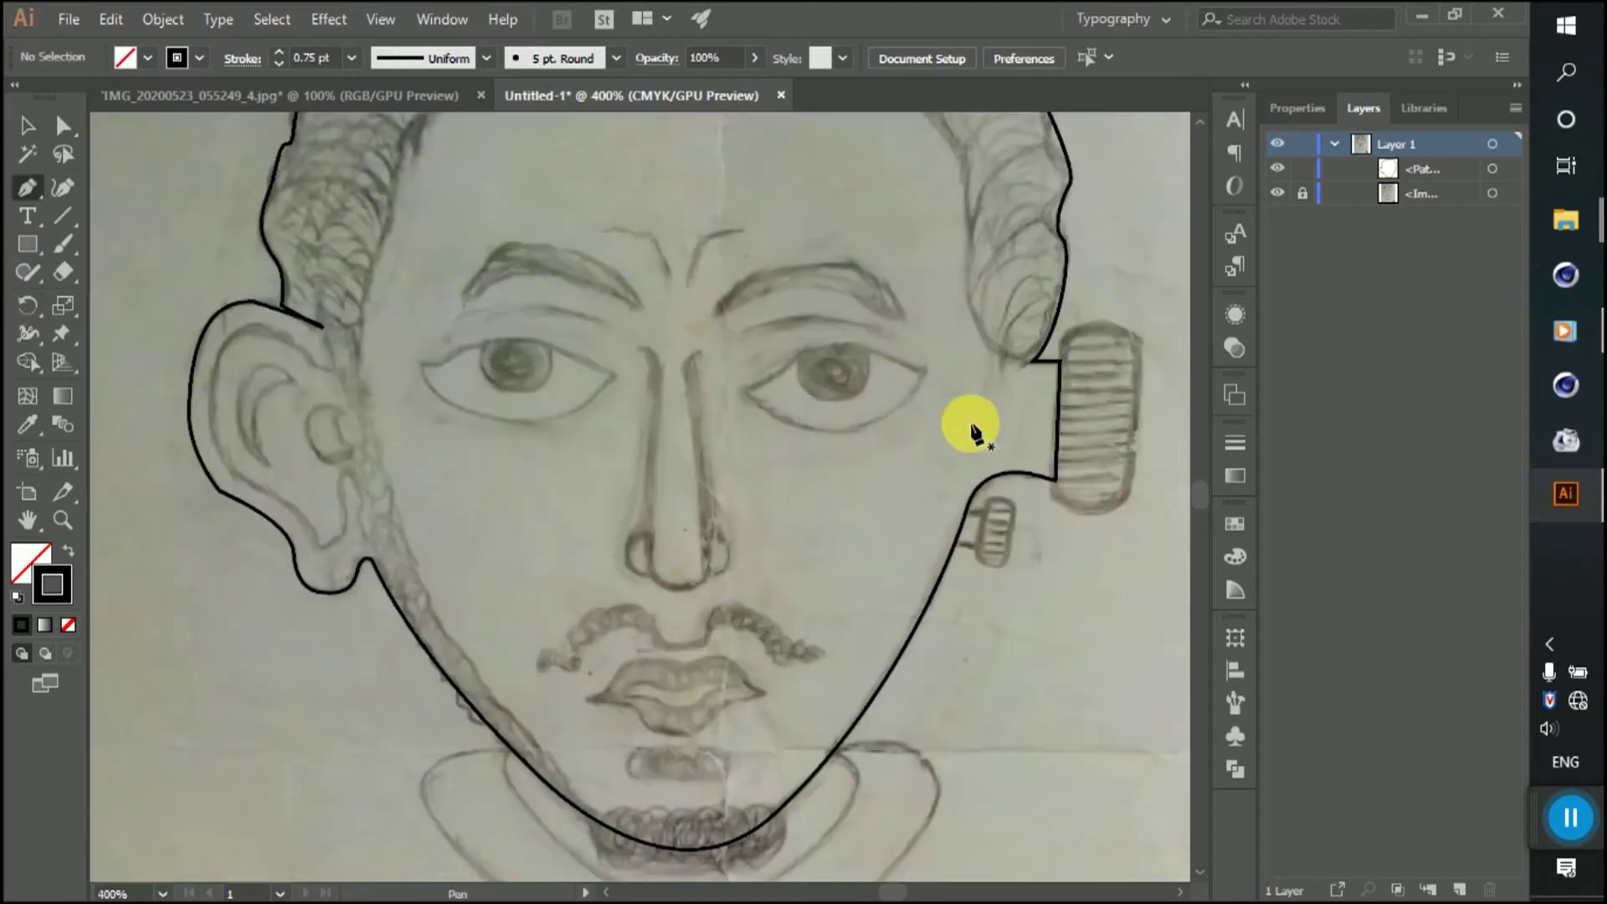
pyautogui.scroll(2, 963, 427)
pyautogui.click(633, 368)
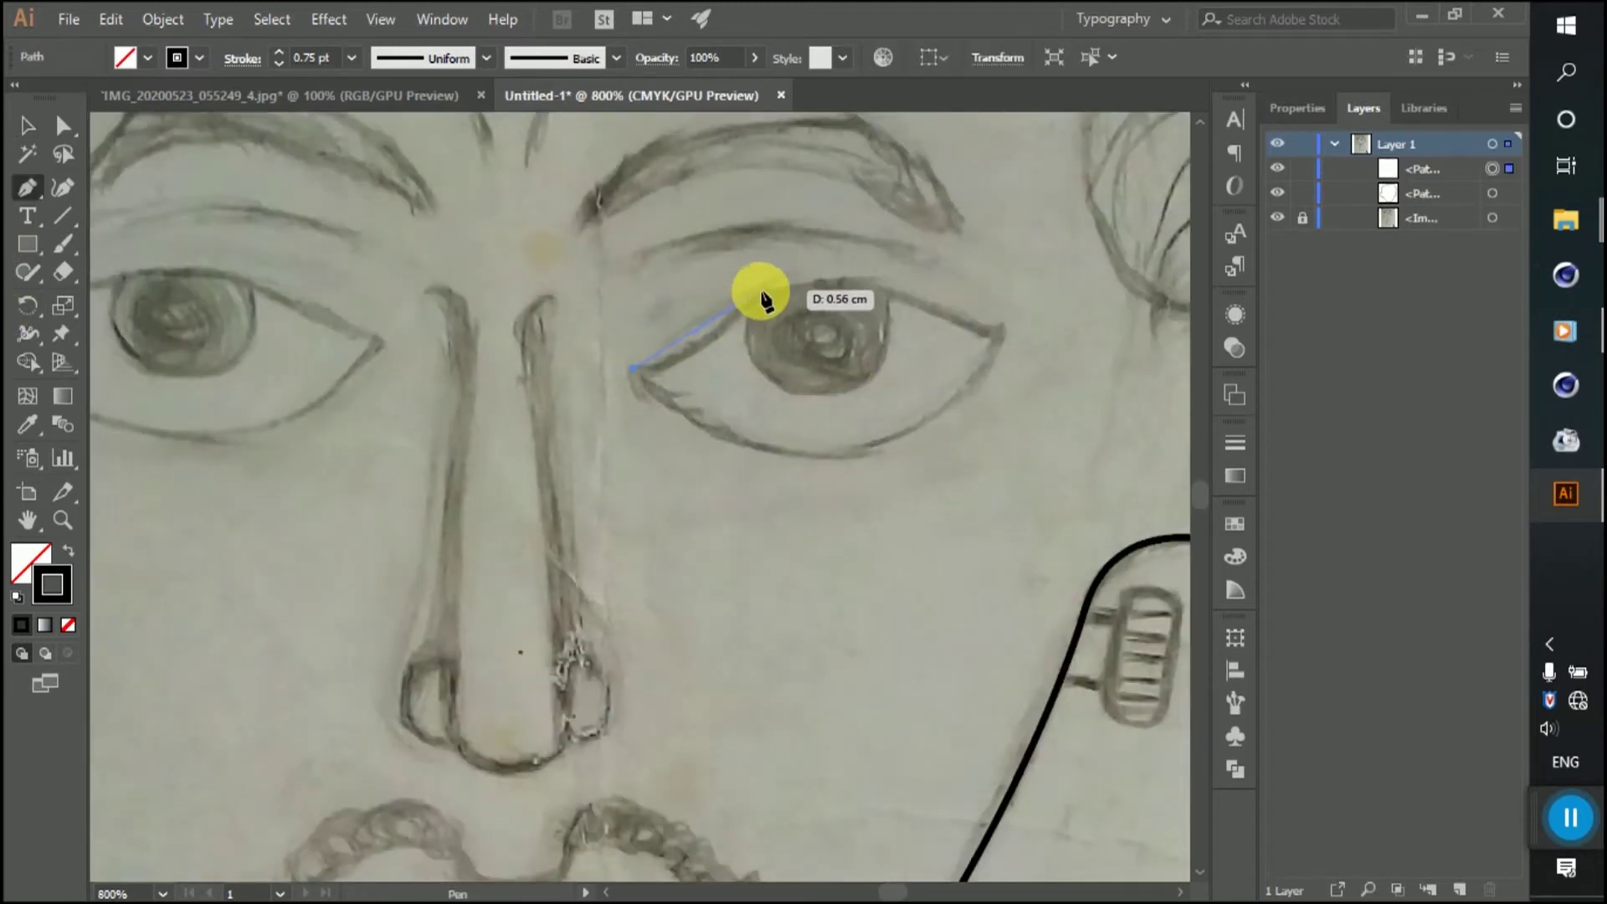
pyautogui.moveTo(836, 216); pyautogui.dragTo(836, 212)
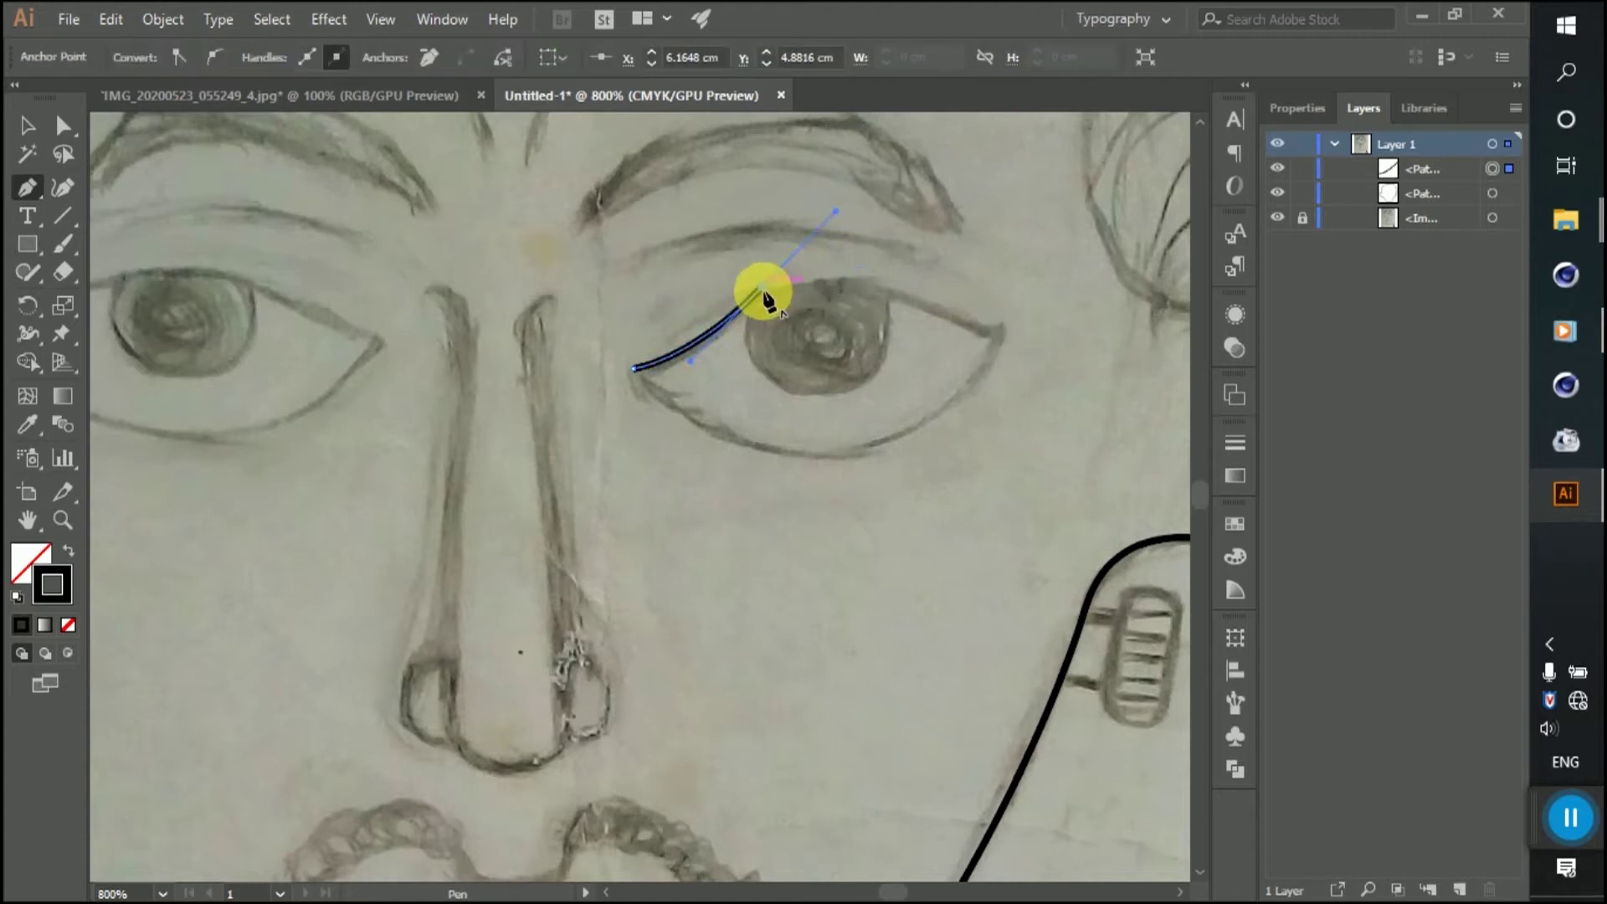
pyautogui.moveTo(758, 293); pyautogui.dragTo(786, 256)
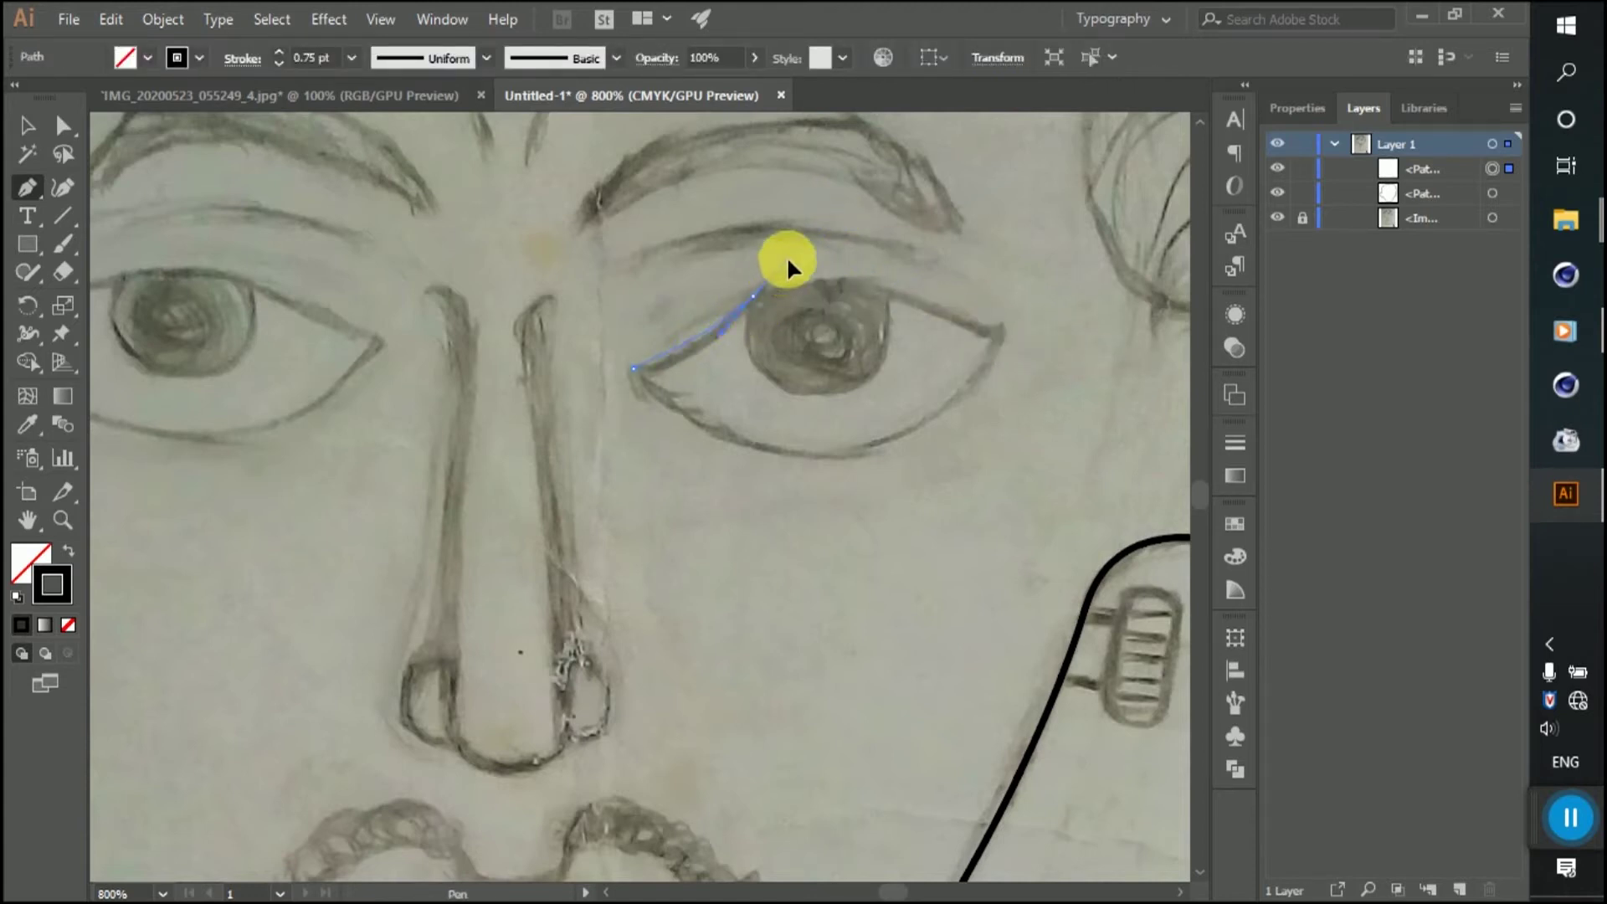
pyautogui.moveTo(957, 318); pyautogui.dragTo(1012, 323)
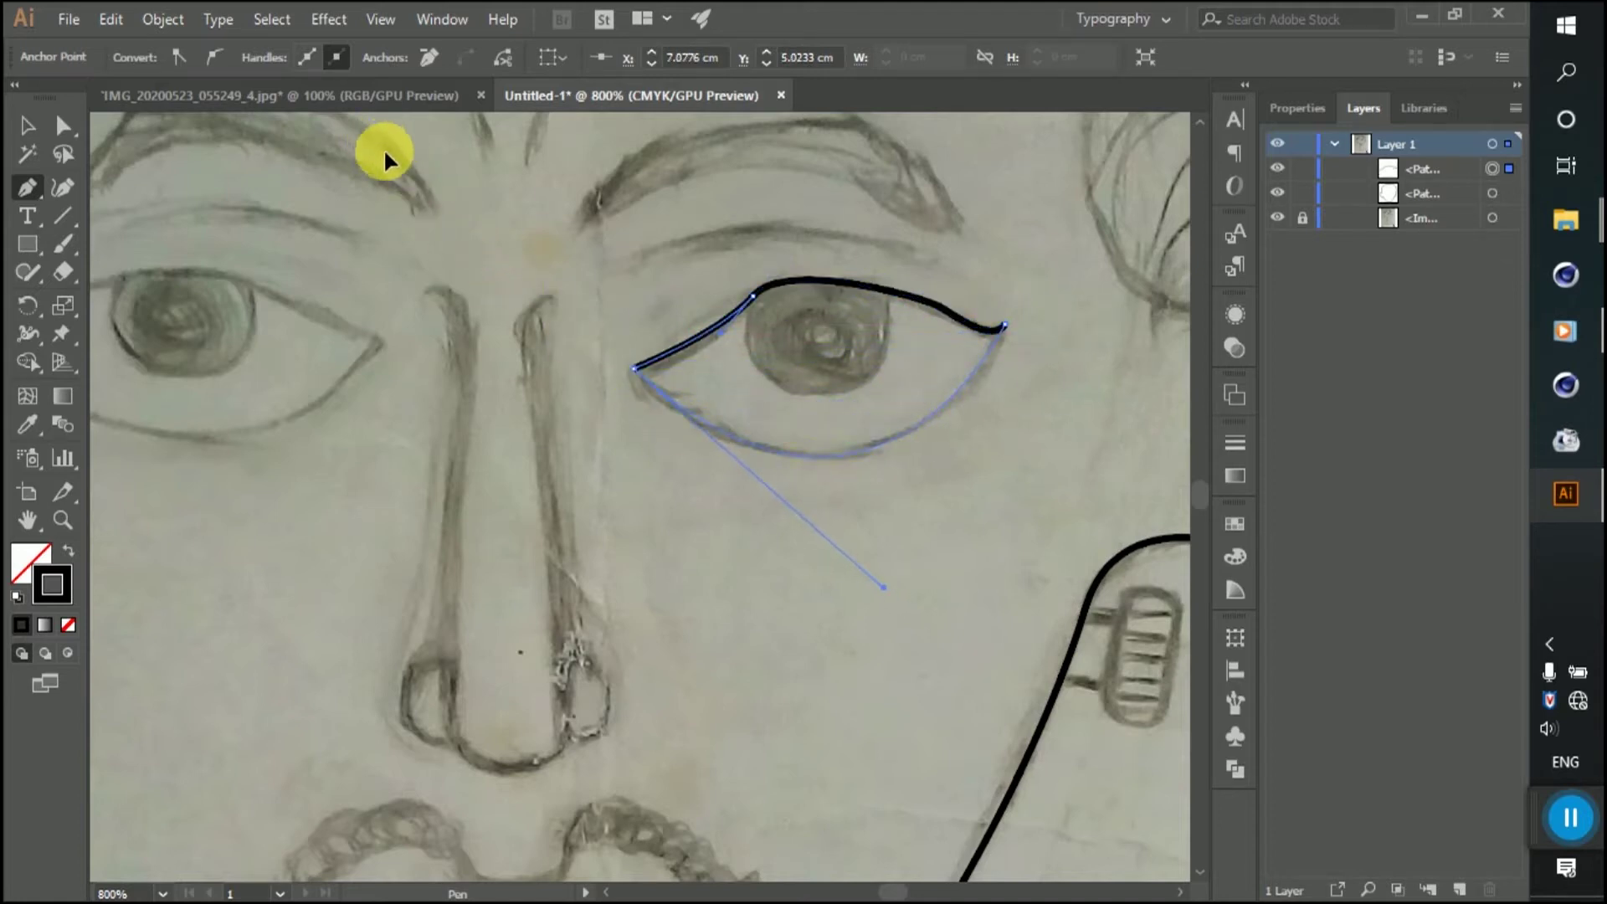
pyautogui.moveTo(383, 148); pyautogui.dragTo(378, 149)
# Step: Refine the eye's inner corner and top curve with Direct Selection, then deselect
pyautogui.click(61, 127)
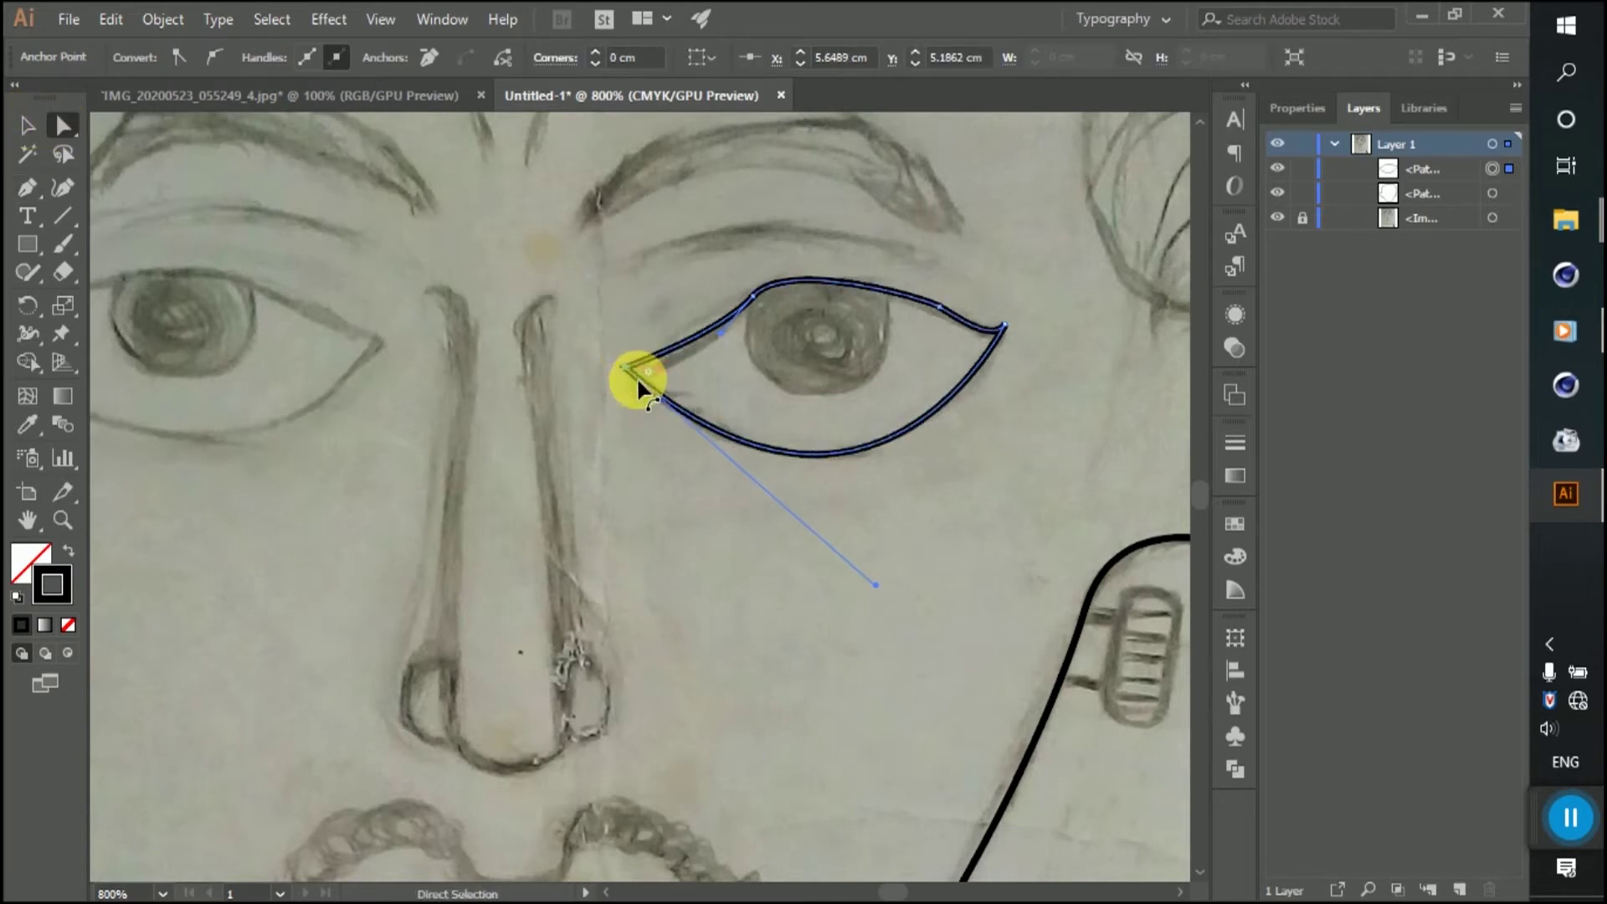
pyautogui.moveTo(632, 374); pyautogui.dragTo(638, 375)
pyautogui.click(926, 316)
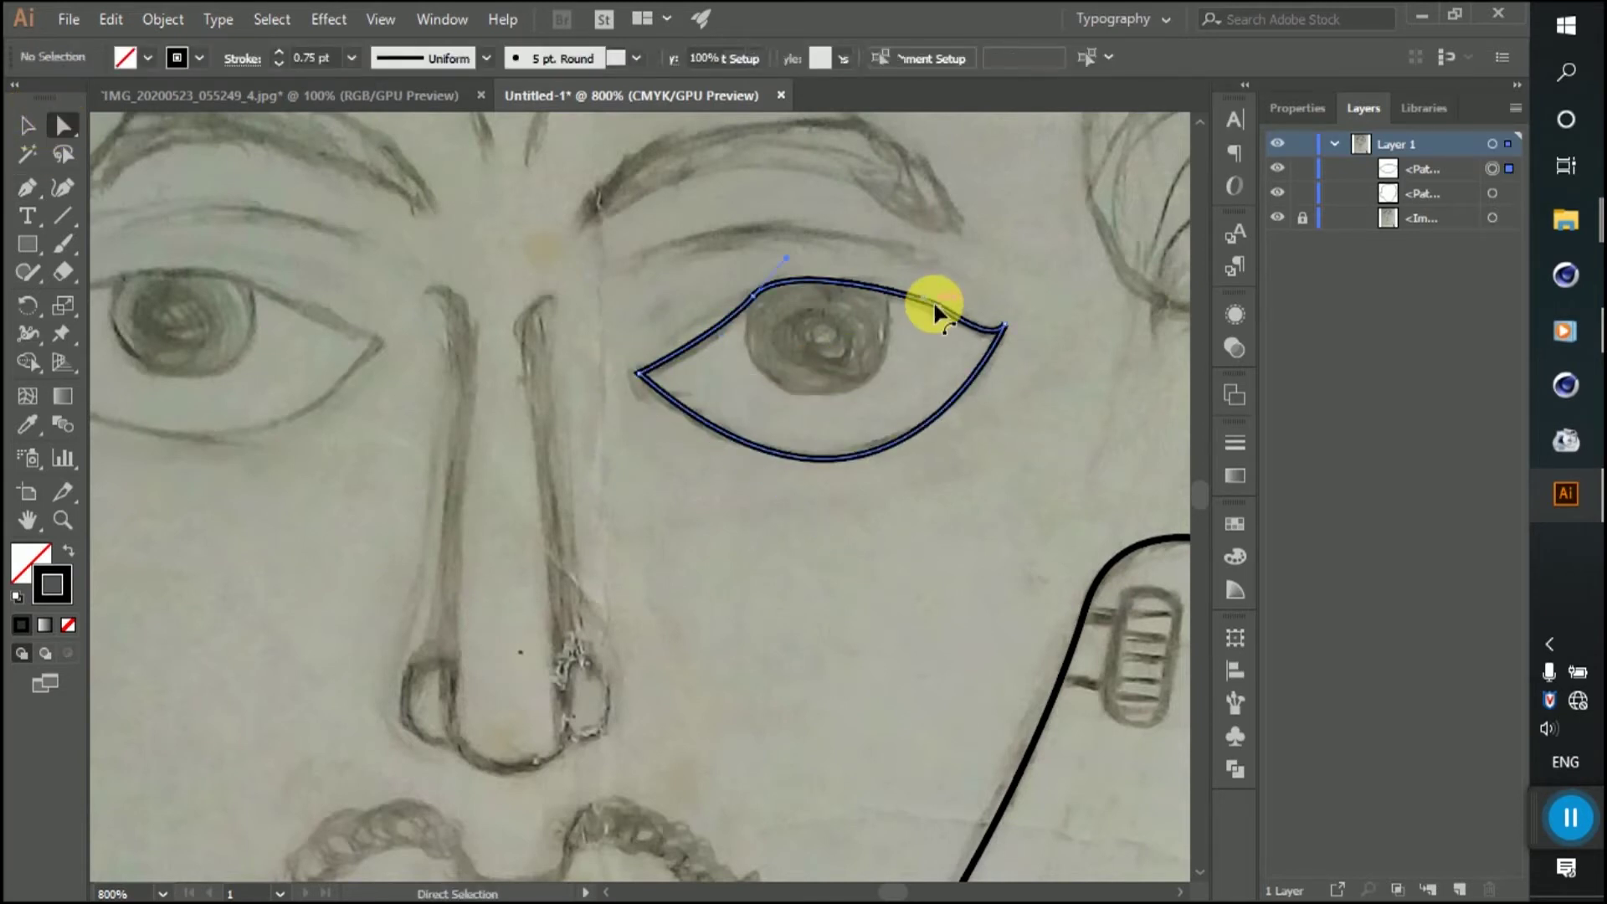
pyautogui.moveTo(926, 299); pyautogui.dragTo(894, 283)
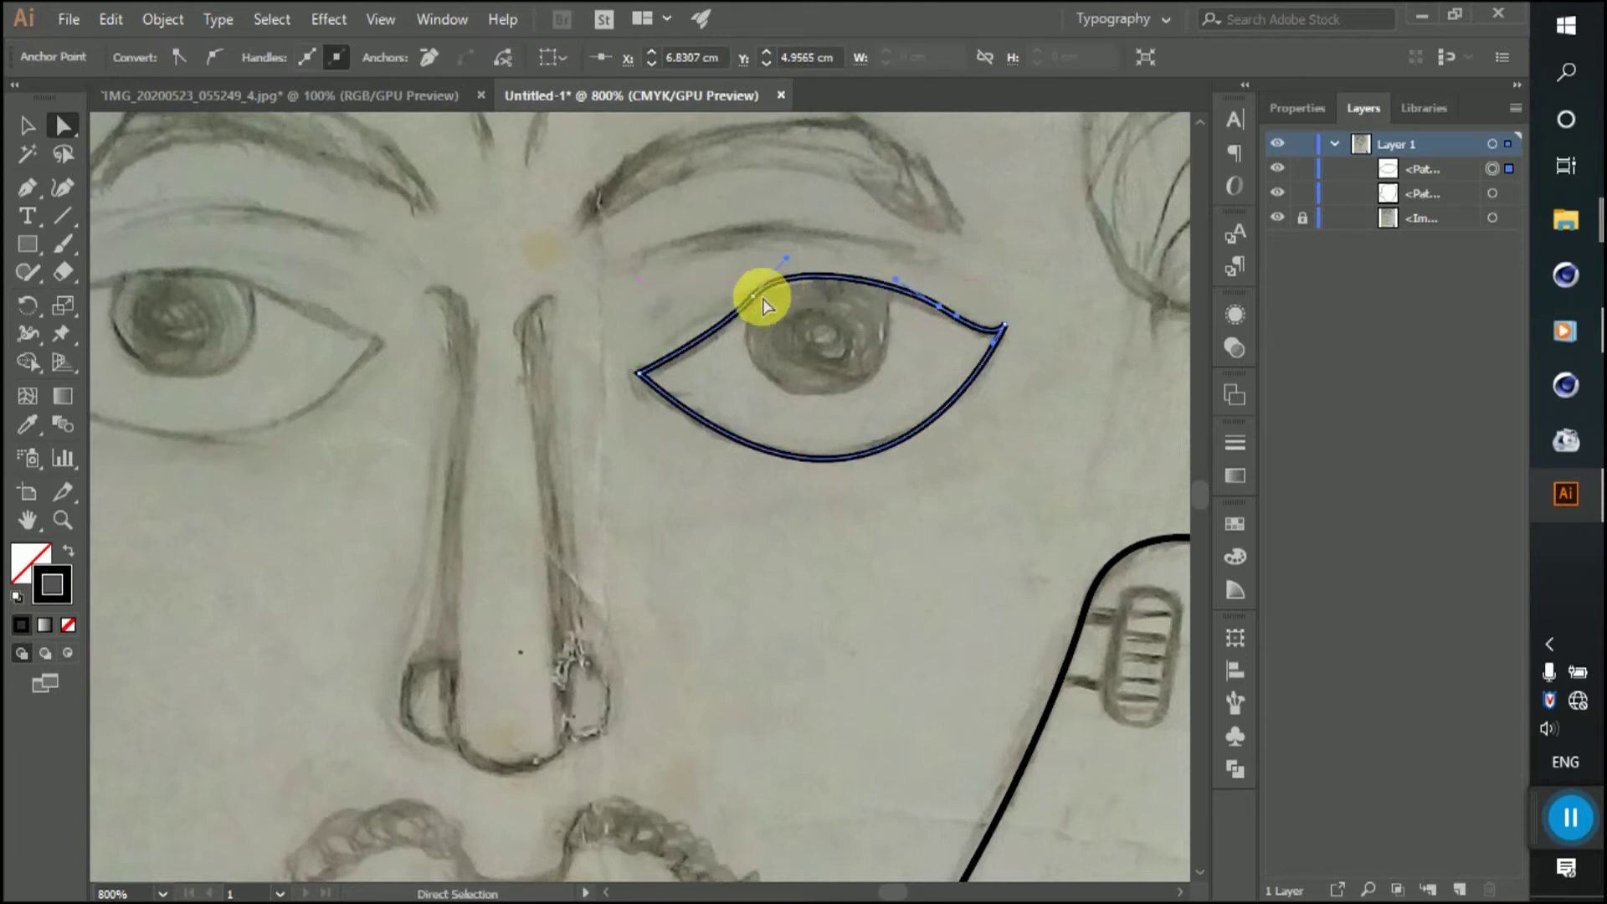
pyautogui.click(787, 276)
pyautogui.click(887, 350)
pyautogui.click(27, 190)
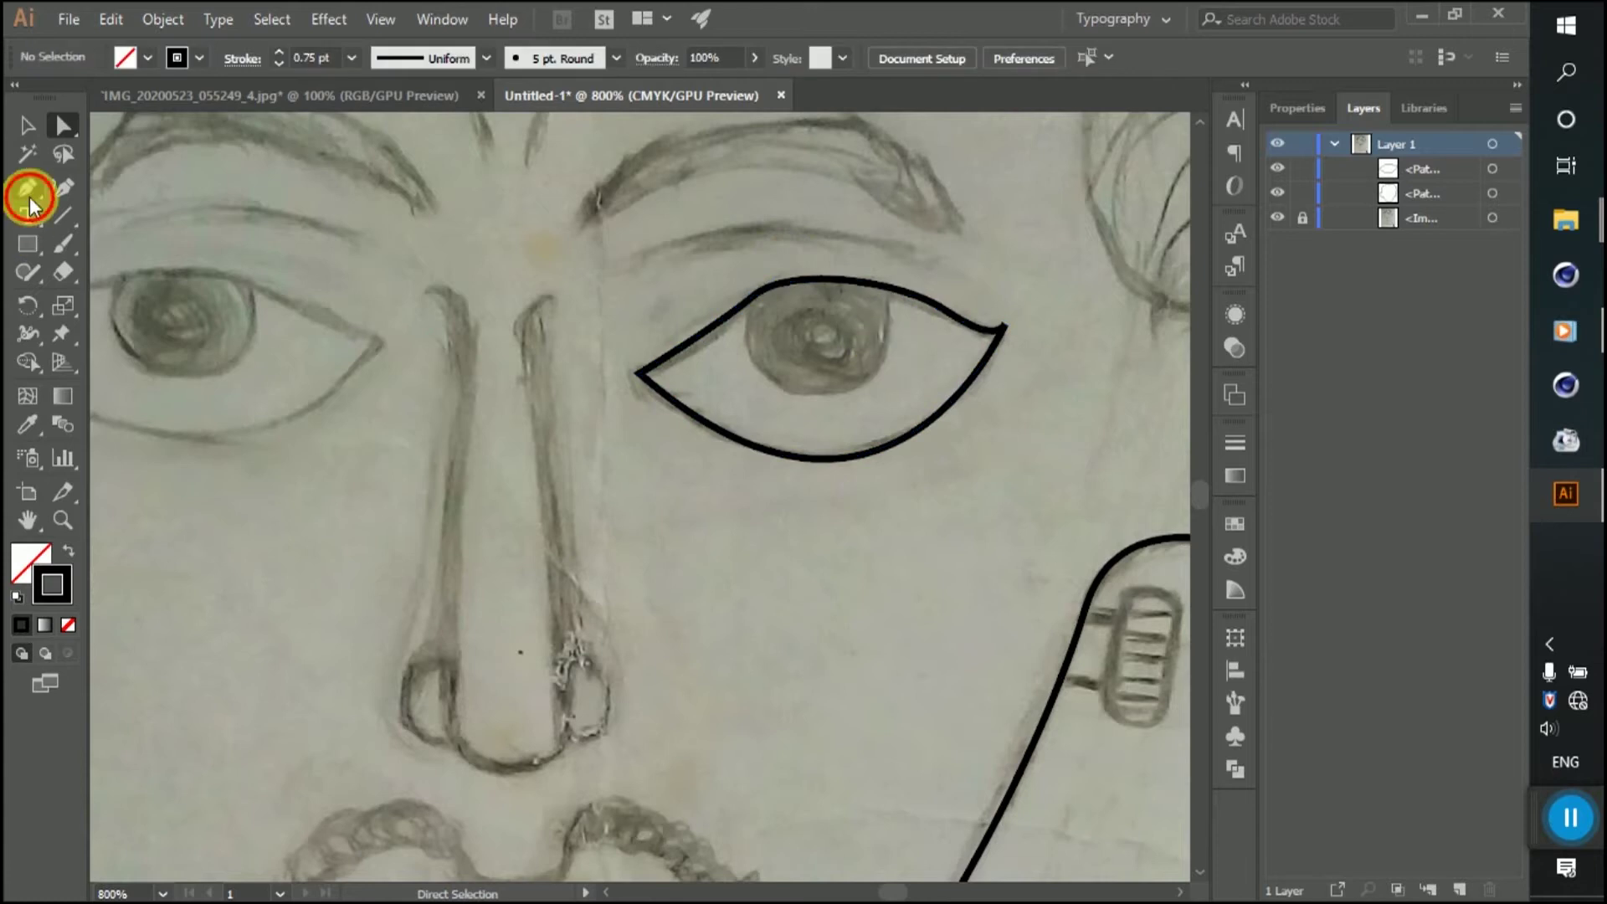
# Step: Pen-draw a closed iris path inside the right eye outline
pyautogui.click(744, 303)
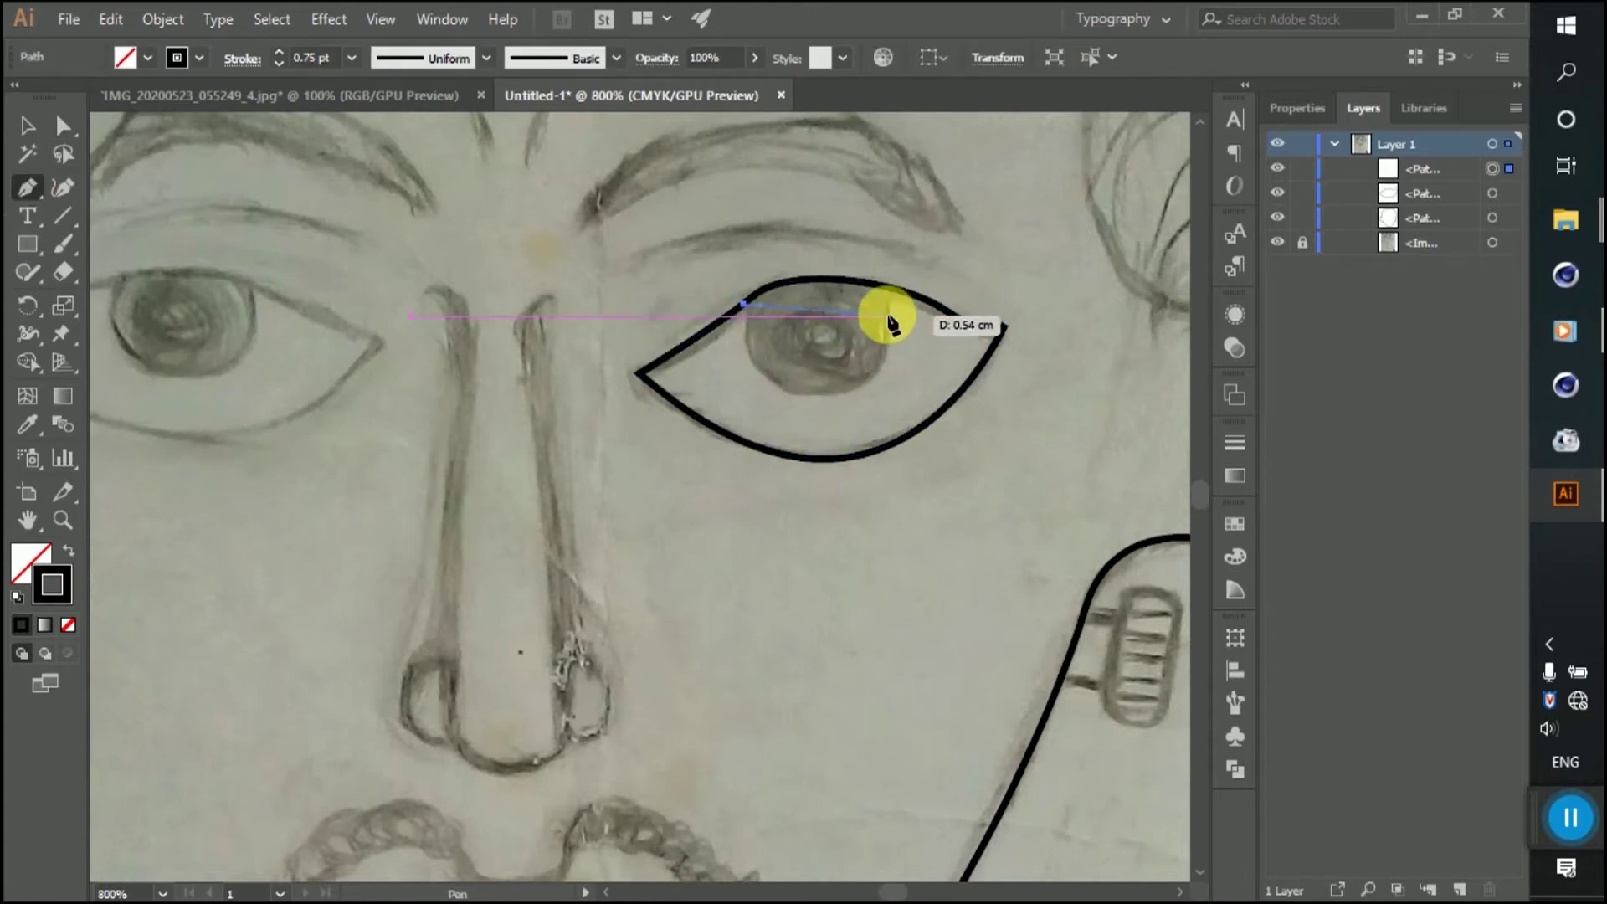
pyautogui.moveTo(960, 358)
pyautogui.mouseDown()
pyautogui.moveTo(981, 335)
pyautogui.moveTo(999, 345)
pyautogui.mouseUp()
pyautogui.moveTo(861, 385)
pyautogui.mouseDown()
pyautogui.moveTo(890, 293)
pyautogui.moveTo(854, 239)
pyautogui.moveTo(887, 303)
pyautogui.moveTo(7, 544)
pyautogui.mouseUp()
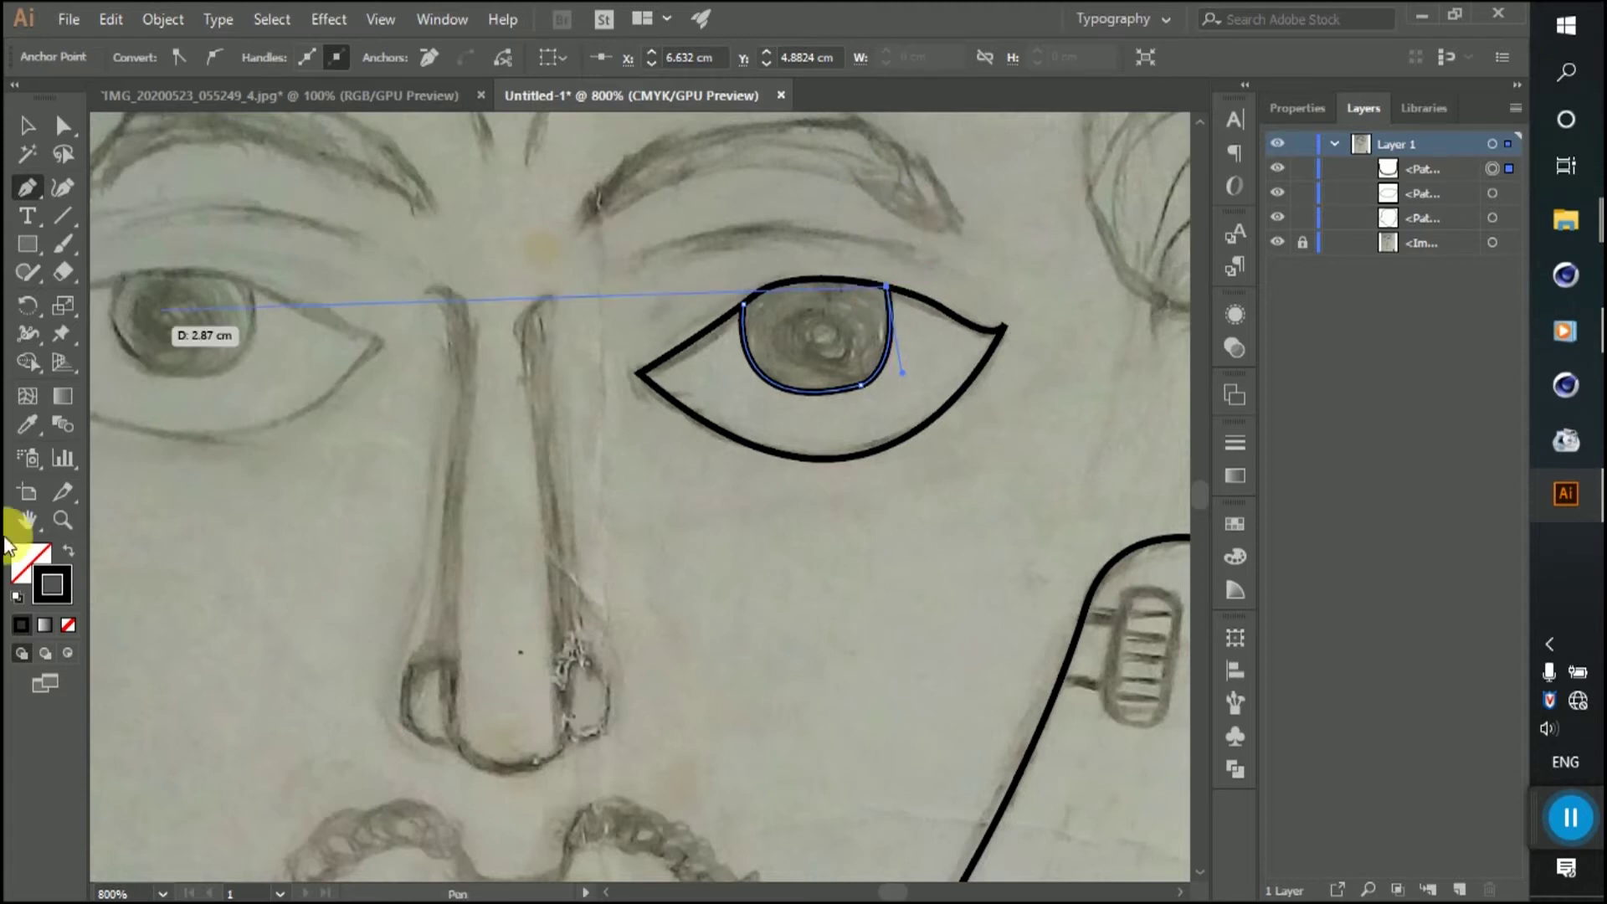
pyautogui.click(69, 550)
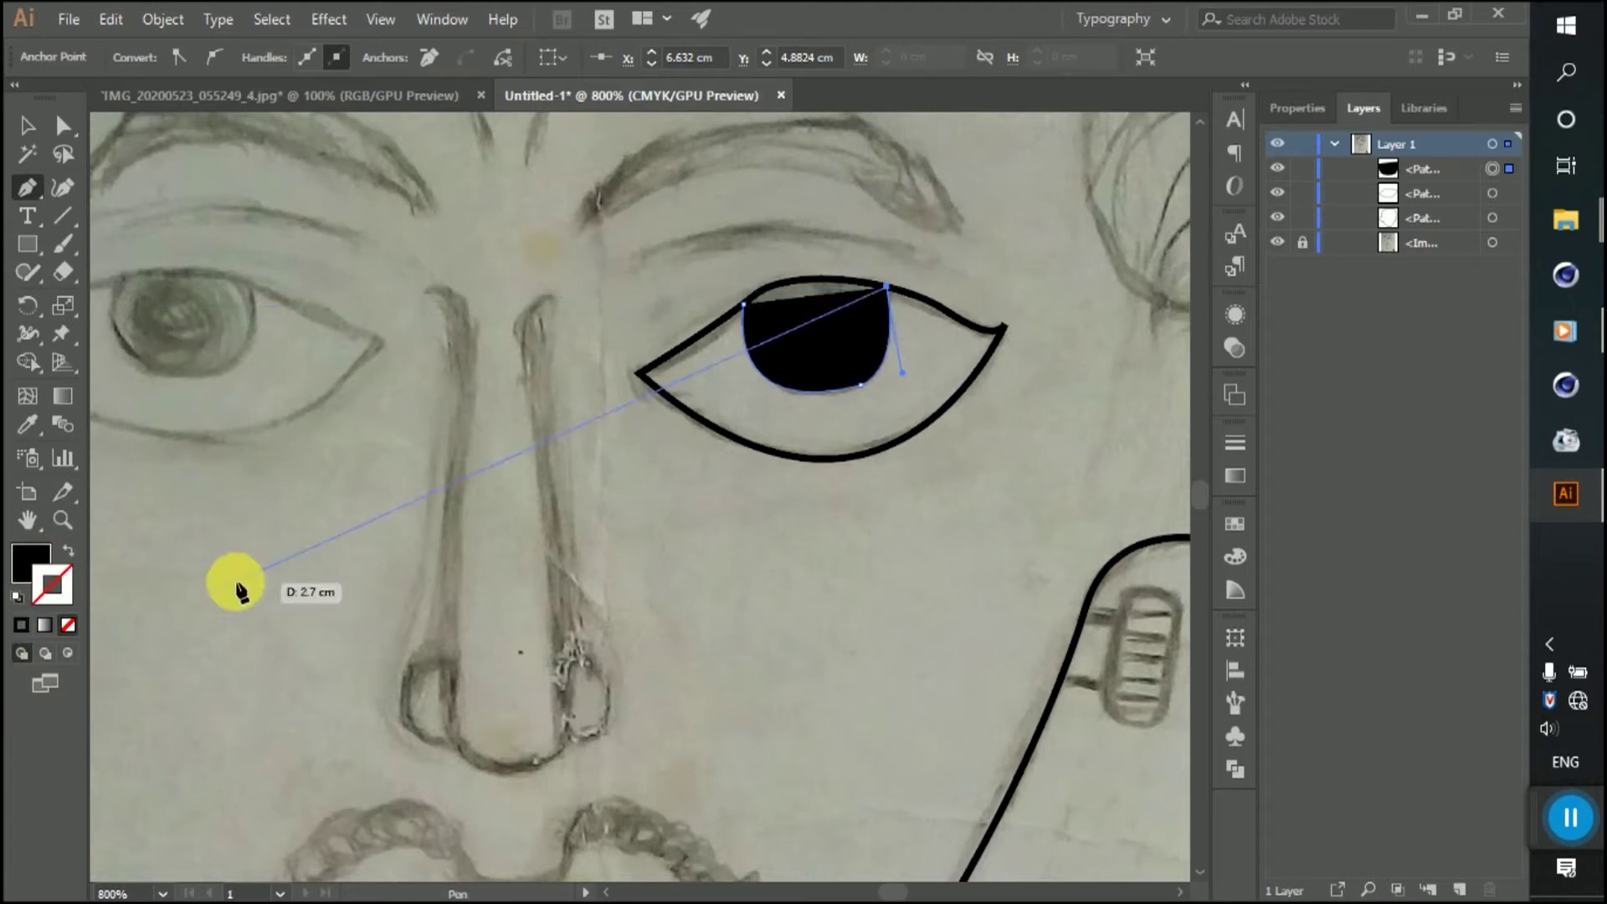
pyautogui.keyDown('ctrl'); pyautogui.click(745, 314); pyautogui.keyUp('ctrl')
pyautogui.moveTo(747, 319); pyautogui.dragTo(745, 311)
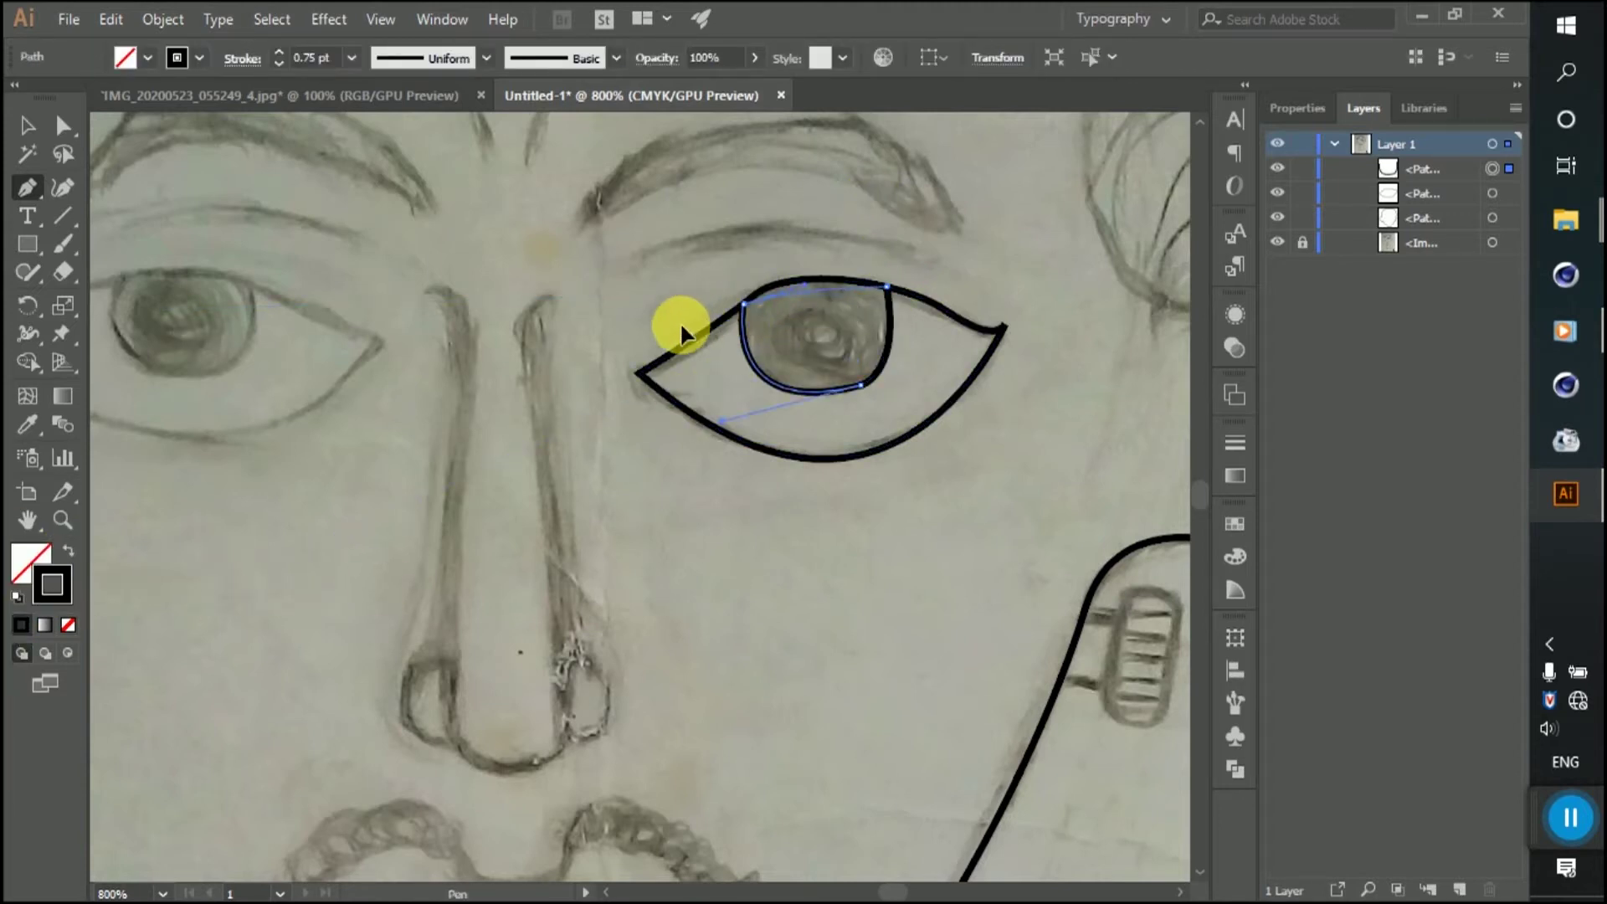
# Step: Test a solid black fill on the iris, then revert it to a black outline
pyautogui.click(62, 126)
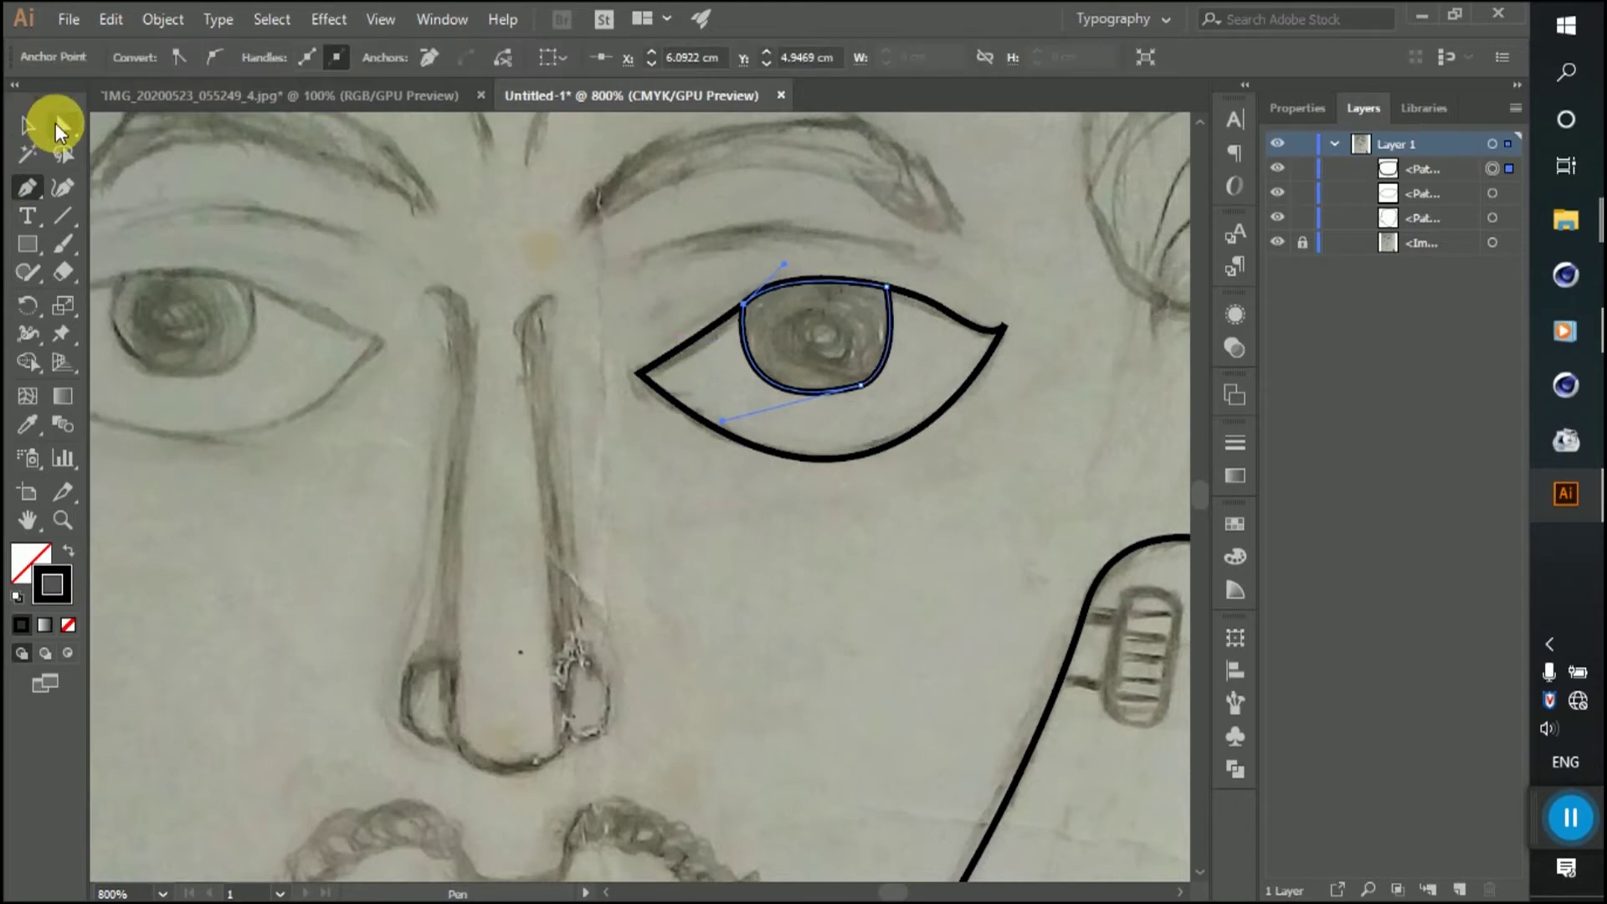
pyautogui.click(68, 550)
pyautogui.click(28, 126)
pyautogui.click(261, 504)
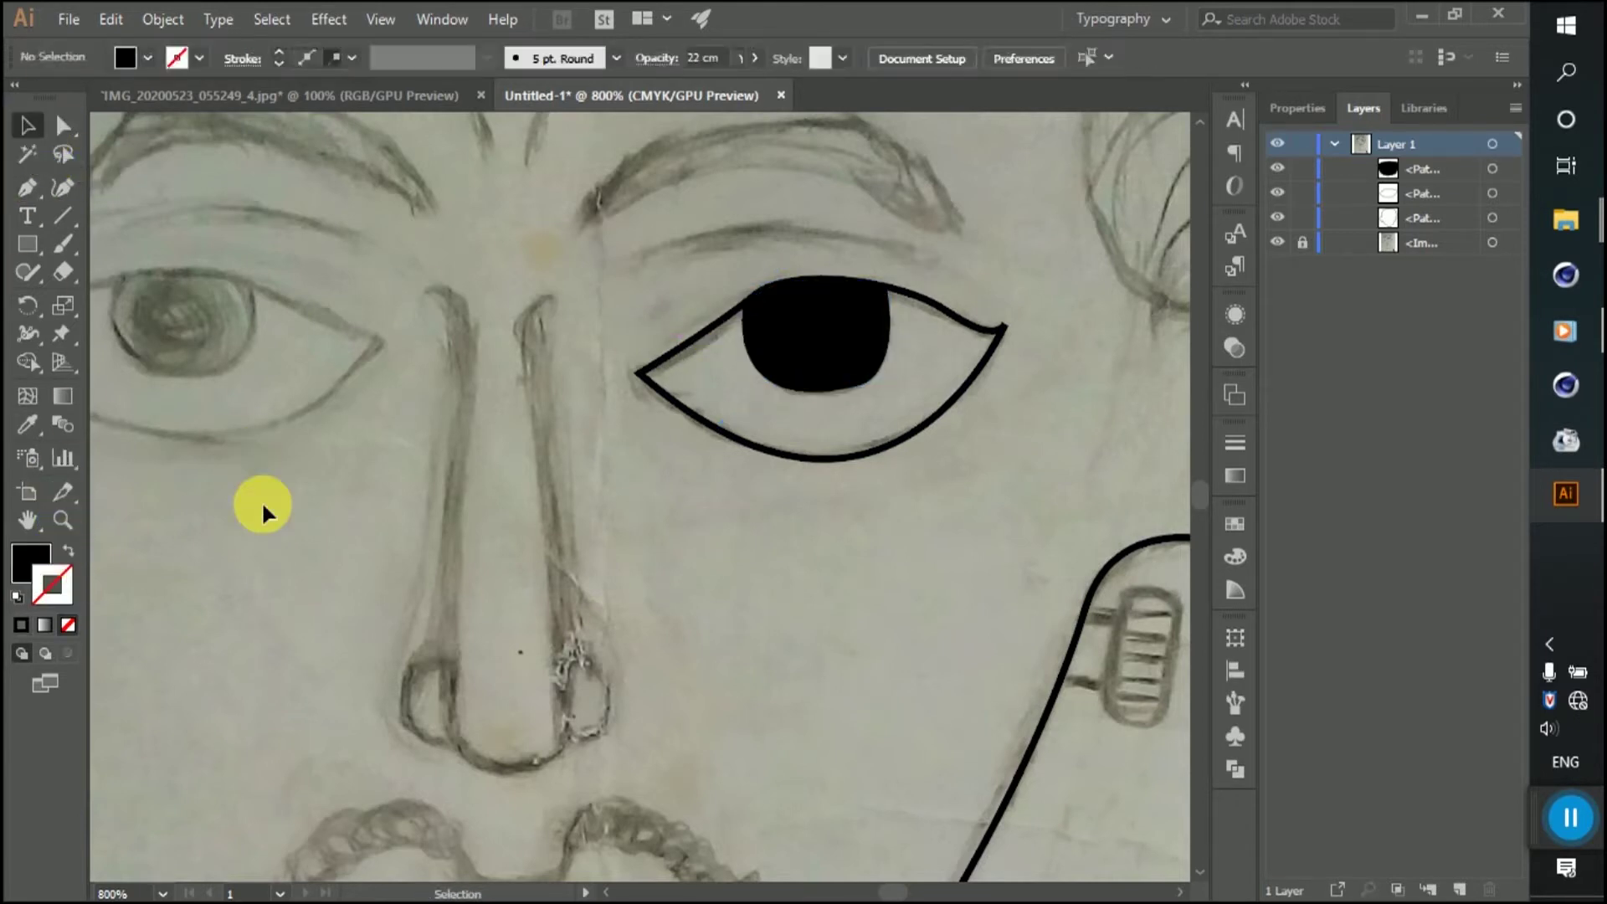
pyautogui.click(878, 289)
pyautogui.click(69, 549)
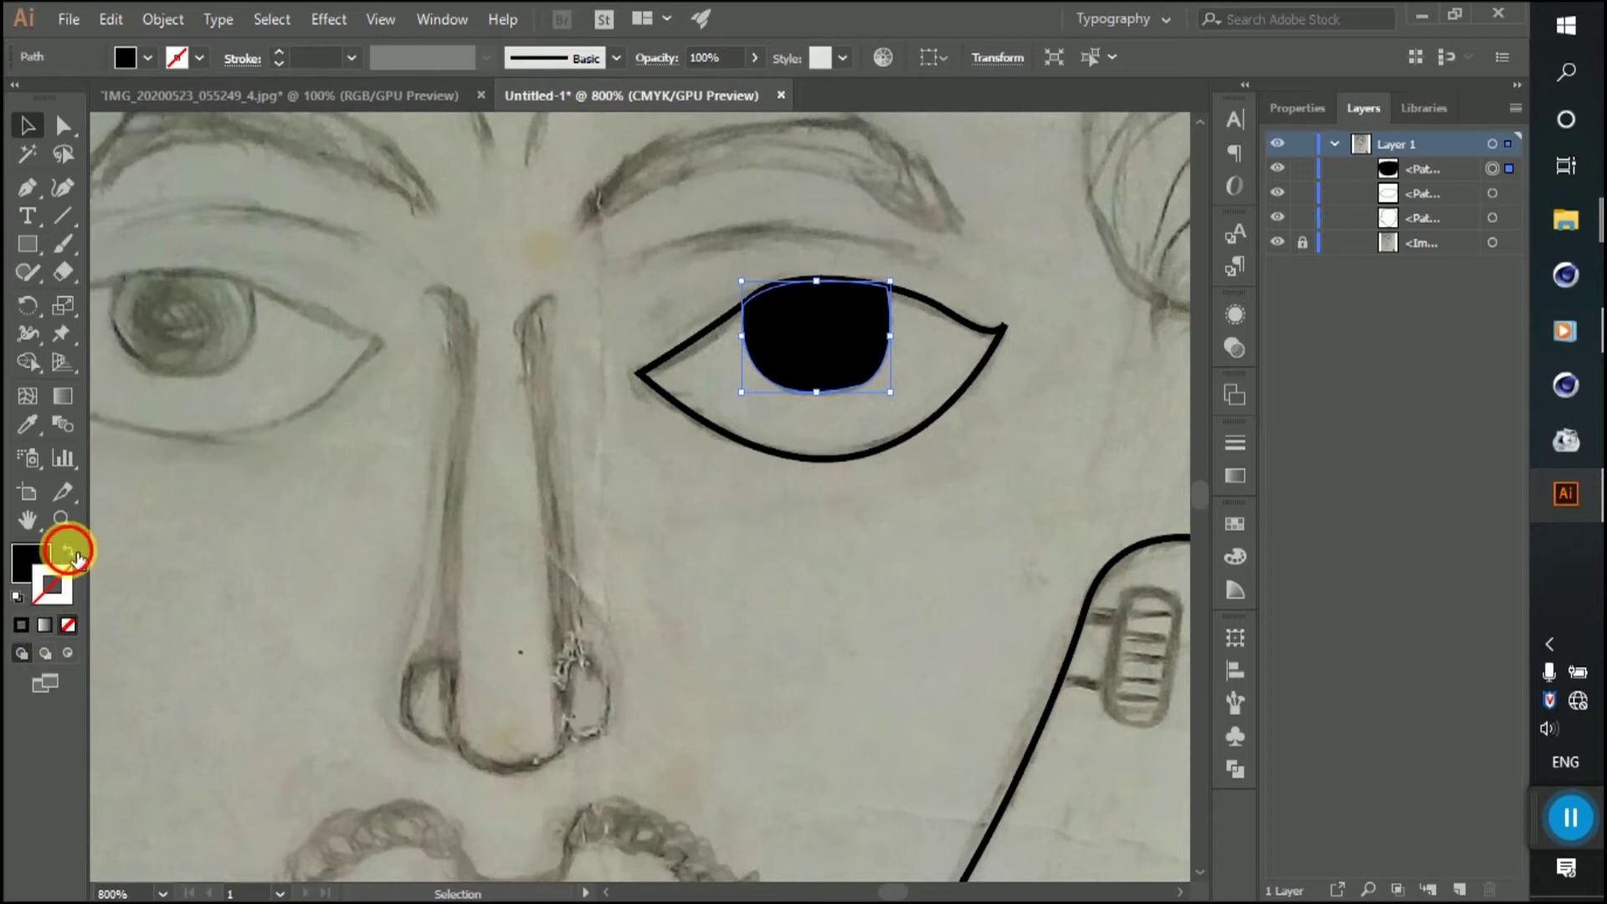
pyautogui.click(343, 506)
pyautogui.scroll(2, 611, 498)
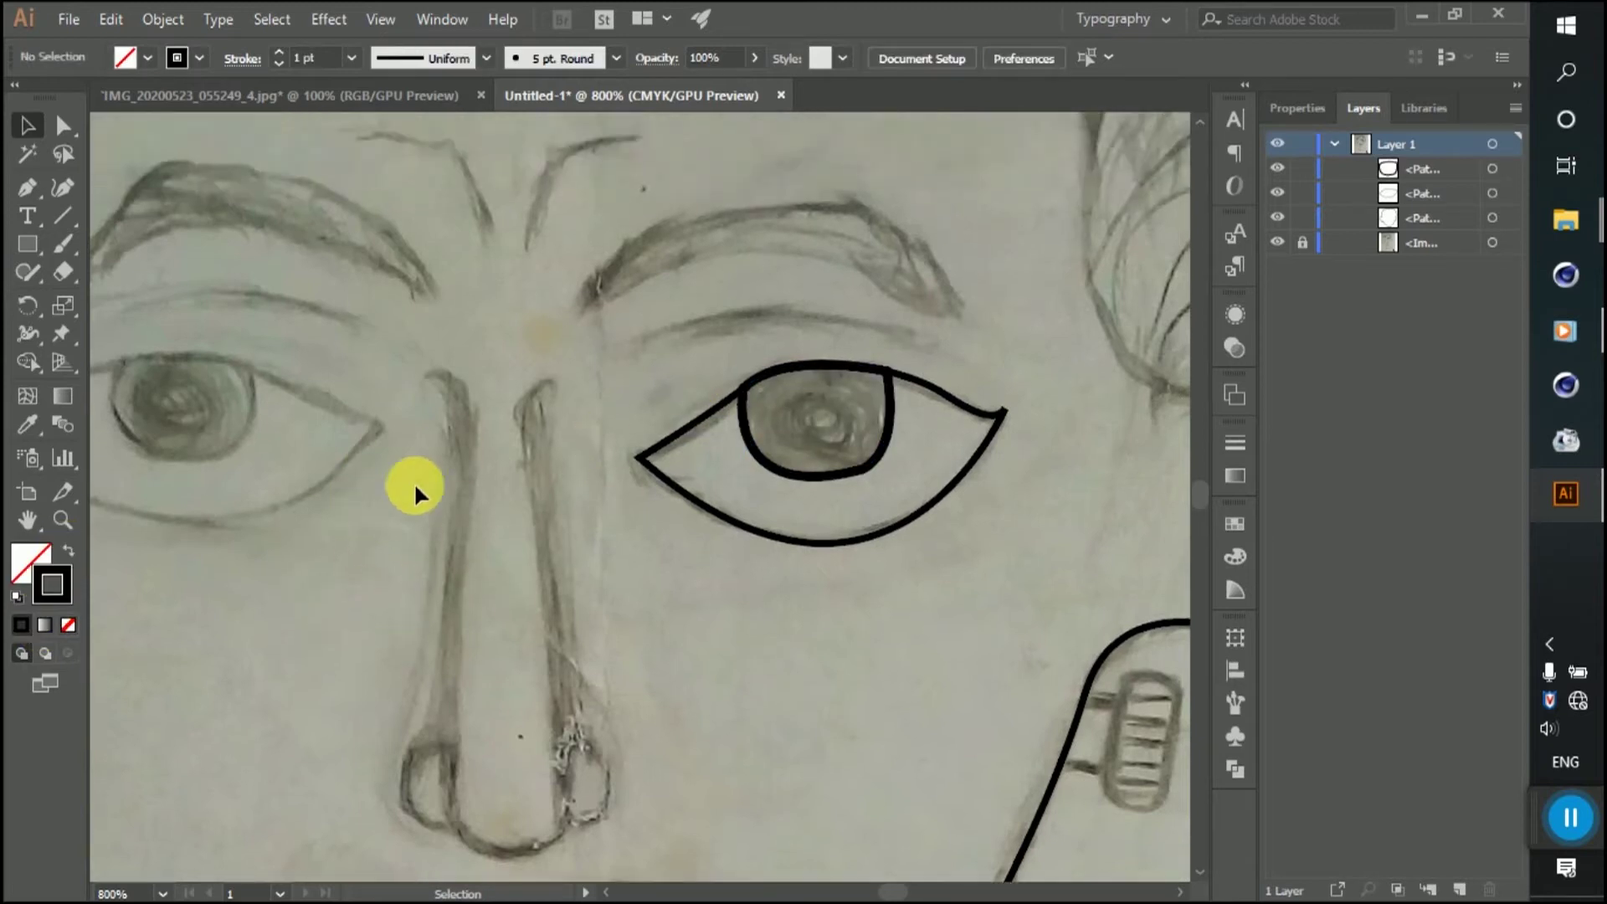
# Step: Draw an eyelid crease curve above the right eye with a tapered width profile
pyautogui.click(631, 342)
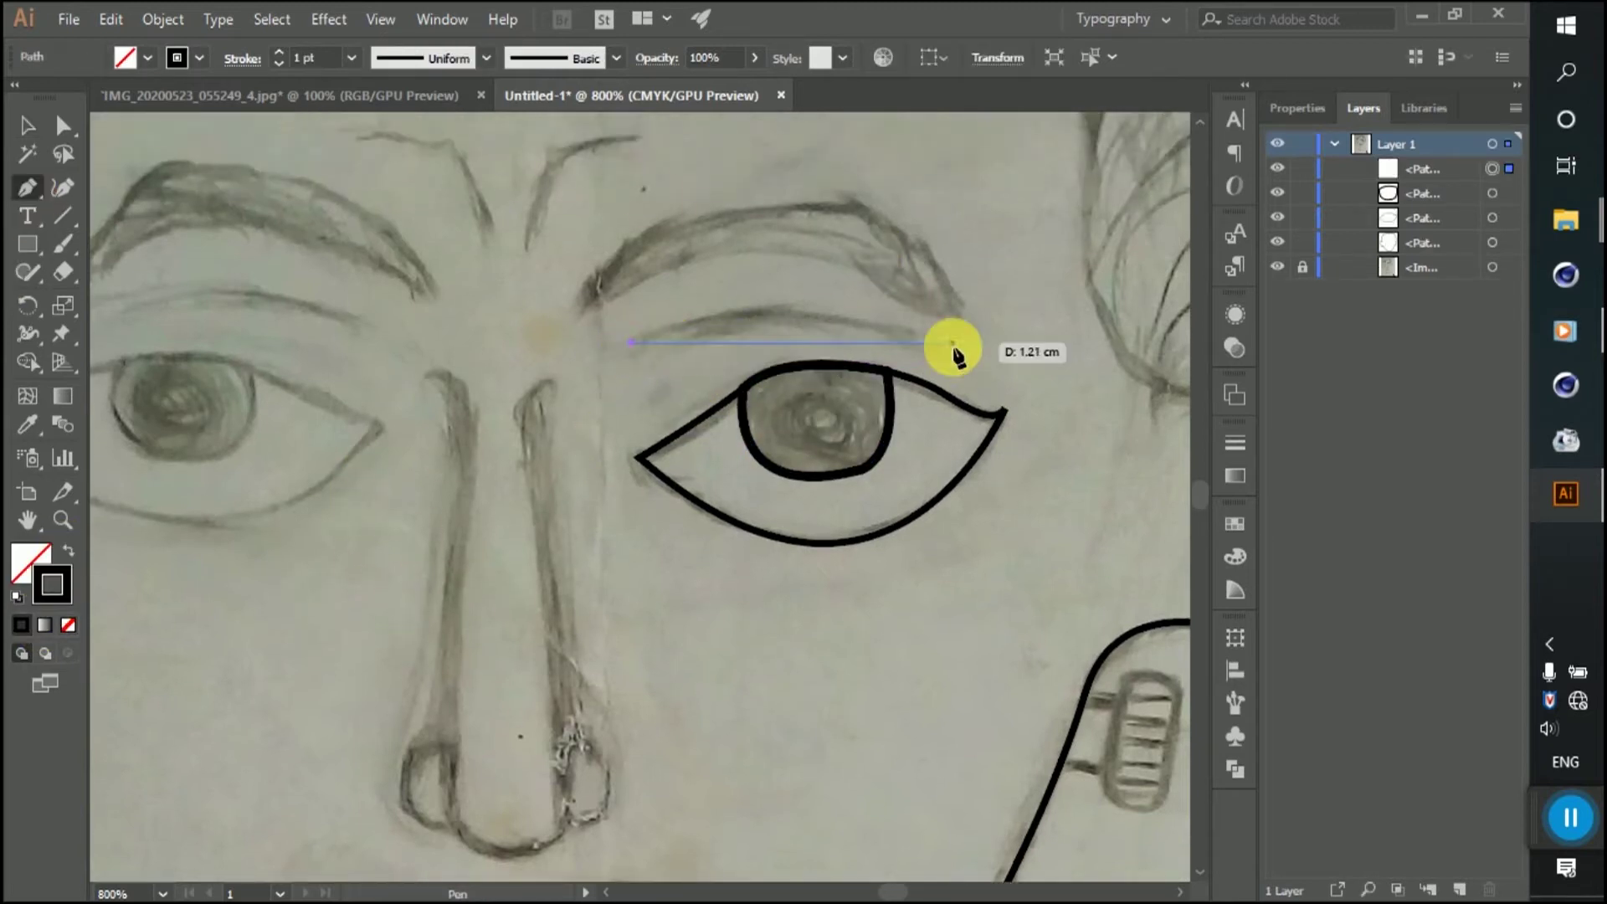
pyautogui.moveTo(922, 342); pyautogui.dragTo(1072, 415)
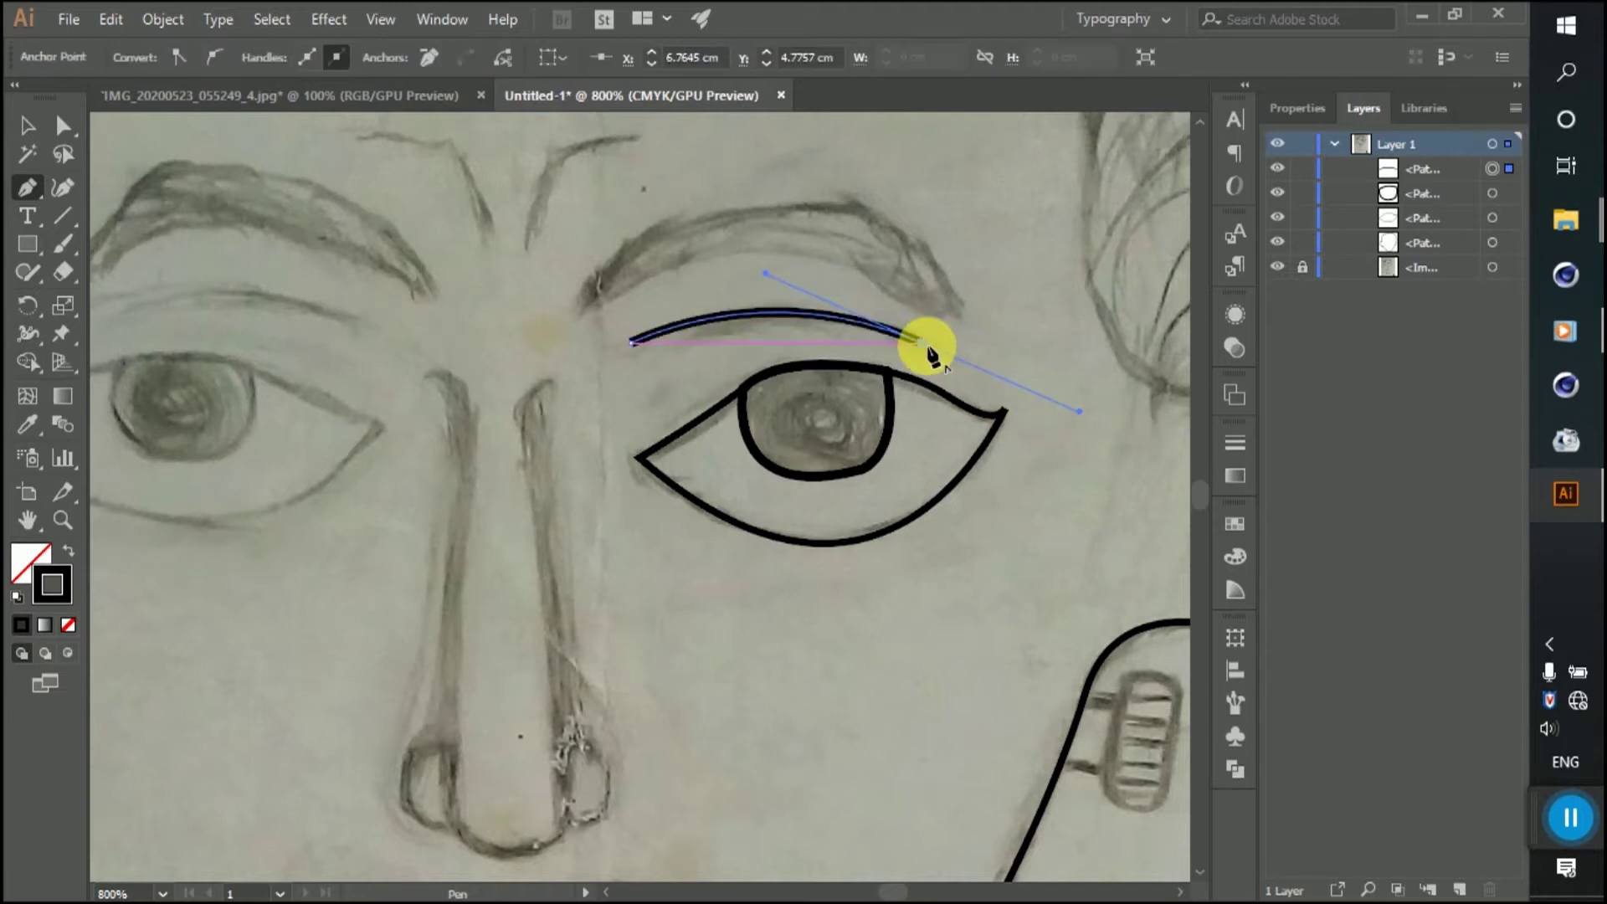
pyautogui.click(26, 125)
pyautogui.click(427, 57)
pyautogui.click(426, 123)
pyautogui.click(1011, 357)
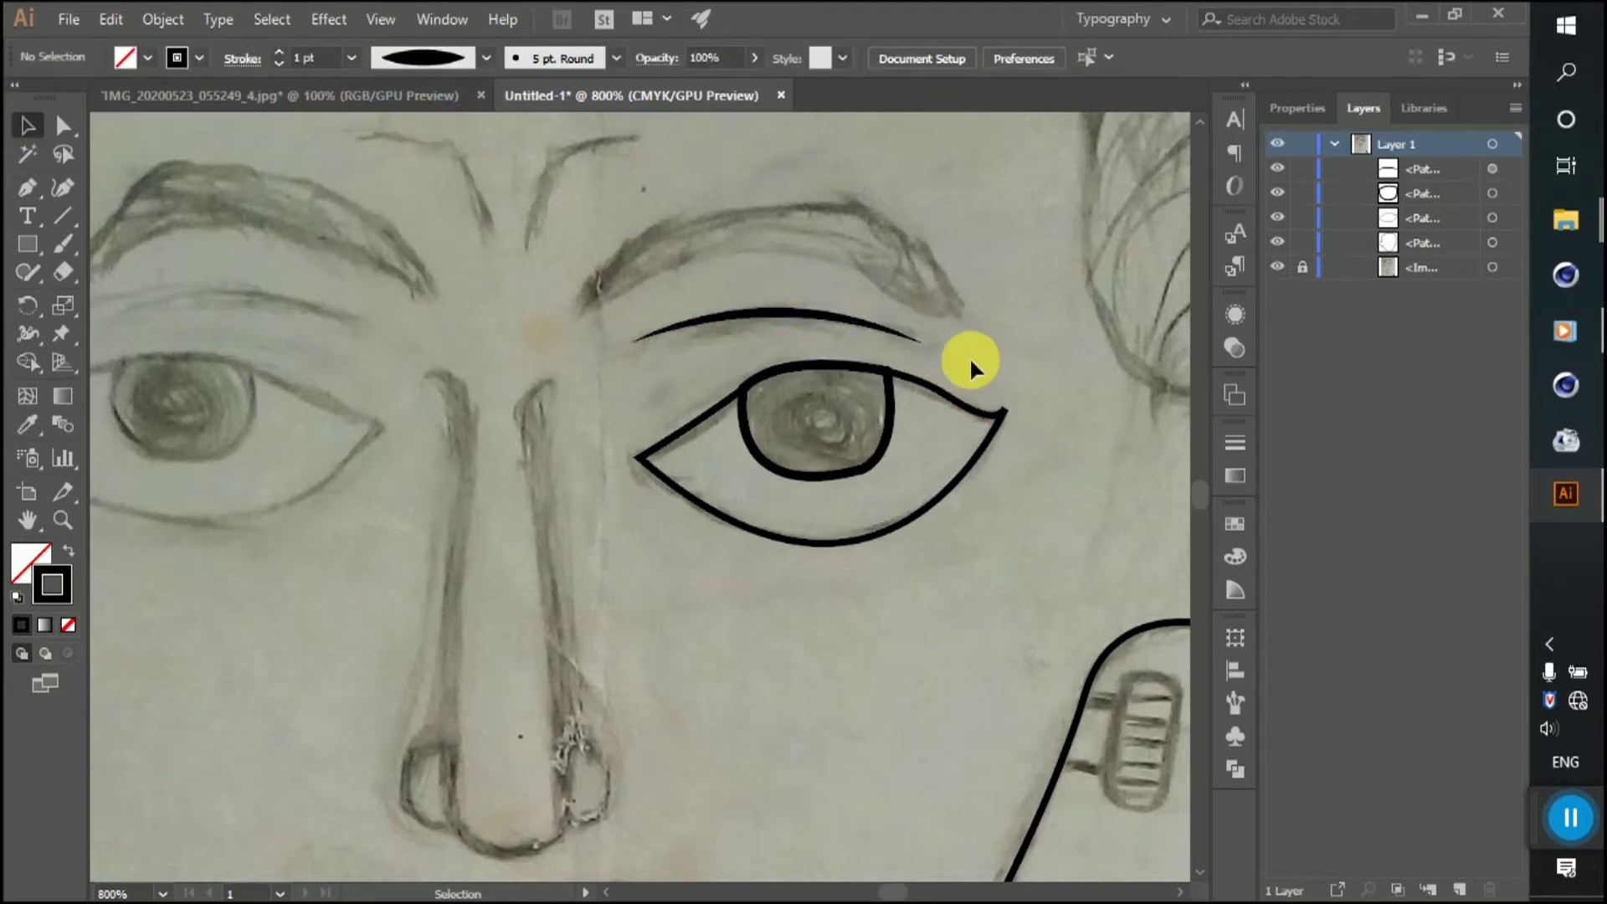
# Step: Pen-draw a first closed eyebrow shape above the crease
pyautogui.click(32, 190)
pyautogui.scroll(2, 886, 394)
pyautogui.scroll(-5, 790, 449)
pyautogui.scroll(3, 817, 448)
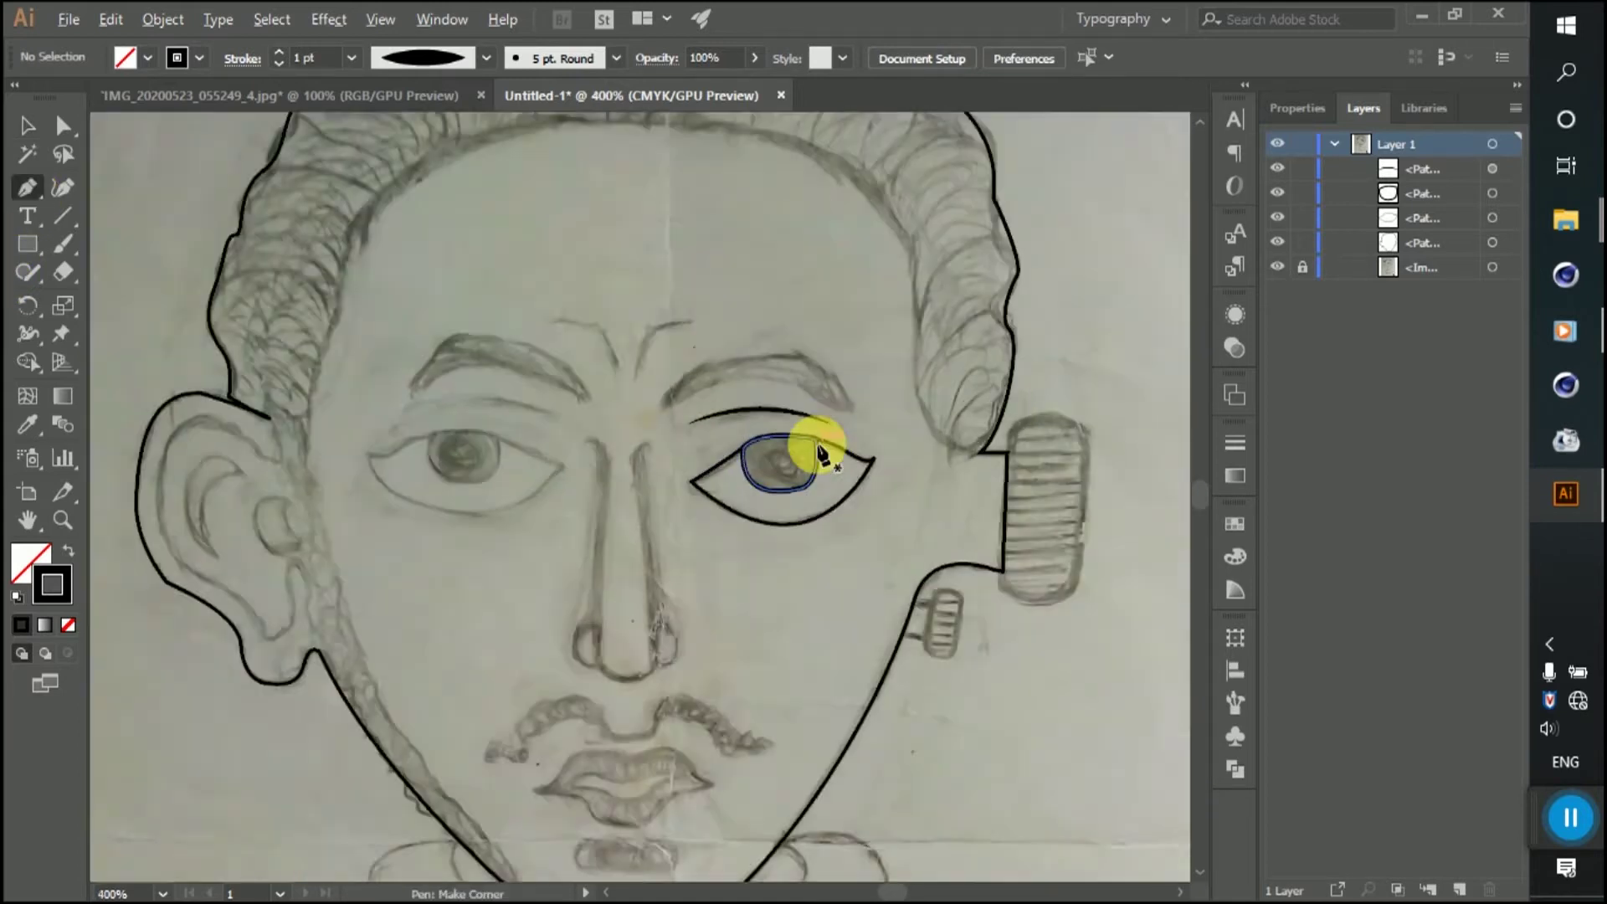
pyautogui.scroll(2, 803, 410)
pyautogui.scroll(-3, 802, 410)
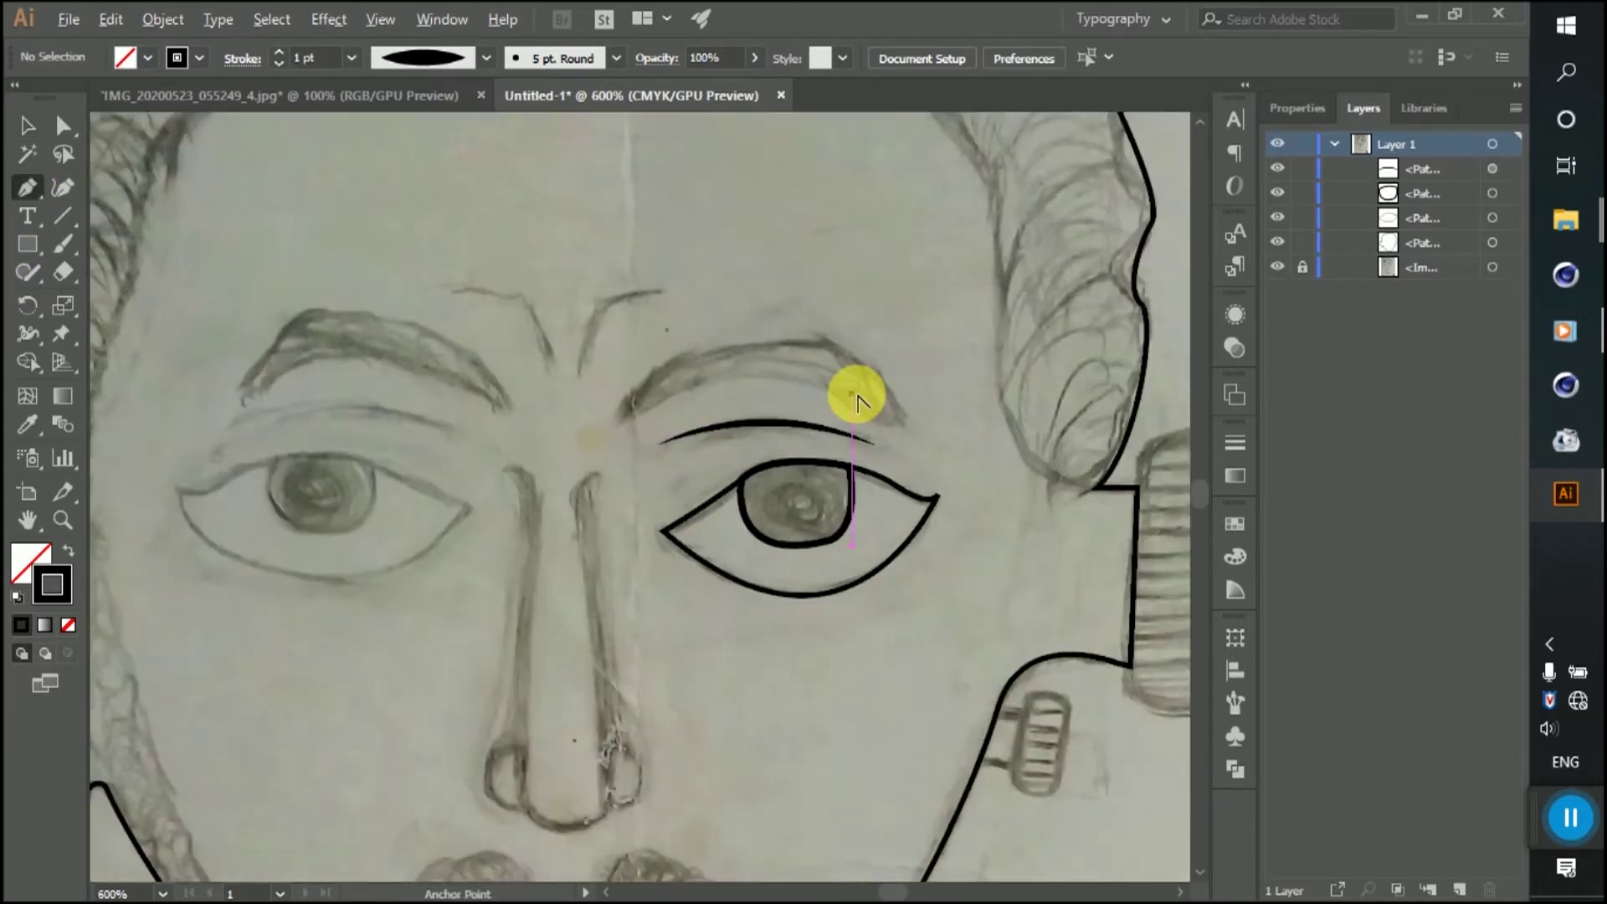
pyautogui.scroll(3, 850, 395)
pyautogui.moveTo(595, 400); pyautogui.dragTo(475, 478)
pyautogui.moveTo(360, 578); pyautogui.dragTo(359, 566)
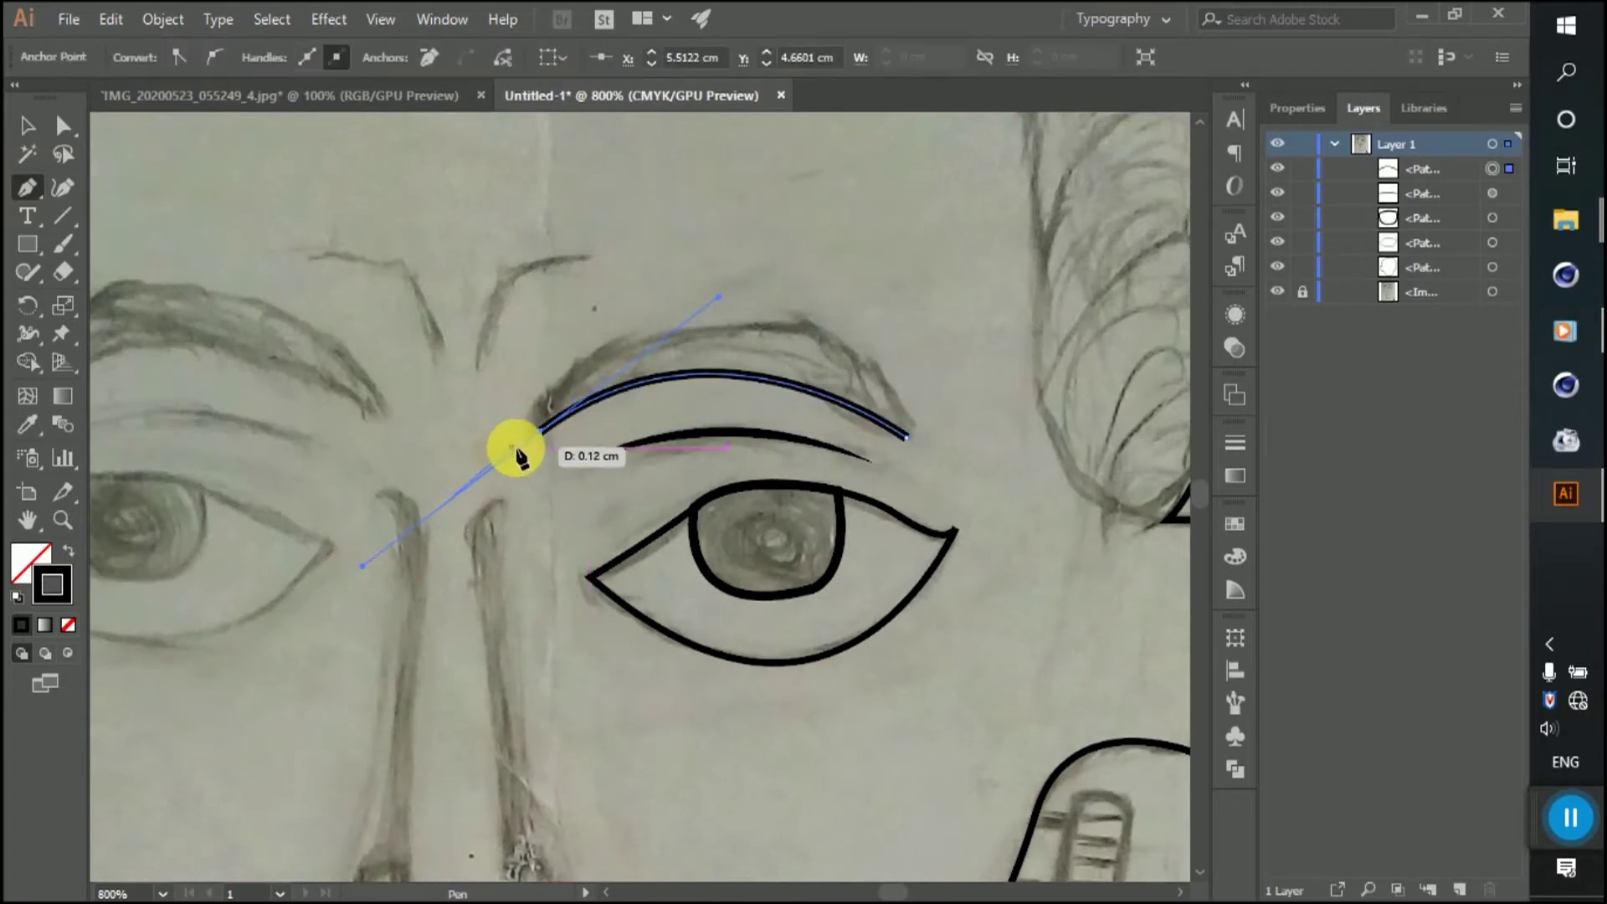
pyautogui.moveTo(538, 431); pyautogui.dragTo(888, 377)
pyautogui.moveTo(905, 436); pyautogui.dragTo(1017, 736)
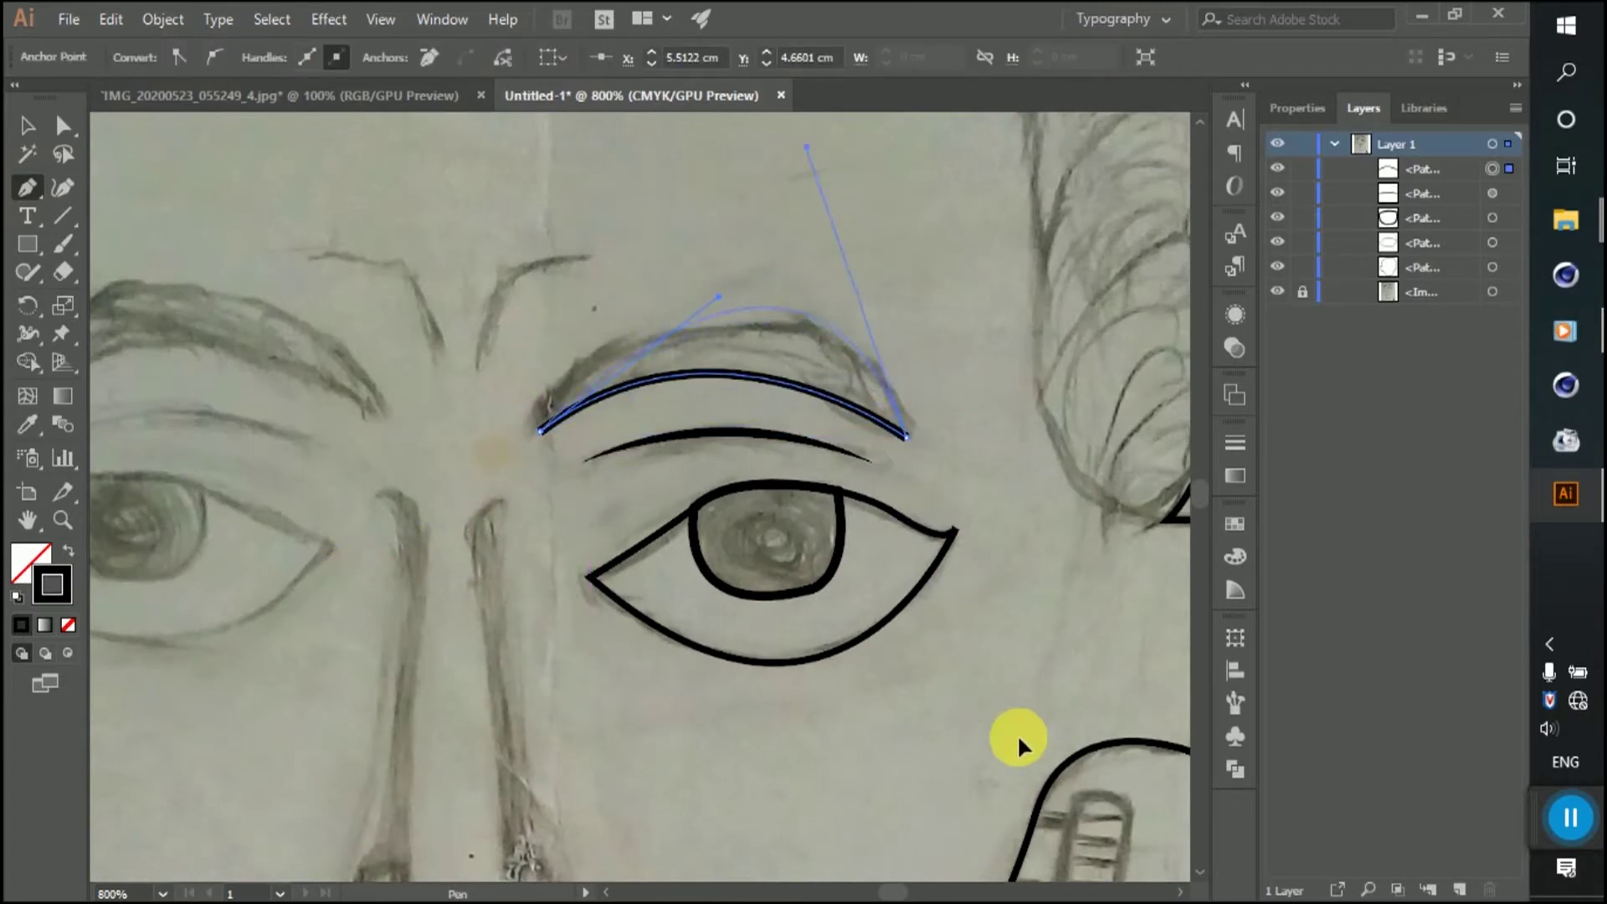
pyautogui.moveTo(1112, 663); pyautogui.dragTo(1128, 696)
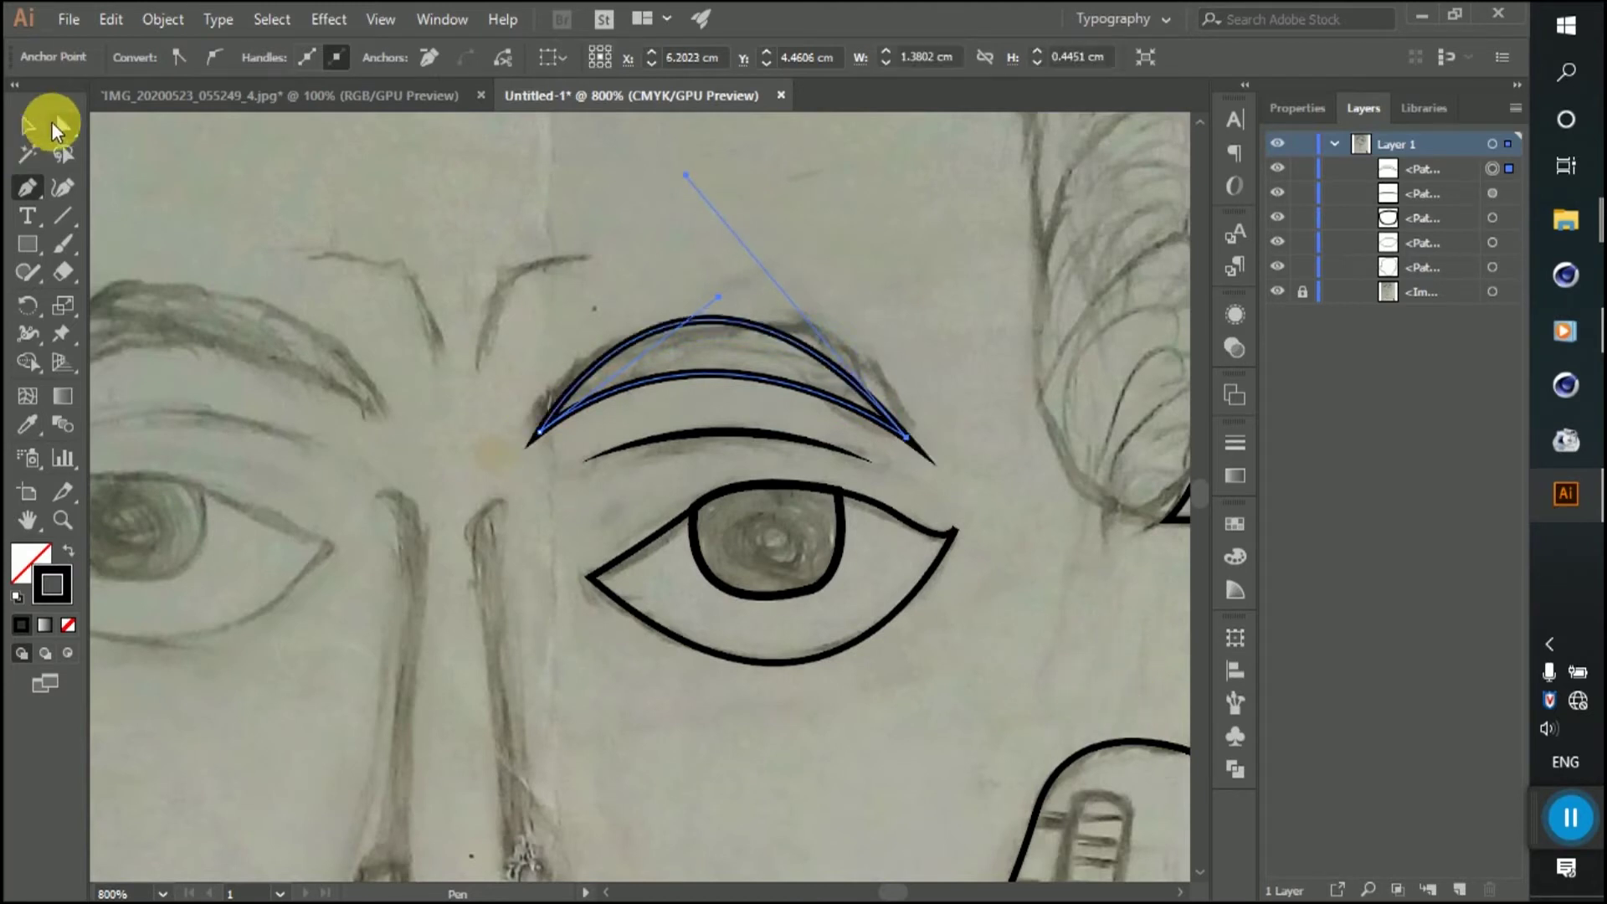
pyautogui.click(538, 431)
# Step: Set the eyebrow stroke to 0.75 pt, then undo the extra eyebrow arch
pyautogui.click(28, 125)
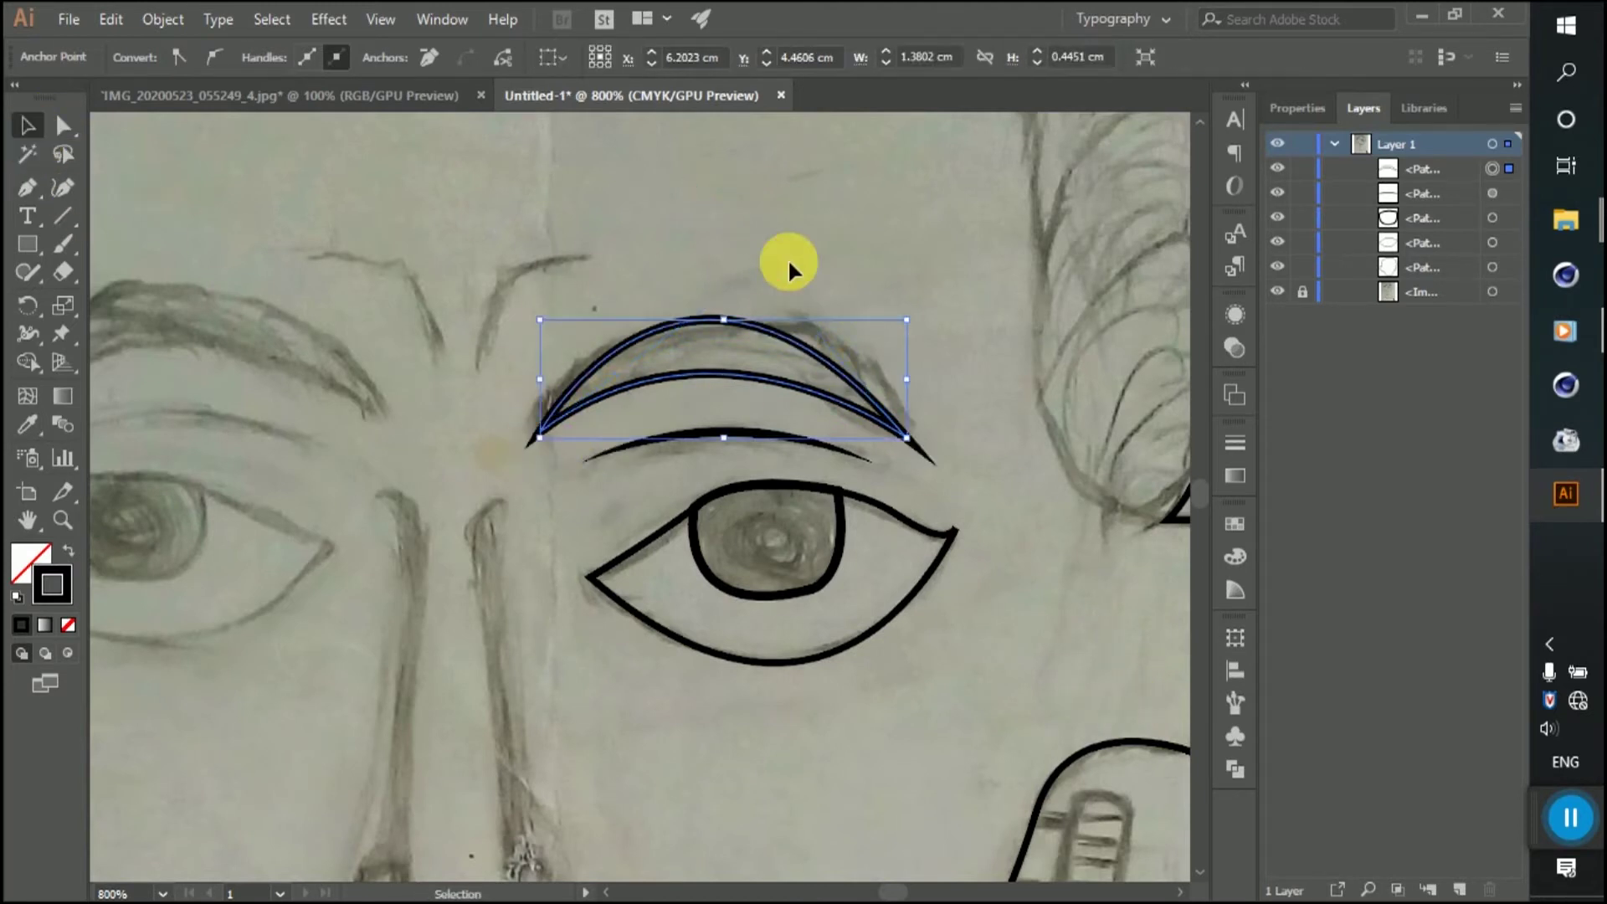
pyautogui.click(279, 63)
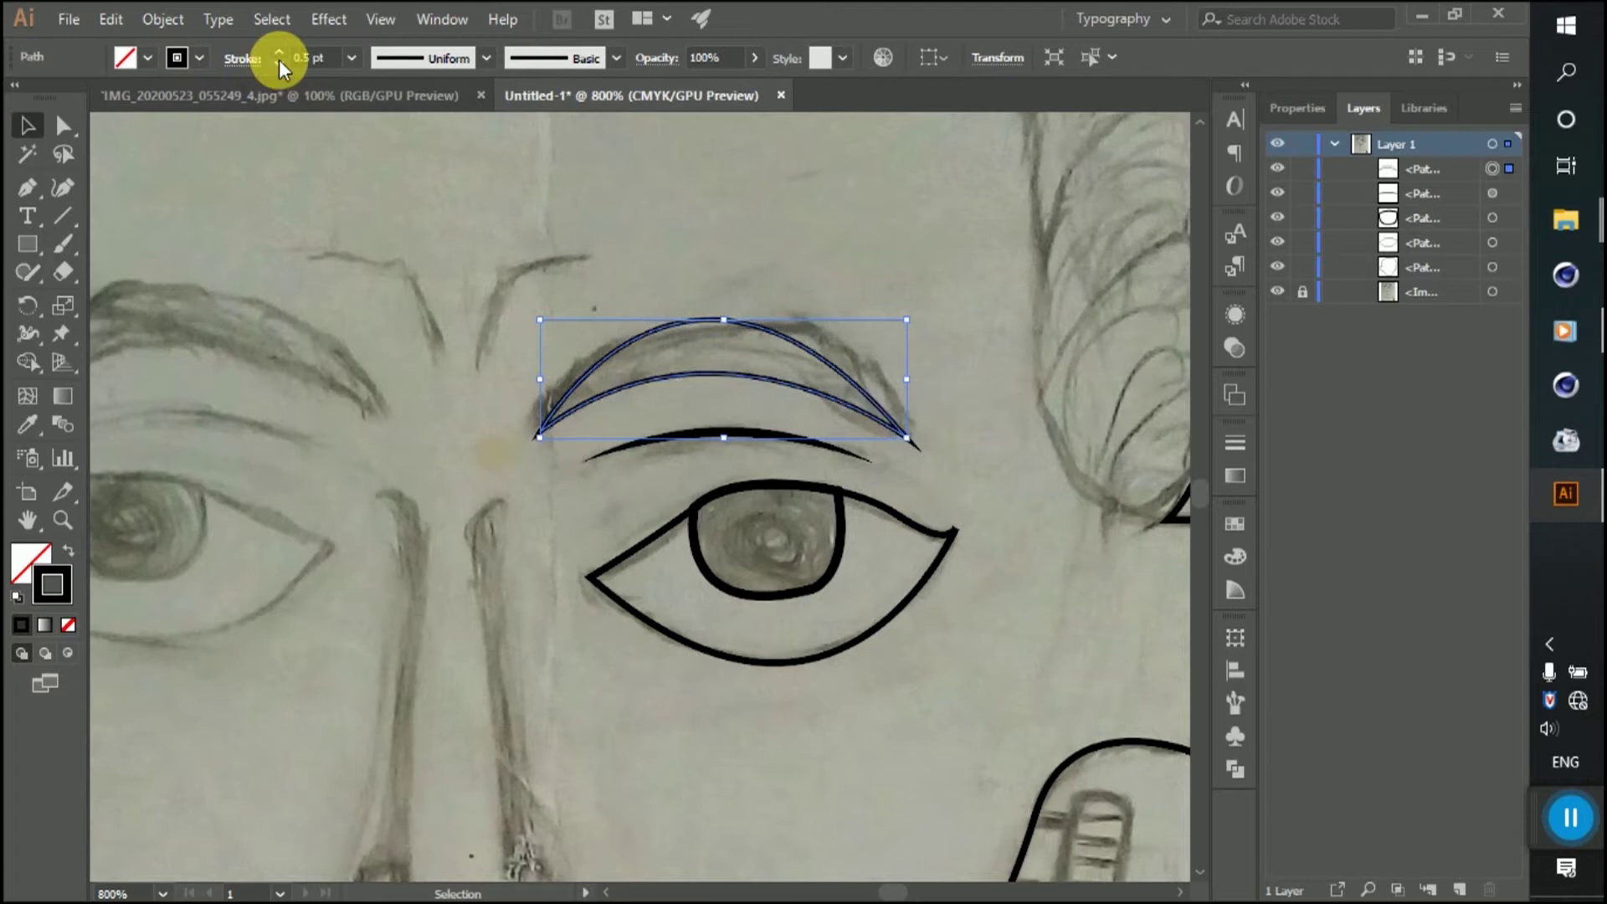
pyautogui.click(278, 49)
pyautogui.click(62, 128)
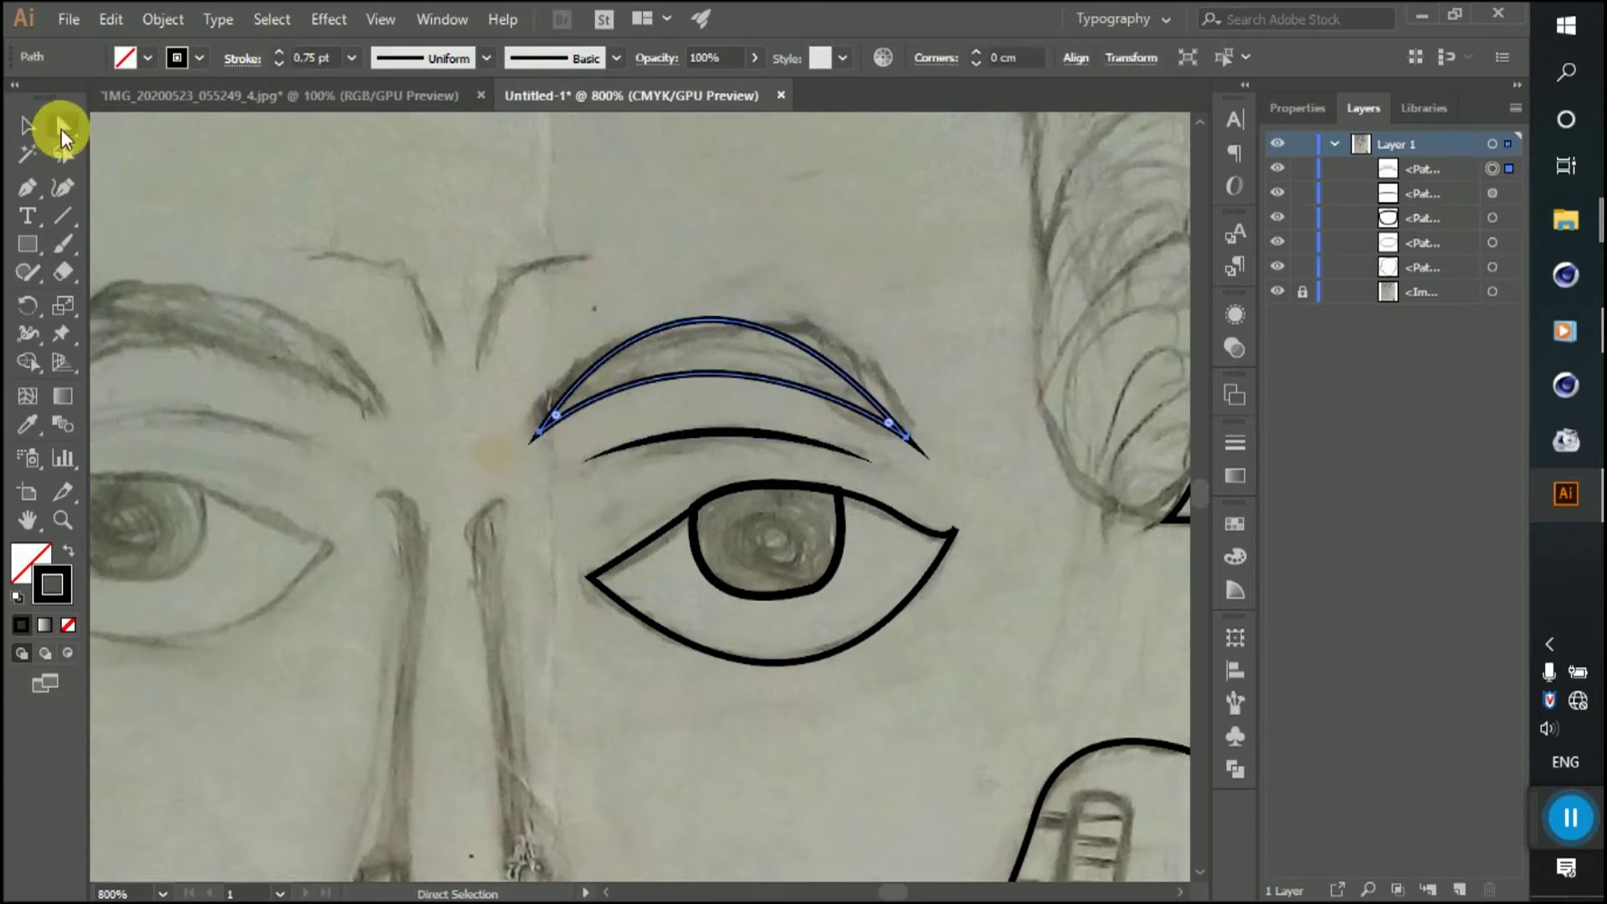
pyautogui.click(28, 187)
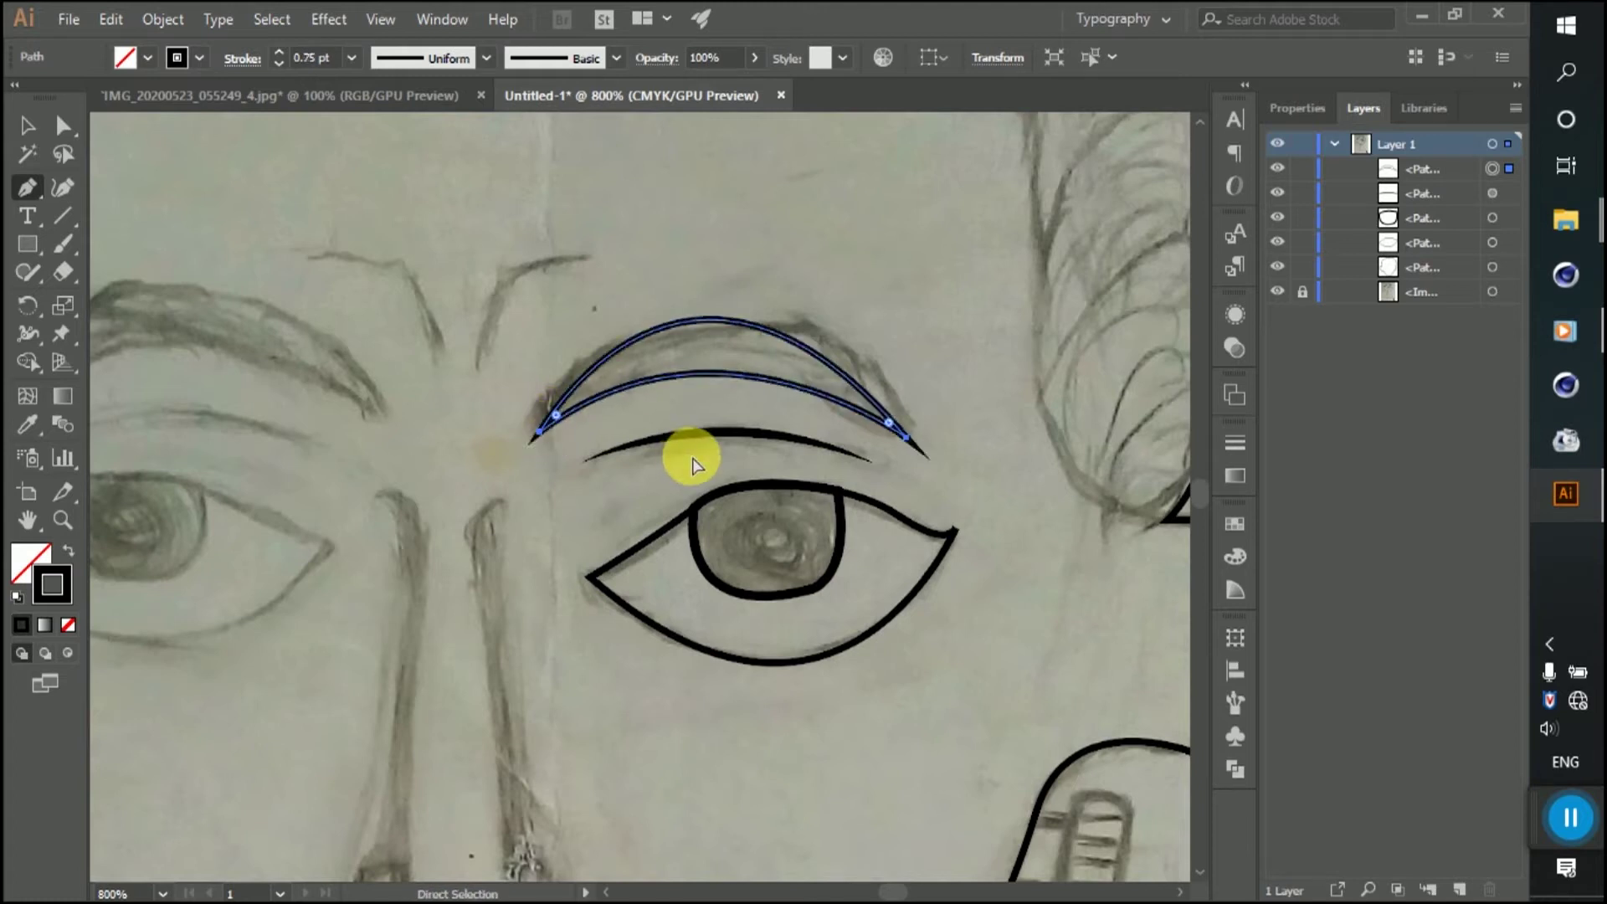
pyautogui.hotkey('ctrl', 'z')
pyautogui.hotkey('ctrl', 'z')
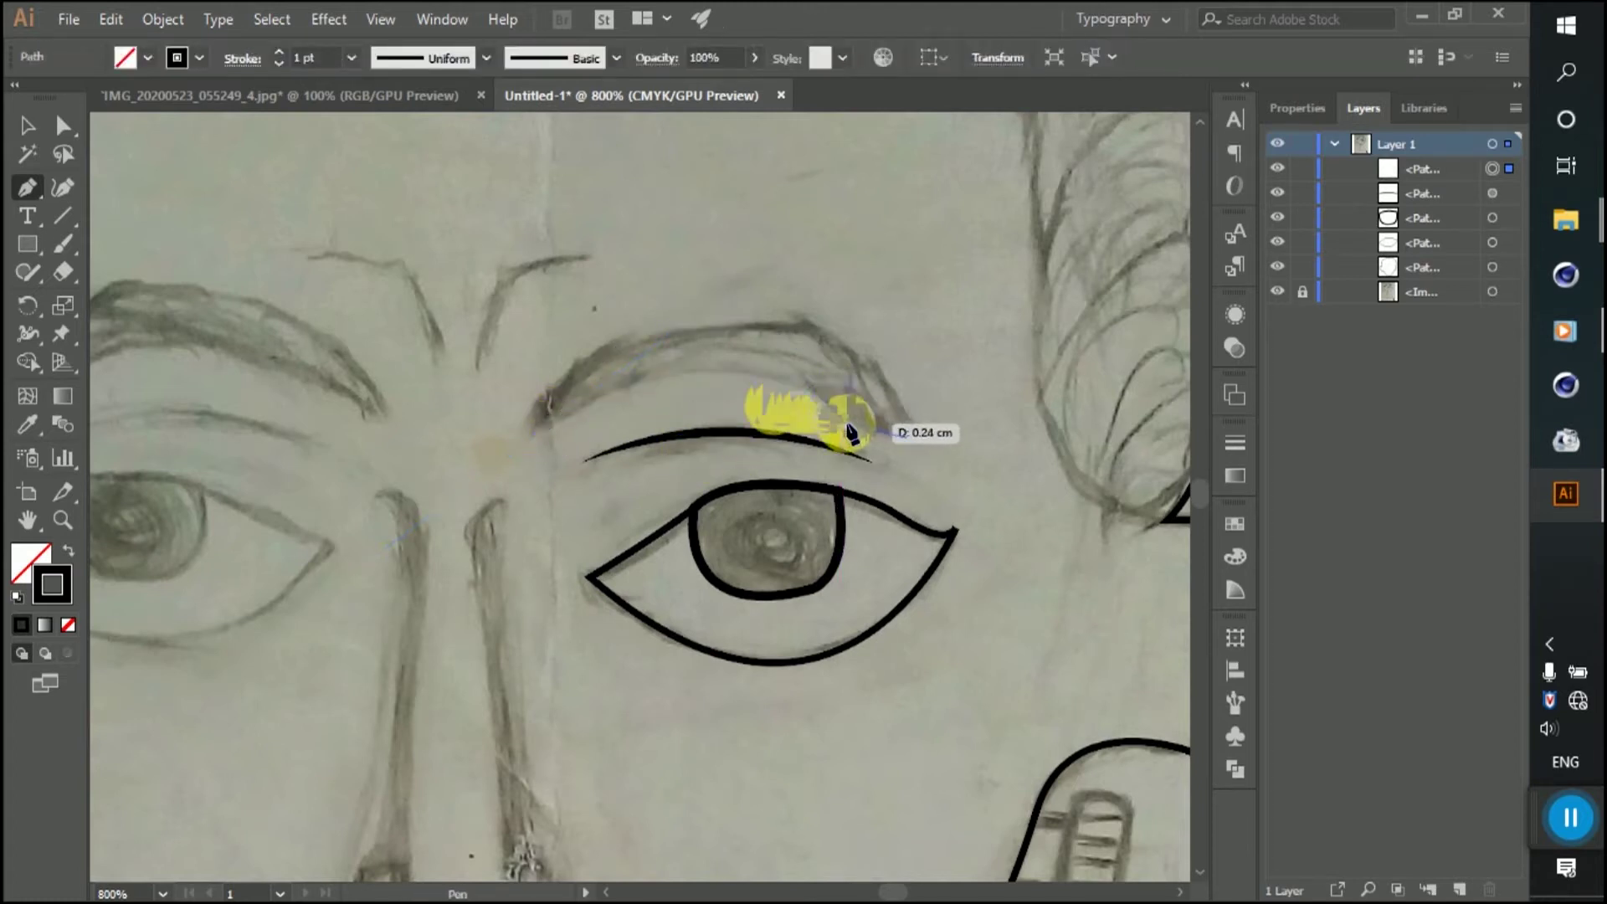
# Step: Redraw the eyebrow as a closed crescent and reshape its right and upper-left curves
pyautogui.moveTo(532, 414)
pyautogui.mouseDown()
pyautogui.moveTo(539, 448)
pyautogui.moveTo(600, 351)
pyautogui.mouseUp()
pyautogui.moveTo(691, 314); pyautogui.dragTo(678, 311)
pyautogui.moveTo(907, 436); pyautogui.dragTo(870, 376)
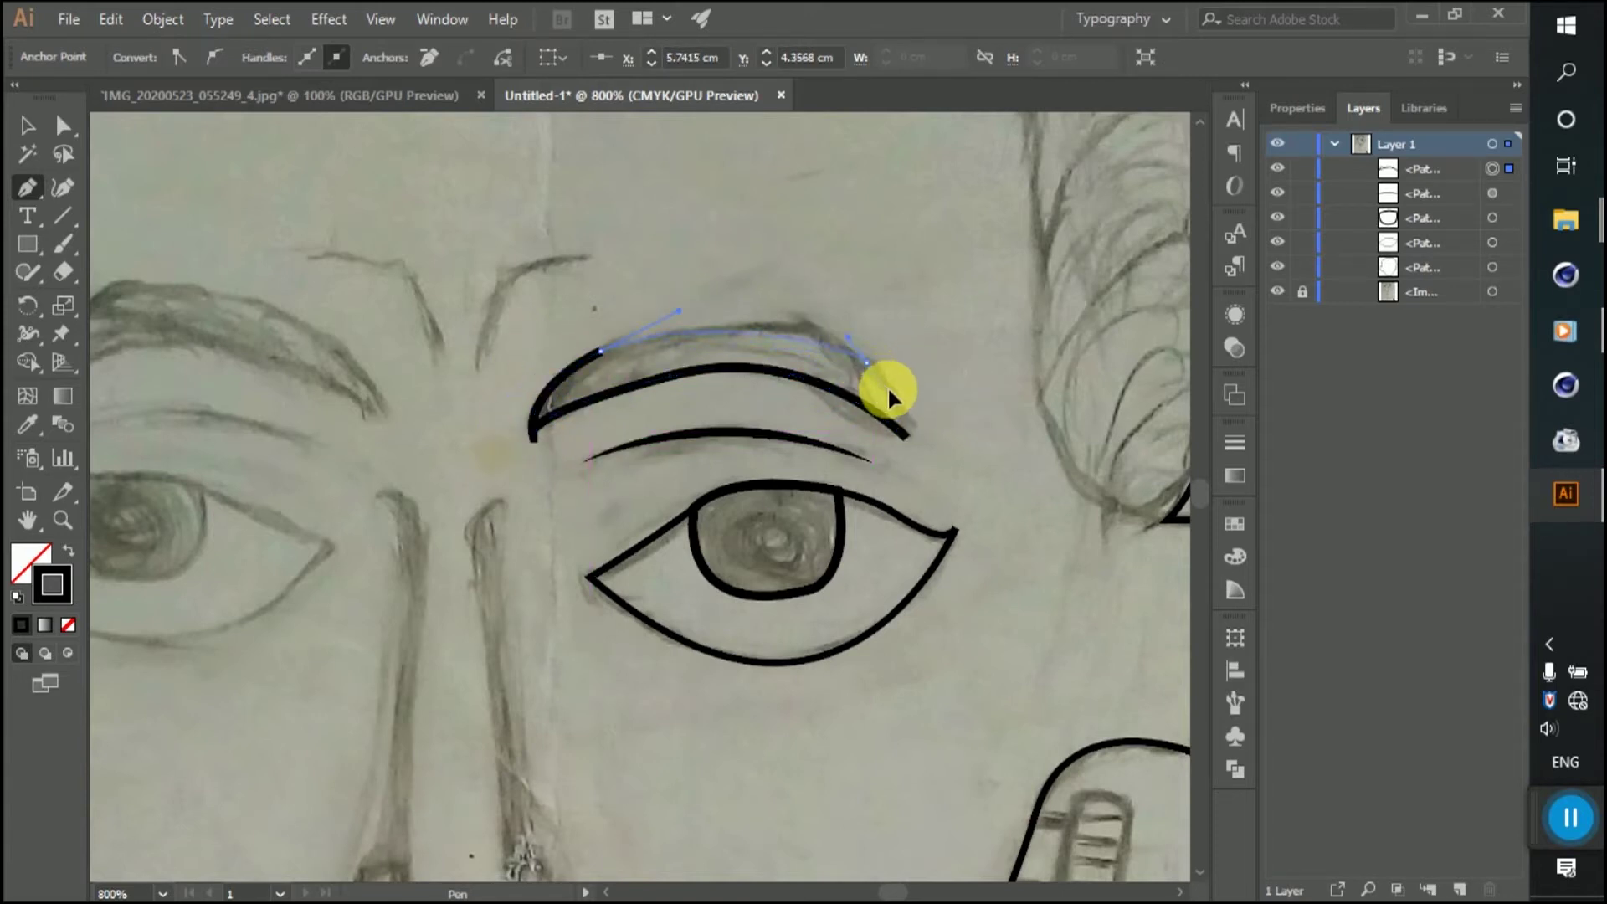
pyautogui.moveTo(908, 435); pyautogui.dragTo(896, 439)
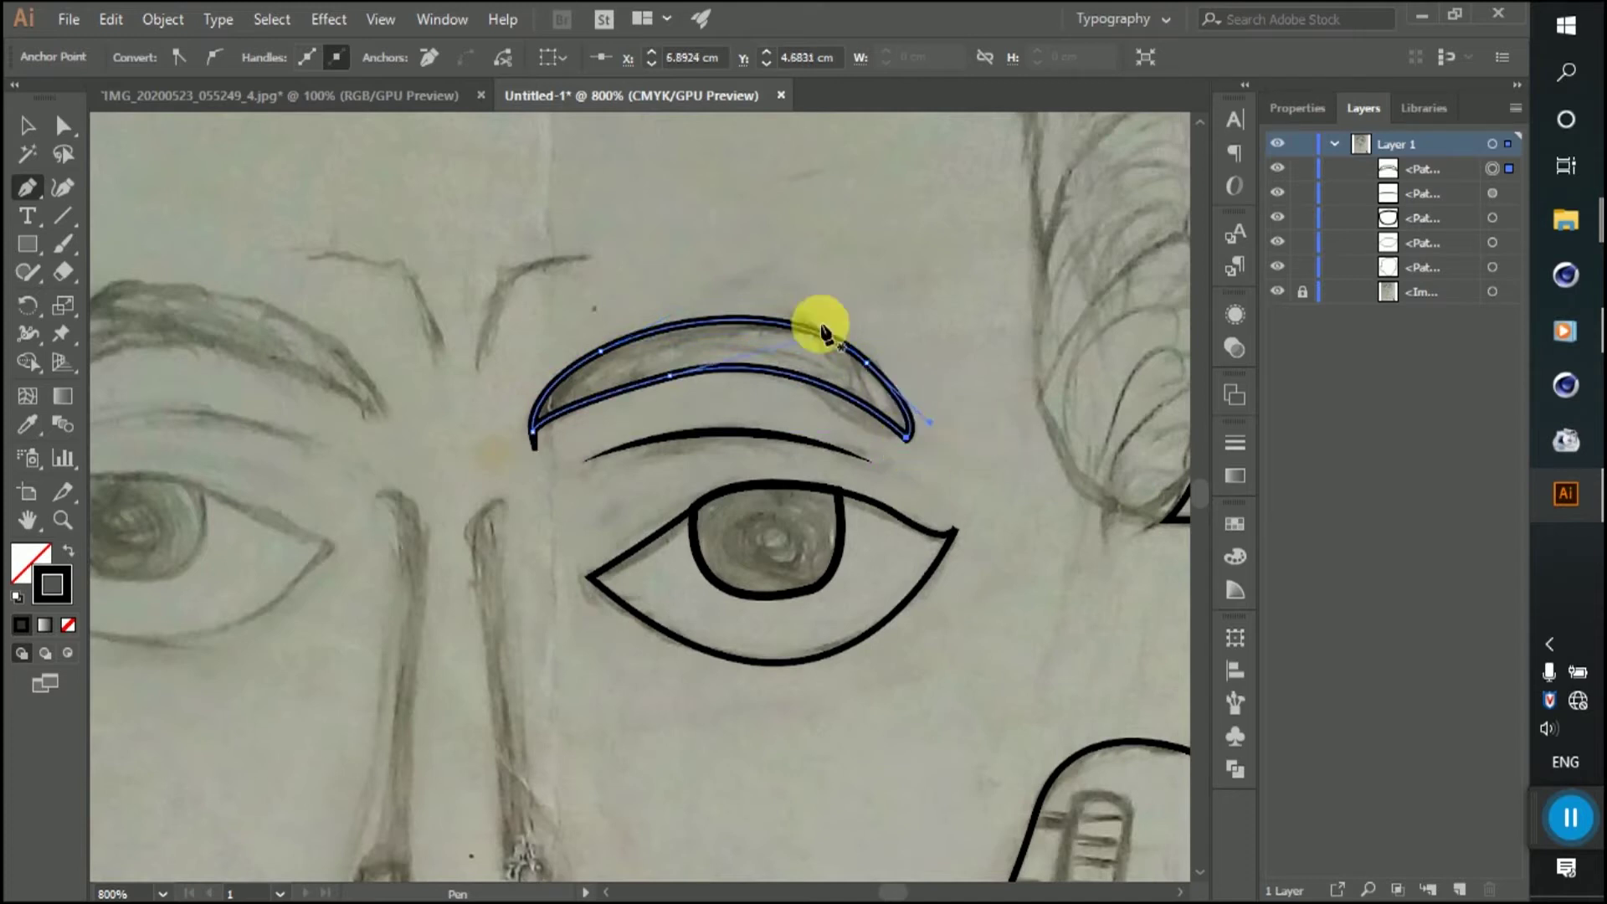
pyautogui.click(52, 128)
pyautogui.click(936, 421)
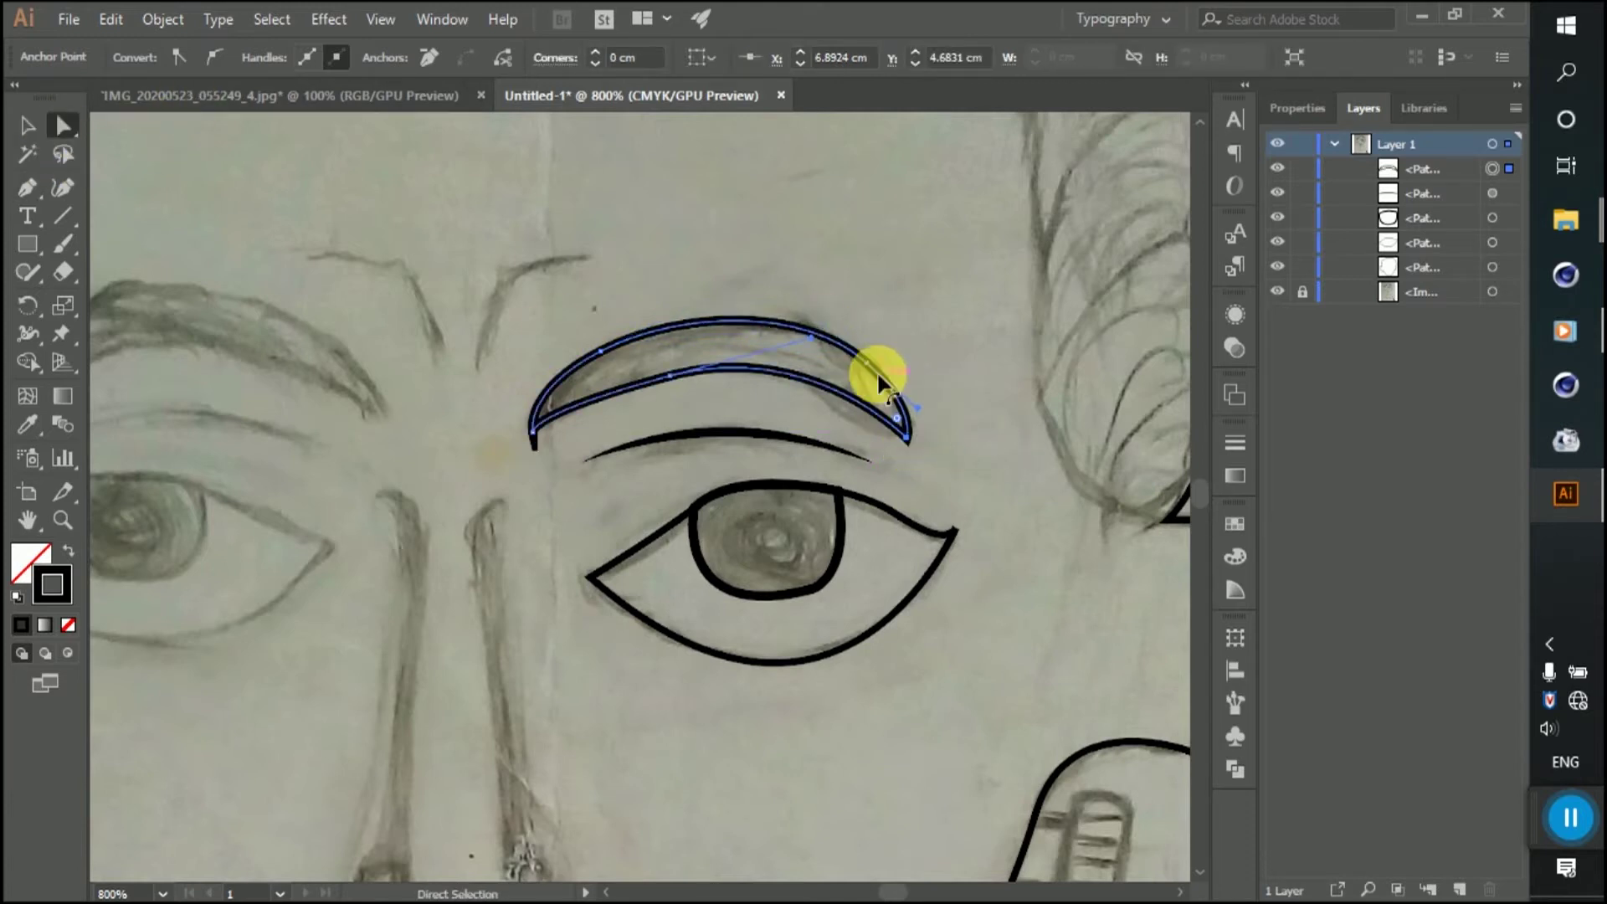
pyautogui.moveTo(872, 369); pyautogui.dragTo(796, 315)
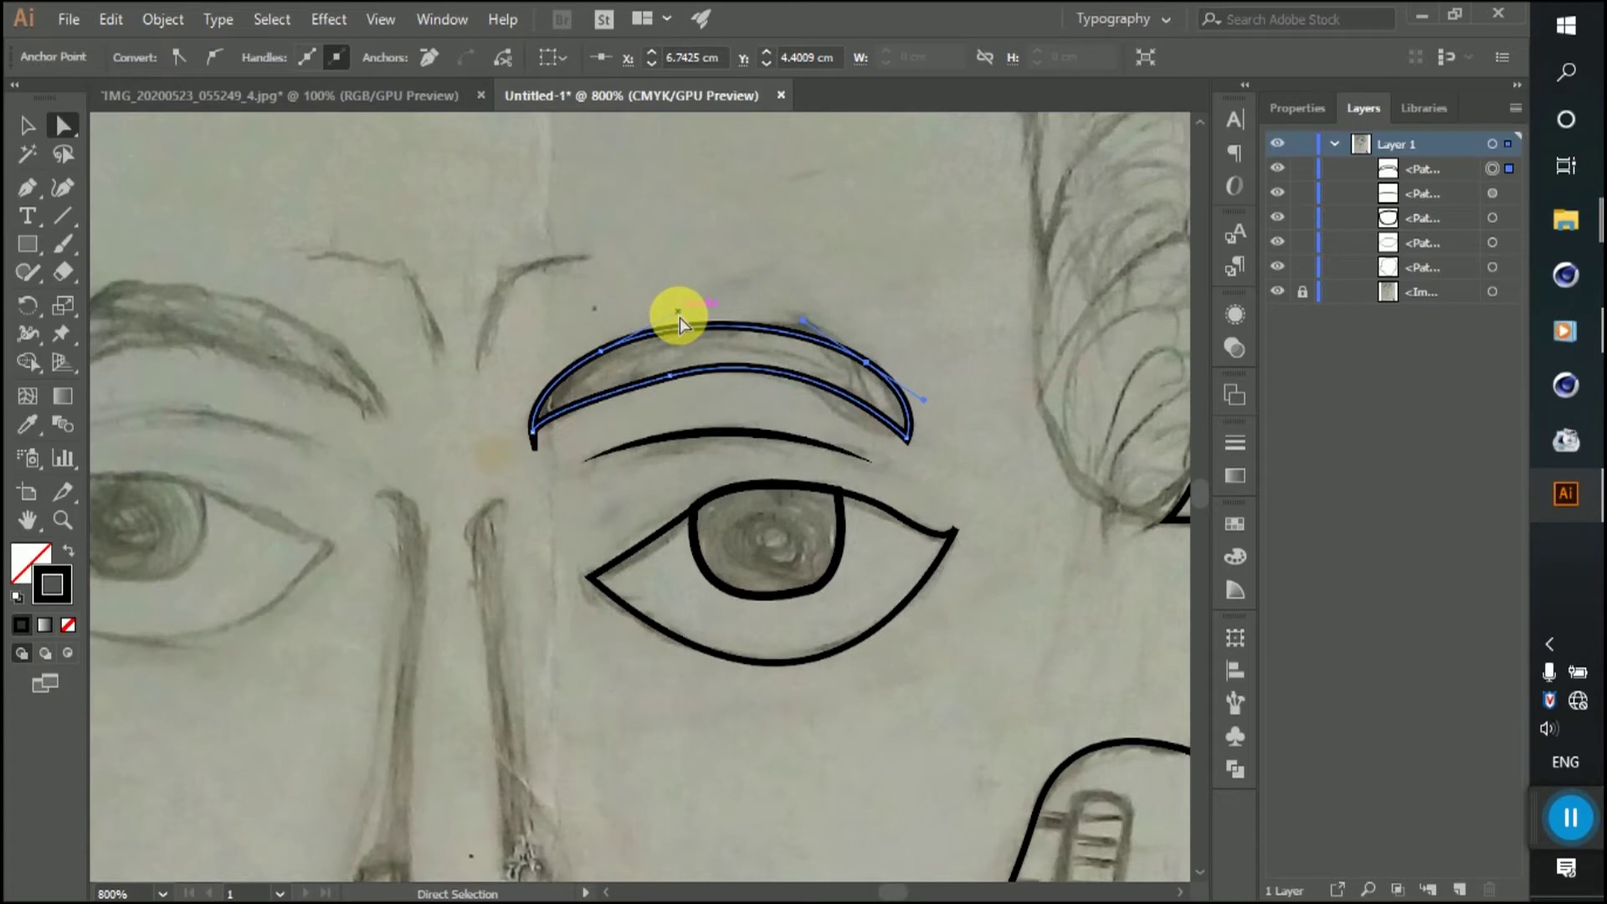
pyautogui.moveTo(679, 328); pyautogui.dragTo(620, 358)
# Step: Fill the traced eyebrow and the right eye's iris solid black
pyautogui.click(777, 309)
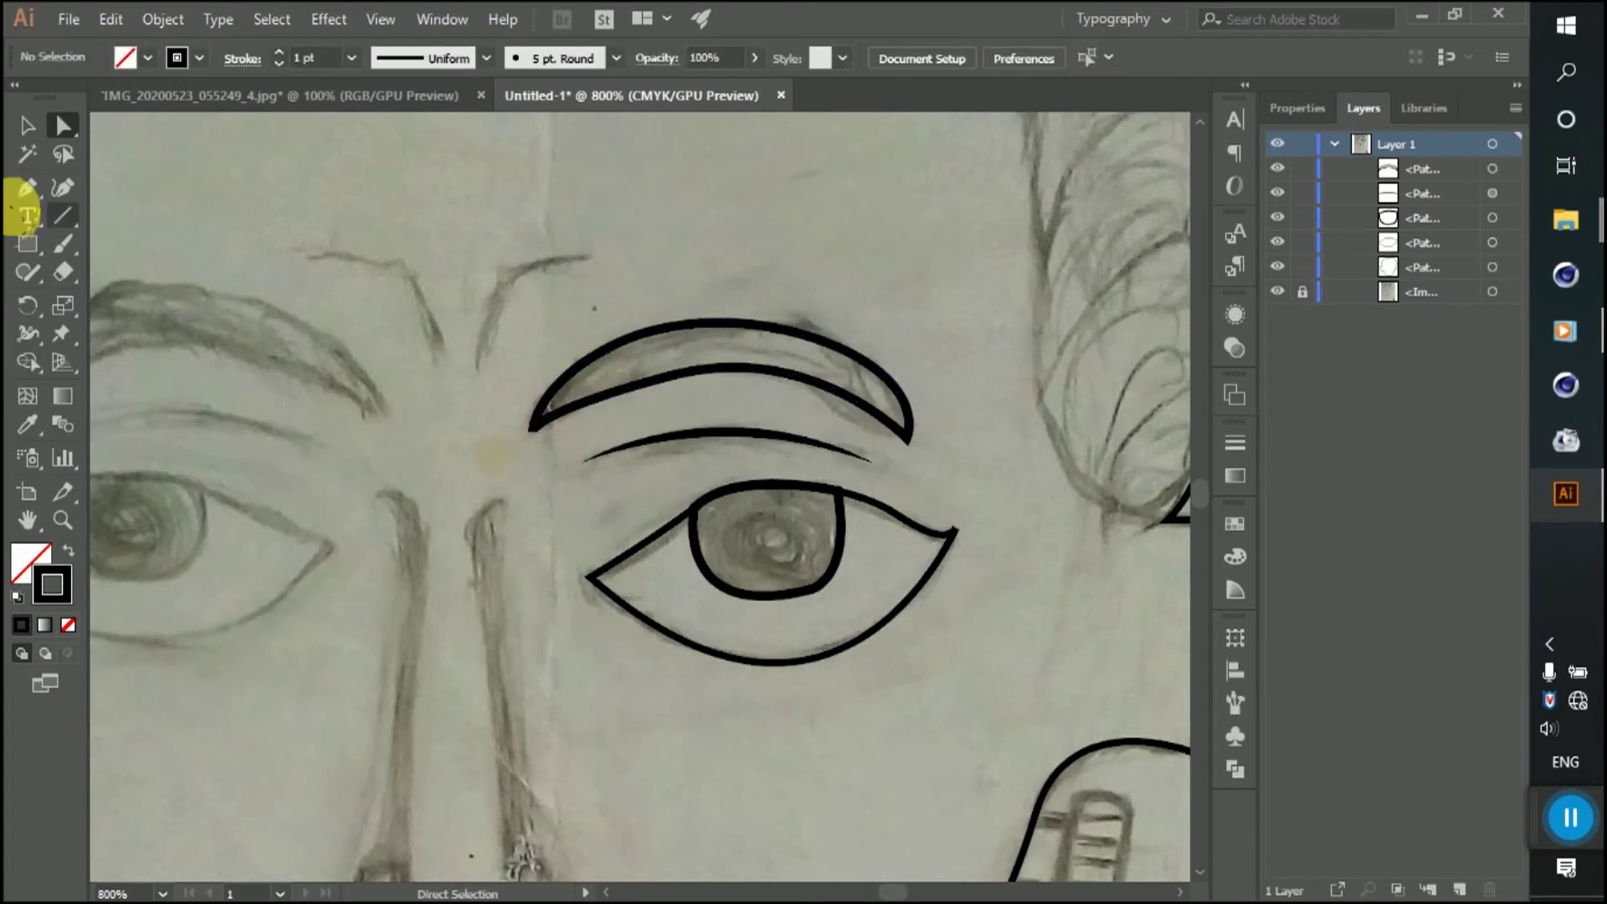
pyautogui.click(27, 125)
pyautogui.click(828, 333)
pyautogui.click(69, 550)
pyautogui.click(756, 266)
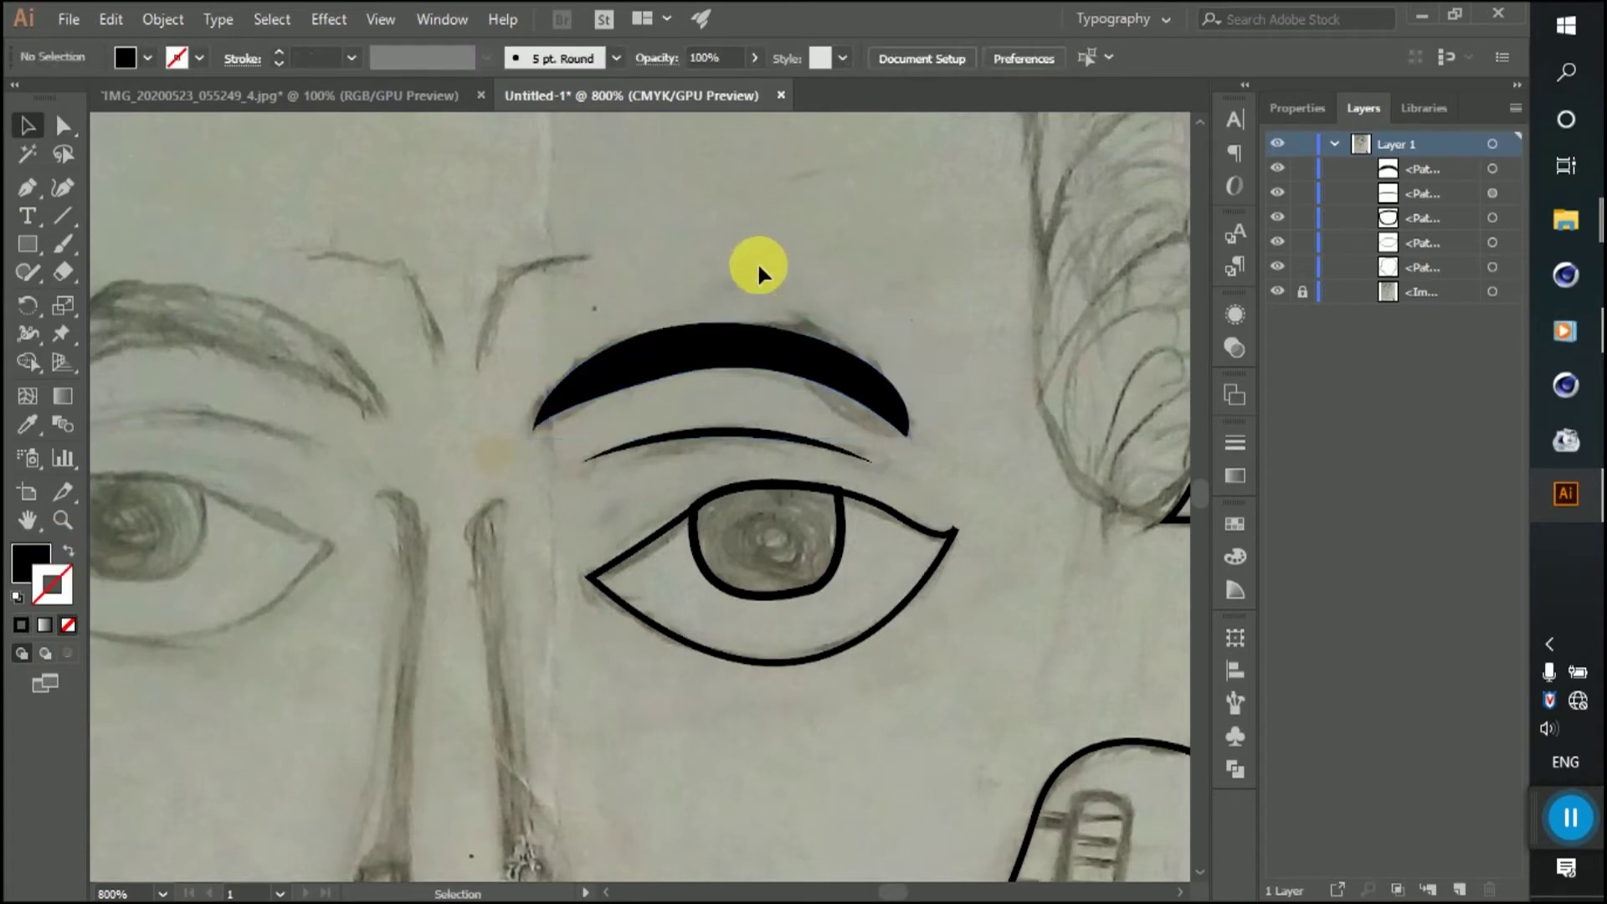
pyautogui.click(841, 552)
pyautogui.click(68, 550)
pyautogui.click(818, 269)
# Step: Zoom out to view more of the face and check the black iris
pyautogui.hotkey('ctrl', '-')
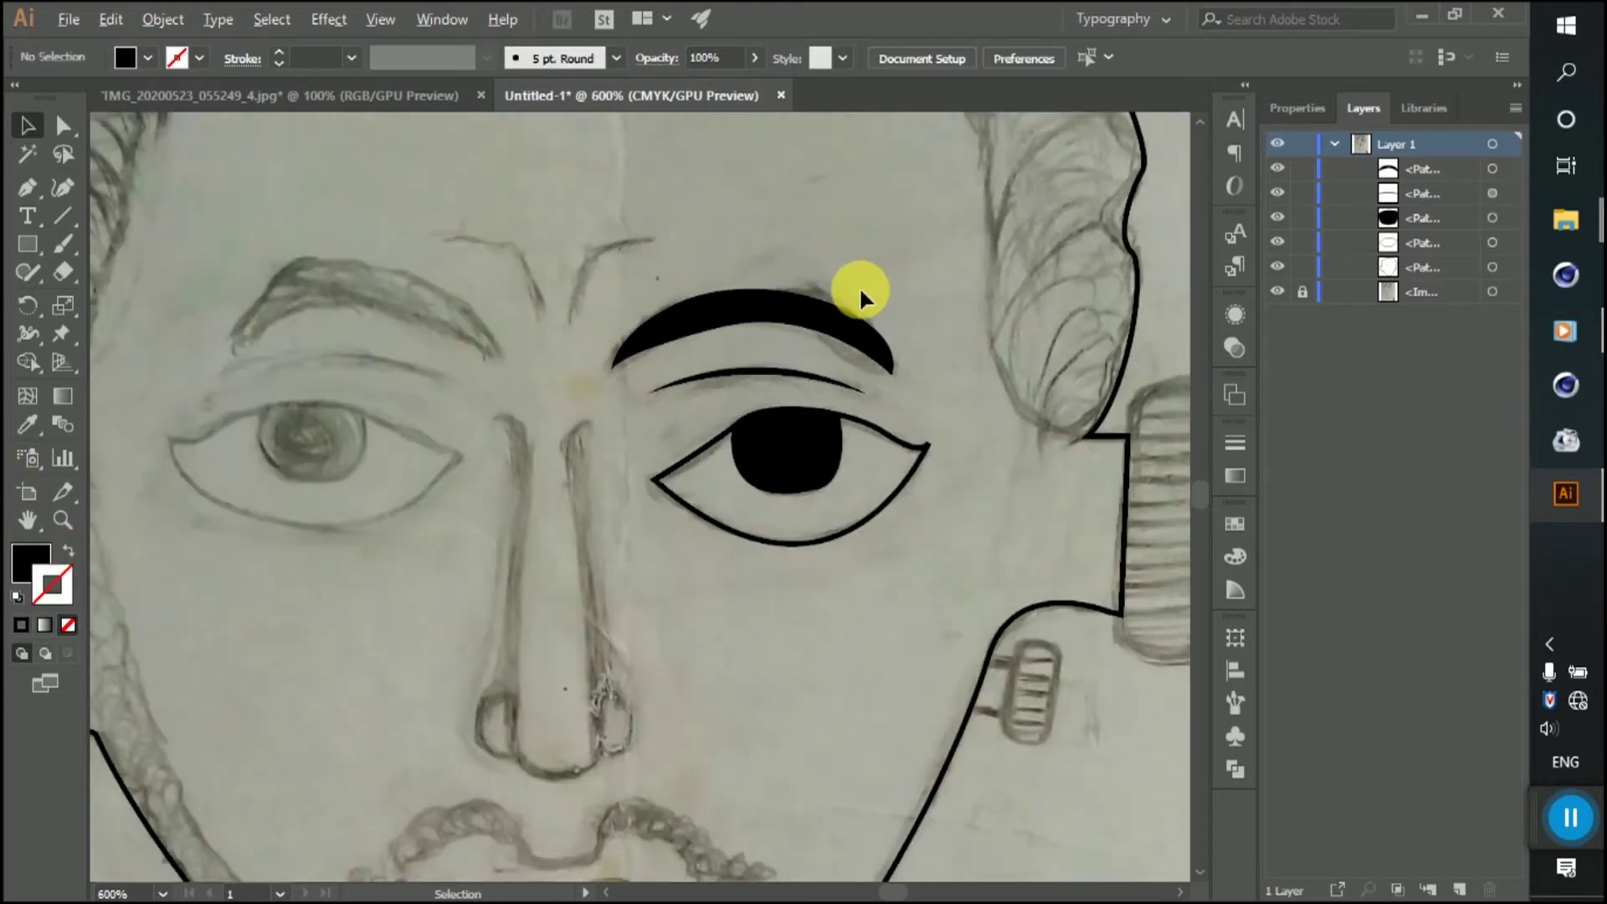
pyautogui.scroll(-3, 859, 284)
pyautogui.scroll(2, 717, 269)
pyautogui.scroll(2, 718, 269)
pyautogui.click(1076, 477)
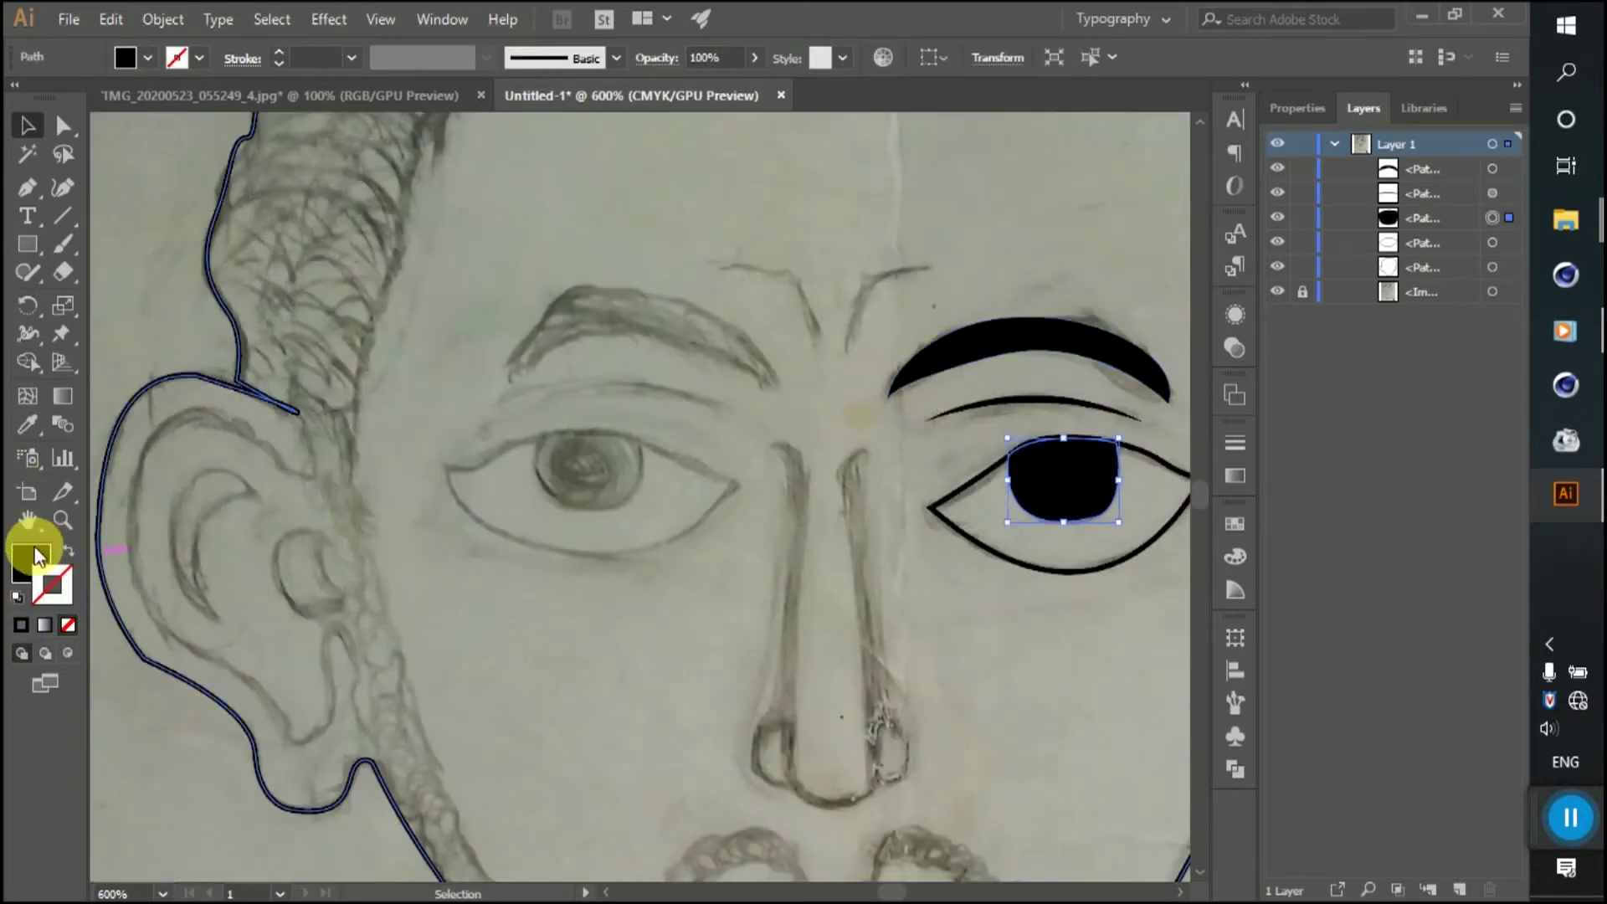
pyautogui.click(703, 173)
pyautogui.scroll(1, 696, 501)
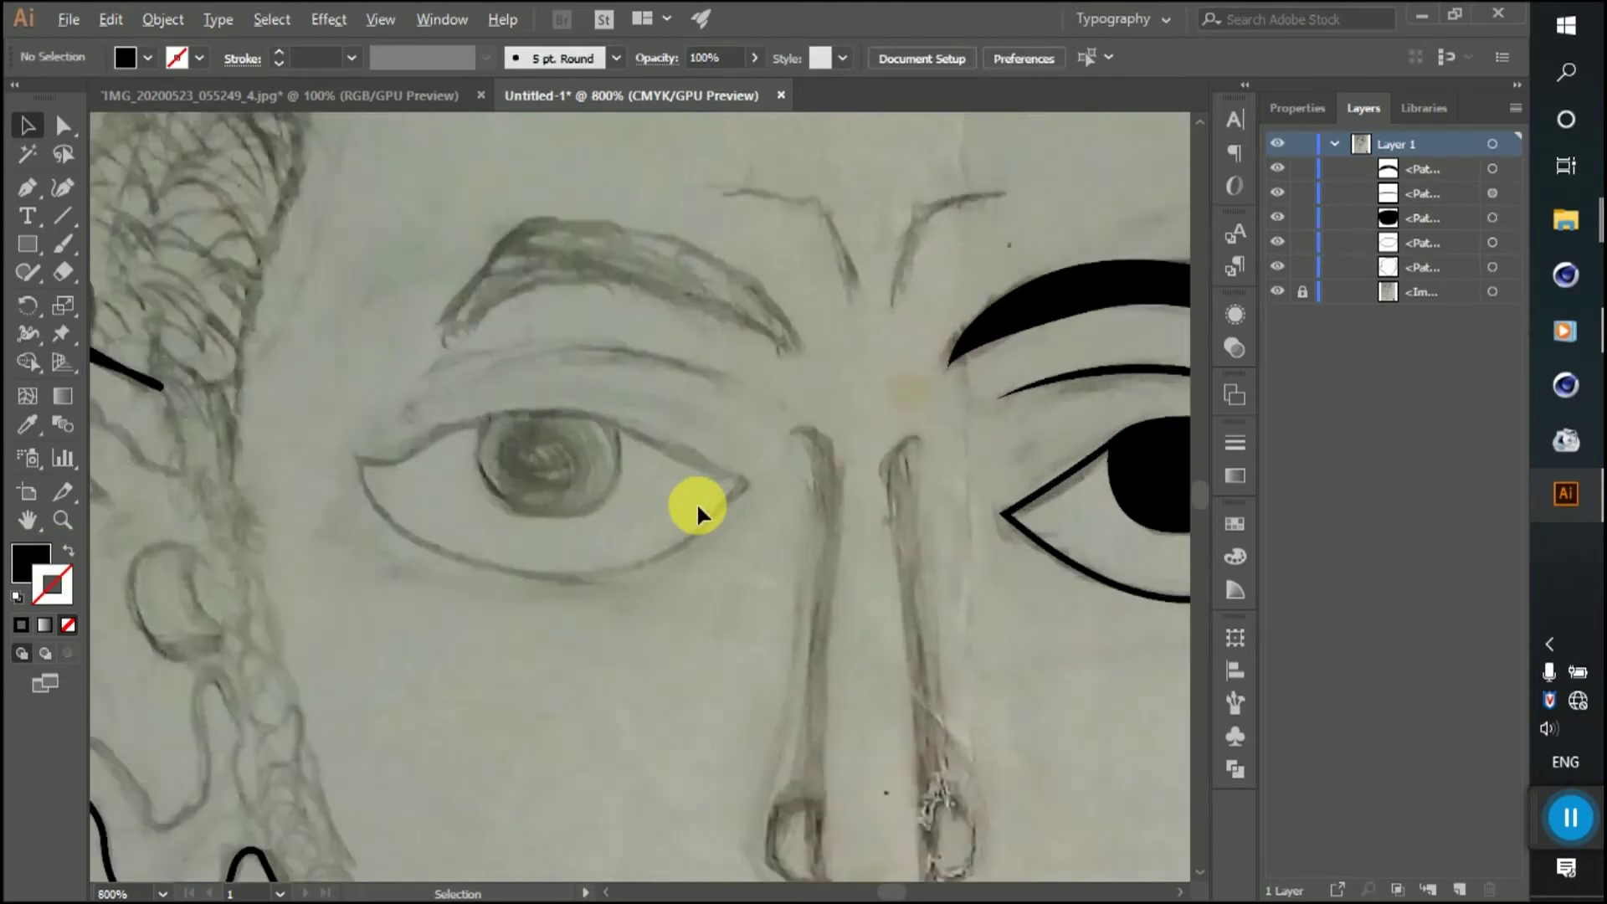
pyautogui.scroll(-1, 539, 419)
# Step: Pen-trace a closed almond-shaped outline around the left eye, set as a black stroke
pyautogui.click(33, 189)
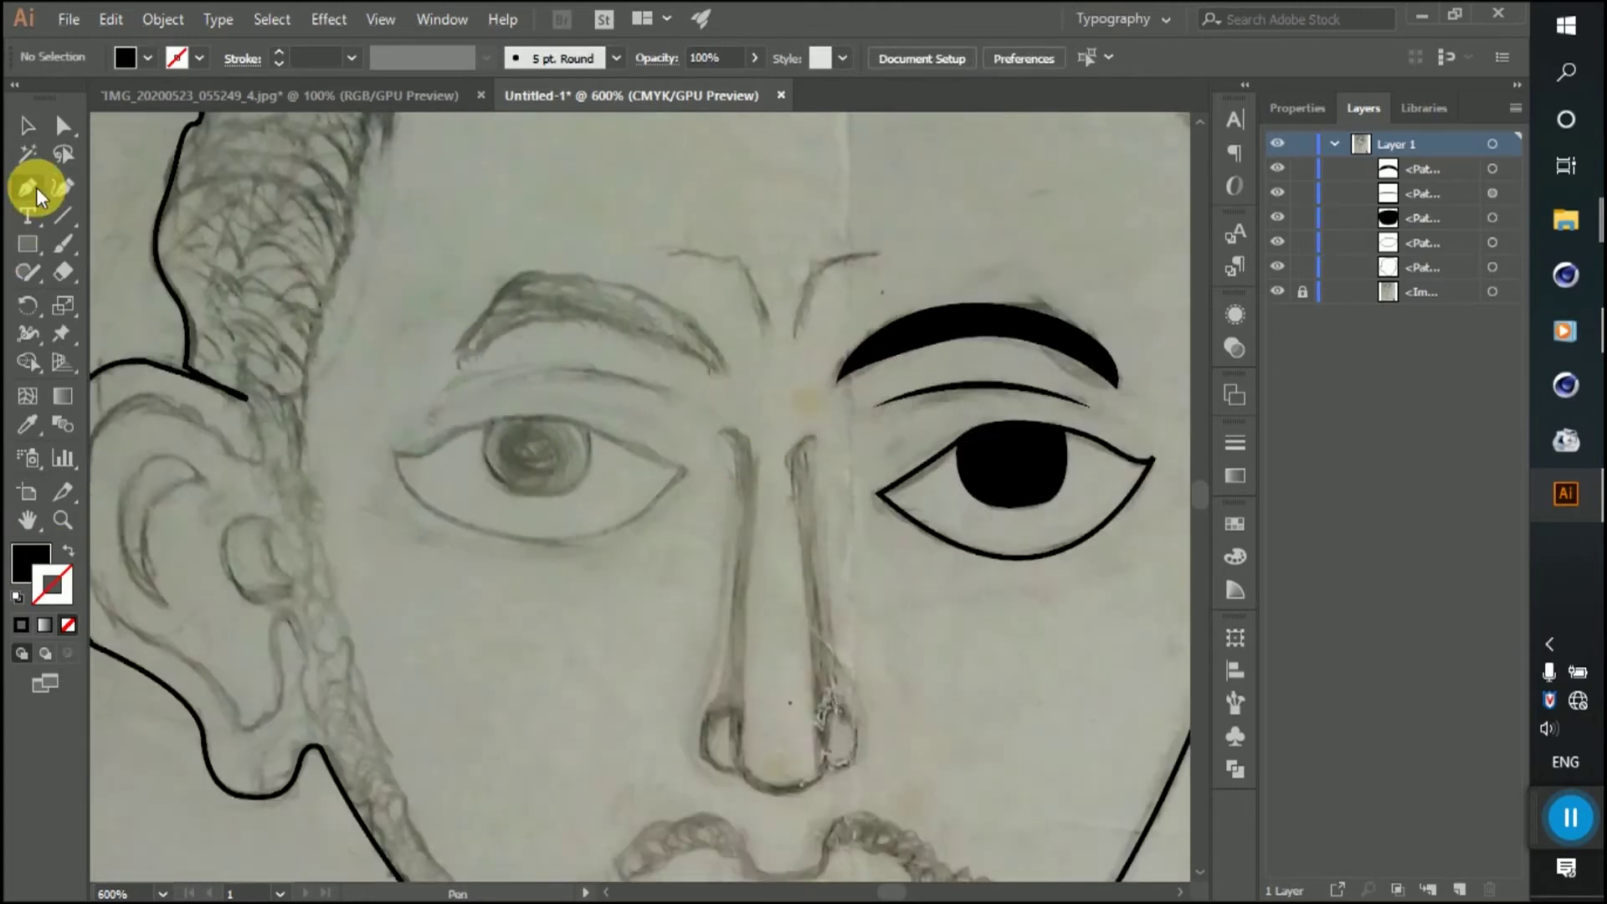
pyautogui.scroll(1, 700, 500)
pyautogui.click(676, 461)
pyautogui.moveTo(434, 406)
pyautogui.mouseDown()
pyautogui.moveTo(350, 434)
pyautogui.moveTo(269, 430)
pyautogui.mouseUp()
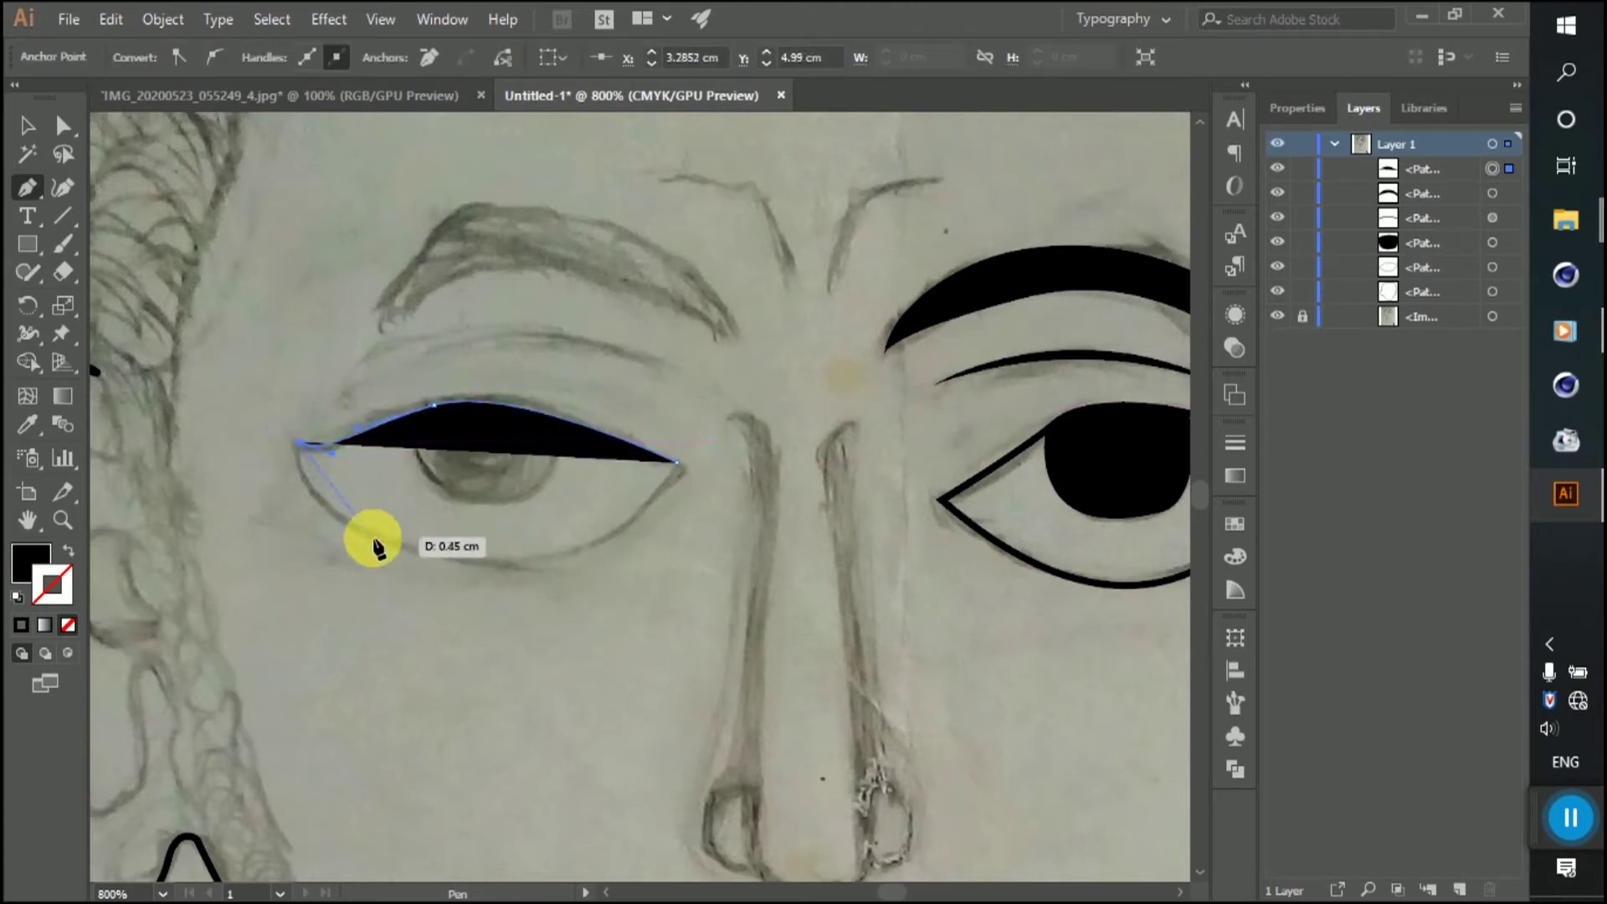
pyautogui.moveTo(436, 553); pyautogui.dragTo(590, 570)
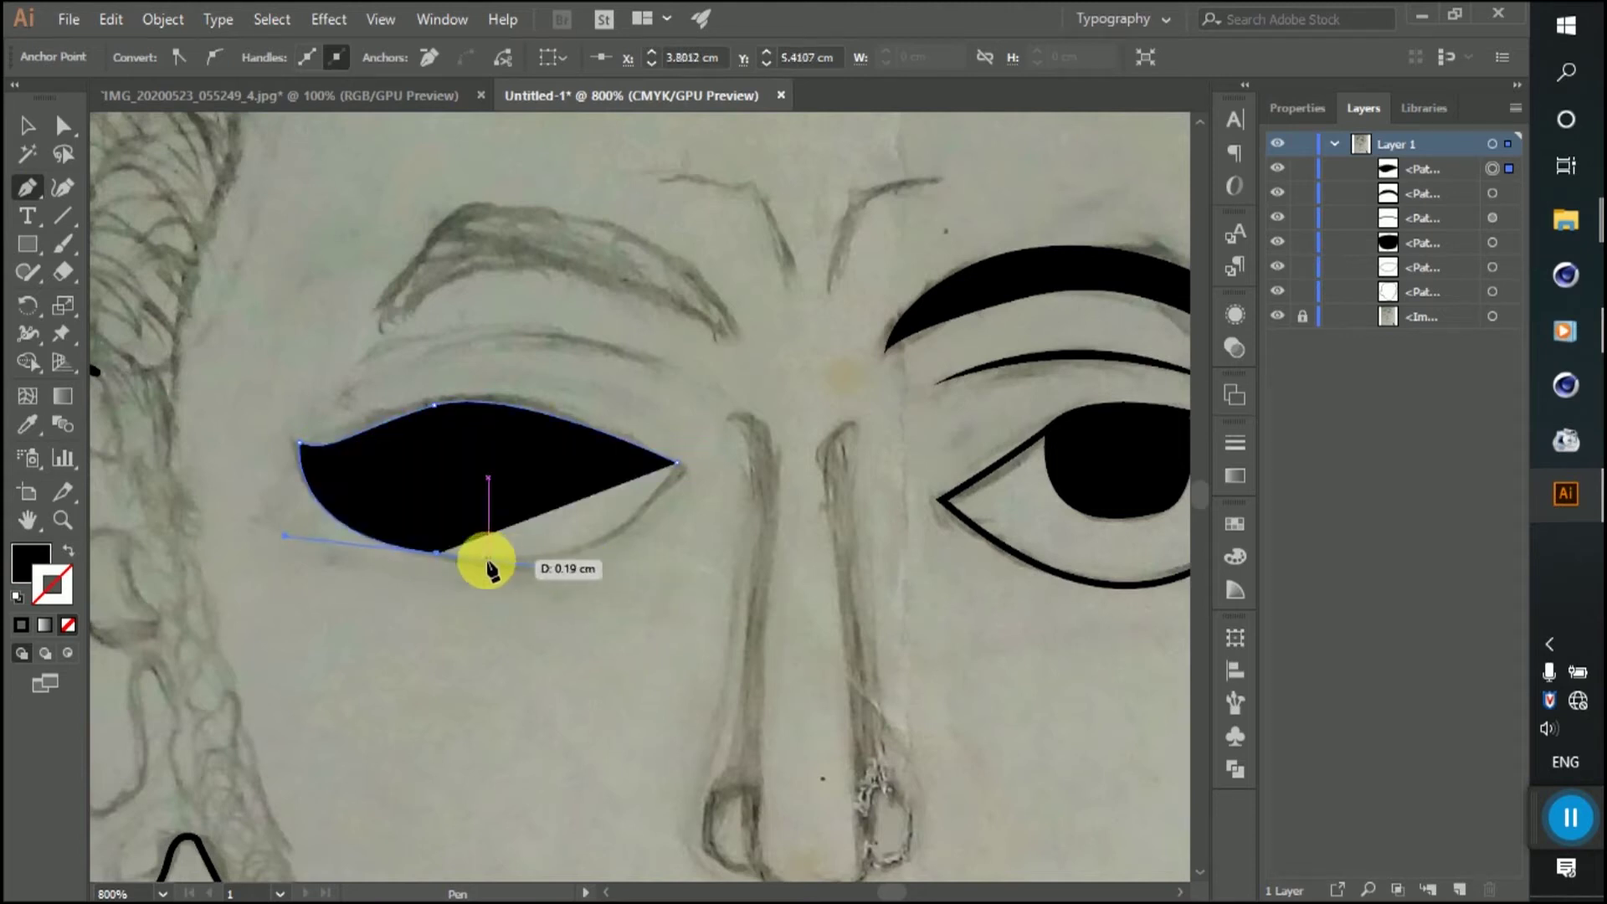
pyautogui.click(677, 460)
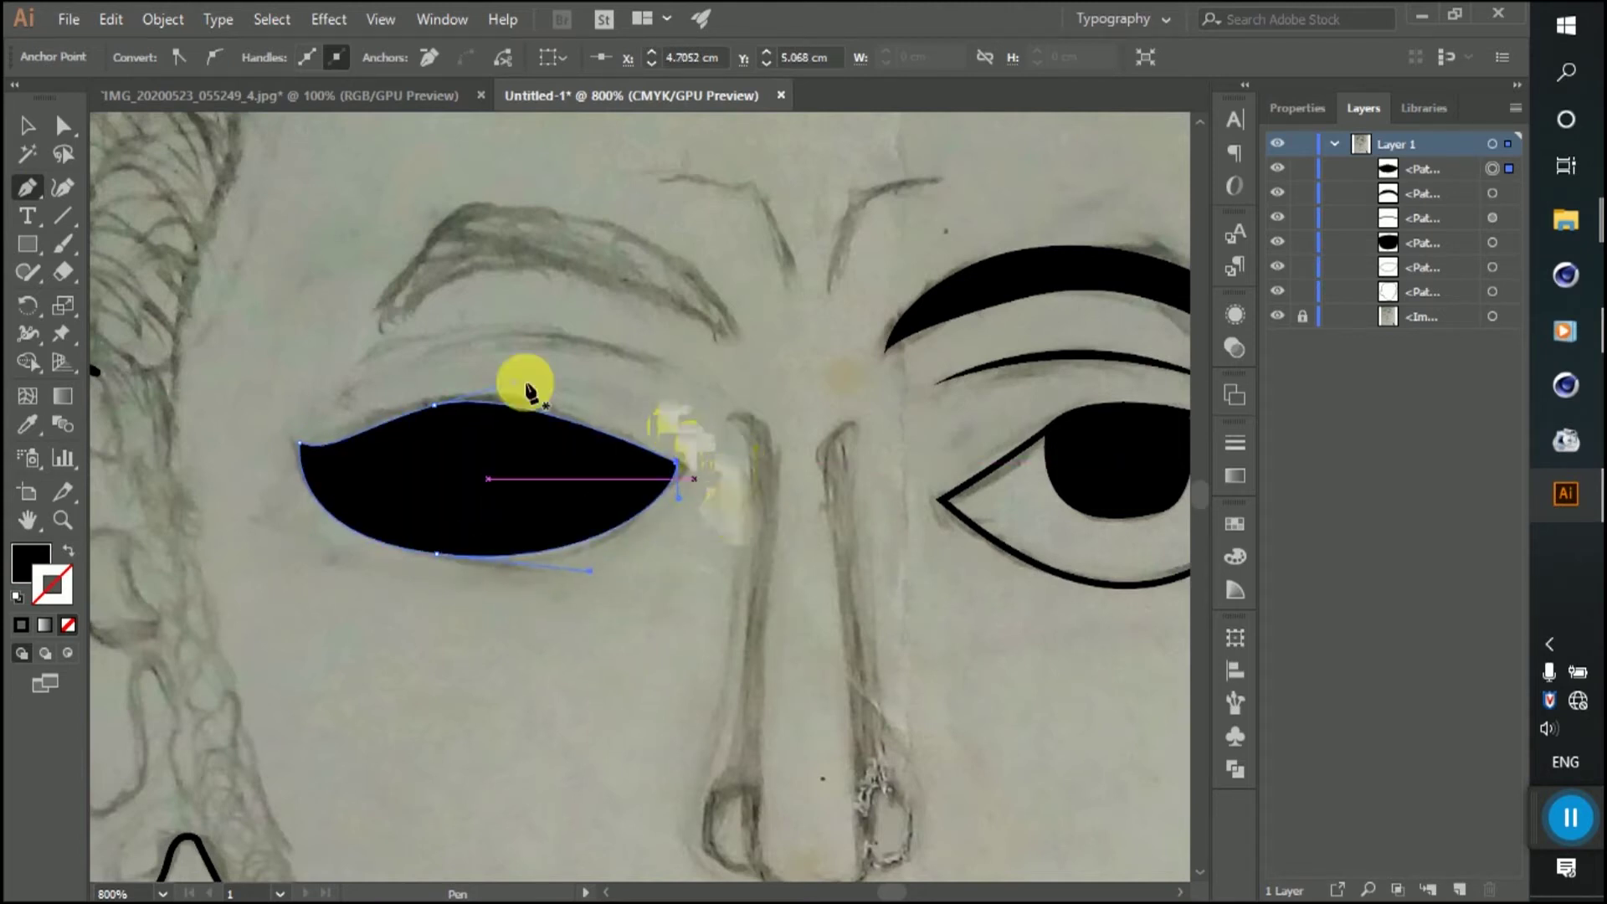
pyautogui.press('v')
pyautogui.click(460, 453)
pyautogui.click(66, 551)
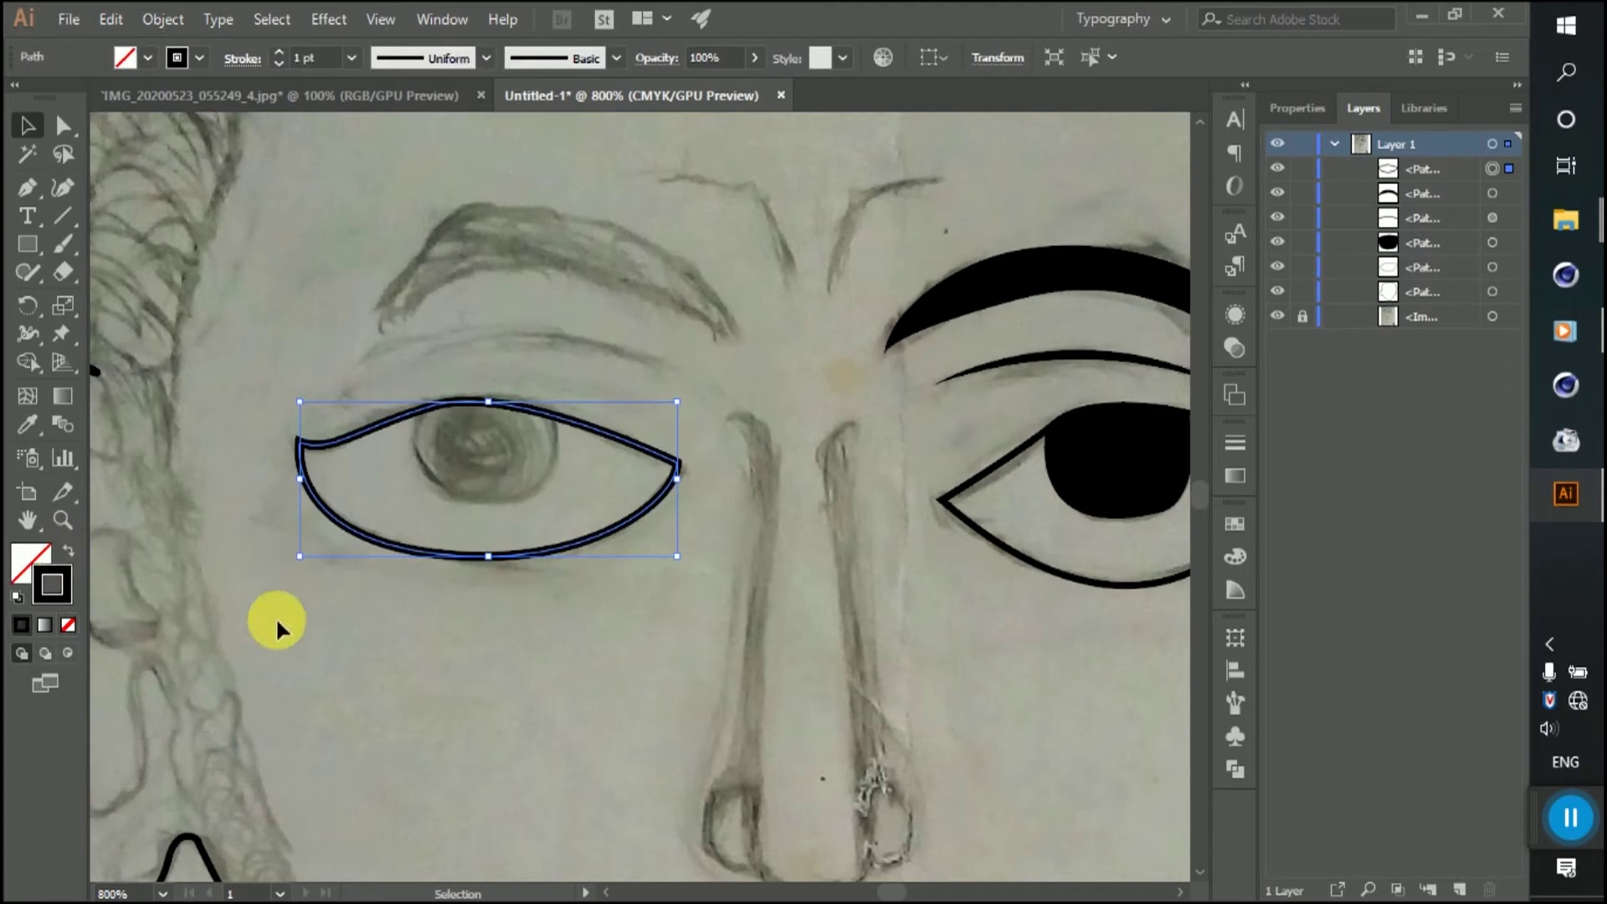
# Step: Thin the left eye outline to 0.75 pt and pen-trace a closed iris inside it
pyautogui.click(278, 53)
pyautogui.click(294, 251)
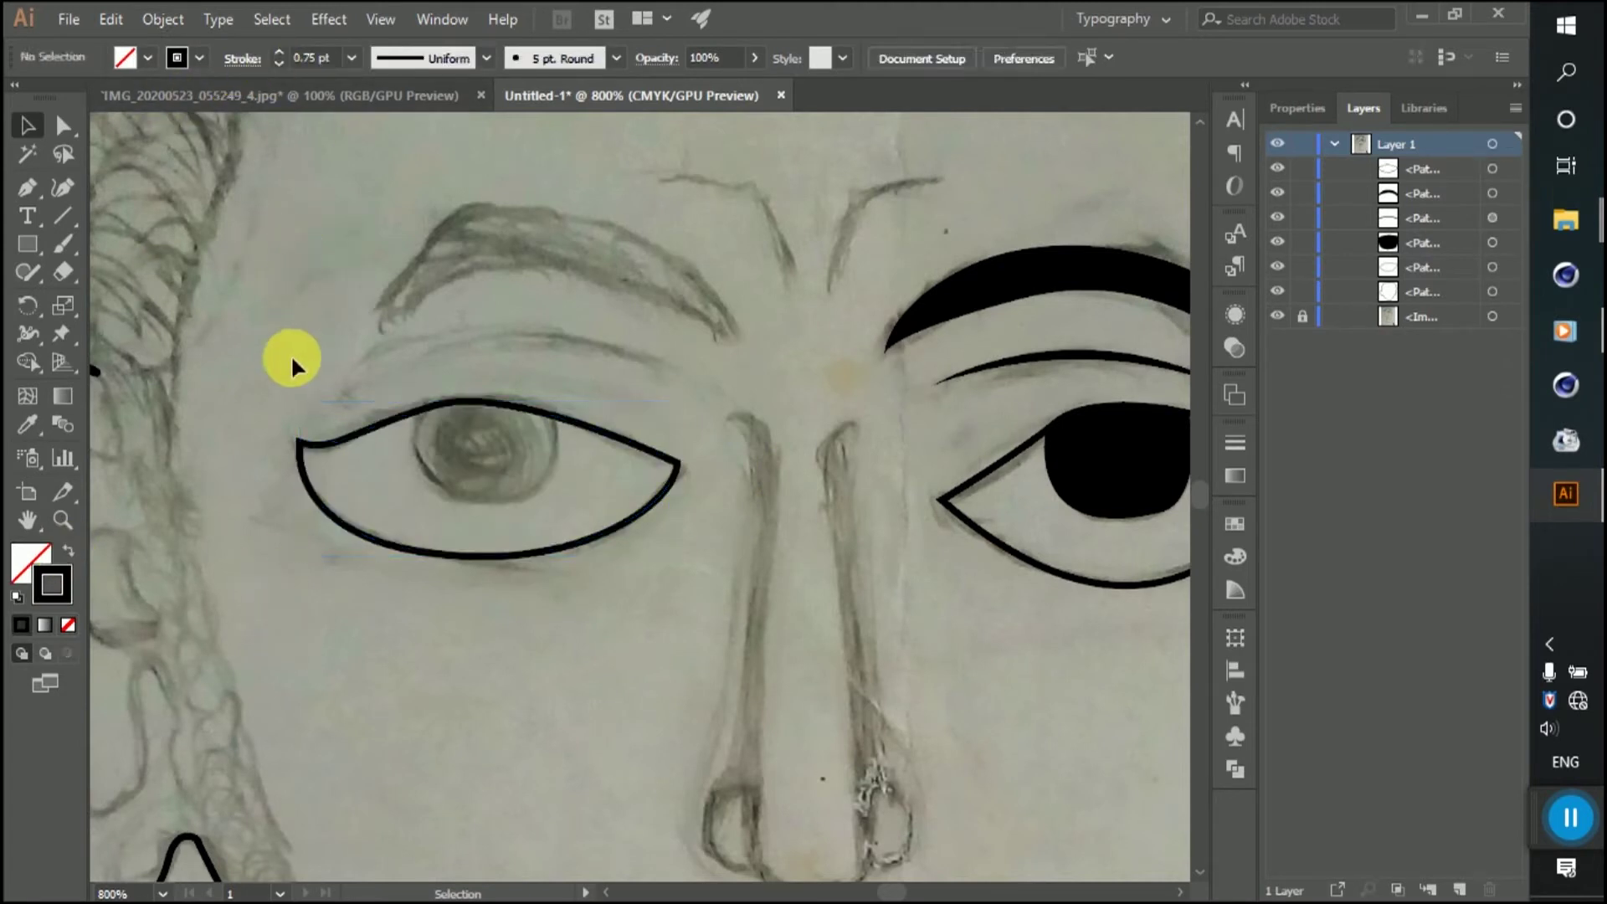
pyautogui.press('p')
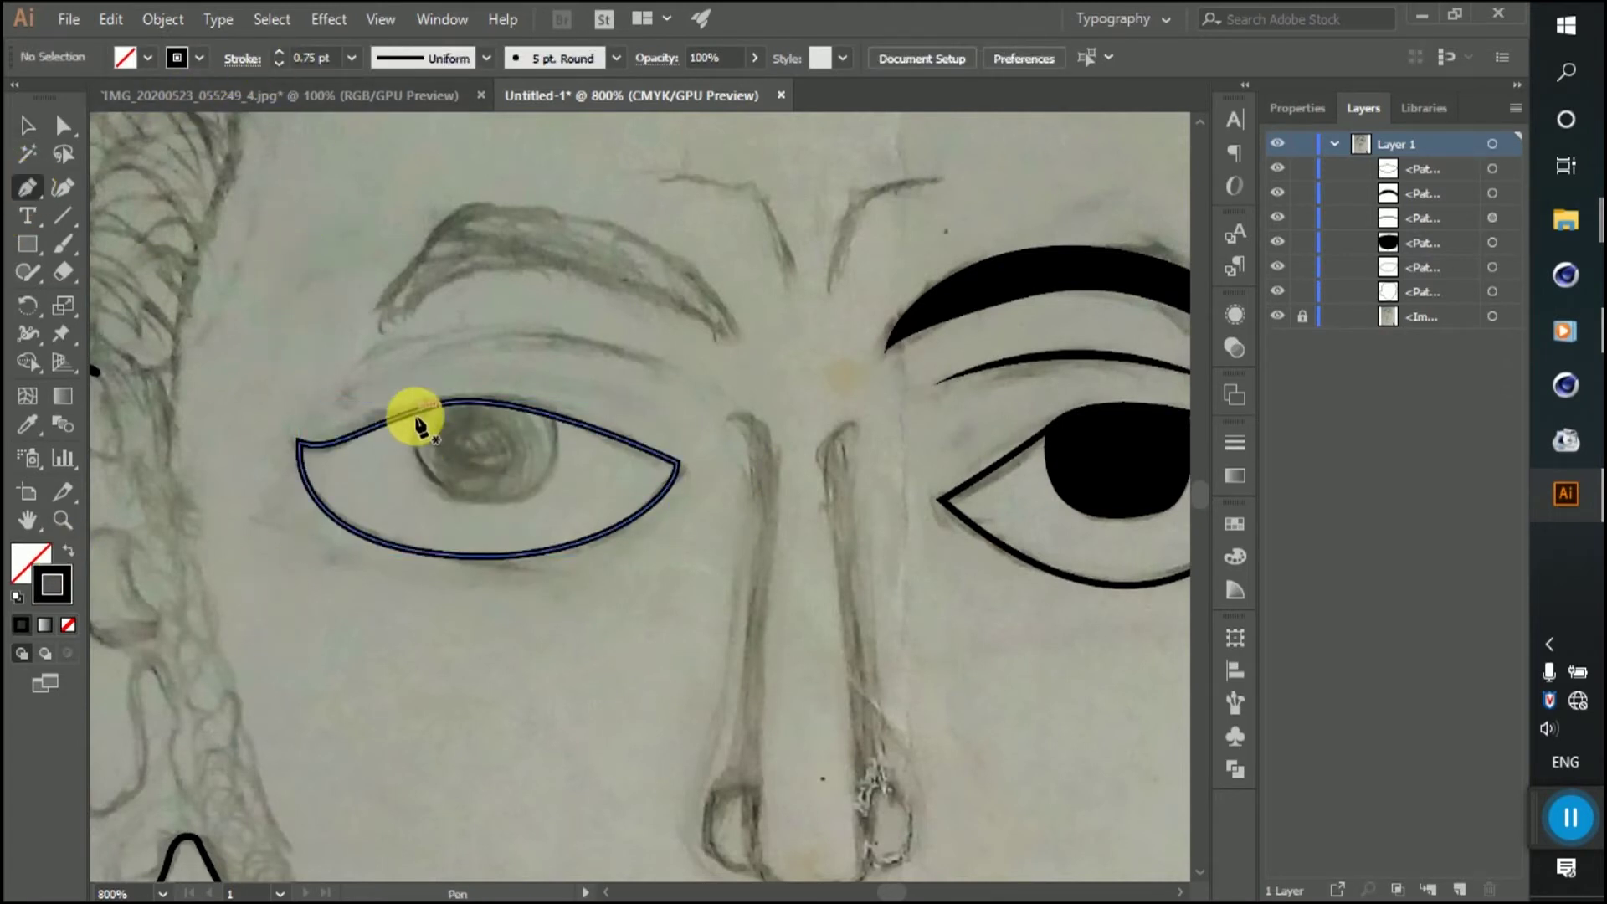
pyautogui.click(416, 411)
pyautogui.moveTo(525, 495)
pyautogui.mouseDown()
pyautogui.moveTo(646, 477)
pyautogui.moveTo(547, 410)
pyautogui.moveTo(524, 353)
pyautogui.mouseUp()
pyautogui.click(549, 414)
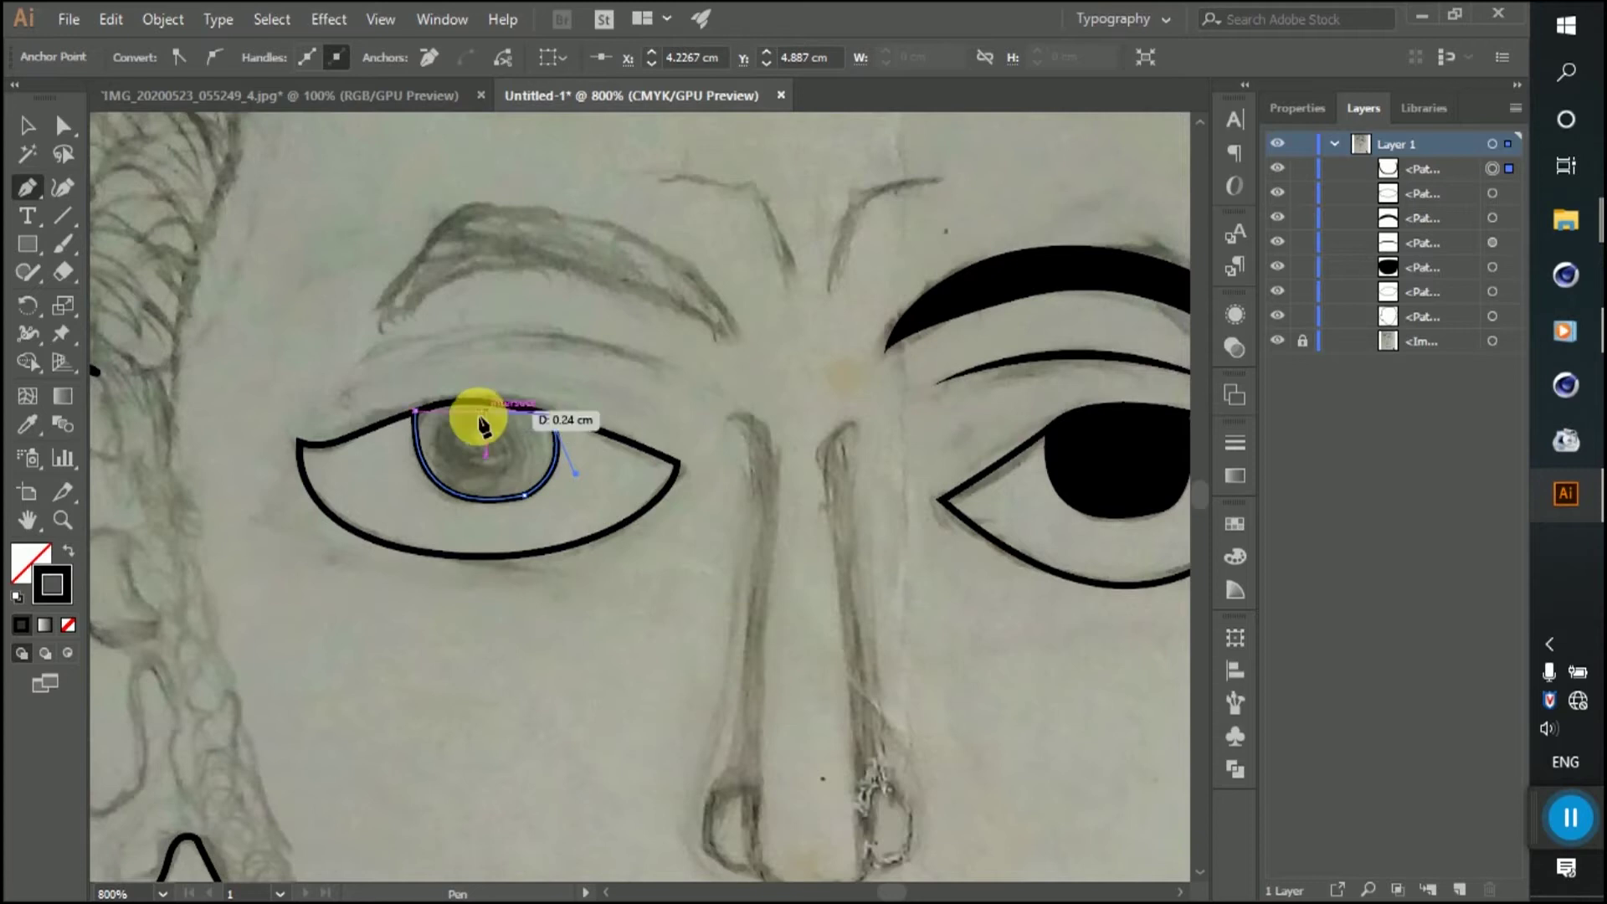
pyautogui.click(415, 414)
pyautogui.moveTo(376, 435); pyautogui.dragTo(370, 435)
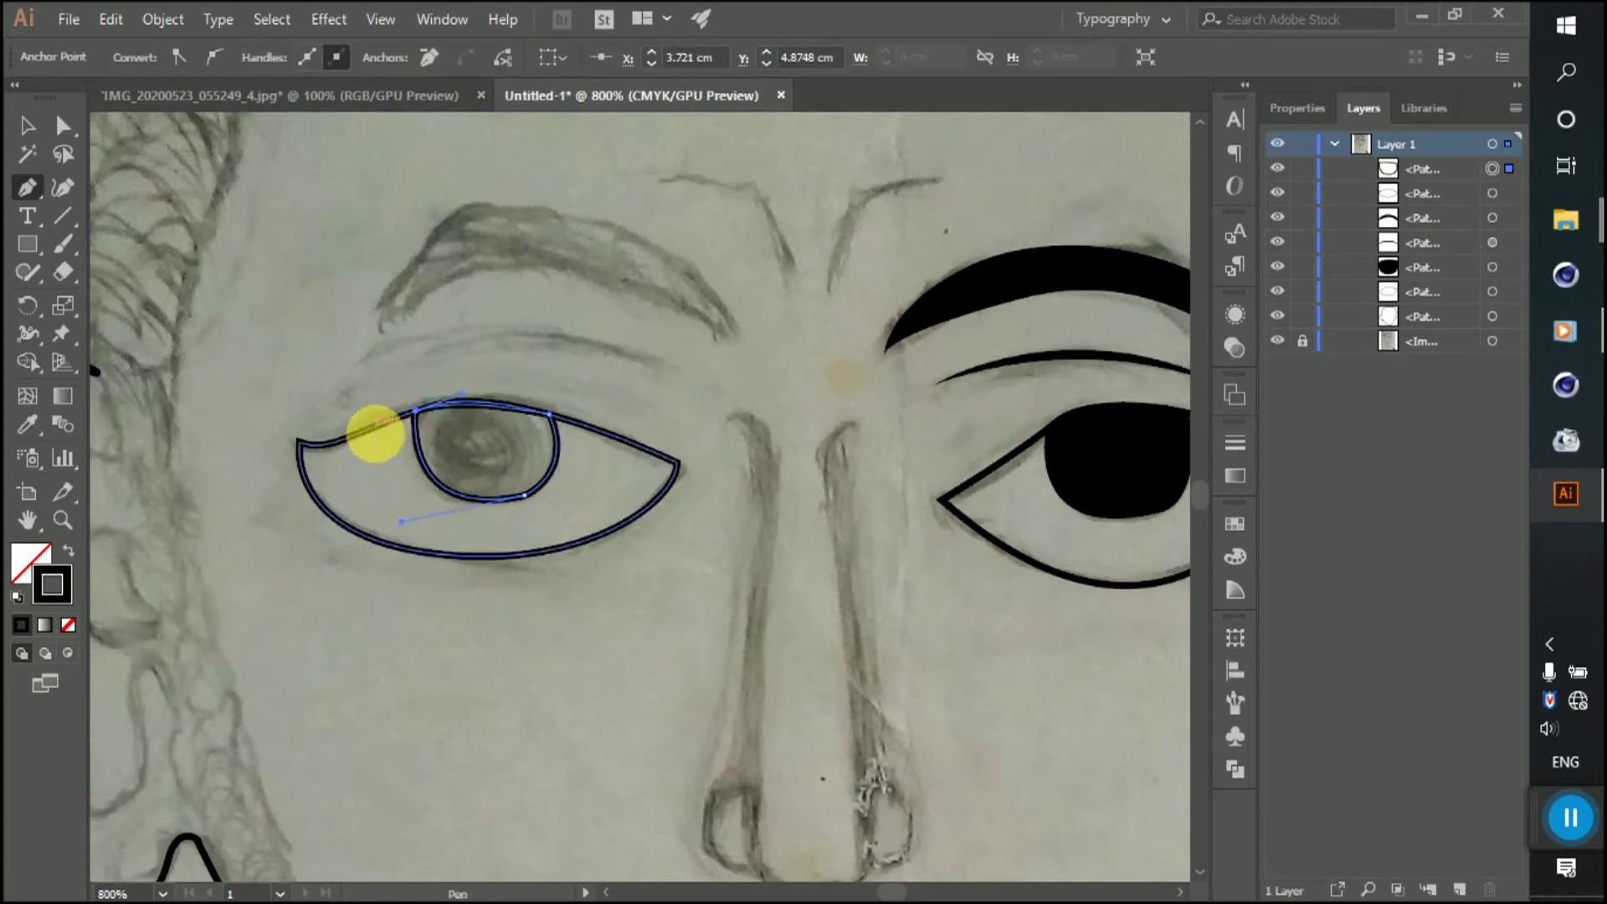
# Step: Make the left iris and the right eye's black iris unfilled black outlines
pyautogui.click(27, 126)
pyautogui.click(474, 470)
pyautogui.click(554, 457)
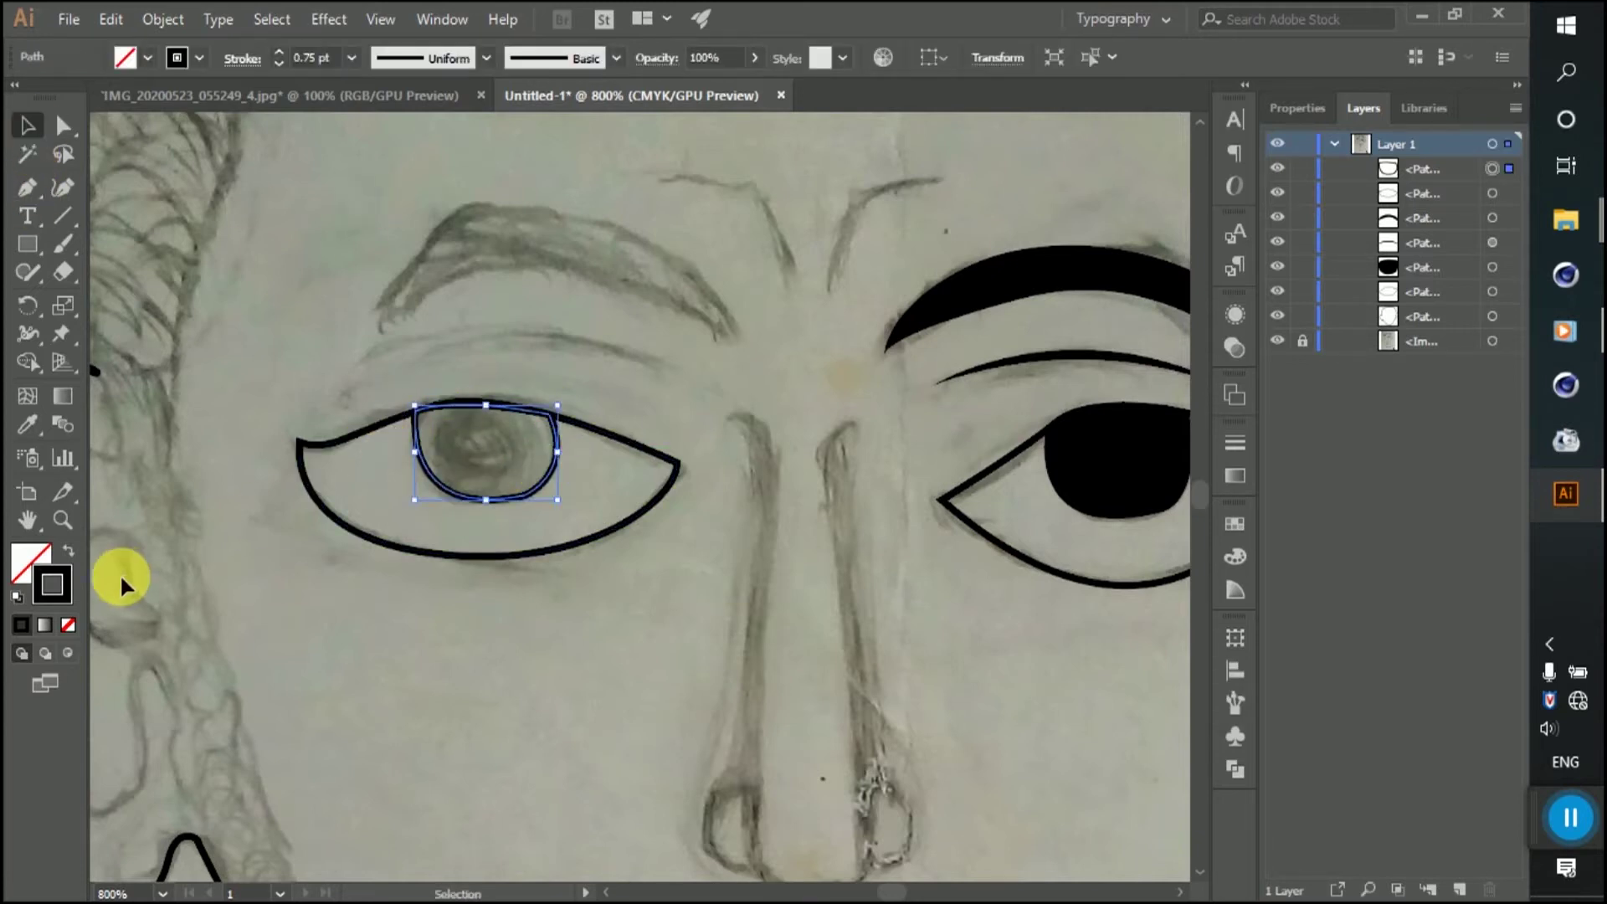
pyautogui.click(68, 551)
pyautogui.scroll(-2, 444, 658)
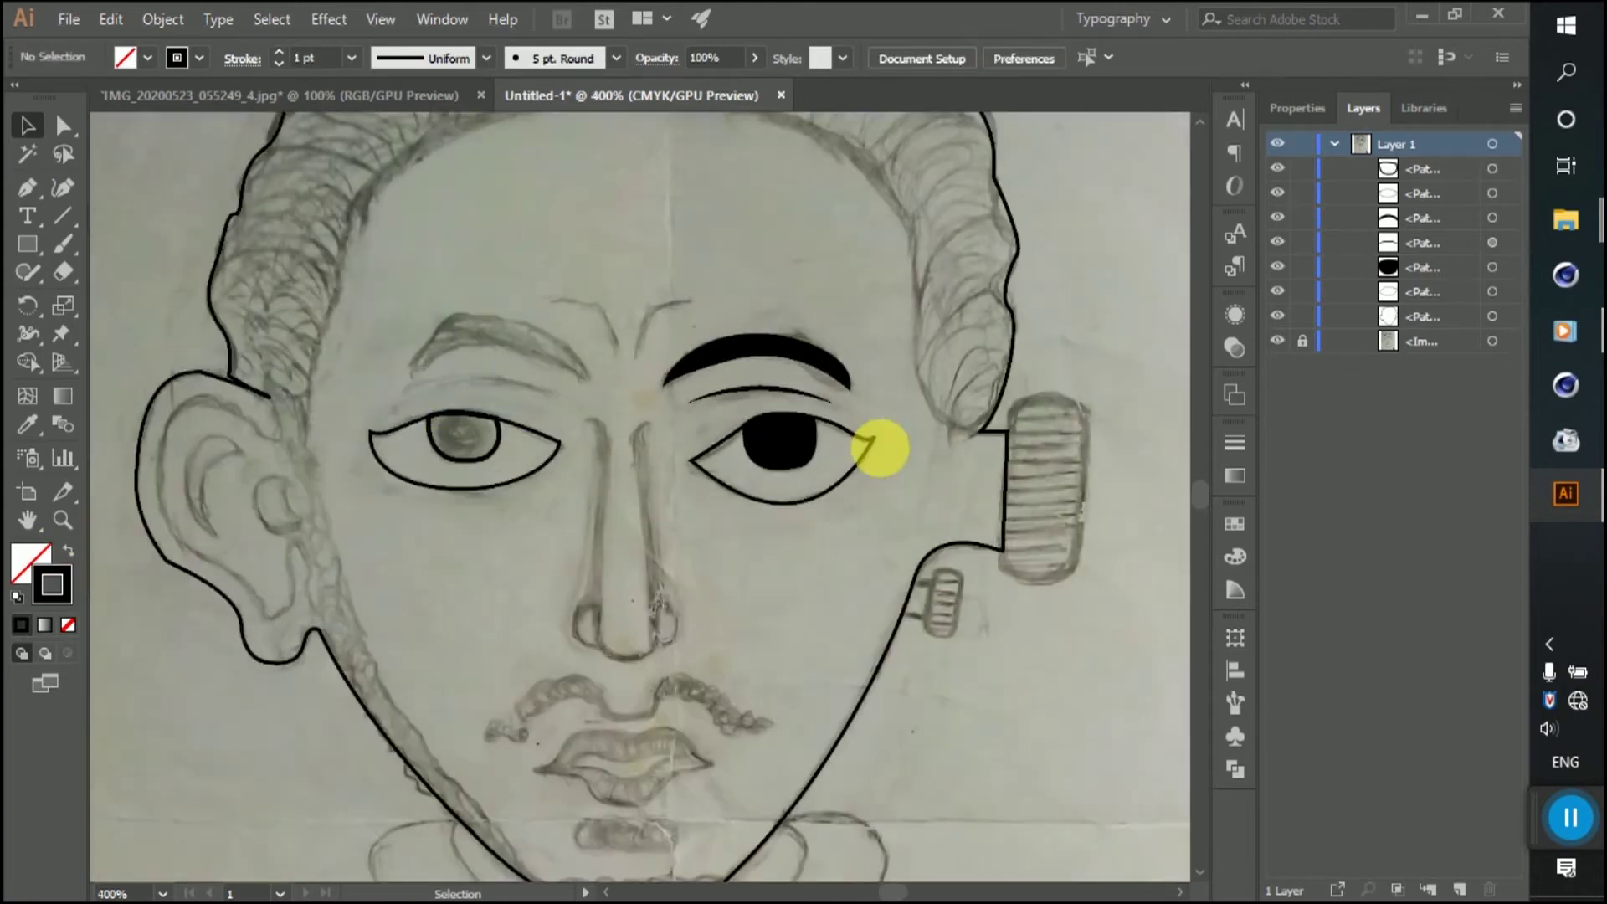
pyautogui.click(804, 452)
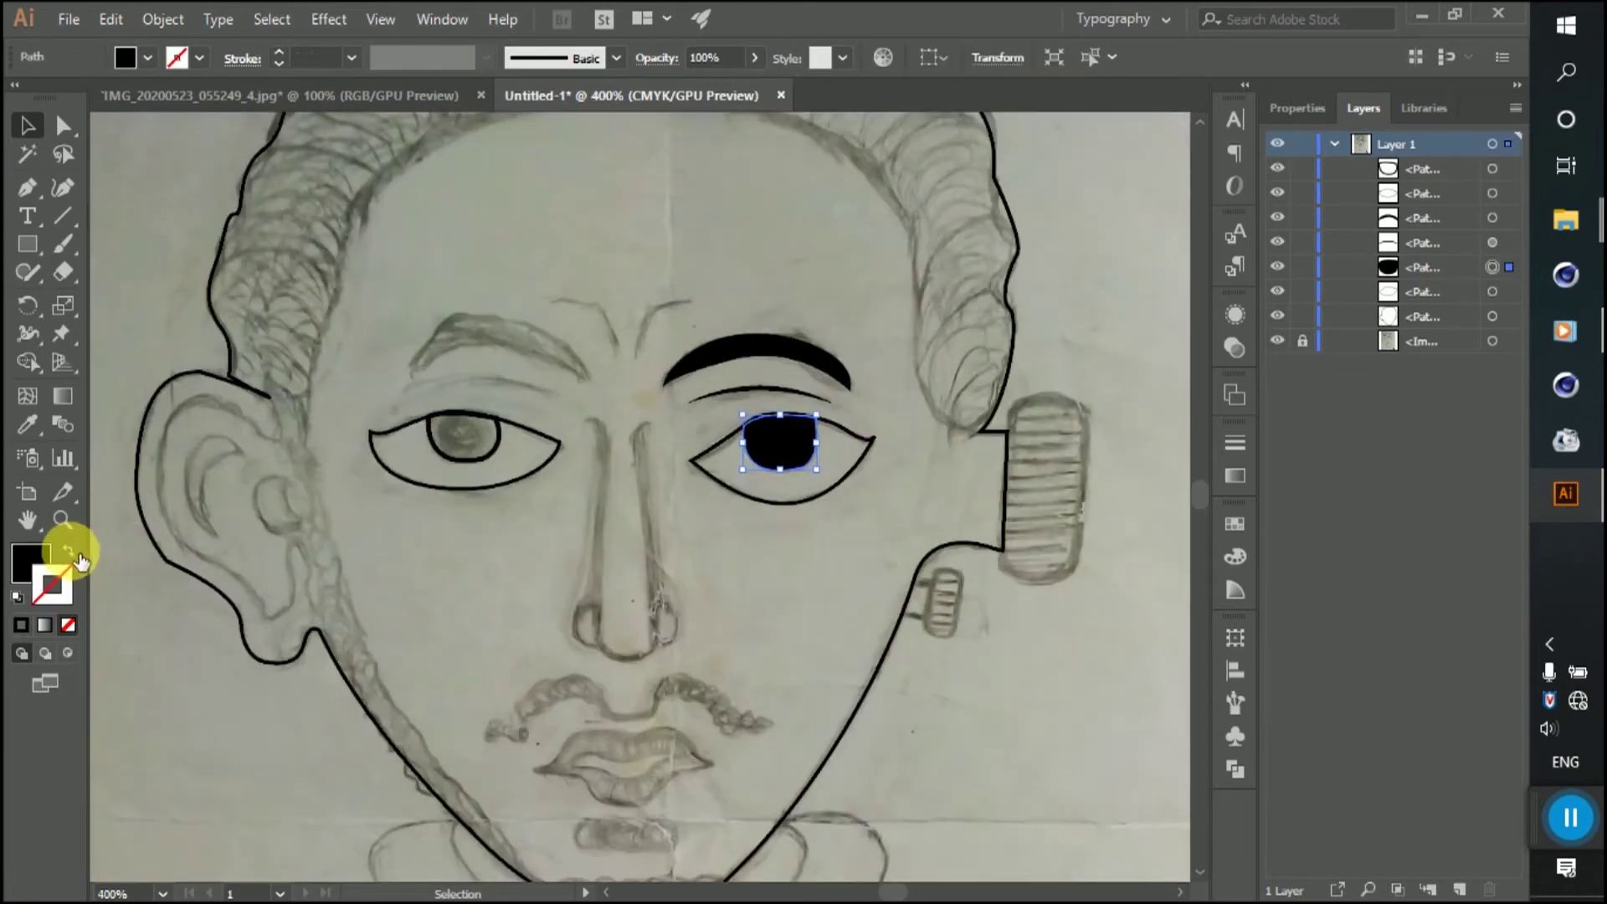
pyautogui.click(69, 551)
pyautogui.click(520, 259)
pyautogui.scroll(2, 445, 313)
pyautogui.press('p')
pyautogui.scroll(-2, 400, 361)
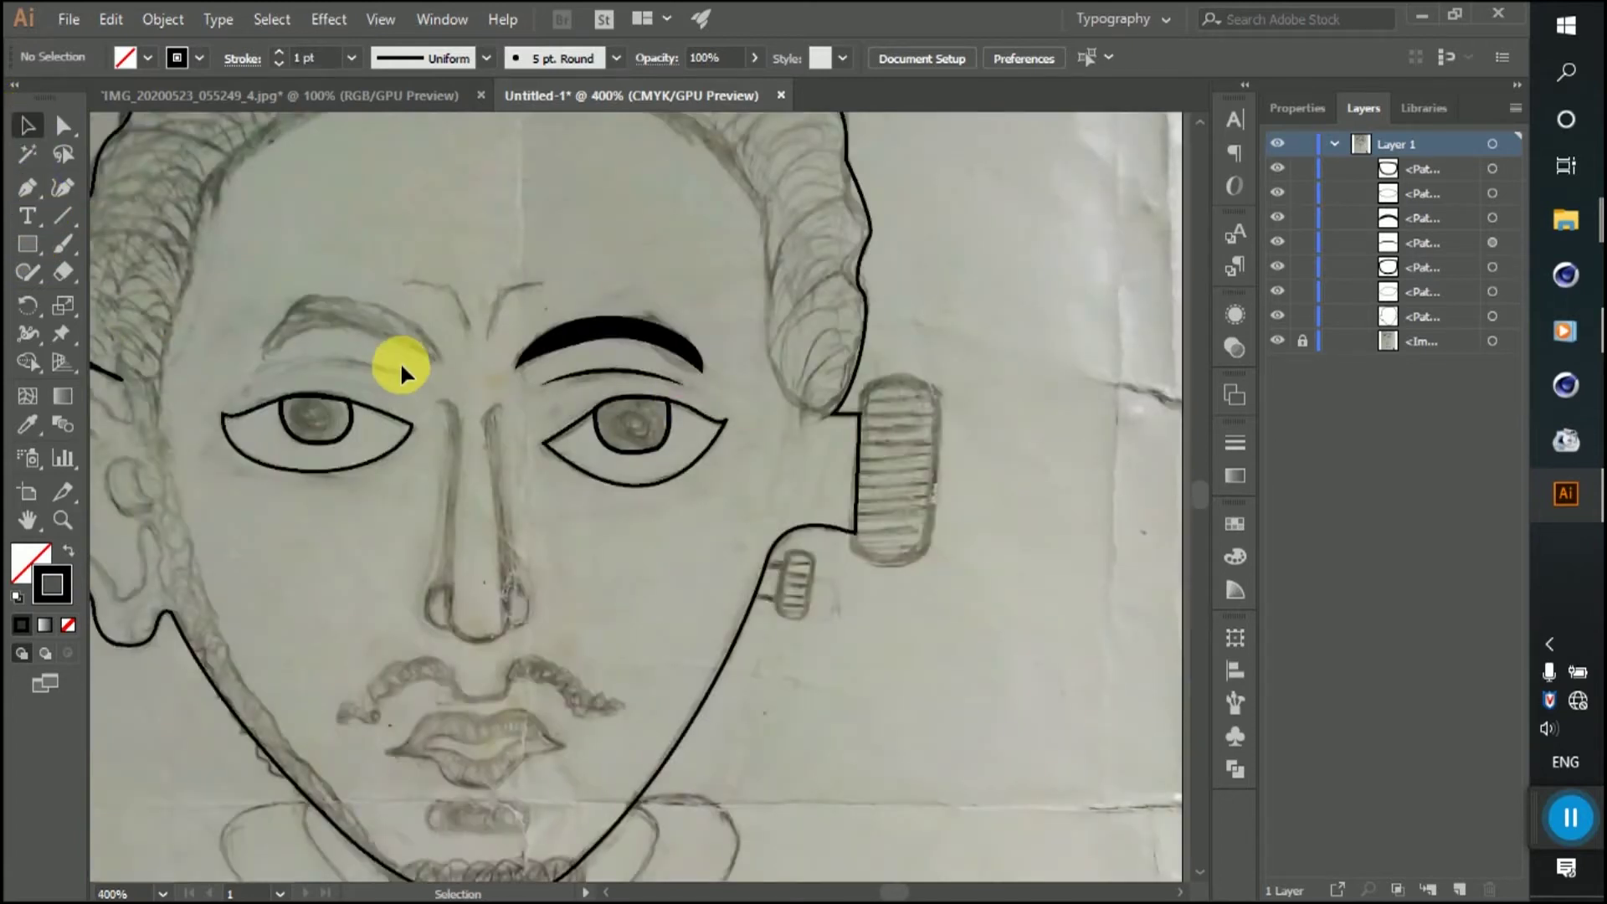
pyautogui.scroll(1, 764, 323)
# Step: Create a vertically reflected copy of the black eyebrow
pyautogui.click(689, 316)
pyautogui.rightClick(689, 316)
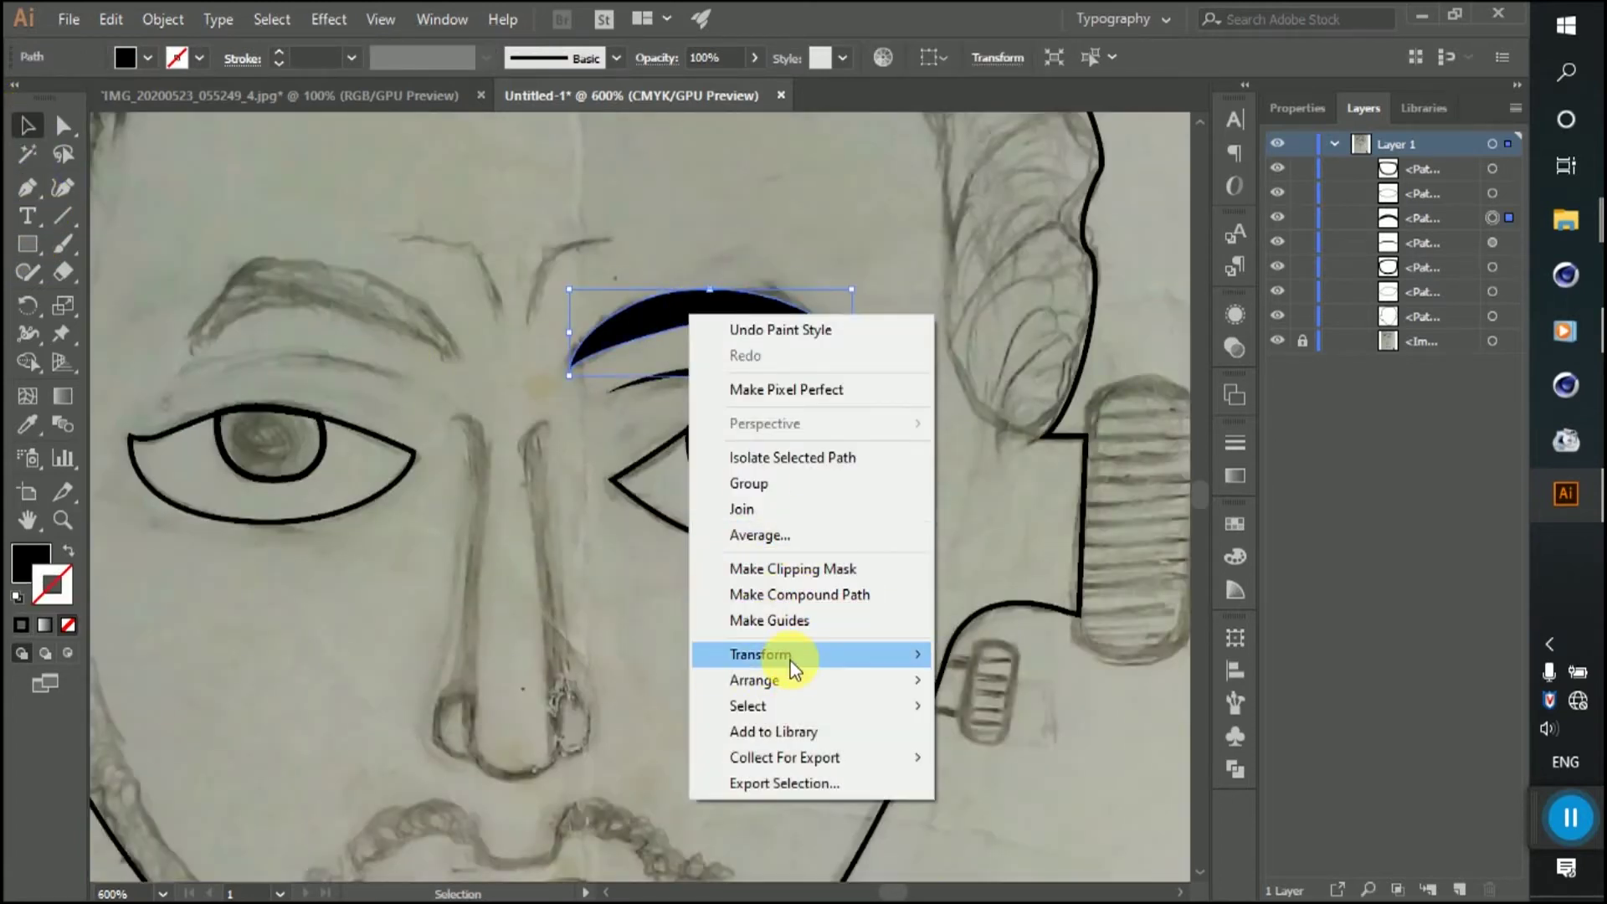
pyautogui.click(992, 740)
pyautogui.click(932, 669)
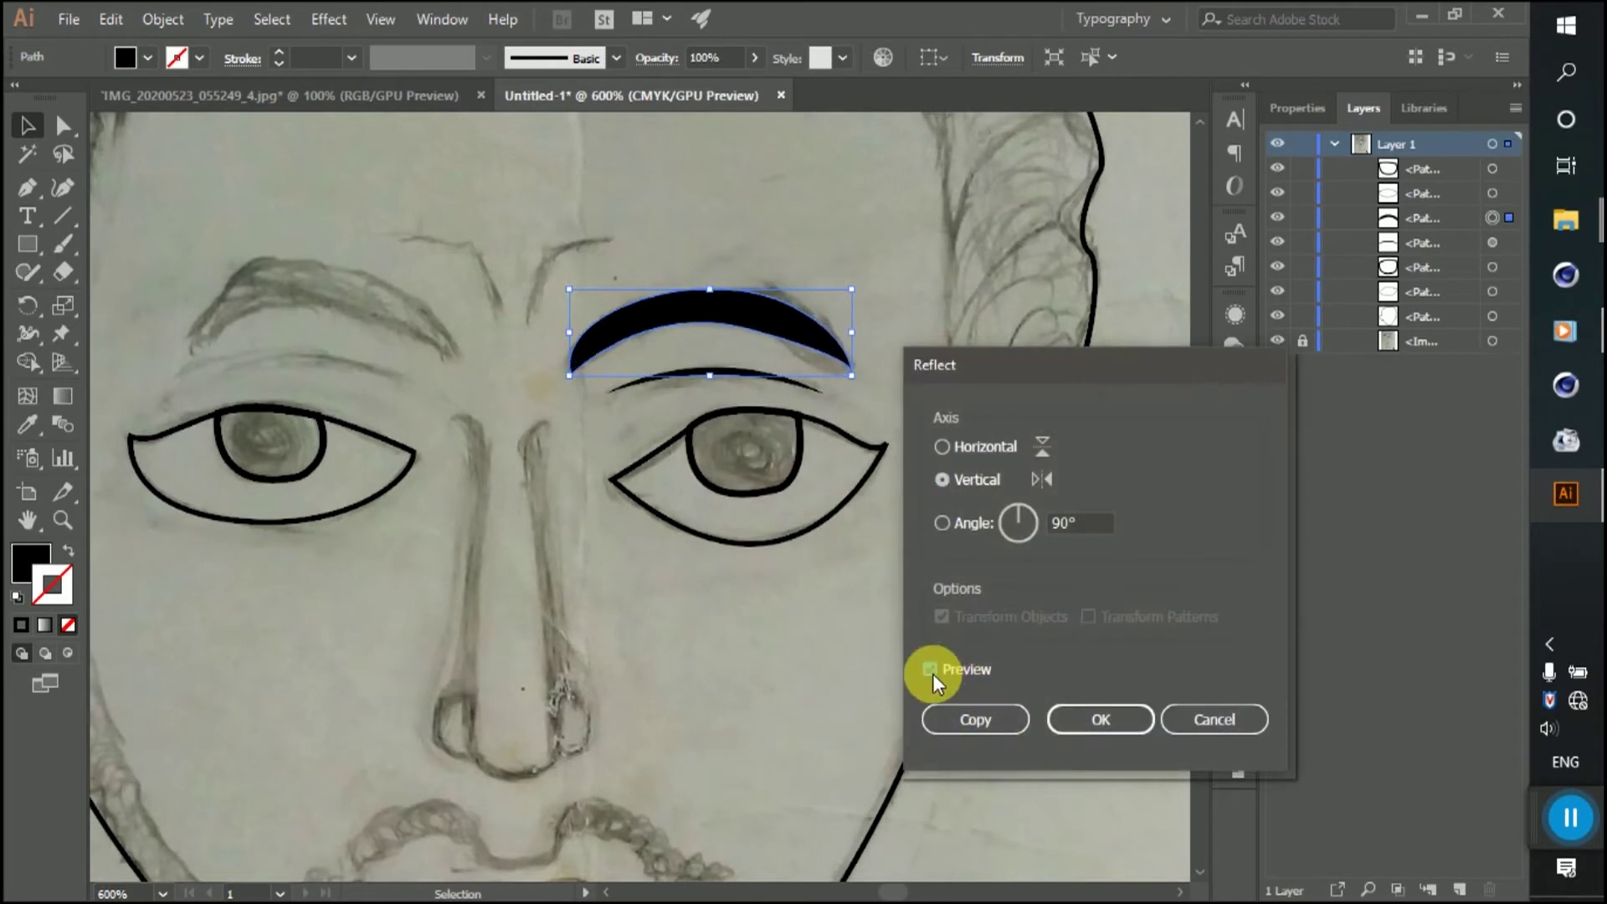
pyautogui.moveTo(1013, 355); pyautogui.dragTo(1005, 262)
pyautogui.click(987, 631)
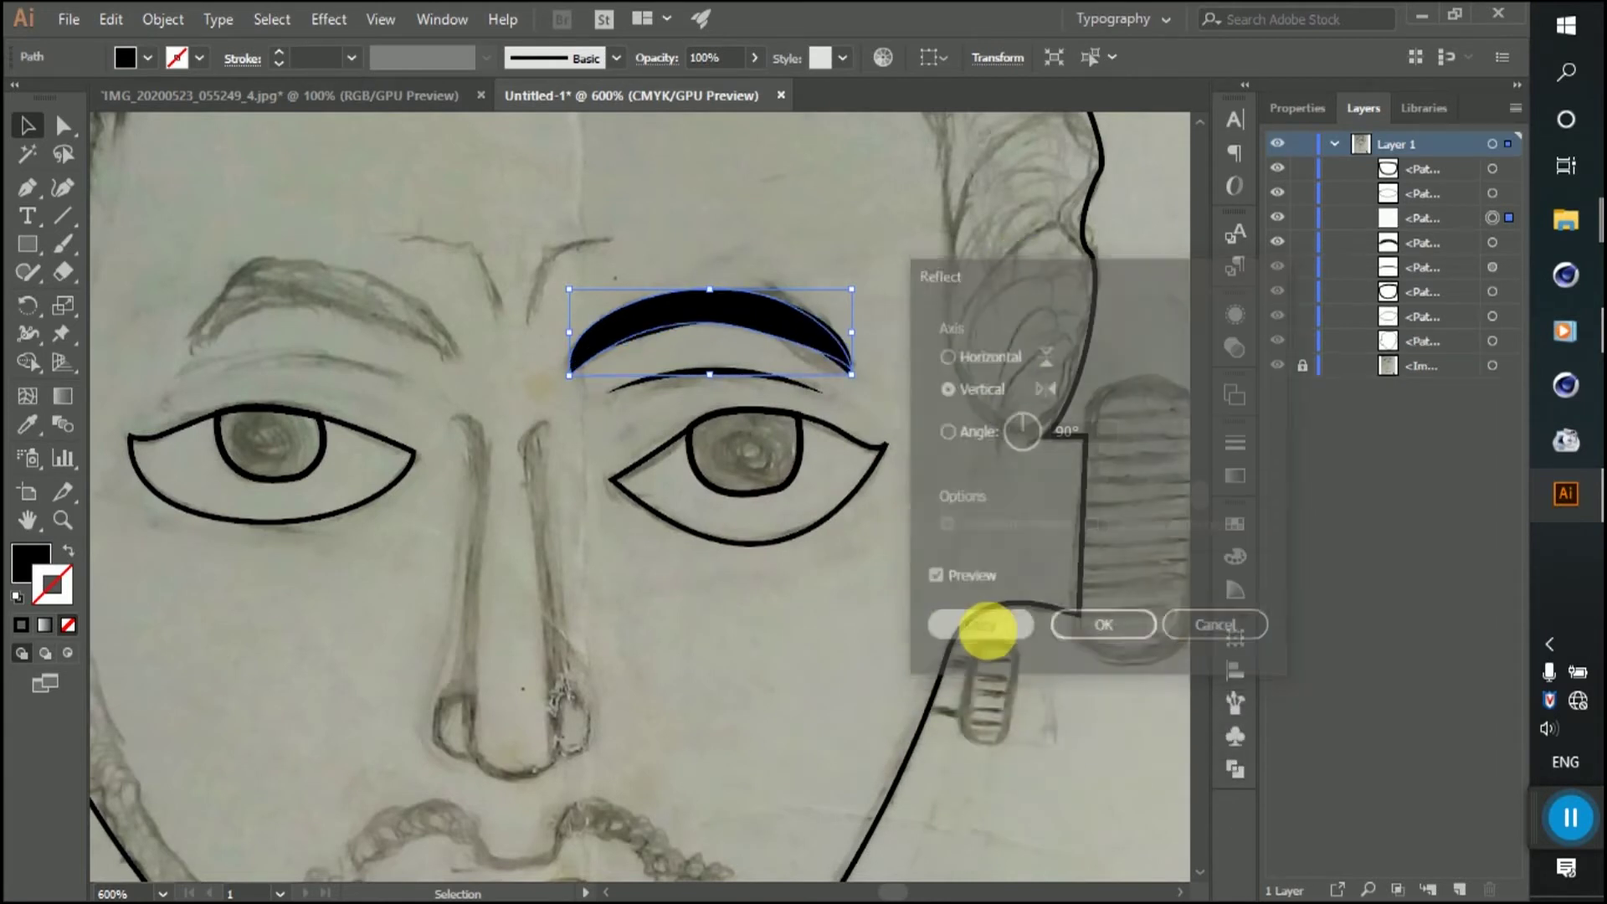
# Step: Move the mirrored eyebrow onto the left brow and start the crease curve beneath it
pyautogui.moveTo(779, 331); pyautogui.dragTo(383, 319)
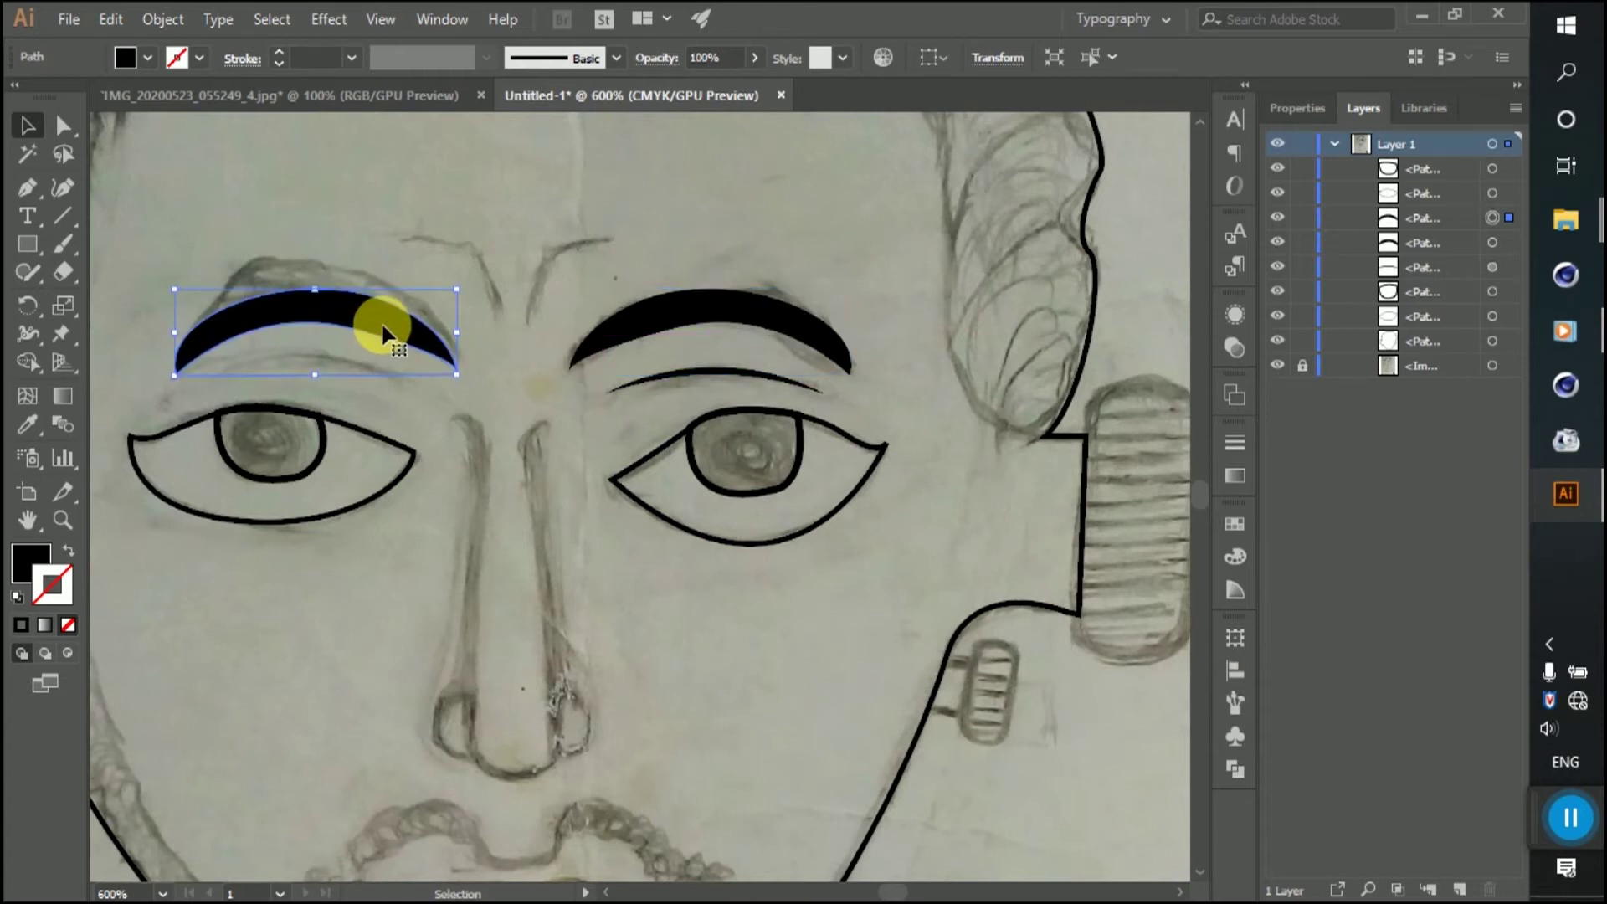
pyautogui.moveTo(382, 332); pyautogui.dragTo(380, 331)
pyautogui.click(345, 335)
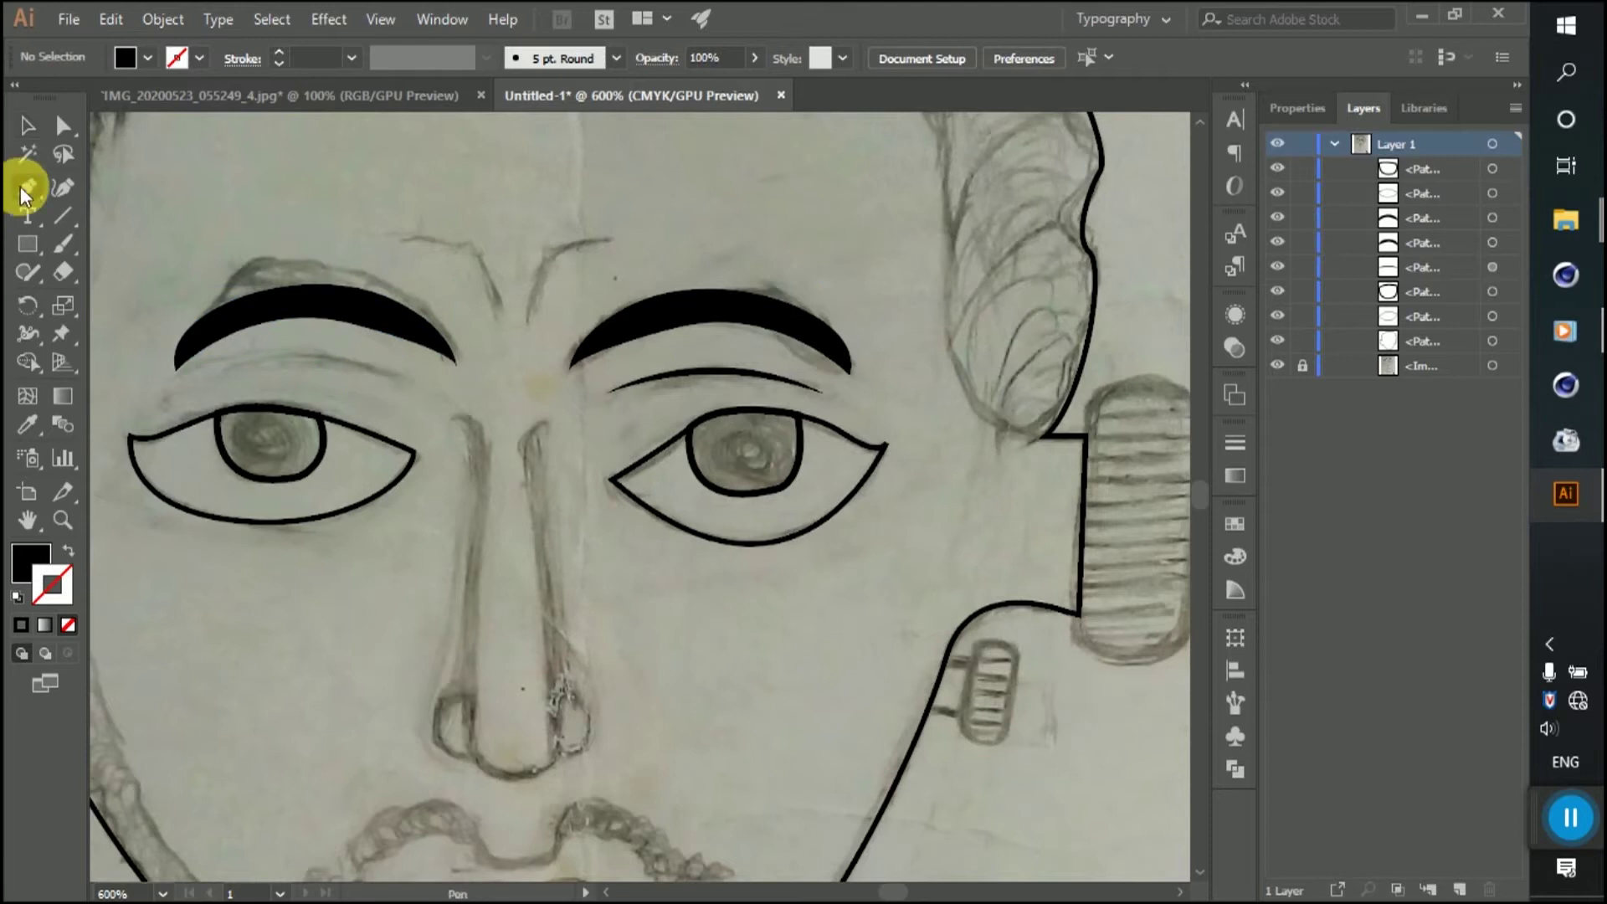
pyautogui.click(203, 370)
pyautogui.moveTo(414, 387)
pyautogui.mouseDown()
pyautogui.moveTo(482, 424)
pyautogui.moveTo(80, 159)
pyautogui.mouseUp()
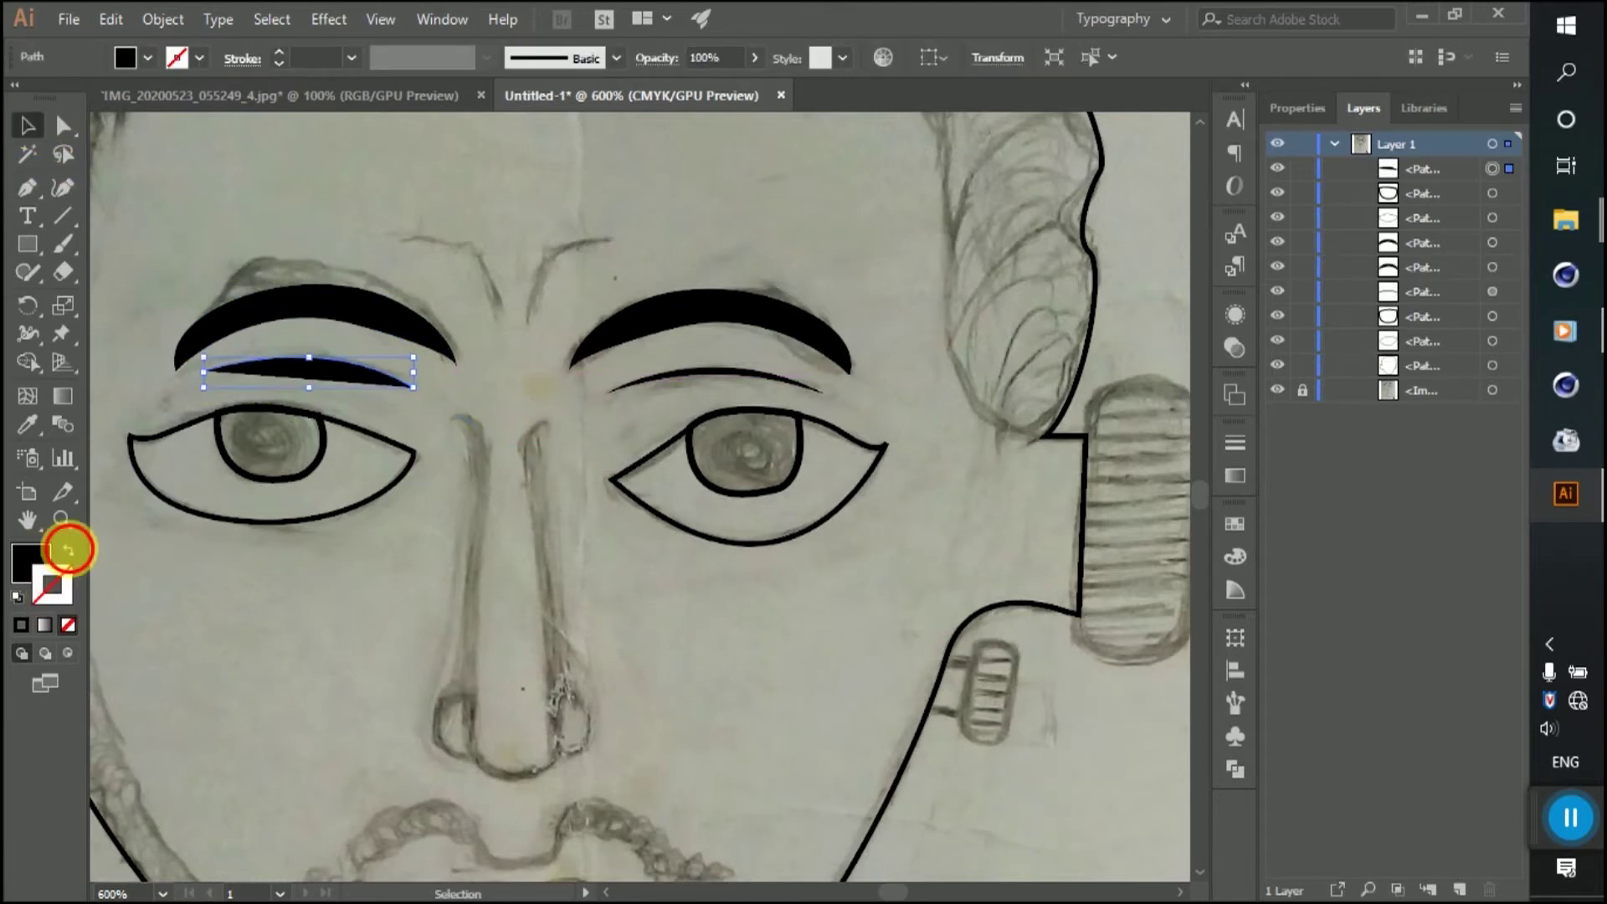
# Step: Turn the left brow crease into a black stroke with a tapered width profile
pyautogui.click(69, 551)
pyautogui.click(399, 57)
pyautogui.click(409, 132)
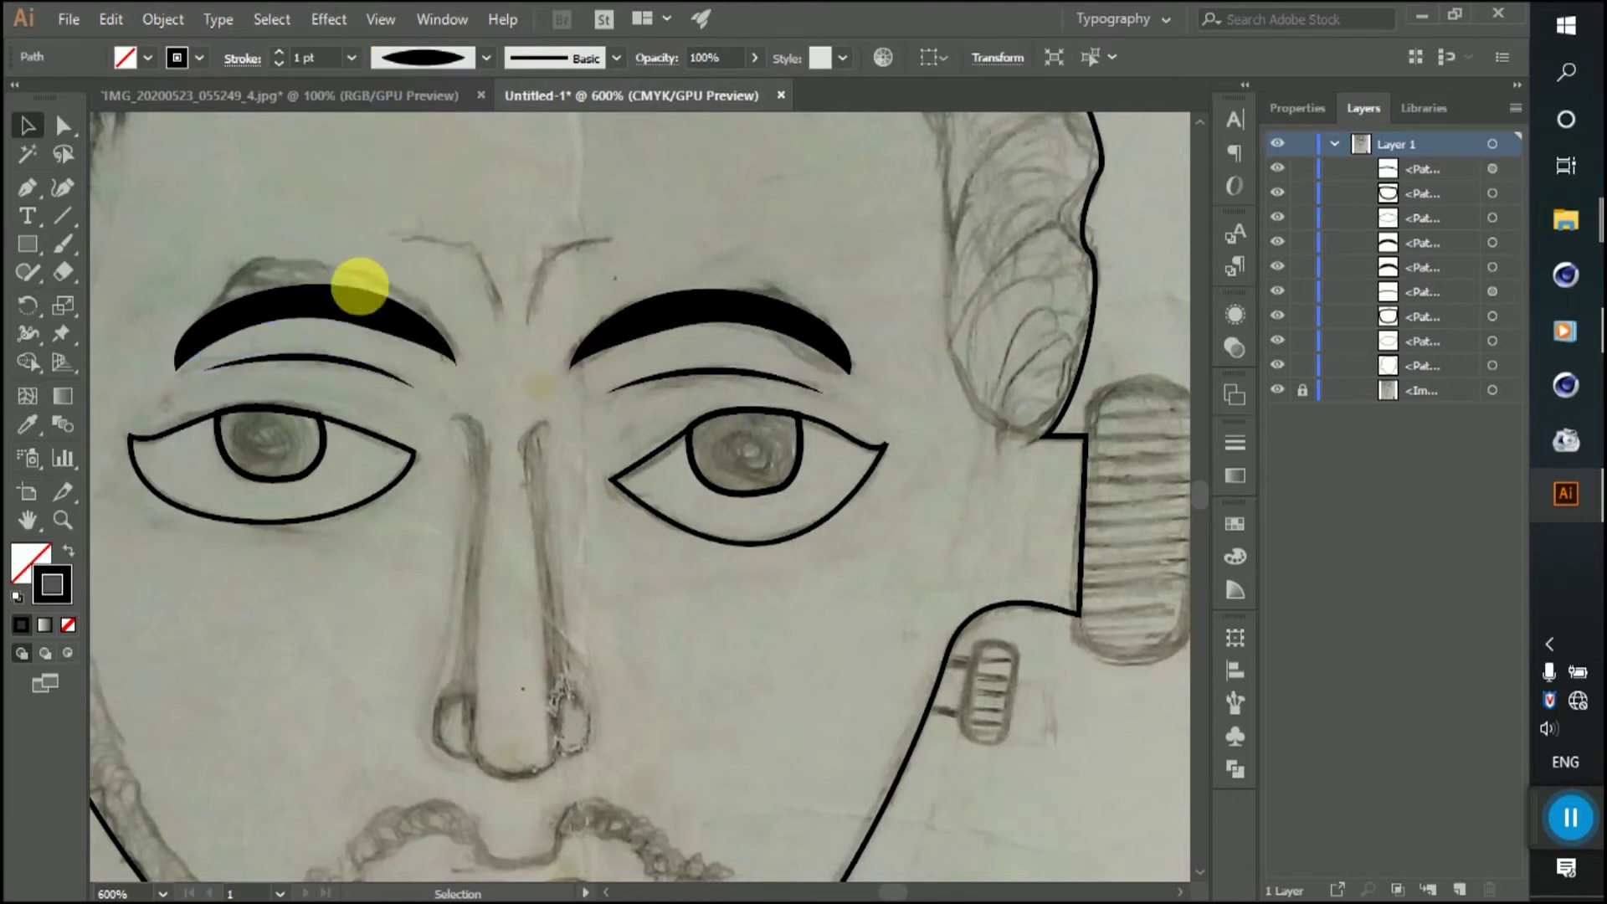
pyautogui.click(347, 285)
pyautogui.click(606, 243)
# Step: Draw a curved frown line between the eyebrows as a tapered black stroke
pyautogui.scroll(1, 549, 315)
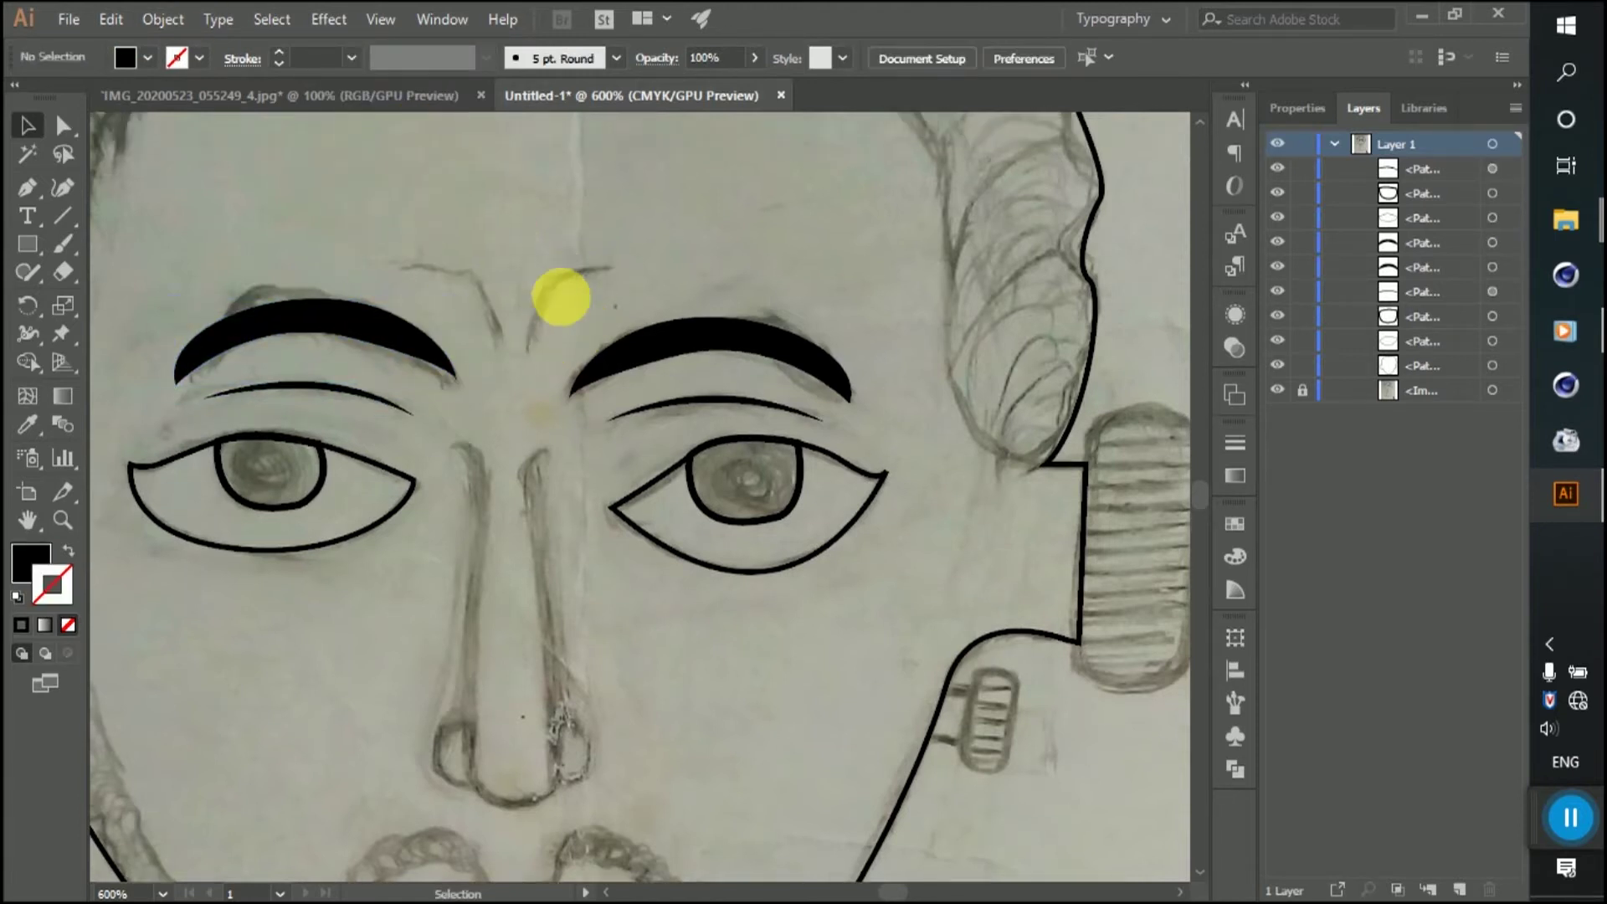
pyautogui.scroll(1, 549, 315)
pyautogui.click(632, 261)
pyautogui.moveTo(522, 374); pyautogui.dragTo(509, 420)
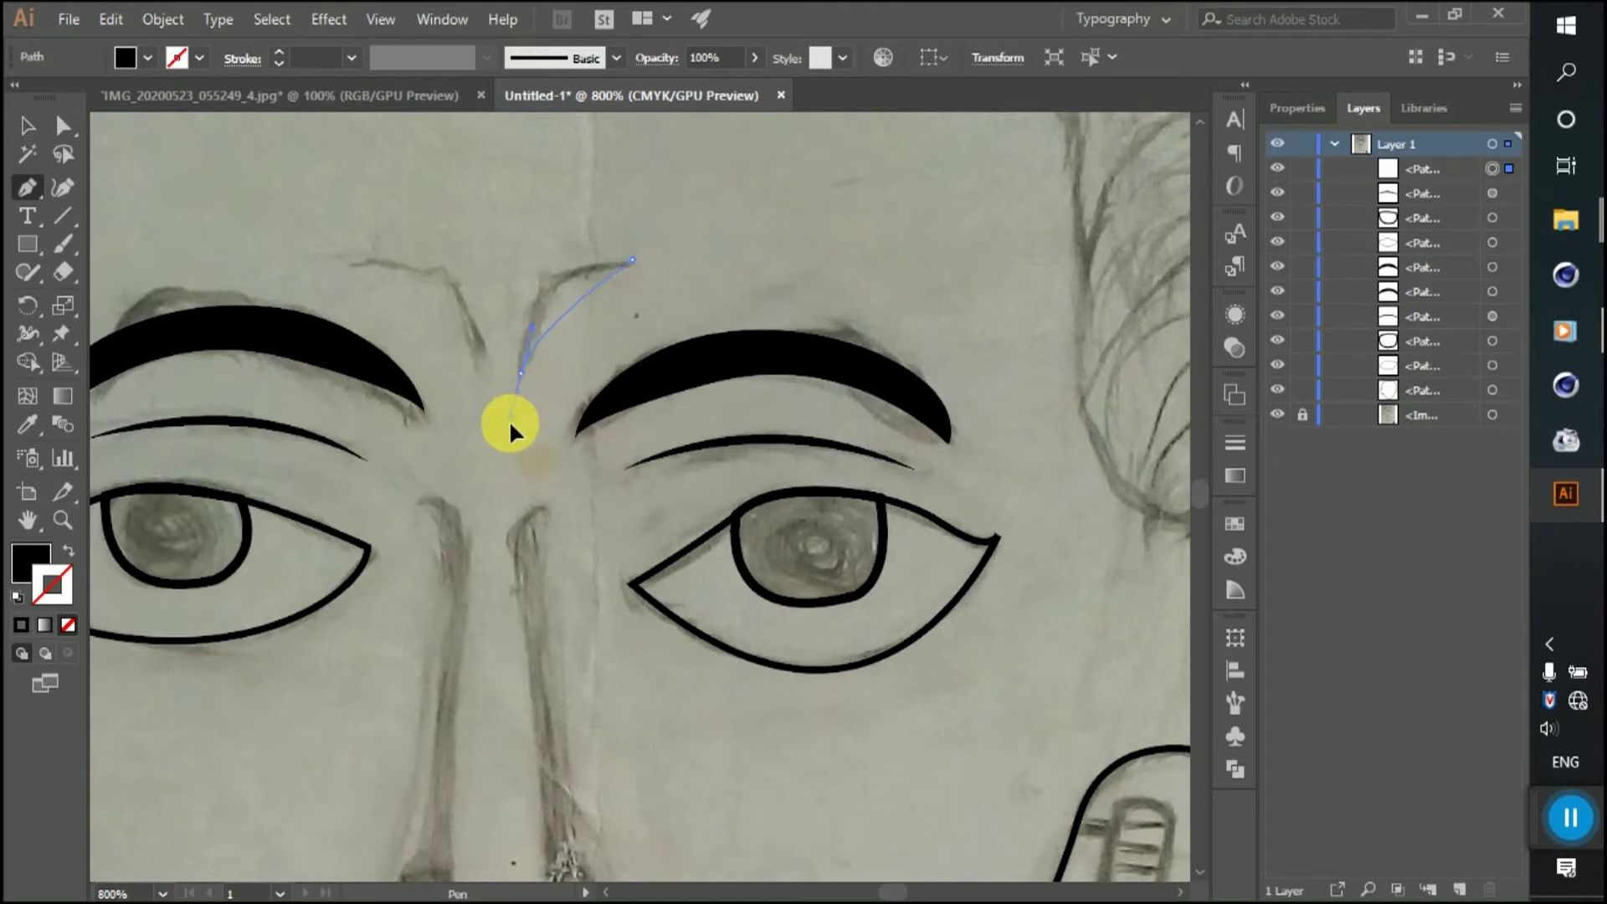
pyautogui.moveTo(513, 497); pyautogui.dragTo(513, 497)
pyautogui.click(28, 125)
pyautogui.click(69, 551)
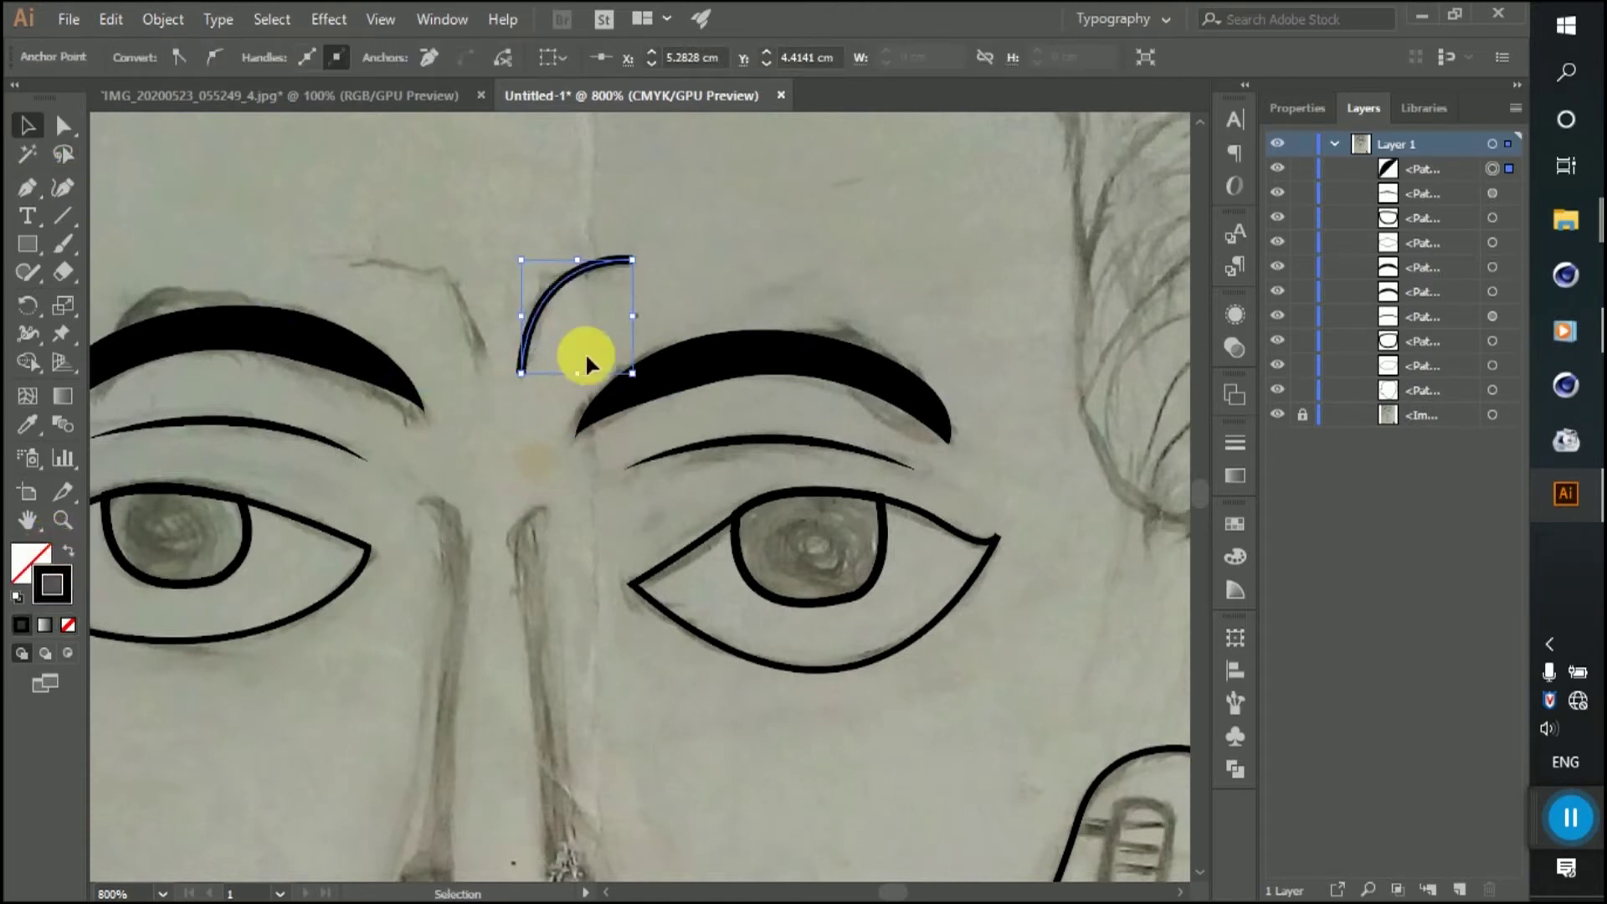
pyautogui.click(581, 351)
pyautogui.click(422, 58)
pyautogui.click(406, 131)
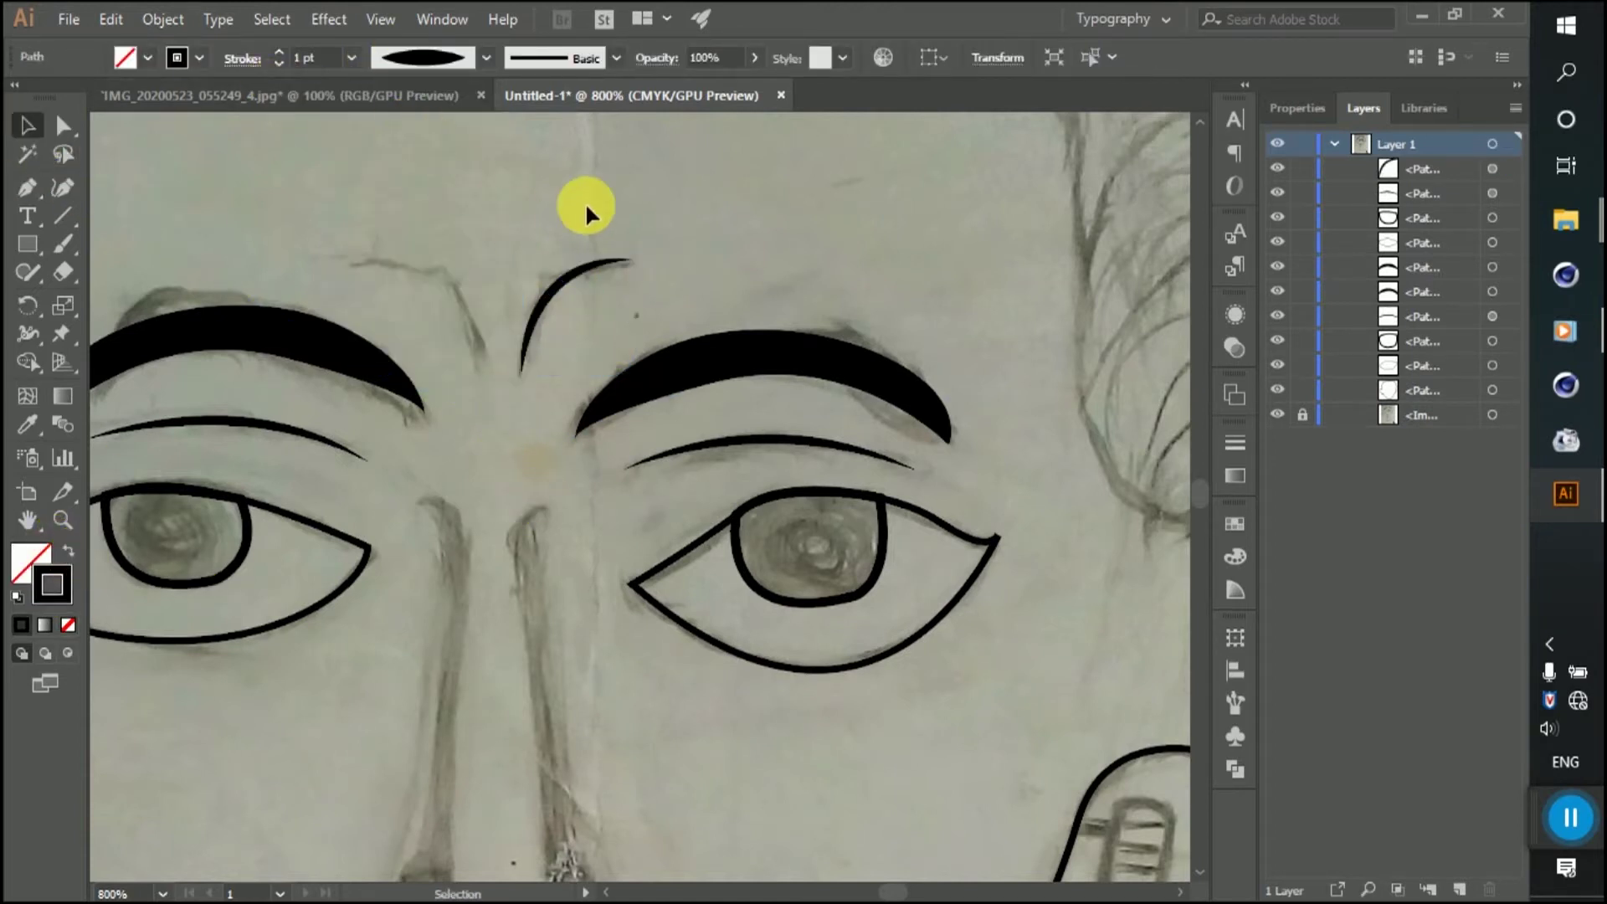
pyautogui.click(585, 205)
# Step: Add a second tapered frown line left of centre, curving toward the nose
pyautogui.click(371, 260)
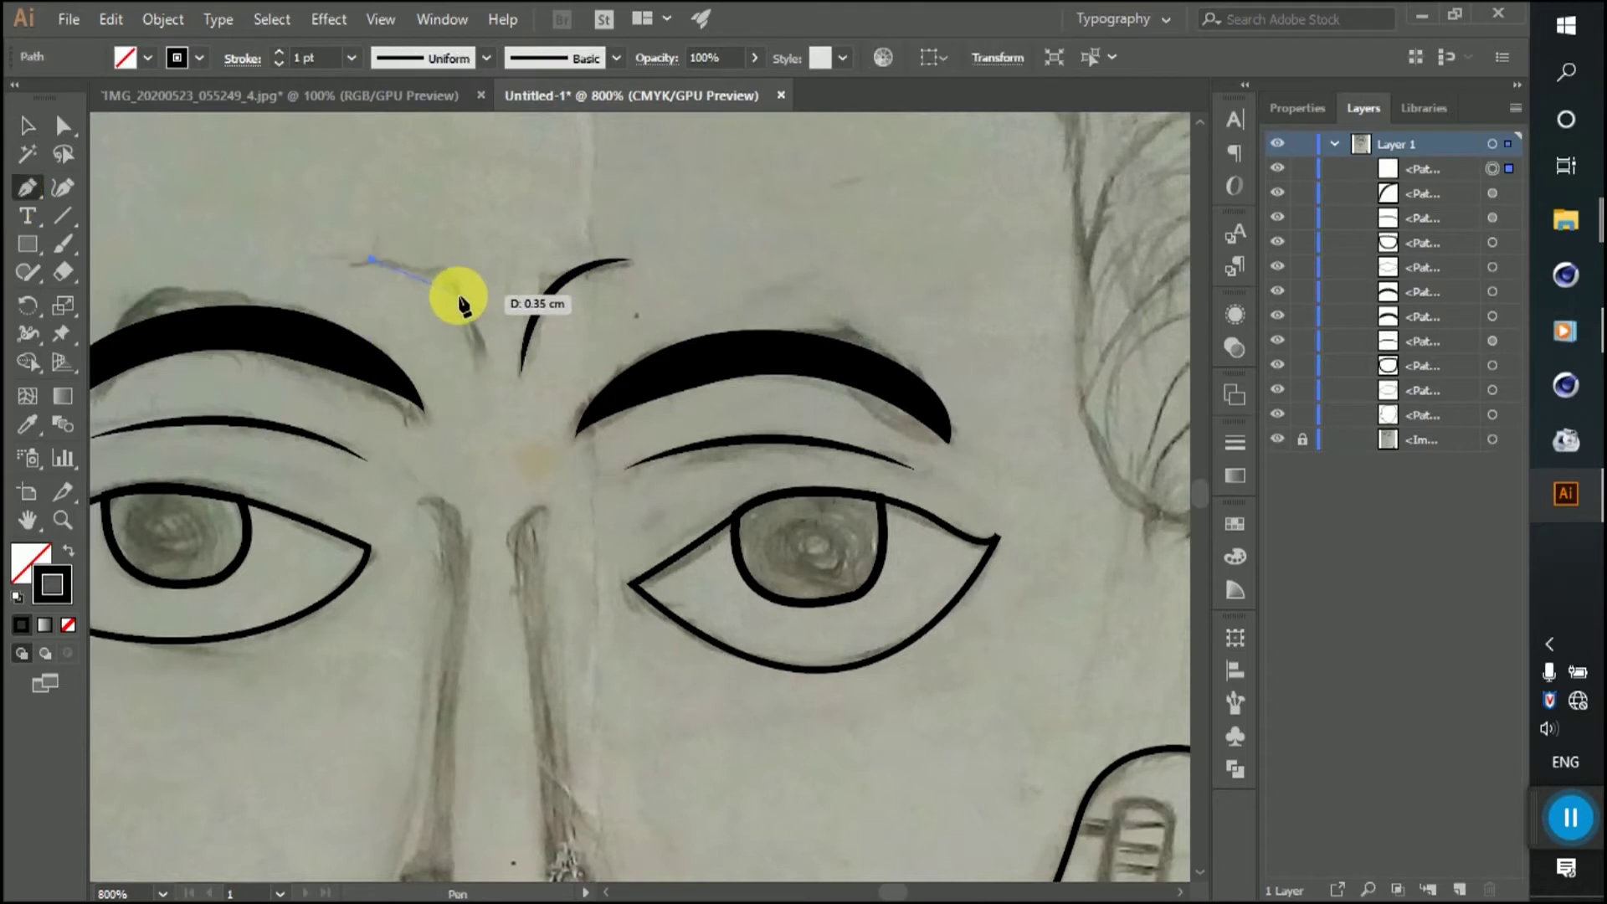
pyautogui.moveTo(484, 374); pyautogui.dragTo(473, 336)
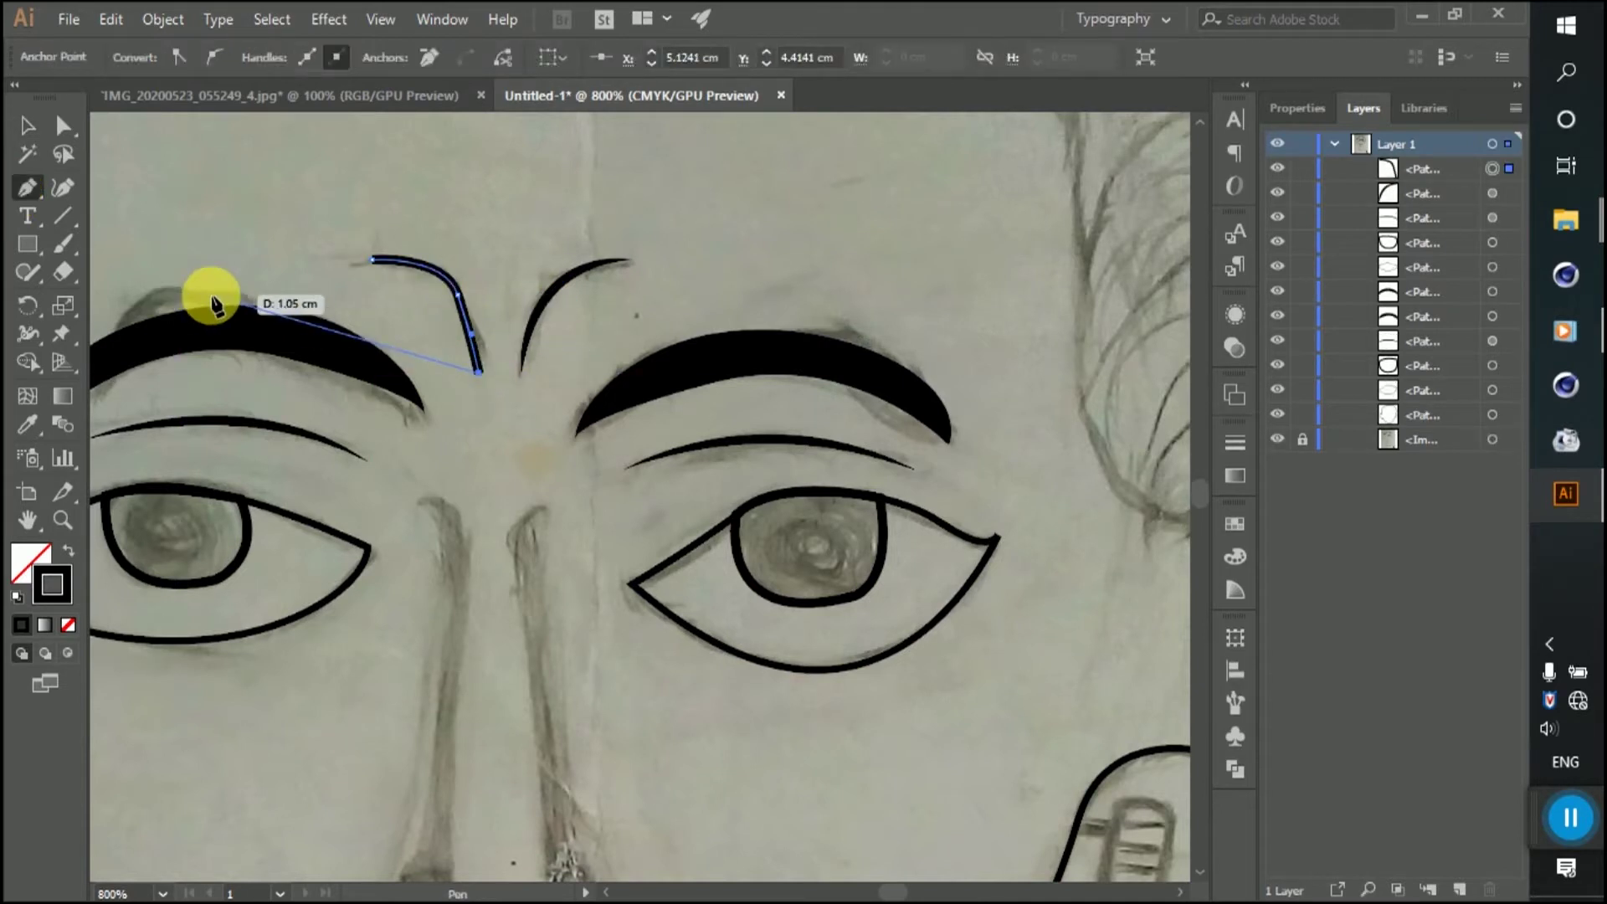
pyautogui.click(474, 410)
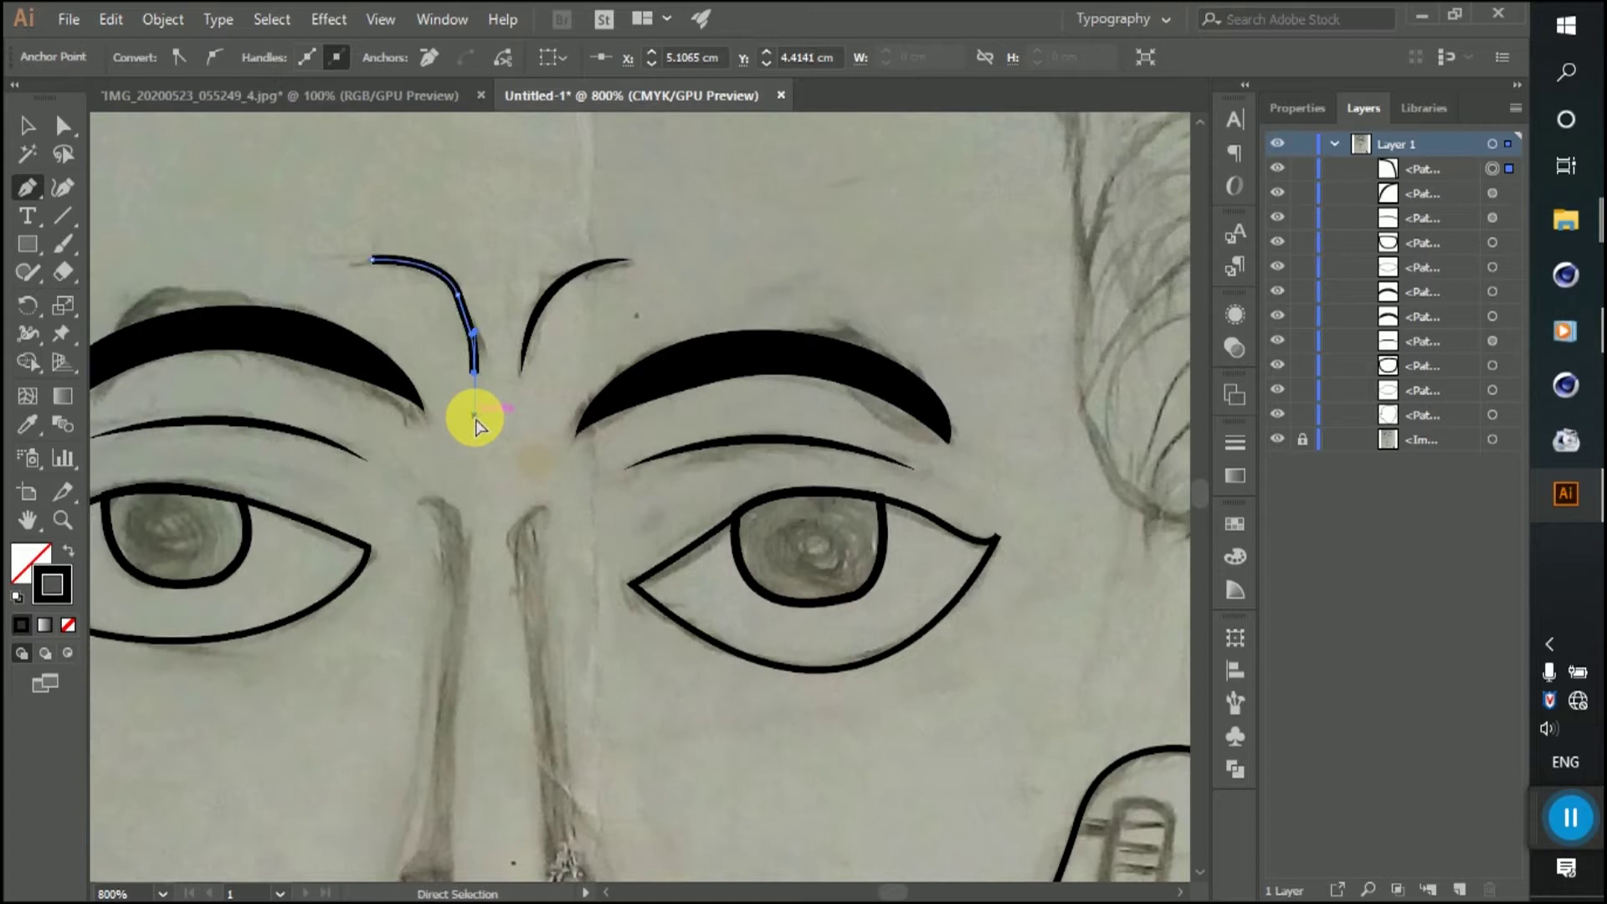
pyautogui.click(26, 126)
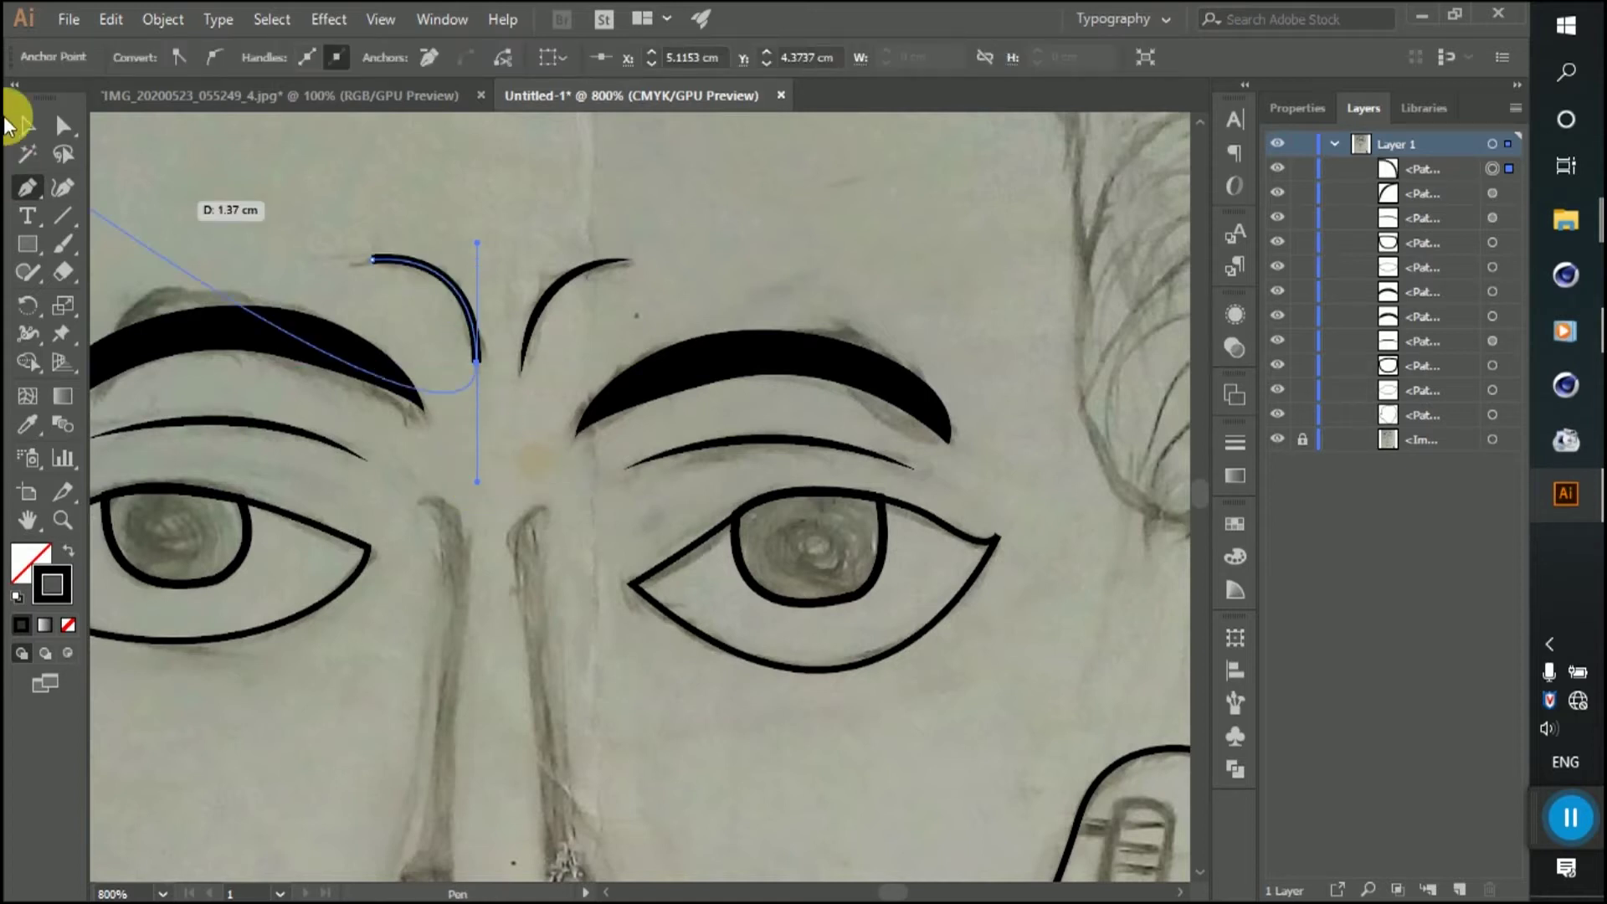
pyautogui.click(309, 193)
pyautogui.click(424, 266)
pyautogui.click(402, 57)
pyautogui.click(410, 132)
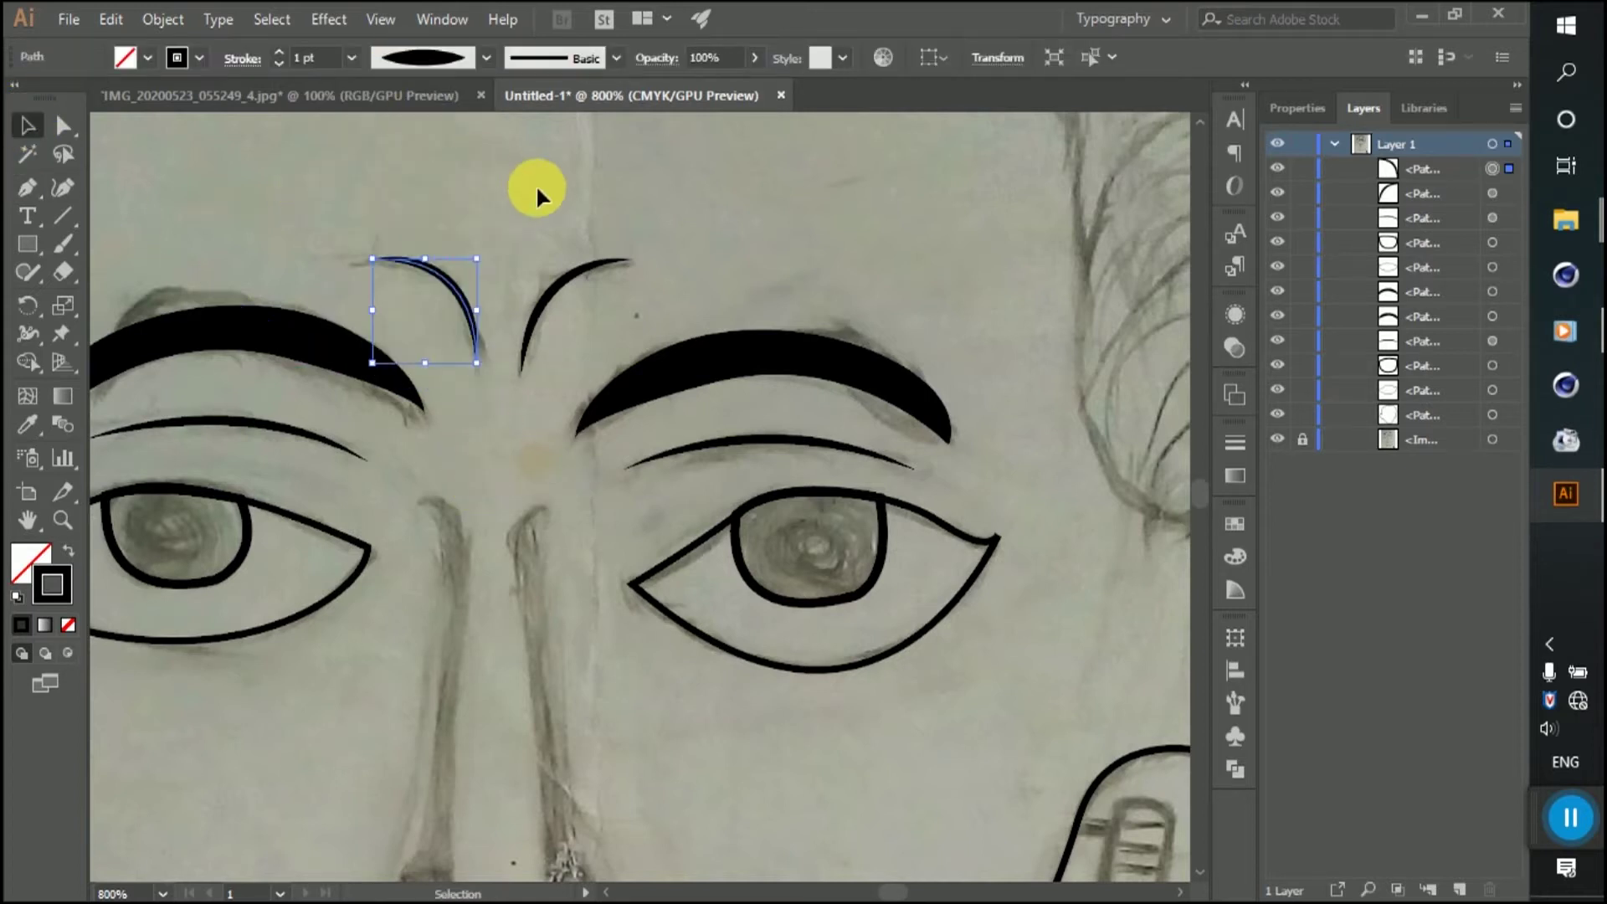
pyautogui.click(709, 321)
pyautogui.scroll(-3, 650, 407)
pyautogui.scroll(3, 649, 407)
# Step: Pen-trace a U-shaped nose outline from between the eyes around the rounded tip
pyautogui.scroll(-3, 639, 401)
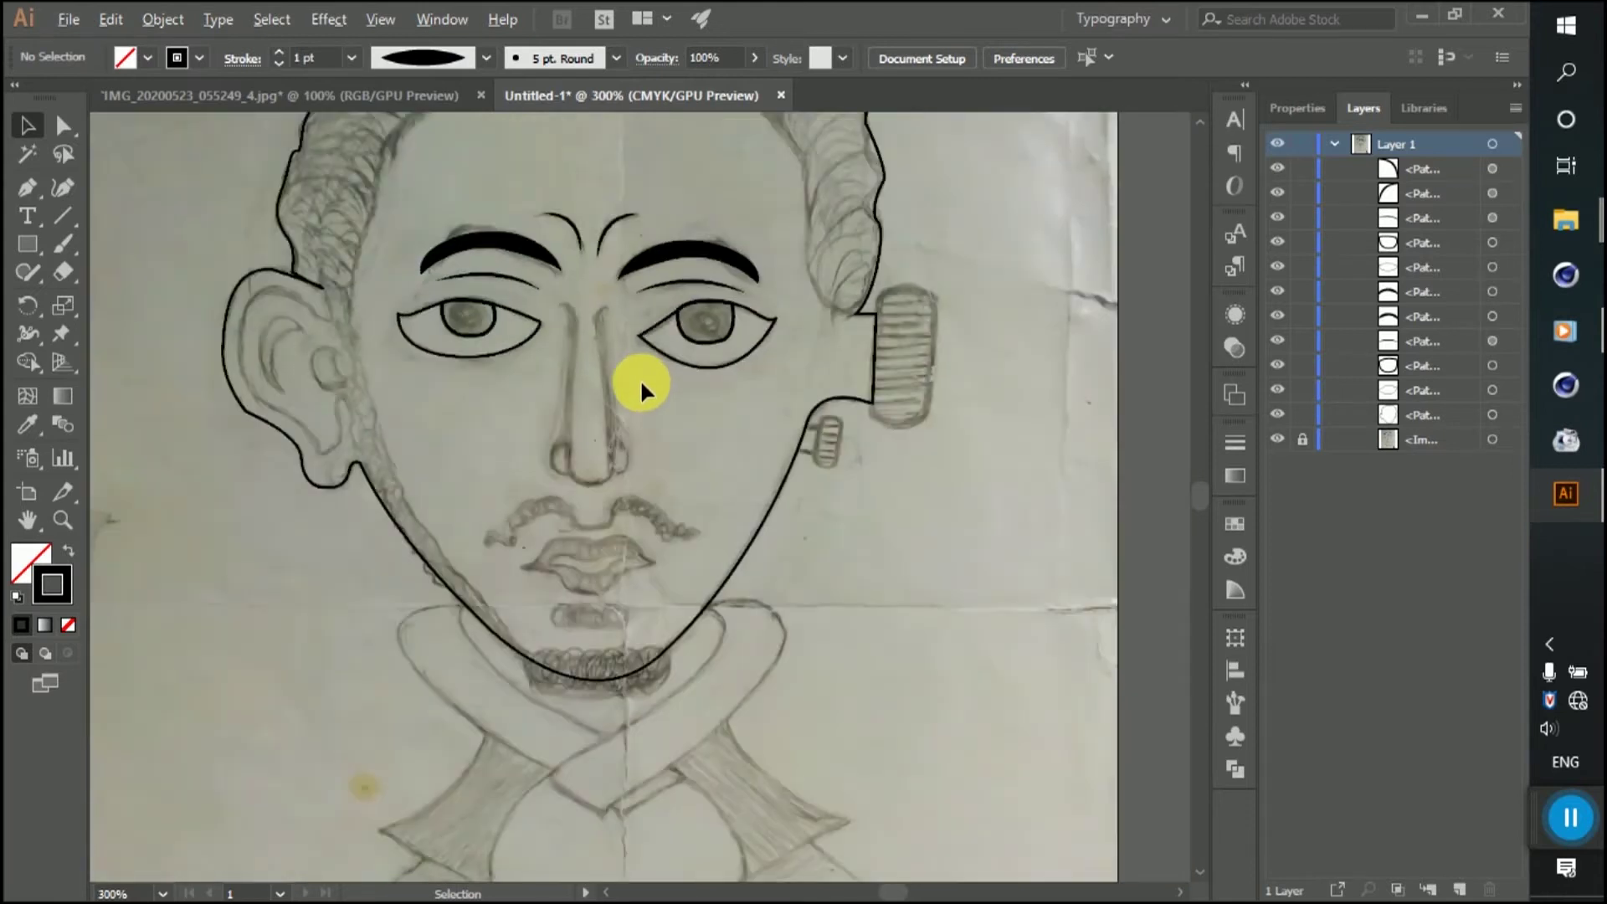
pyautogui.scroll(-1, 641, 376)
pyautogui.scroll(1, 645, 370)
pyautogui.scroll(2, 574, 334)
pyautogui.scroll(1, 729, 373)
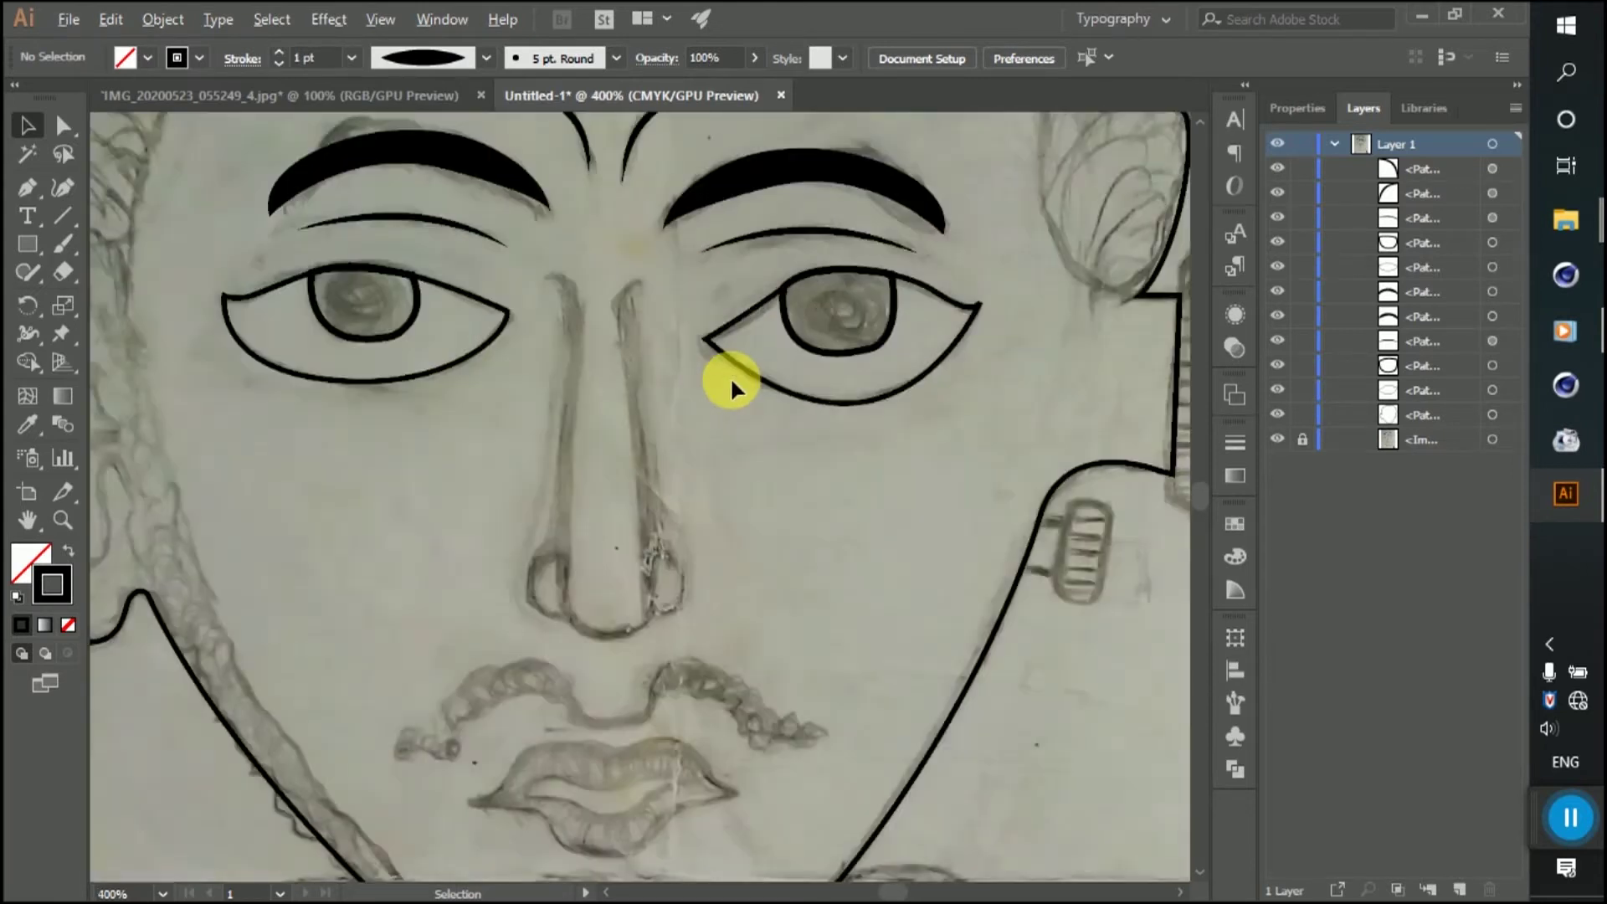
pyautogui.click(638, 226)
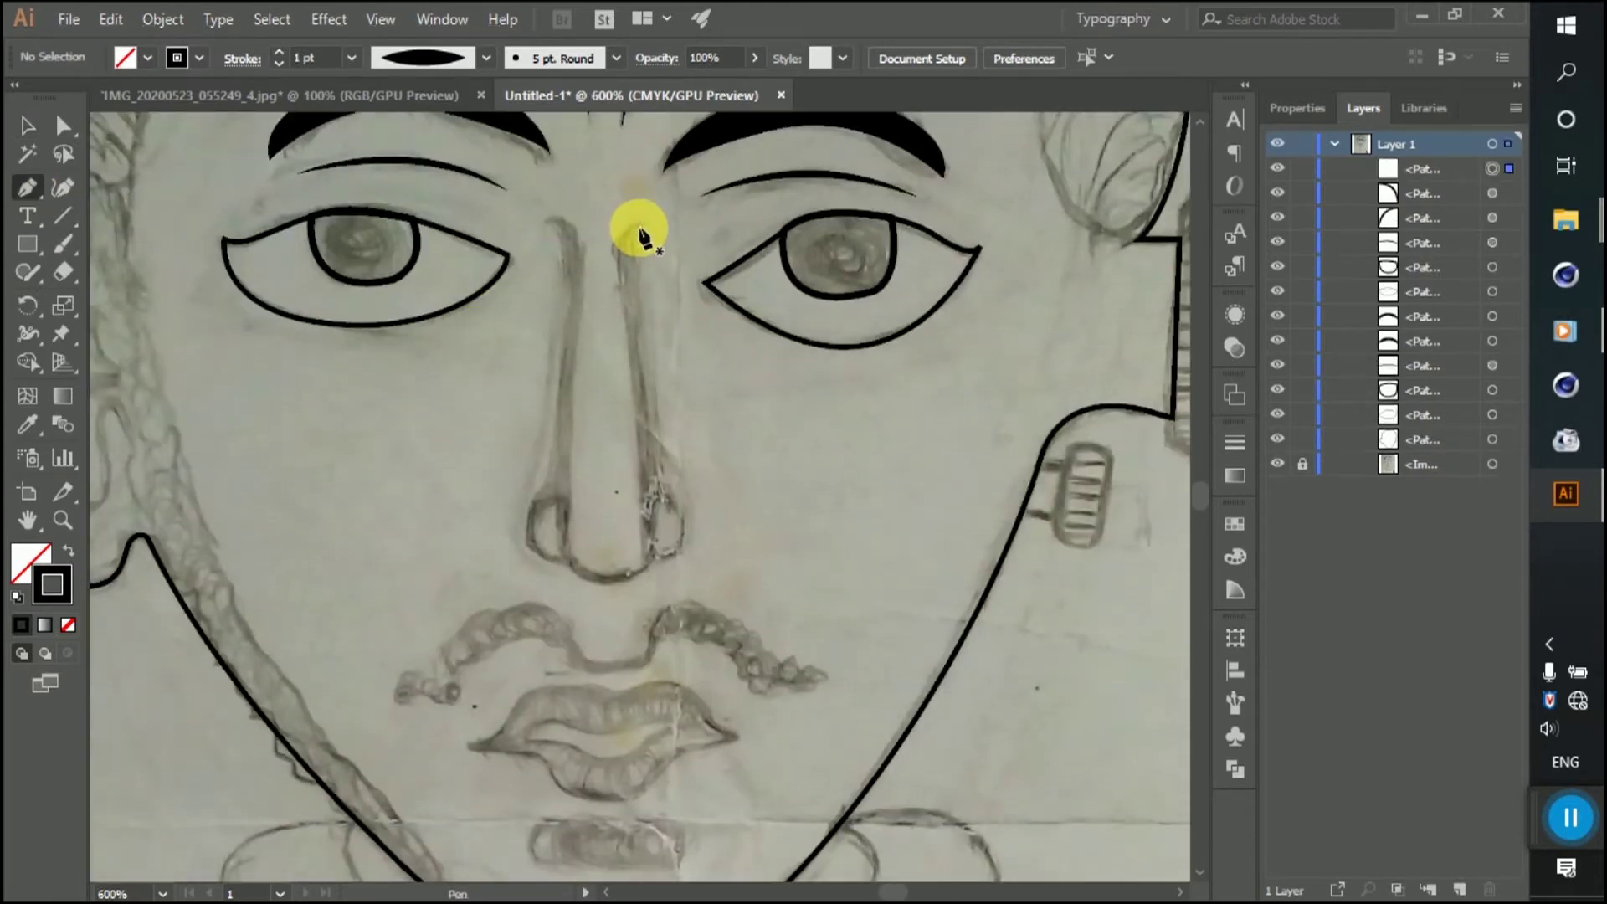
pyautogui.click(640, 387)
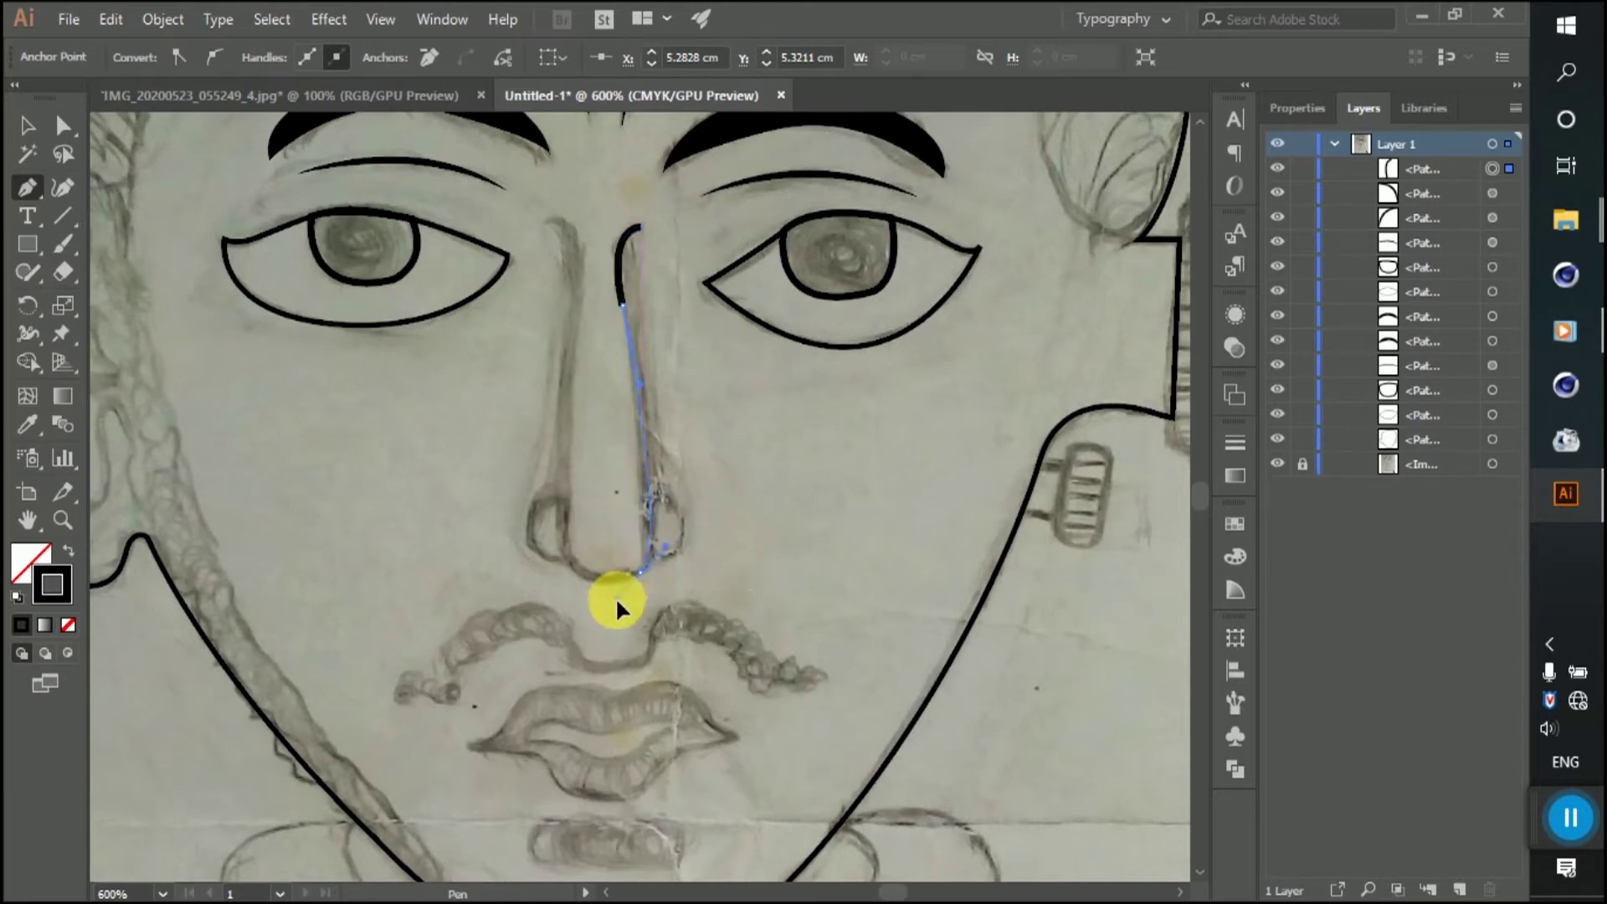
pyautogui.moveTo(620, 601); pyautogui.dragTo(569, 568)
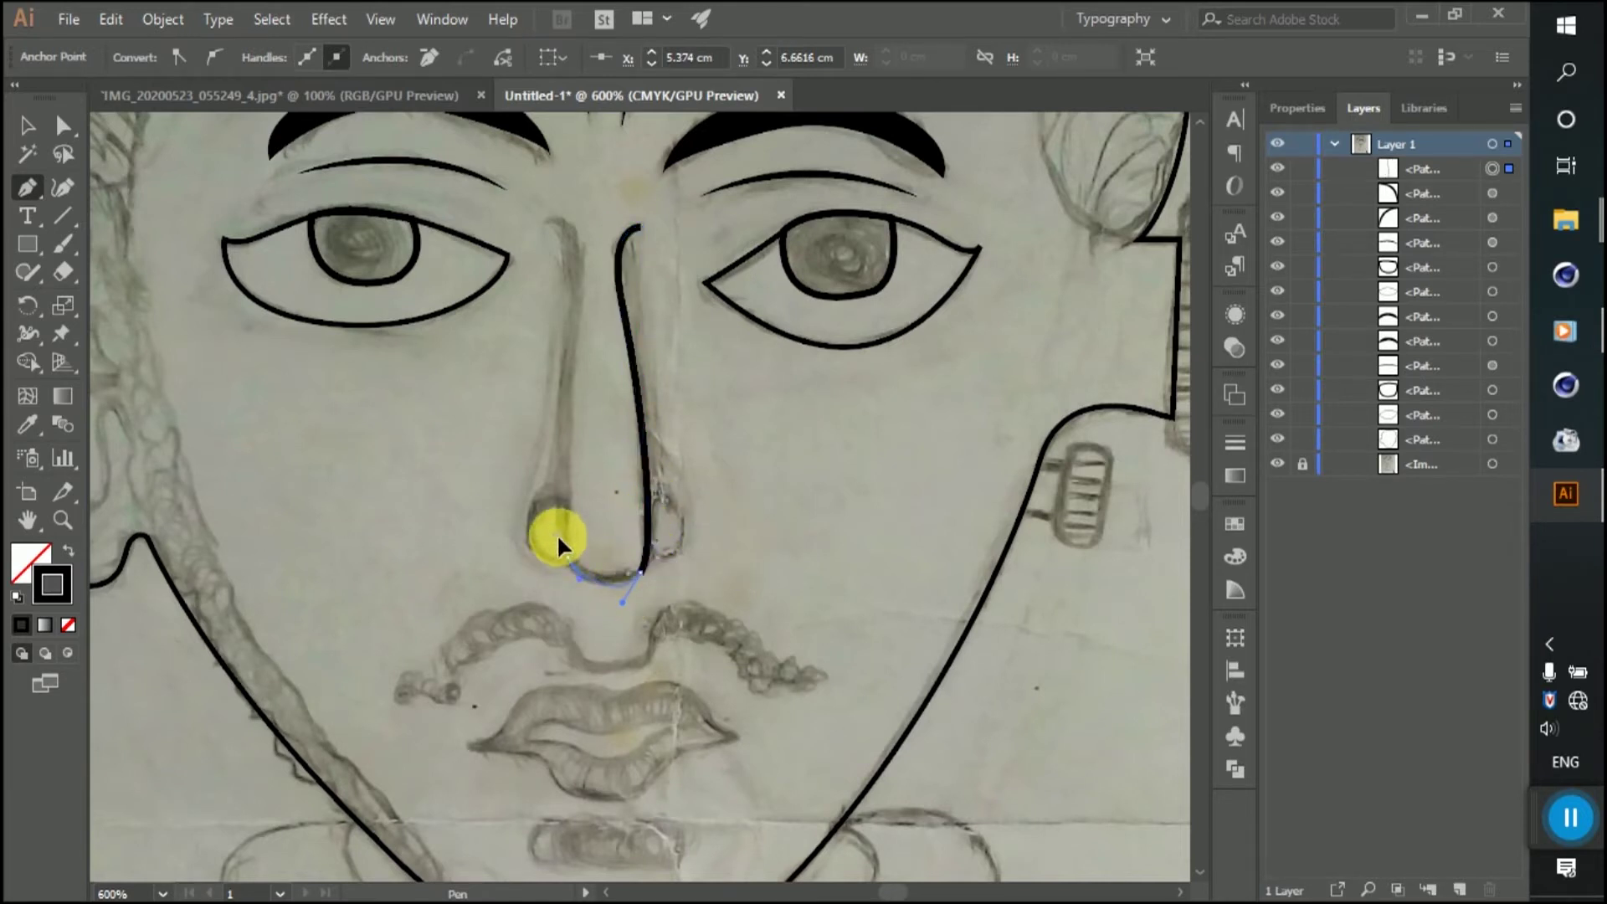
pyautogui.moveTo(565, 537)
pyautogui.mouseDown()
pyautogui.moveTo(580, 300)
pyautogui.moveTo(552, 224)
pyautogui.moveTo(514, 216)
pyautogui.mouseUp()
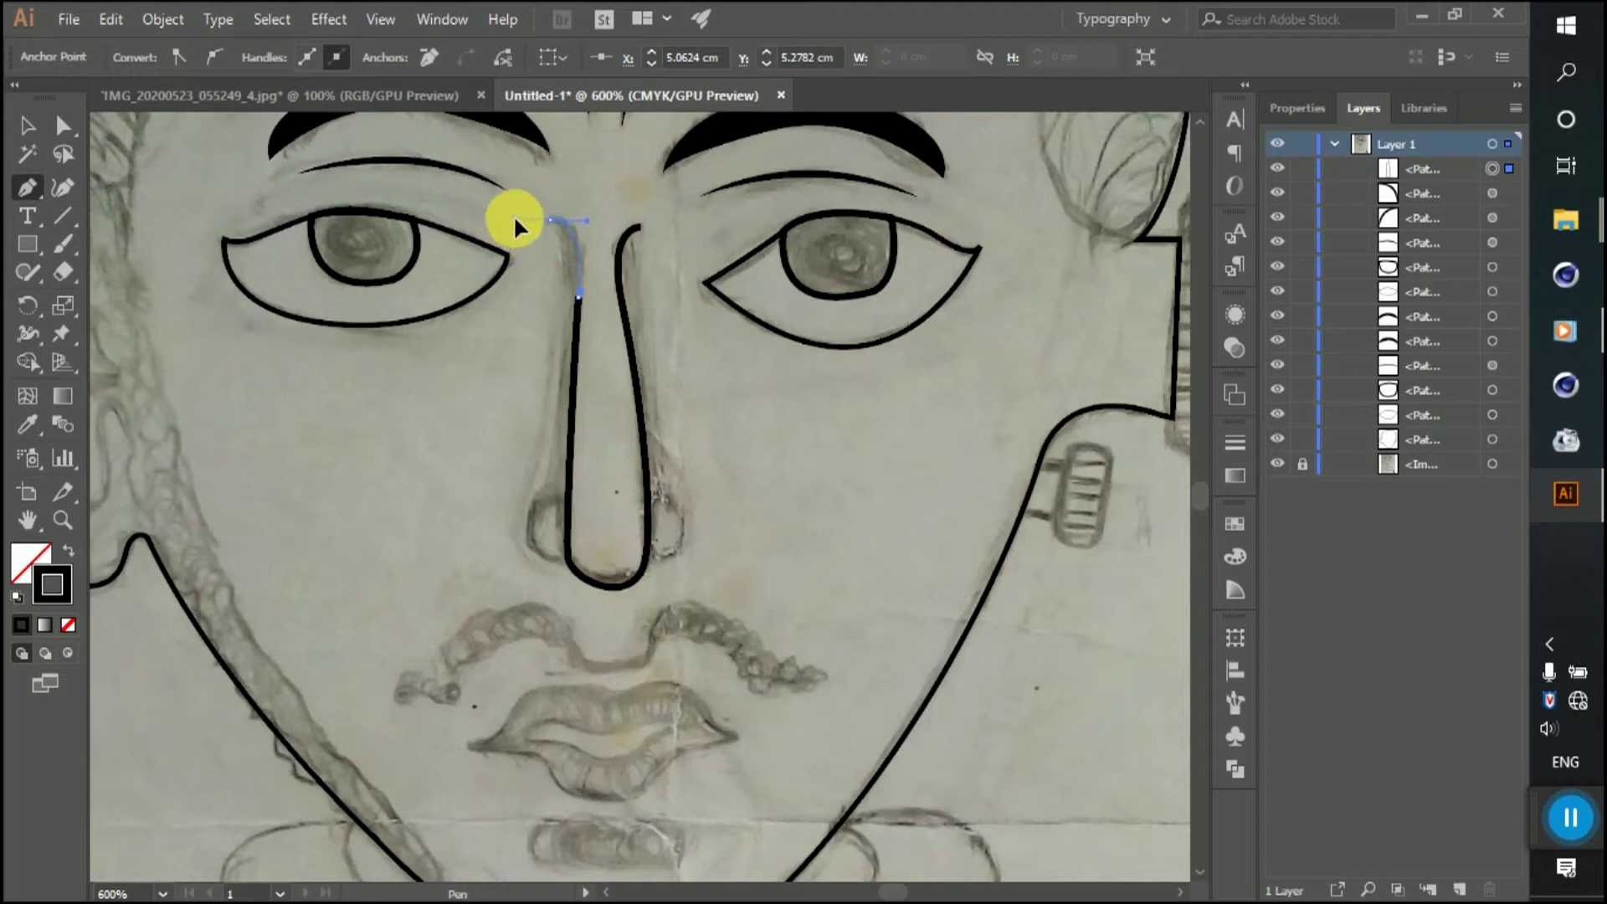
pyautogui.click(63, 126)
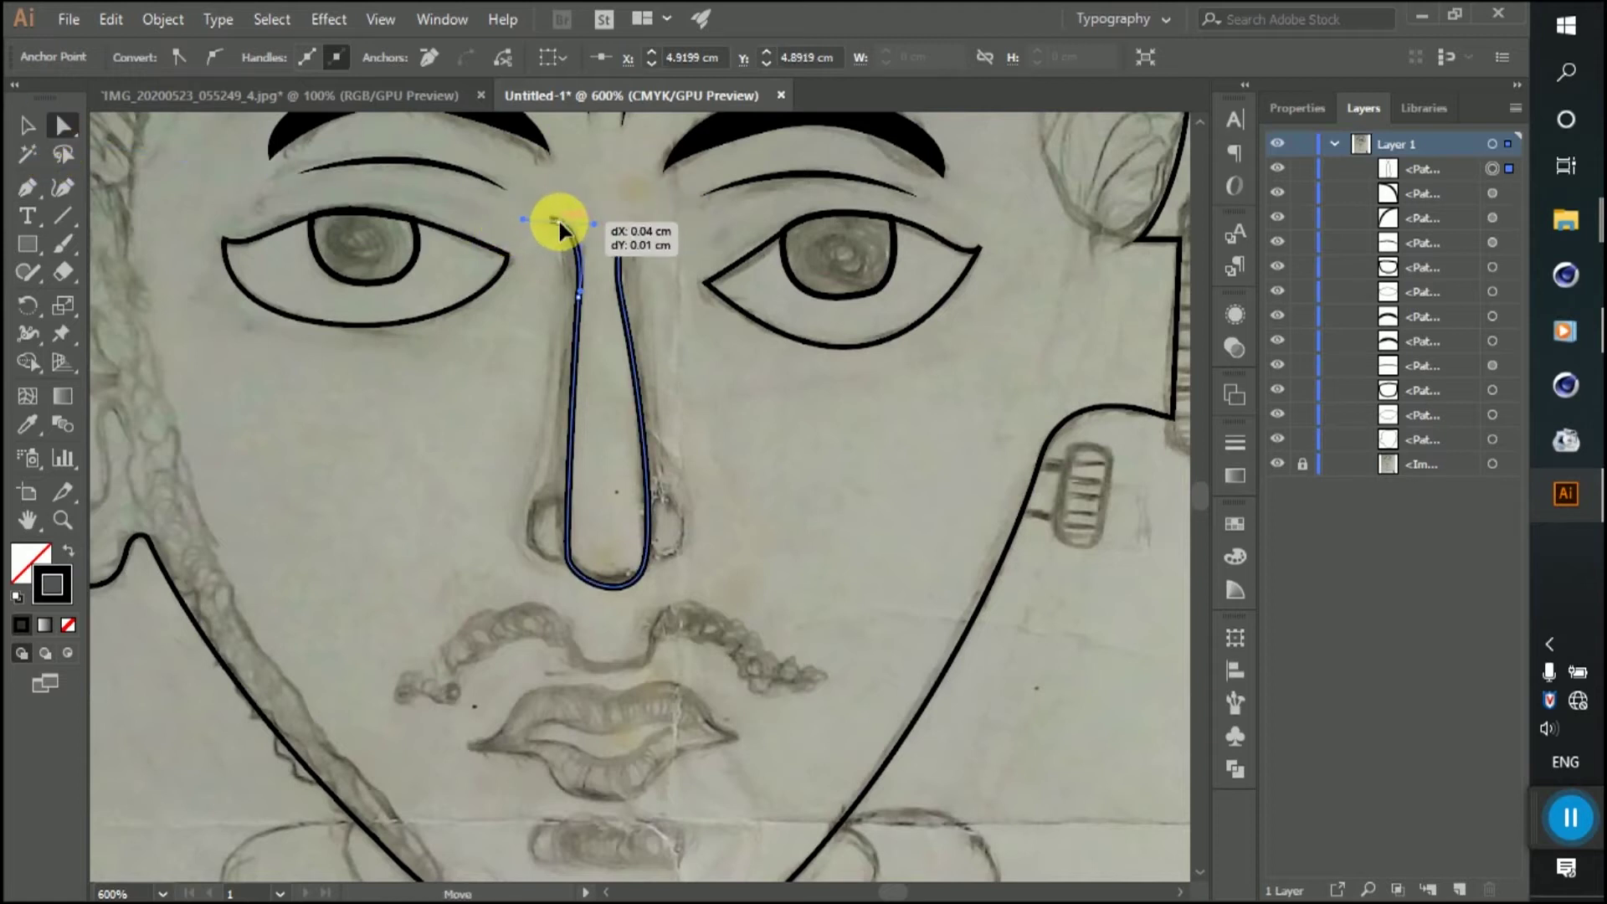
# Step: Reshape the top and slightly lower the bottom anchor of the nose outline
pyautogui.moveTo(563, 231); pyautogui.dragTo(594, 225)
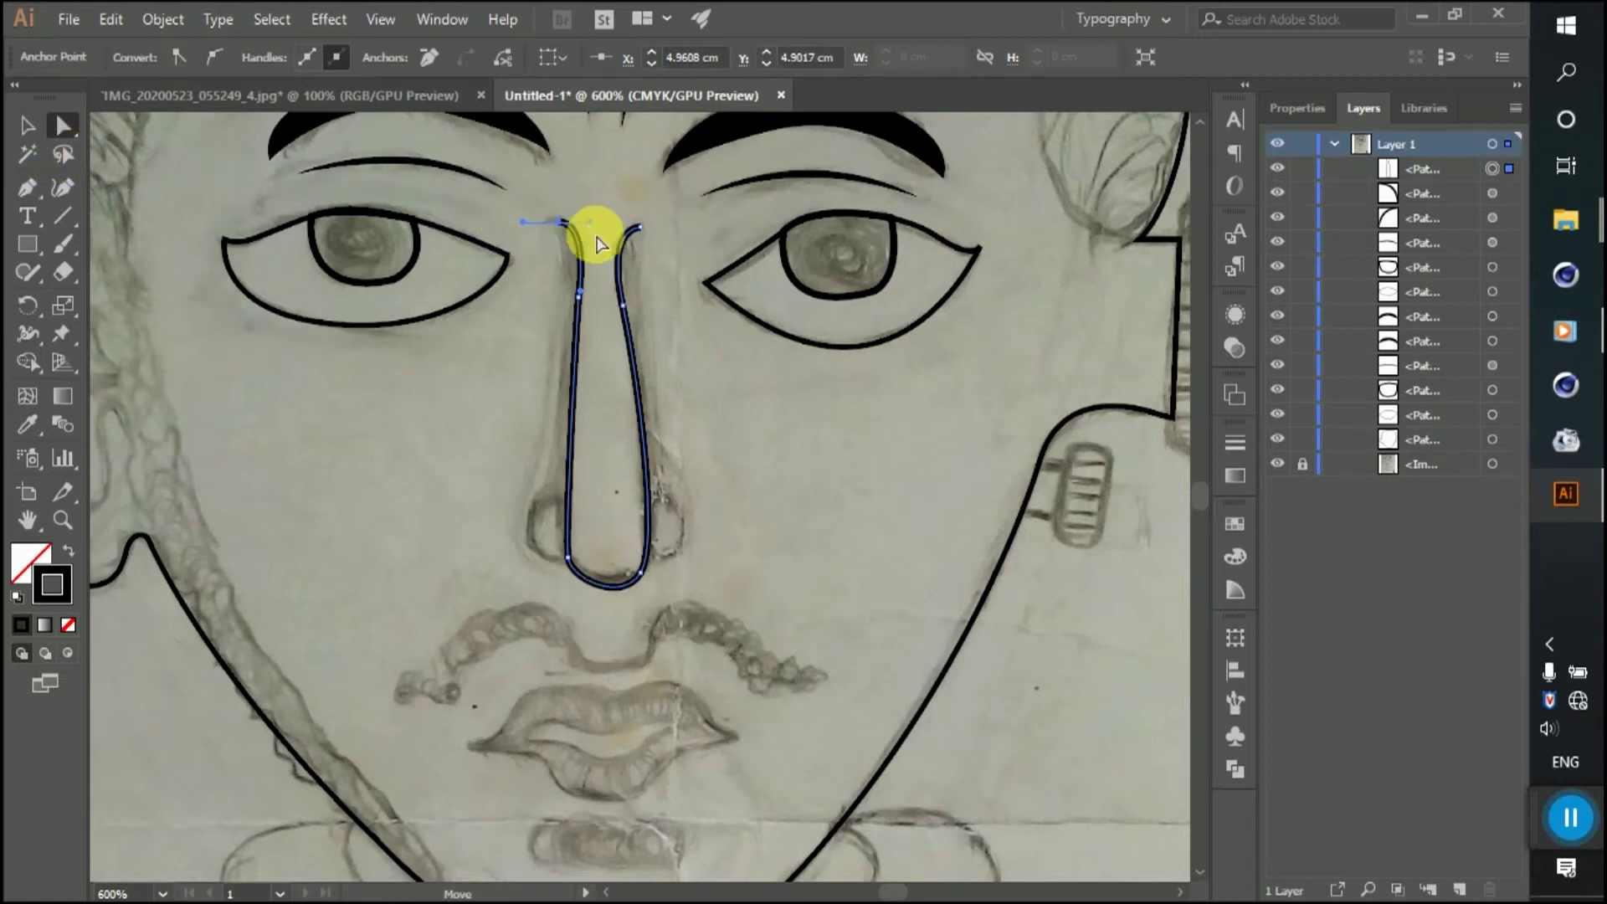
pyautogui.click(641, 579)
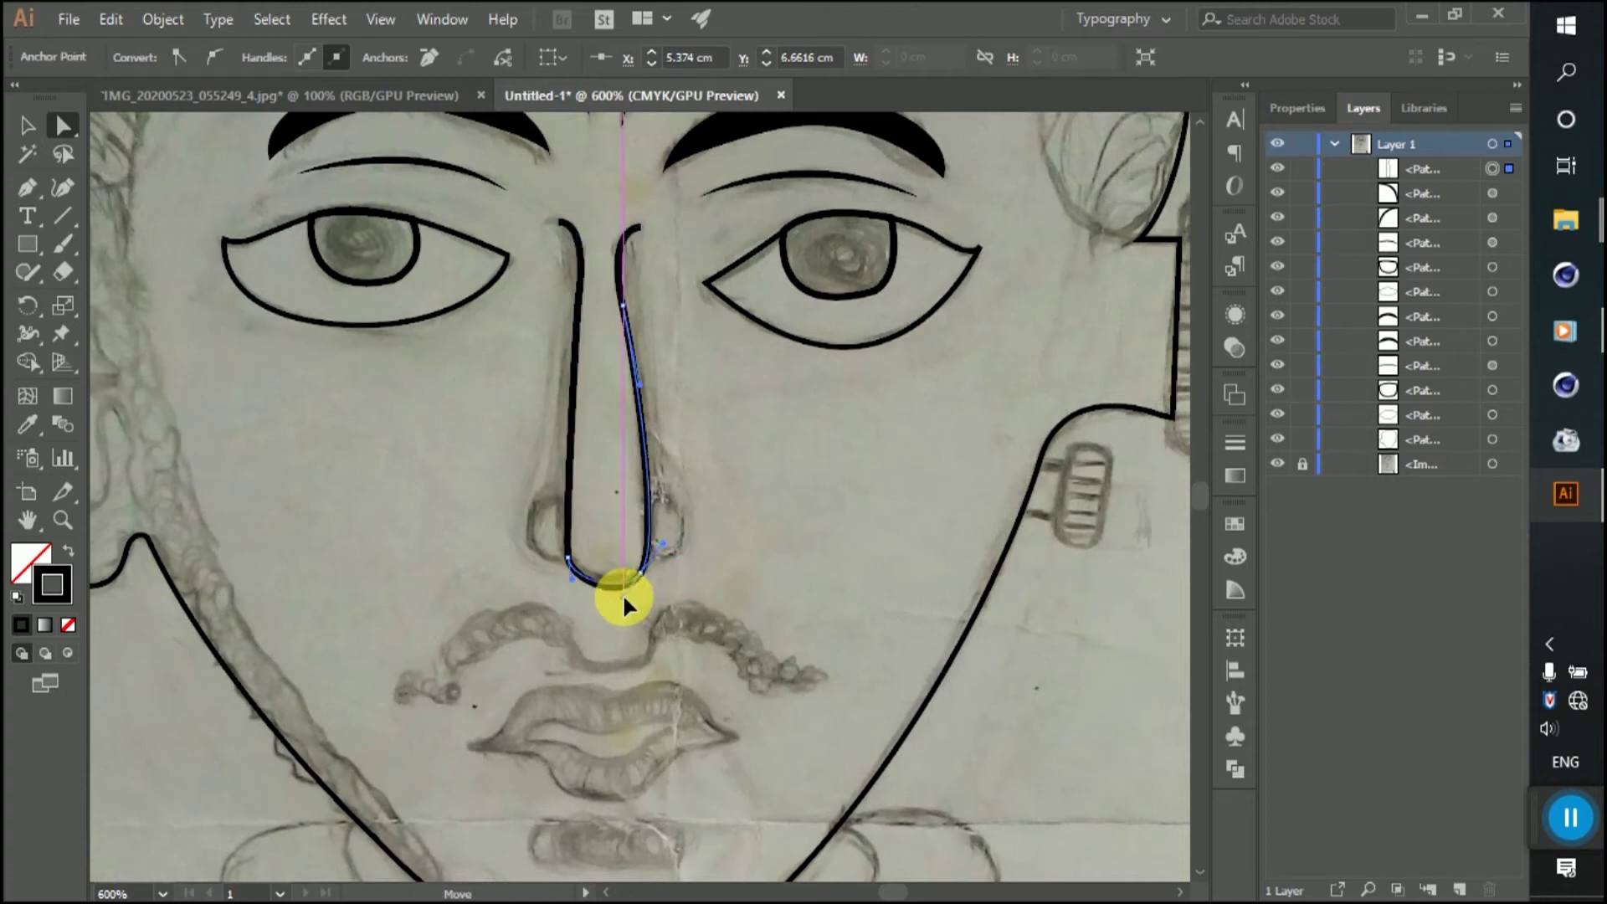
pyautogui.moveTo(623, 594); pyautogui.dragTo(624, 596)
pyautogui.click(630, 379)
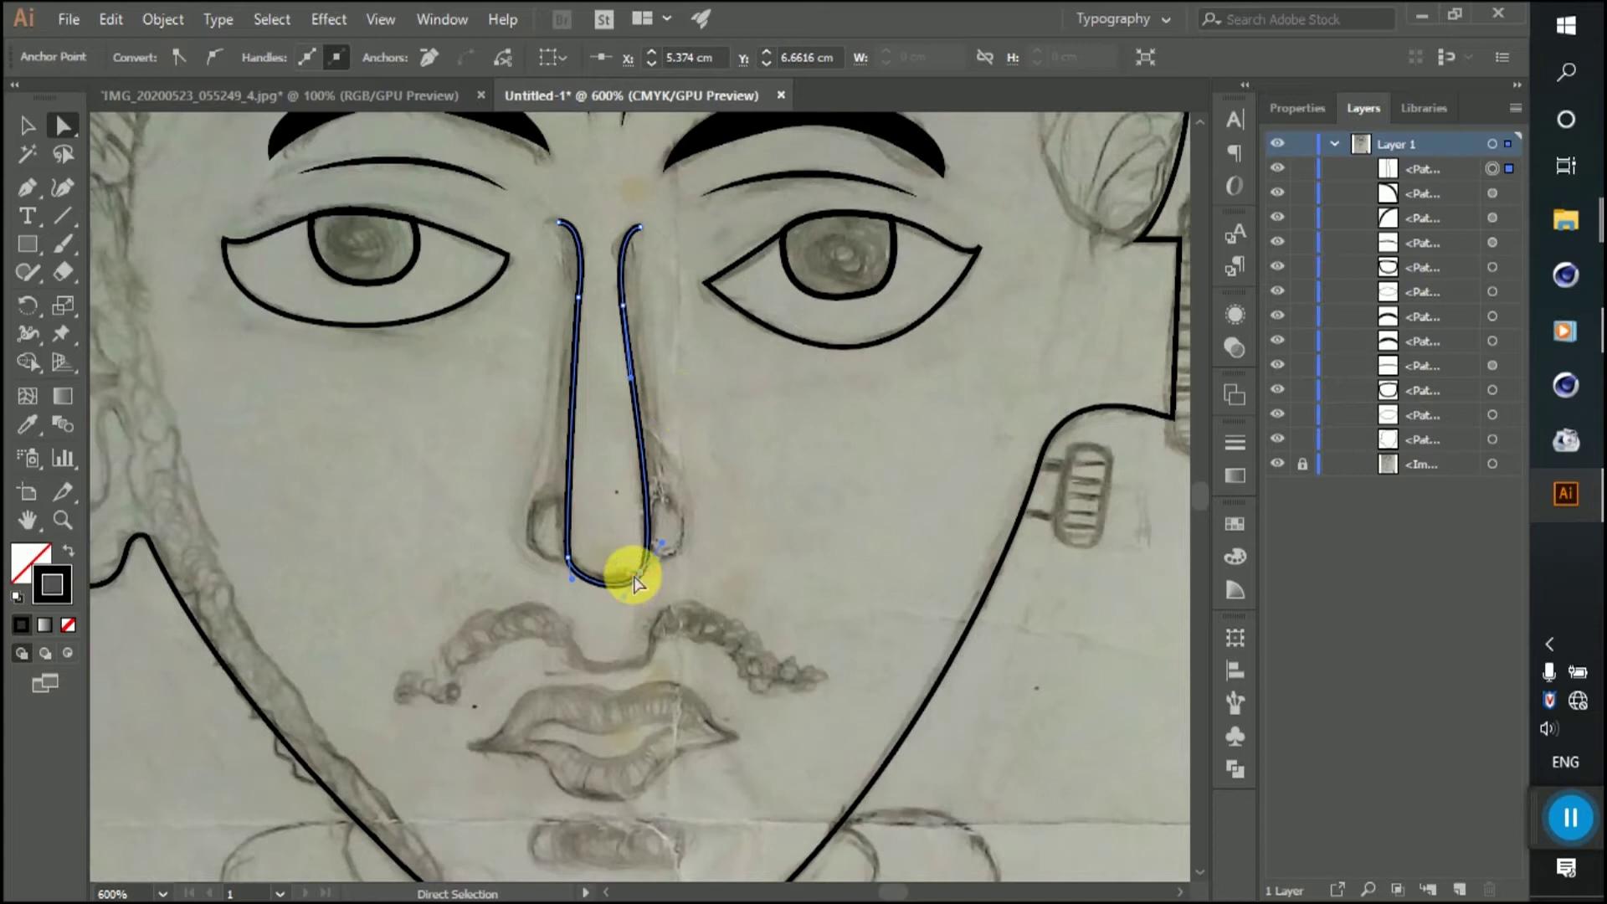
pyautogui.scroll(2, 634, 583)
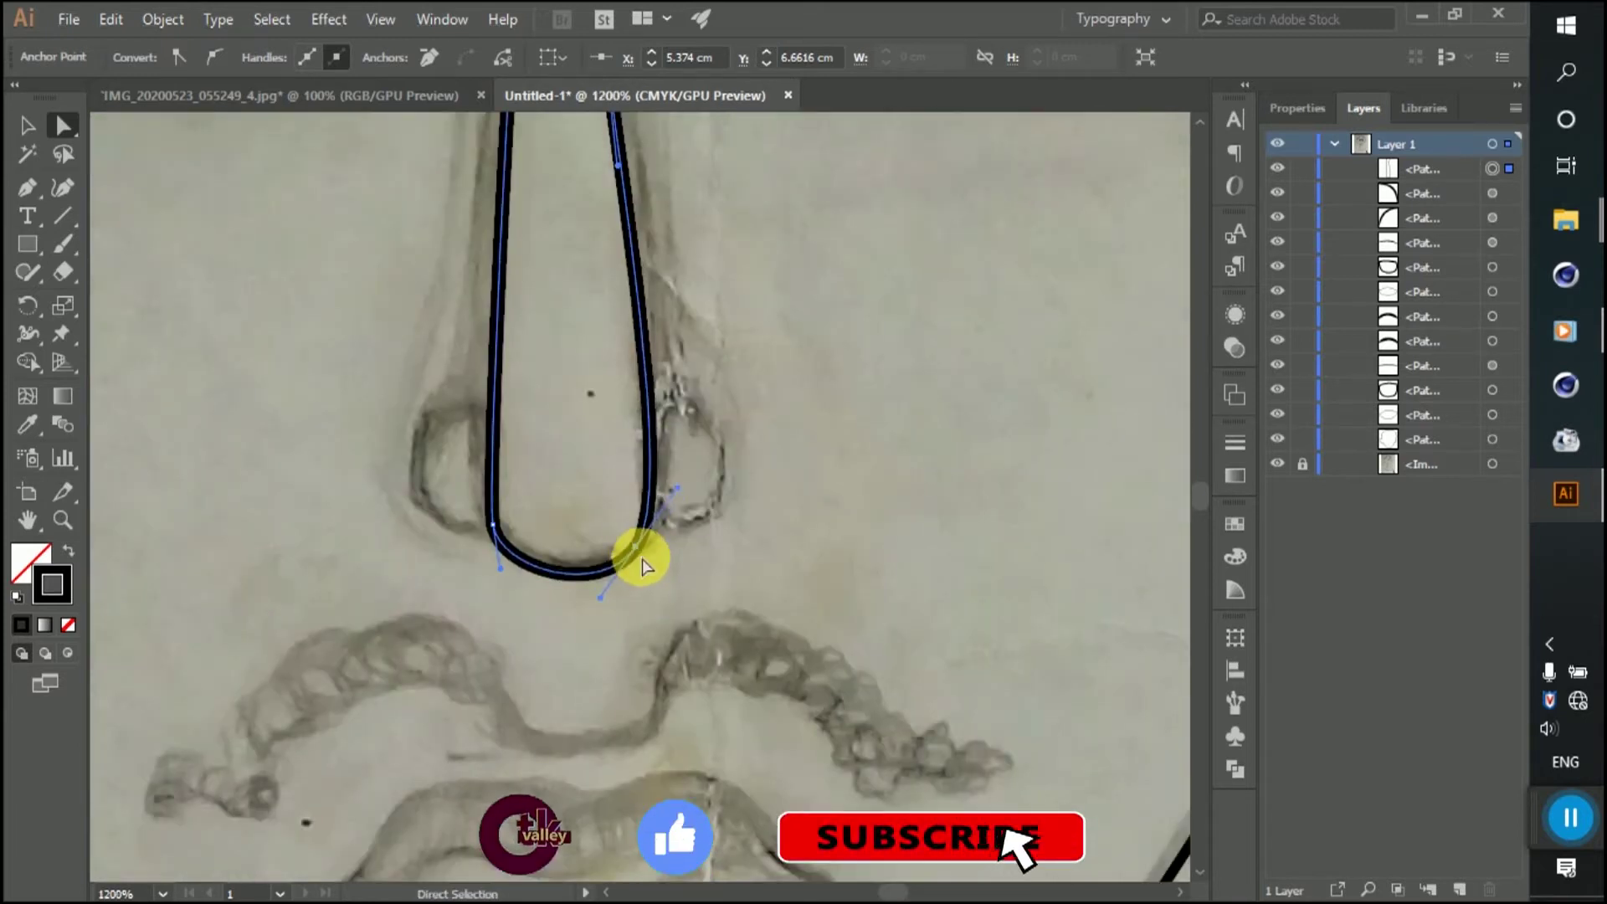
# Step: Smooth the nose tip curve and trace a closed right nostril loop
pyautogui.moveTo(677, 488); pyautogui.dragTo(683, 501)
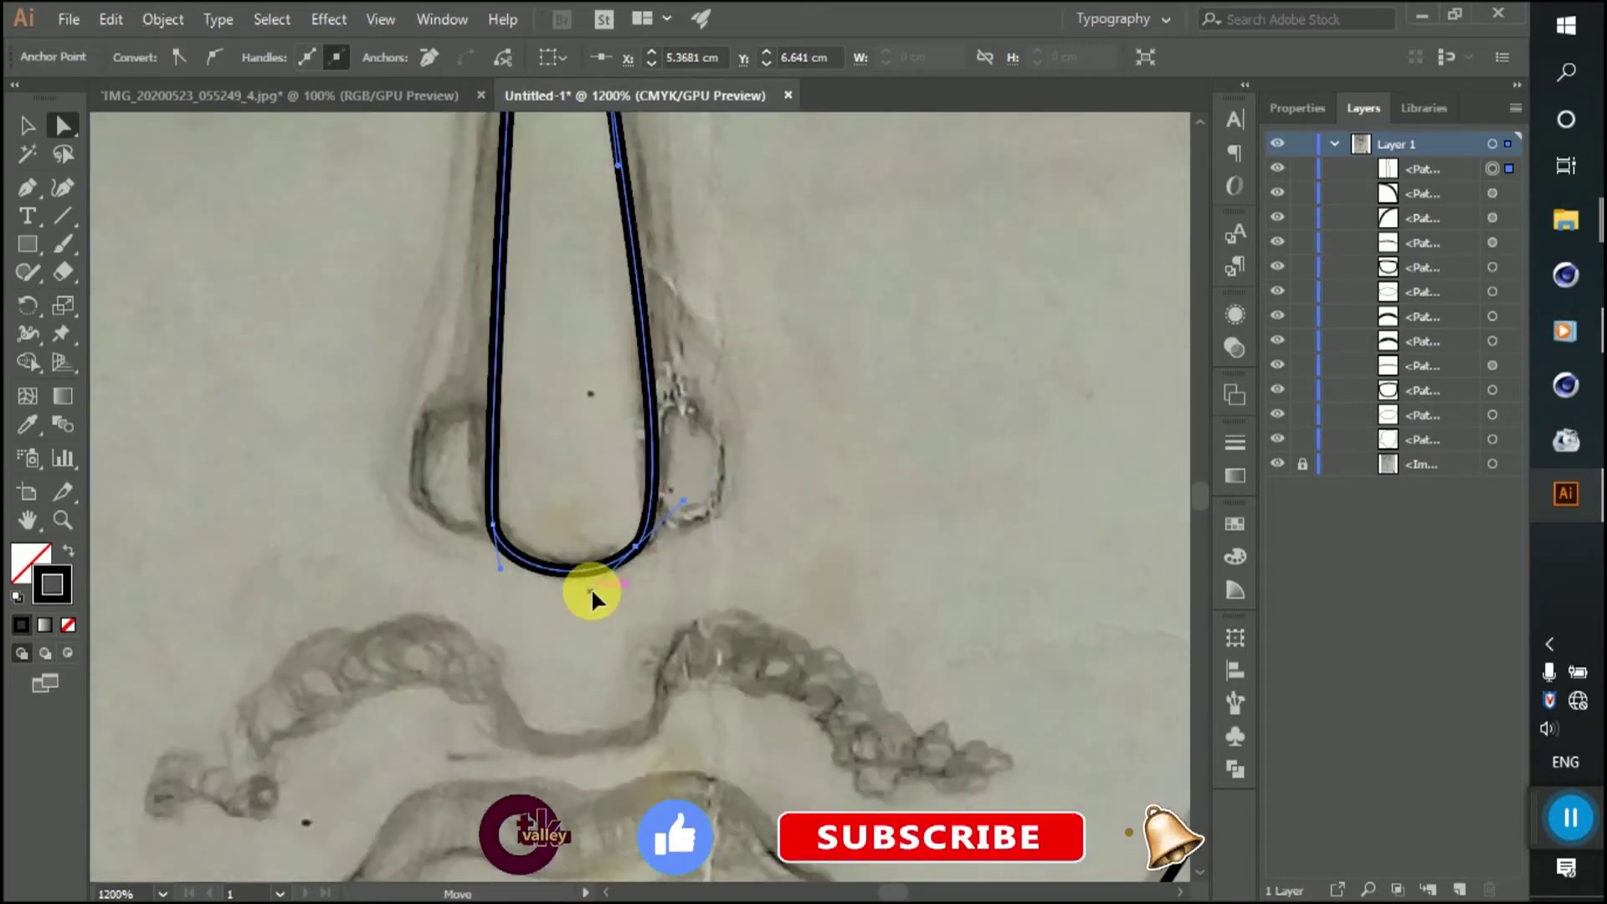
pyautogui.click(742, 503)
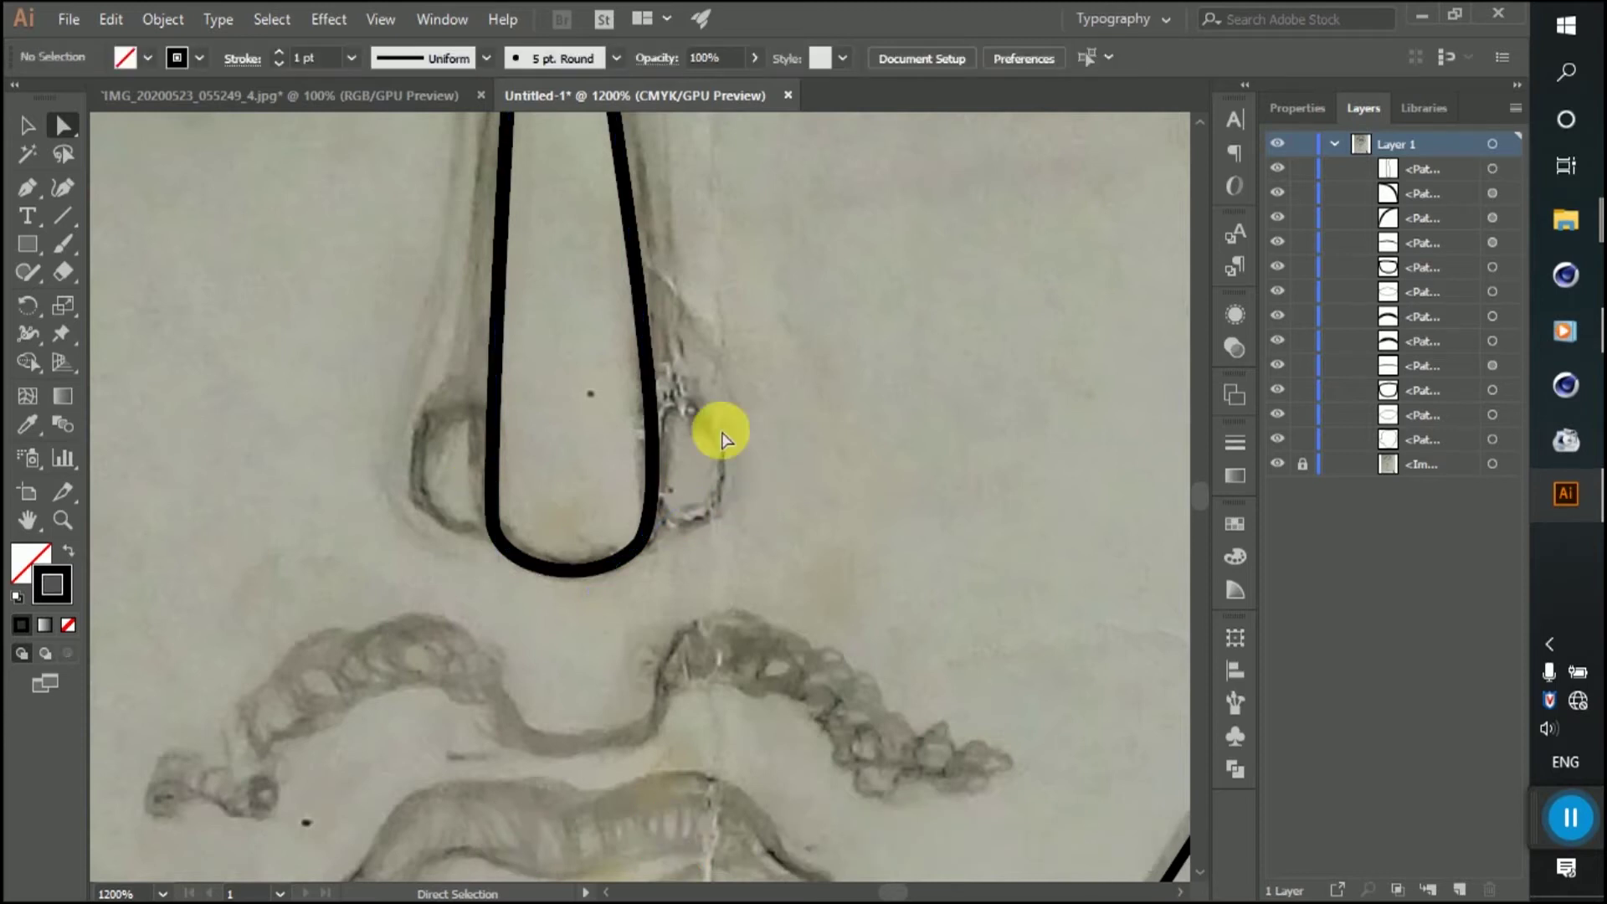
pyautogui.click(40, 197)
pyautogui.click(652, 395)
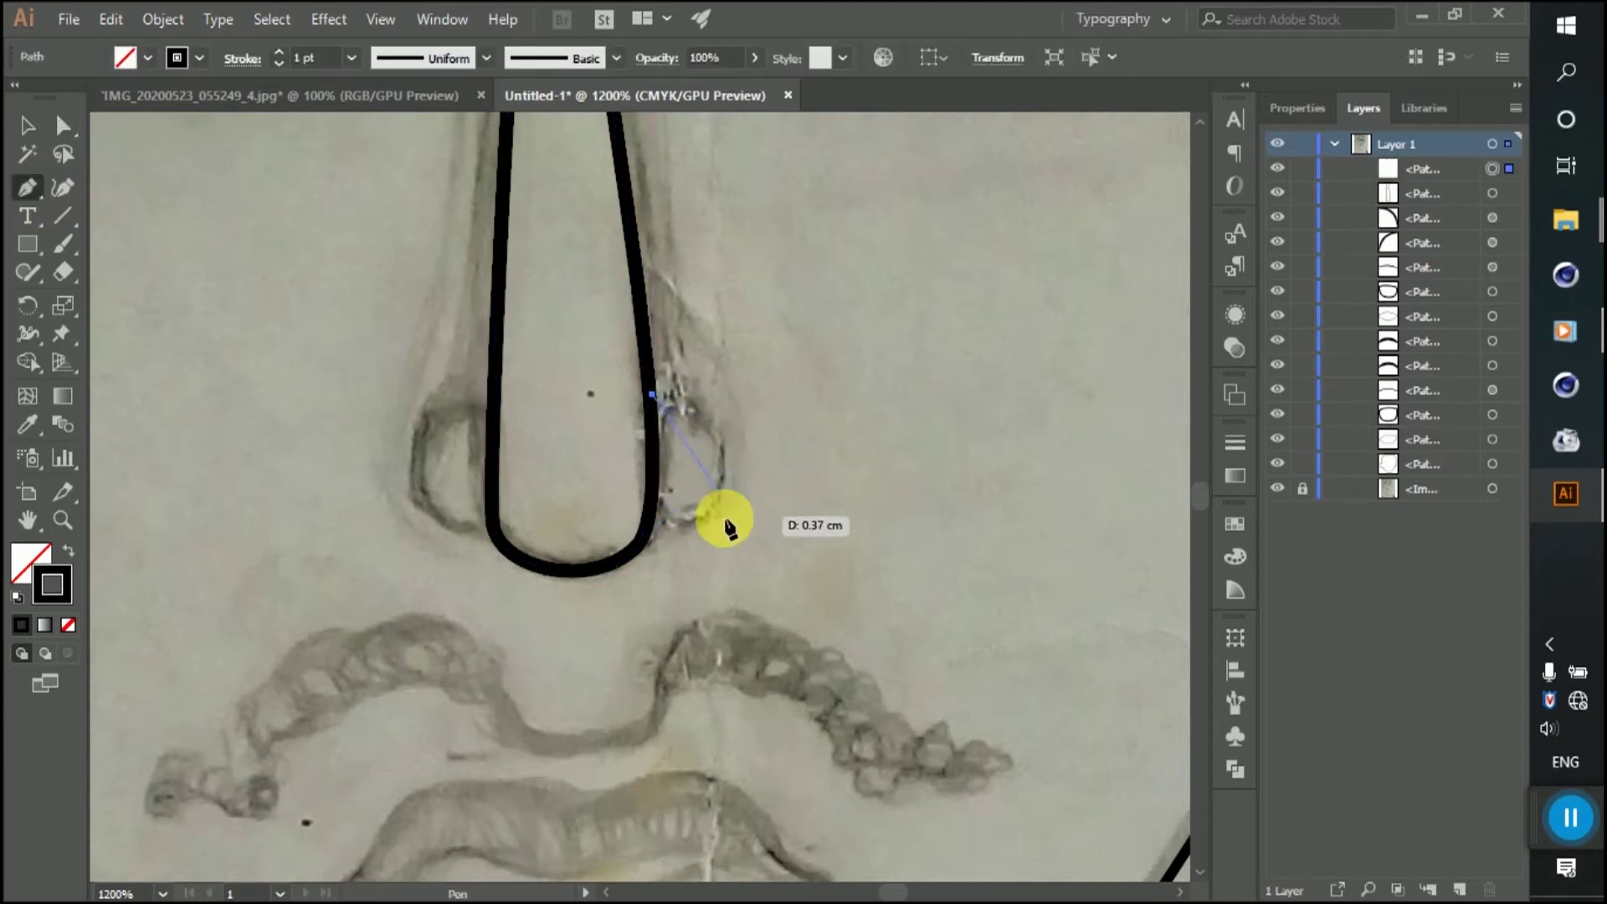
pyautogui.moveTo(685, 611)
pyautogui.mouseDown()
pyautogui.moveTo(683, 502)
pyautogui.moveTo(653, 506)
pyautogui.moveTo(613, 464)
pyautogui.moveTo(647, 502)
pyautogui.mouseUp()
pyautogui.click(652, 395)
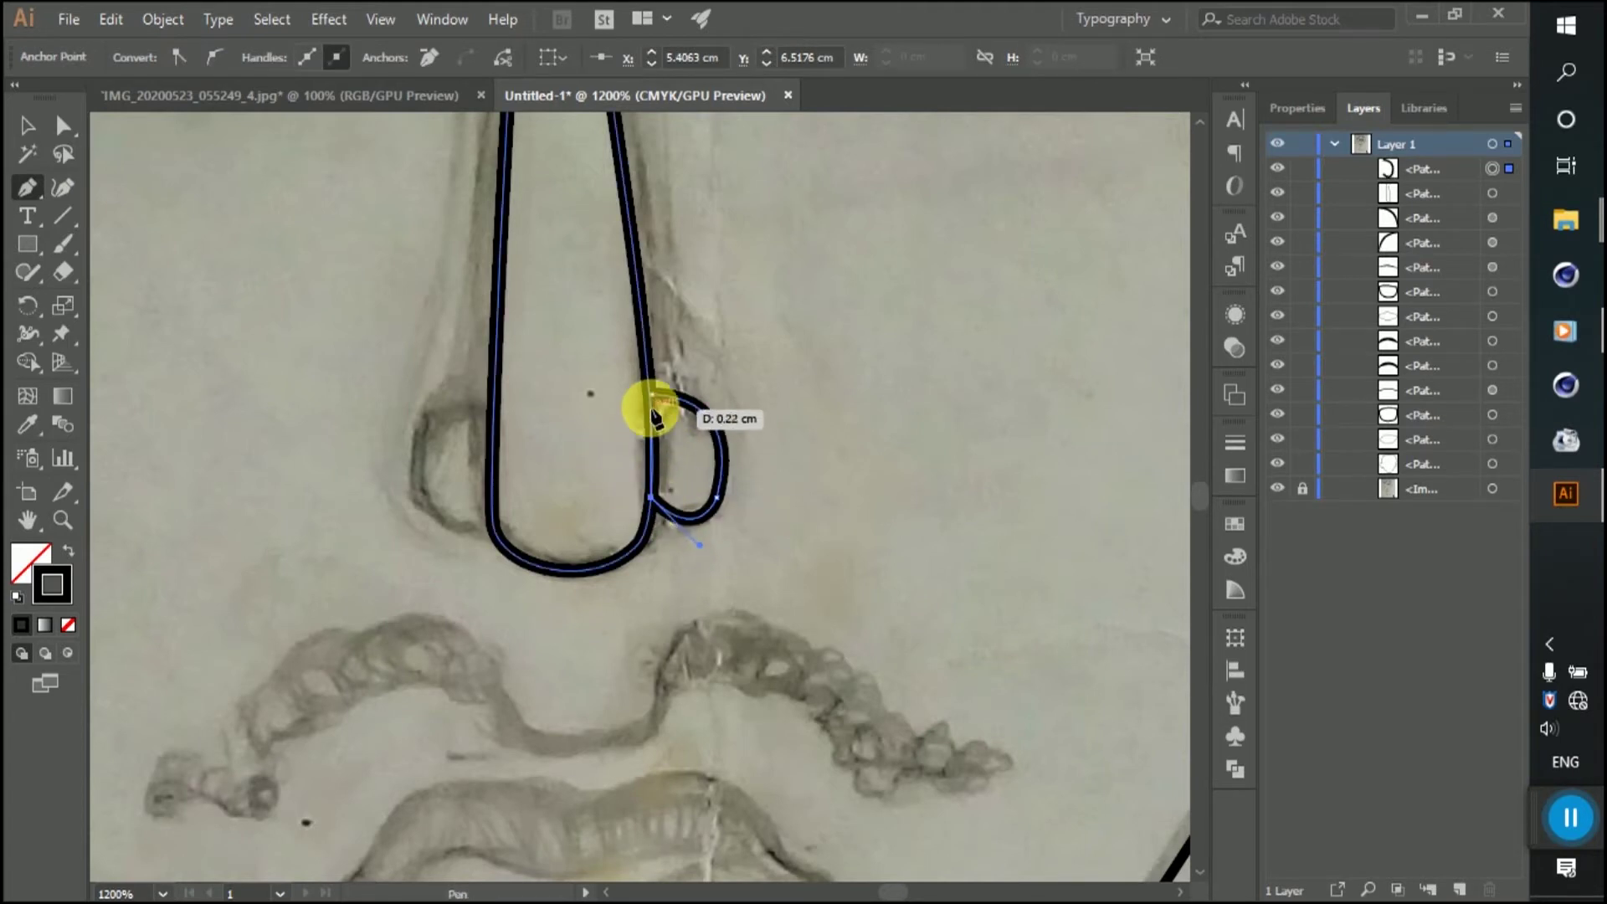
pyautogui.click(27, 134)
pyautogui.click(730, 427)
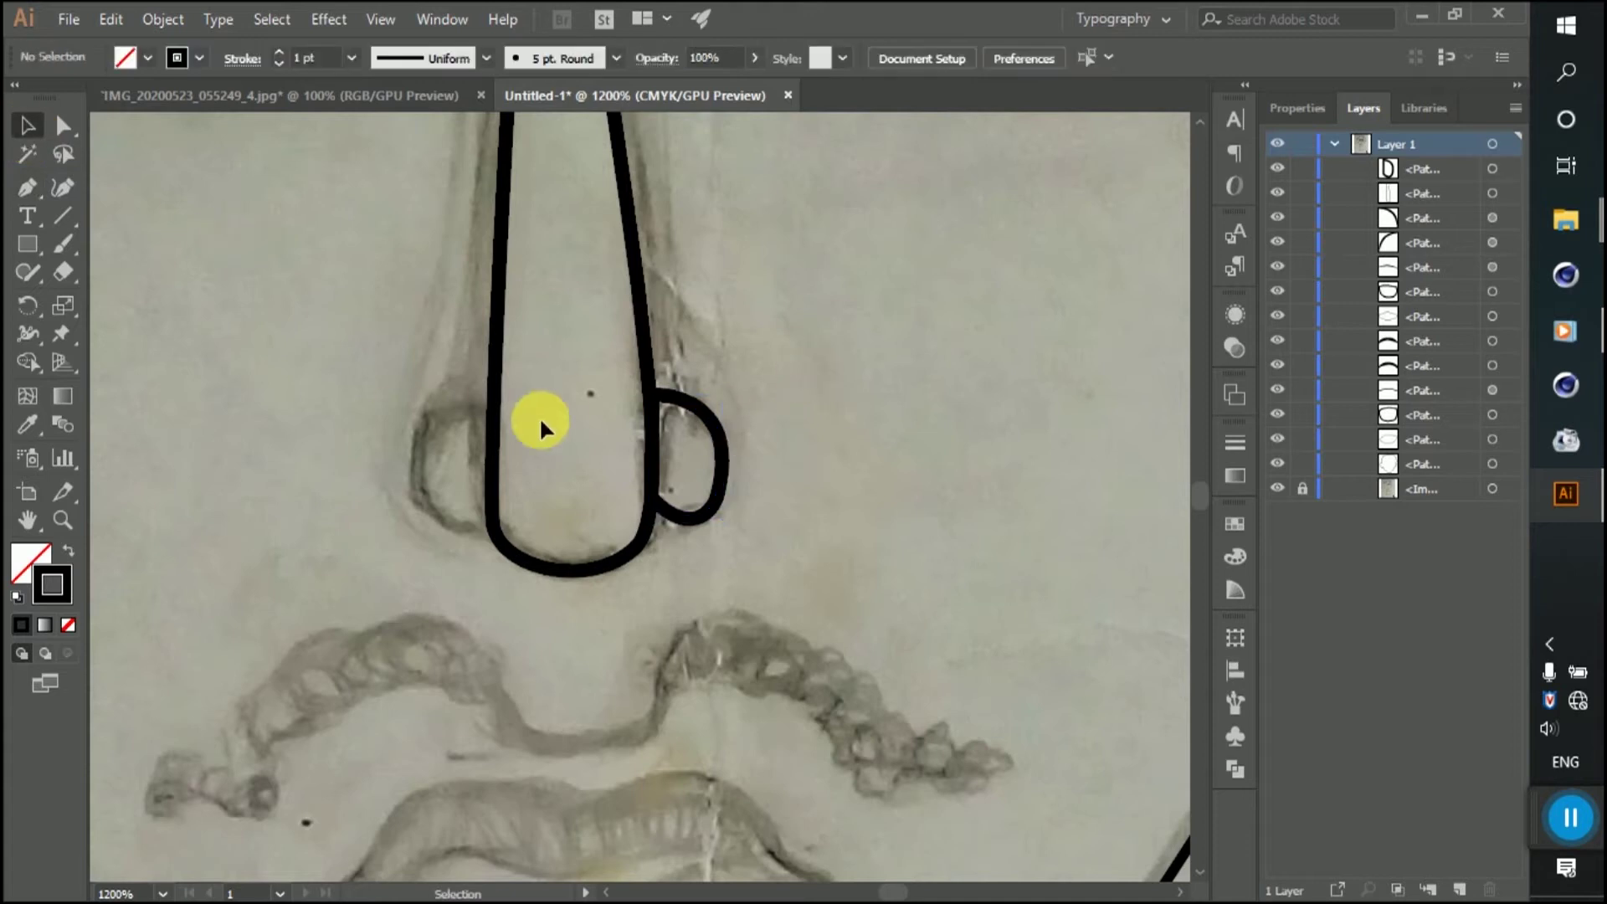
# Step: Trace the left nostril as a closed rounded loop following the sketch
pyautogui.click(493, 520)
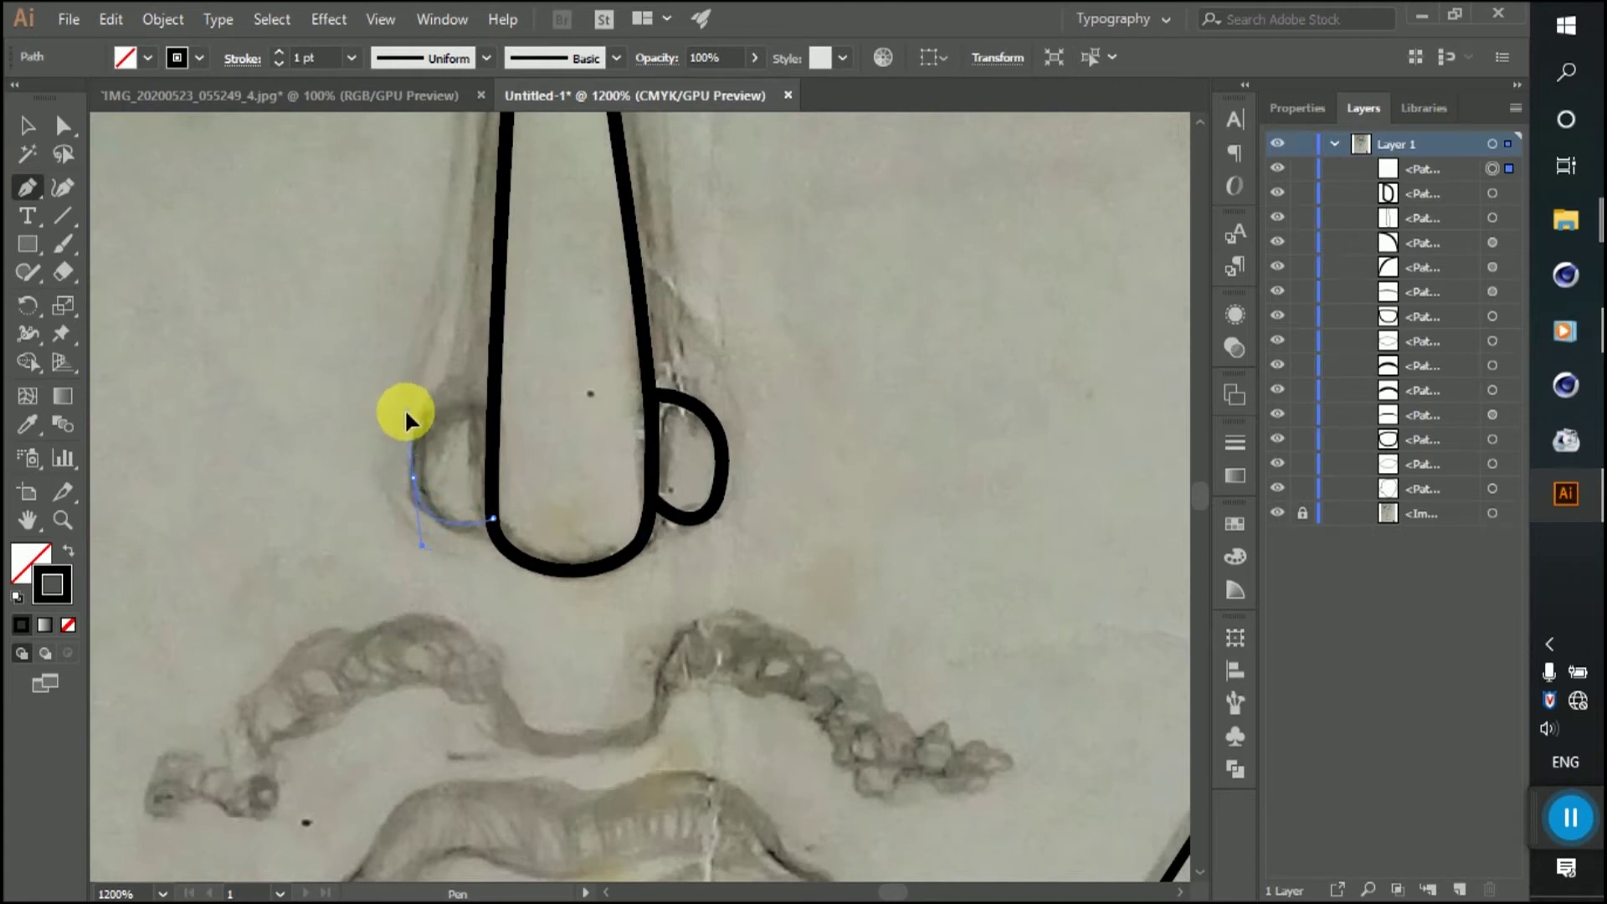
pyautogui.moveTo(389, 424); pyautogui.dragTo(402, 411)
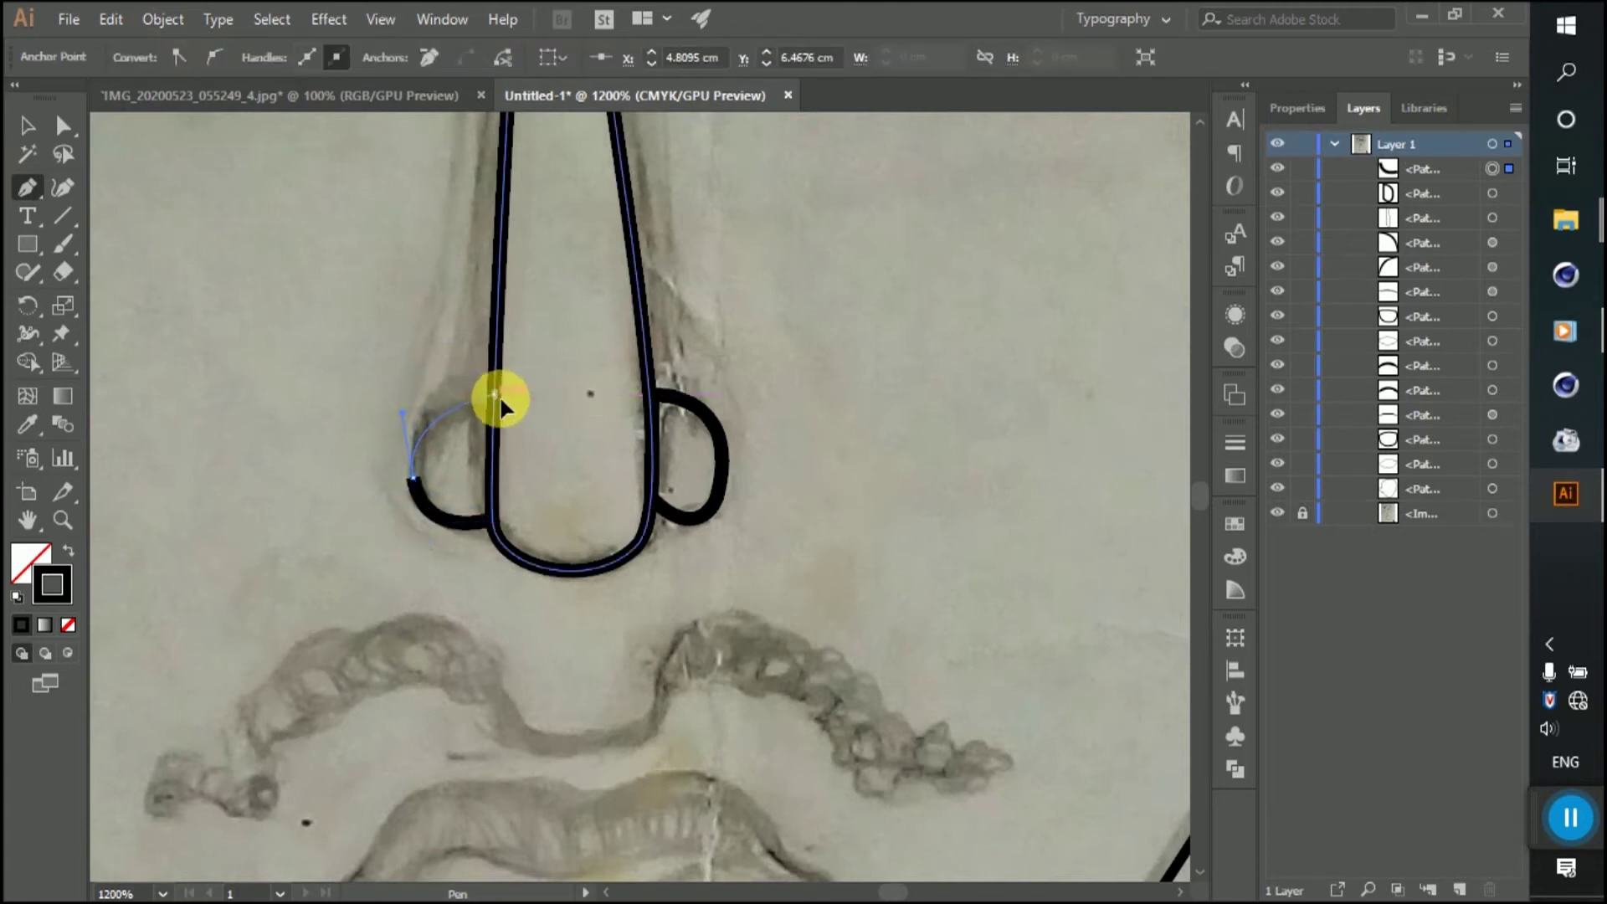
pyautogui.click(493, 394)
pyautogui.click(492, 519)
pyautogui.click(63, 126)
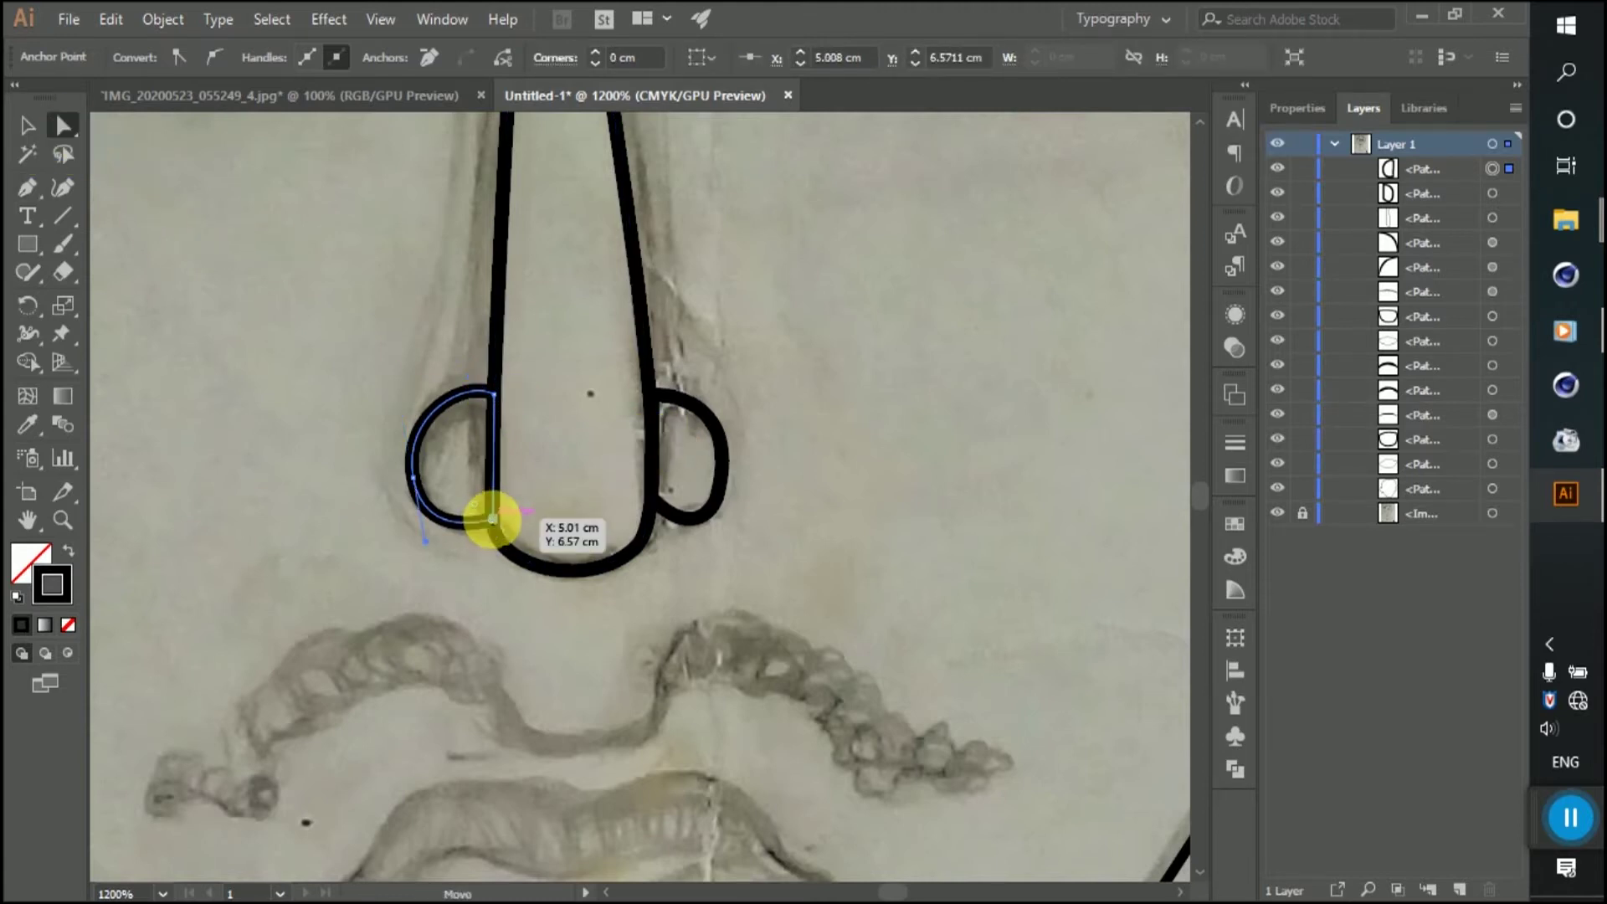
pyautogui.click(819, 483)
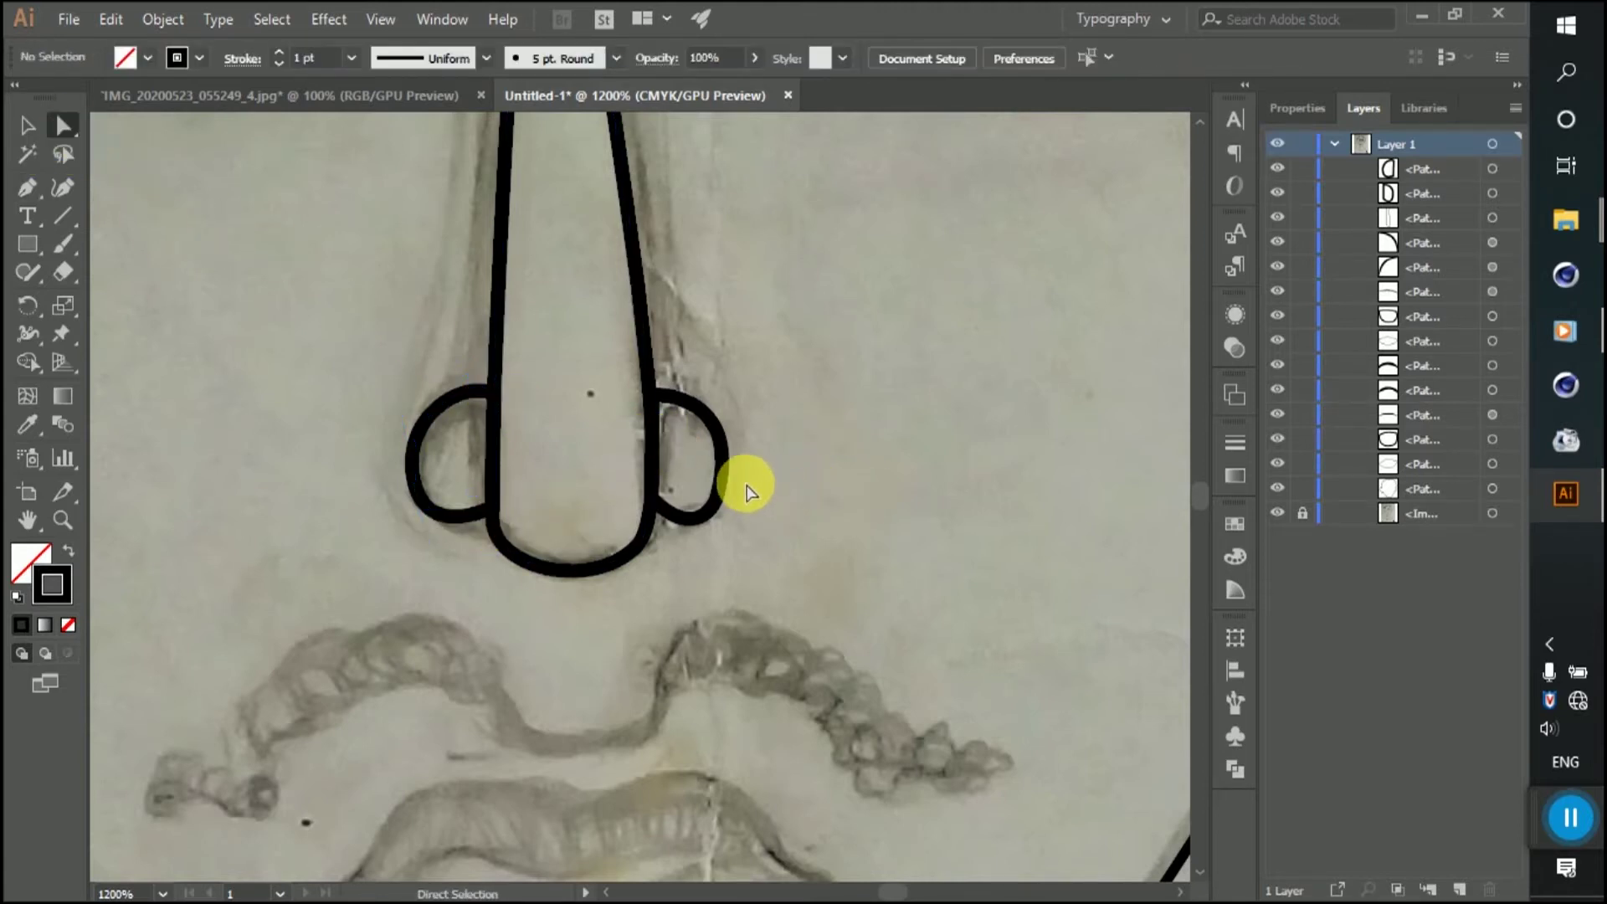
# Step: Drag nostril anchors with Direct Selection to refine both nostril curves
pyautogui.scroll(-5, 743, 484)
pyautogui.scroll(7, 688, 601)
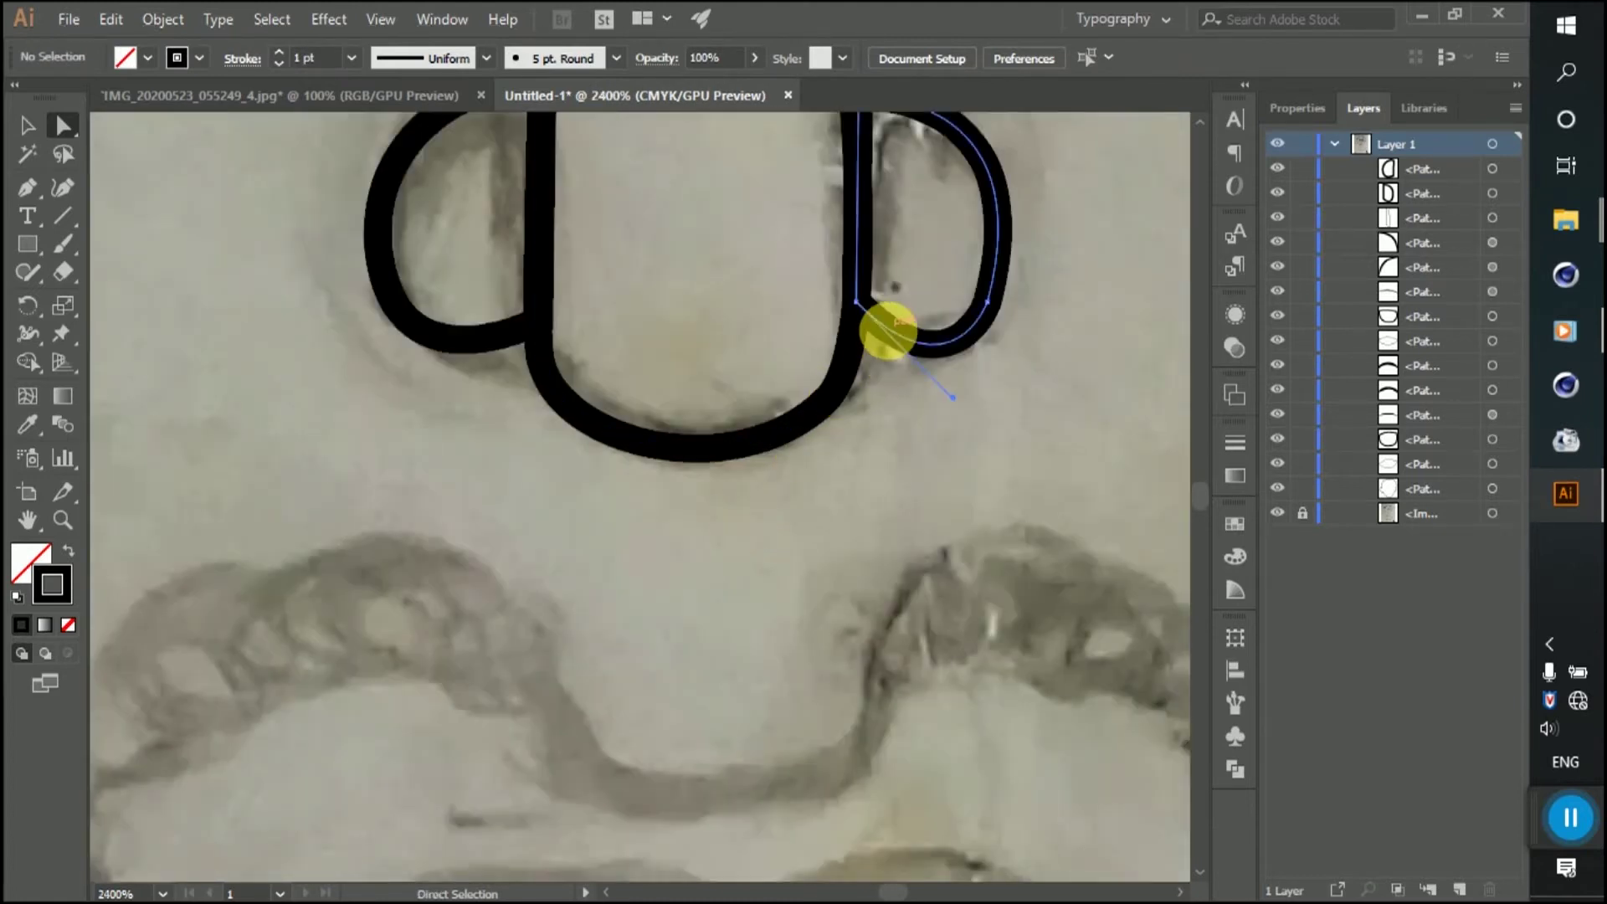
pyautogui.click(855, 301)
pyautogui.moveTo(857, 309); pyautogui.dragTo(855, 317)
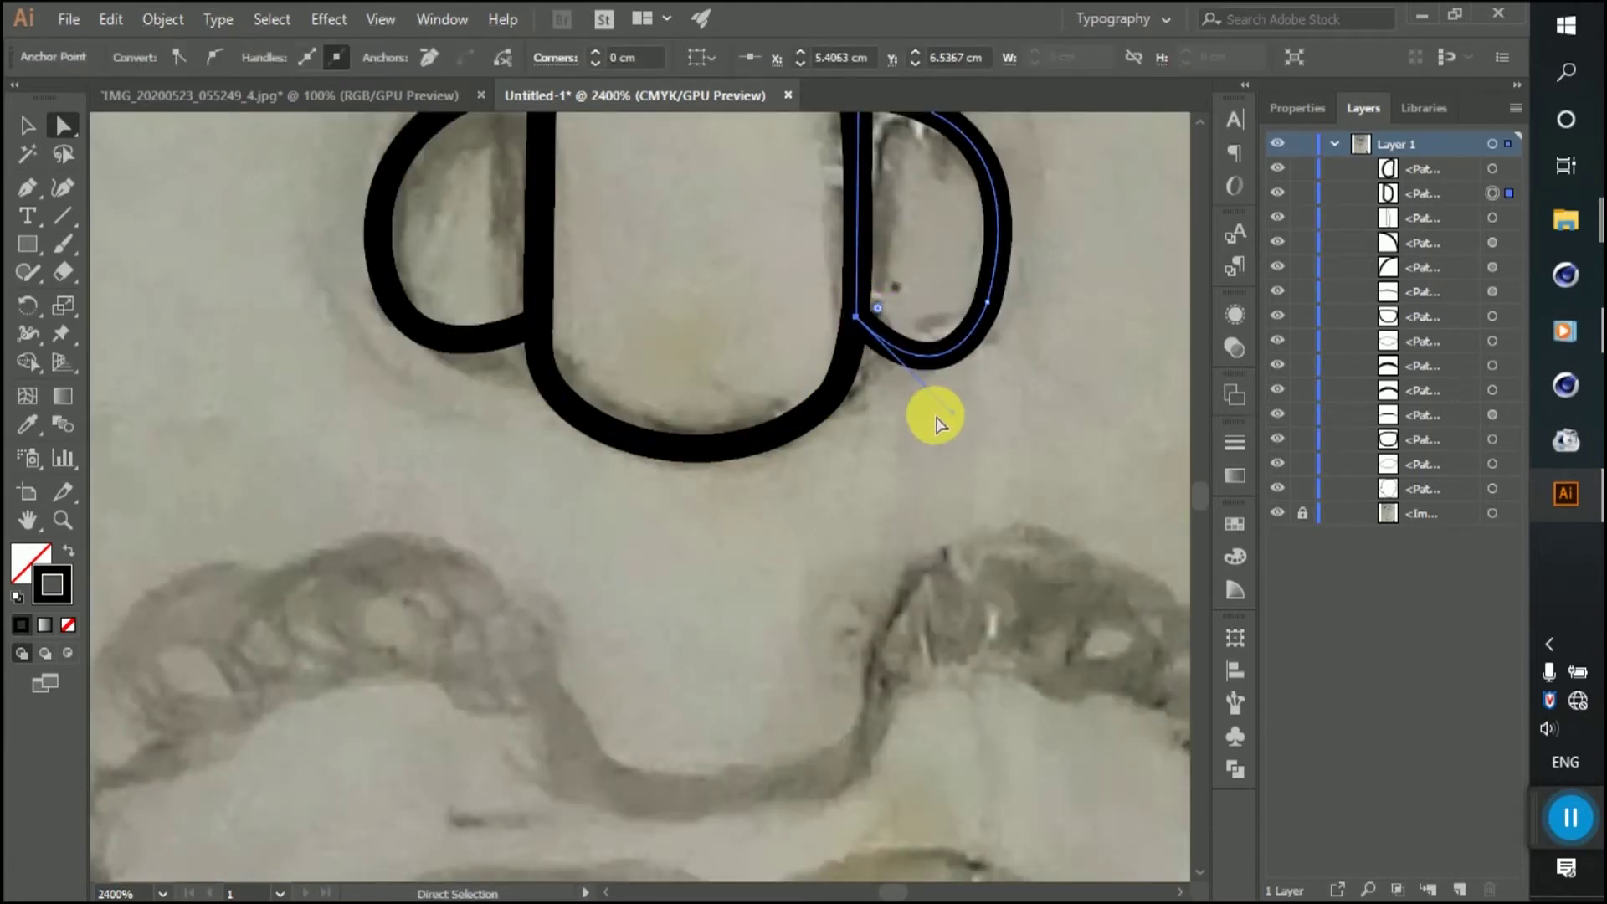
pyautogui.scroll(-1, 955, 404)
pyautogui.scroll(1, 549, 395)
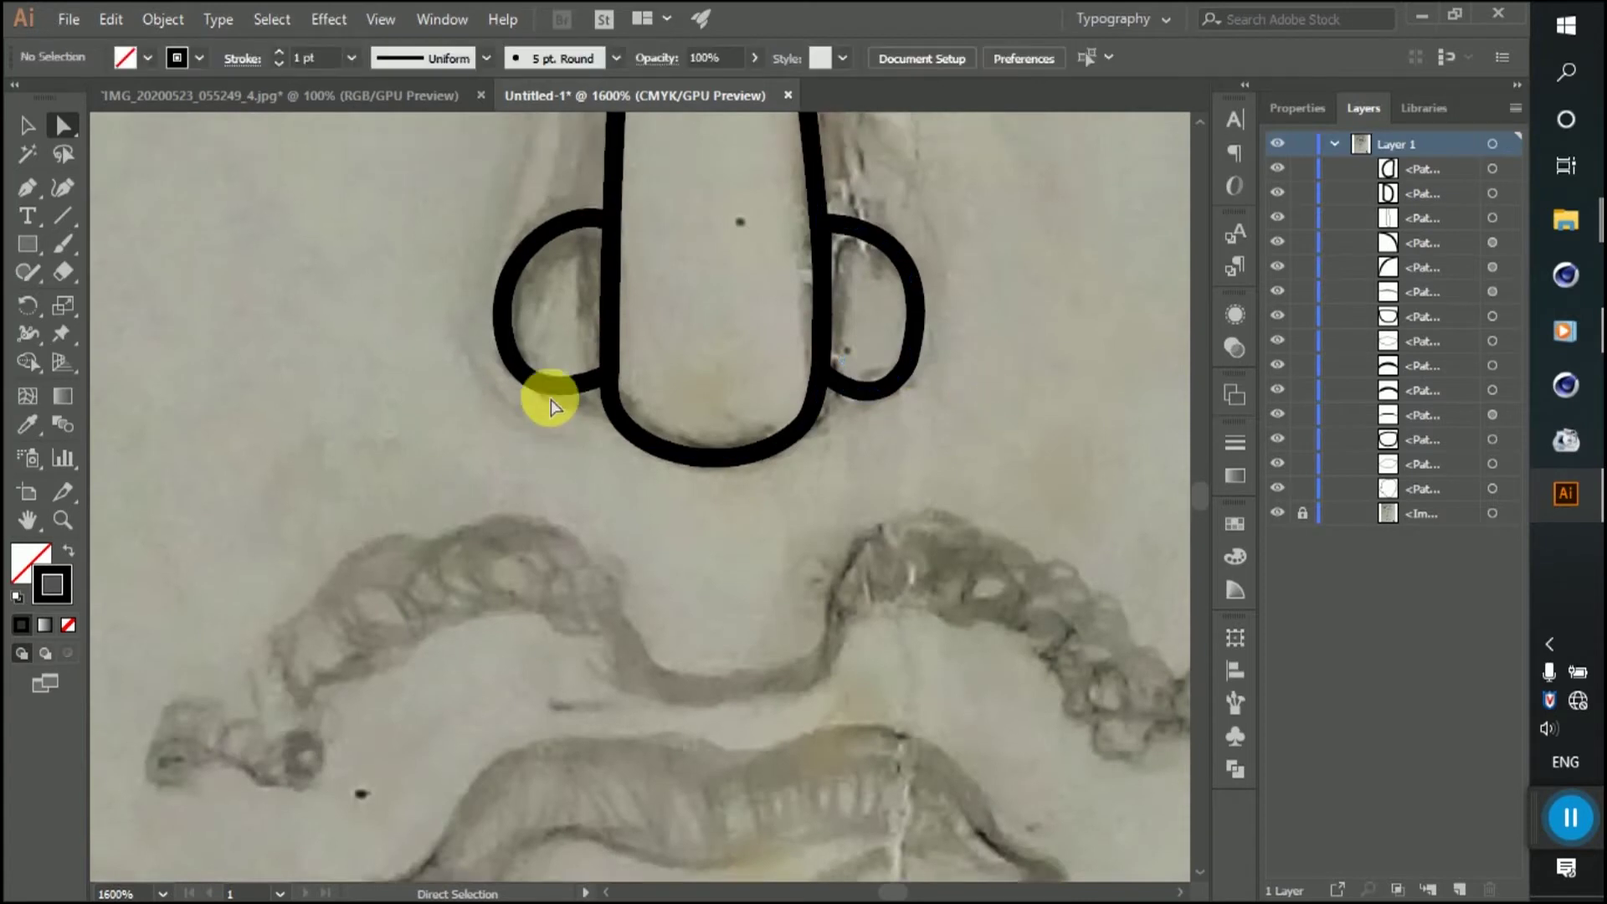
pyautogui.scroll(2, 552, 397)
pyautogui.click(585, 405)
pyautogui.click(678, 383)
pyautogui.click(502, 495)
pyautogui.scroll(-2, 590, 501)
# Step: Curve the top of the left nose line outward by pulling out its anchor handles
pyautogui.scroll(-2, 791, 459)
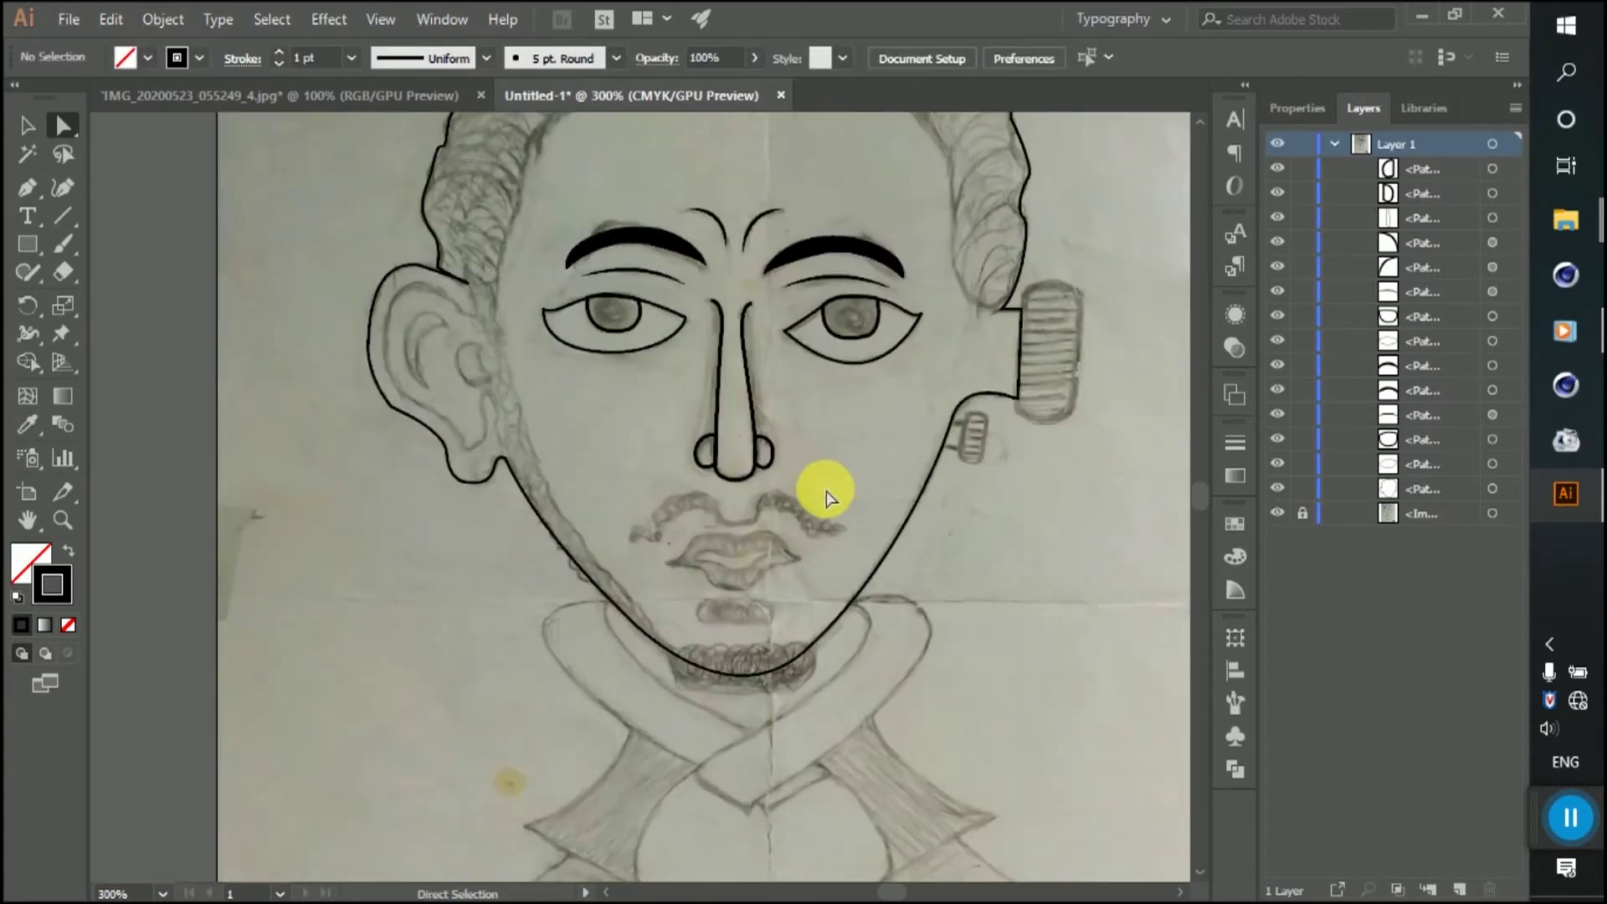
pyautogui.scroll(2, 735, 315)
pyautogui.scroll(2, 717, 341)
pyautogui.click(665, 238)
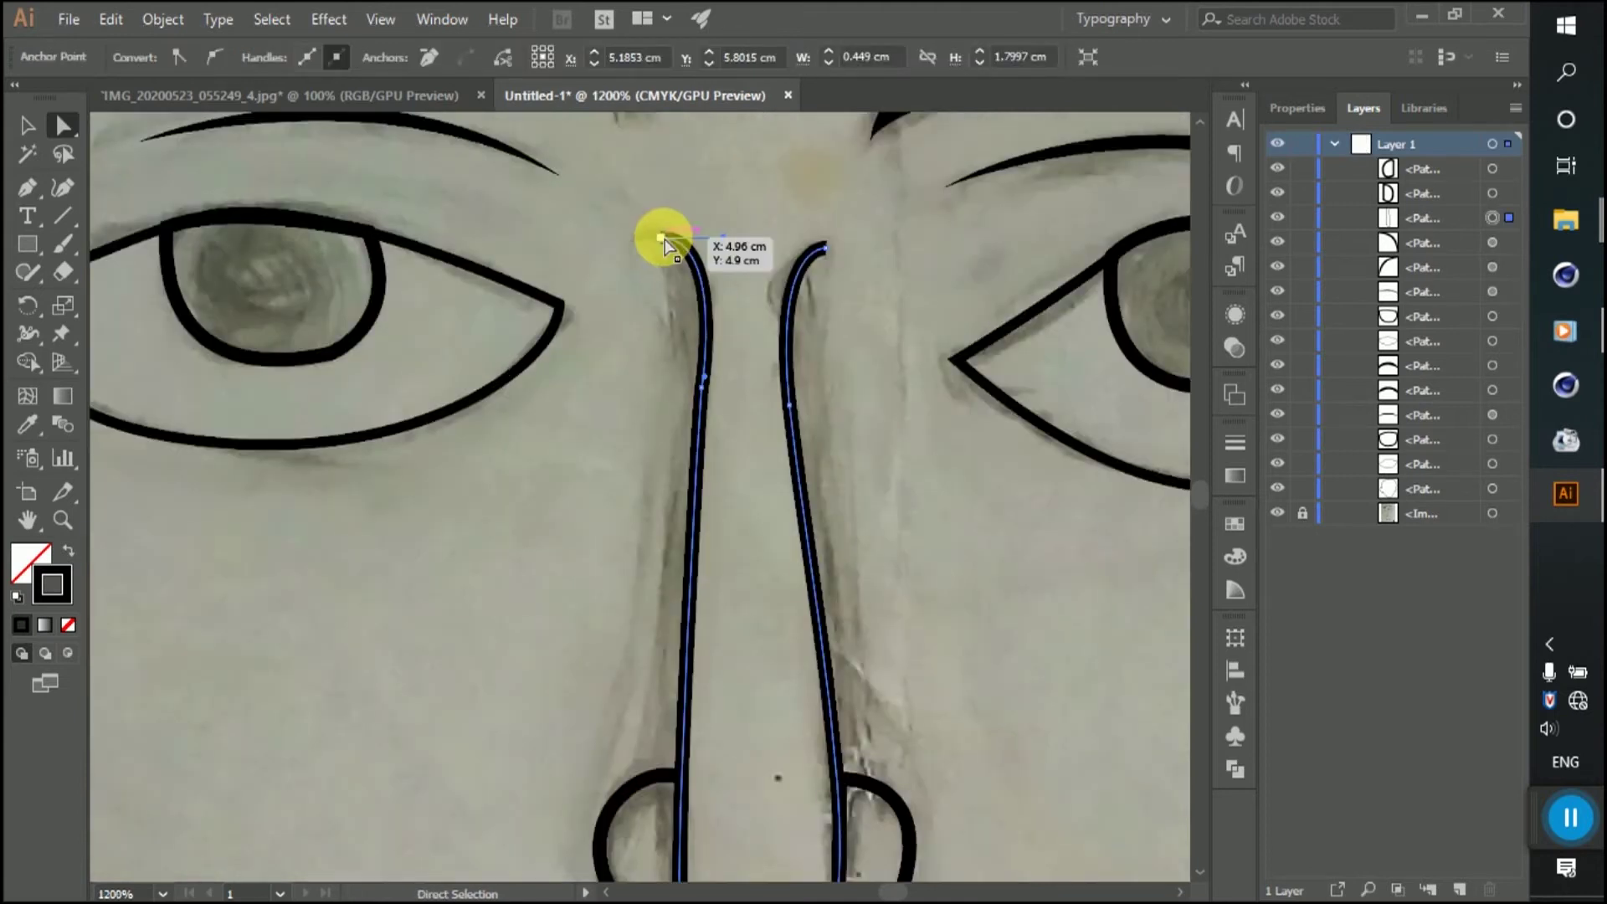
pyautogui.moveTo(665, 238); pyautogui.dragTo(717, 272)
pyautogui.click(706, 382)
pyautogui.click(702, 327)
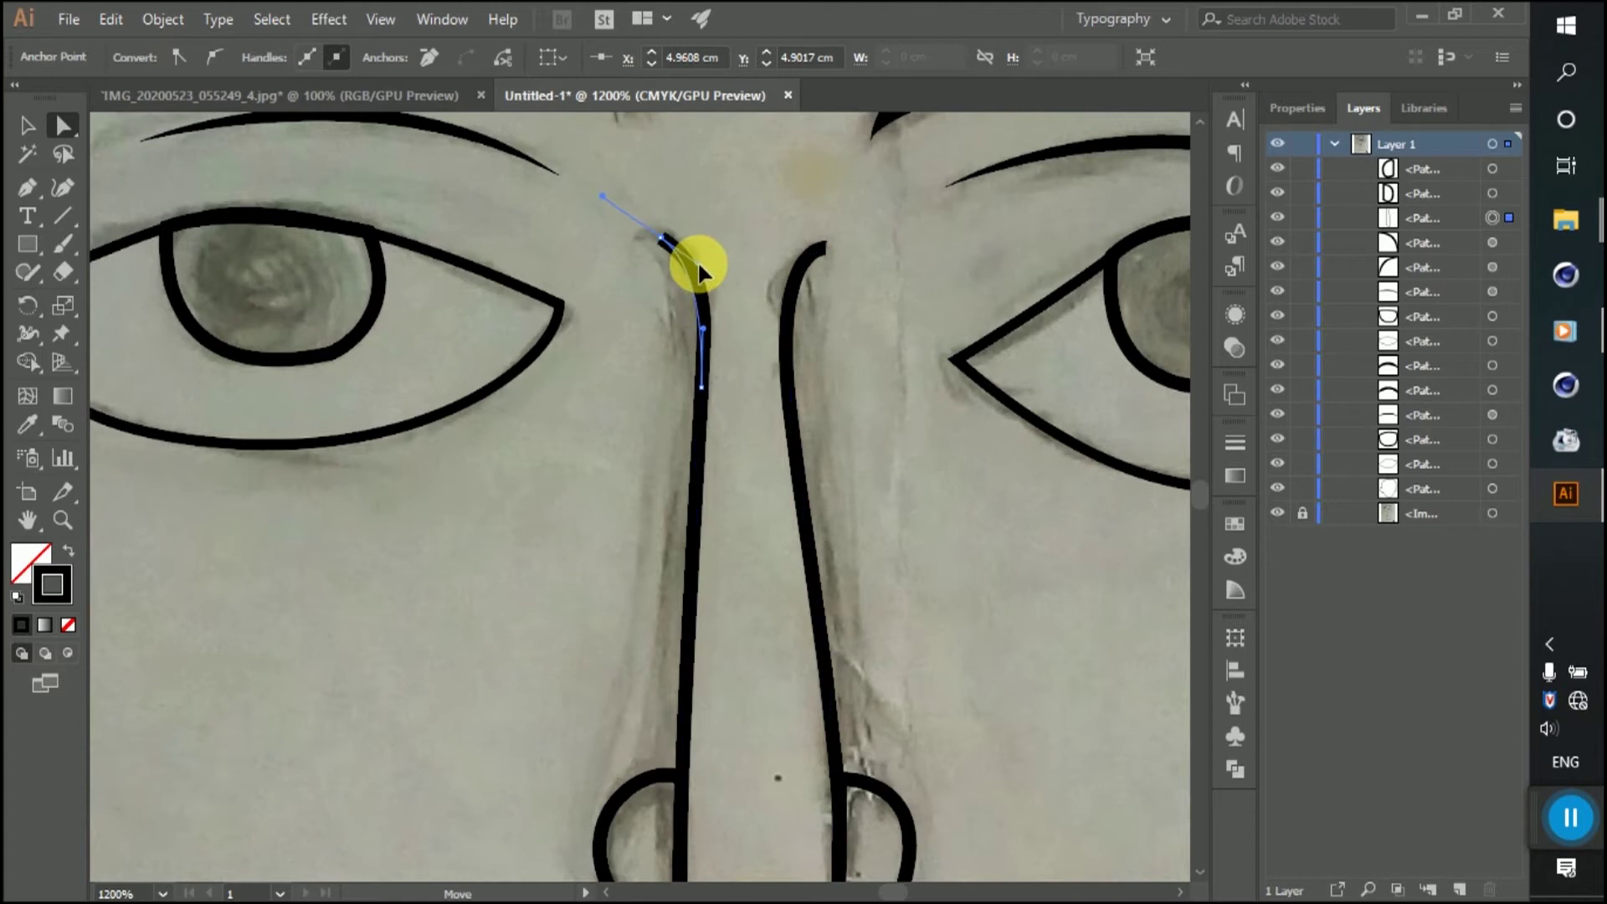
# Step: Give both nose lines the tapered Width Profile 1 stroke
pyautogui.click(26, 125)
pyautogui.click(663, 242)
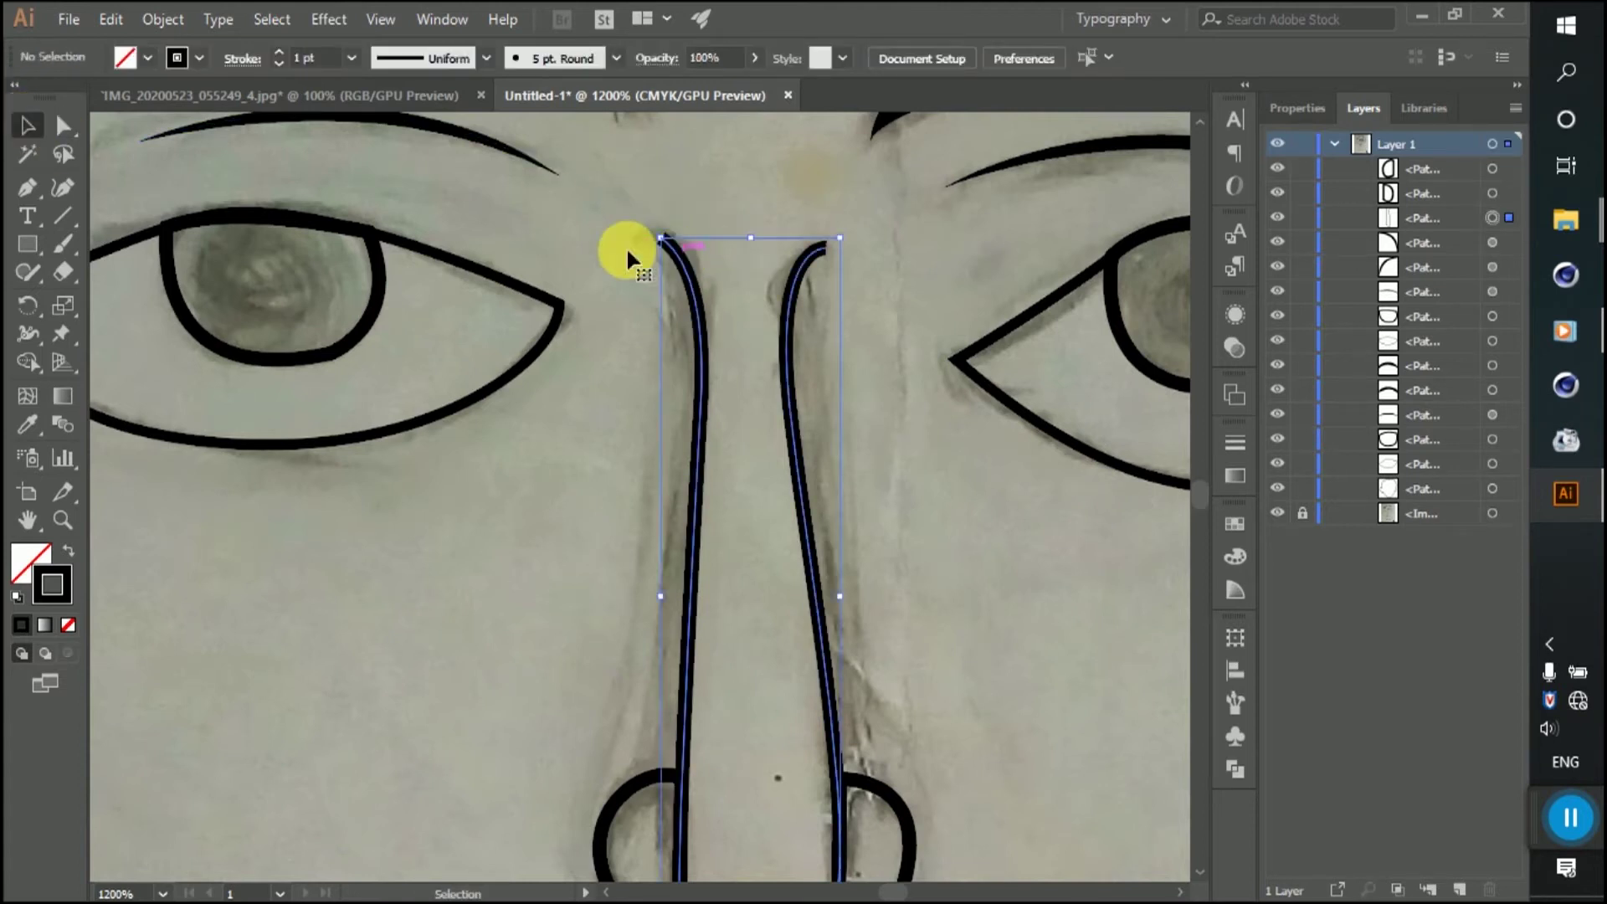
pyautogui.click(486, 57)
pyautogui.click(435, 125)
pyautogui.scroll(-4, 720, 282)
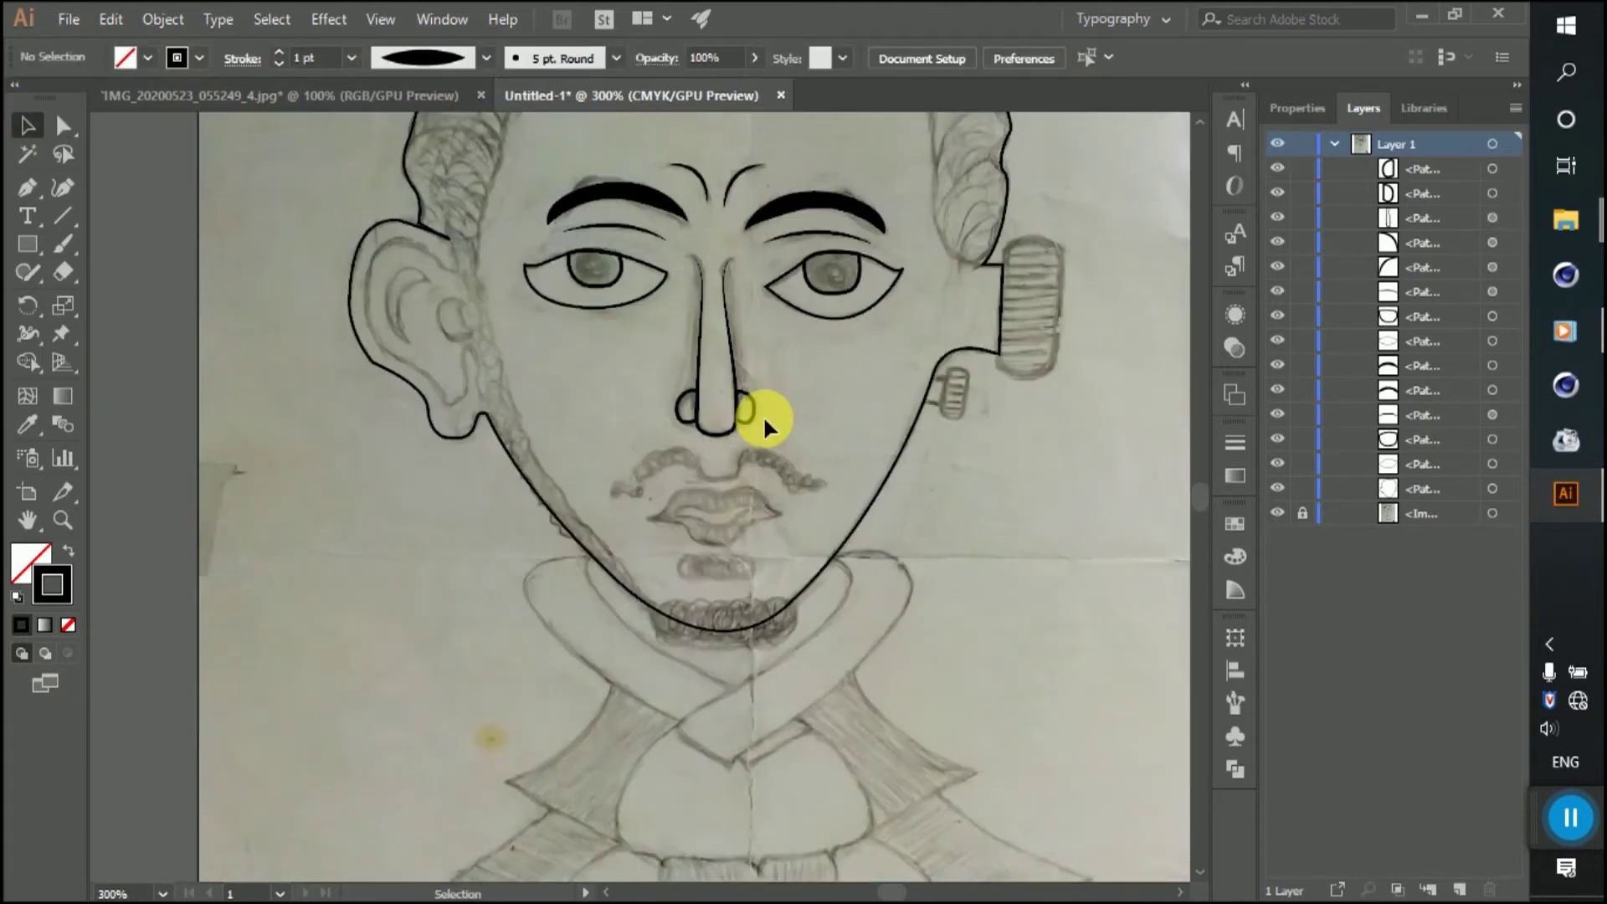
pyautogui.scroll(3, 764, 415)
# Step: Apply the tapered Width Profile 1 to the right and left nostril paths
pyautogui.click(750, 403)
pyautogui.click(430, 132)
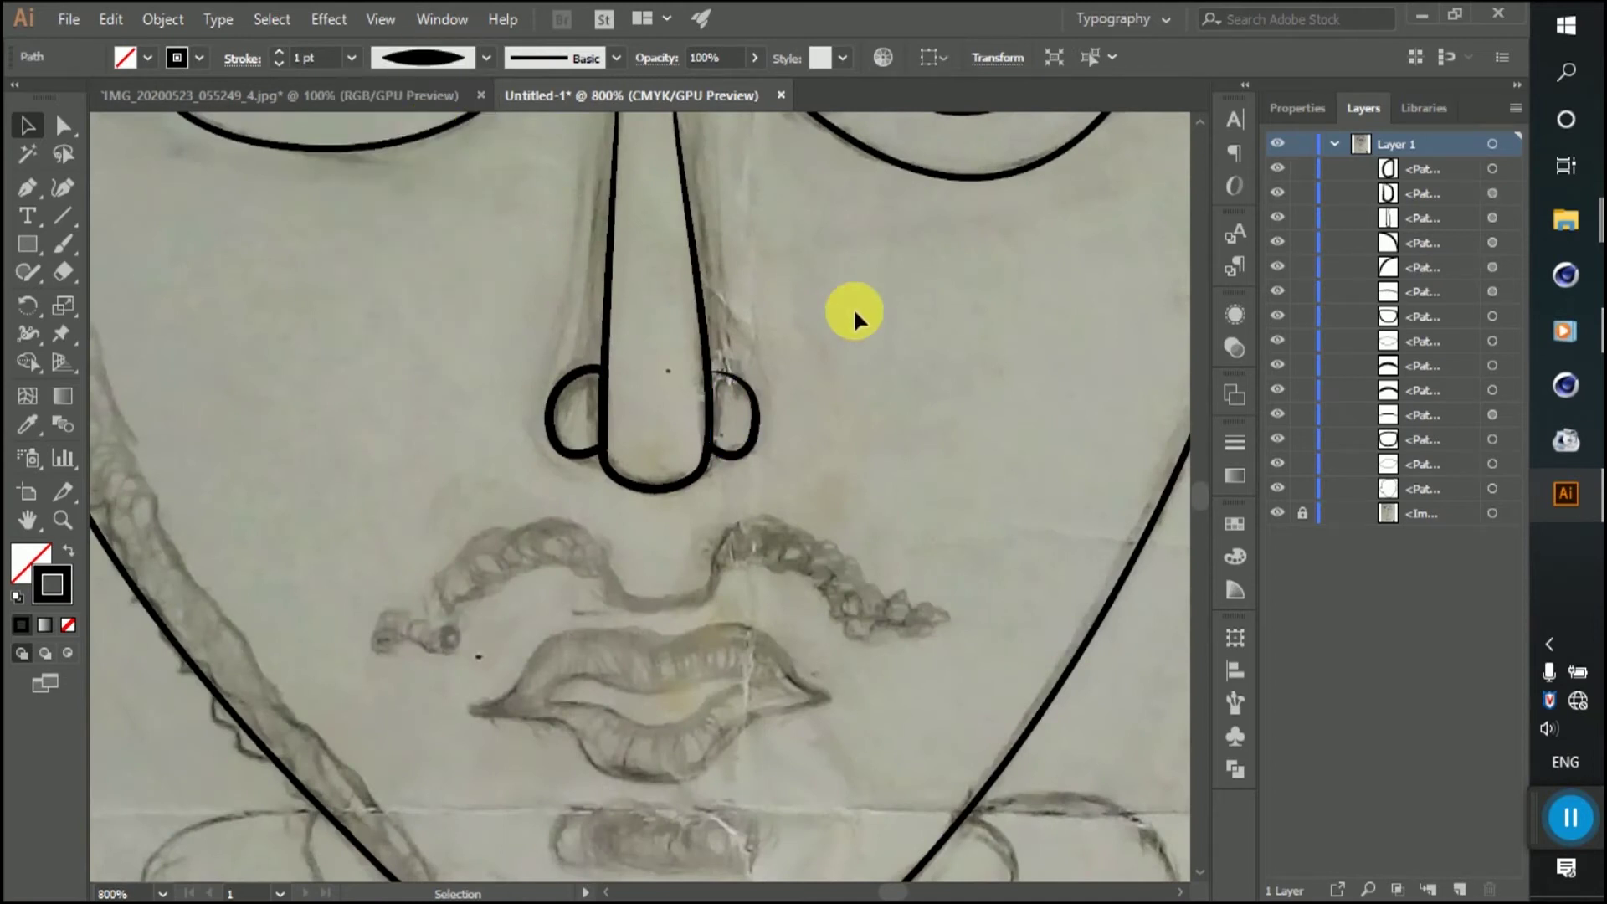
pyautogui.click(856, 304)
pyautogui.scroll(-2, 796, 326)
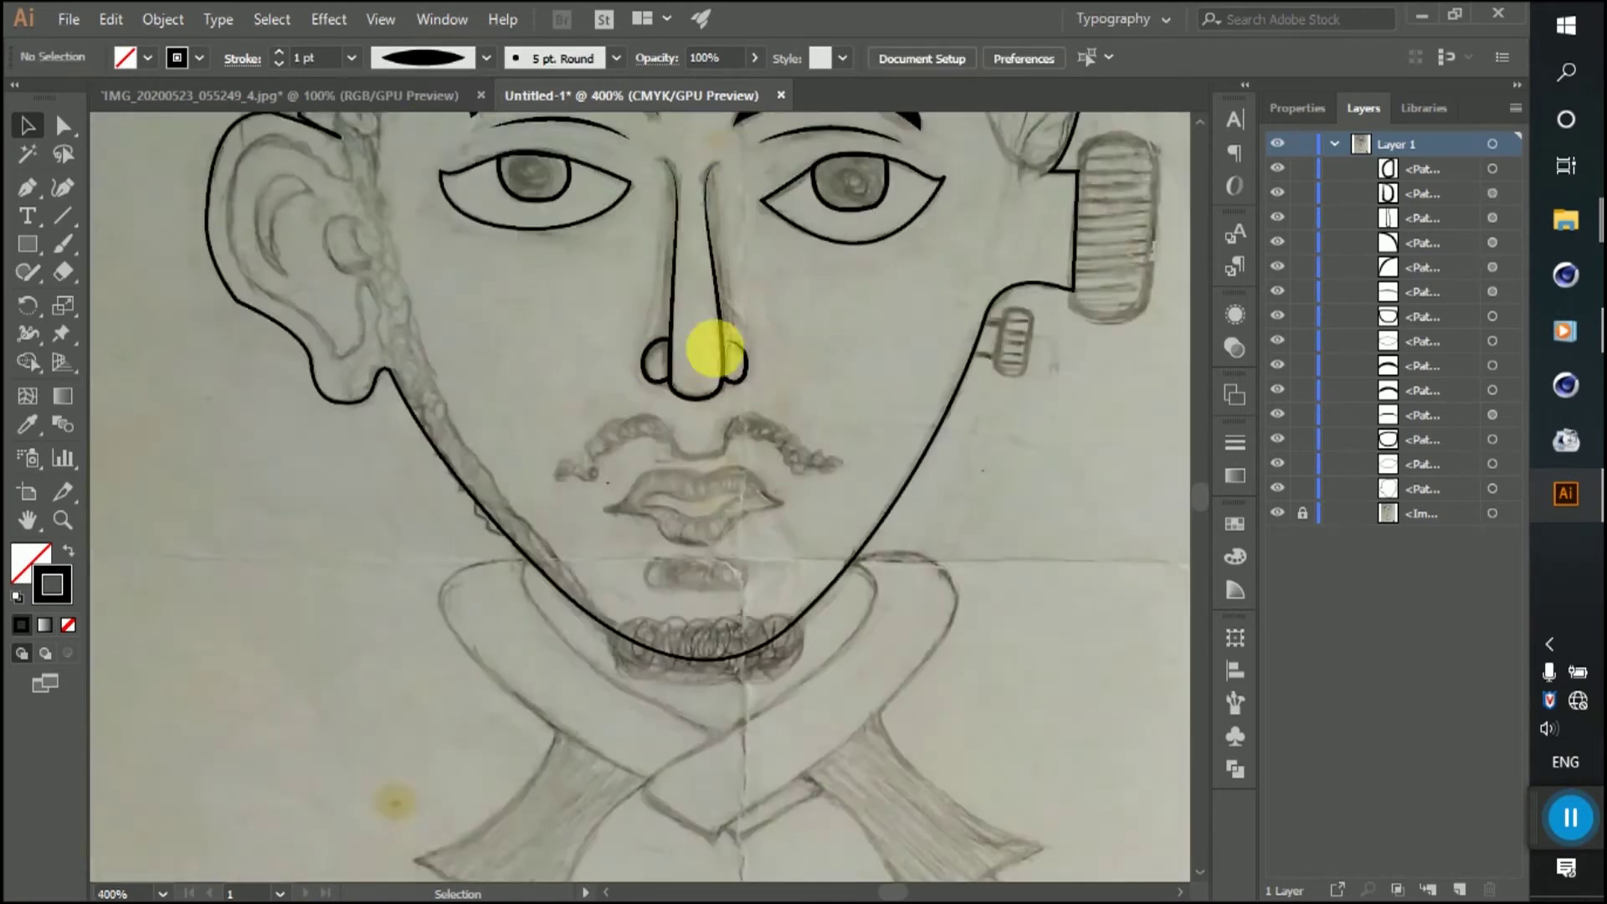
pyautogui.click(658, 351)
pyautogui.click(433, 58)
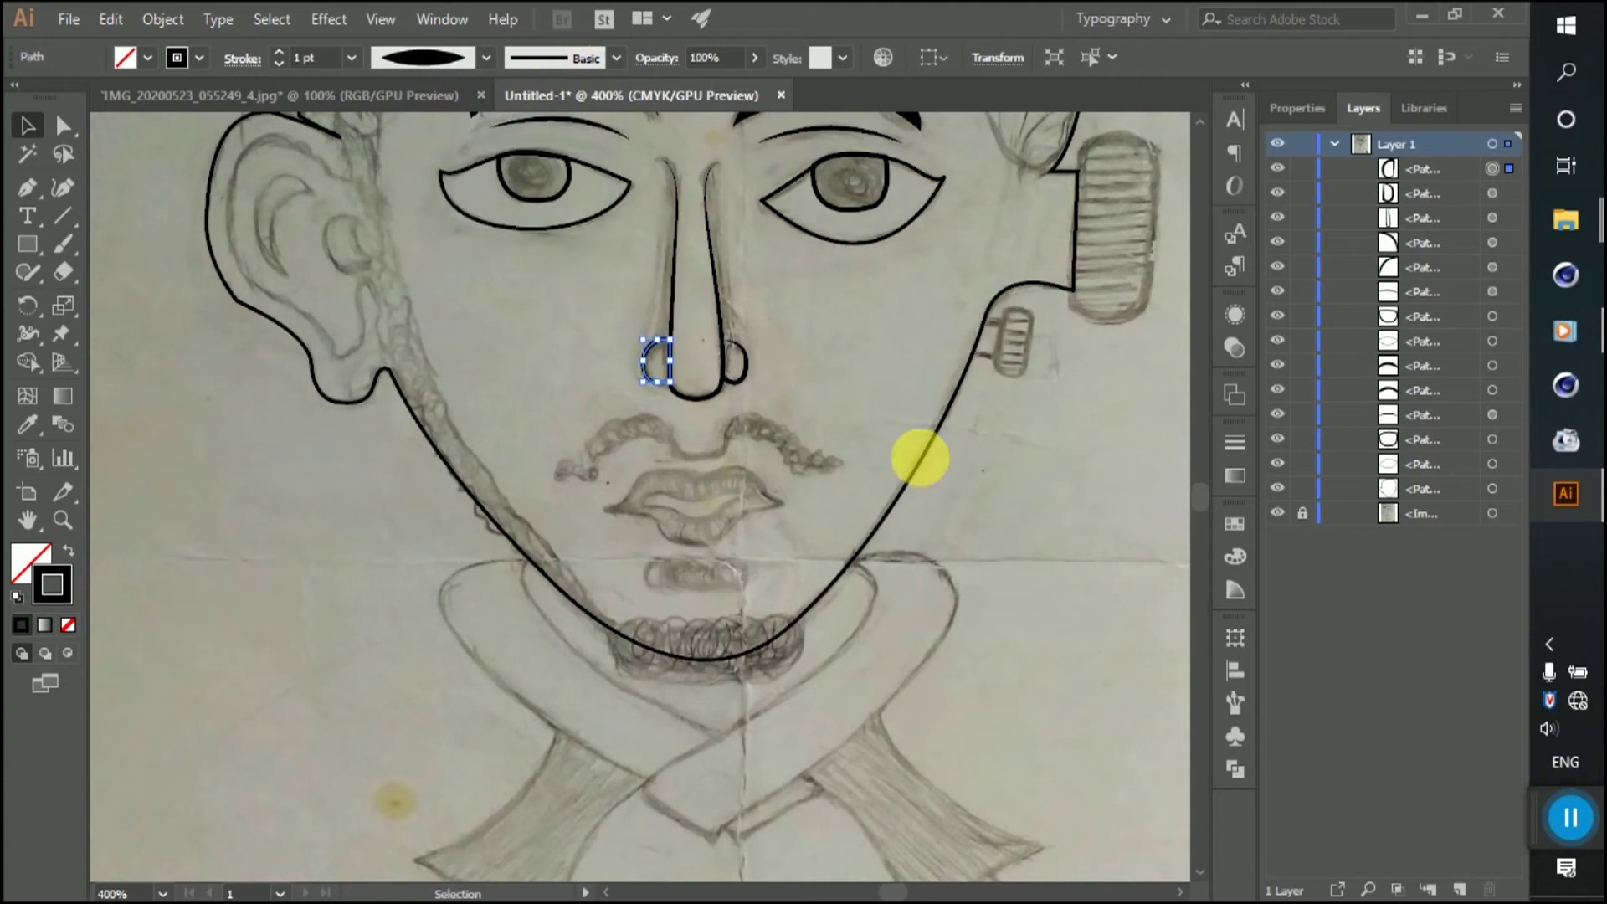
pyautogui.click(869, 393)
pyautogui.scroll(-3, 871, 402)
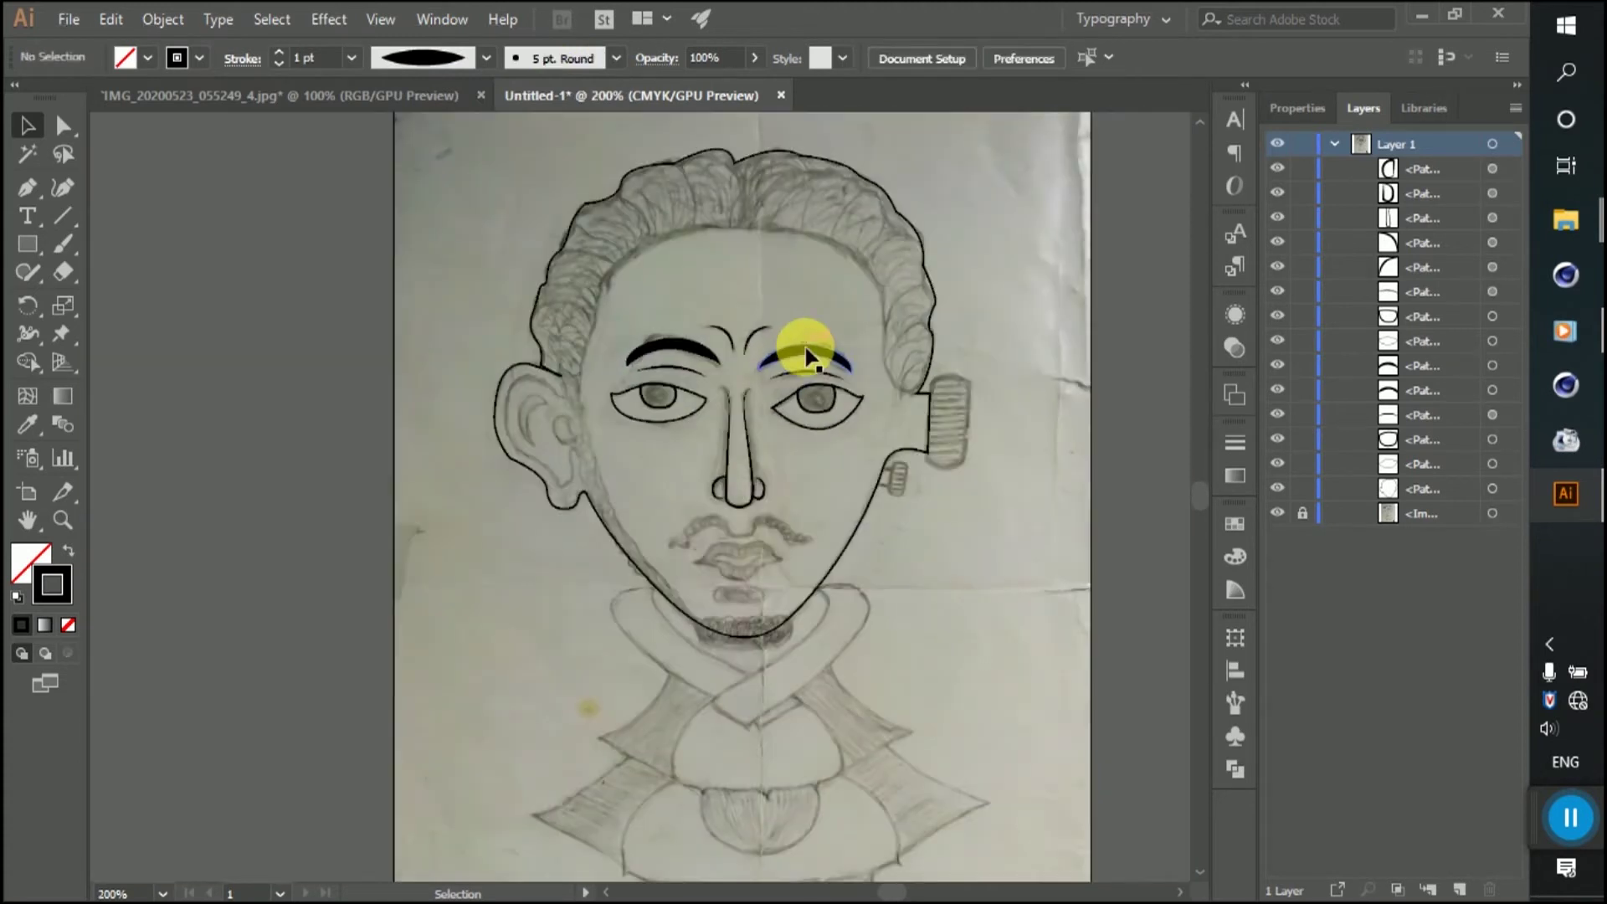
pyautogui.scroll(2, 787, 452)
pyautogui.scroll(1, 592, 430)
pyautogui.scroll(2, 617, 423)
pyautogui.scroll(-1, 661, 429)
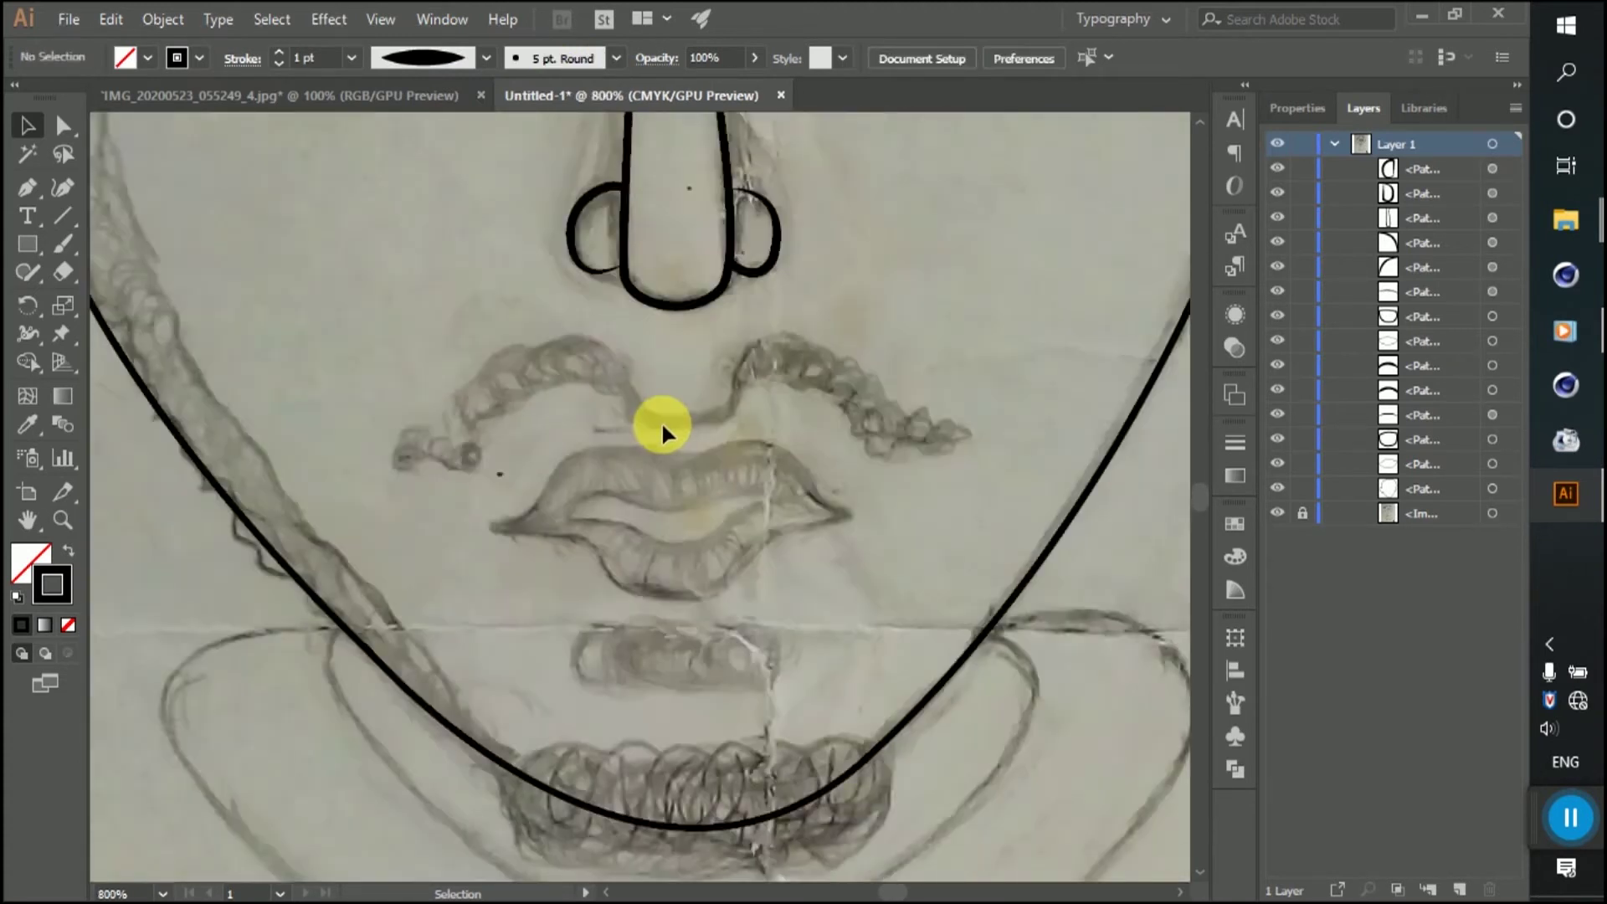
pyautogui.scroll(1, 630, 463)
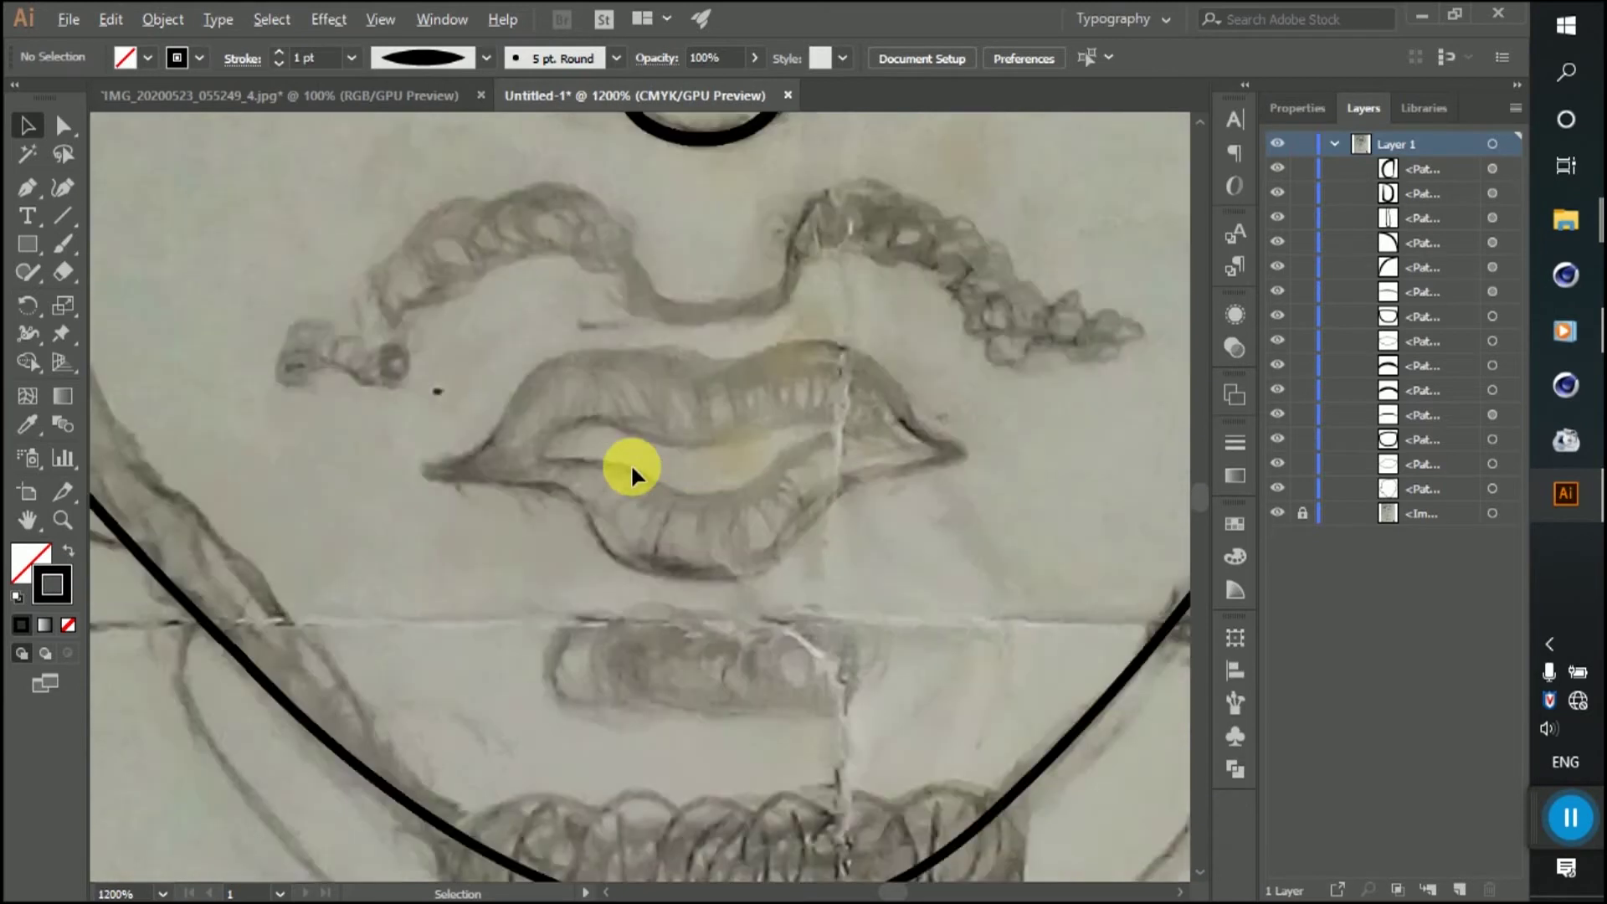
pyautogui.scroll(-3, 705, 487)
pyautogui.scroll(3, 670, 500)
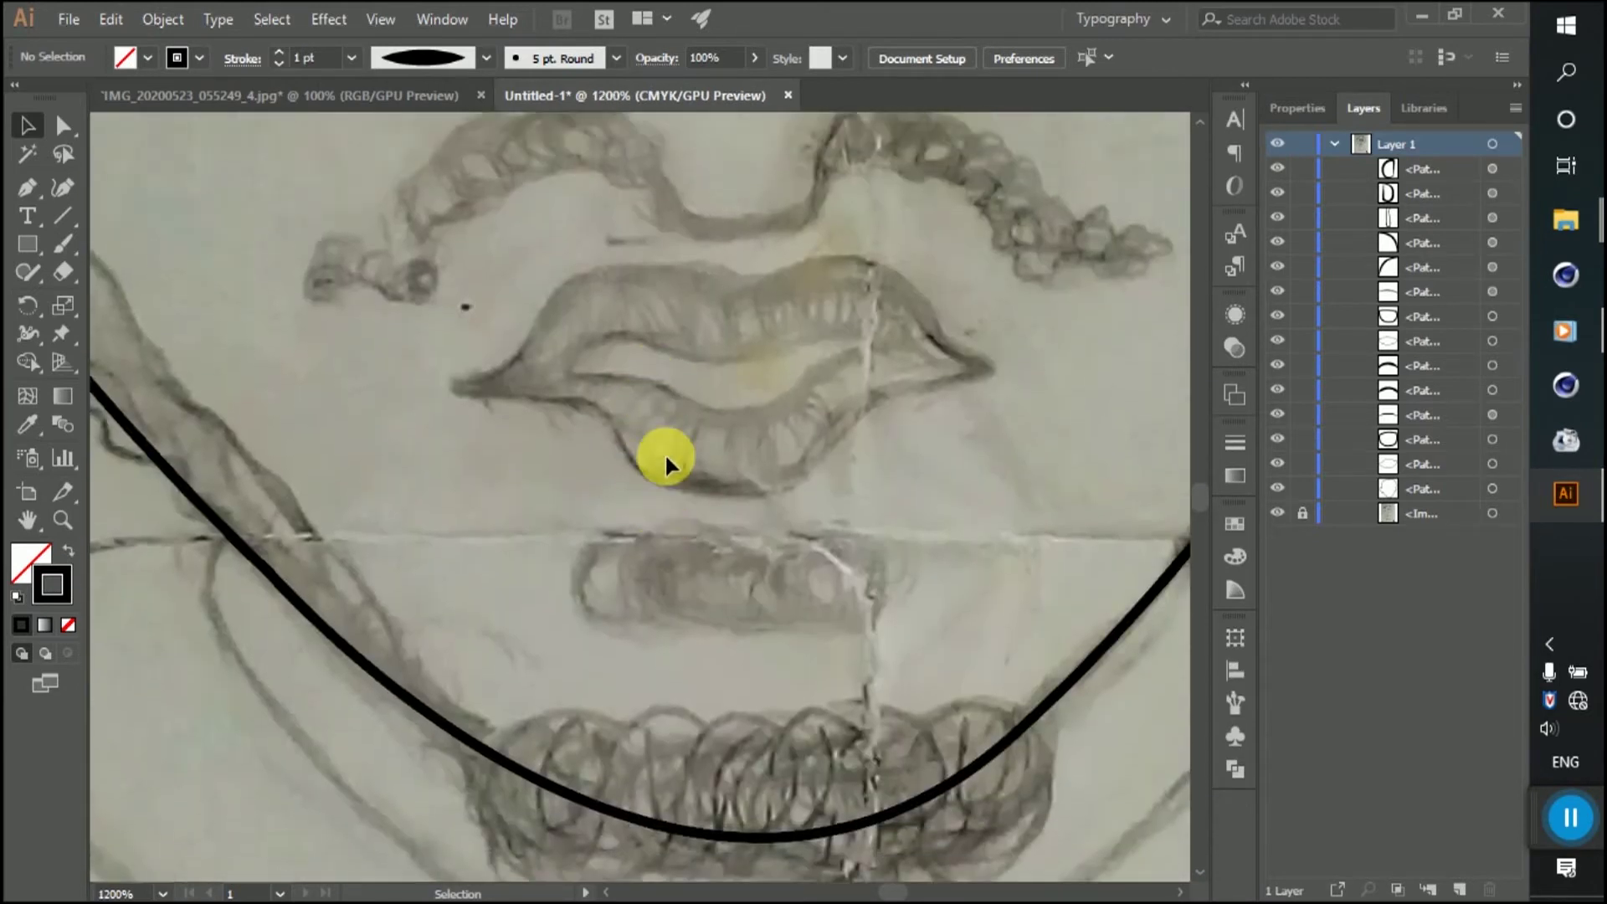
pyautogui.scroll(-1, 664, 452)
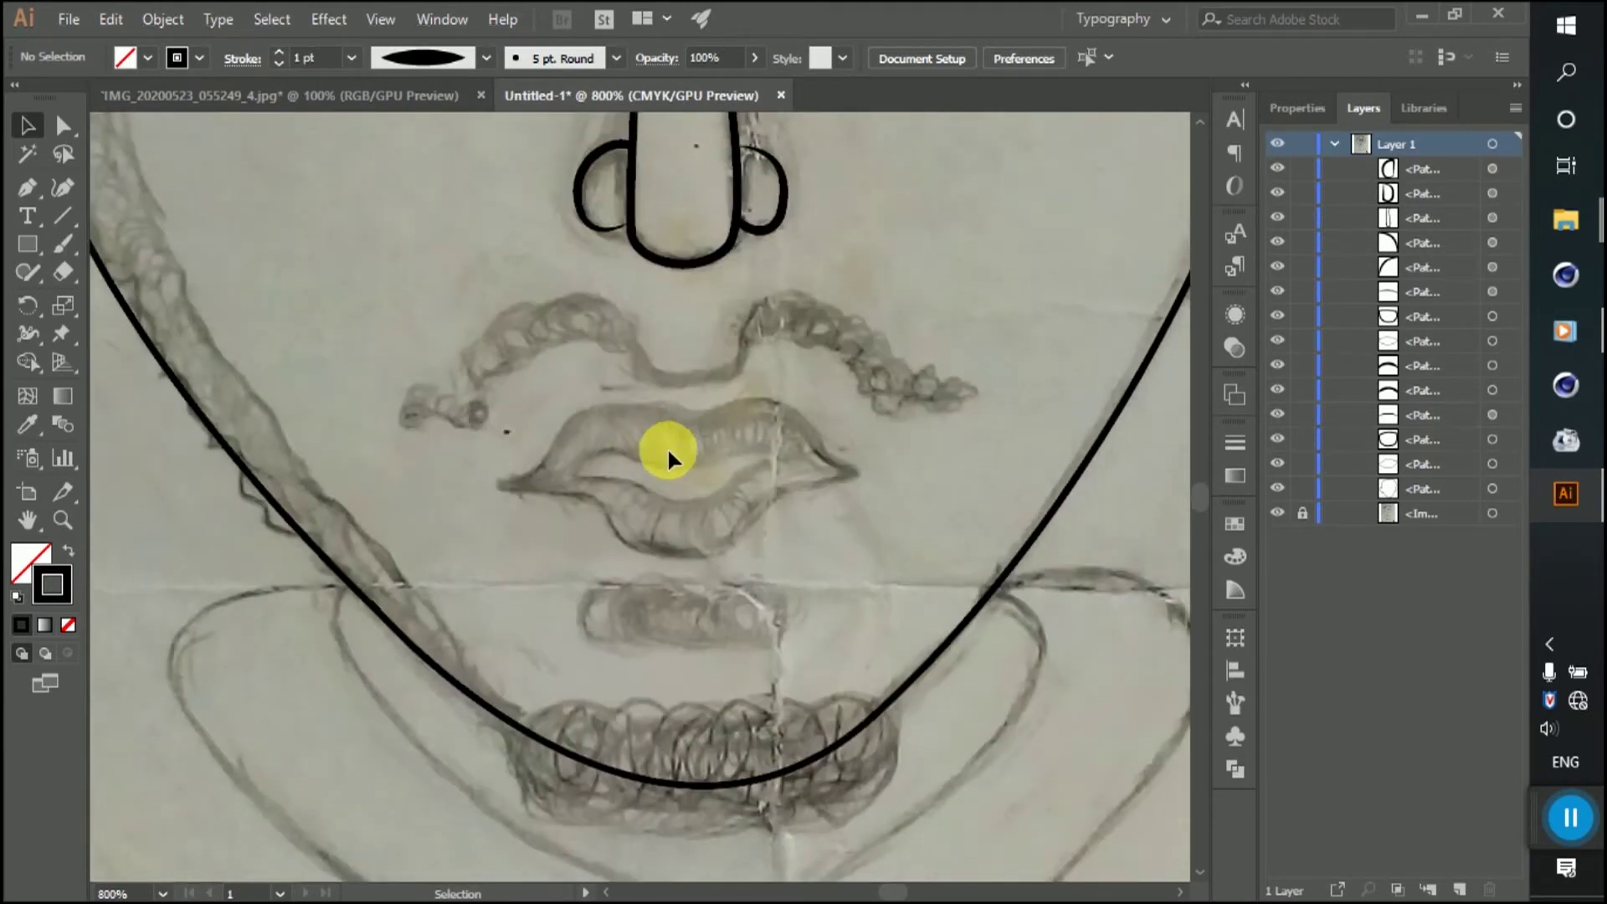
pyautogui.scroll(-2, 670, 452)
pyautogui.scroll(1, 700, 460)
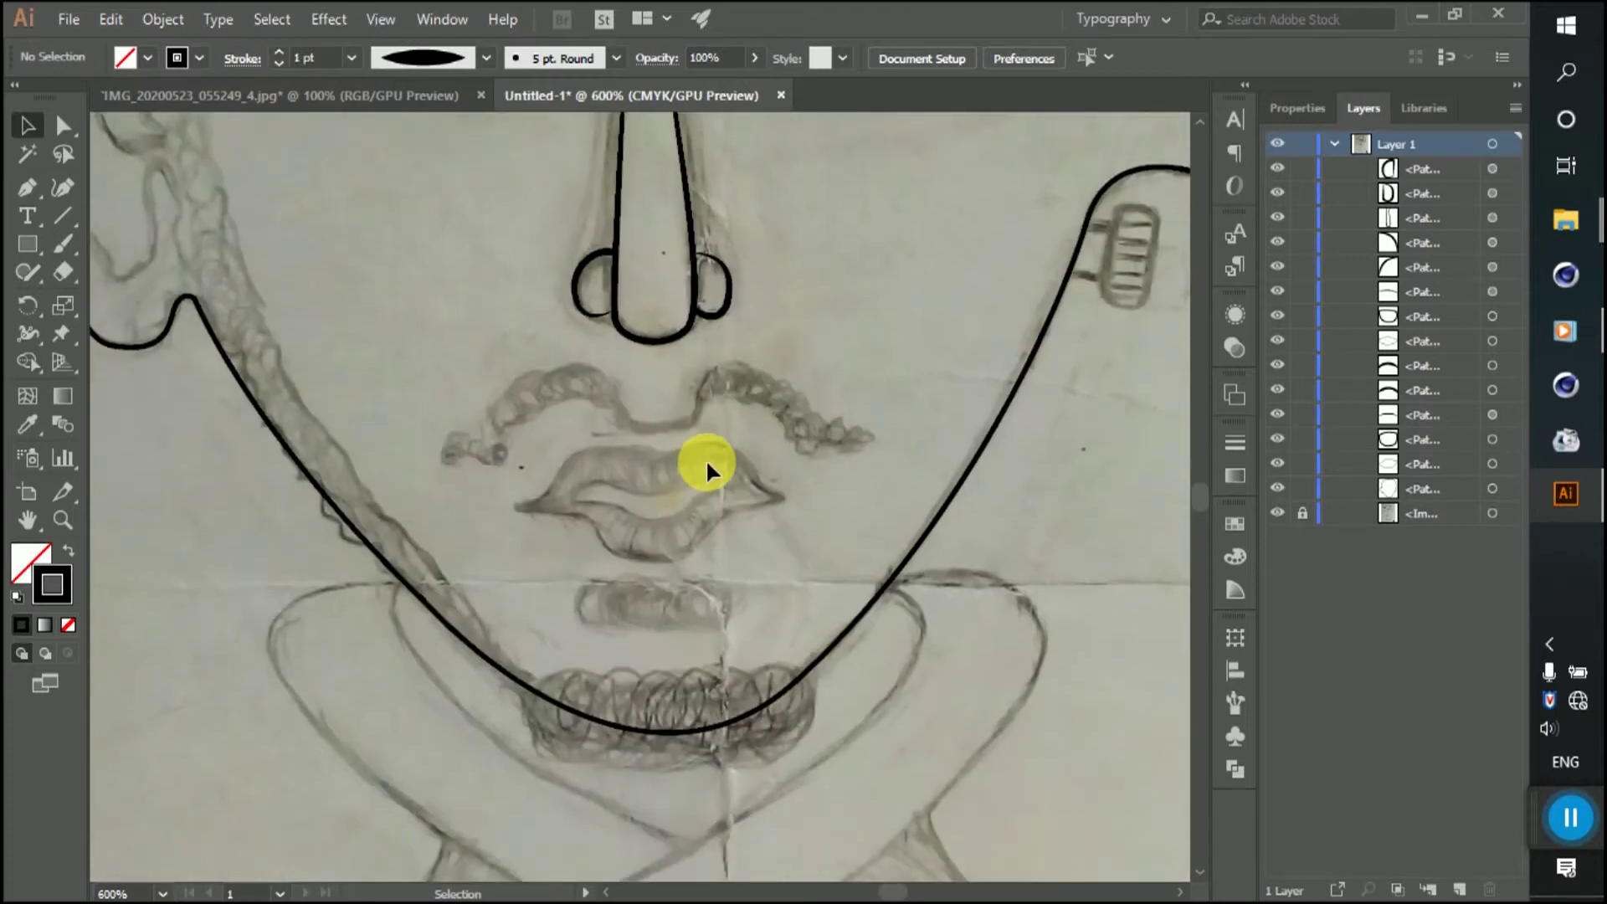
pyautogui.scroll(-2, 706, 459)
# Step: Draw an oval over the chin tuft's left end with the Charcoal brush
pyautogui.moveTo(28, 244); pyautogui.dragTo(99, 302)
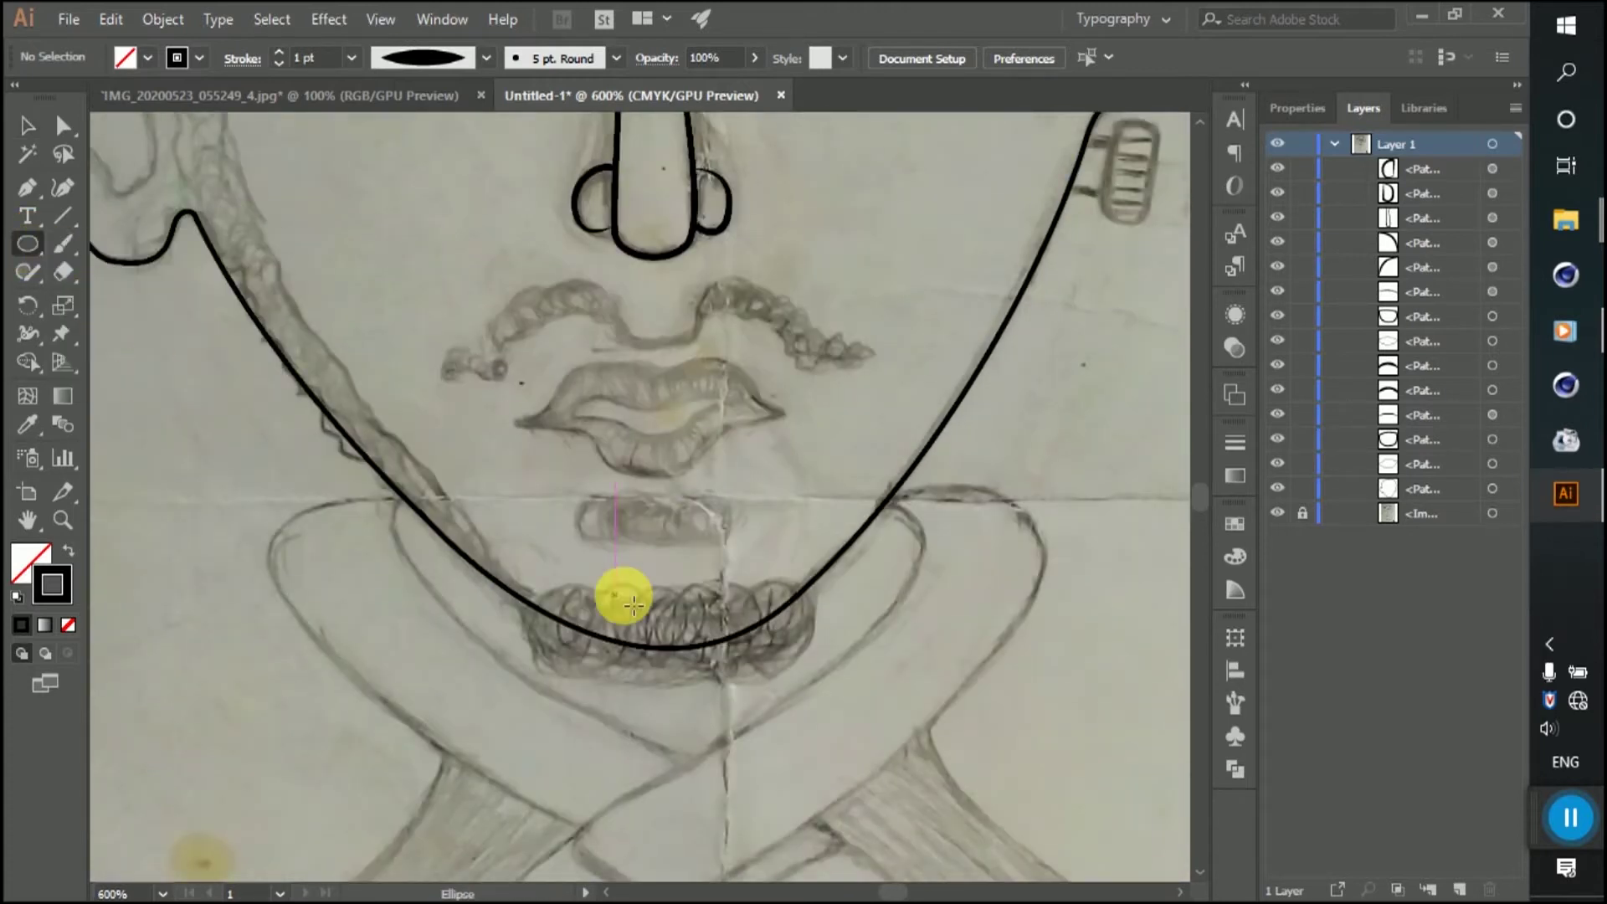
pyautogui.scroll(-2, 416, 467)
pyautogui.click(559, 58)
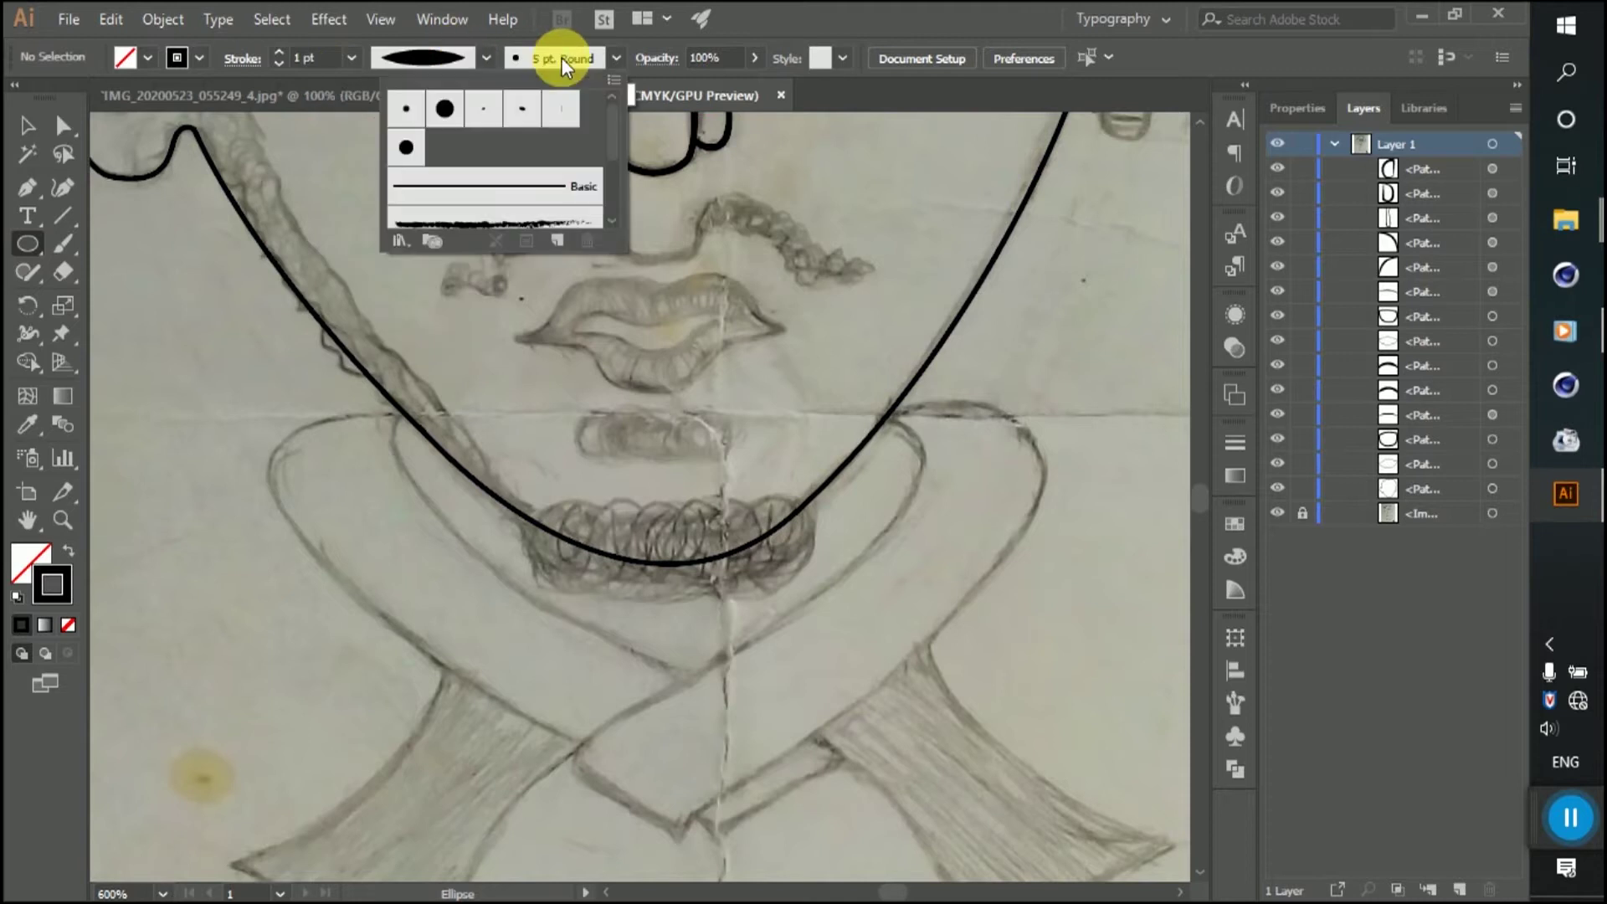
pyautogui.moveTo(629, 251); pyautogui.dragTo(639, 304)
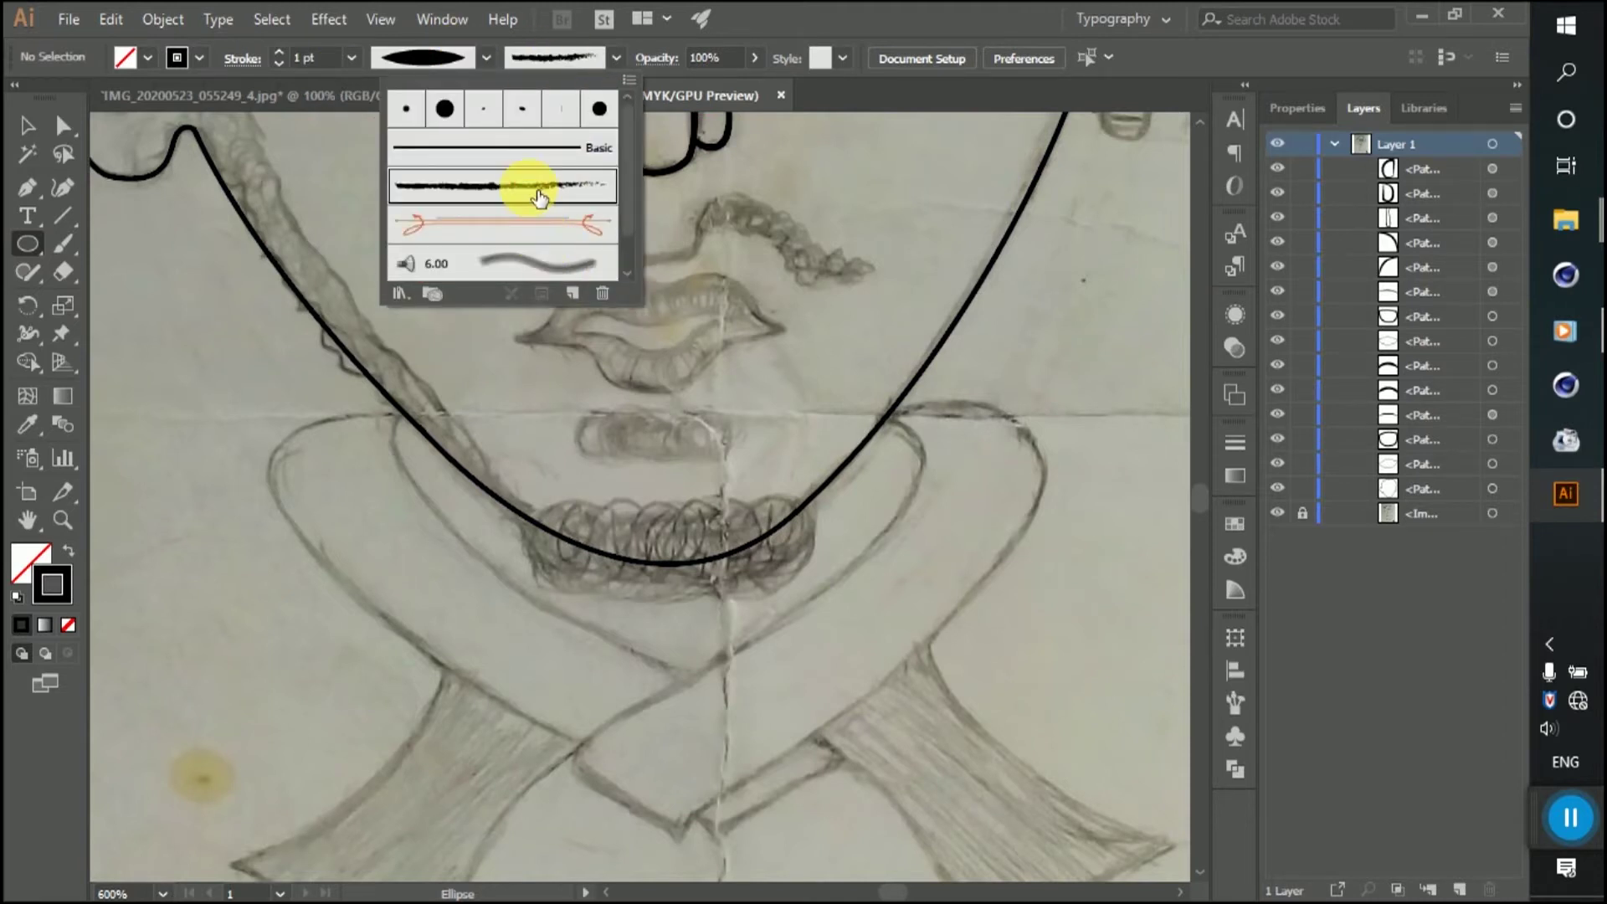
pyautogui.click(531, 186)
pyautogui.scroll(-3, 553, 435)
pyautogui.moveTo(554, 436); pyautogui.dragTo(575, 477)
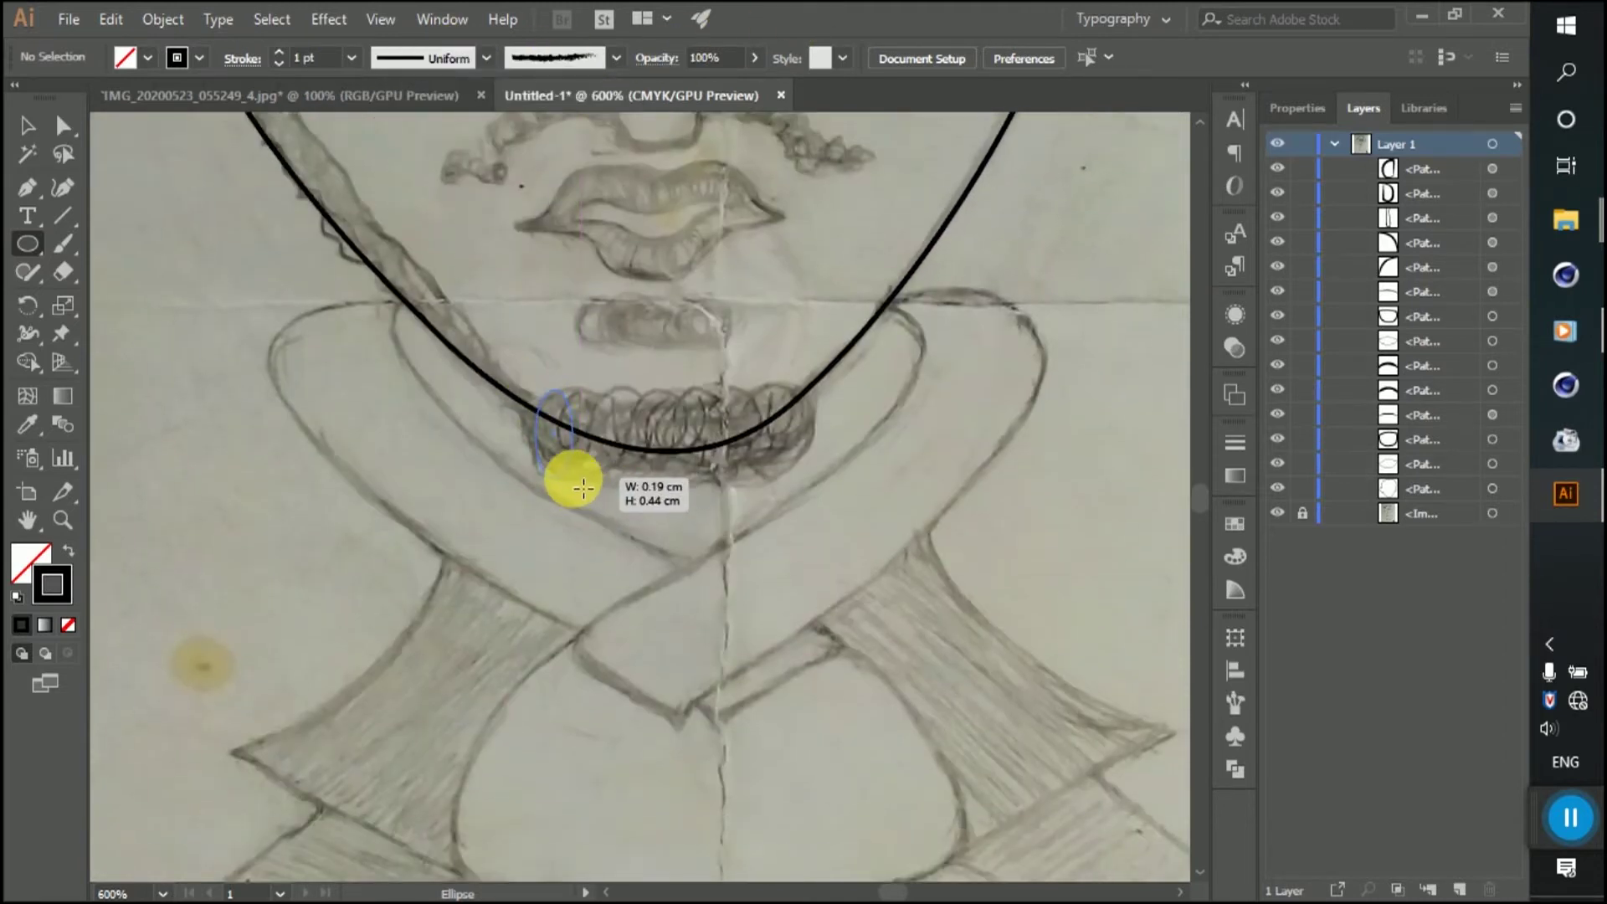
pyautogui.click(554, 58)
pyautogui.click(555, 195)
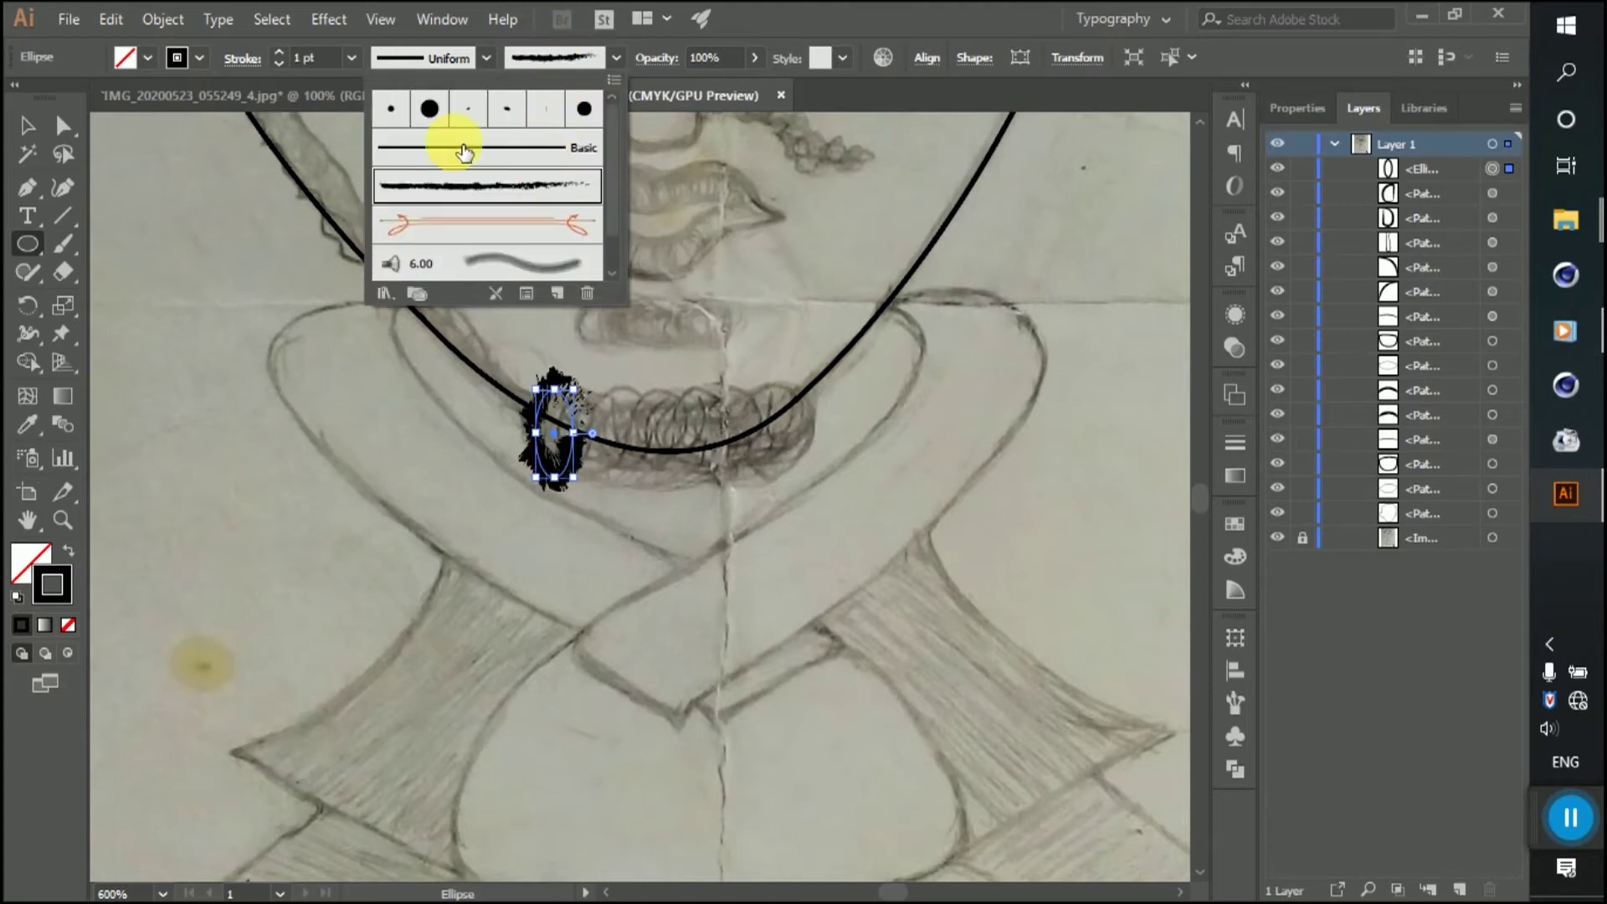
# Step: Narrow the oval, set its stroke to 0.5 pt, and duplicate it in place
pyautogui.moveTo(575, 436); pyautogui.dragTo(554, 434)
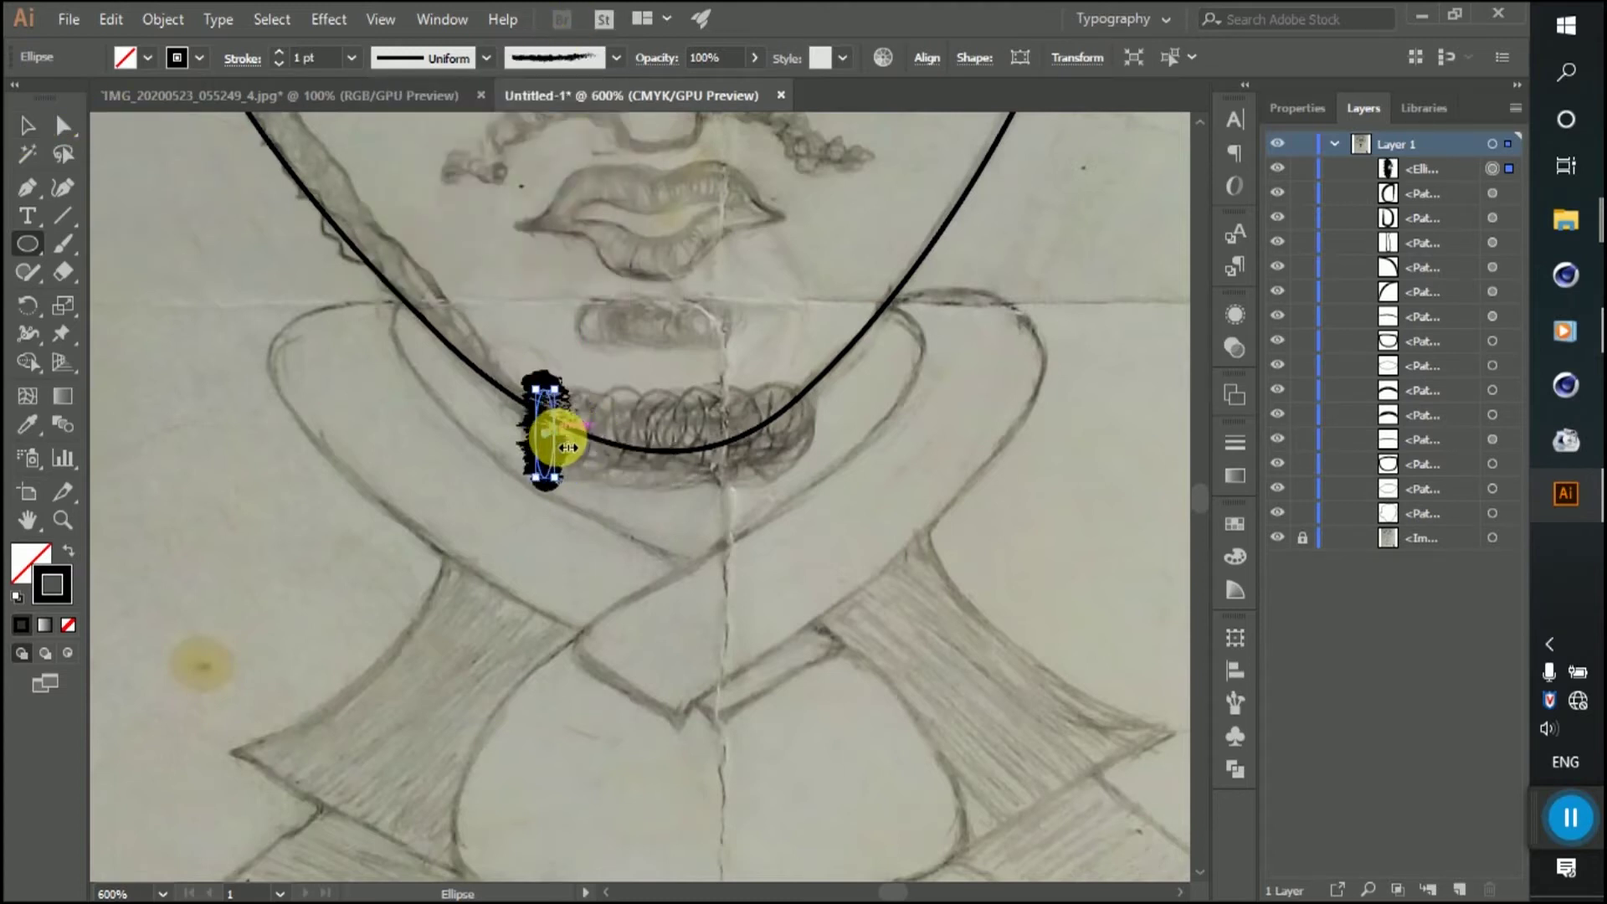
pyautogui.click(280, 63)
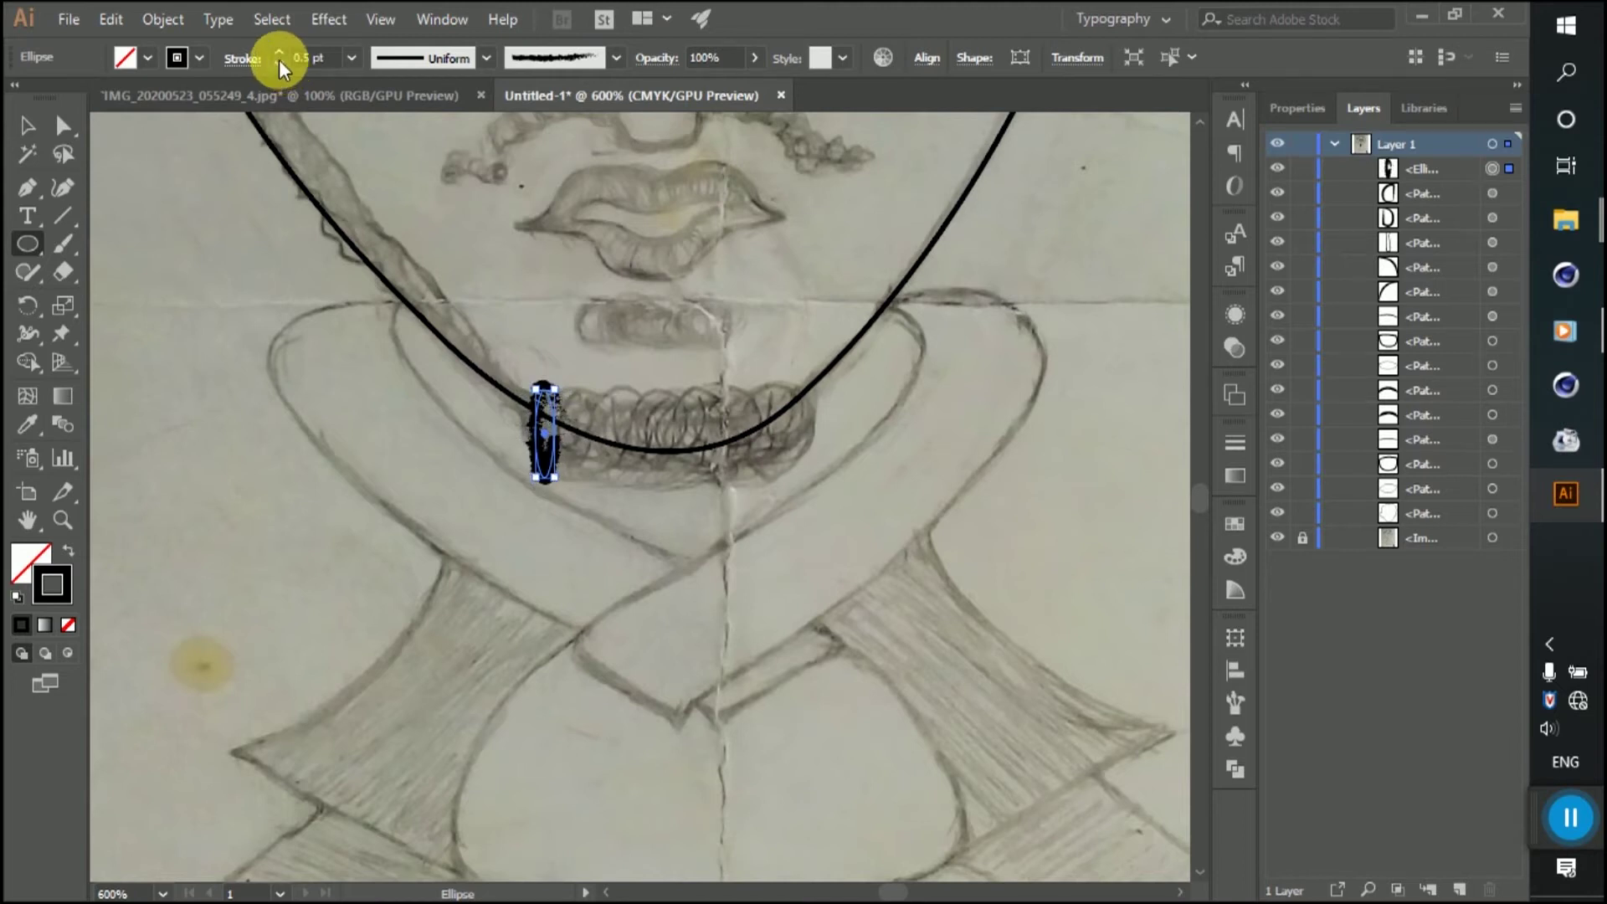
pyautogui.scroll(3, 563, 467)
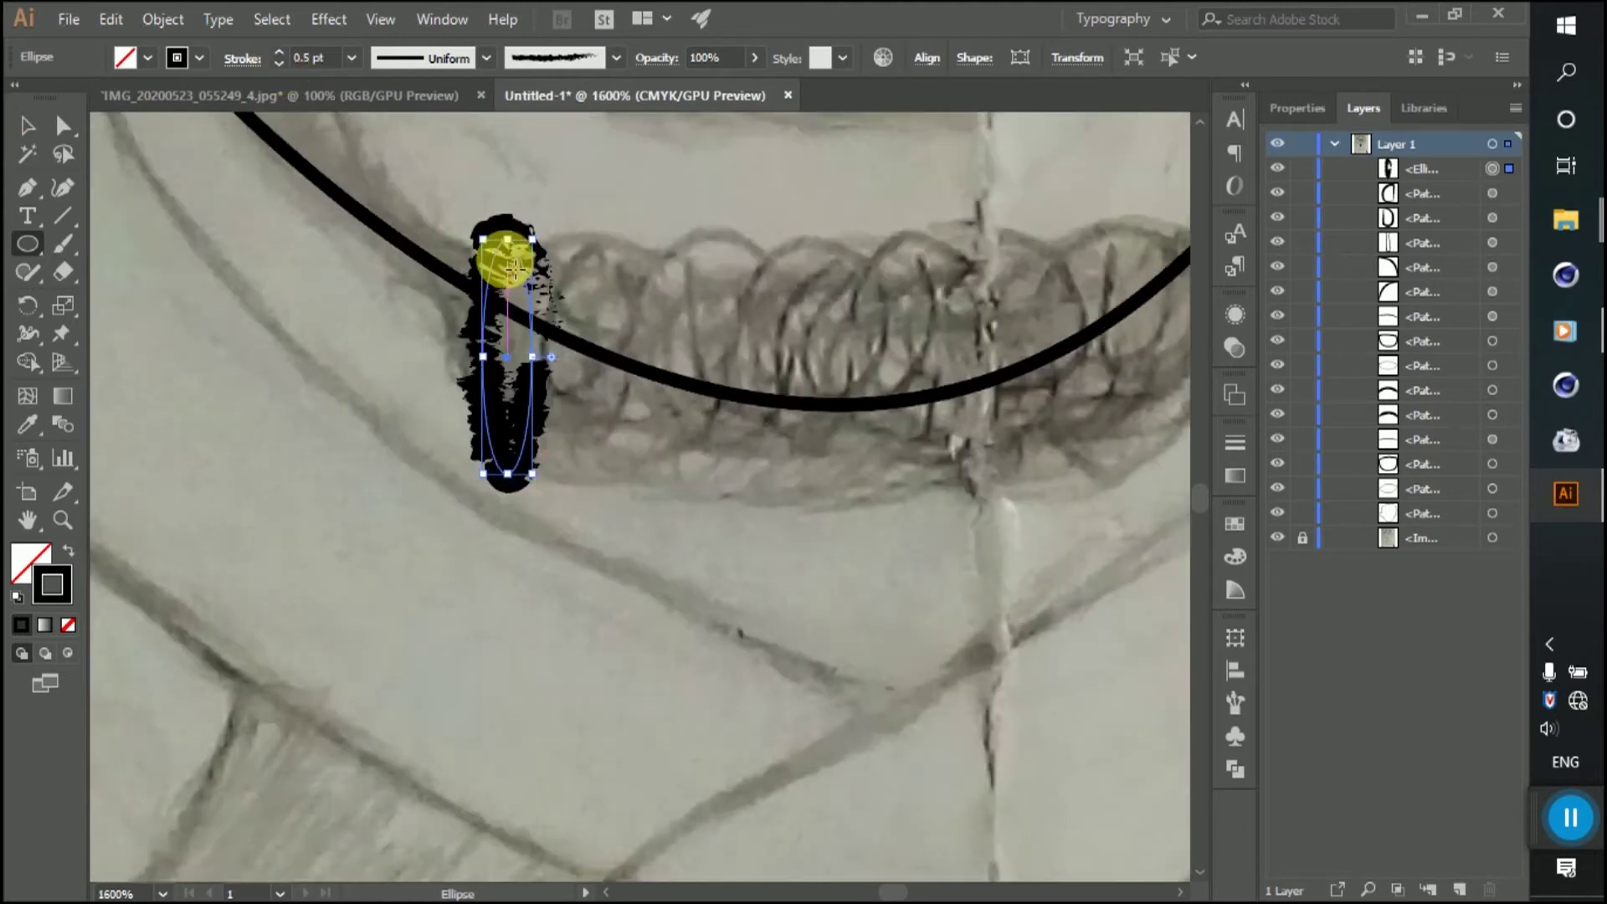
pyautogui.press('v')
pyautogui.moveTo(532, 357)
pyautogui.mouseDown()
pyautogui.moveTo(574, 375)
pyautogui.moveTo(497, 339)
pyautogui.mouseUp()
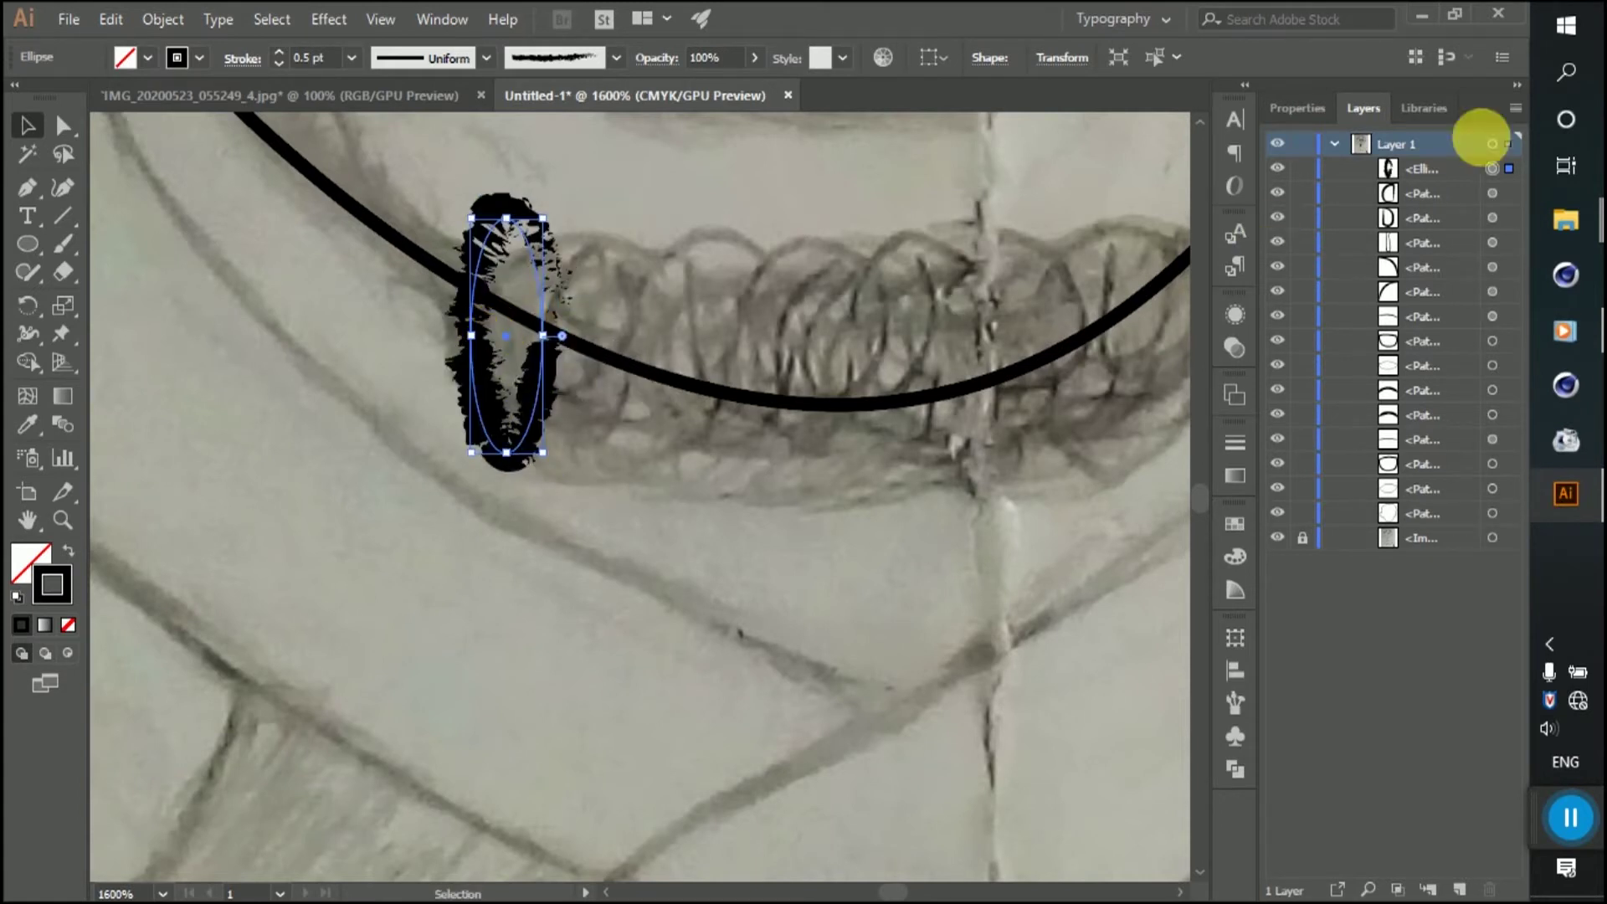
pyautogui.hotkey('ctrl', 'c')
pyautogui.hotkey('ctrl', 'f')
# Step: Nudge the two charcoal ellipses and reposition the pair over the chin tuft
pyautogui.doubleClick(1444, 155)
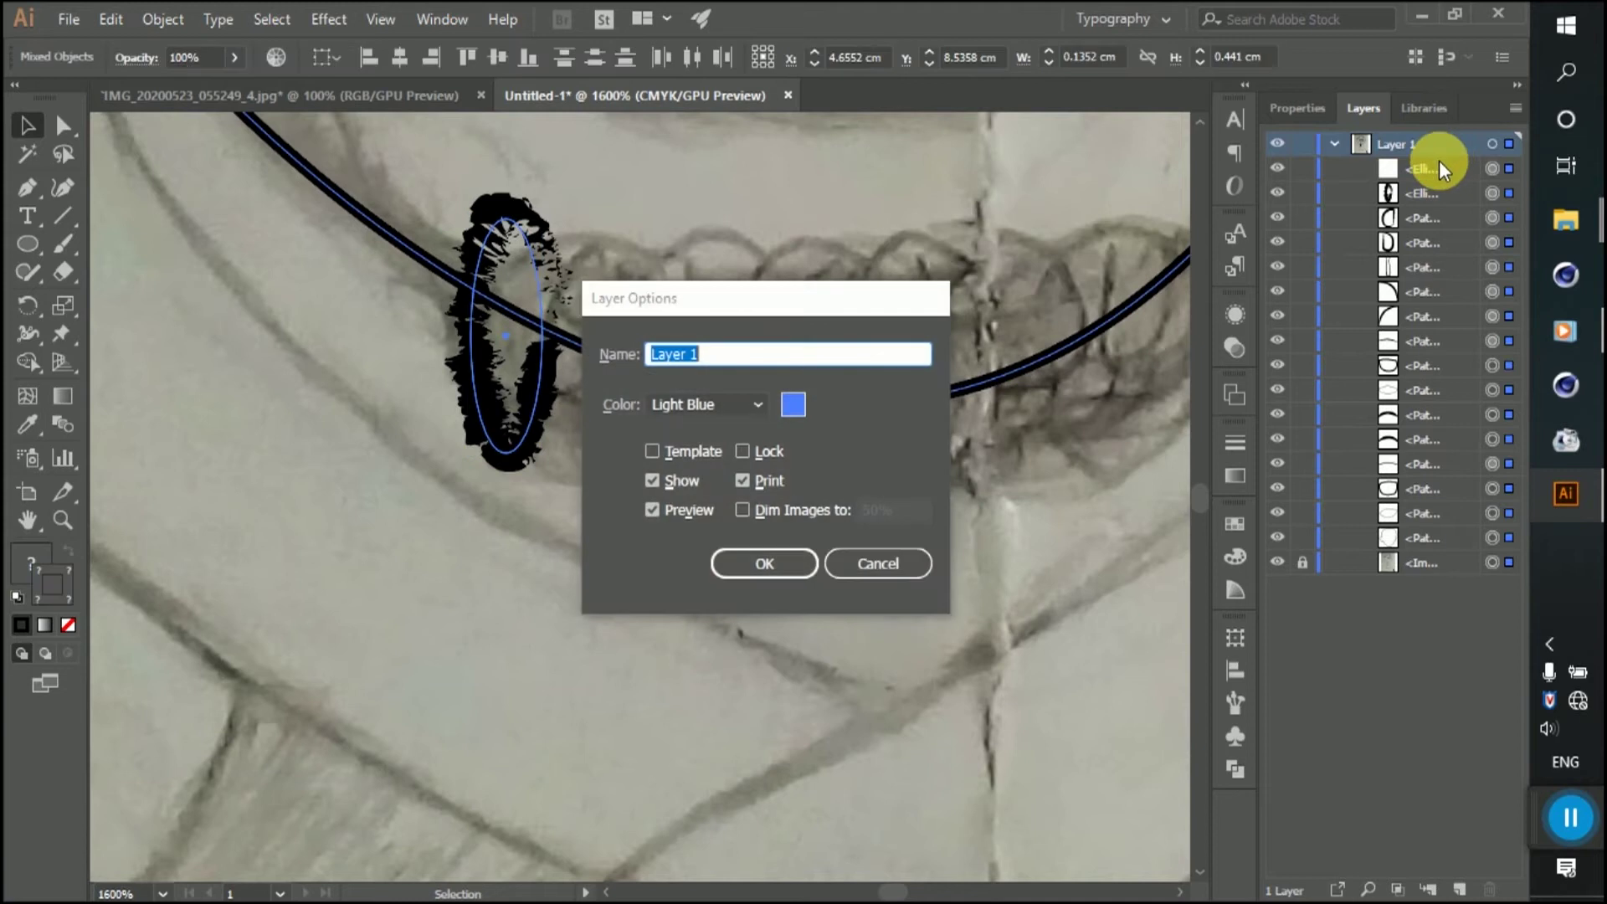
pyautogui.click(890, 563)
pyautogui.hotkey('ctrl', 'a')
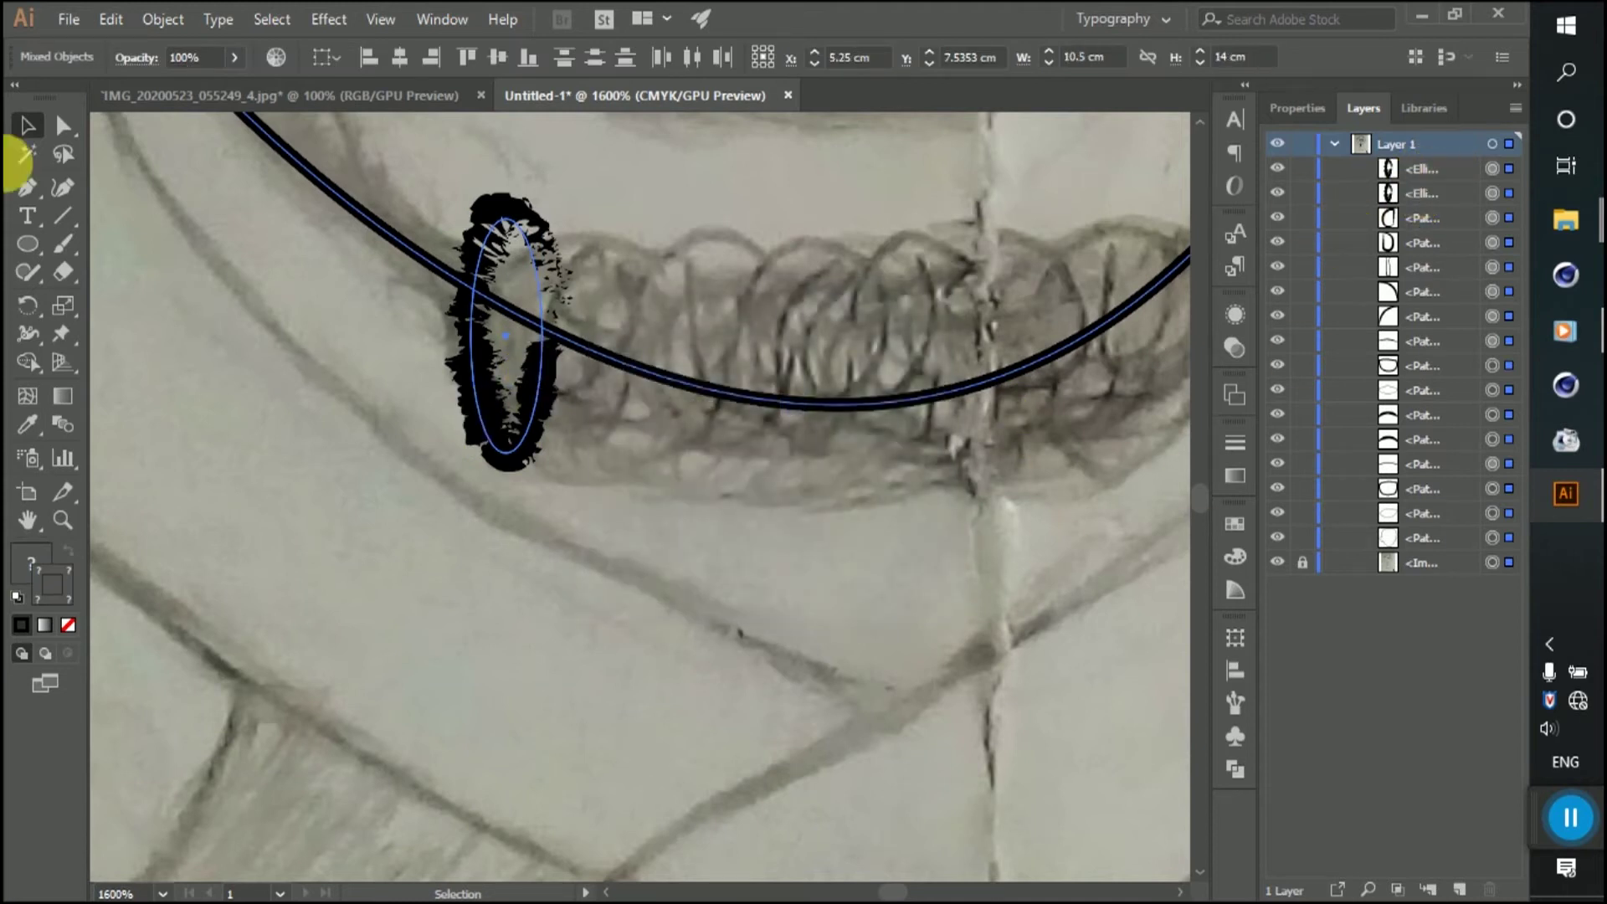
pyautogui.press('Right')
pyautogui.press('Right')
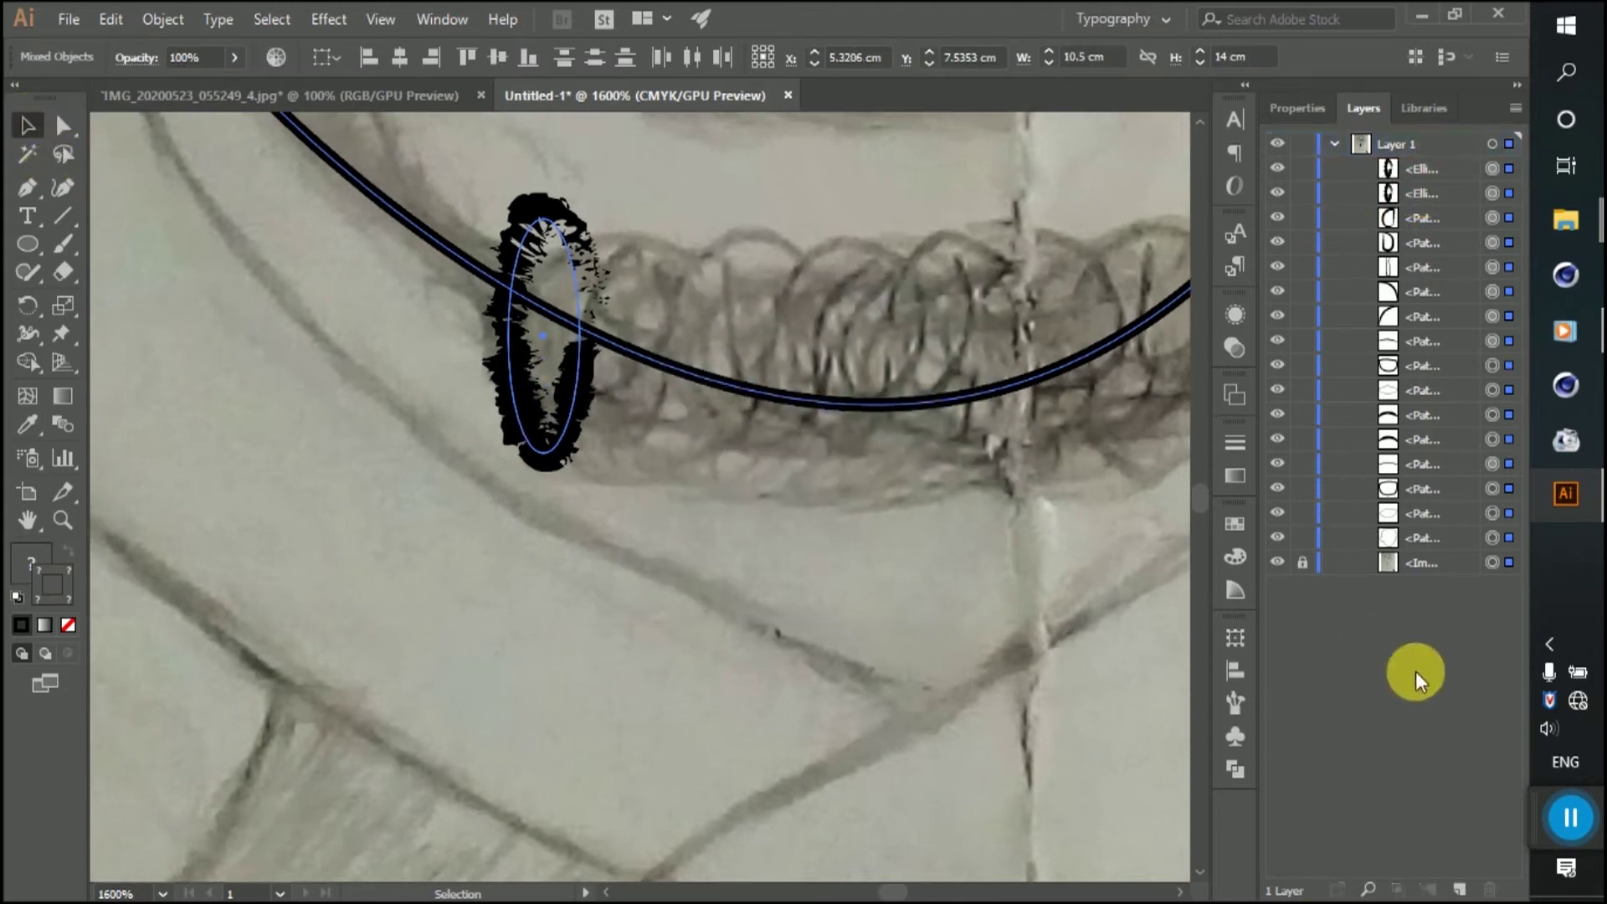
pyautogui.click(1491, 167)
pyautogui.press('Right')
pyautogui.press('Right')
pyautogui.press('Right')
pyautogui.press('Left')
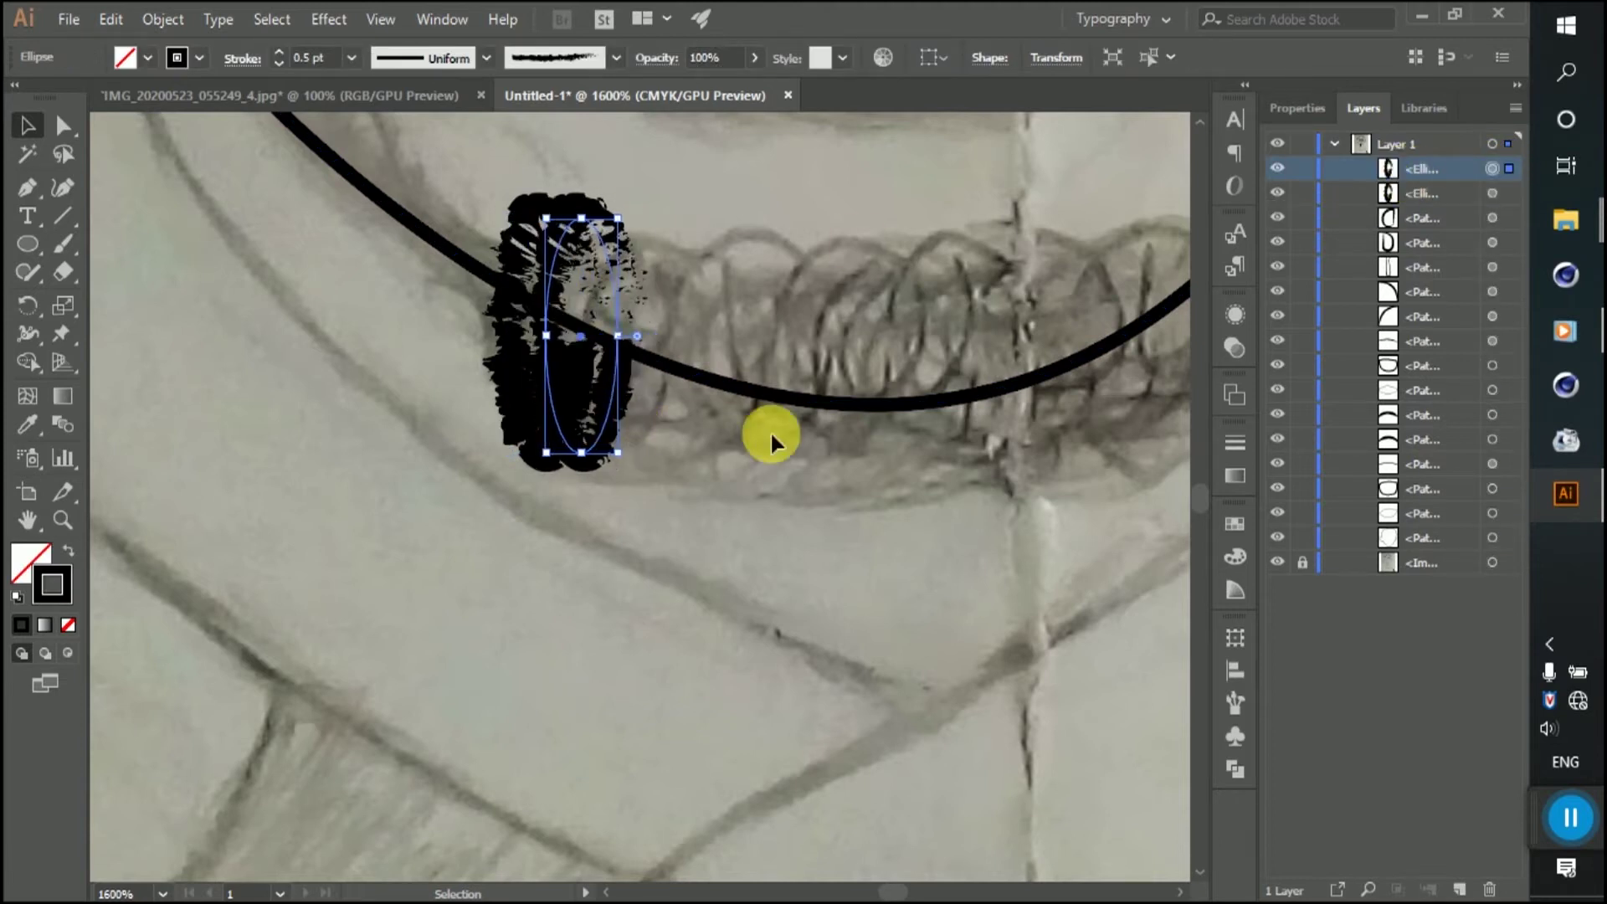
pyautogui.keyDown('shift'); pyautogui.click(1512, 194); pyautogui.keyUp('shift')
pyautogui.moveTo(628, 234); pyautogui.dragTo(567, 334)
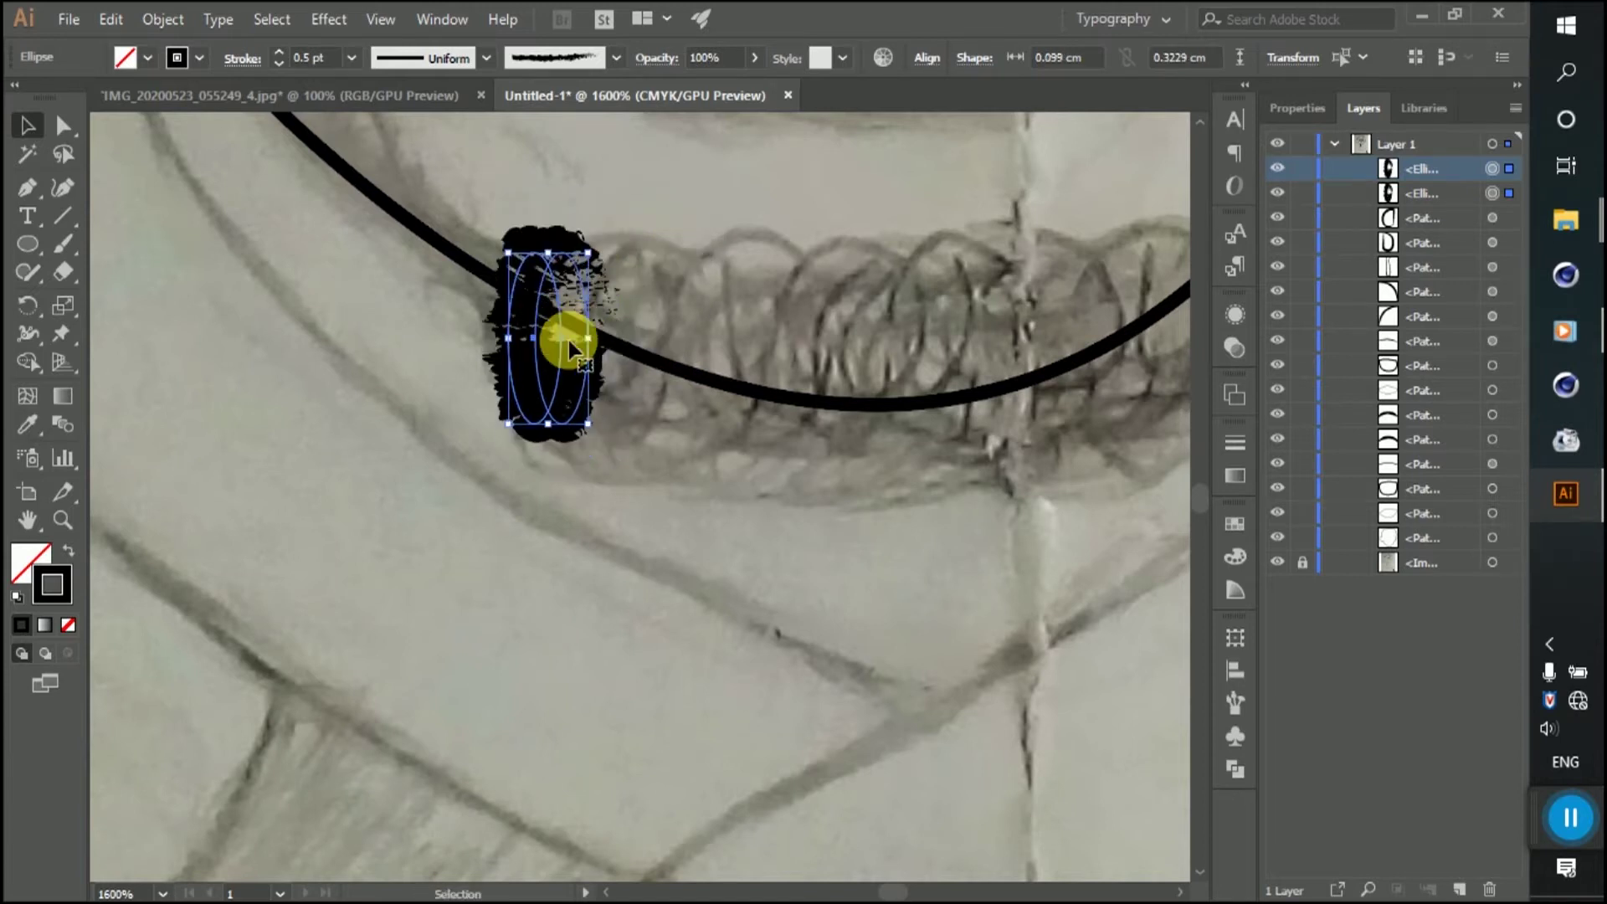
# Step: Alt-drag a duplicate of the ellipse pair further along the tuft
pyautogui.scroll(-3, 593, 359)
pyautogui.scroll(3, 557, 420)
pyautogui.moveTo(568, 459)
pyautogui.mouseDown()
pyautogui.moveTo(694, 461)
pyautogui.moveTo(778, 489)
pyautogui.moveTo(854, 474)
pyautogui.mouseUp()
pyautogui.keyDown('alt'); pyautogui.scroll(-3, 854, 474); pyautogui.keyUp('alt')
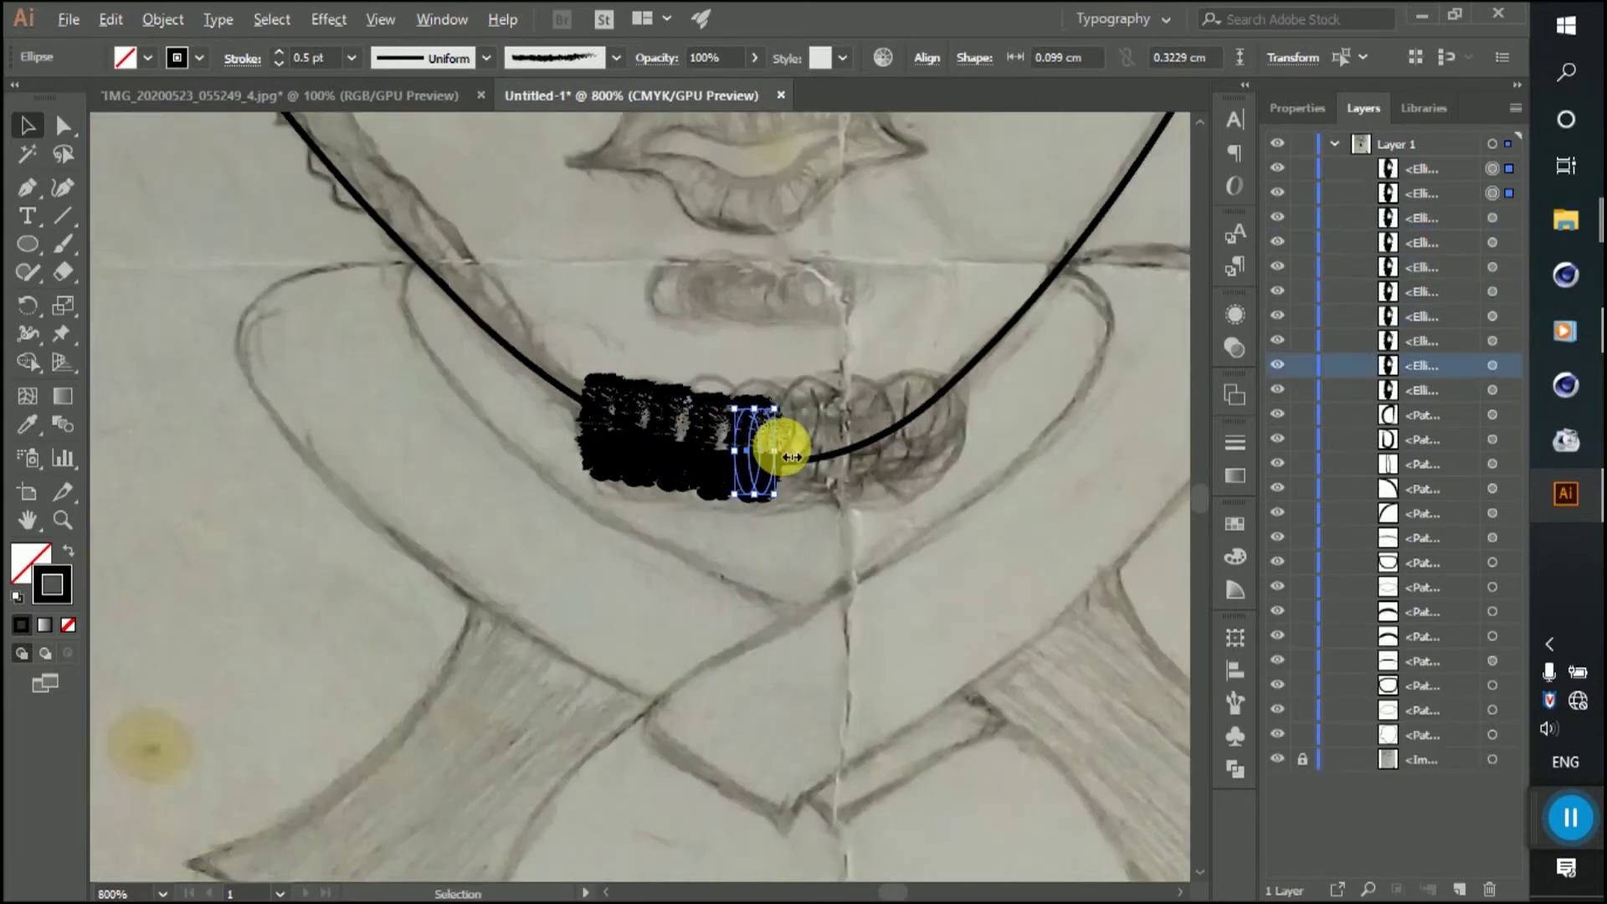
pyautogui.keyDown('alt'); pyautogui.scroll(3, 778, 444); pyautogui.keyUp('alt')
# Step: Resize and shift individual tuft ellipses so their spacing is even
pyautogui.click(628, 398)
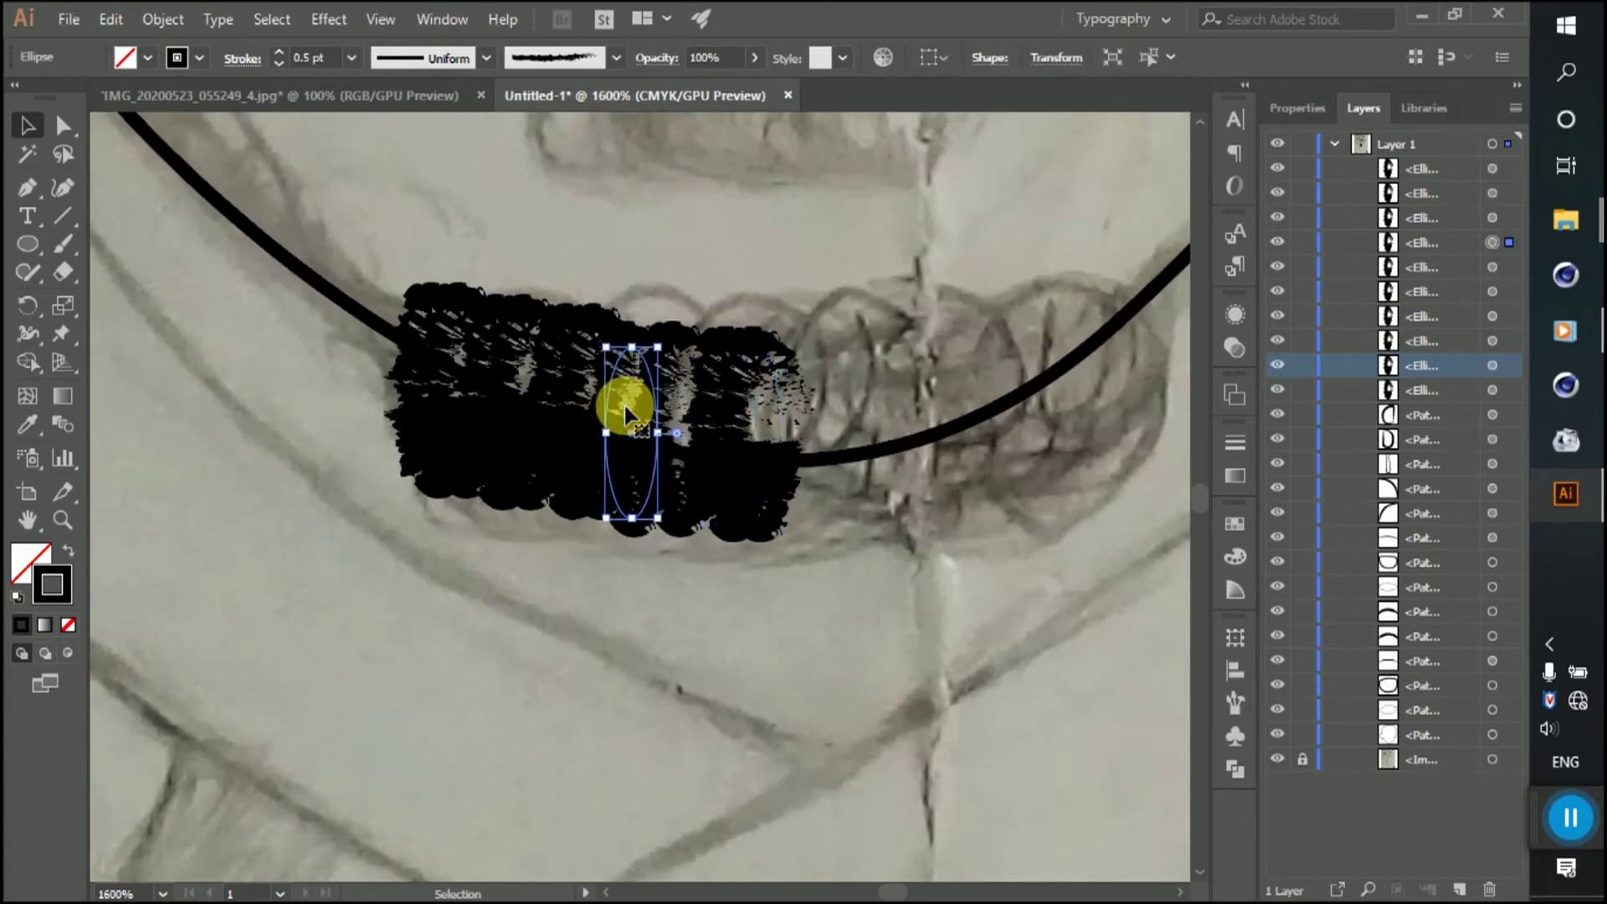
pyautogui.click(539, 401)
pyautogui.click(658, 399)
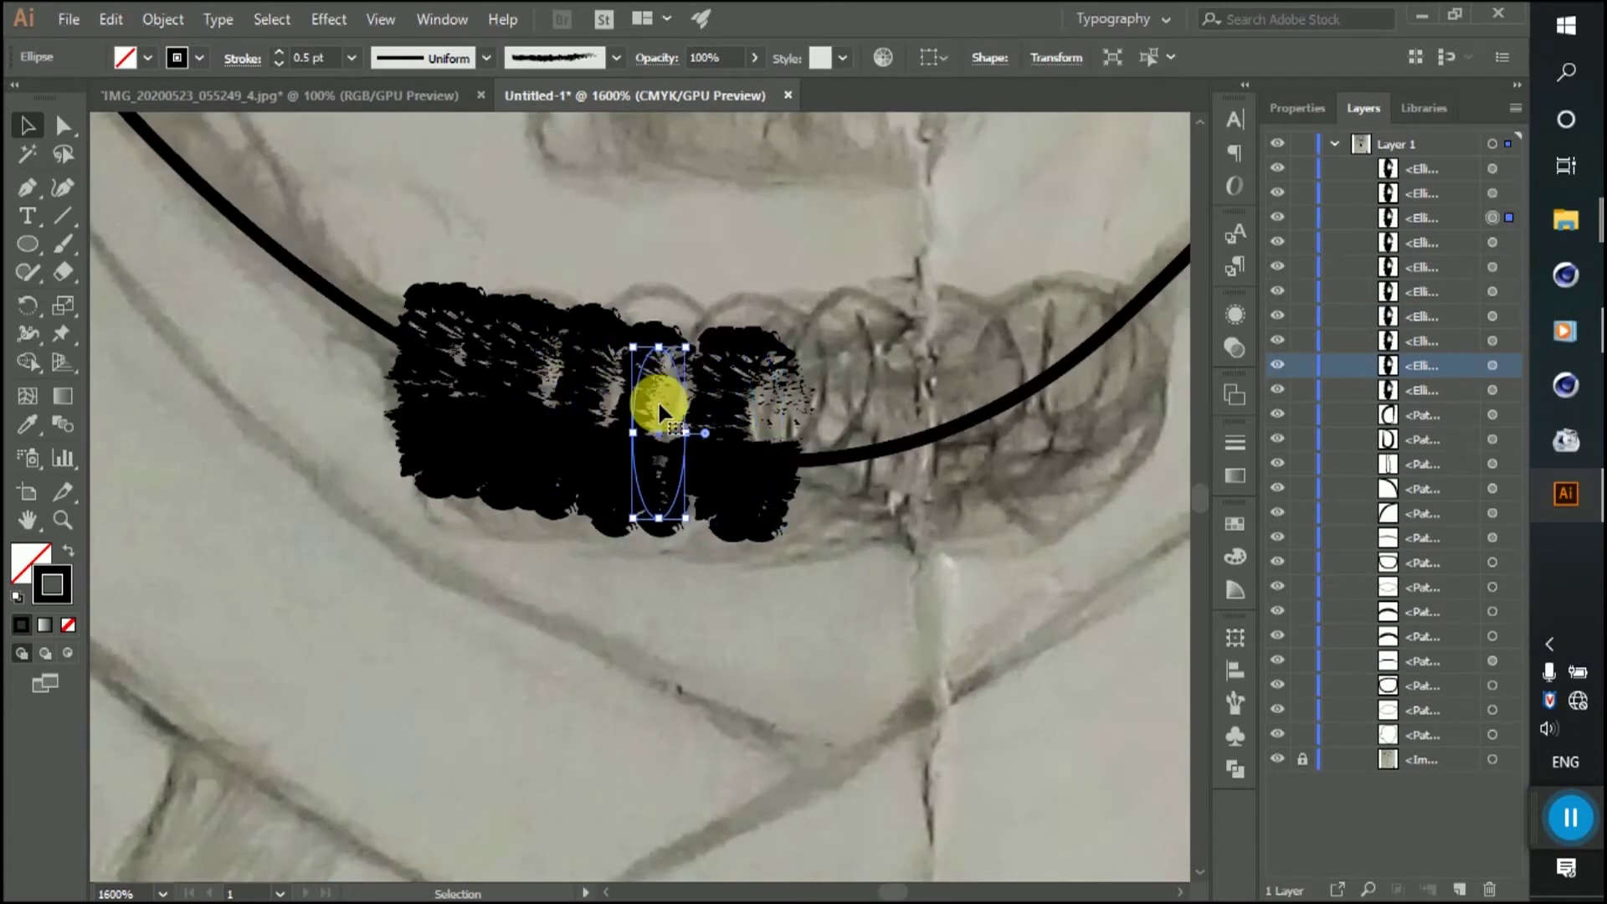
pyautogui.click(434, 333)
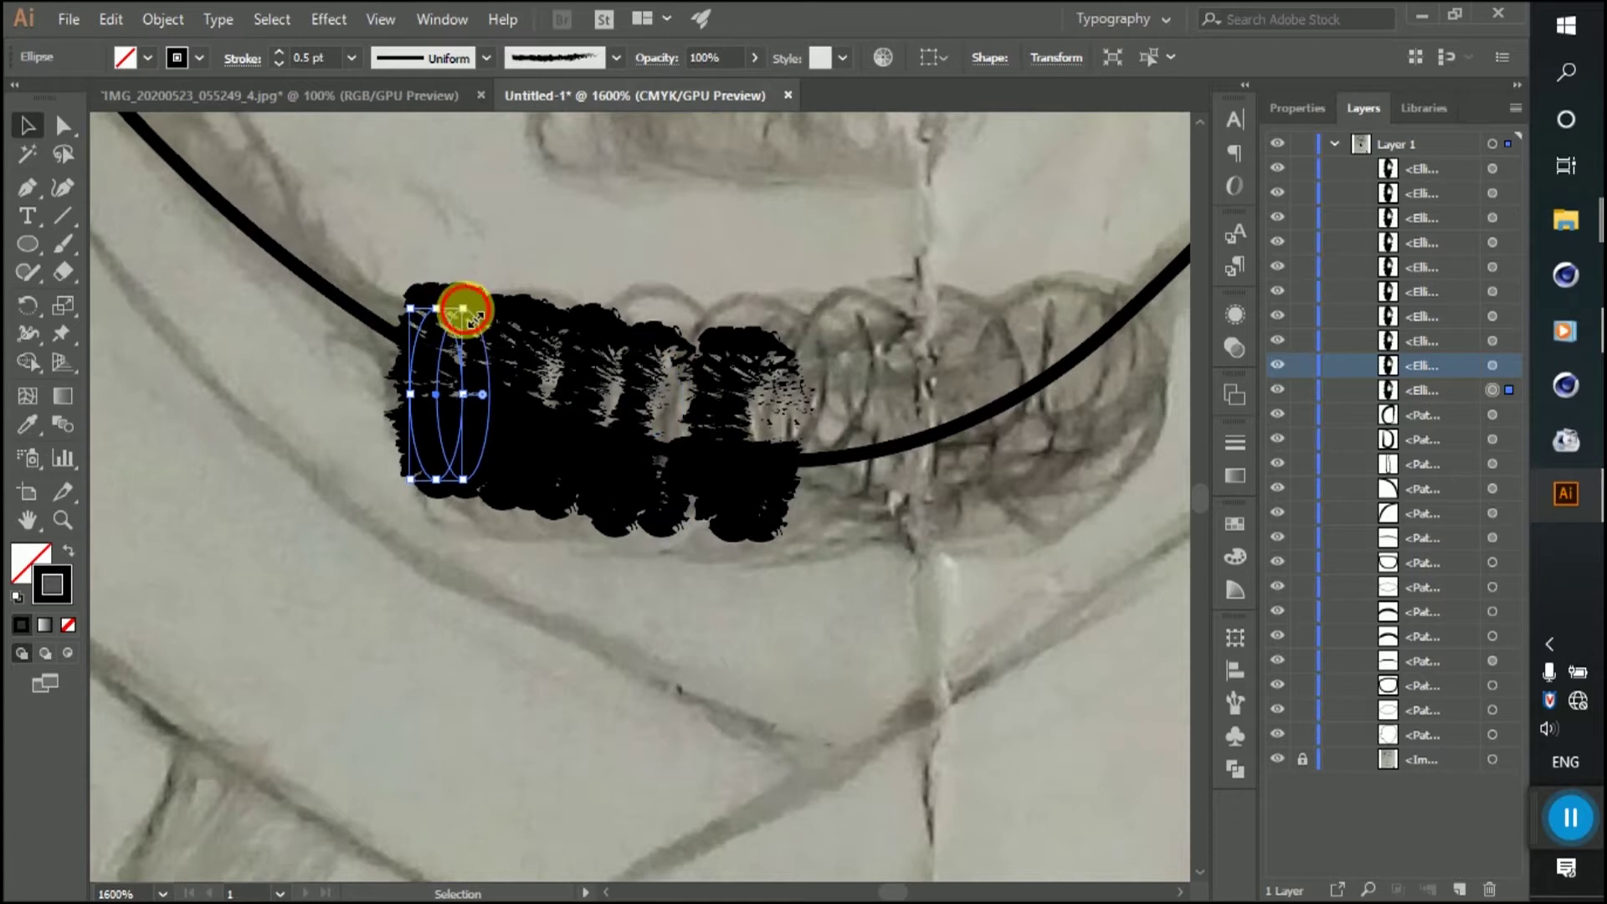
pyautogui.moveTo(464, 310)
pyautogui.mouseDown()
pyautogui.moveTo(452, 328)
pyautogui.moveTo(404, 328)
pyautogui.mouseUp()
pyautogui.moveTo(711, 401); pyautogui.dragTo(686, 408)
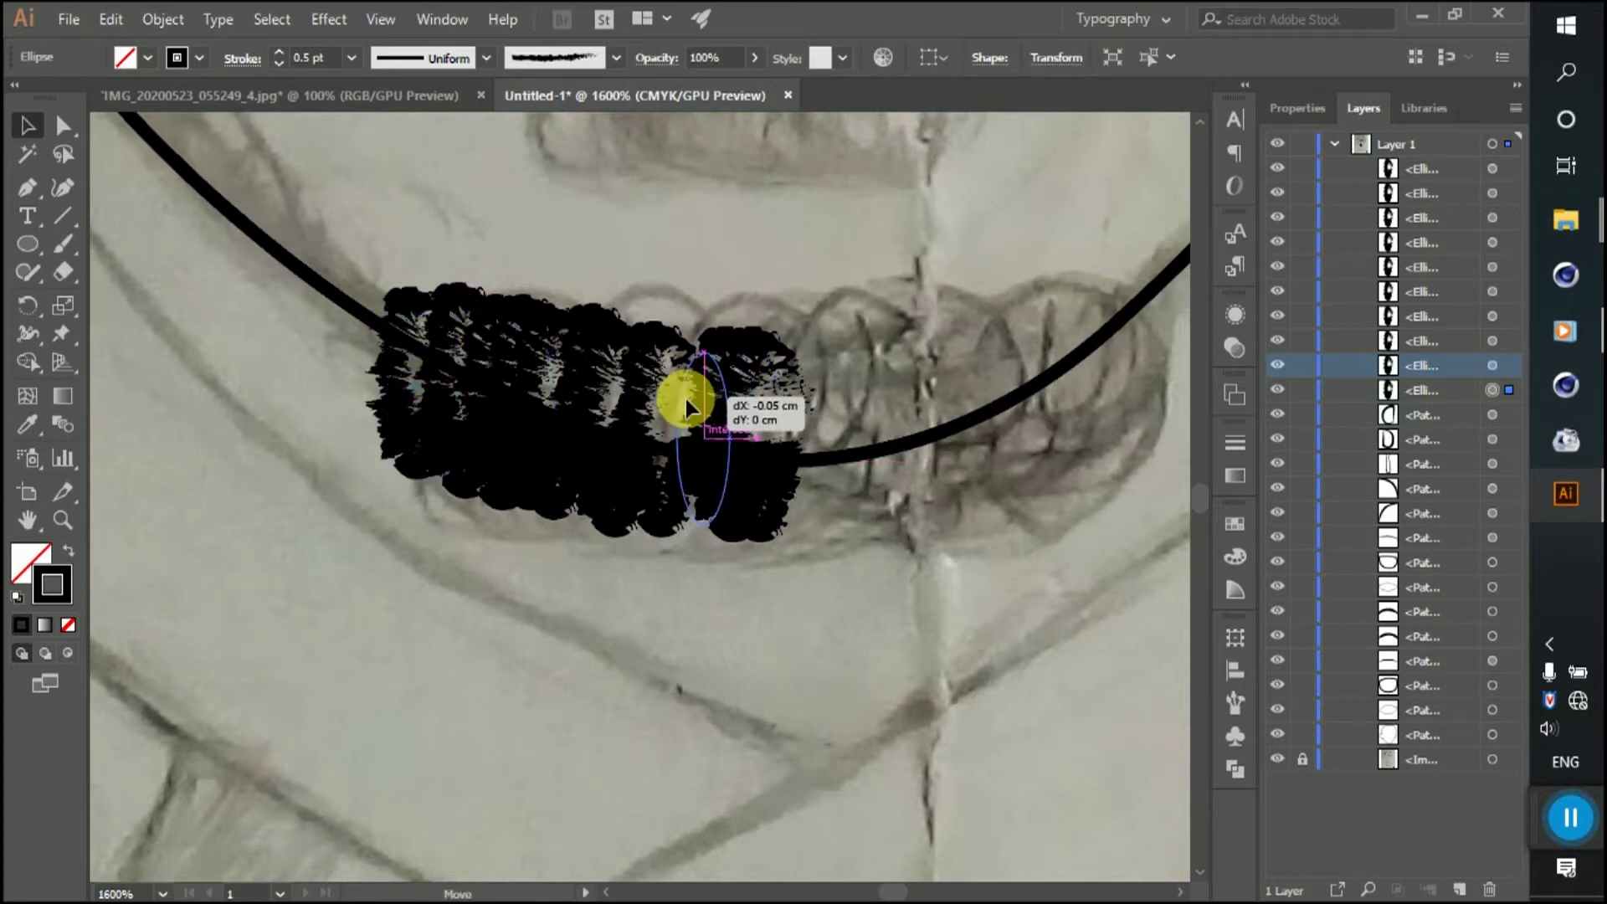
pyautogui.click(779, 387)
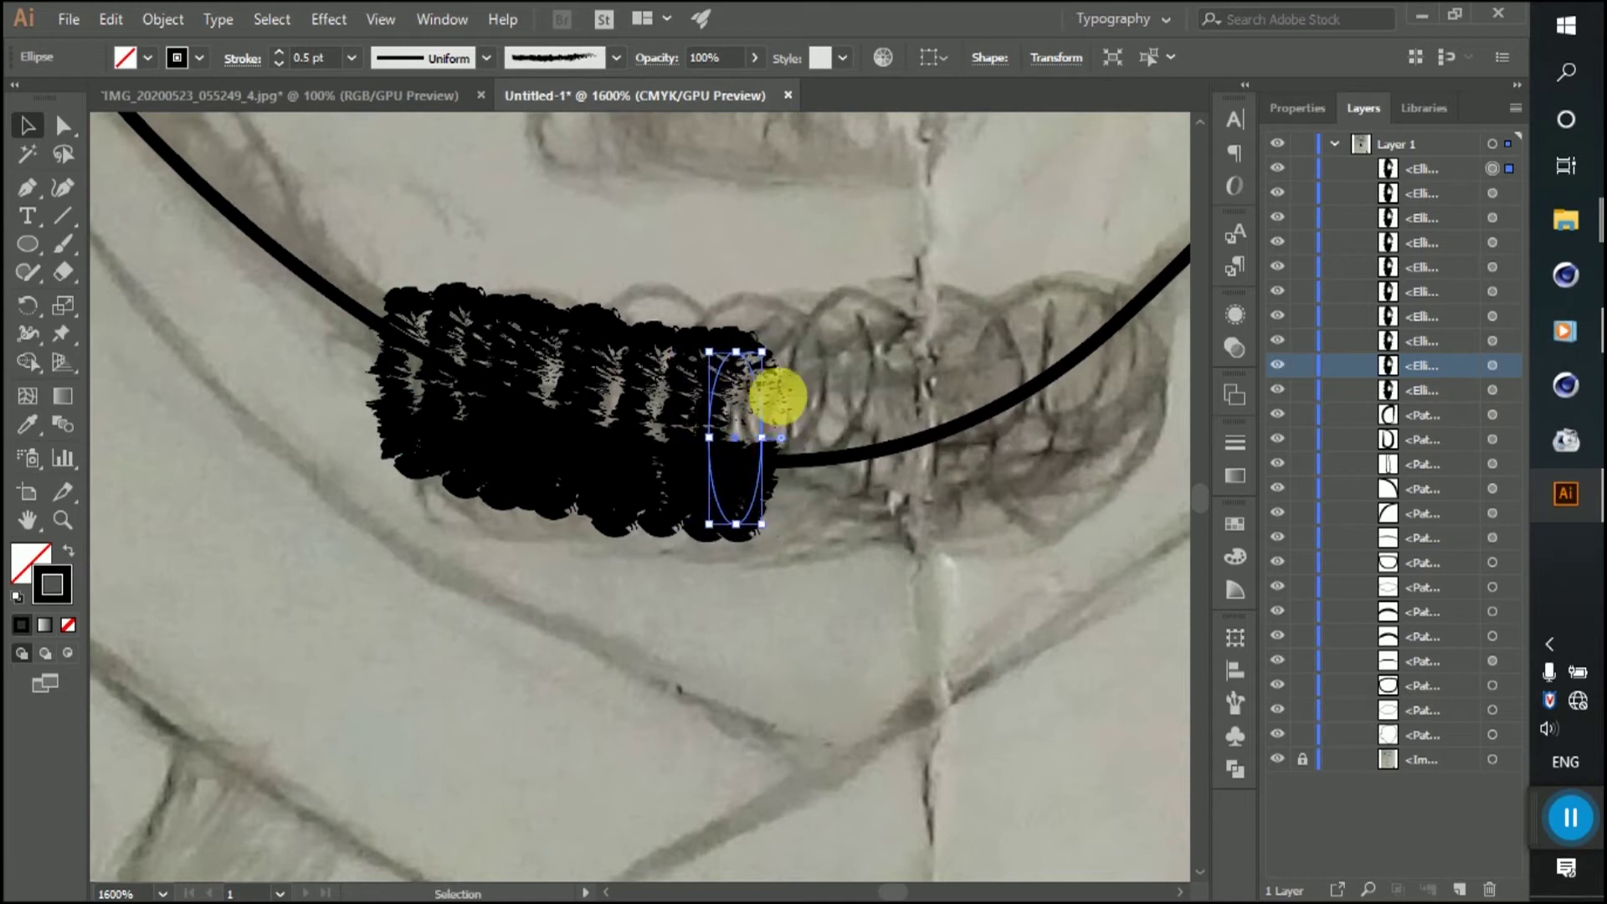
pyautogui.click(435, 362)
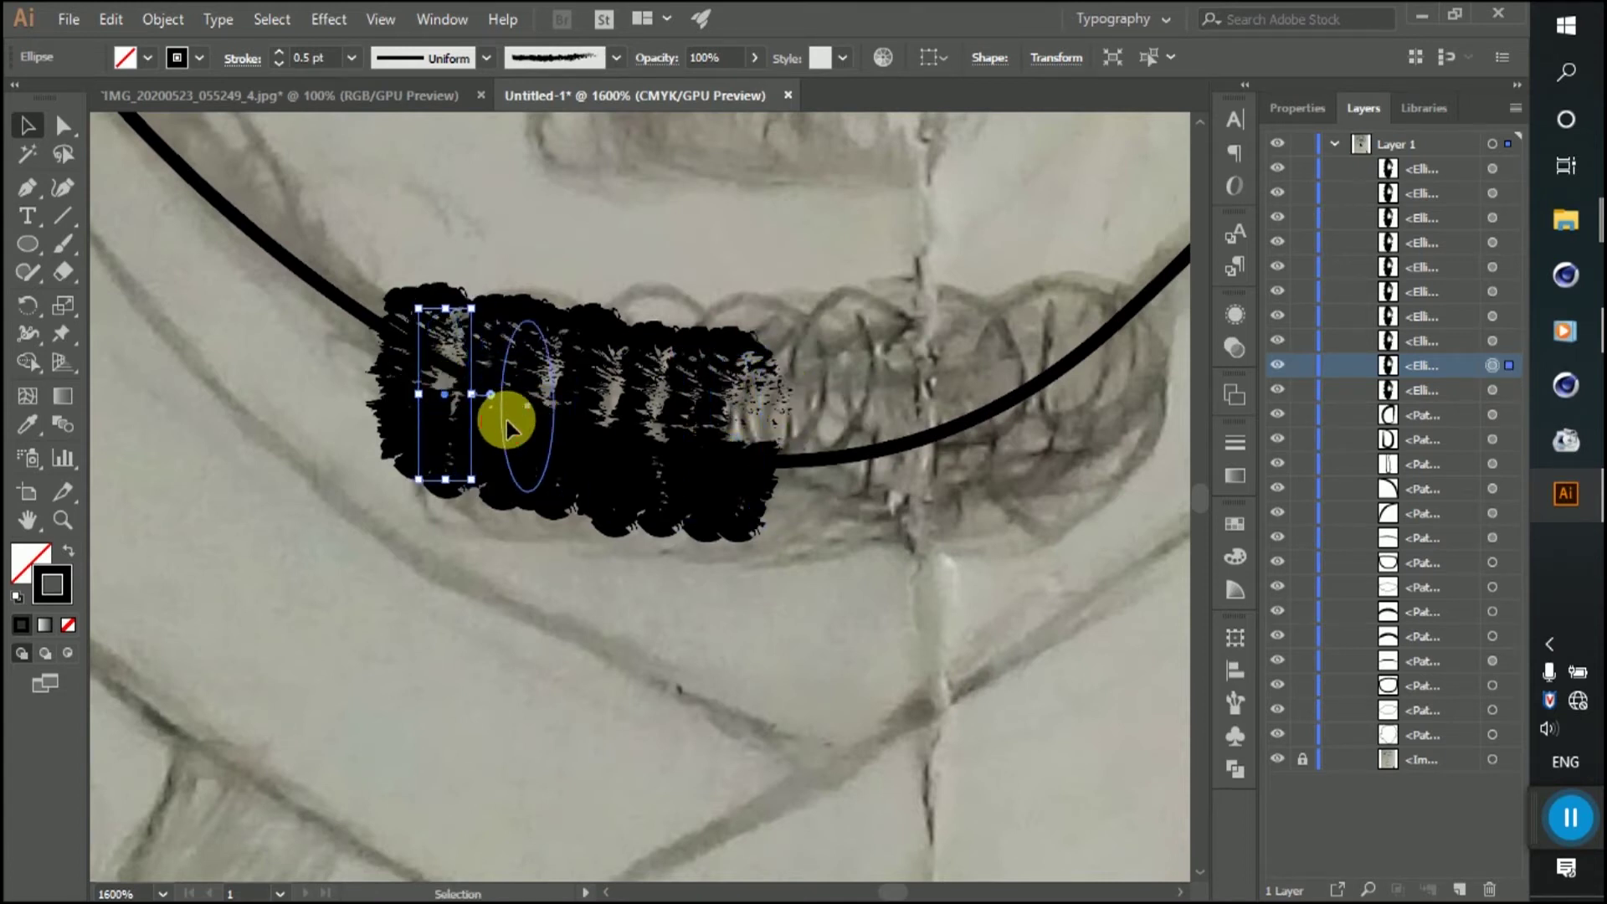
pyautogui.moveTo(456, 396); pyautogui.dragTo(502, 407)
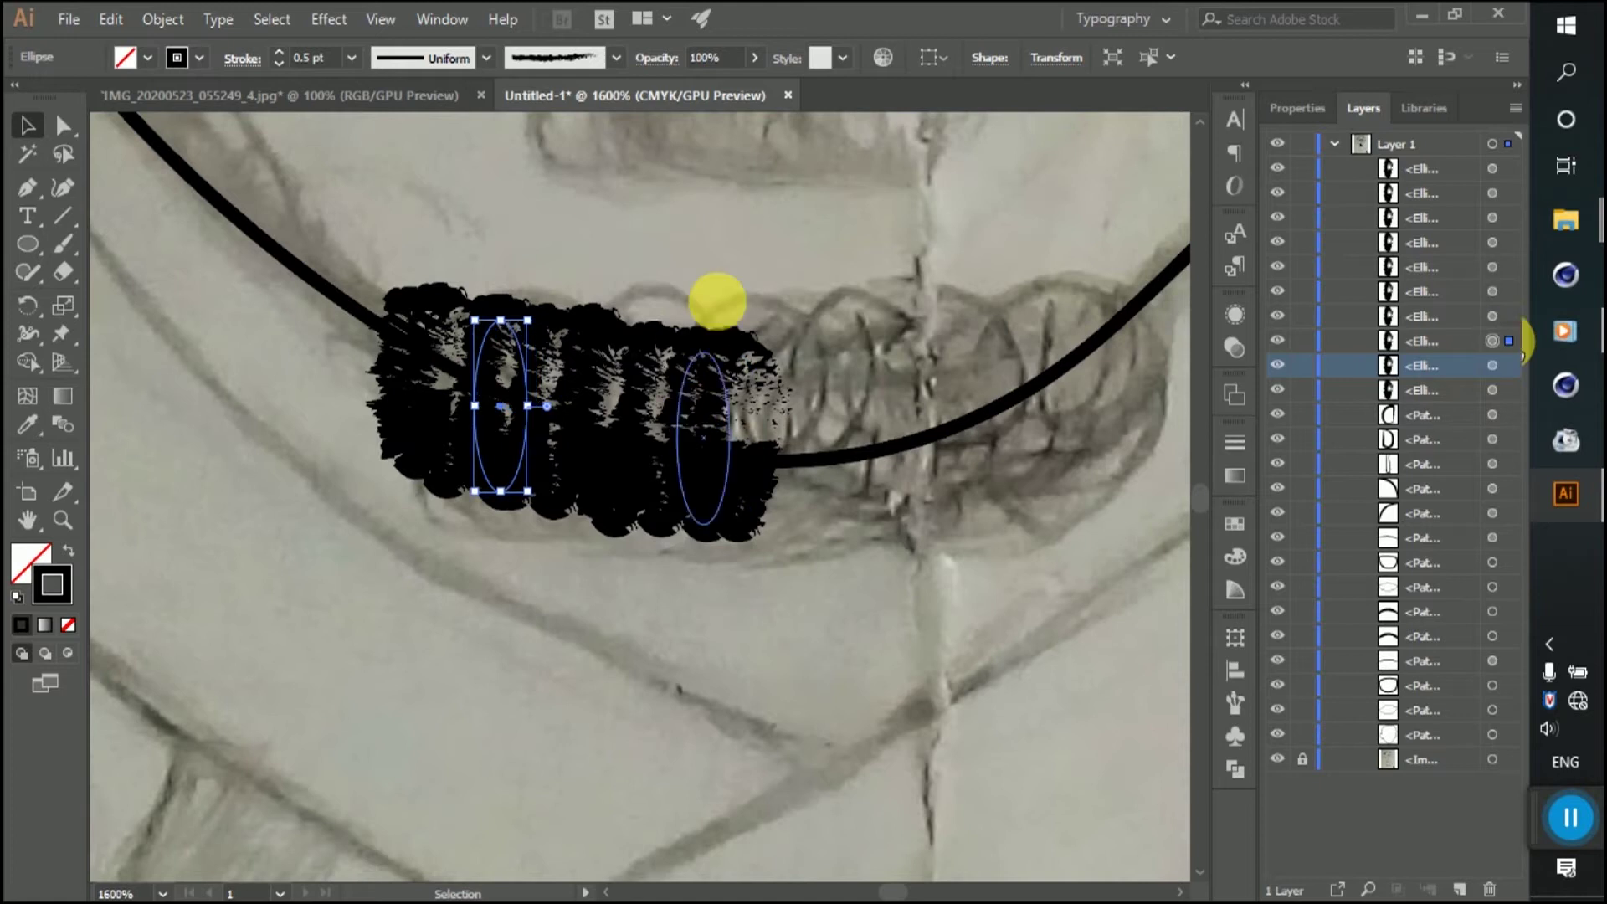
# Step: Lock the jaw outline in the Layers panel and marquee-select the tuft ellipses
pyautogui.click(879, 346)
pyautogui.click(947, 433)
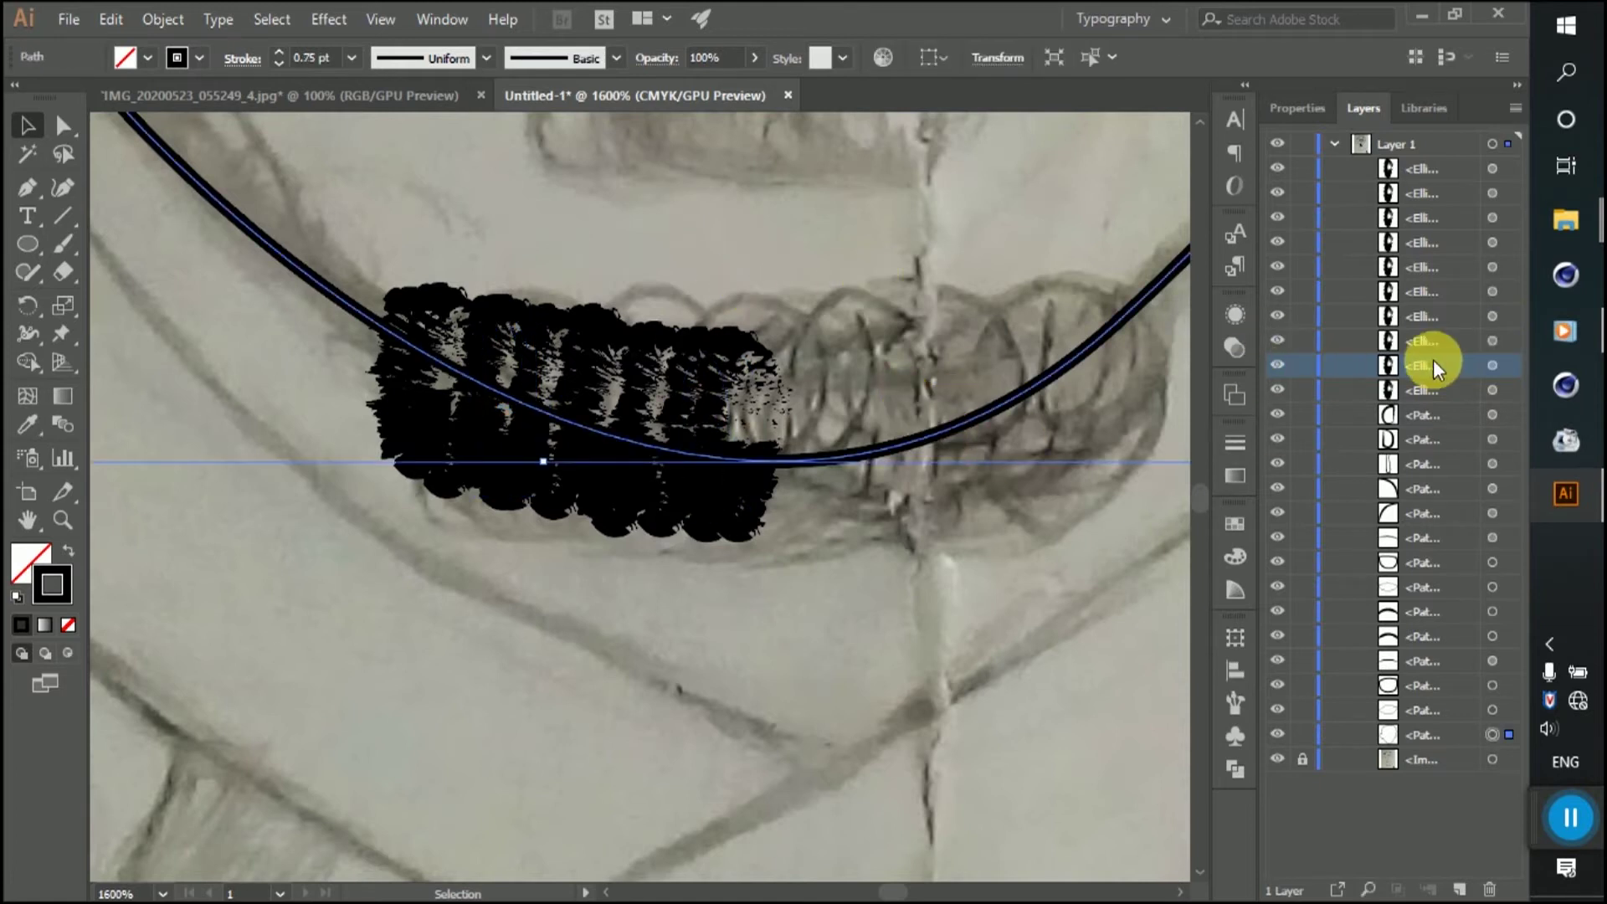
pyautogui.click(1302, 735)
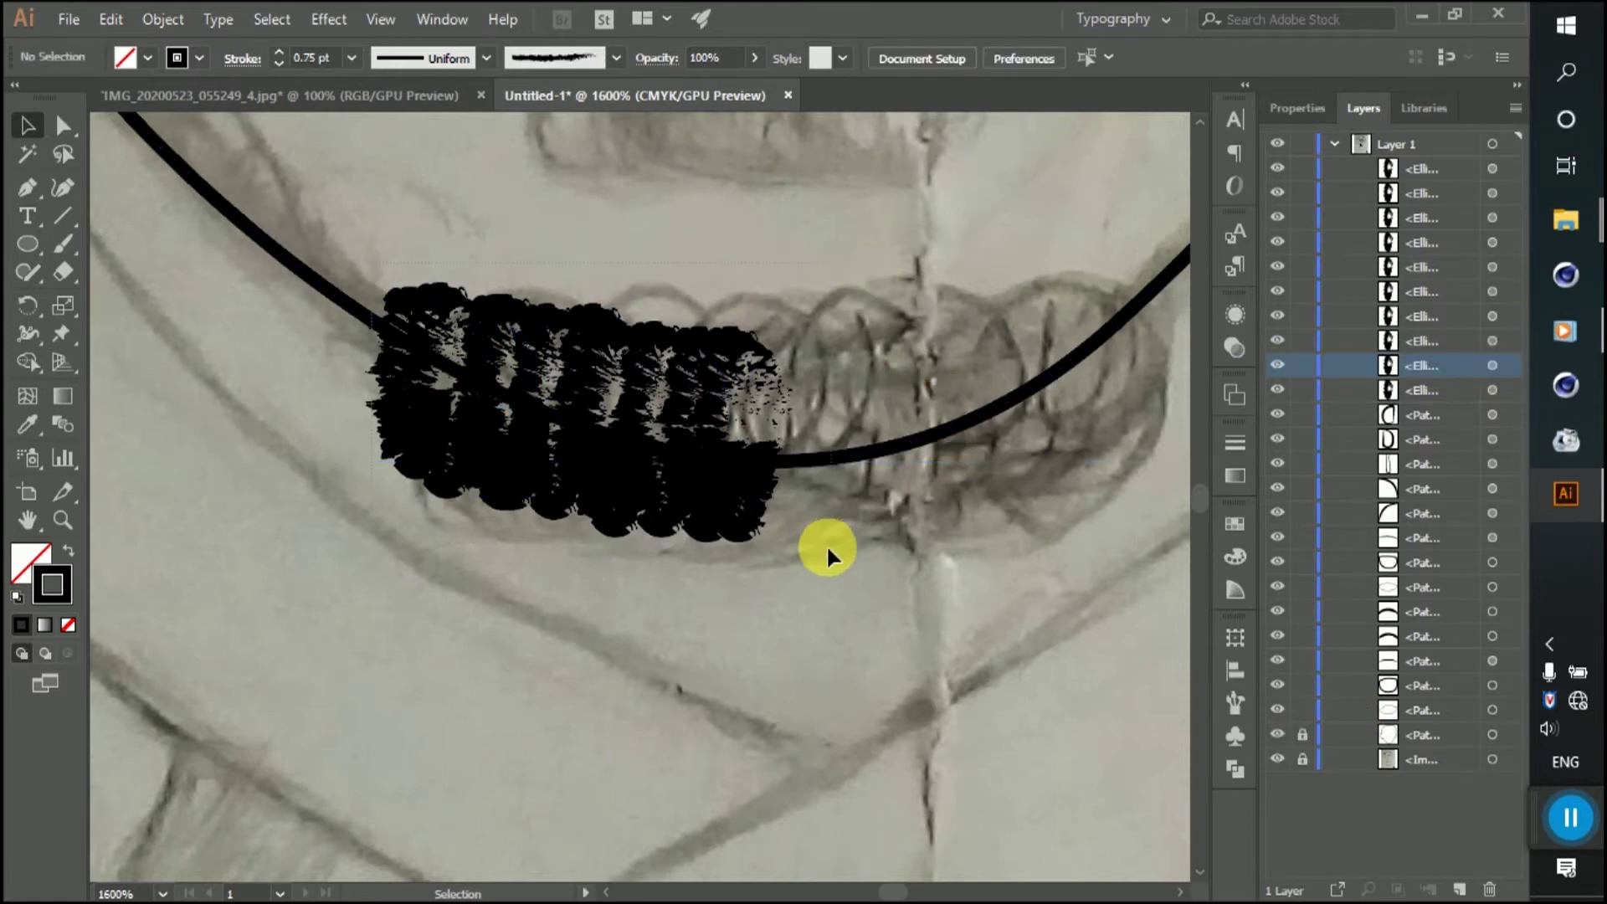
pyautogui.moveTo(829, 554); pyautogui.dragTo(656, 405)
# Step: Group the tuft ellipses and make a vertically reflected copy of the group
pyautogui.rightClick(692, 405)
pyautogui.click(770, 563)
pyautogui.rightClick(691, 410)
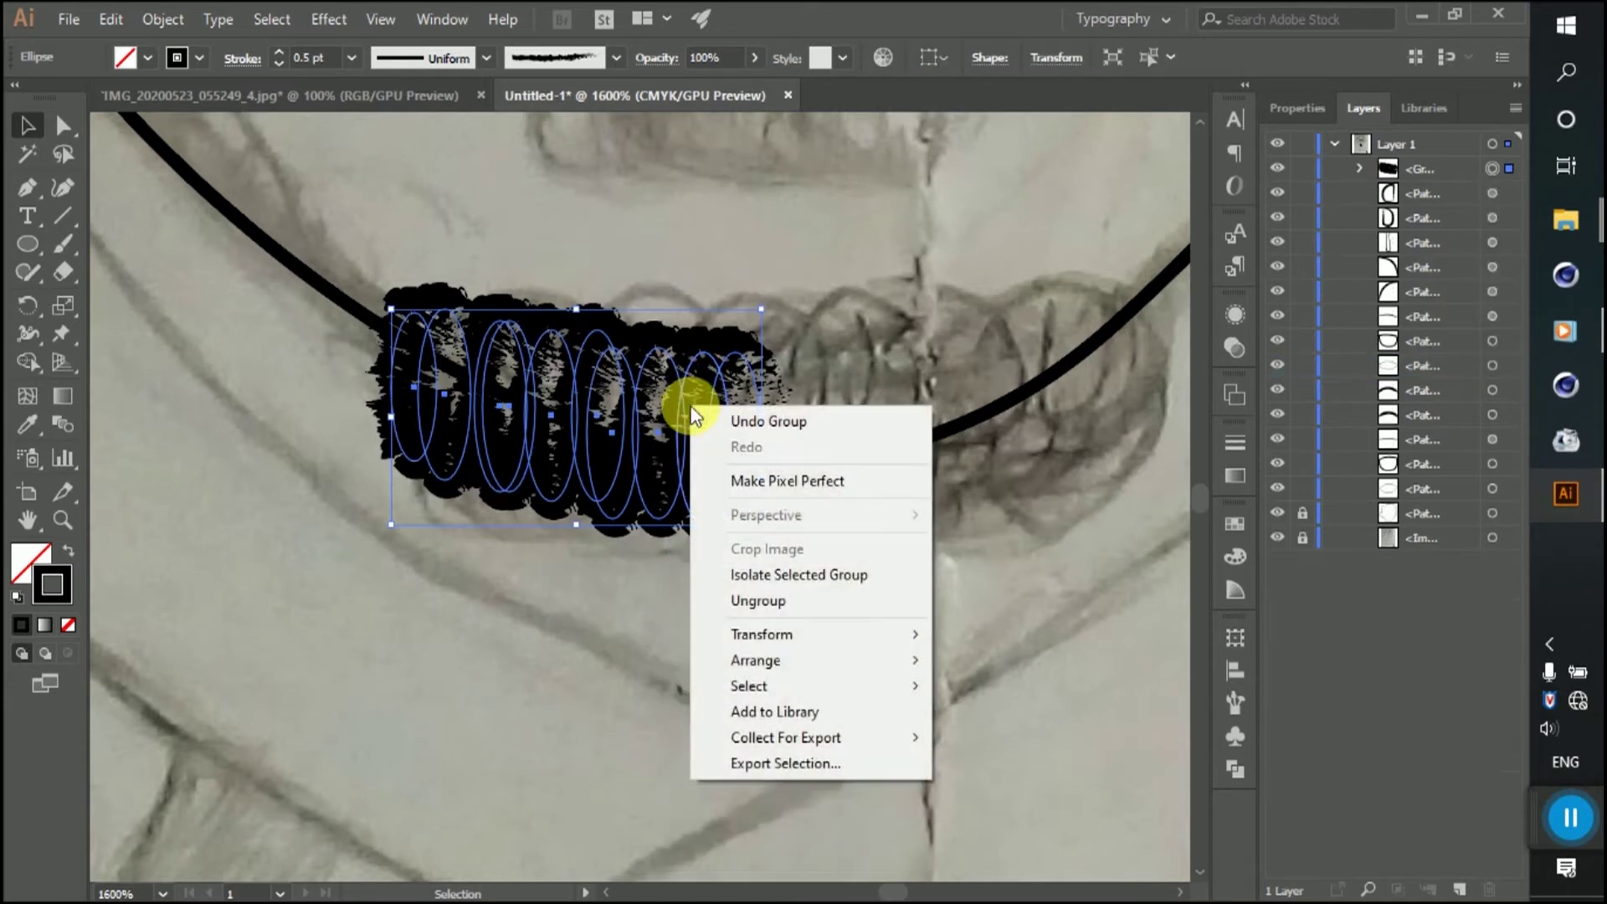
pyautogui.moveTo(761, 634)
pyautogui.click(995, 709)
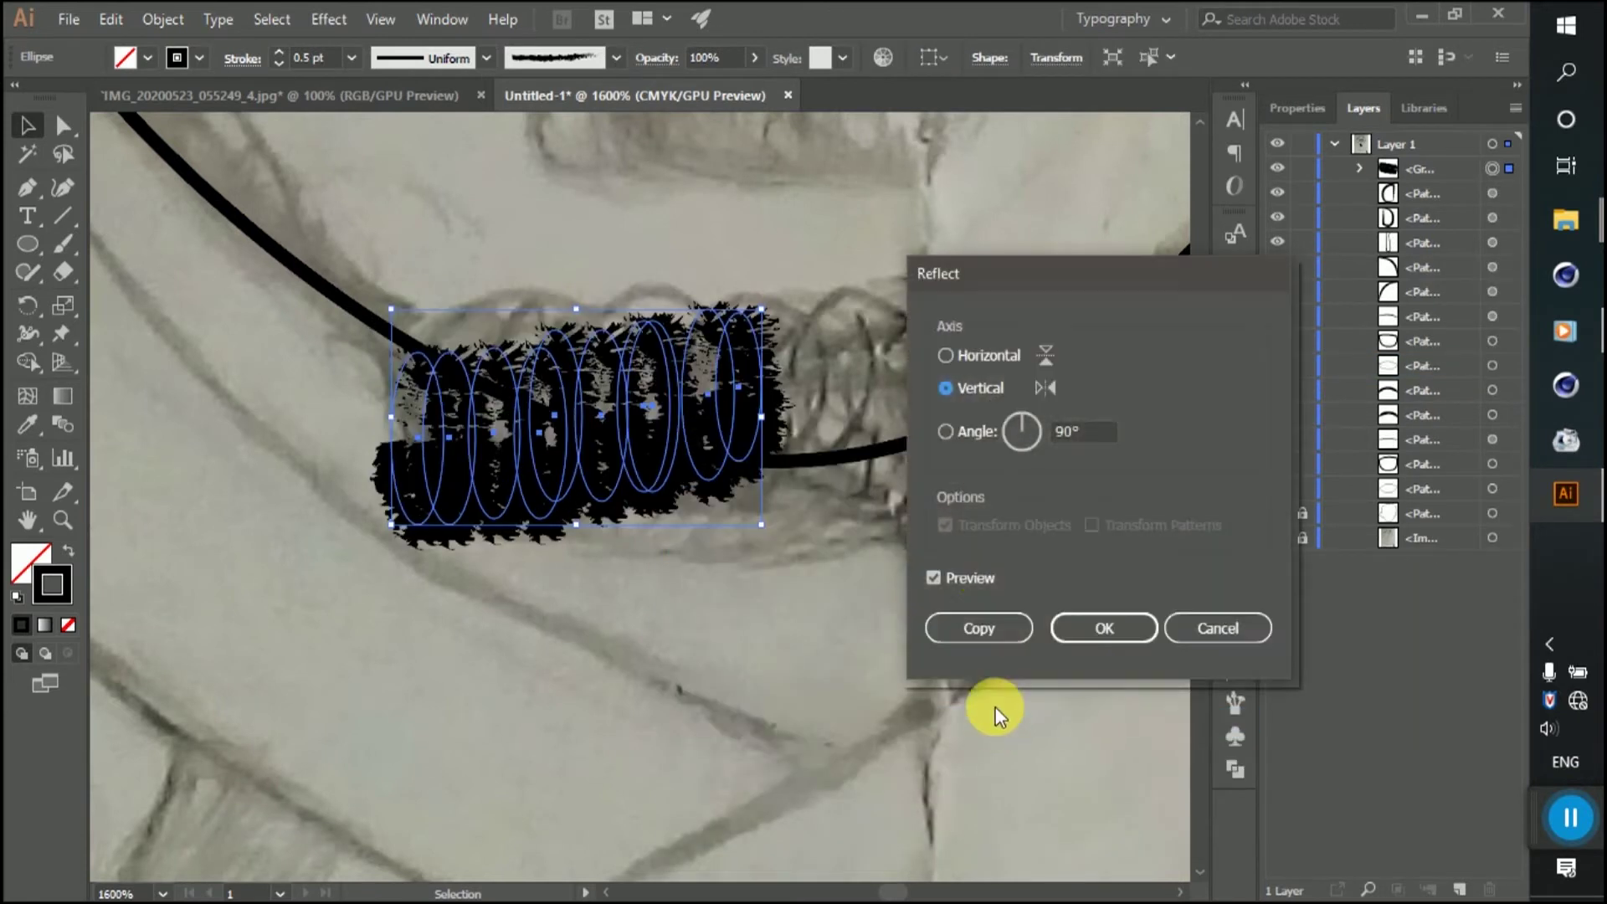
pyautogui.click(1020, 636)
# Step: Move the mirrored copy across the tuft's right side to complete the band
pyautogui.moveTo(680, 440); pyautogui.dragTo(1052, 439)
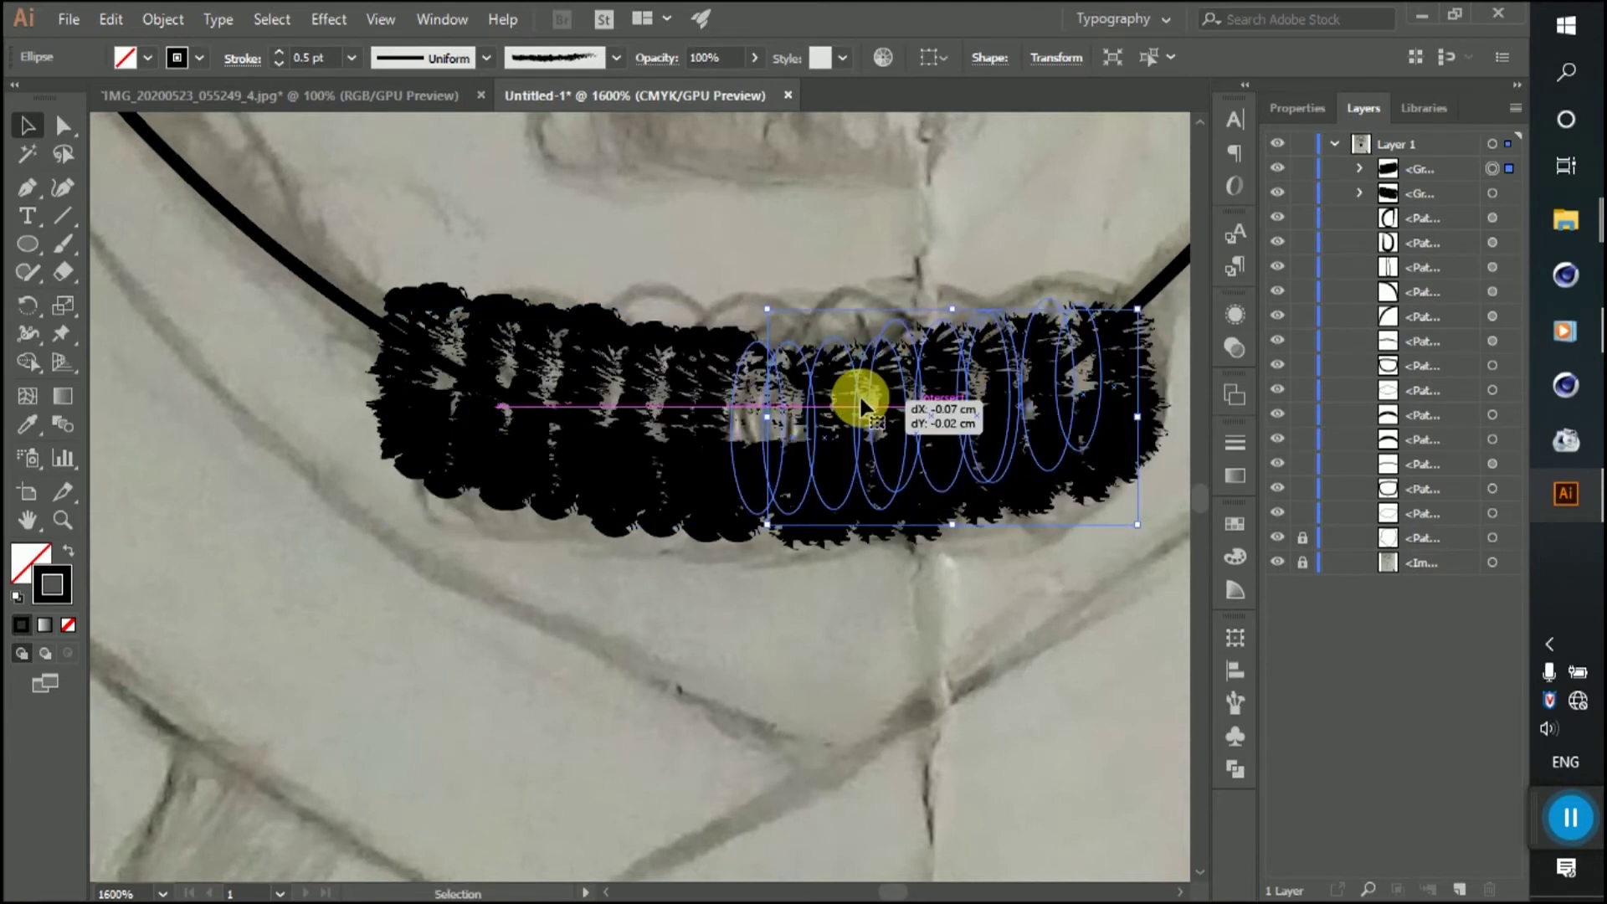
pyautogui.moveTo(862, 406); pyautogui.dragTo(862, 407)
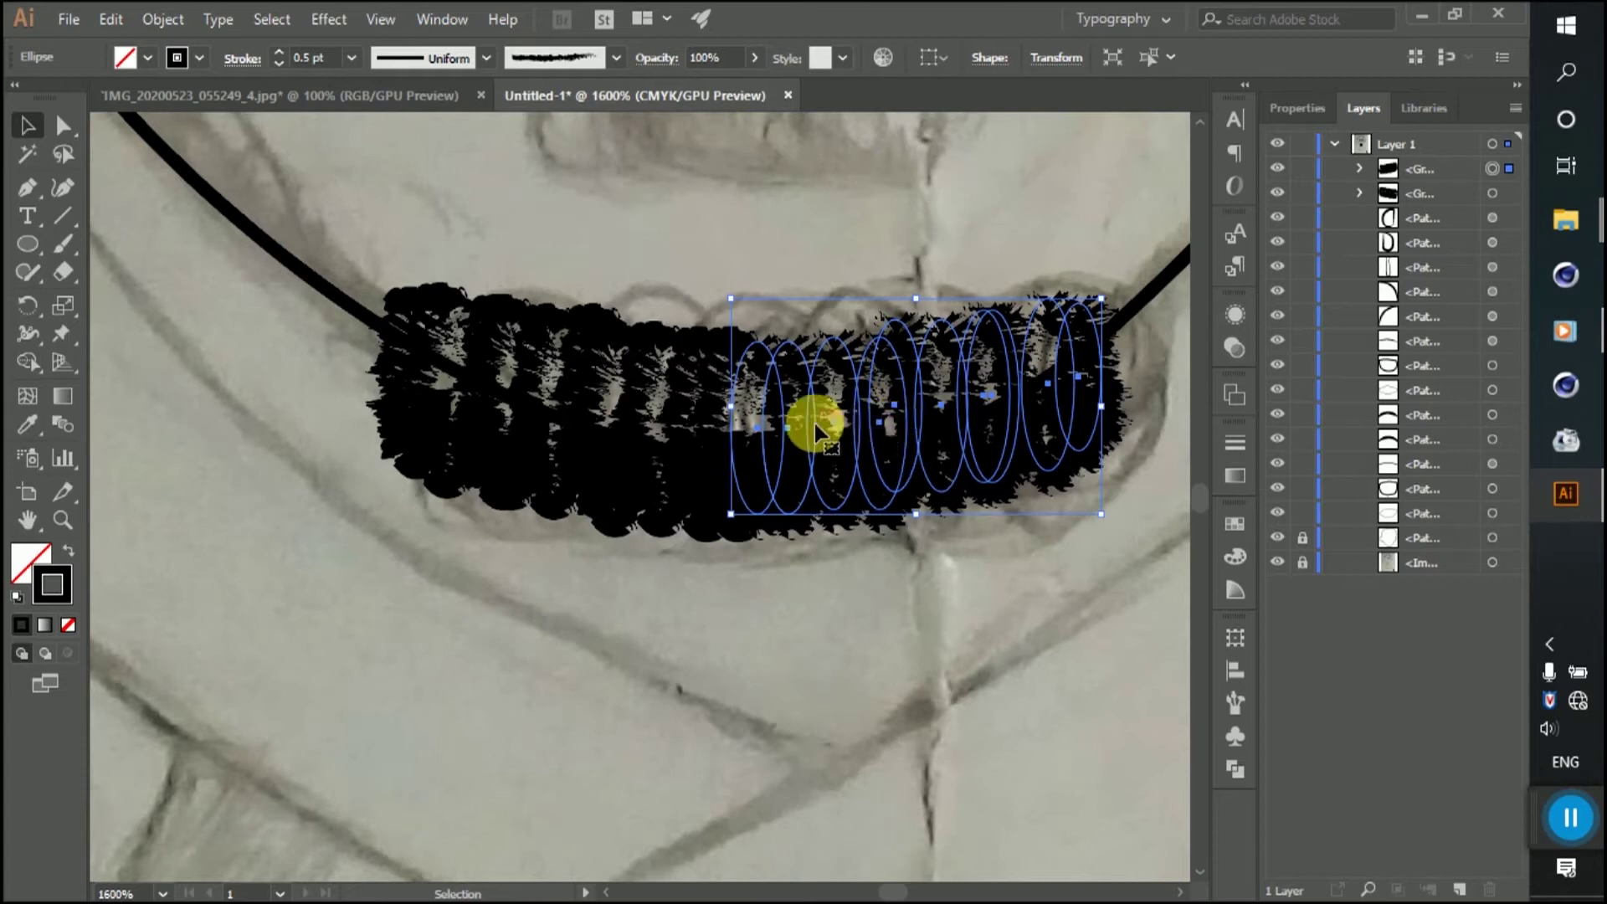
pyautogui.keyDown('alt'); pyautogui.scroll(-4, 648, 431); pyautogui.keyUp('alt')
pyautogui.click(1054, 416)
pyautogui.keyDown('alt'); pyautogui.scroll(-4, 1030, 418); pyautogui.keyUp('alt')
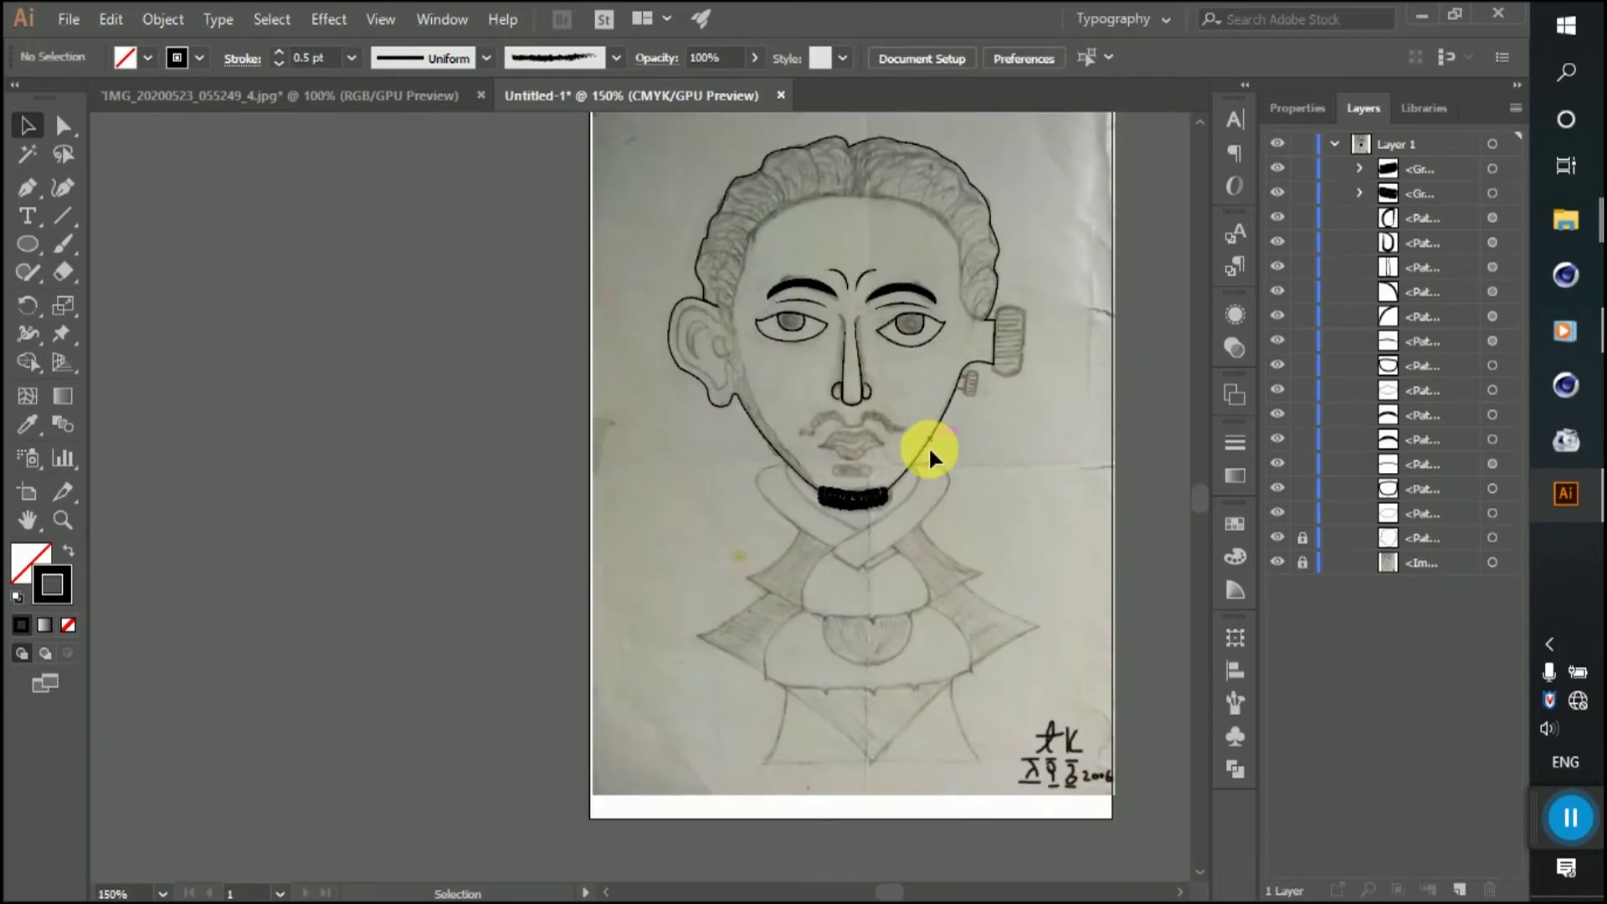
pyautogui.keyDown('alt'); pyautogui.scroll(4, 929, 435); pyautogui.keyUp('alt')
pyautogui.keyDown('alt'); pyautogui.scroll(2, 856, 530); pyautogui.keyUp('alt')
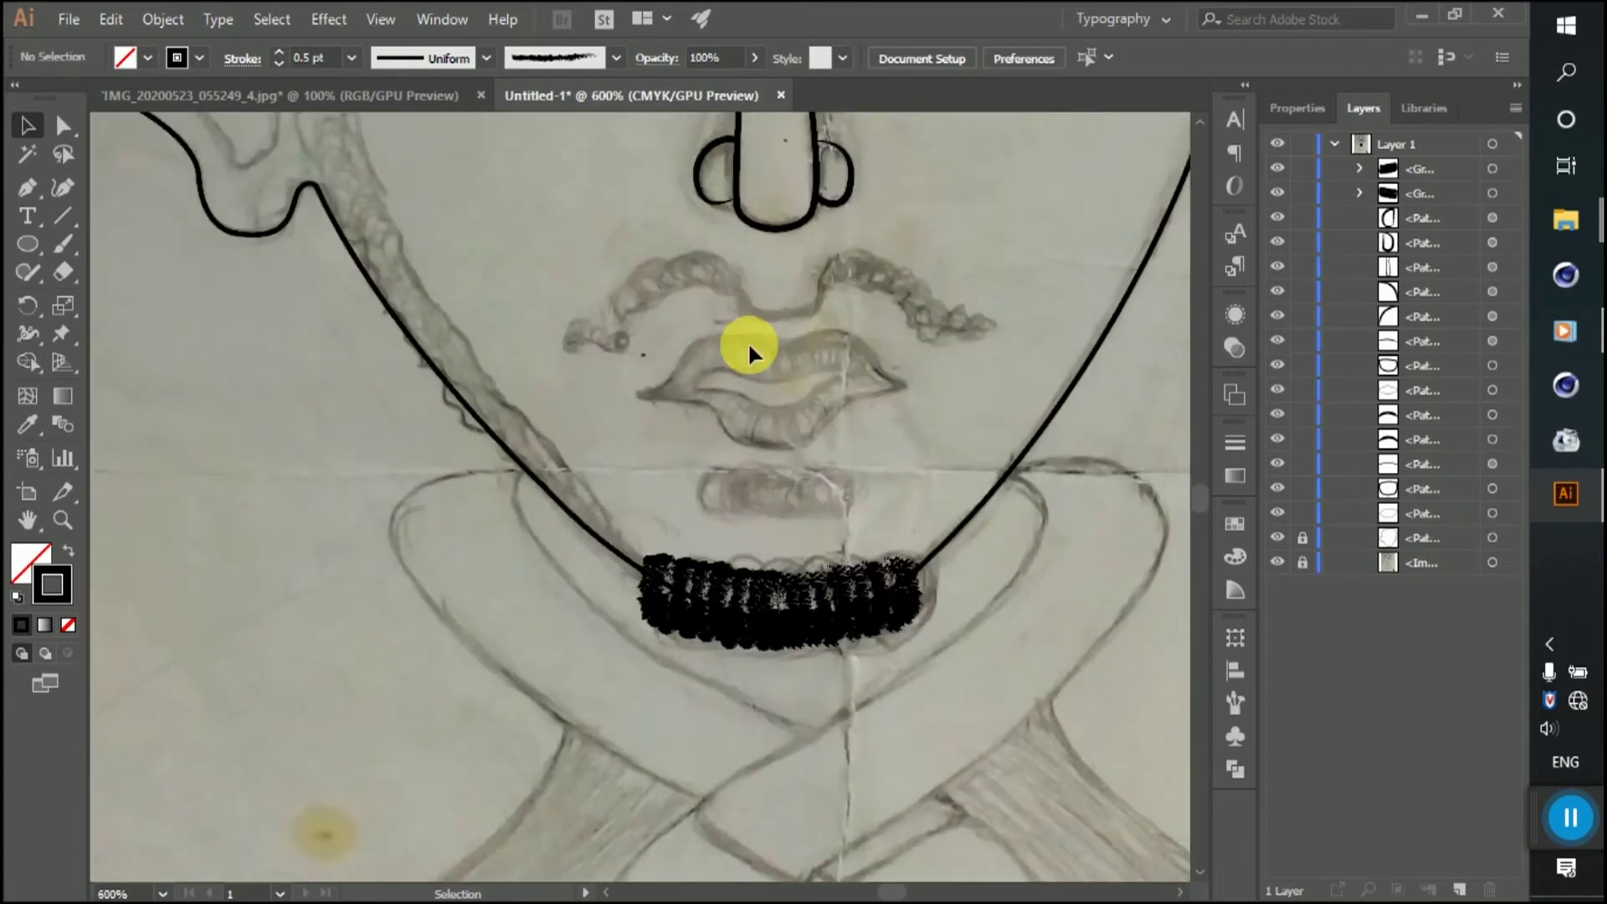
pyautogui.scroll(-1, 778, 427)
pyautogui.keyDown('alt'); pyautogui.scroll(2, 806, 354); pyautogui.keyUp('alt')
pyautogui.scroll(2, 810, 499)
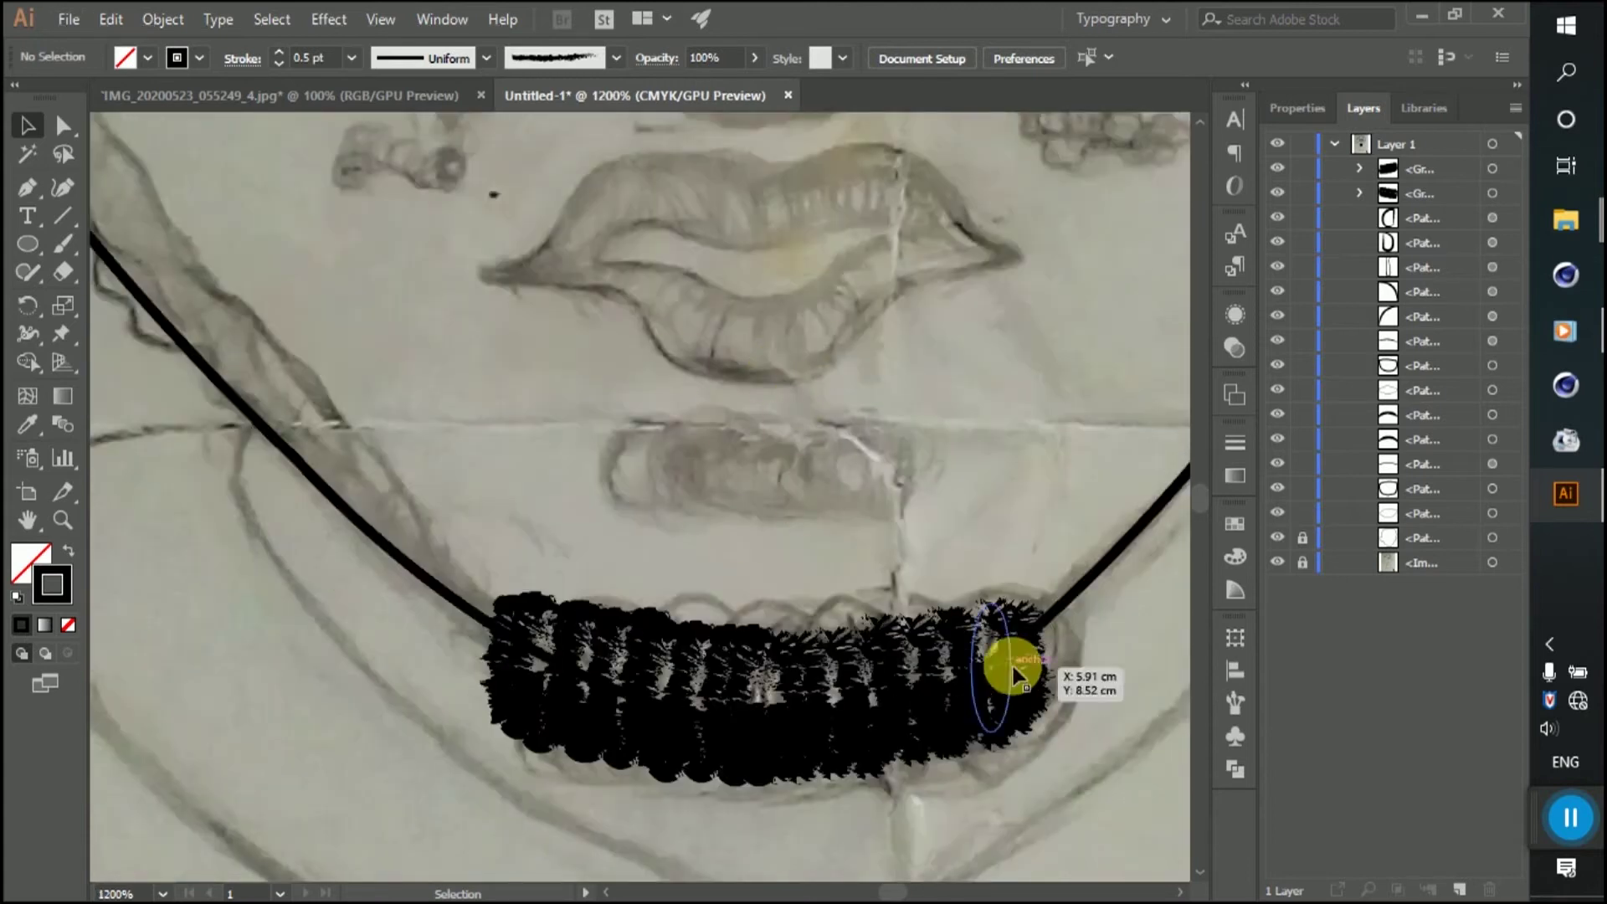
pyautogui.keyDown('alt'); pyautogui.scroll(1, 851, 481); pyautogui.keyUp('alt')
pyautogui.keyDown('alt'); pyautogui.scroll(-1, 620, 497); pyautogui.keyUp('alt')
# Step: Trace the lips' outer edge with the Pen tool and close the path
pyautogui.click(28, 187)
pyautogui.click(421, 274)
pyautogui.moveTo(550, 289)
pyautogui.mouseDown()
pyautogui.moveTo(623, 311)
pyautogui.moveTo(603, 306)
pyautogui.moveTo(652, 424)
pyautogui.mouseUp()
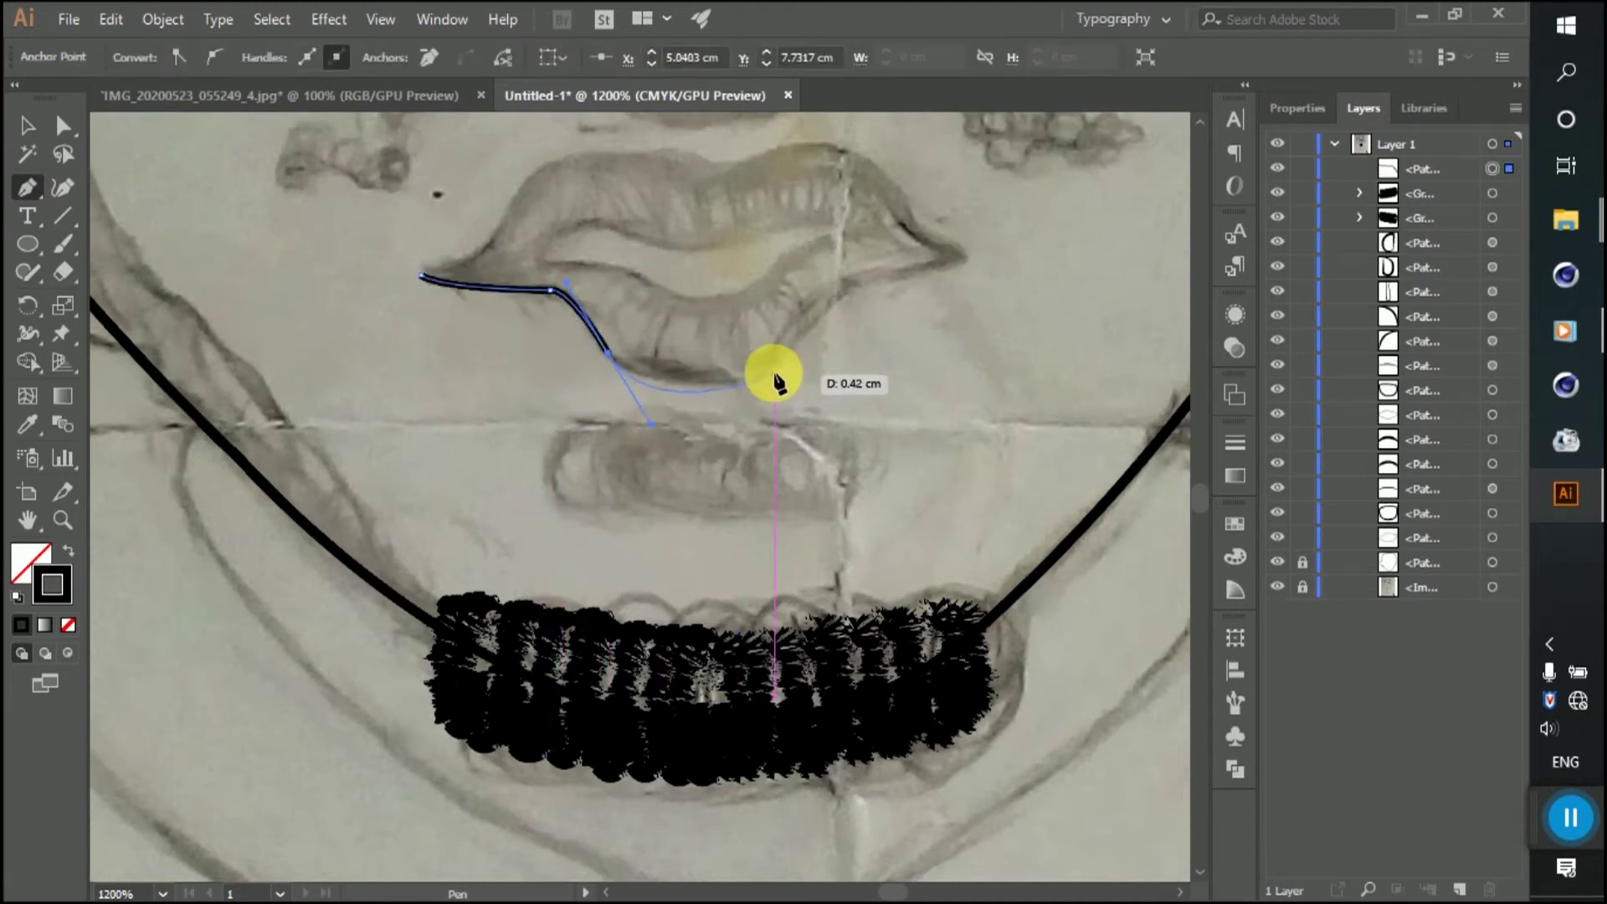
pyautogui.moveTo(795, 343)
pyautogui.mouseDown()
pyautogui.moveTo(854, 293)
pyautogui.moveTo(969, 251)
pyautogui.moveTo(923, 235)
pyautogui.moveTo(942, 306)
pyautogui.moveTo(875, 219)
pyautogui.moveTo(743, 222)
pyautogui.moveTo(770, 219)
pyautogui.moveTo(757, 214)
pyautogui.mouseUp()
pyautogui.scroll(1, 960, 261)
pyautogui.keyDown('ctrl'); pyautogui.click(934, 297); pyautogui.keyUp('ctrl')
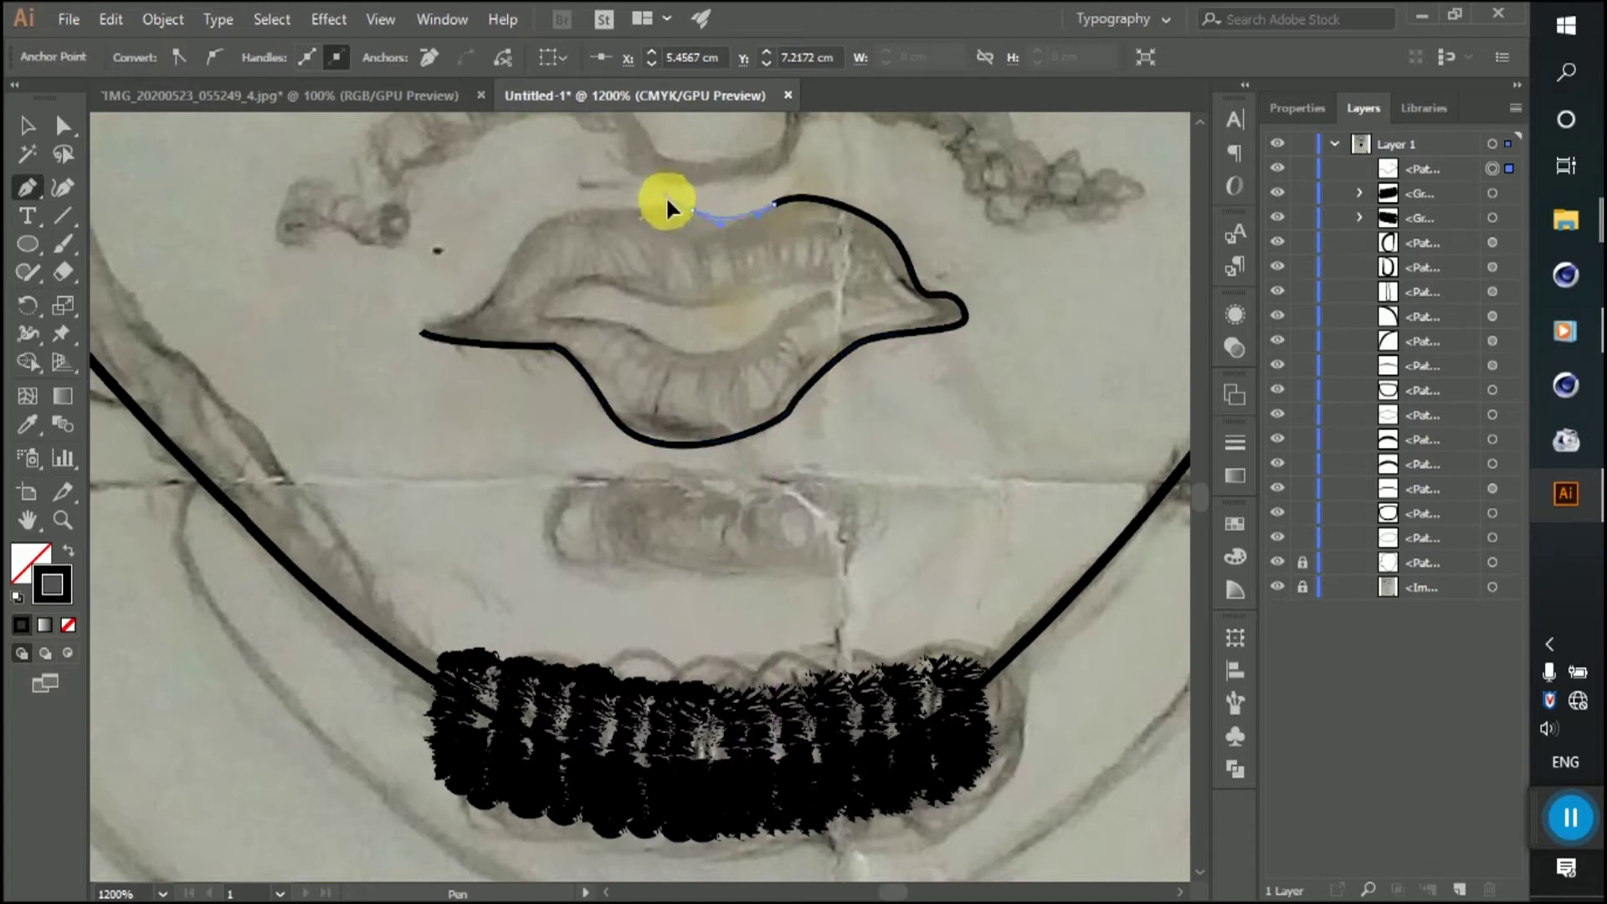
pyautogui.moveTo(639, 207)
pyautogui.mouseDown()
pyautogui.moveTo(558, 224)
pyautogui.moveTo(427, 335)
pyautogui.mouseUp()
pyautogui.click(63, 125)
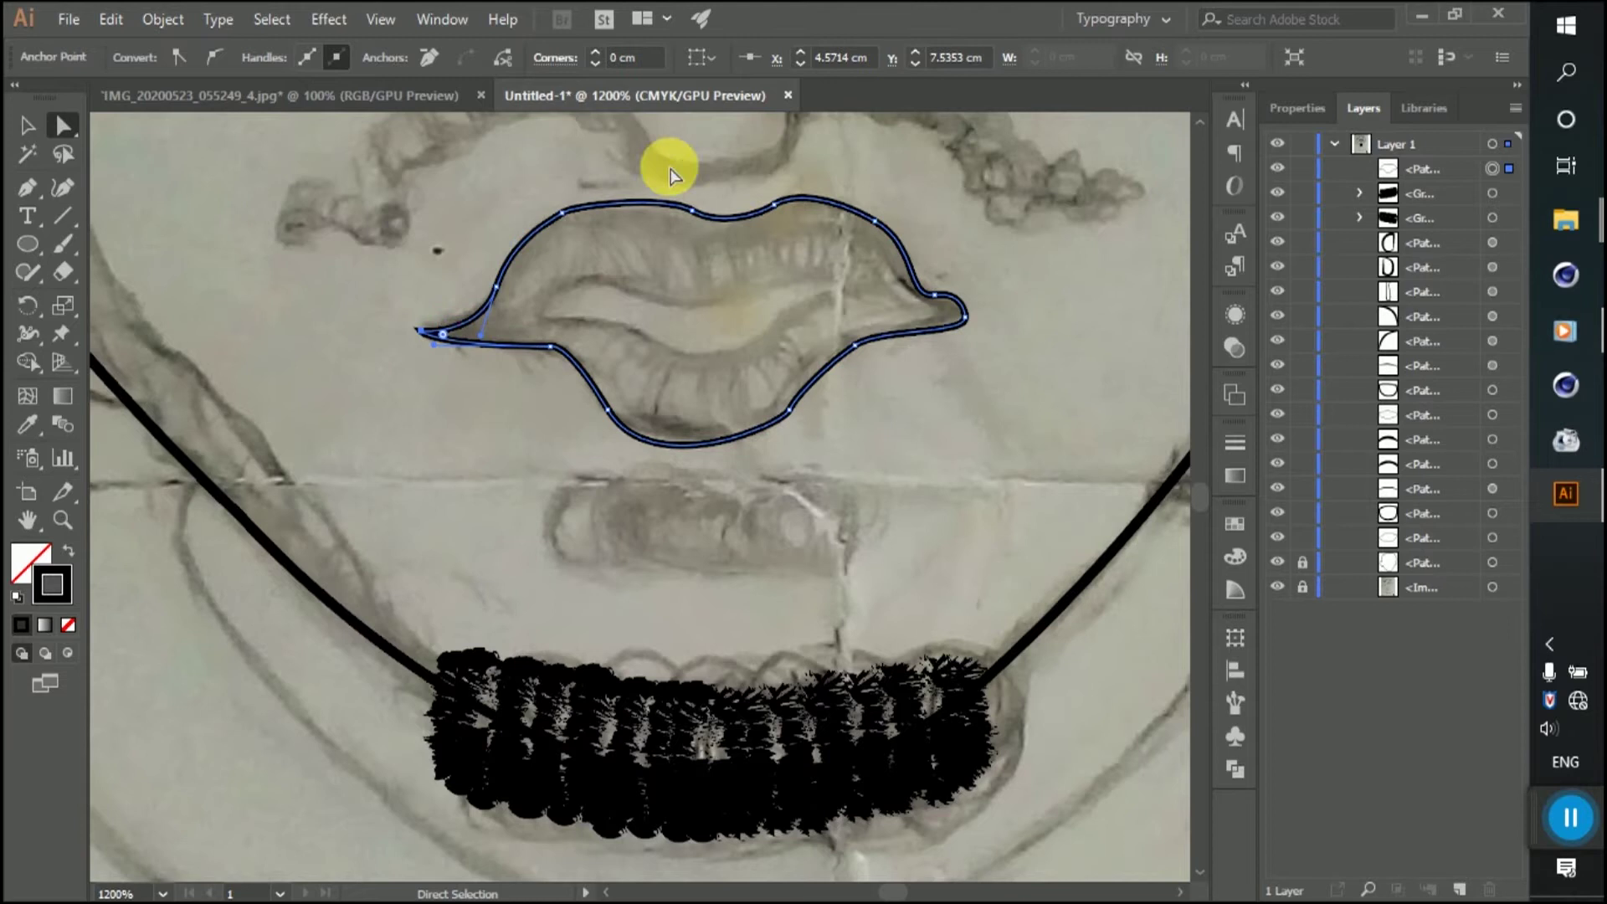
# Step: Adjust an upper-lip anchor so the outline dips at the centre
pyautogui.scroll(3, 665, 164)
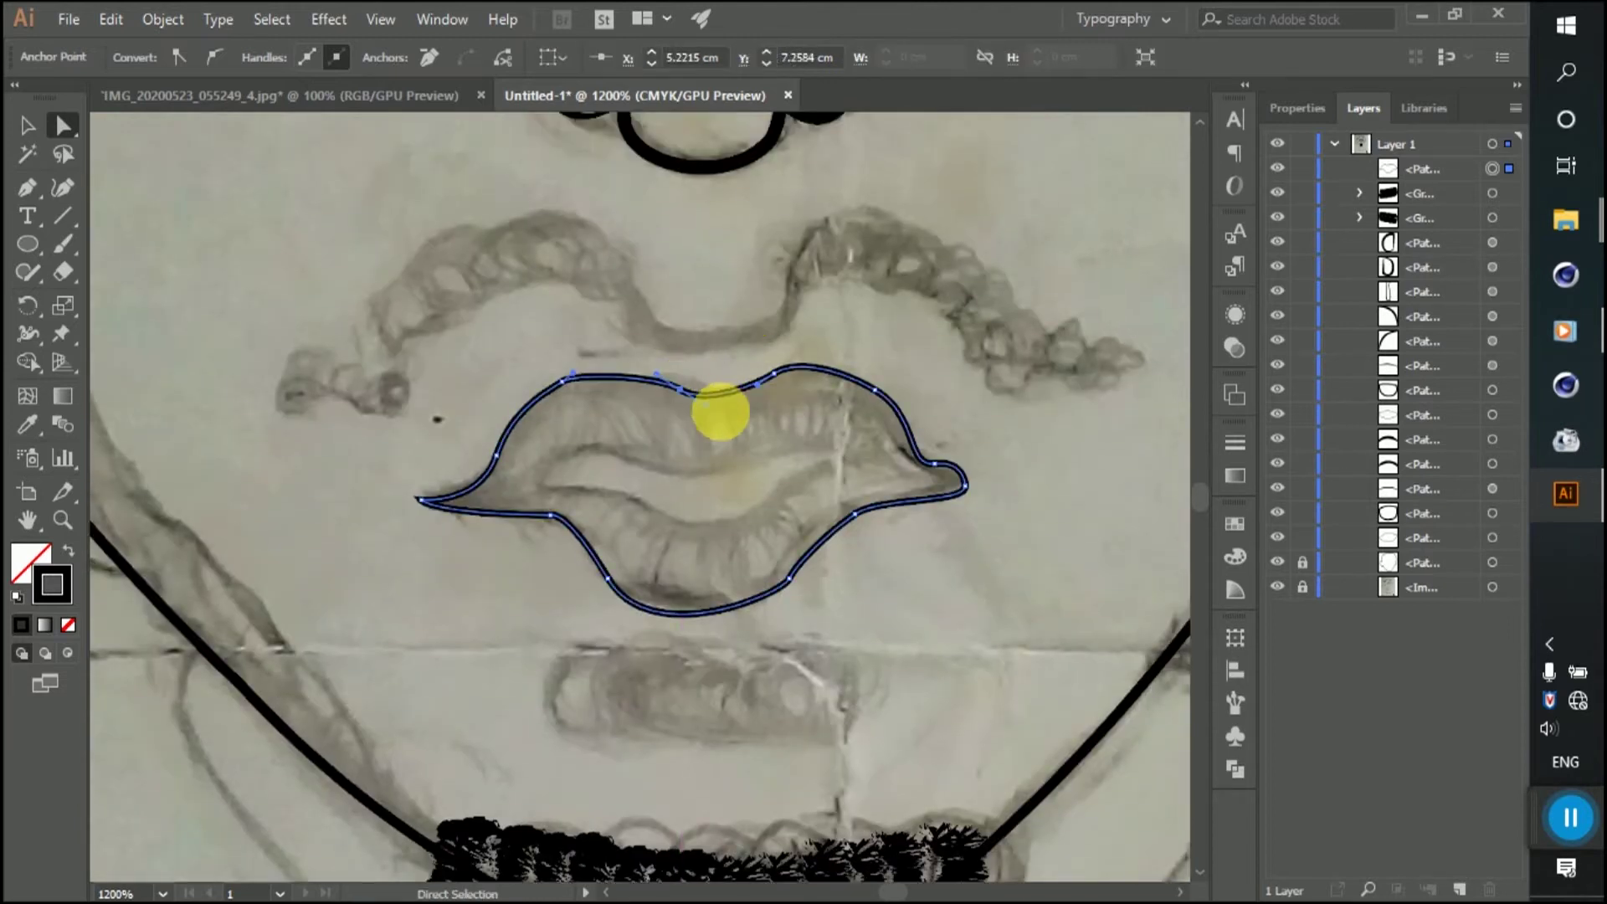
pyautogui.scroll(3, 718, 413)
pyautogui.moveTo(678, 543); pyautogui.dragTo(669, 540)
pyautogui.click(796, 495)
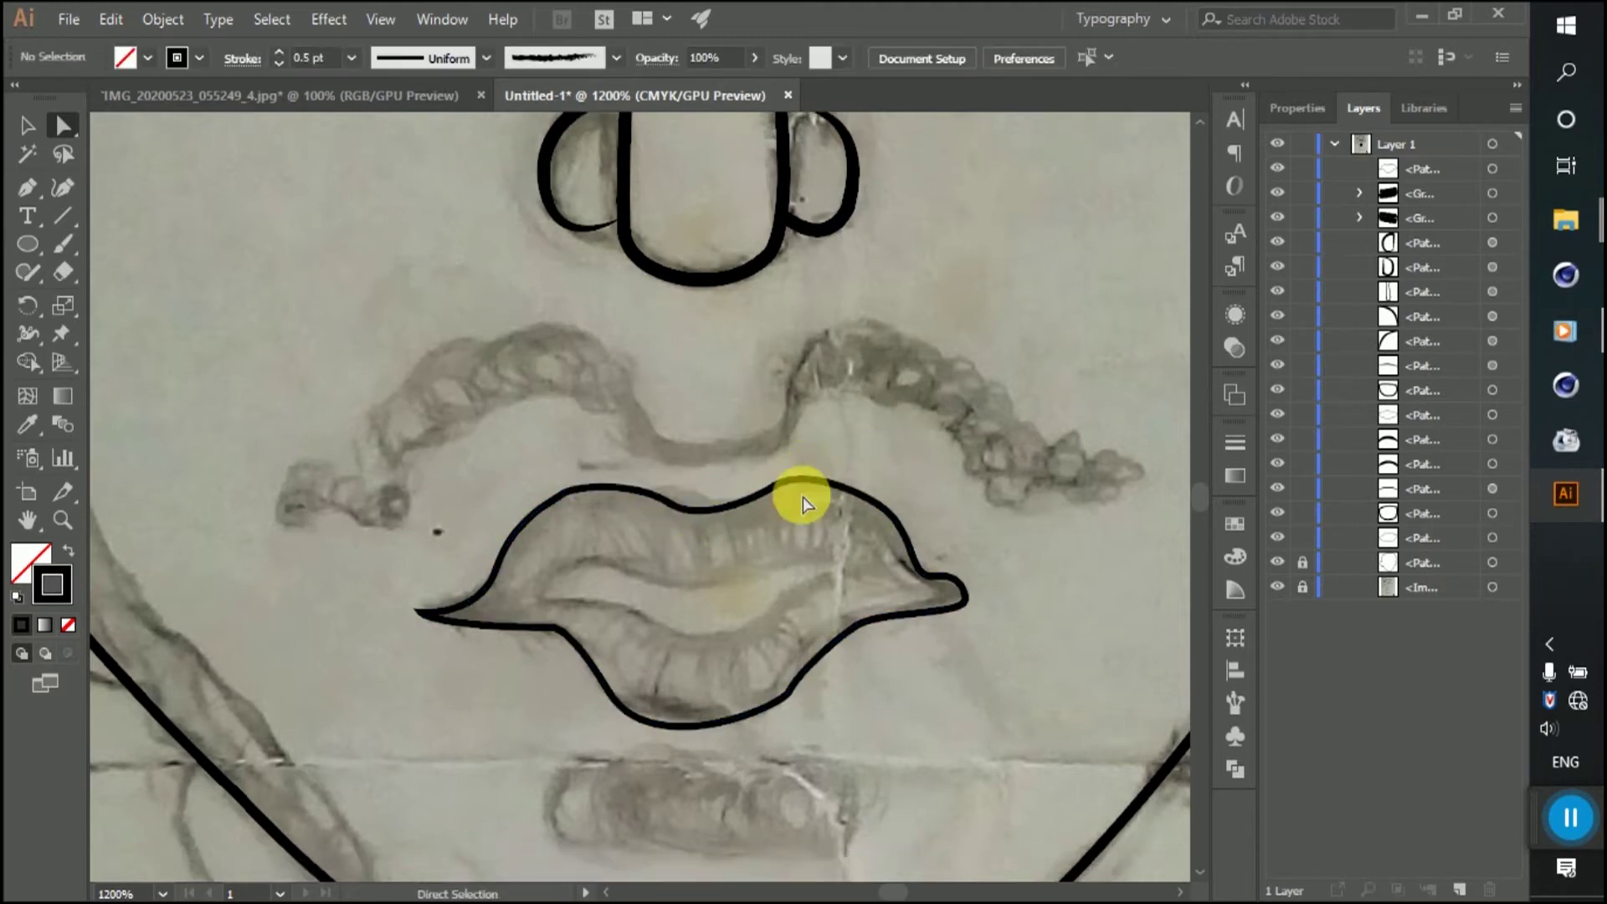
# Step: Draw a closed Pen path following the lips' parting line
pyautogui.click(25, 185)
pyautogui.scroll(-3, 563, 484)
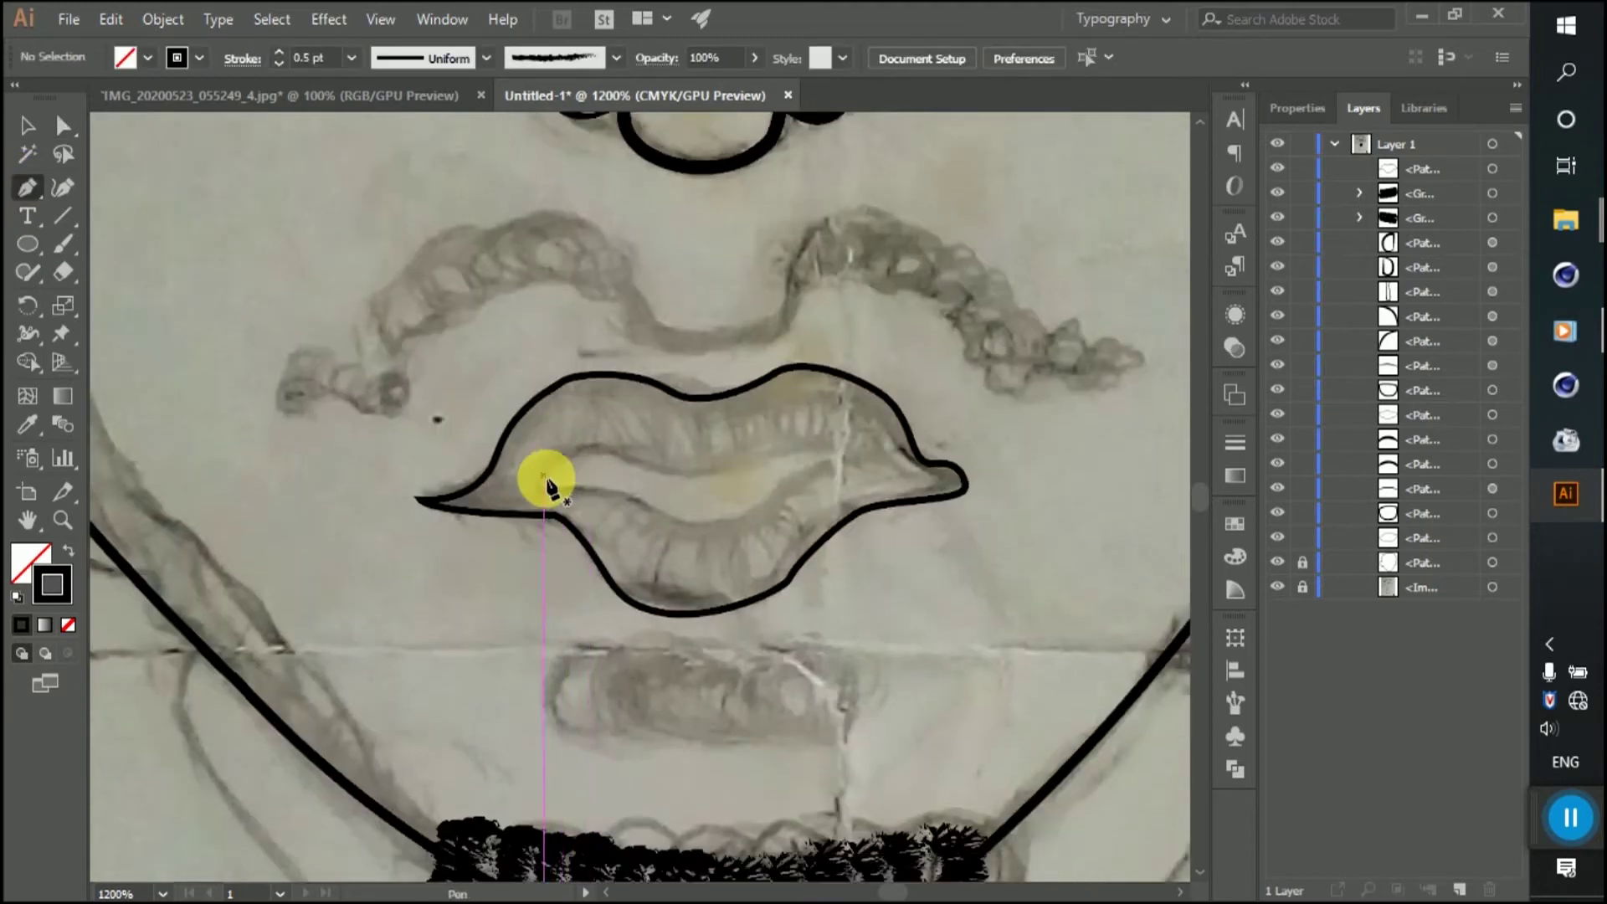
pyautogui.click(539, 485)
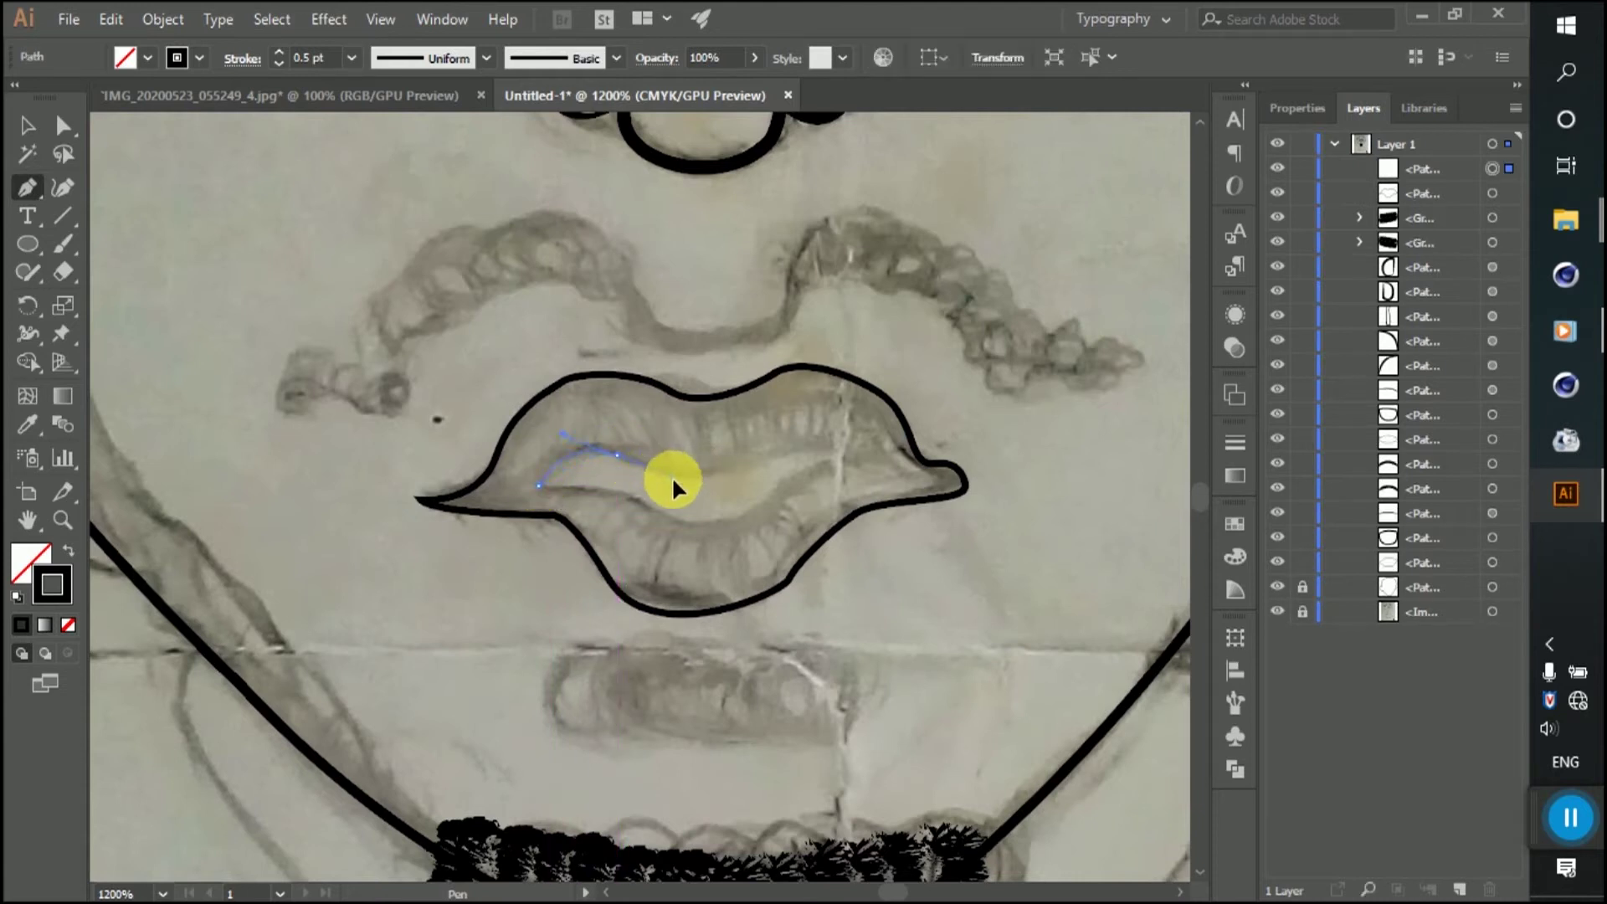
pyautogui.moveTo(670, 486); pyautogui.dragTo(665, 478)
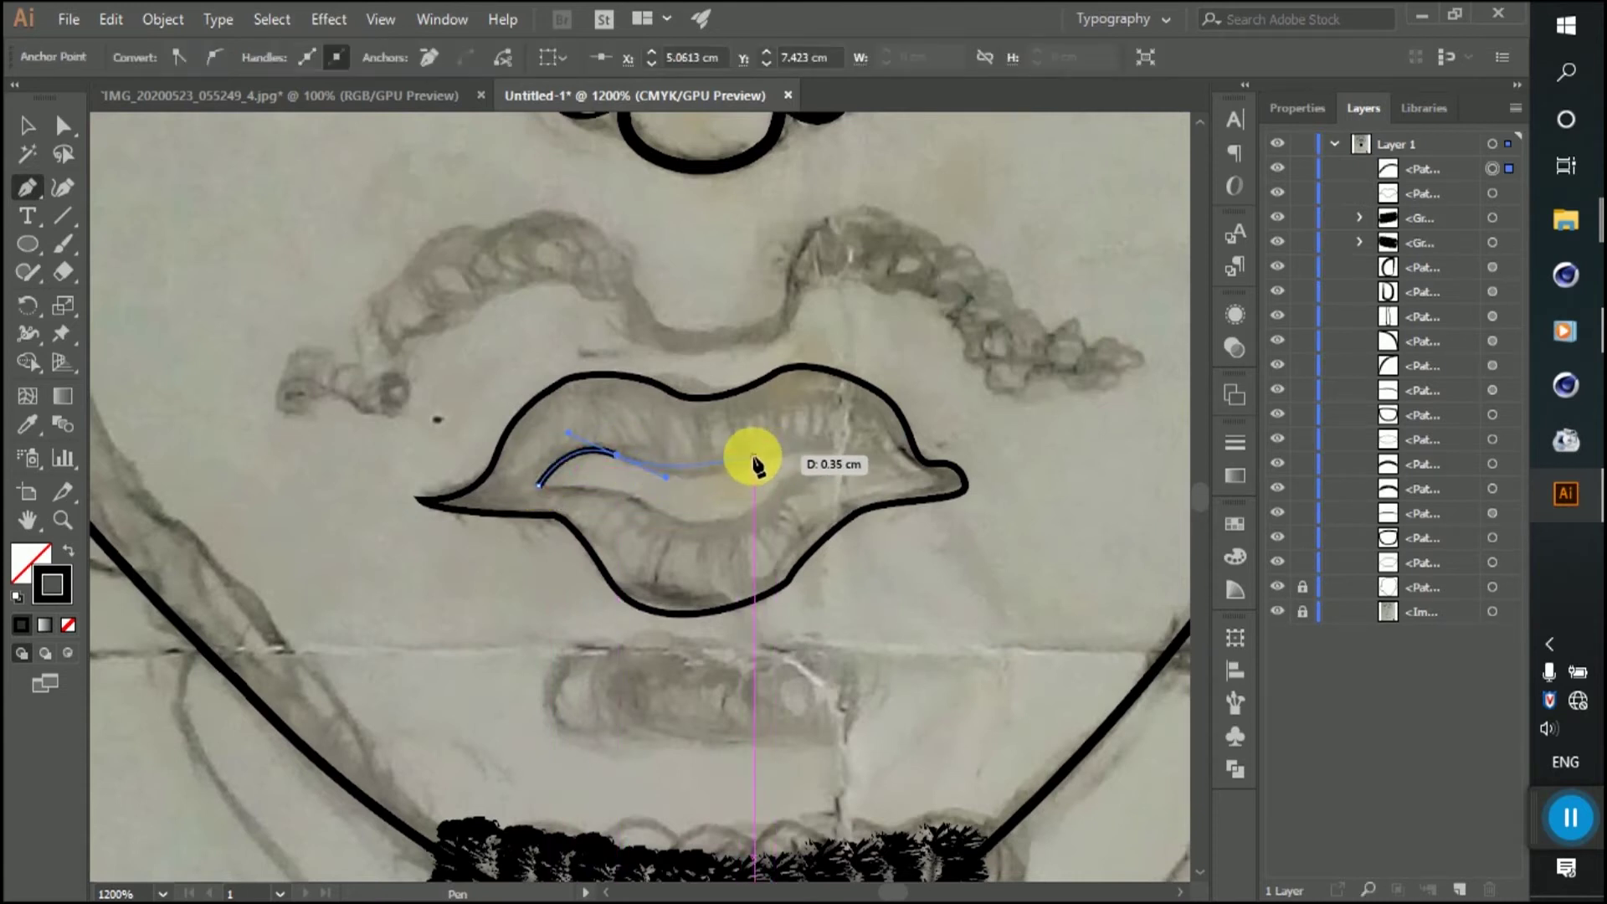
pyautogui.moveTo(757, 451); pyautogui.dragTo(764, 460)
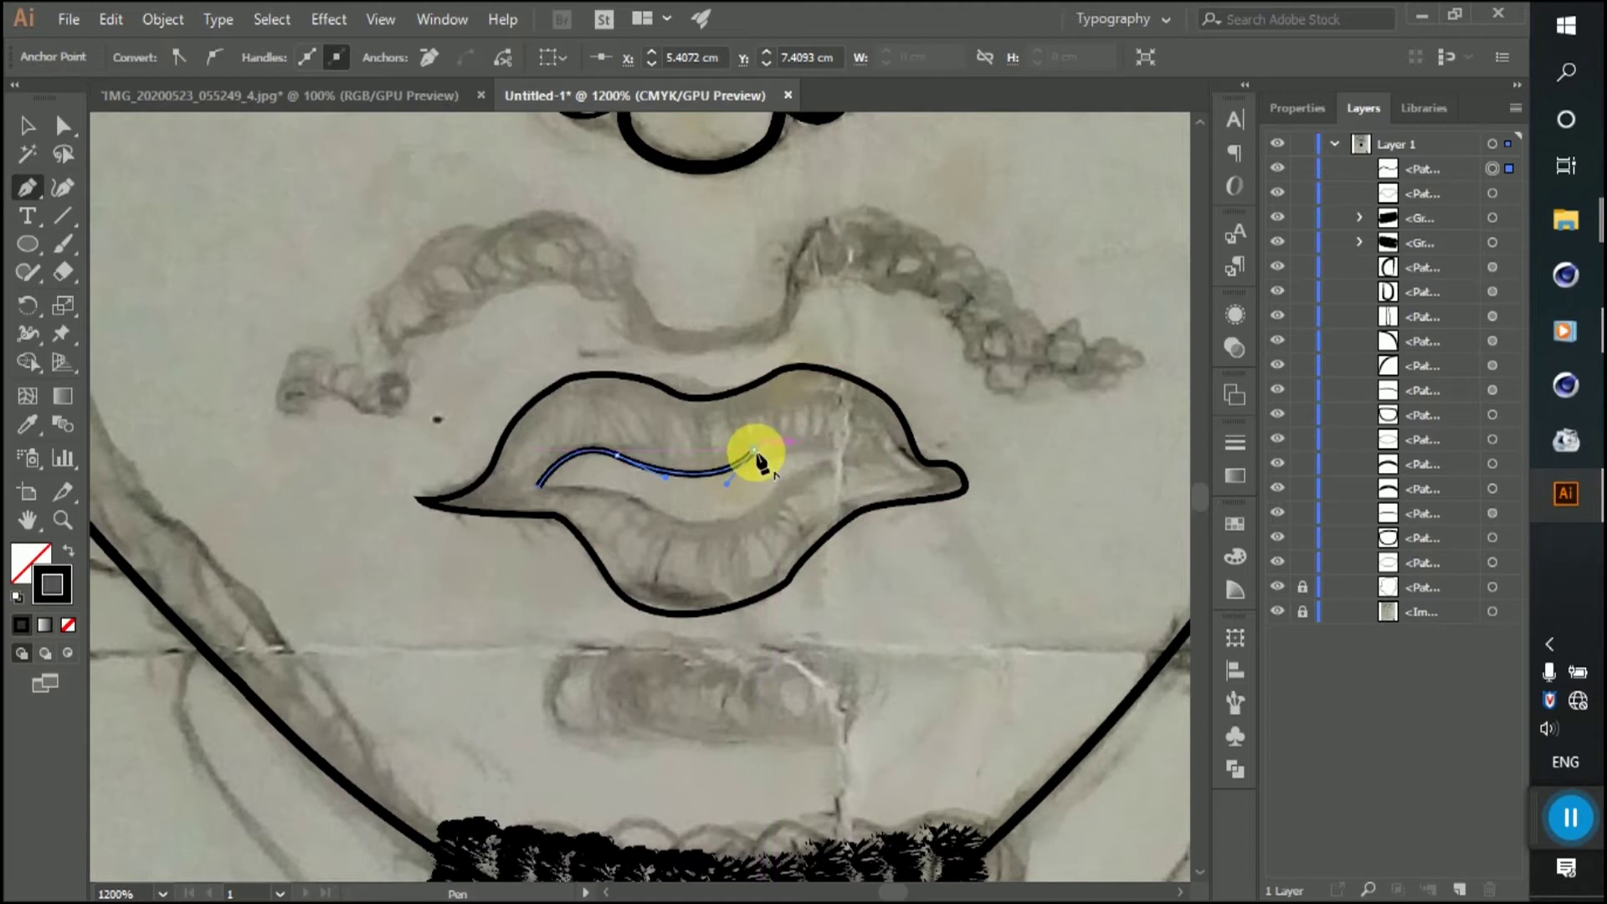
pyautogui.click(837, 453)
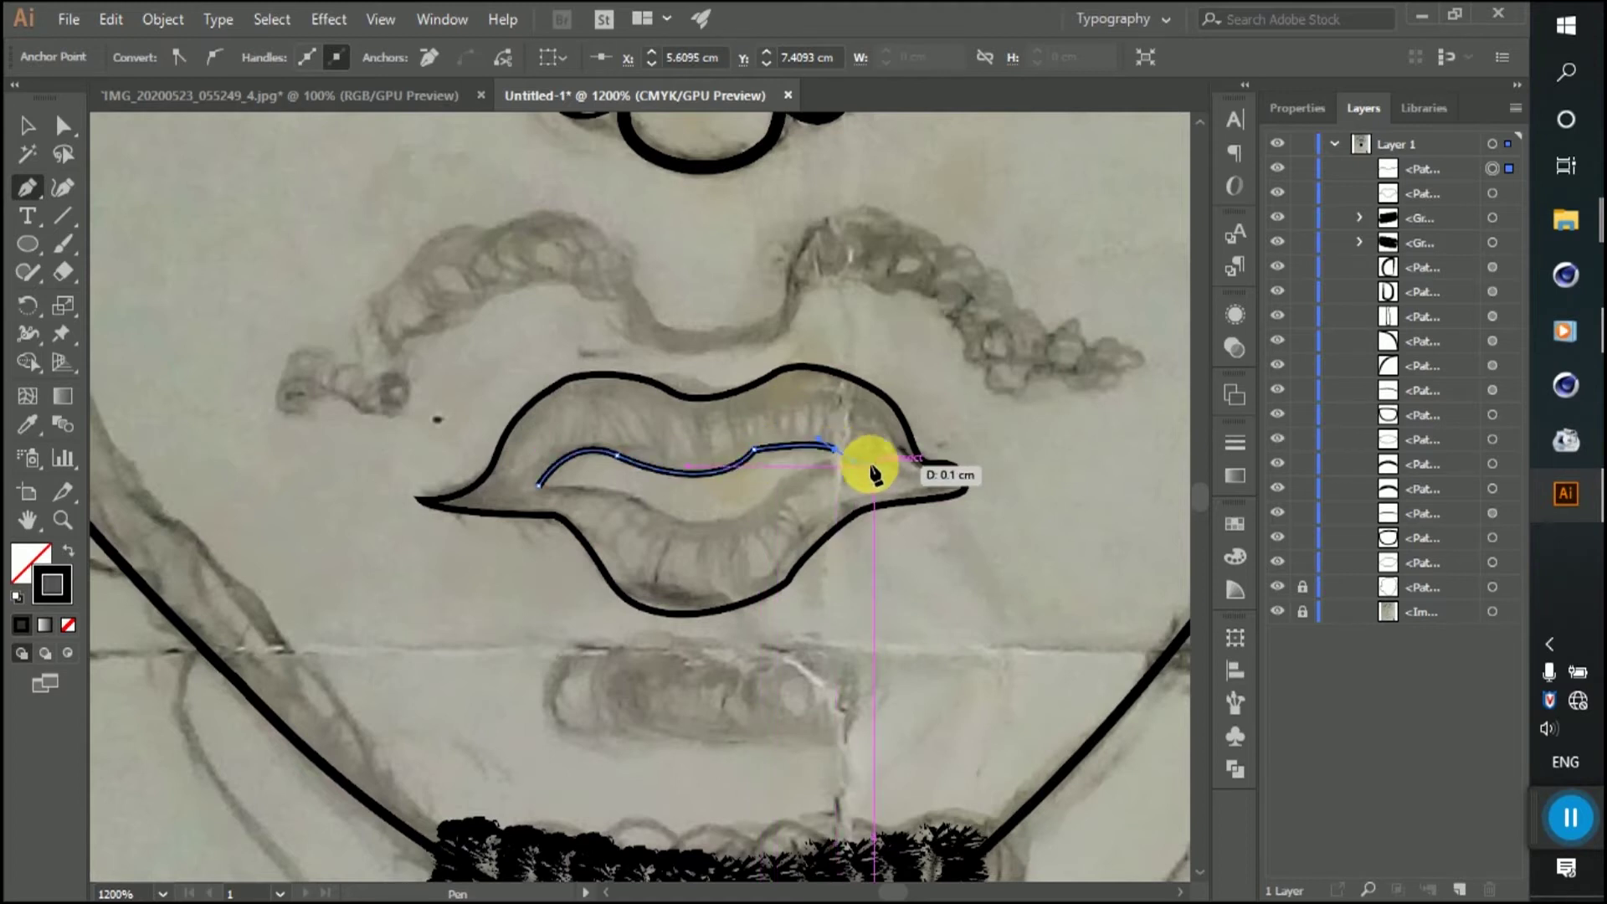
pyautogui.moveTo(856, 465); pyautogui.dragTo(865, 464)
pyautogui.moveTo(774, 486); pyautogui.dragTo(736, 527)
pyautogui.click(702, 523)
pyautogui.moveTo(638, 500); pyautogui.dragTo(646, 503)
pyautogui.moveTo(540, 485); pyautogui.dragTo(546, 495)
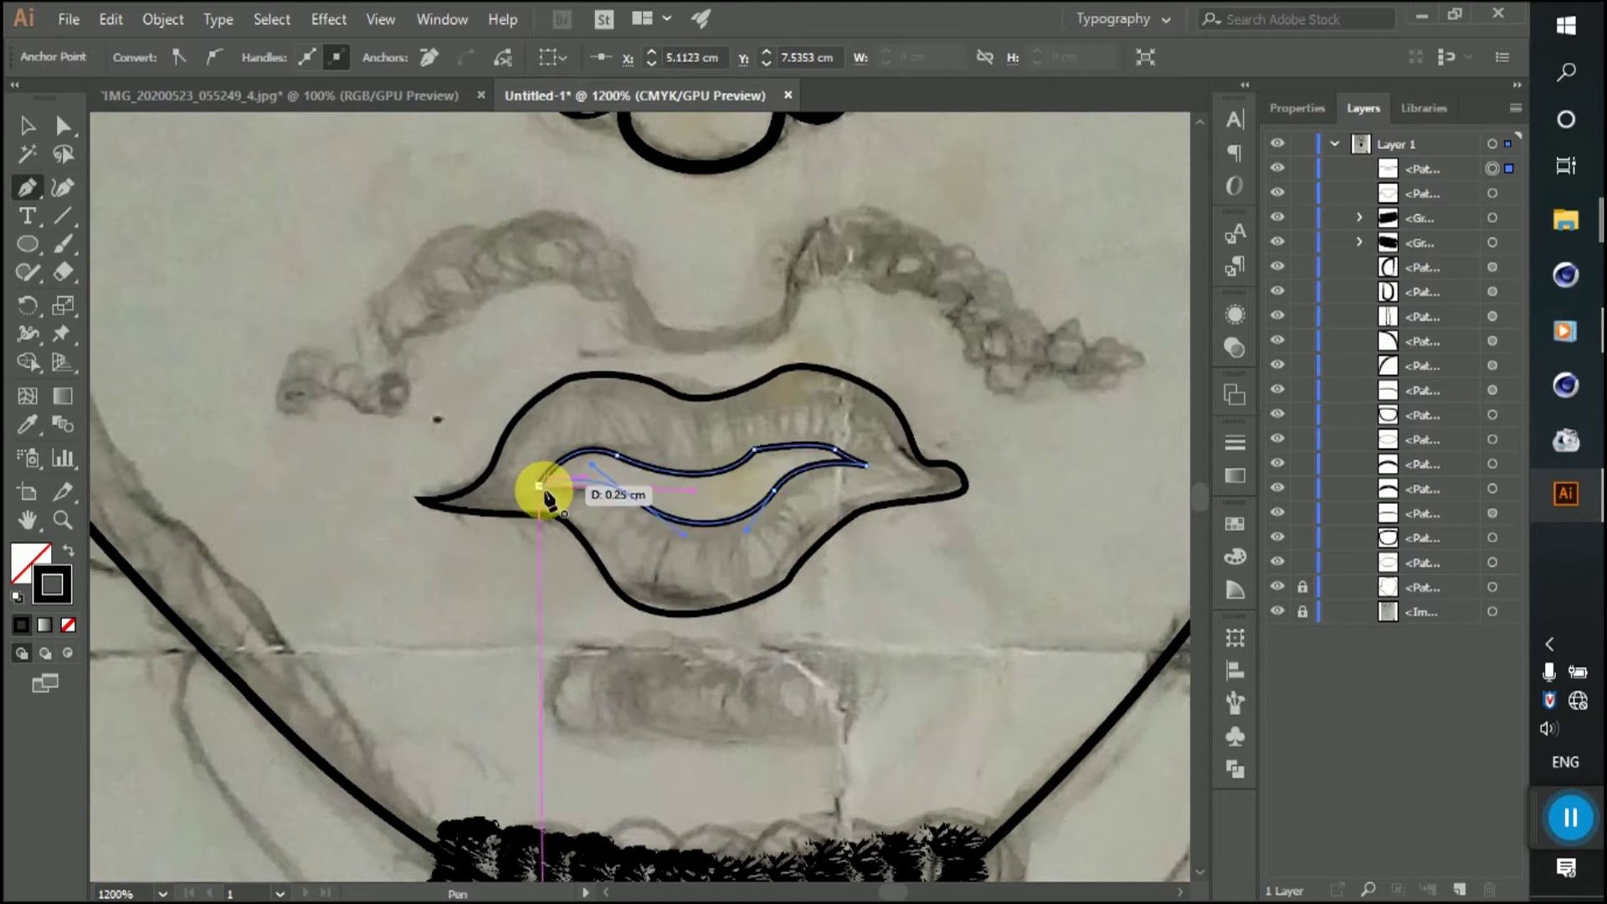
# Step: Sharpen the inner lip line's right tip by adjusting its anchor and handles
pyautogui.click(63, 125)
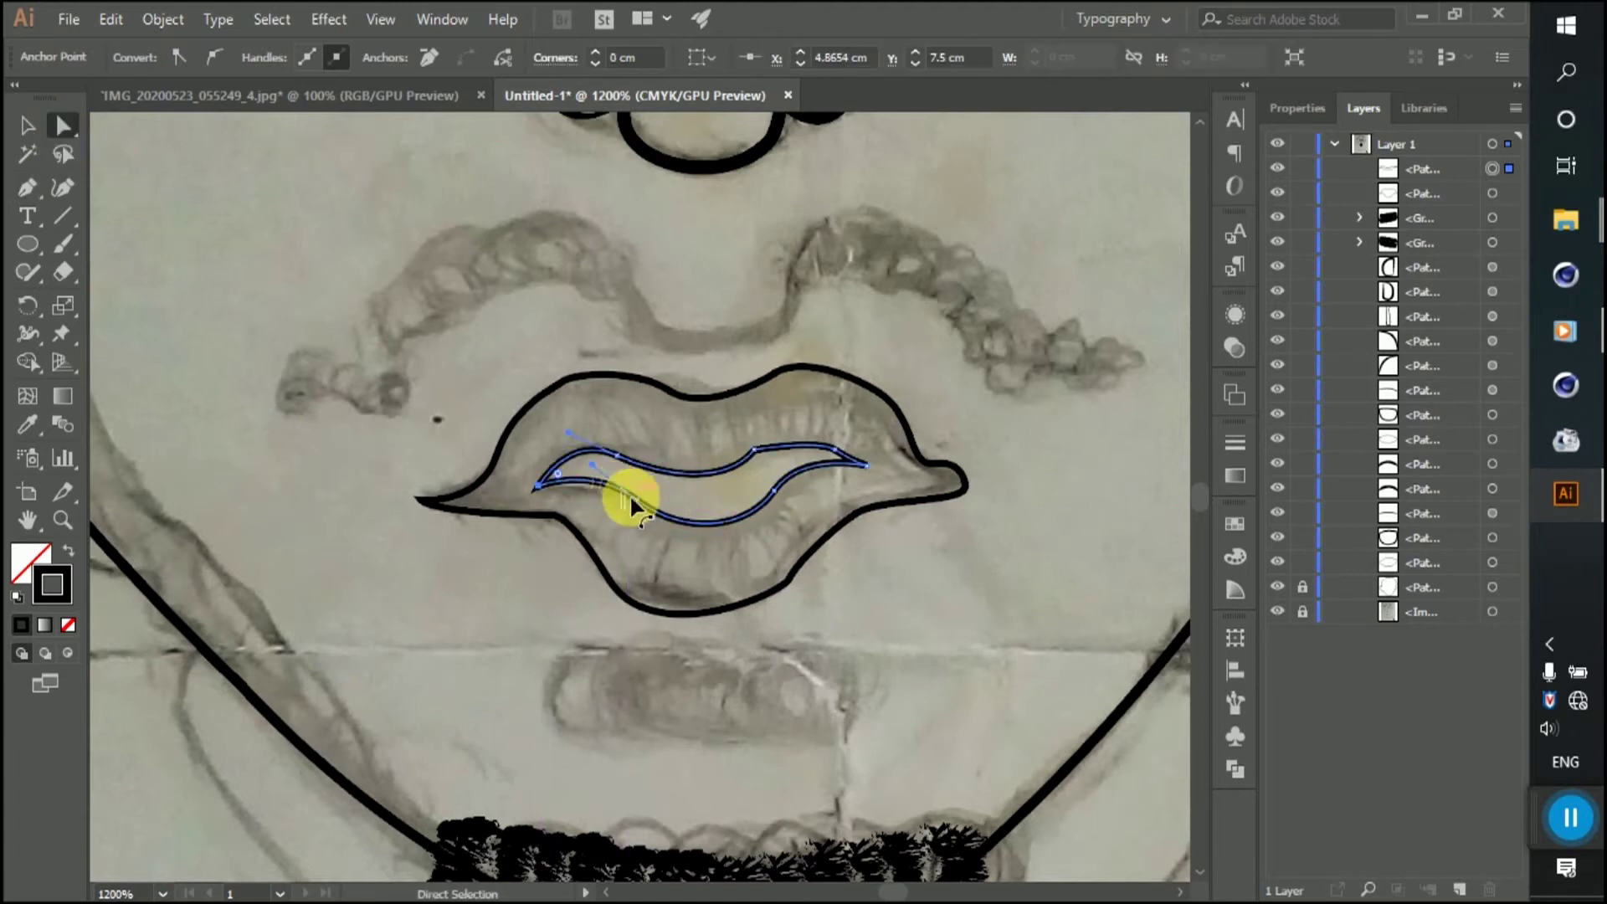
pyautogui.click(739, 494)
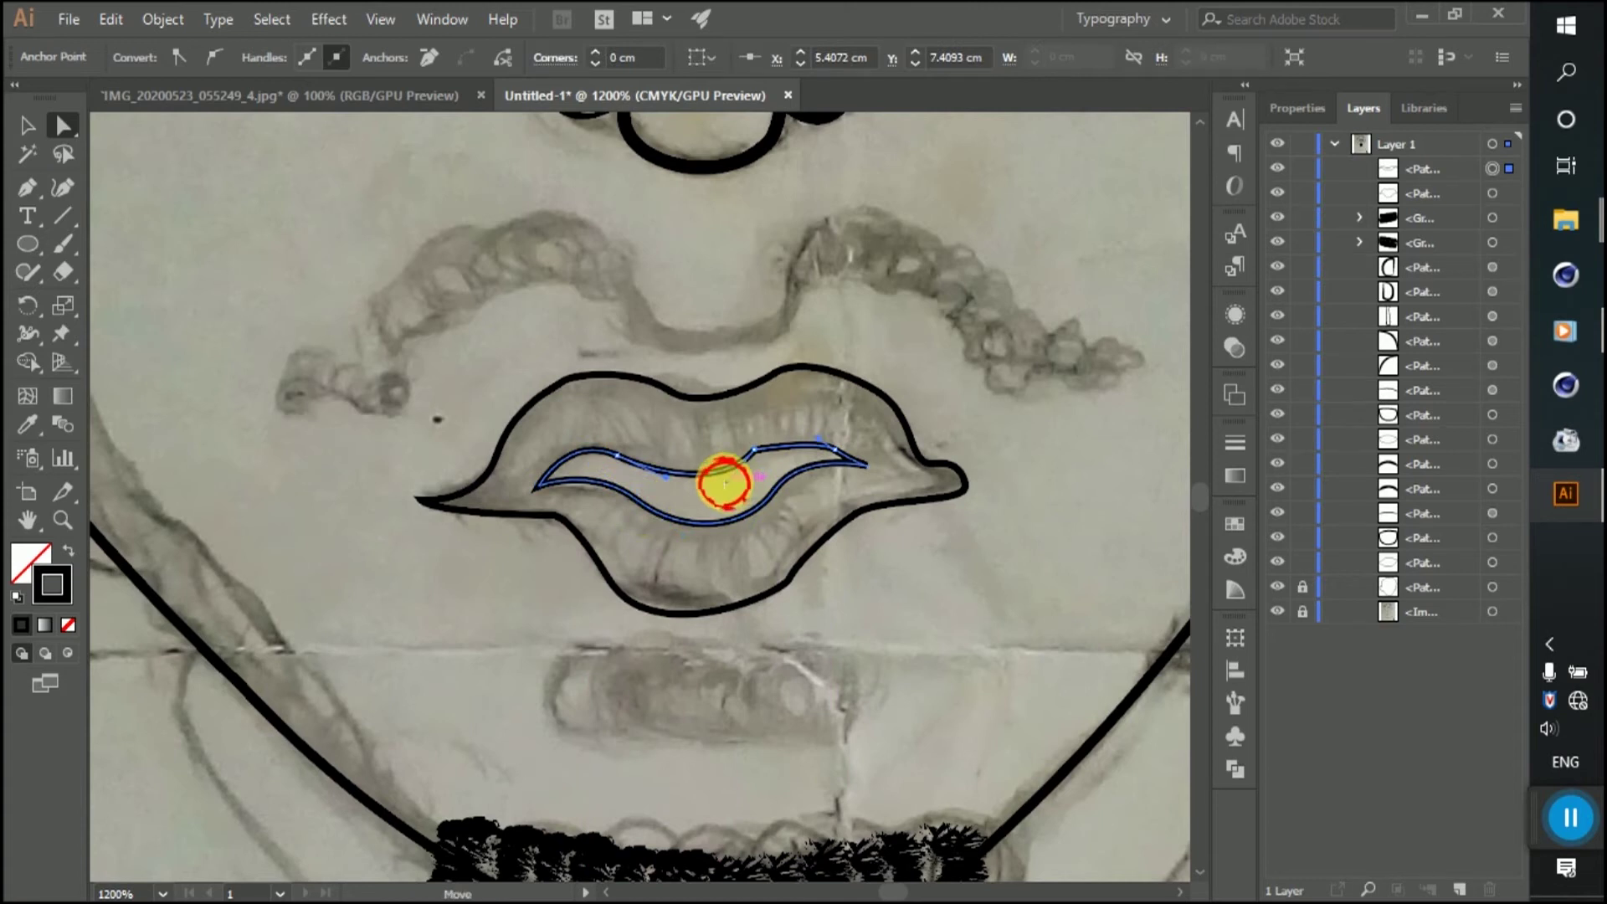
pyautogui.click(866, 462)
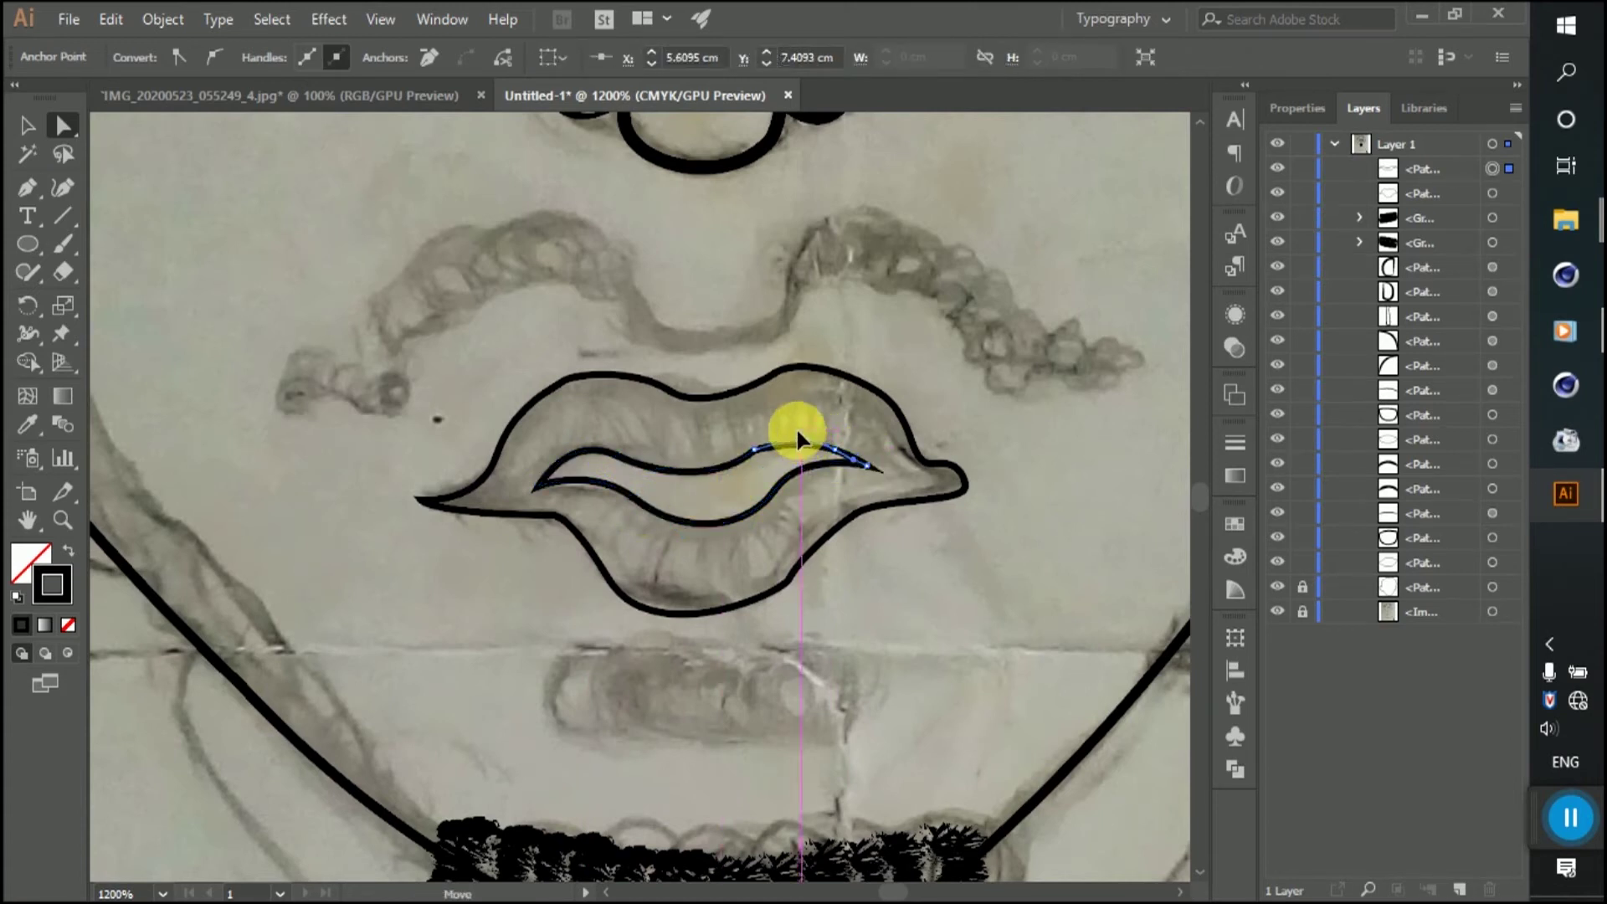
pyautogui.scroll(3, 869, 472)
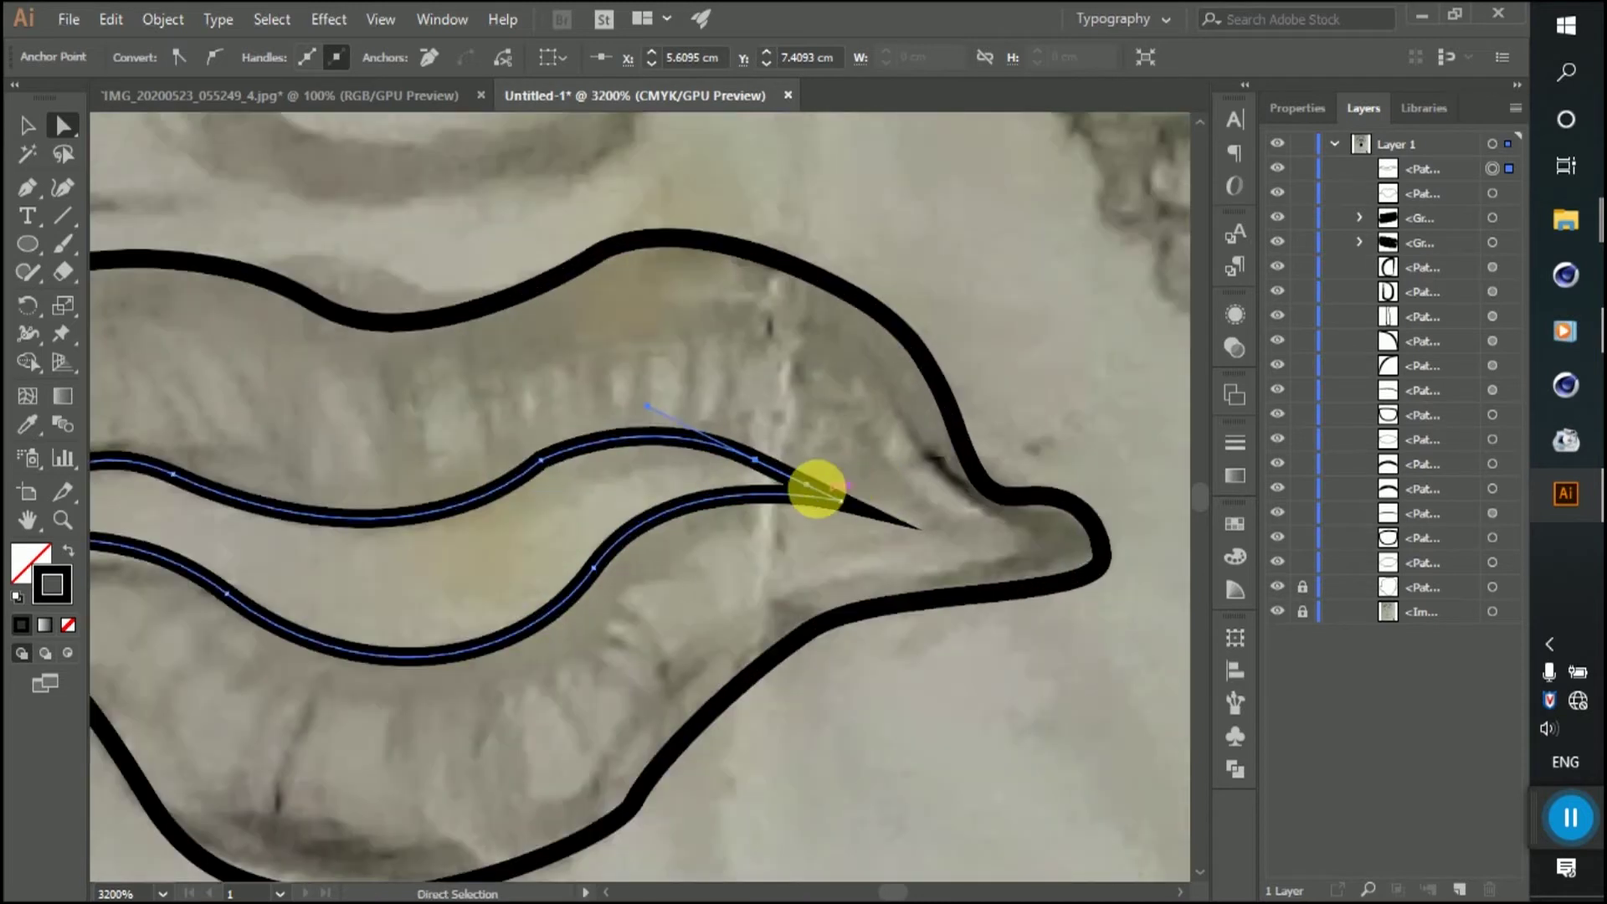
pyautogui.click(788, 481)
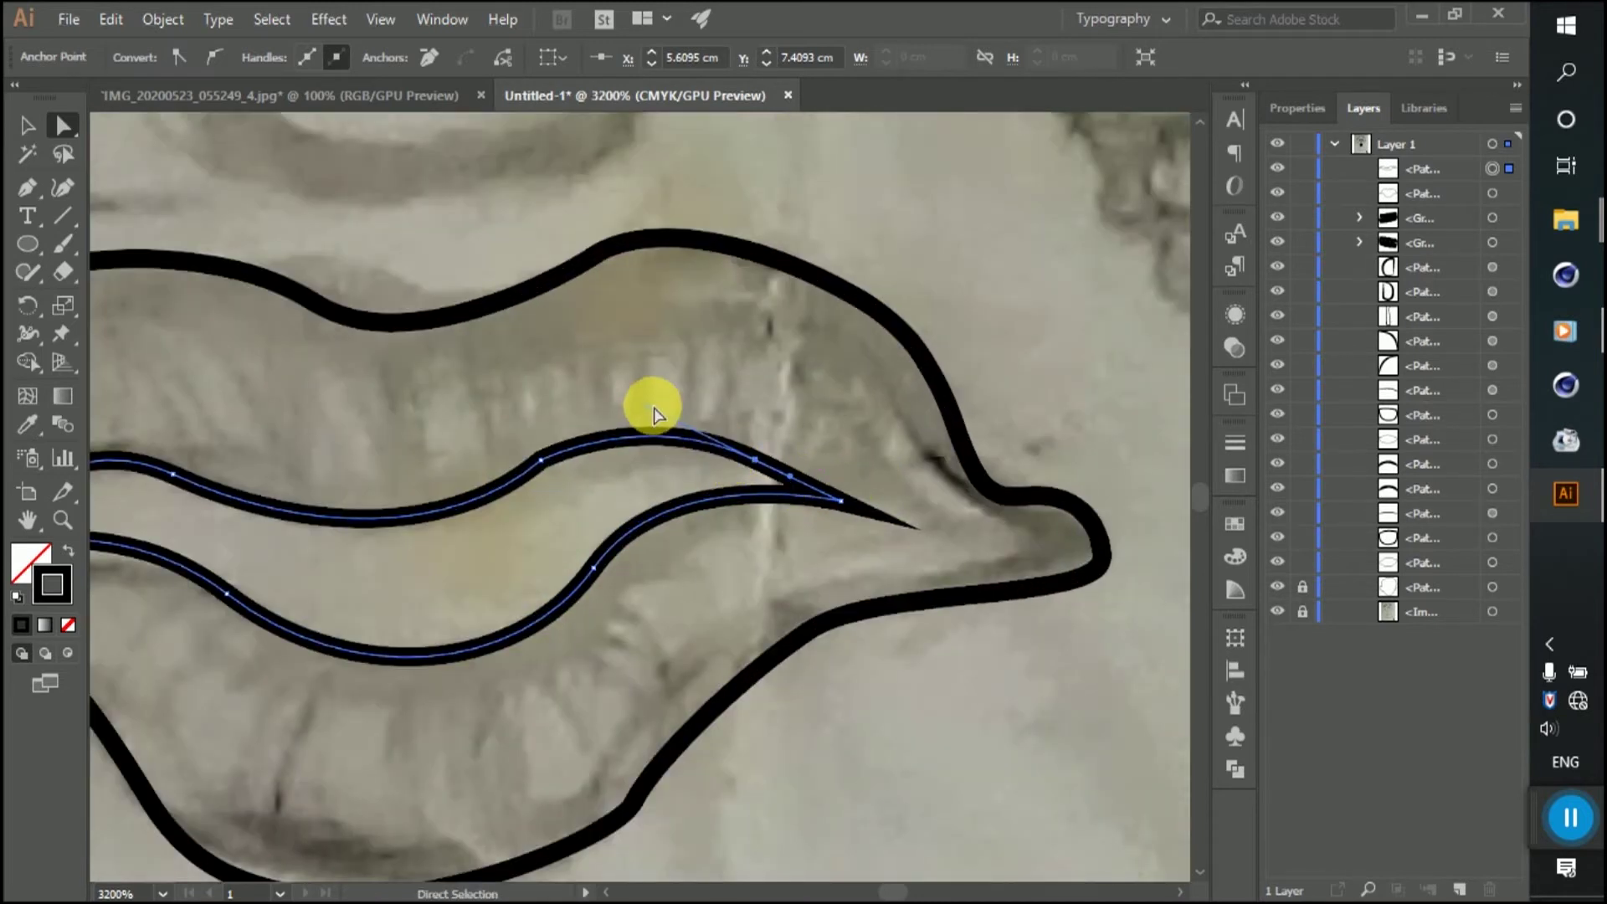
pyautogui.click(645, 389)
pyautogui.scroll(-3, 847, 527)
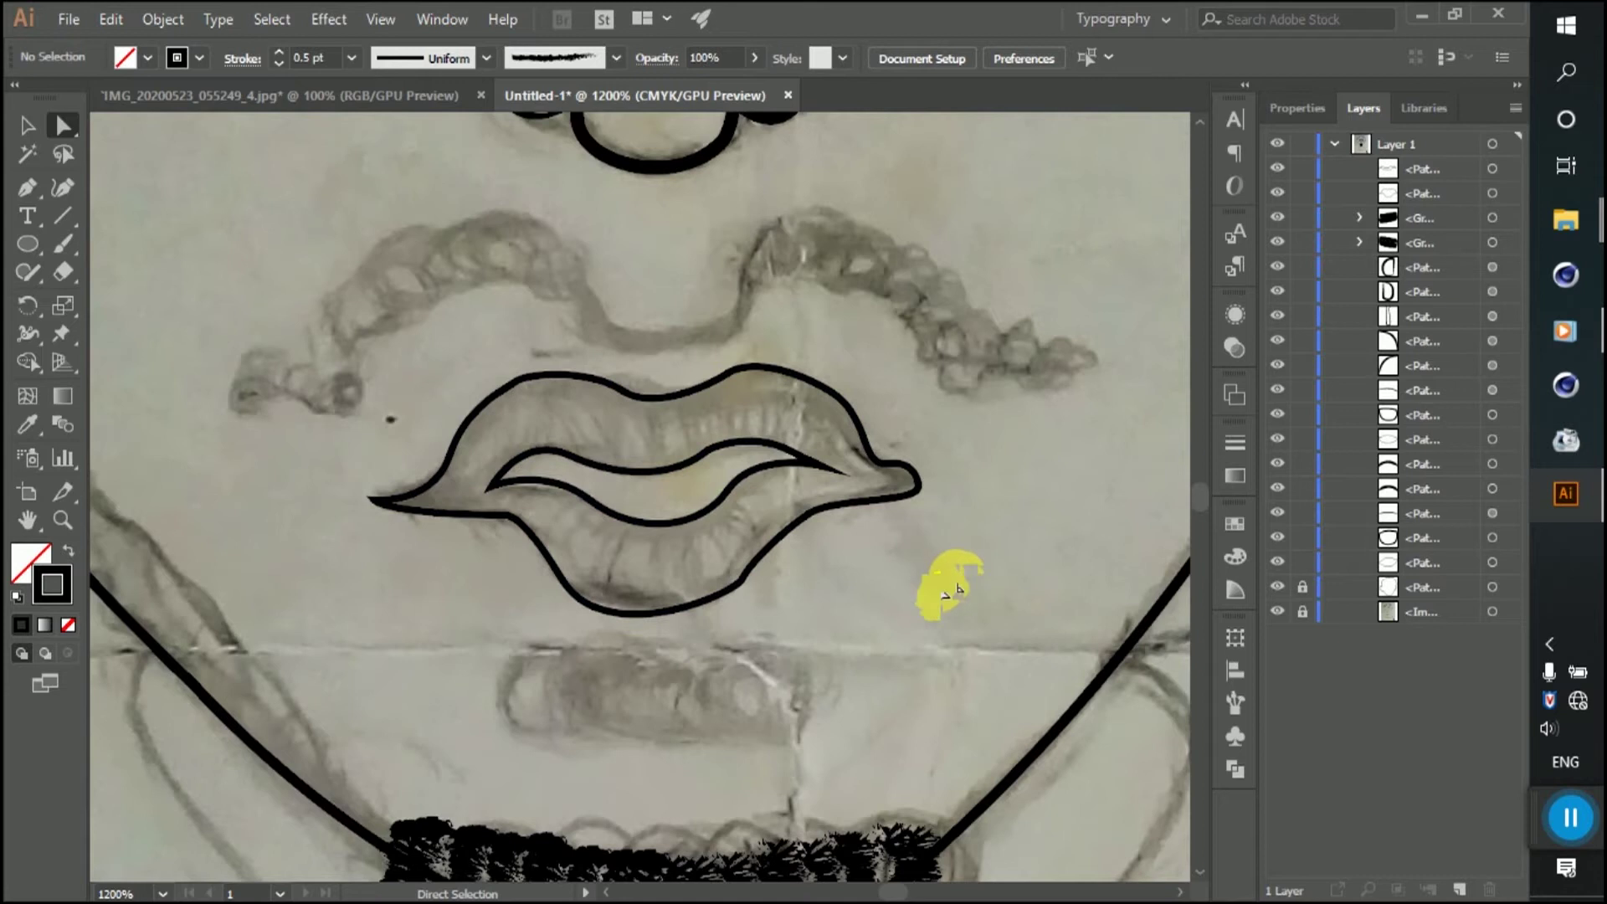
pyautogui.scroll(-2, 904, 578)
pyautogui.scroll(-2, 812, 585)
pyautogui.scroll(2, 736, 520)
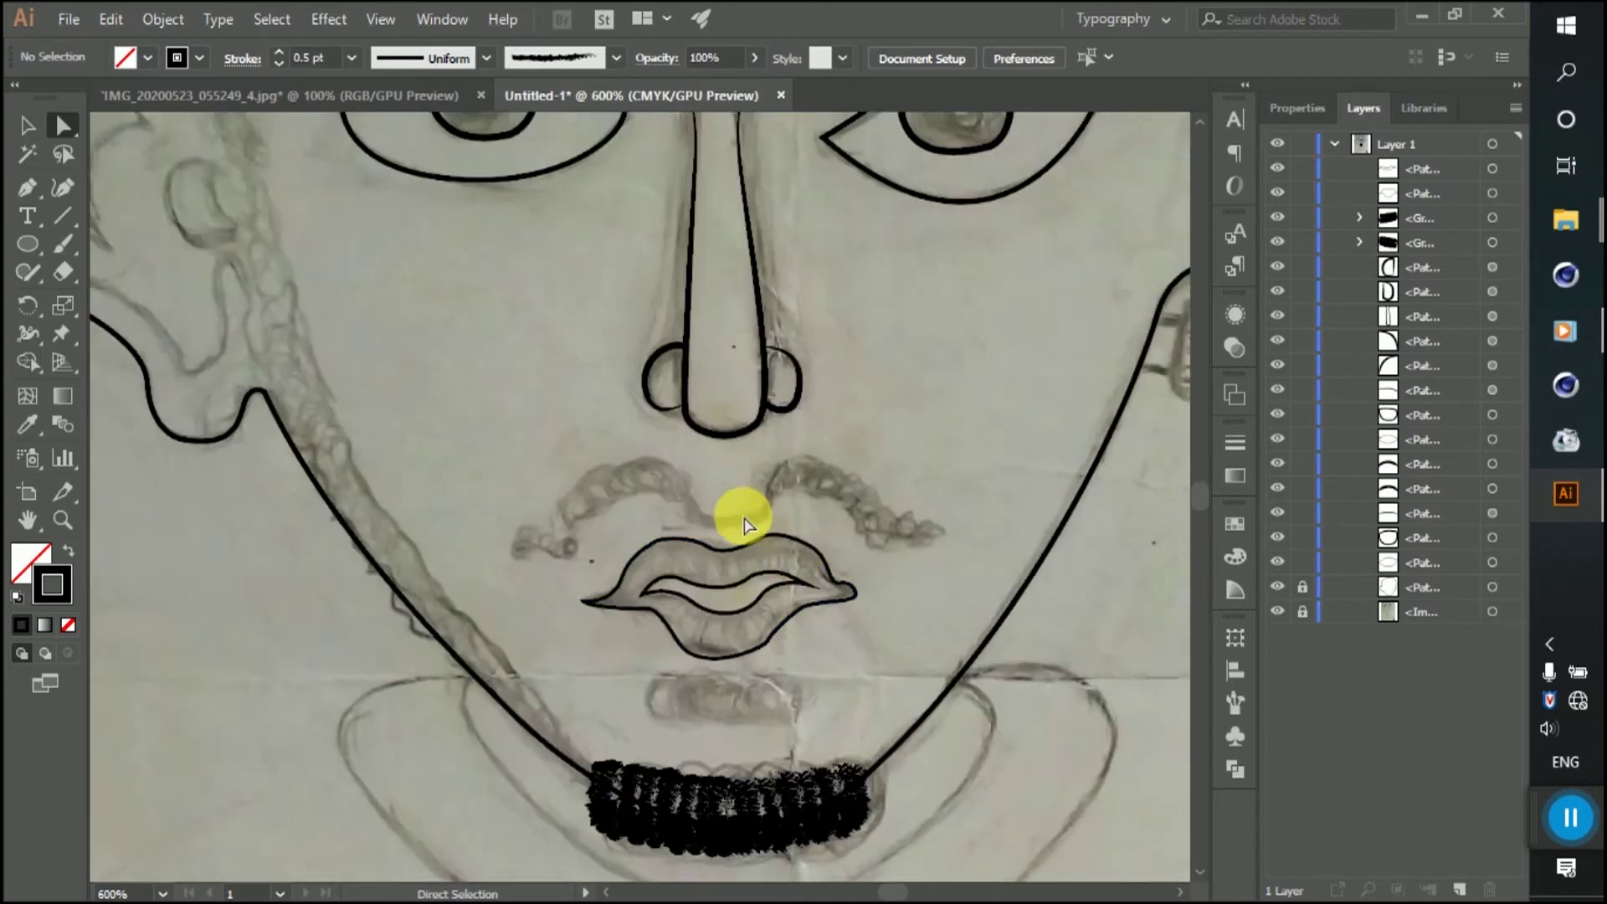
pyautogui.scroll(2, 808, 549)
pyautogui.scroll(-1, 764, 509)
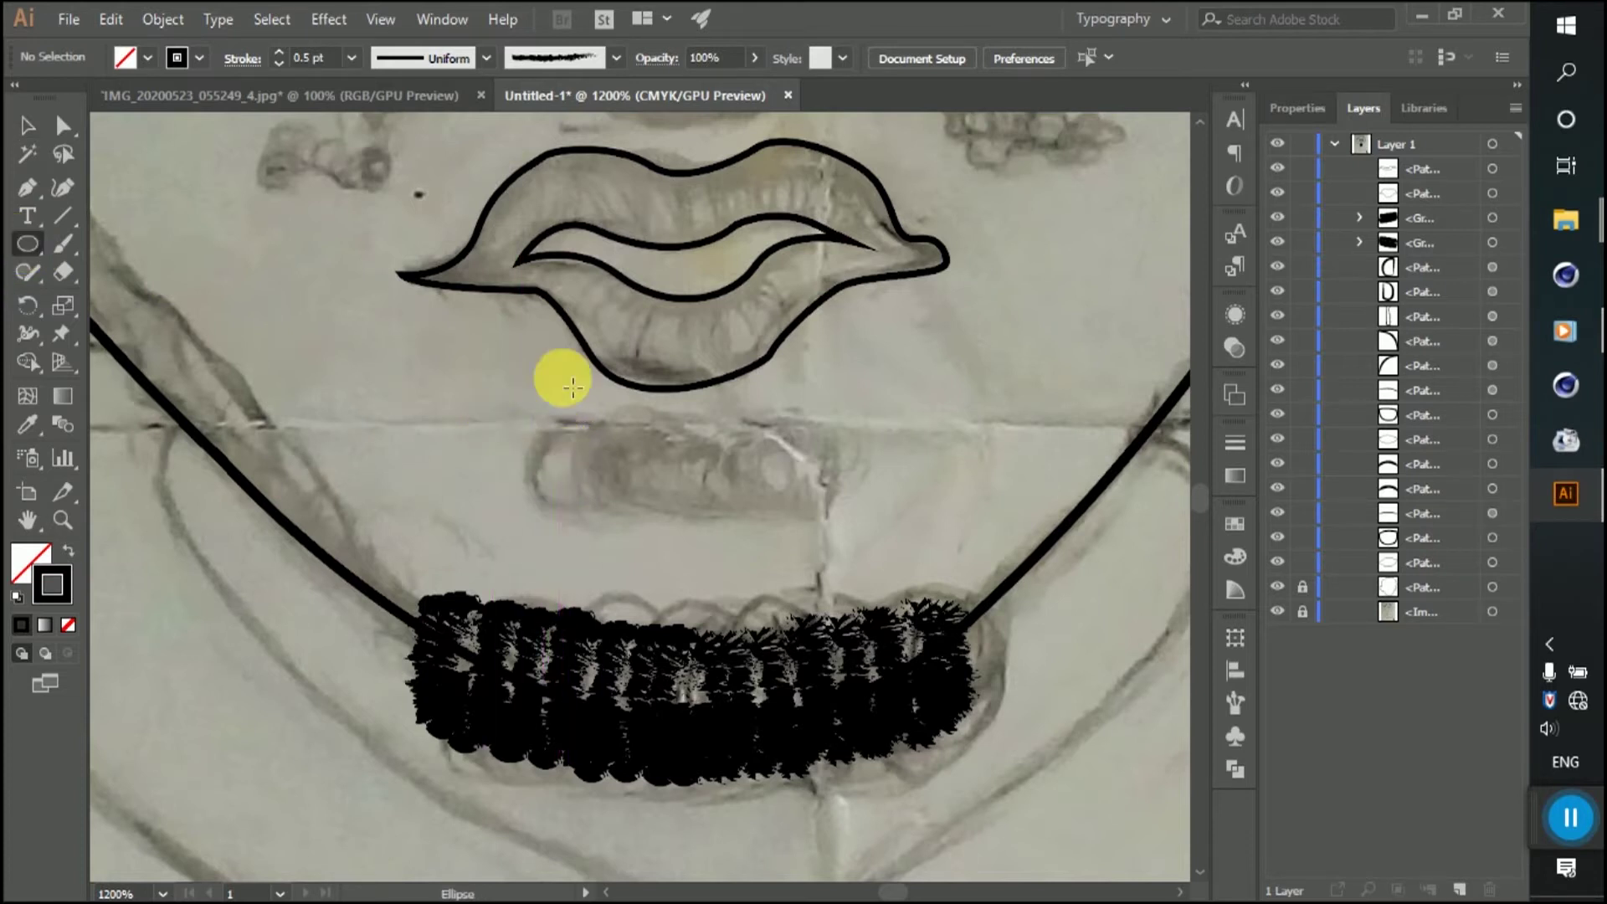
# Step: Draw a small ellipse below the lips and give it a rough brush stroke
pyautogui.moveTo(552, 428); pyautogui.dragTo(615, 519)
pyautogui.click(25, 127)
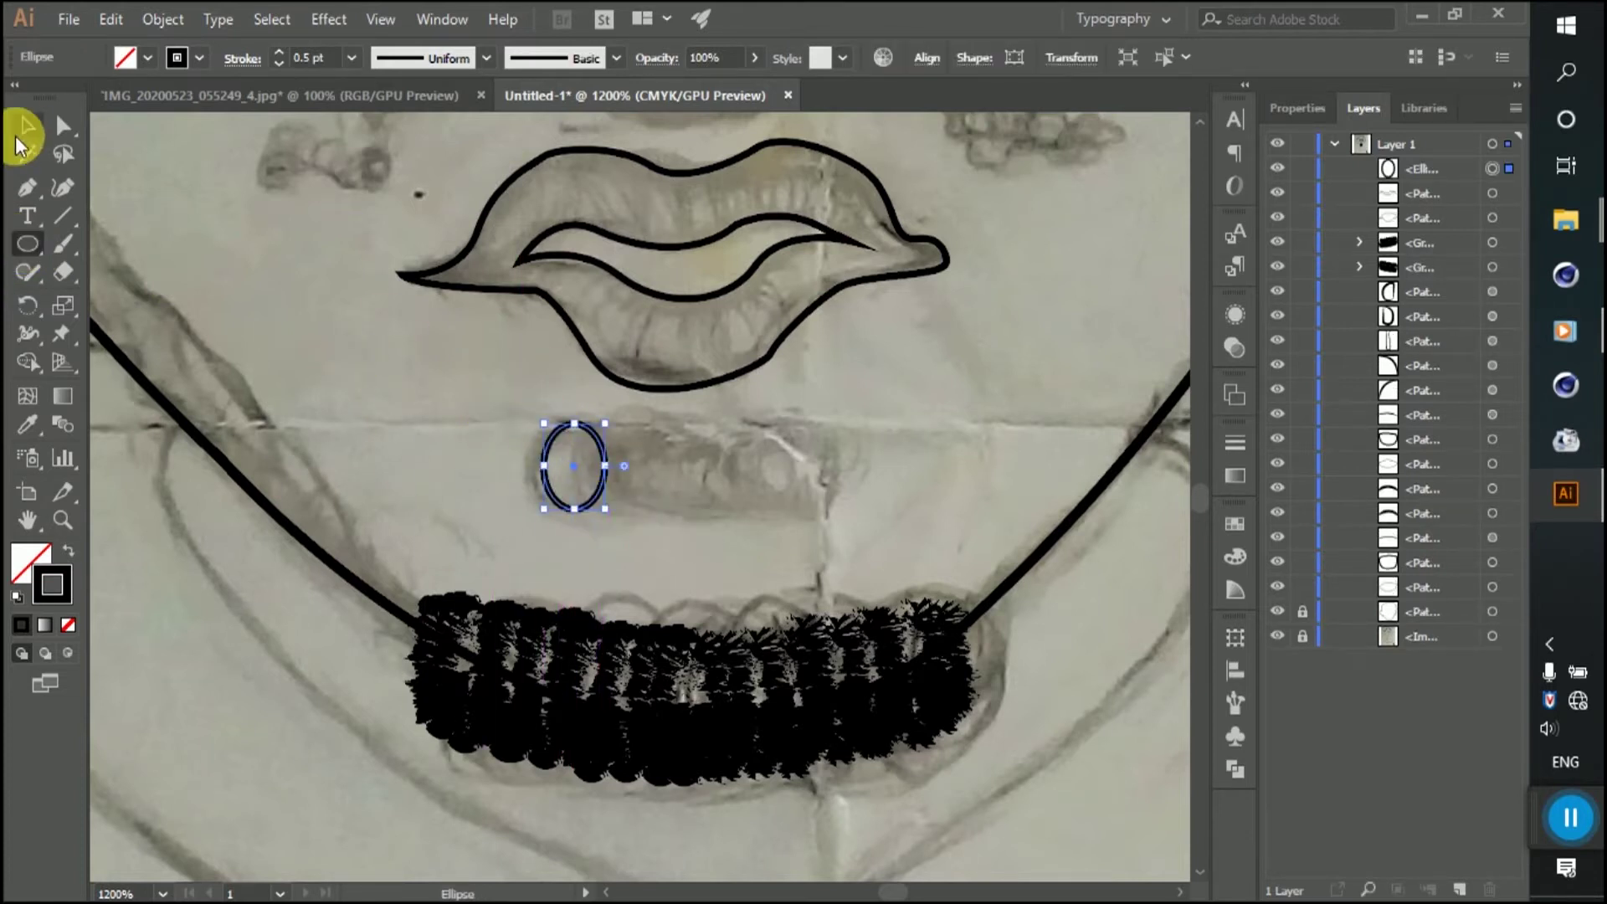
pyautogui.click(536, 59)
pyautogui.click(496, 198)
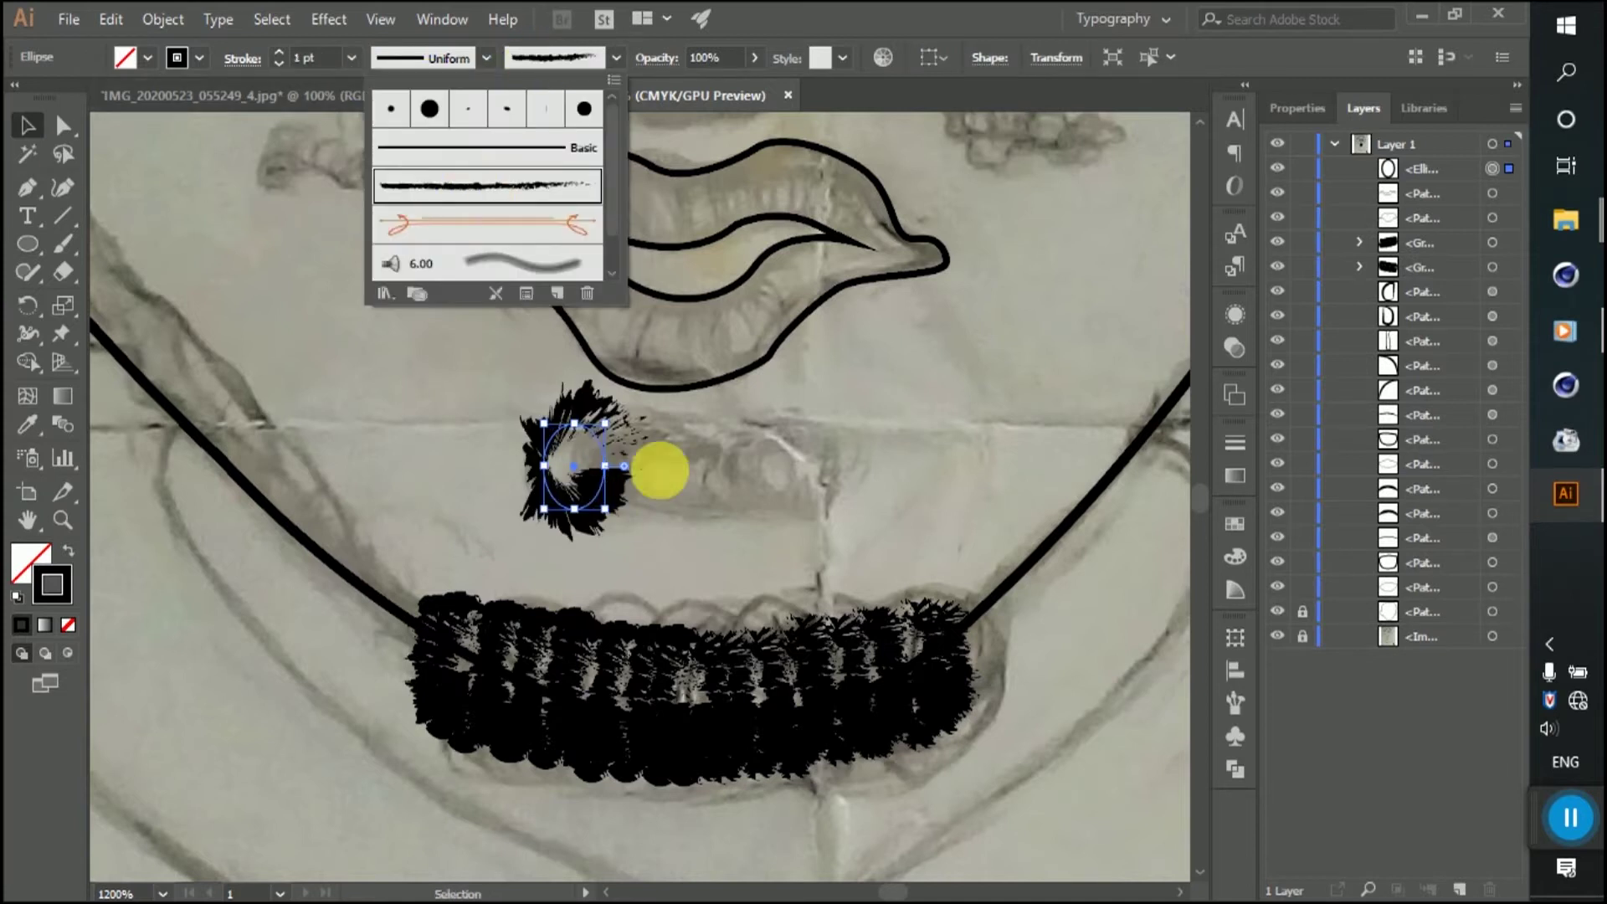
pyautogui.scroll(-2, 490, 251)
pyautogui.moveTo(624, 303)
pyautogui.mouseDown()
pyautogui.moveTo(621, 536)
pyautogui.moveTo(619, 520)
pyautogui.mouseUp()
# Step: Open the Artistic_Calligraphic brush library, then reposition and enlarge its panel
pyautogui.click(384, 508)
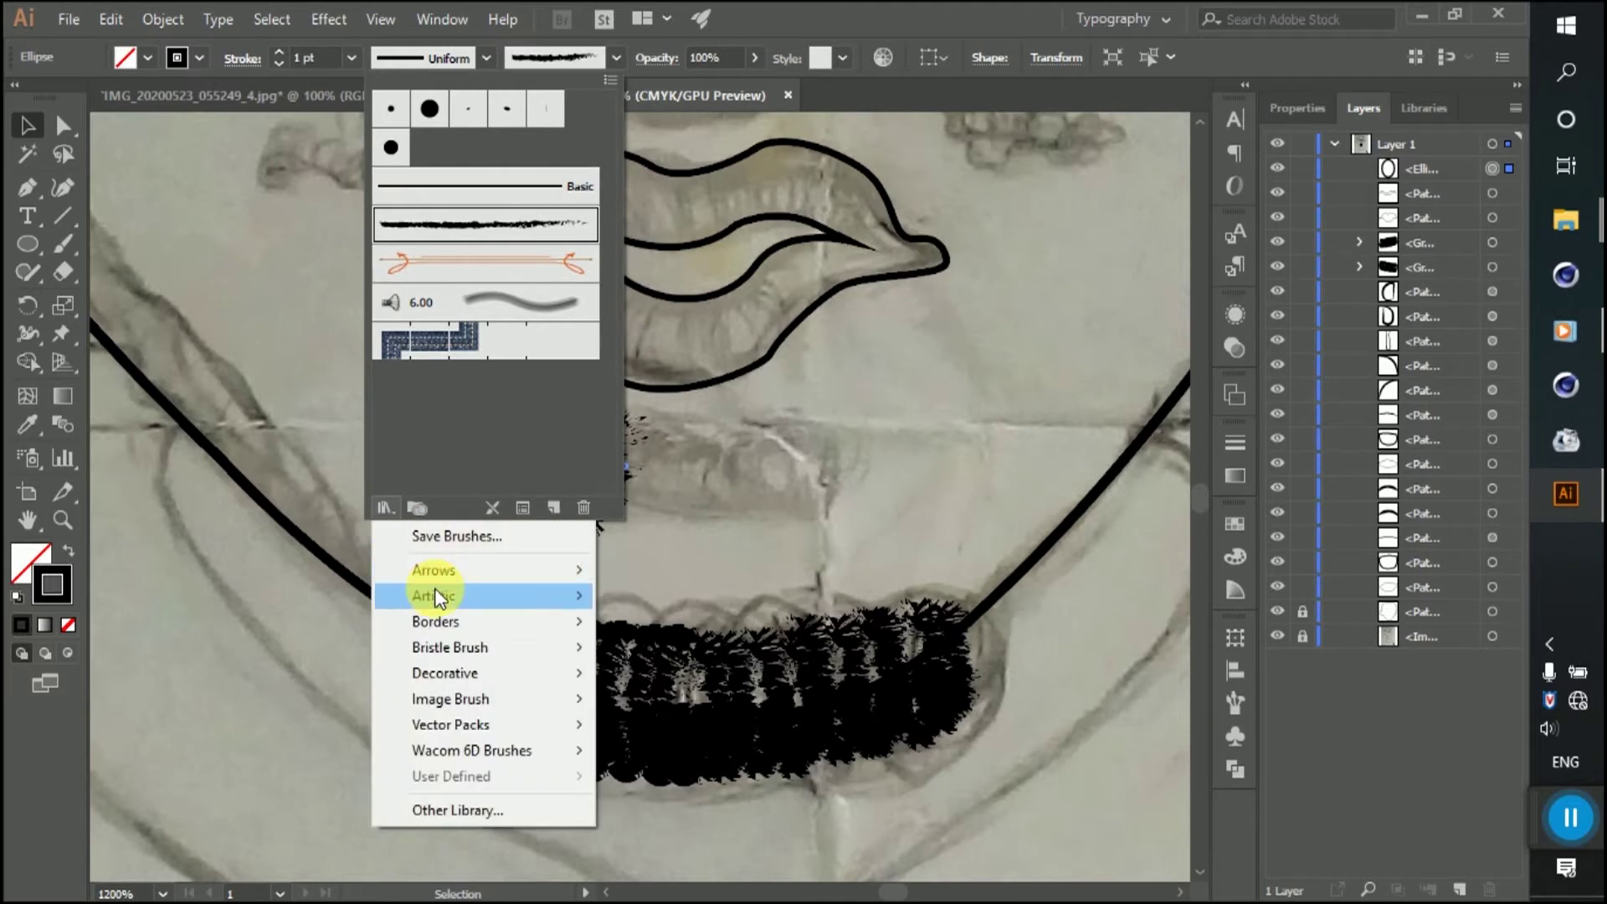
pyautogui.moveTo(435, 622)
pyautogui.click(687, 595)
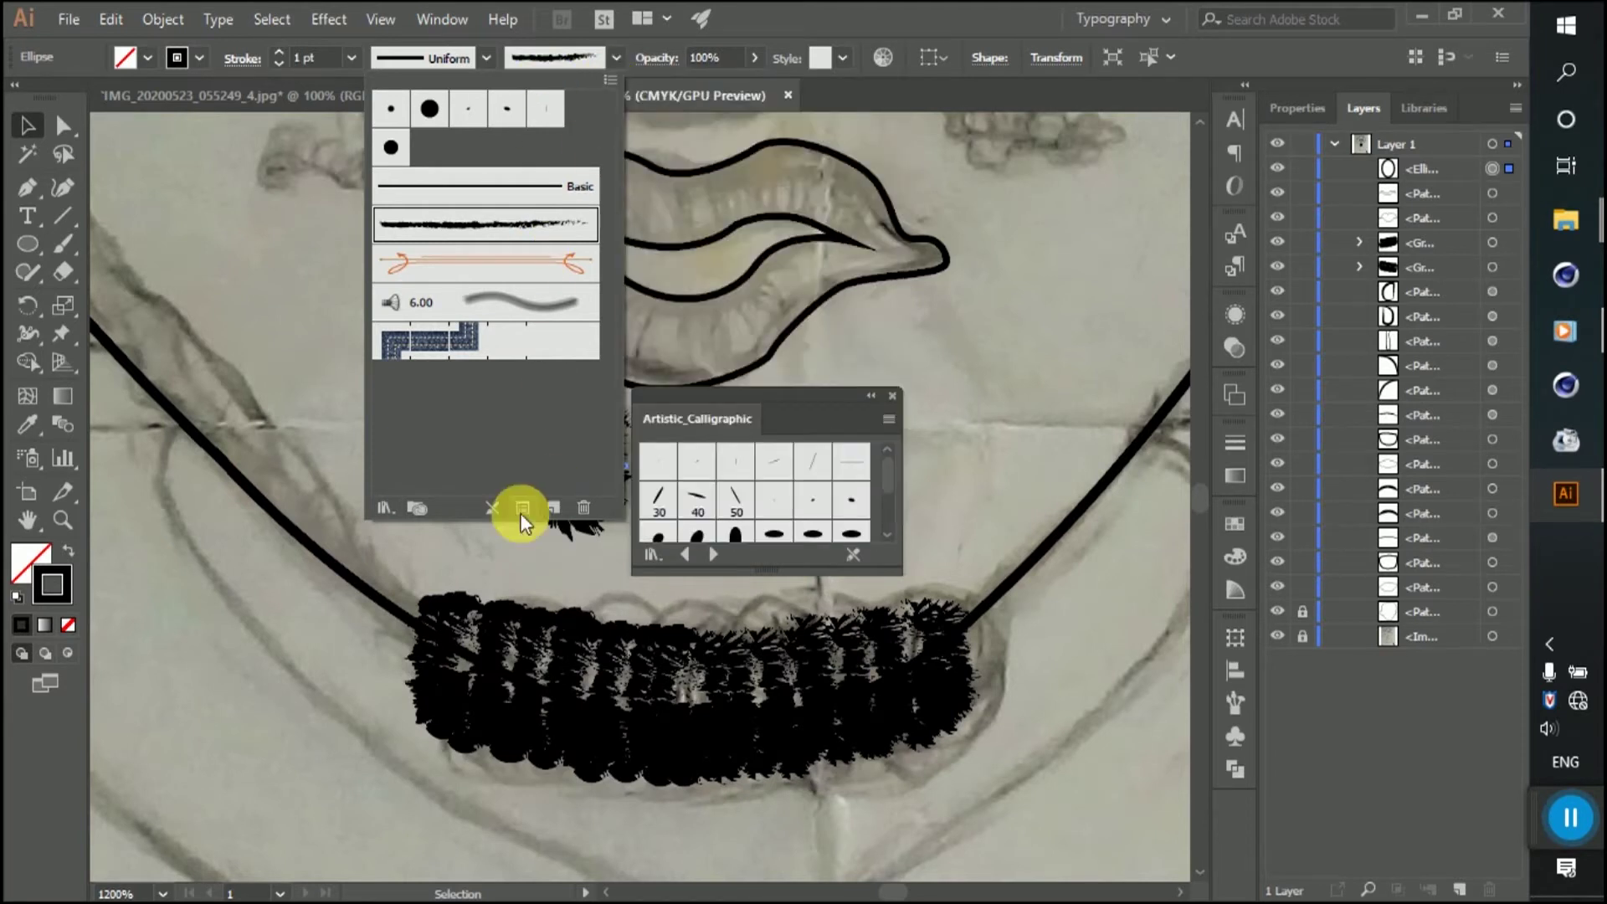
pyautogui.click(583, 507)
pyautogui.click(986, 498)
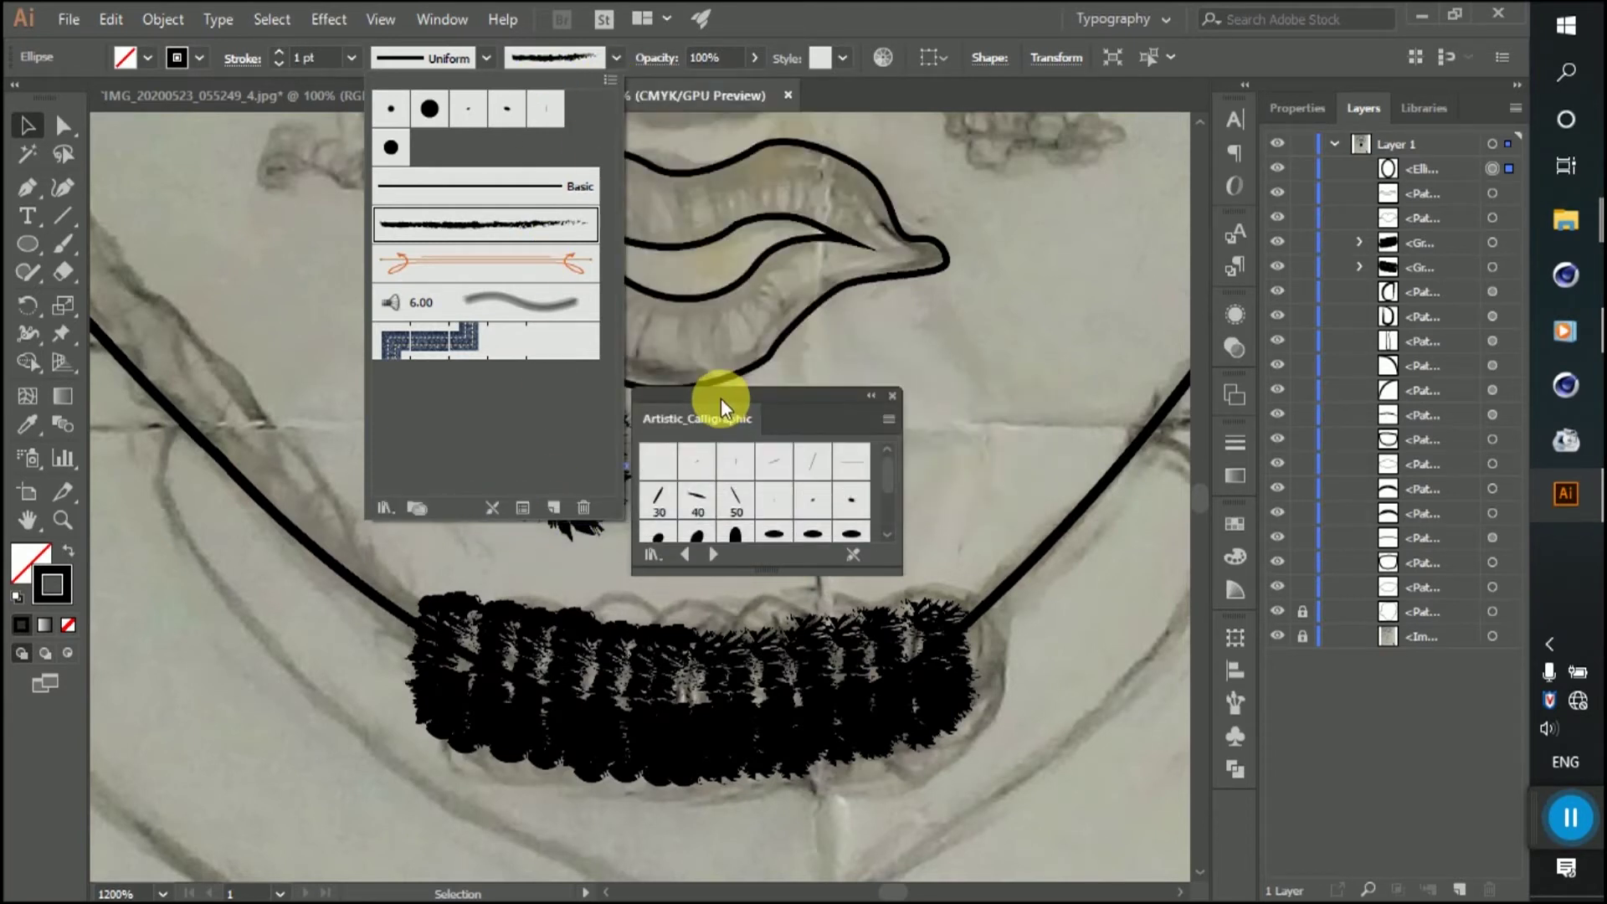
pyautogui.click(722, 410)
pyautogui.moveTo(753, 394); pyautogui.dragTo(551, 278)
pyautogui.moveTo(718, 502); pyautogui.dragTo(761, 661)
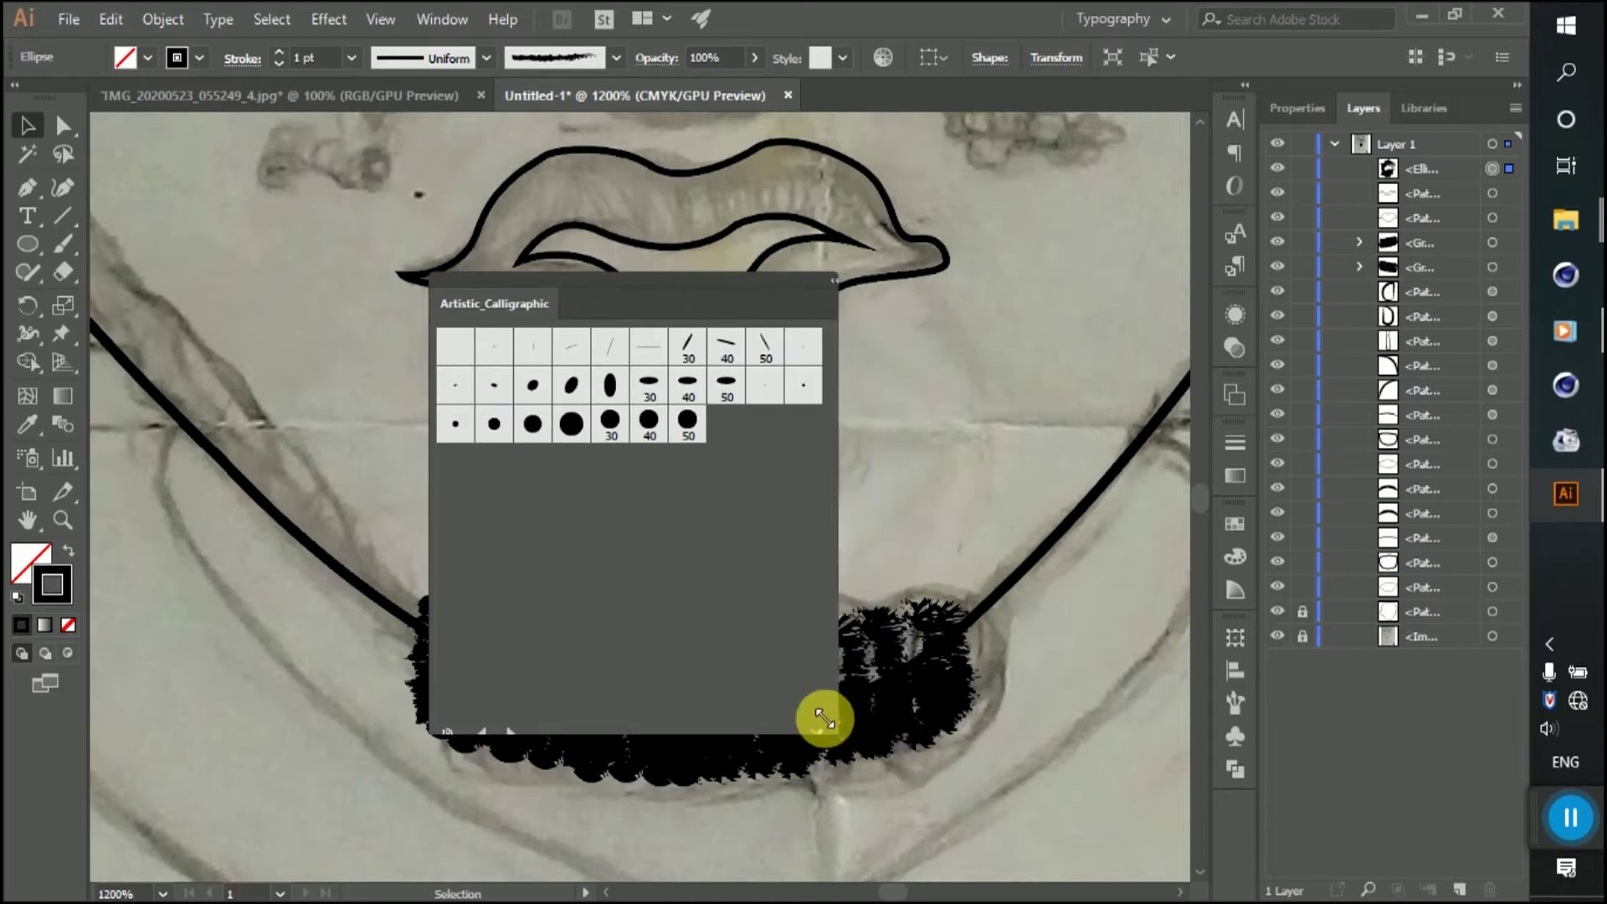
# Step: Step to the Artistic_ChalkCharcoalPencil library and apply its Charcoal brush to the ellipse
pyautogui.click(482, 643)
pyautogui.click(484, 643)
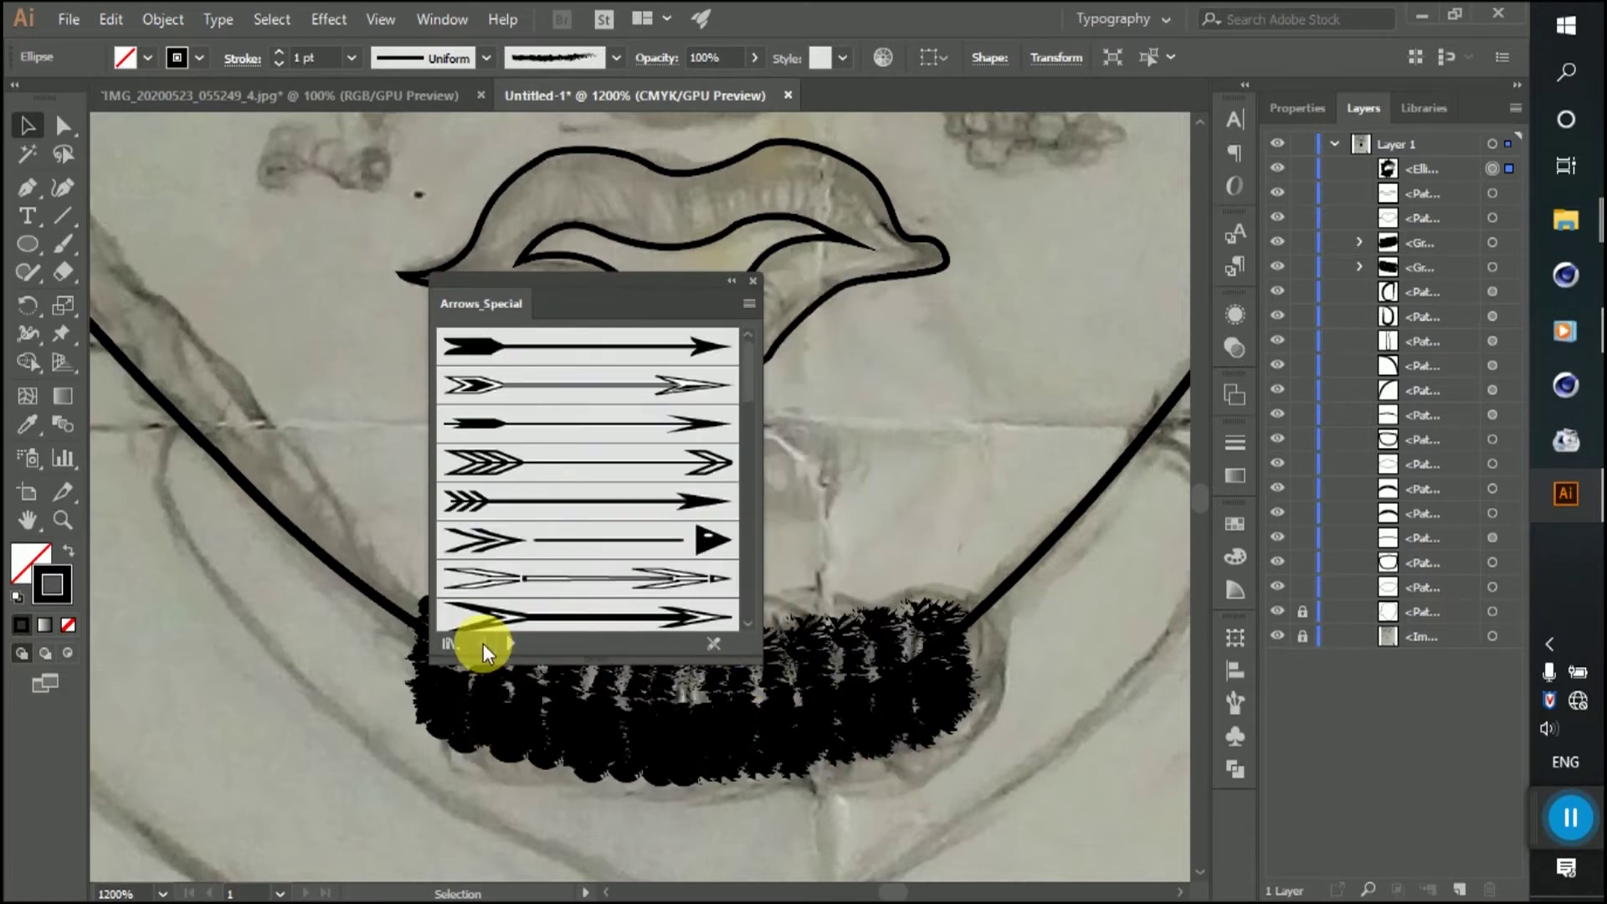
pyautogui.moveTo(616, 664); pyautogui.dragTo(621, 740)
pyautogui.click(512, 736)
pyautogui.click(603, 471)
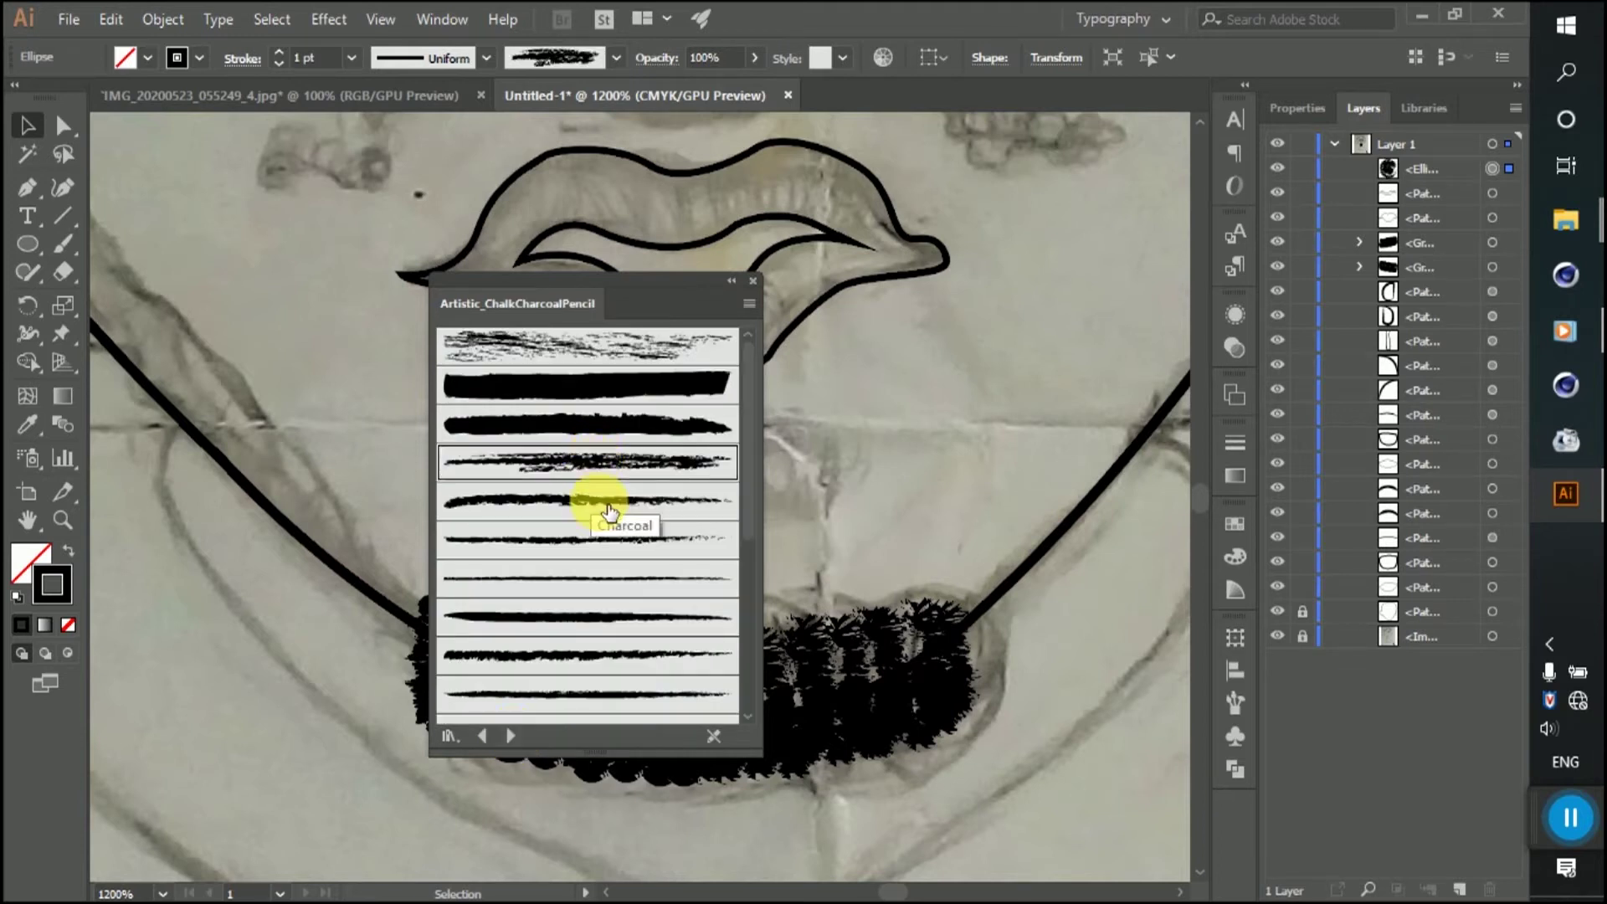
pyautogui.moveTo(746, 281); pyautogui.dragTo(1143, 213)
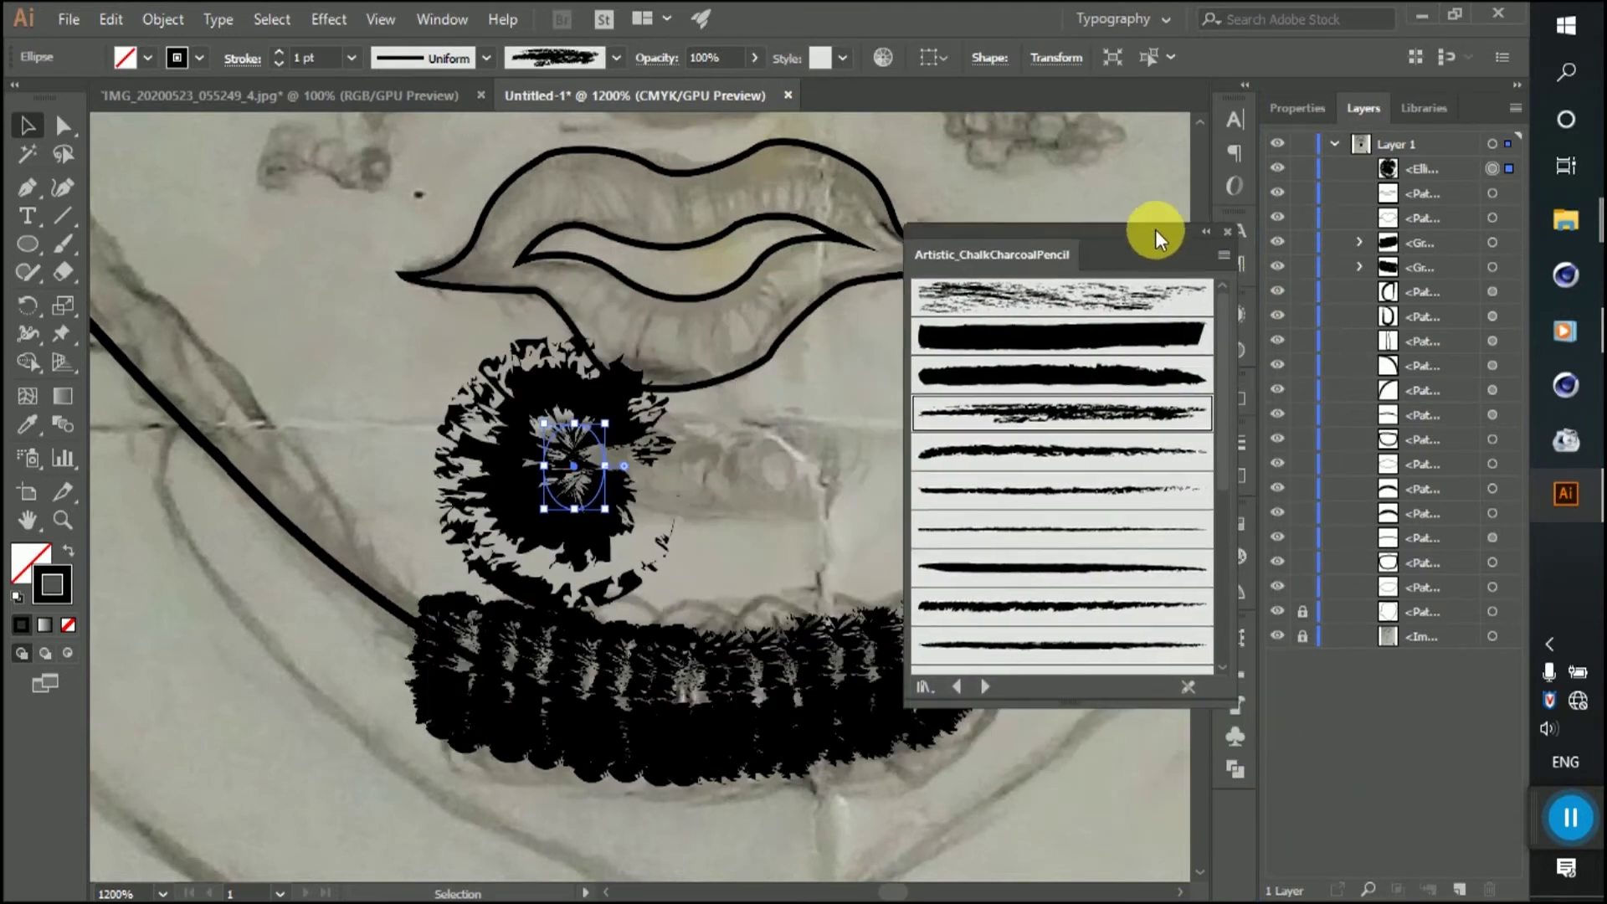
# Step: Thin the ellipse's stroke to 0.25 pt, then rotate and narrow it into a tall oval
pyautogui.click(278, 63)
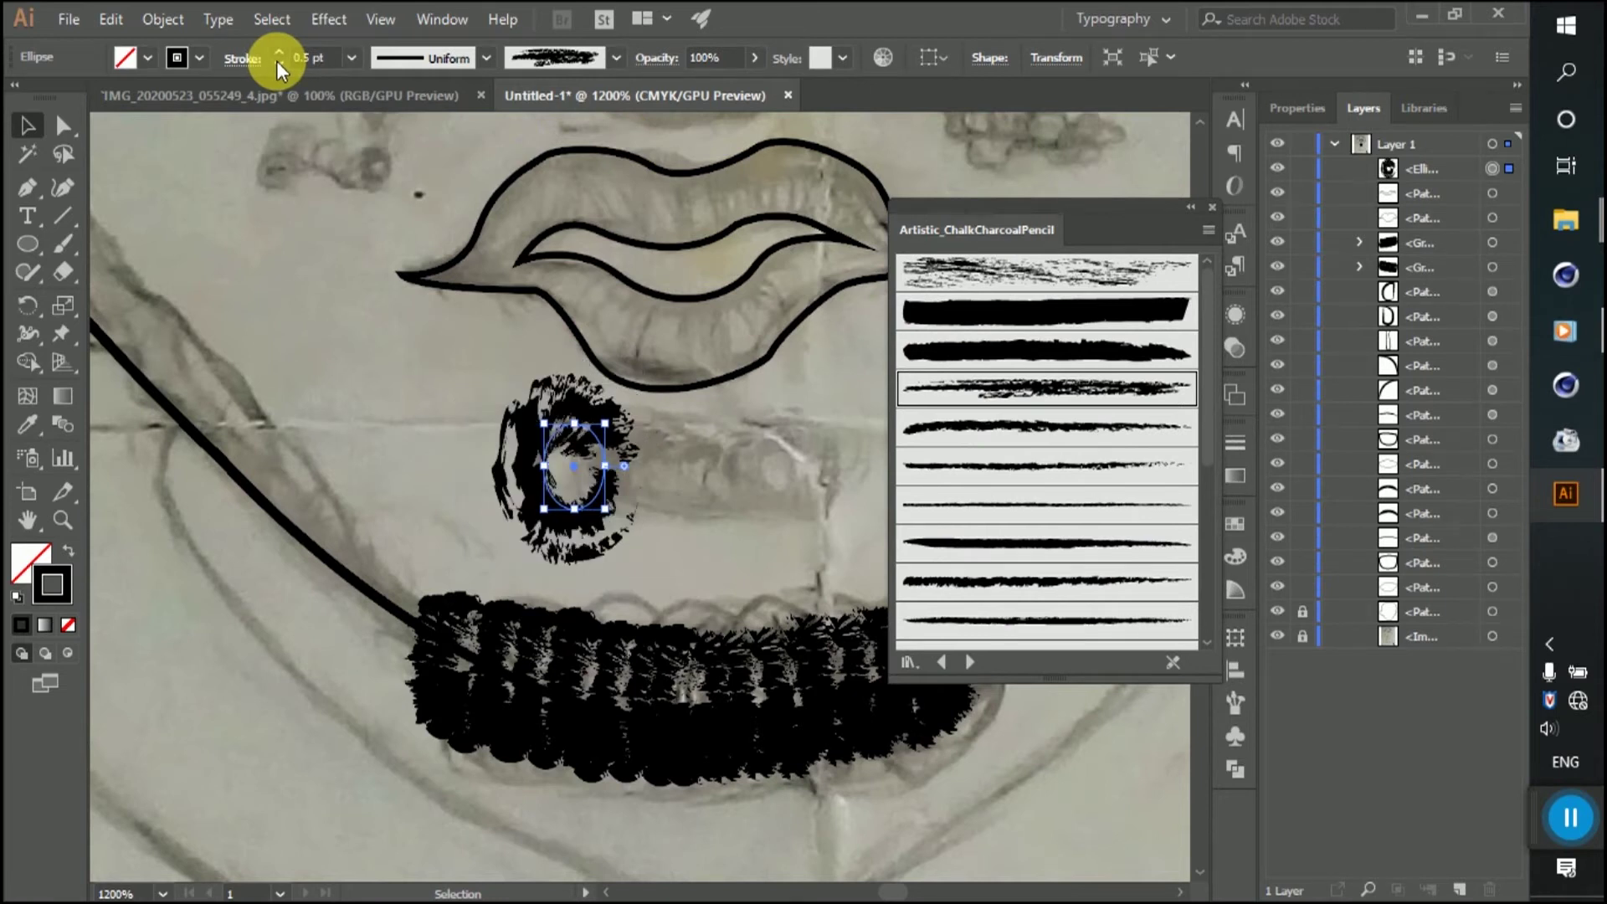
pyautogui.click(278, 63)
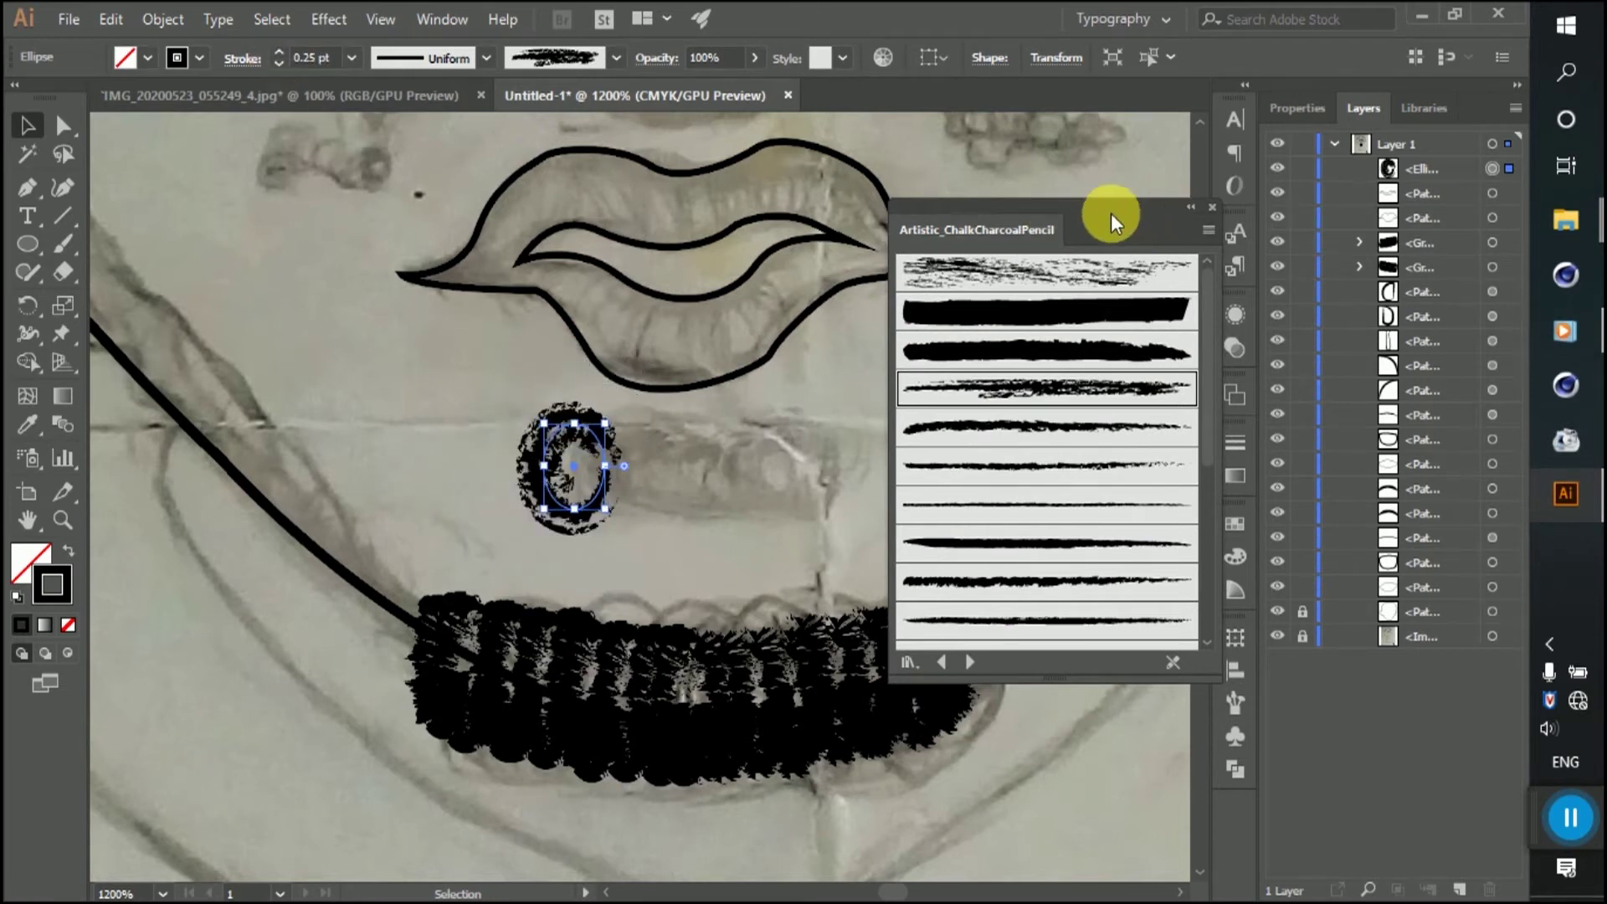
pyautogui.moveTo(1114, 221); pyautogui.dragTo(1201, 220)
pyautogui.moveTo(599, 422); pyautogui.dragTo(603, 447)
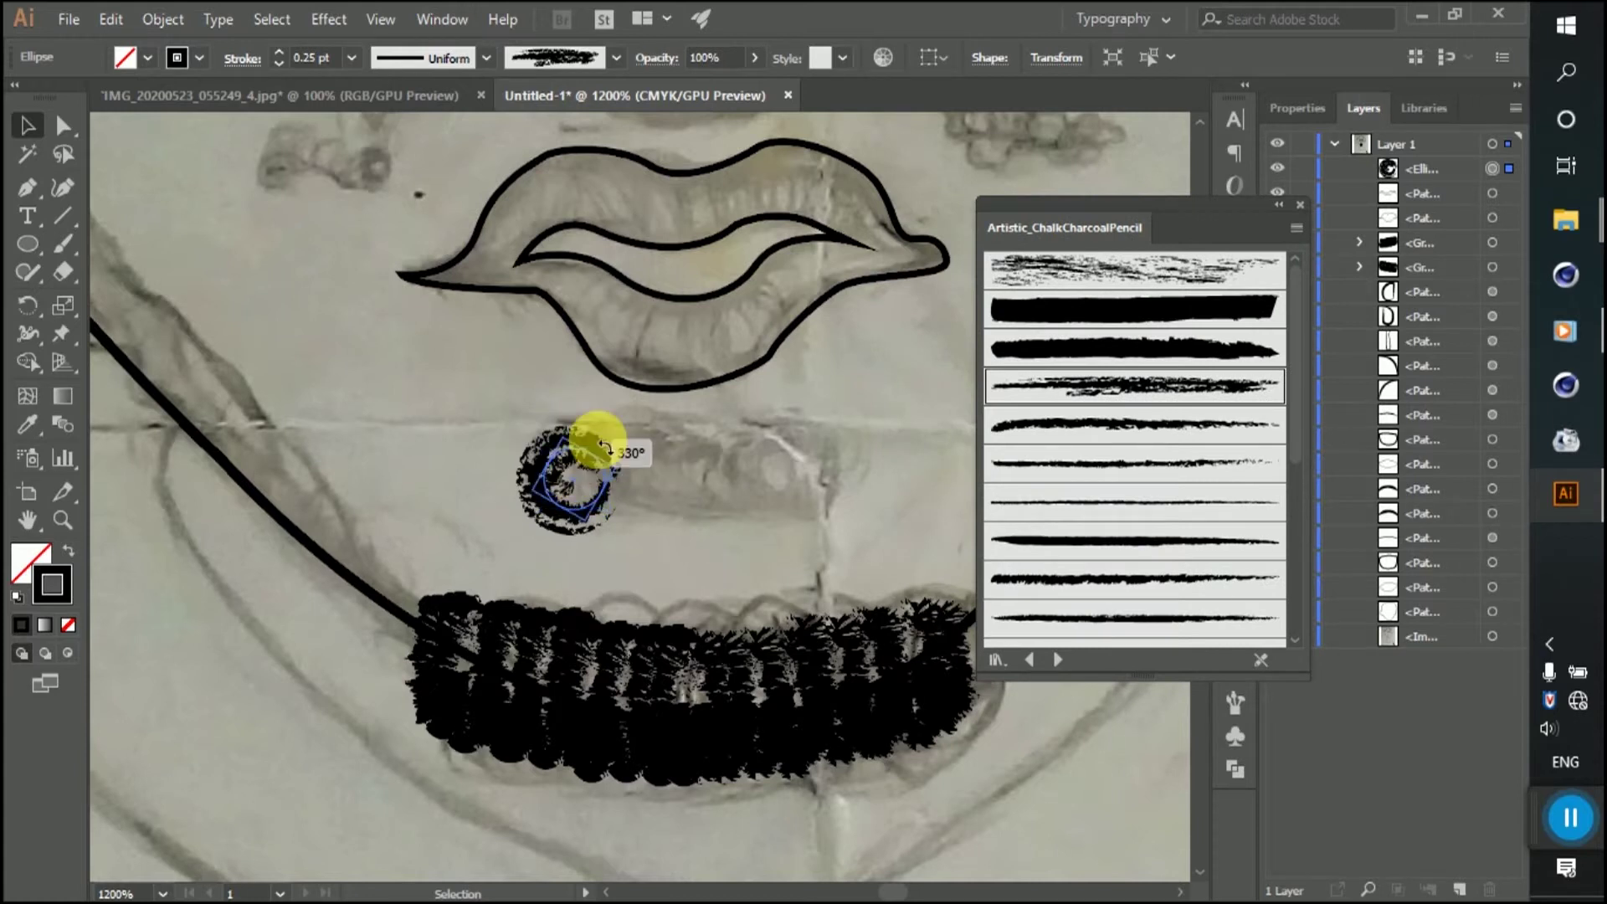
pyautogui.hotkey('ctrl', '+')
pyautogui.moveTo(489, 473)
pyautogui.mouseDown()
pyautogui.moveTo(552, 470)
pyautogui.moveTo(530, 425)
pyautogui.moveTo(619, 434)
pyautogui.moveTo(590, 416)
pyautogui.moveTo(693, 430)
pyautogui.moveTo(680, 449)
pyautogui.moveTo(851, 459)
pyautogui.mouseUp()
# Step: Make copies of the oval along the row and shift one slightly left
pyautogui.hotkey('ctrl', '-')
pyautogui.hotkey('ctrl', '+')
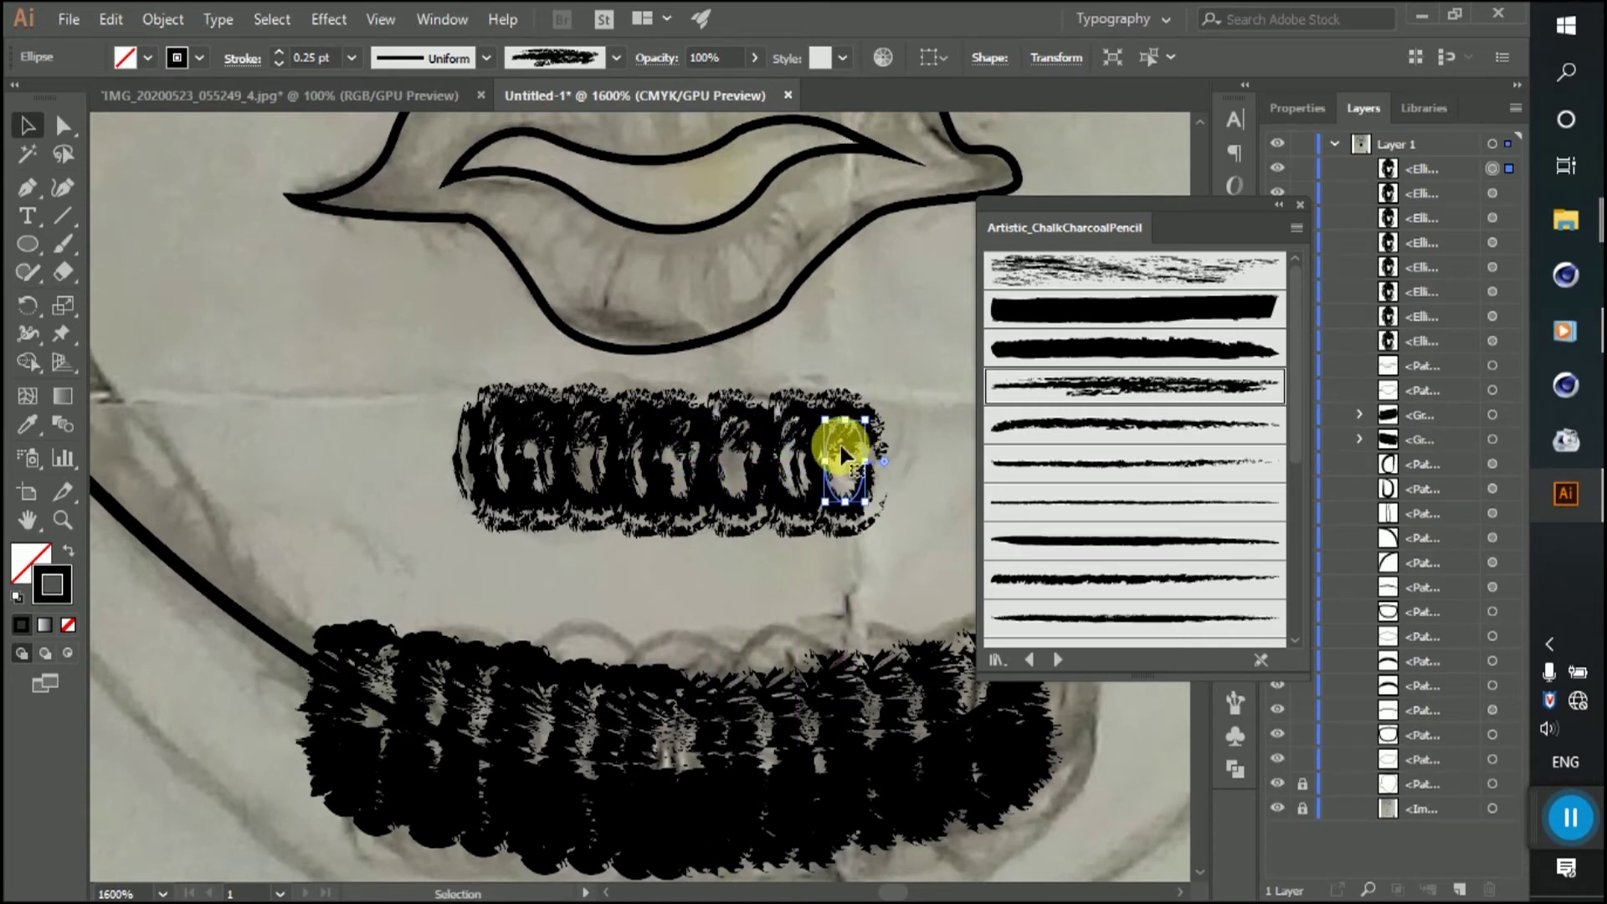
pyautogui.click(735, 456)
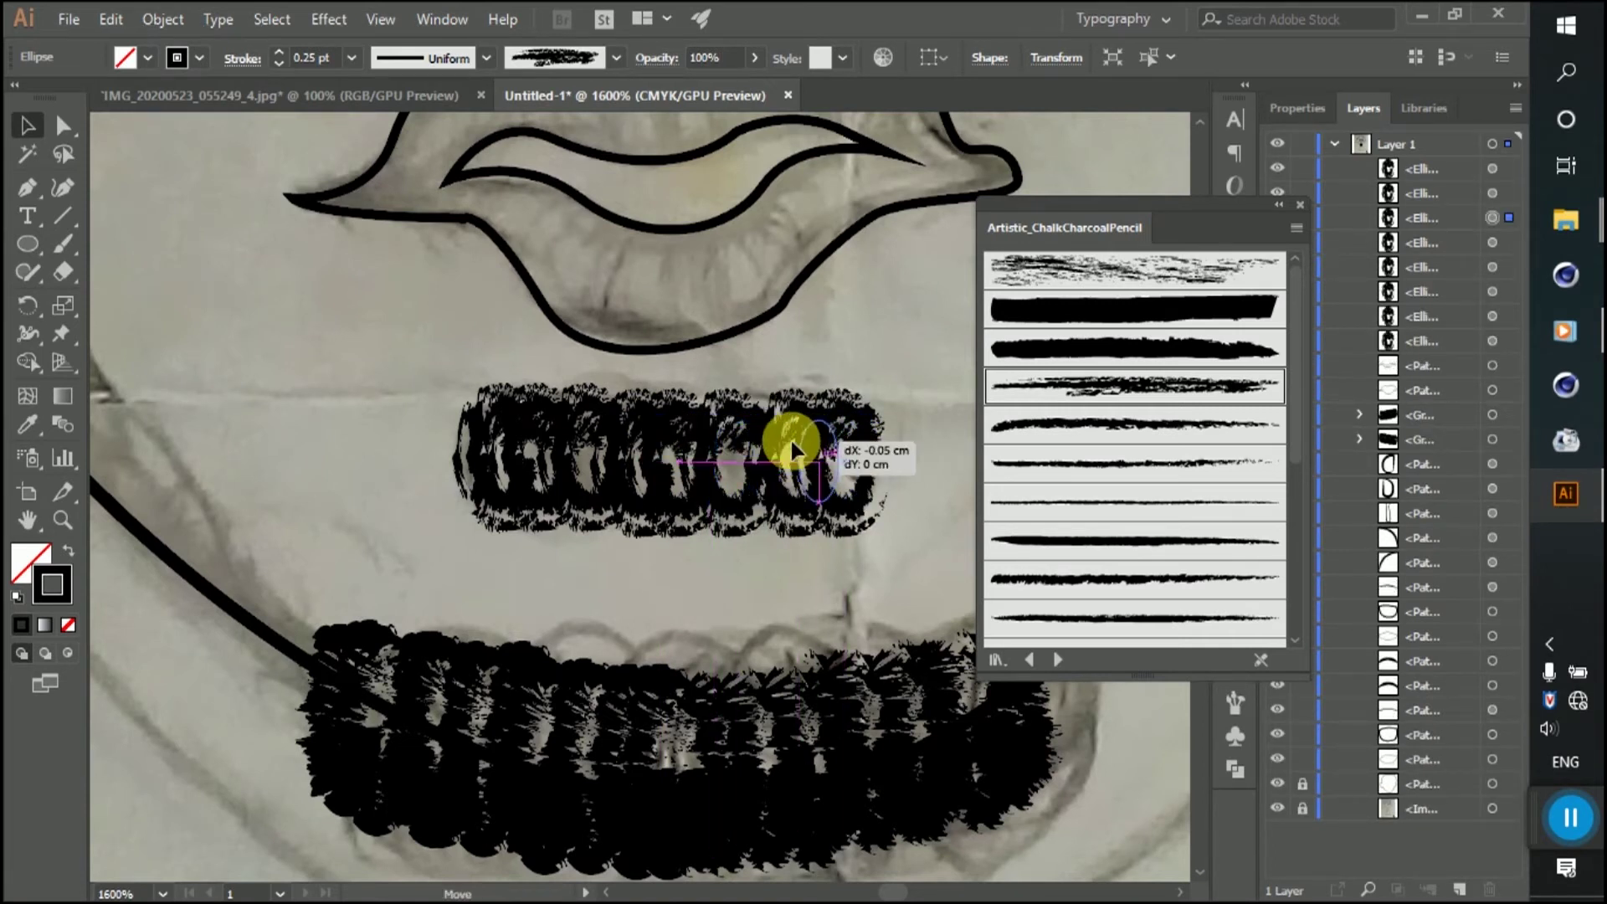
pyautogui.moveTo(791, 444); pyautogui.dragTo(800, 442)
# Step: Add a vertically mirrored copy of the oval with Transform > Reflect
pyautogui.rightClick(810, 418)
pyautogui.moveTo(884, 756)
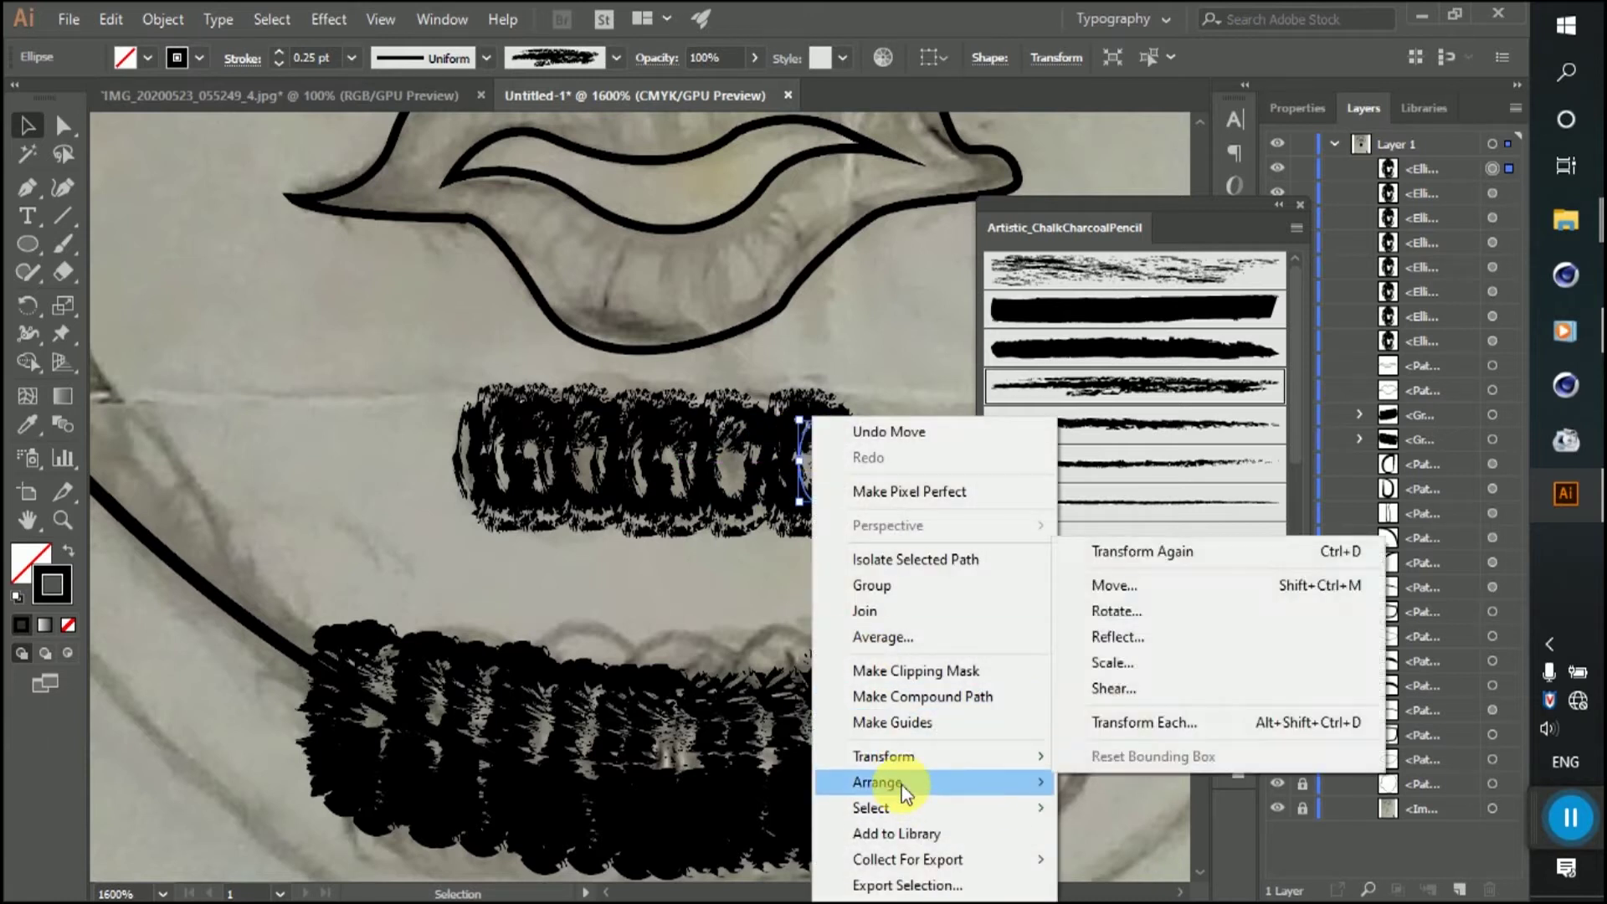
pyautogui.click(1100, 640)
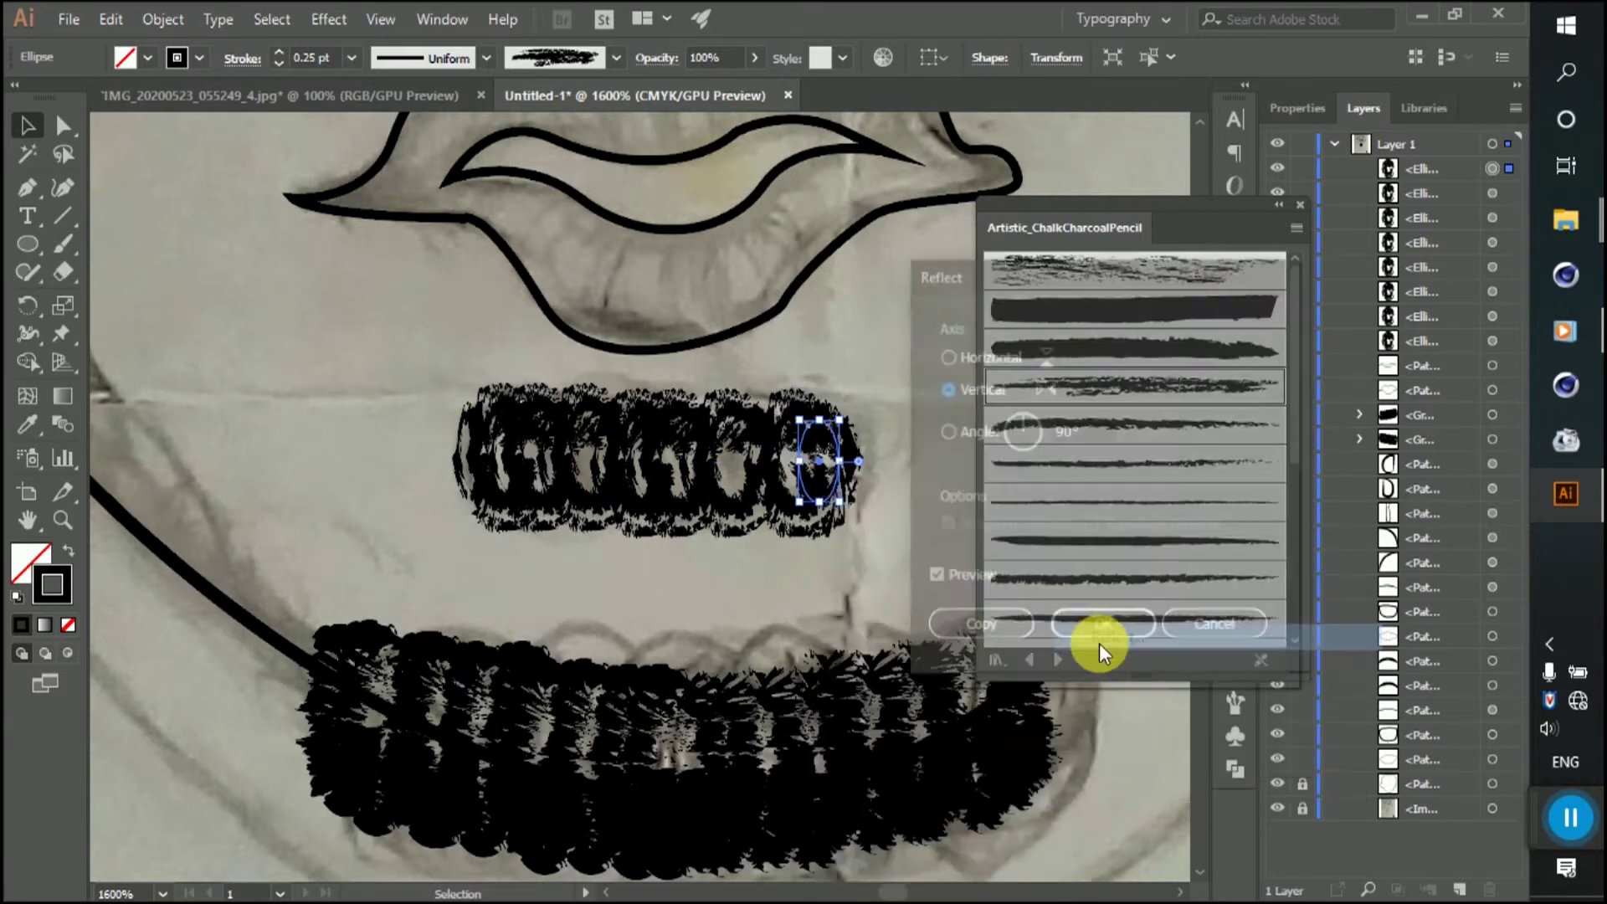
pyautogui.click(986, 630)
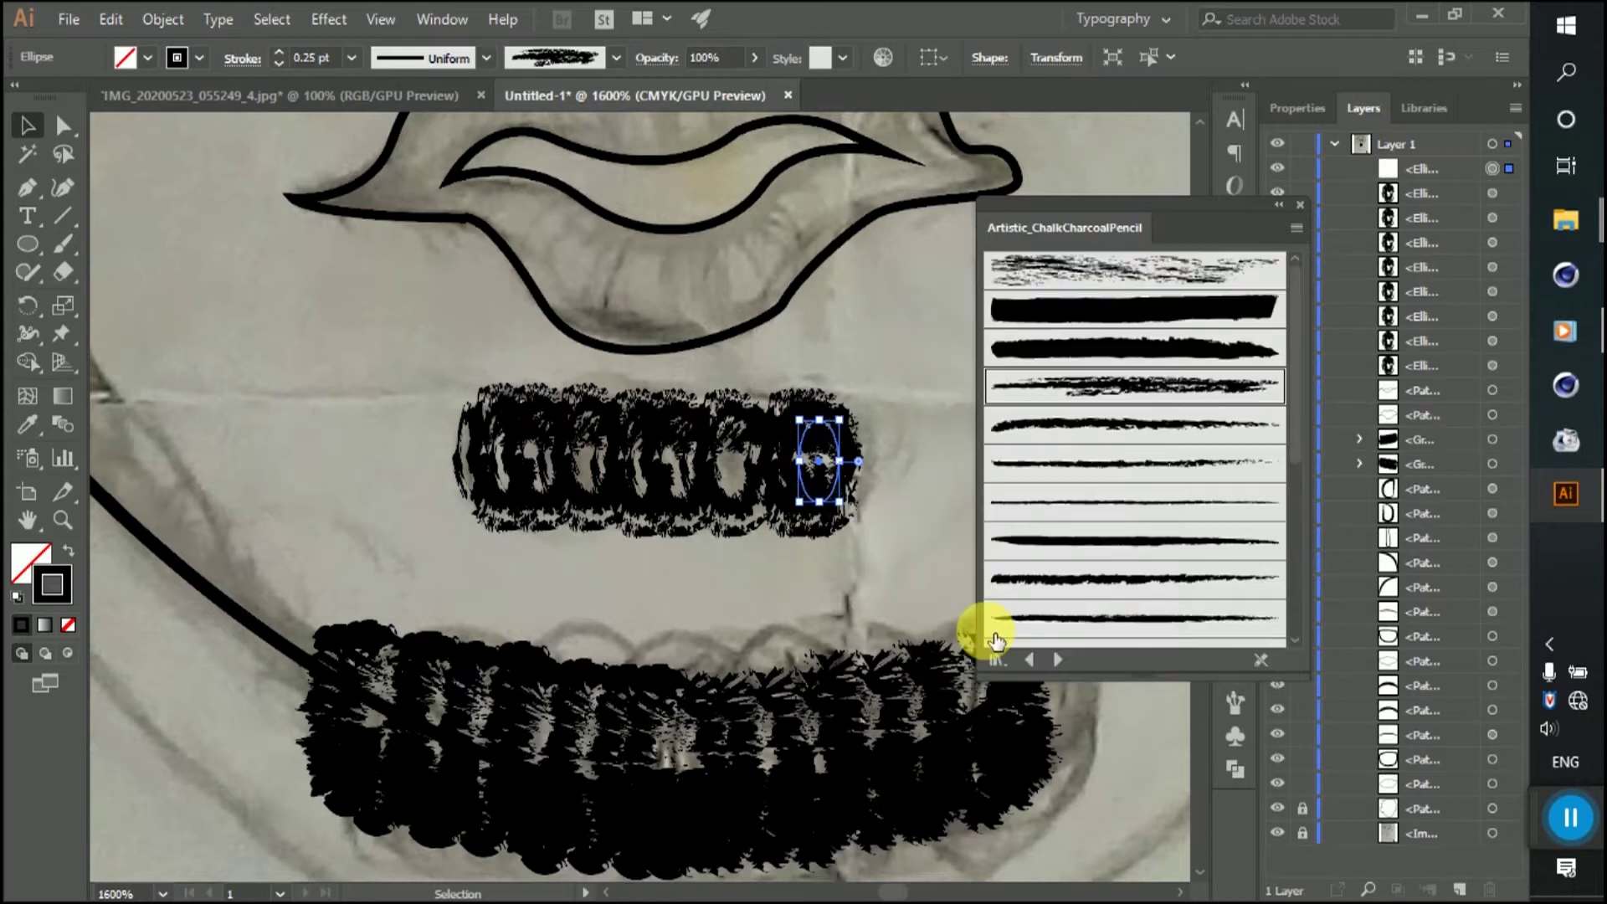
# Step: Move and nudge the right-end ovals left to close the gaps
pyautogui.click(734, 500)
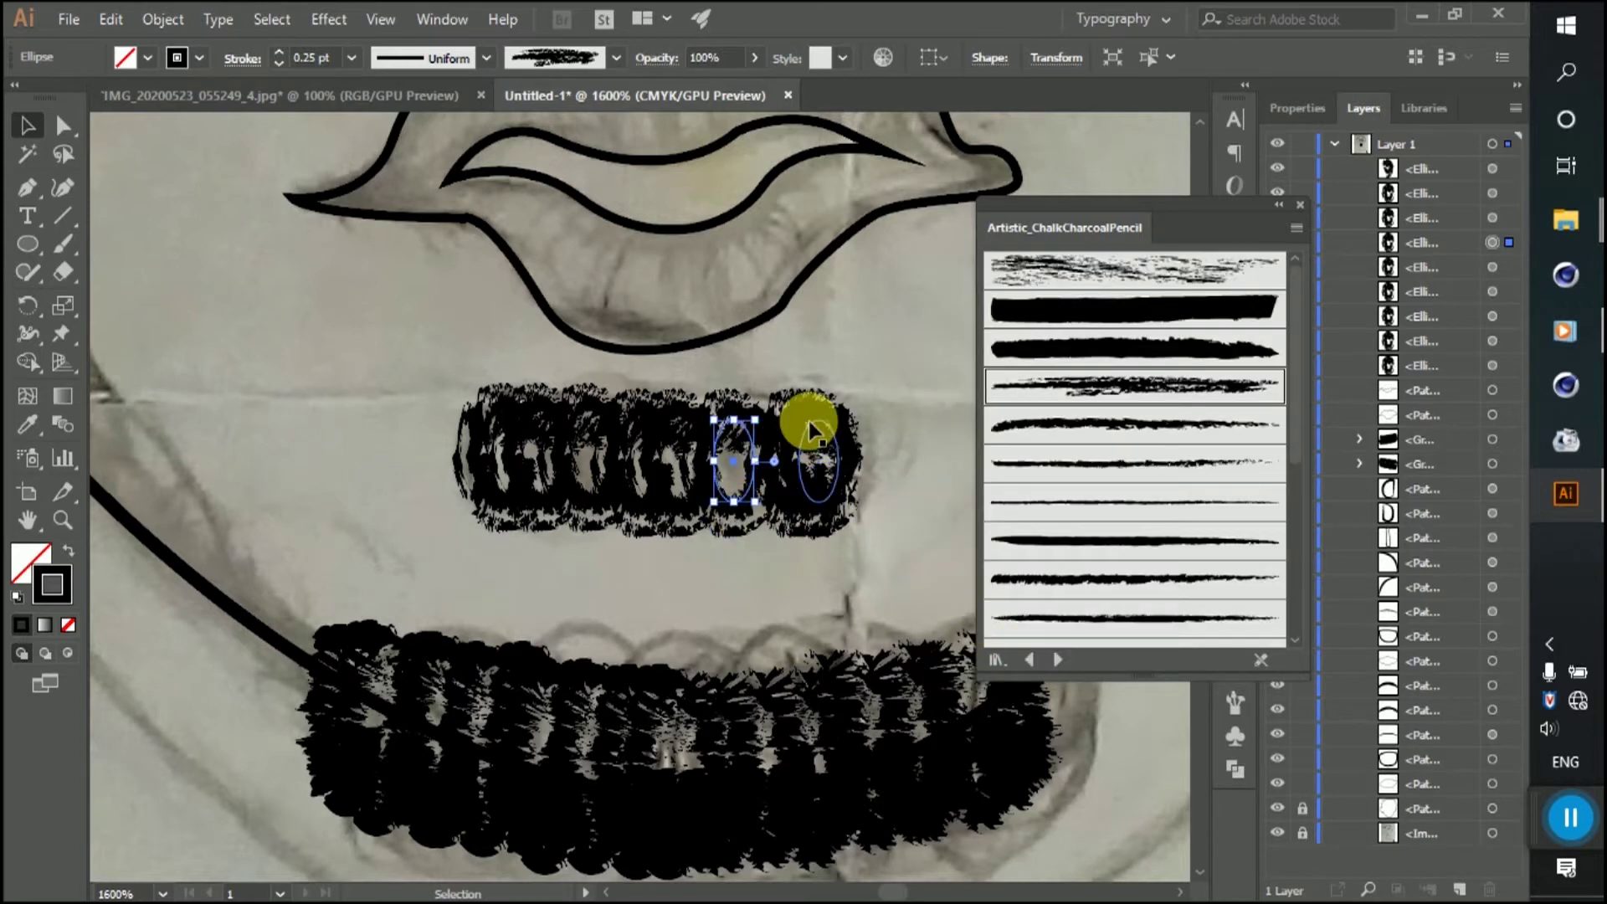
pyautogui.moveTo(810, 428); pyautogui.dragTo(790, 429)
pyautogui.moveTo(1307, 206); pyautogui.dragTo(1210, 176)
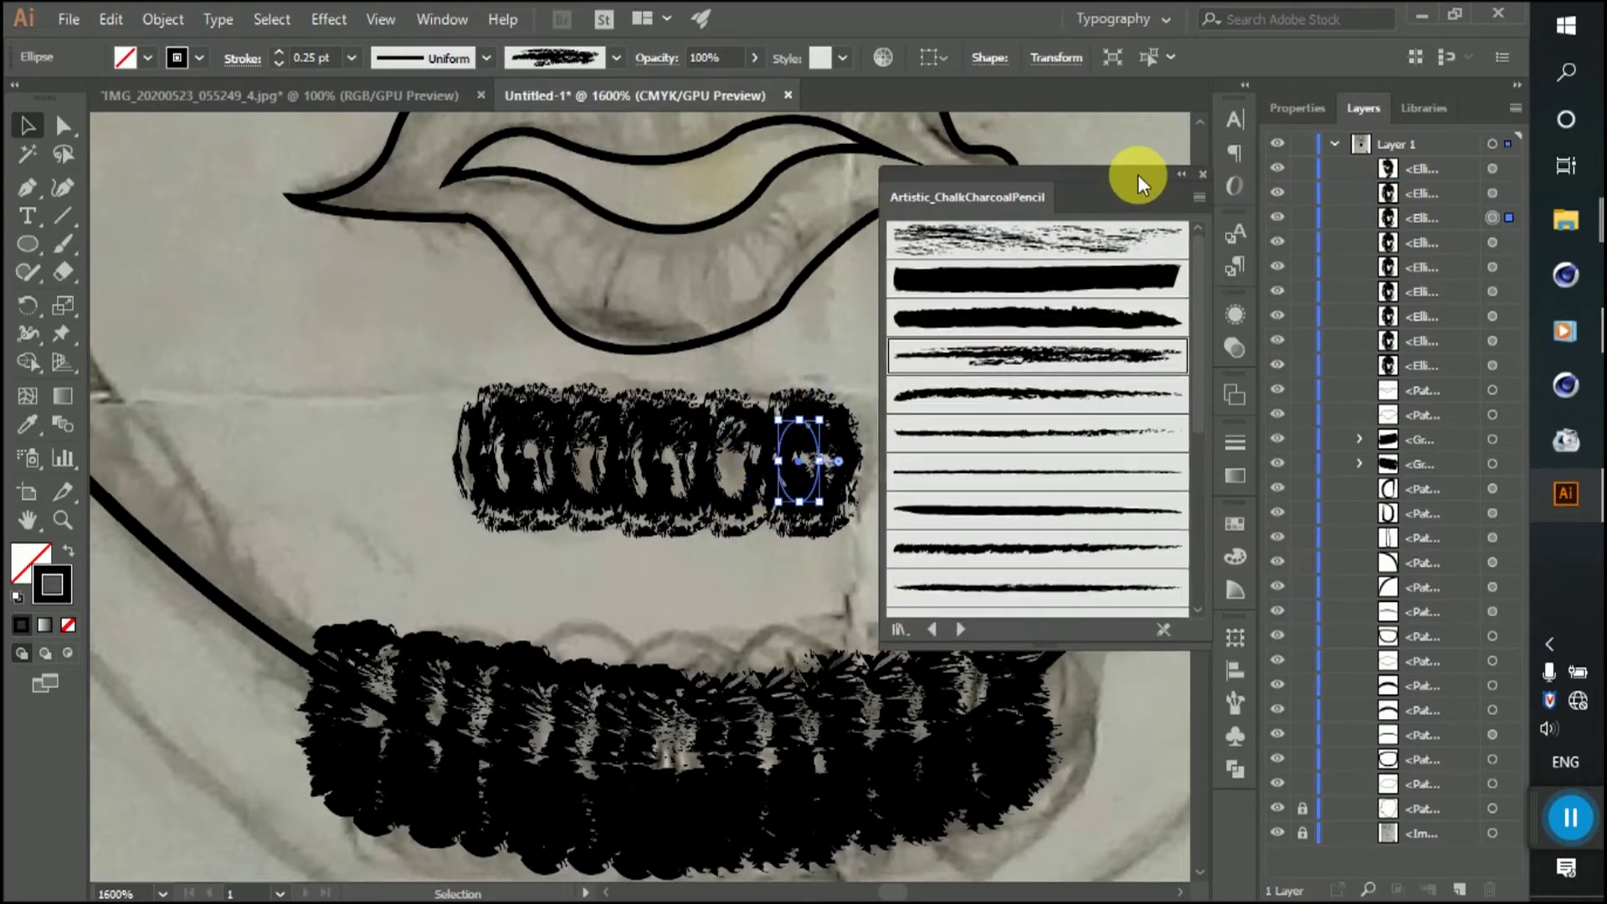
pyautogui.click(1507, 194)
pyautogui.press('Left')
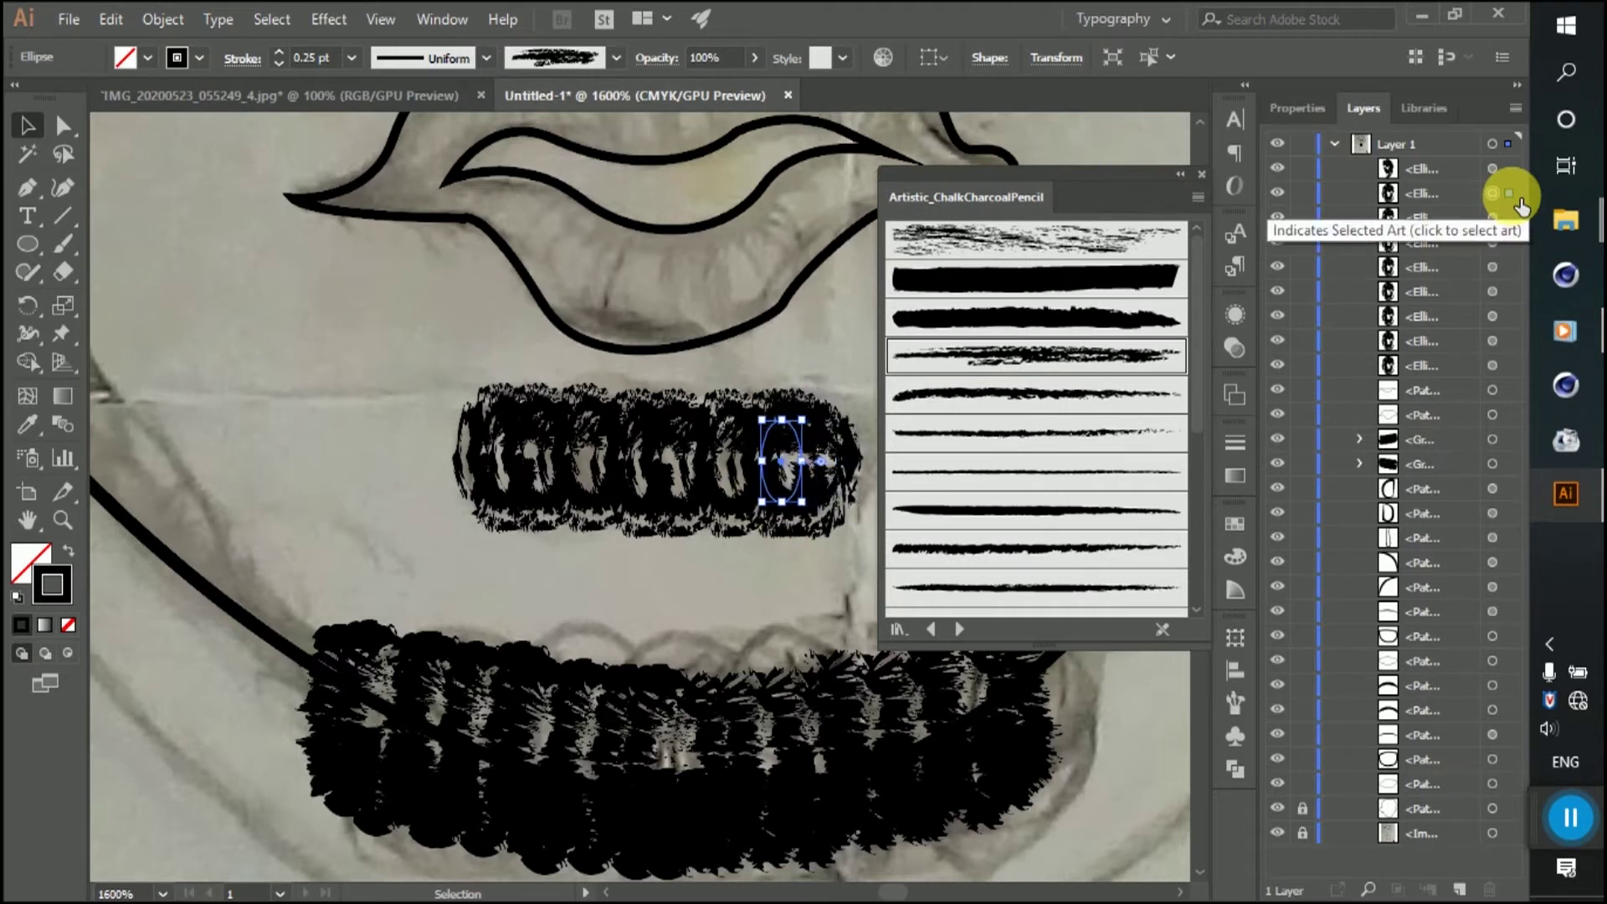
pyautogui.moveTo(1152, 176)
pyautogui.mouseDown()
pyautogui.moveTo(1202, 220)
pyautogui.moveTo(1203, 636)
pyautogui.moveTo(1234, 819)
pyautogui.mouseUp()
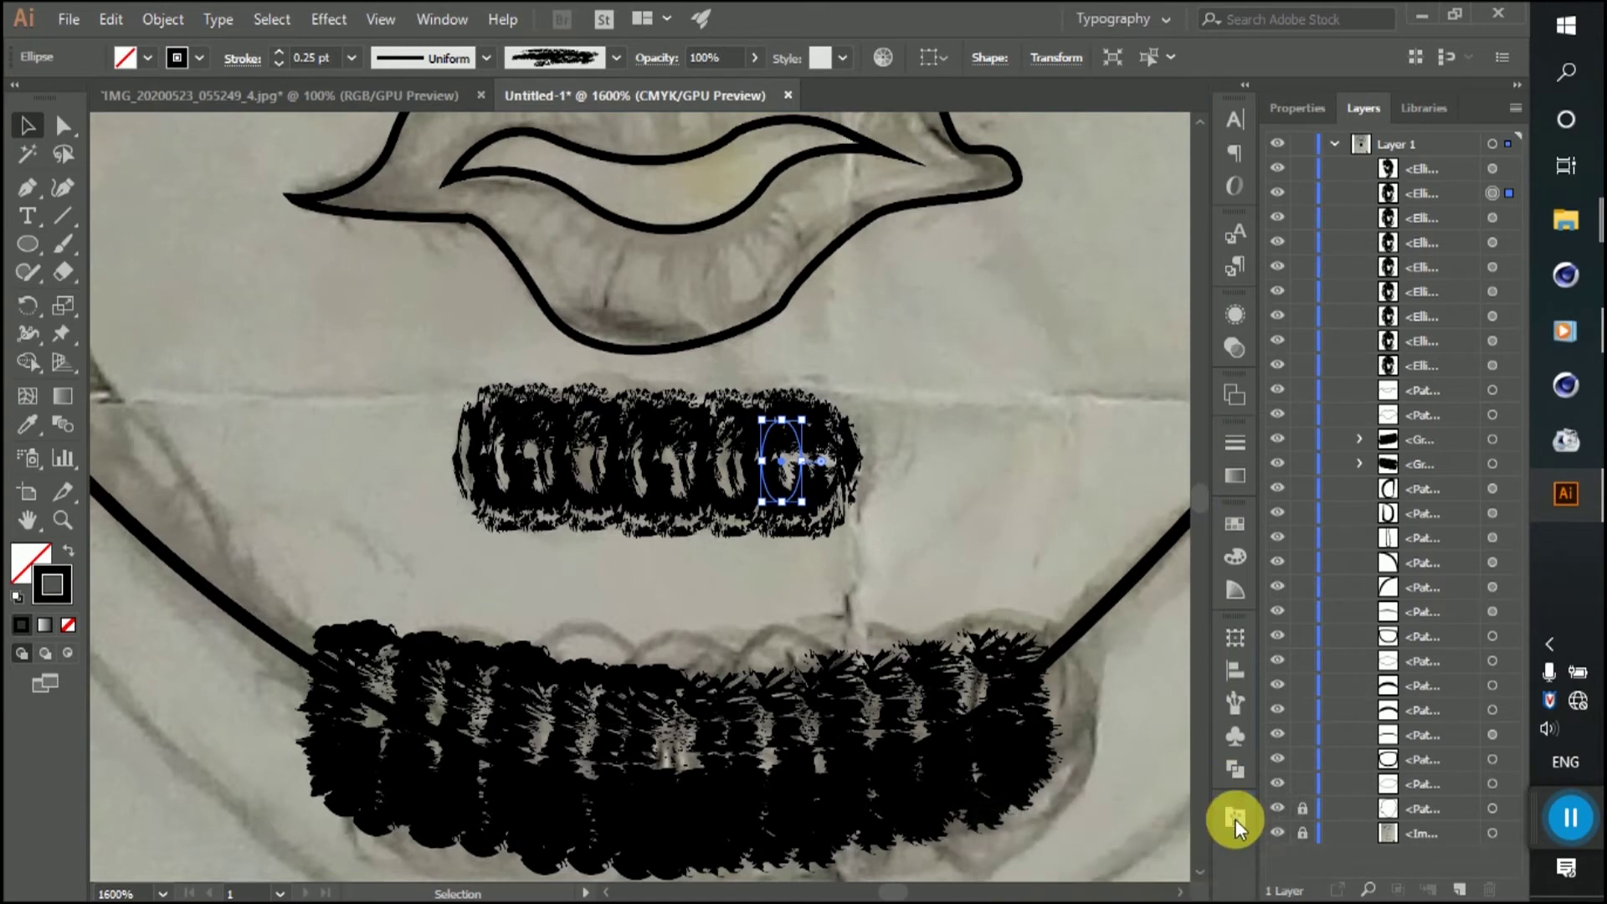
pyautogui.scroll(-1, 803, 468)
# Step: Select all the tuft ellipses and apply Horizontal Distribute Center
pyautogui.hotkey('ctrl', '-')
pyautogui.hotkey('ctrl', '-')
pyautogui.hotkey('ctrl', '-')
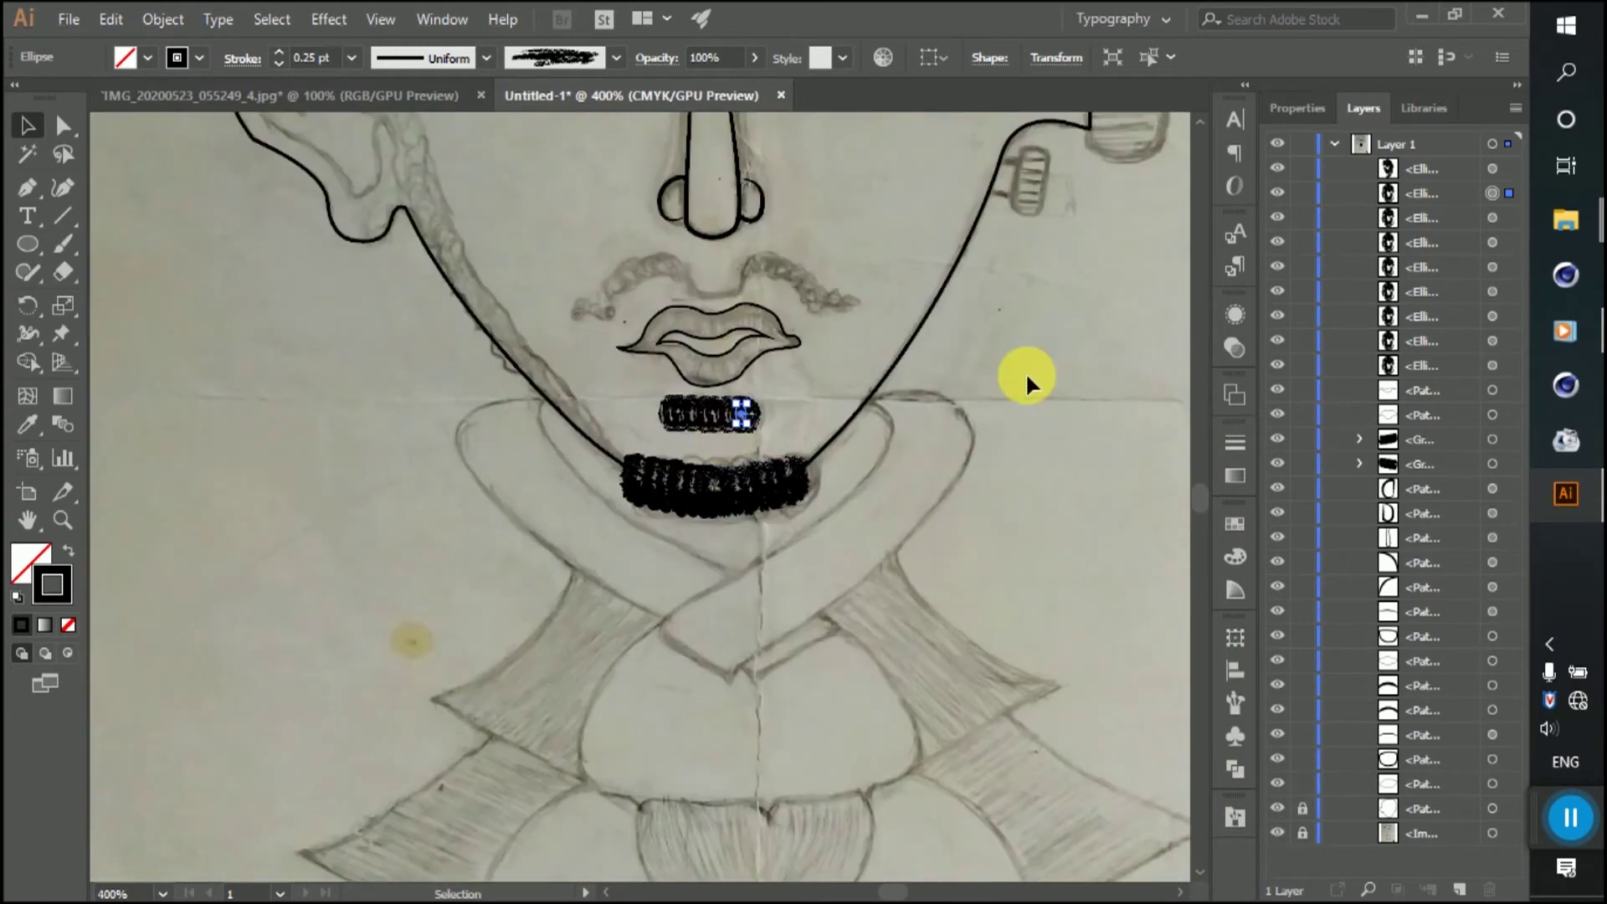
pyautogui.click(989, 452)
pyautogui.scroll(-1, 979, 393)
pyautogui.scroll(5, 707, 559)
pyautogui.scroll(1, 819, 406)
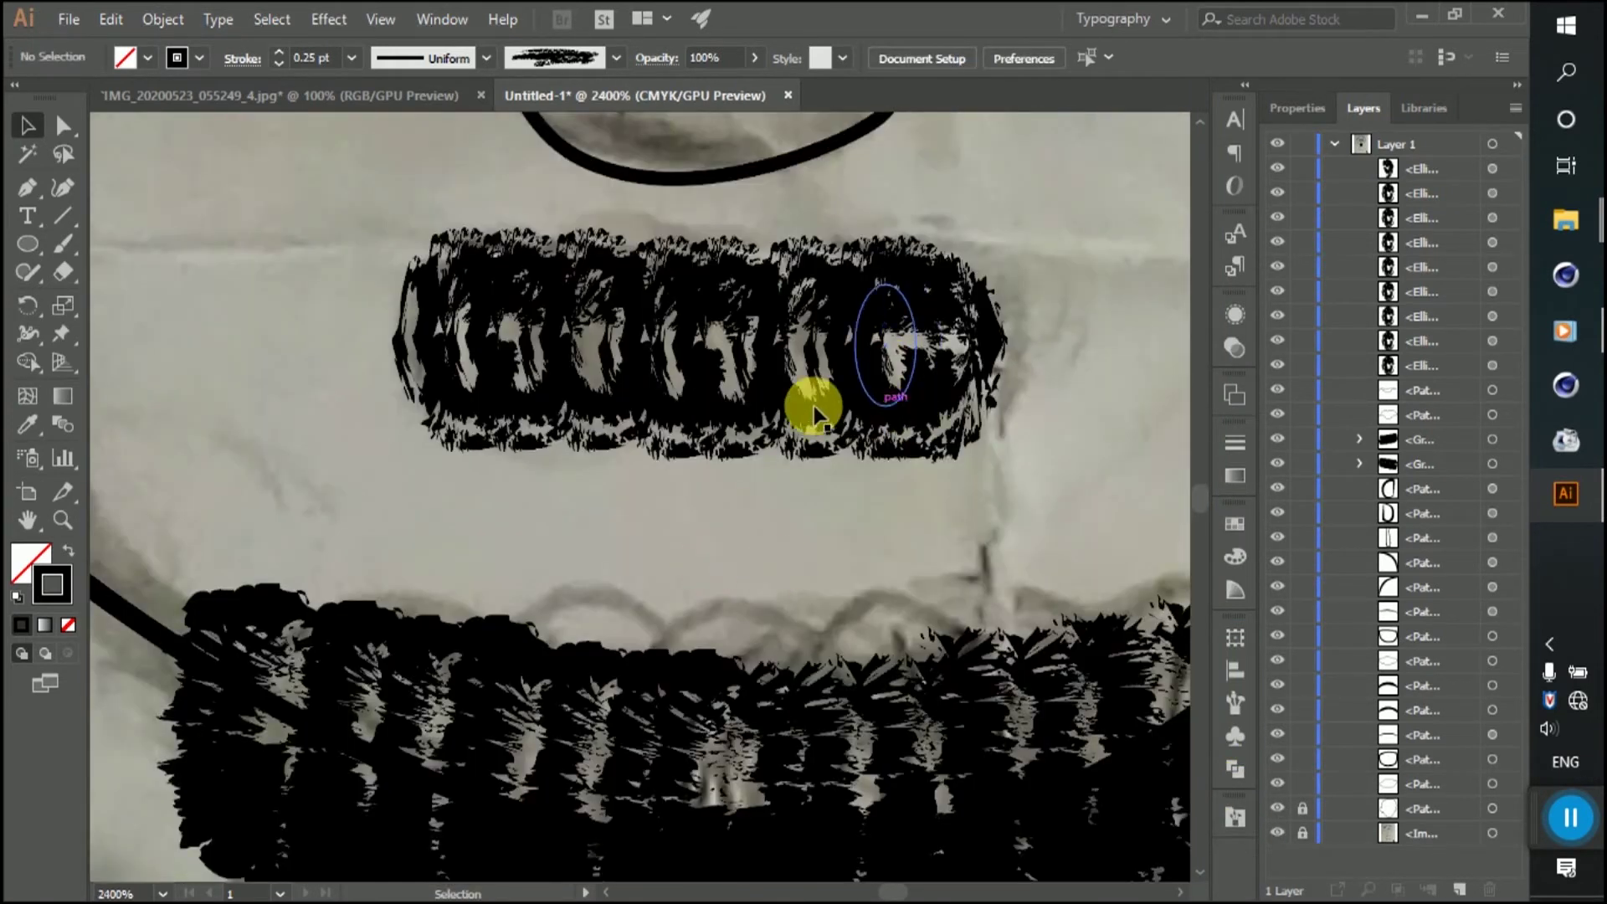
pyautogui.moveTo(921, 356); pyautogui.dragTo(933, 381)
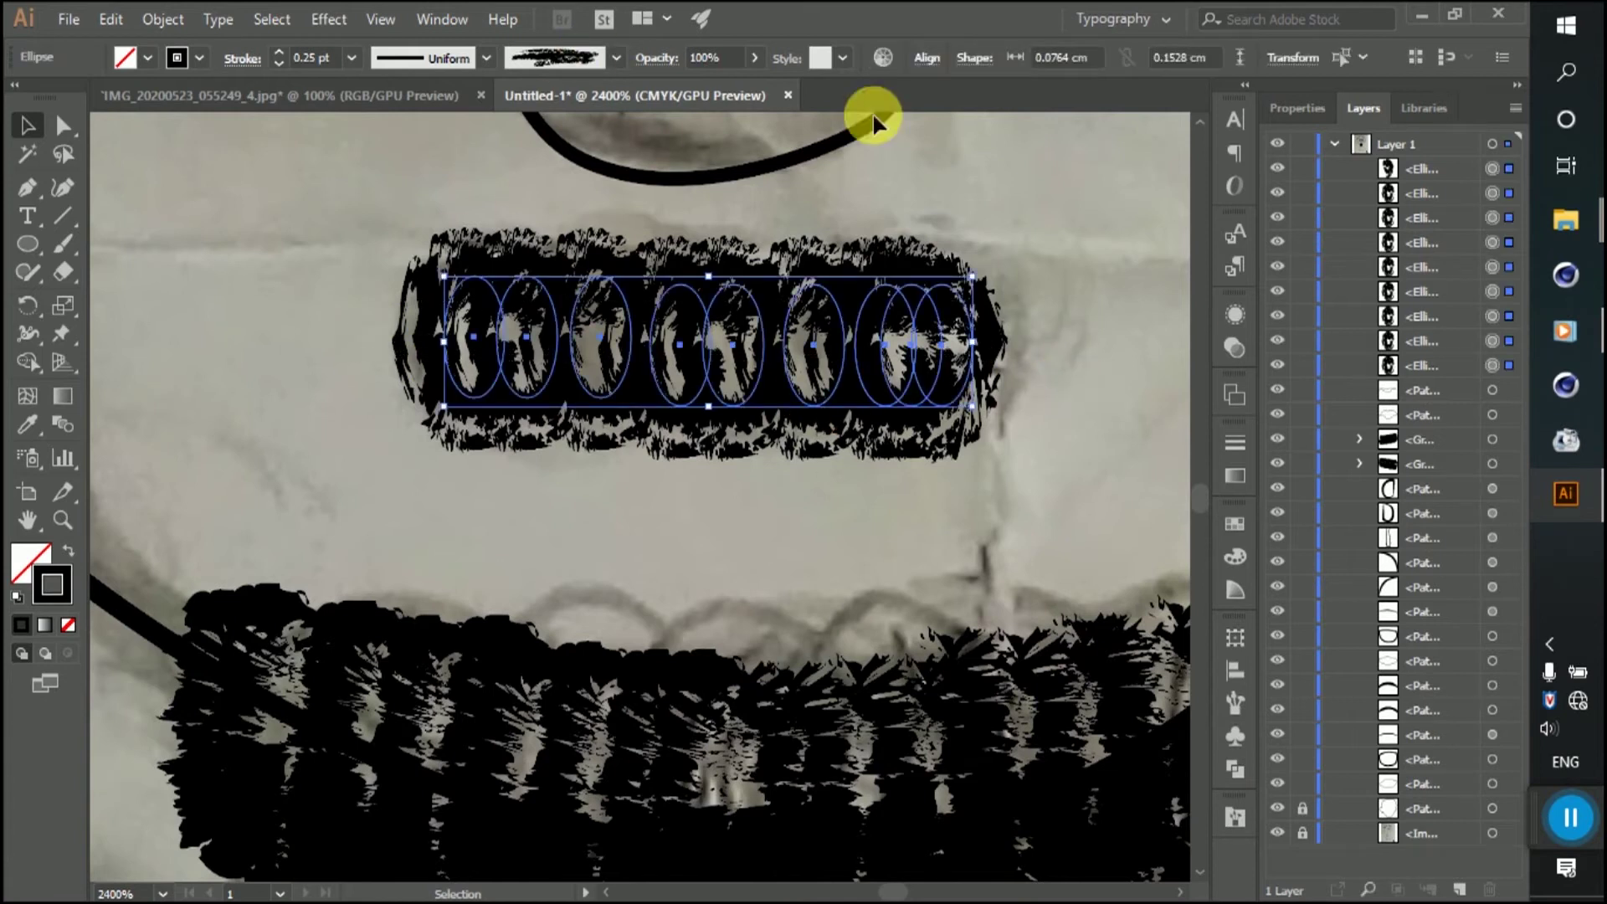
pyautogui.click(927, 57)
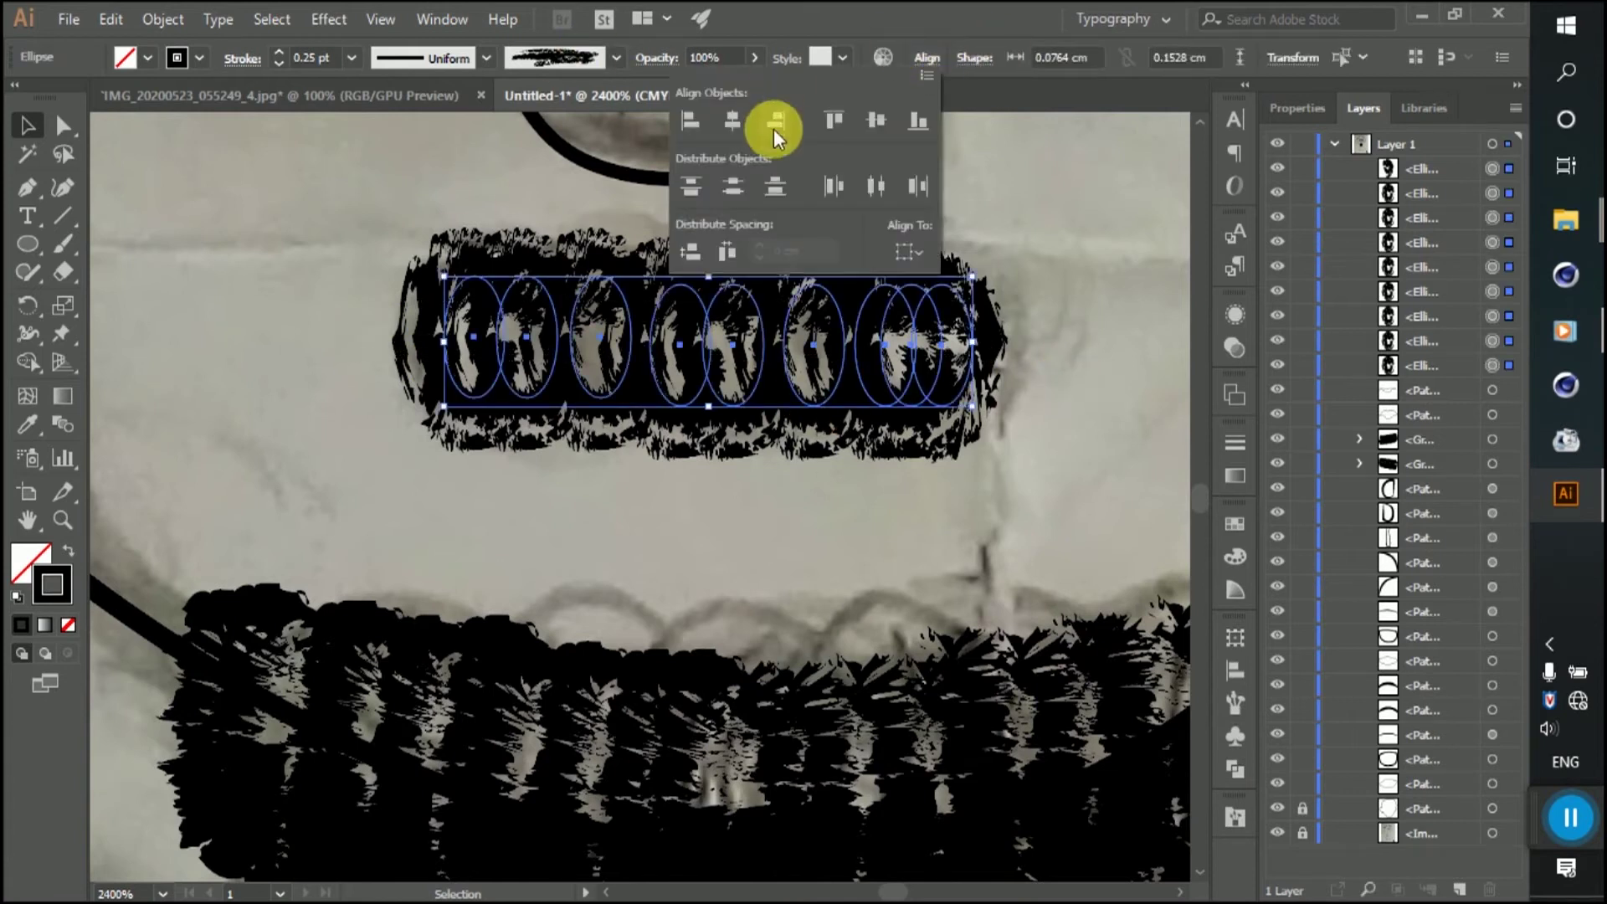
pyautogui.click(874, 184)
# Step: Nudge the end ellipses inward, then redistribute the row evenly across the tuft
pyautogui.click(979, 355)
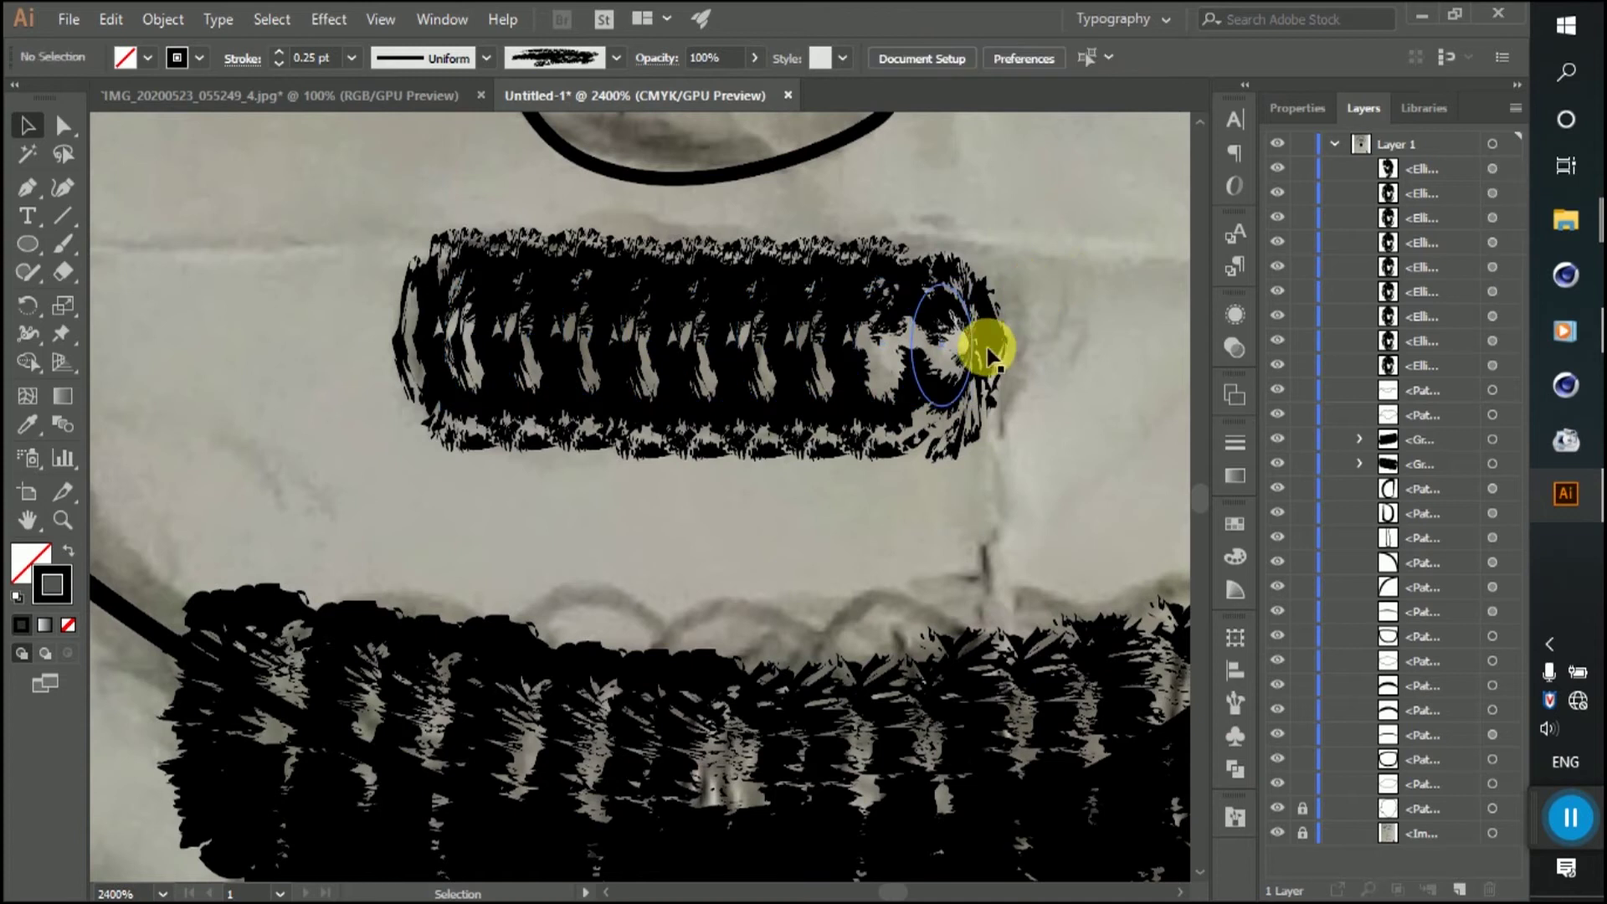
pyautogui.click(970, 348)
pyautogui.press('Left')
pyautogui.press('Left')
pyautogui.press('Left')
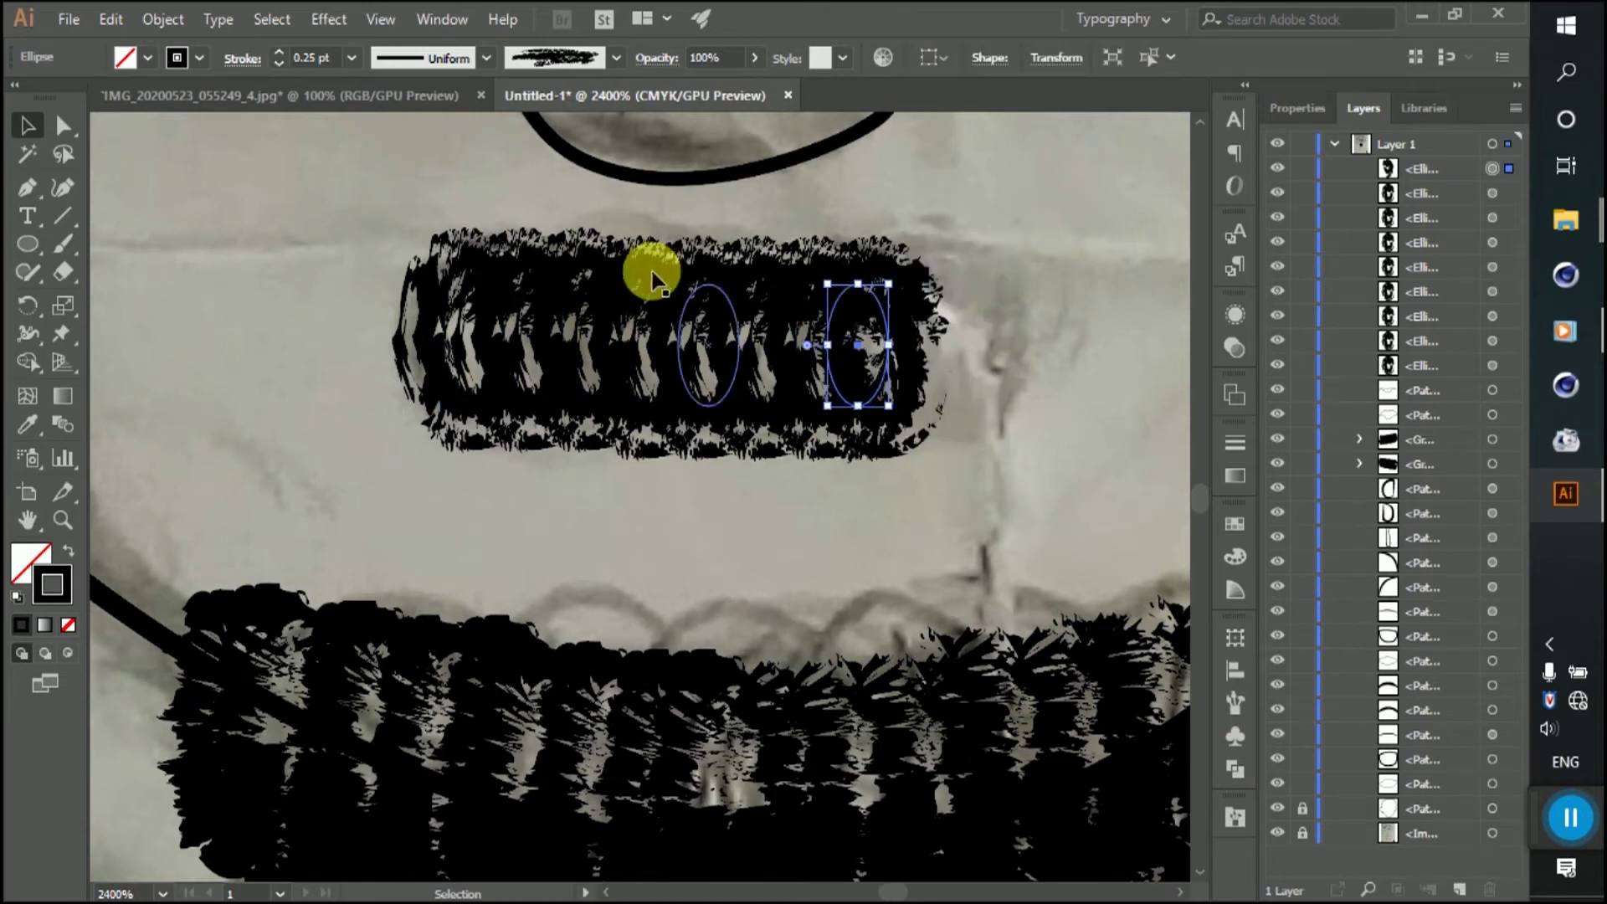
pyautogui.click(441, 335)
pyautogui.press('Right')
pyautogui.press('Right')
pyautogui.click(1079, 283)
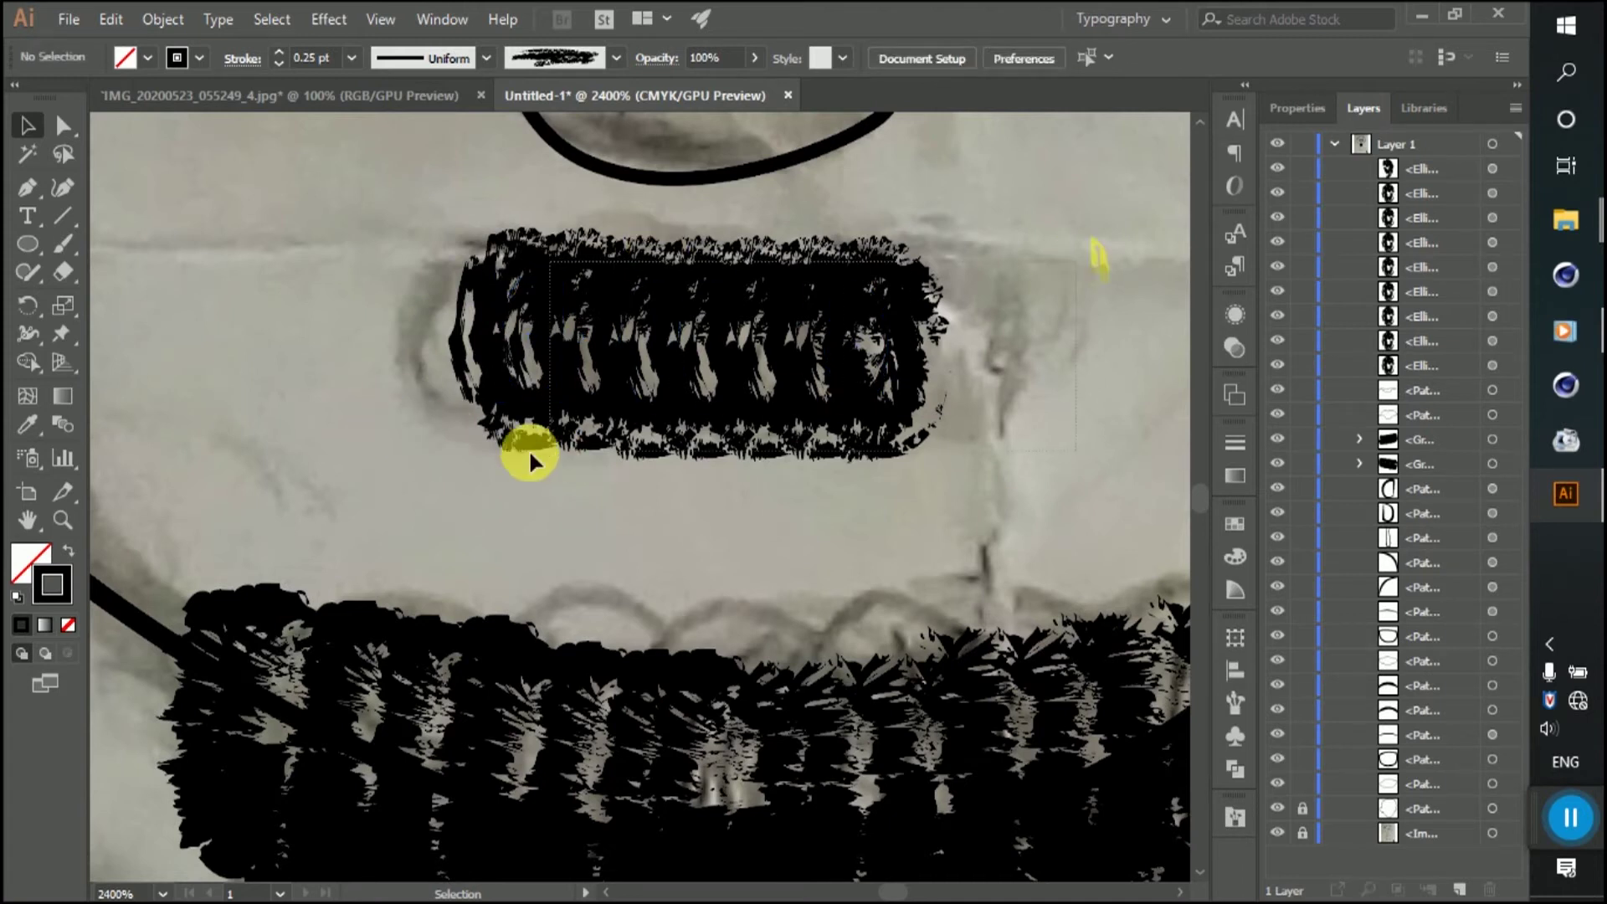
pyautogui.moveTo(529, 449); pyautogui.dragTo(528, 450)
pyautogui.click(1238, 678)
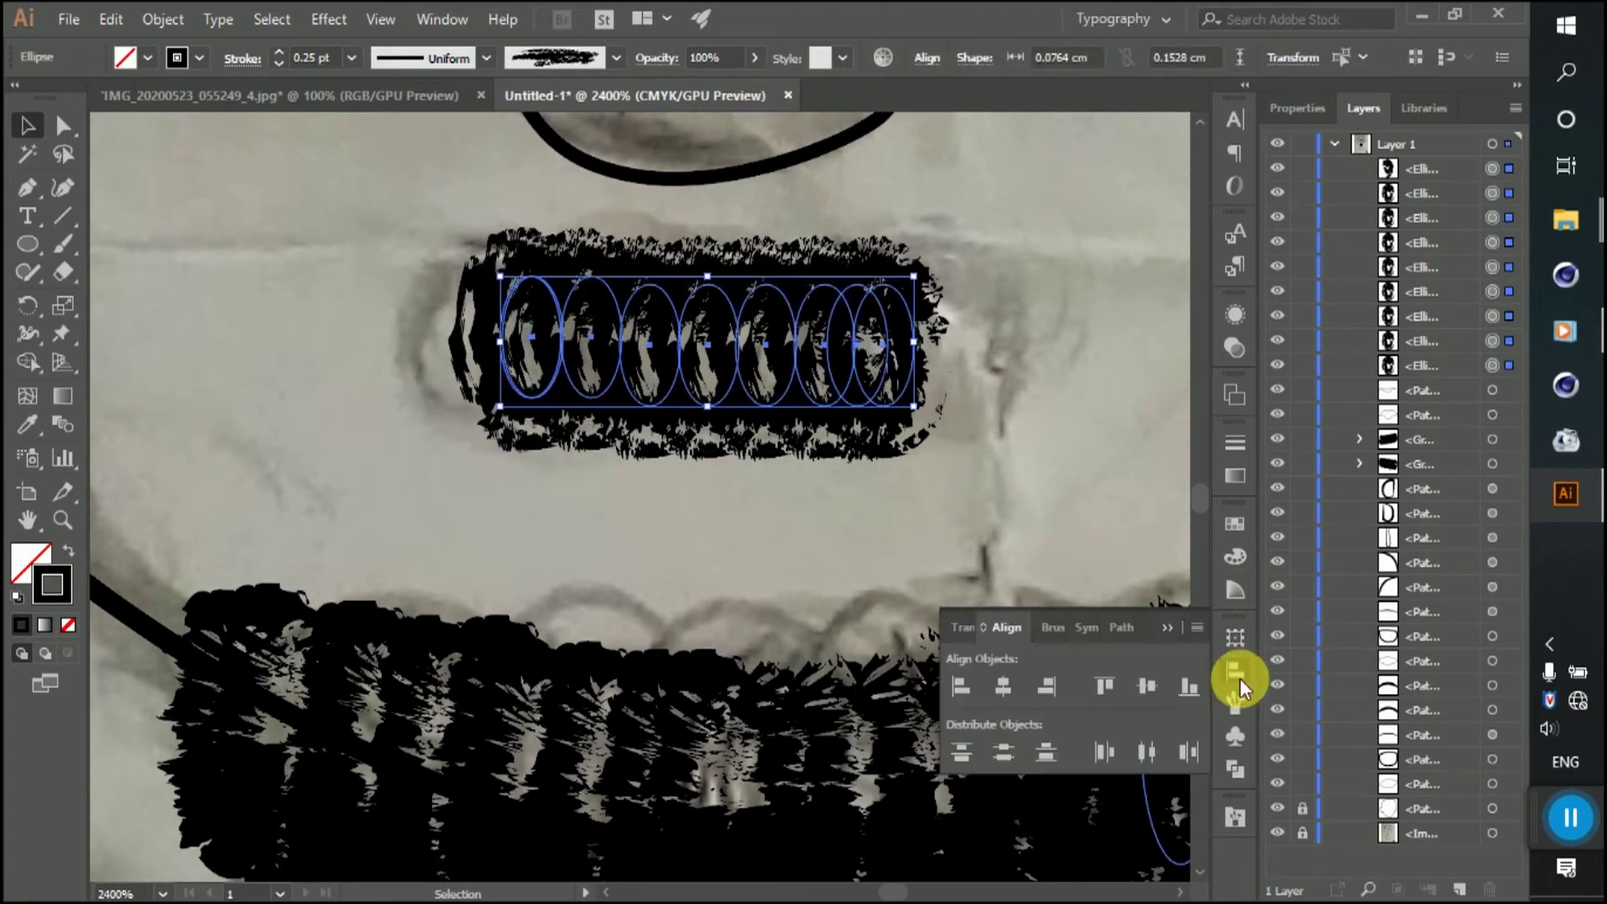
pyautogui.click(1146, 752)
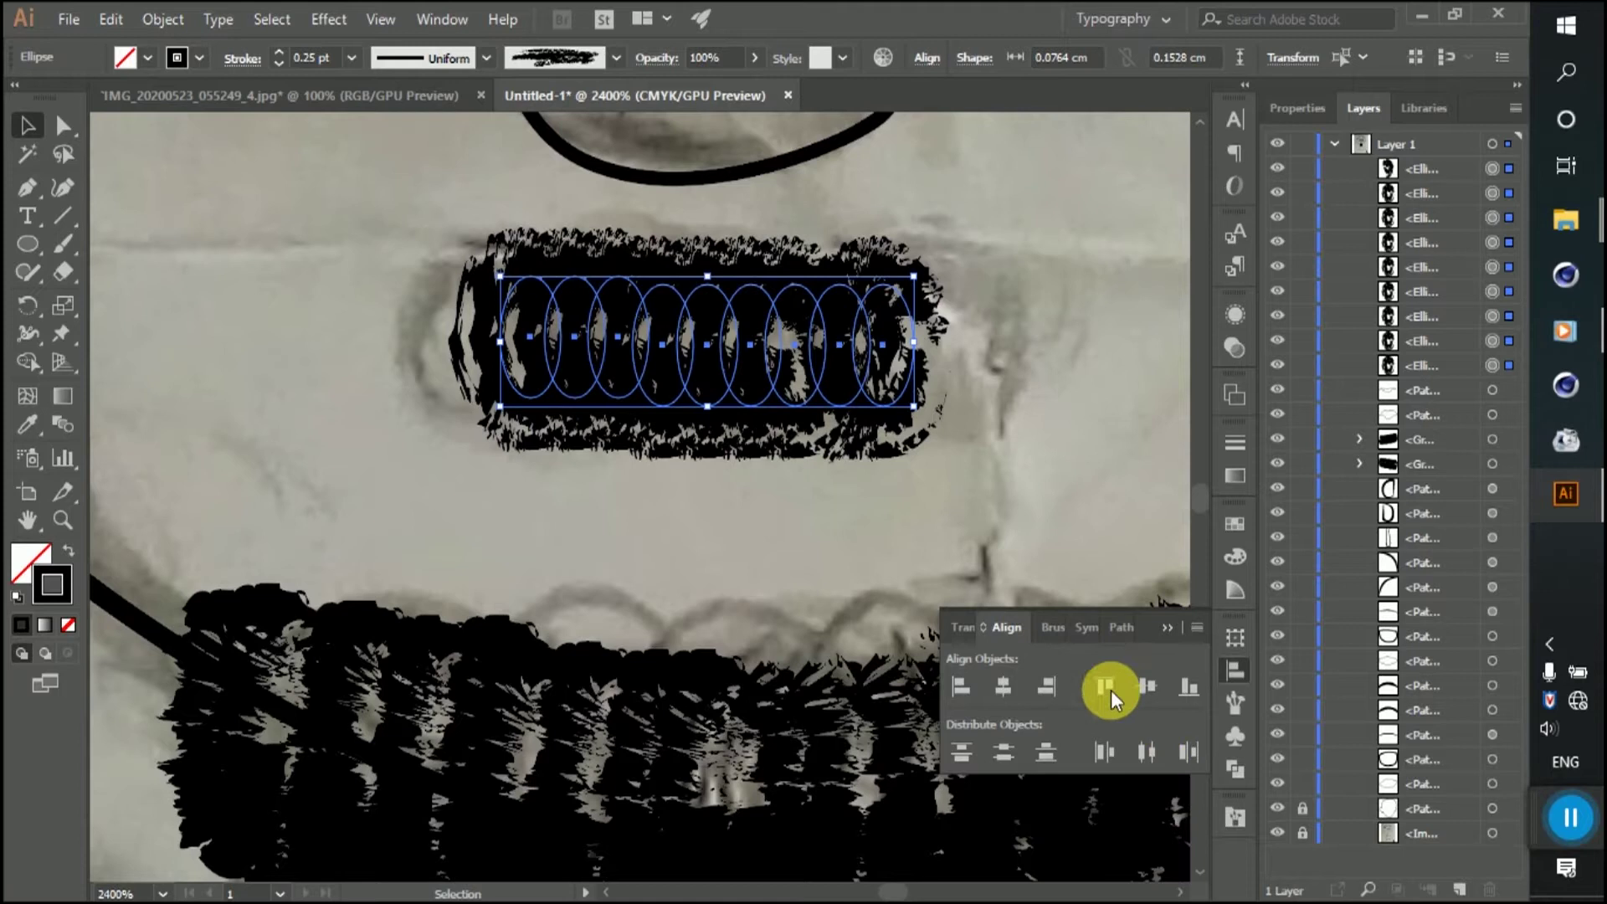
# Step: Open the Align panel from the Window menu and check the ellipse spacing
pyautogui.click(442, 19)
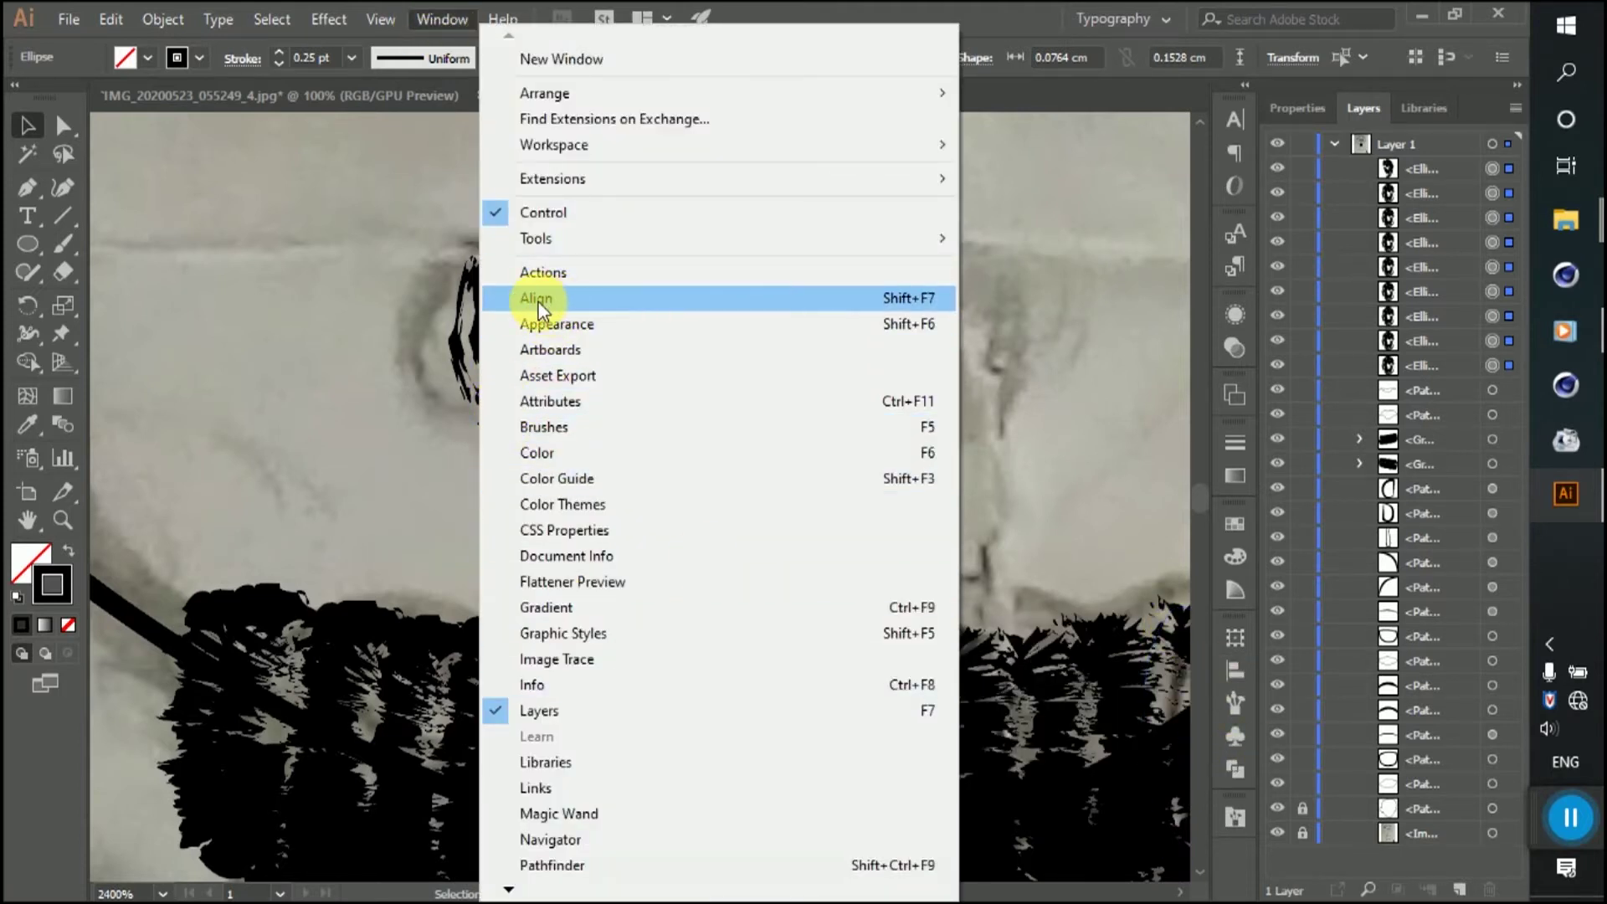
pyautogui.click(536, 299)
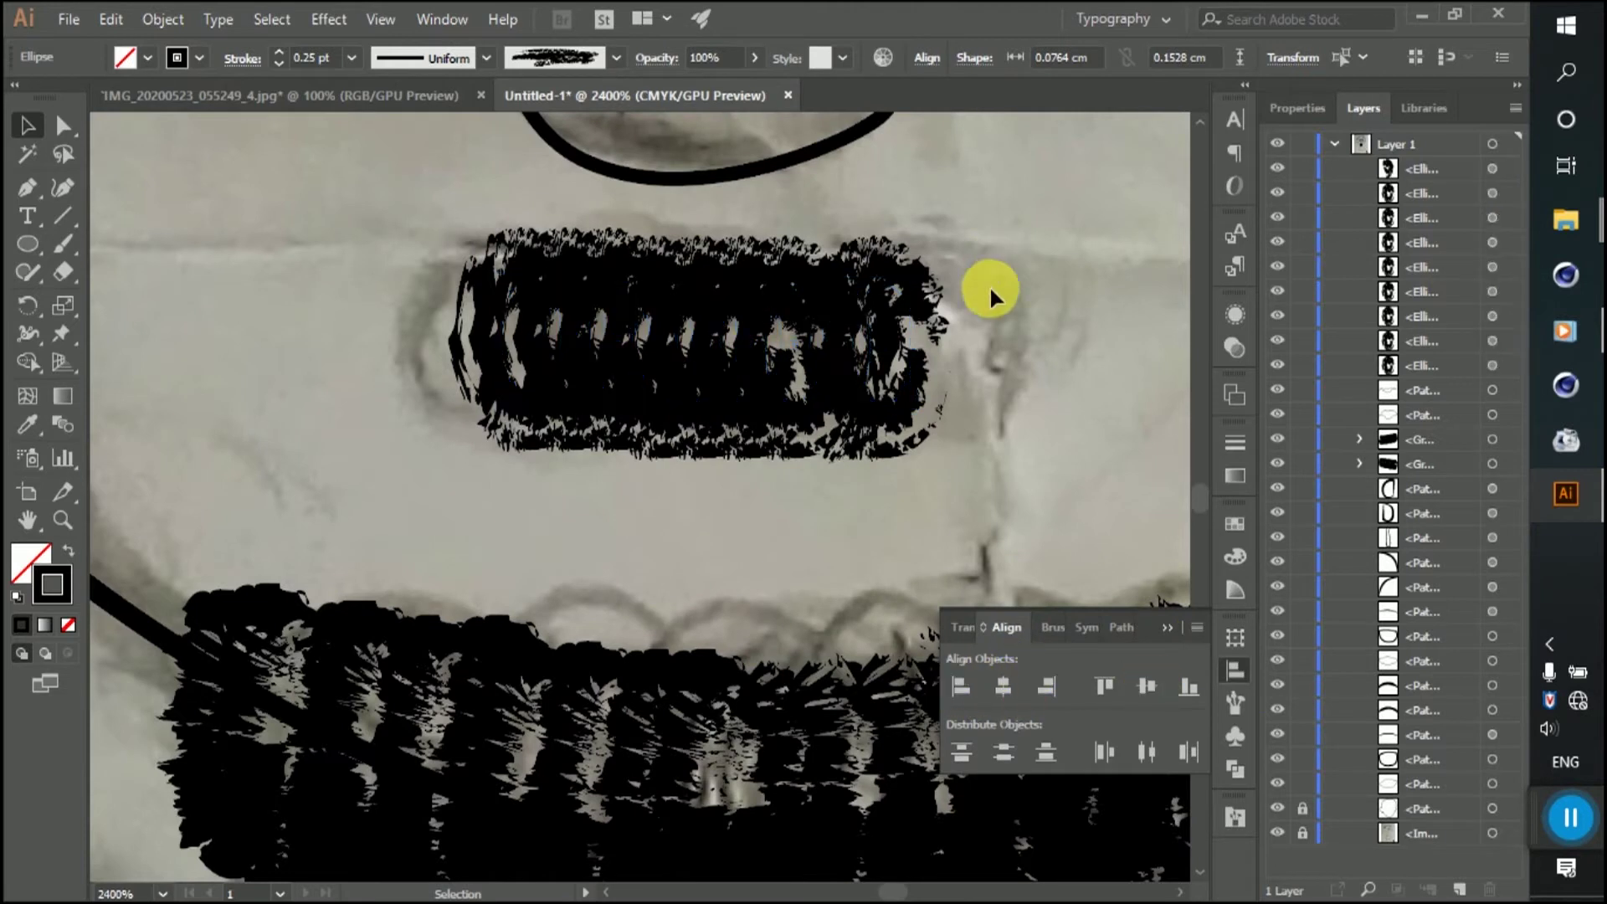
pyautogui.moveTo(971, 272); pyautogui.dragTo(515, 423)
pyautogui.keyDown('alt'); pyautogui.scroll(-1, 585, 423); pyautogui.keyUp('alt')
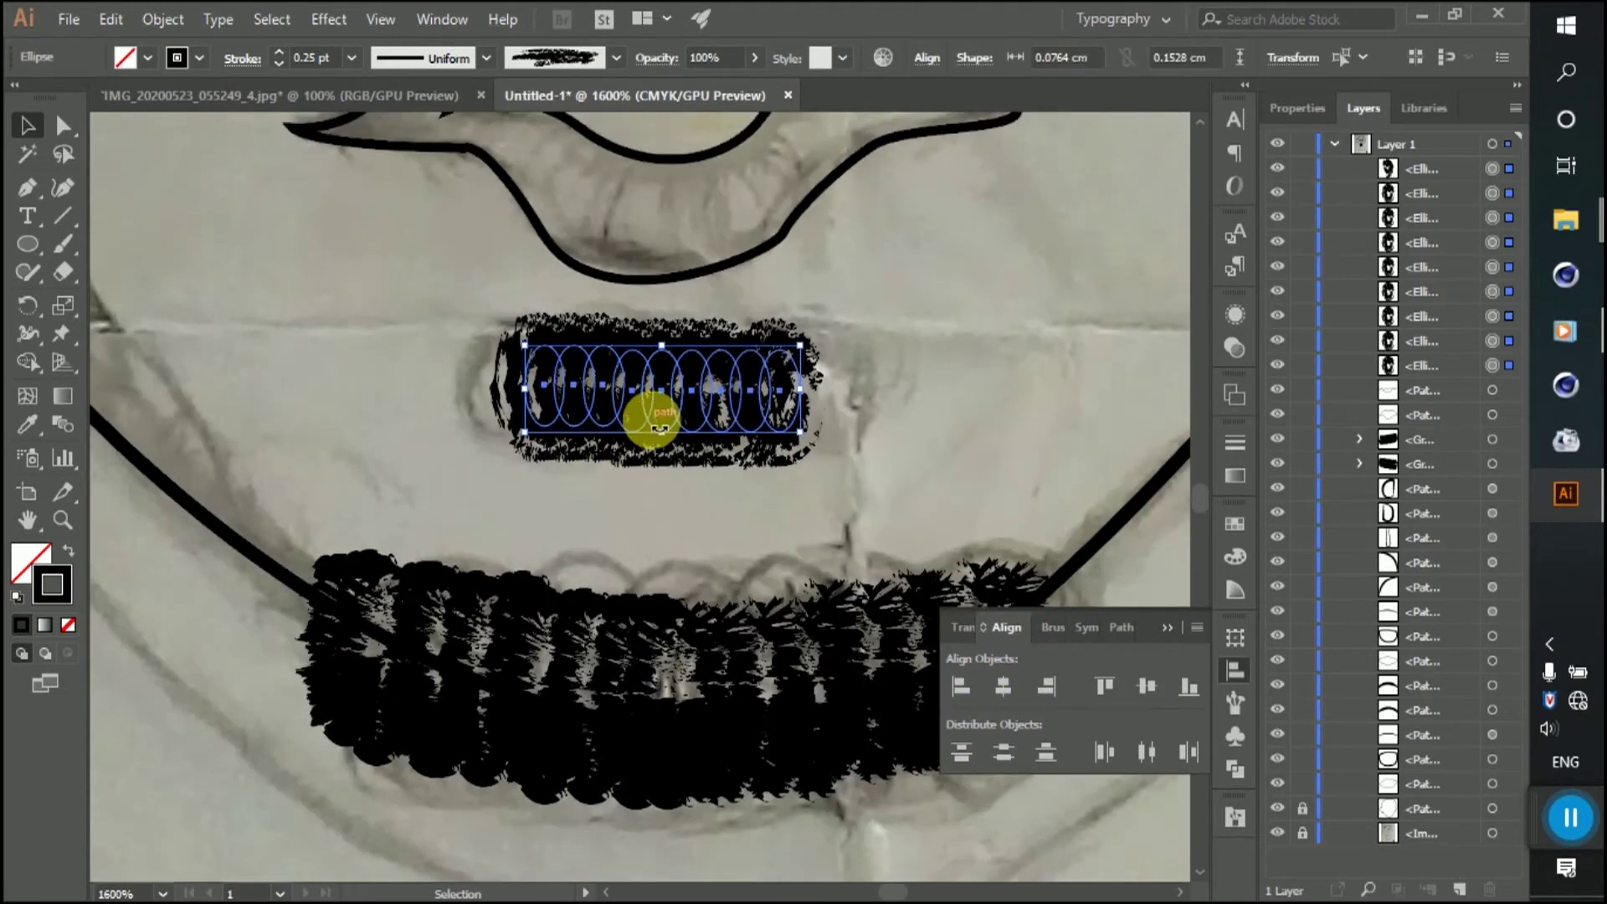
pyautogui.keyDown('alt'); pyautogui.scroll(2, 644, 416); pyautogui.keyUp('alt')
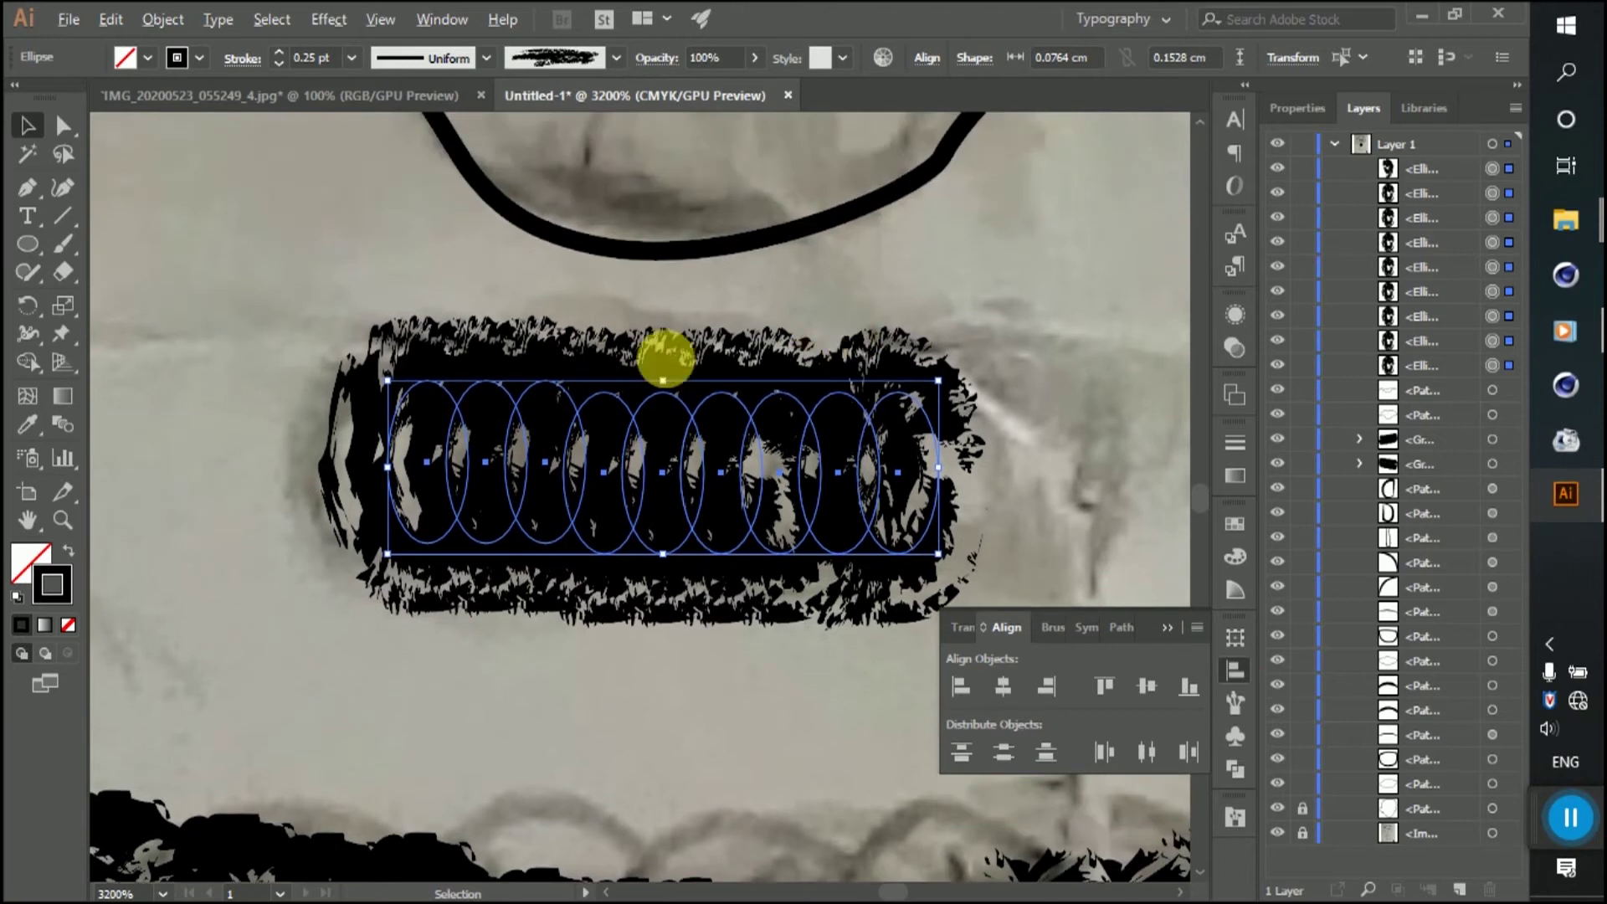
pyautogui.keyDown('alt'); pyautogui.scroll(-7, 664, 358); pyautogui.keyUp('alt')
pyautogui.click(857, 358)
# Step: Draw a rounded rectangle with a 1 pt stroke over the large ear piece
pyautogui.scroll(2, 661, 536)
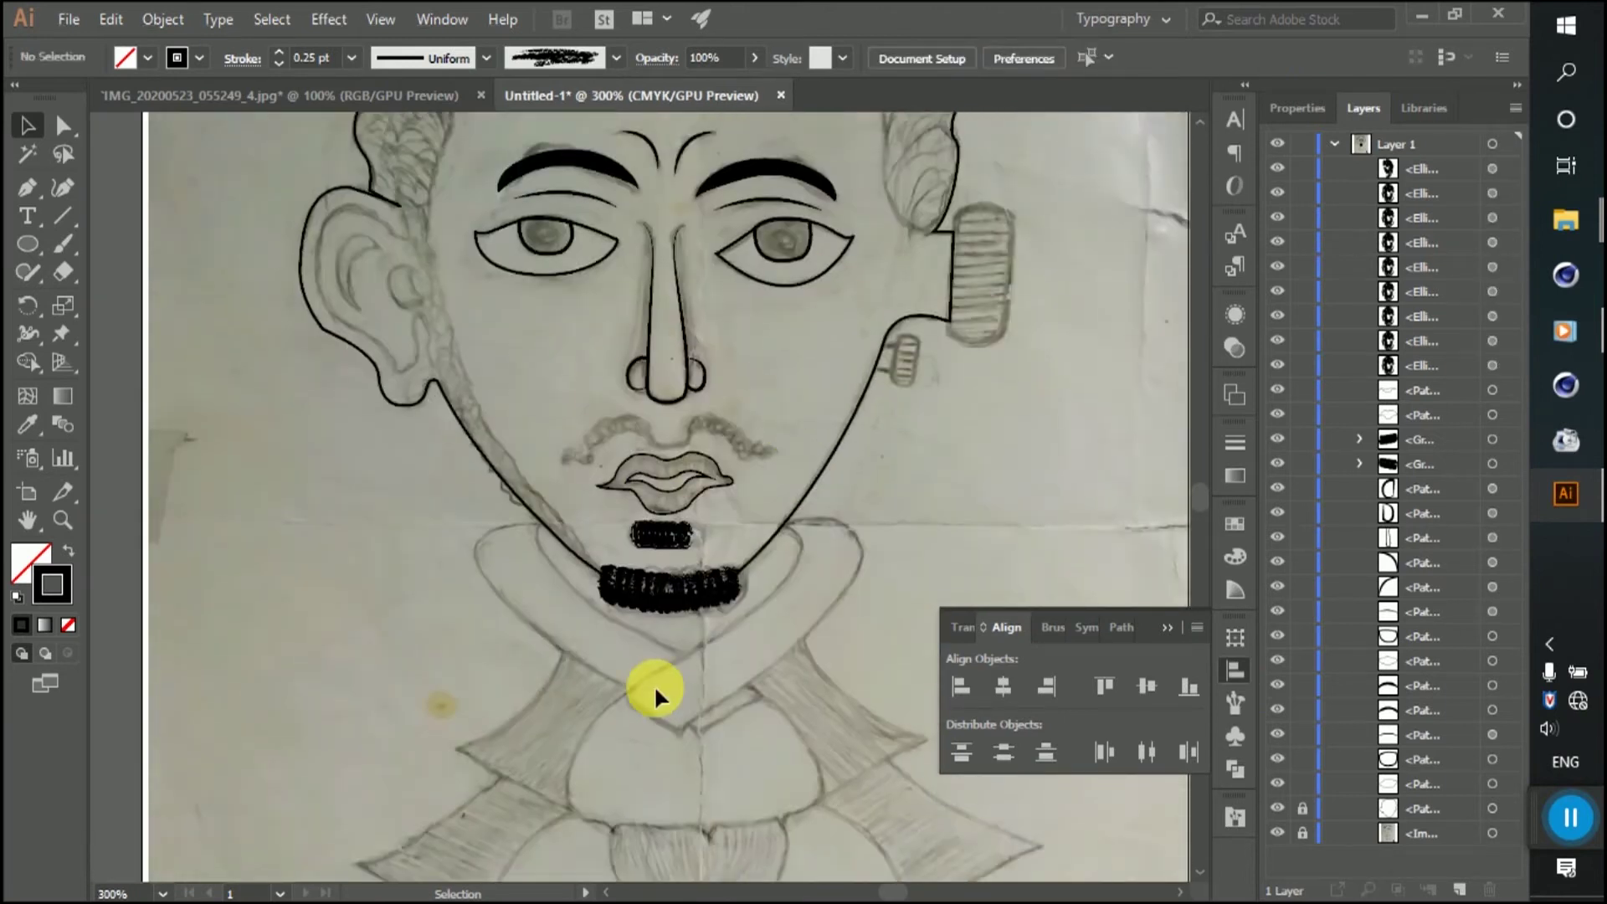
pyautogui.keyDown('alt'); pyautogui.scroll(2, 630, 556); pyautogui.keyUp('alt')
pyautogui.keyDown('alt'); pyautogui.scroll(1, 609, 494); pyautogui.keyUp('alt')
pyautogui.keyDown('alt'); pyautogui.scroll(-2, 546, 490); pyautogui.keyUp('alt')
pyautogui.scroll(3, 569, 461)
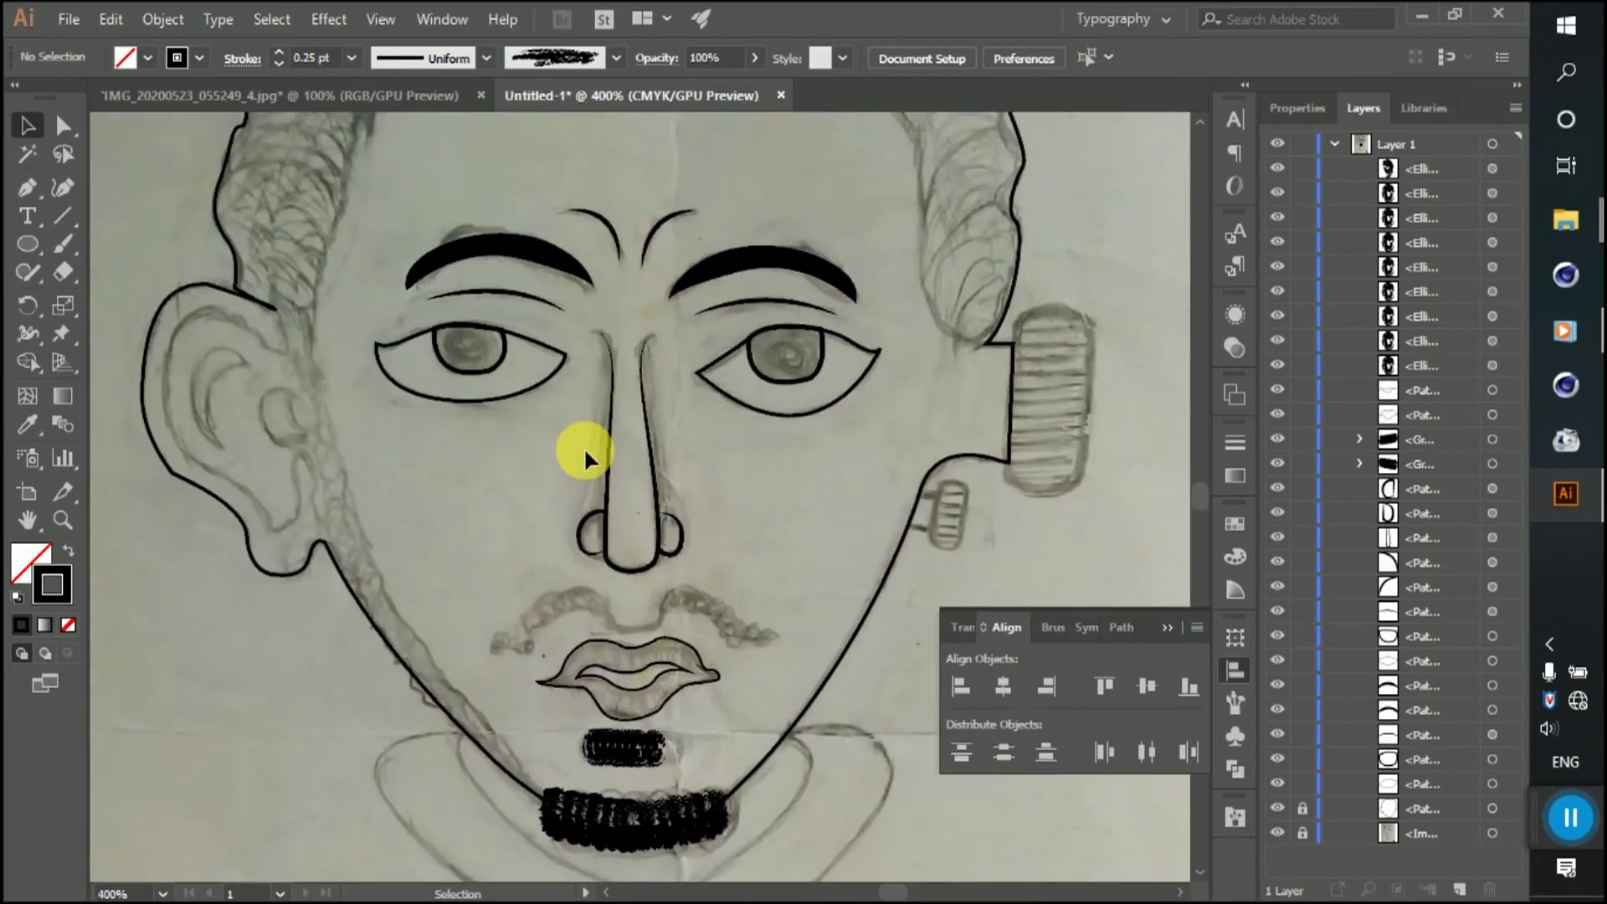
pyautogui.keyDown('alt'); pyautogui.scroll(-2, 598, 453); pyautogui.keyUp('alt')
pyautogui.keyDown('alt'); pyautogui.scroll(2, 795, 377); pyautogui.keyUp('alt')
pyautogui.keyDown('alt'); pyautogui.scroll(3, 903, 375); pyautogui.keyUp('alt')
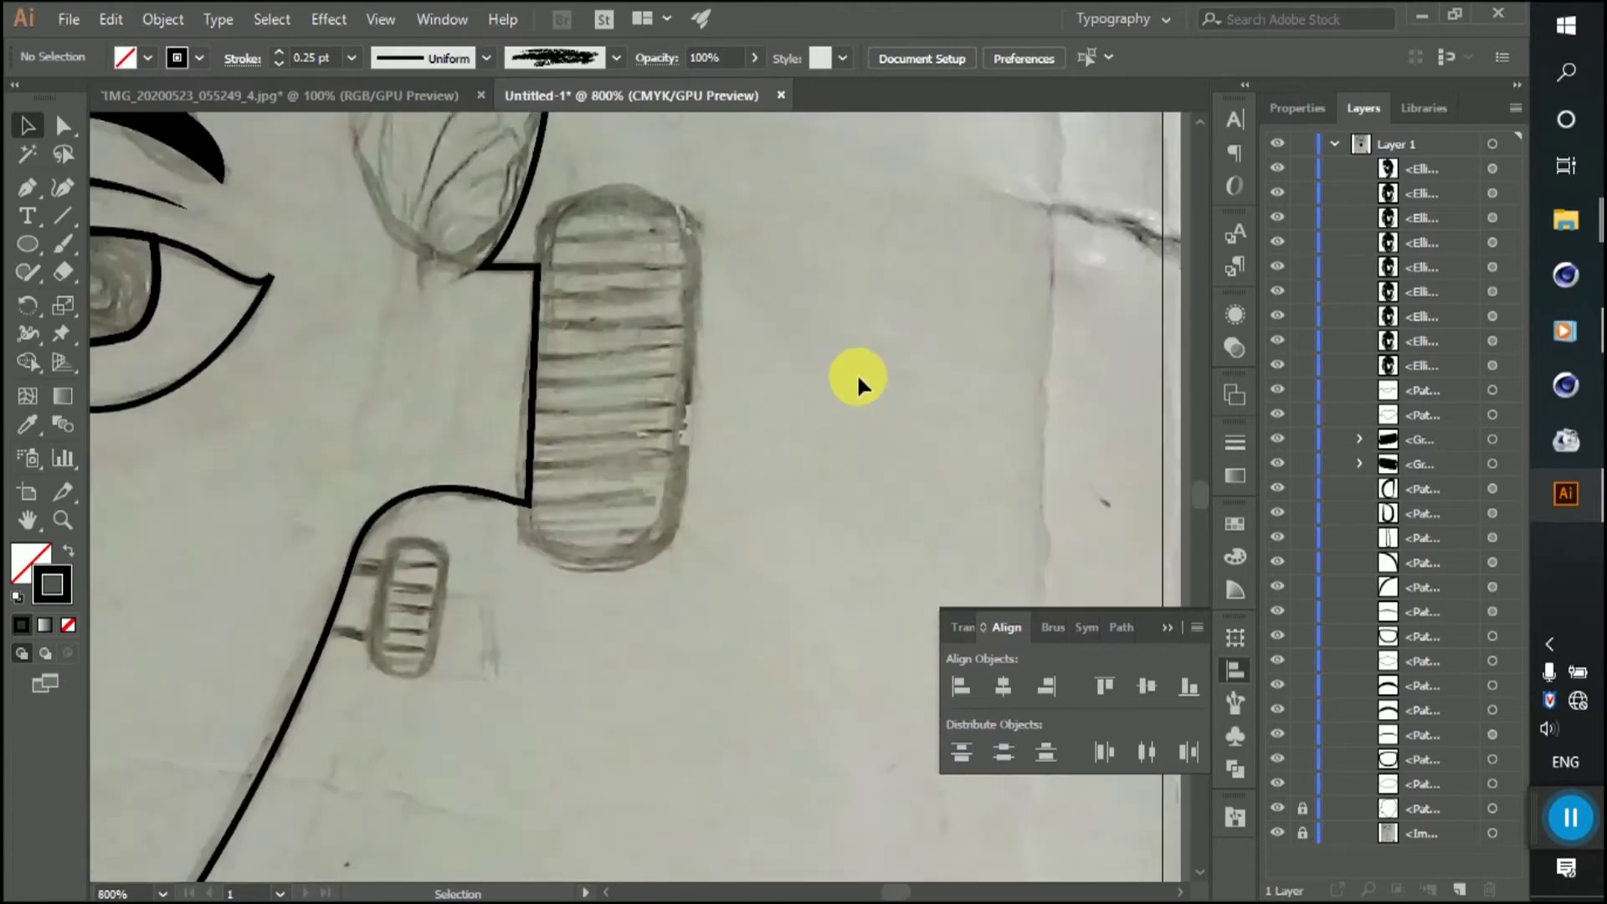
pyautogui.click(30, 251)
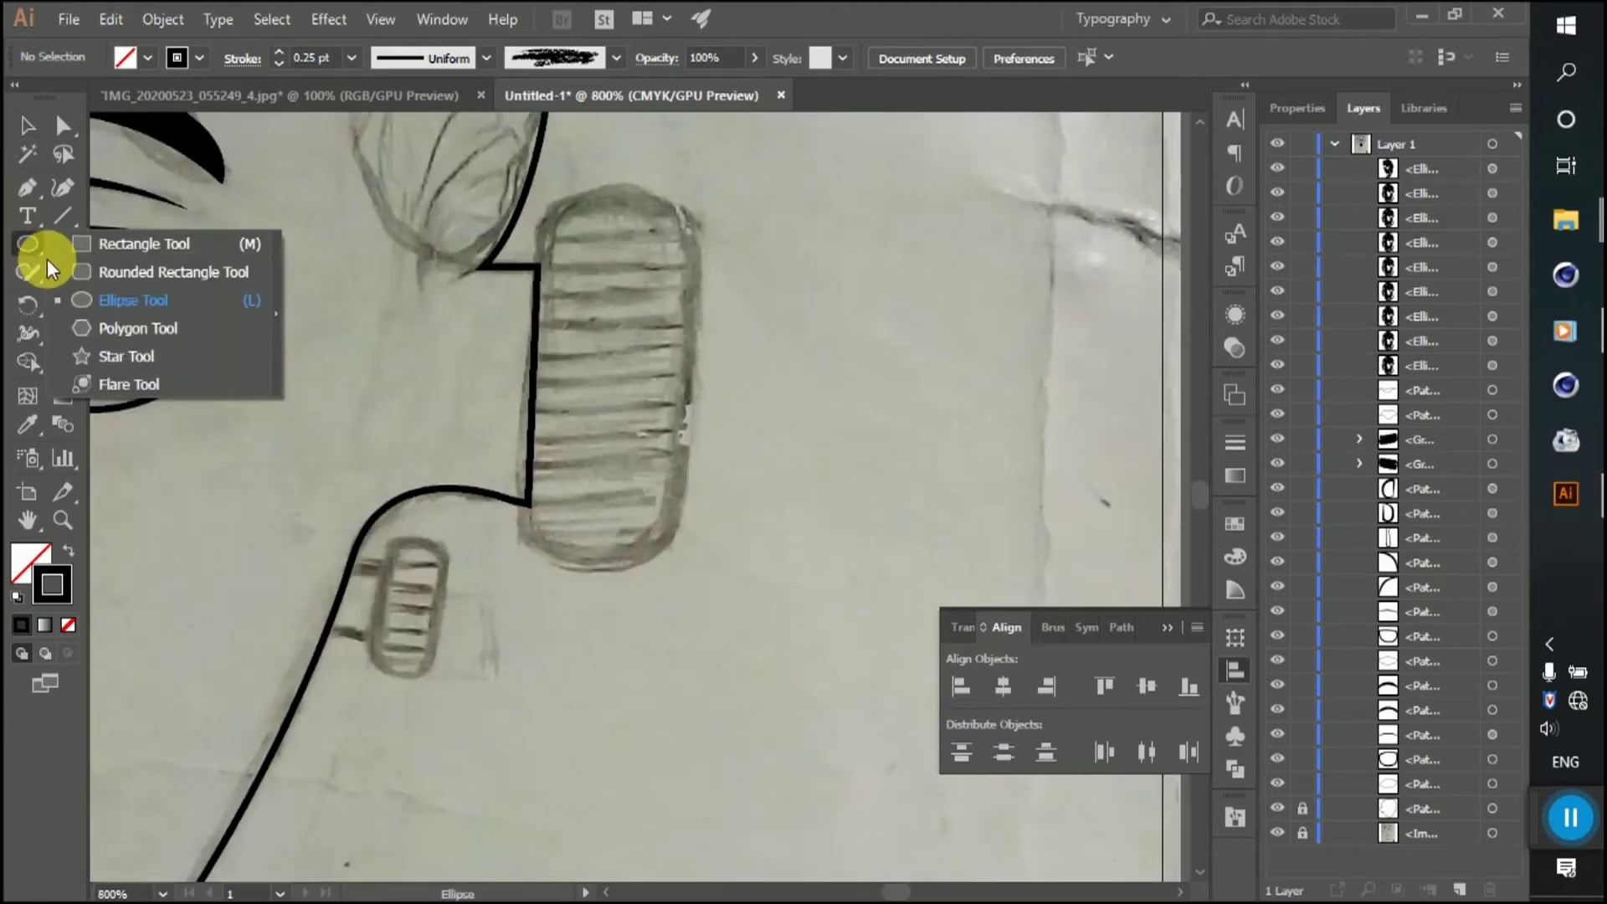
pyautogui.click(94, 275)
pyautogui.moveTo(545, 203); pyautogui.dragTo(688, 596)
pyautogui.click(278, 51)
# Step: Move the rounded rectangle onto the sketched ear piece
pyautogui.click(28, 126)
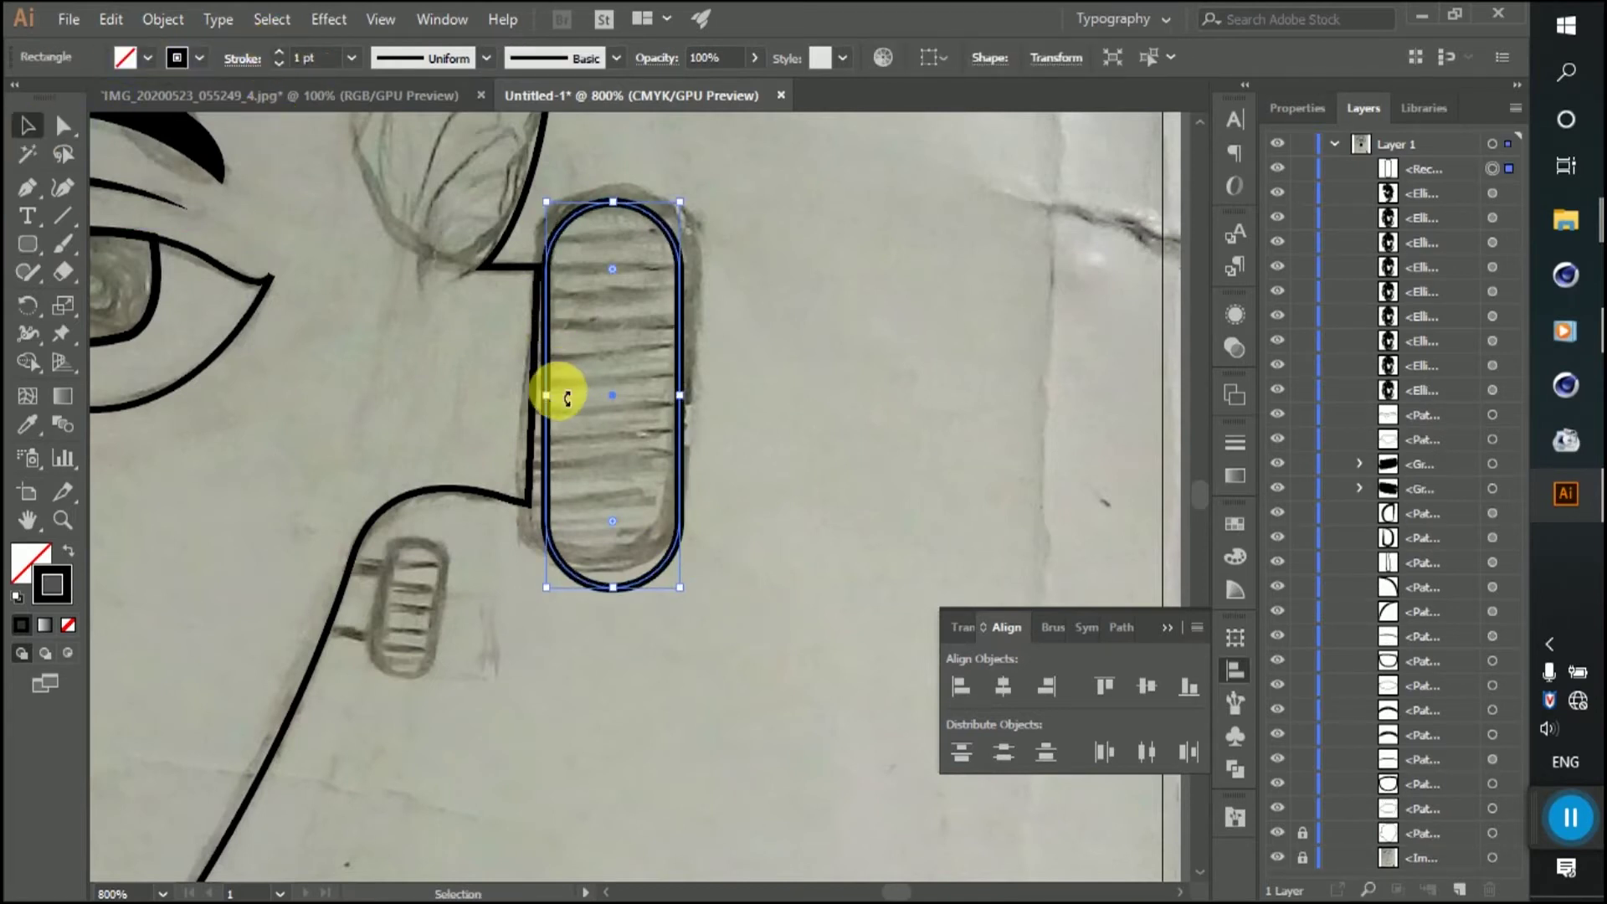
pyautogui.keyDown('alt'); pyautogui.scroll(1, 567, 398); pyautogui.keyUp('alt')
pyautogui.moveTo(730, 326); pyautogui.dragTo(715, 328)
pyautogui.scroll(1, 717, 341)
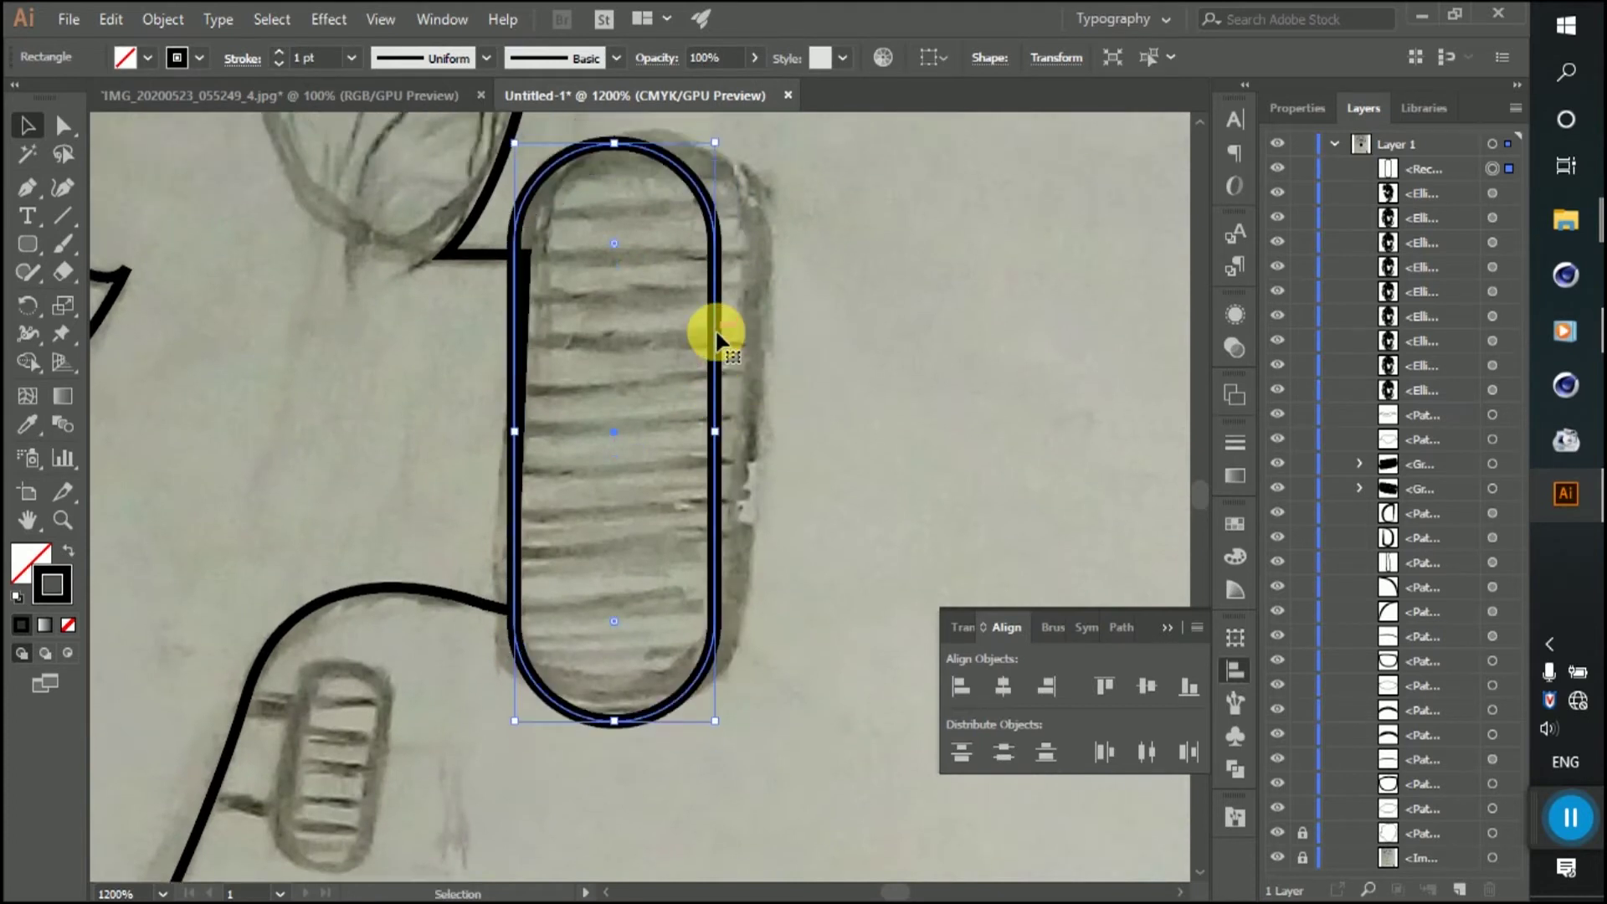
pyautogui.scroll(-1, 658, 399)
pyautogui.scroll(-1, 658, 408)
pyautogui.hotkey('ctrl', 'shift', 'a')
# Step: Extend the head outline's horizontal end toward the ear piece
pyautogui.scroll(1, 657, 444)
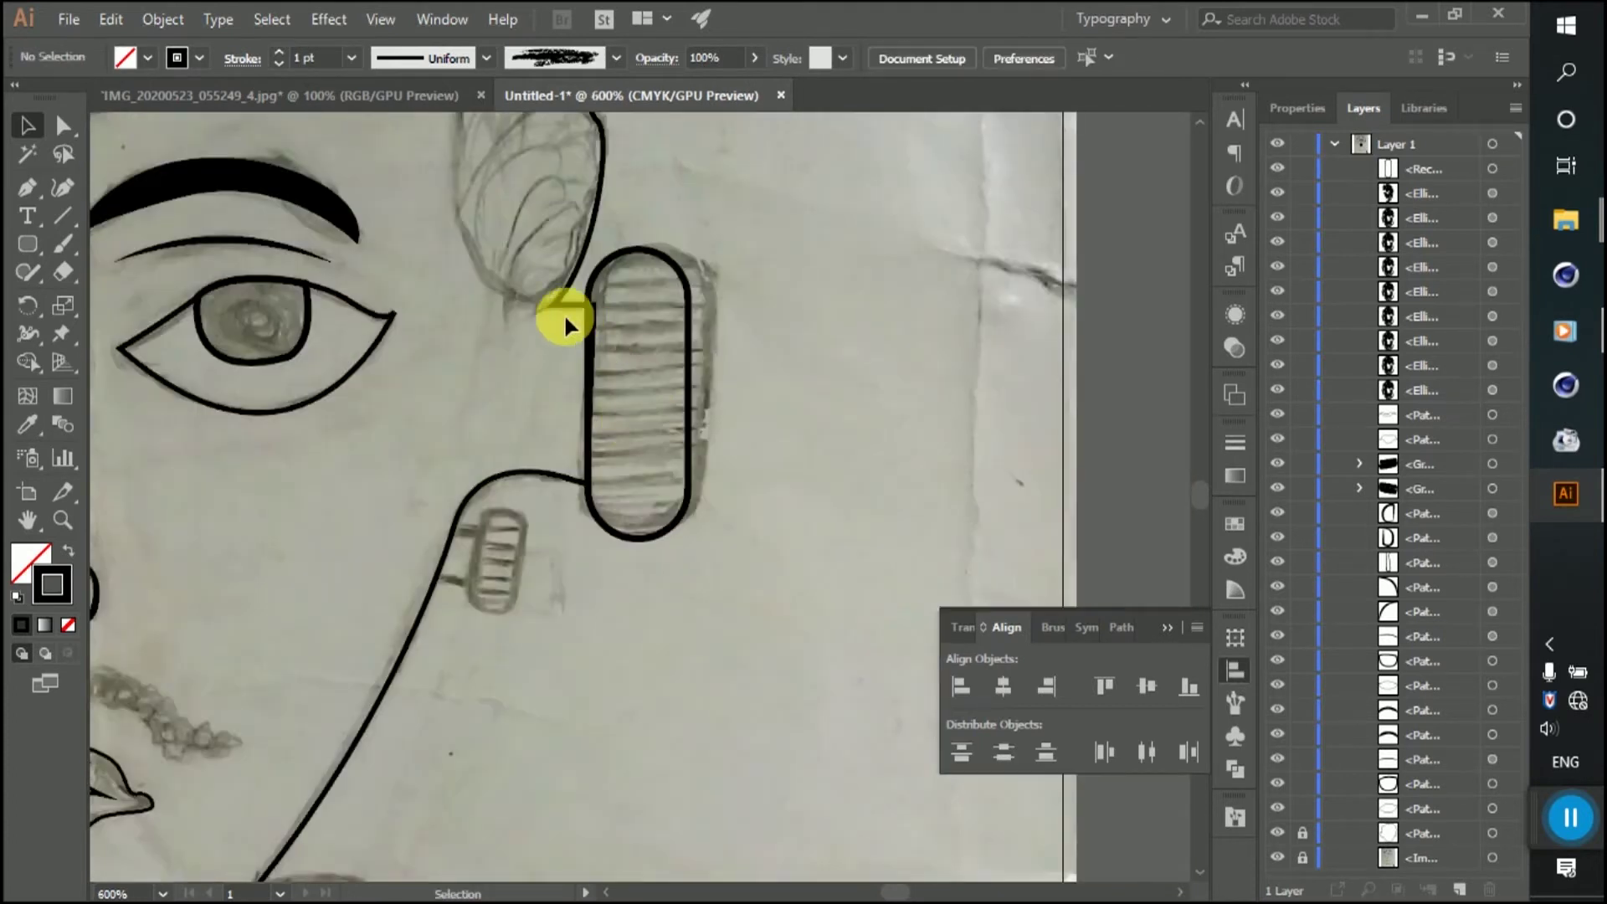
pyautogui.scroll(1, 564, 313)
pyautogui.press('a')
pyautogui.moveTo(623, 284); pyautogui.dragTo(643, 289)
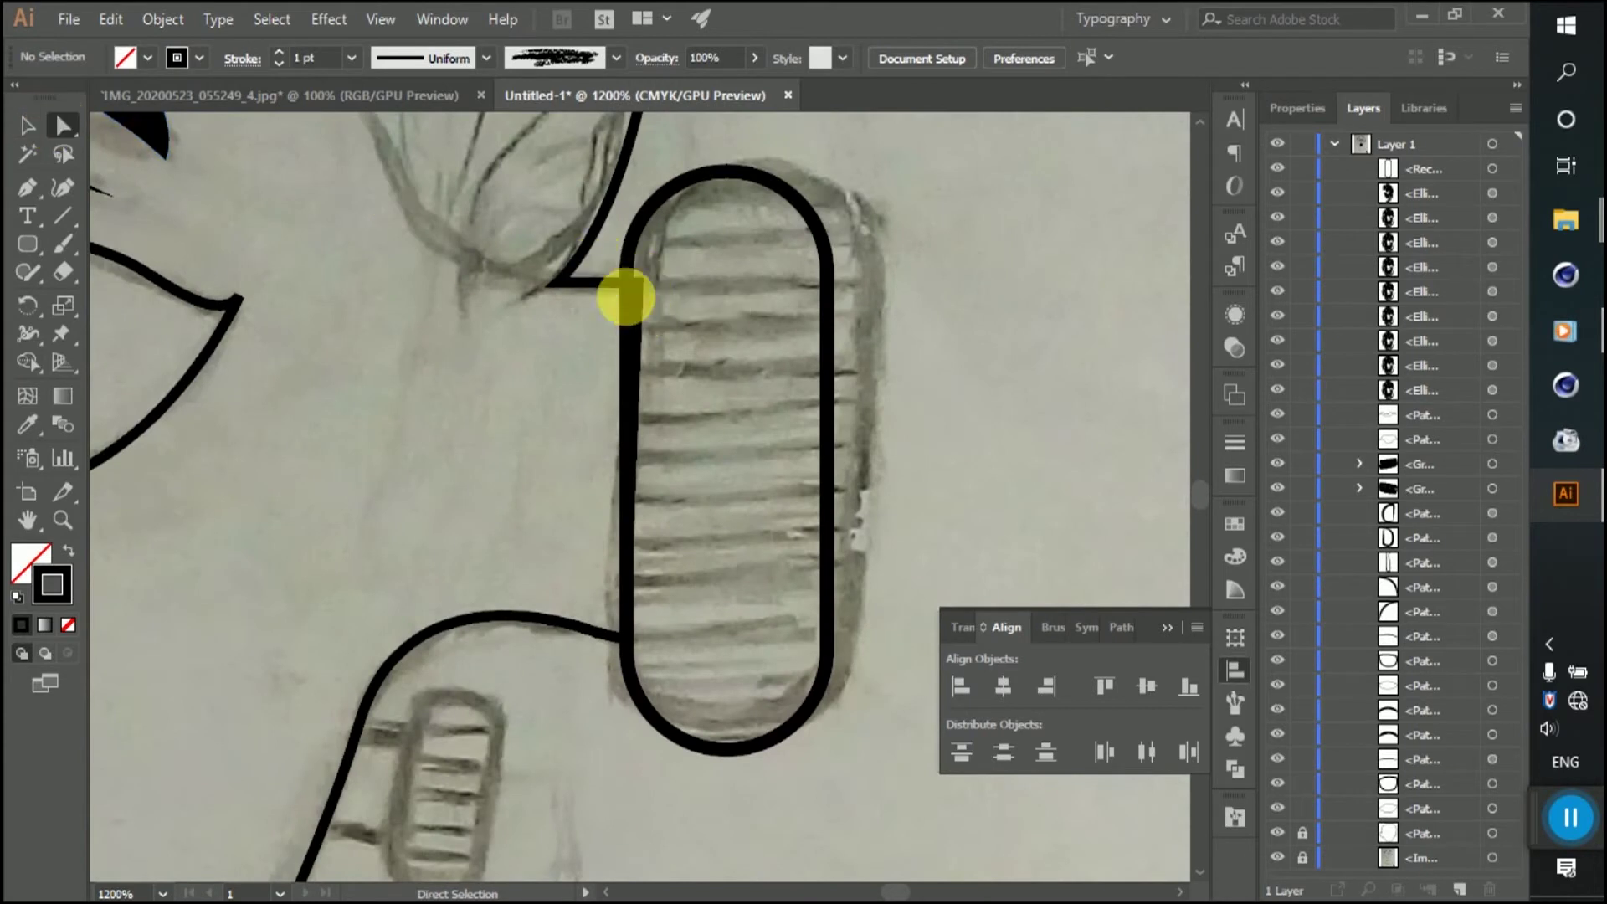
# Step: Snap the head outline's corner anchor onto the ear piece's left edge
pyautogui.click(1278, 833)
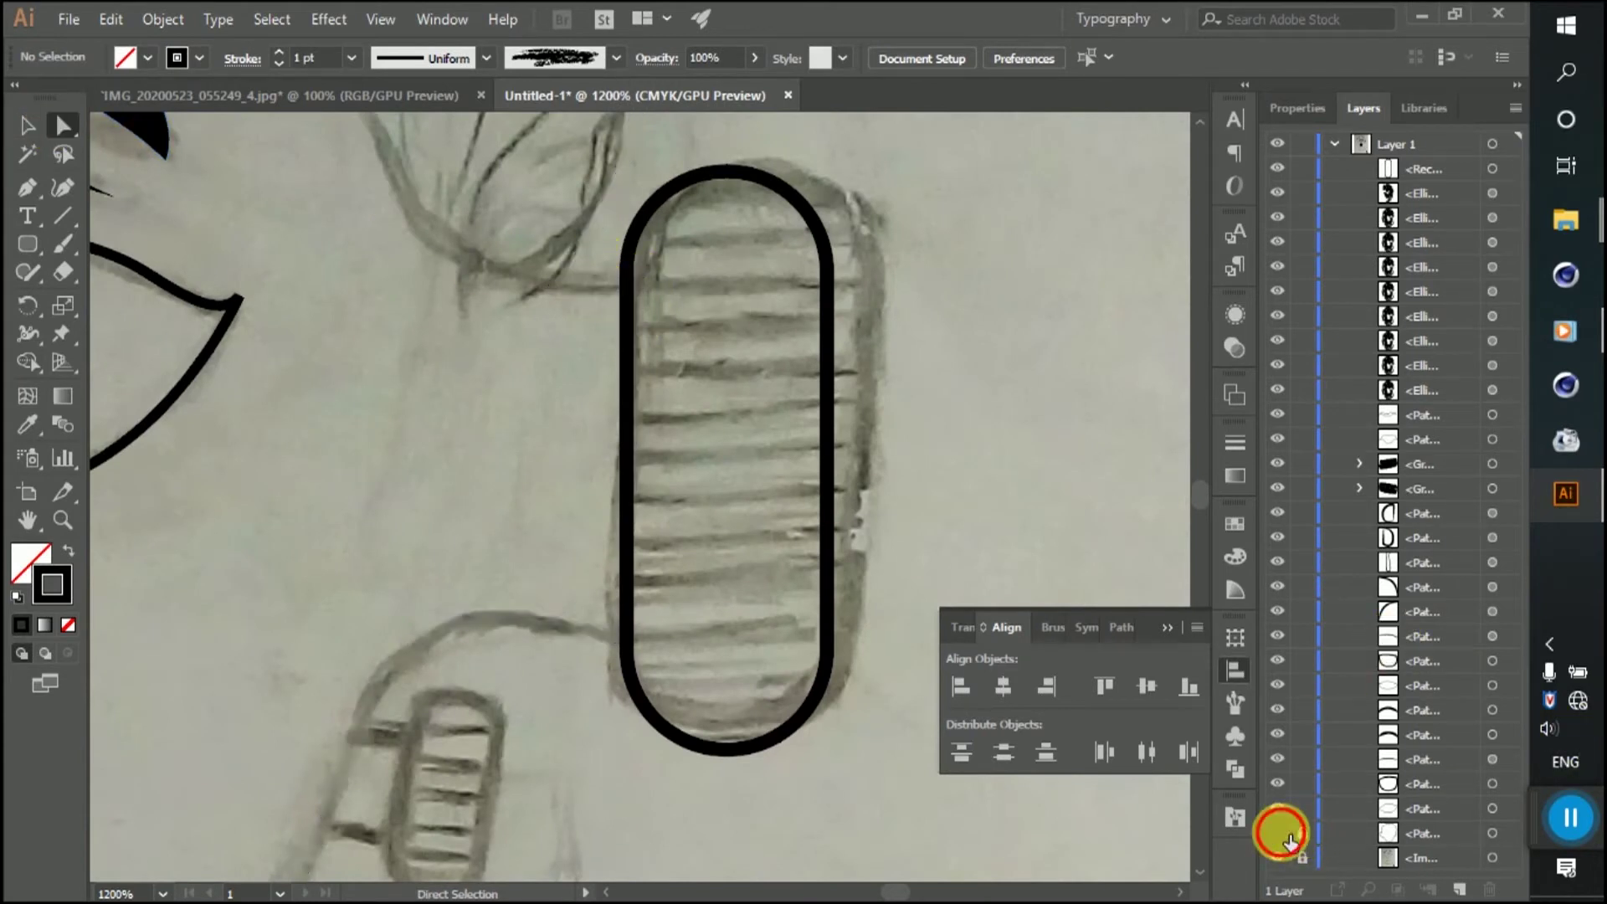
pyautogui.click(1513, 835)
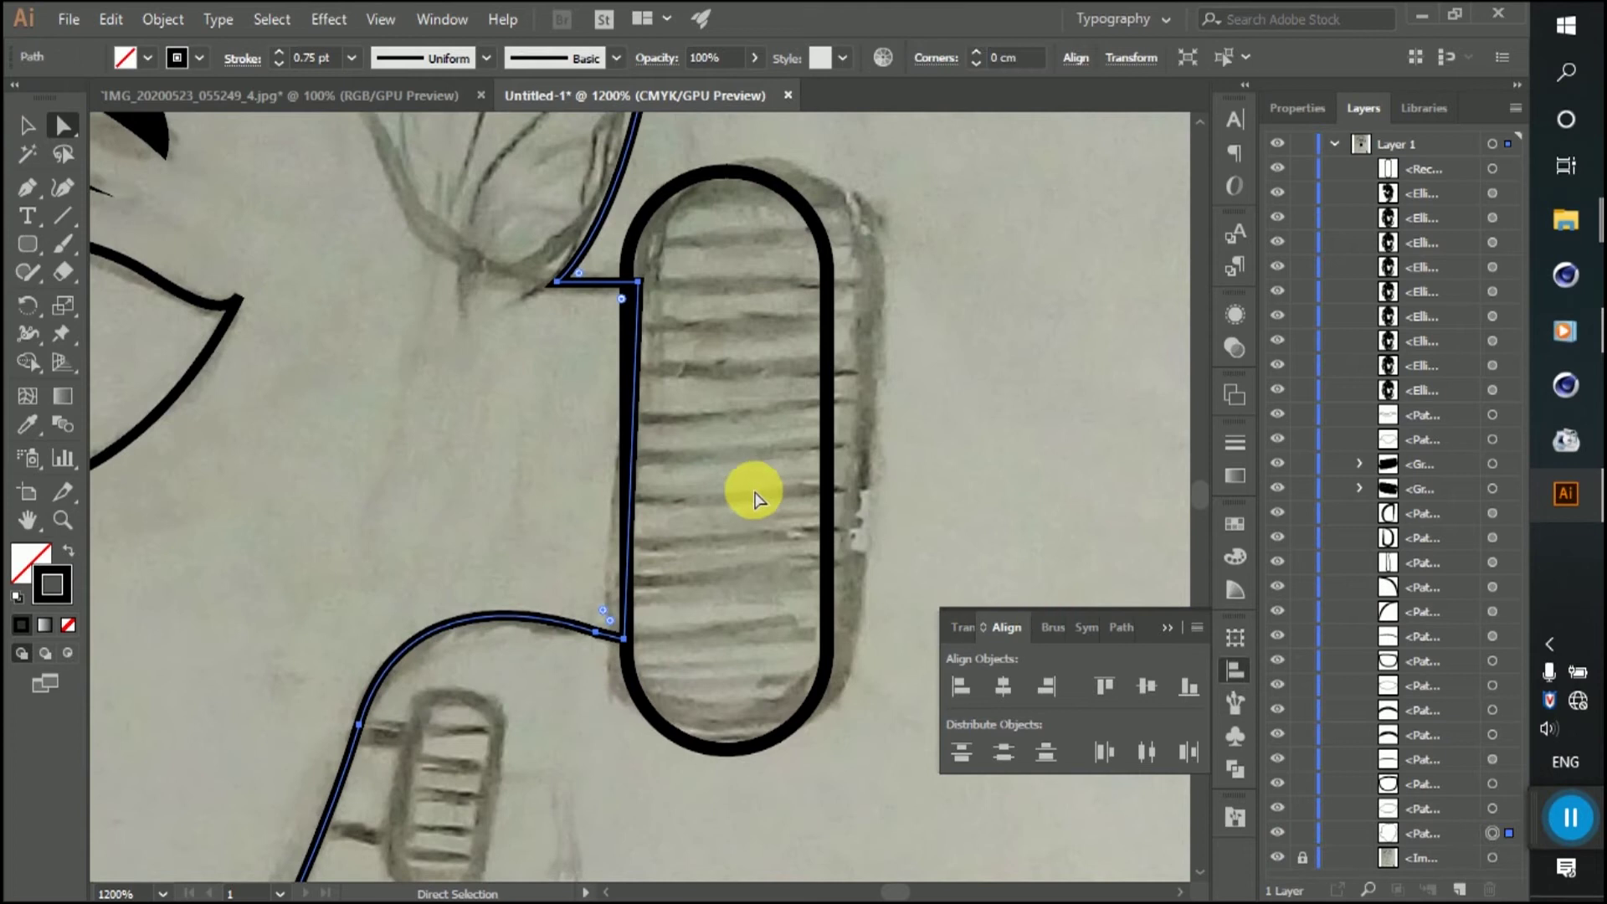
pyautogui.moveTo(643, 287); pyautogui.dragTo(630, 284)
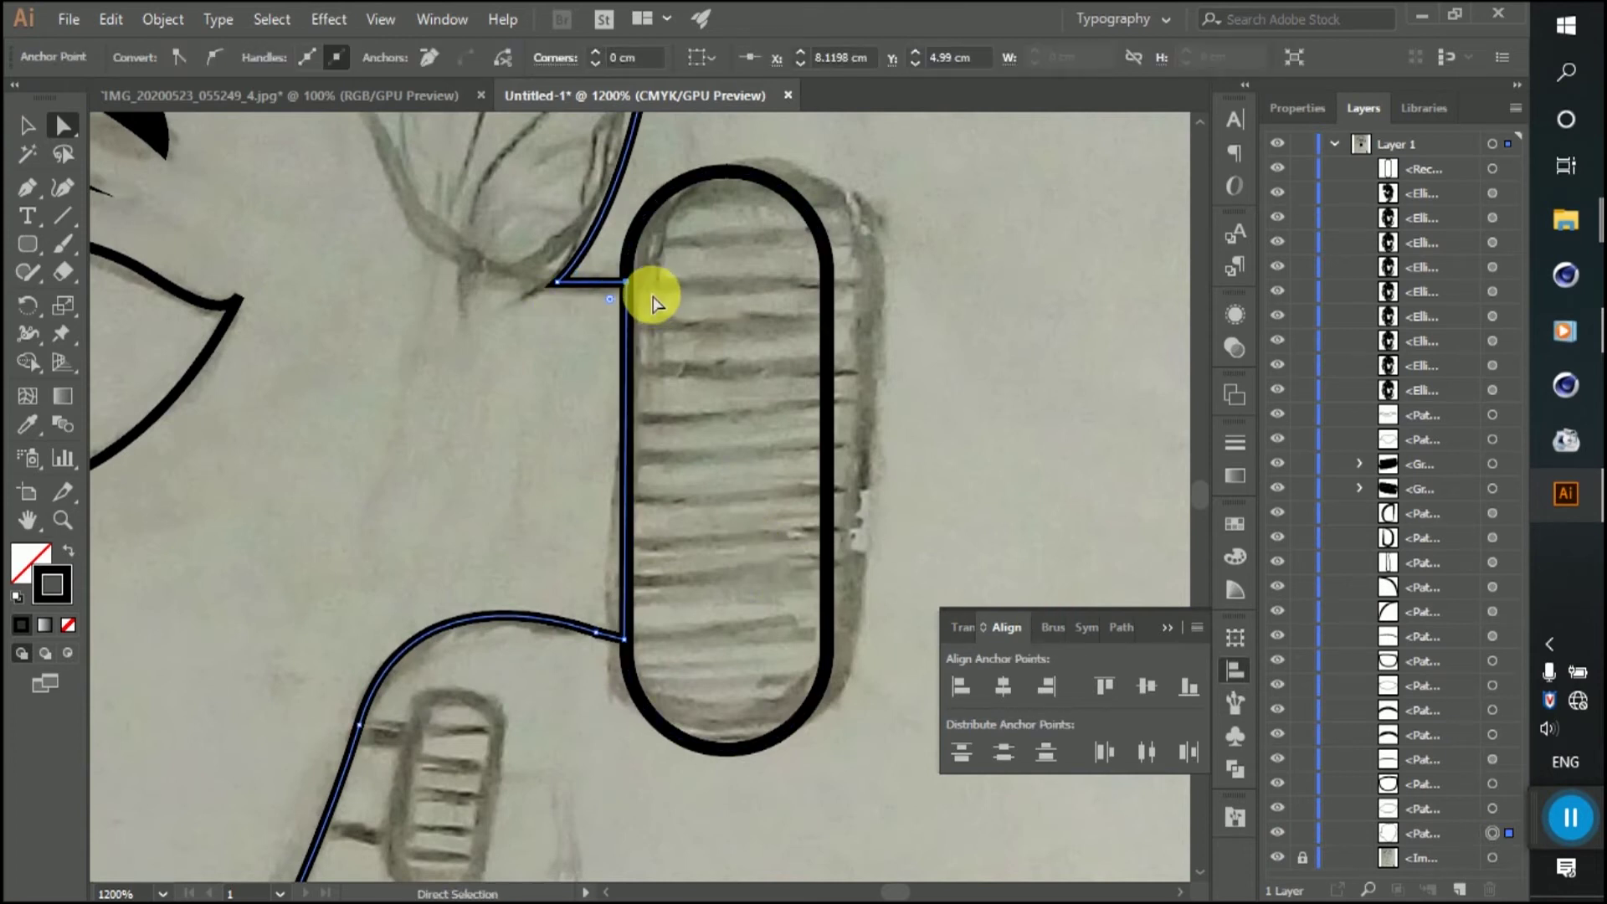
pyautogui.click(822, 355)
# Step: Widen the rounded rectangle to the right to cover the sketched ear piece
pyautogui.click(800, 188)
pyautogui.moveTo(830, 460); pyautogui.dragTo(859, 461)
pyautogui.click(913, 375)
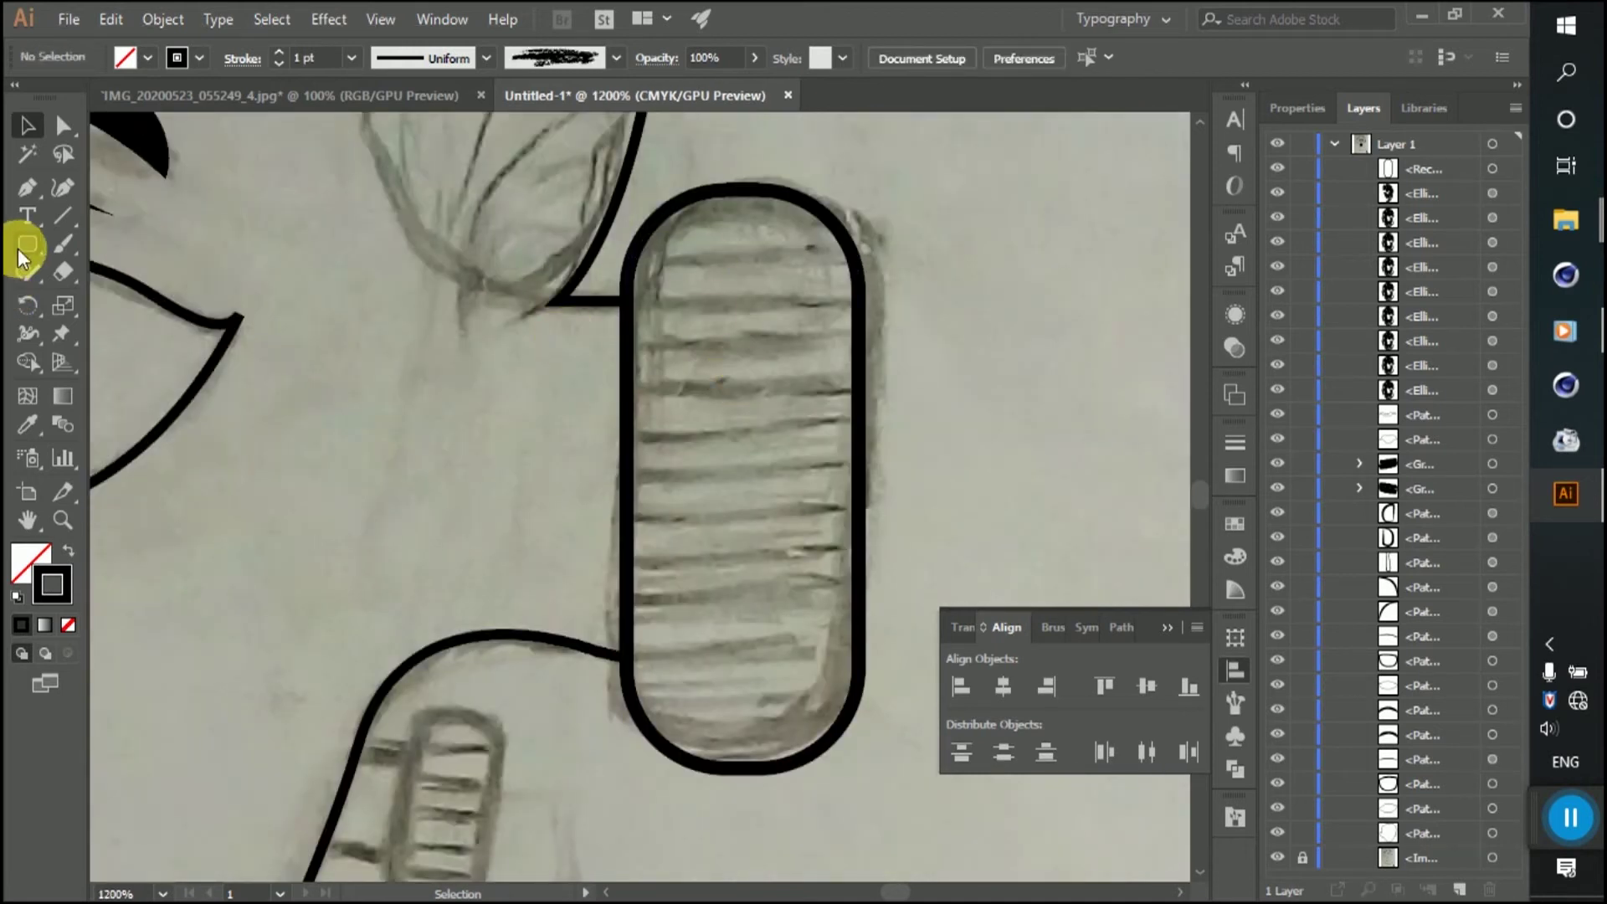
pyautogui.moveTo(33, 247); pyautogui.dragTo(102, 273)
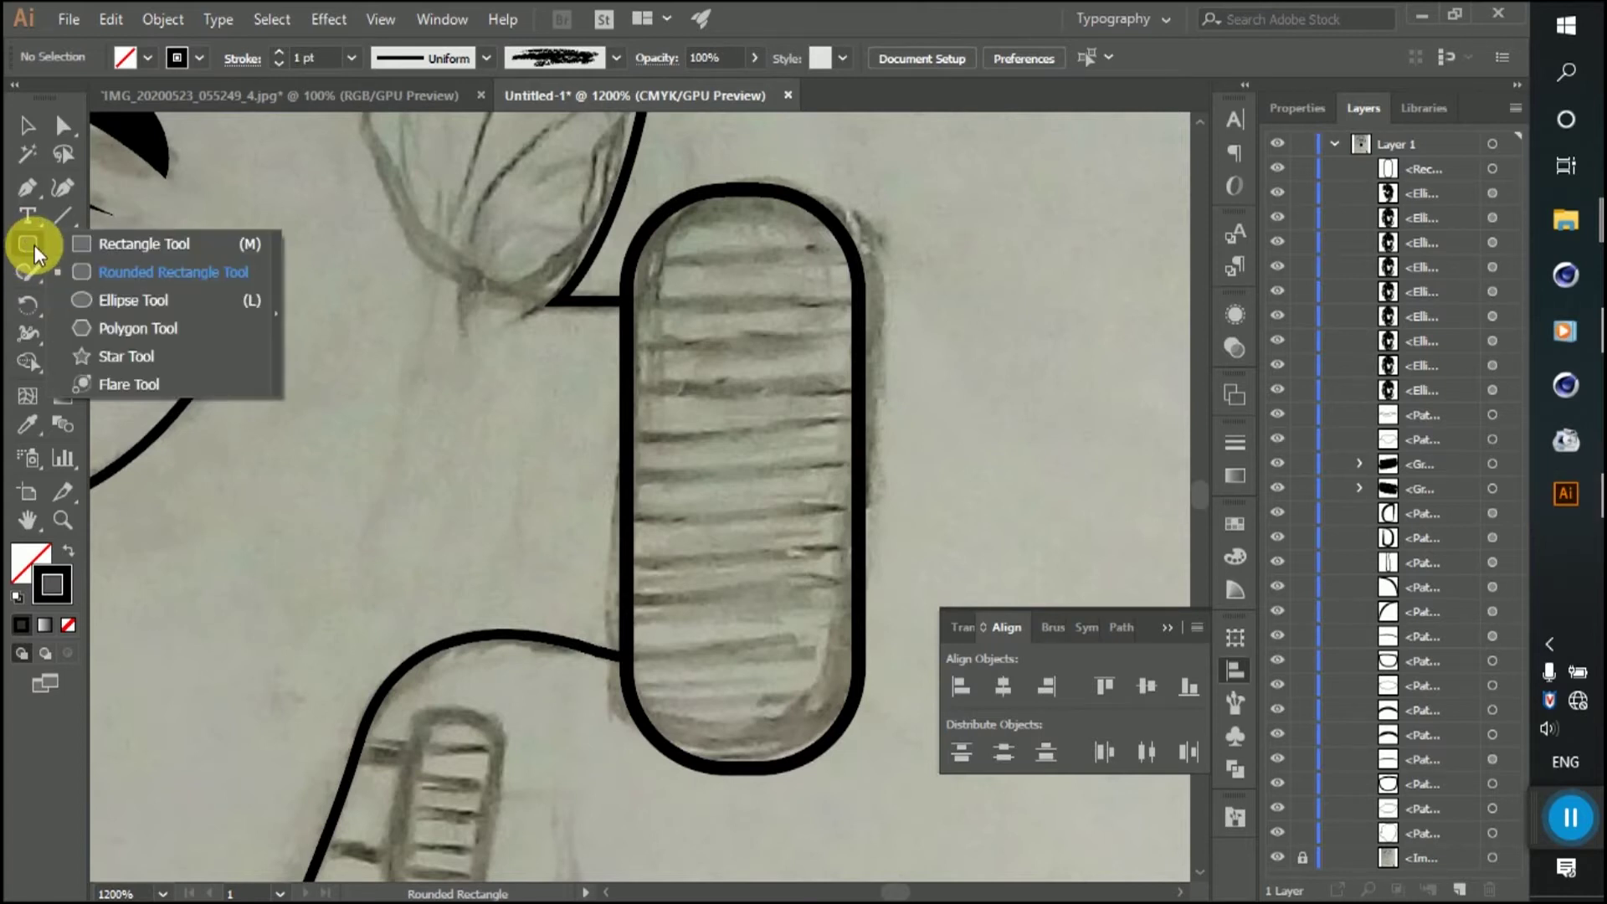
# Step: Draw a horizontal line across the capsule and give it an elliptical tapered width profile
pyautogui.press('p')
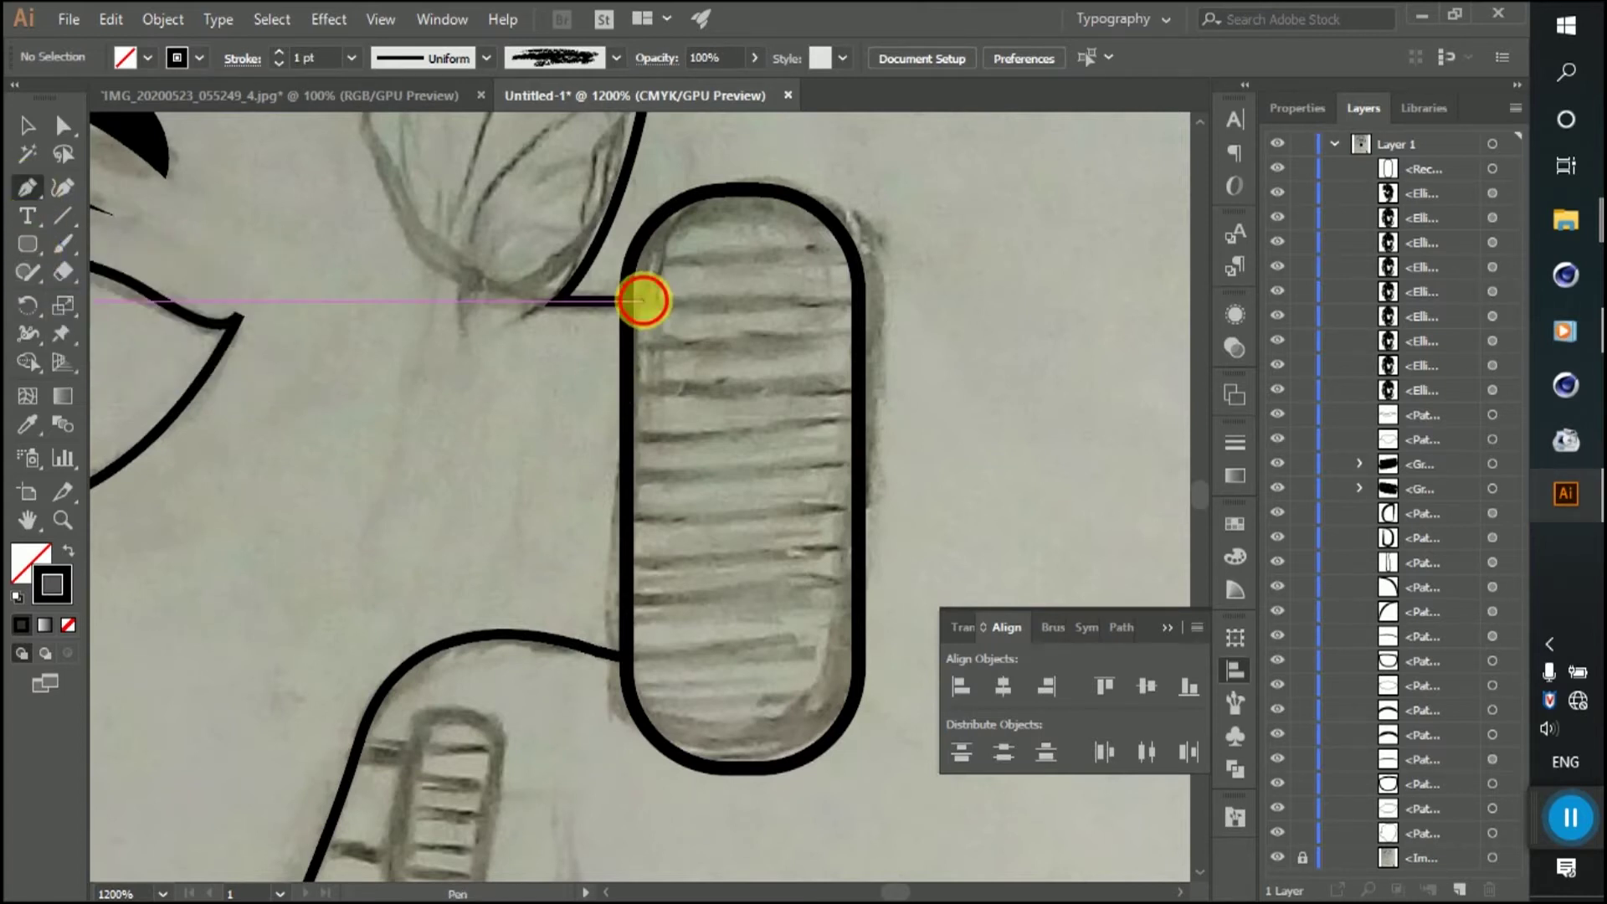
pyautogui.click(643, 300)
pyautogui.click(841, 301)
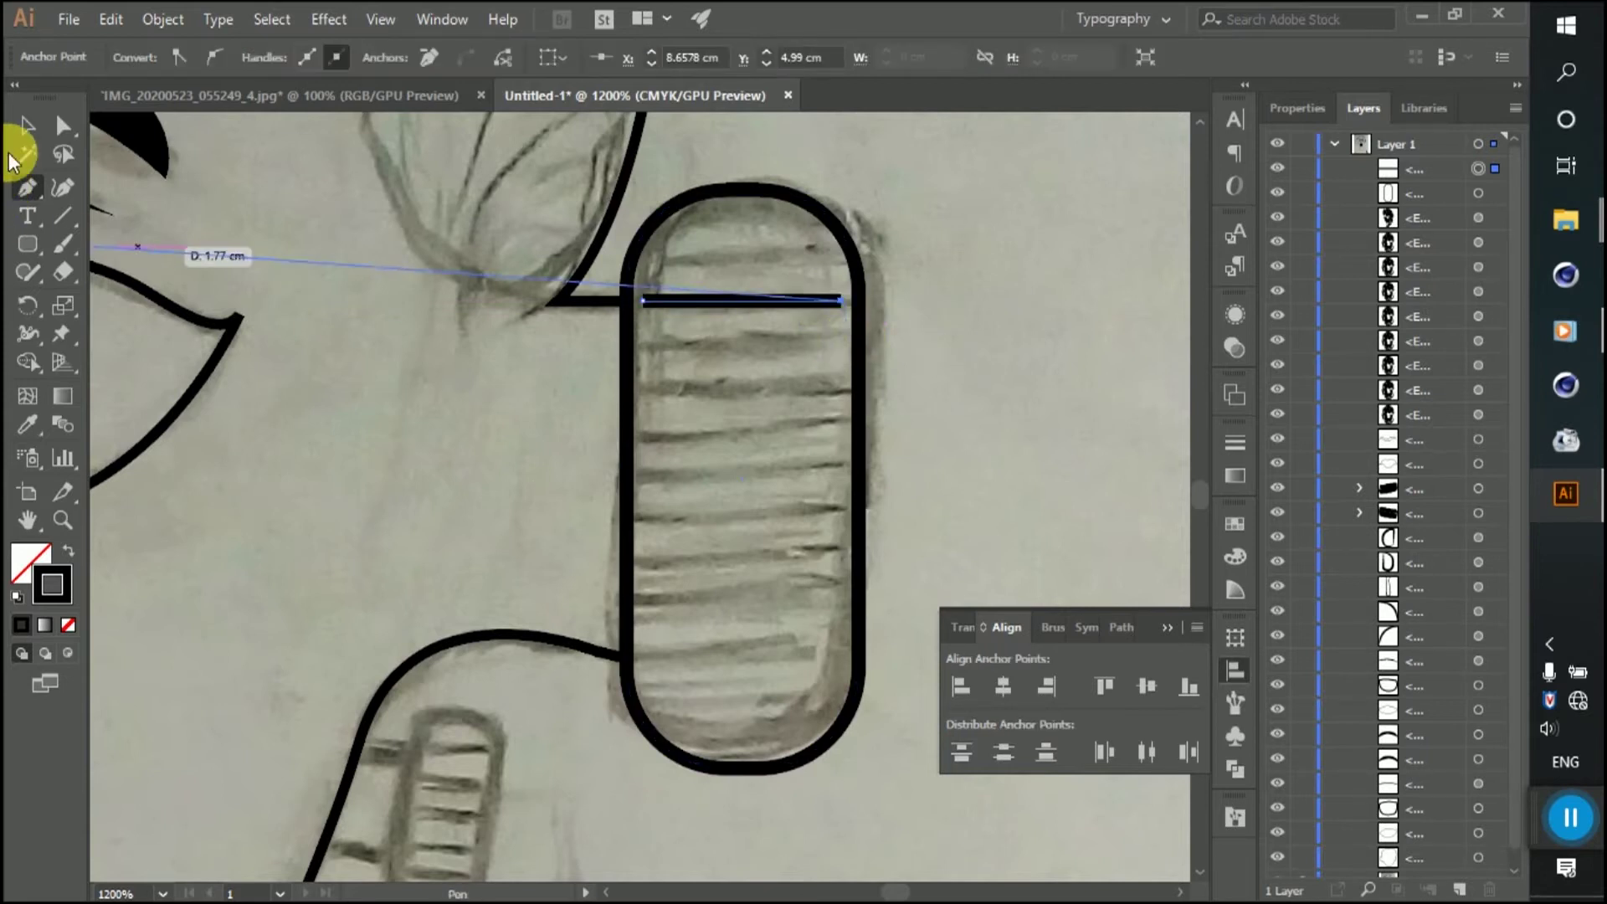
pyautogui.click(26, 126)
pyautogui.click(914, 327)
pyautogui.click(796, 303)
pyautogui.click(550, 69)
pyautogui.click(452, 101)
pyautogui.click(438, 62)
pyautogui.click(431, 151)
pyautogui.click(1002, 306)
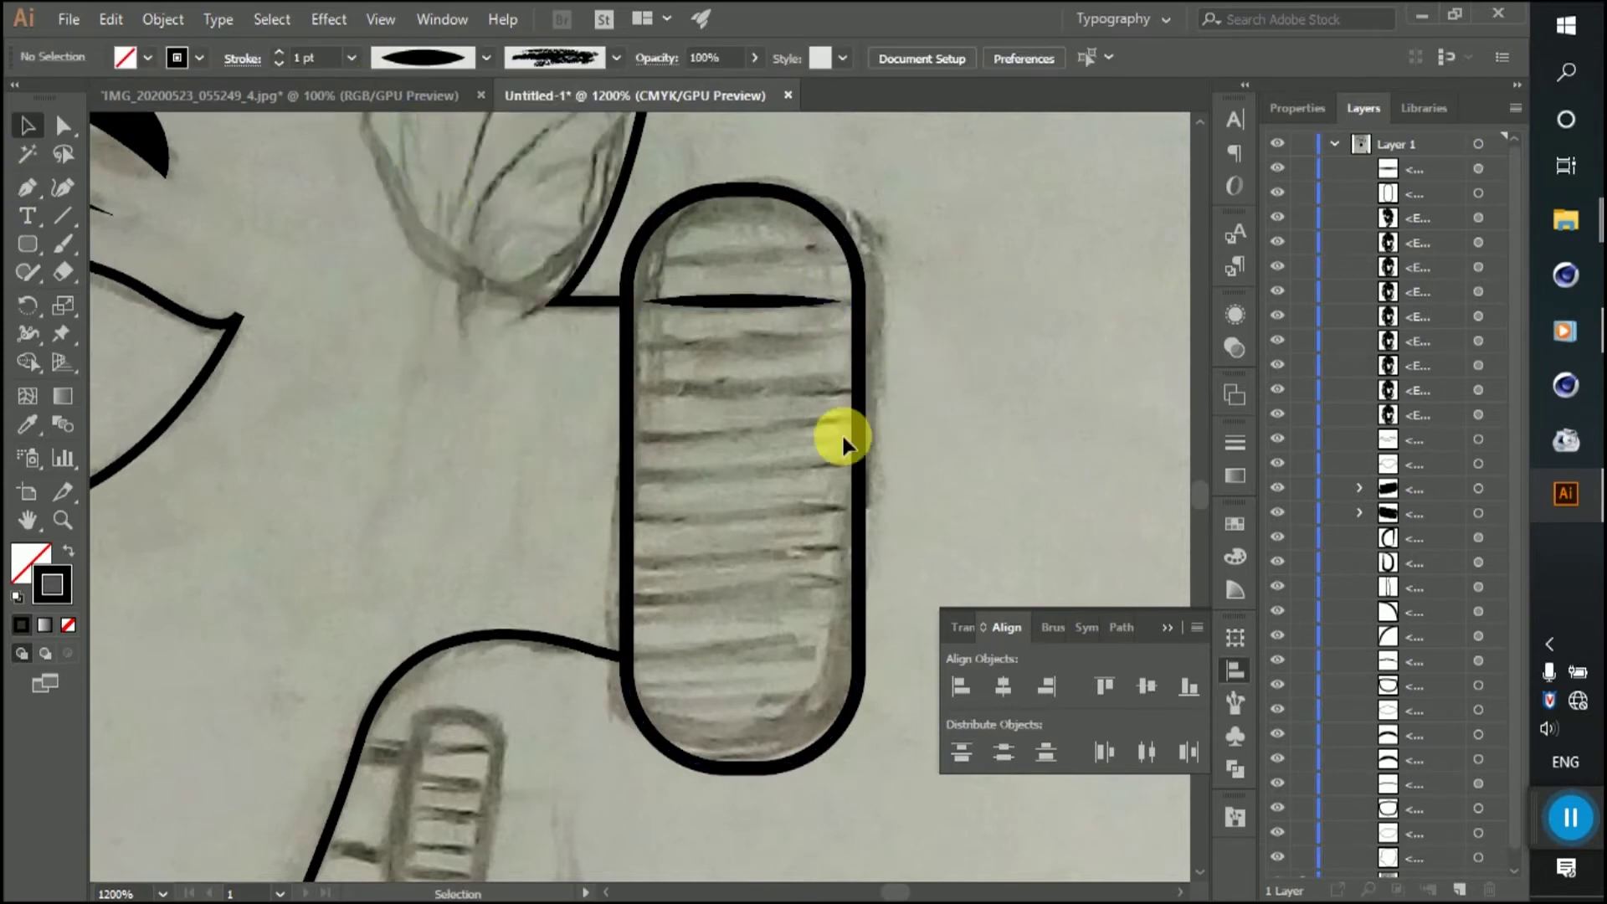
# Step: Stretch the tapered stripe's ends out to the capsule outline
pyautogui.scroll(-5, 843, 444)
pyautogui.scroll(7, 742, 449)
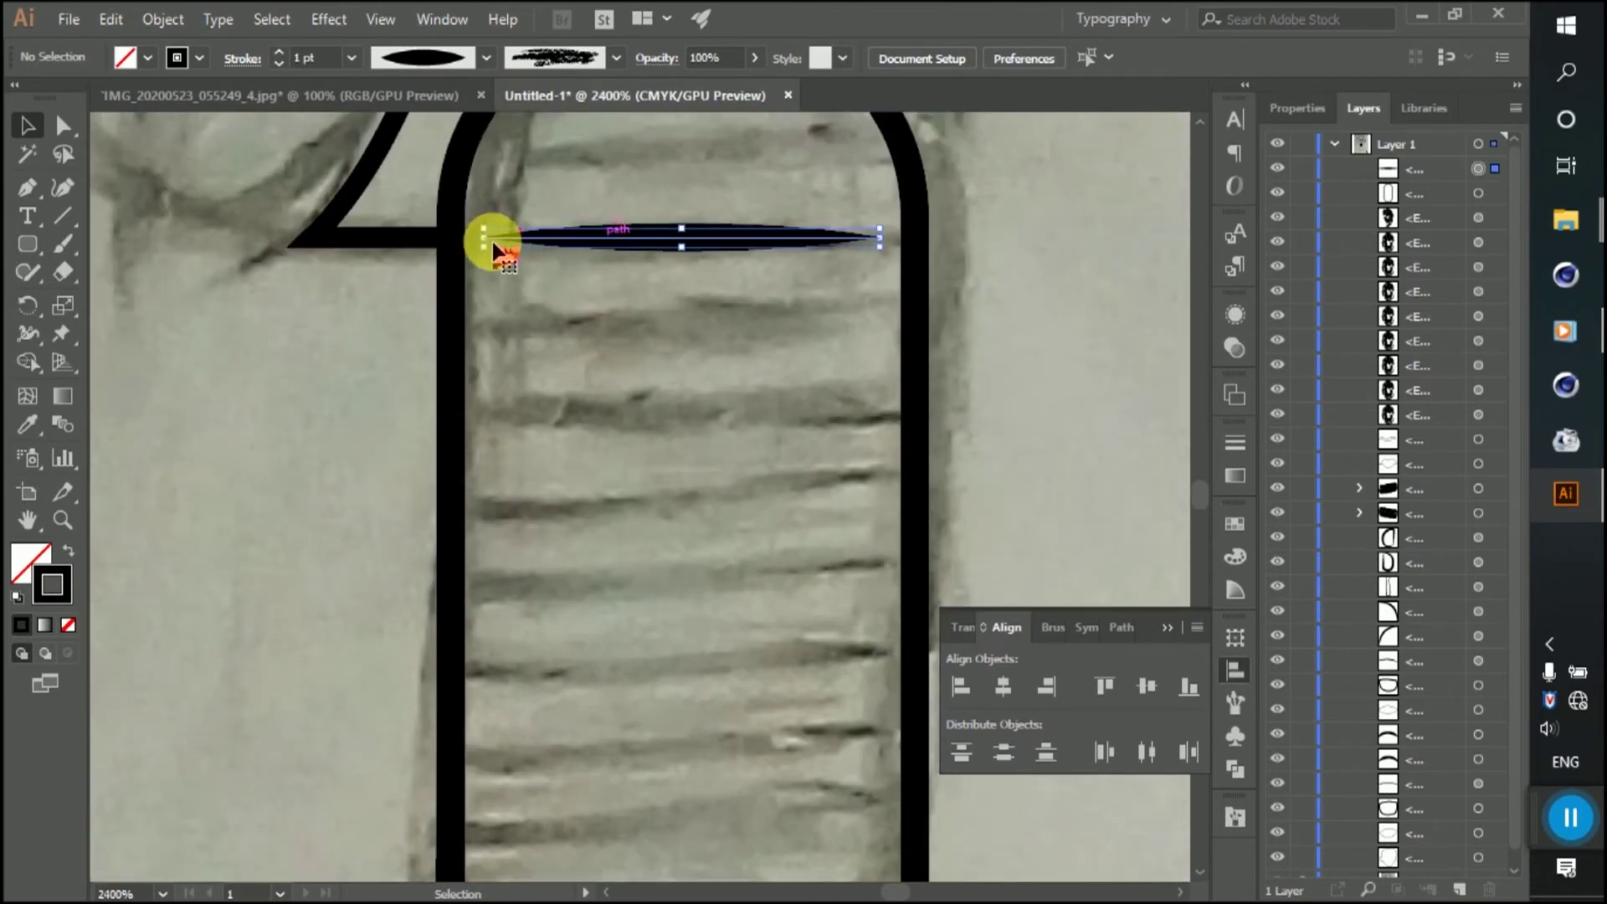
pyautogui.click(494, 248)
pyautogui.moveTo(469, 247); pyautogui.dragTo(462, 244)
pyautogui.moveTo(878, 243); pyautogui.dragTo(915, 240)
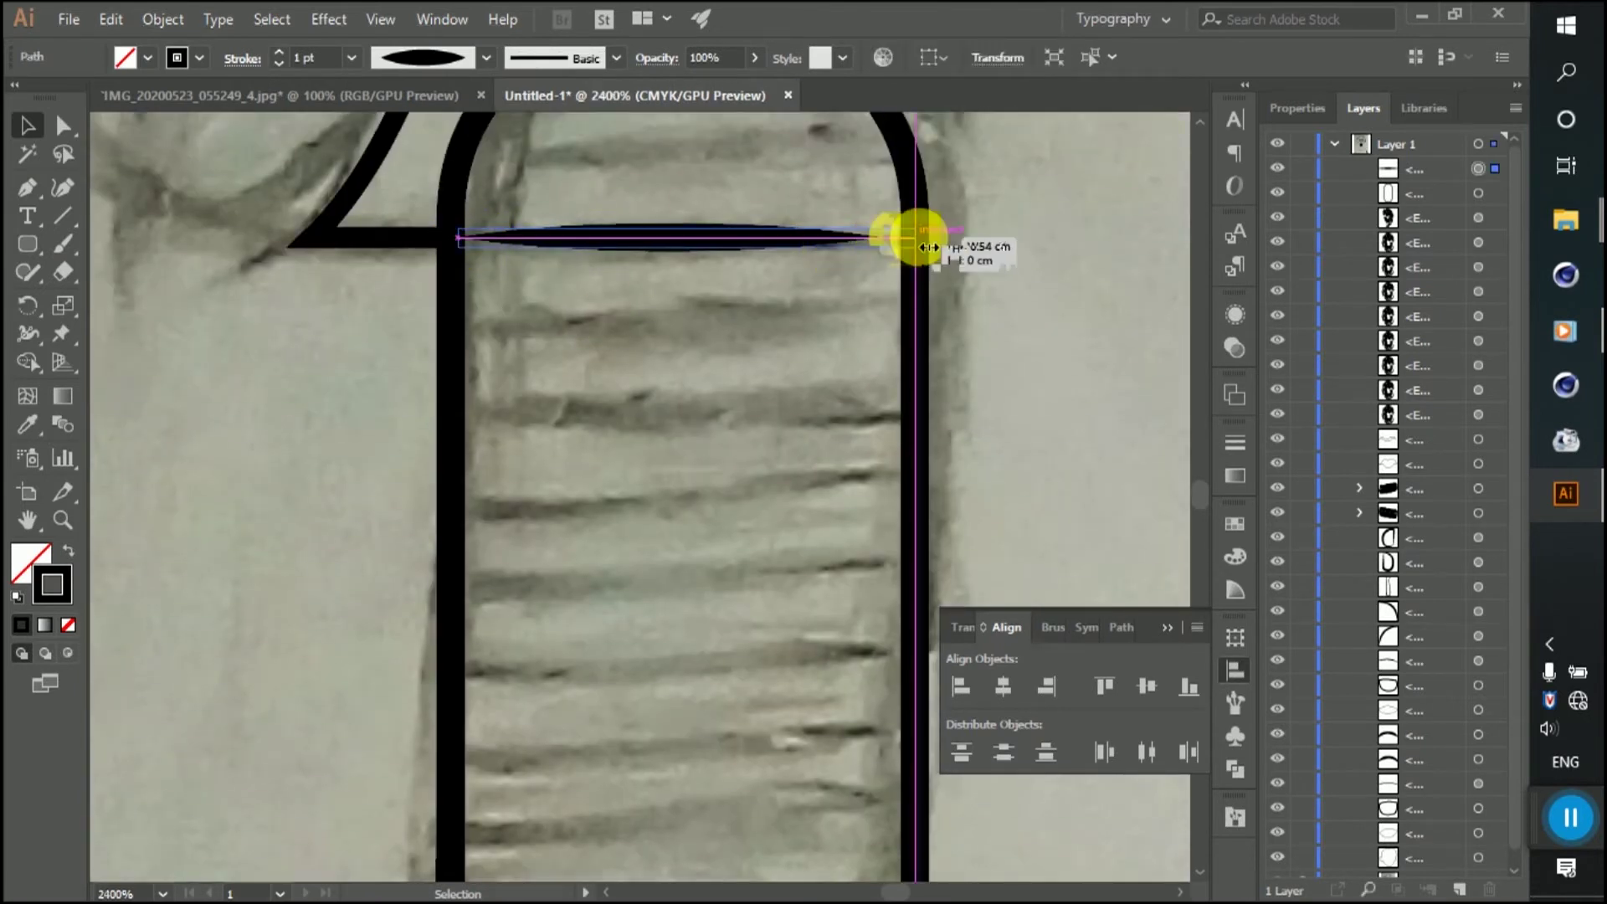
pyautogui.scroll(-1, 915, 240)
pyautogui.click(938, 285)
# Step: Duplicate the top tapered stripe just below it
pyautogui.click(734, 226)
pyautogui.scroll(1, 745, 251)
pyautogui.scroll(2, 737, 285)
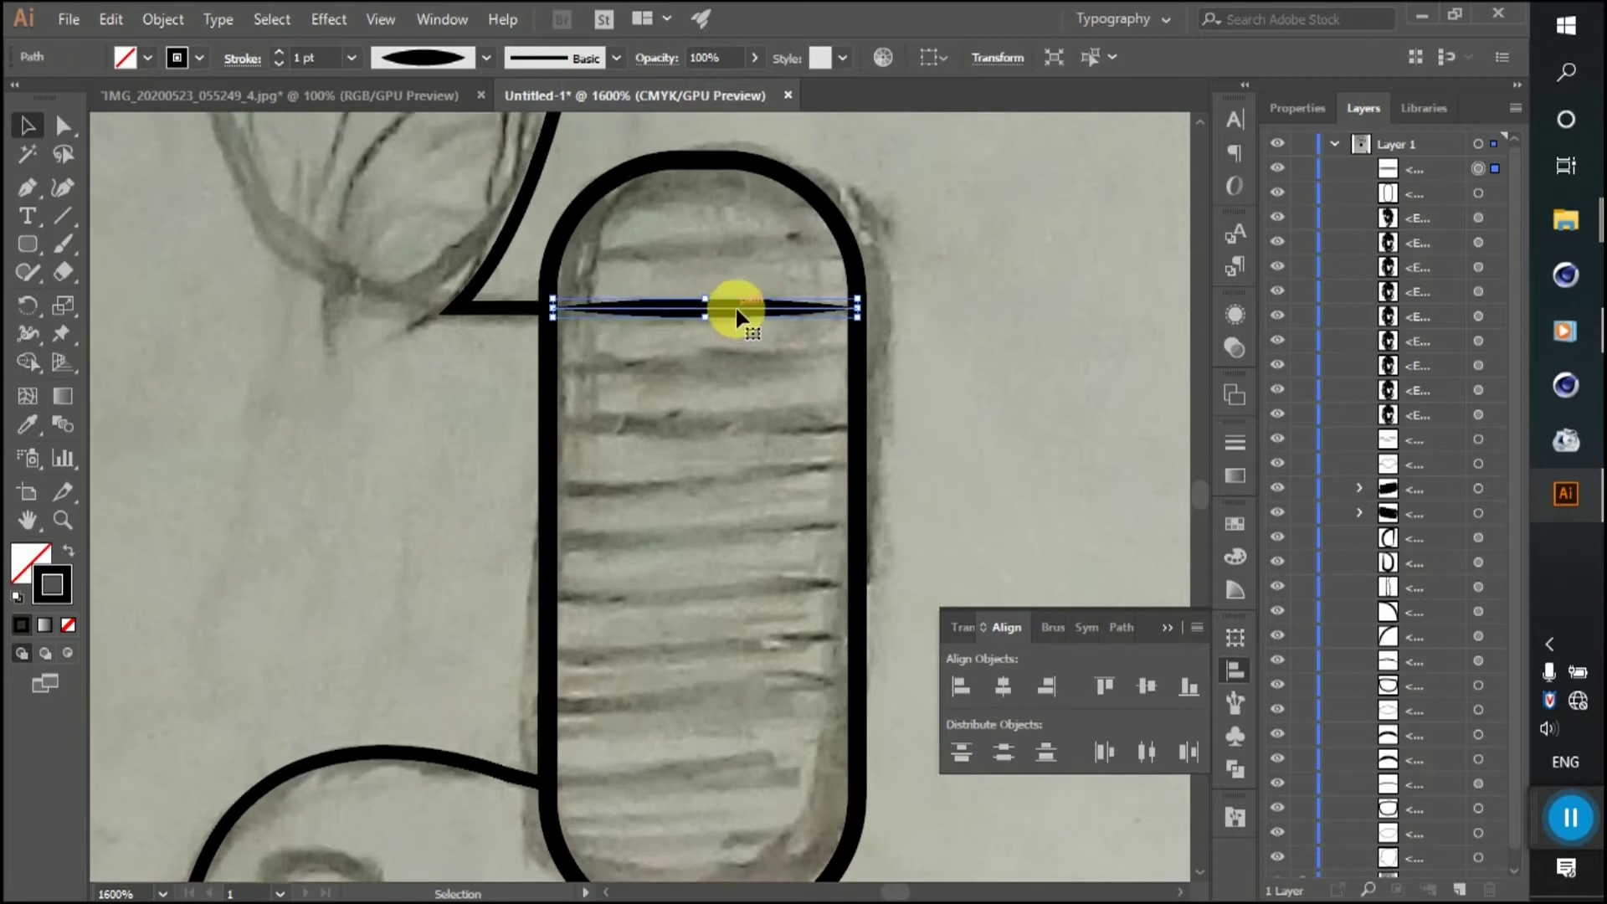
pyautogui.moveTo(735, 317); pyautogui.dragTo(737, 365)
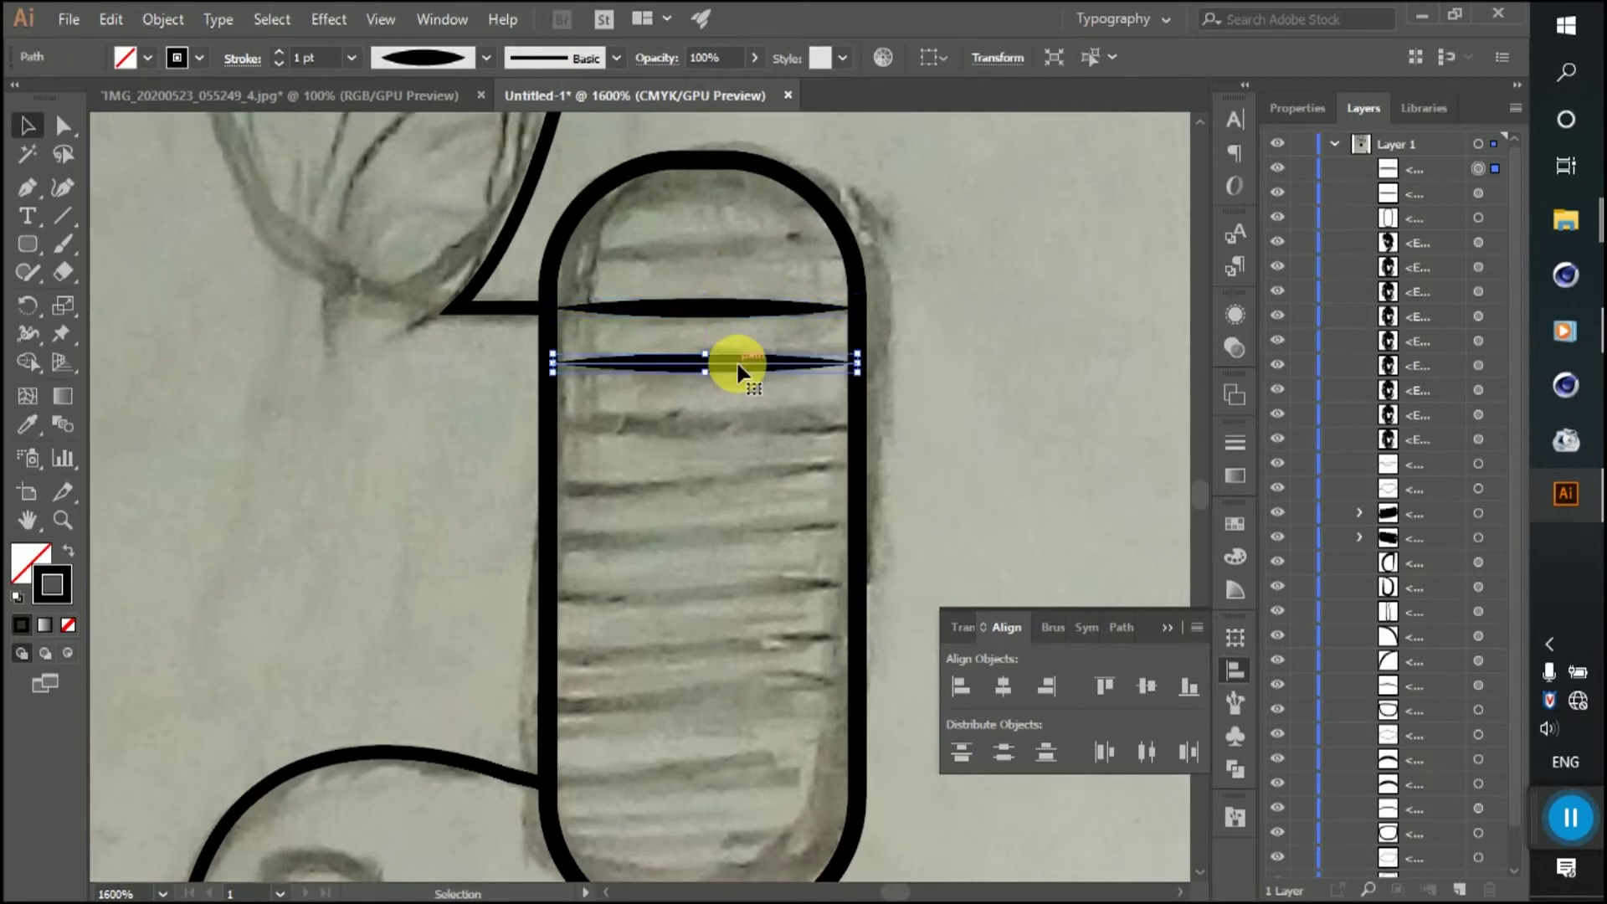
pyautogui.scroll(-1, 740, 325)
pyautogui.scroll(-1, 768, 348)
# Step: Copy the stripe pair repeatedly down toward the capsule's bottom
pyautogui.keyDown('shift'); pyautogui.click(748, 251); pyautogui.keyUp('shift')
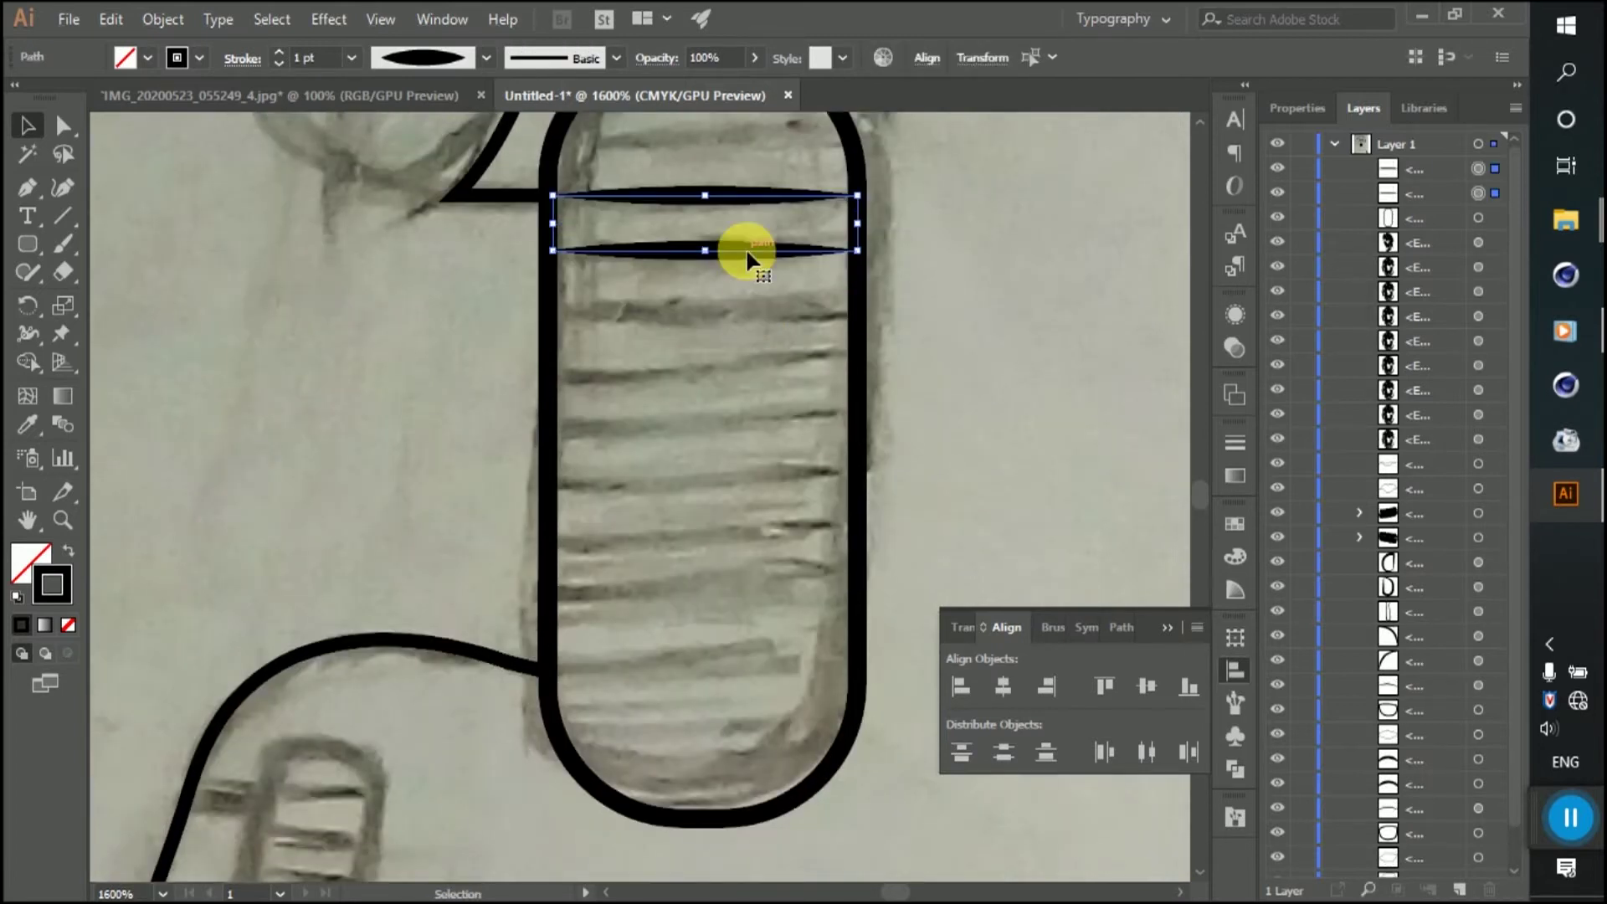
pyautogui.moveTo(745, 364); pyautogui.dragTo(745, 364)
pyautogui.scroll(-2, 745, 334)
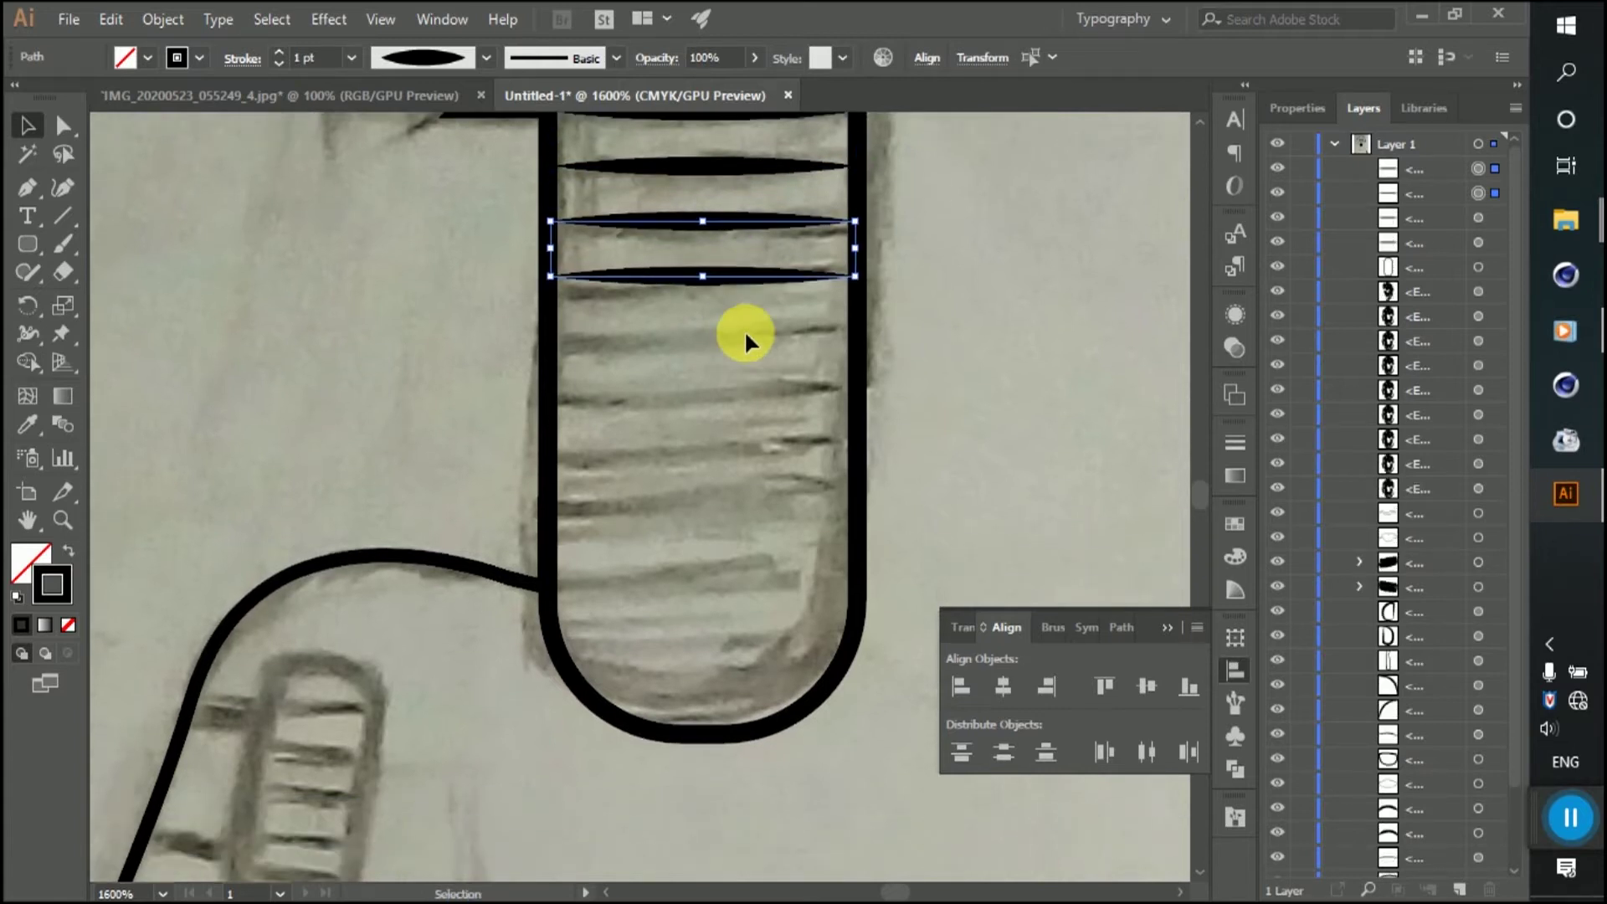
pyautogui.moveTo(742, 273); pyautogui.dragTo(745, 381)
pyautogui.scroll(-3, 737, 312)
pyautogui.moveTo(736, 245); pyautogui.dragTo(736, 372)
pyautogui.scroll(-2, 735, 335)
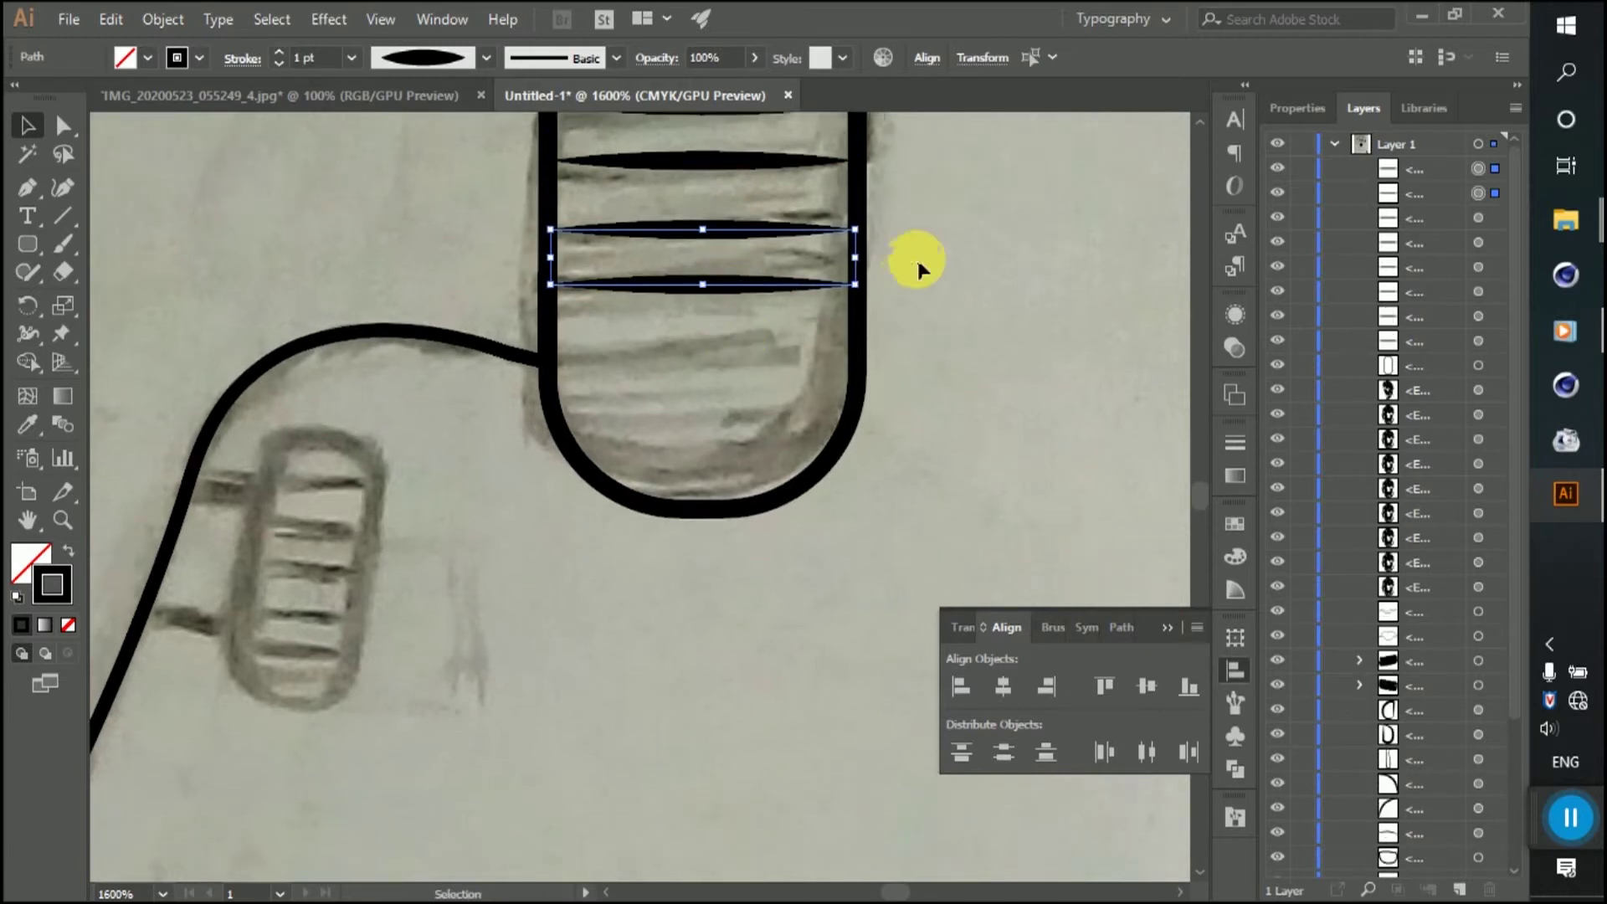
pyautogui.moveTo(743, 276); pyautogui.dragTo(741, 414)
# Step: Shorten the bottom stripe and add a shorter copy below to fit the curved bottom
pyautogui.click(784, 405)
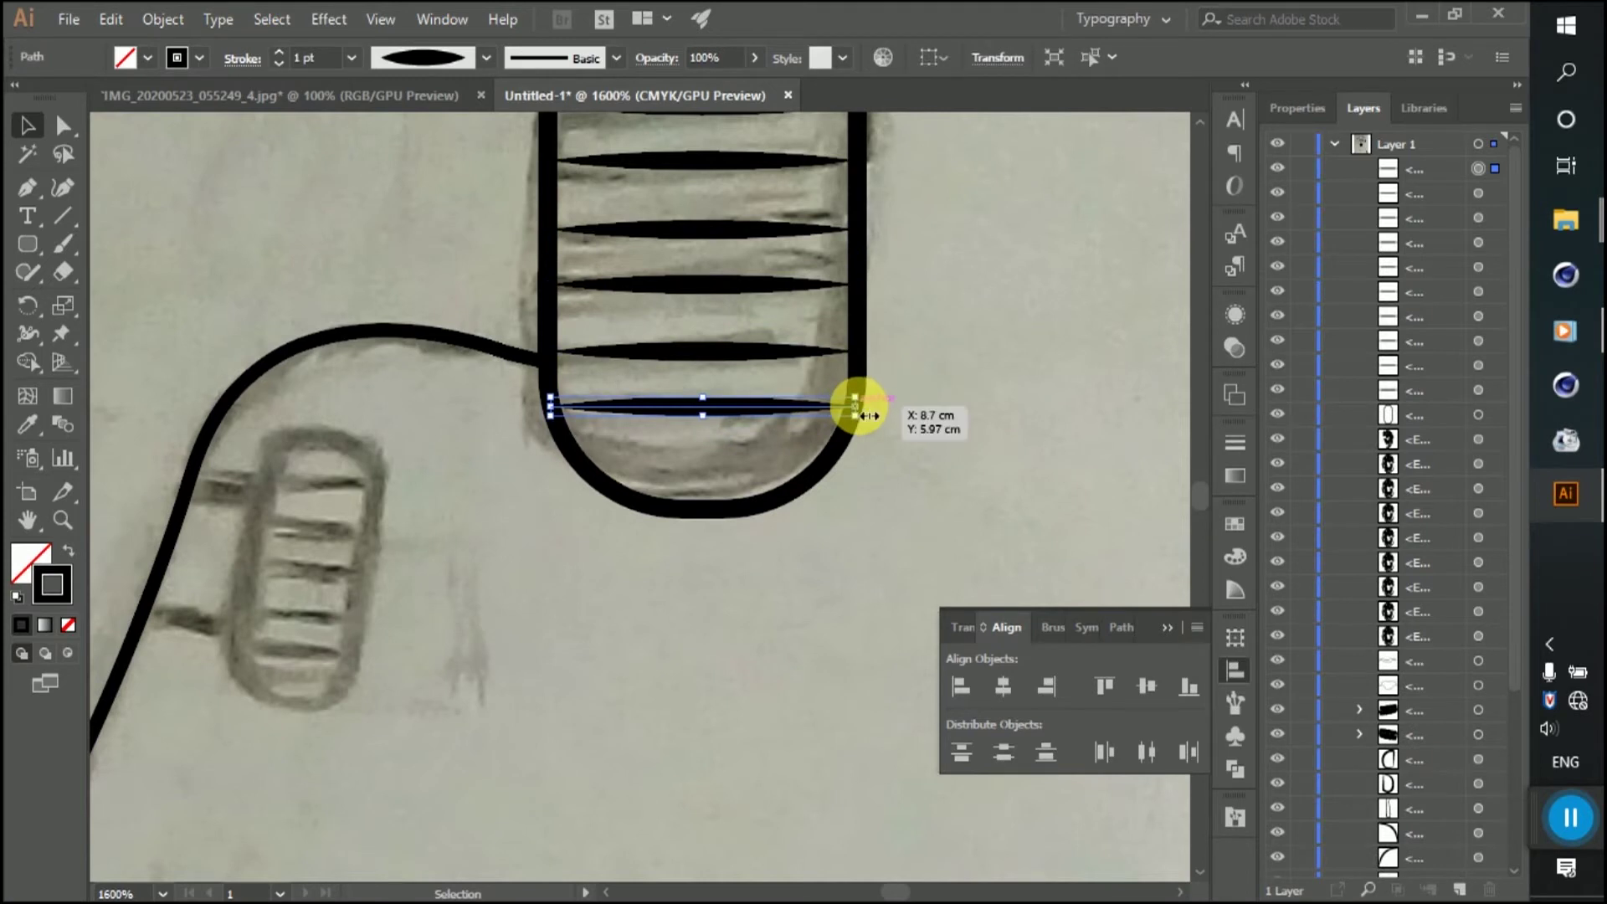
pyautogui.moveTo(857, 408); pyautogui.dragTo(737, 479)
pyautogui.scroll(2, 722, 424)
pyautogui.moveTo(920, 482); pyautogui.dragTo(856, 492)
pyautogui.scroll(-2, 886, 419)
pyautogui.scroll(2, 750, 305)
pyautogui.scroll(2, 750, 305)
# Step: Add narrowed stripe copies near the top to fit the capsule's rounded top
pyautogui.moveTo(708, 473); pyautogui.dragTo(736, 359)
pyautogui.moveTo(973, 357); pyautogui.dragTo(877, 356)
pyautogui.scroll(3, 755, 479)
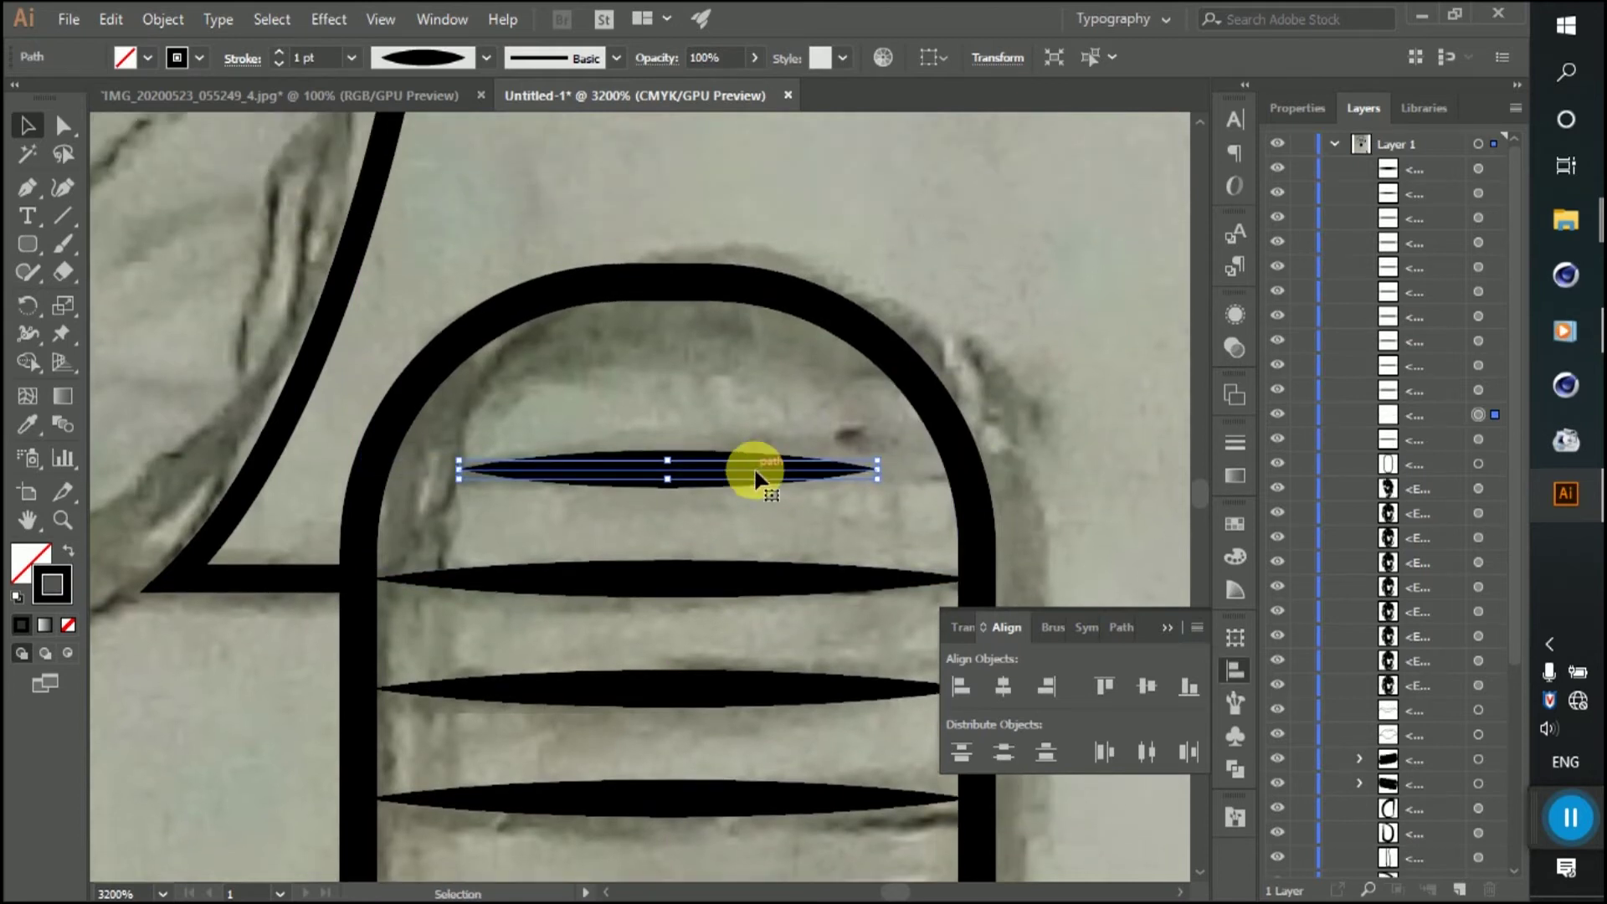
pyautogui.moveTo(756, 479); pyautogui.dragTo(779, 389)
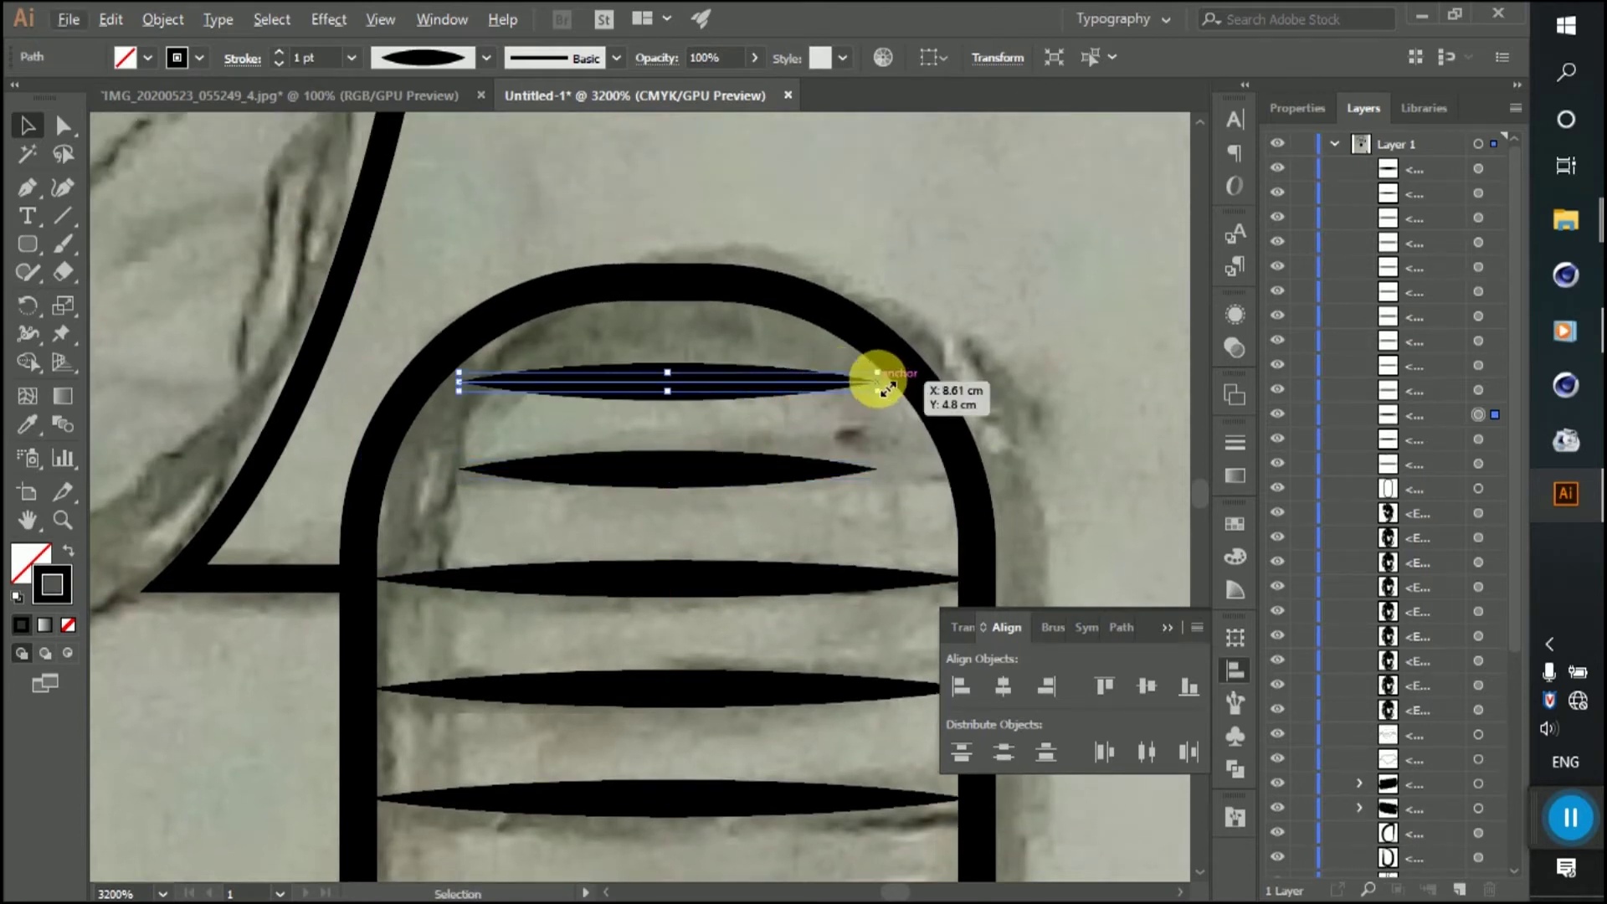
pyautogui.moveTo(892, 393); pyautogui.dragTo(843, 381)
# Step: Inspect the striped capsule, hiding and reshowing the background sketch photo
pyautogui.click(789, 348)
pyautogui.scroll(-5, 932, 358)
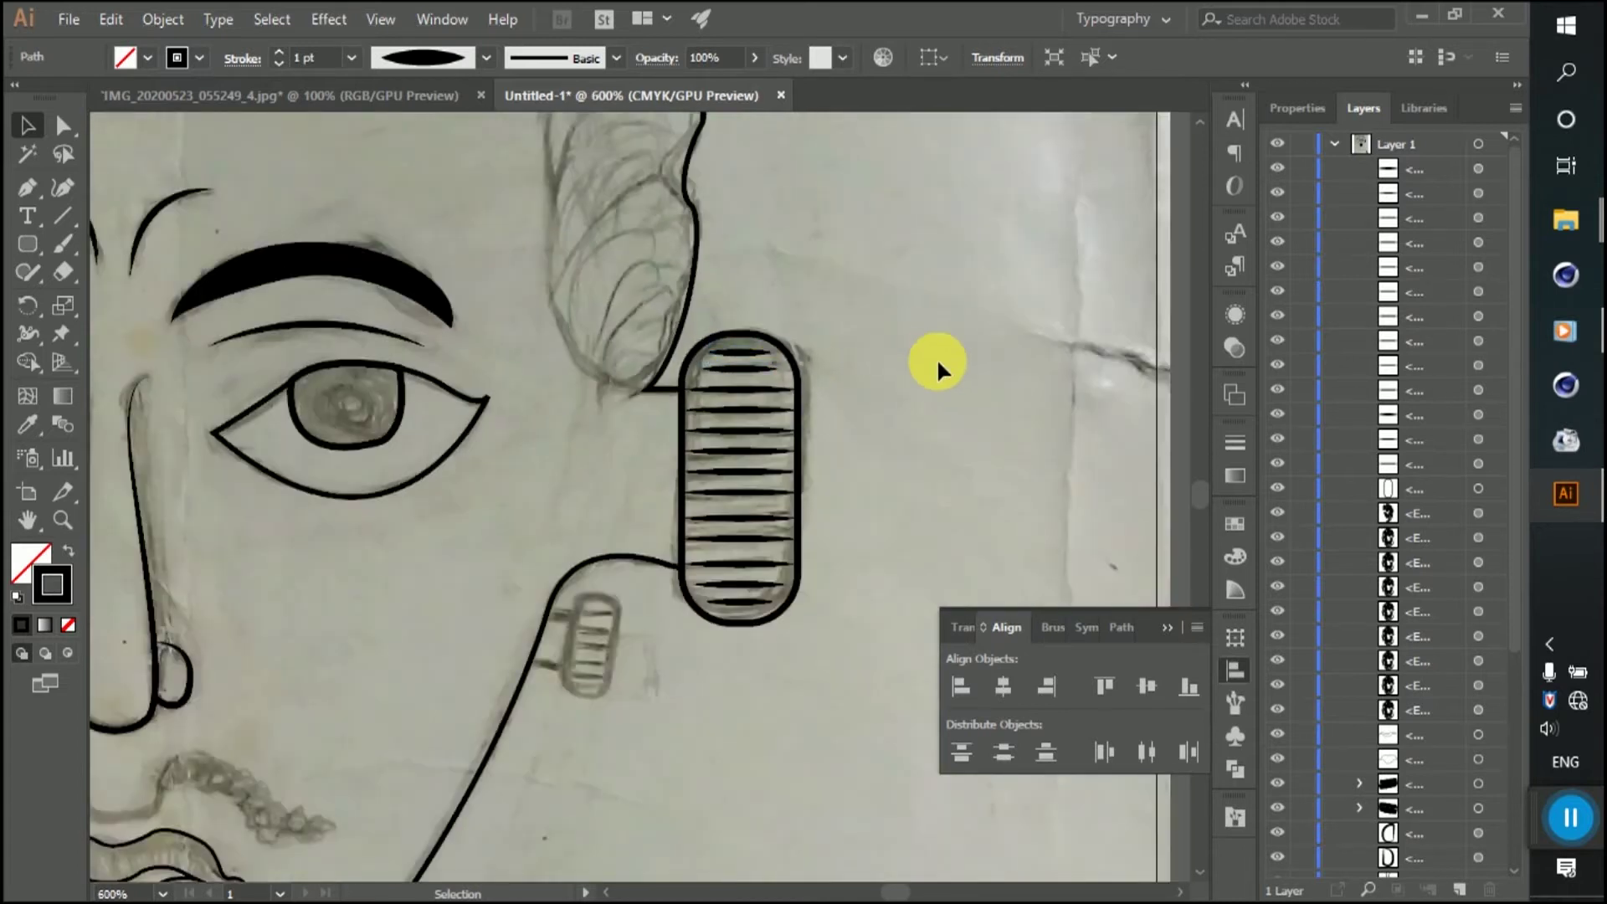
pyautogui.scroll(-5, 925, 325)
pyautogui.scroll(4, 925, 331)
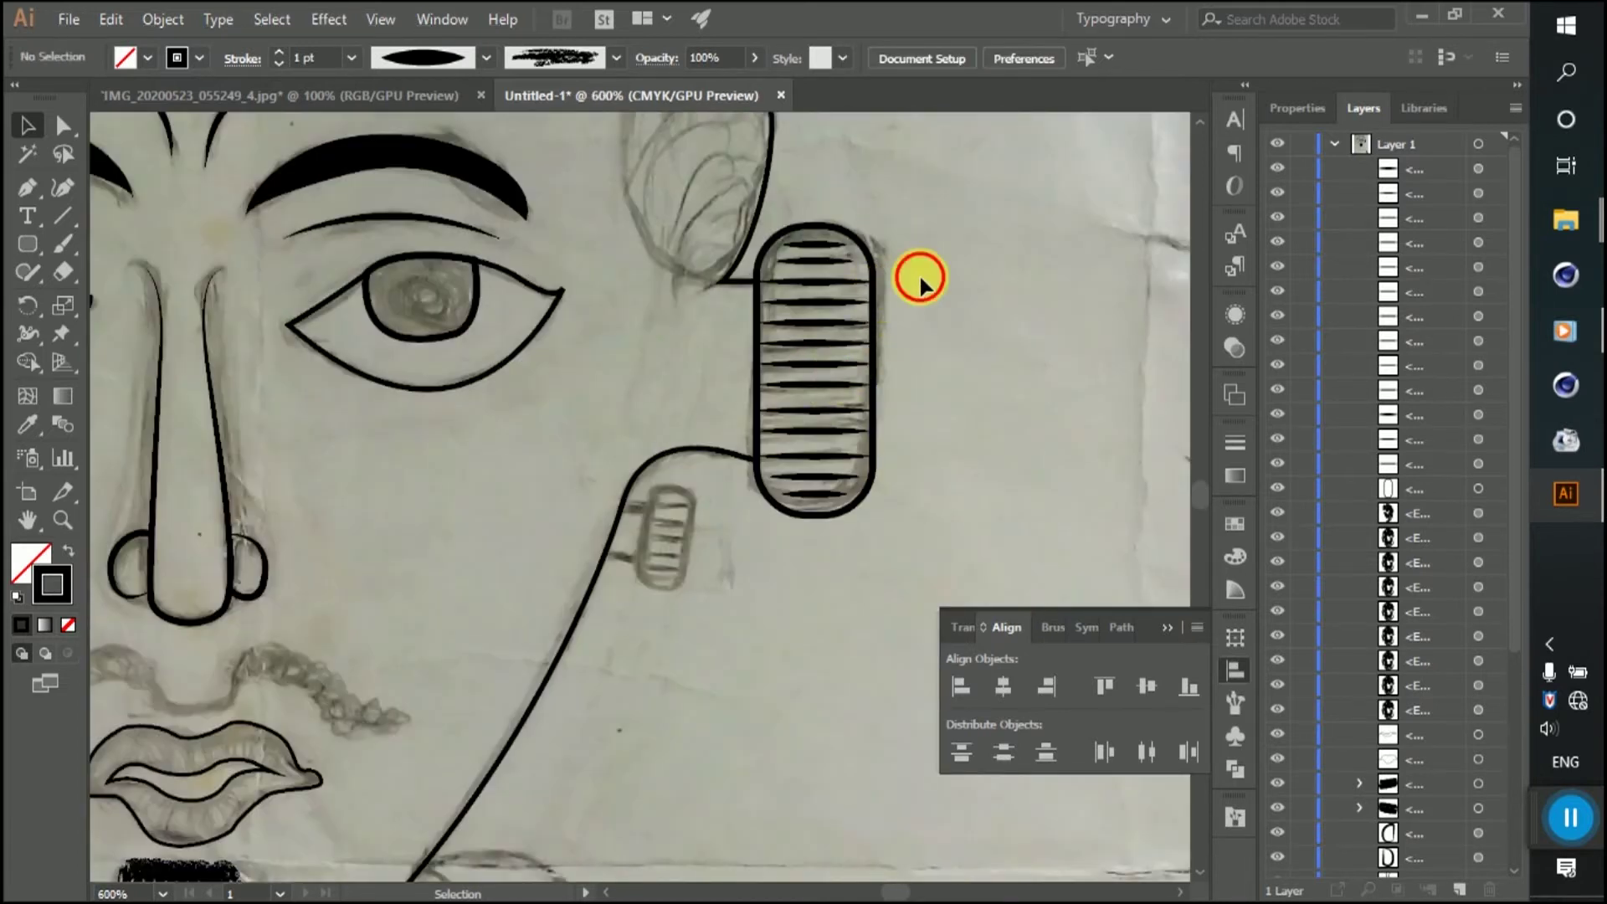
pyautogui.scroll(1, 920, 281)
pyautogui.scroll(-1, 926, 295)
pyautogui.scroll(-1, 916, 304)
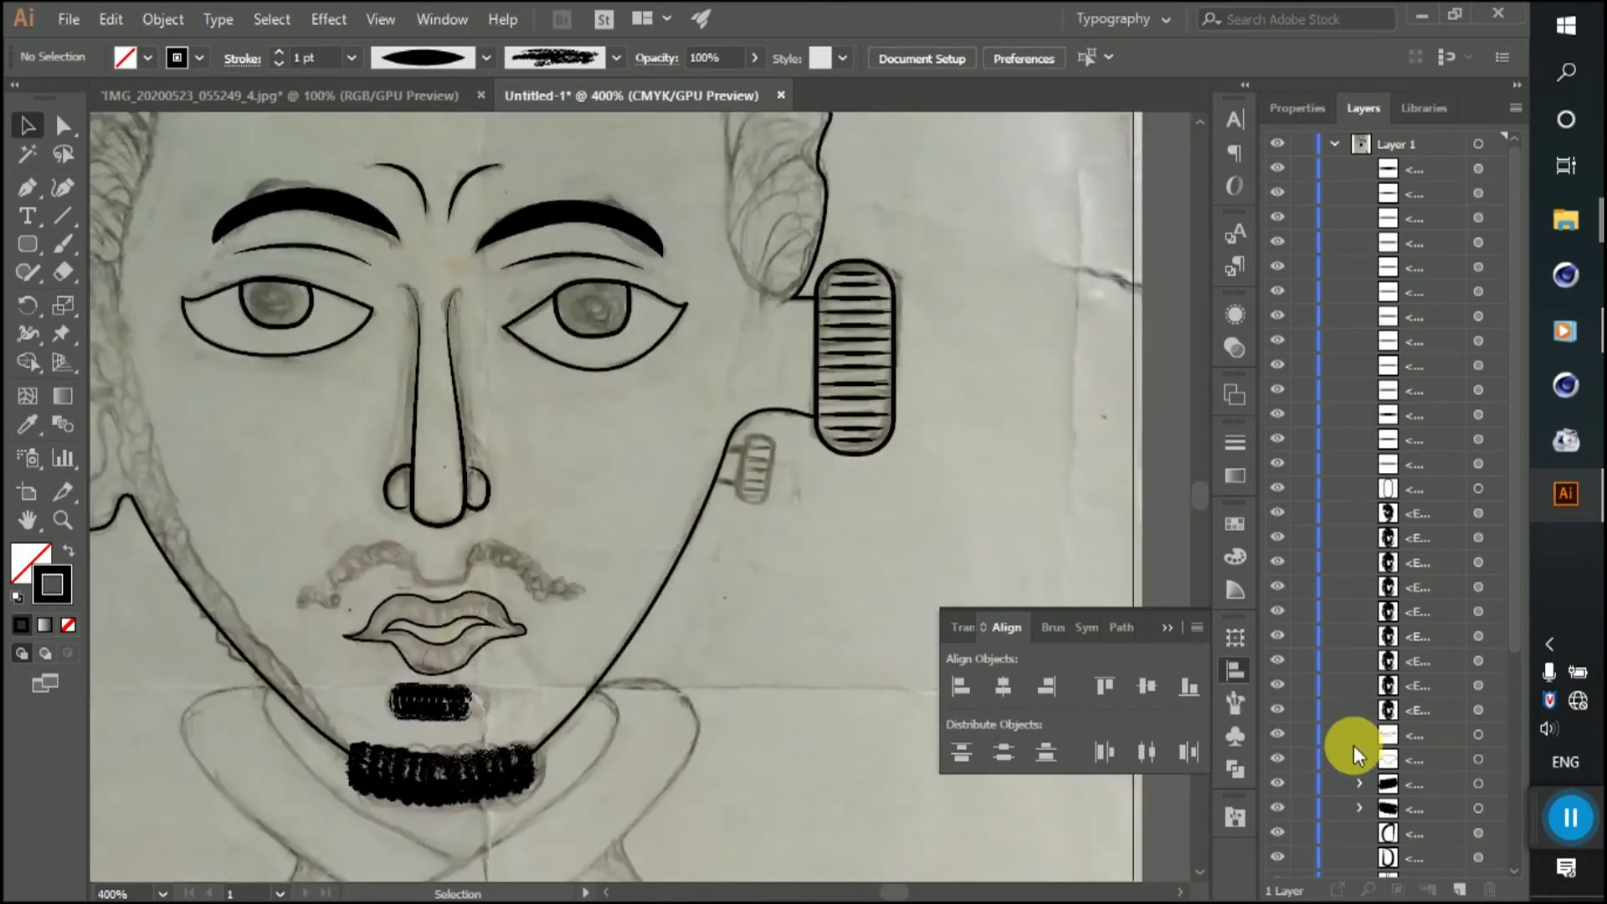
pyautogui.scroll(-4, 1348, 746)
pyautogui.click(1278, 866)
pyautogui.click(1281, 869)
pyautogui.scroll(-1, 992, 473)
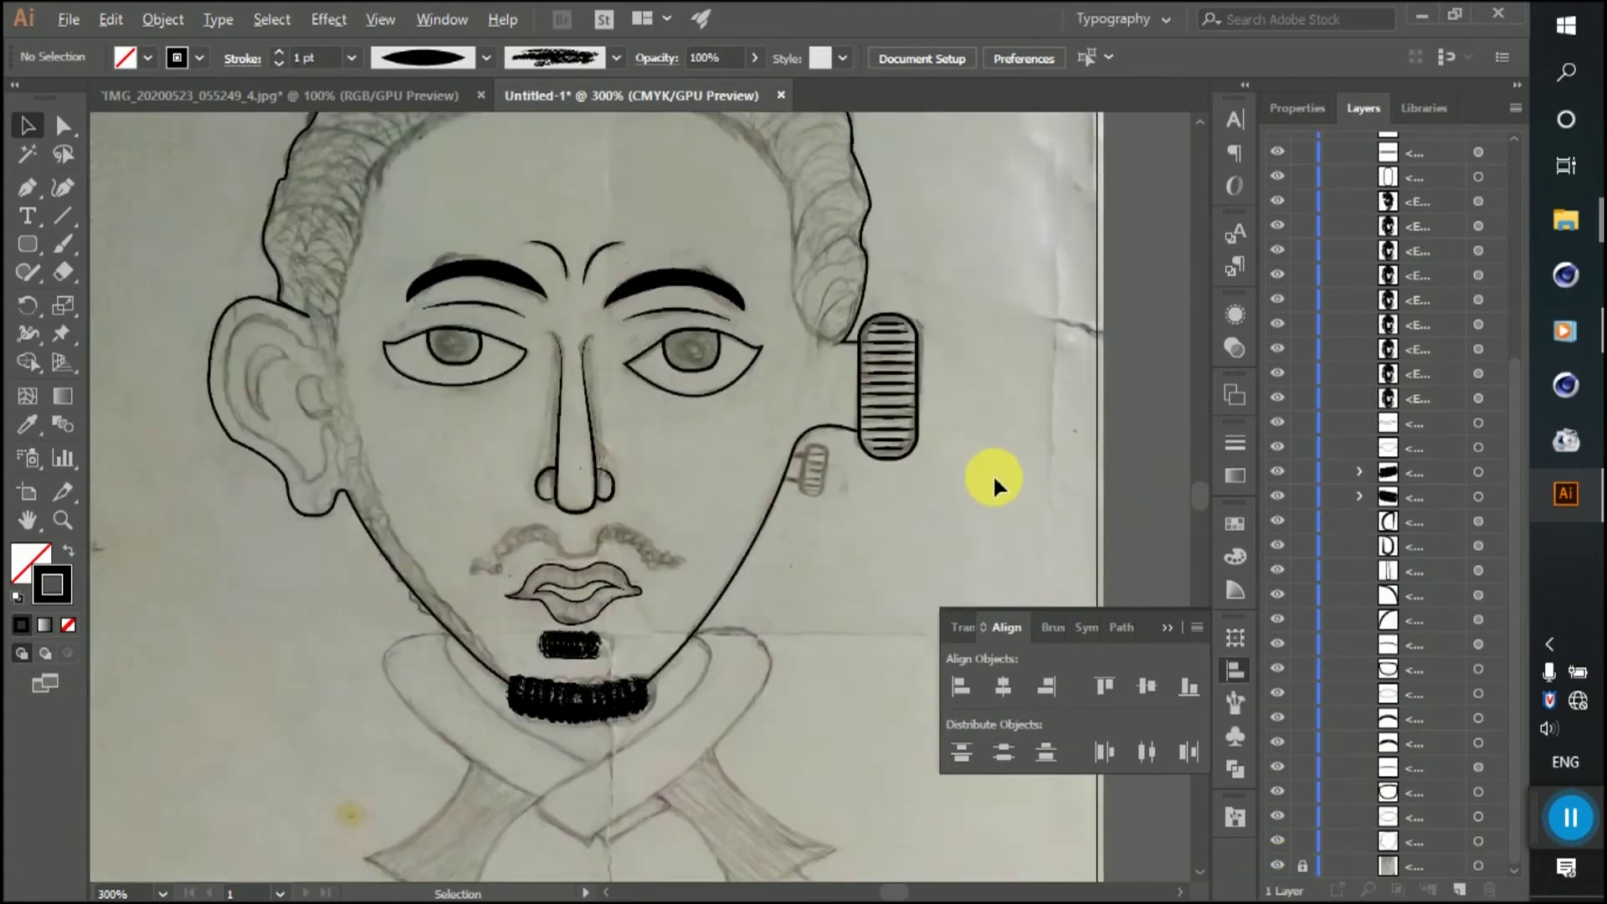
pyautogui.scroll(1, 858, 518)
pyautogui.scroll(1, 955, 242)
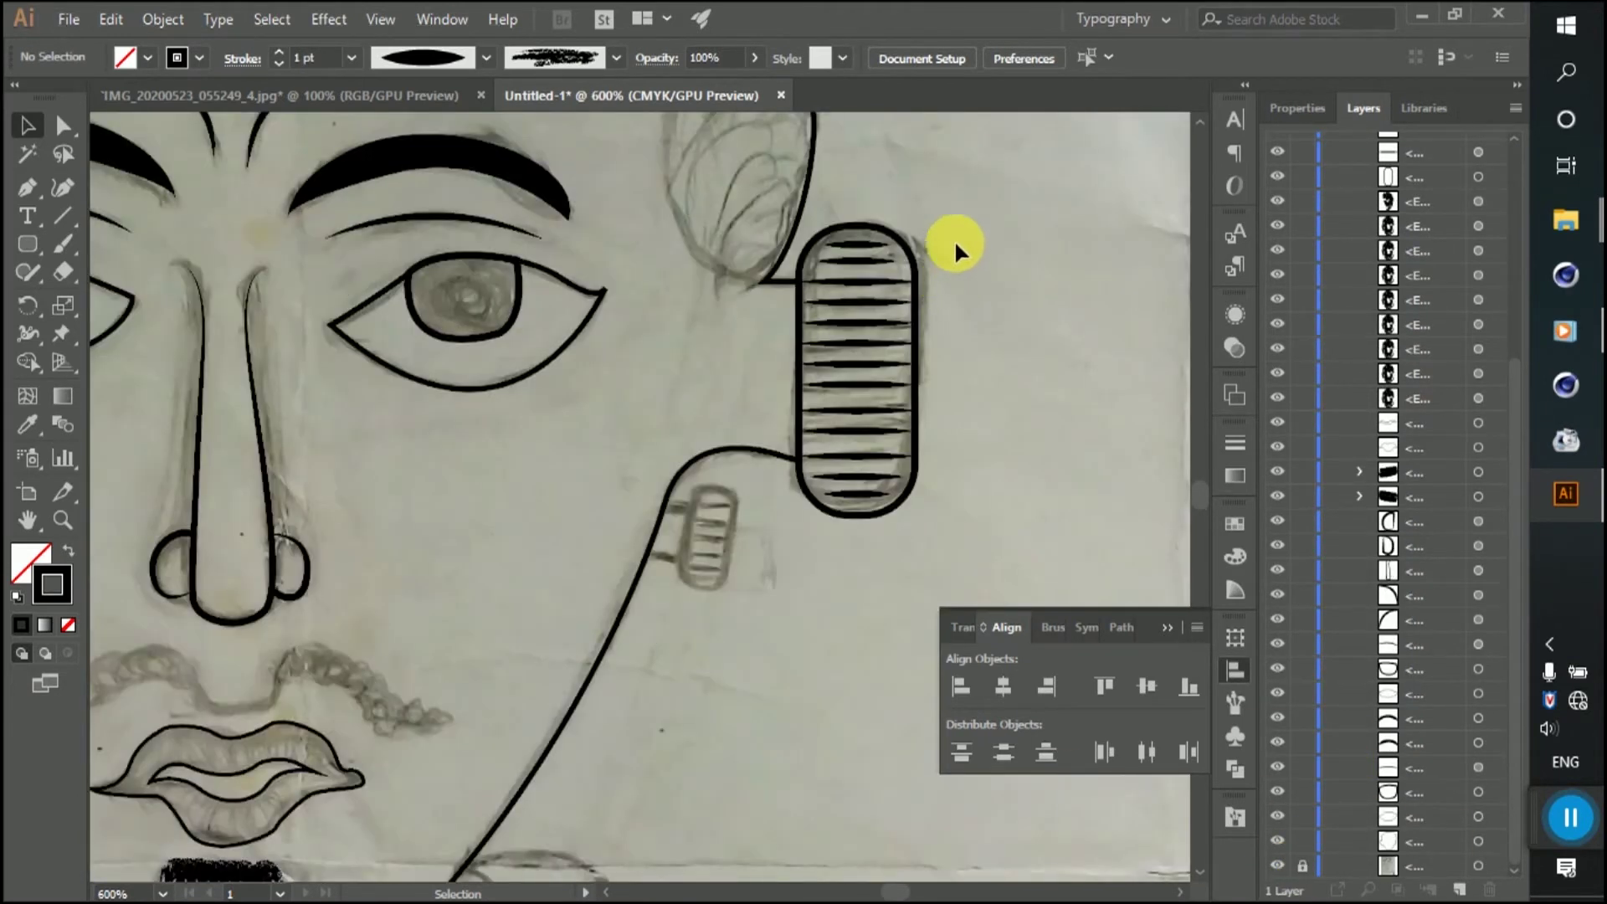
# Step: Group the capsule with its stripes and set the group's stroke to 2 pt
pyautogui.moveTo(870, 517); pyautogui.dragTo(849, 369)
pyautogui.scroll(-1, 850, 369)
pyautogui.rightClick(862, 295)
pyautogui.click(934, 423)
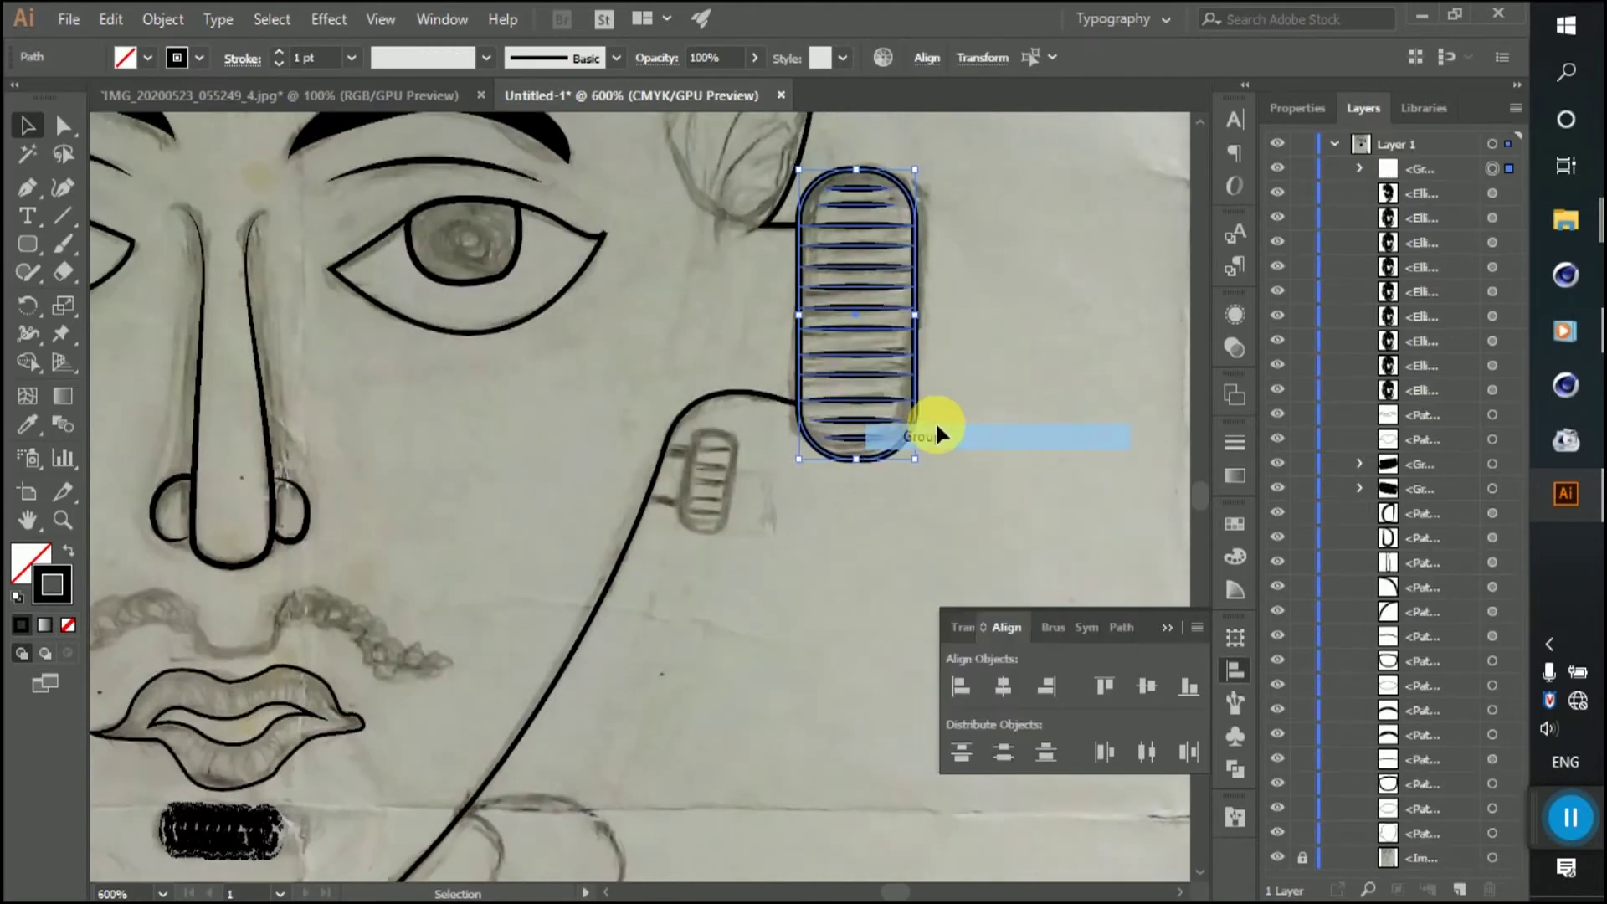
pyautogui.click(279, 52)
pyautogui.click(1069, 363)
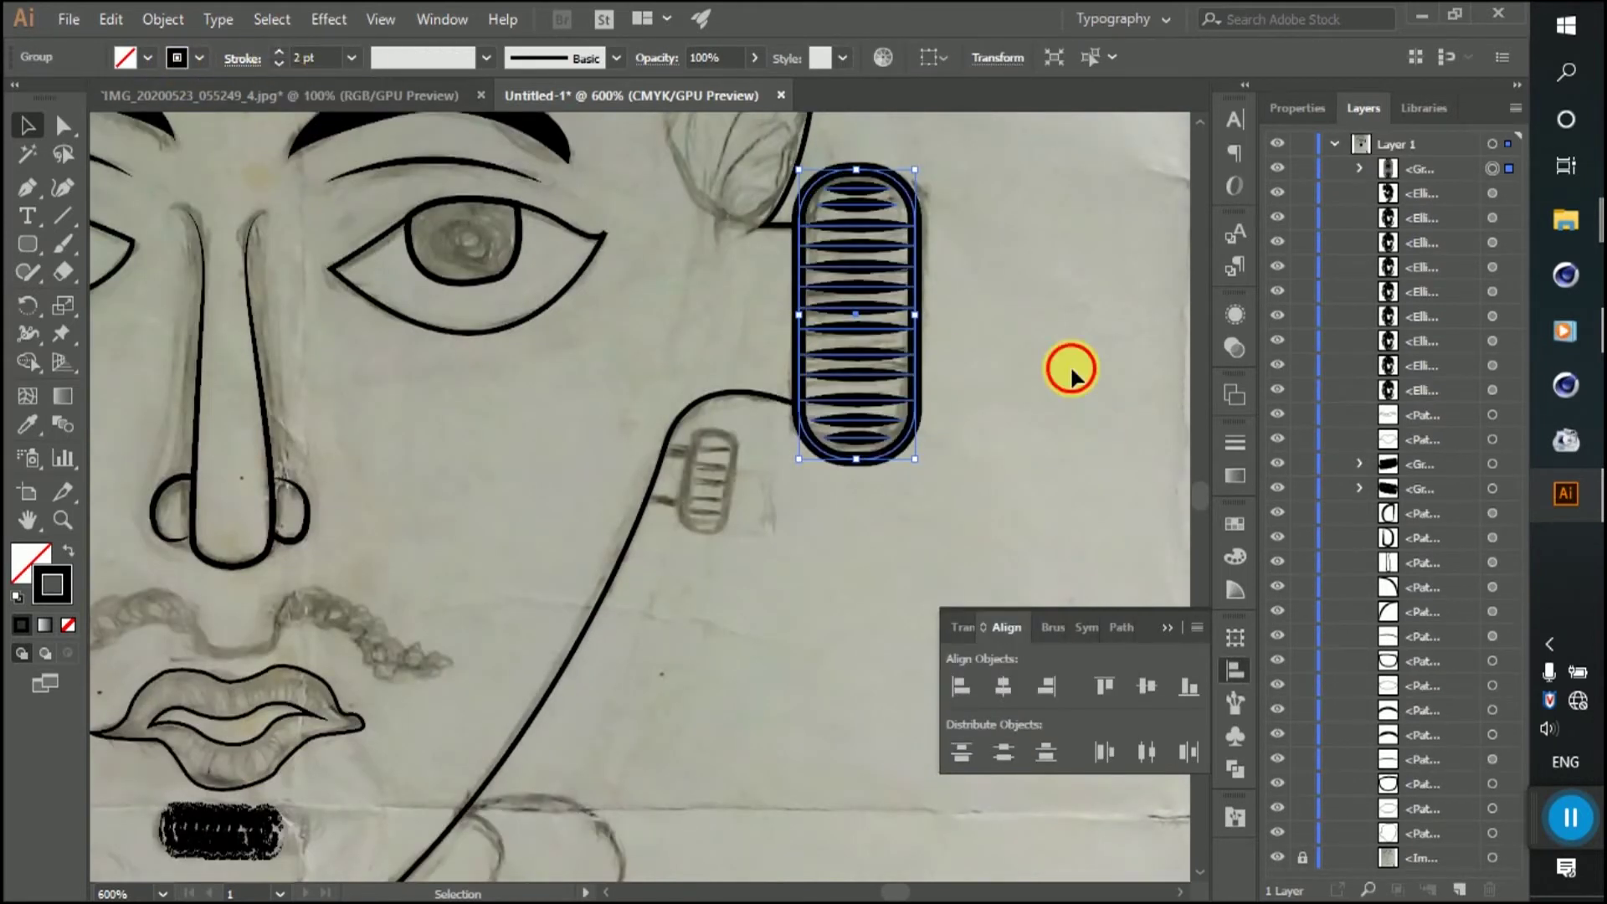
# Step: Make a copy of the striped capsule group with 0.5 pt outlines
pyautogui.hotkey('ctrl', '0')
pyautogui.scroll(2, 754, 460)
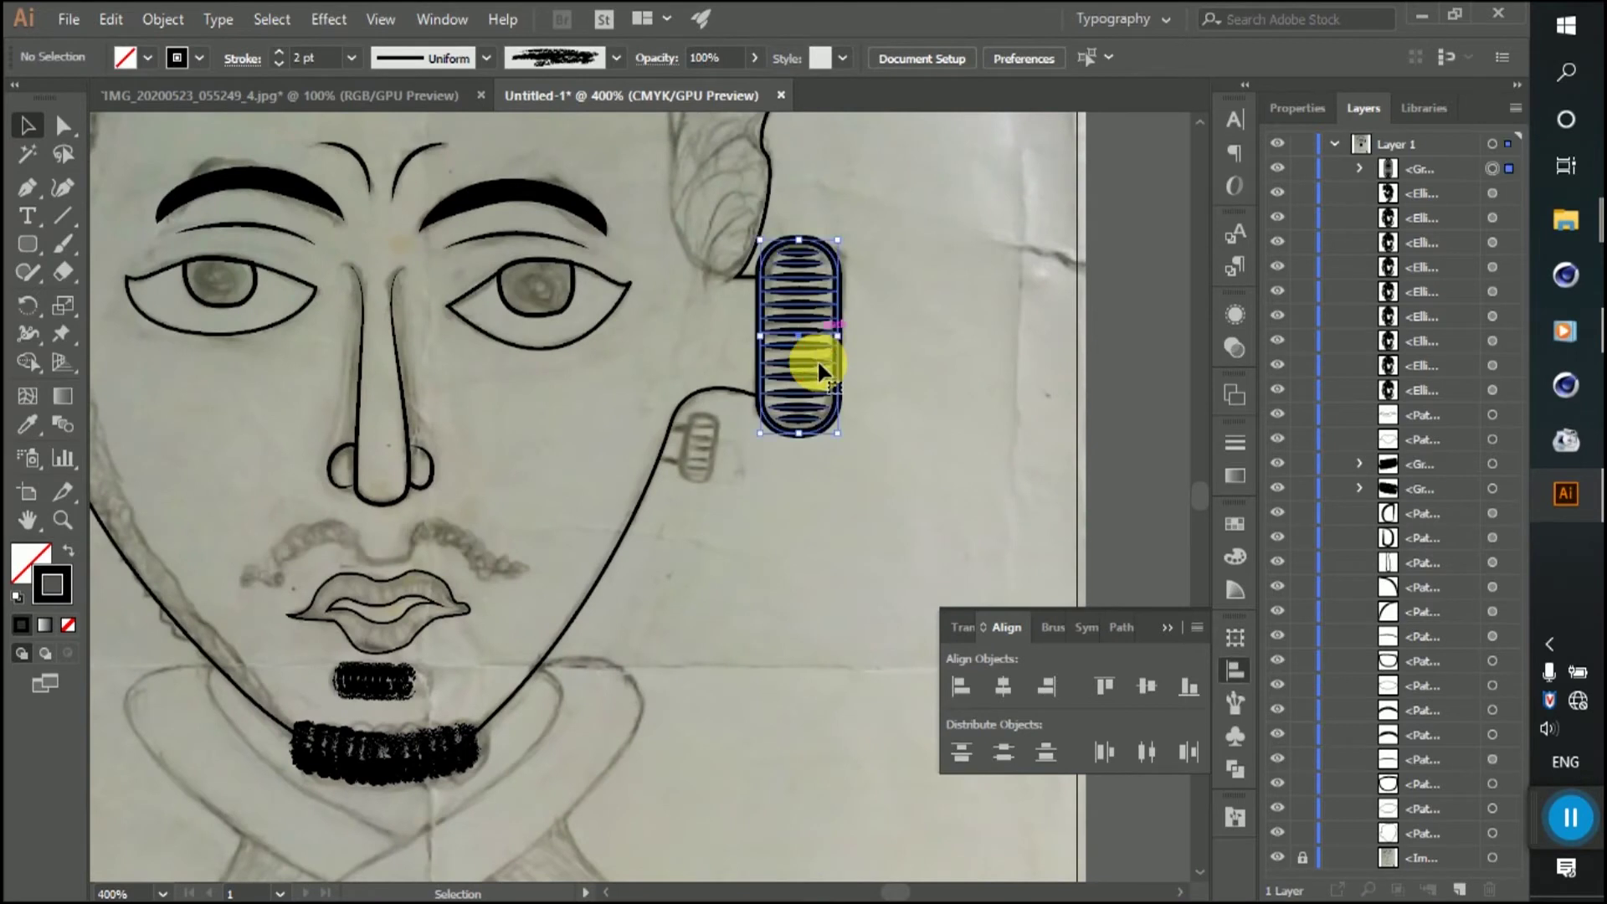
pyautogui.scroll(-2, 819, 369)
pyautogui.moveTo(828, 168); pyautogui.dragTo(796, 424)
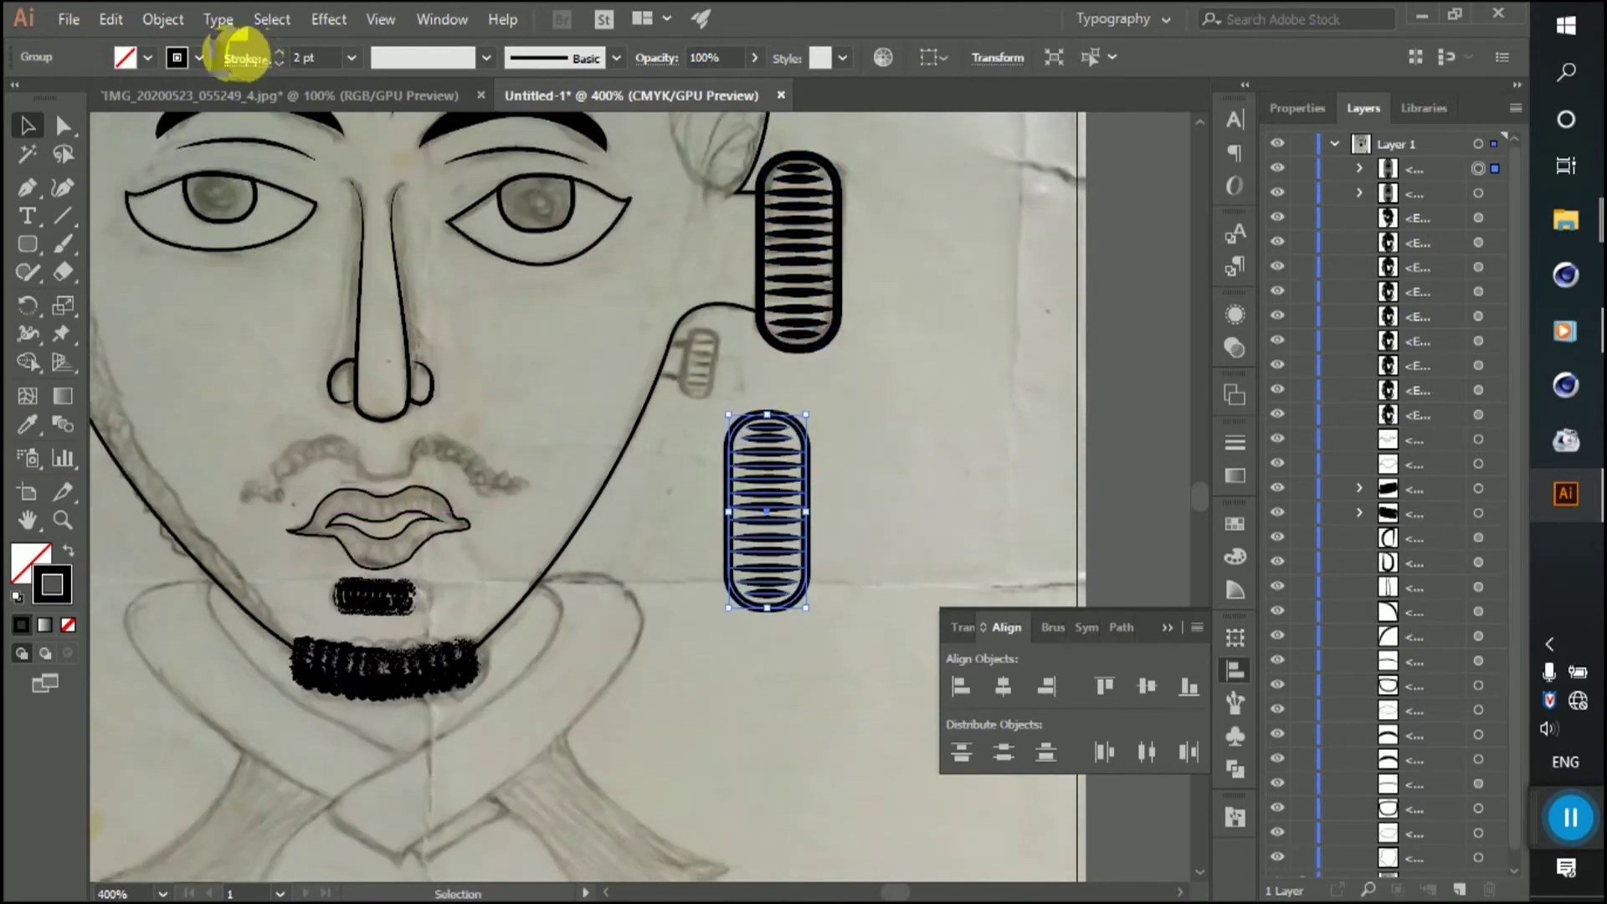
pyautogui.click(279, 62)
pyautogui.click(279, 63)
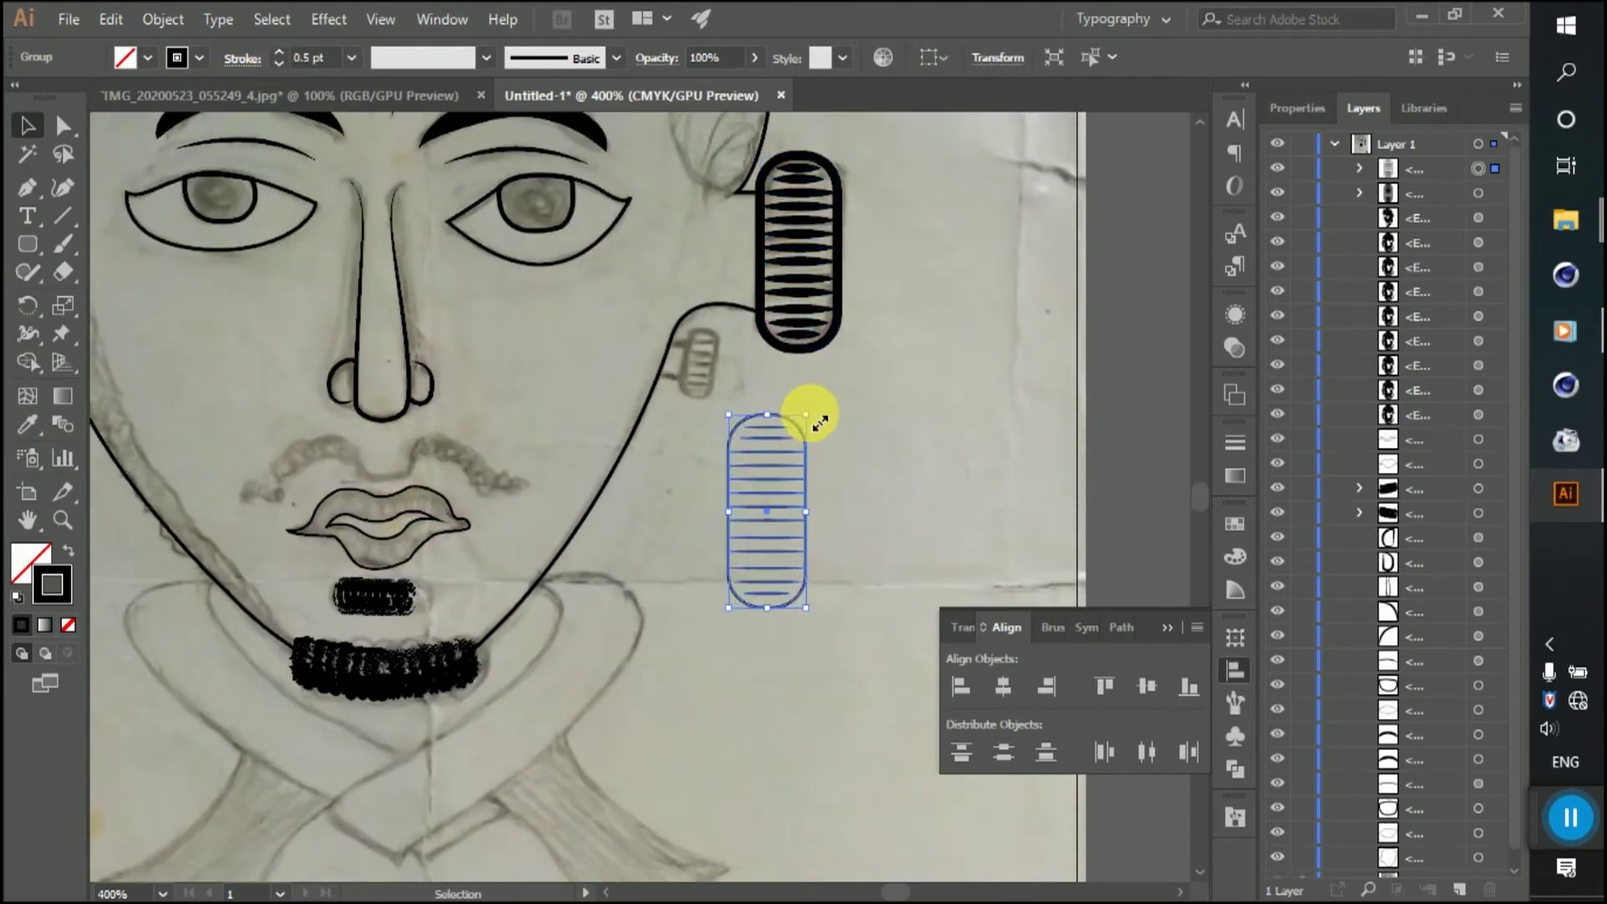
# Step: Scale the copy down, move it onto the small sketched capsule, and tilt it to match
pyautogui.moveTo(807, 415)
pyautogui.mouseDown()
pyautogui.moveTo(769, 512)
pyautogui.moveTo(675, 375)
pyautogui.mouseUp()
pyautogui.scroll(3, 787, 521)
pyautogui.scroll(5, 680, 436)
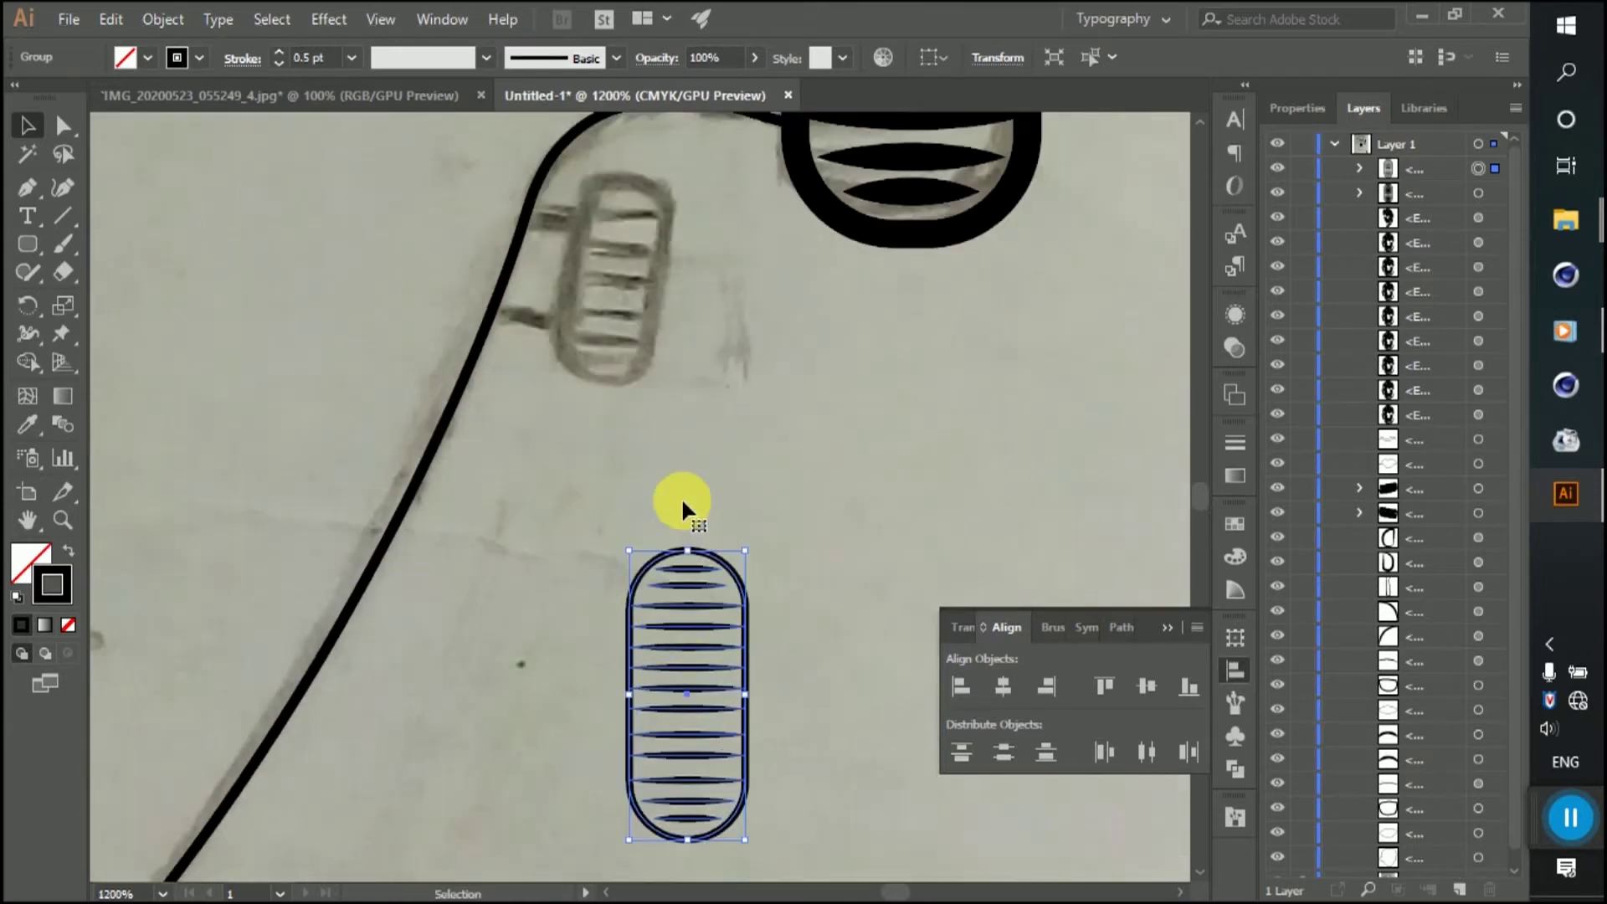
pyautogui.scroll(-2, 697, 667)
pyautogui.click(703, 617)
pyautogui.moveTo(703, 617); pyautogui.dragTo(671, 410)
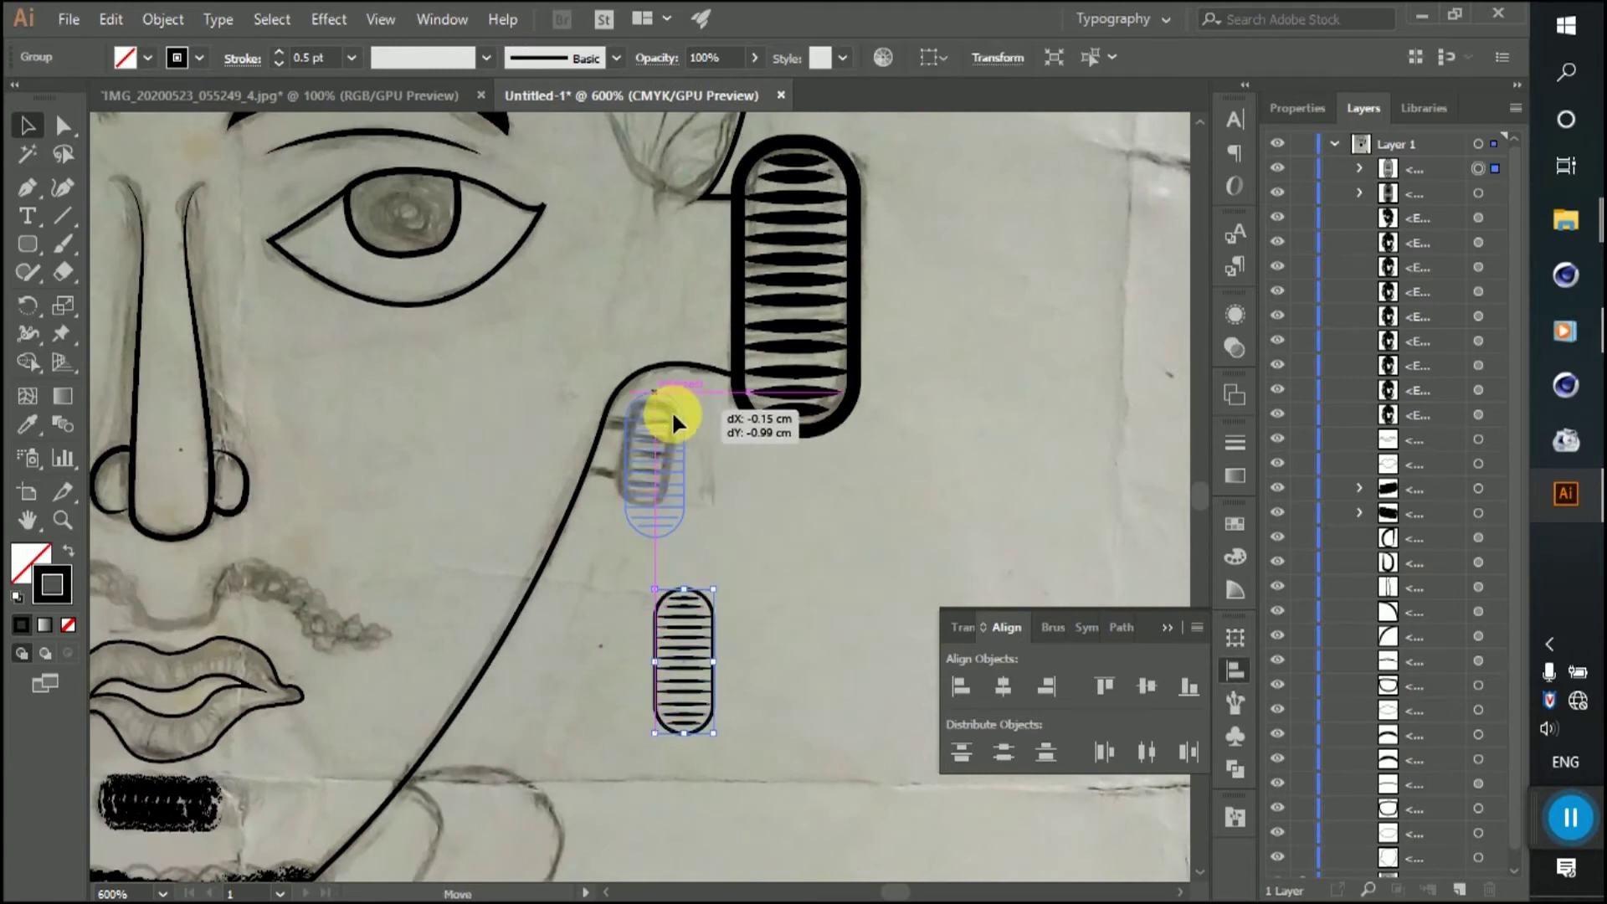
pyautogui.scroll(3, 661, 419)
pyautogui.moveTo(756, 707); pyautogui.dragTo(718, 636)
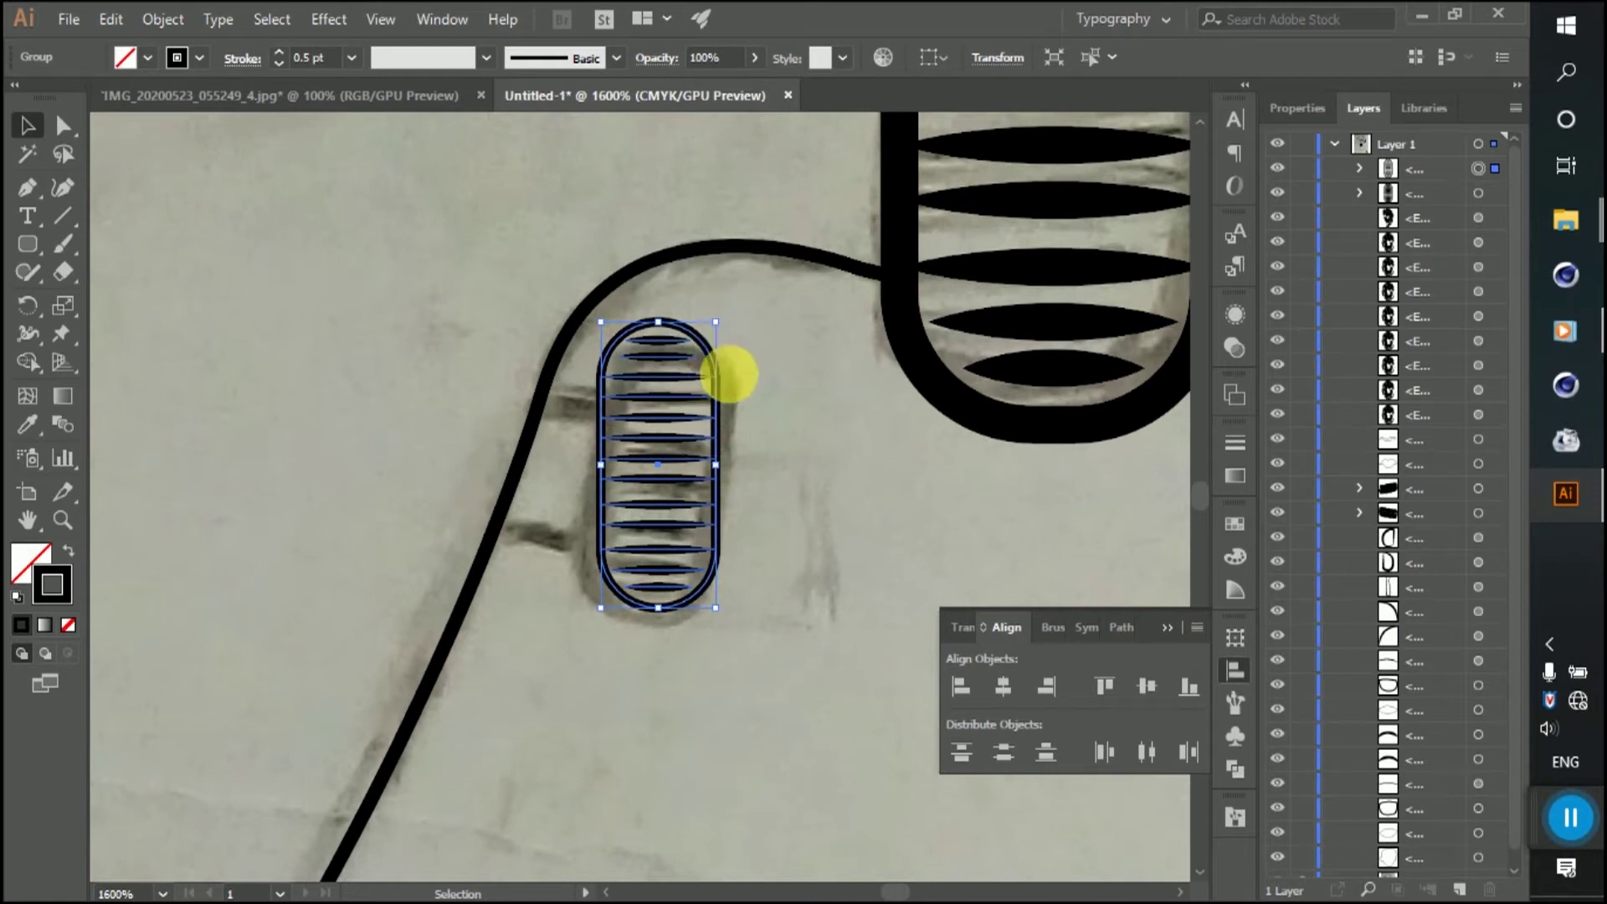
pyautogui.moveTo(728, 318)
pyautogui.mouseDown()
pyautogui.moveTo(758, 337)
pyautogui.moveTo(742, 337)
pyautogui.mouseUp()
pyautogui.moveTo(655, 454); pyautogui.dragTo(651, 485)
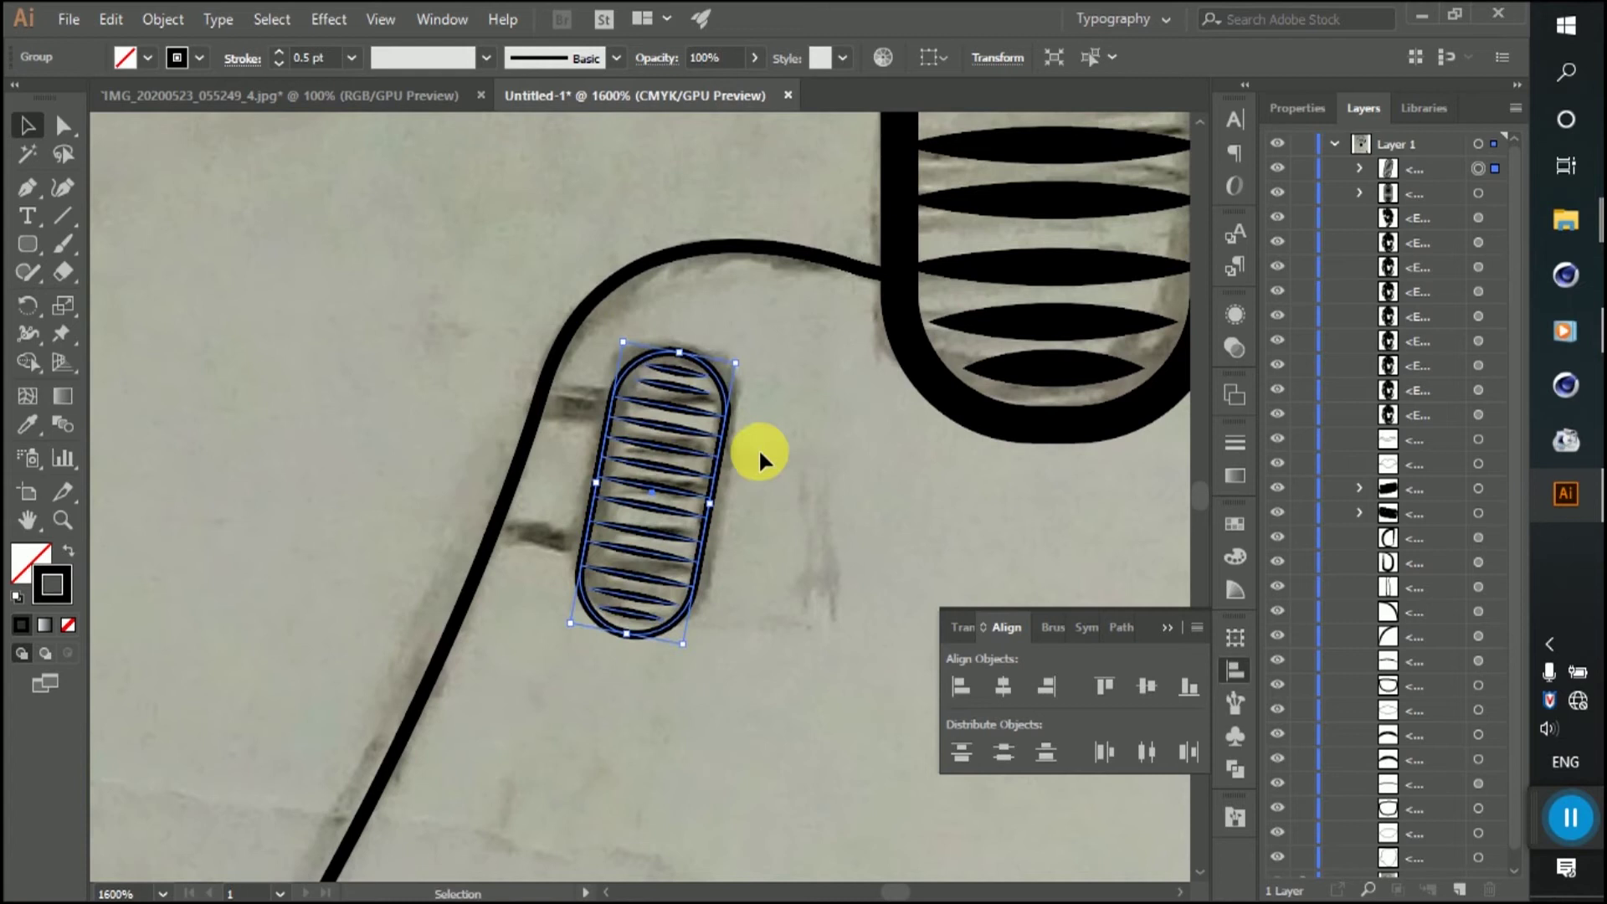
pyautogui.click(161, 323)
# Step: Pen-draw two short straight connector bars between the curved line and the small capsule
pyautogui.press('p')
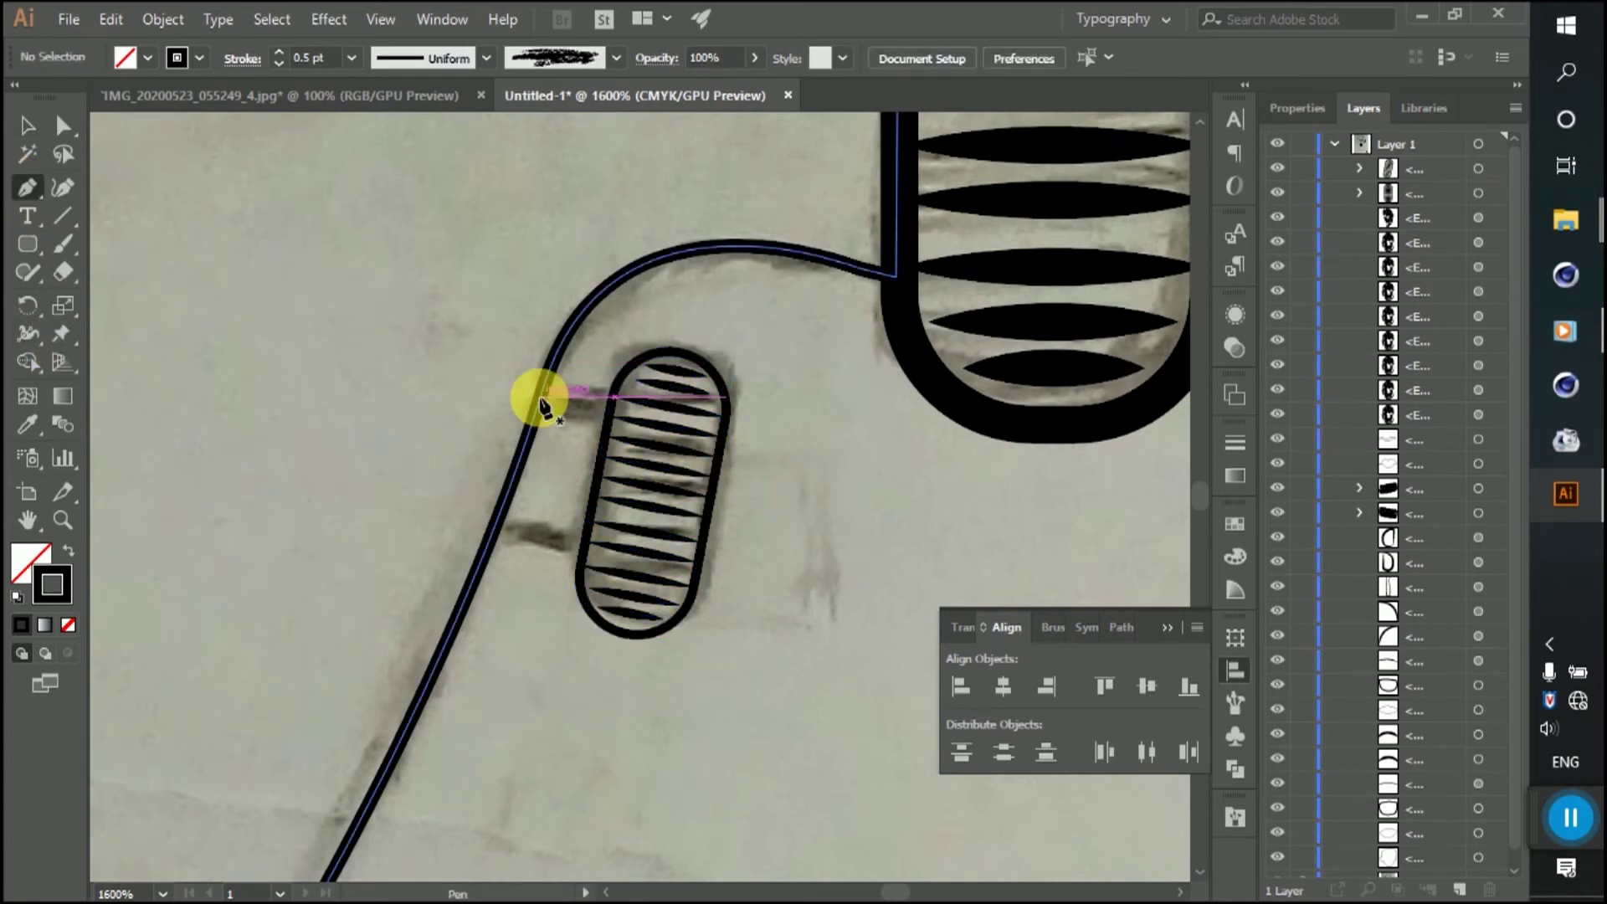
pyautogui.click(540, 396)
pyautogui.click(606, 406)
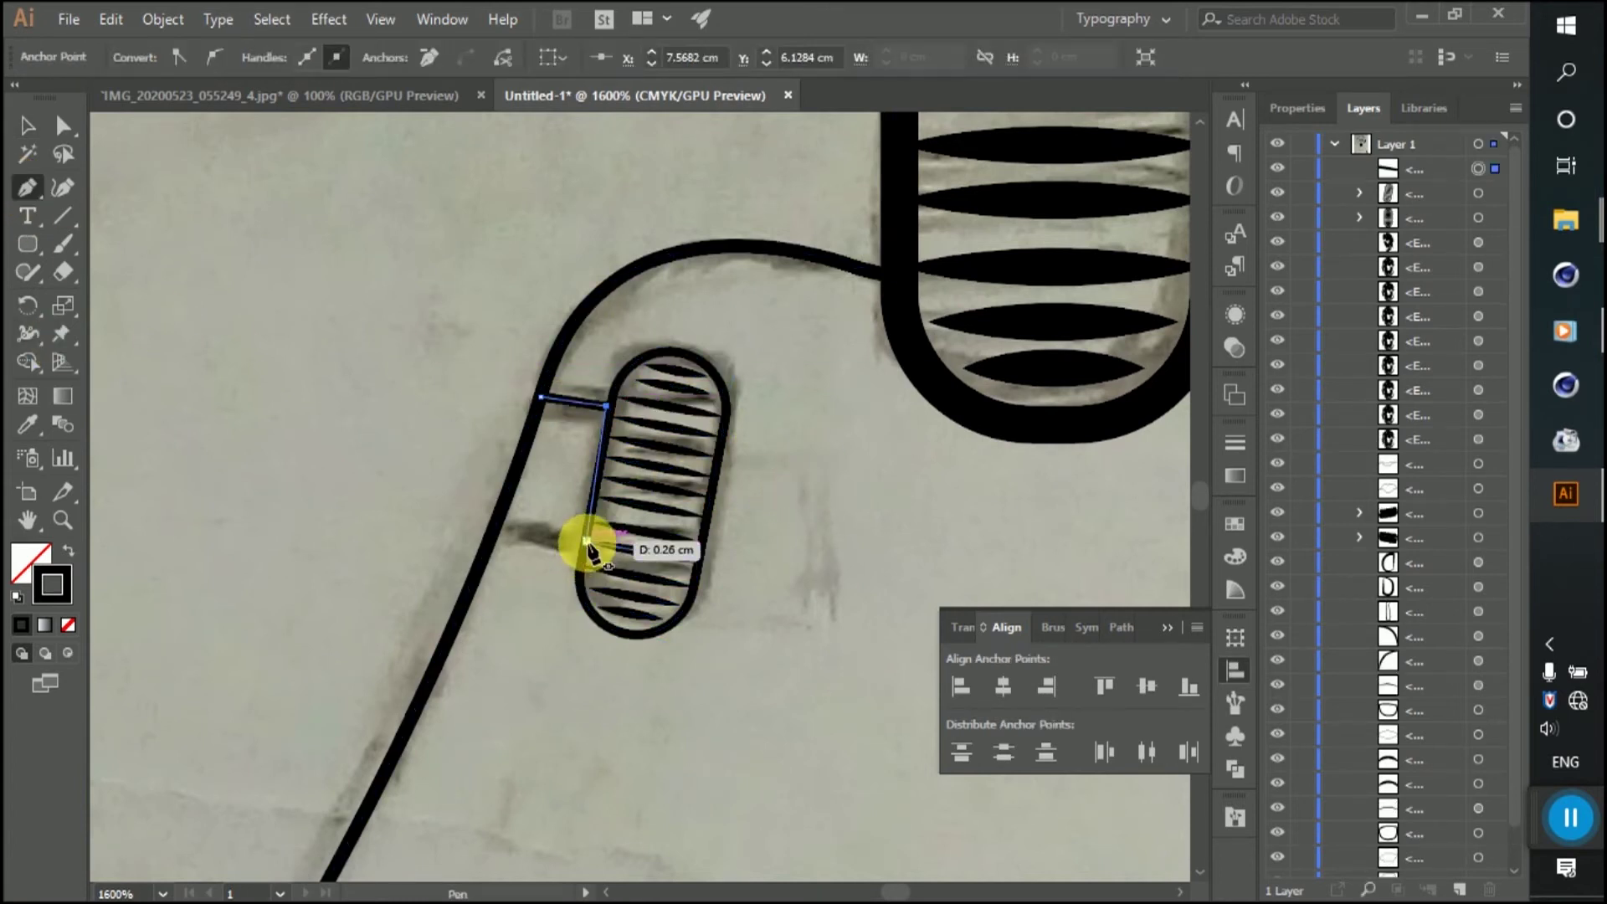
pyautogui.click(586, 542)
pyautogui.click(496, 526)
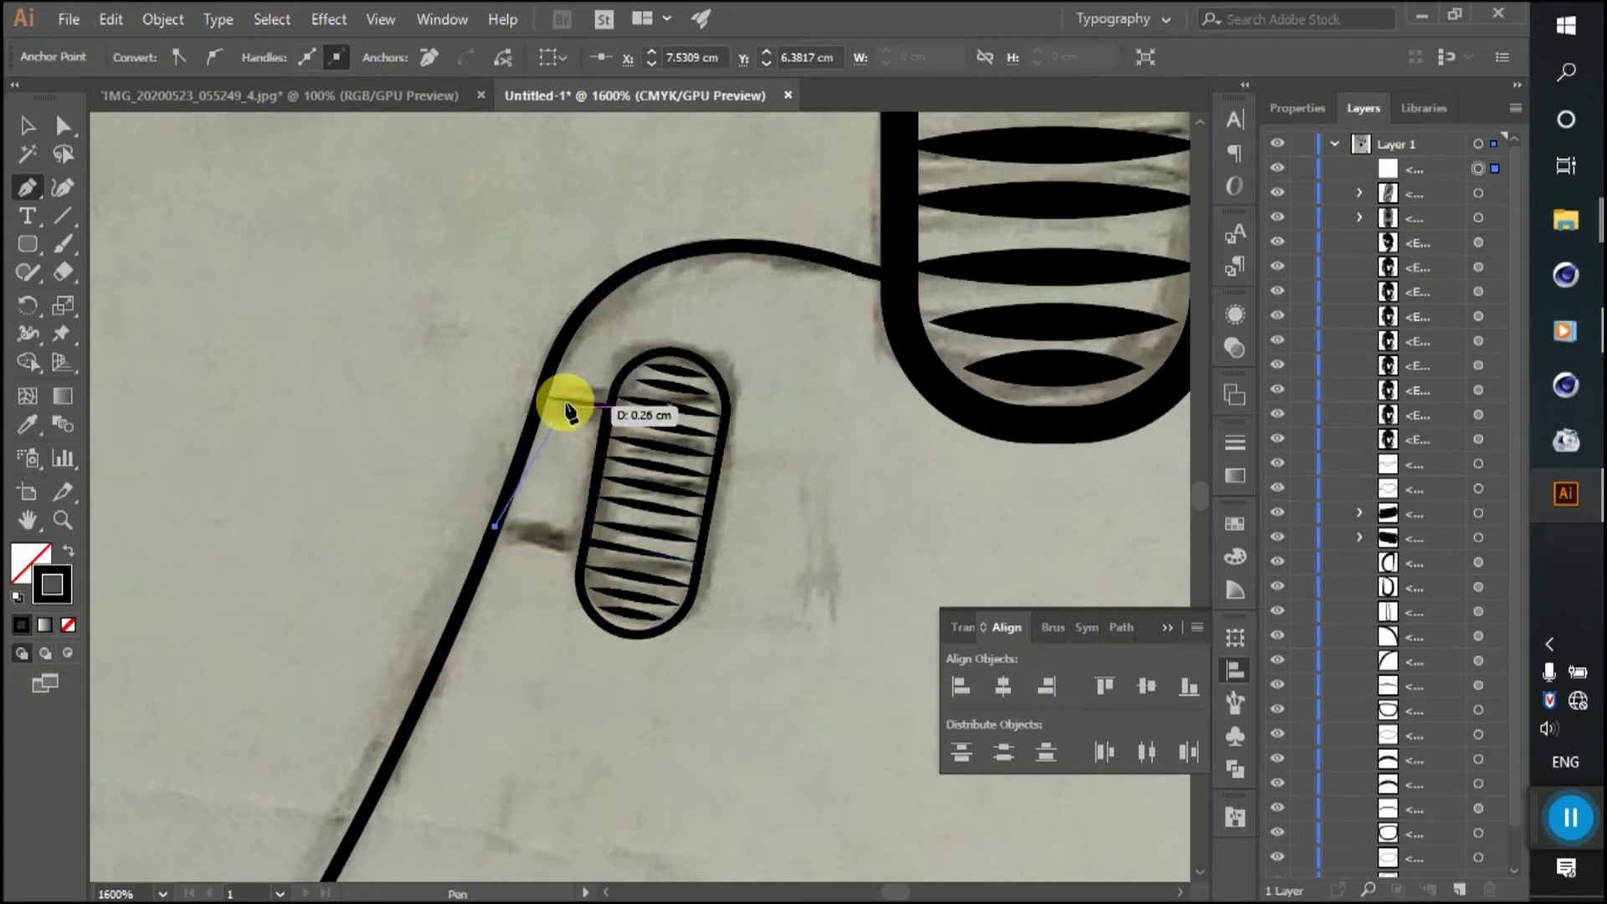
pyautogui.hotkey('ctrl', 'z')
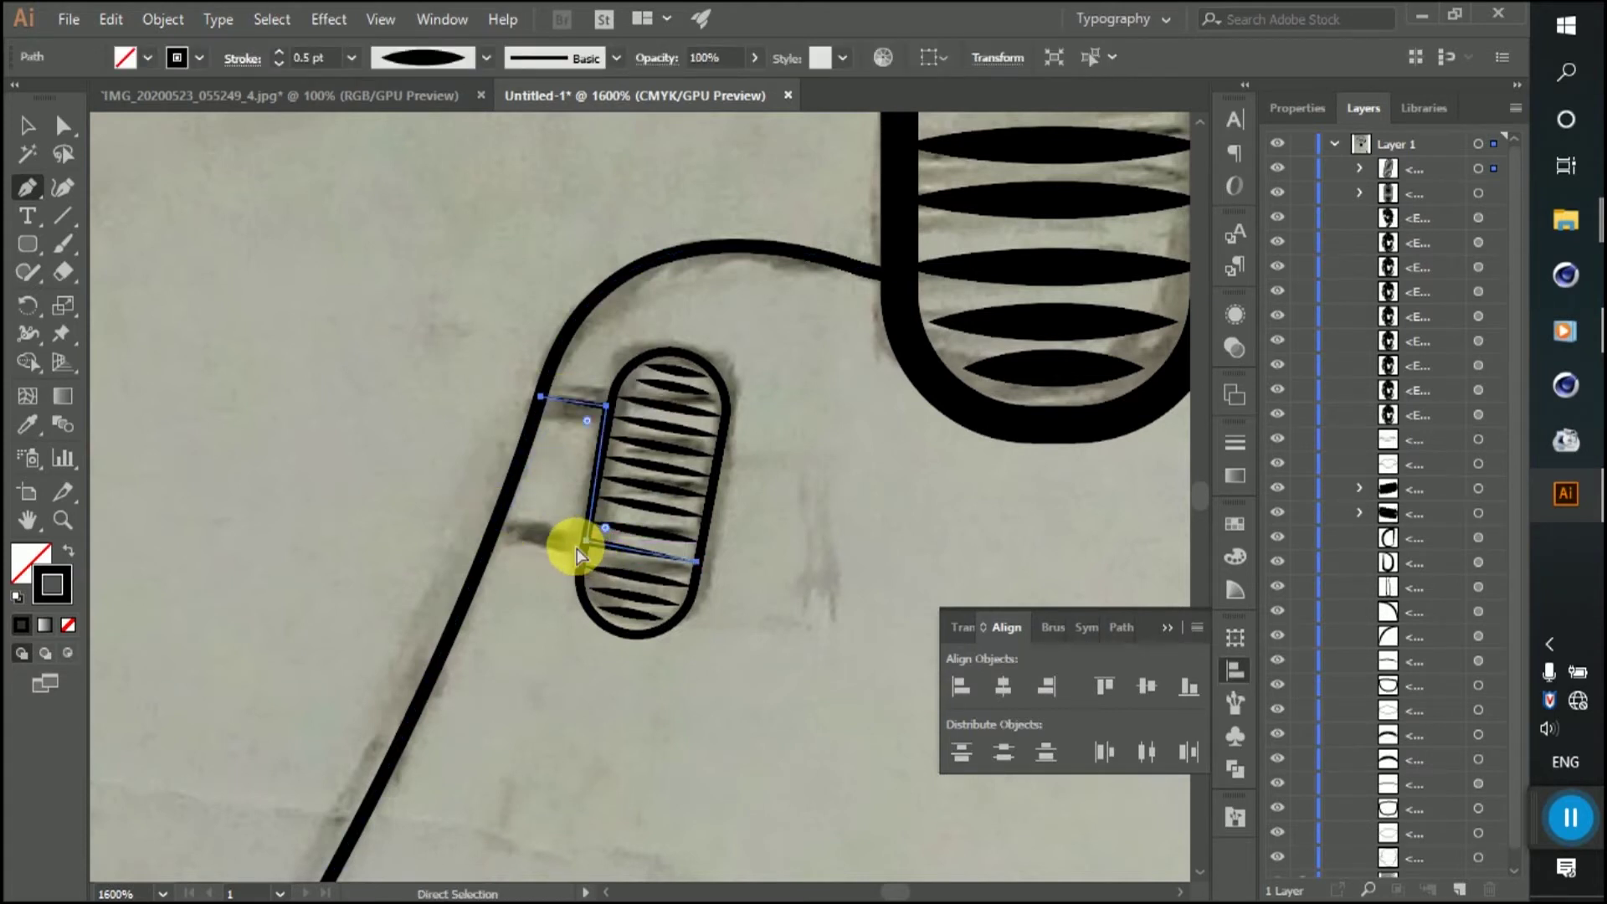
pyautogui.click(585, 542)
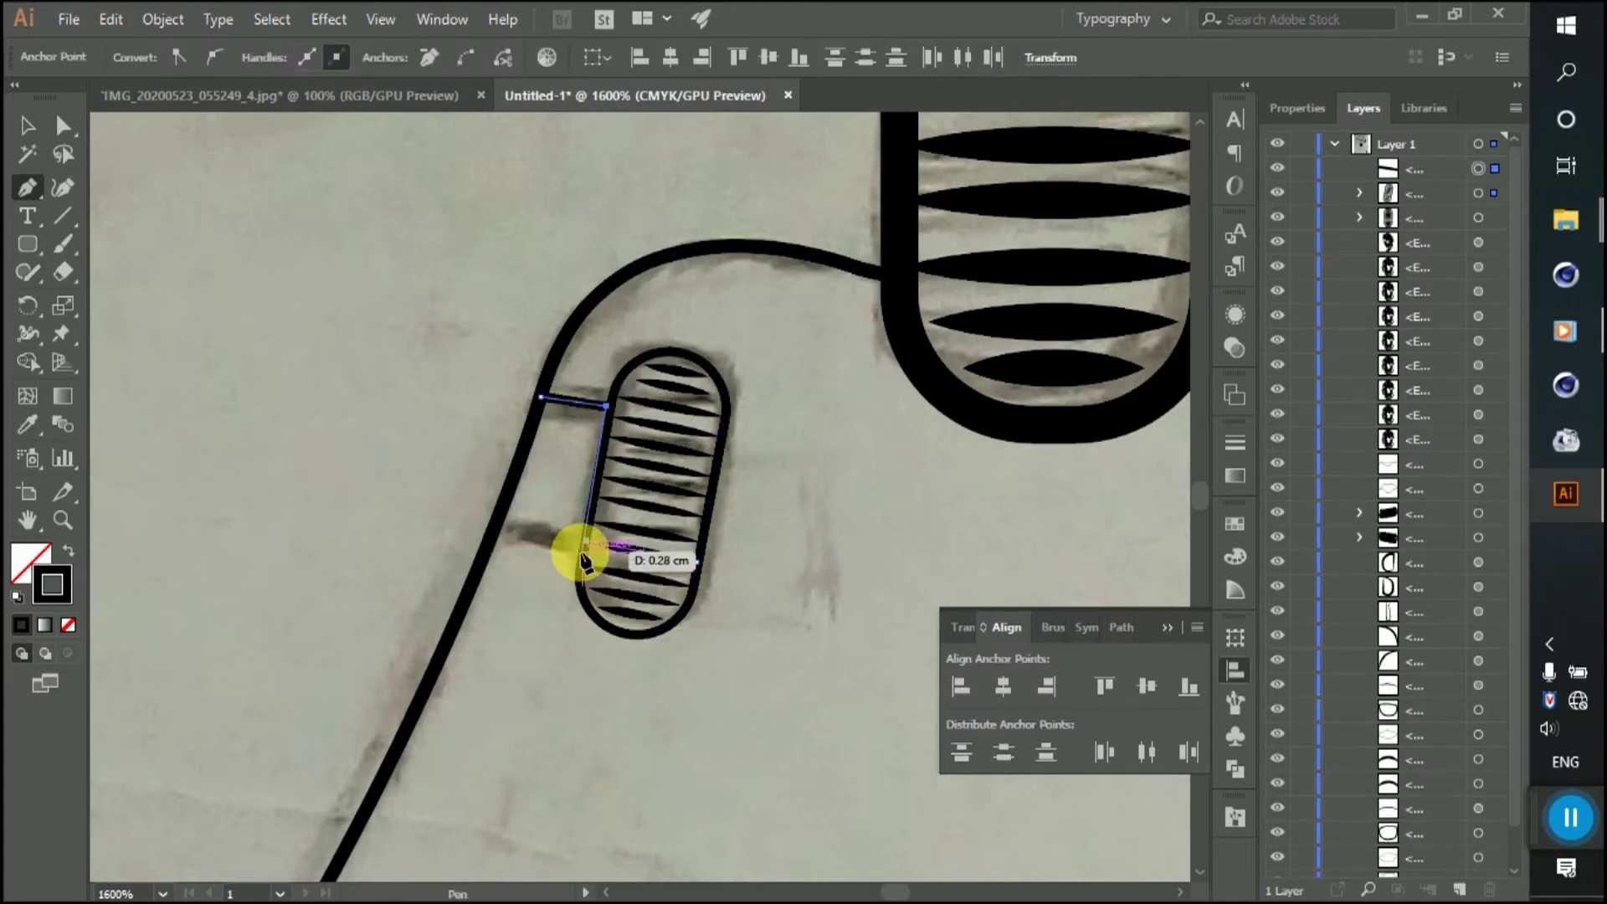
pyautogui.moveTo(583, 552); pyautogui.dragTo(498, 533)
pyautogui.click(28, 125)
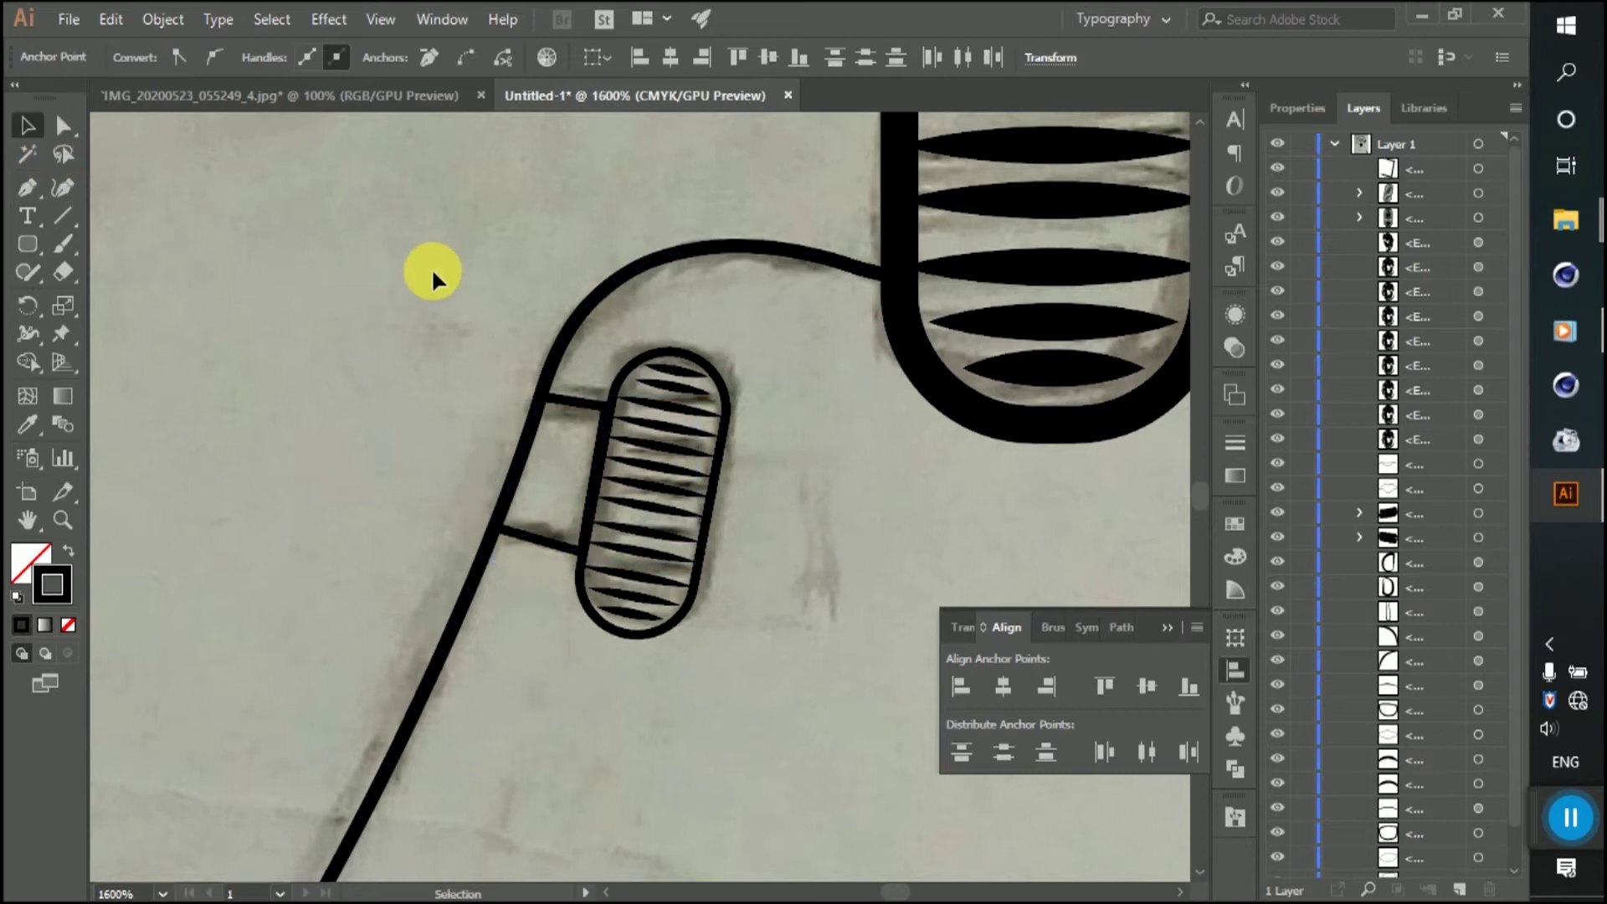
pyautogui.click(430, 267)
# Step: Pan around the face, then select and deselect the black beard shape
pyautogui.scroll(-3, 419, 435)
pyautogui.scroll(-3, 808, 542)
pyautogui.scroll(-2, 816, 548)
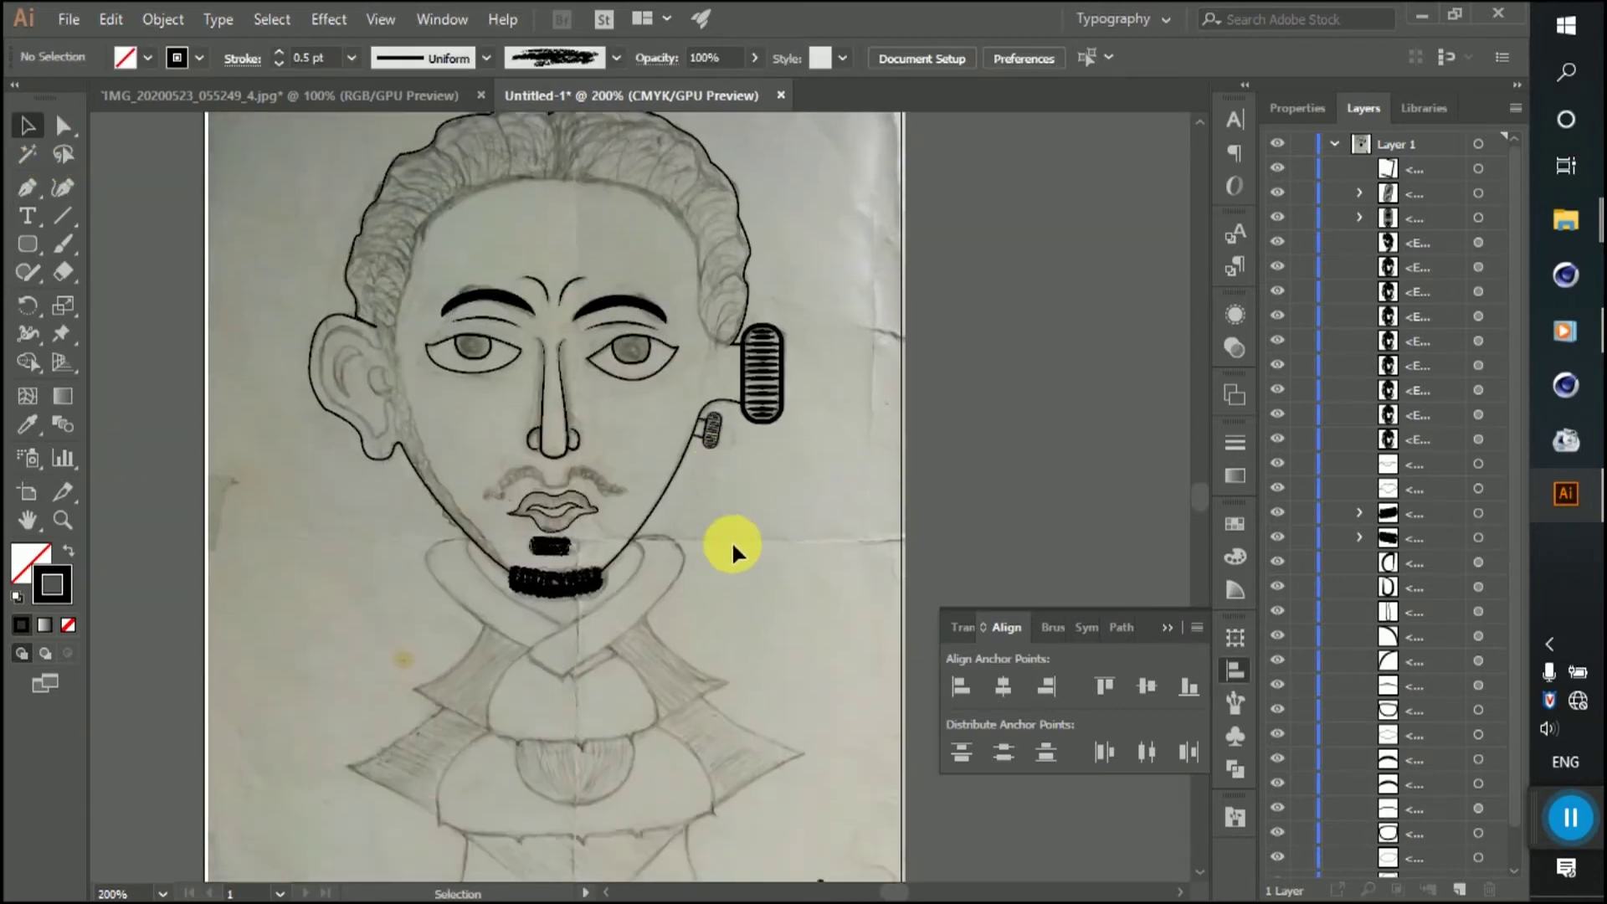
pyautogui.hscroll(-1, 770, 494)
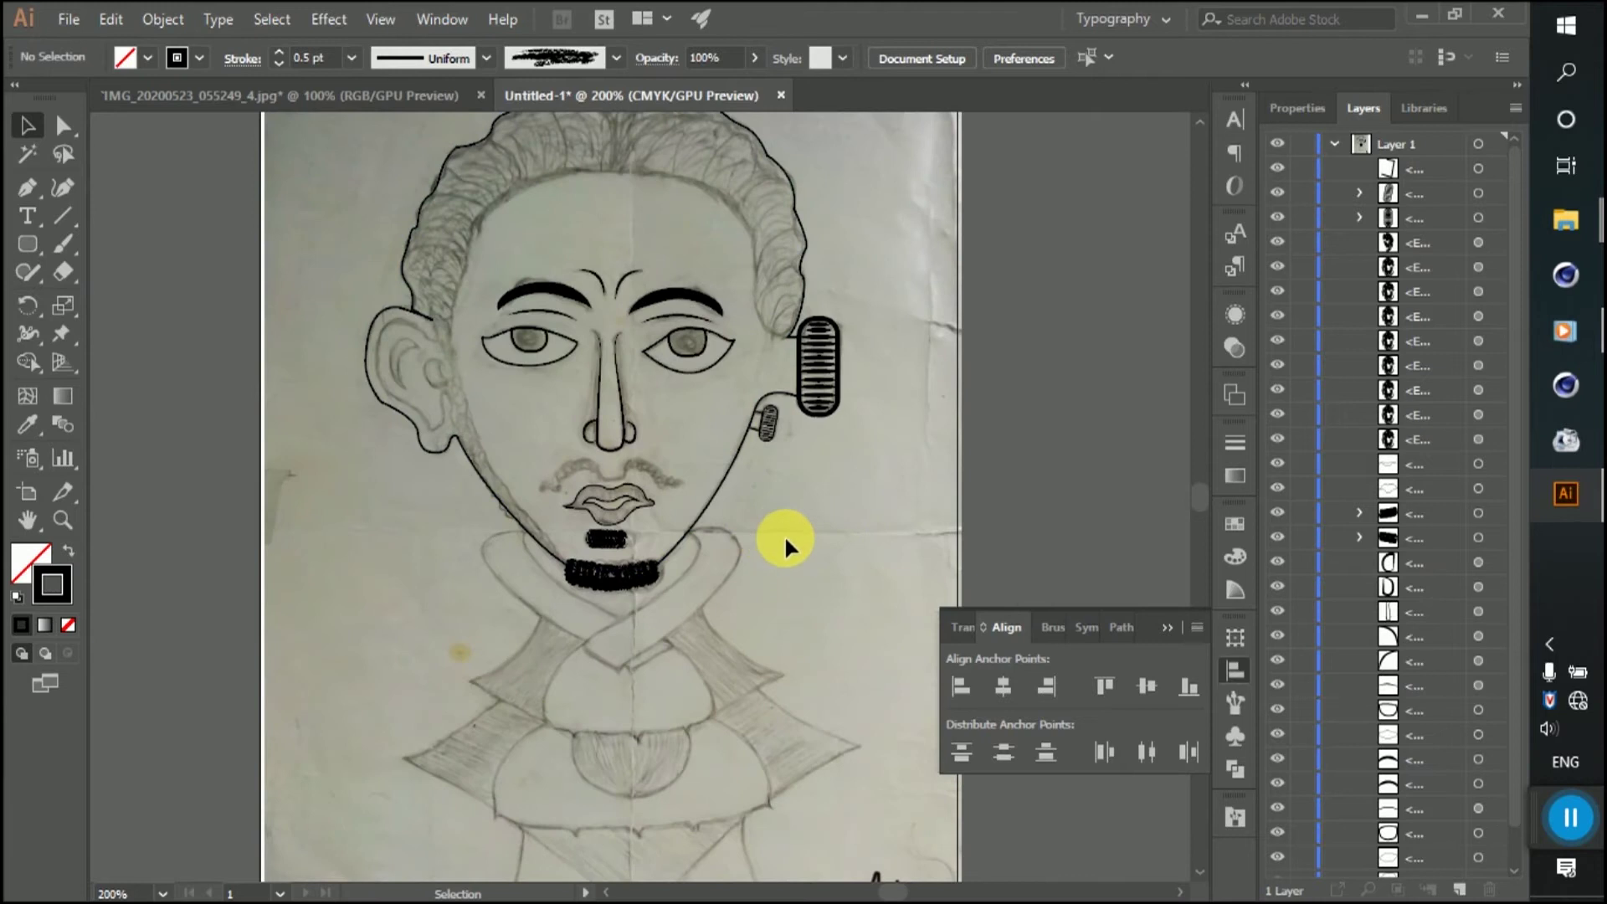
pyautogui.scroll(2, 582, 298)
pyautogui.scroll(1, 582, 298)
pyautogui.scroll(1, 566, 303)
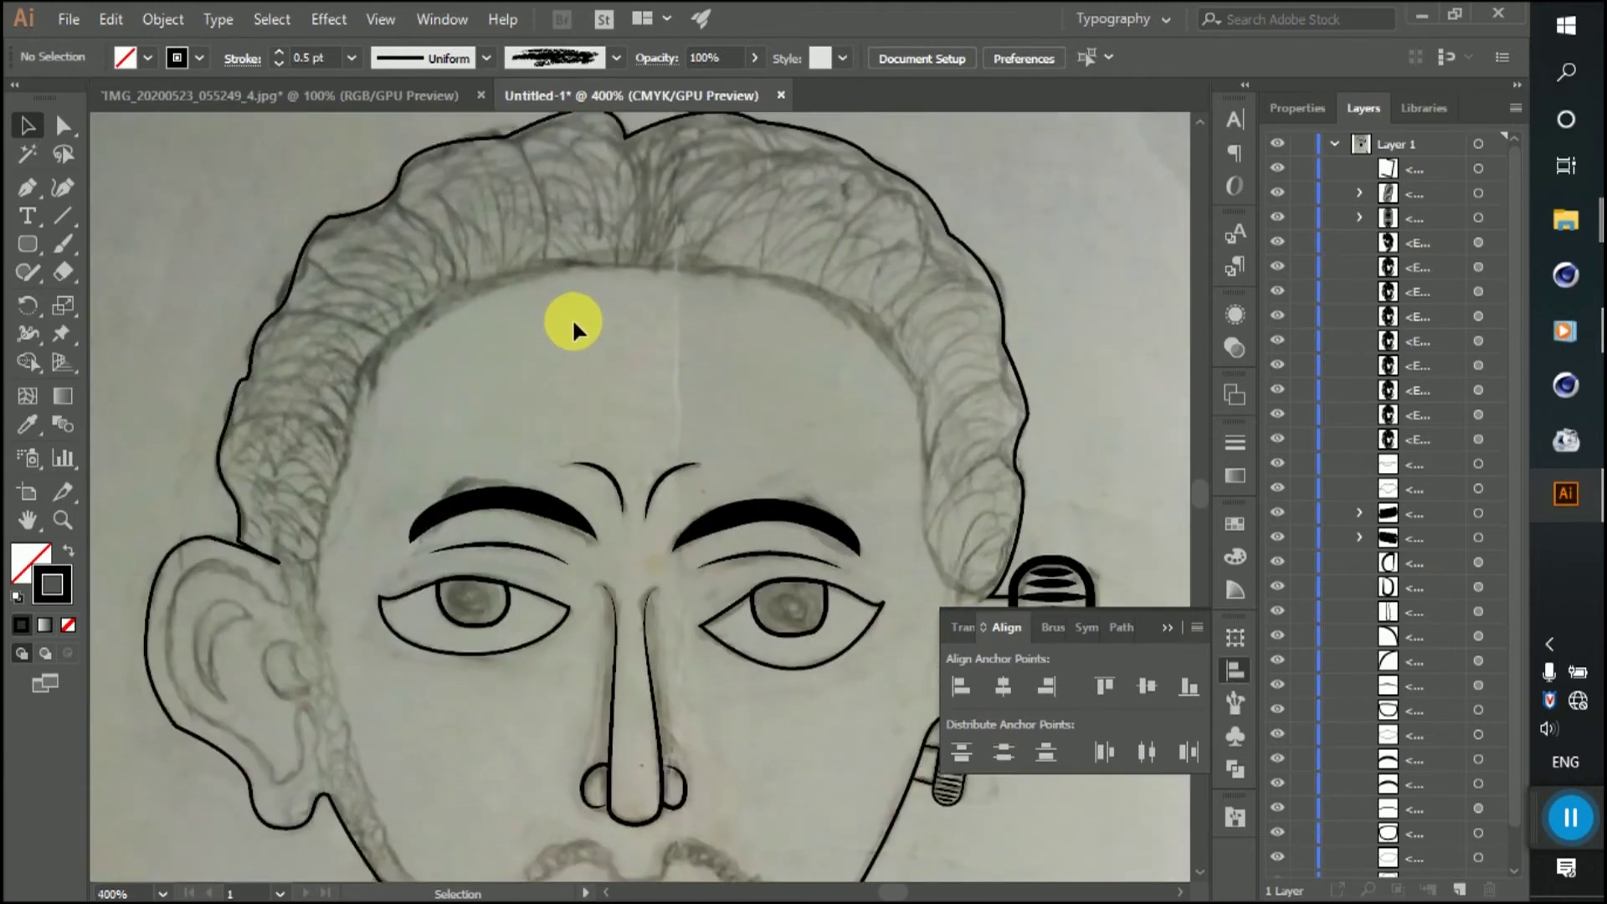
pyautogui.scroll(-2, 563, 348)
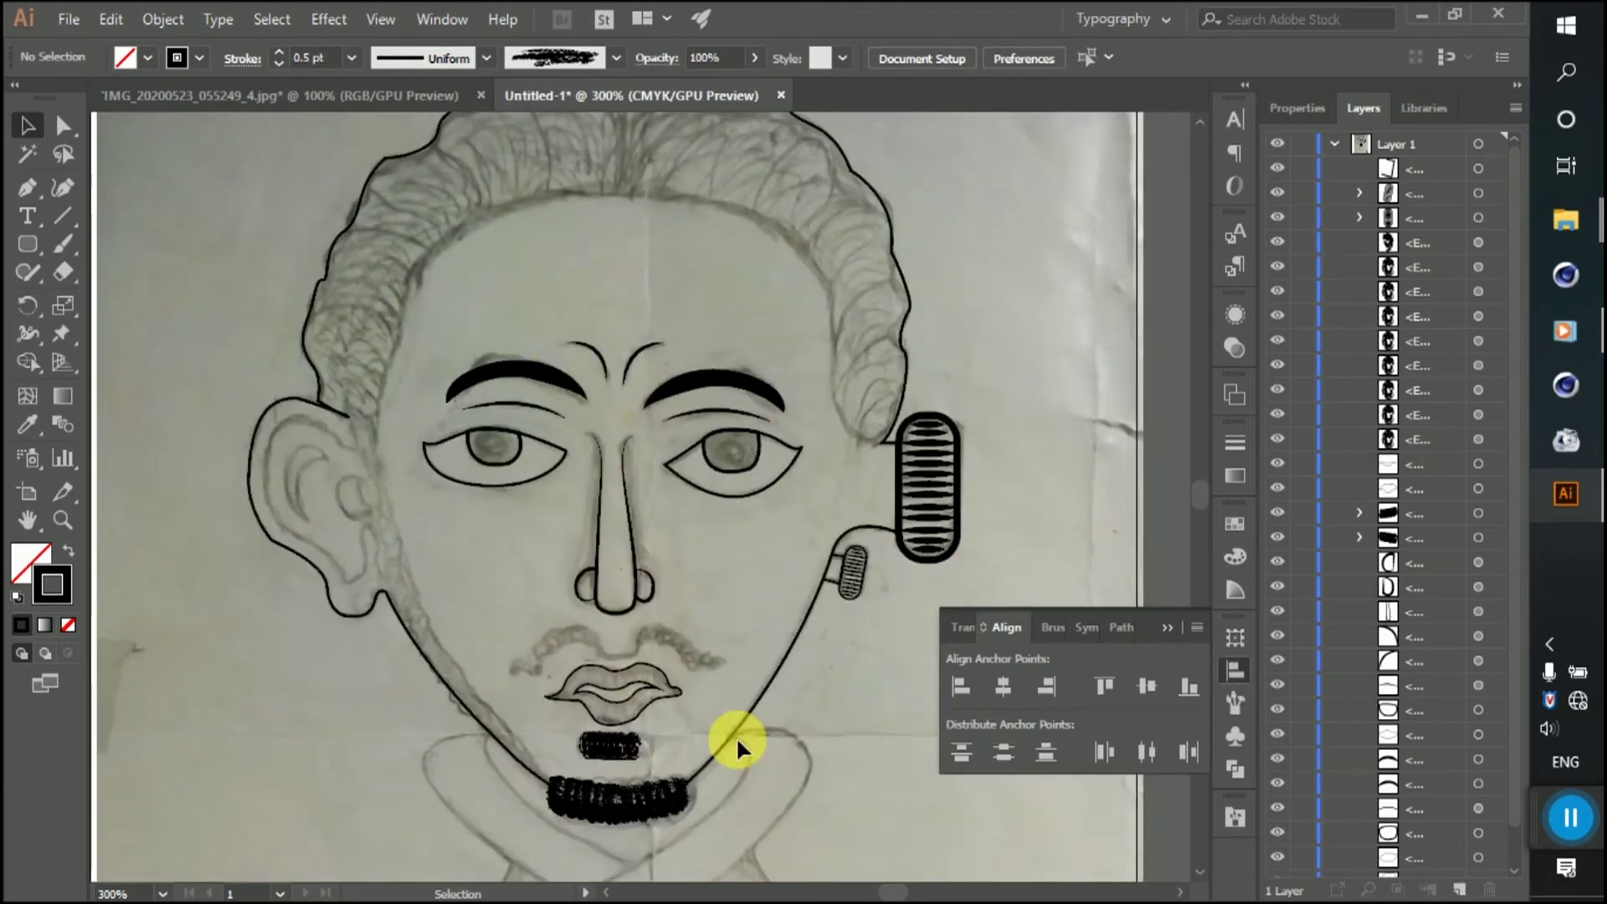
pyautogui.scroll(1, 589, 499)
pyautogui.scroll(2, 531, 394)
pyautogui.scroll(-2, 610, 419)
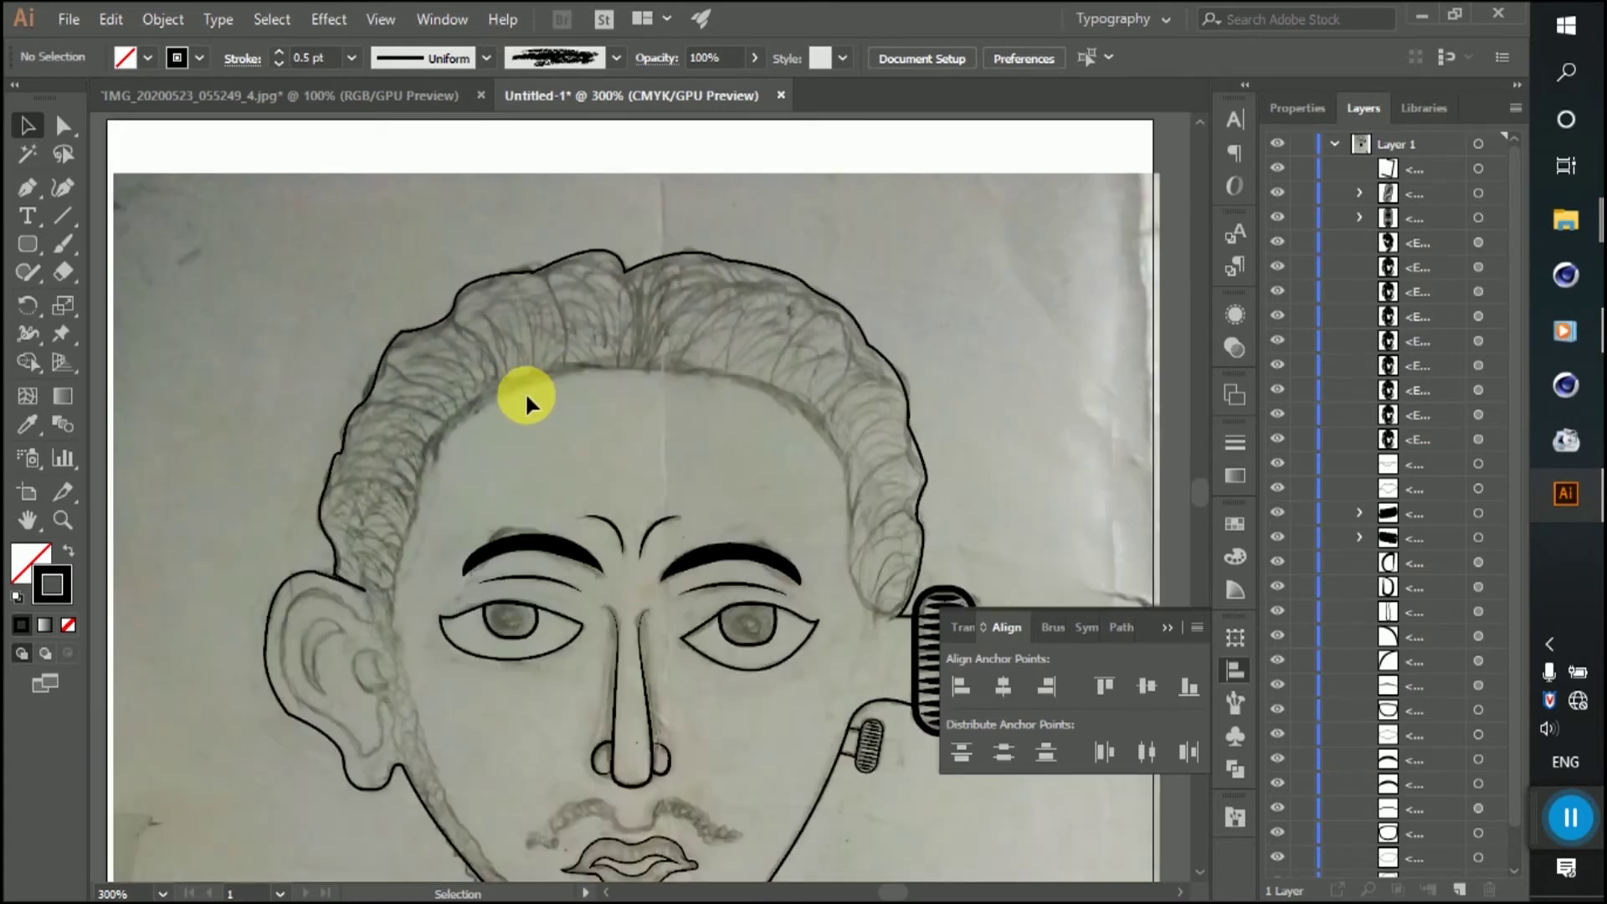
pyautogui.scroll(-2, 578, 519)
pyautogui.scroll(-1, 653, 720)
pyautogui.click(651, 783)
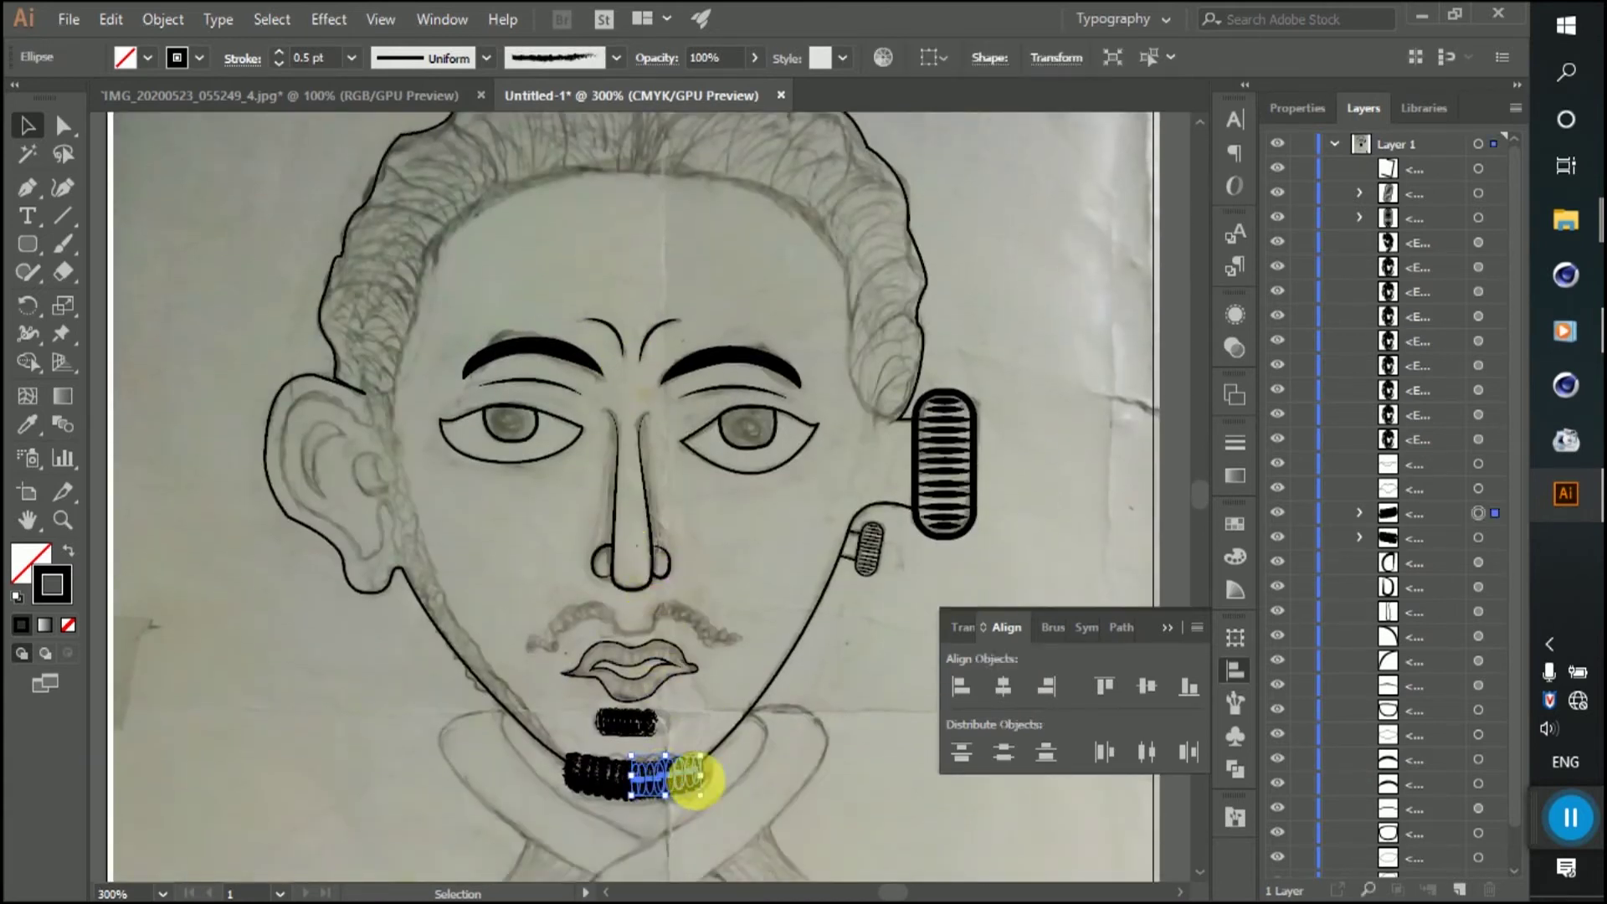
pyautogui.scroll(3, 679, 737)
pyautogui.click(560, 345)
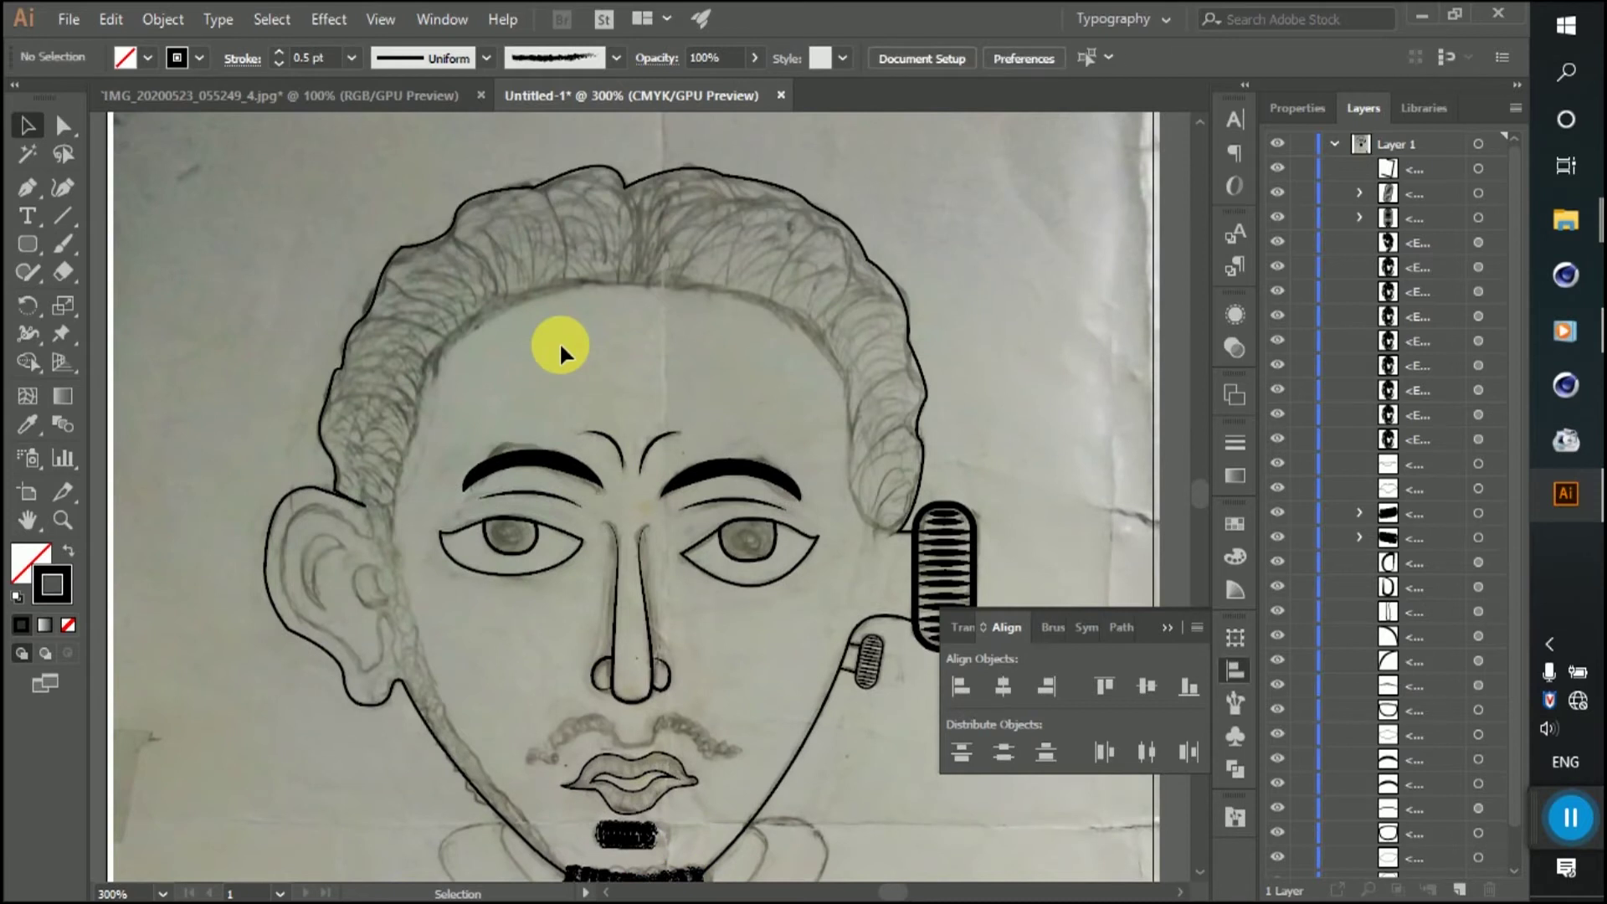
# Step: Draw a small ellipse with the Ellipse tool over the hair above the left forehead
pyautogui.click(28, 245)
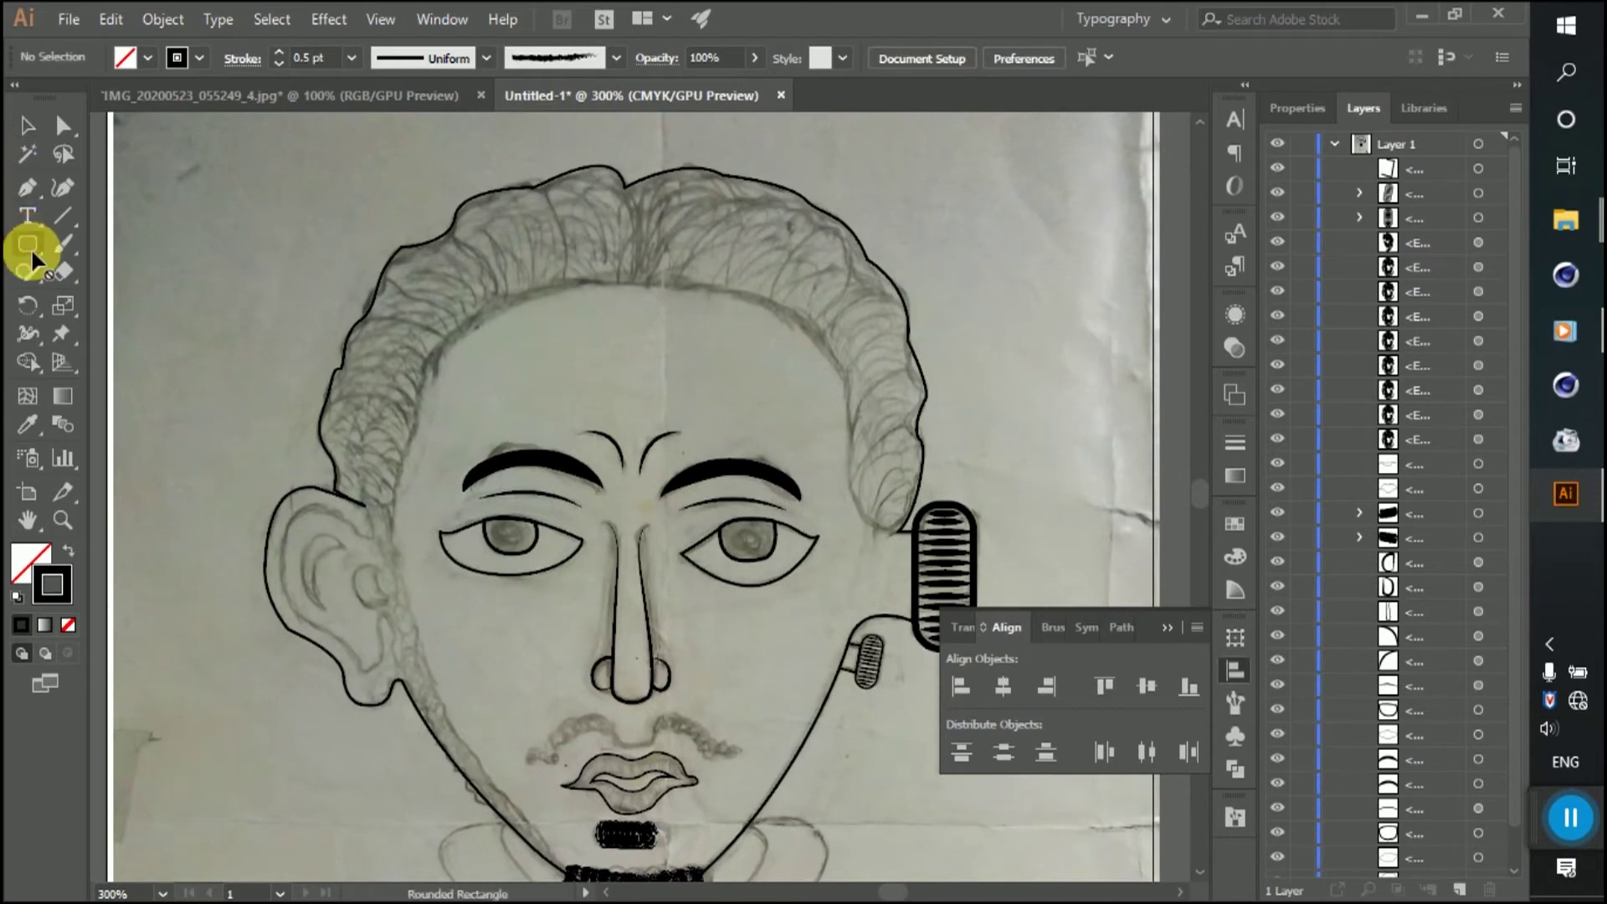
pyautogui.moveTo(31, 249); pyautogui.dragTo(90, 300)
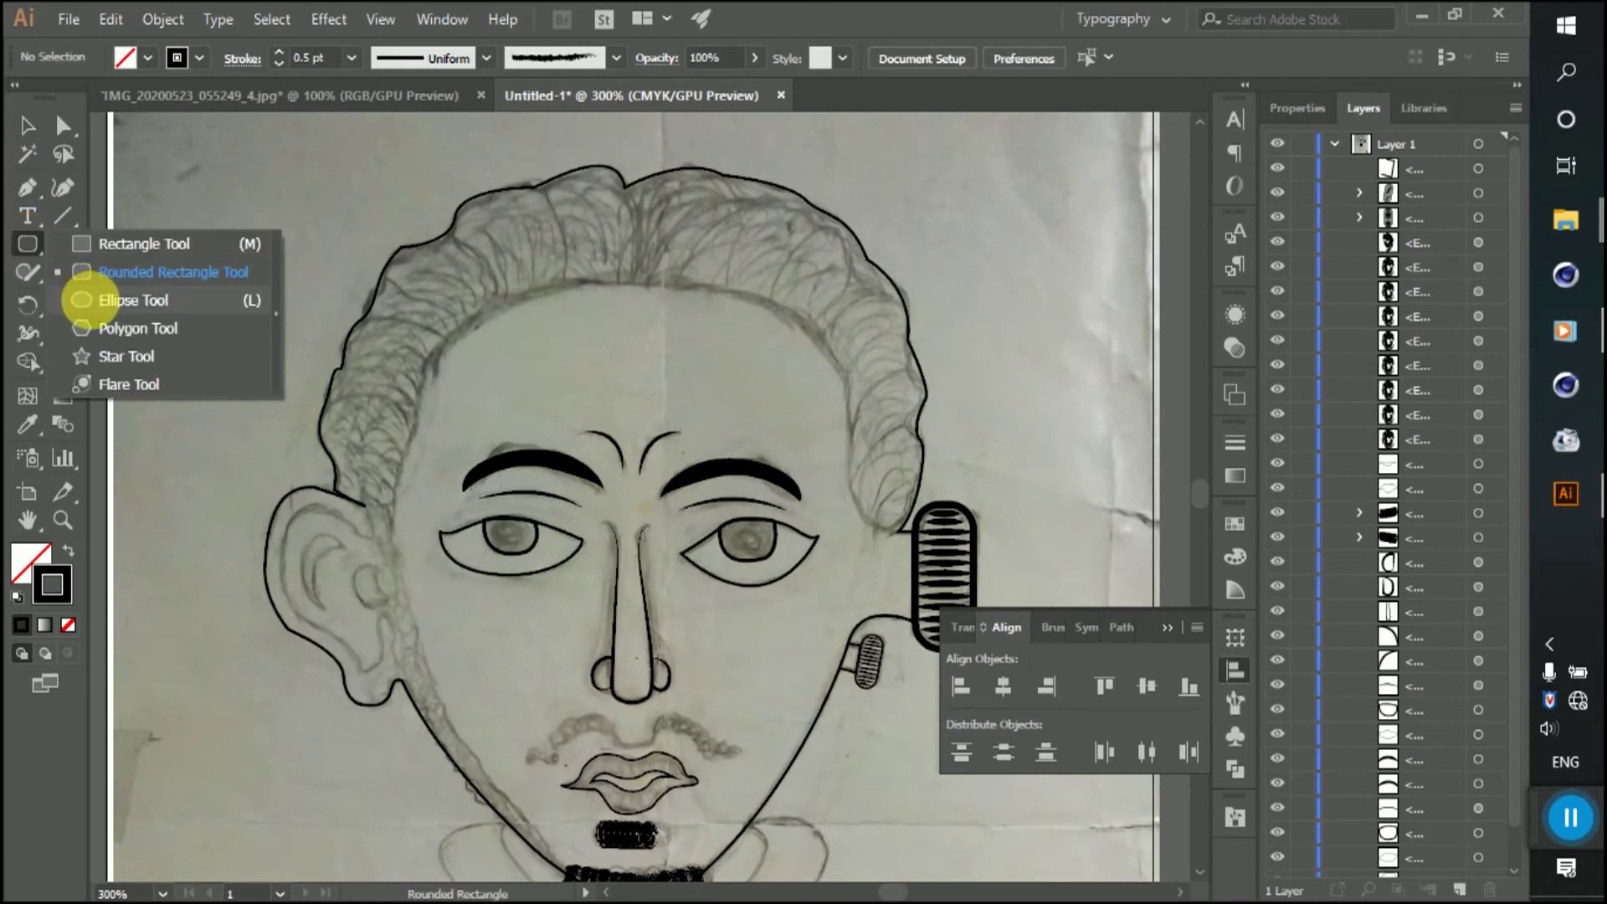
pyautogui.moveTo(467, 200); pyautogui.dragTo(533, 300)
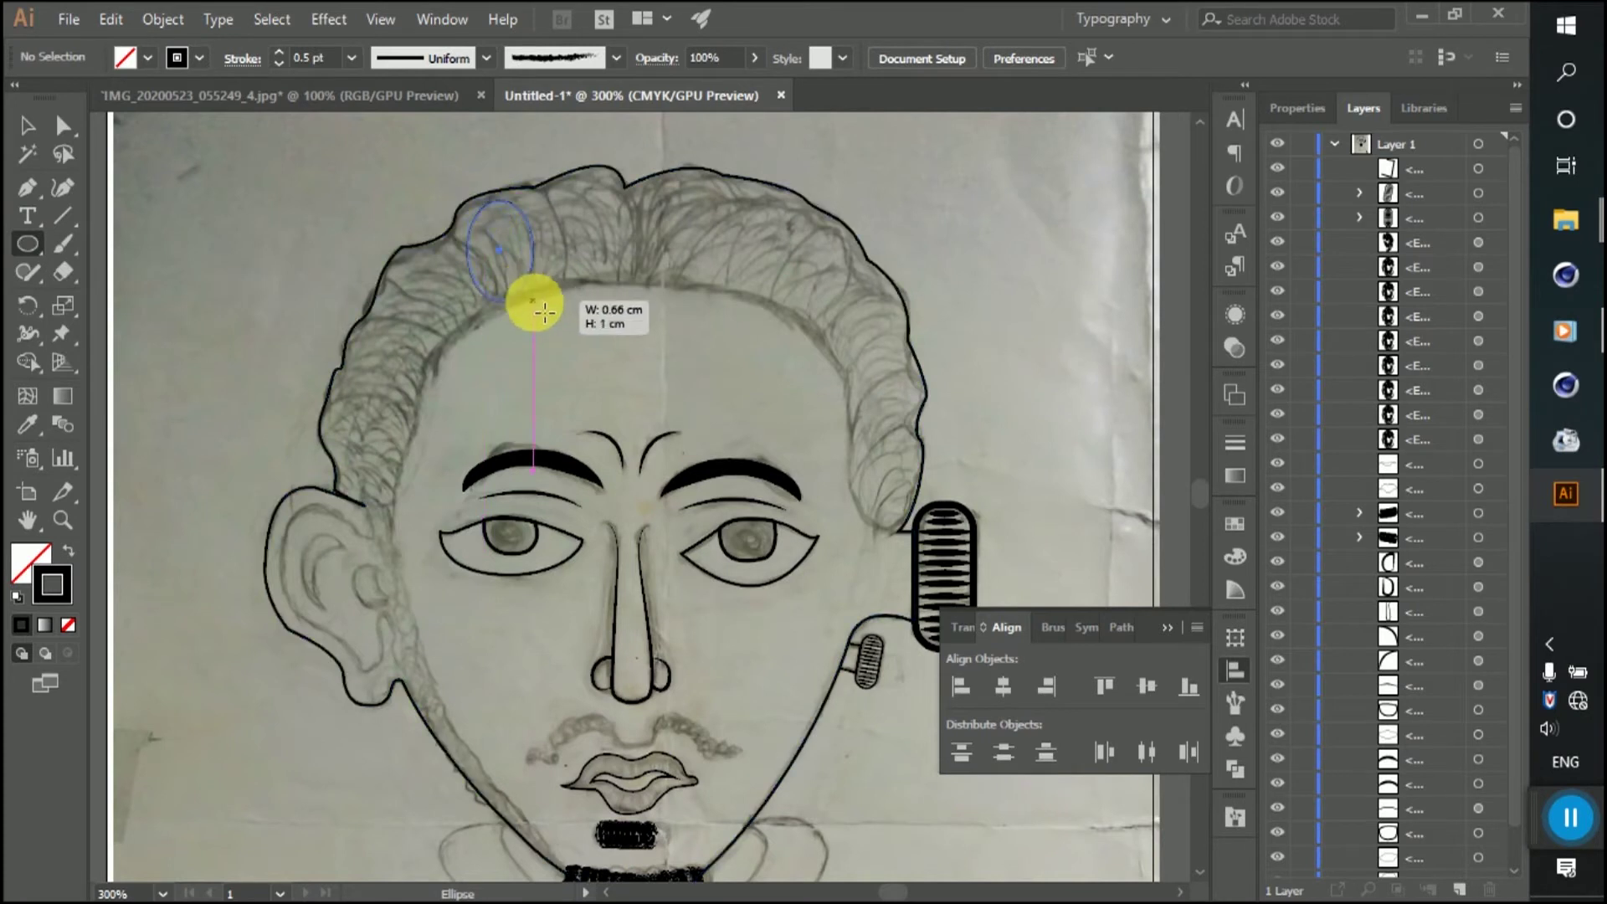
# Step: Narrow and reshape the hair ellipse and give it a 2 pt stroke
pyautogui.click(40, 138)
pyautogui.scroll(2, 451, 181)
pyautogui.moveTo(649, 318)
pyautogui.mouseDown()
pyautogui.moveTo(584, 320)
pyautogui.moveTo(605, 294)
pyautogui.mouseUp()
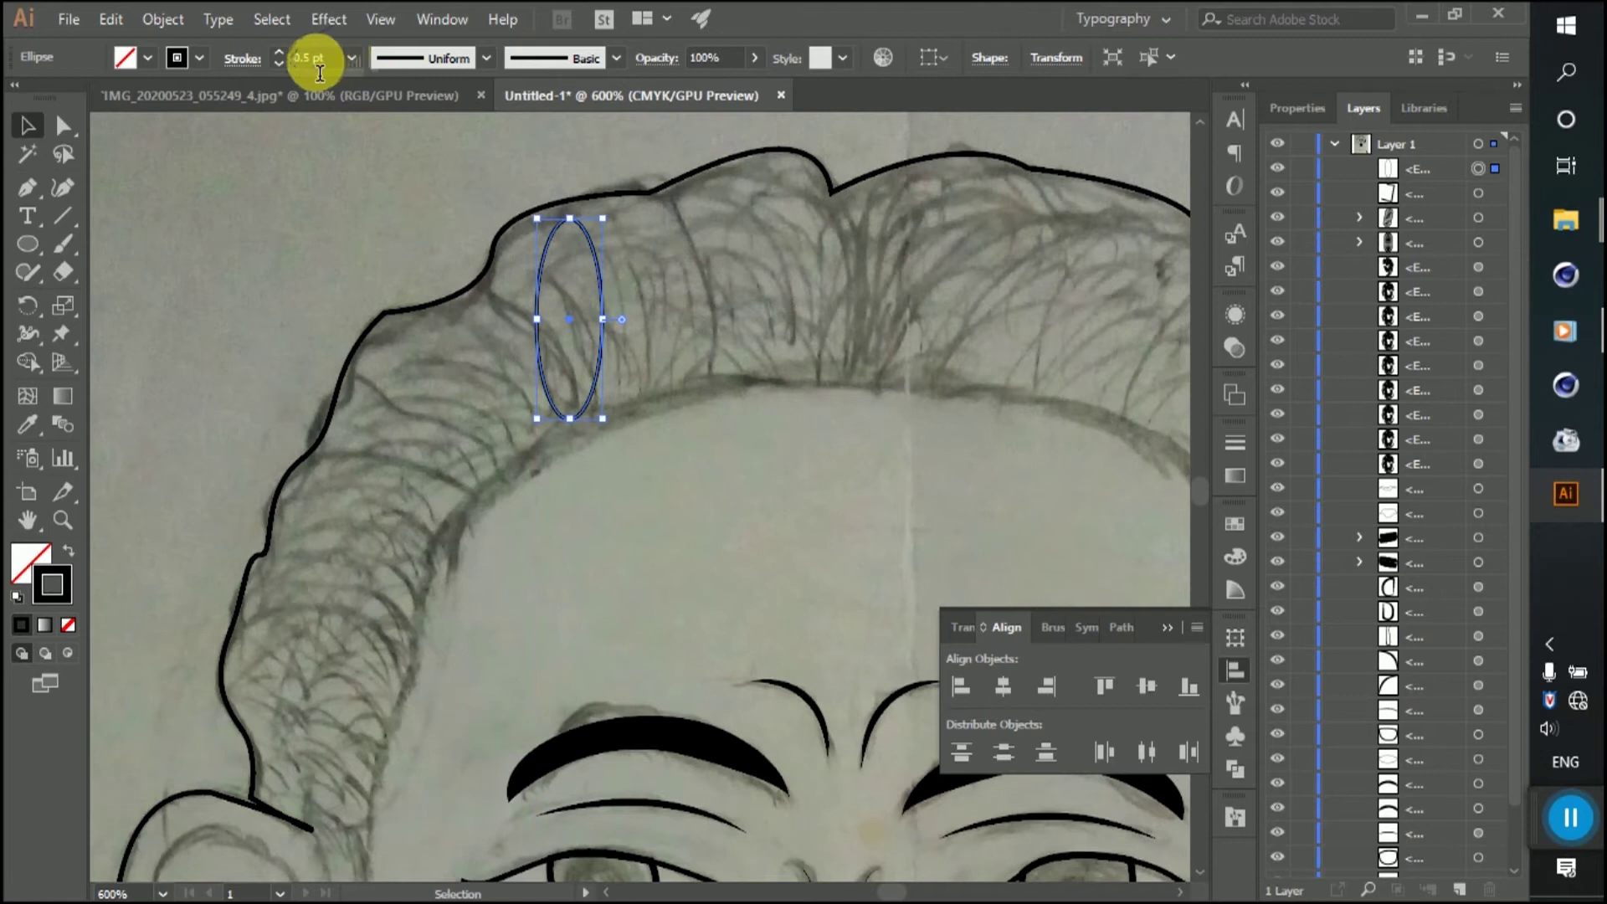
pyautogui.click(278, 51)
pyautogui.click(278, 52)
pyautogui.moveTo(569, 218); pyautogui.dragTo(567, 259)
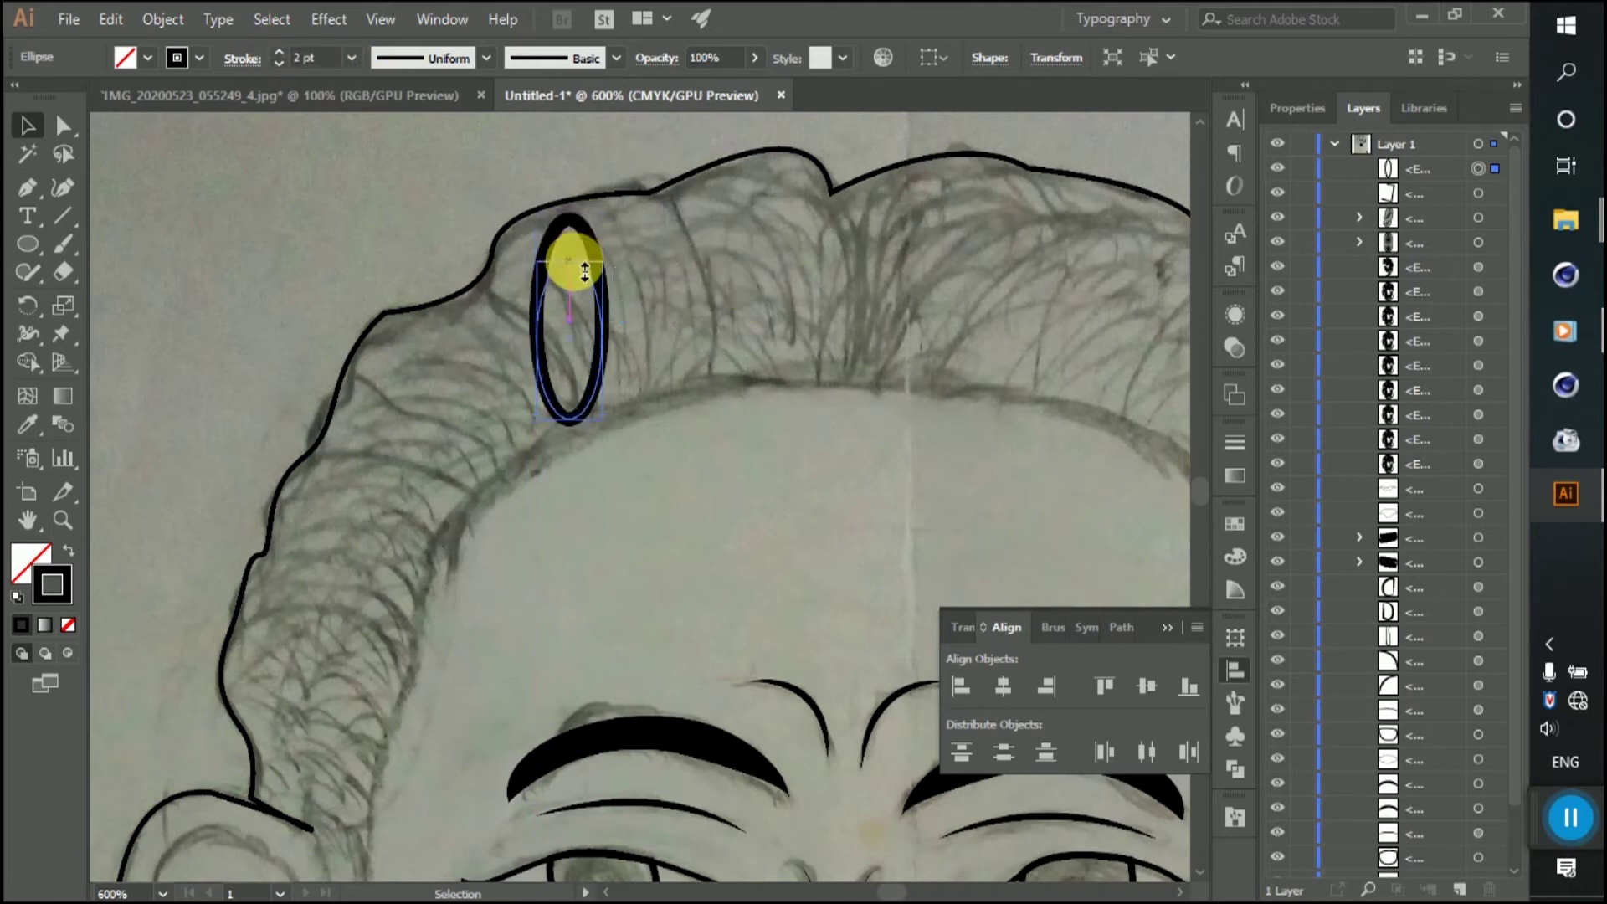
pyautogui.moveTo(567, 418); pyautogui.dragTo(611, 410)
pyautogui.hotkey('ctrl', '-')
pyautogui.hotkey('ctrl', '-')
pyautogui.hotkey('ctrl', '-')
# Step: Apply the Charcoal - Feather brush at 2 pt, stretch the ellipse, and copy it along the hair
pyautogui.click(539, 57)
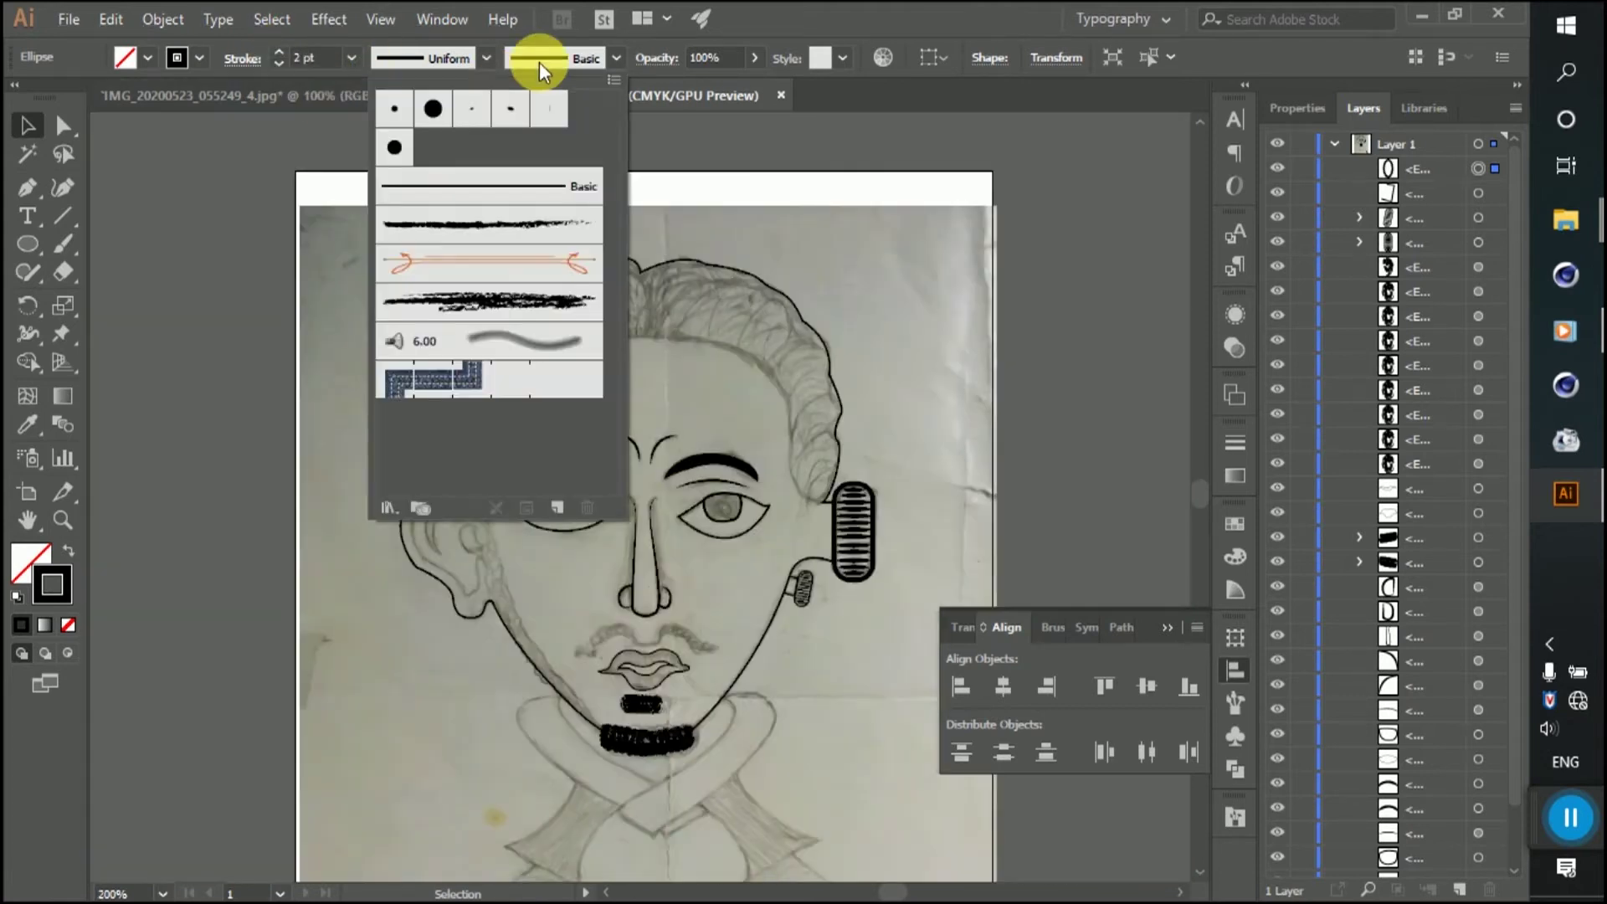
pyautogui.click(531, 237)
pyautogui.scroll(2, 551, 308)
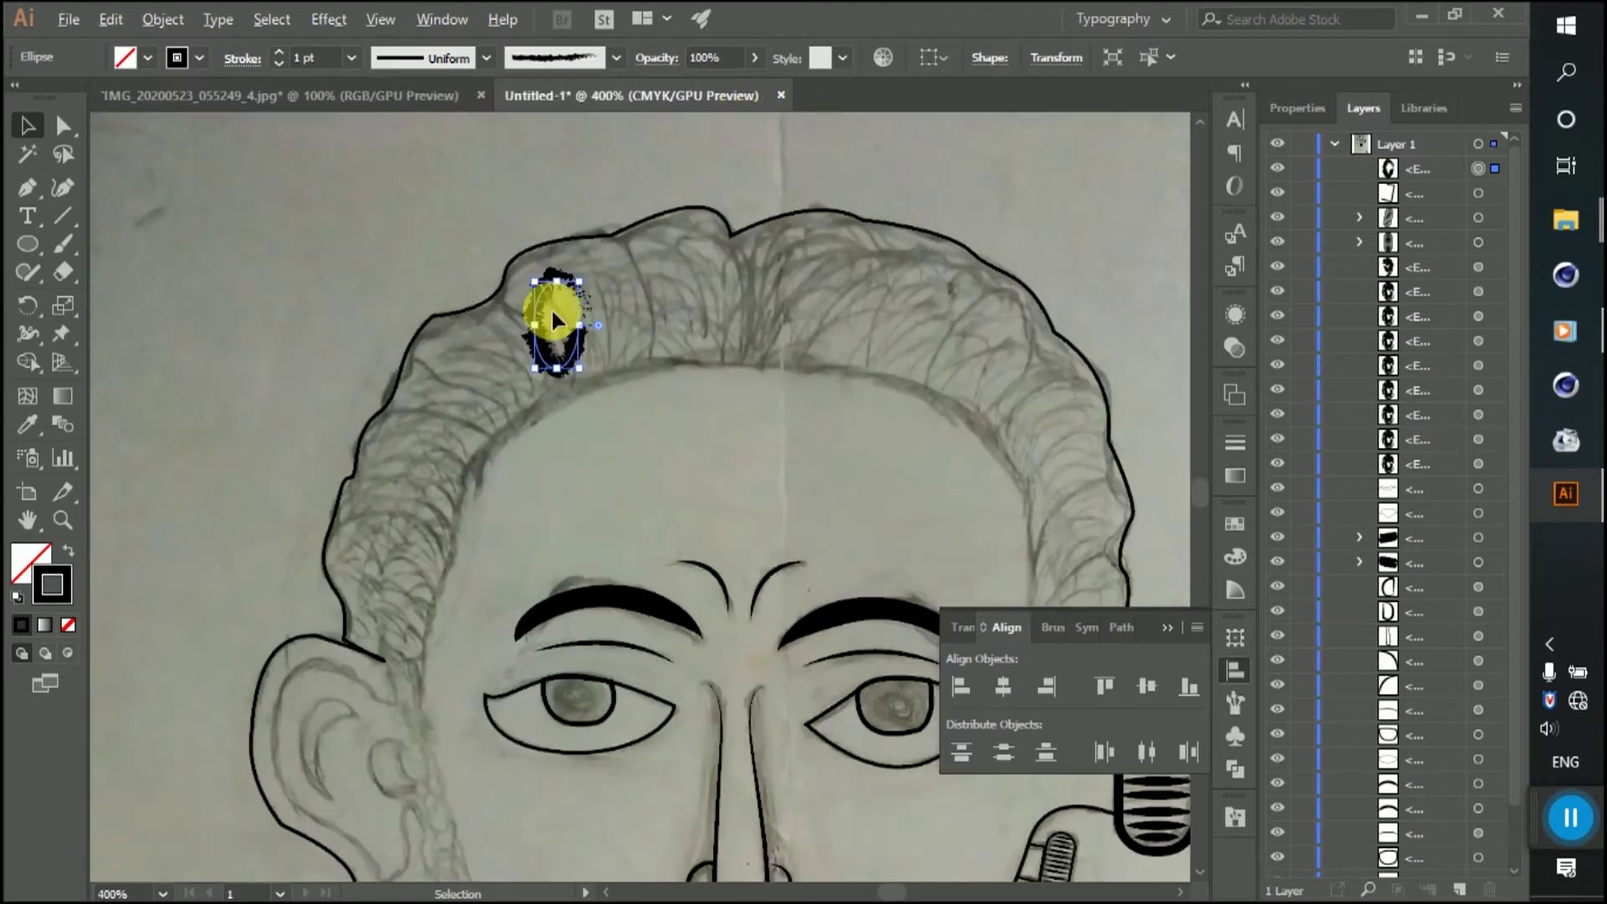
pyautogui.moveTo(556, 282); pyautogui.dragTo(557, 261)
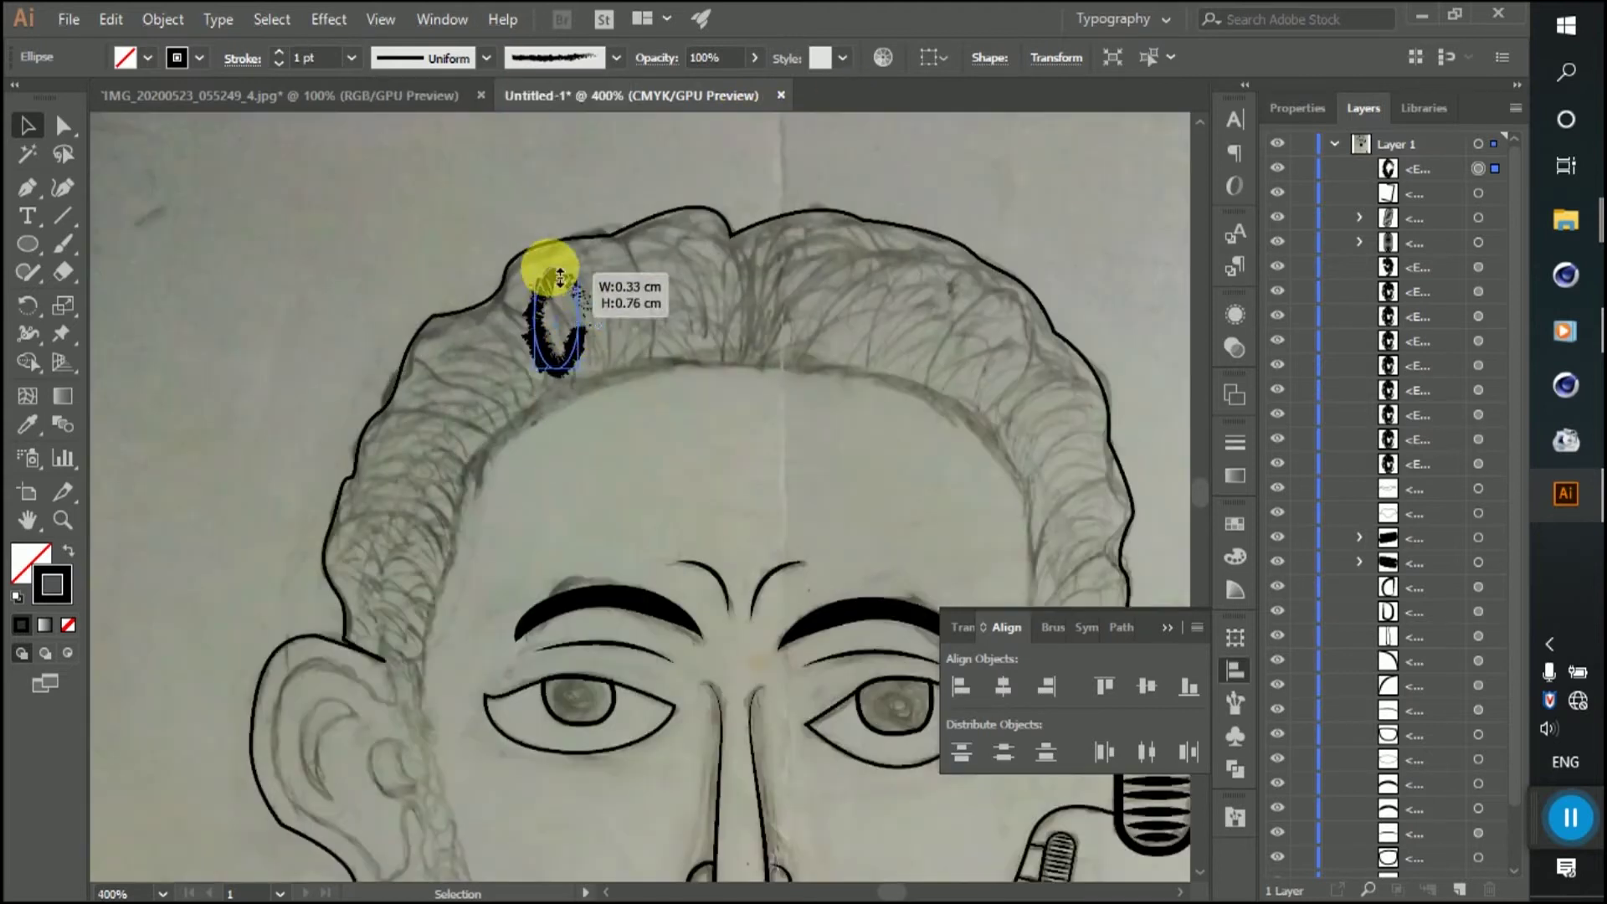
pyautogui.click(278, 52)
pyautogui.click(279, 67)
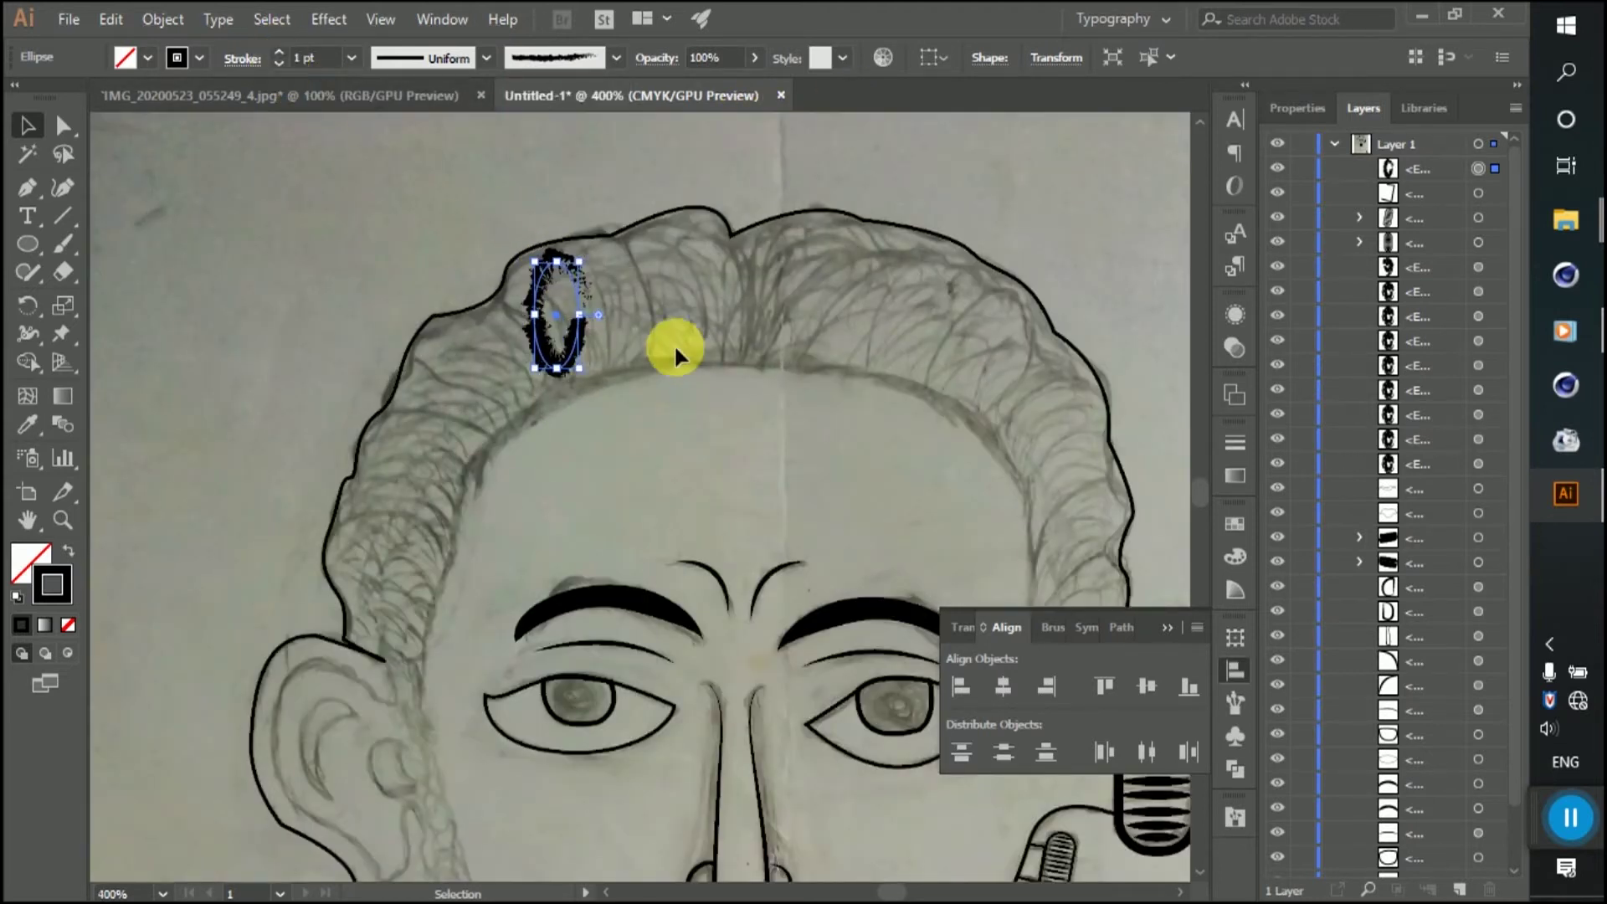
pyautogui.click(278, 51)
pyautogui.scroll(2, 556, 335)
pyautogui.moveTo(531, 189); pyautogui.dragTo(531, 205)
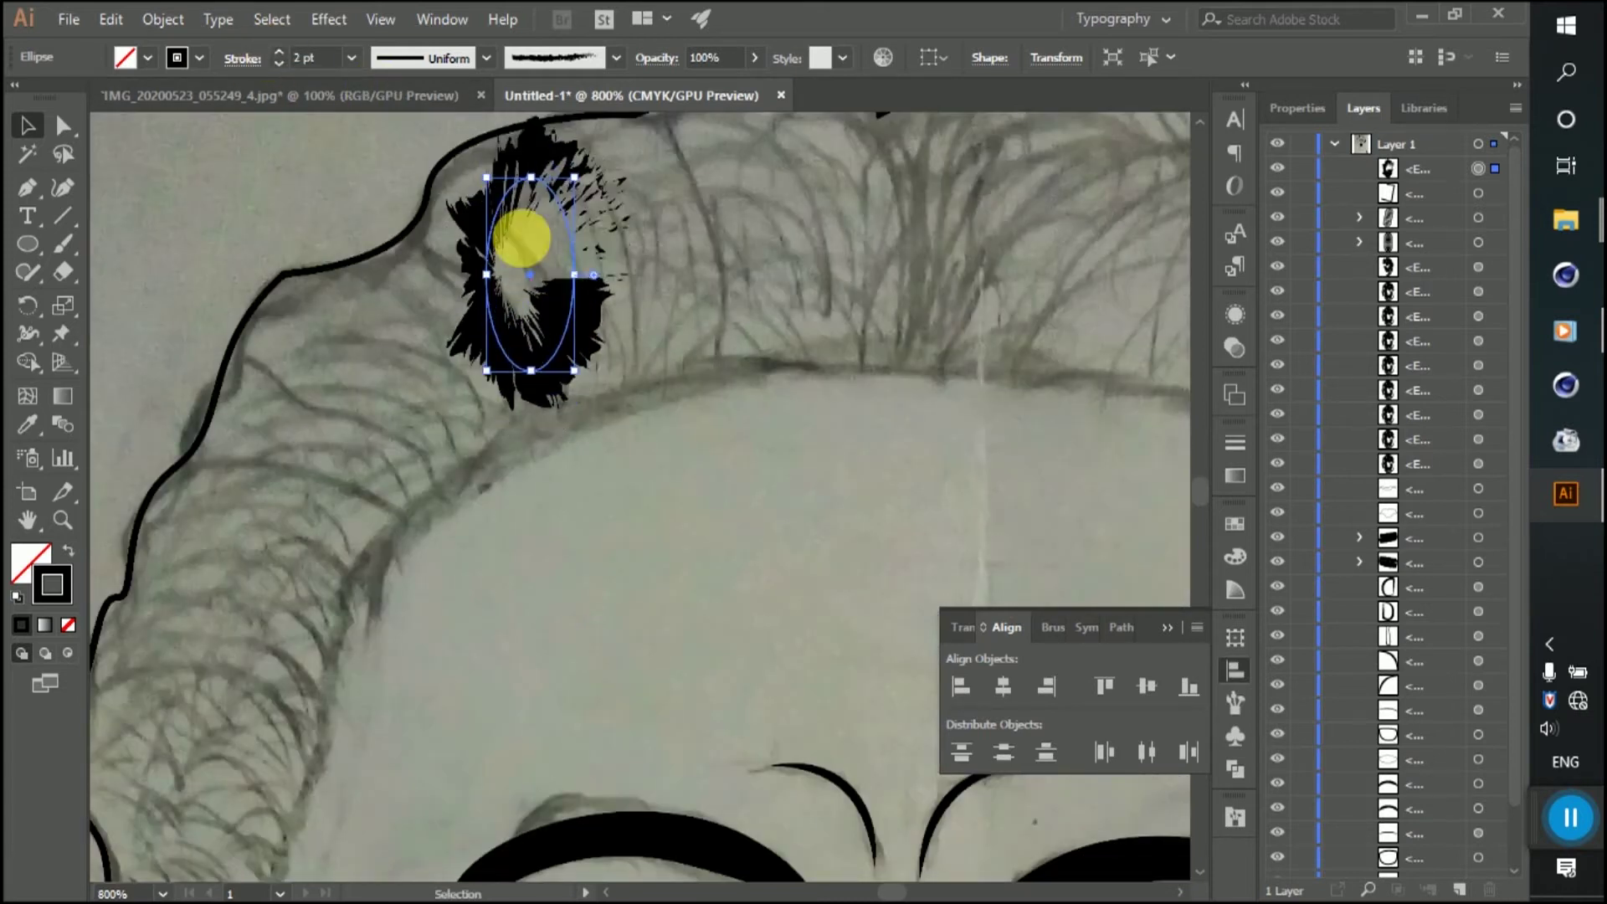
pyautogui.scroll(-1, 535, 251)
pyautogui.moveTo(541, 347)
pyautogui.mouseDown()
pyautogui.moveTo(605, 306)
pyautogui.moveTo(737, 270)
pyautogui.moveTo(988, 279)
pyautogui.mouseUp()
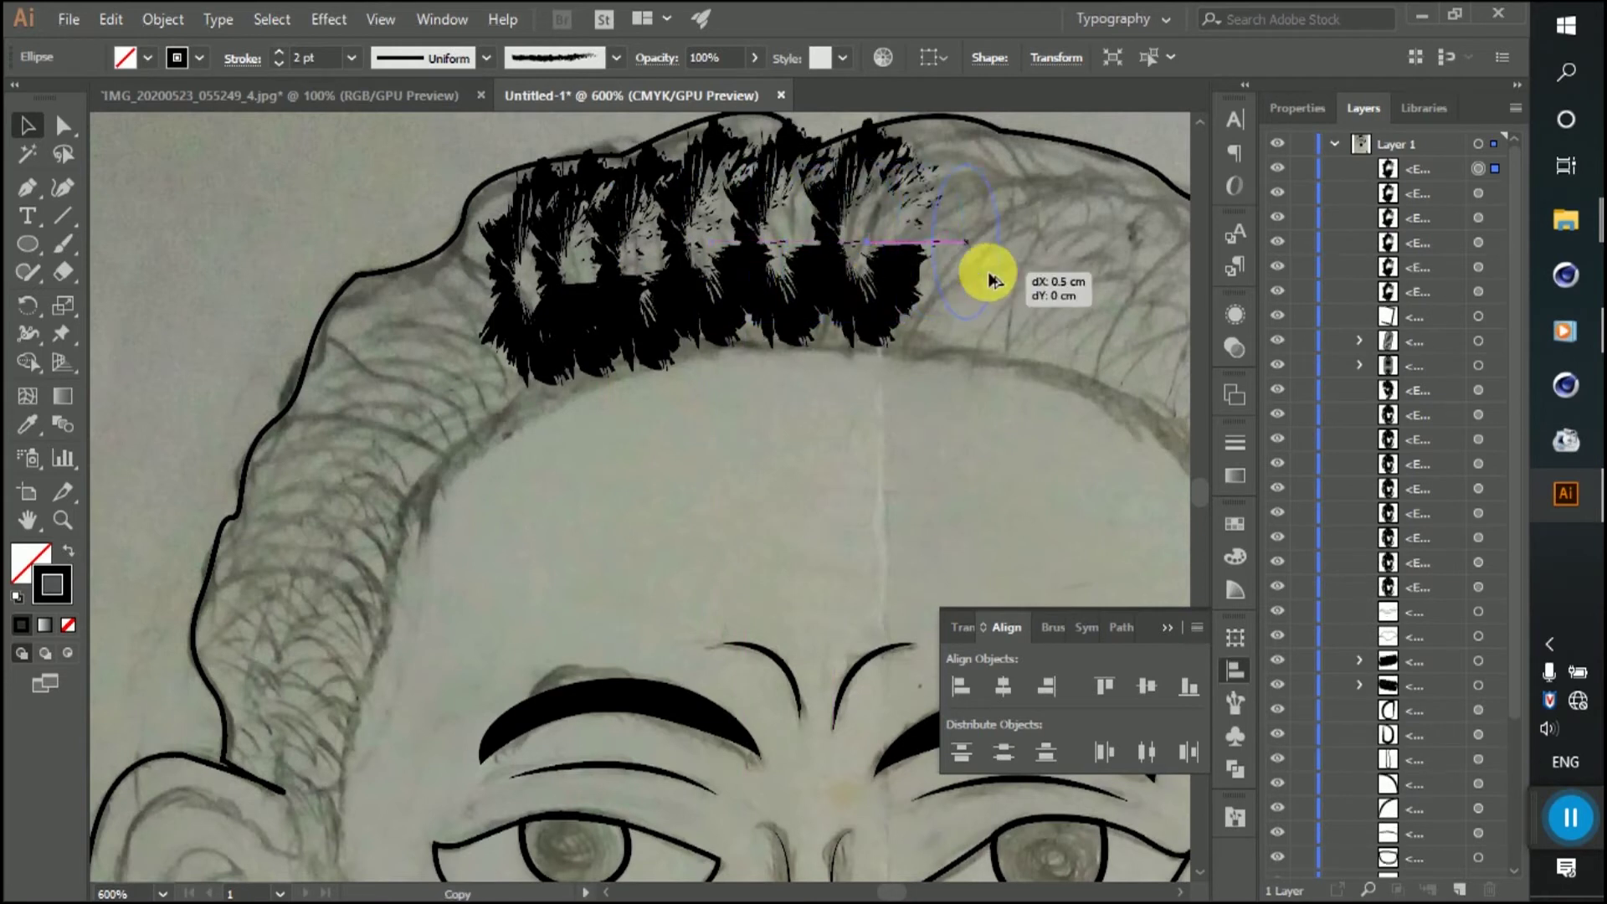
# Step: Space the charcoal hair clumps evenly along the hairline and add another copy
pyautogui.scroll(-2, 989, 279)
pyautogui.scroll(2, 686, 298)
pyautogui.moveTo(712, 286); pyautogui.dragTo(678, 283)
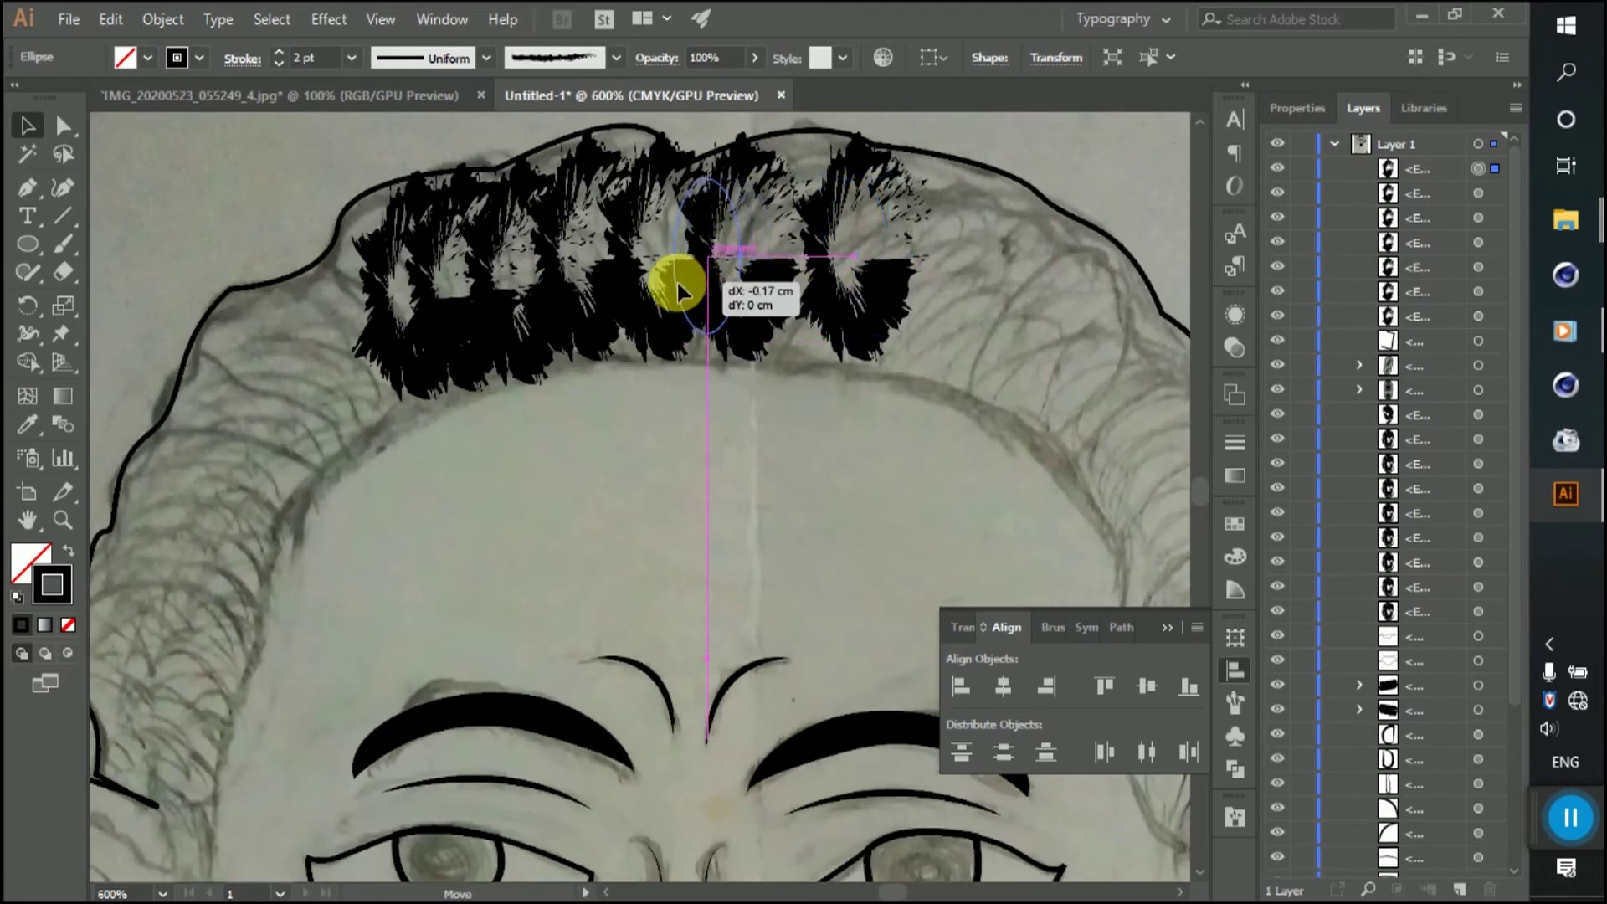
pyautogui.moveTo(871, 299)
pyautogui.mouseDown()
pyautogui.moveTo(850, 299)
pyautogui.moveTo(994, 316)
pyautogui.mouseUp()
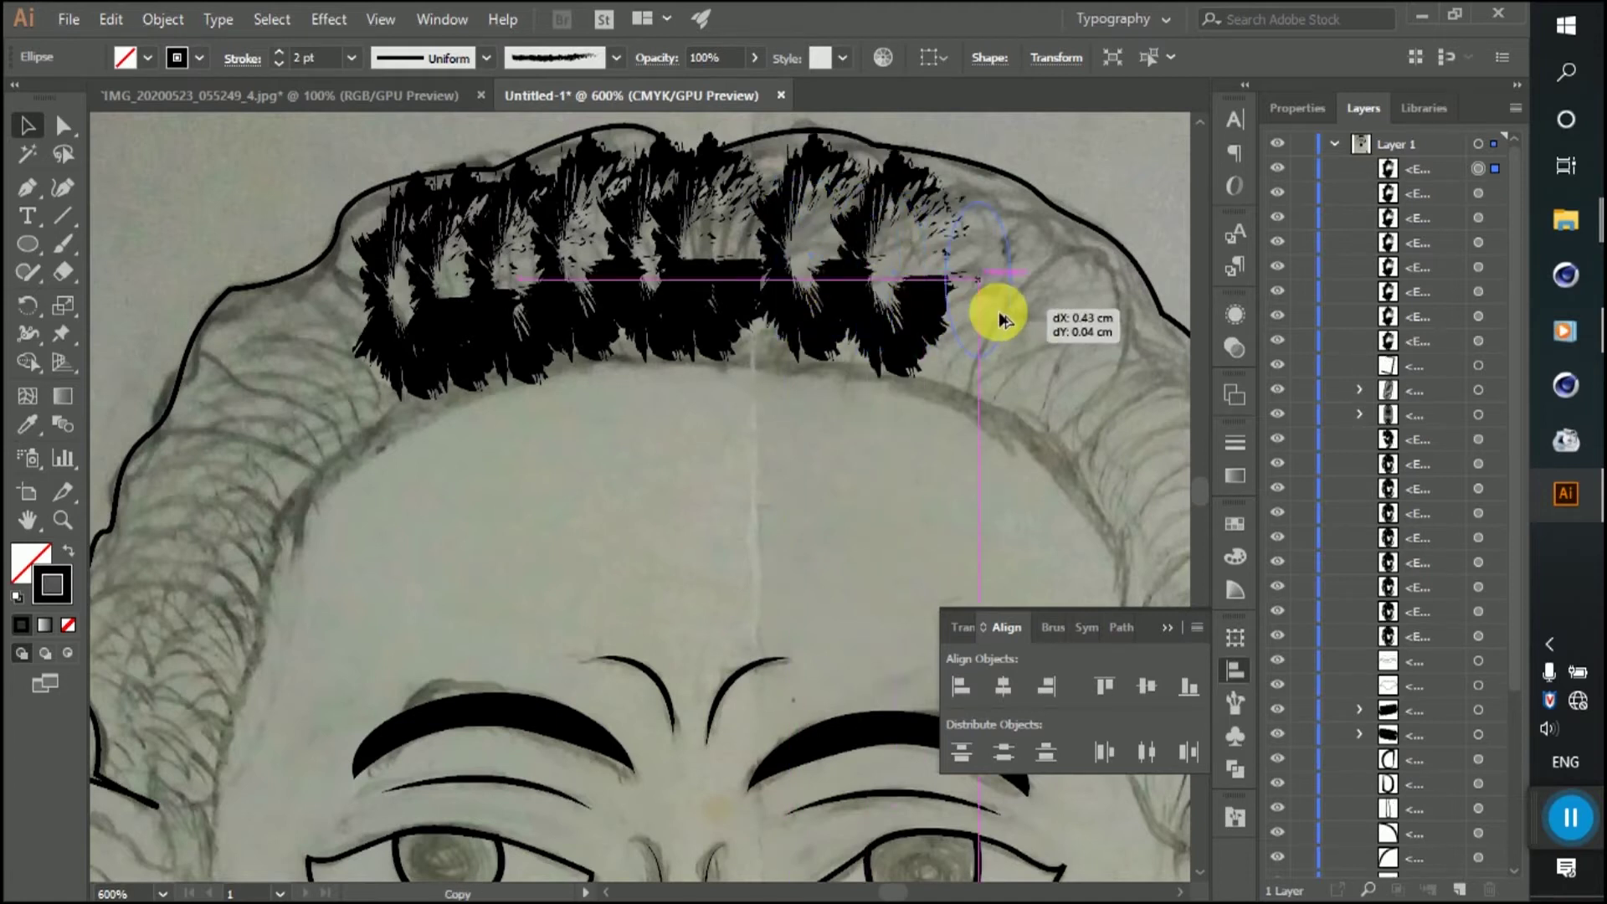
pyautogui.click(1116, 154)
pyautogui.moveTo(425, 311); pyautogui.dragTo(383, 312)
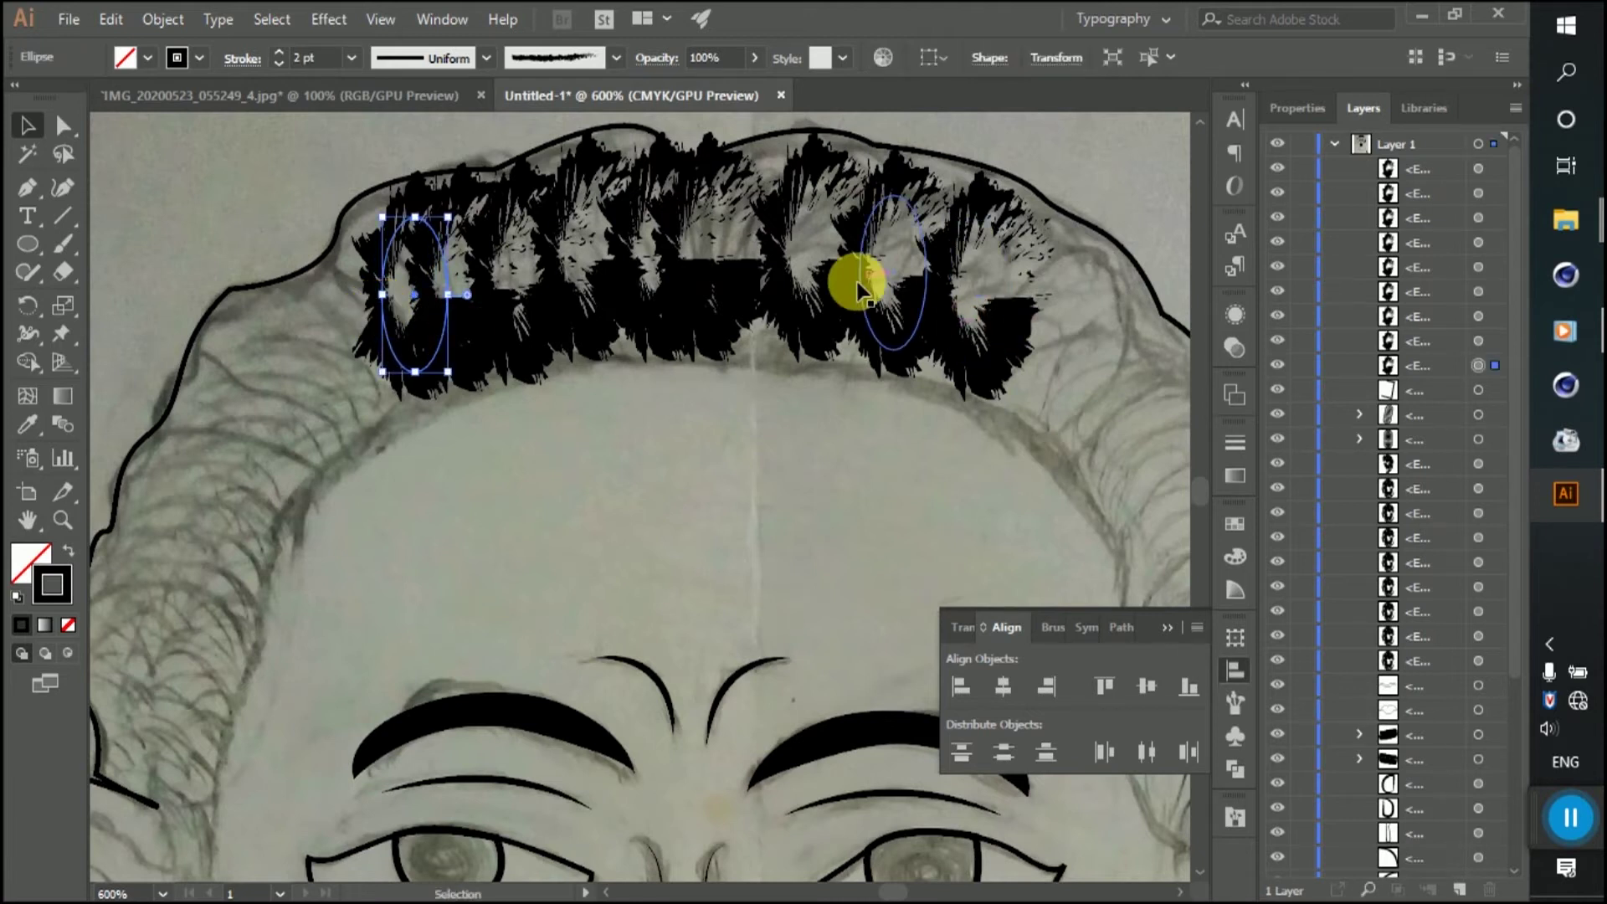
# Step: Reposition a hair clump further right within the row
pyautogui.click(988, 322)
pyautogui.moveTo(390, 284); pyautogui.dragTo(932, 448)
pyautogui.click(932, 449)
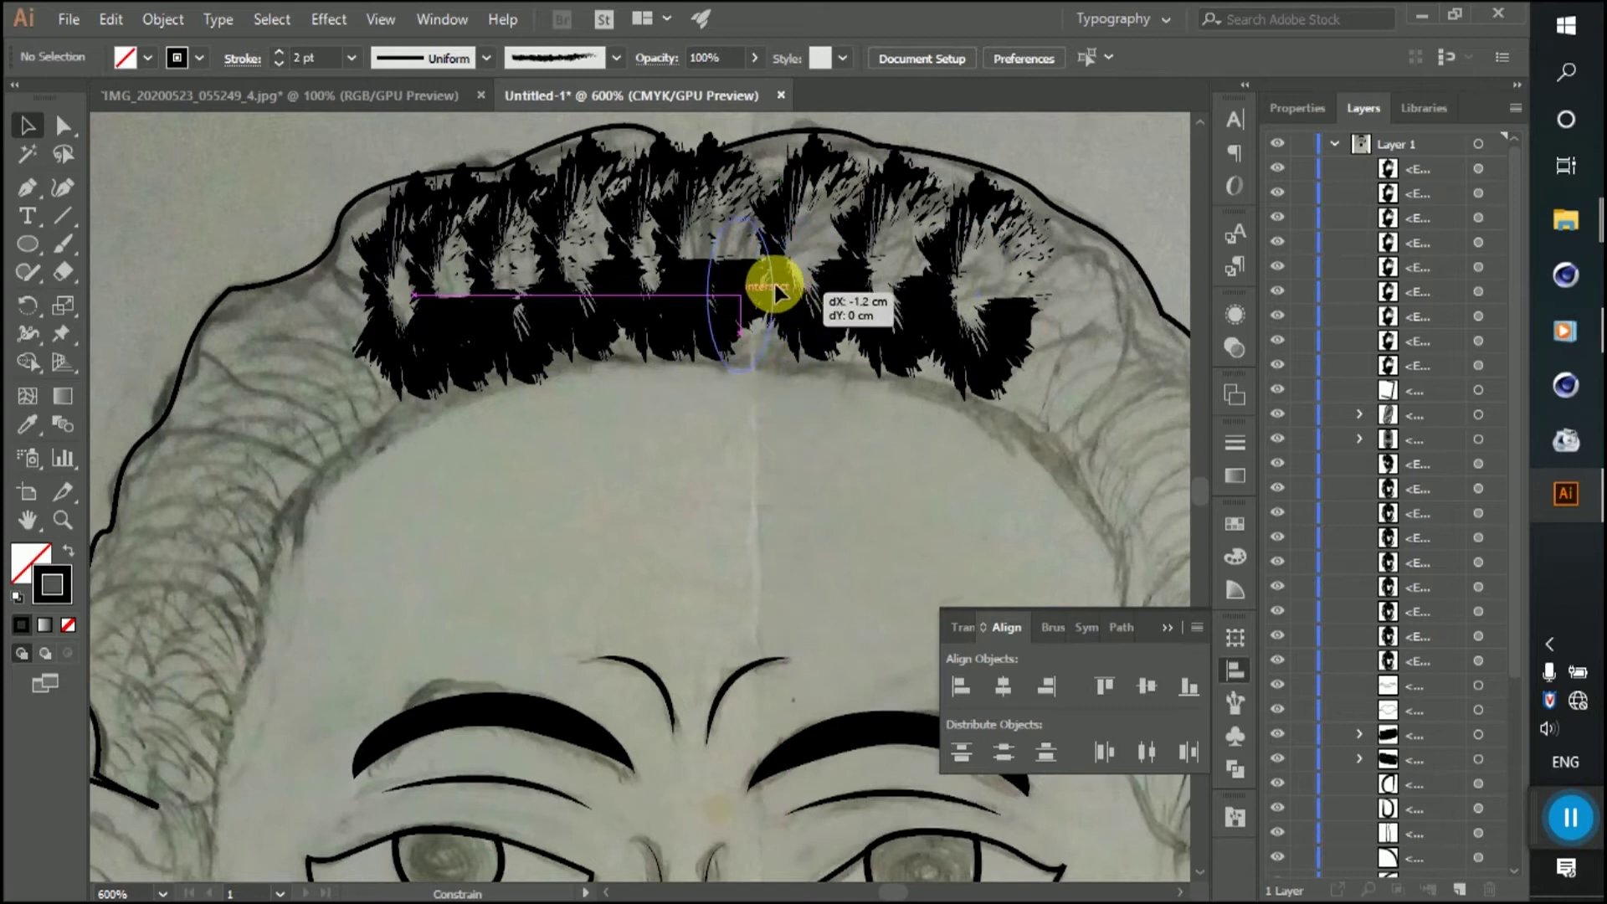
pyautogui.moveTo(909, 319); pyautogui.dragTo(1043, 313)
pyautogui.press('v')
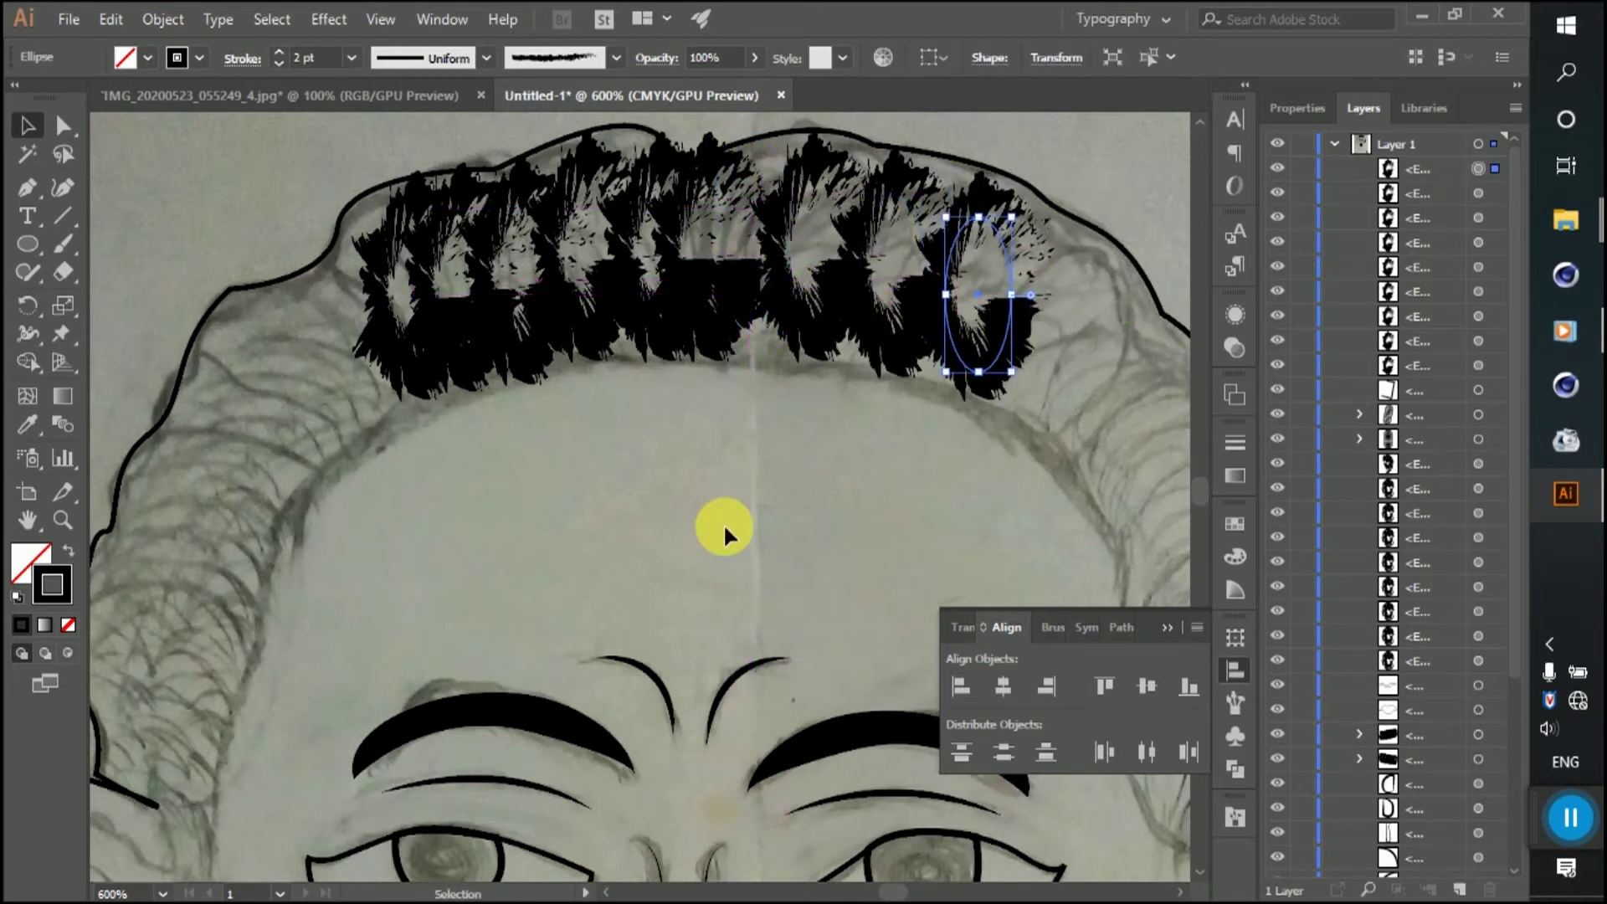
pyautogui.click(719, 479)
# Step: Move a hair clump onto the right edge of the hair and tilt it clockwise
pyautogui.scroll(-5, 682, 392)
pyautogui.scroll(5, 757, 362)
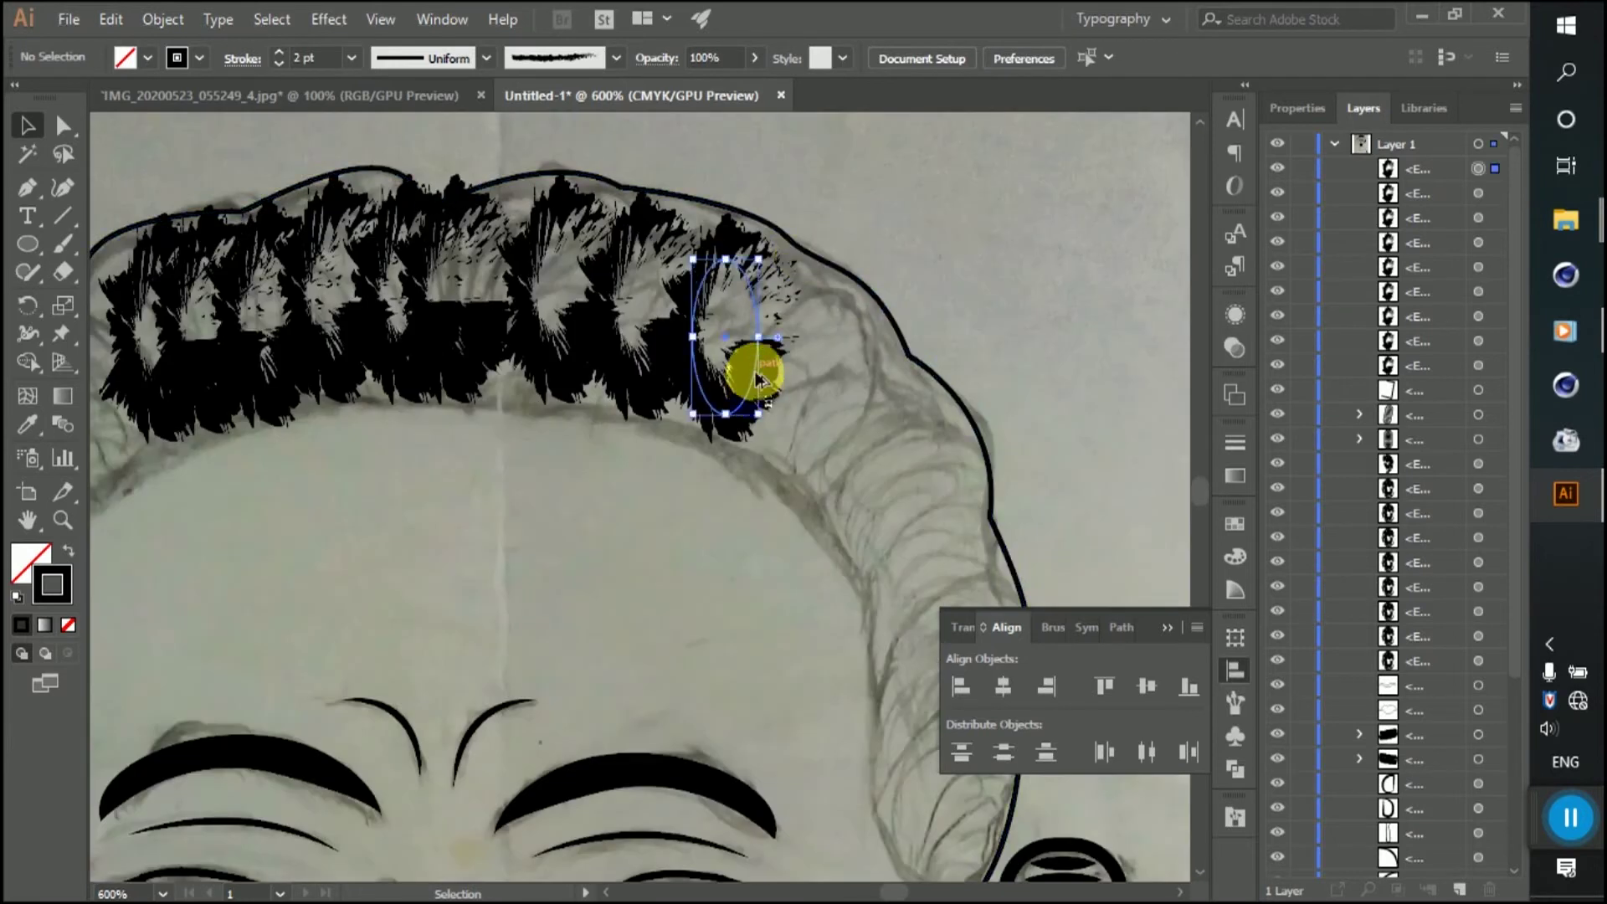
pyautogui.moveTo(755, 378); pyautogui.dragTo(833, 409)
pyautogui.moveTo(868, 304)
pyautogui.mouseDown()
pyautogui.moveTo(796, 359)
pyautogui.moveTo(787, 345)
pyautogui.moveTo(871, 342)
pyautogui.moveTo(782, 359)
pyautogui.moveTo(778, 341)
pyautogui.moveTo(861, 399)
pyautogui.mouseUp()
pyautogui.scroll(-2, 803, 356)
pyautogui.moveTo(907, 290); pyautogui.dragTo(823, 335)
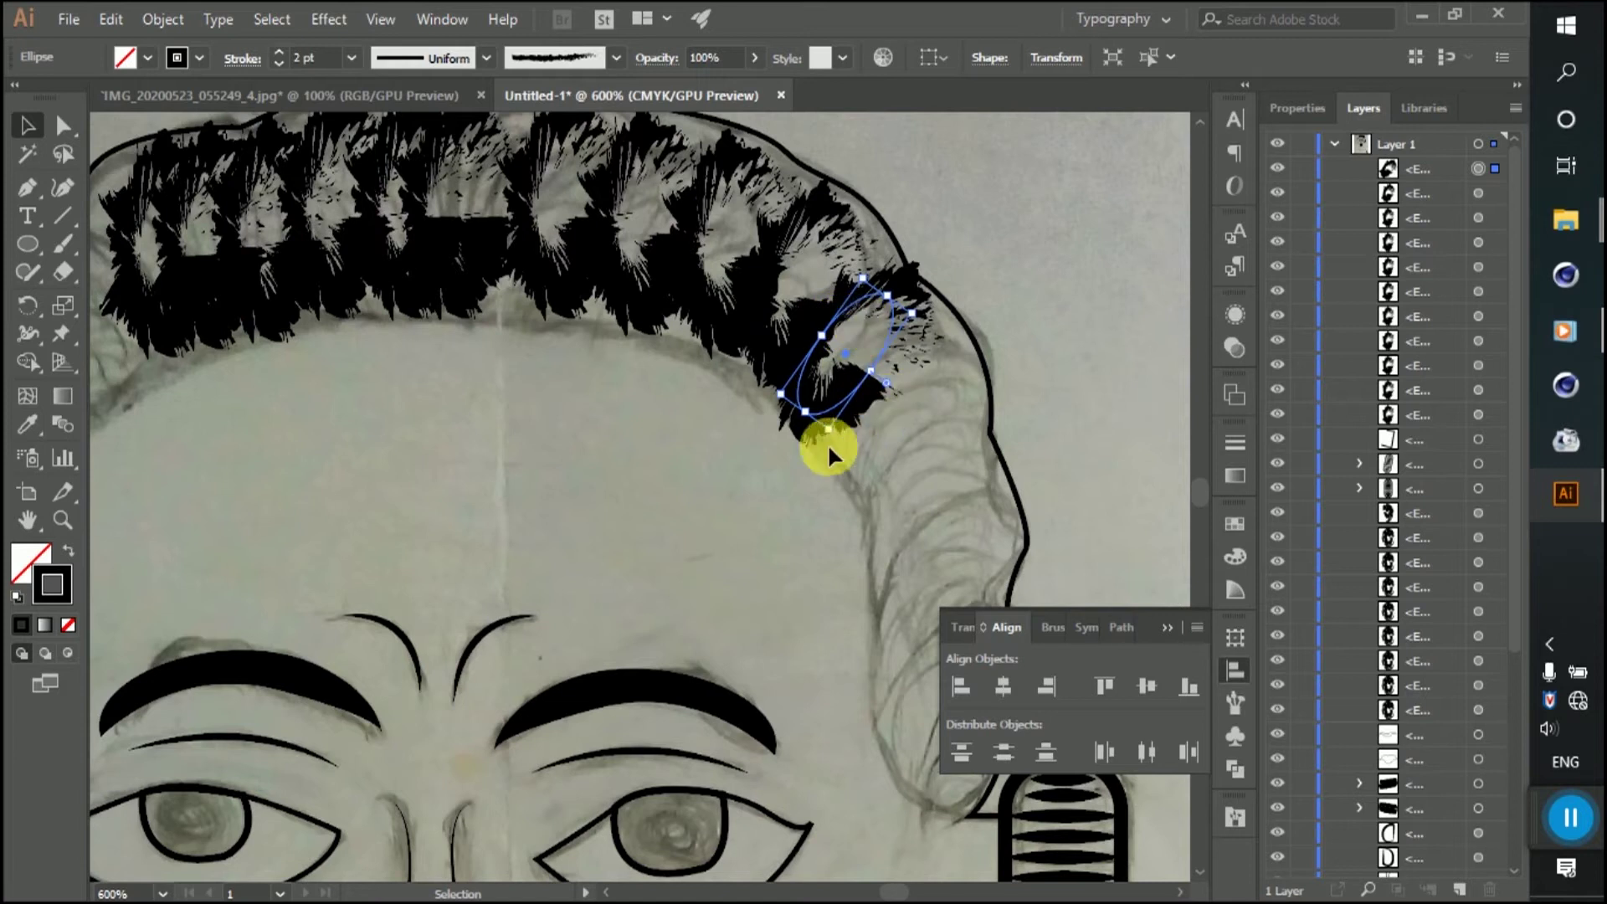
# Step: Slide the rotated charcoal clumps down the right hair edge toward the temple
pyautogui.moveTo(847, 385)
pyautogui.mouseDown()
pyautogui.moveTo(890, 451)
pyautogui.moveTo(925, 466)
pyautogui.mouseUp()
pyautogui.scroll(-3, 924, 466)
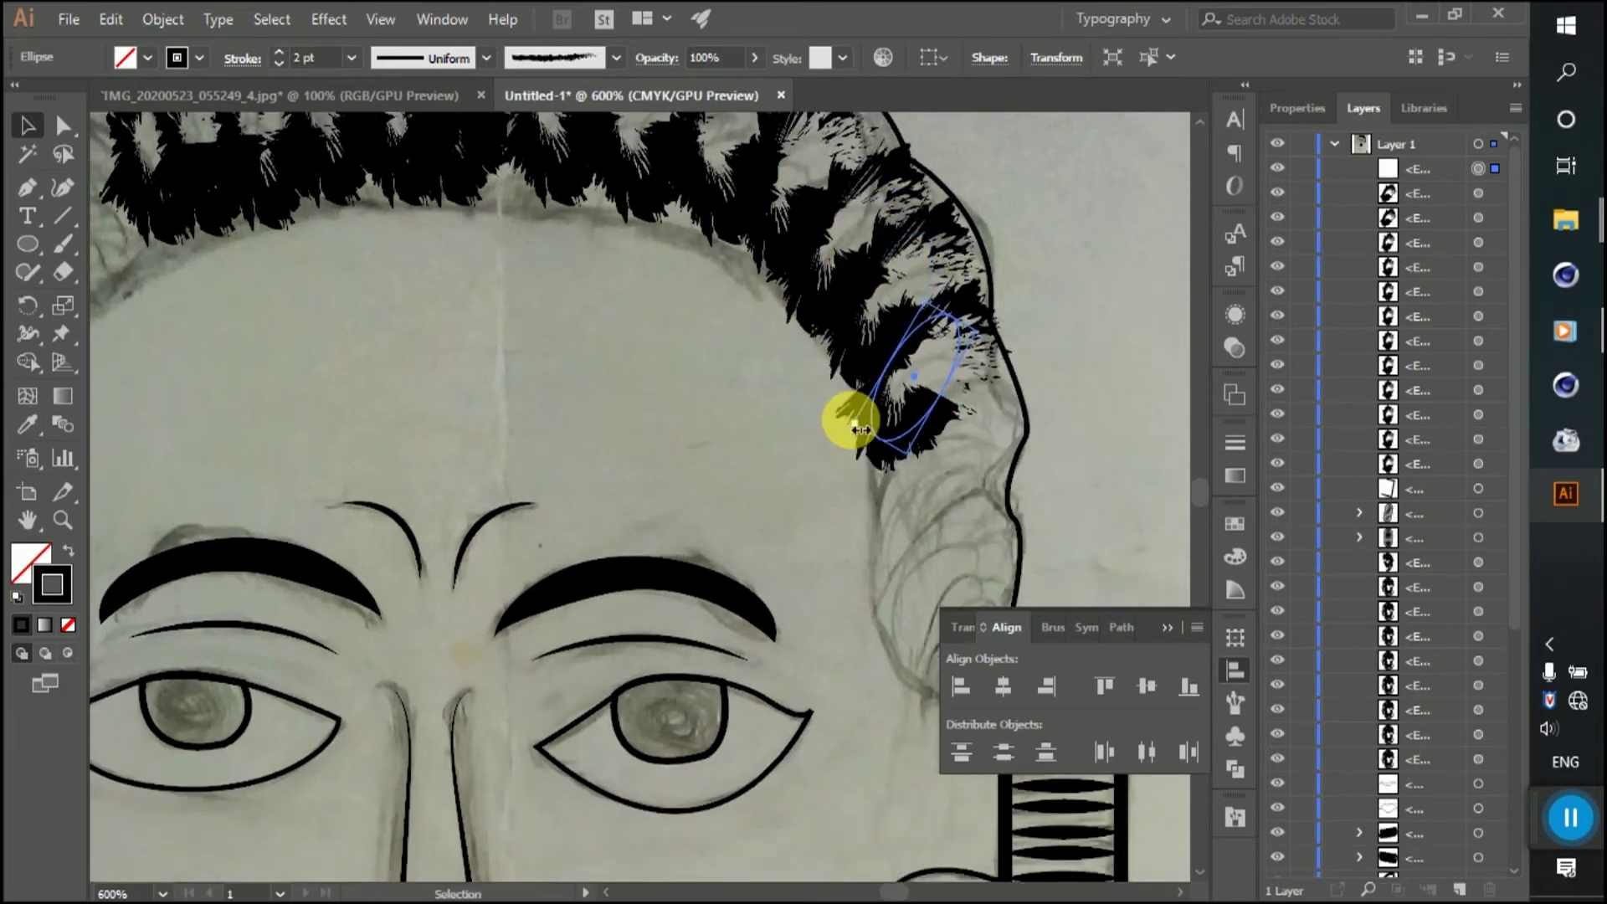
pyautogui.moveTo(871, 418)
pyautogui.mouseDown()
pyautogui.moveTo(850, 347)
pyautogui.moveTo(876, 405)
pyautogui.mouseUp()
pyautogui.scroll(-1, 876, 405)
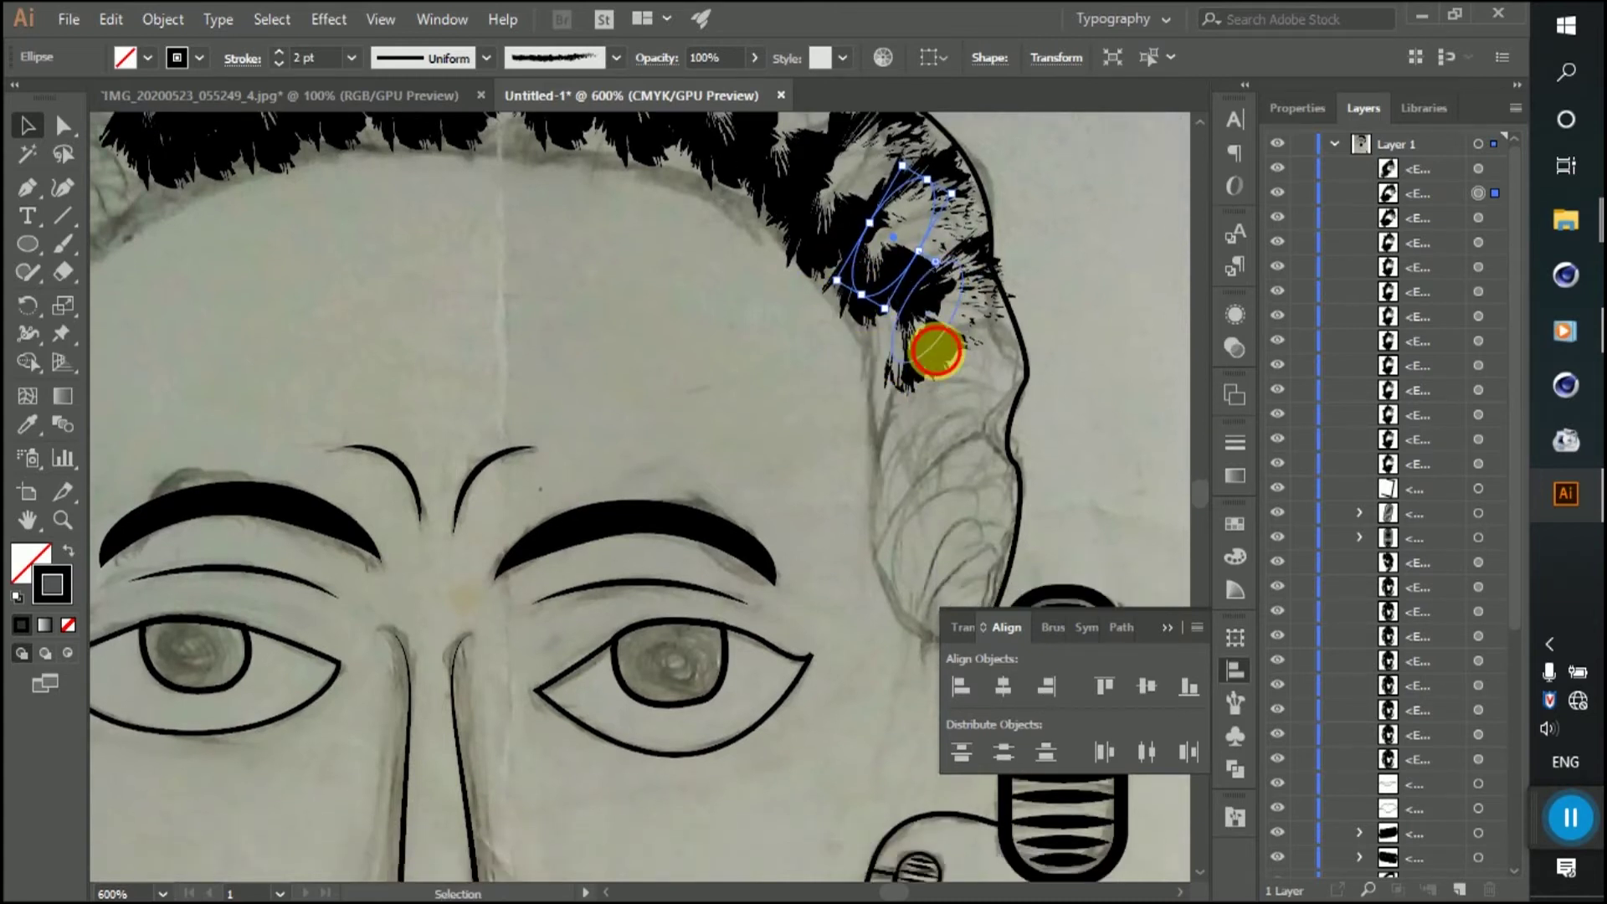
pyautogui.moveTo(939, 351); pyautogui.dragTo(951, 404)
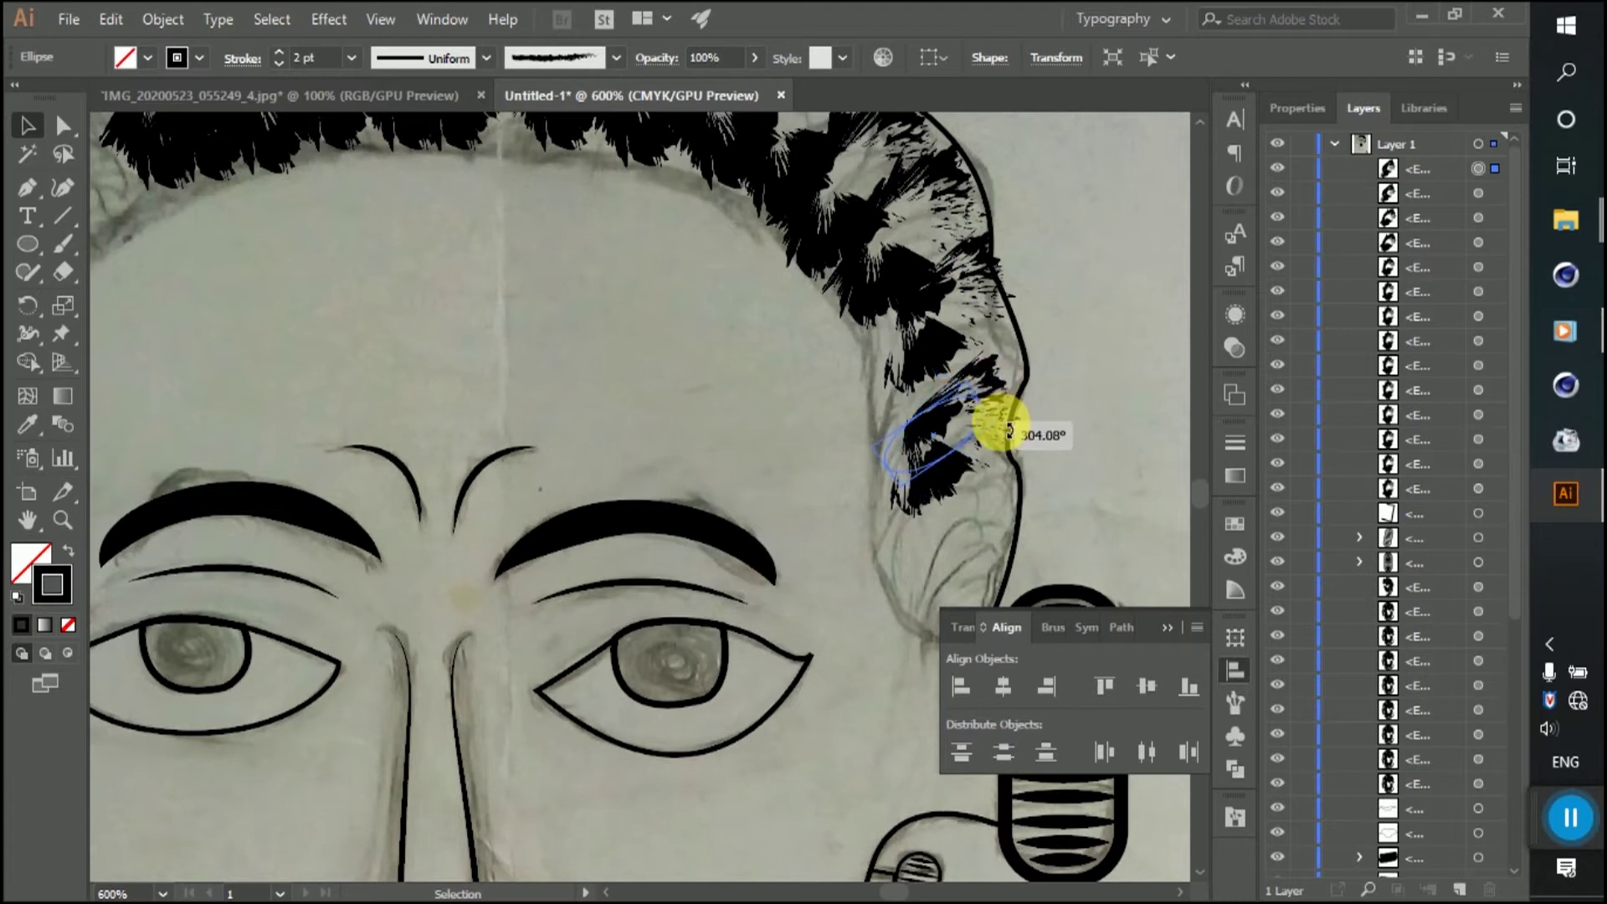
pyautogui.moveTo(952, 404)
pyautogui.mouseDown()
pyautogui.moveTo(956, 464)
pyautogui.moveTo(889, 506)
pyautogui.moveTo(914, 466)
pyautogui.moveTo(954, 493)
pyautogui.moveTo(926, 512)
pyautogui.moveTo(986, 484)
pyautogui.mouseUp()
pyautogui.scroll(-2, 984, 410)
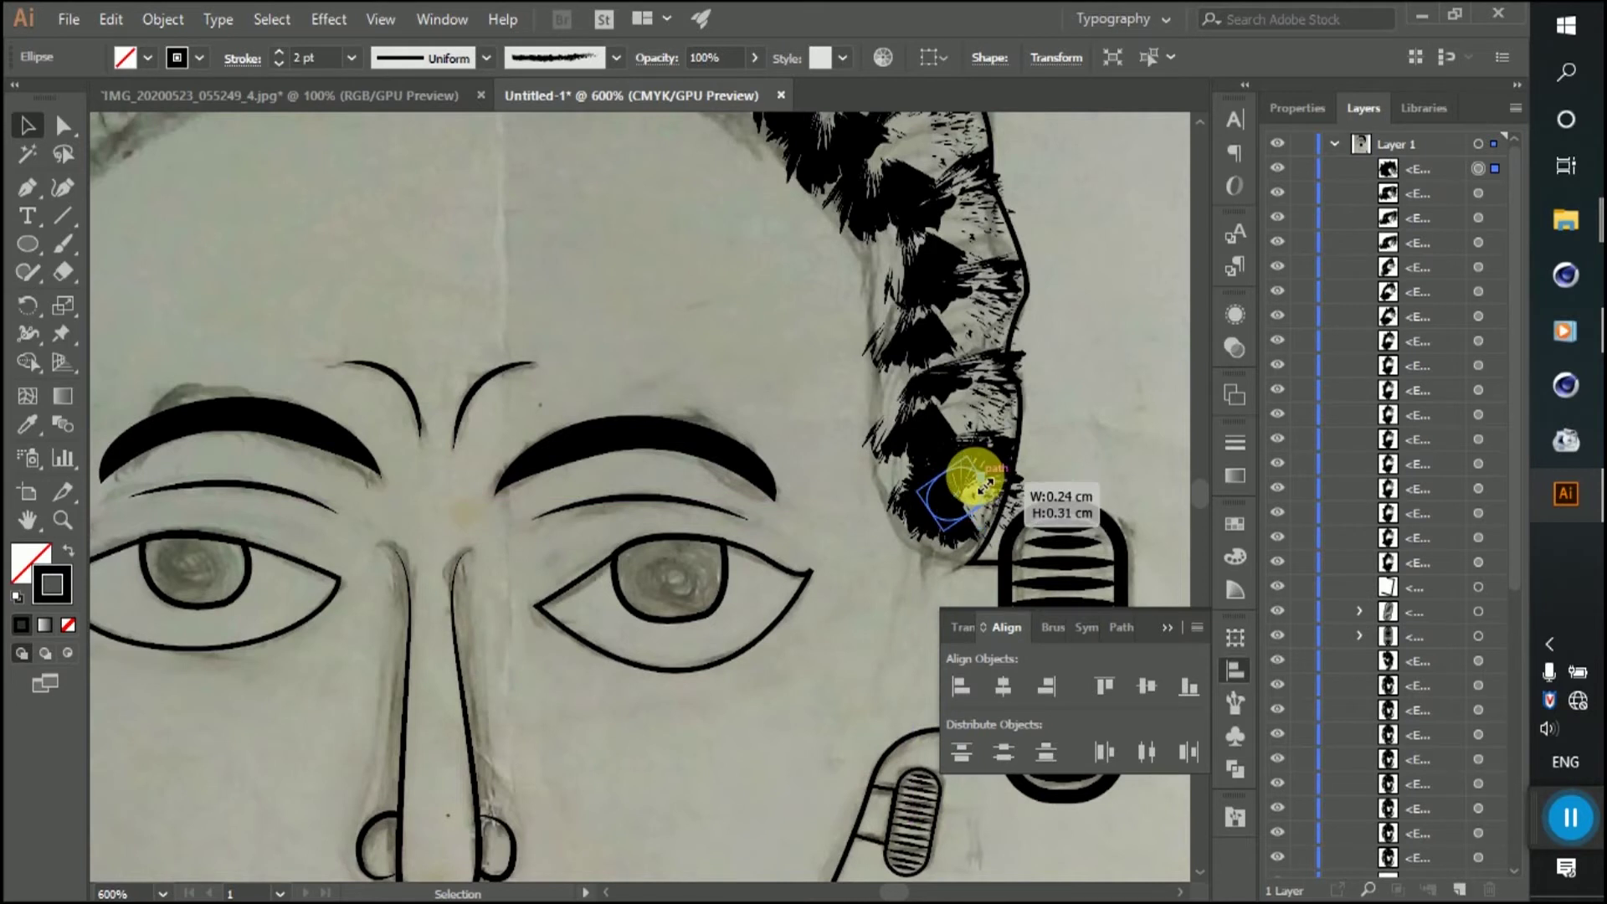
pyautogui.scroll(-4, 1031, 335)
pyautogui.click(574, 257)
pyautogui.scroll(3, 574, 258)
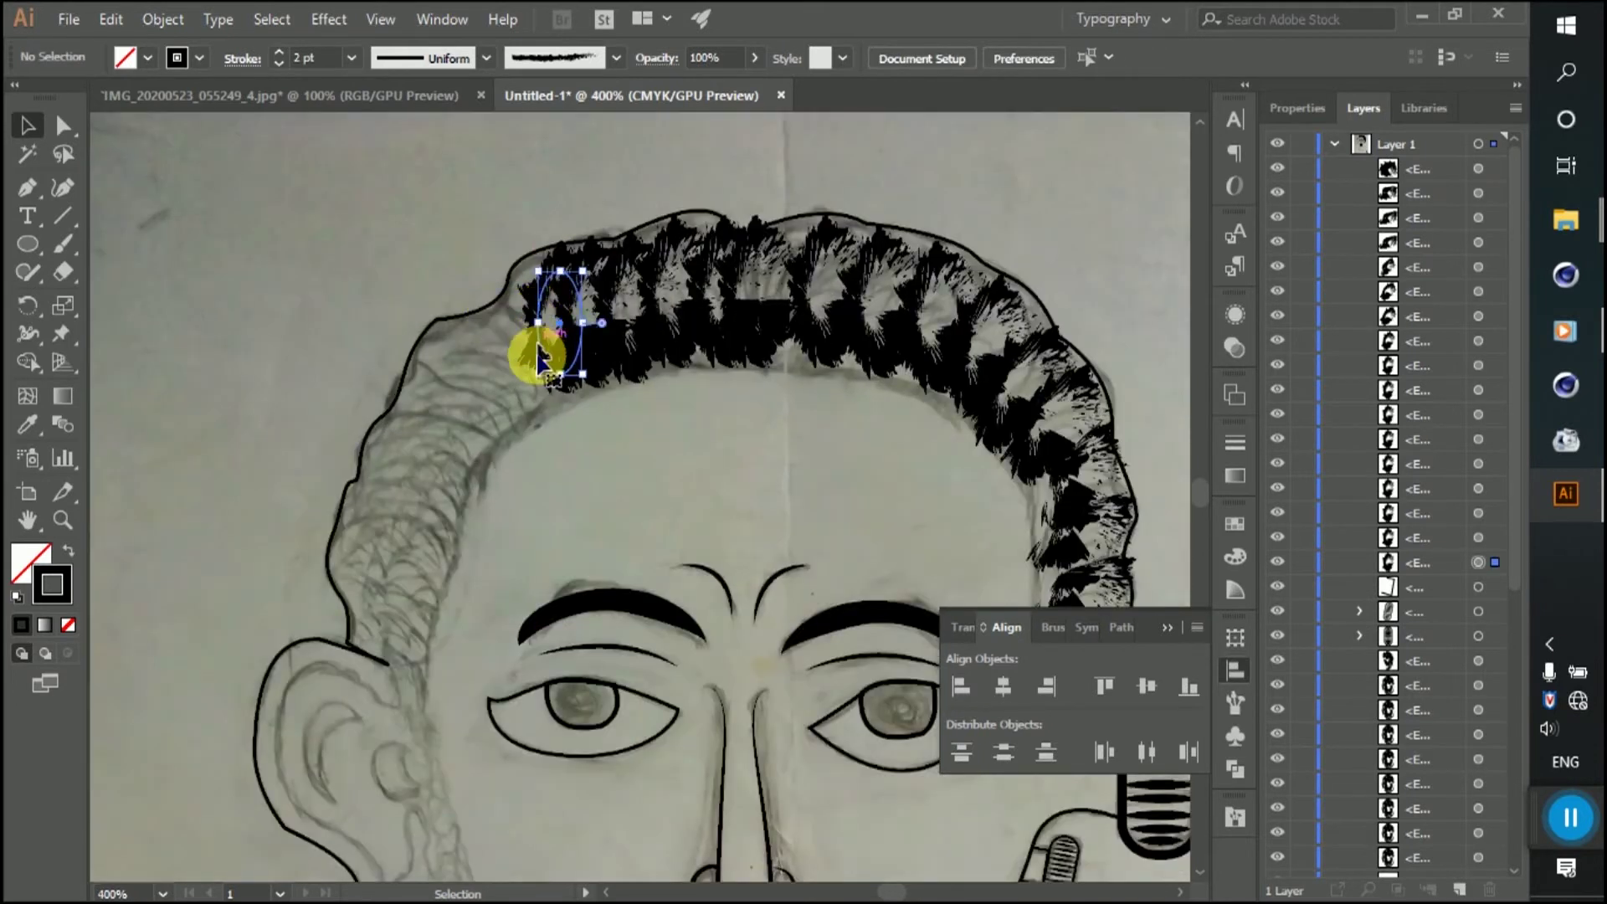
# Step: Place a tilted copy of the hair clump on the left hairline
pyautogui.moveTo(539, 356); pyautogui.dragTo(490, 393)
pyautogui.moveTo(533, 295)
pyautogui.mouseDown()
pyautogui.moveTo(527, 330)
pyautogui.moveTo(456, 406)
pyautogui.moveTo(479, 318)
pyautogui.moveTo(467, 340)
pyautogui.moveTo(509, 375)
pyautogui.moveTo(497, 350)
pyautogui.mouseUp()
pyautogui.moveTo(498, 405); pyautogui.dragTo(529, 420)
pyautogui.moveTo(487, 318)
pyautogui.mouseDown()
pyautogui.moveTo(477, 405)
pyautogui.moveTo(518, 442)
pyautogui.mouseUp()
pyautogui.hotkey('ctrl', 'z')
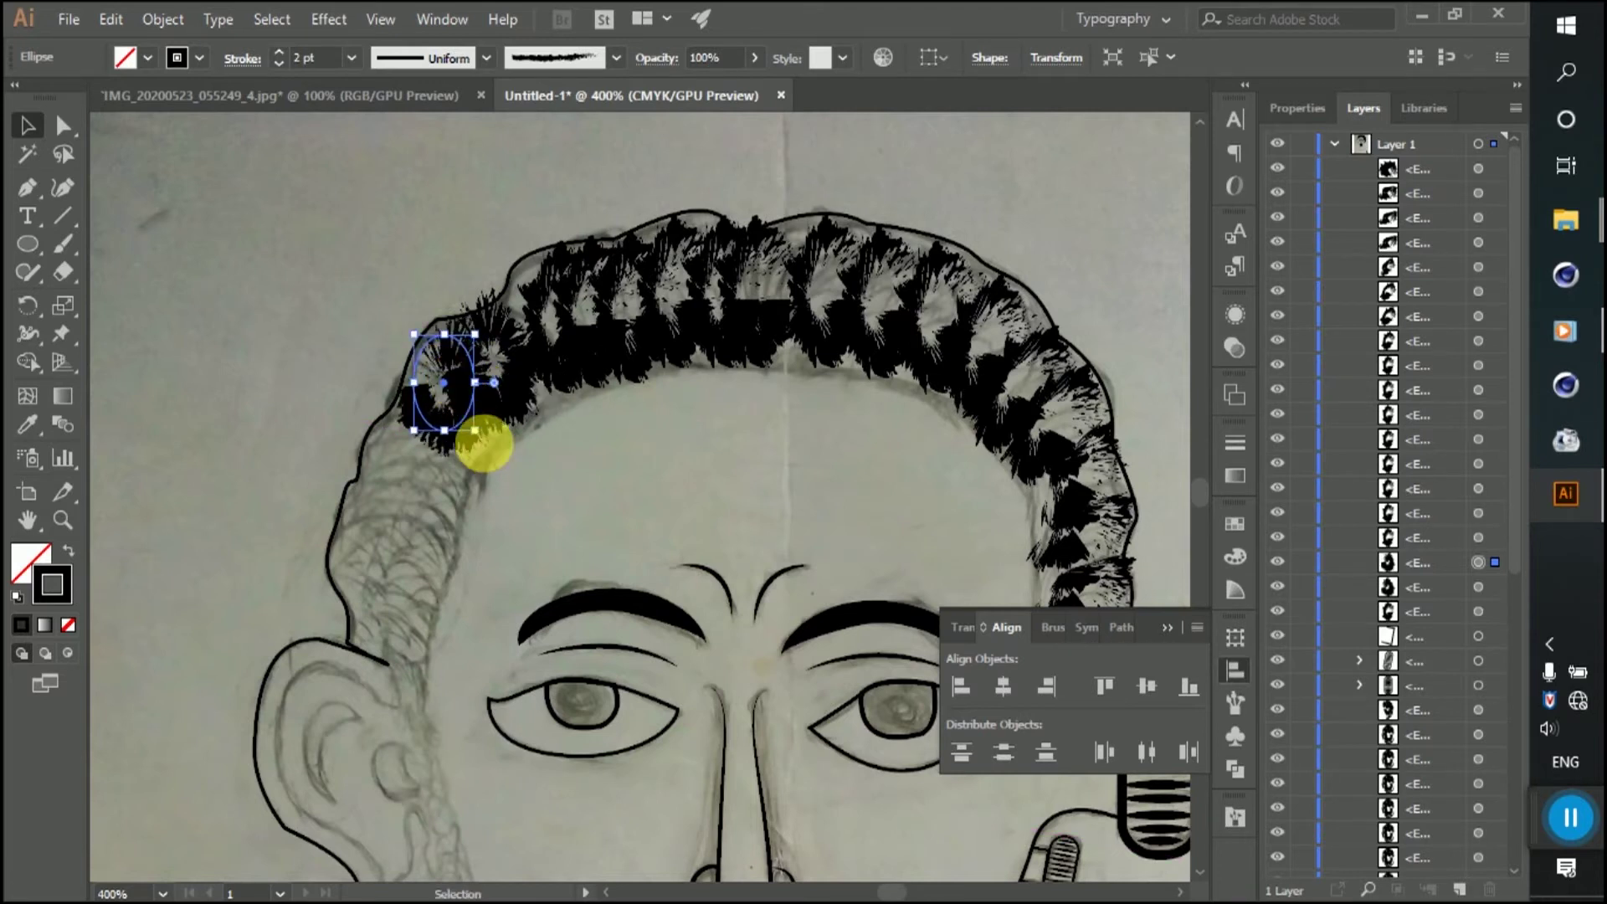
pyautogui.moveTo(491, 450)
pyautogui.mouseDown()
pyautogui.moveTo(494, 430)
pyautogui.moveTo(469, 431)
pyautogui.moveTo(469, 400)
pyautogui.moveTo(424, 369)
pyautogui.moveTo(413, 452)
pyautogui.mouseUp()
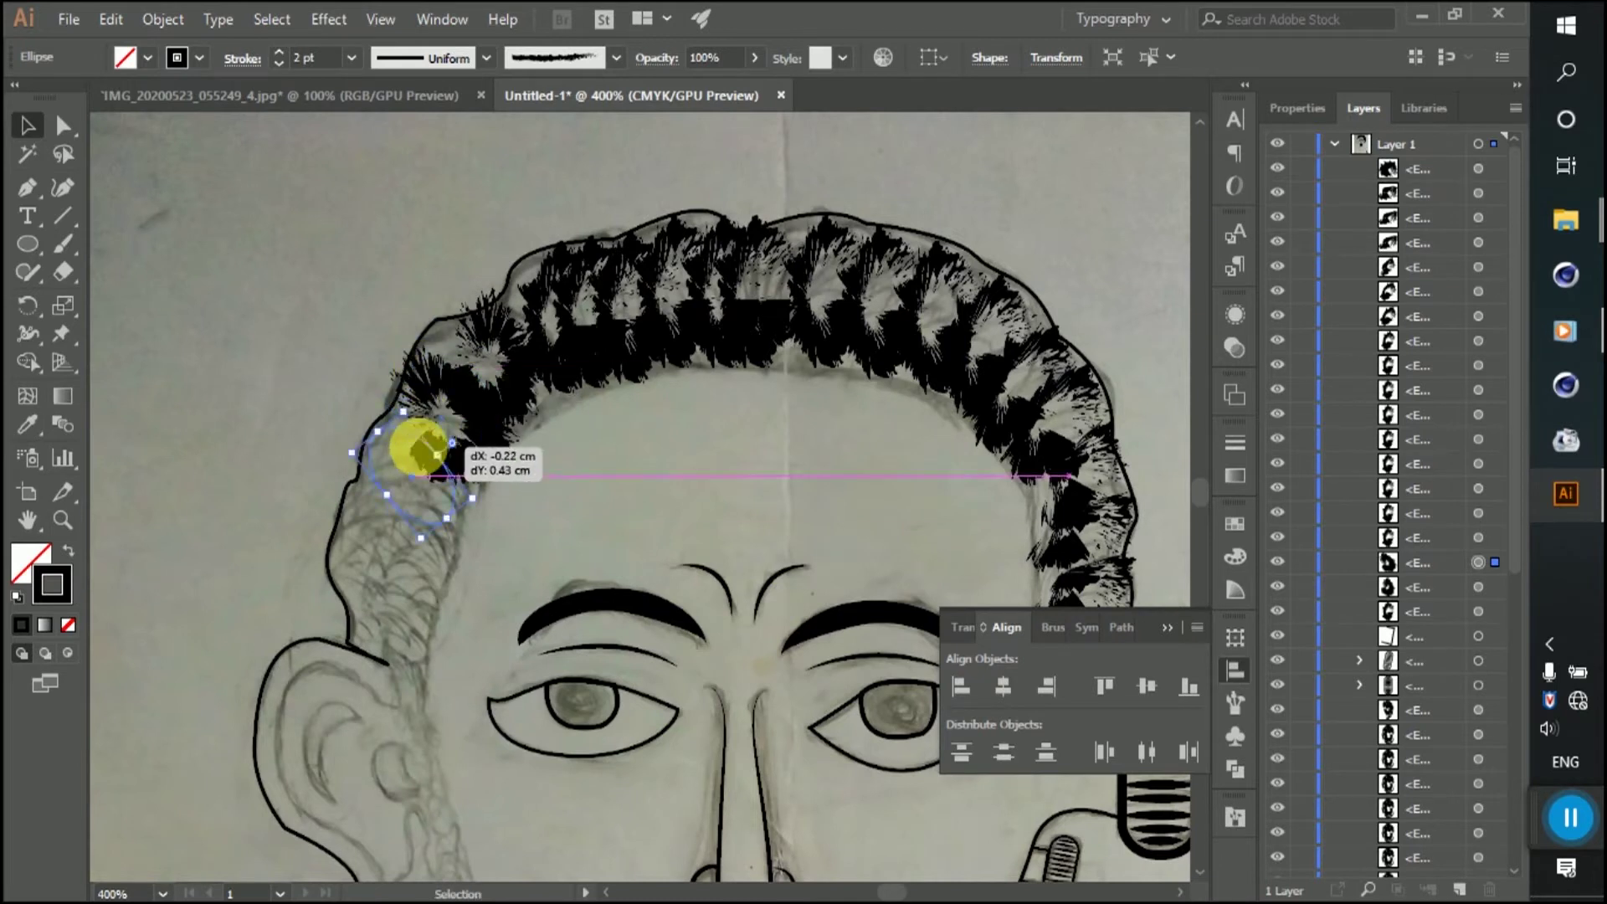
# Step: Duplicate the hatched ellipse lower down the left hair, rotated along the hairline
pyautogui.scroll(-2, 431, 406)
pyautogui.moveTo(434, 381); pyautogui.dragTo(427, 439)
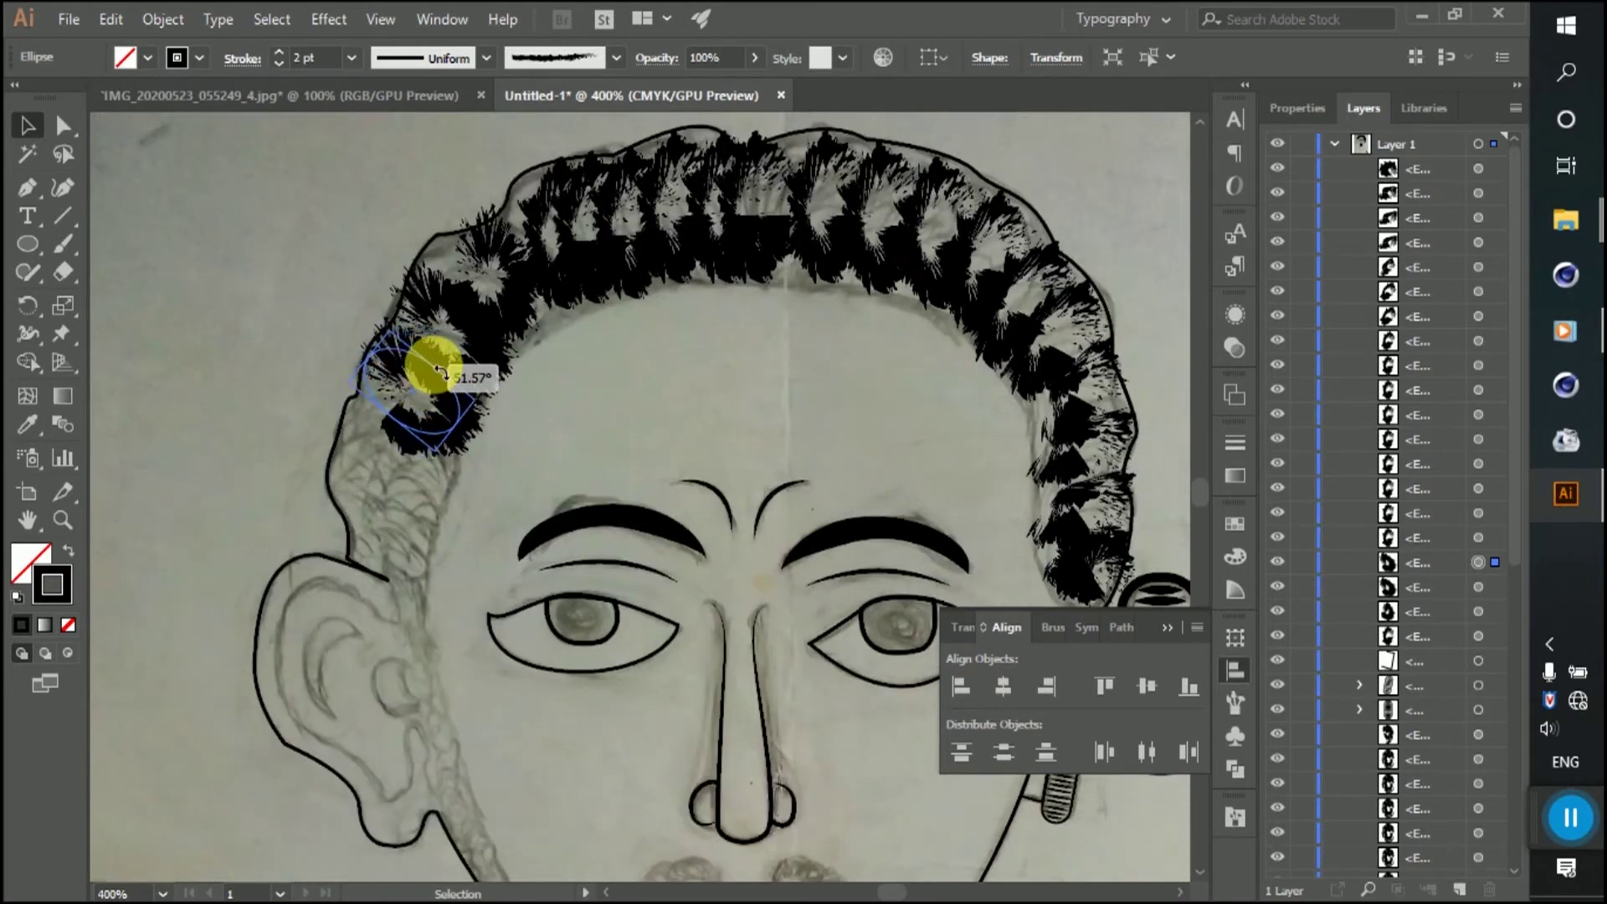
pyautogui.scroll(-3, 422, 397)
pyautogui.moveTo(424, 330); pyautogui.dragTo(413, 376)
pyautogui.scroll(-2, 411, 365)
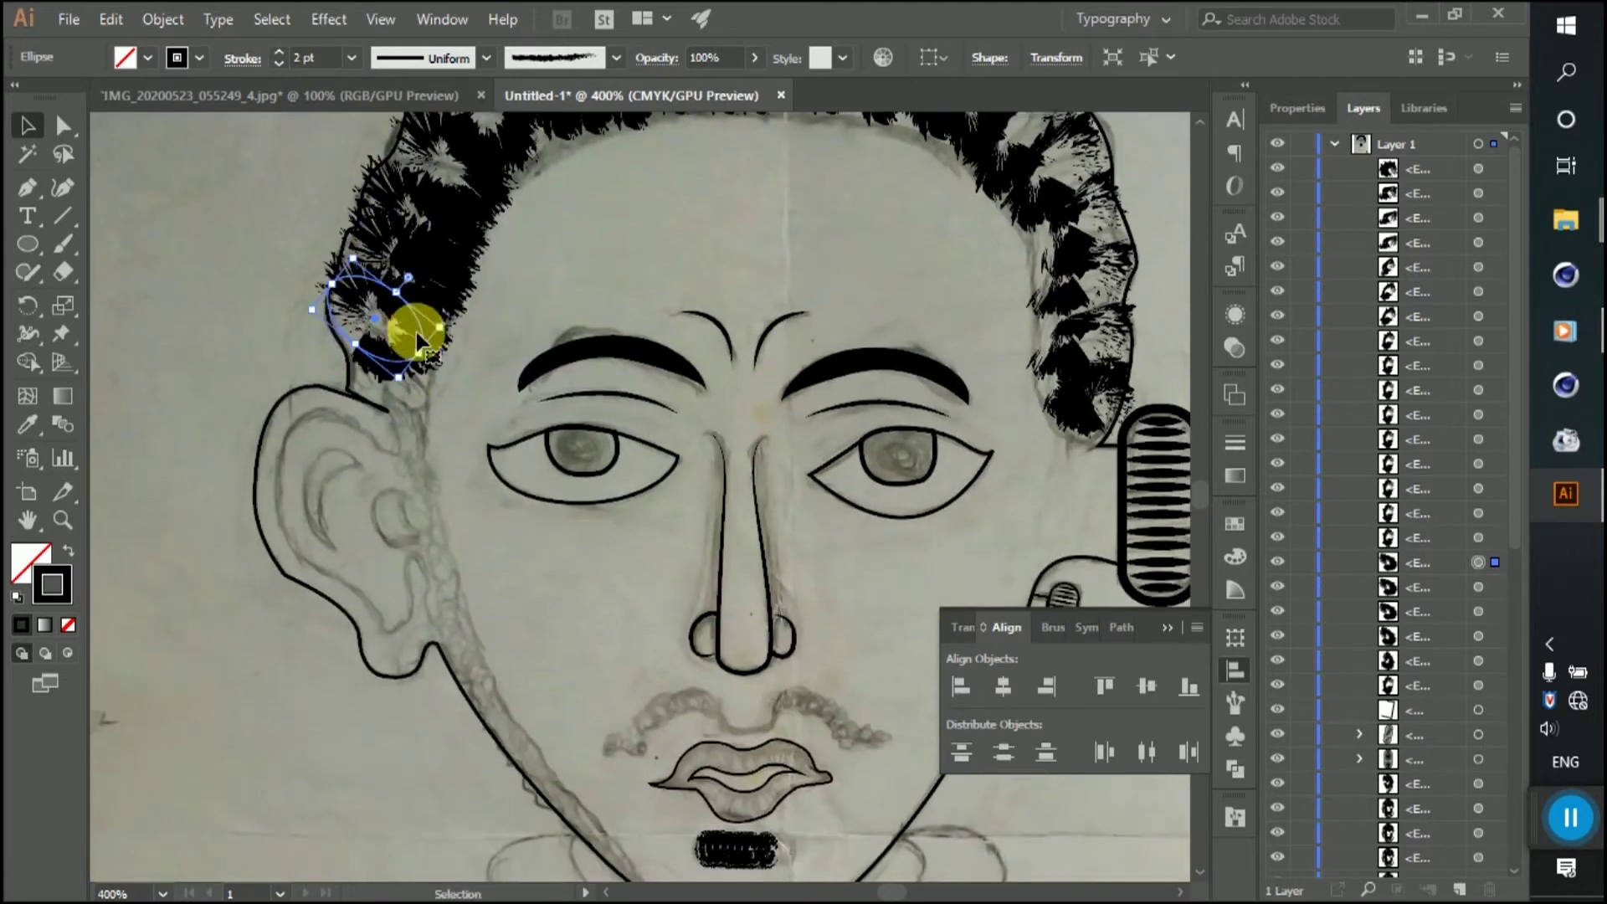
pyautogui.moveTo(301, 316)
pyautogui.mouseDown()
pyautogui.moveTo(411, 365)
pyautogui.moveTo(342, 352)
pyautogui.moveTo(378, 358)
pyautogui.moveTo(412, 262)
pyautogui.moveTo(452, 362)
pyautogui.moveTo(436, 389)
pyautogui.moveTo(366, 410)
pyautogui.mouseUp()
# Step: Stand the left-hair ellipse upright and zoom out to view the whole face
pyautogui.scroll(2, 402, 386)
pyautogui.scroll(-1, 402, 385)
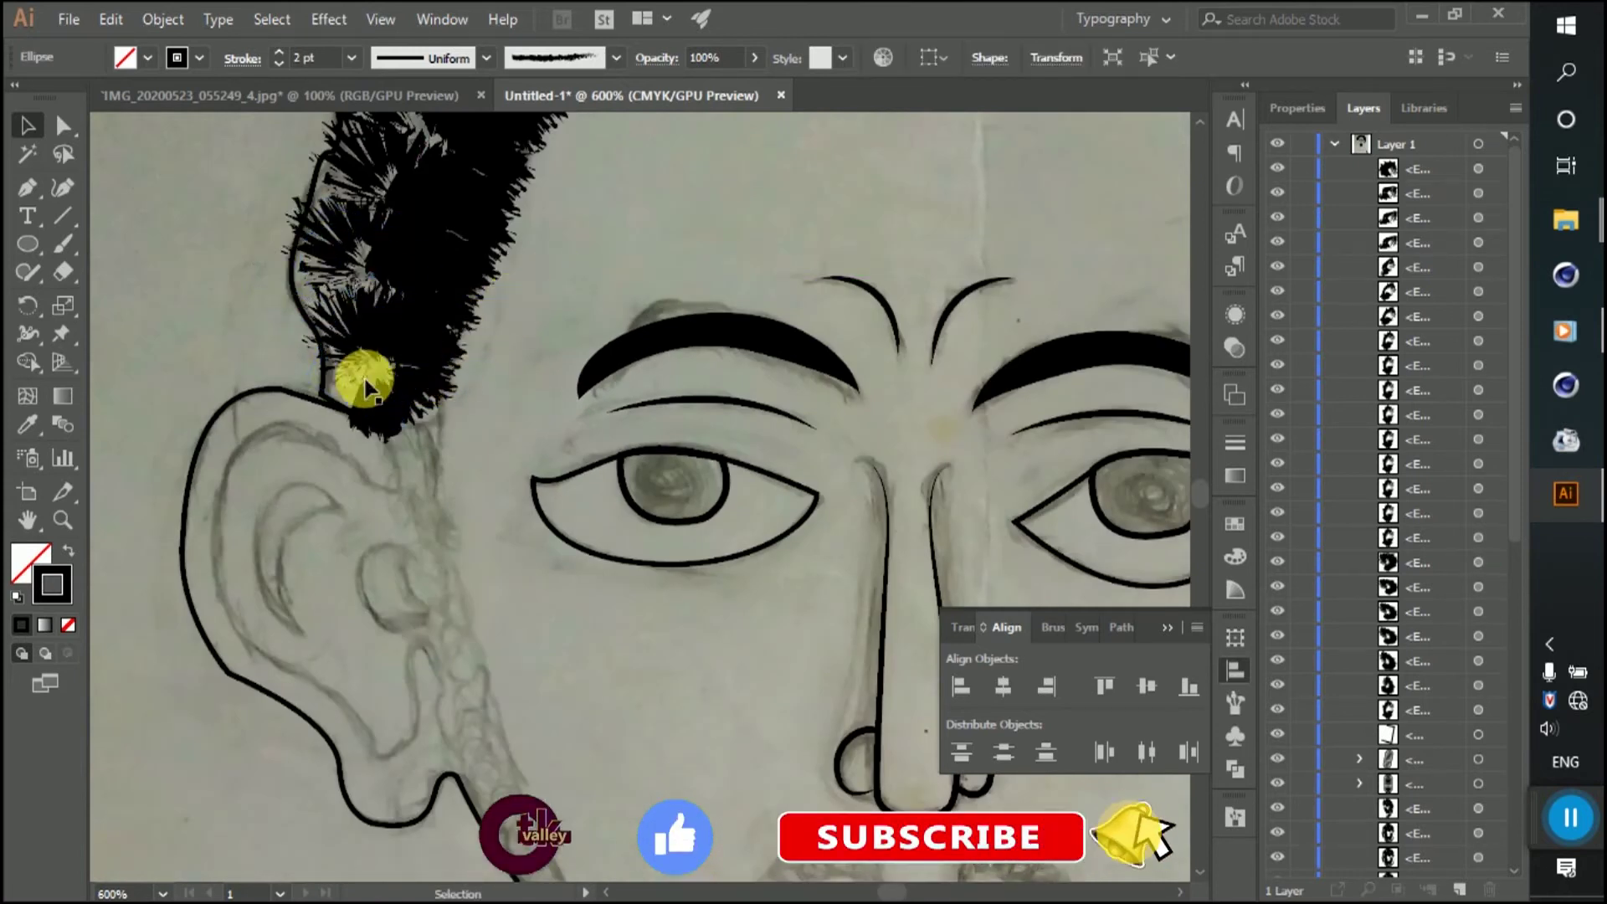
pyautogui.click(366, 410)
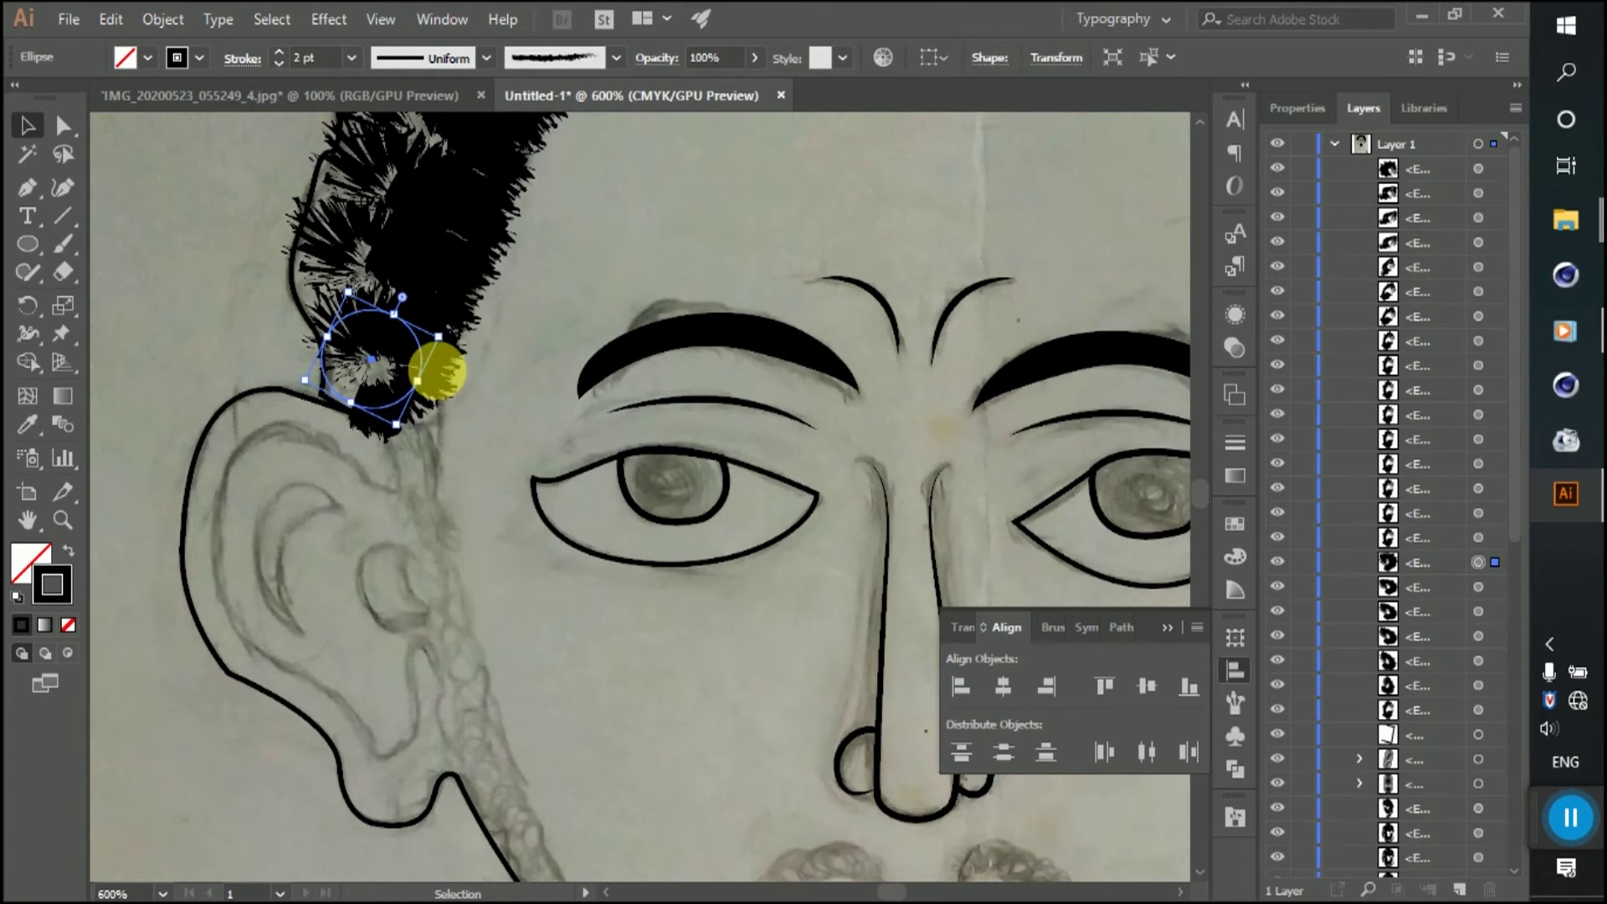
pyautogui.moveTo(450, 337)
pyautogui.mouseDown()
pyautogui.moveTo(432, 318)
pyautogui.moveTo(482, 331)
pyautogui.moveTo(453, 332)
pyautogui.mouseUp()
pyautogui.scroll(2, 484, 334)
pyautogui.scroll(3, 469, 318)
pyautogui.hotkey('ctrl', '-')
pyautogui.hotkey('ctrl', '-')
pyautogui.hotkey('ctrl', '-')
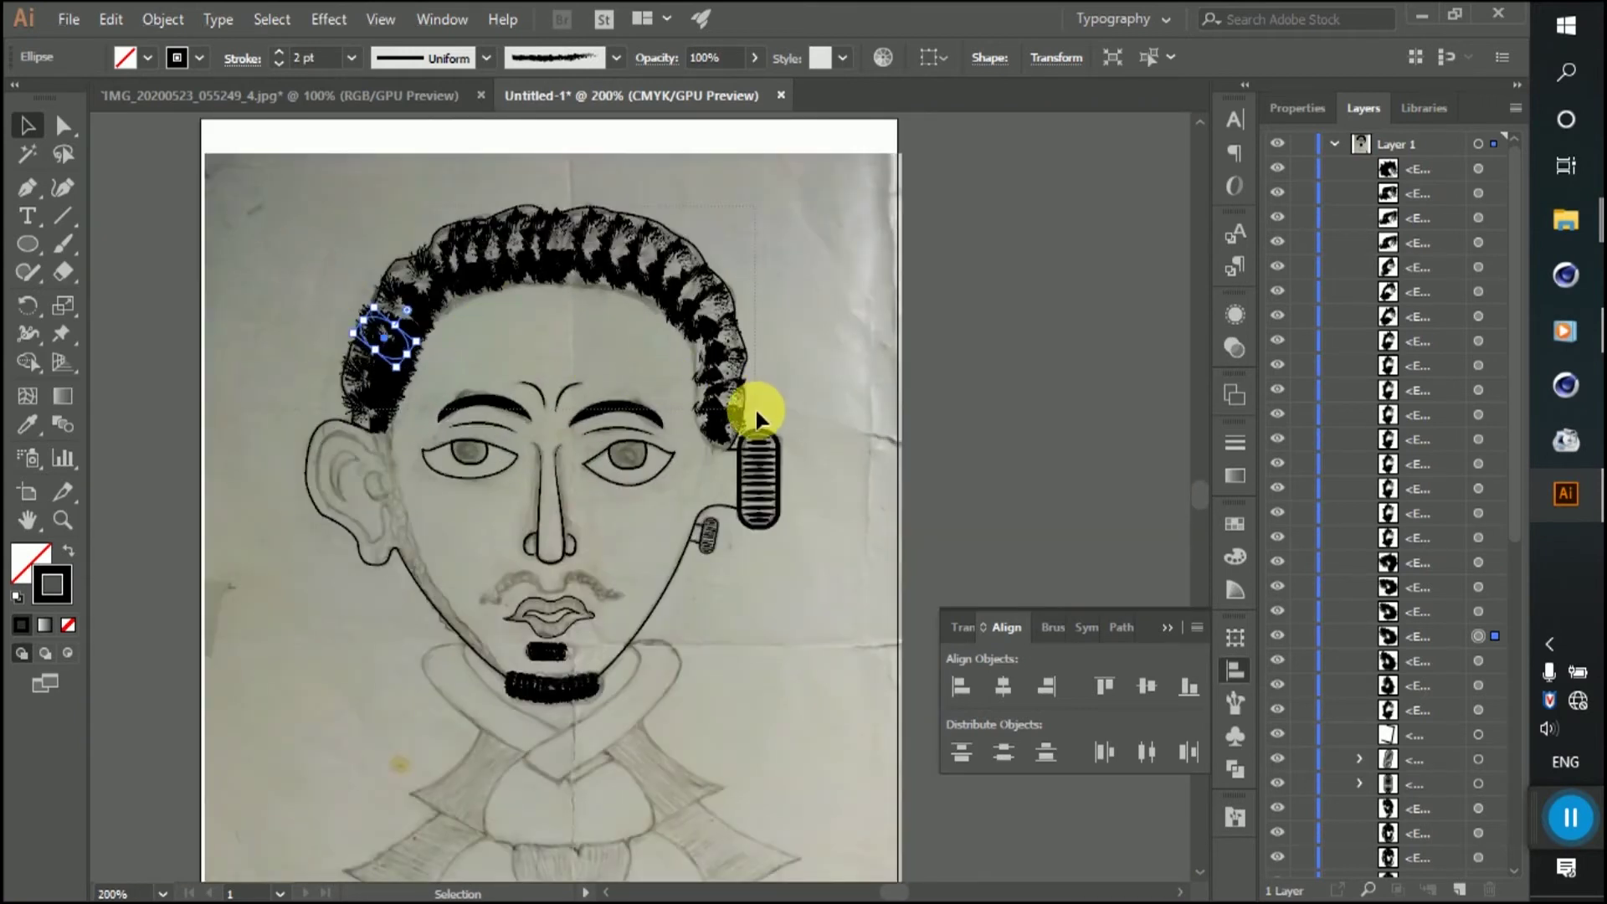
# Step: Select the hair ellipses together with the eyes, eyebrows and nose
pyautogui.click(731, 499)
pyautogui.click(708, 501)
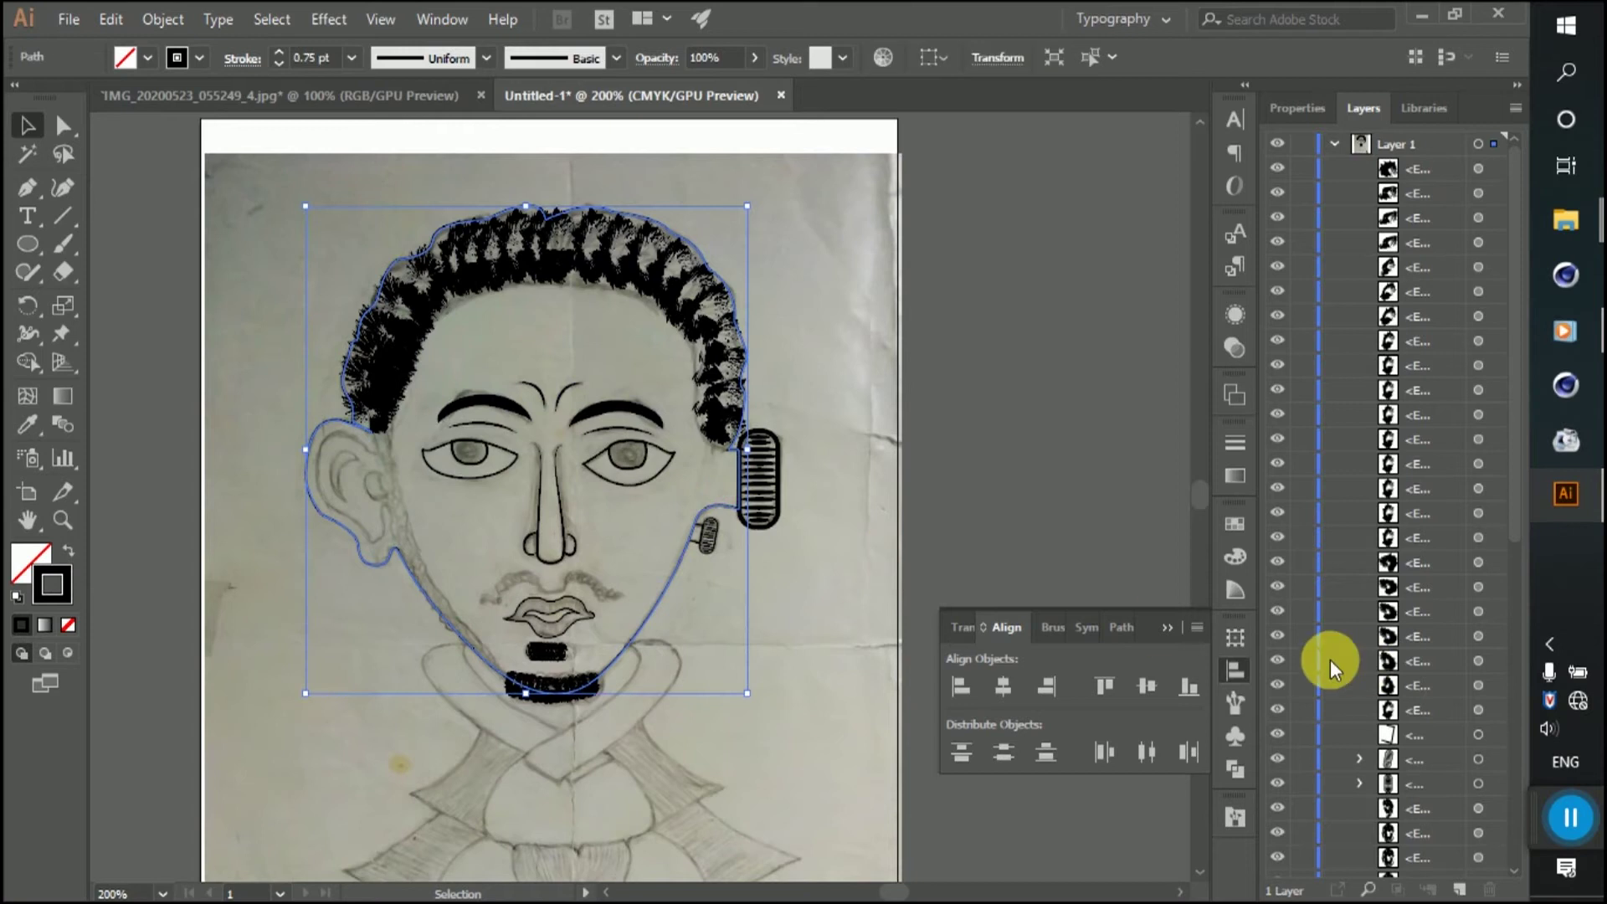
pyautogui.scroll(-5, 1331, 665)
pyautogui.click(890, 632)
pyautogui.hotkey('ctrl', '+')
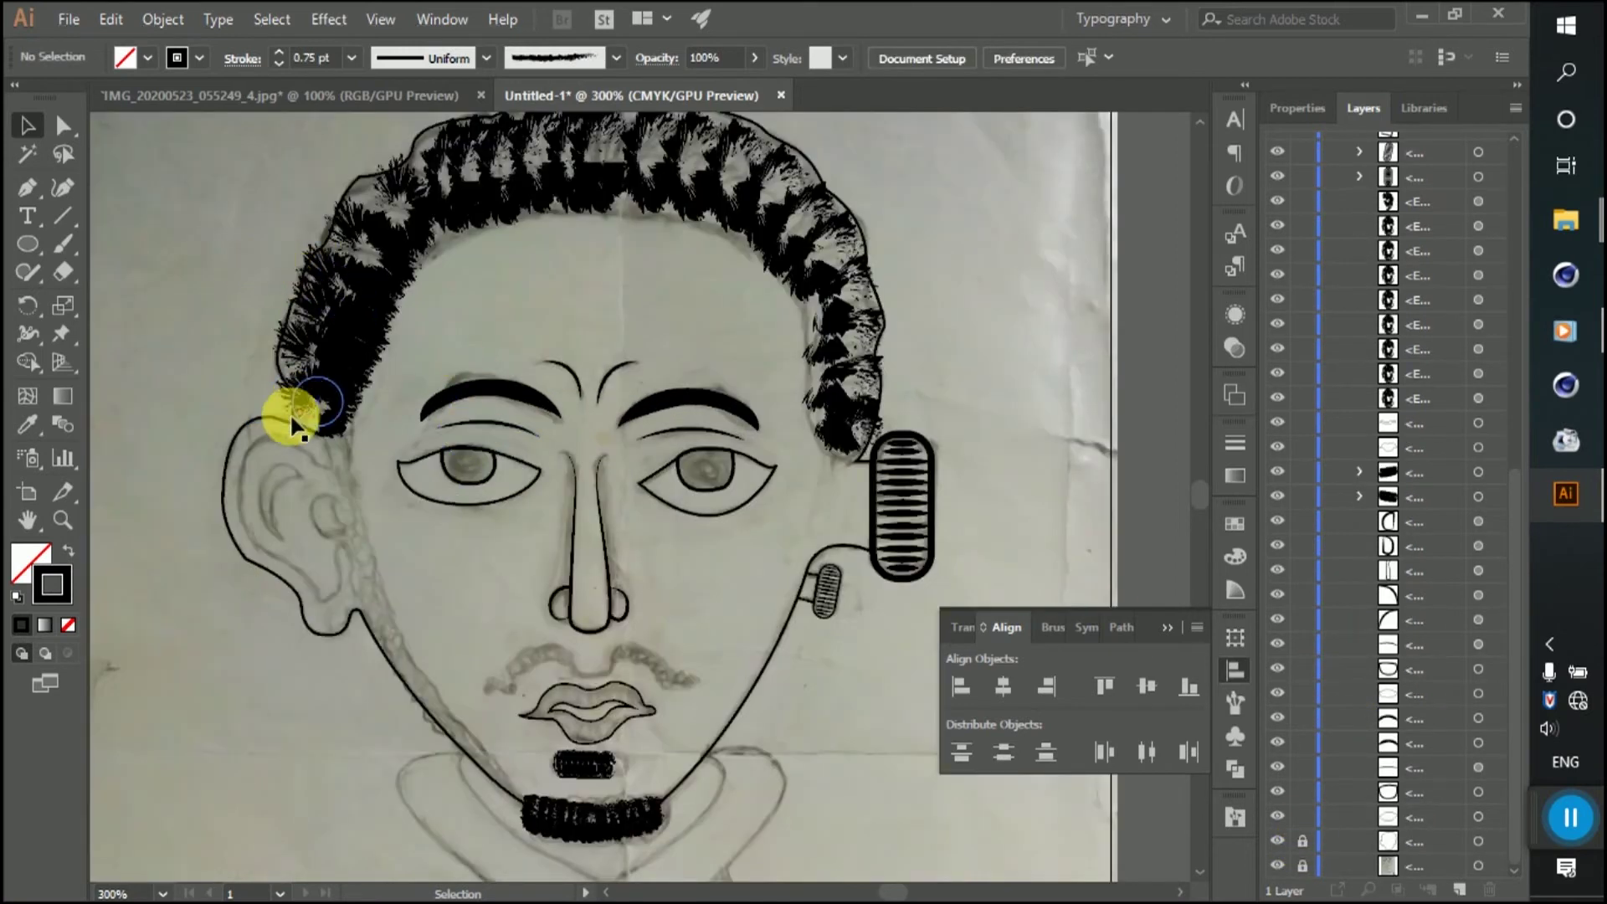
pyautogui.hotkey('ctrl', 'z')
pyautogui.hotkey('ctrl', 'z')
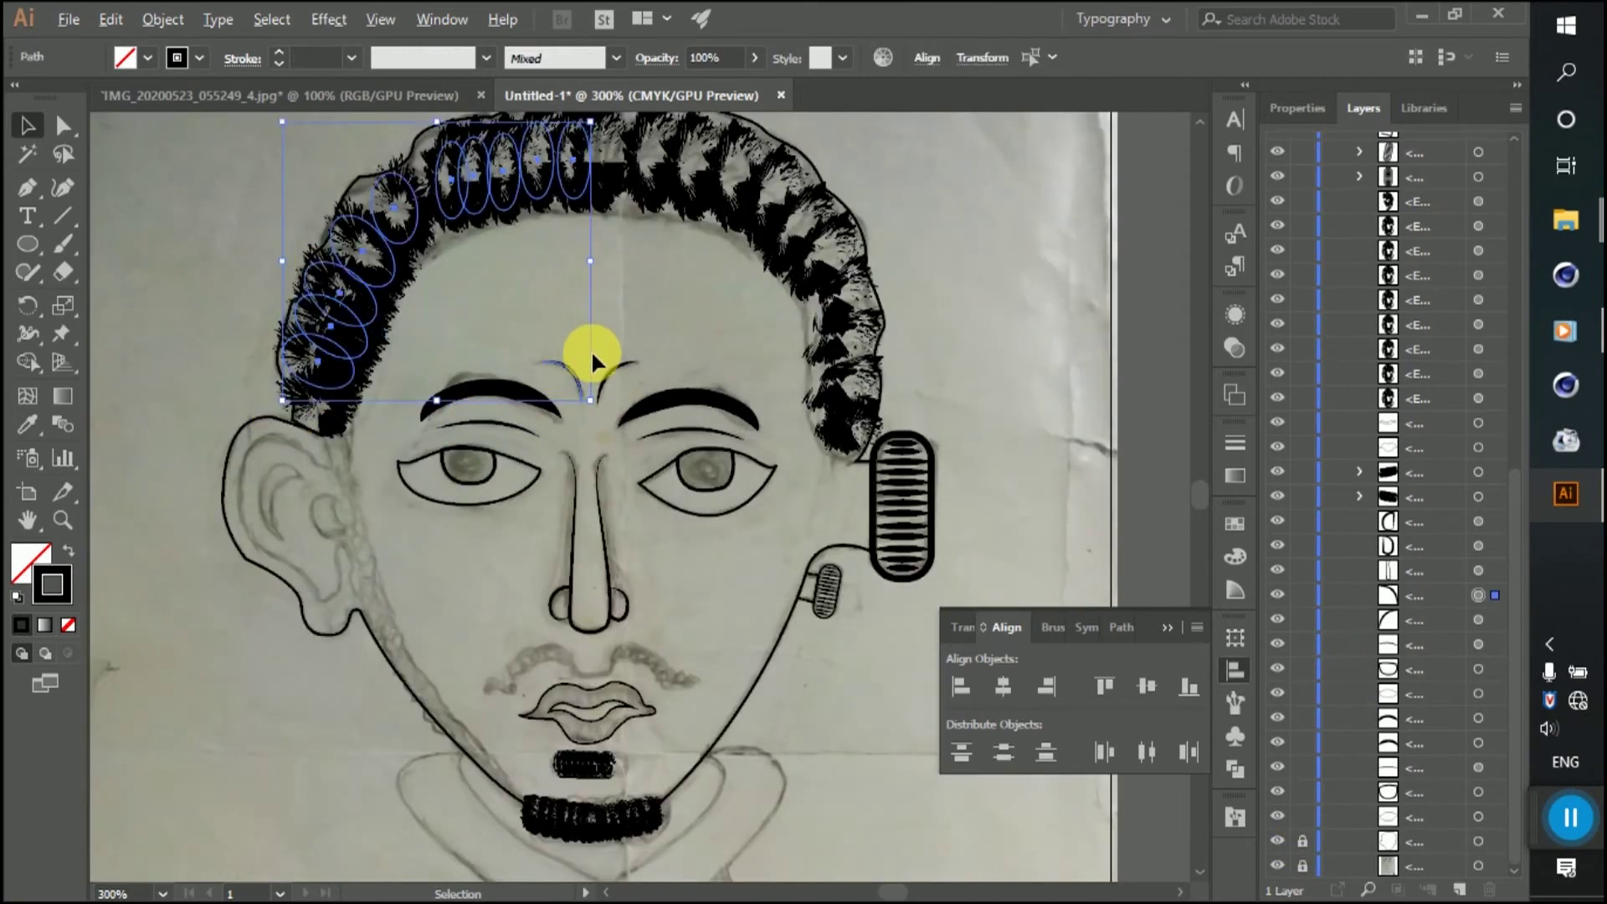
pyautogui.hotkey('ctrl', 'z')
pyautogui.hotkey('ctrl', 'z')
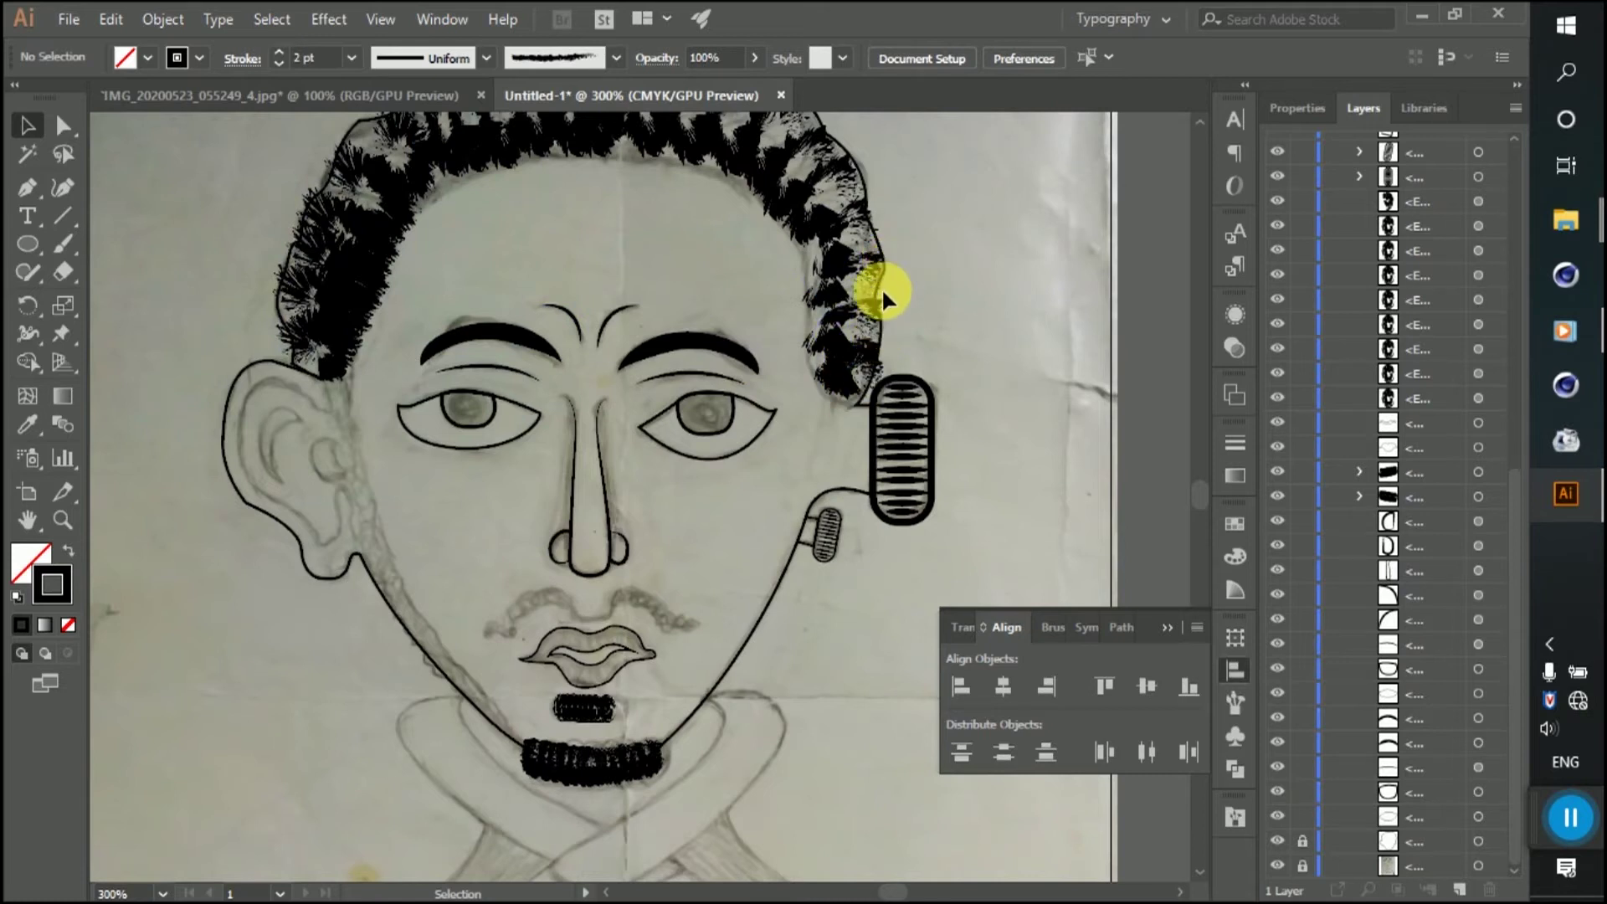
pyautogui.scroll(-1, 881, 288)
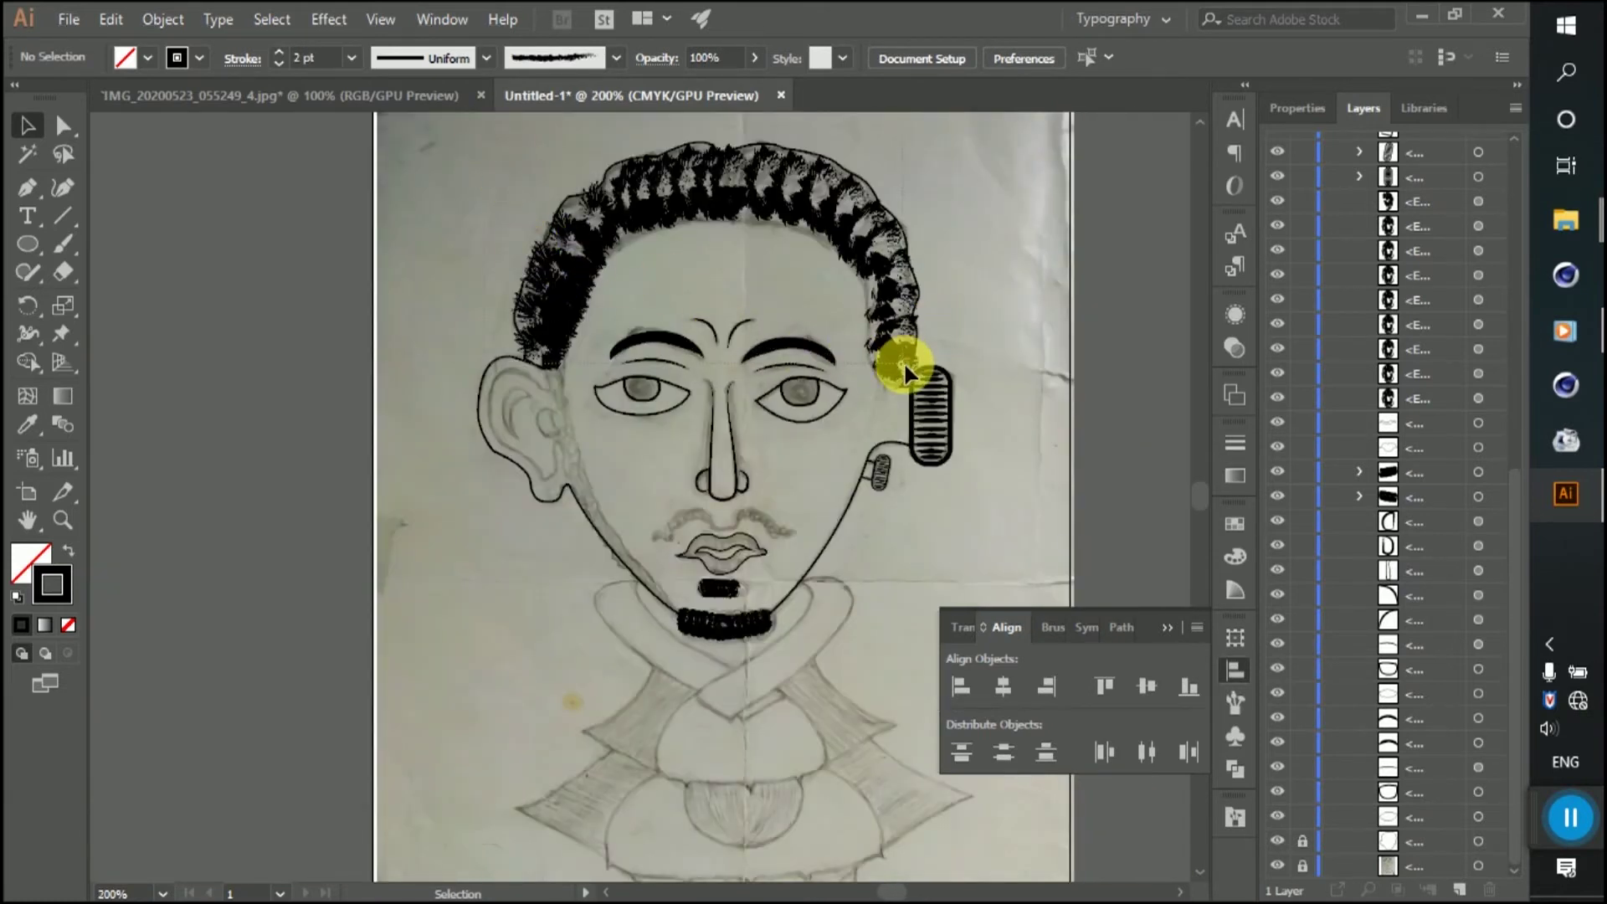
pyautogui.hotkey('ctrl', 'z')
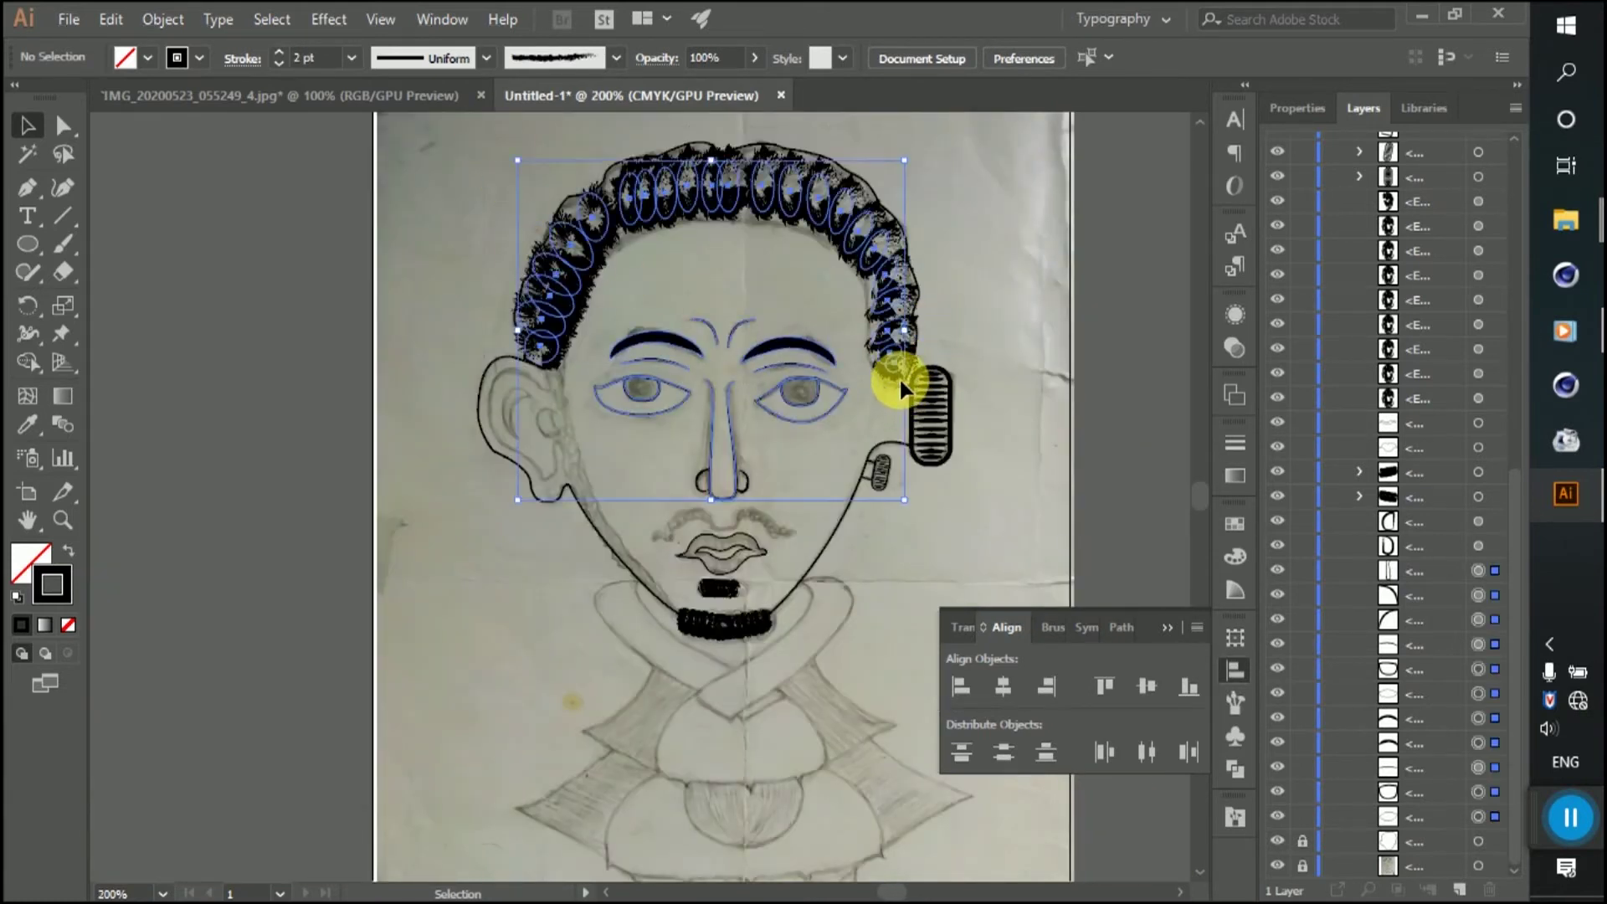
pyautogui.hotkey('ctrl', 'z')
pyautogui.scroll(2, 929, 406)
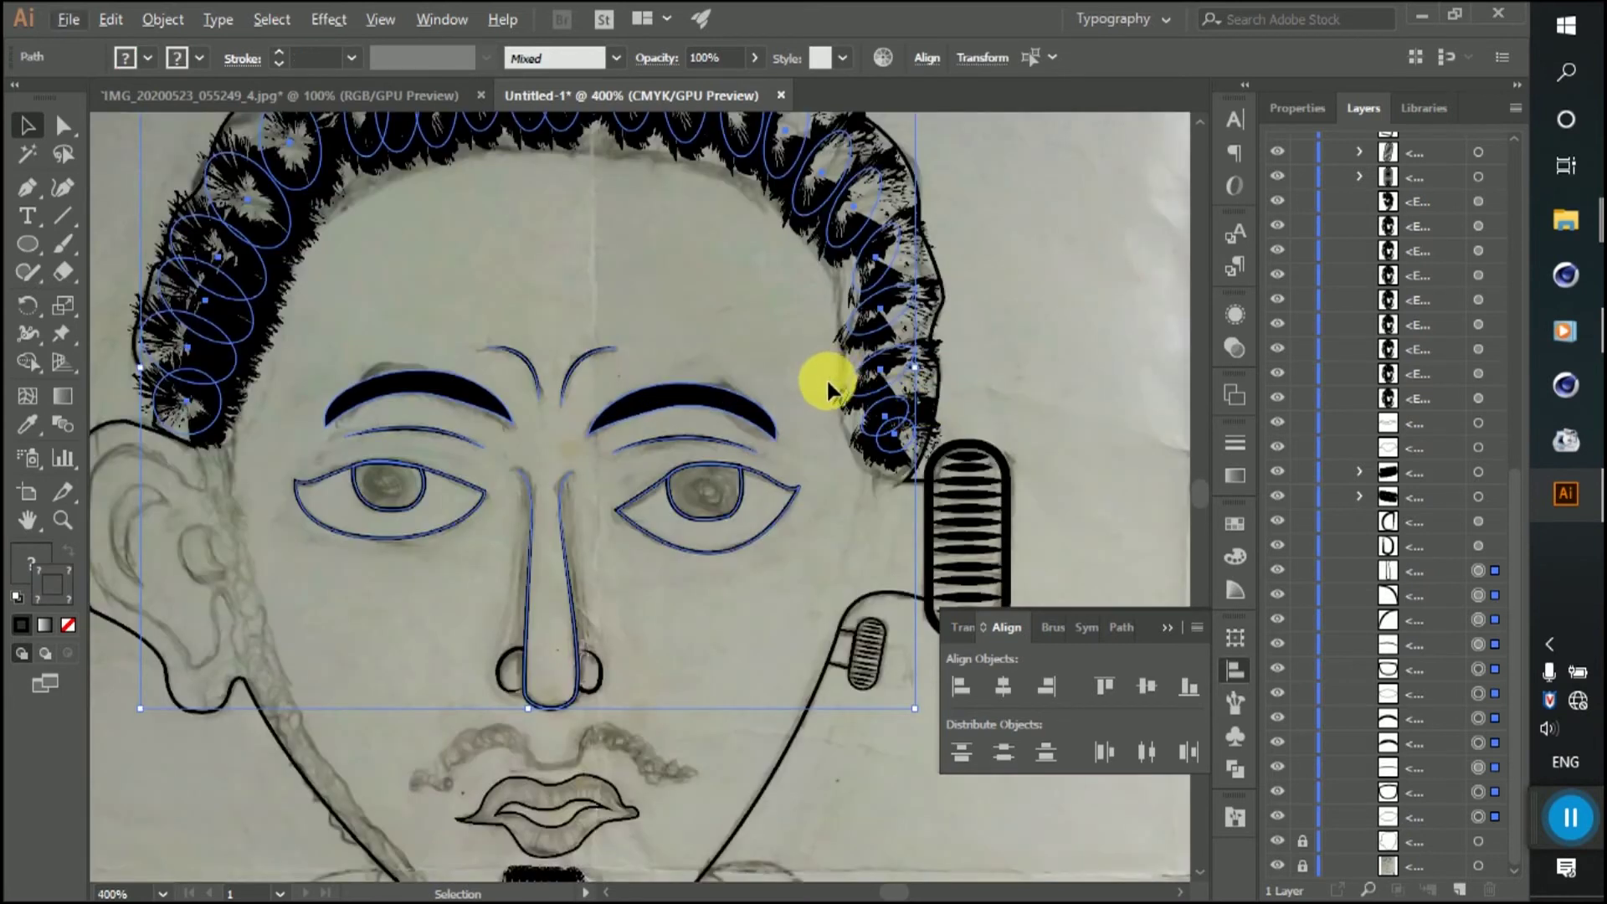
pyautogui.scroll(-2, 826, 379)
# Step: Group the selected shapes and reorder the group in the Layers panel
pyautogui.rightClick(764, 247)
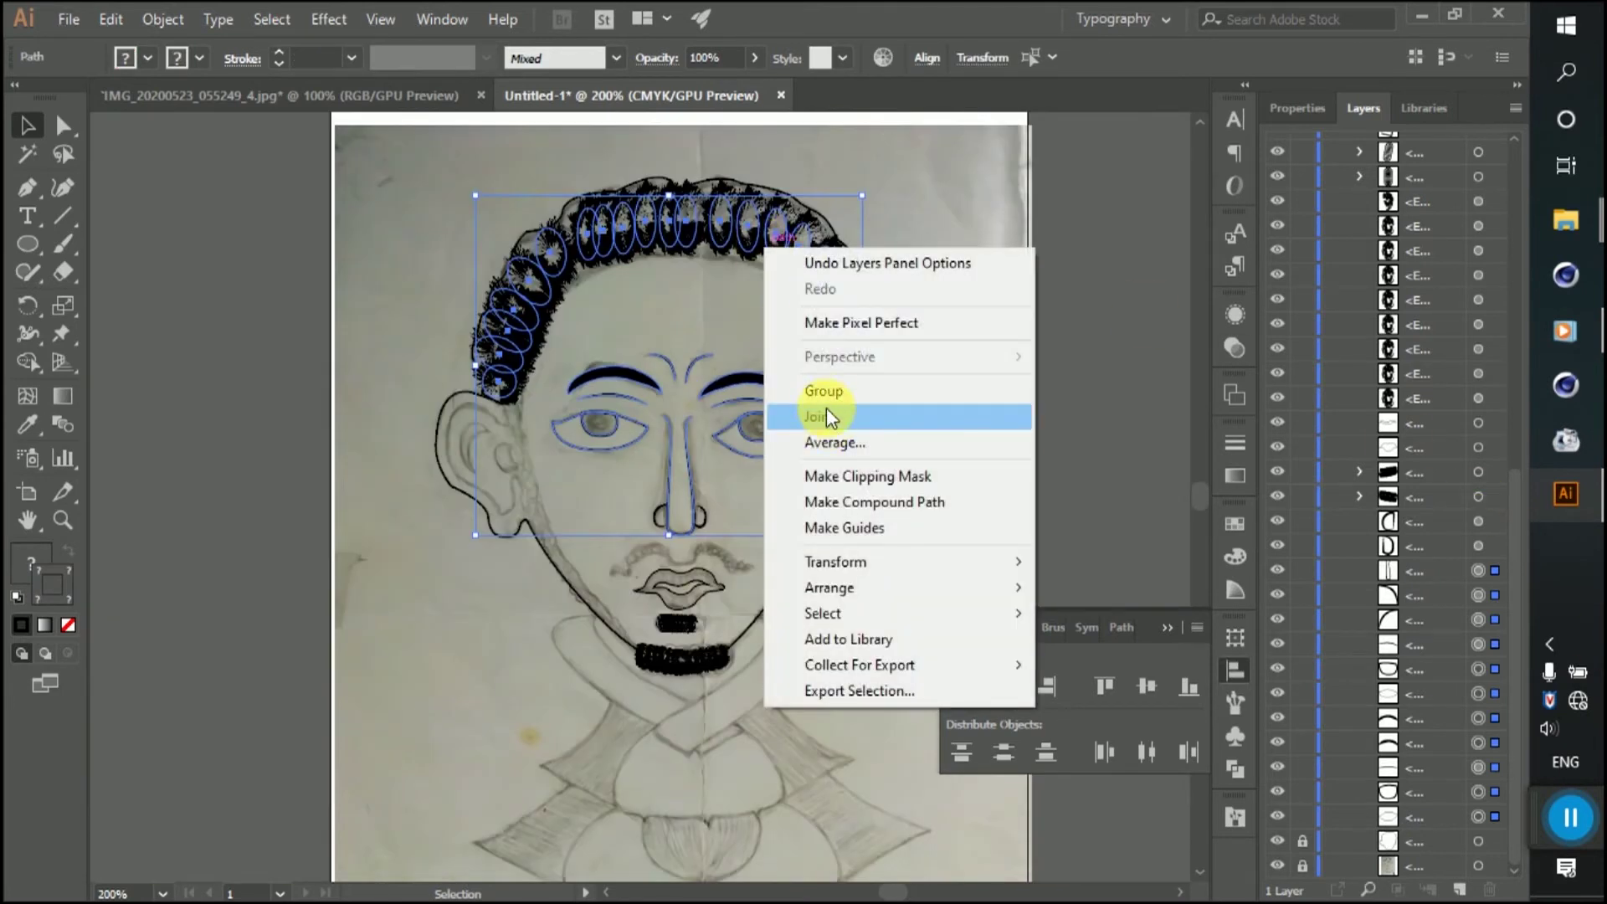
pyautogui.click(820, 413)
pyautogui.moveTo(781, 245)
pyautogui.mouseDown()
pyautogui.moveTo(661, 252)
pyautogui.moveTo(650, 315)
pyautogui.mouseUp()
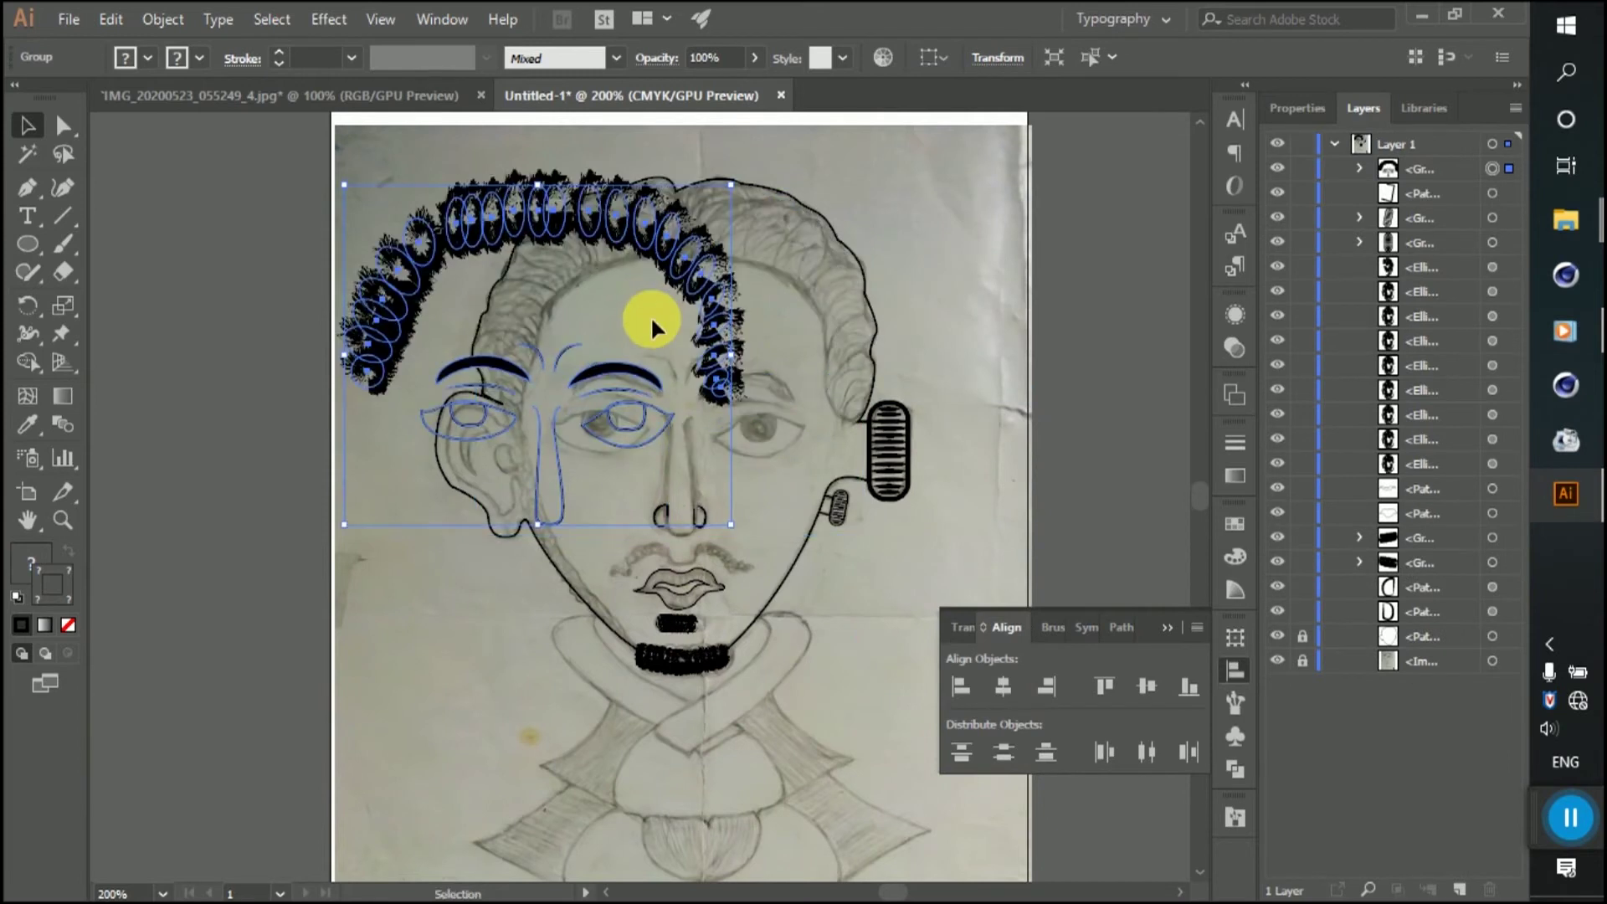
pyautogui.rightClick(734, 238)
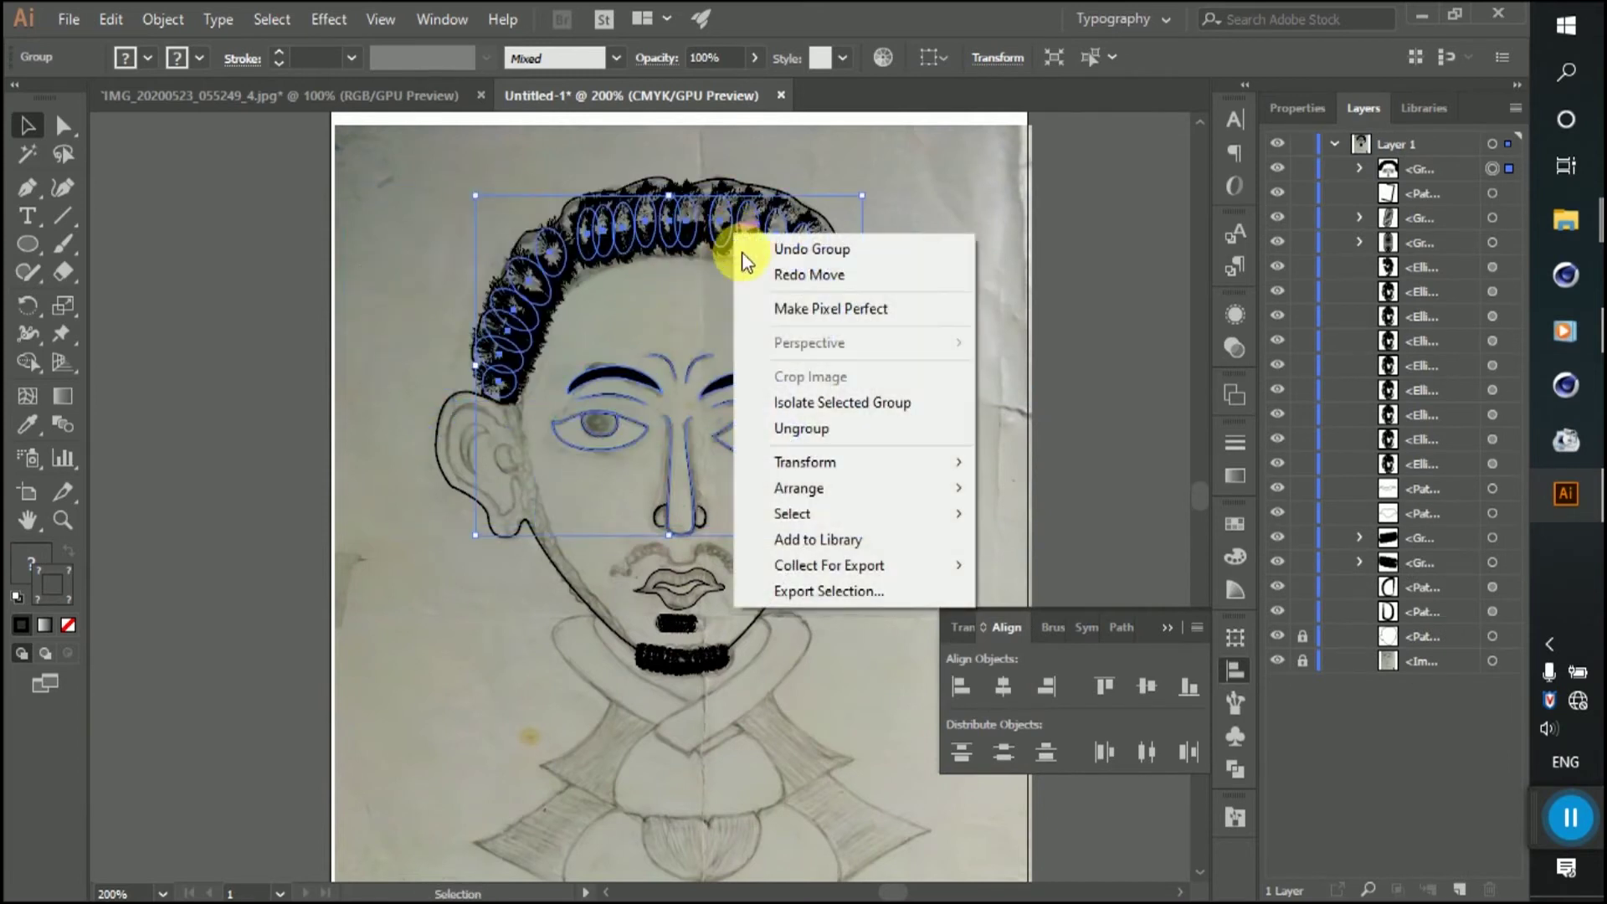
pyautogui.press('Escape')
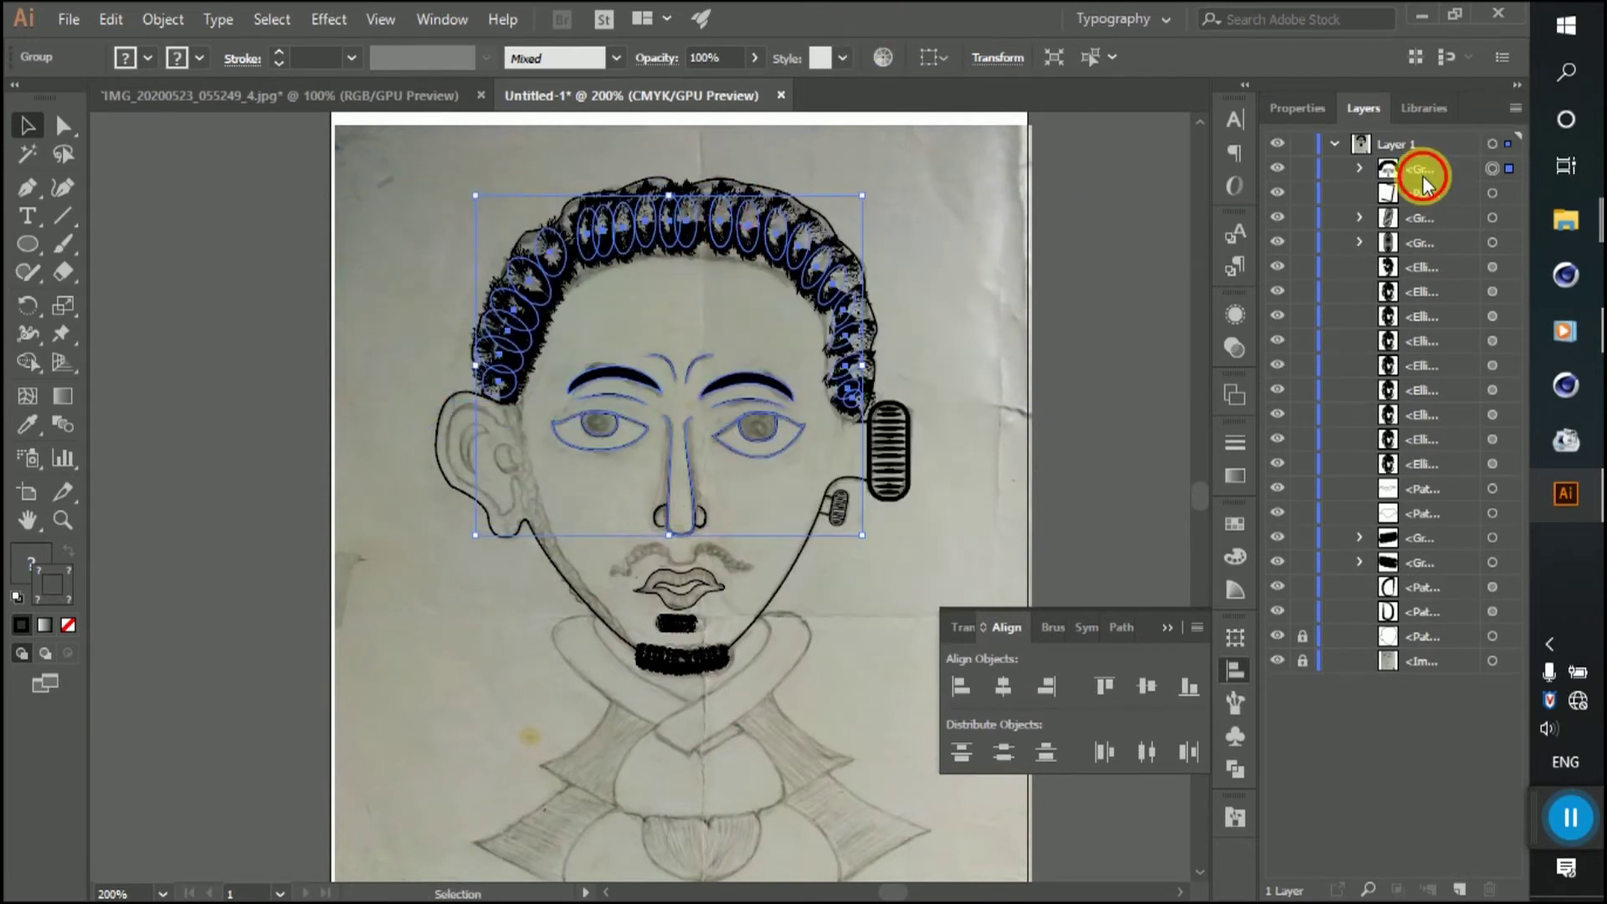
pyautogui.moveTo(1425, 169); pyautogui.dragTo(1436, 174)
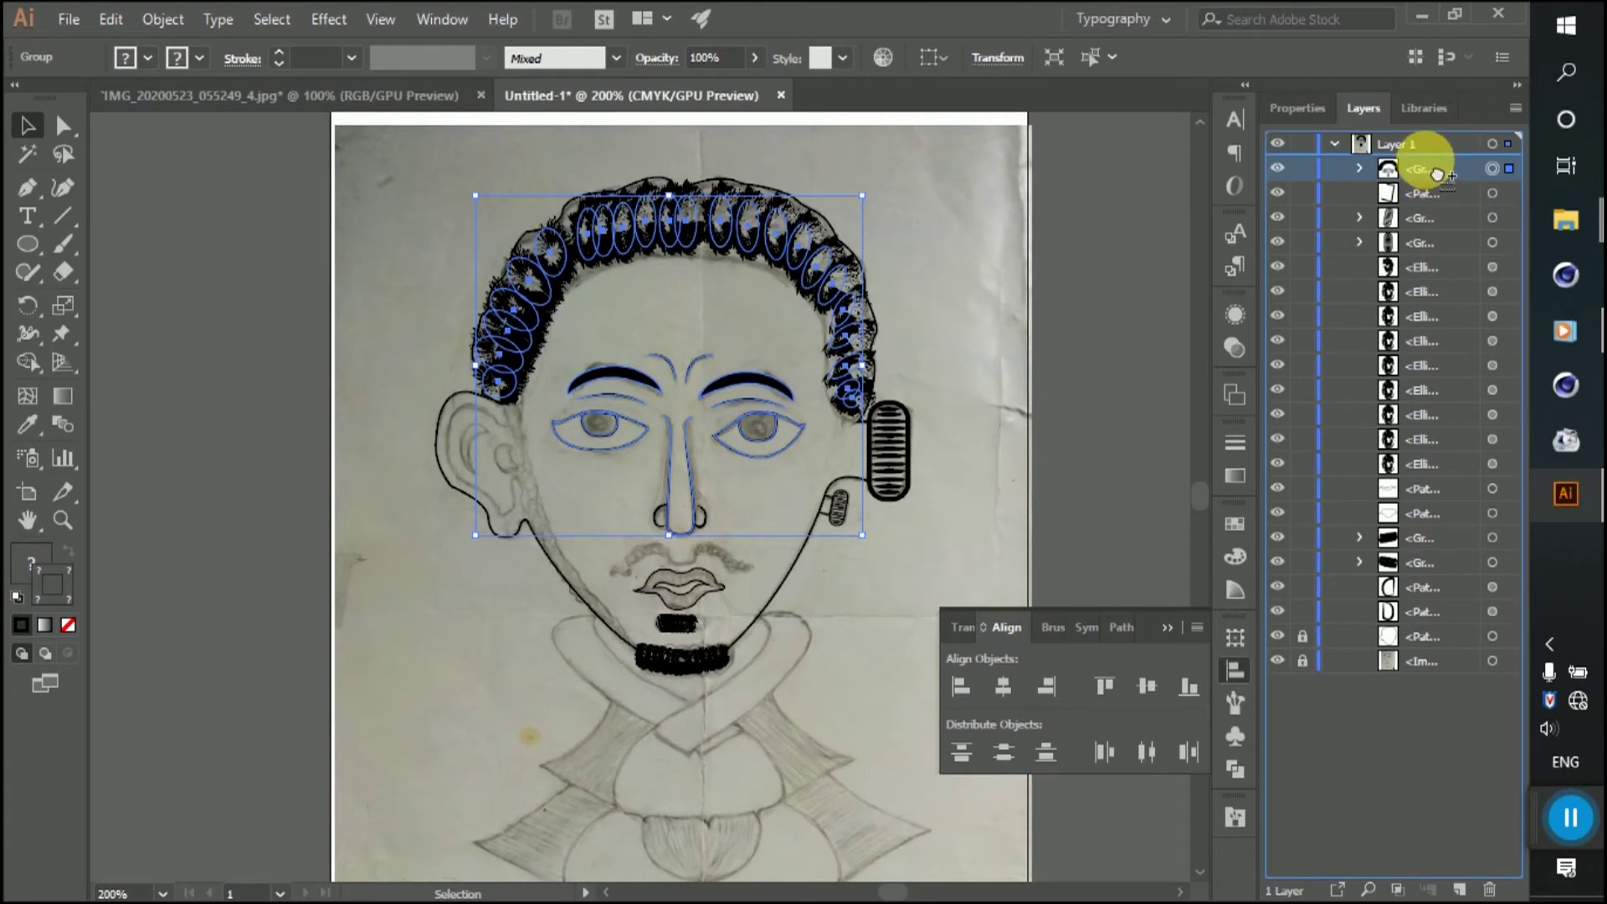
# Step: Reflect the hair-and-features group across the vertical axis as a copy
pyautogui.rightClick(712, 206)
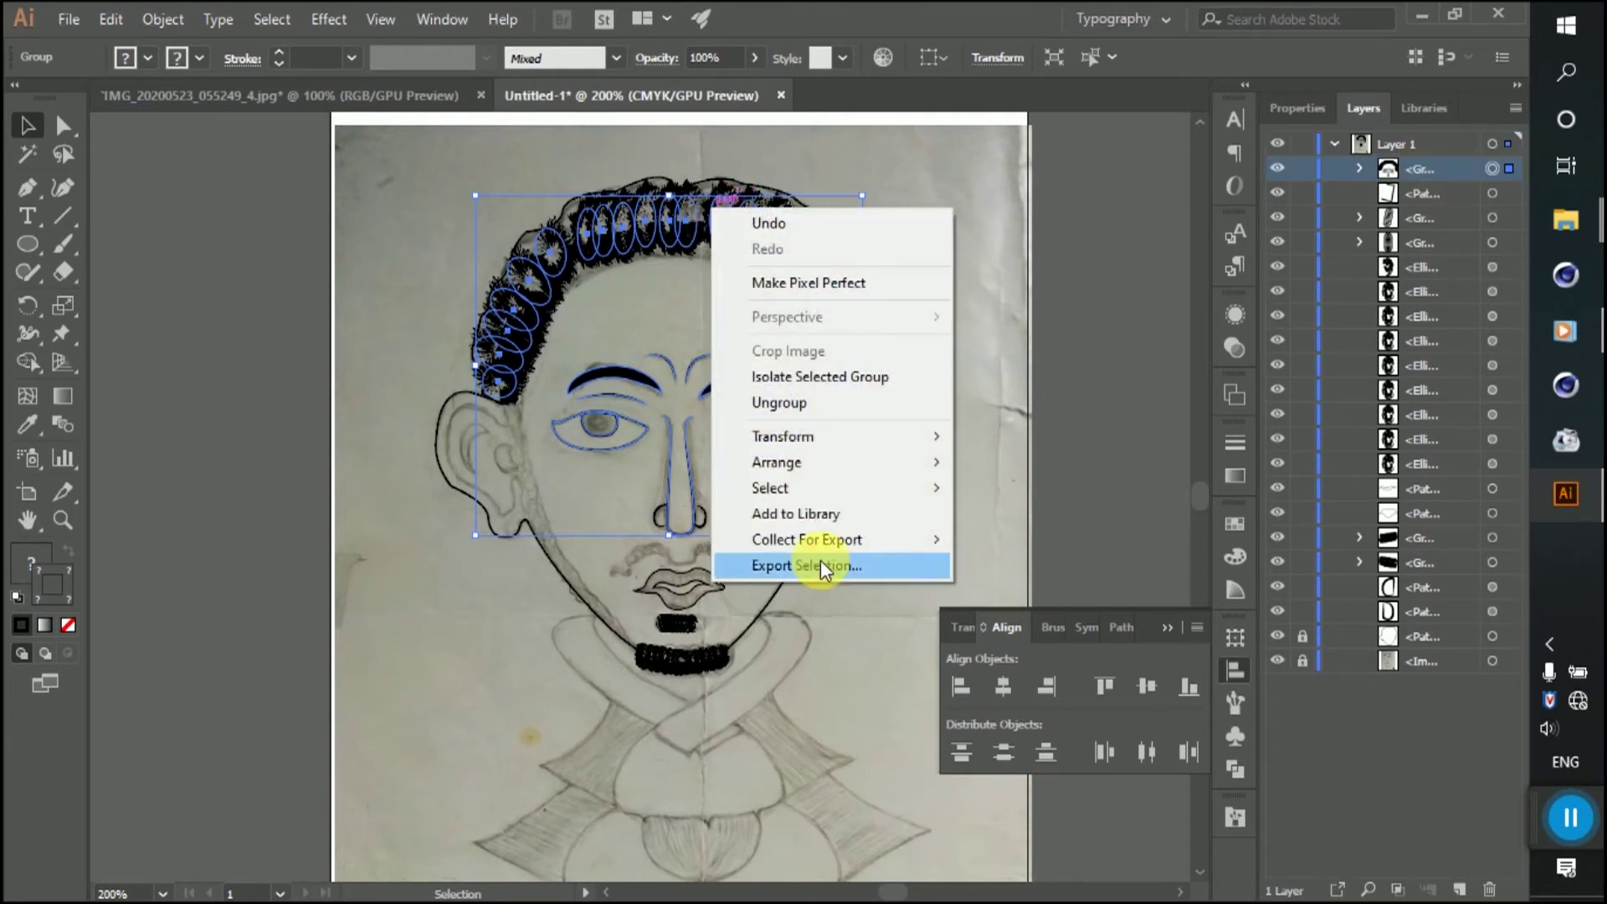
pyautogui.moveTo(782, 435)
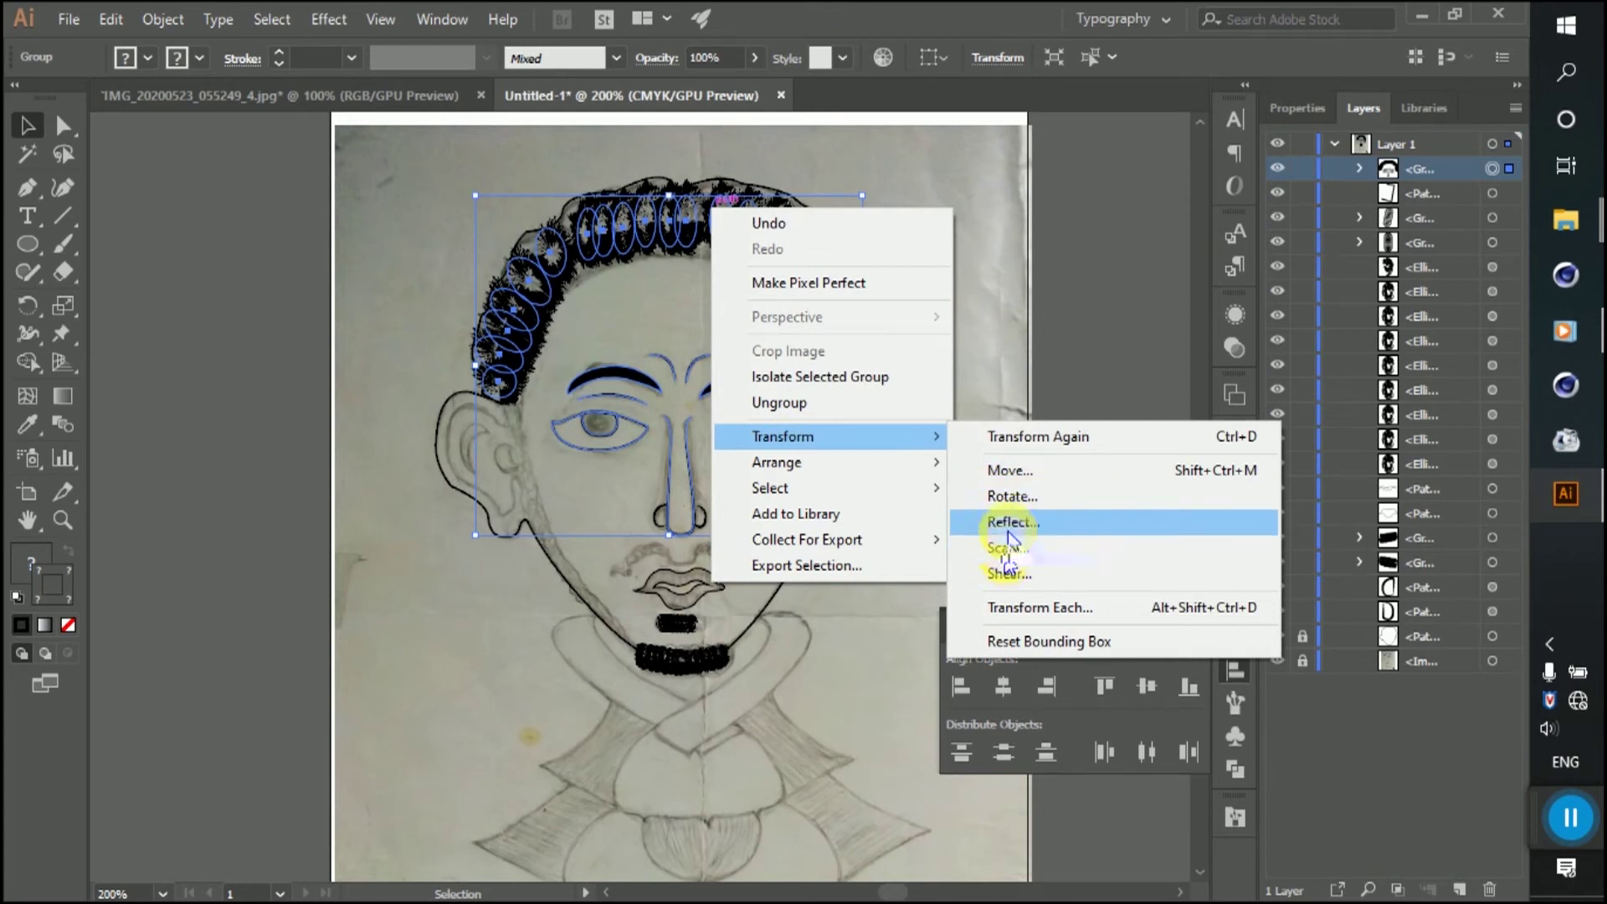
pyautogui.click(1008, 527)
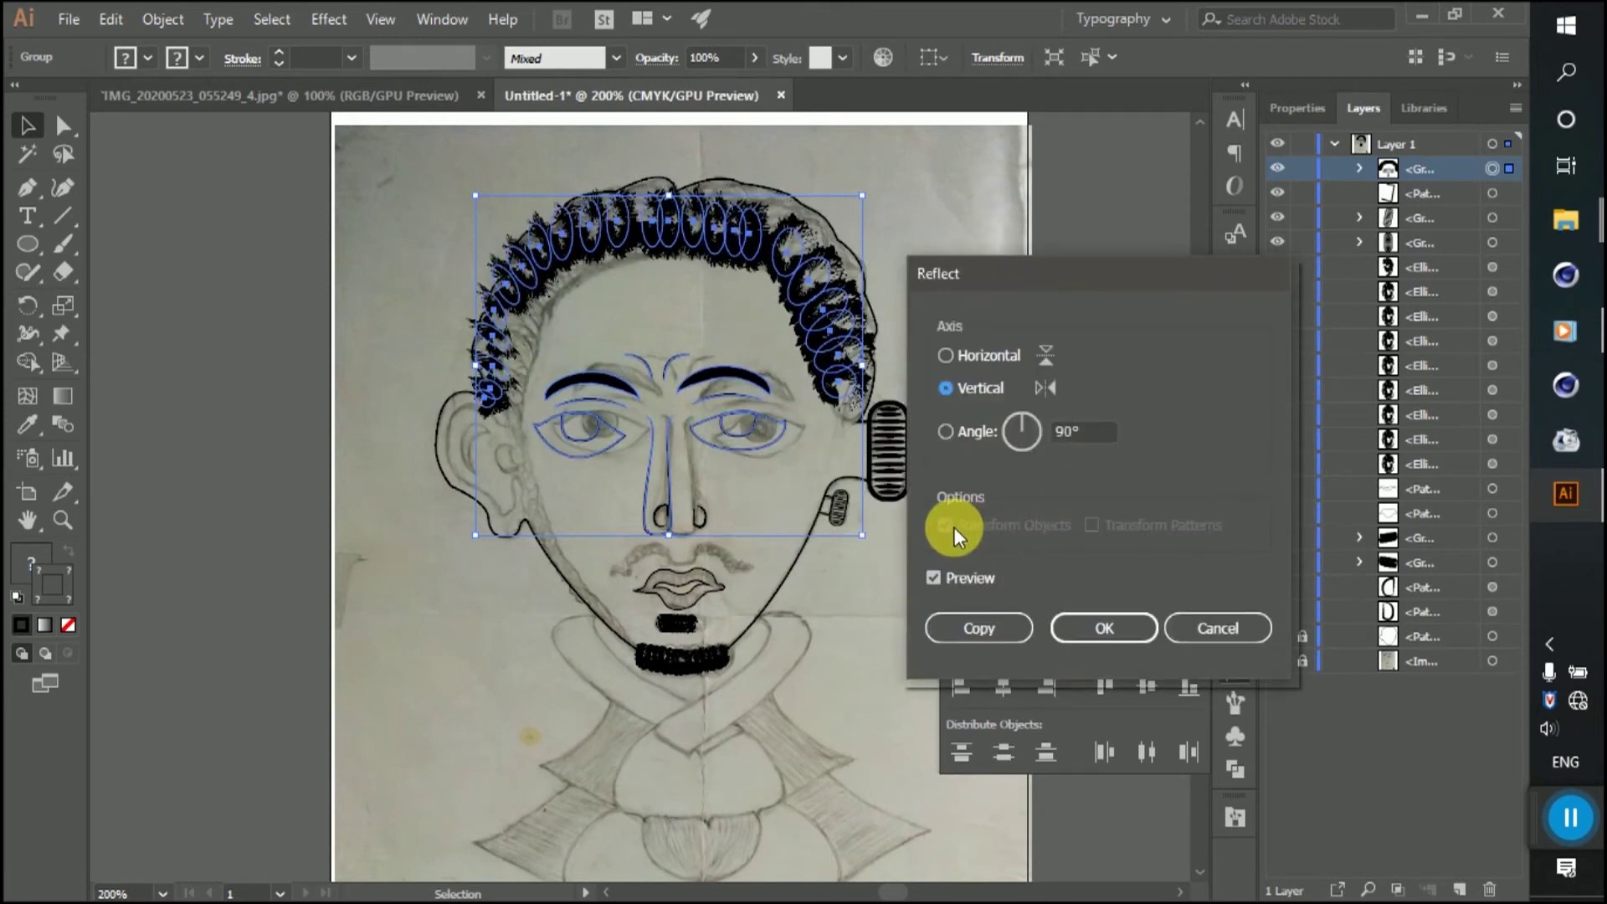
pyautogui.click(973, 629)
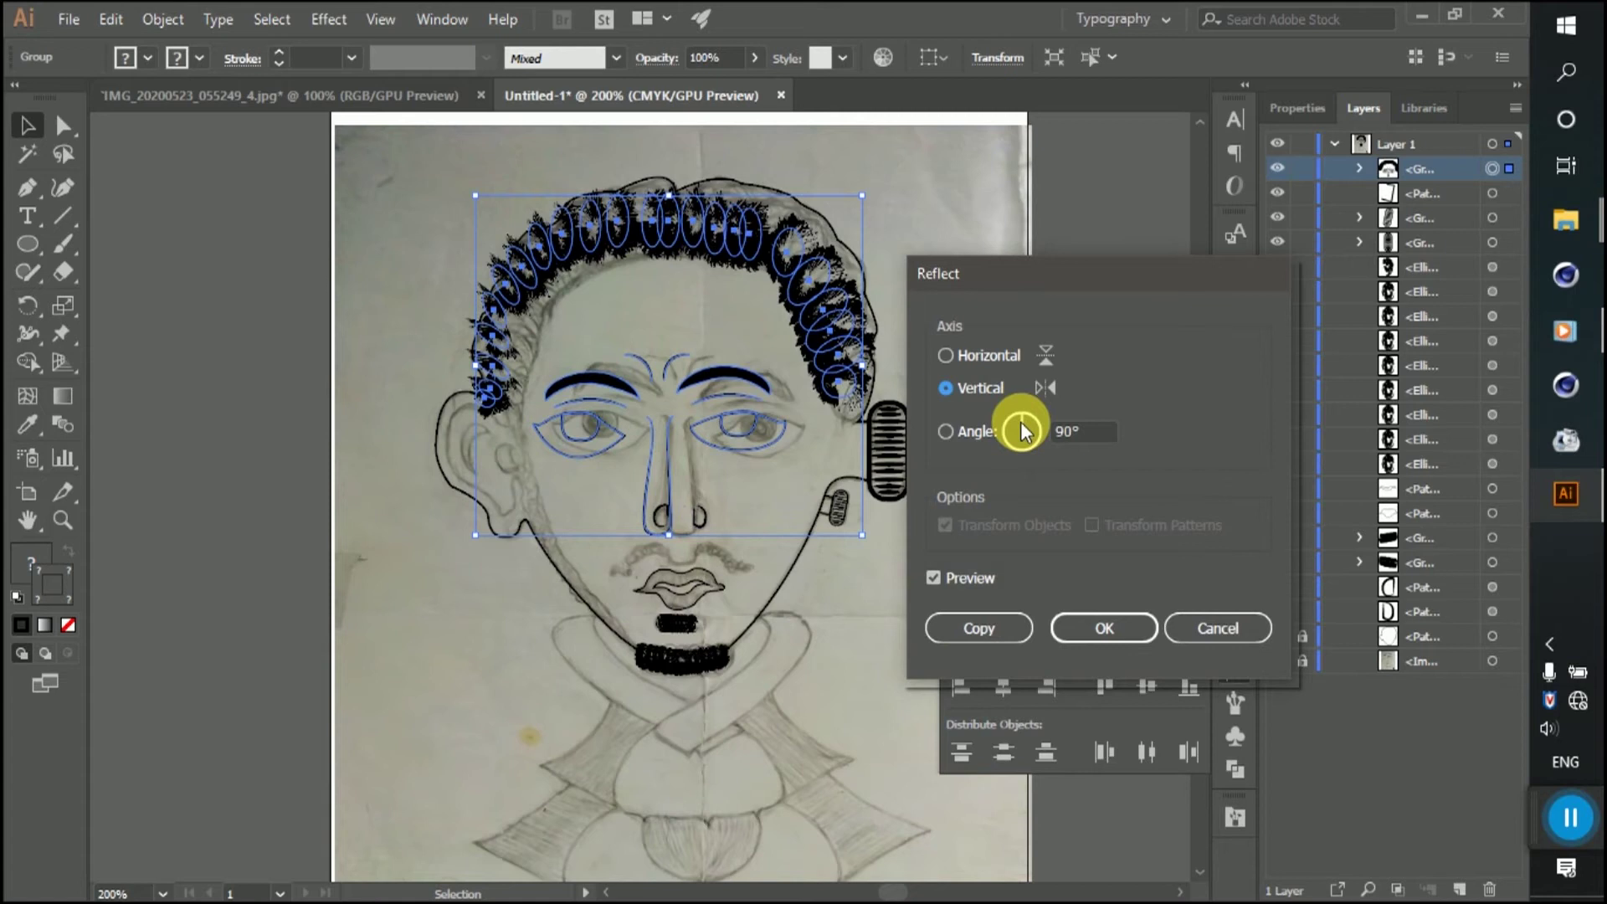
pyautogui.moveTo(1022, 446); pyautogui.dragTo(1036, 441)
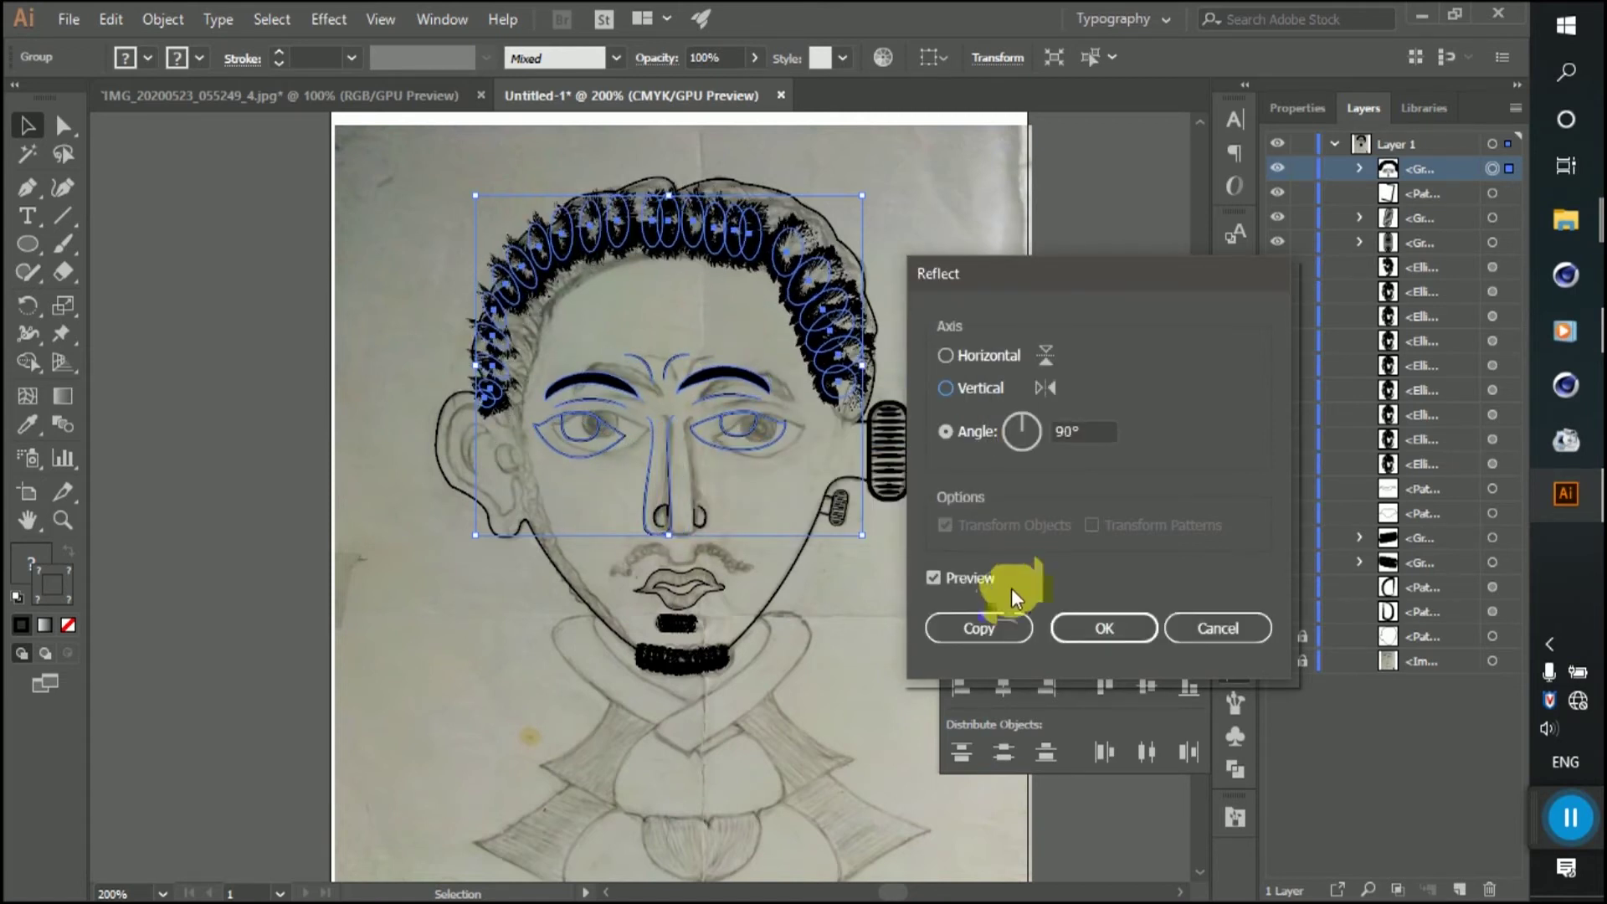
pyautogui.click(1011, 627)
pyautogui.click(1004, 219)
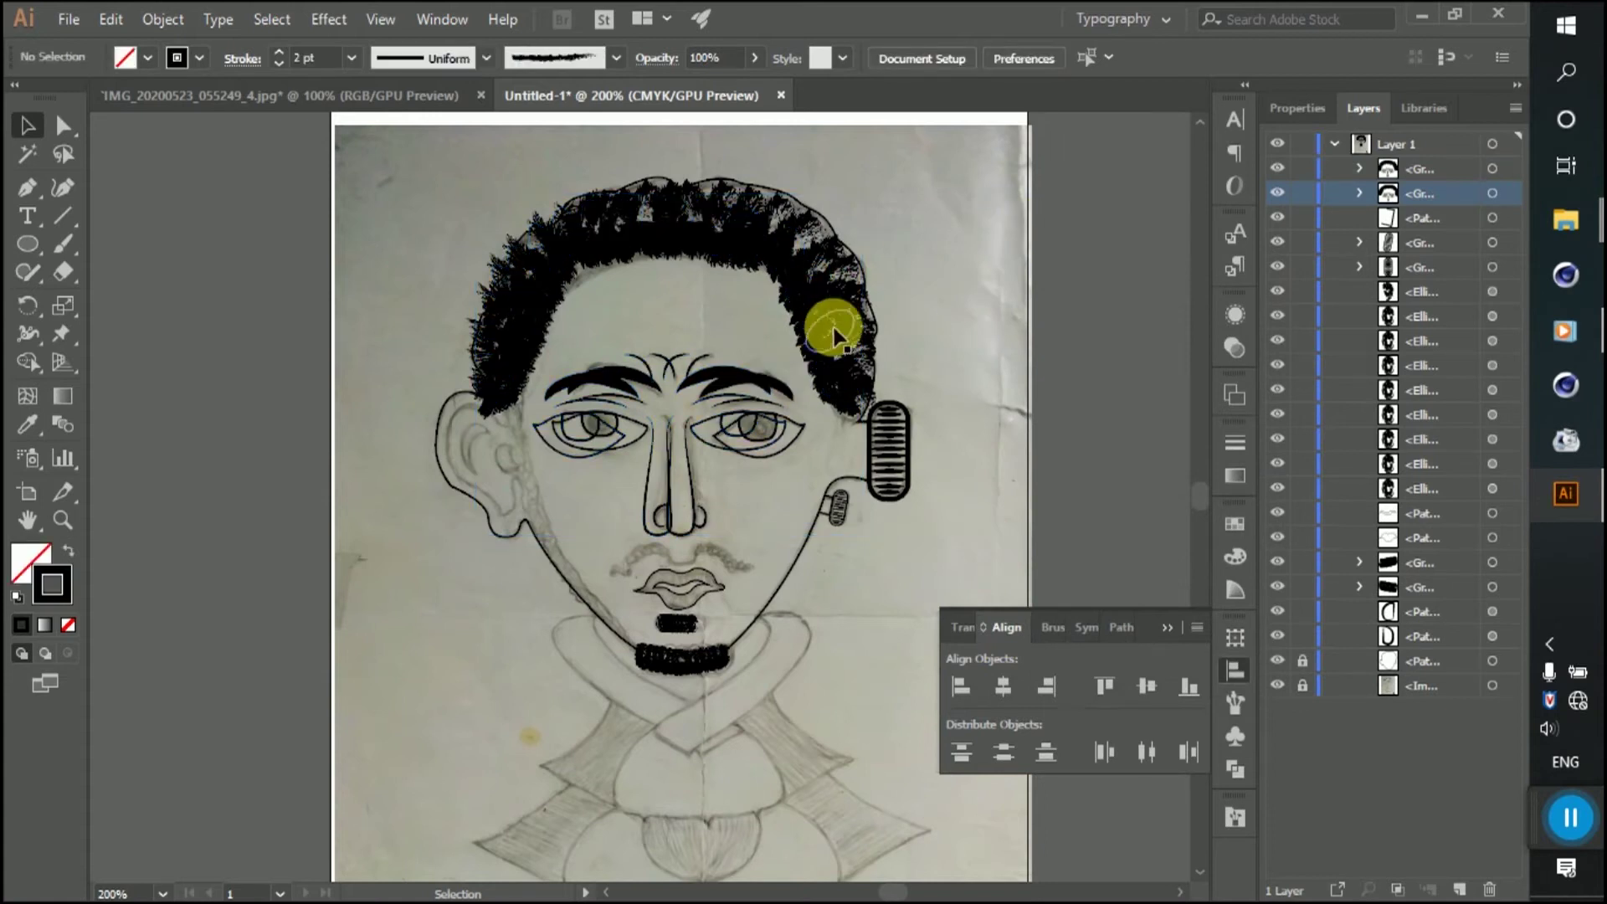
# Step: Undo the mirrored copy and group the eyes, eyebrows and nose
pyautogui.hotkey('ctrl', 'z')
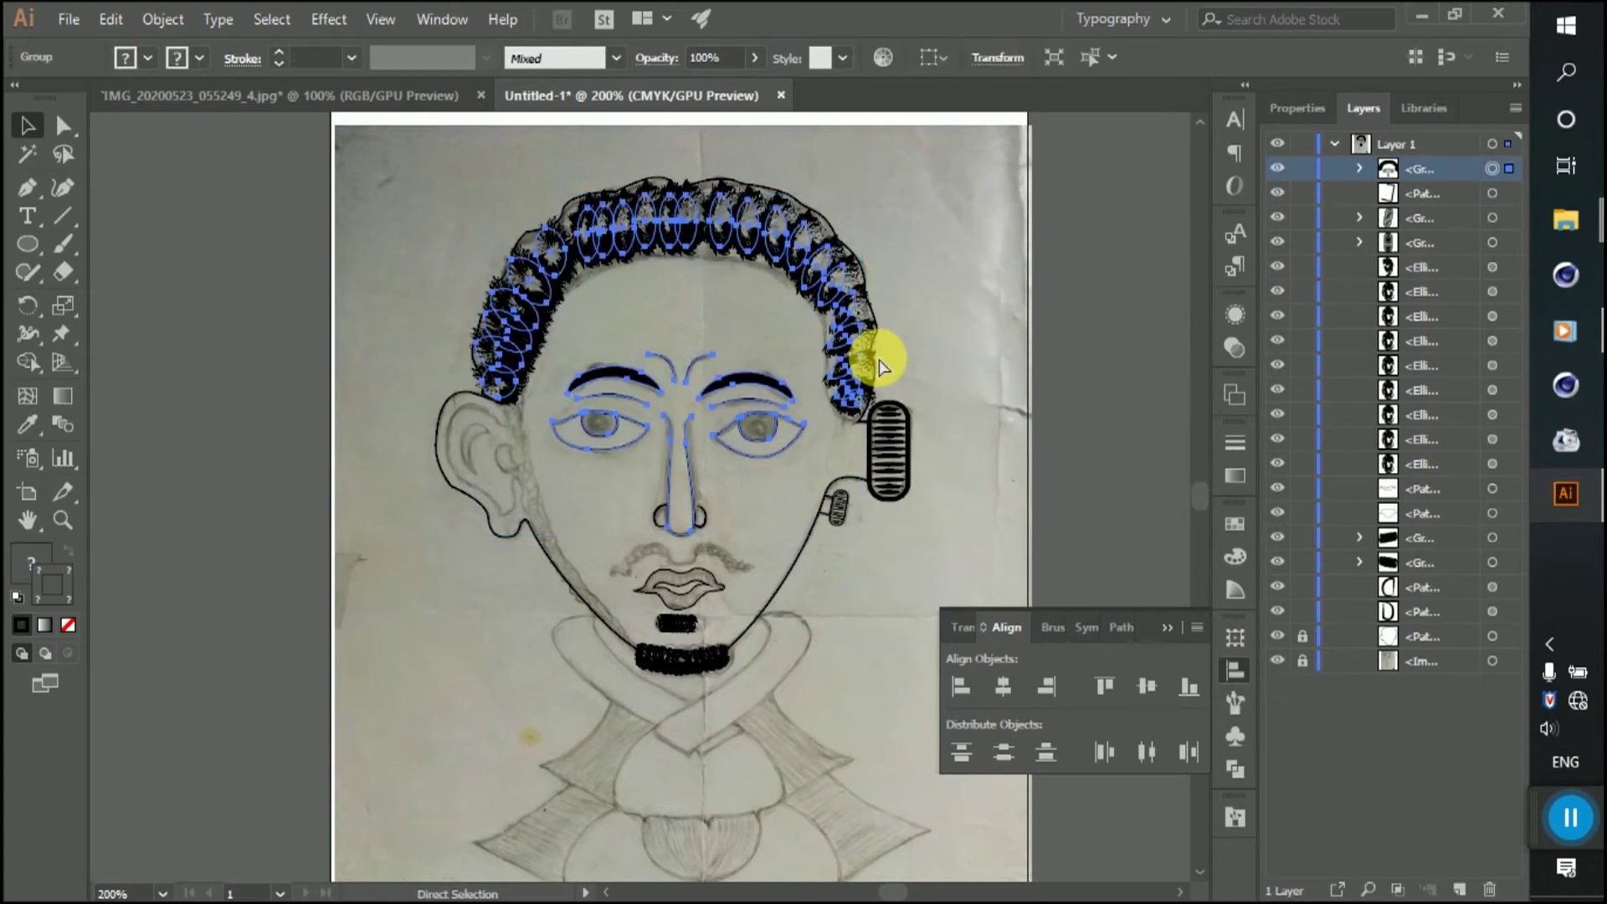
pyautogui.click(922, 295)
pyautogui.click(806, 268)
pyautogui.click(730, 414)
pyautogui.click(29, 126)
pyautogui.moveTo(585, 339)
pyautogui.mouseDown()
pyautogui.moveTo(778, 519)
pyautogui.moveTo(778, 501)
pyautogui.mouseUp()
pyautogui.click(28, 126)
pyautogui.rightClick(648, 408)
pyautogui.click(717, 546)
pyautogui.click(994, 360)
# Step: Ungroup the hair group back into separate ellipses
pyautogui.click(717, 369)
pyautogui.rightClick(771, 243)
pyautogui.click(715, 231)
pyautogui.rightClick(714, 232)
pyautogui.click(792, 427)
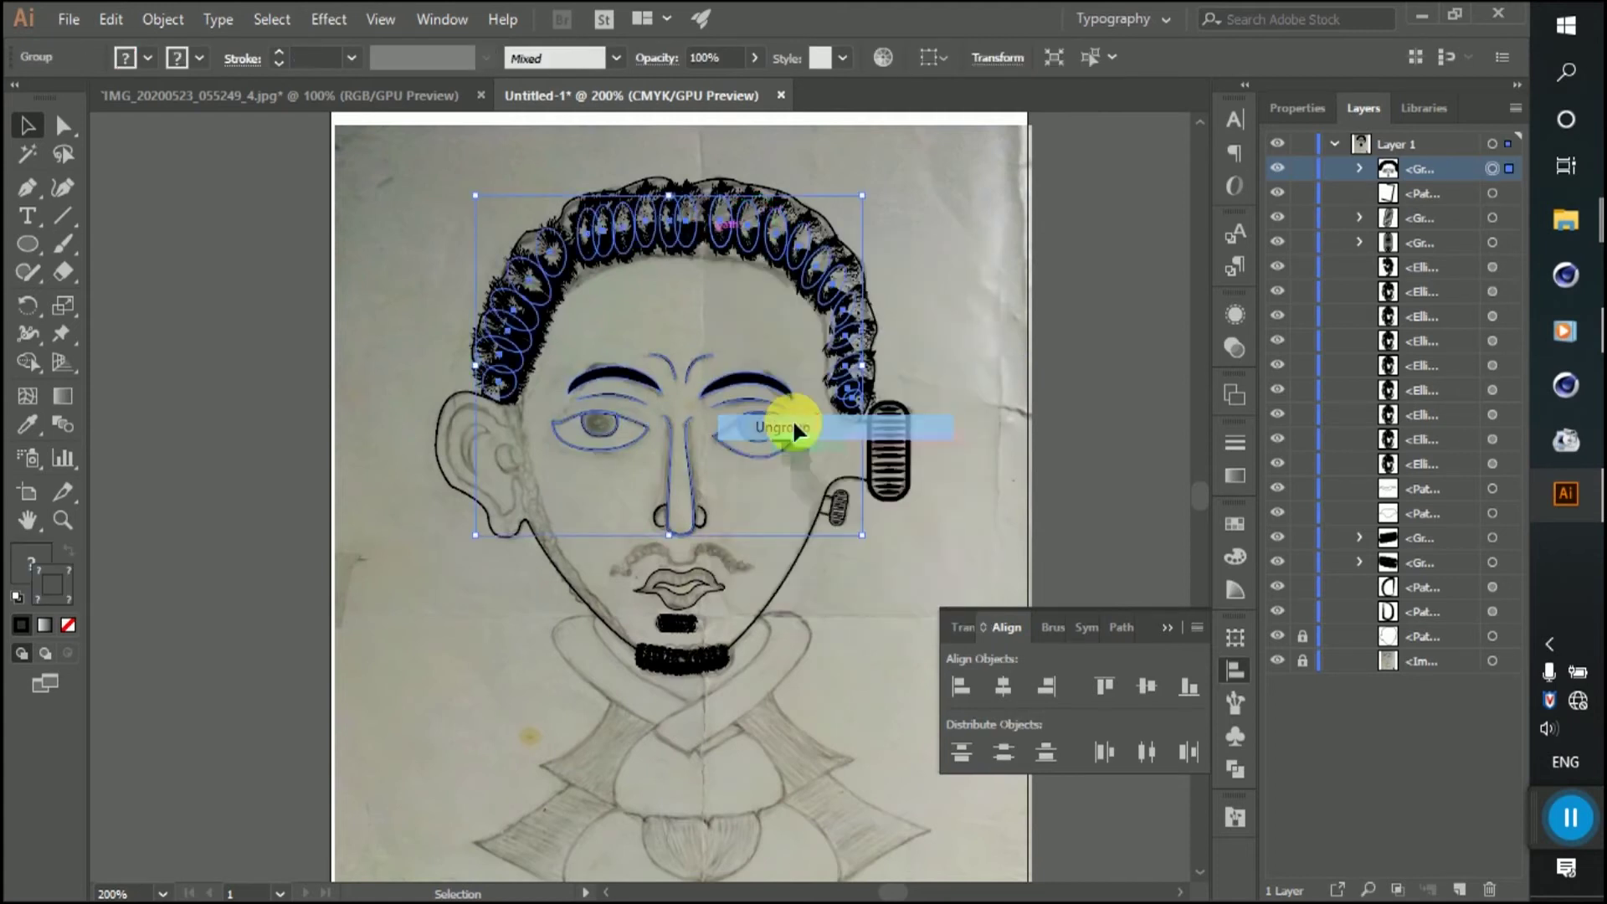
pyautogui.click(670, 299)
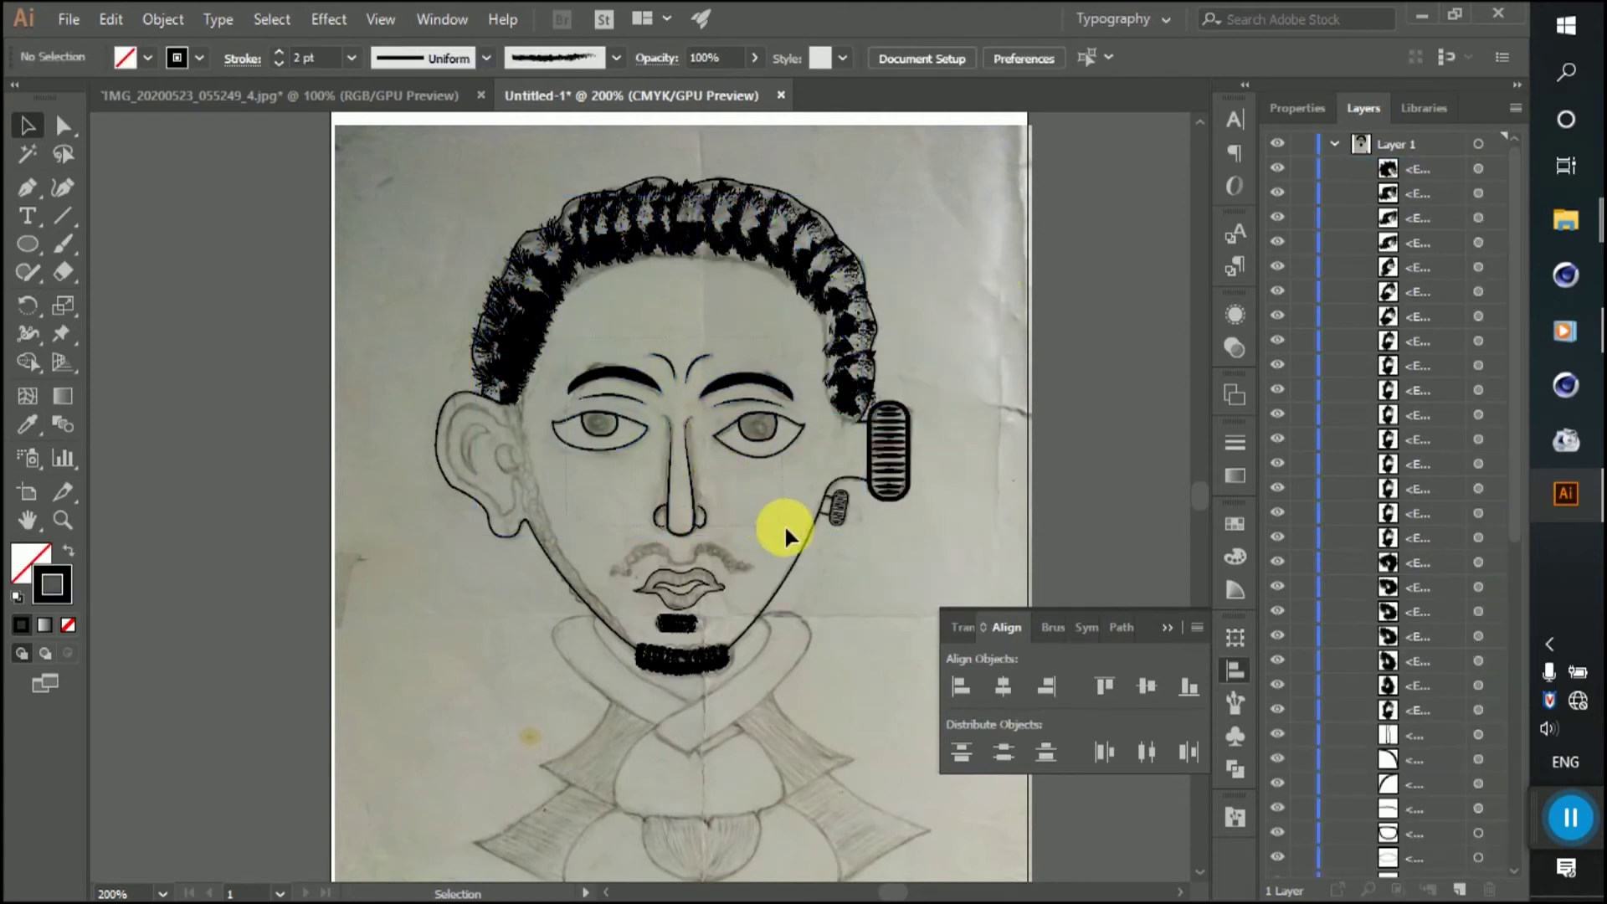
# Step: Lock the eyes and eyebrows in the Layers panel
pyautogui.moveTo(785, 524); pyautogui.dragTo(936, 354)
pyautogui.scroll(-8, 1381, 706)
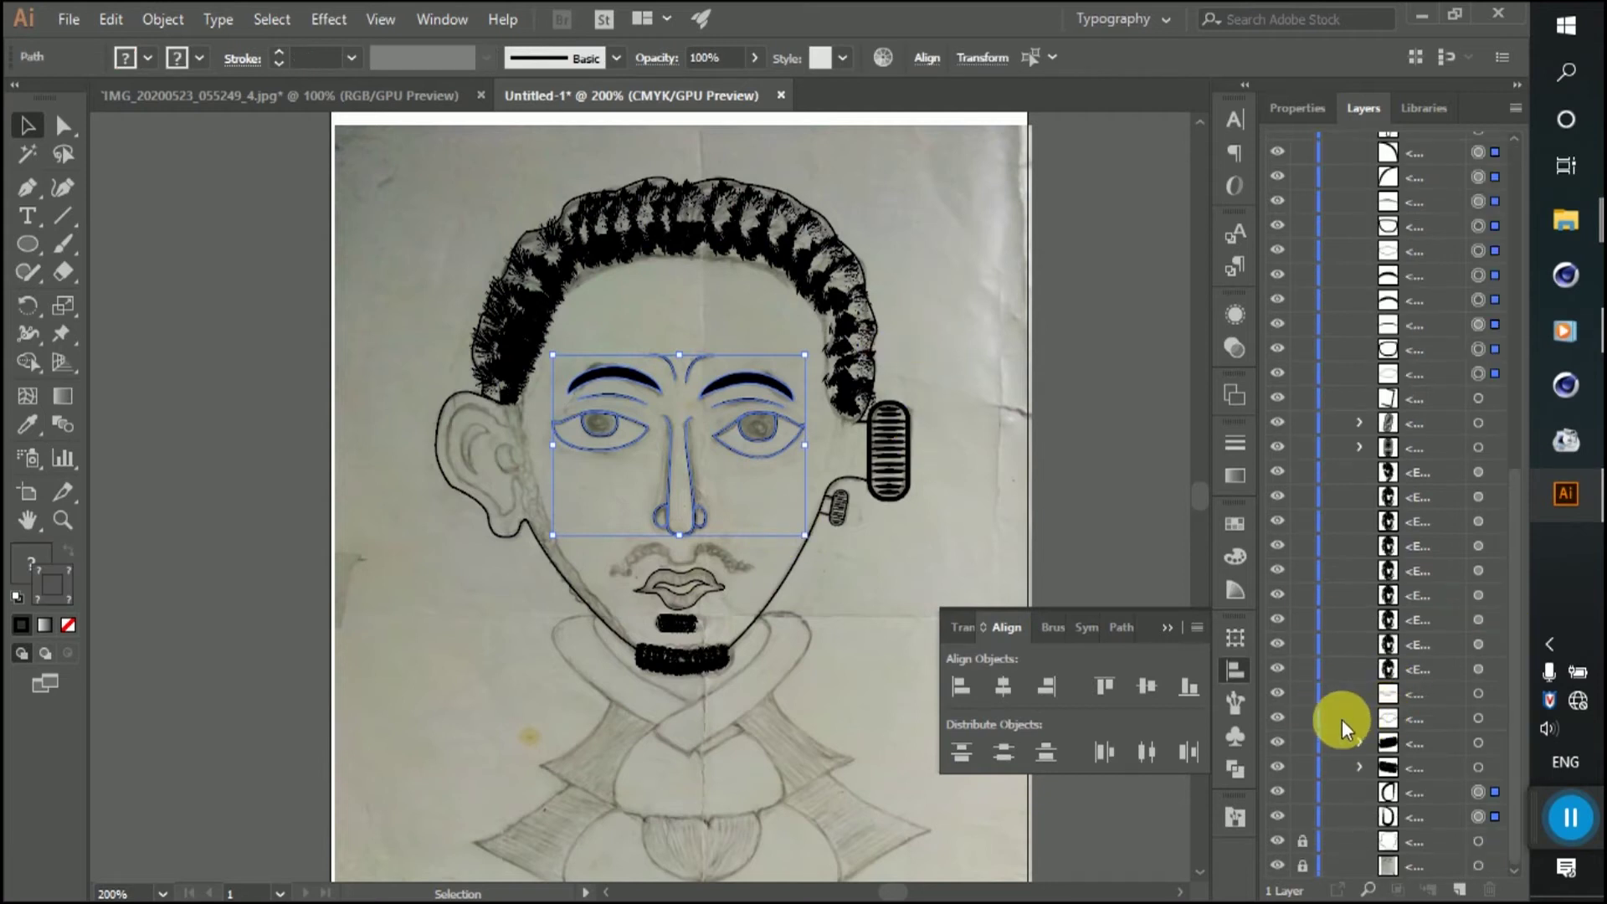
pyautogui.moveTo(1303, 339); pyautogui.dragTo(1302, 156)
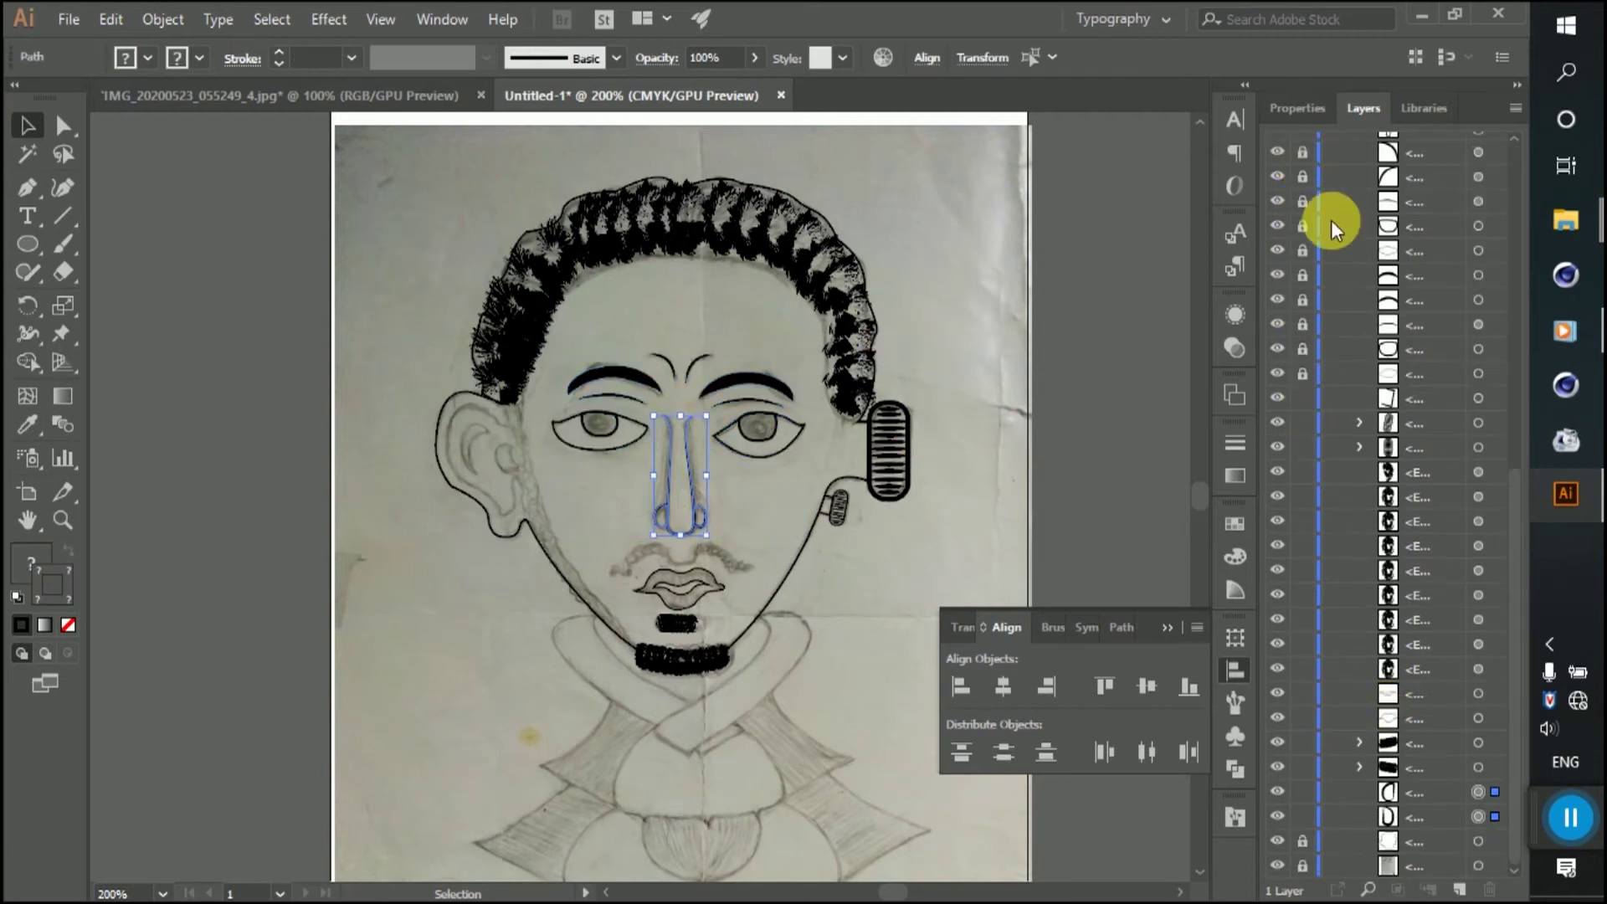
pyautogui.scroll(8, 1328, 222)
pyautogui.click(590, 352)
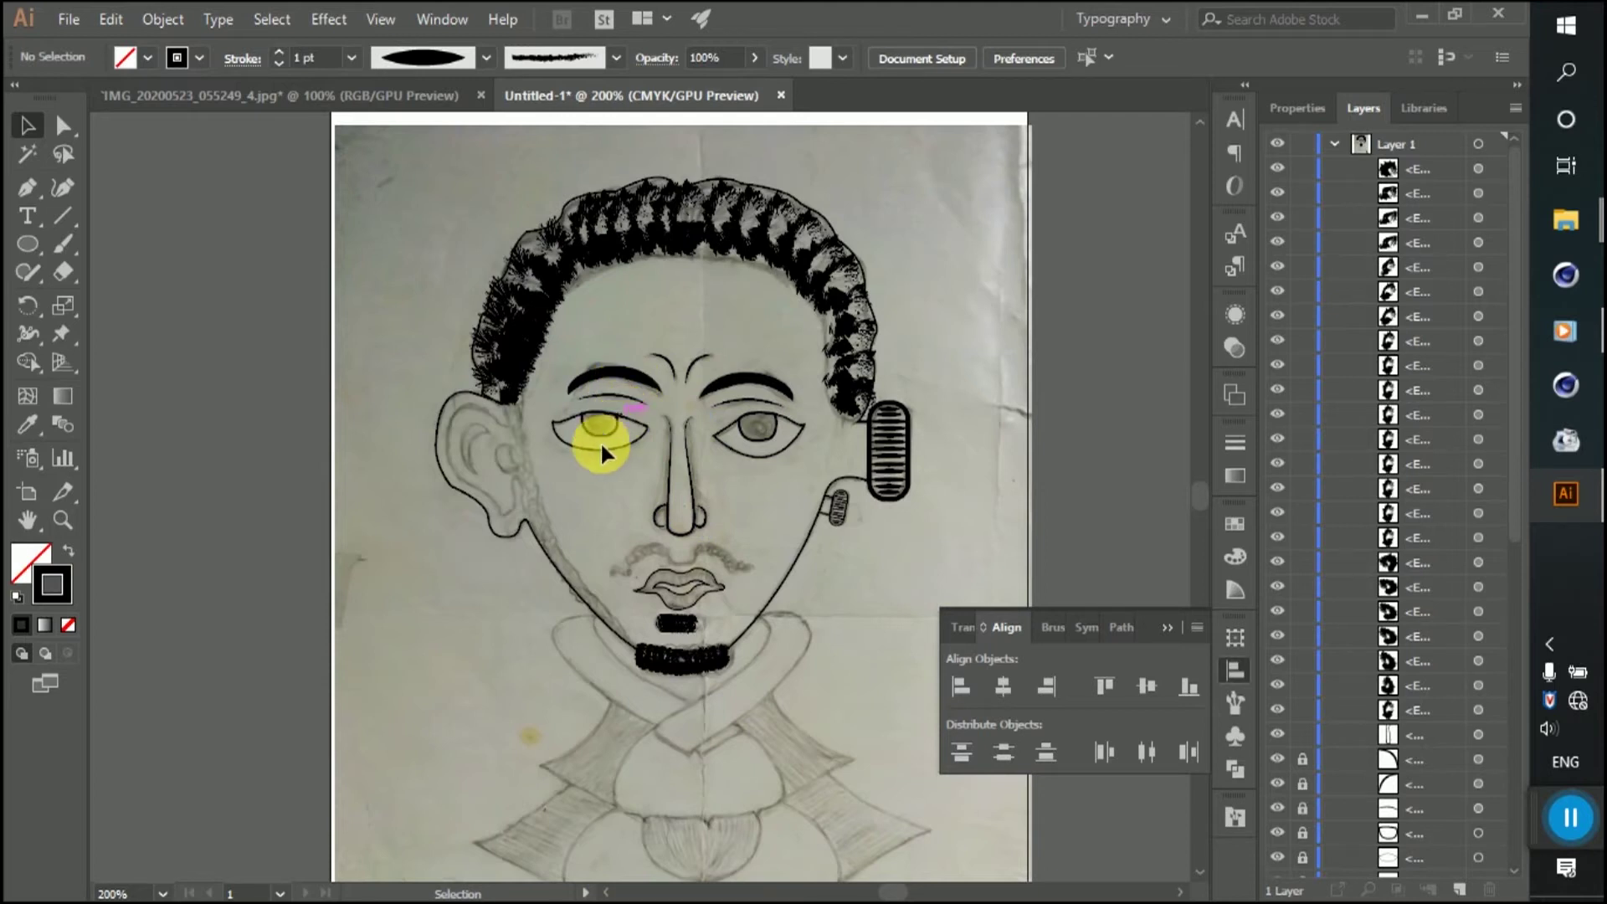
# Step: Select the hair ellipses on the canvas, undoing the accidental moves
pyautogui.click(658, 239)
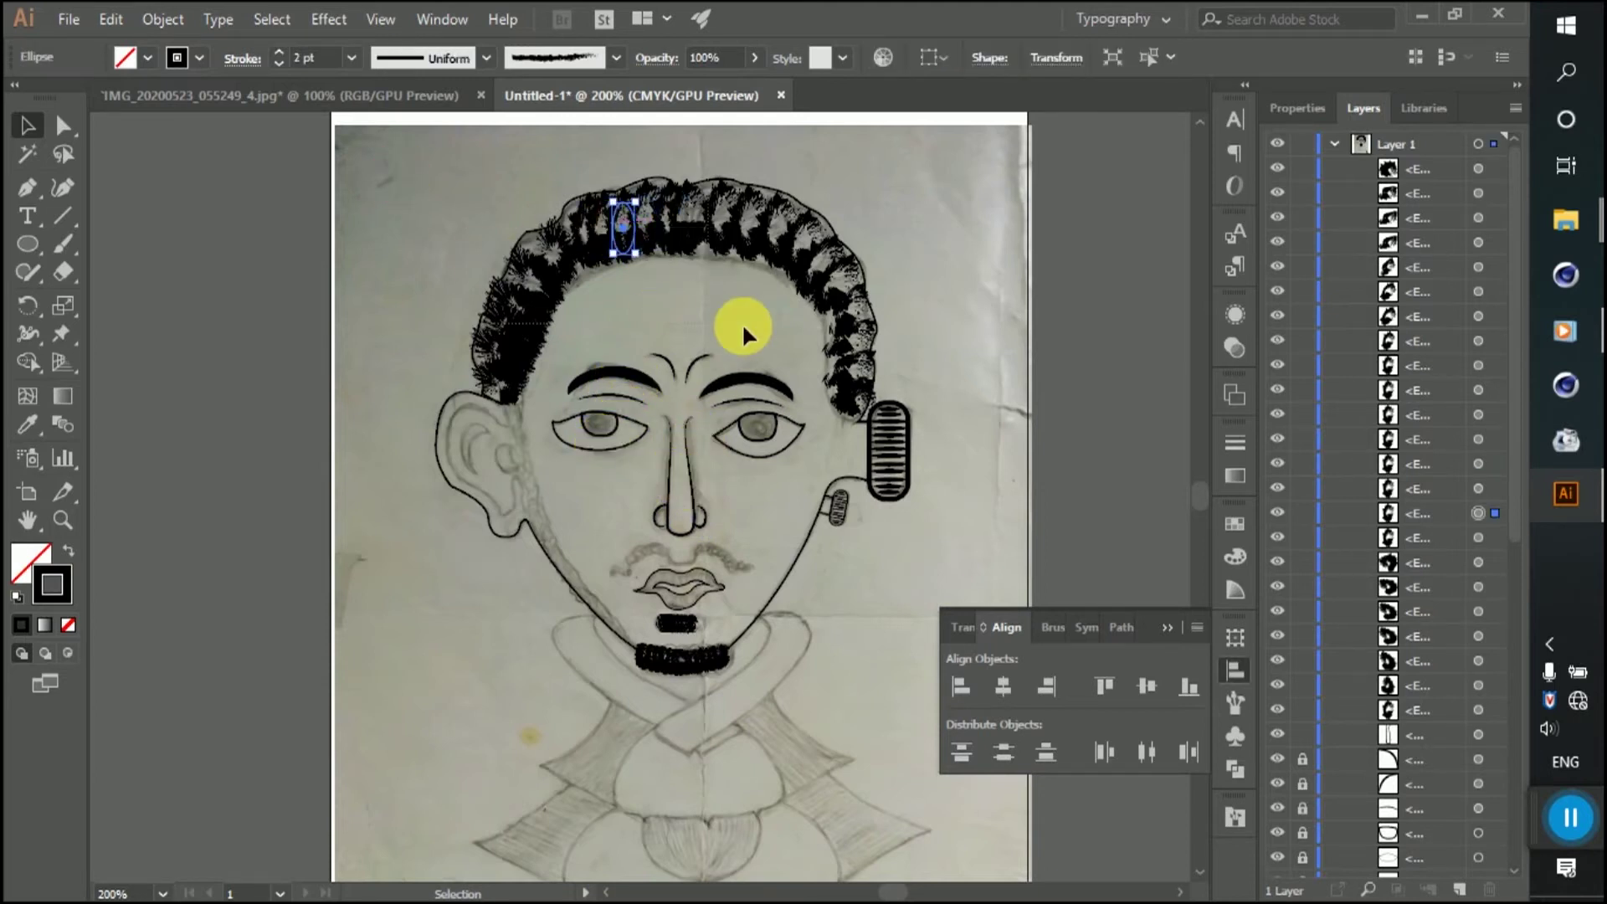
pyautogui.moveTo(901, 323); pyautogui.dragTo(853, 372)
pyautogui.click(832, 423)
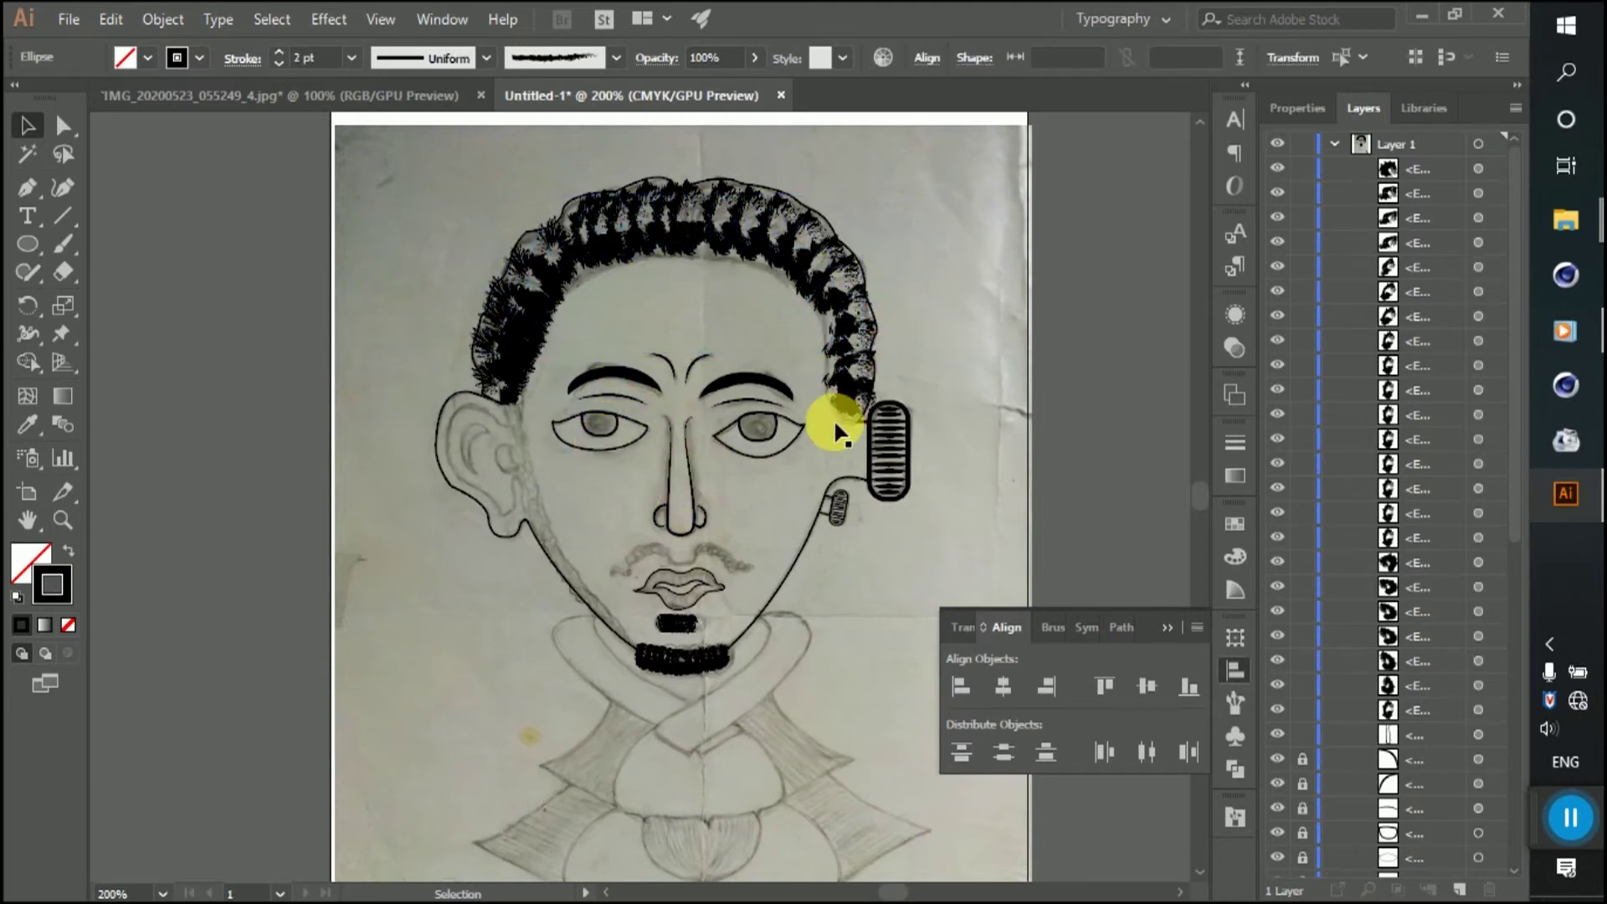
pyautogui.moveTo(857, 129); pyautogui.dragTo(832, 267)
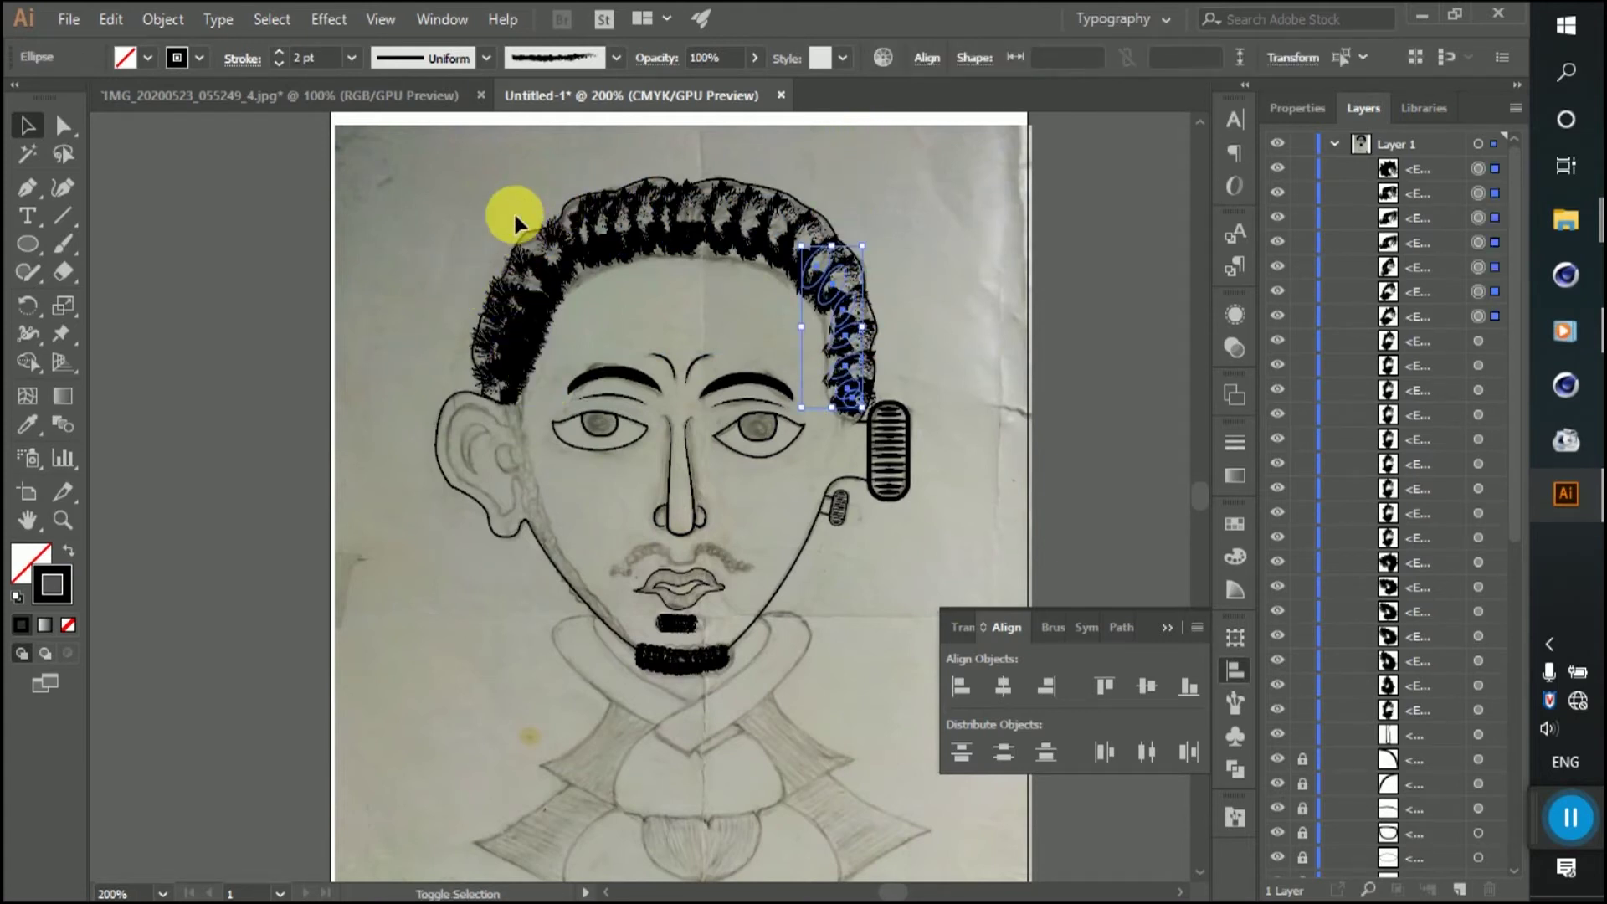
pyautogui.moveTo(872, 163)
pyautogui.mouseDown()
pyautogui.moveTo(388, 348)
pyautogui.moveTo(510, 460)
pyautogui.mouseUp()
pyautogui.moveTo(530, 279); pyautogui.dragTo(536, 343)
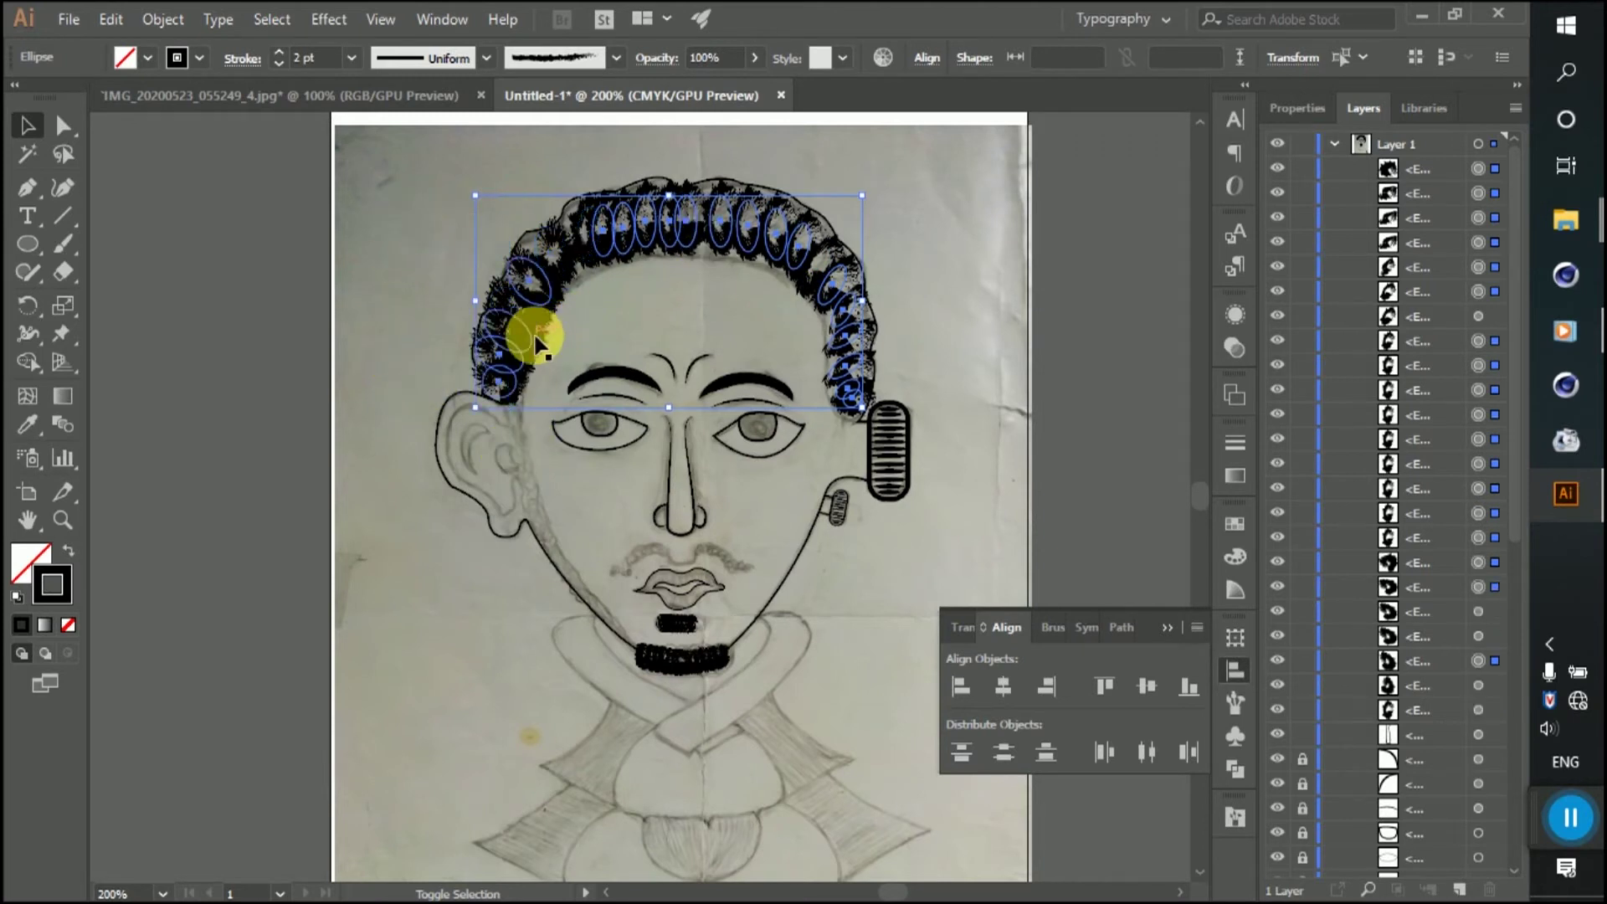
pyautogui.hotkey('ctrl', 'z')
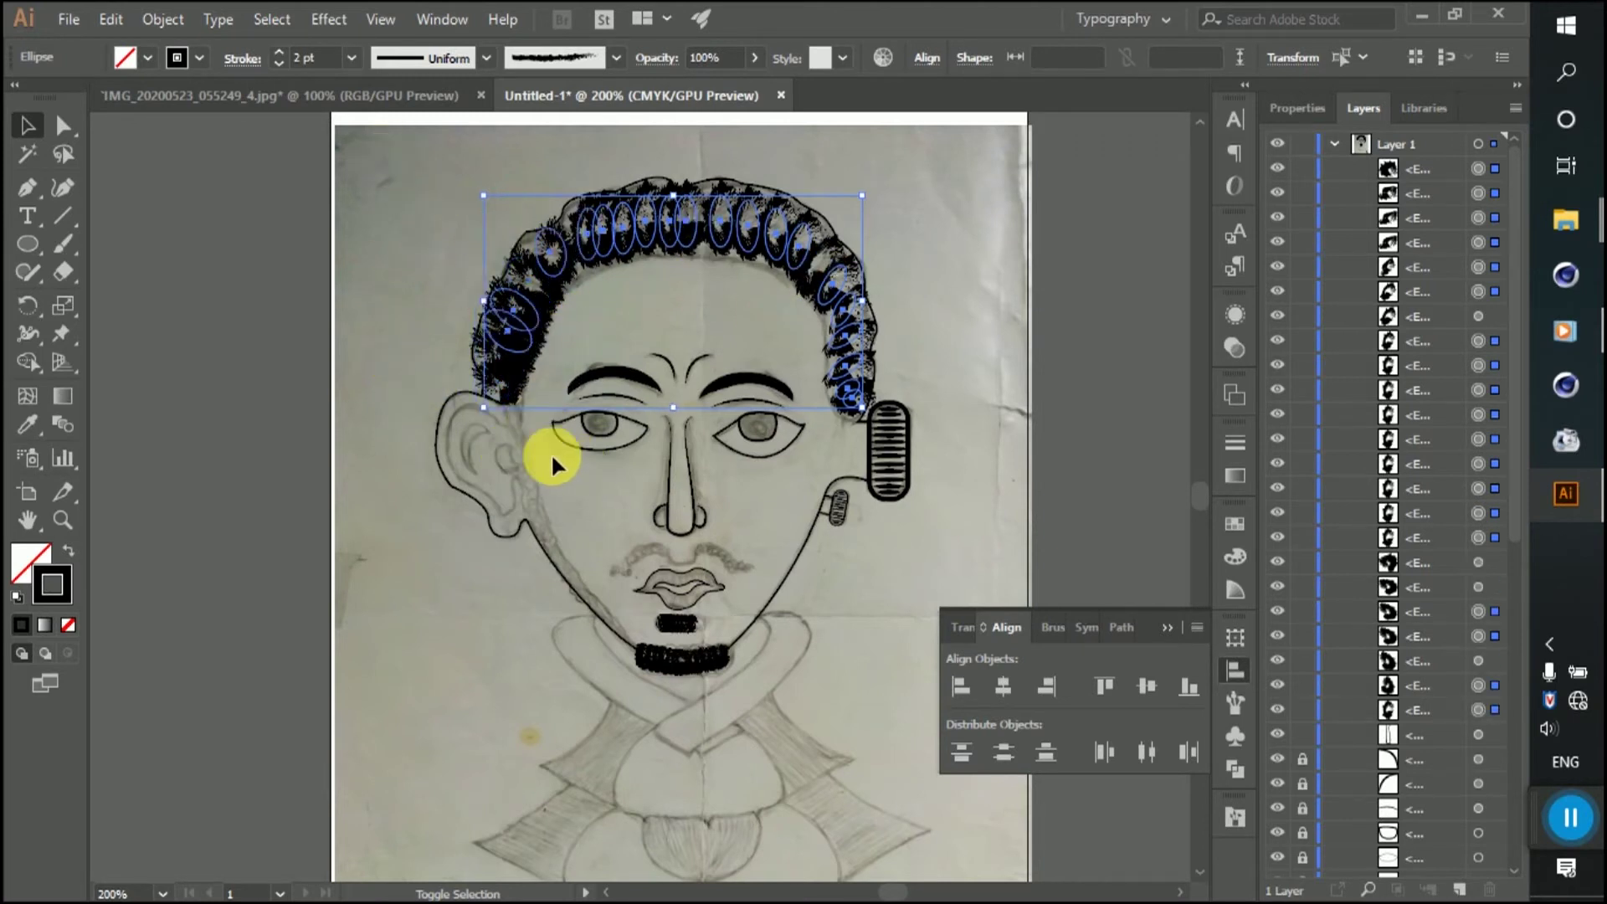
pyautogui.moveTo(821, 269); pyautogui.dragTo(662, 248)
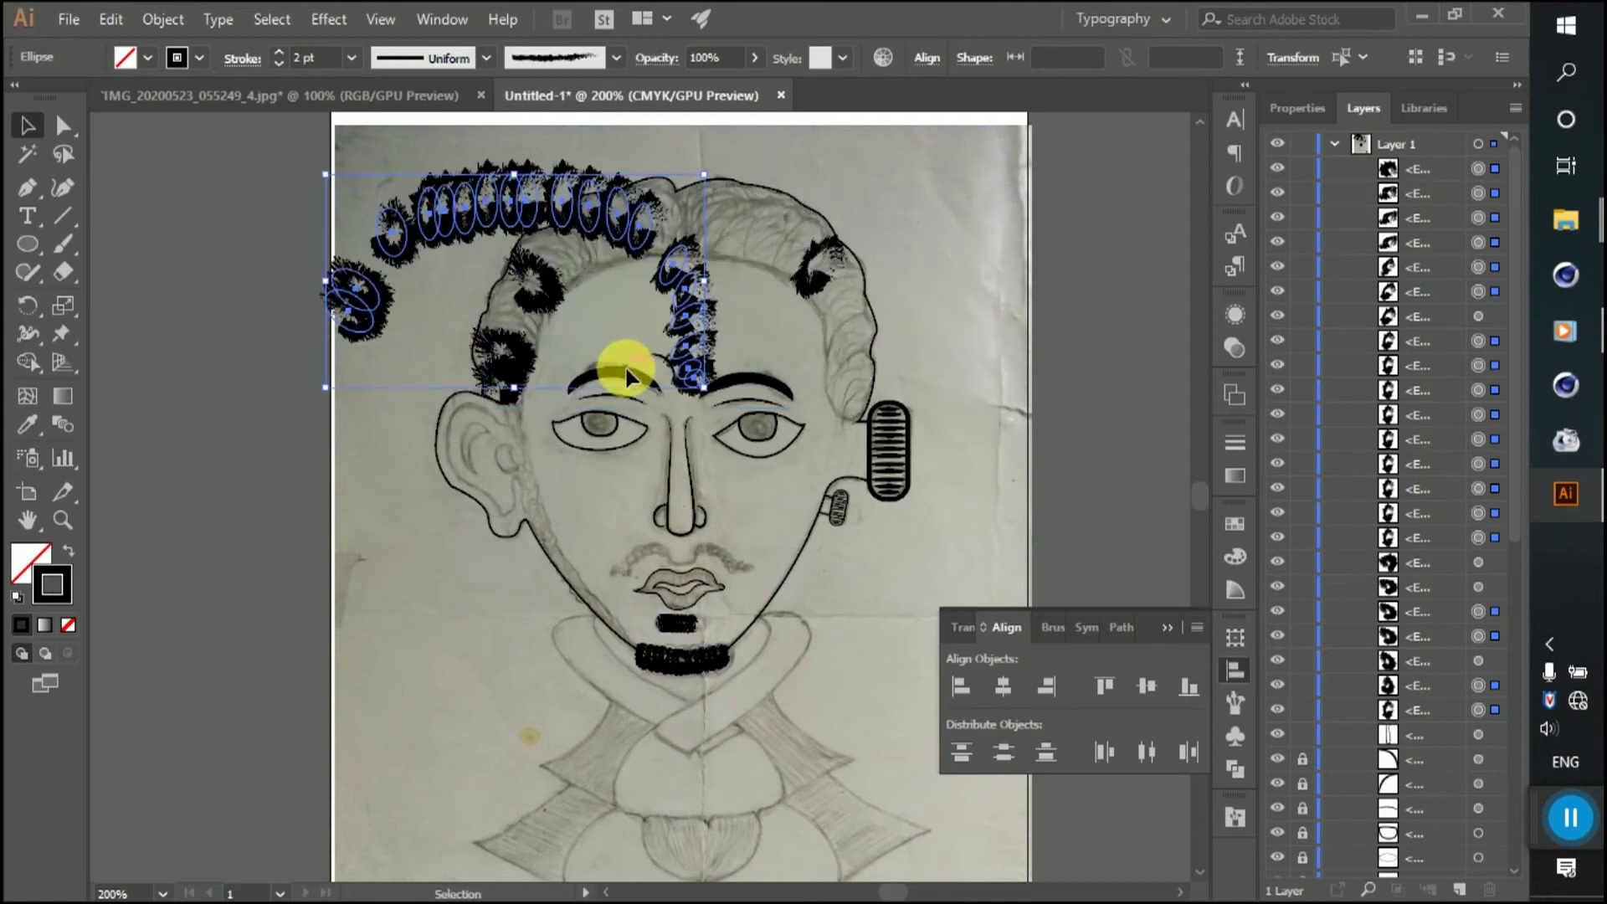
pyautogui.hotkey('ctrl', 'z')
pyautogui.hotkey('ctrl', 'z')
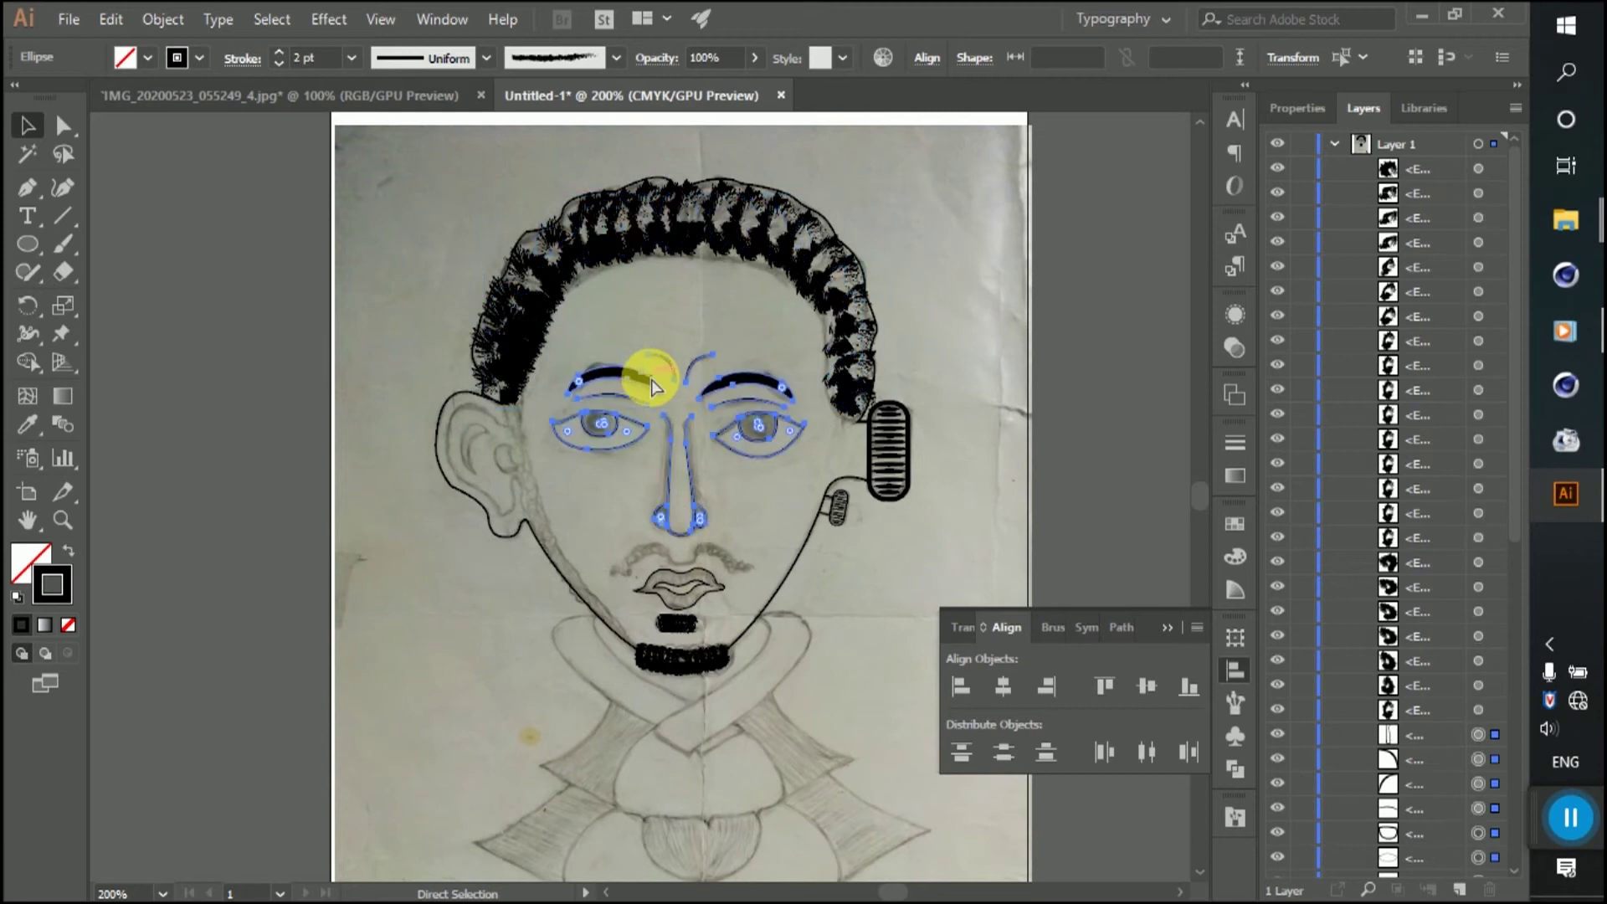
pyautogui.hotkey('ctrl', 'z')
pyautogui.hotkey('ctrl', 'z')
pyautogui.hotkey('ctrl', 'z')
pyautogui.click(916, 268)
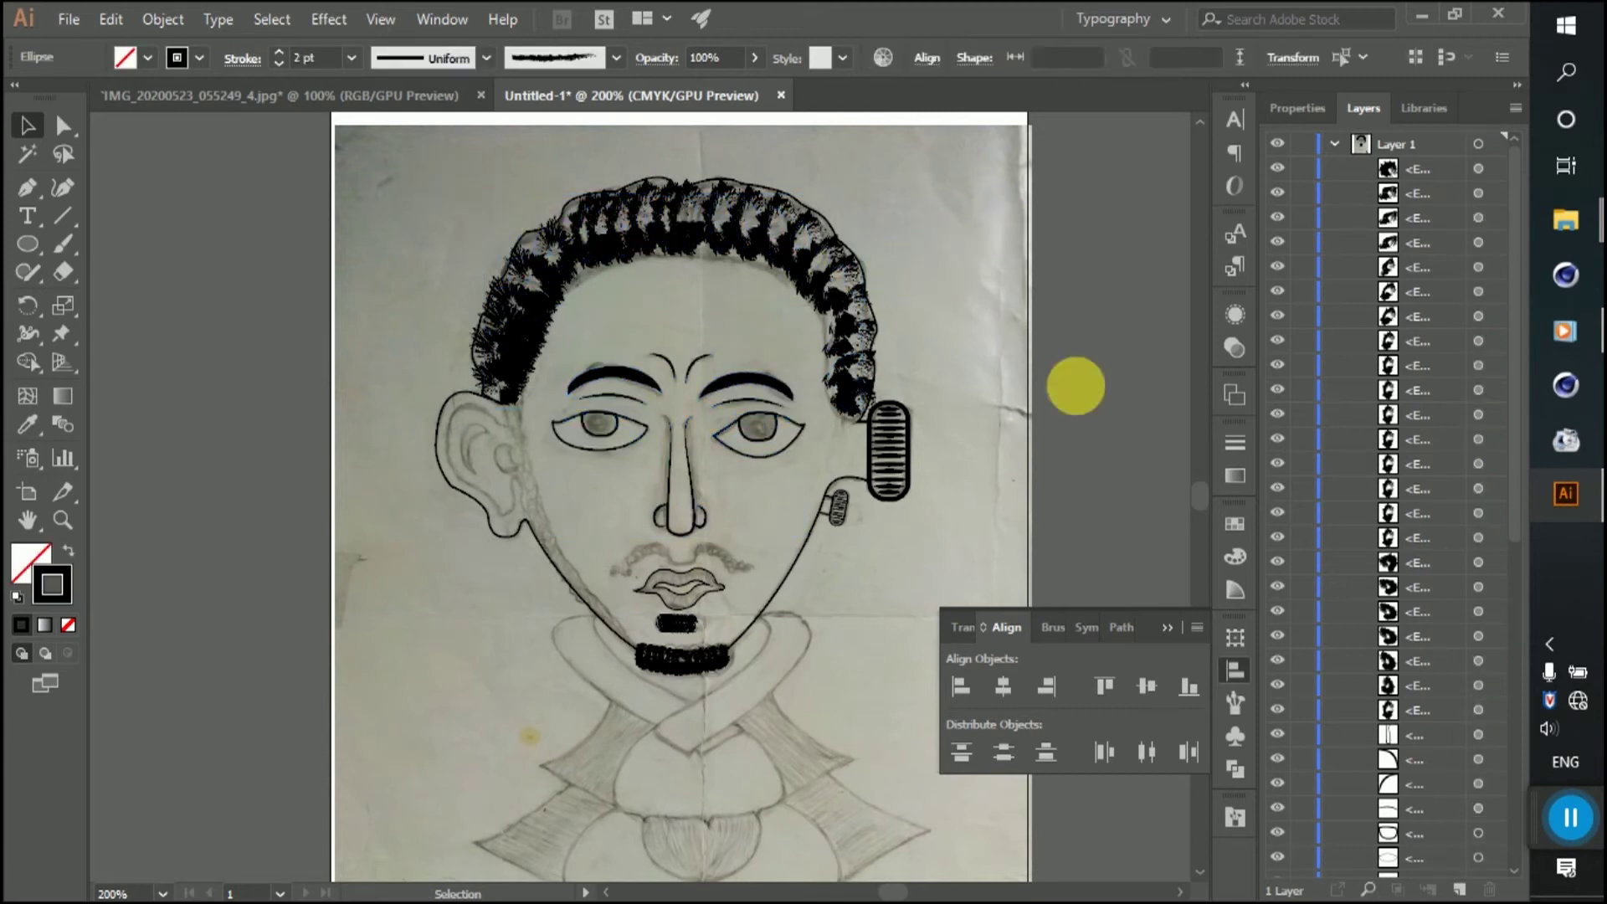
# Step: Select every hair <Ellipse> in the Layers panel and group them
pyautogui.click(1478, 710)
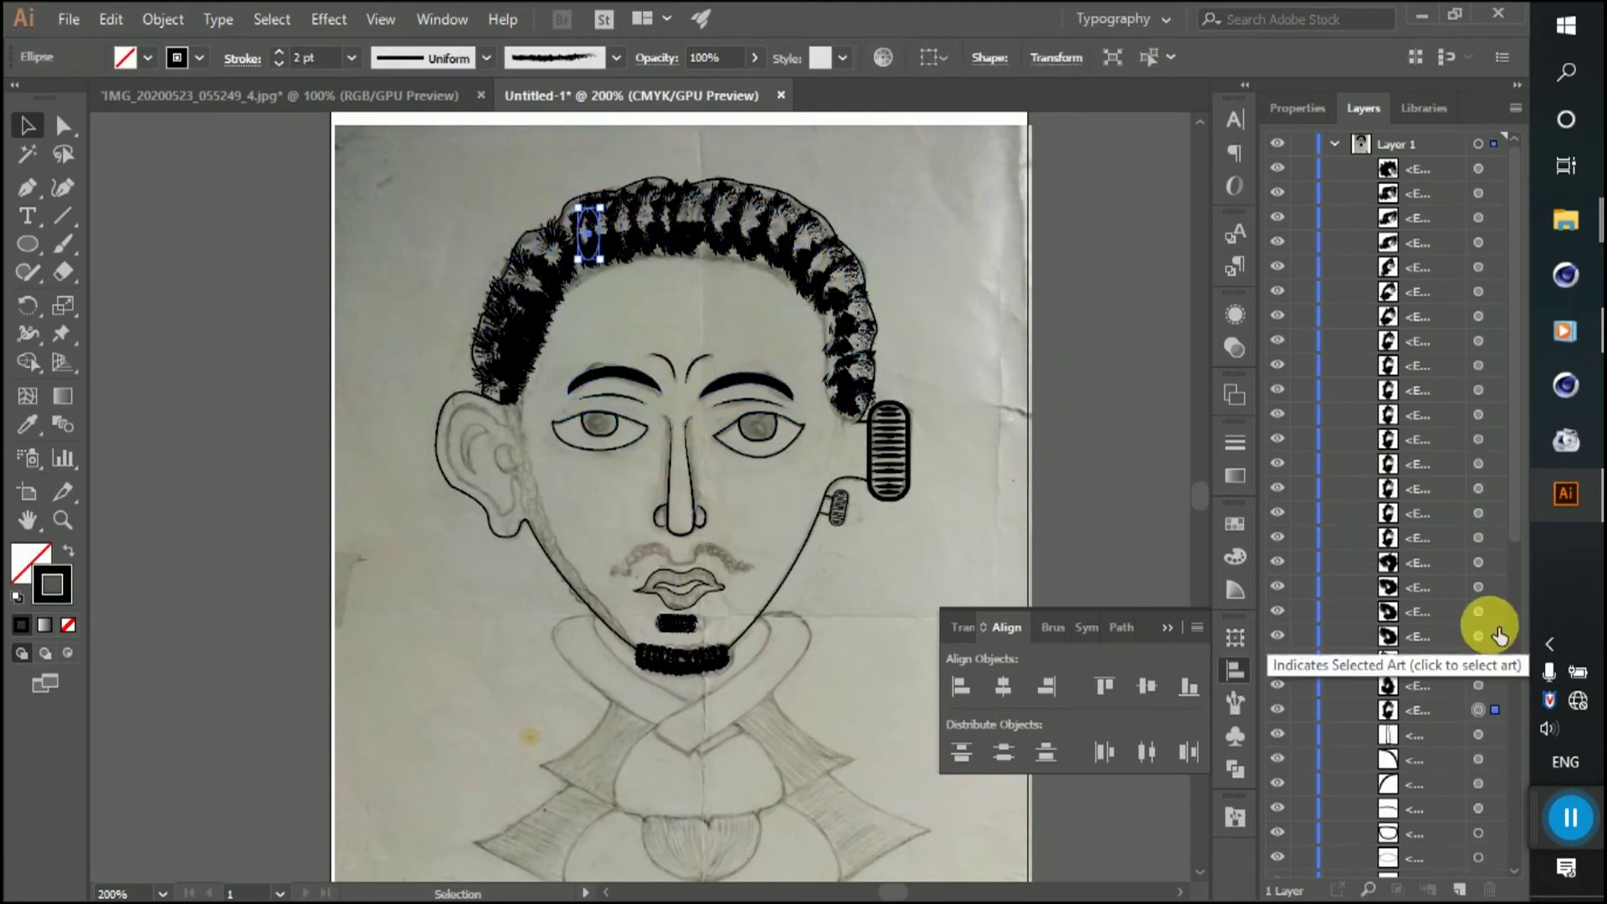
pyautogui.click(1419, 710)
pyautogui.keyDown('shift'); pyautogui.click(1414, 167); pyautogui.keyUp('shift')
pyautogui.keyDown('shift'); pyautogui.click(1478, 168); pyautogui.keyUp('shift')
pyautogui.keyDown('shift'); pyautogui.click(1478, 193); pyautogui.keyUp('shift')
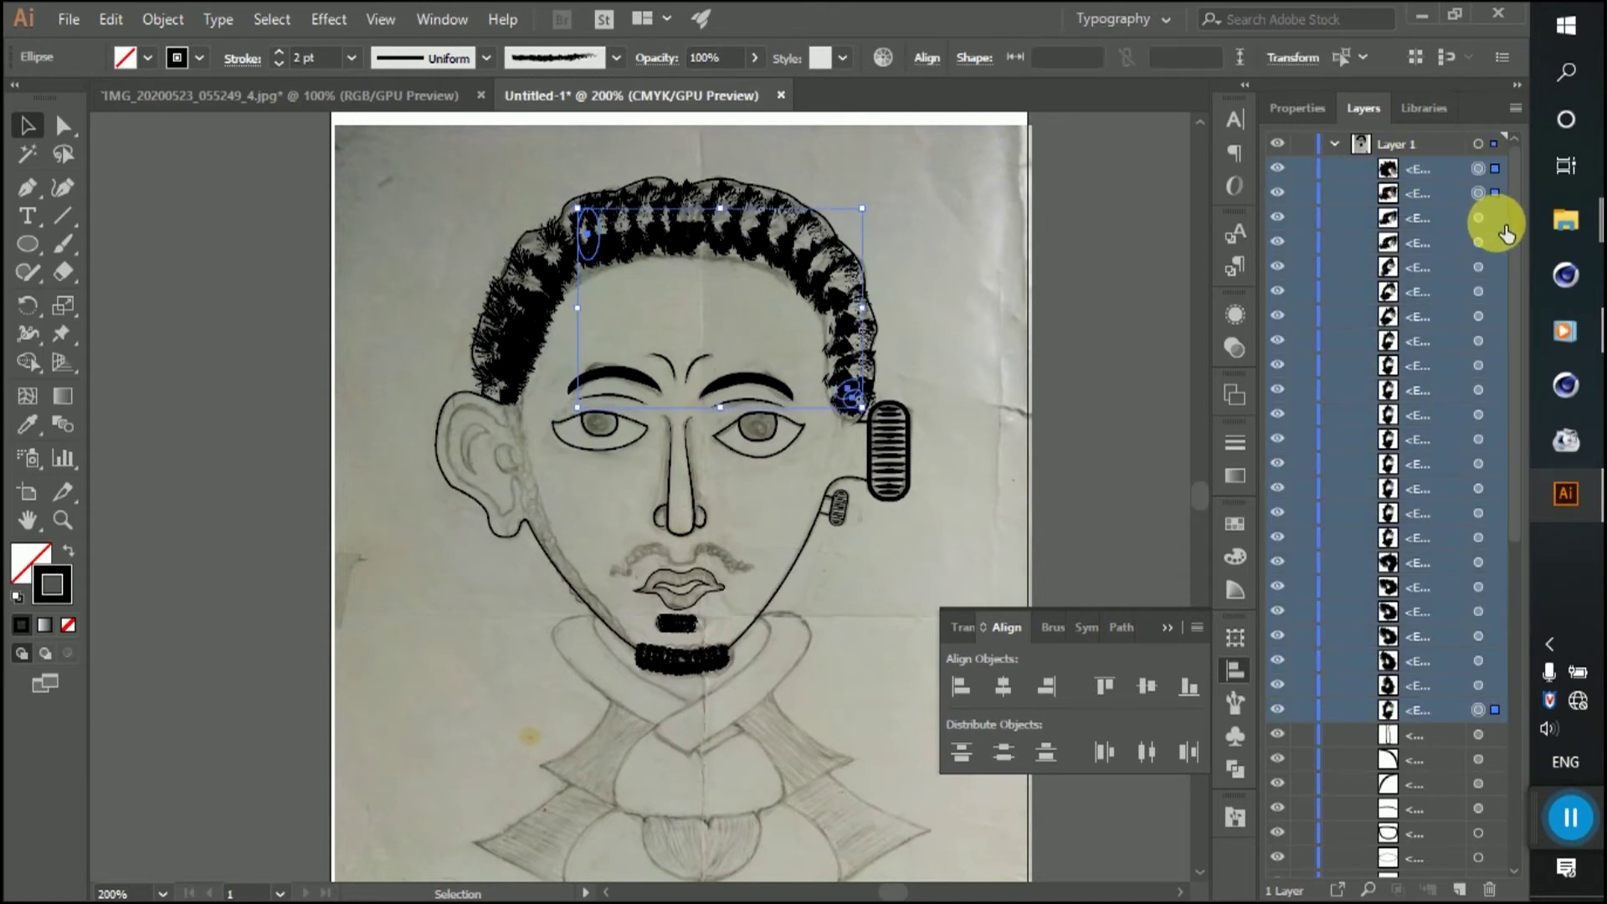
pyautogui.keyDown('shift'); pyautogui.click(1479, 267); pyautogui.keyUp('shift')
pyautogui.keyDown('shift'); pyautogui.click(1496, 316); pyautogui.keyUp('shift')
pyautogui.keyDown('shift'); pyautogui.click(1499, 340); pyautogui.keyUp('shift')
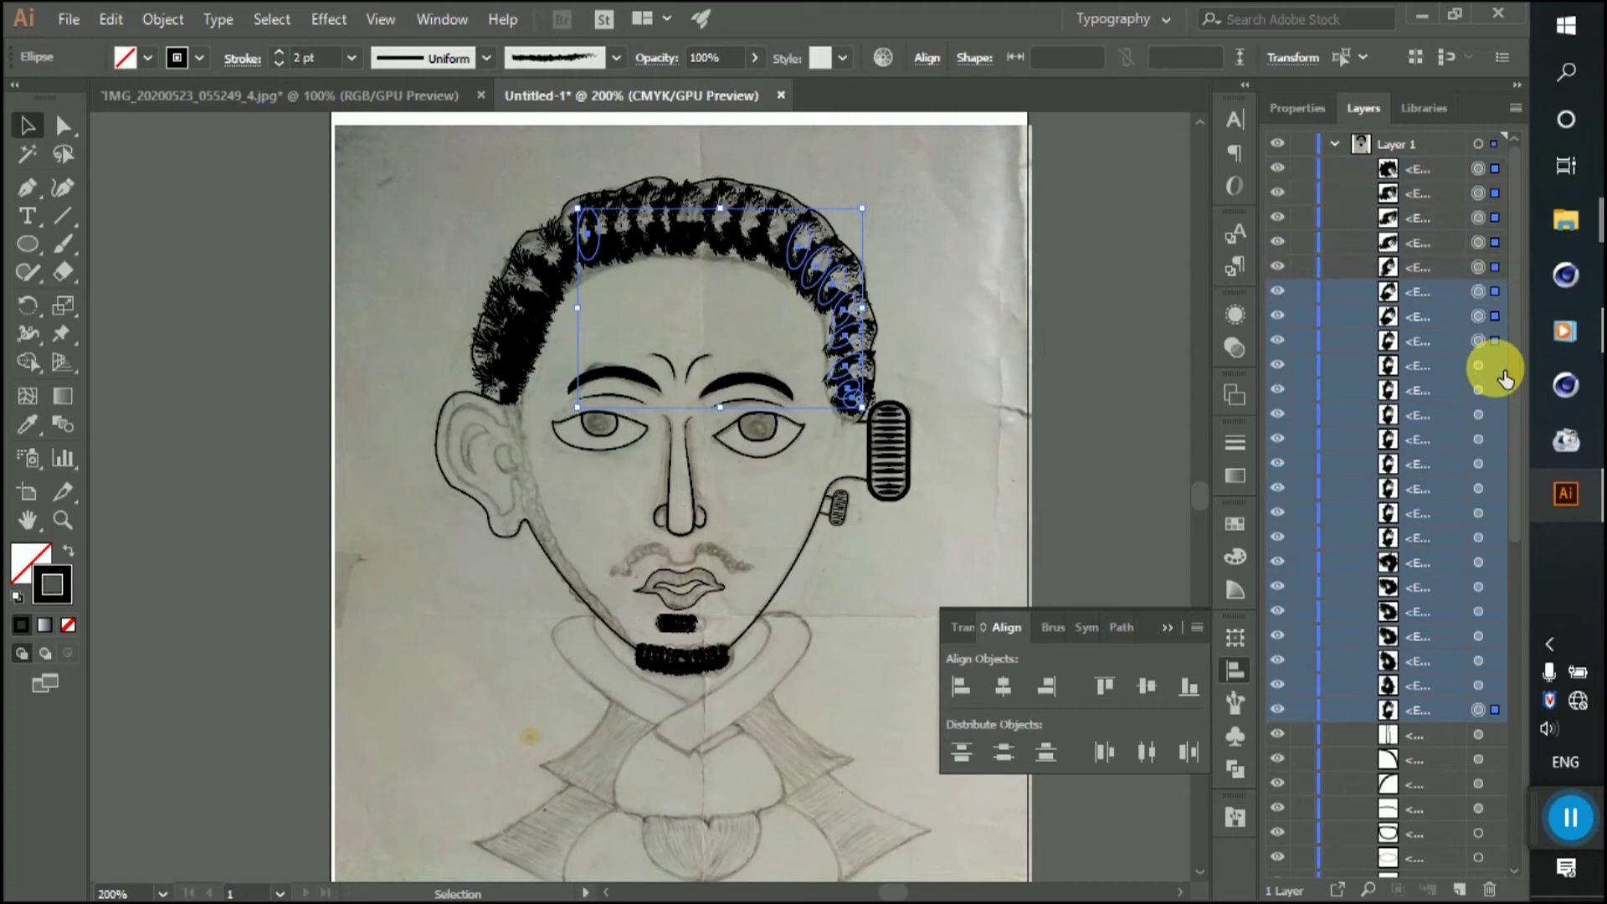
pyautogui.keyDown('shift'); pyautogui.click(1496, 390); pyautogui.keyUp('shift')
pyautogui.keyDown('shift'); pyautogui.click(1498, 414); pyautogui.keyUp('shift')
pyautogui.keyDown('shift'); pyautogui.click(1497, 488); pyautogui.keyUp('shift')
pyautogui.keyDown('shift'); pyautogui.click(1497, 537); pyautogui.keyUp('shift')
pyautogui.keyDown('shift'); pyautogui.click(1496, 587); pyautogui.keyUp('shift')
pyautogui.keyDown('shift'); pyautogui.click(1497, 611); pyautogui.keyUp('shift')
pyautogui.keyDown('shift'); pyautogui.click(1497, 708); pyautogui.keyUp('shift')
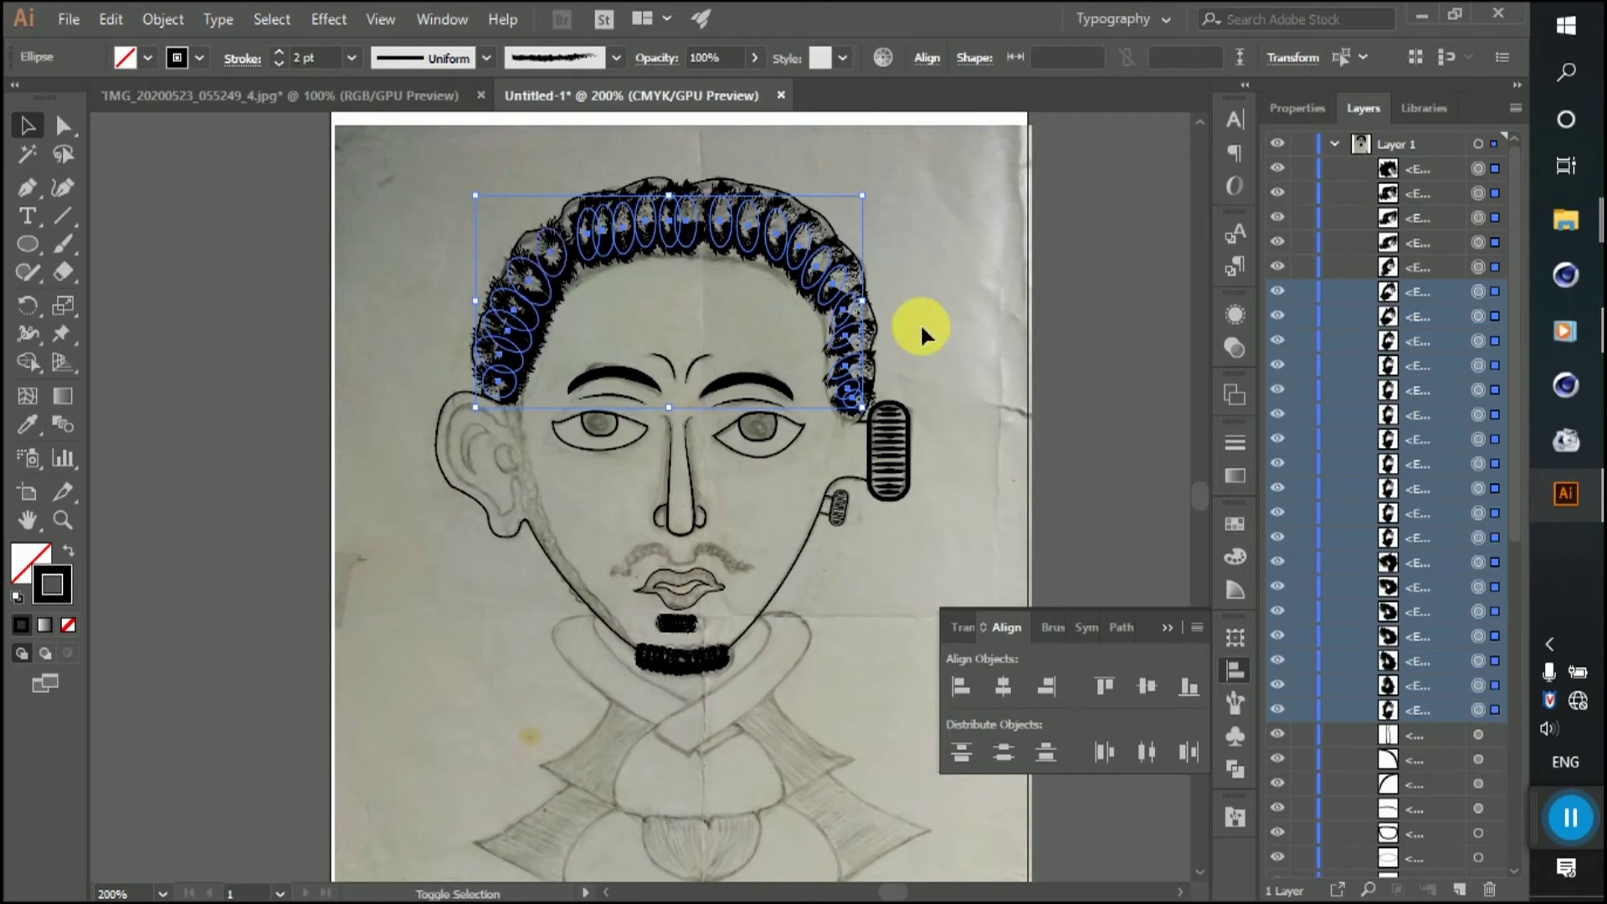
pyautogui.rightClick(628, 238)
pyautogui.click(715, 373)
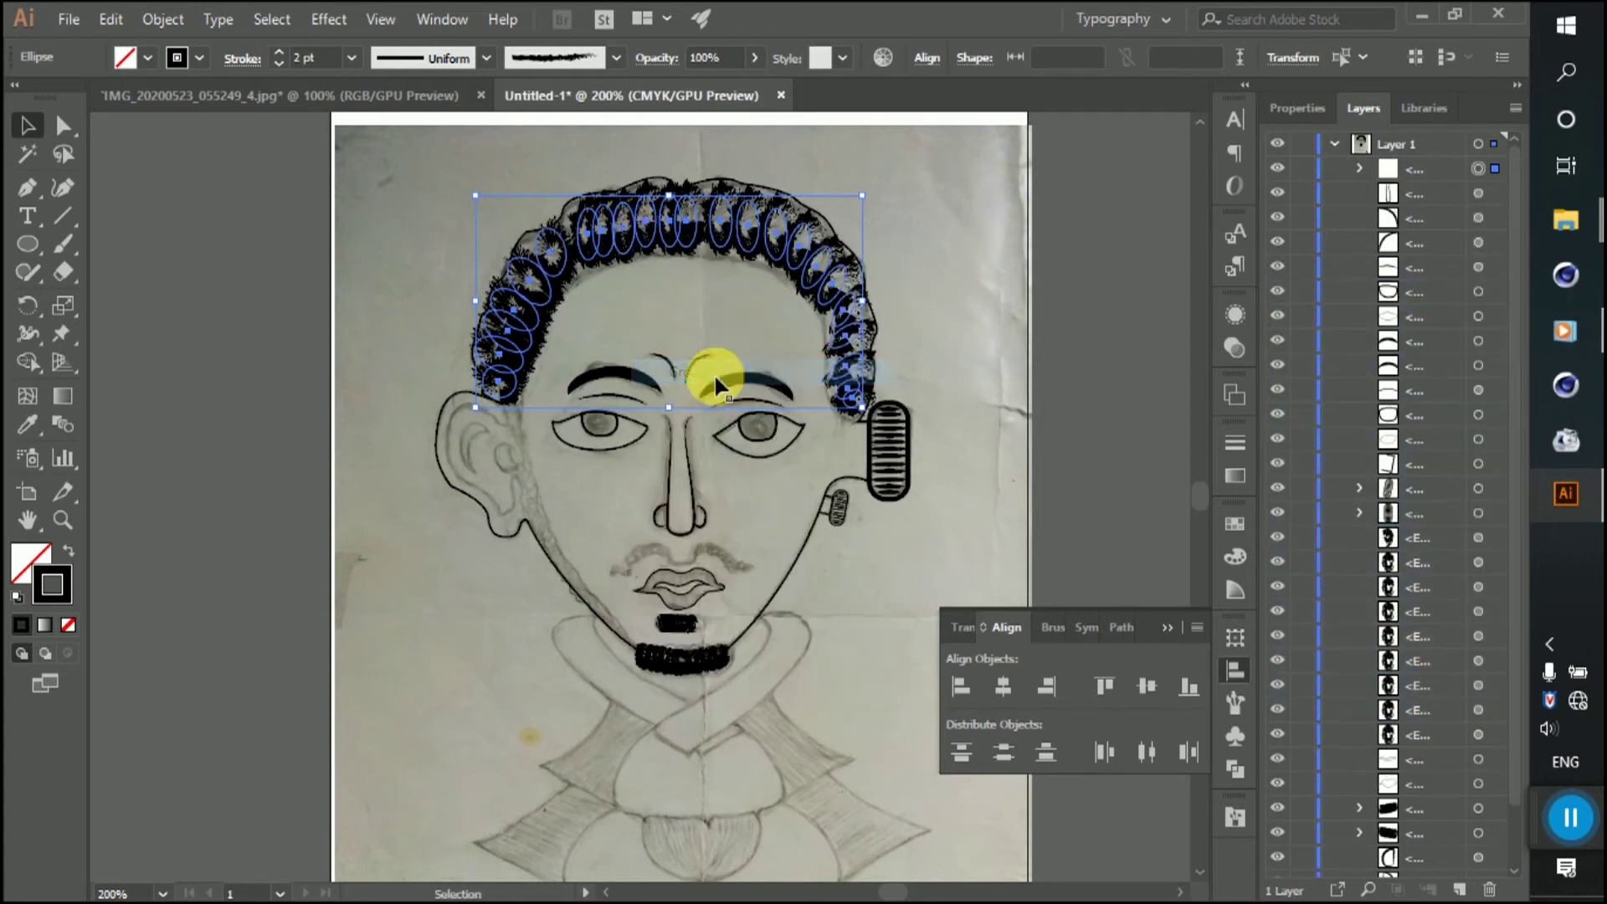
pyautogui.moveTo(620, 228)
pyautogui.mouseDown()
pyautogui.moveTo(468, 231)
pyautogui.moveTo(601, 219)
pyautogui.mouseUp()
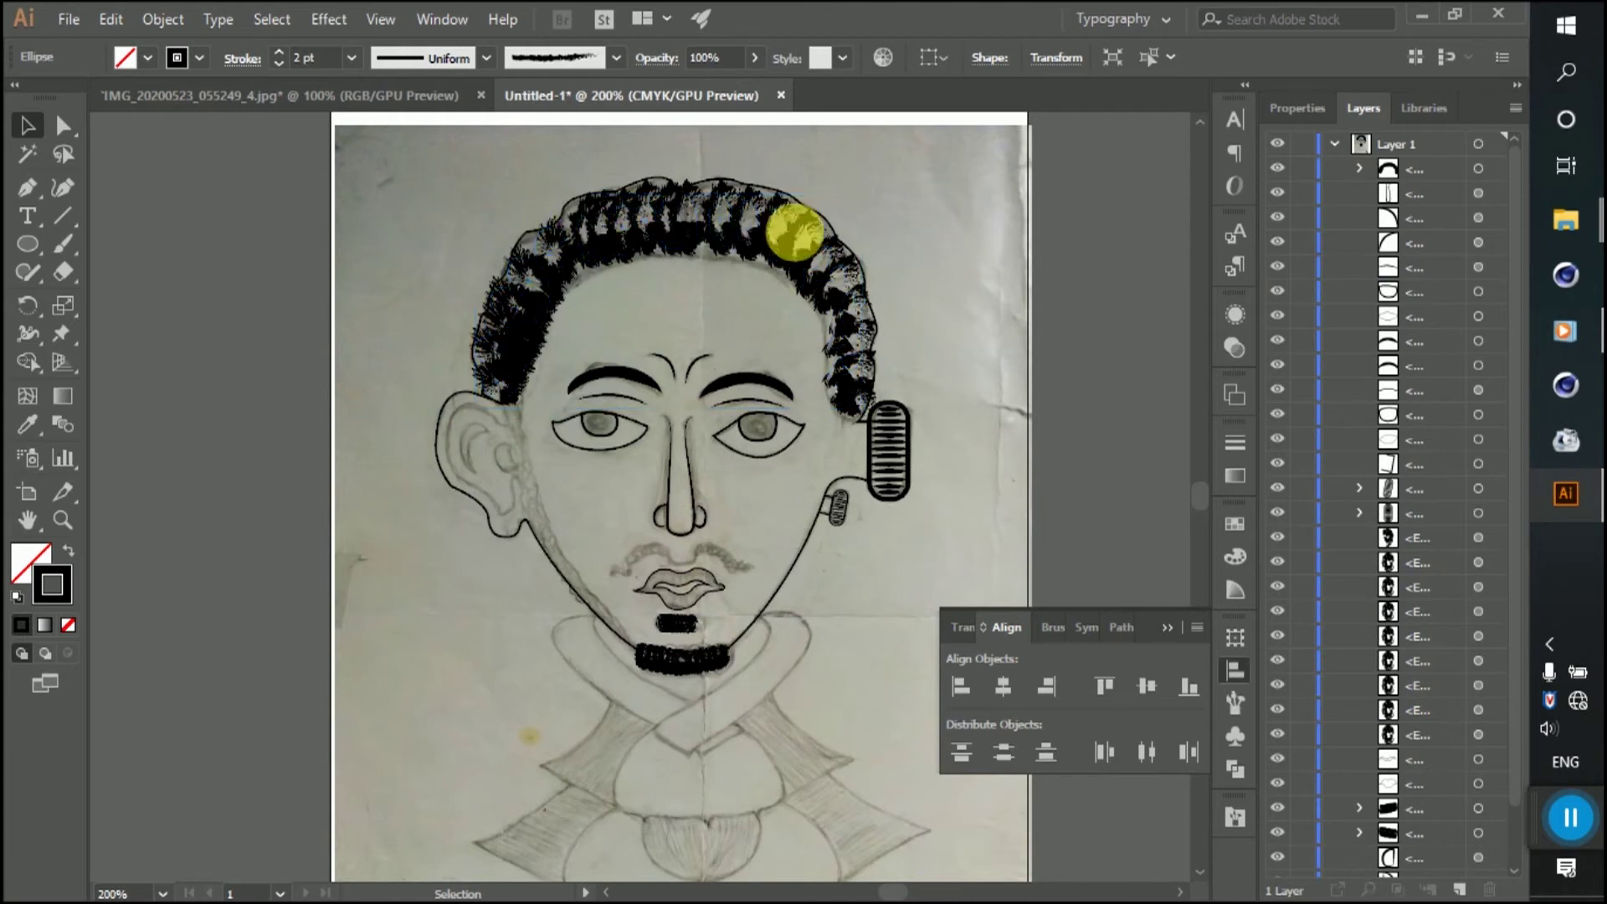
# Step: Reflect the hair group at a 270° angle as a copy over the original
pyautogui.rightClick(783, 234)
pyautogui.moveTo(854, 460)
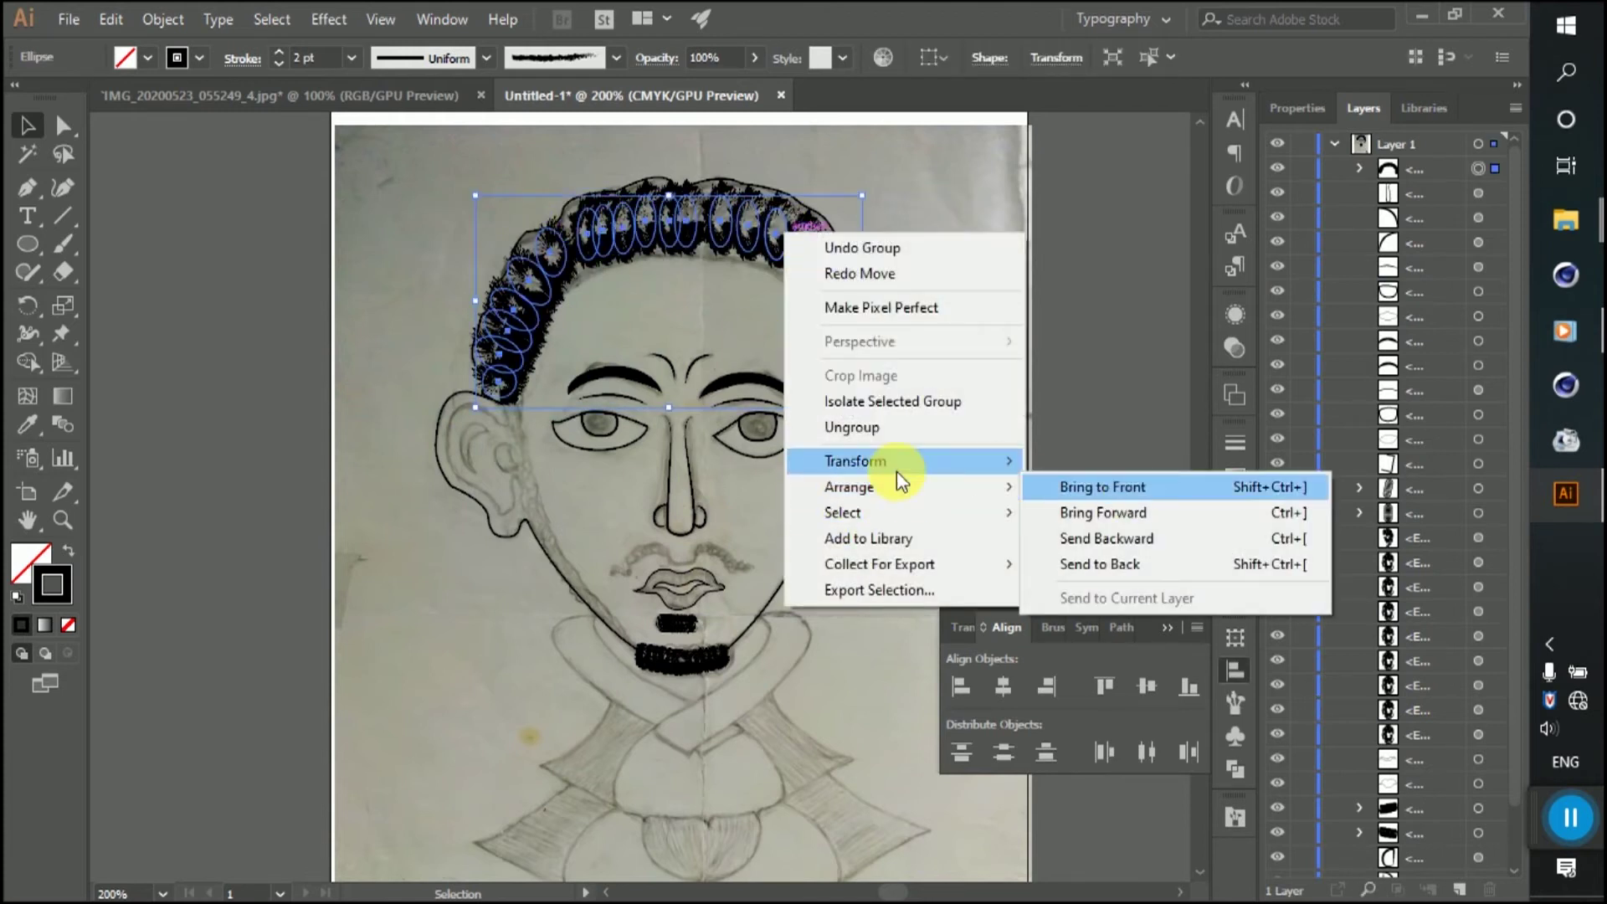
pyautogui.click(1095, 541)
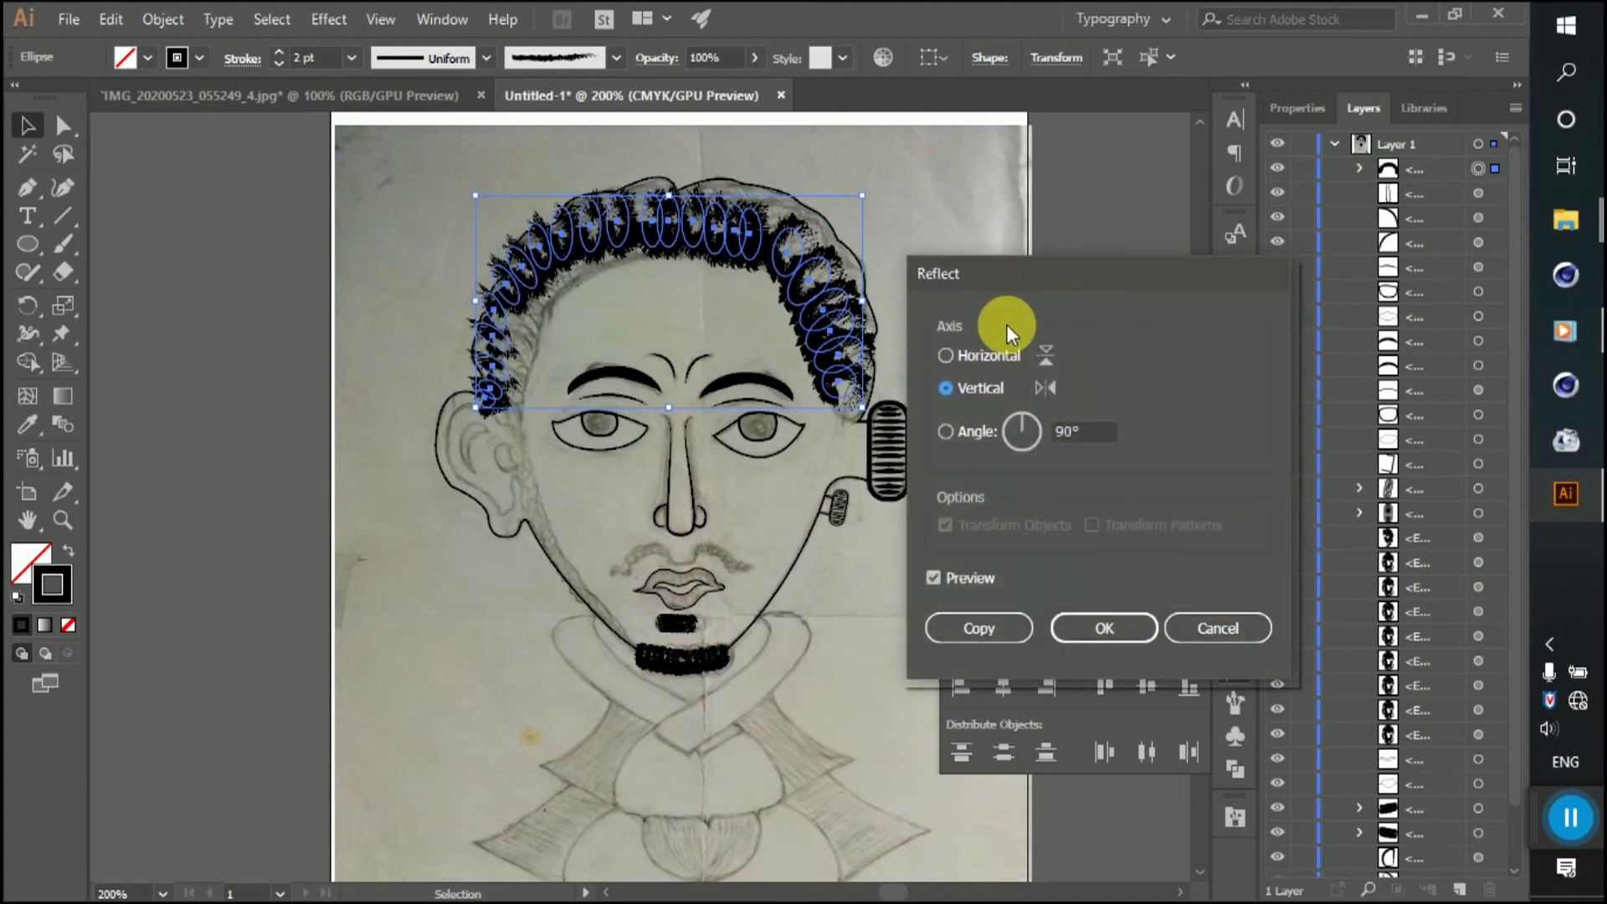
pyautogui.moveTo(1032, 280); pyautogui.dragTo(1028, 240)
pyautogui.click(1018, 408)
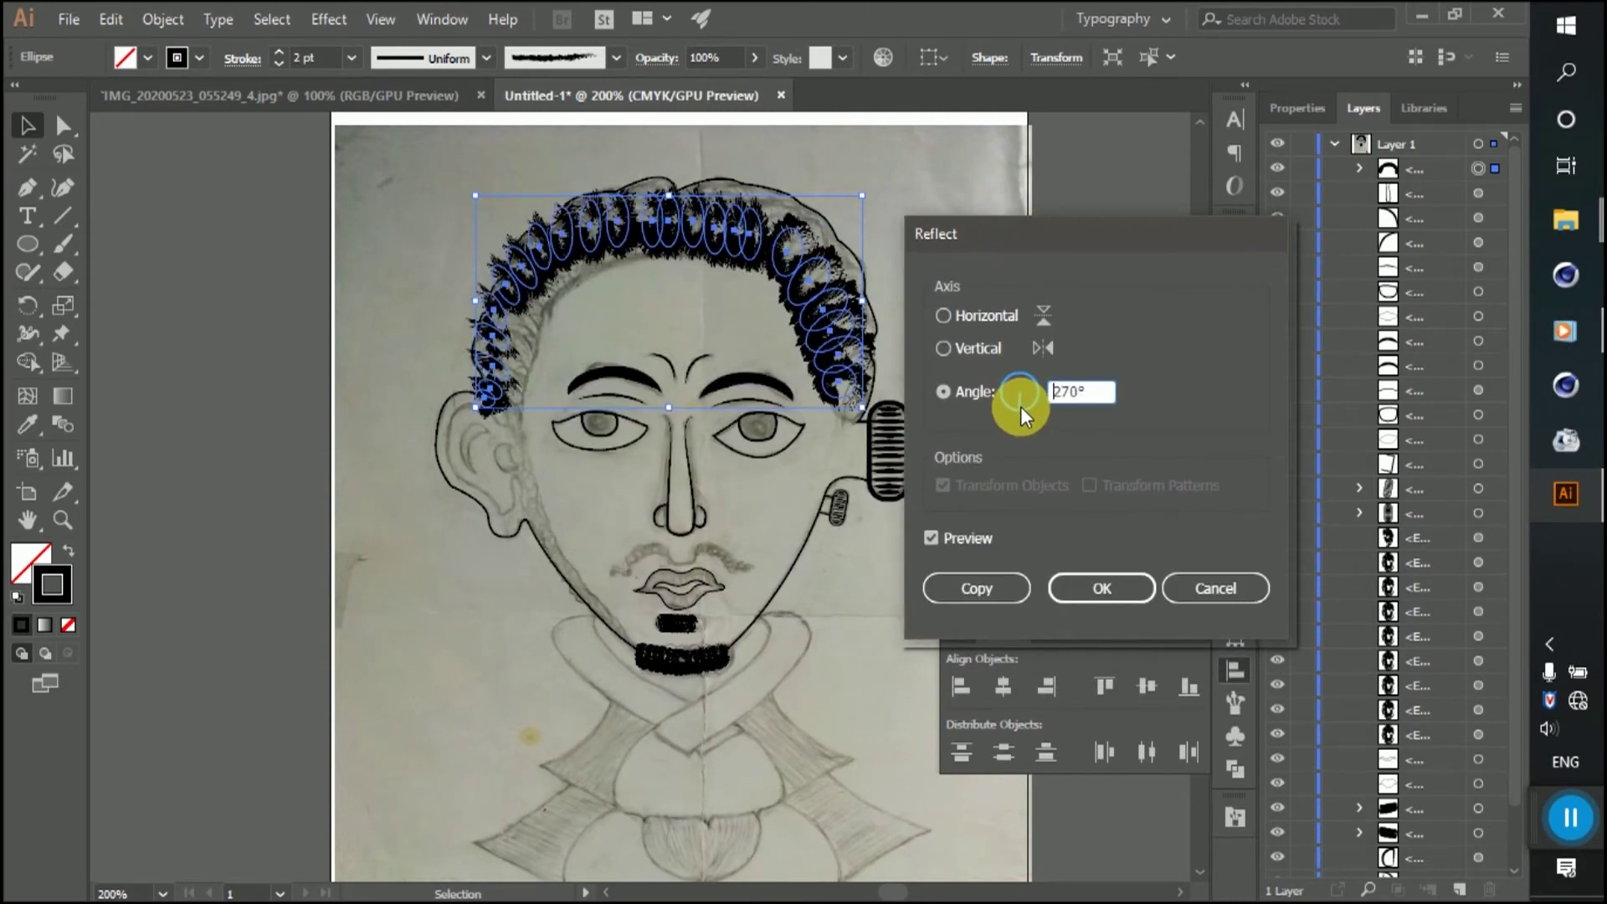
pyautogui.click(986, 588)
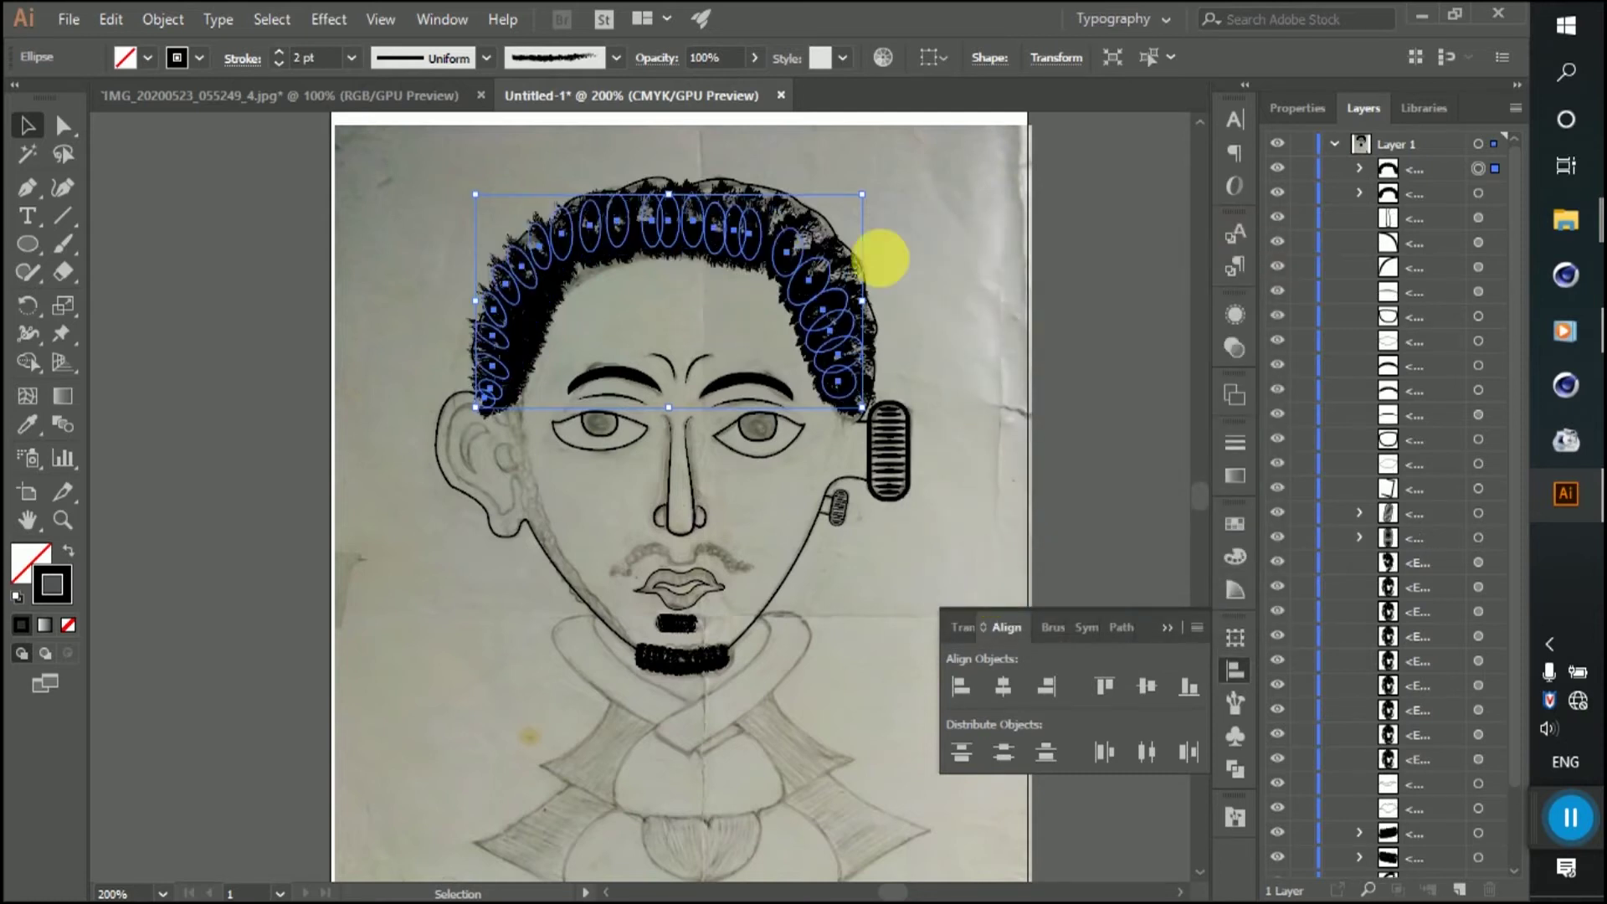
pyautogui.click(887, 259)
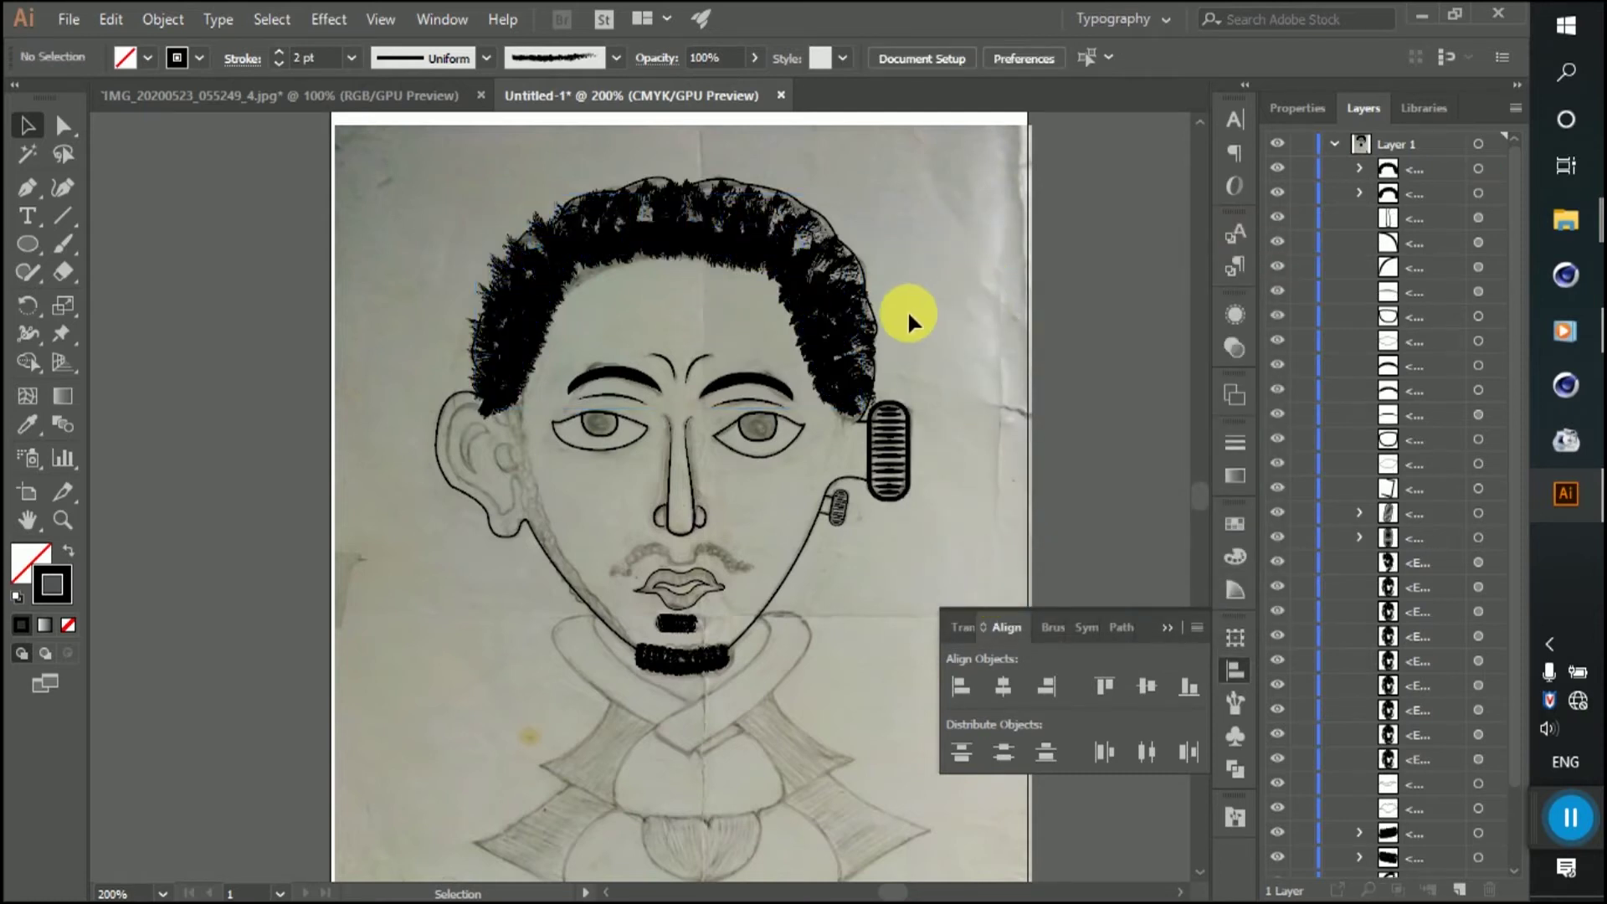
# Step: Select the hair group and nudge it slightly upward
pyautogui.scroll(-2, 907, 310)
pyautogui.scroll(2, 735, 323)
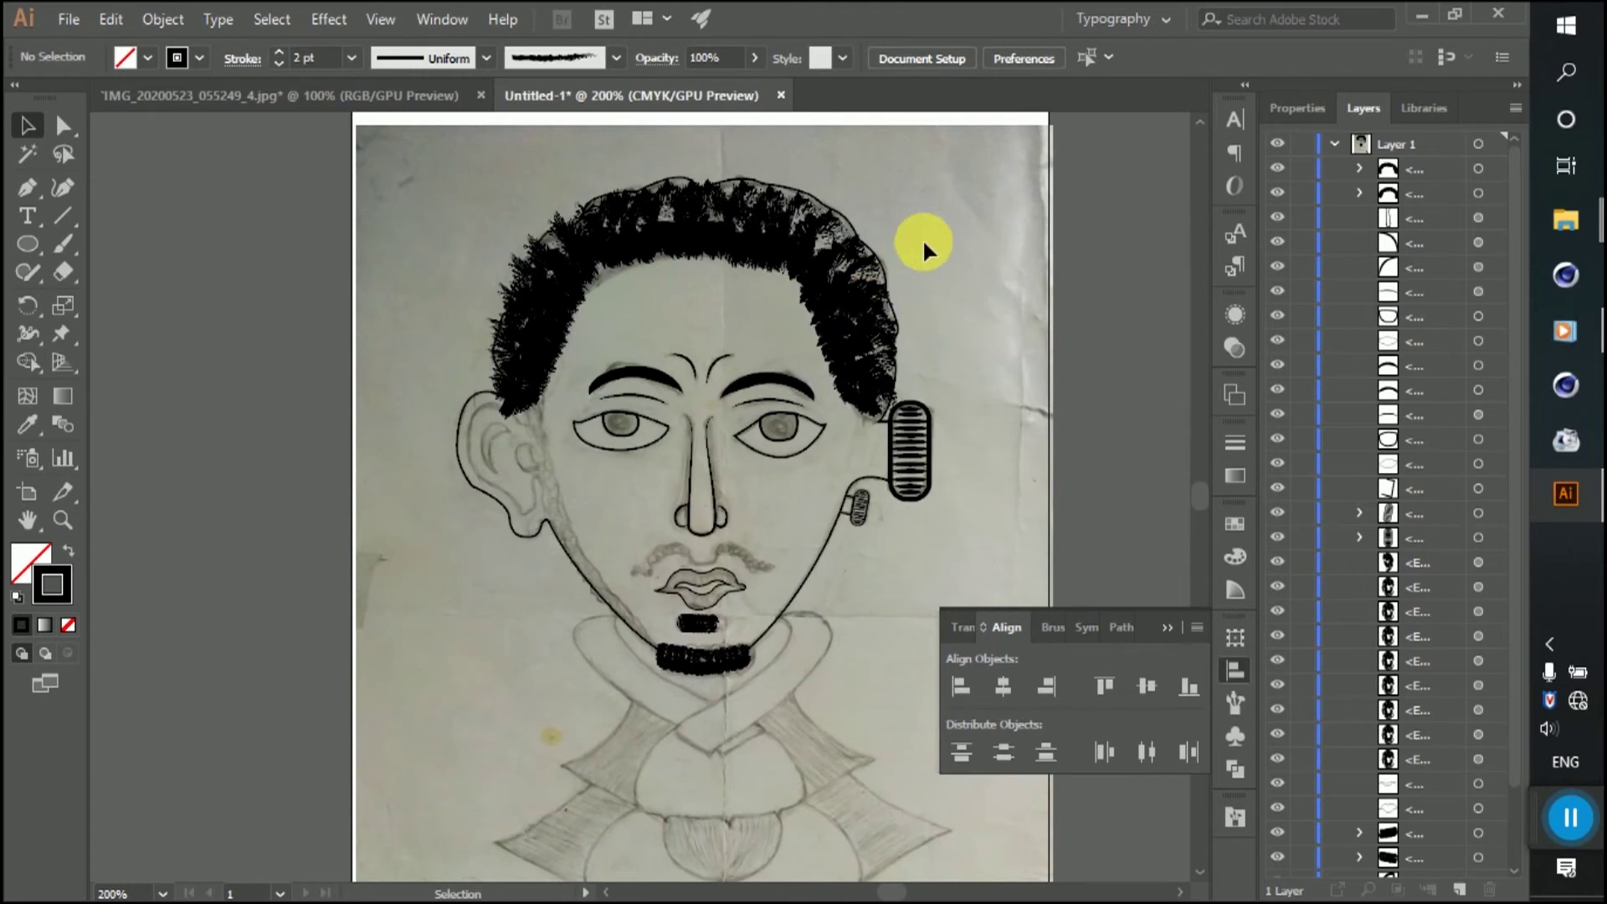
pyautogui.click(1493, 171)
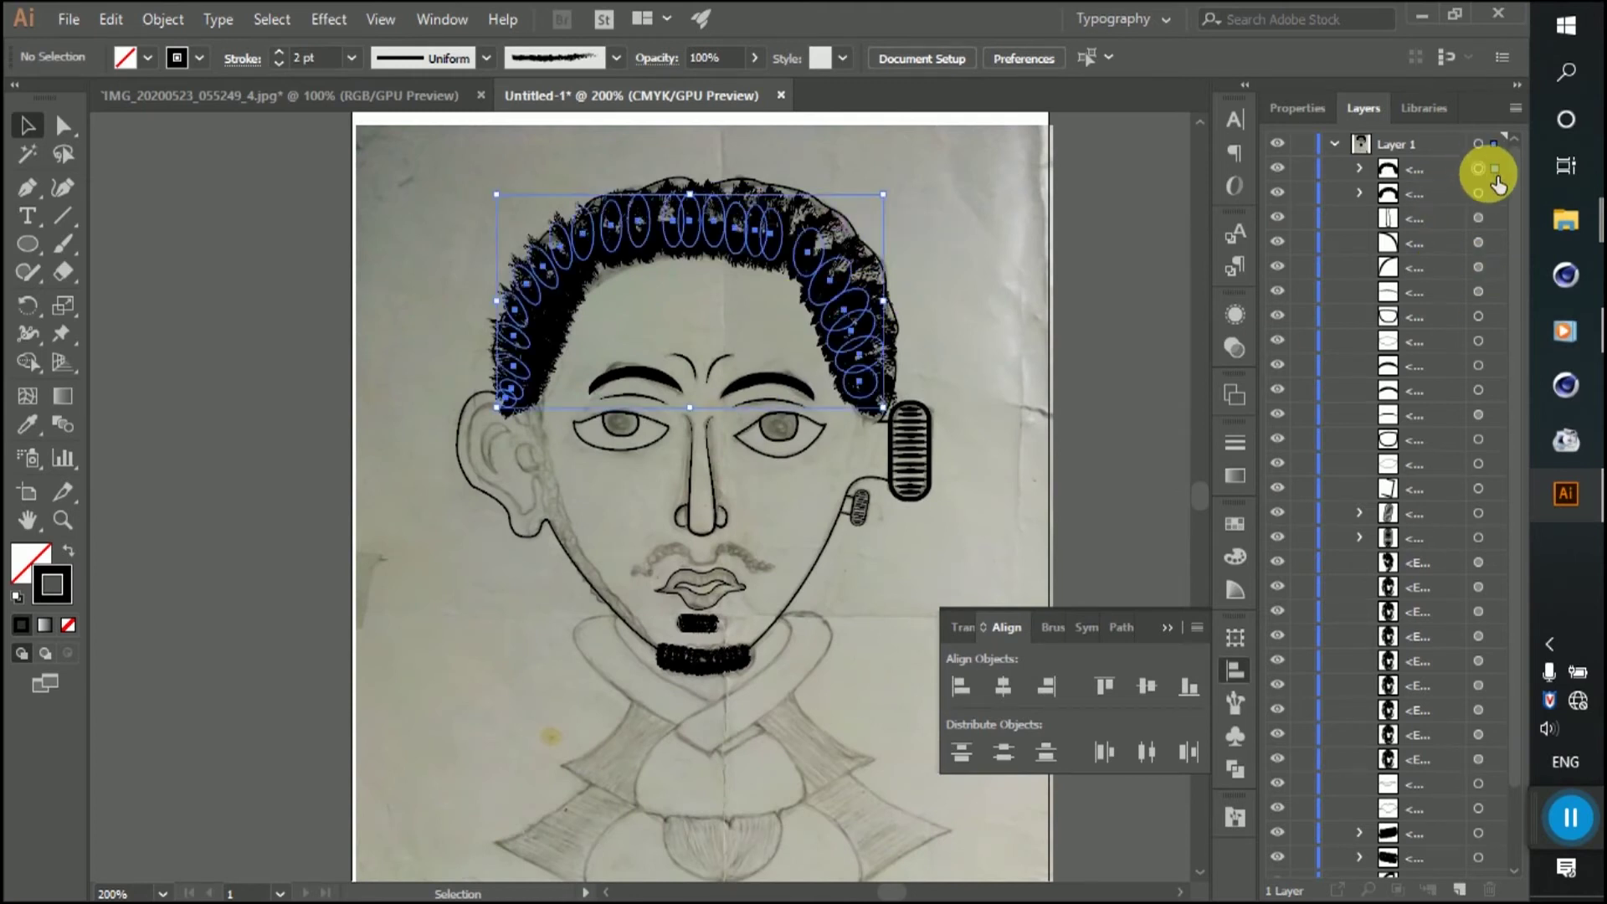
pyautogui.click(816, 219)
pyautogui.scroll(1, 804, 238)
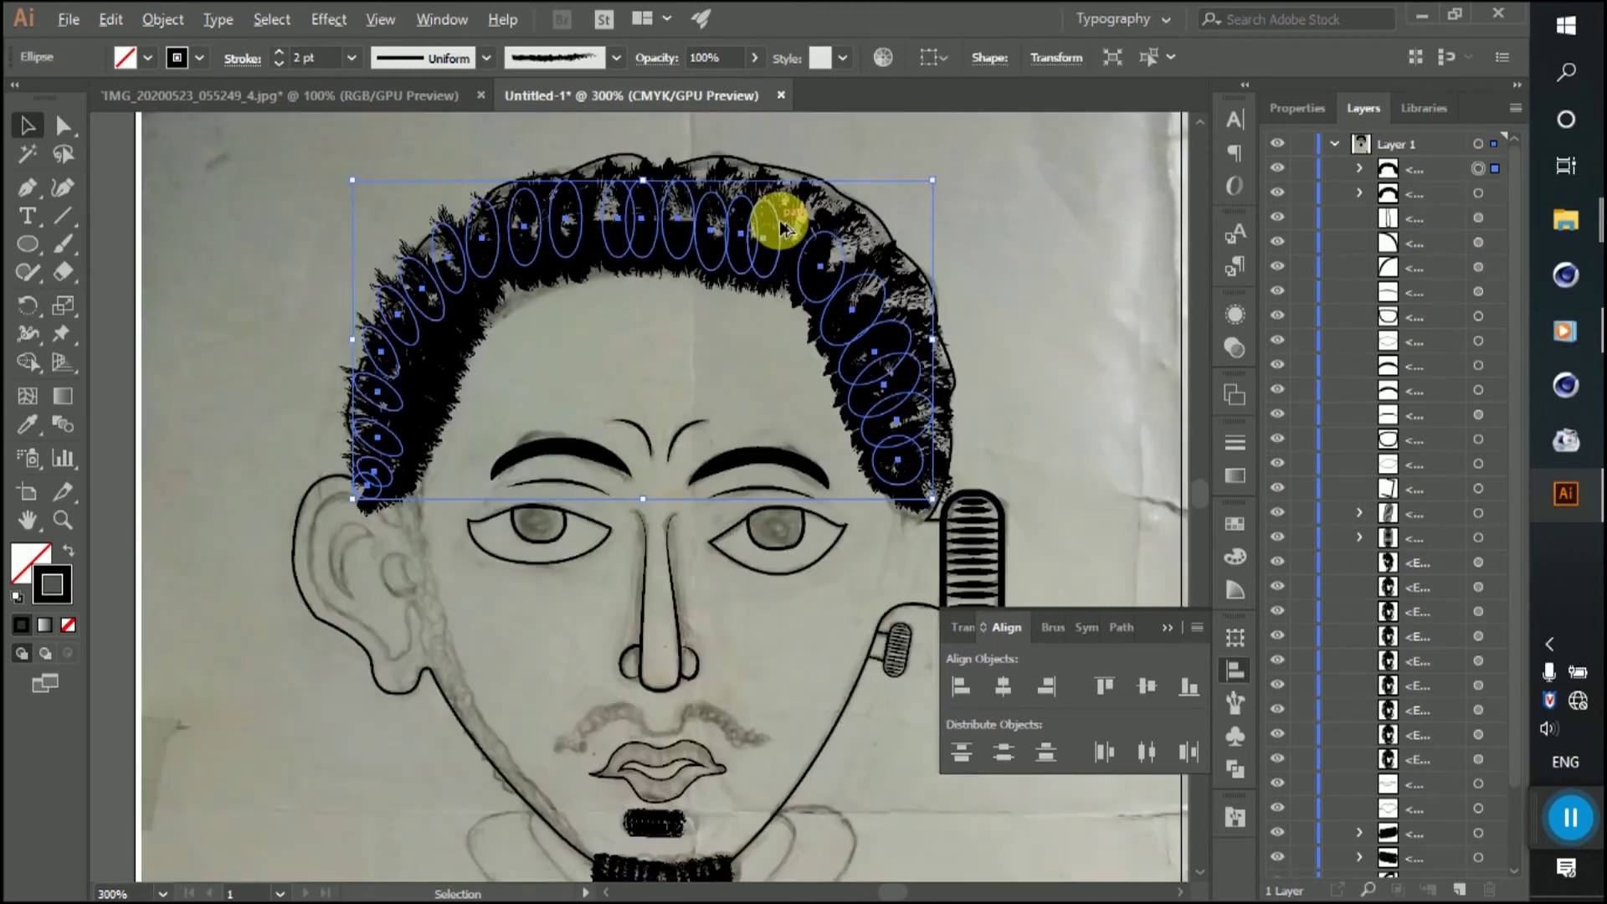
pyautogui.moveTo(653, 193); pyautogui.dragTo(654, 190)
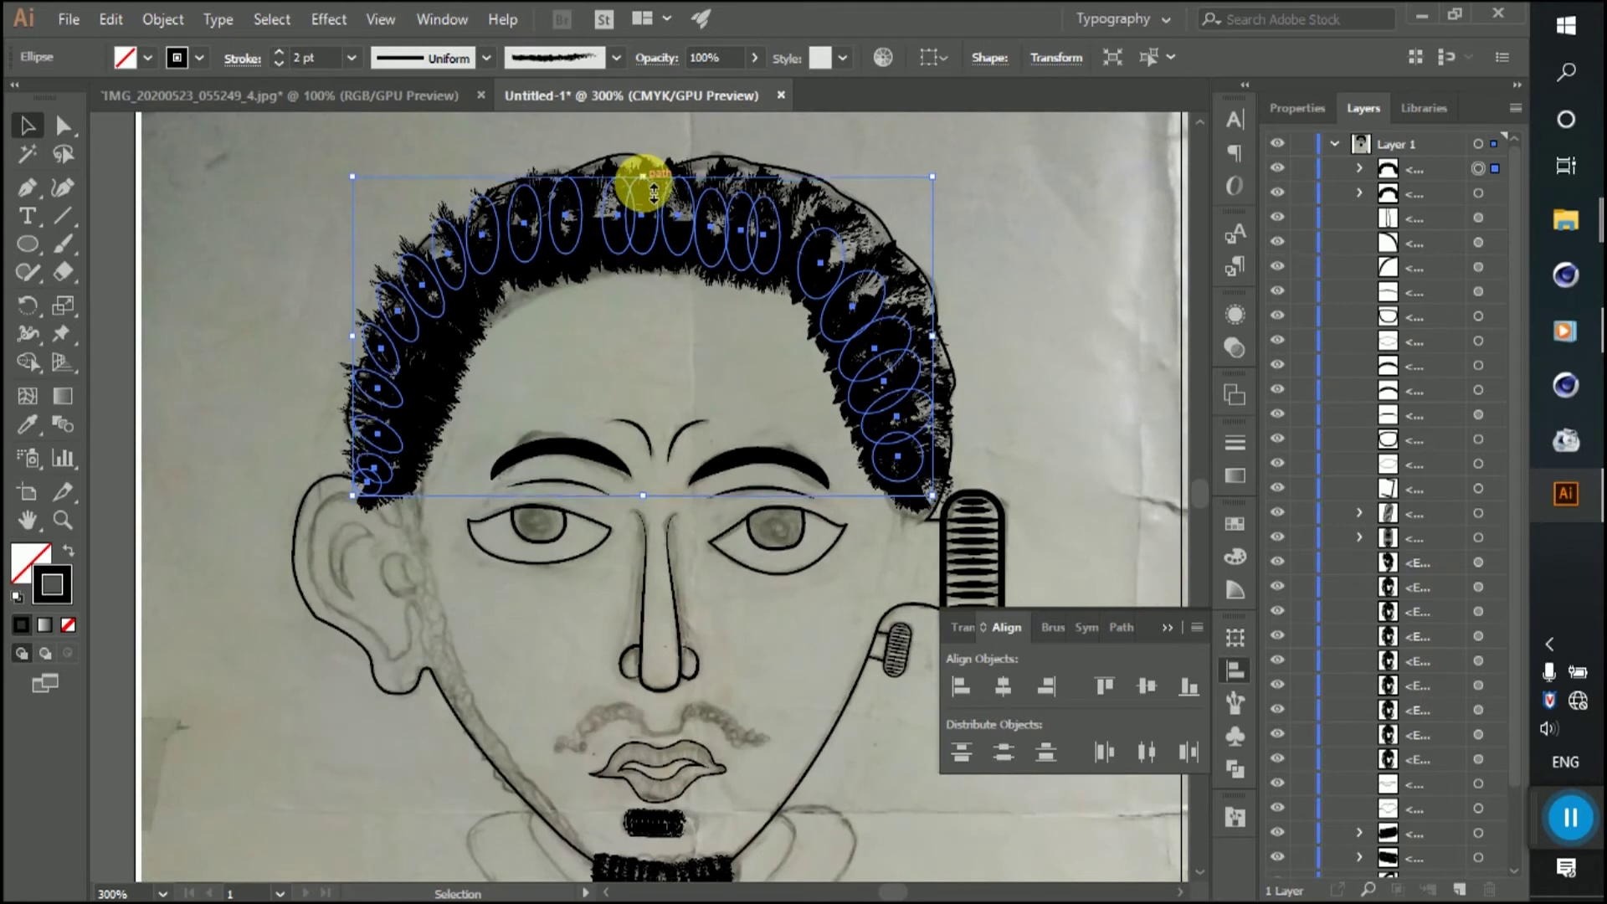
# Step: Resize the hair group from its left, right and top handles to cover the sketched hair
pyautogui.rightClick(402, 297)
pyautogui.click(355, 369)
pyautogui.moveTo(355, 367)
pyautogui.mouseDown()
pyautogui.moveTo(403, 363)
pyautogui.moveTo(365, 360)
pyautogui.mouseUp()
pyautogui.moveTo(1020, 335); pyautogui.dragTo(944, 344)
pyautogui.moveTo(654, 177); pyautogui.dragTo(654, 161)
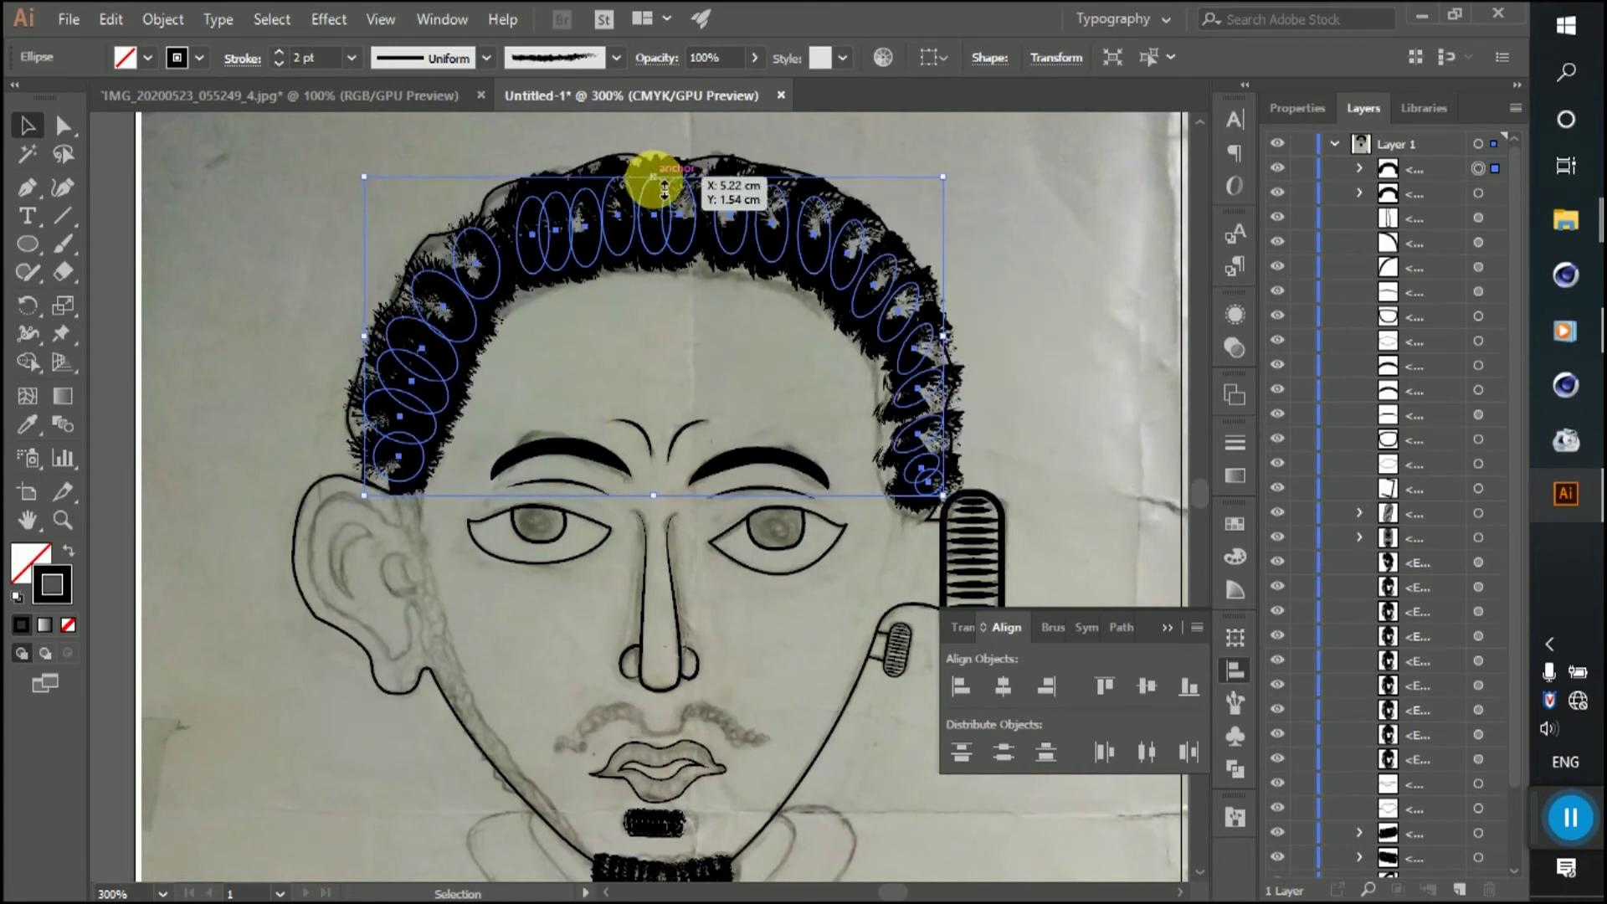
pyautogui.moveTo(654, 161); pyautogui.dragTo(654, 169)
pyautogui.click(1084, 300)
pyautogui.scroll(-4, 725, 353)
# Step: Zoom to the mouth and pen a curved moustache stroke above the lips with a tapered width profile
pyautogui.scroll(3, 719, 539)
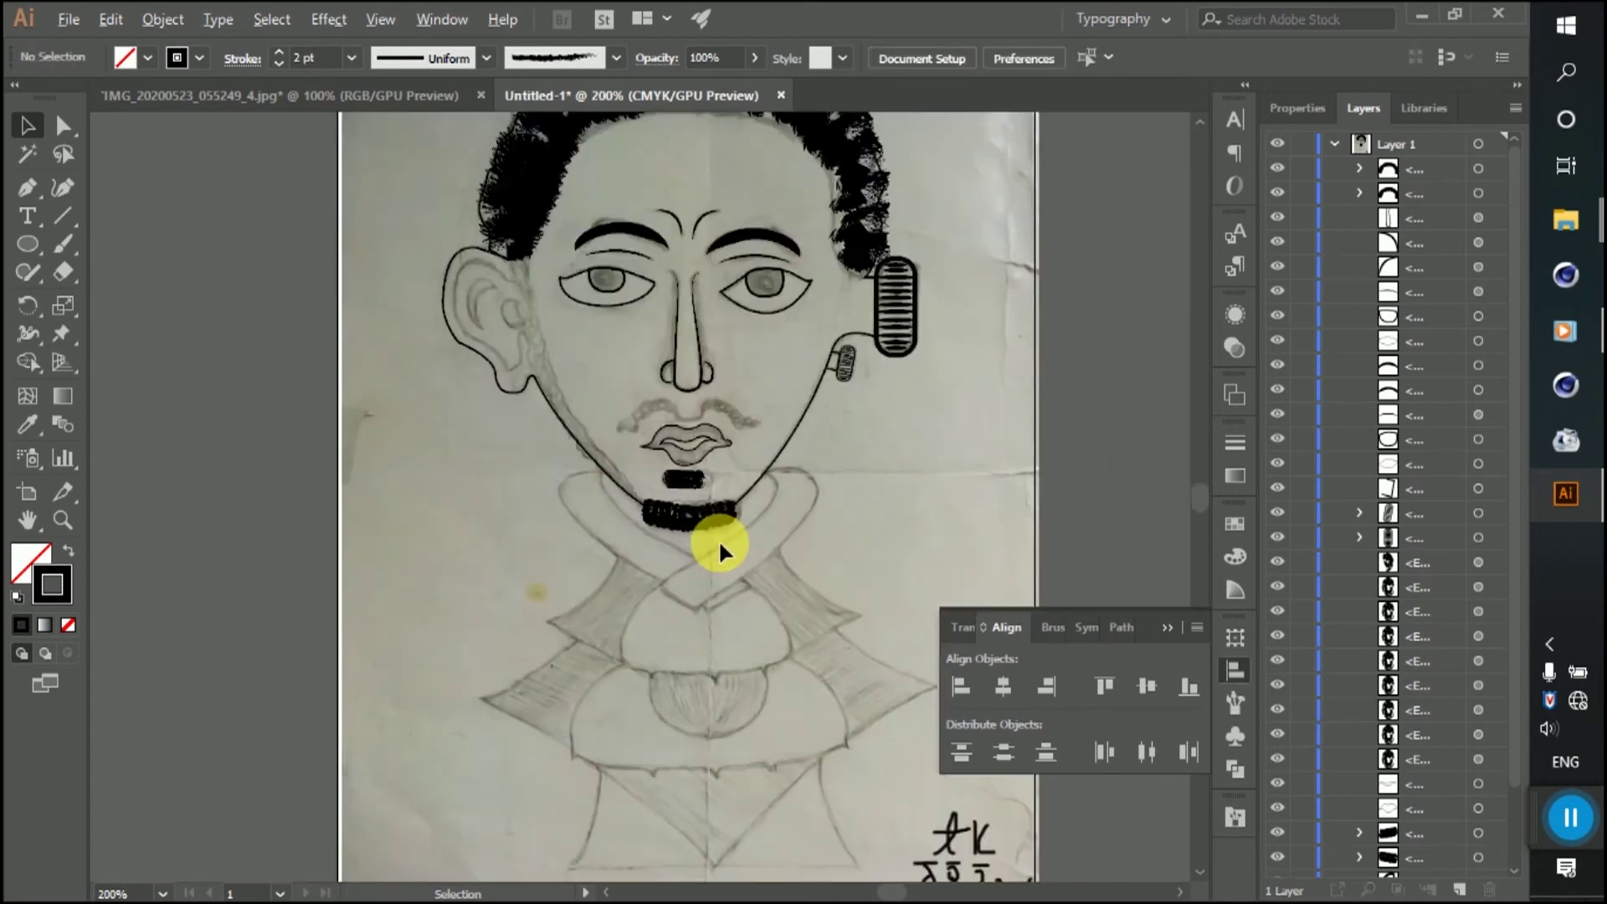
pyautogui.scroll(1, 750, 505)
pyautogui.scroll(2, 729, 534)
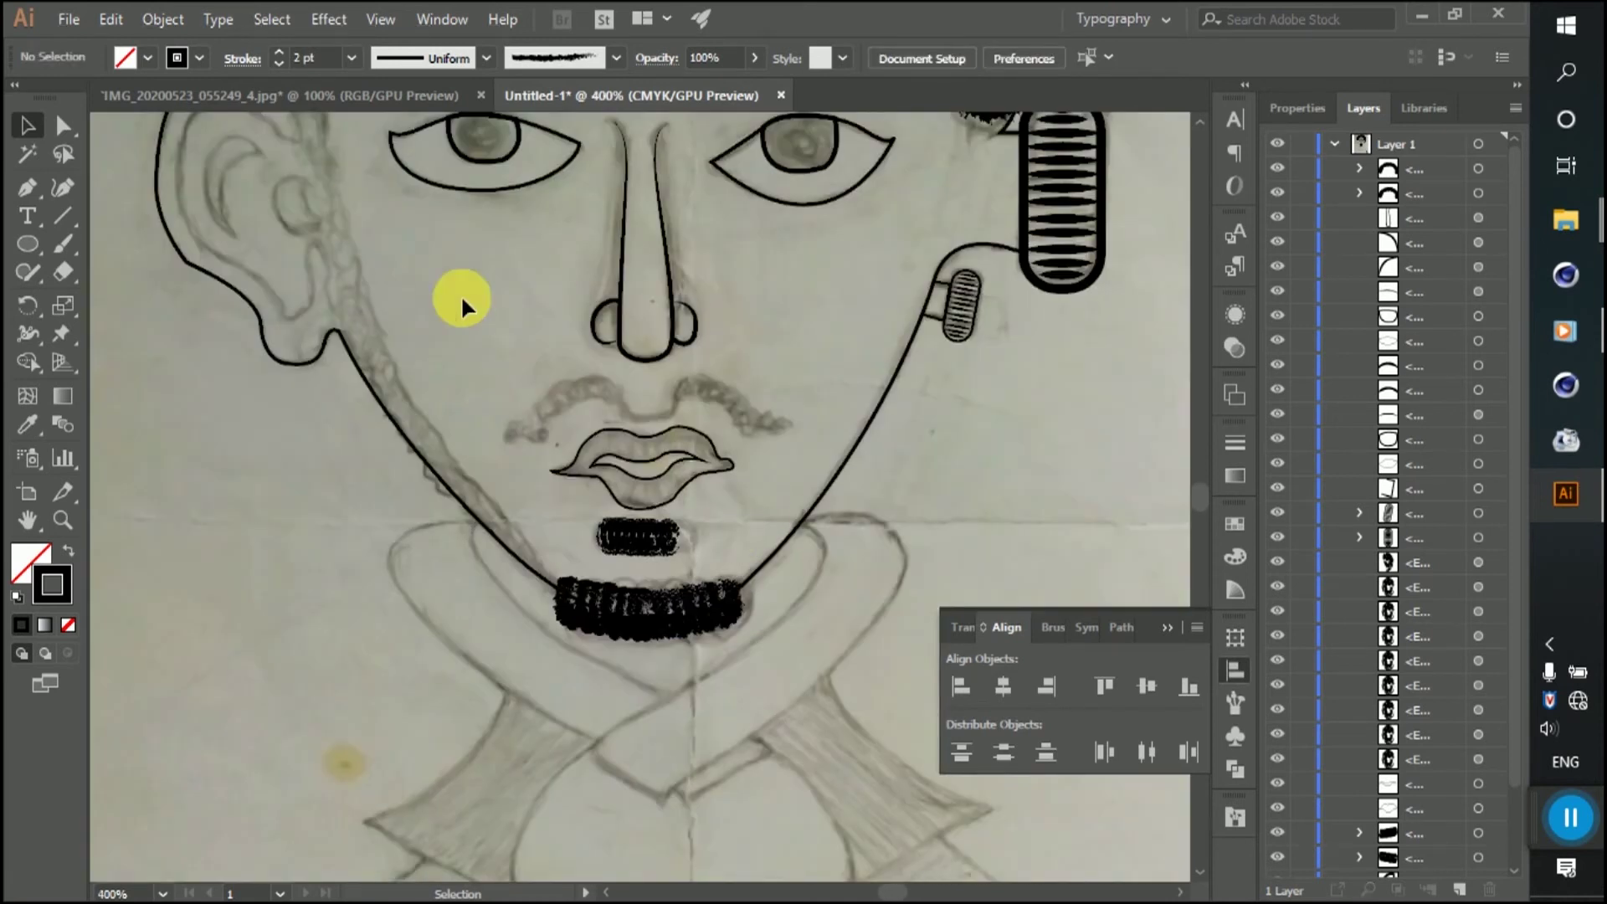
pyautogui.scroll(1, 633, 344)
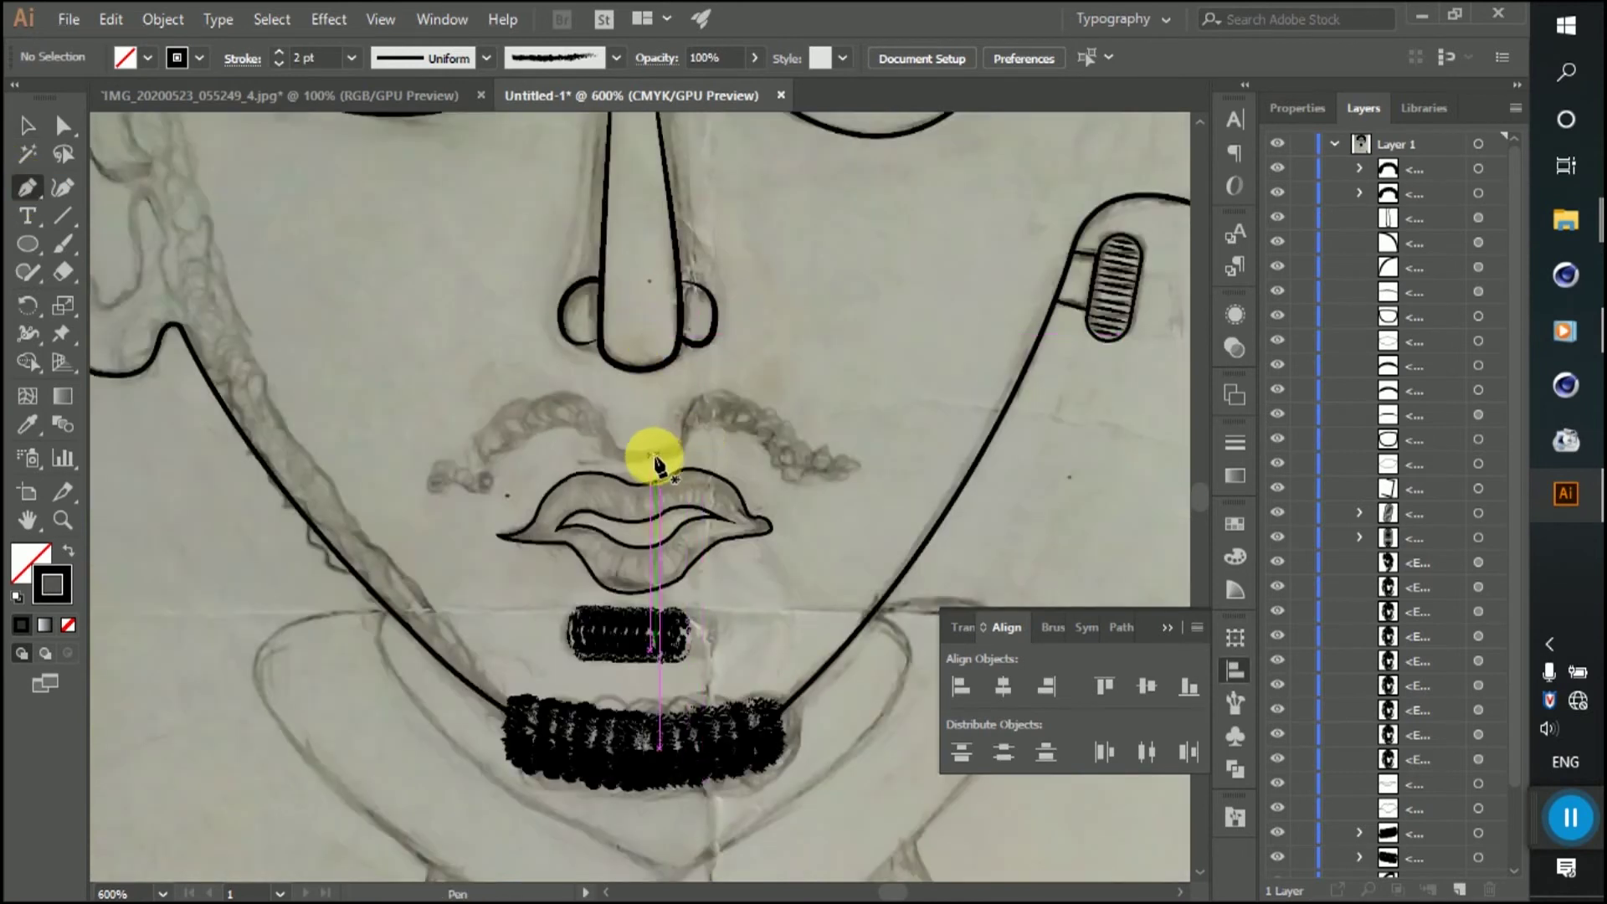
pyautogui.click(649, 457)
pyautogui.moveTo(684, 427); pyautogui.dragTo(702, 391)
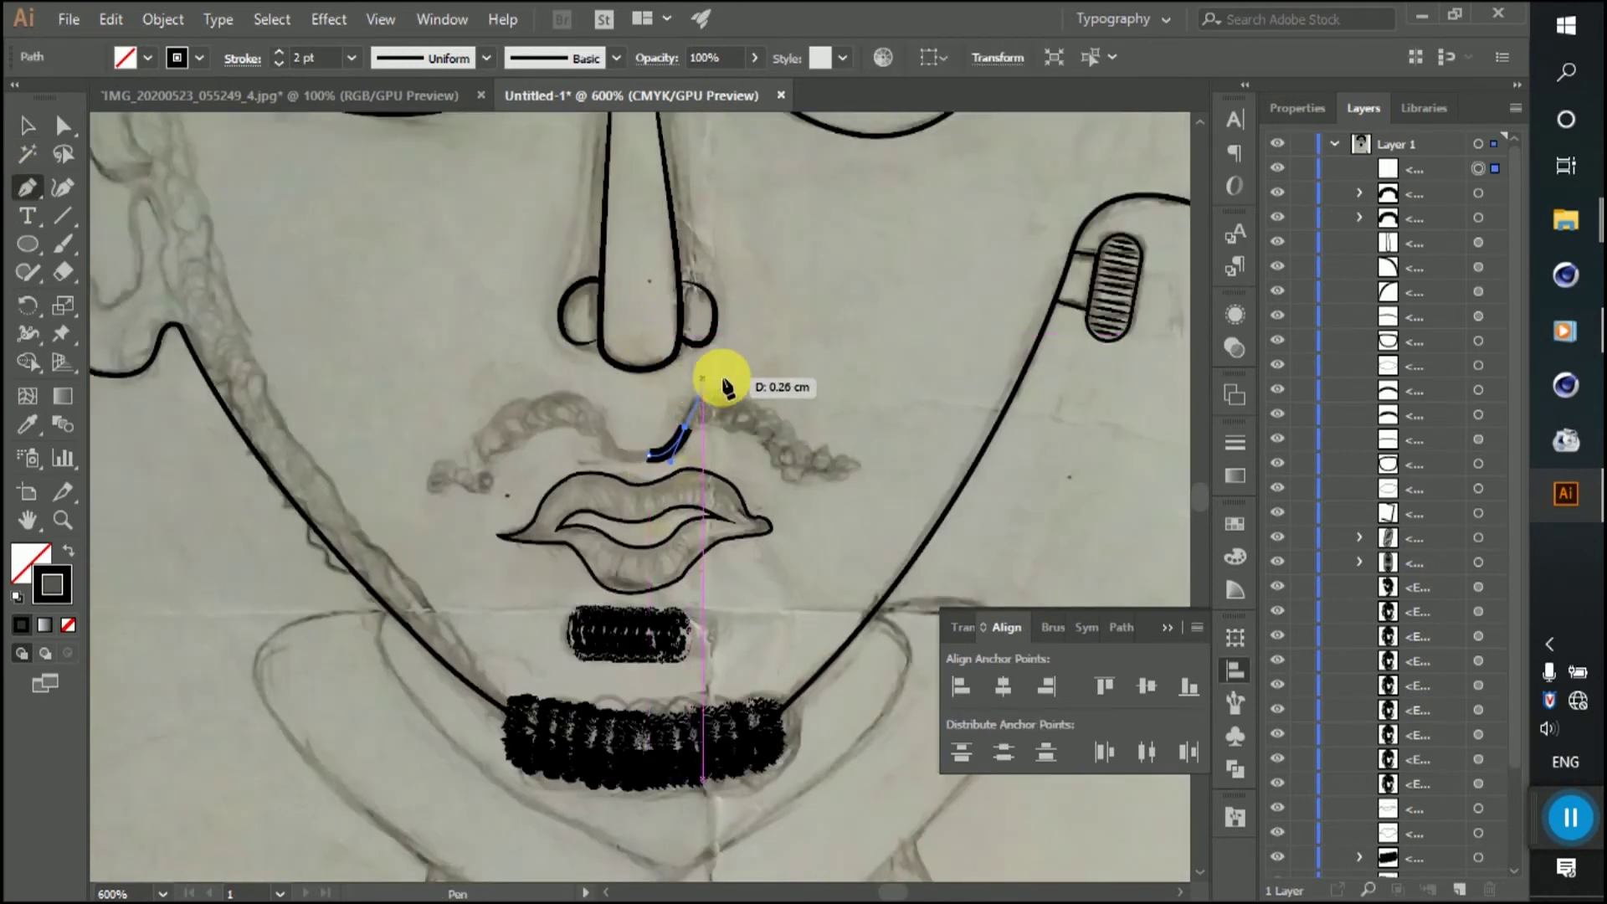
pyautogui.moveTo(781, 434)
pyautogui.mouseDown()
pyautogui.moveTo(813, 473)
pyautogui.moveTo(871, 448)
pyautogui.mouseUp()
pyautogui.click(27, 125)
pyautogui.click(458, 285)
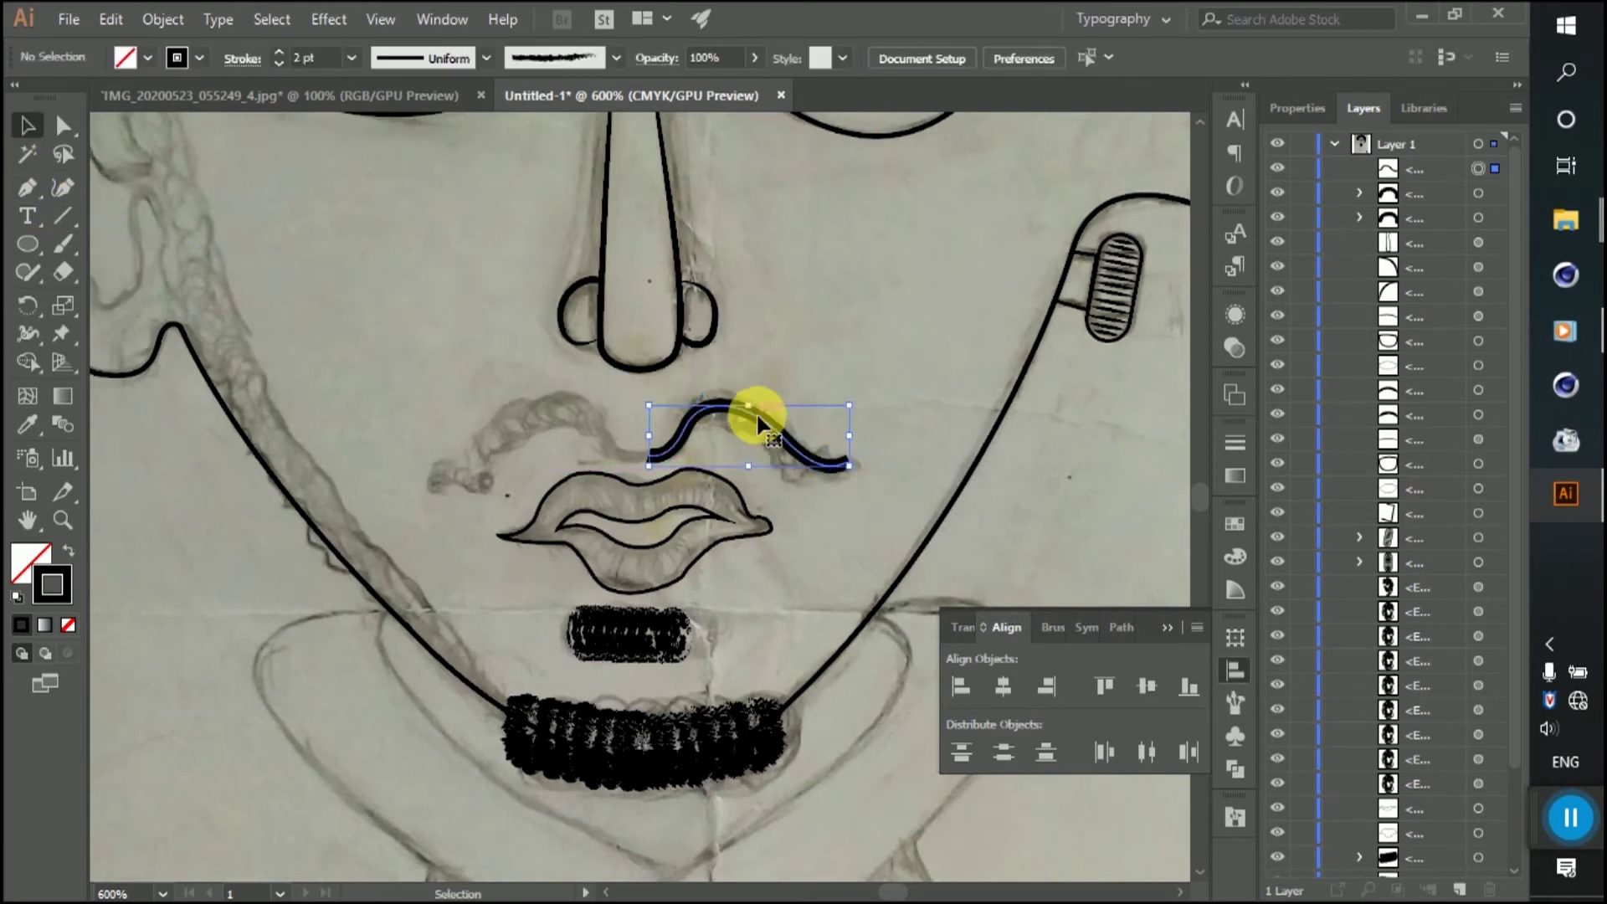
pyautogui.click(410, 58)
pyautogui.click(448, 104)
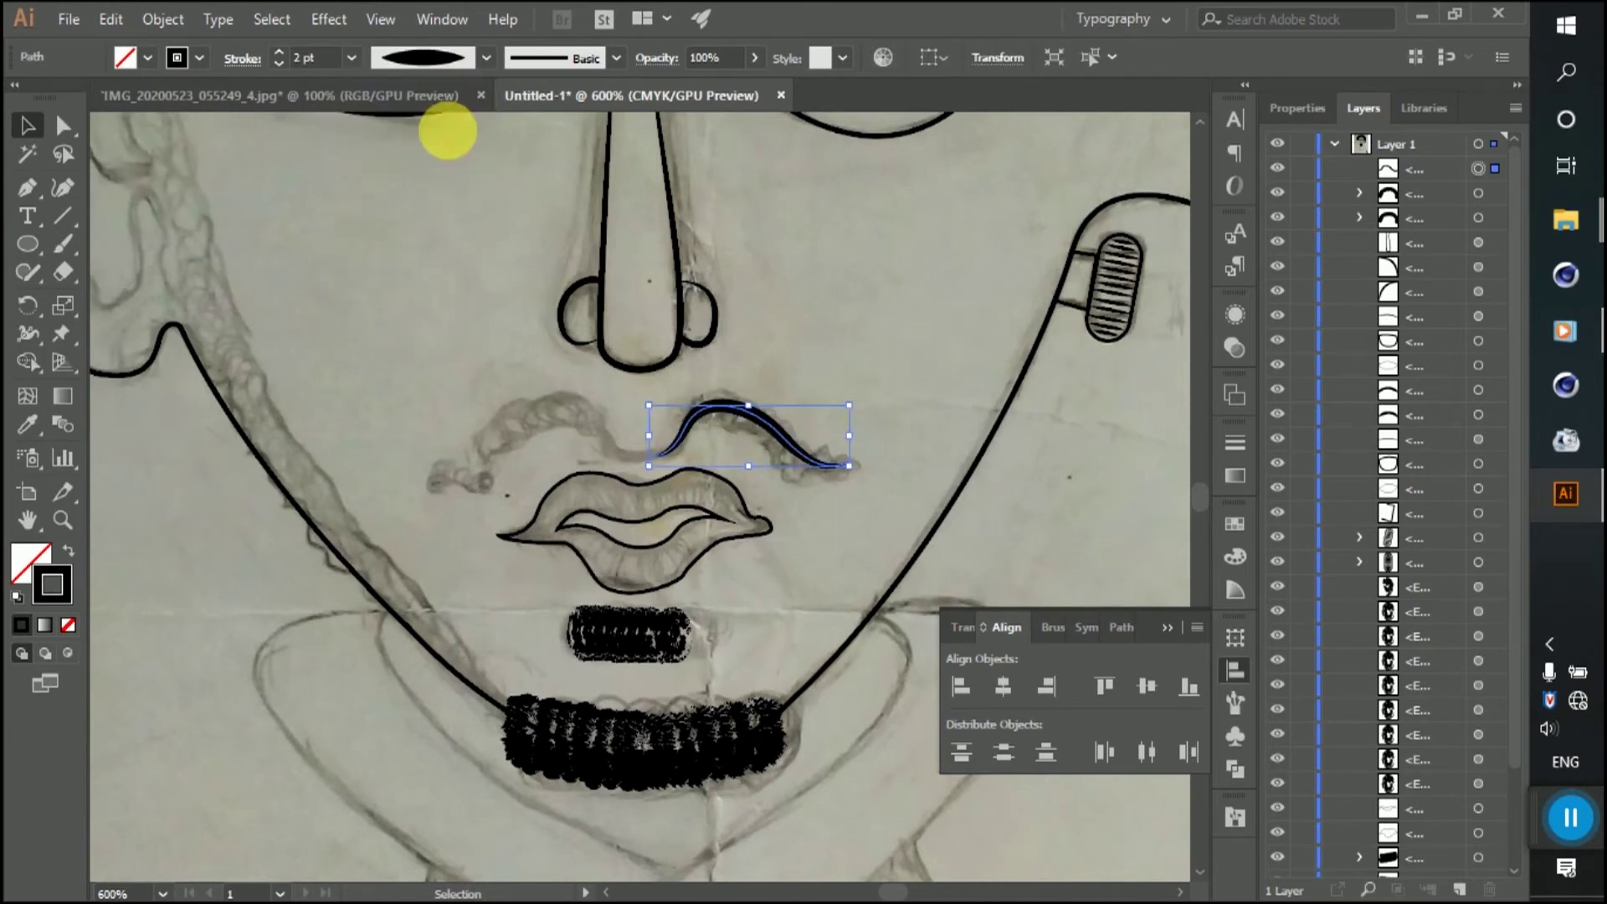
# Step: Re-taper the moustache stroke and add a mirrored copy, nudged left, to complete it
pyautogui.click(449, 67)
pyautogui.click(434, 175)
pyautogui.click(915, 344)
pyautogui.rightClick(761, 424)
pyautogui.moveTo(829, 756)
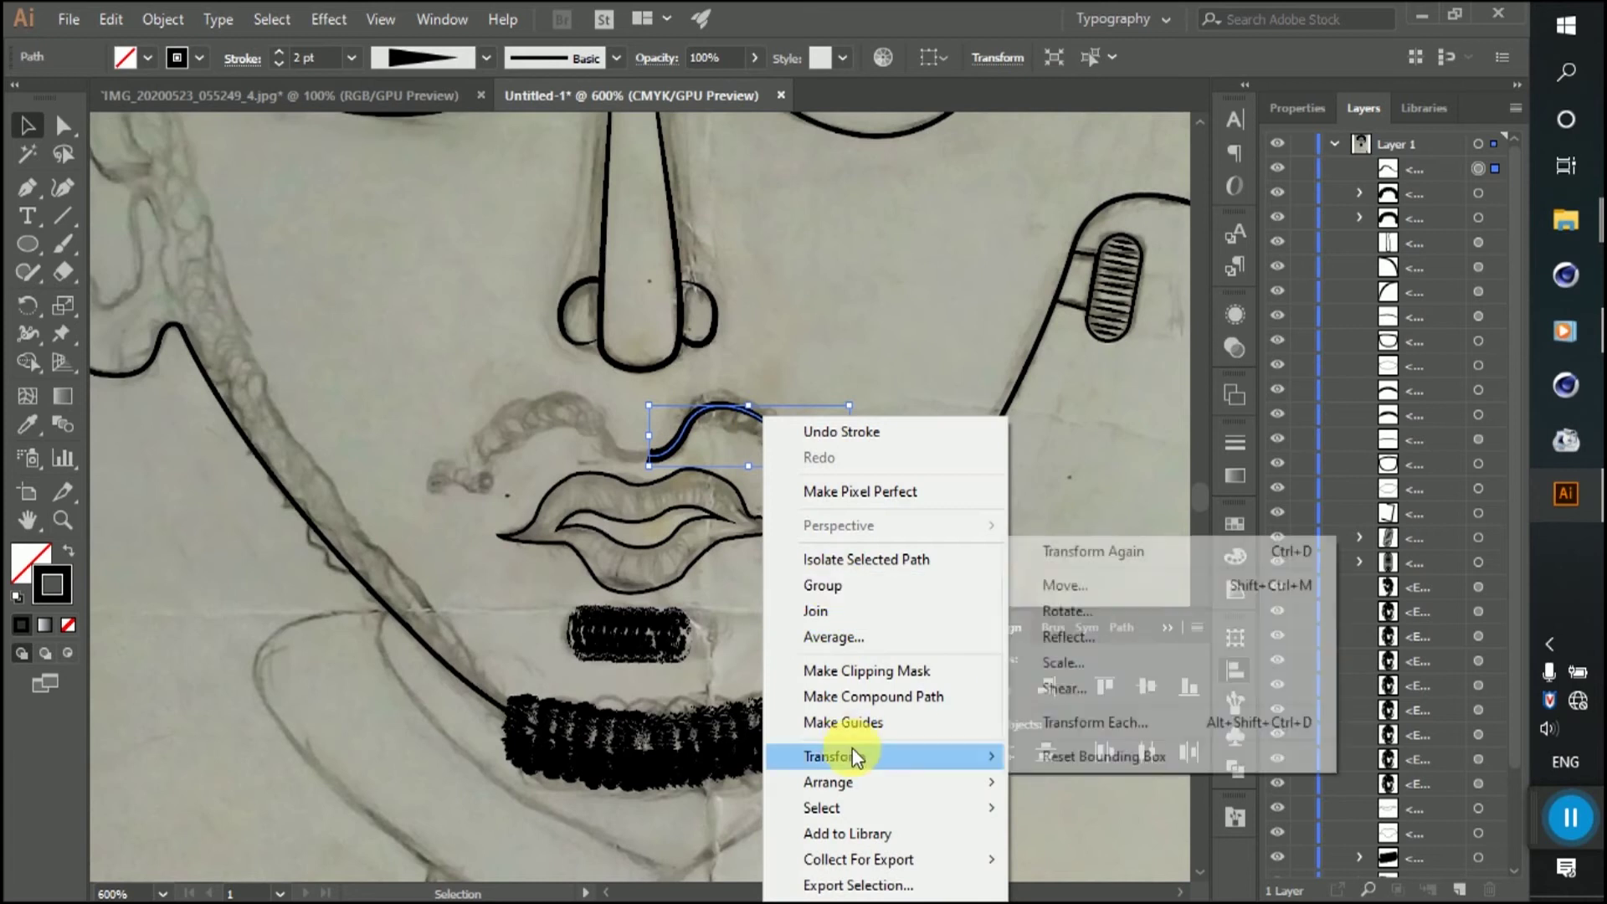
pyautogui.click(1058, 638)
pyautogui.click(991, 586)
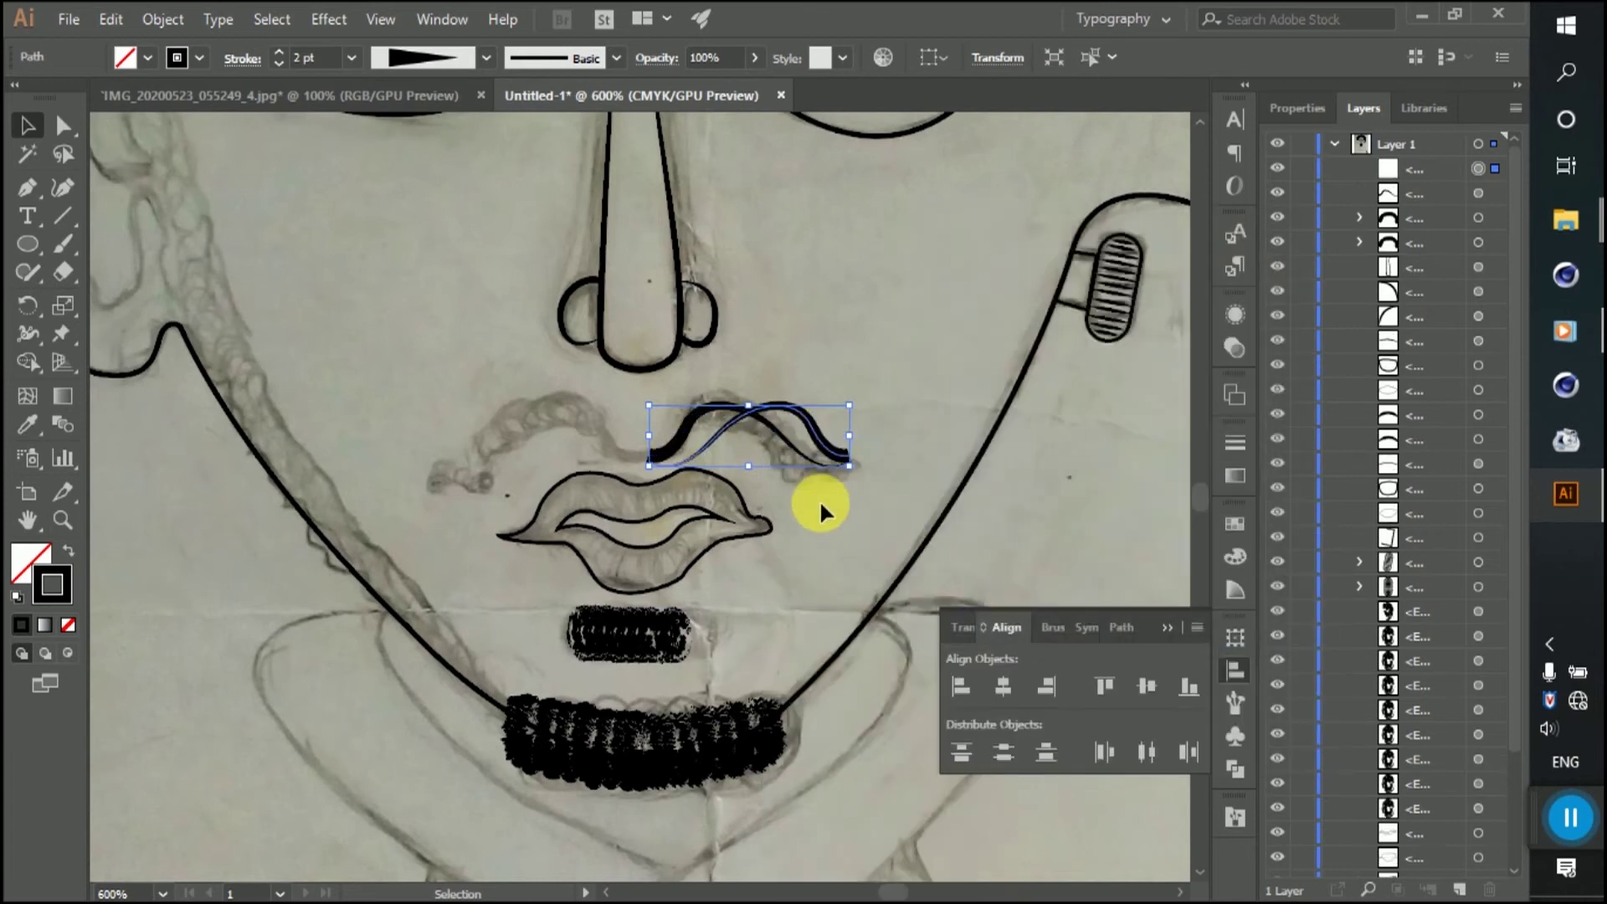
pyautogui.press('Left')
pyautogui.press('Left')
pyautogui.press('Left')
pyautogui.press('Left')
pyautogui.press('Left')
pyautogui.press('Left')
pyautogui.press('Left')
pyautogui.press('Left')
pyautogui.press('Left')
pyautogui.press('Left')
pyautogui.press('Left')
pyautogui.press('Left')
pyautogui.press('Left')
pyautogui.press('Left')
pyautogui.press('Left')
pyautogui.press('Left')
pyautogui.press('Left')
pyautogui.press('Left')
pyautogui.press('Left')
pyautogui.press('Left')
pyautogui.press('Left')
pyautogui.press('Left')
pyautogui.press('Left')
pyautogui.press('Left')
pyautogui.click(896, 336)
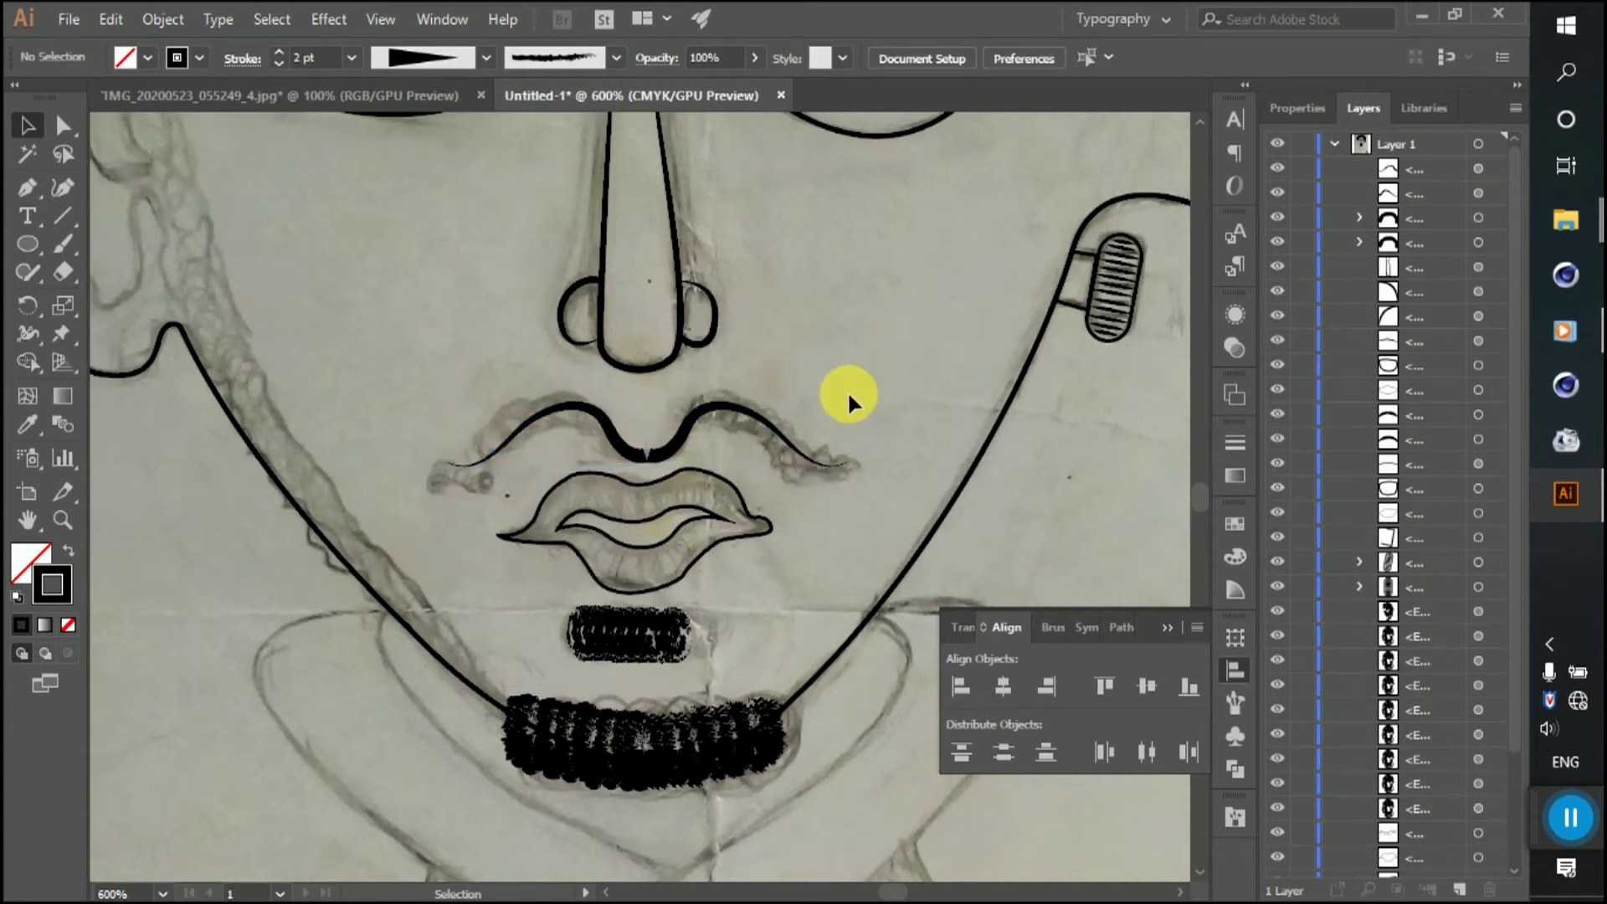
# Step: Zoom out, then scroll-zoom in to 800% on the left ear
pyautogui.hotkey('ctrl', '-')
pyautogui.hotkey('ctrl', '-')
pyautogui.hotkey('ctrl', '-')
pyautogui.scroll(3, 650, 453)
pyautogui.scroll(-4, 604, 397)
pyautogui.scroll(4, 800, 395)
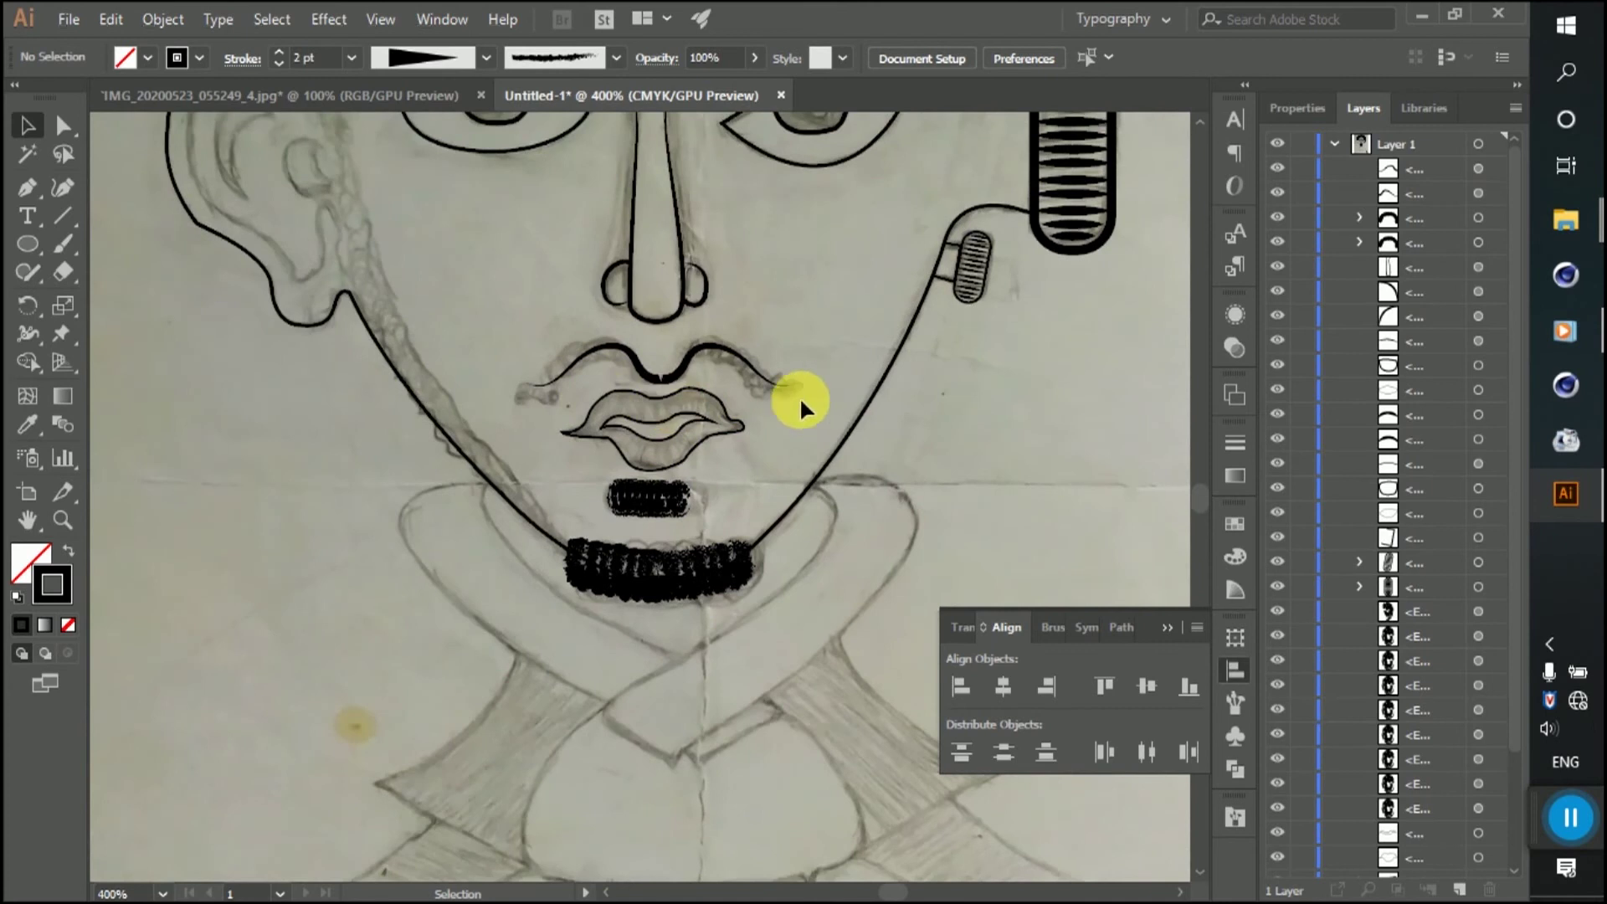
pyautogui.scroll(-3, 841, 432)
pyautogui.scroll(2, 842, 432)
pyautogui.scroll(-2, 931, 434)
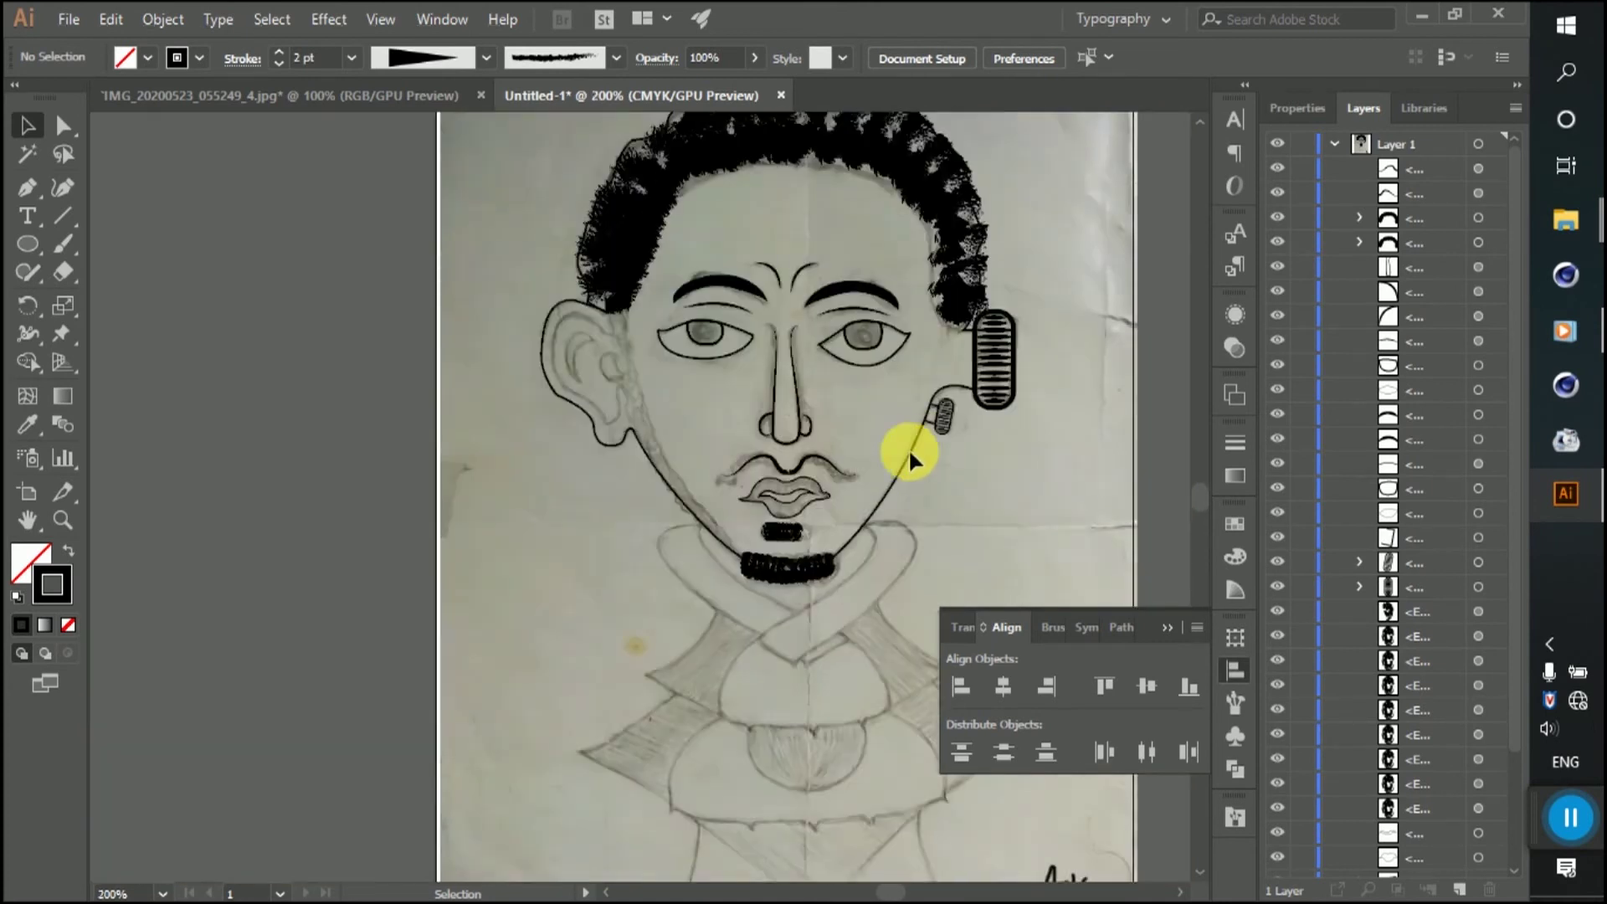
pyautogui.scroll(3, 908, 449)
pyautogui.scroll(-1, 680, 426)
pyautogui.scroll(-1, 473, 372)
pyautogui.scroll(2, 474, 372)
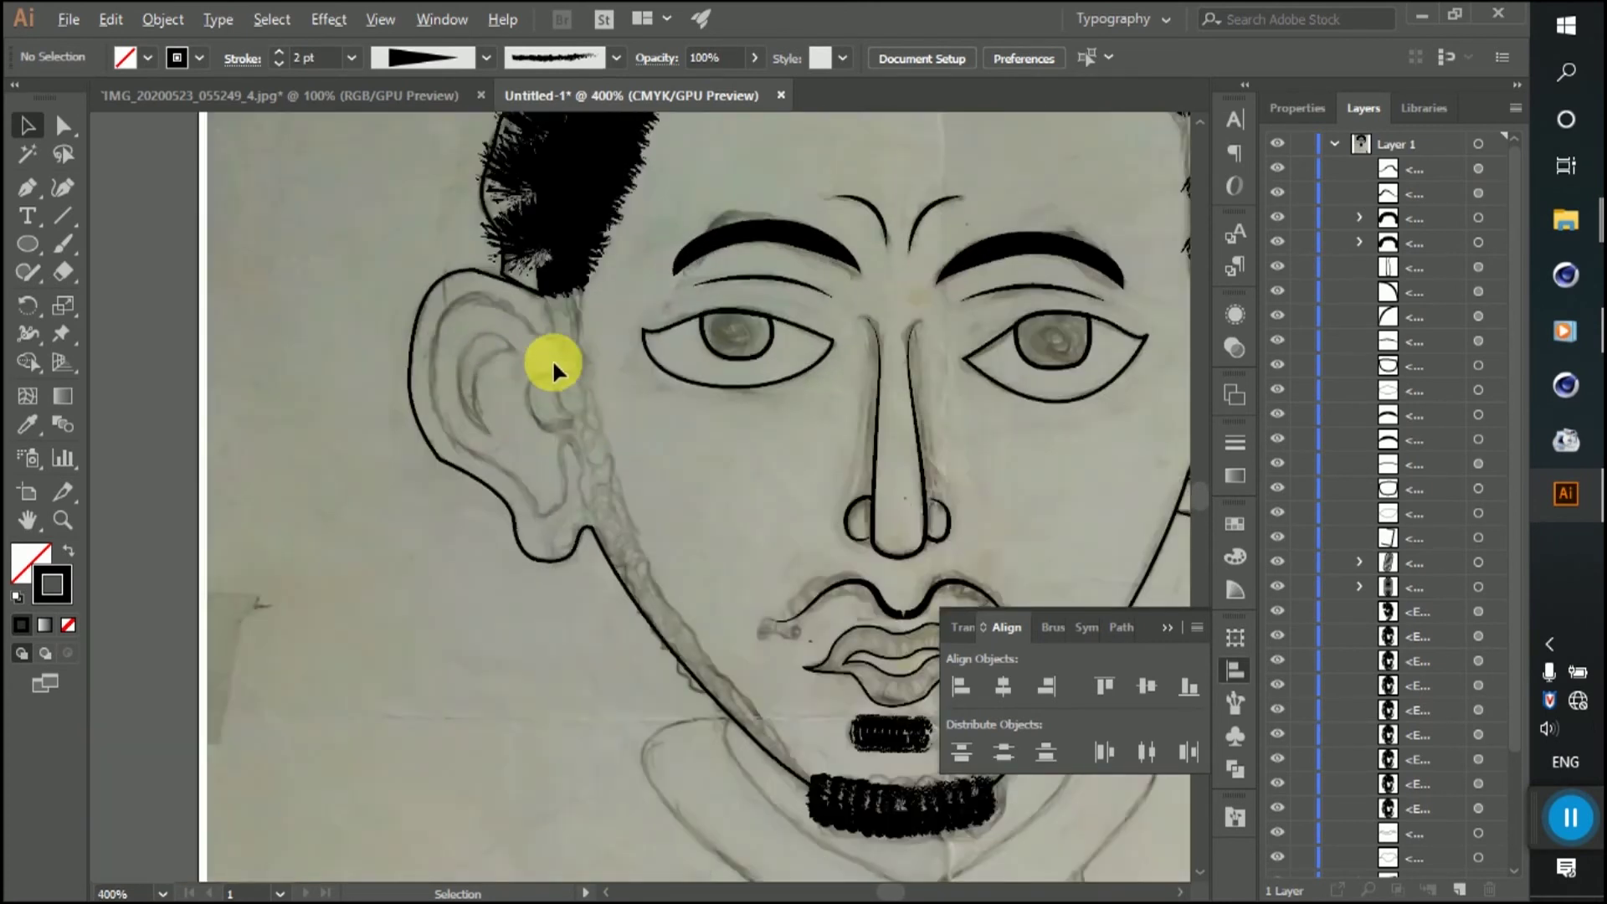
pyautogui.scroll(1, 502, 368)
# Step: Pen-trace the left ear's inner rim over the top, down the back, around the lobe and up the front
pyautogui.press('p')
pyautogui.scroll(1, 588, 272)
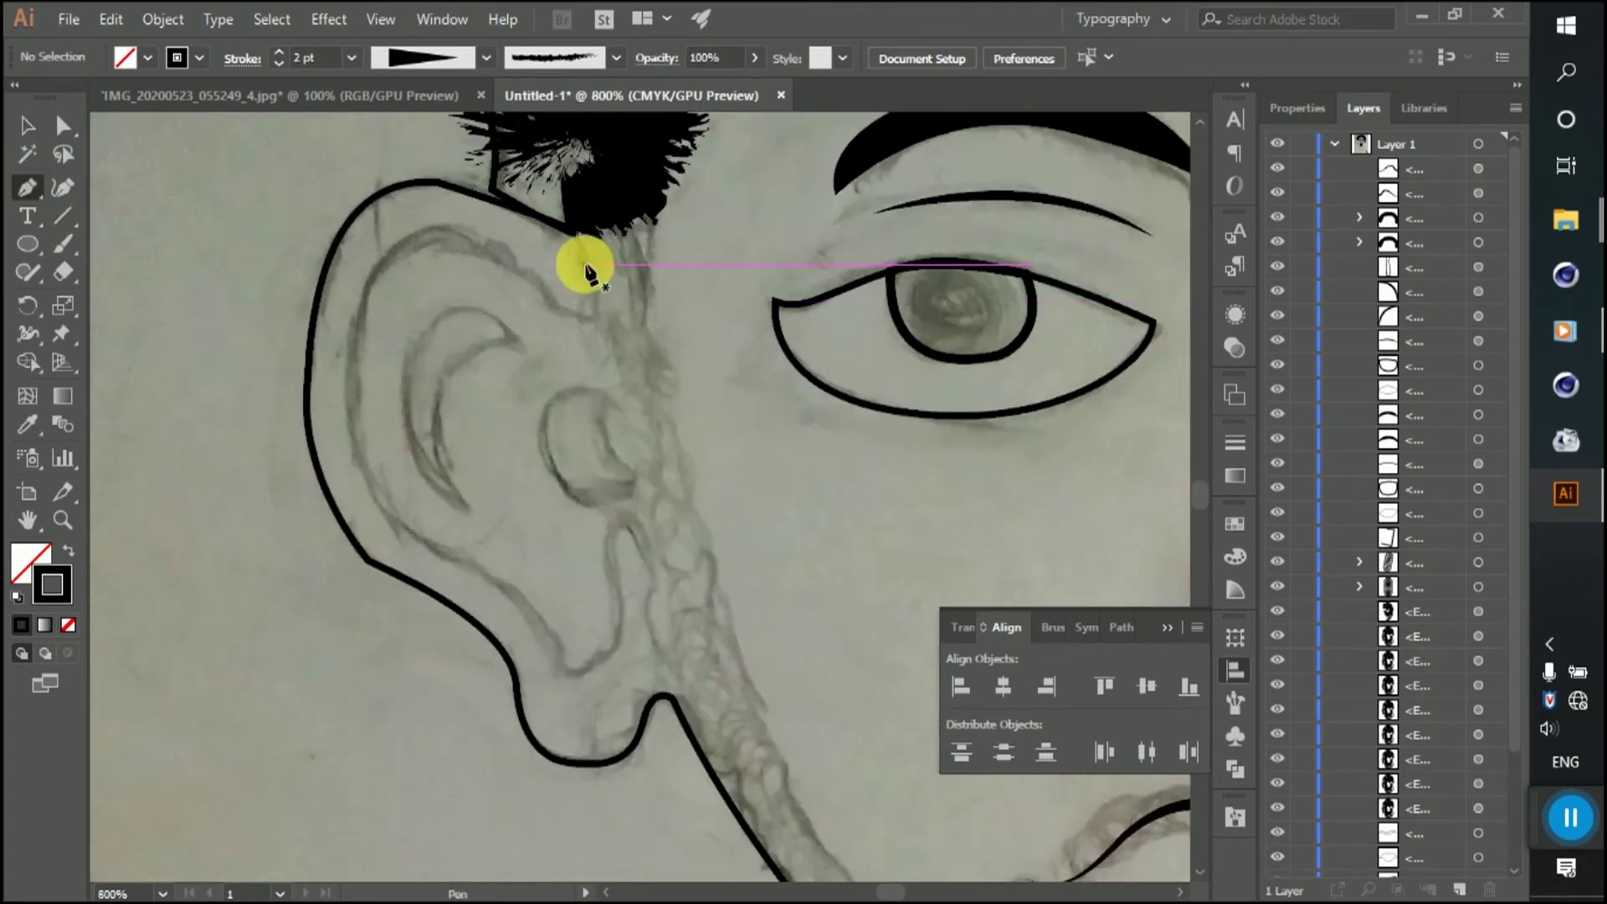
pyautogui.click(577, 237)
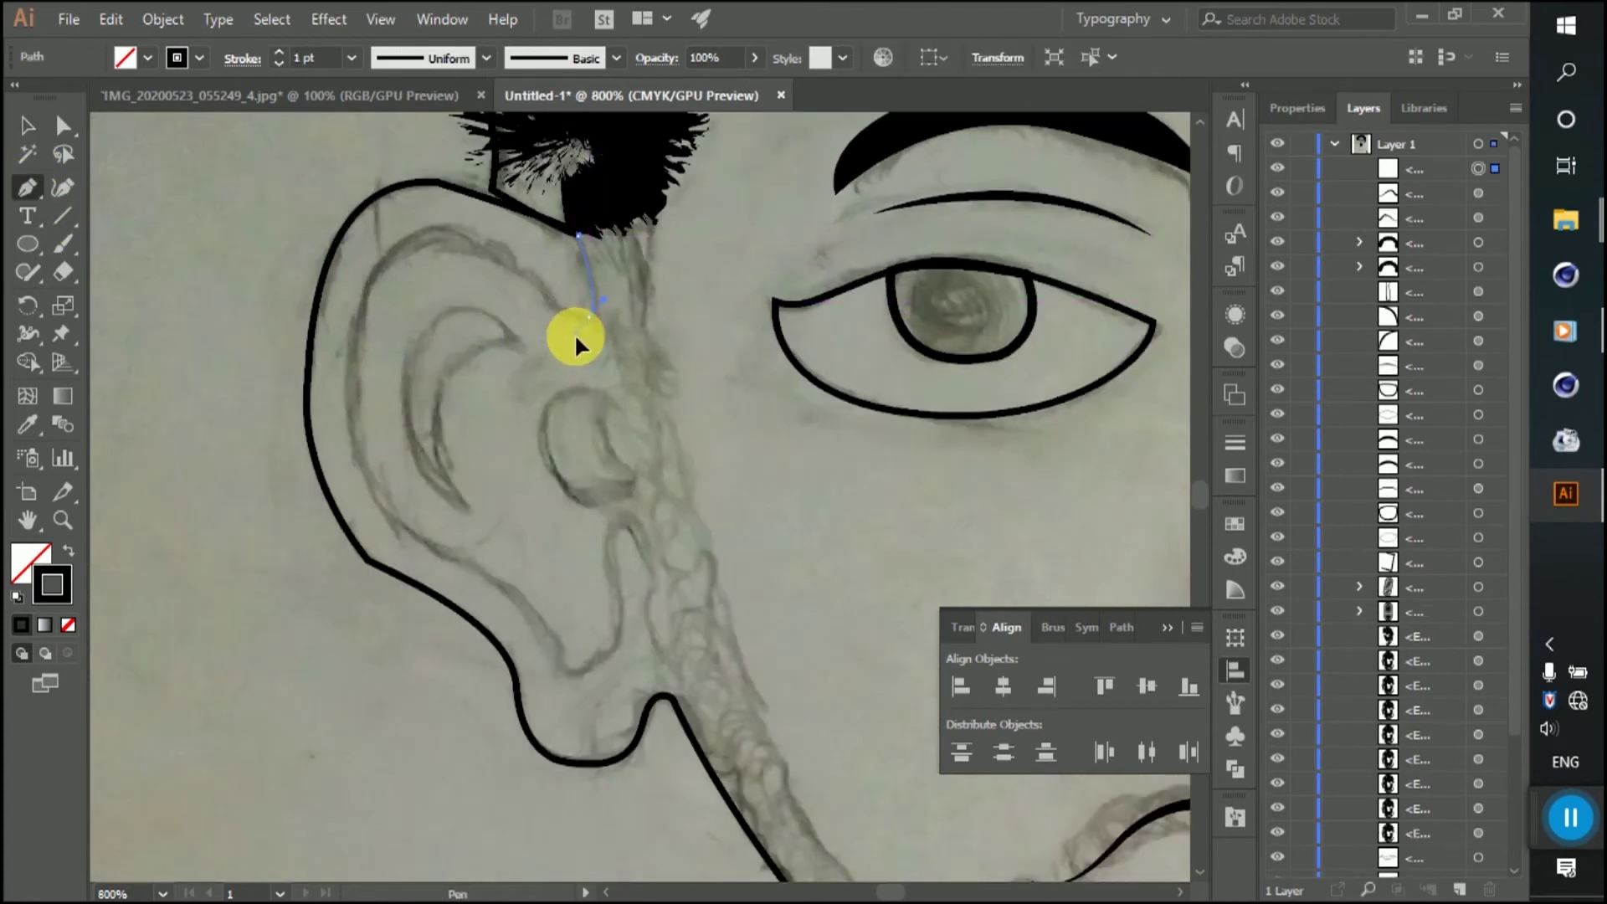
pyautogui.moveTo(589, 316); pyautogui.dragTo(496, 267)
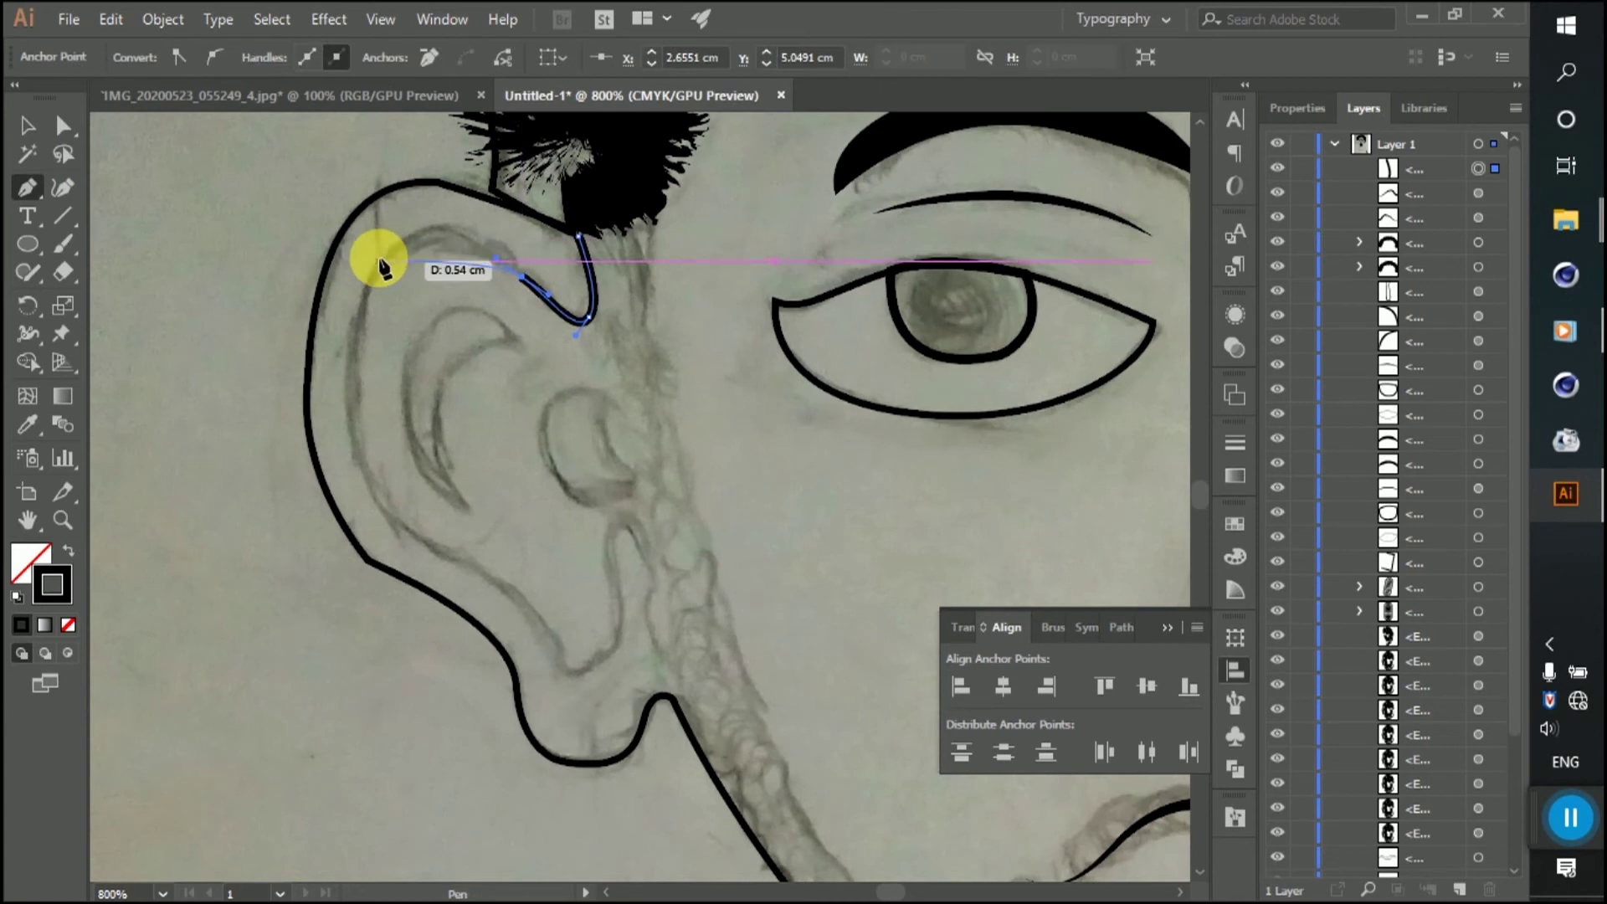
pyautogui.moveTo(372, 286); pyautogui.dragTo(354, 331)
pyautogui.moveTo(369, 486); pyautogui.dragTo(394, 524)
pyautogui.moveTo(536, 614); pyautogui.dragTo(523, 617)
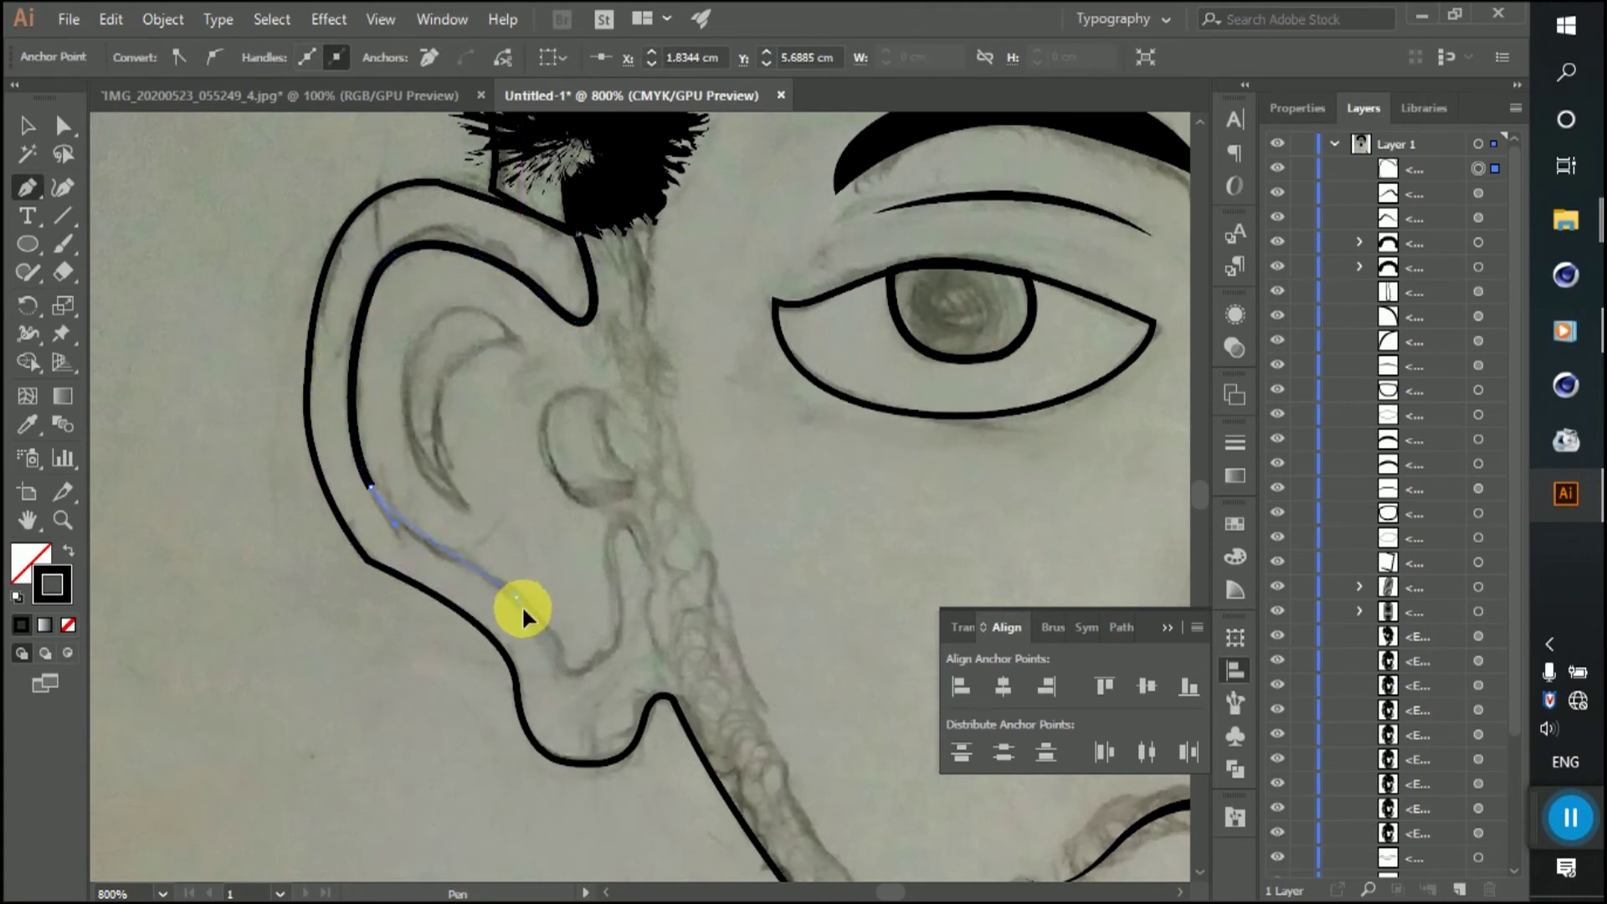
pyautogui.moveTo(566, 670); pyautogui.dragTo(565, 706)
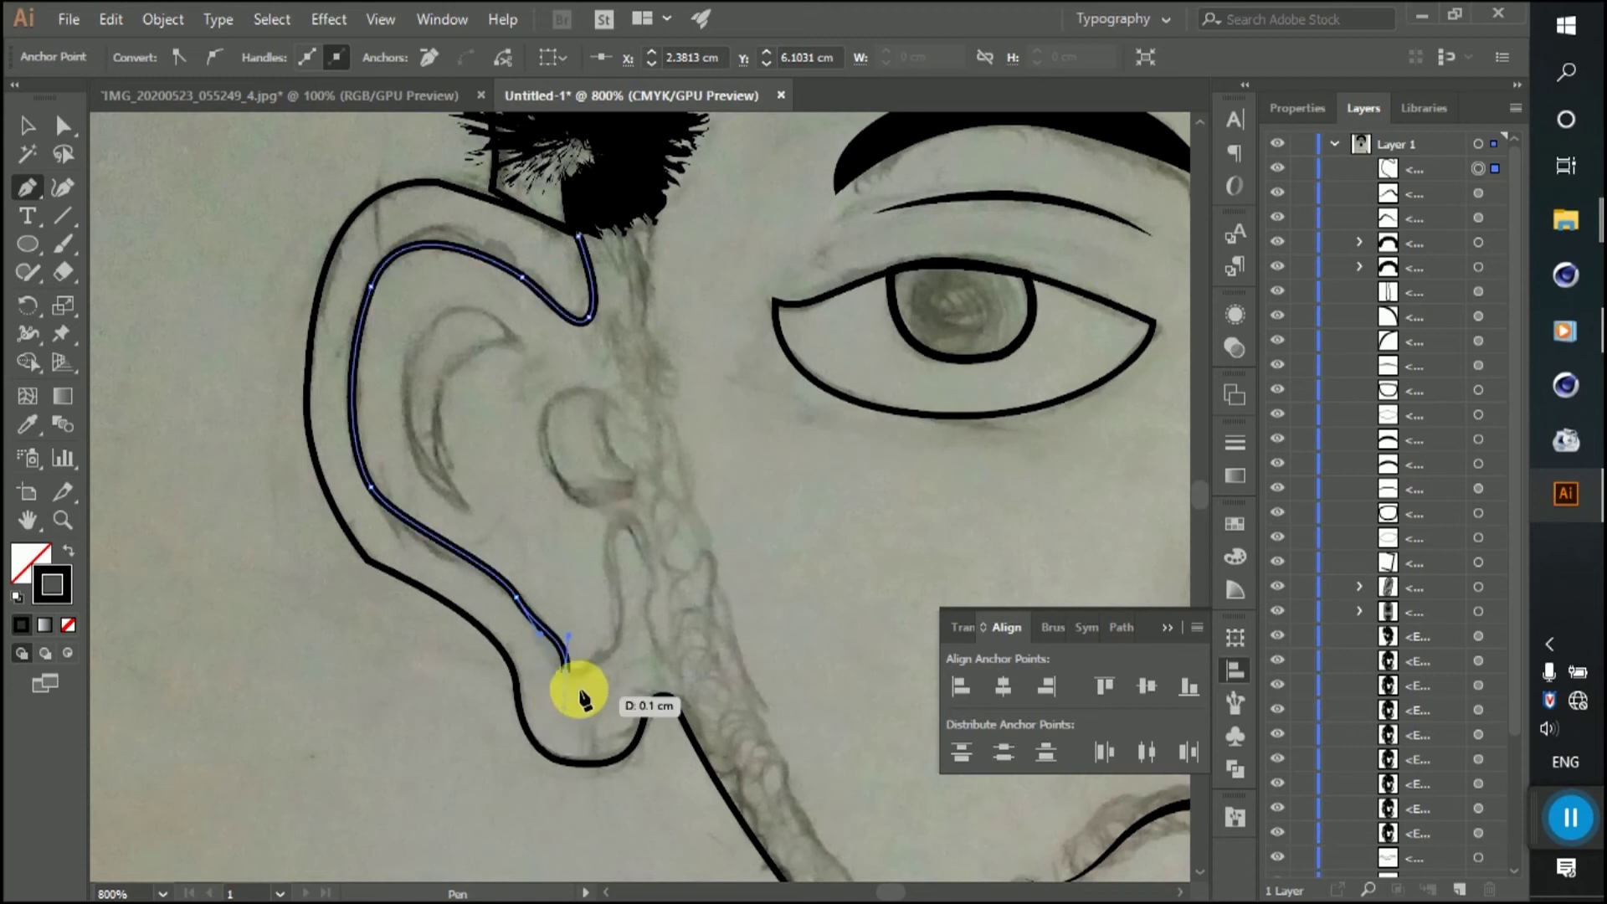
pyautogui.moveTo(621, 616); pyautogui.dragTo(620, 574)
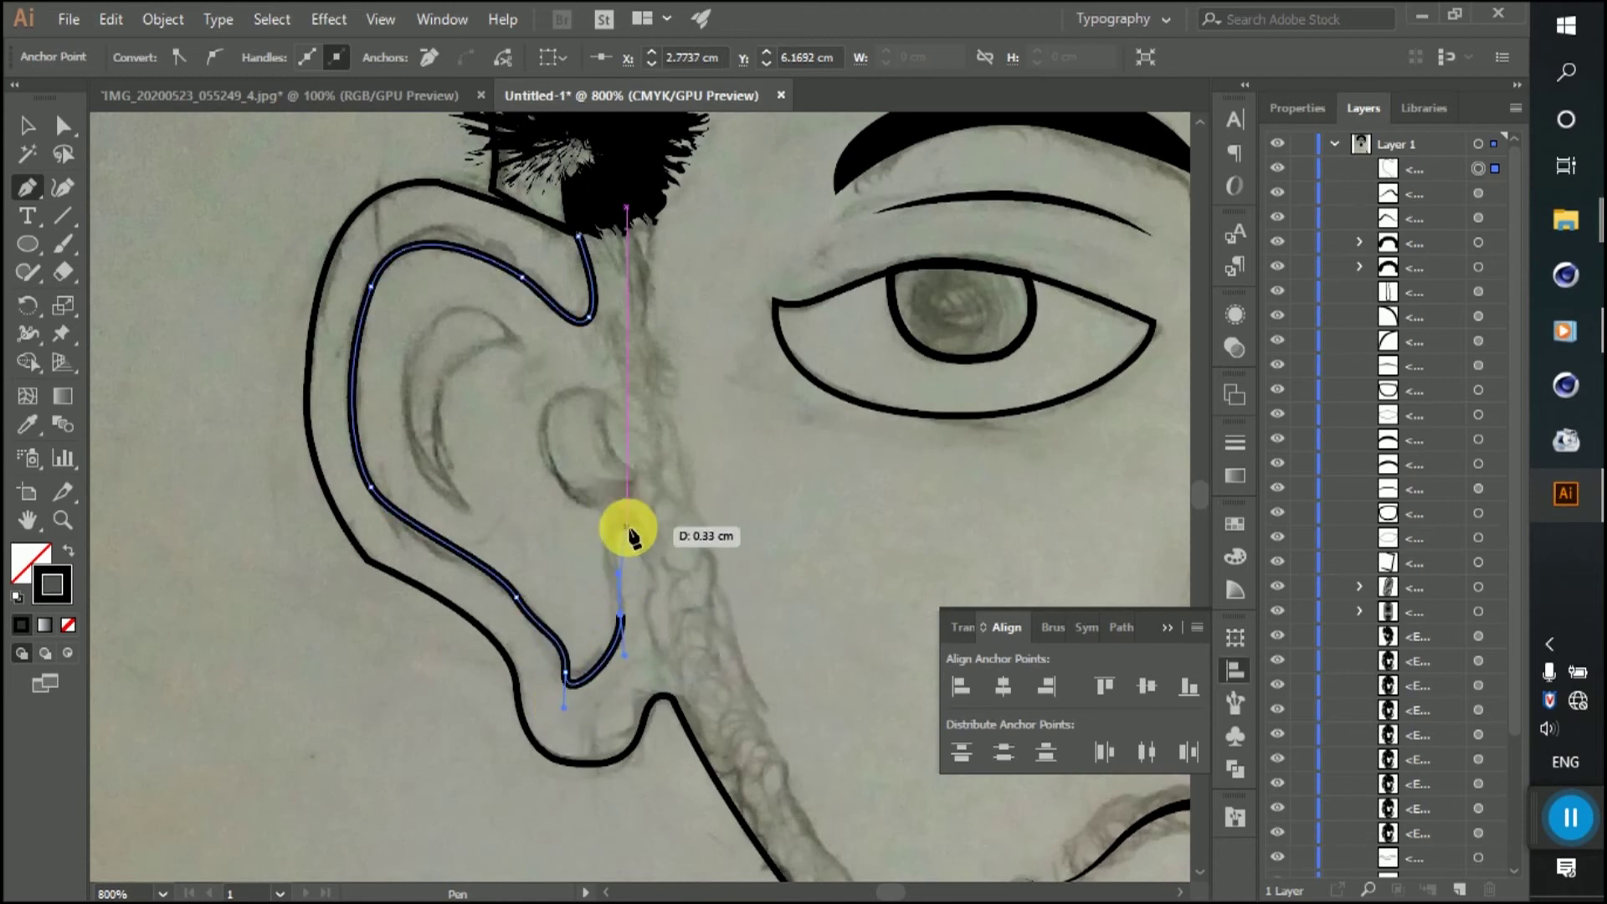
pyautogui.moveTo(621, 520); pyautogui.dragTo(650, 548)
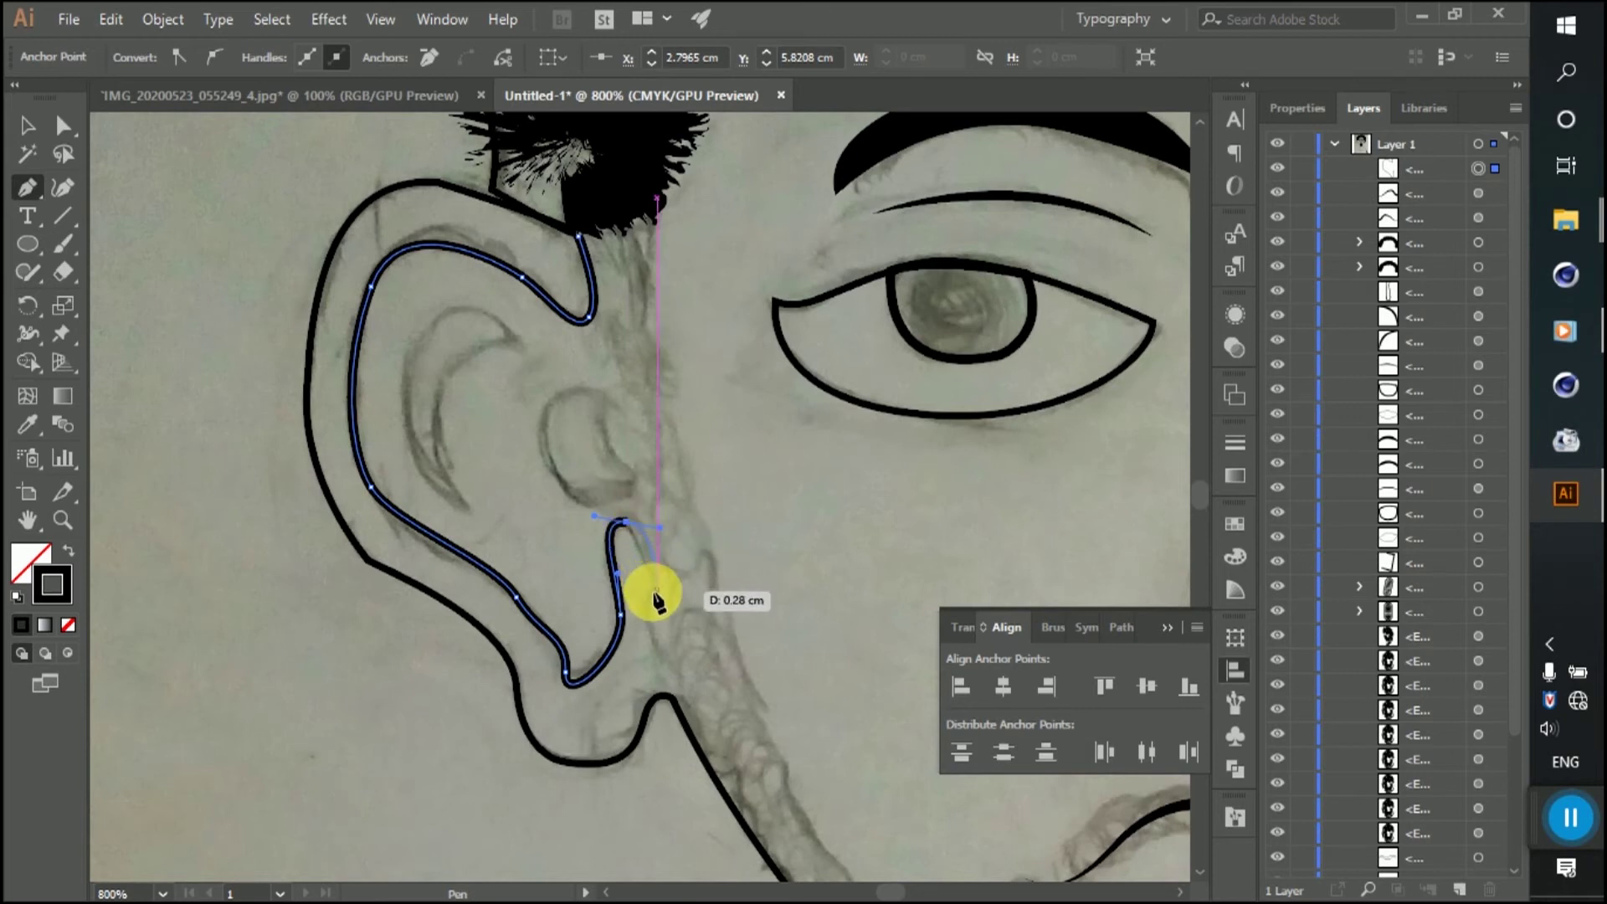
pyautogui.click(28, 125)
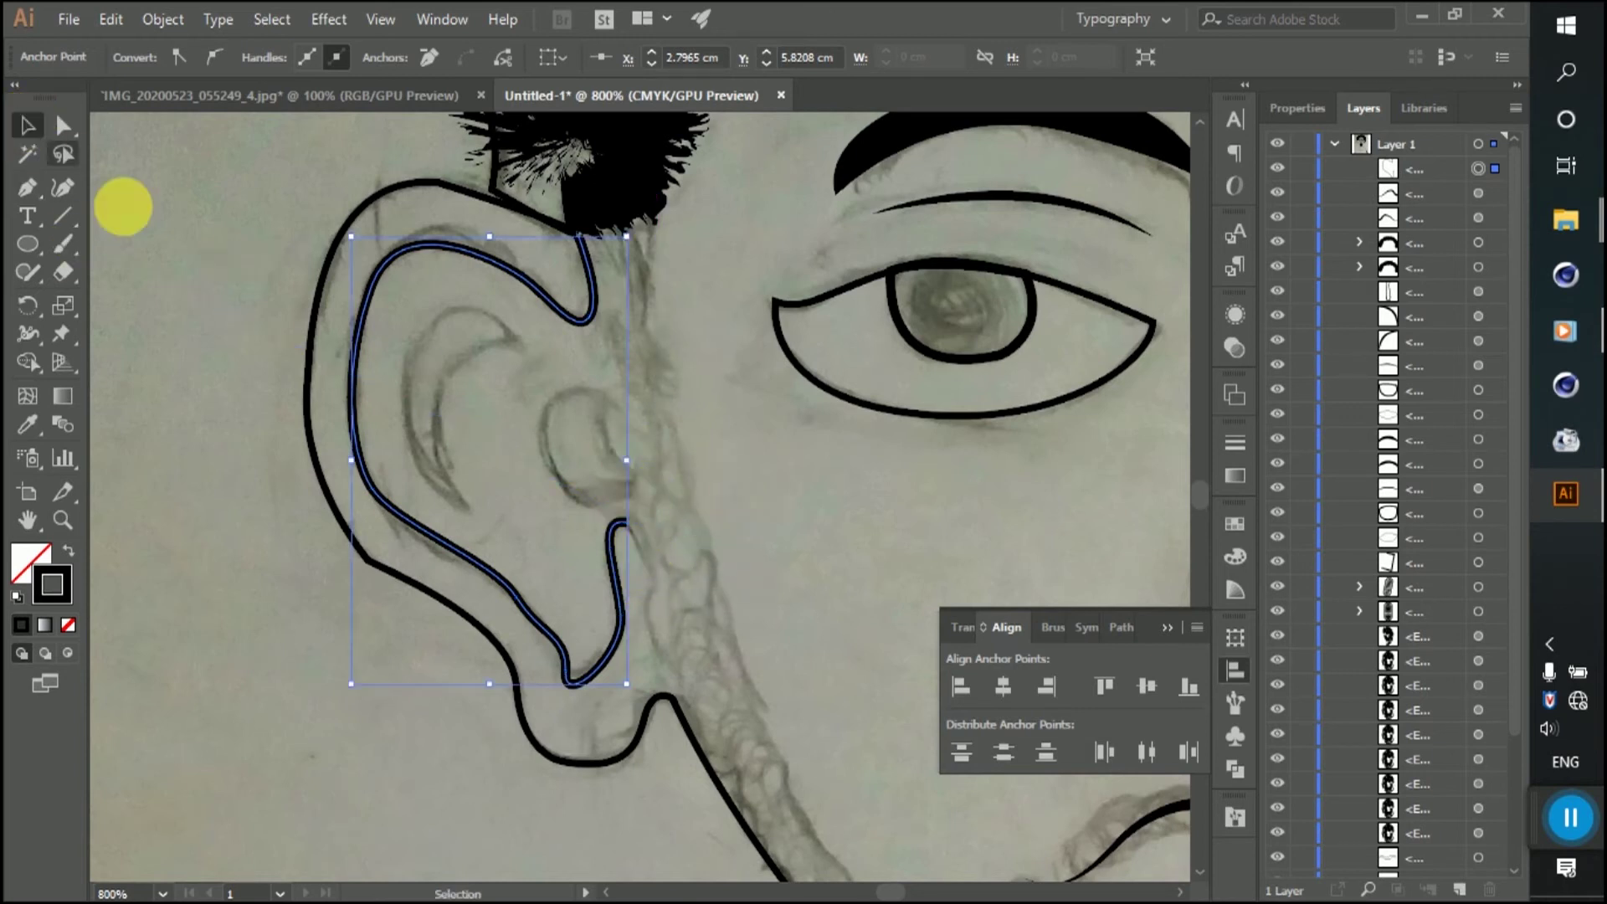
# Step: Apply a tapered width profile to the ear rim stroke
pyautogui.click(610, 531)
pyautogui.click(430, 63)
pyautogui.click(437, 128)
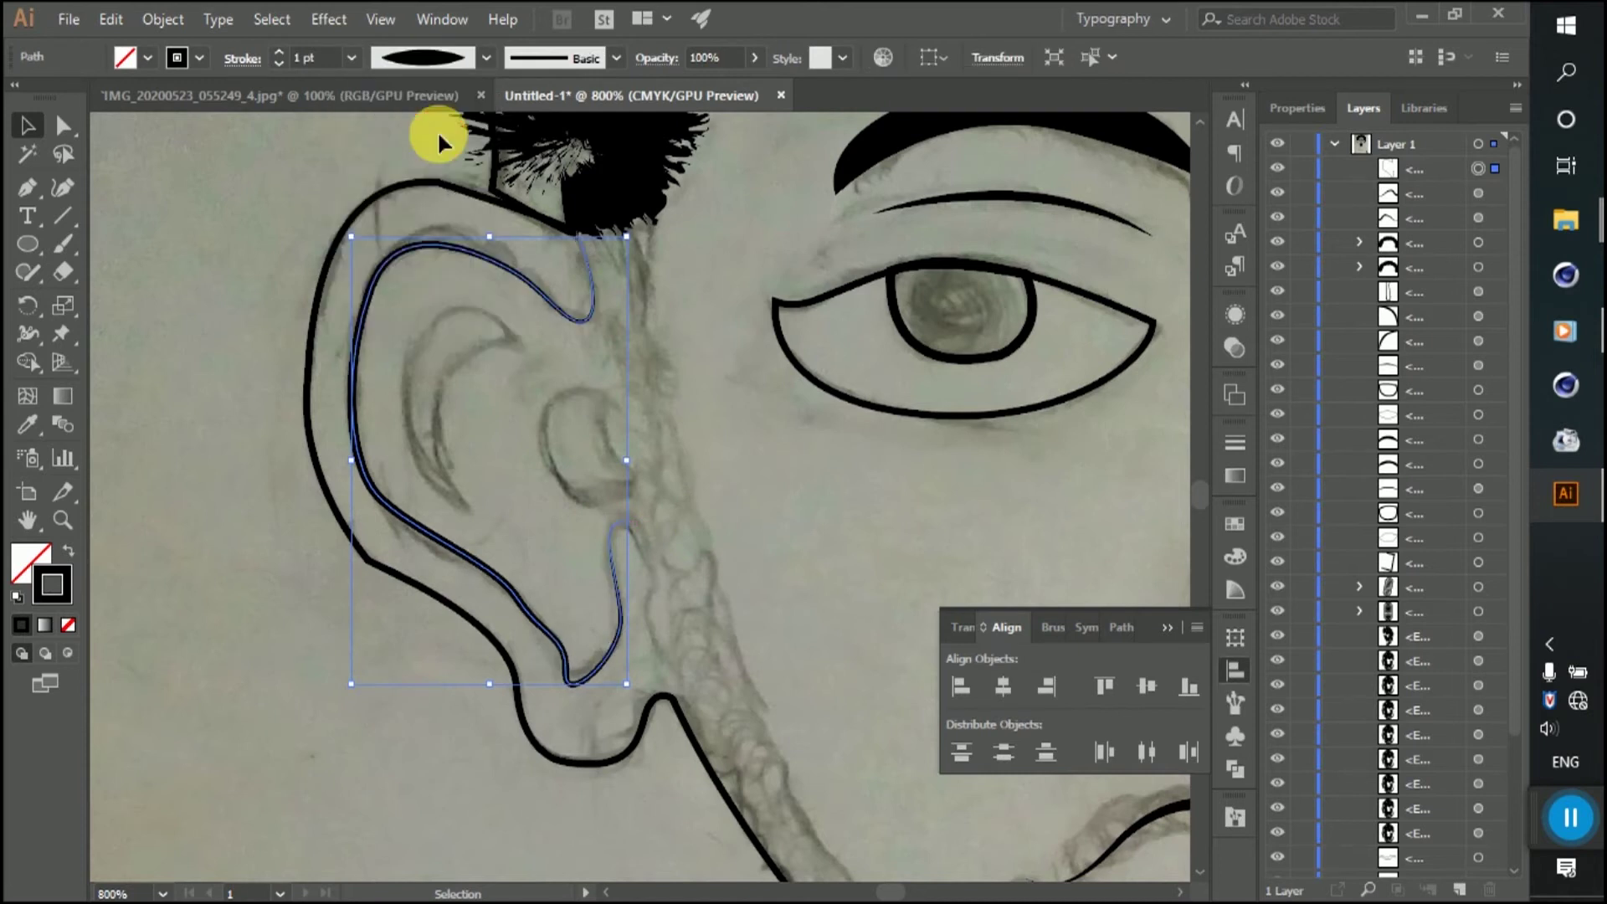
pyautogui.click(222, 314)
pyautogui.click(28, 188)
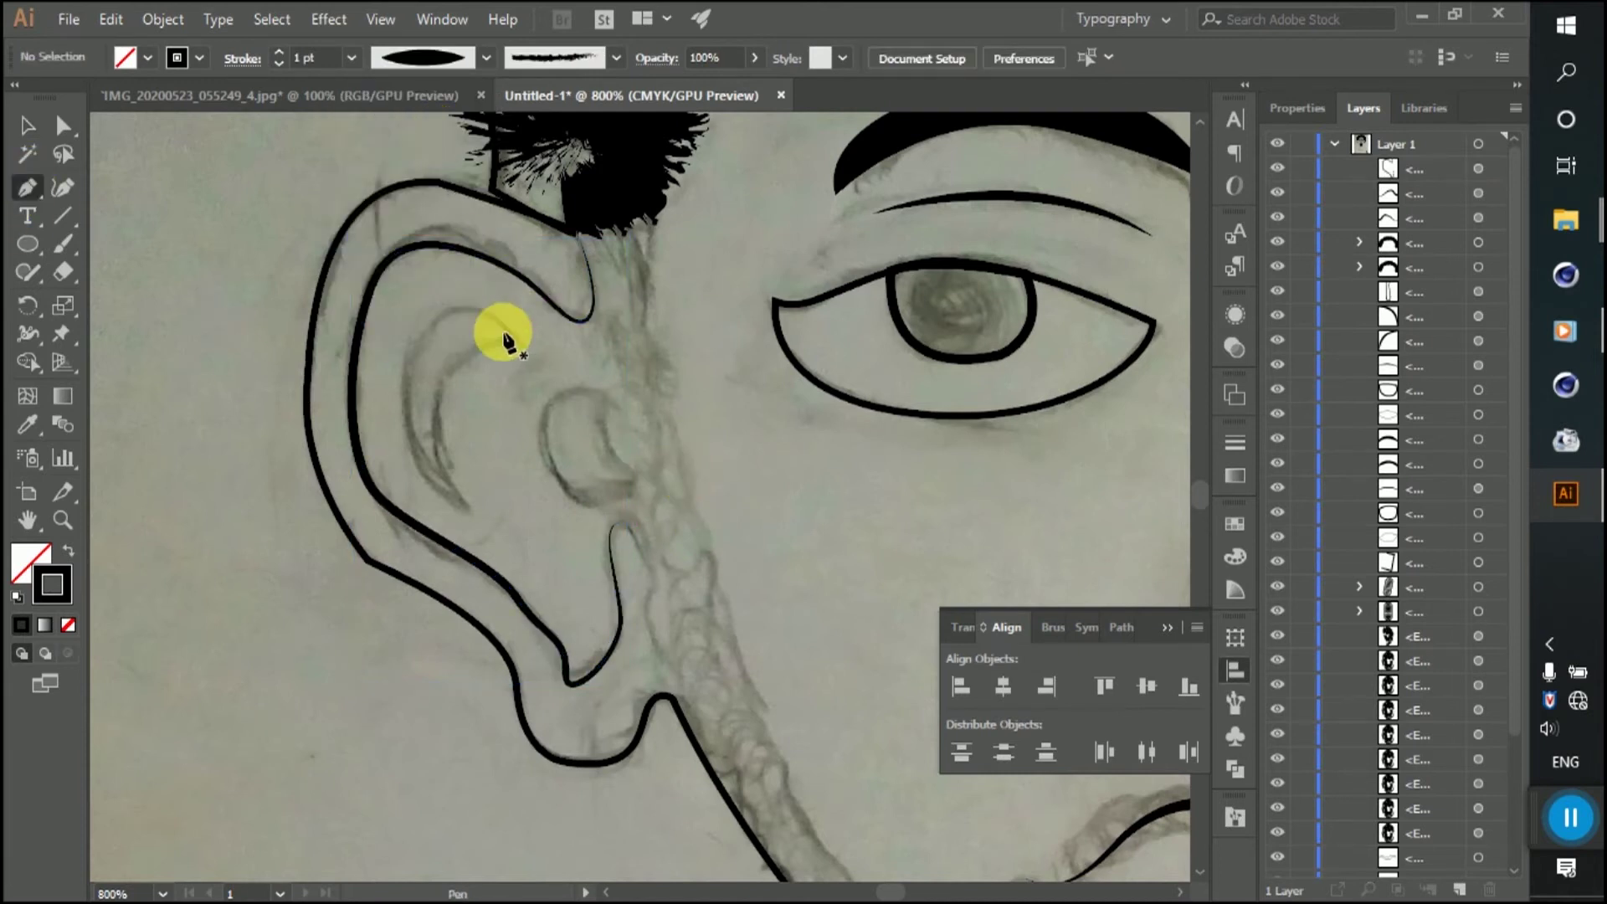
# Step: Pen a closed crescent inside the left ear and set its stroke to 0.5 pt
pyautogui.click(512, 339)
pyautogui.click(424, 336)
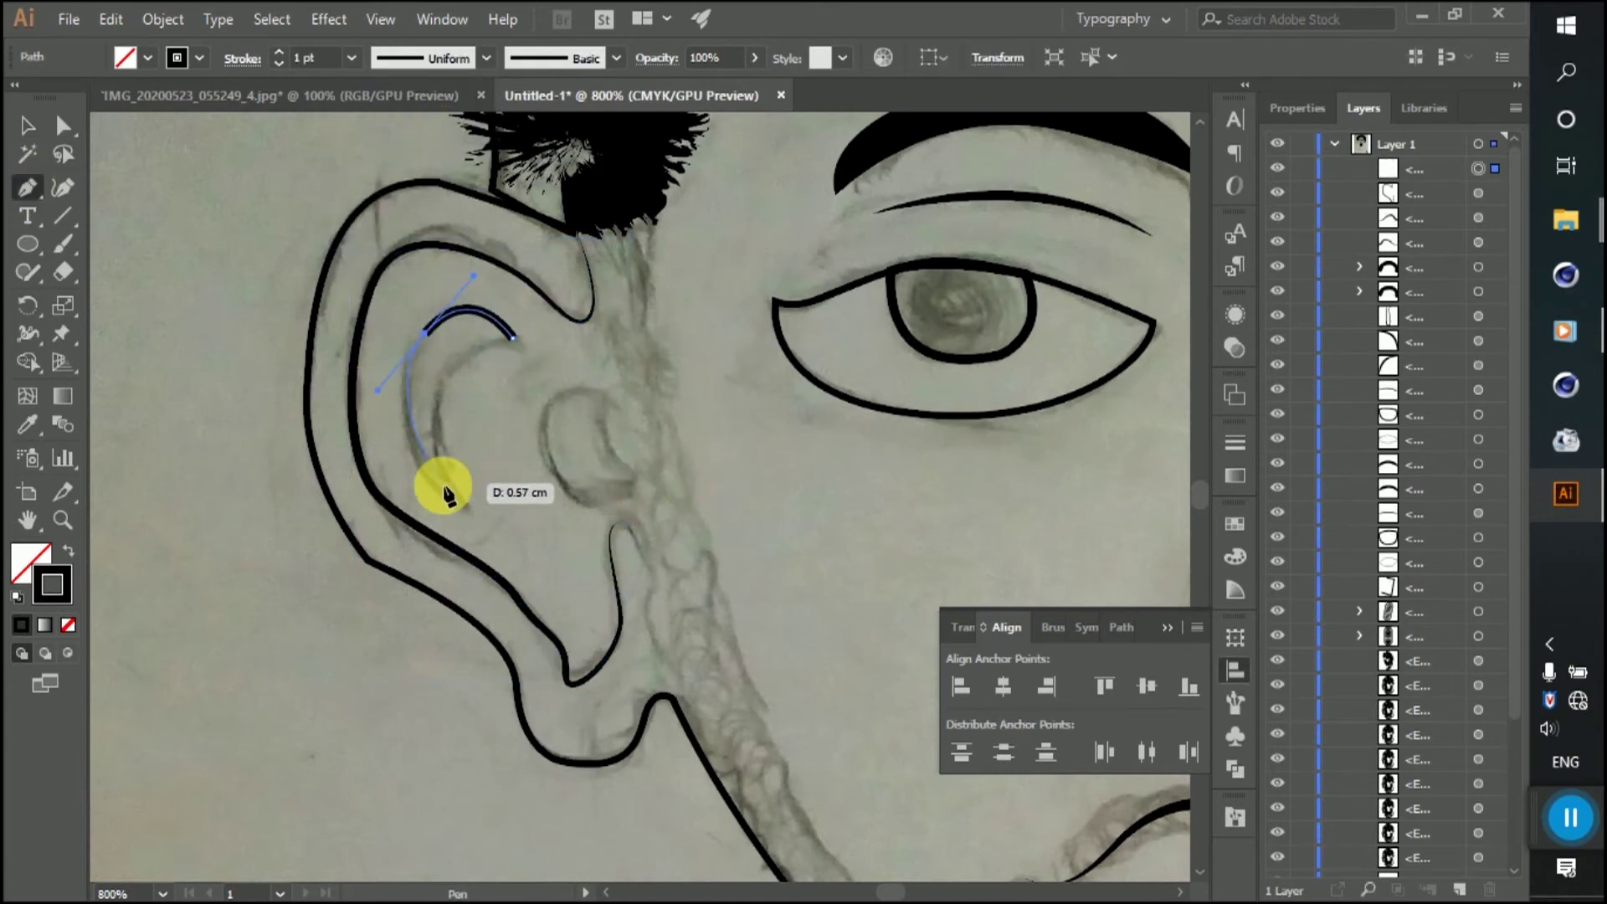
pyautogui.moveTo(465, 504); pyautogui.dragTo(492, 525)
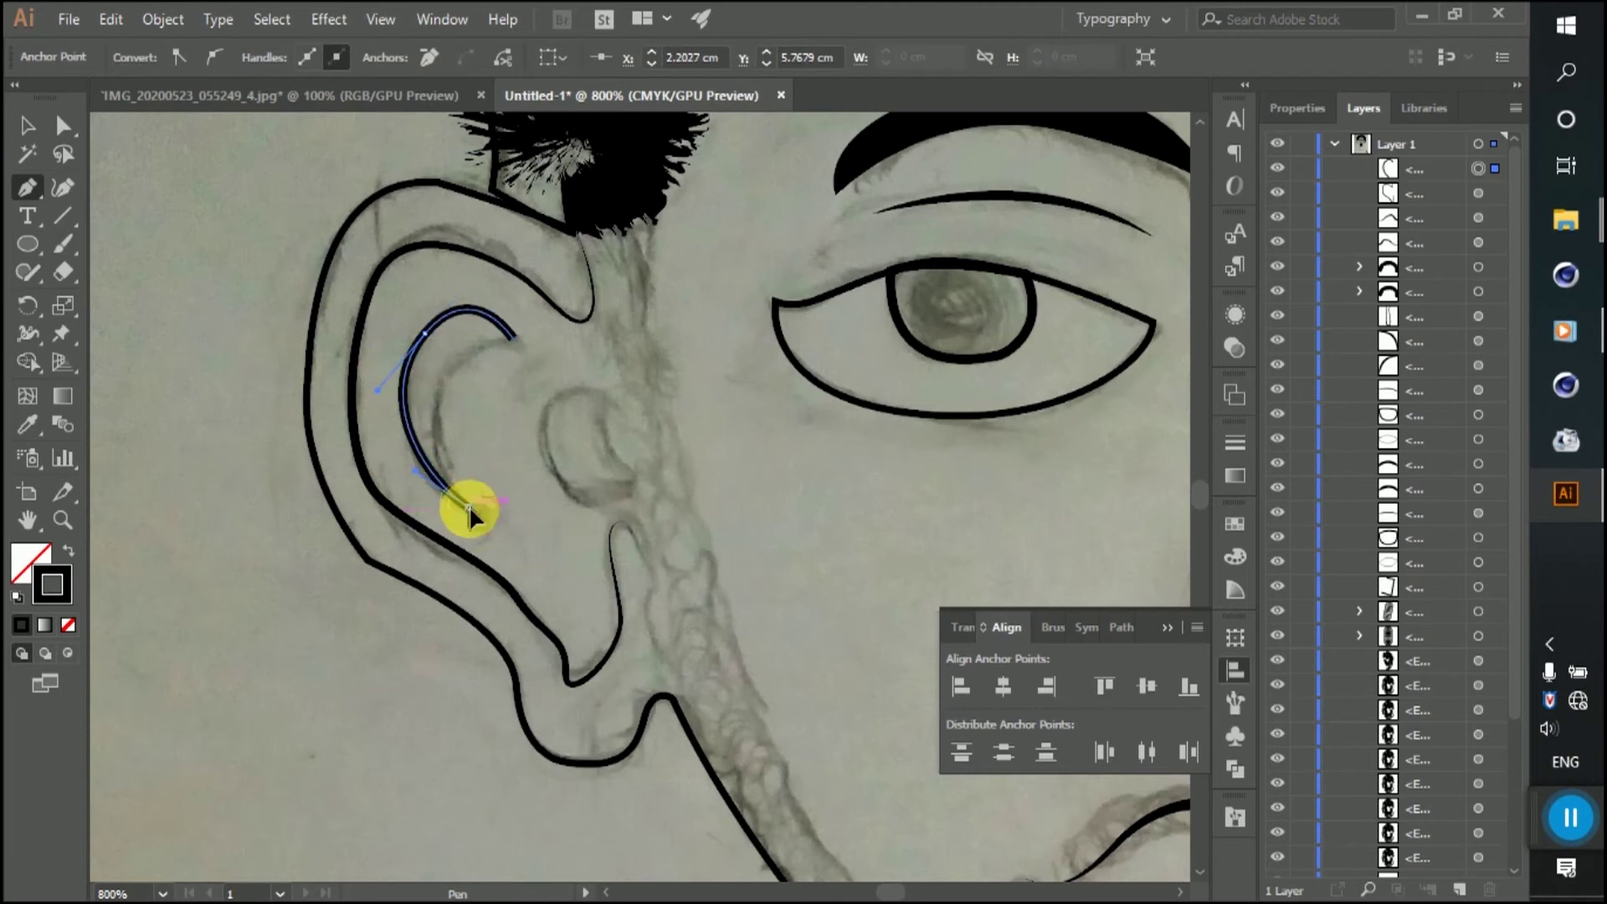
pyautogui.moveTo(452, 365); pyautogui.dragTo(490, 303)
pyautogui.click(512, 339)
pyautogui.click(63, 125)
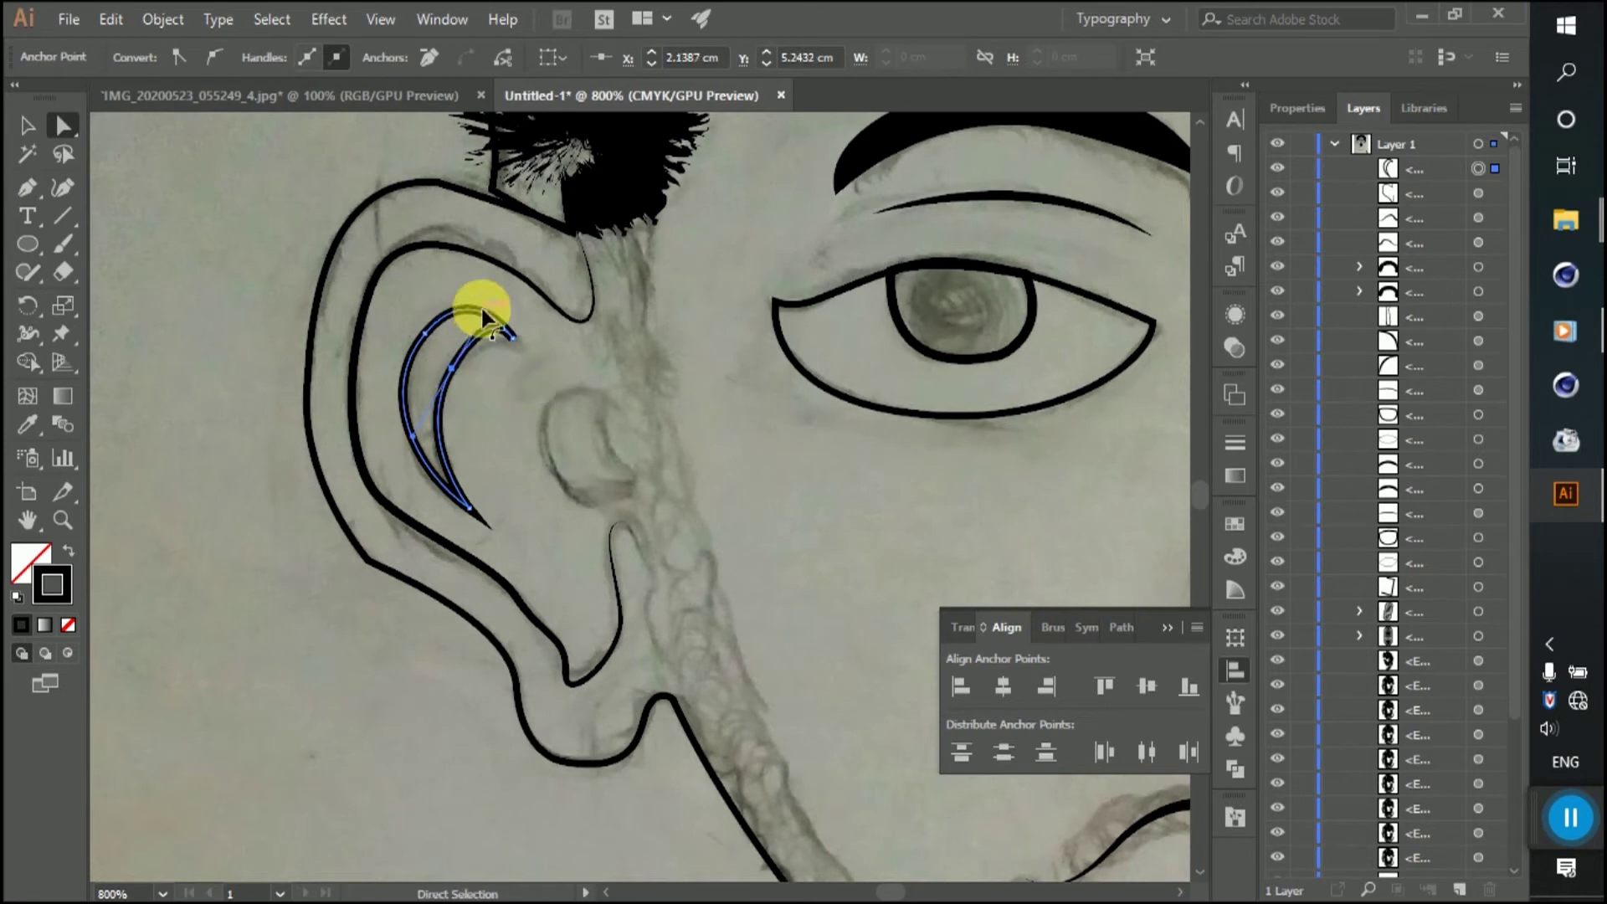
pyautogui.click(574, 358)
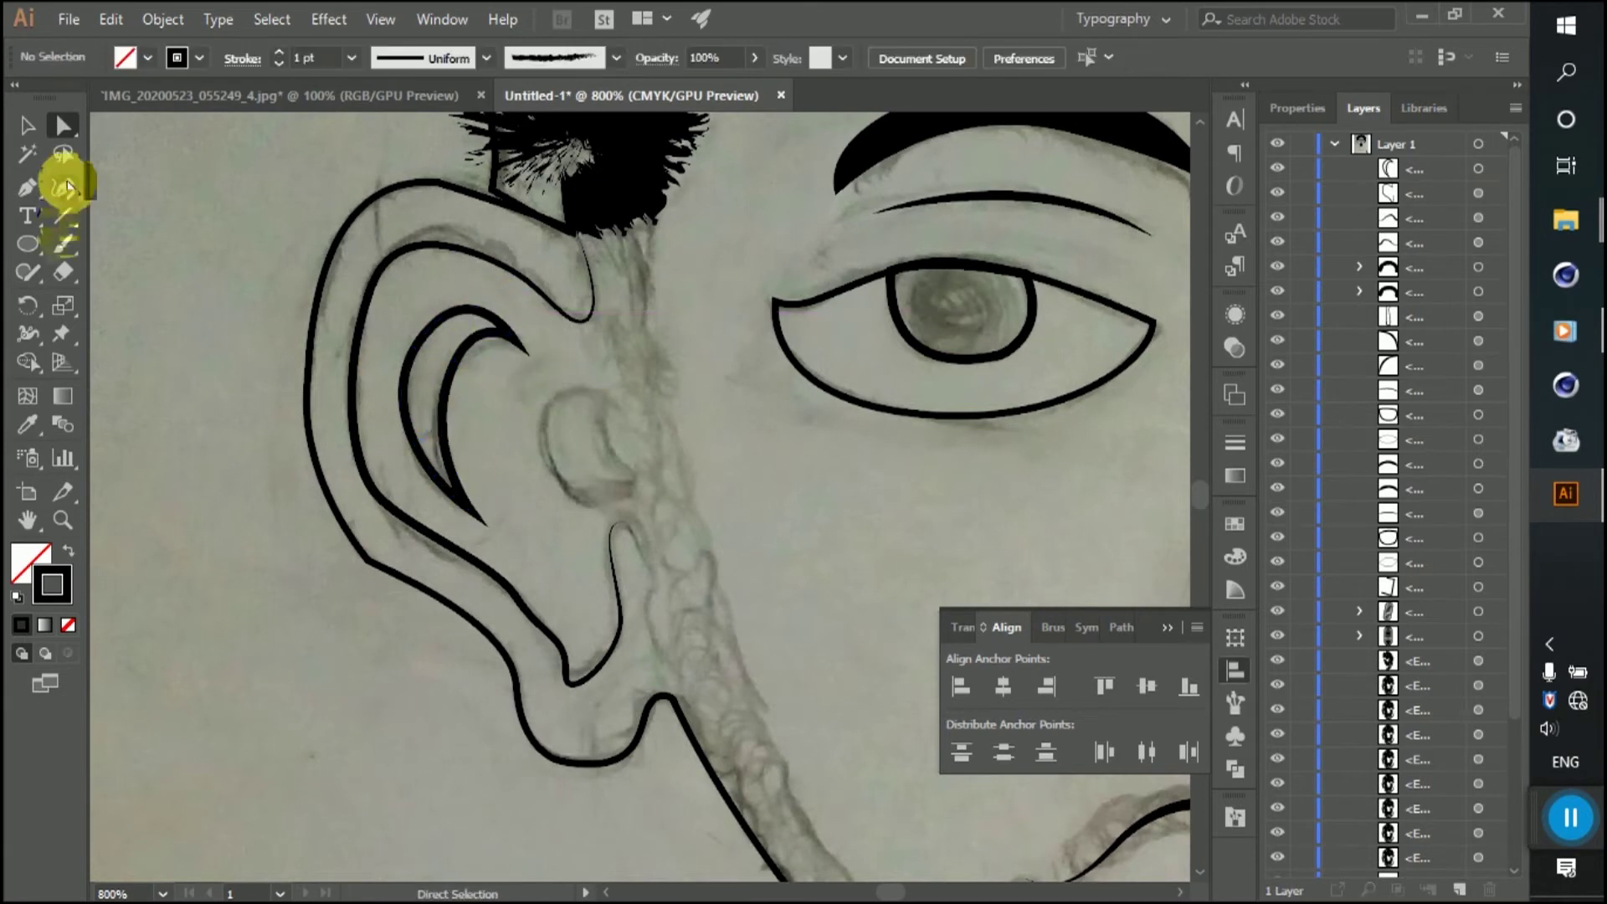
pyautogui.press('v')
pyautogui.click(475, 350)
pyautogui.click(279, 64)
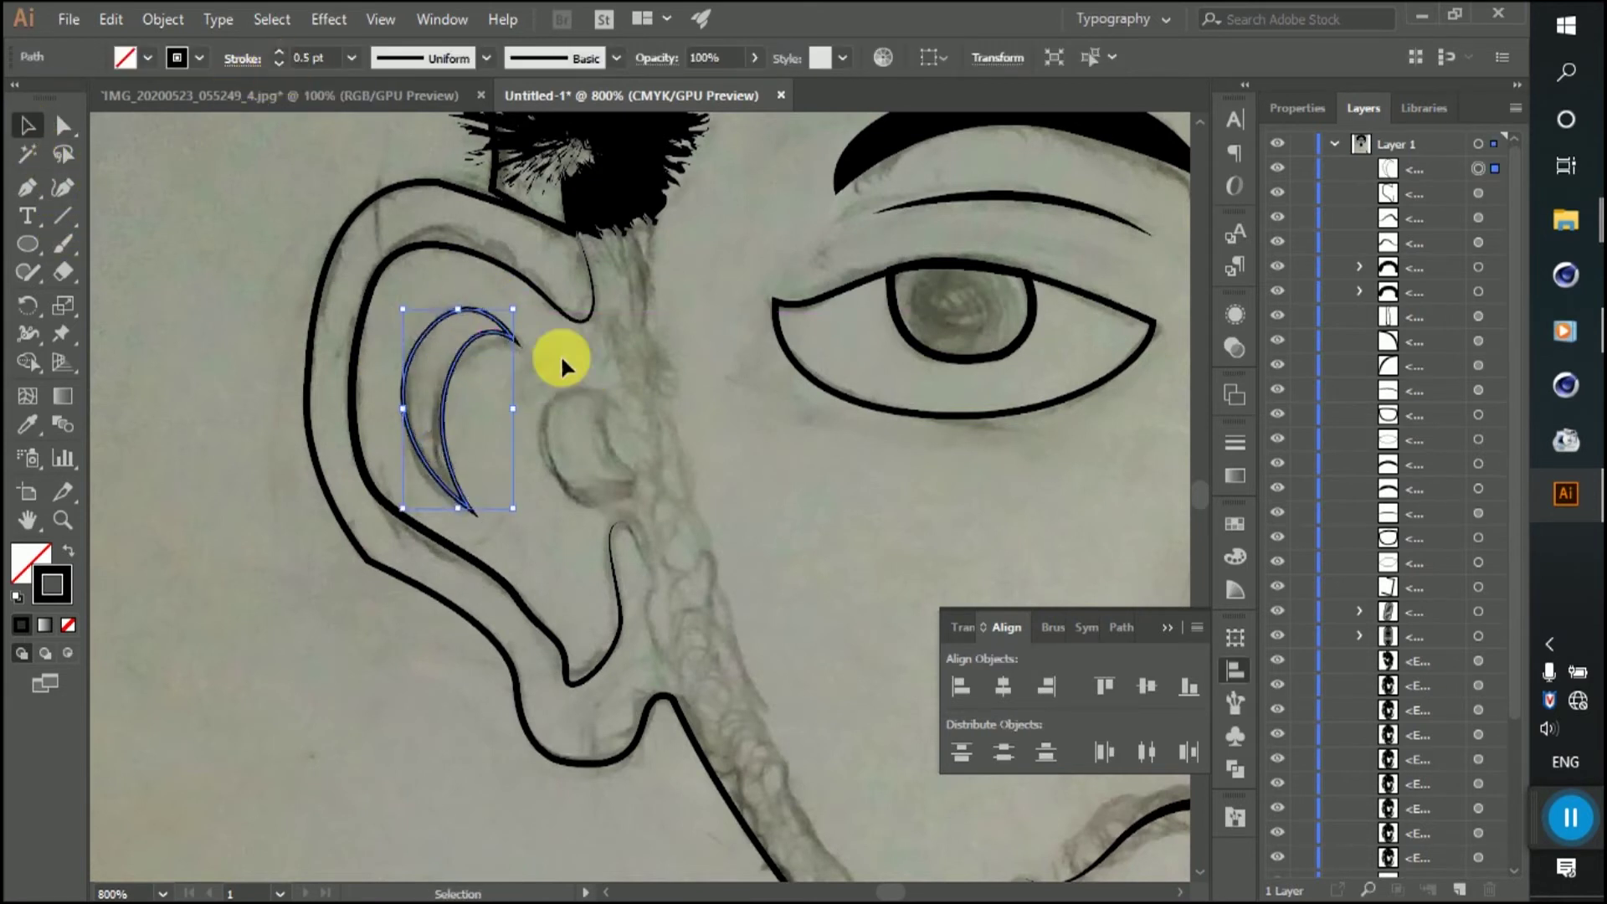
pyautogui.click(442, 350)
# Step: Pen a small closed curved shape in the ear bowl
pyautogui.click(609, 402)
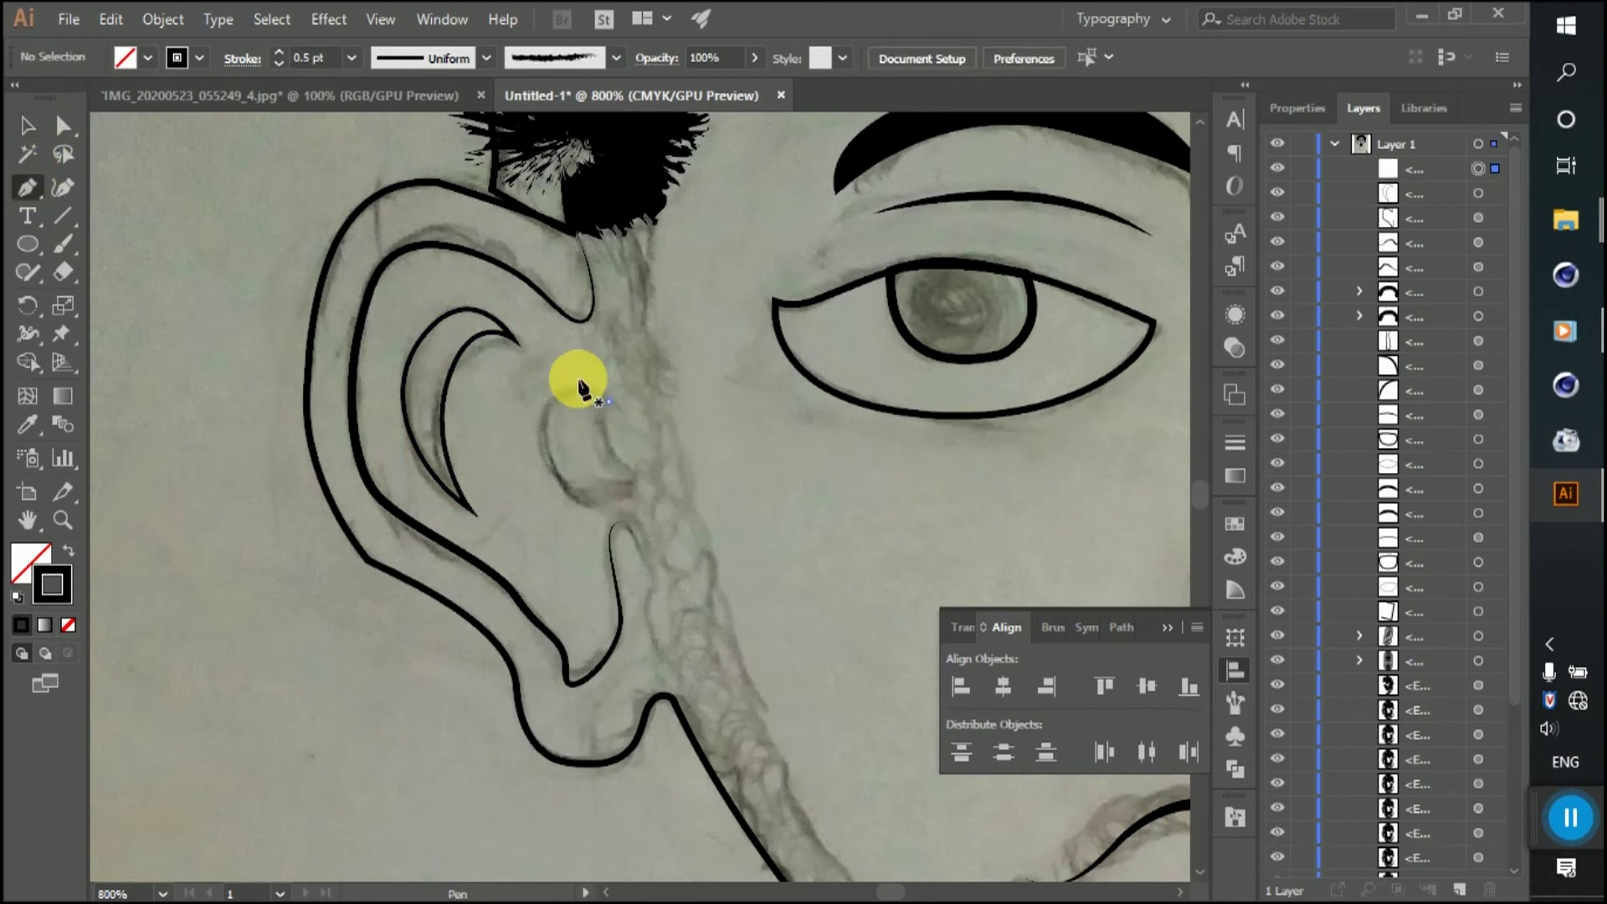
pyautogui.moveTo(545, 419); pyautogui.dragTo(545, 440)
pyautogui.moveTo(619, 495); pyautogui.dragTo(626, 502)
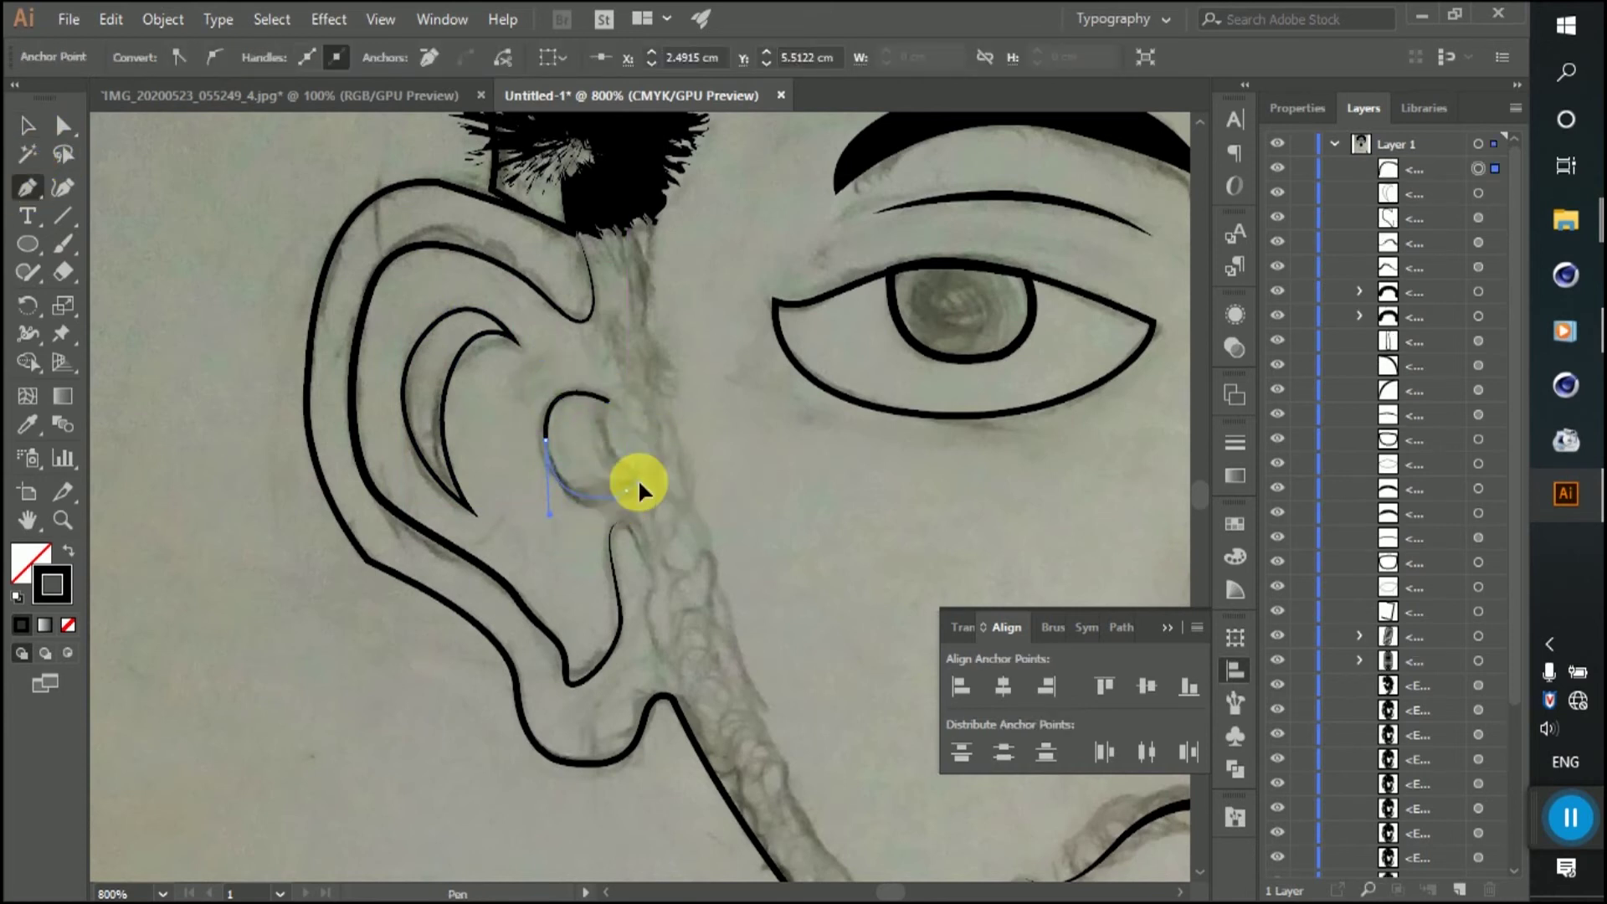
pyautogui.click(610, 405)
pyautogui.click(27, 127)
pyautogui.click(199, 197)
pyautogui.scroll(-3, 596, 405)
pyautogui.scroll(1, 586, 463)
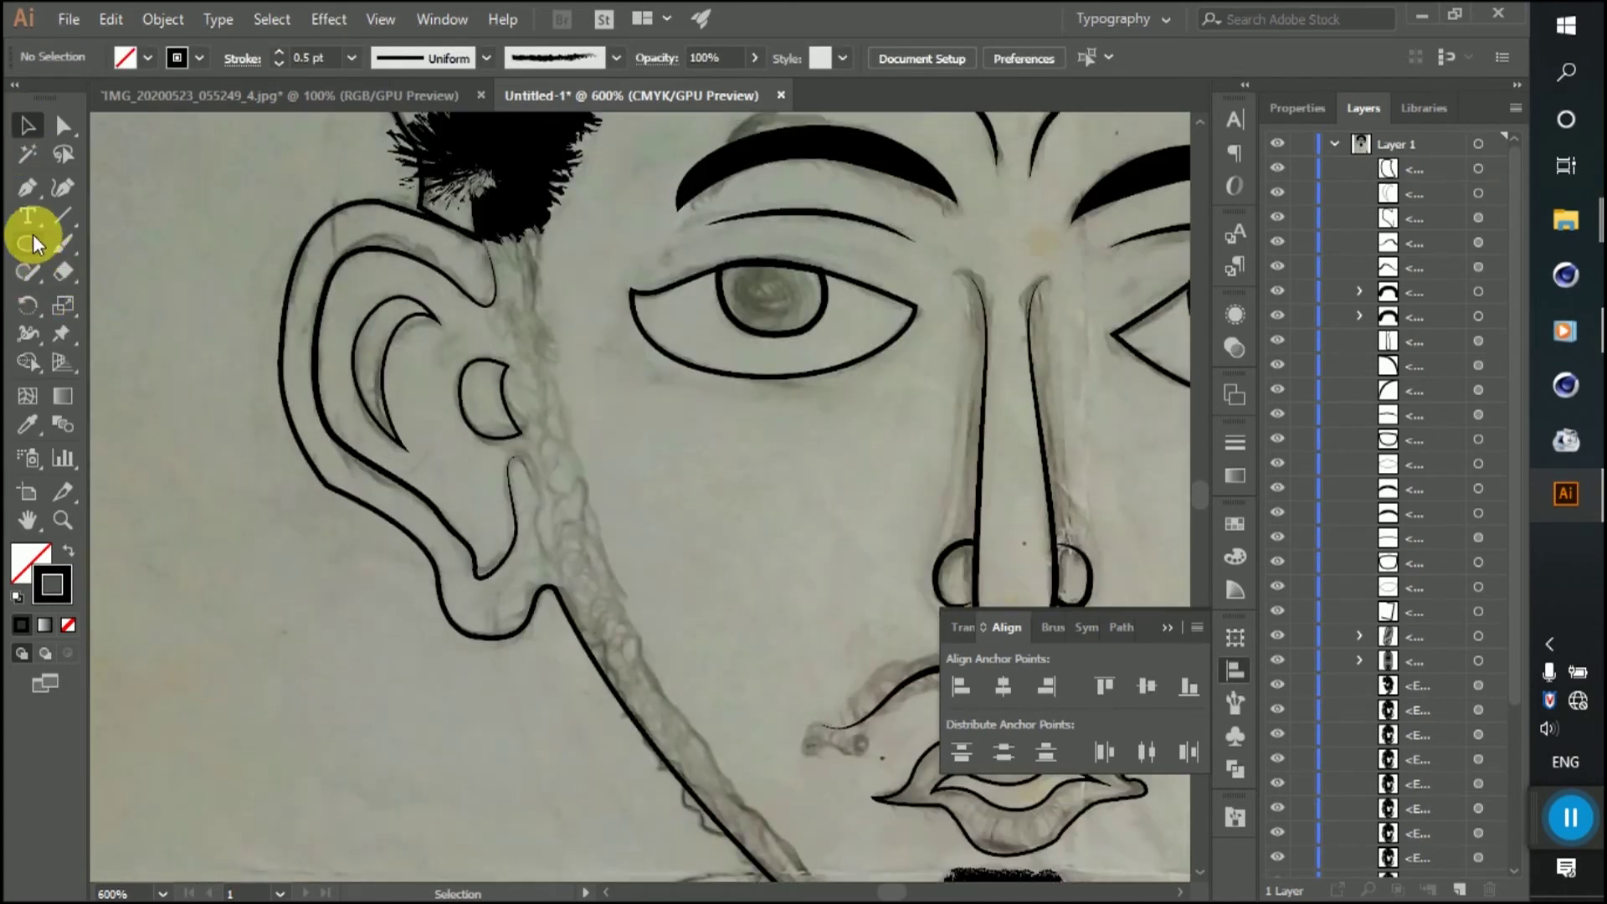
# Step: Pen a jaw path from the left sideburn down to the chin
pyautogui.press('p')
pyautogui.scroll(1, 493, 293)
pyautogui.click(511, 265)
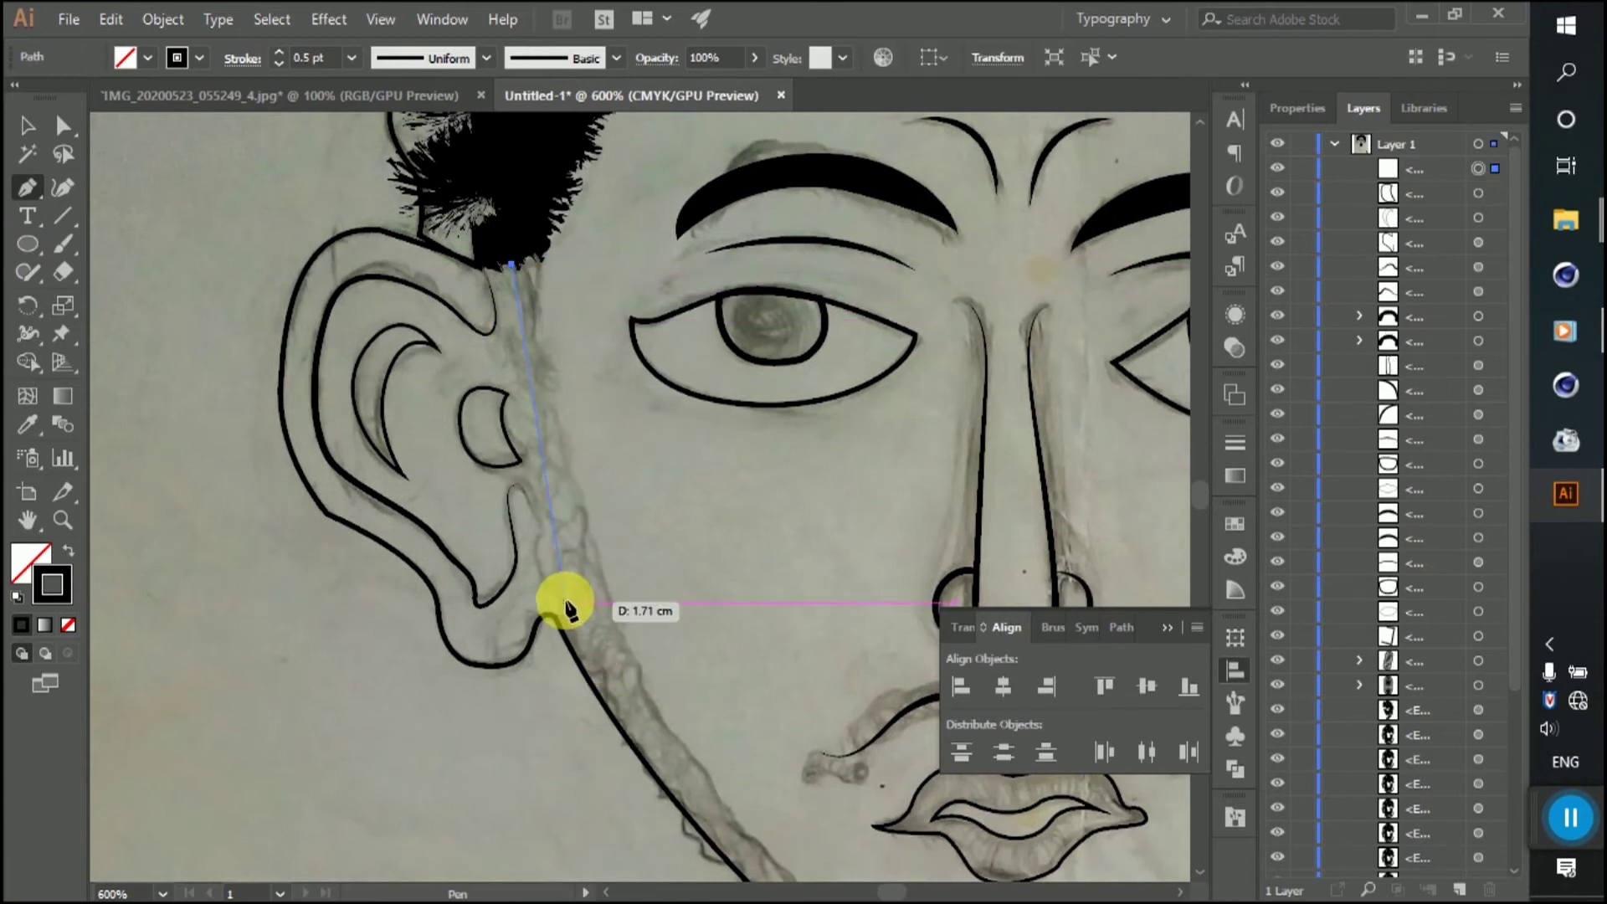
pyautogui.scroll(-3, 568, 609)
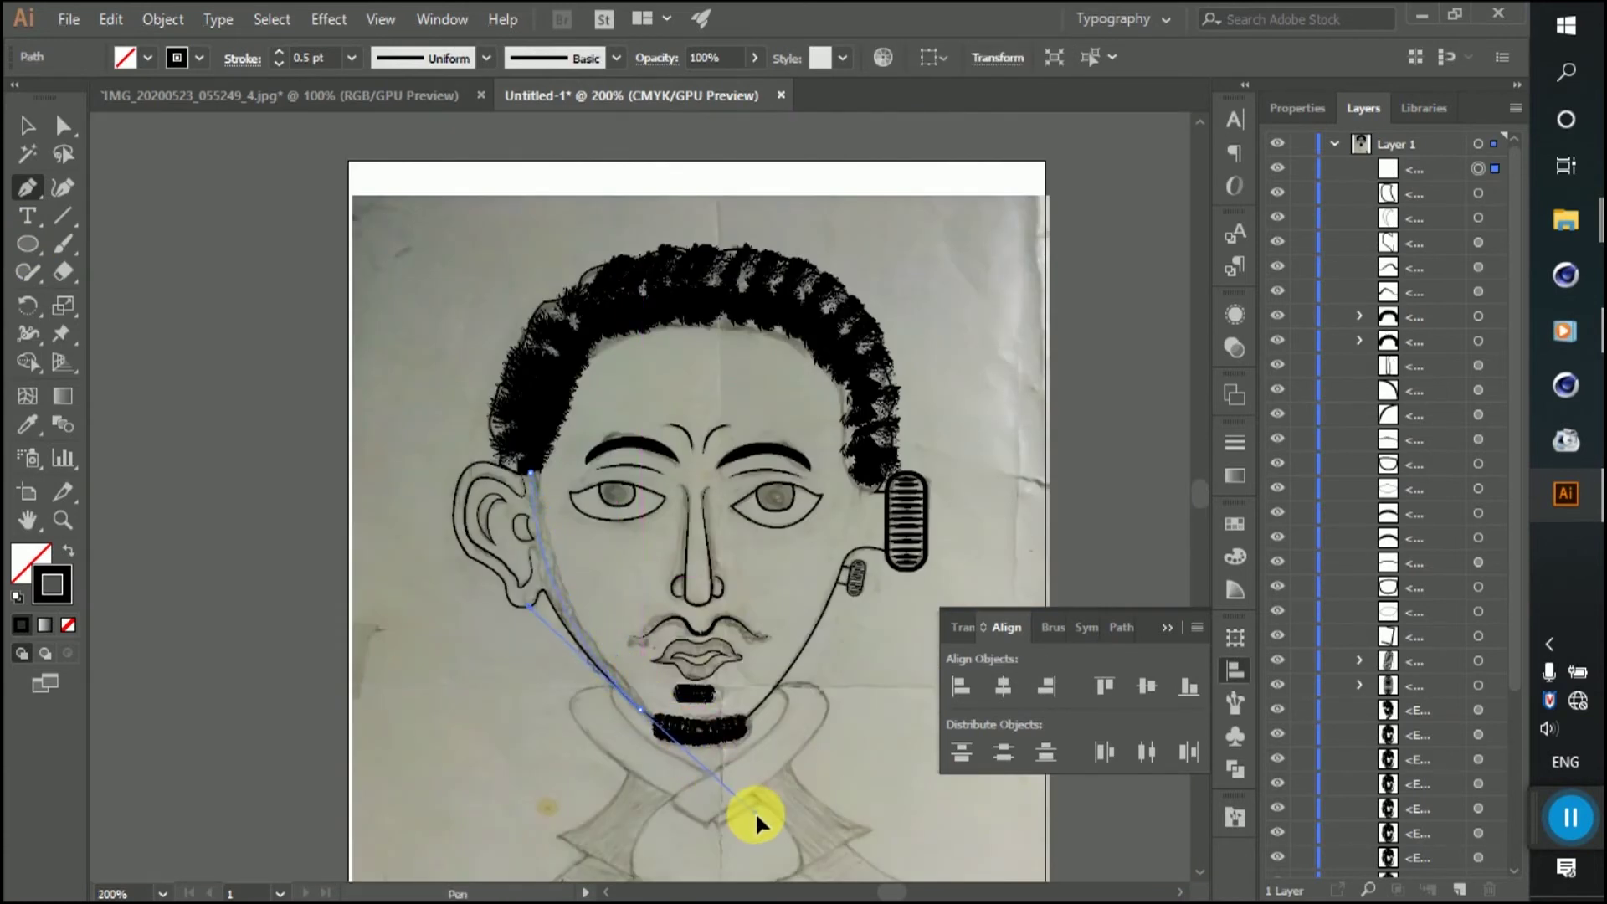
pyautogui.click(755, 816)
pyautogui.hotkey('ctrl', '+')
# Step: Nudge the jaw line's chin point and reshape its curve below the ear with Direct Selection
pyautogui.click(63, 130)
pyautogui.hotkey('ctrl', '+')
pyautogui.click(617, 478)
pyautogui.click(639, 617)
pyautogui.moveTo(650, 625); pyautogui.dragTo(660, 634)
pyautogui.scroll(1, 619, 578)
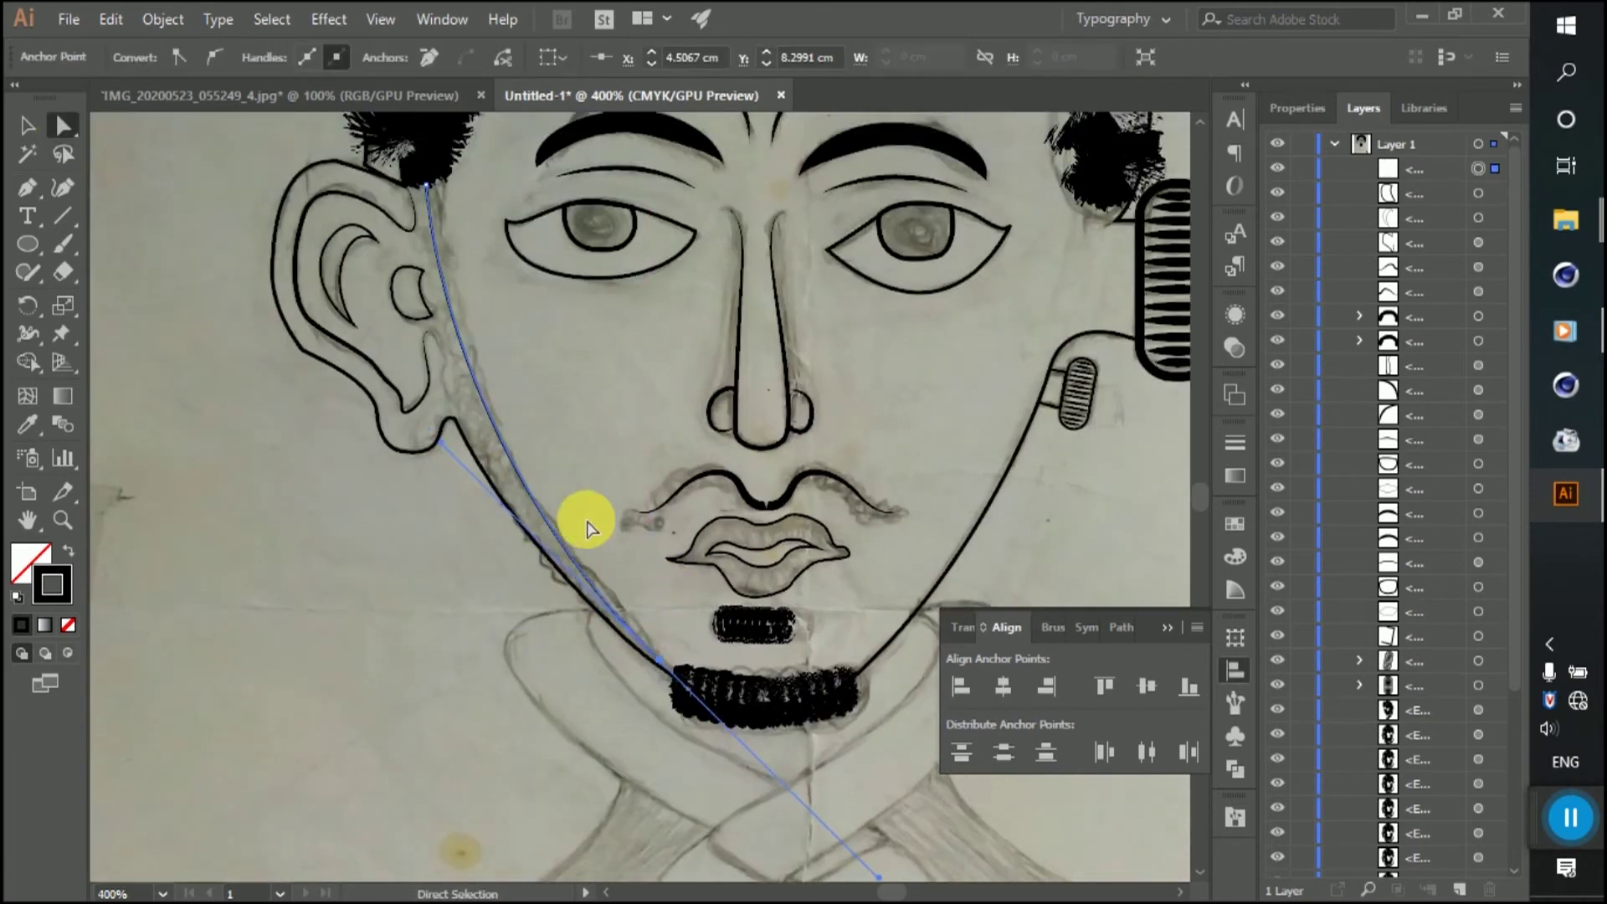
pyautogui.scroll(1, 585, 523)
pyautogui.moveTo(447, 506); pyautogui.dragTo(427, 503)
pyautogui.click(581, 420)
pyautogui.click(31, 124)
# Step: Give the jaw line a tapered width profile and an Artistic_ChalkCharcoalPencil charcoal brush
pyautogui.click(465, 408)
pyautogui.click(485, 57)
pyautogui.click(422, 112)
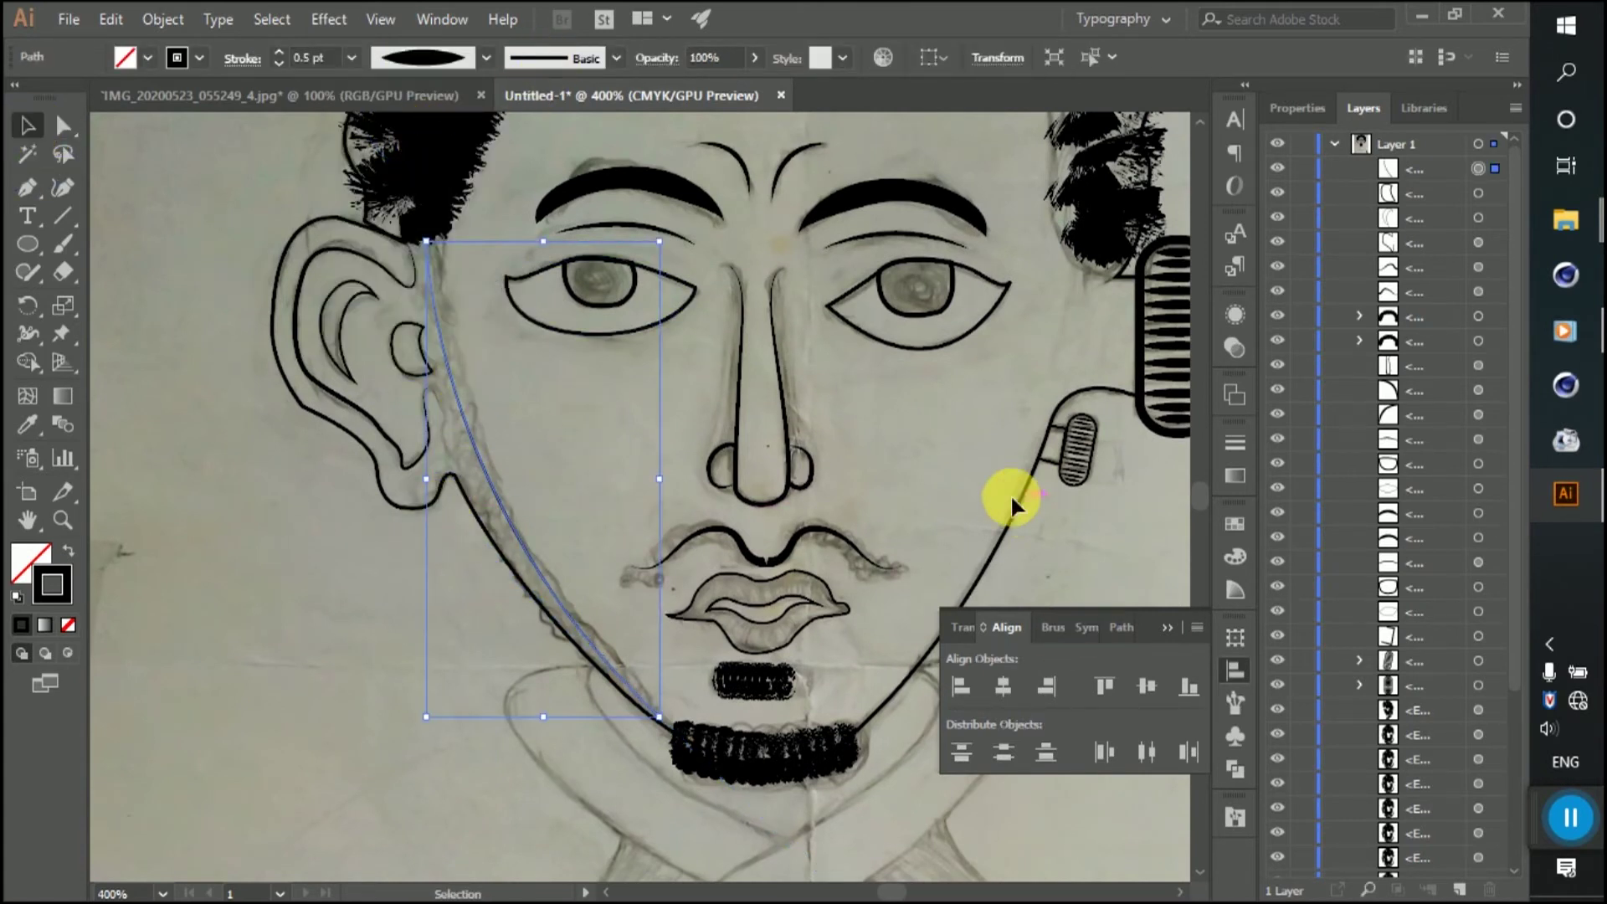
pyautogui.click(1235, 816)
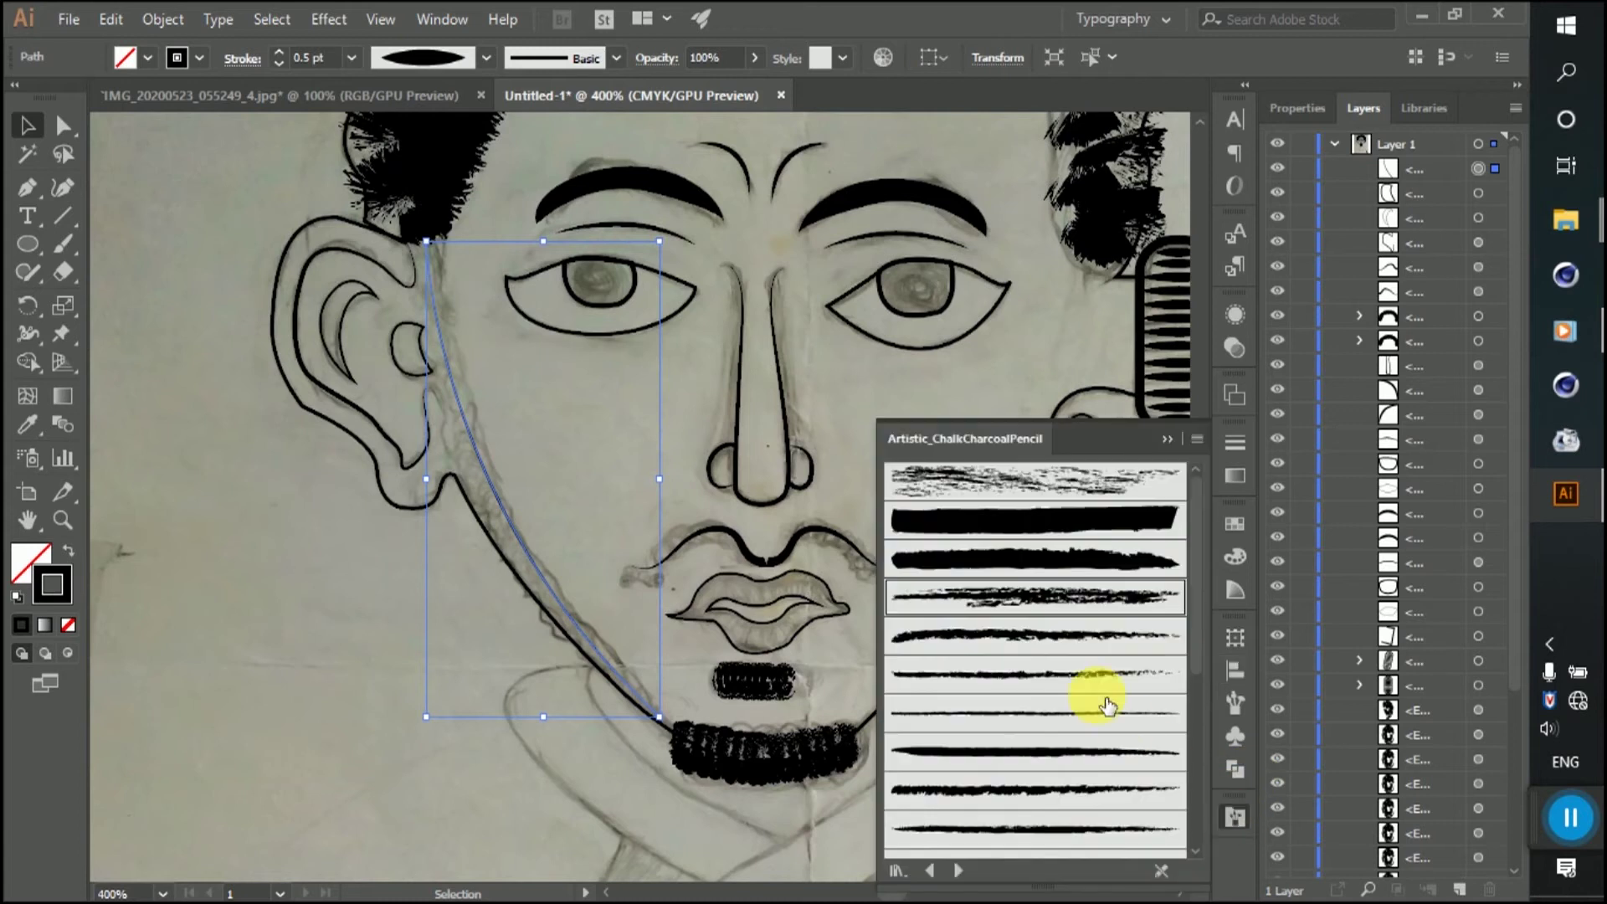
pyautogui.click(1031, 752)
pyautogui.click(1033, 791)
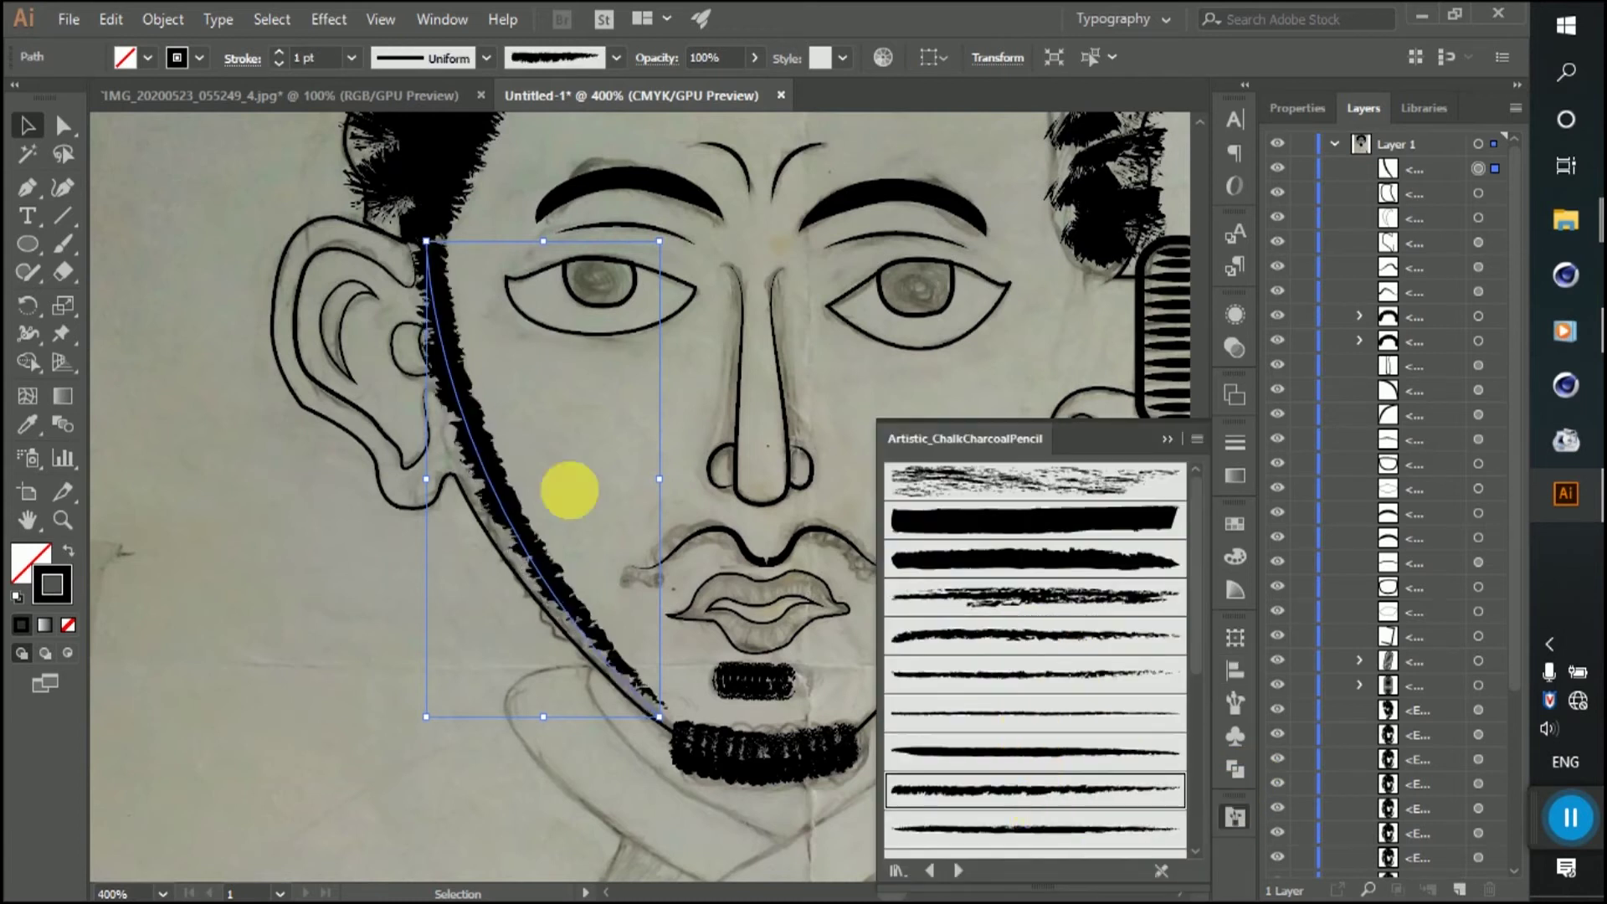
pyautogui.click(1167, 439)
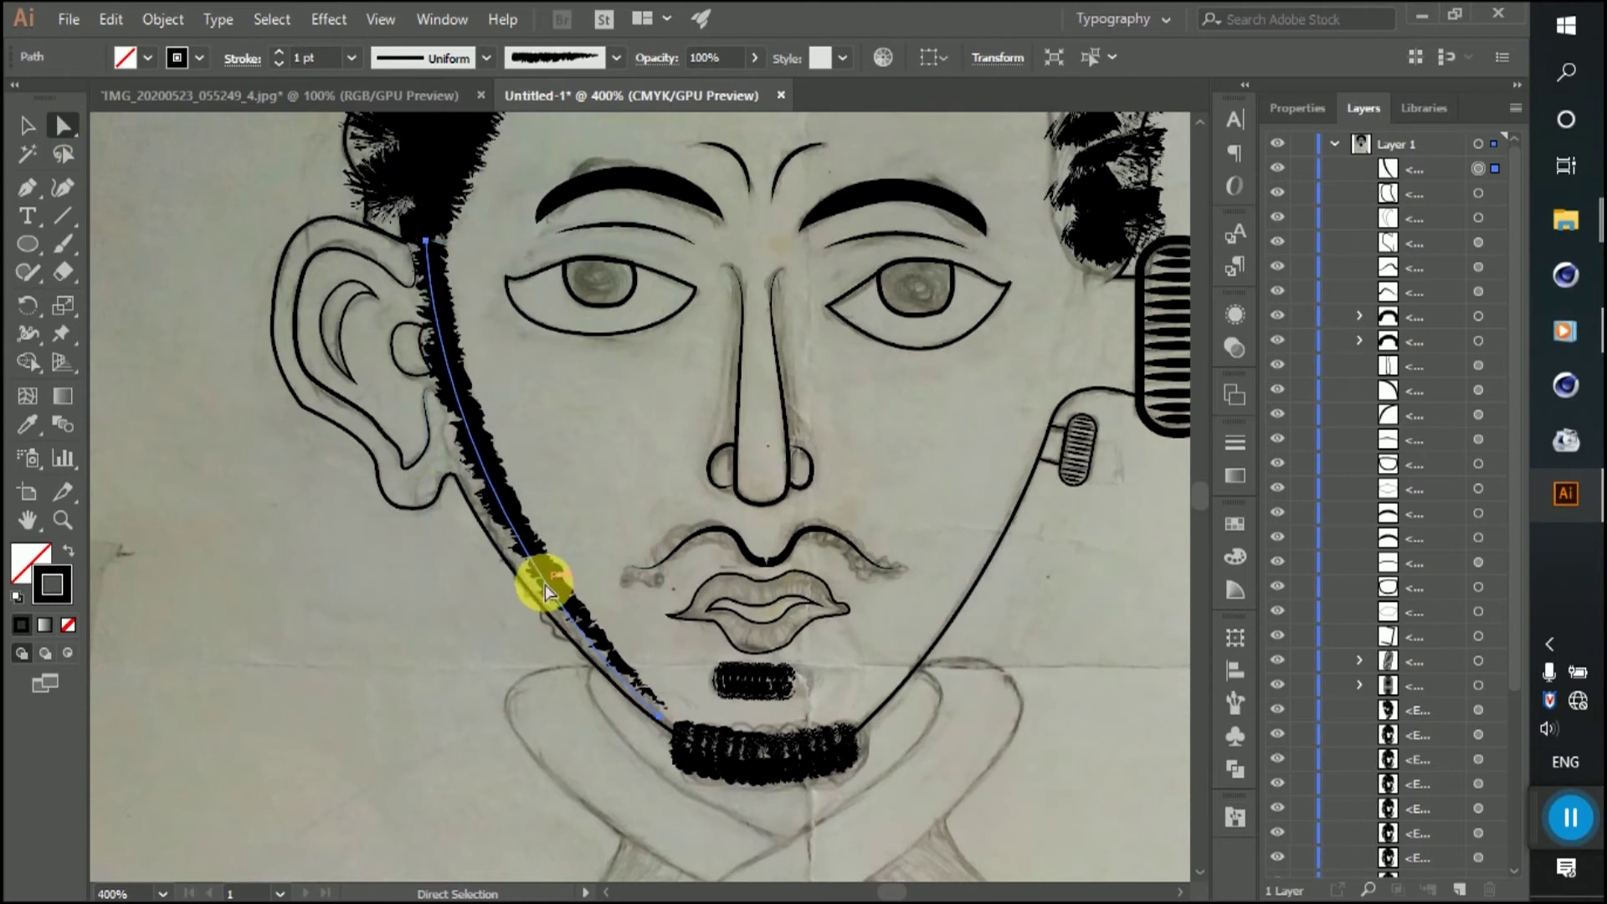
# Step: Refine the brushed jaw stroke's chin end and curve handles near the top
pyautogui.moveTo(661, 716); pyautogui.dragTo(667, 733)
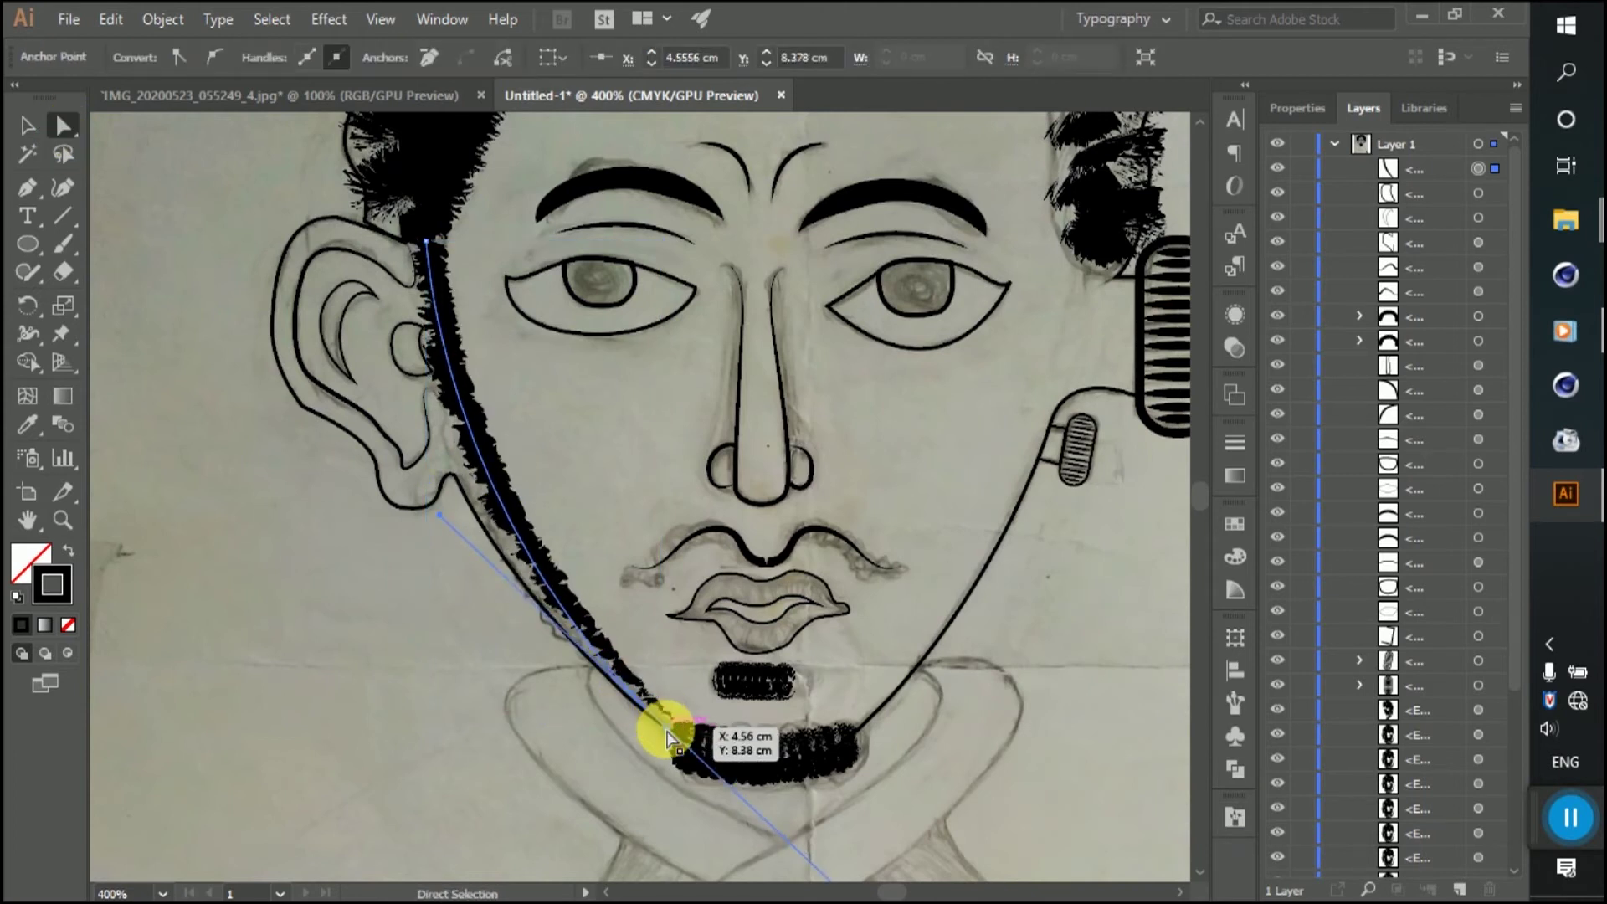
pyautogui.moveTo(440, 515); pyautogui.dragTo(418, 537)
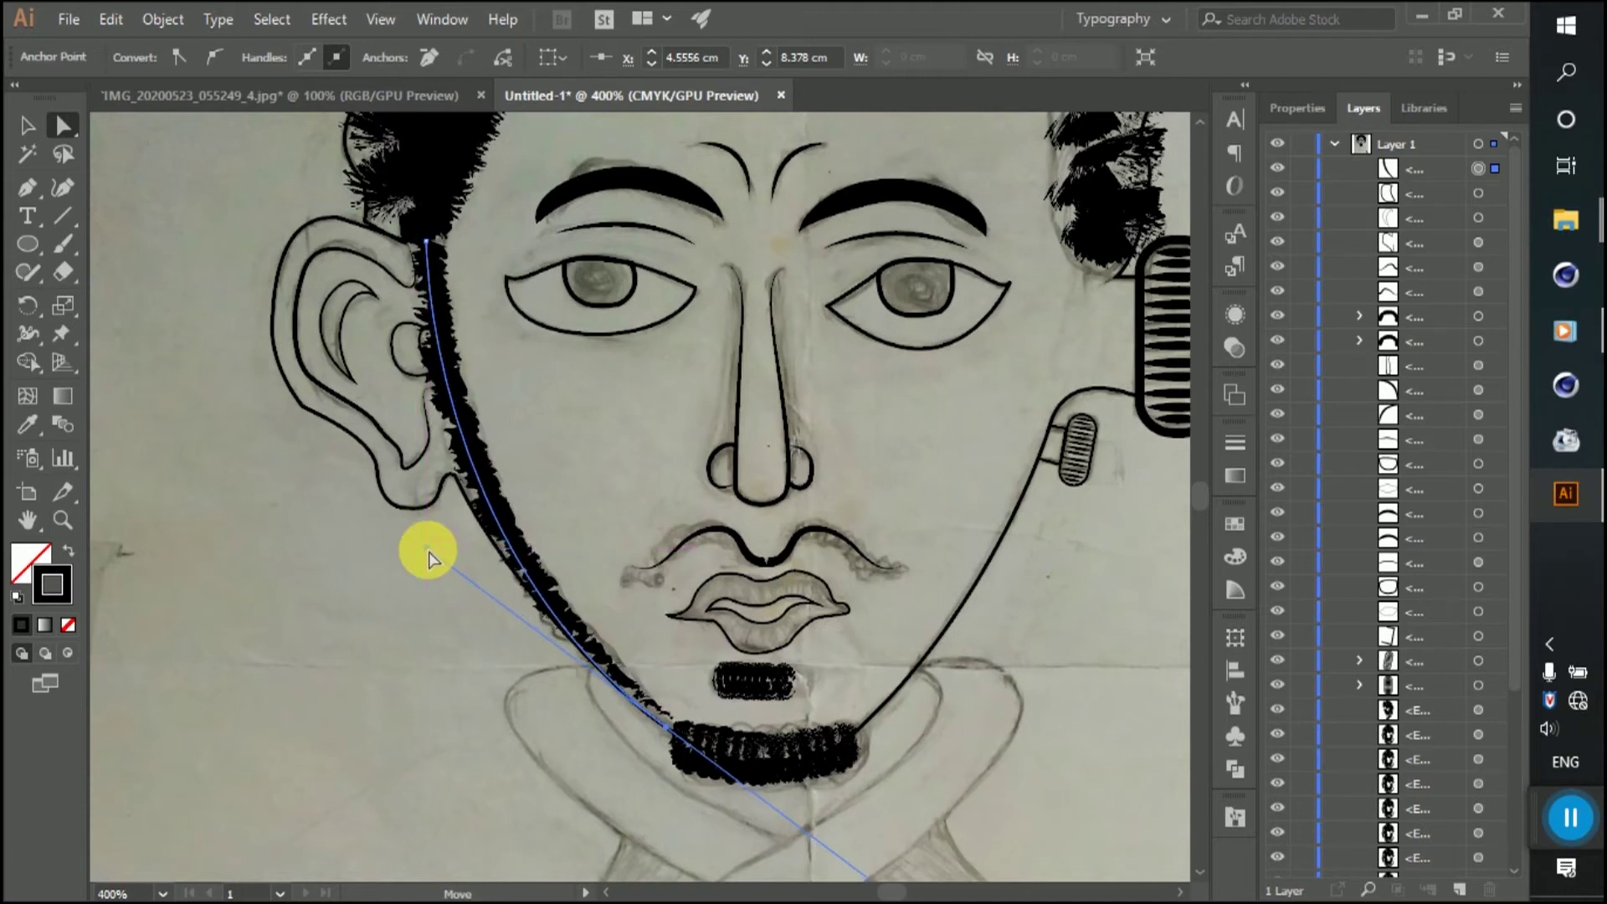
pyautogui.scroll(2, 441, 268)
pyautogui.moveTo(431, 315)
pyautogui.mouseDown()
pyautogui.moveTo(435, 300)
pyautogui.moveTo(415, 639)
pyautogui.mouseUp()
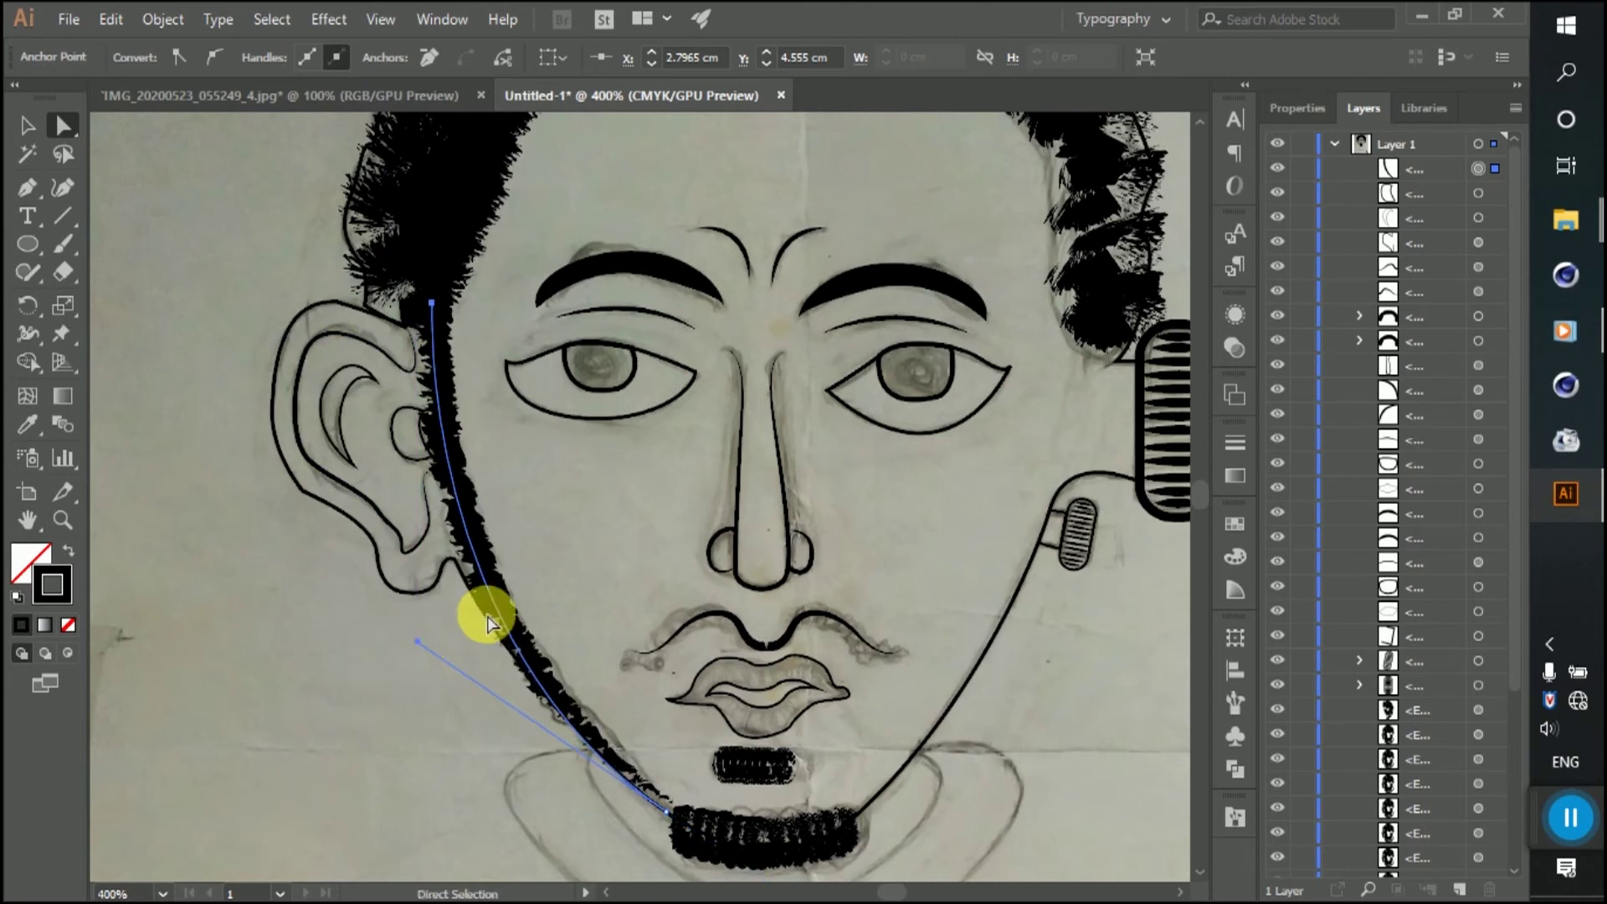
pyautogui.click(585, 535)
pyautogui.keyDown('alt'); pyautogui.scroll(-2, 471, 527); pyautogui.keyUp('alt')
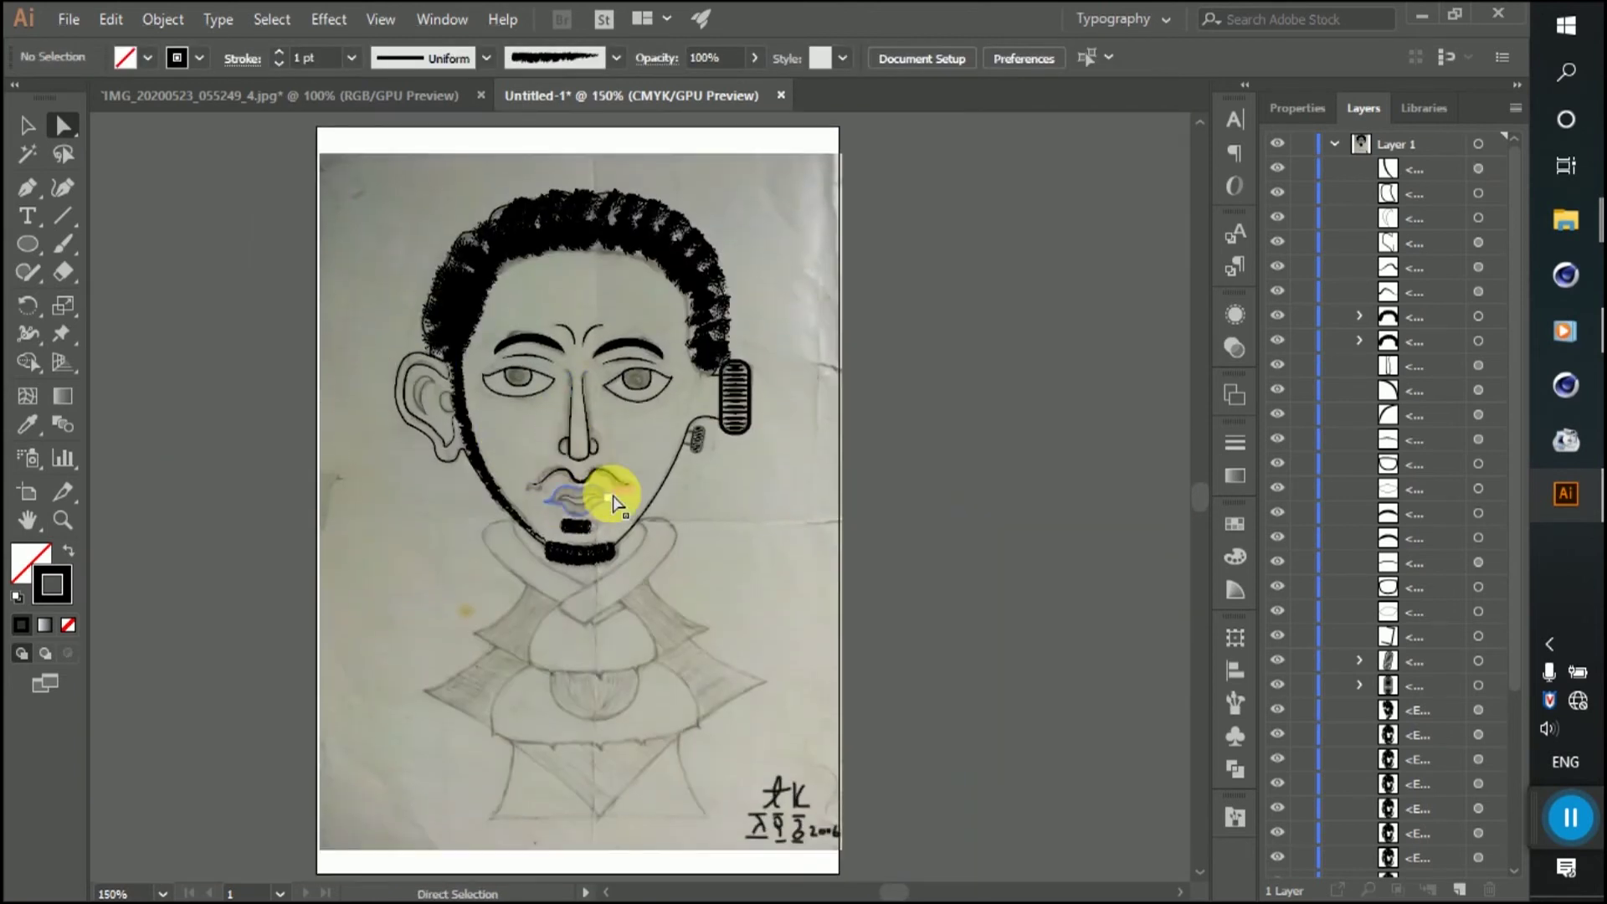
# Step: Pen a hair arc from near the ear up over the head and down the right side
pyautogui.hotkey('ctrl', '+')
pyautogui.click(25, 124)
pyautogui.click(437, 382)
pyautogui.click(434, 400)
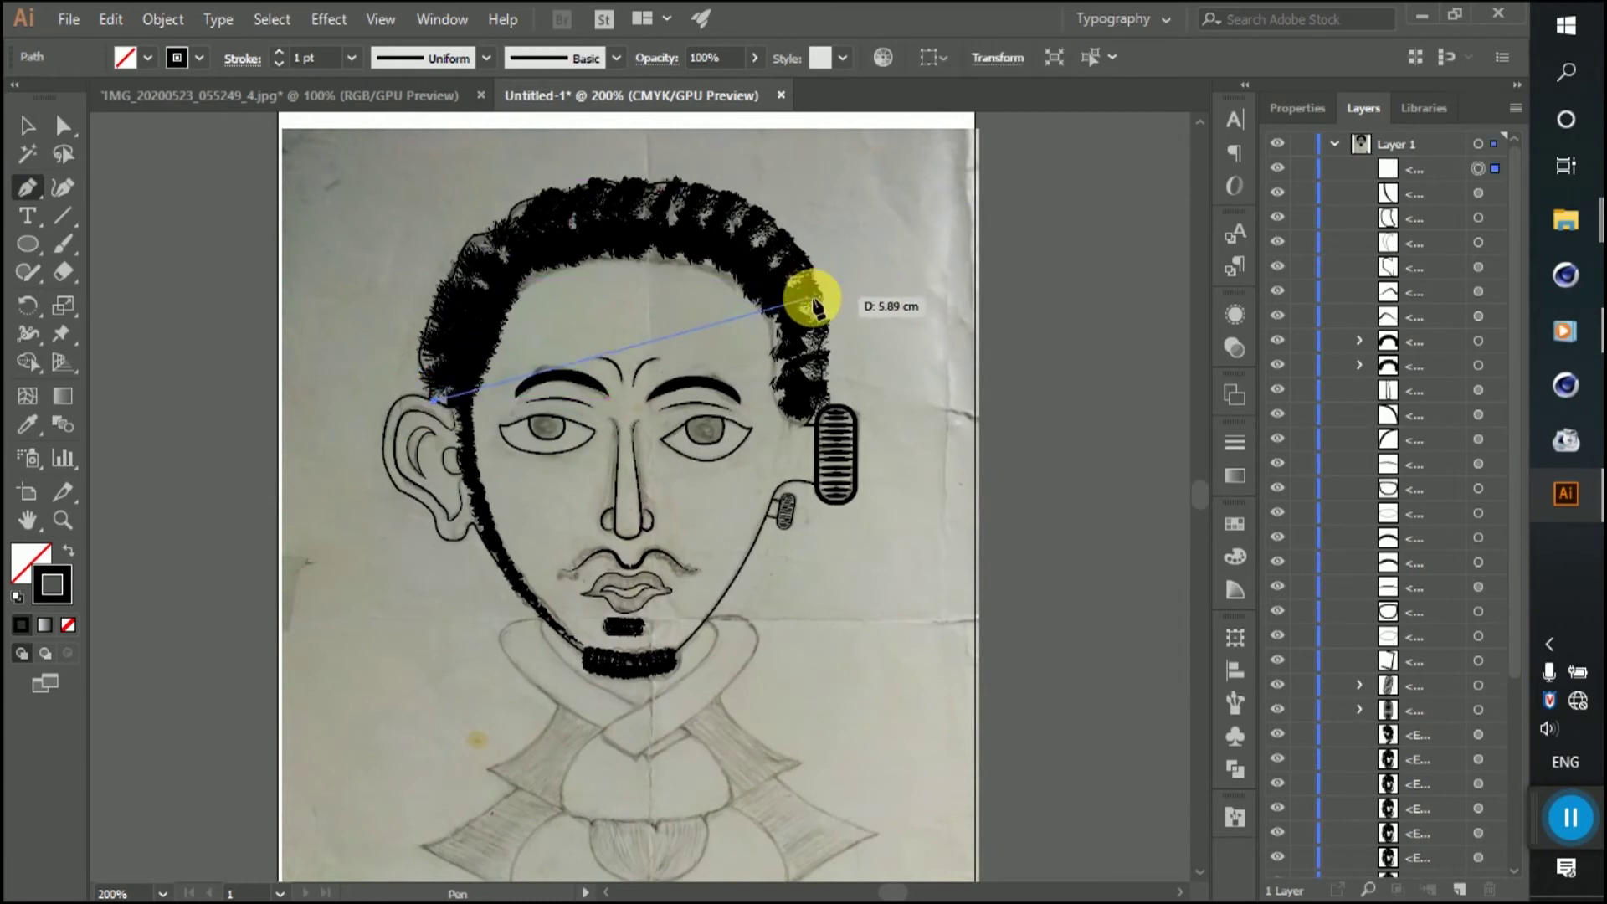
pyautogui.moveTo(673, 199); pyautogui.dragTo(901, 220)
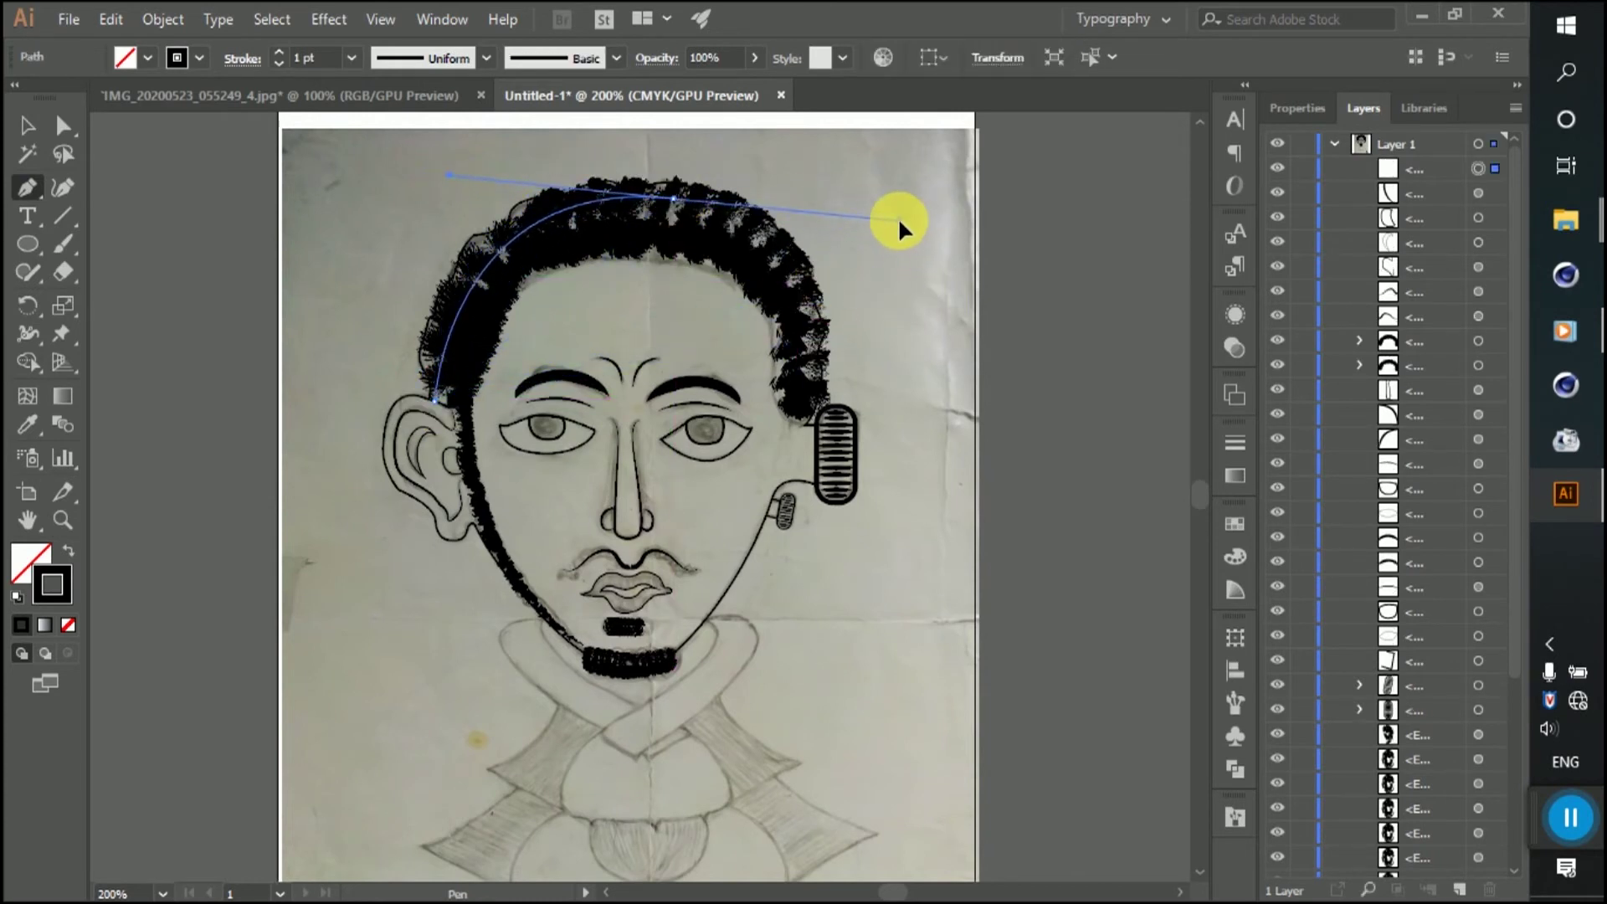
pyautogui.click(667, 199)
pyautogui.moveTo(812, 406); pyautogui.dragTo(786, 576)
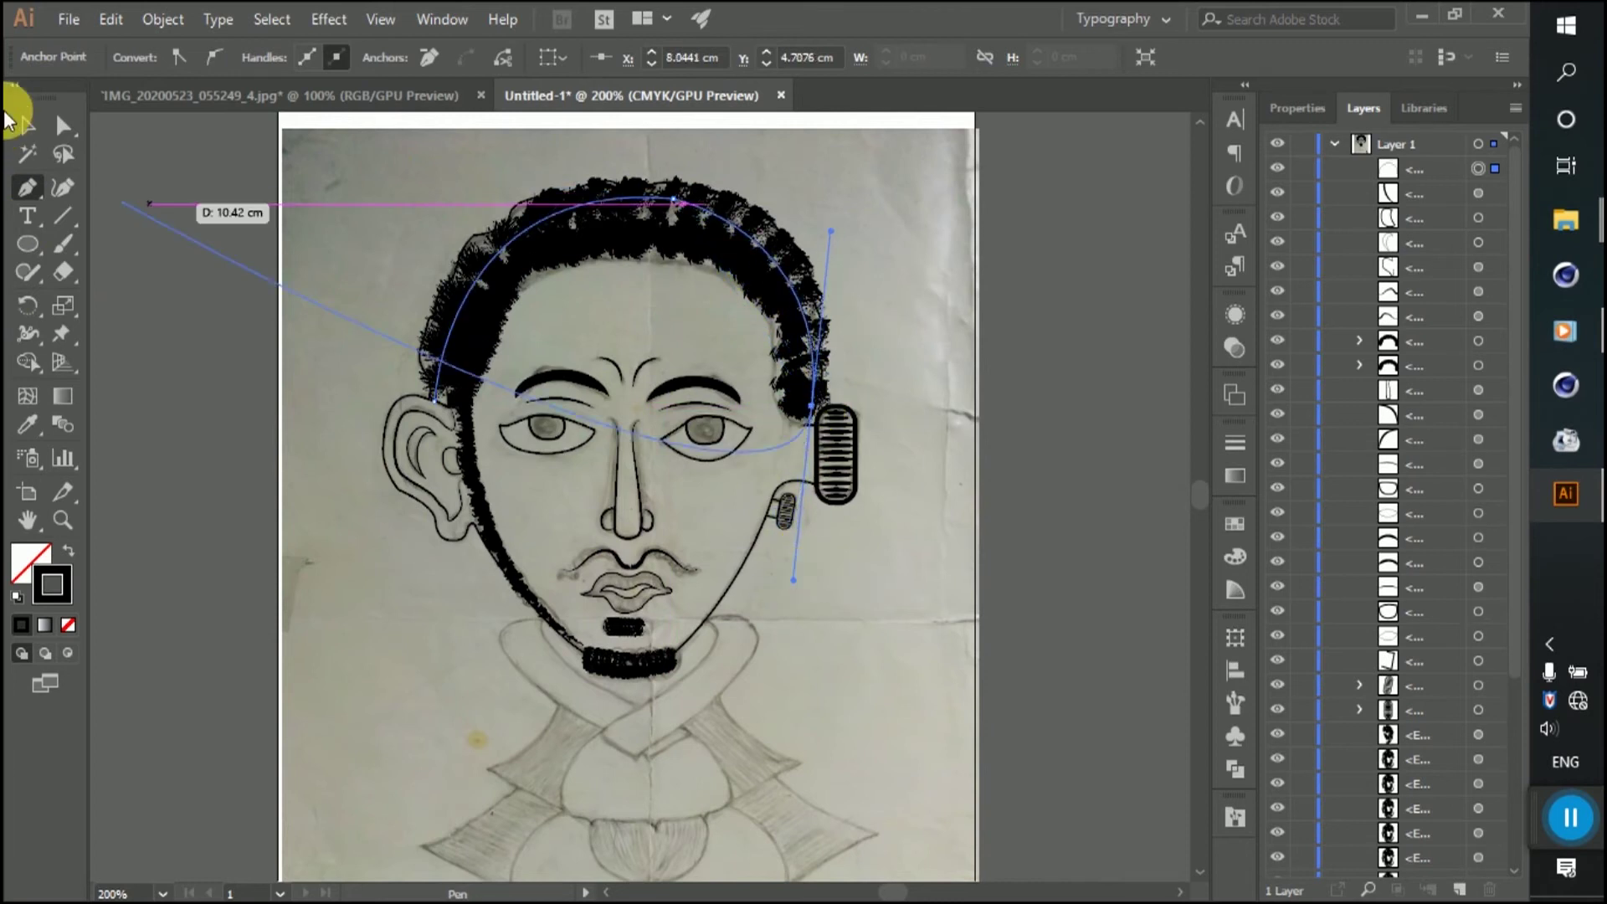
pyautogui.click(28, 126)
# Step: Give the hair arc a tapered oval width profile, a ChalkCharcoalPencil brush and 5 pt stroke
pyautogui.click(244, 168)
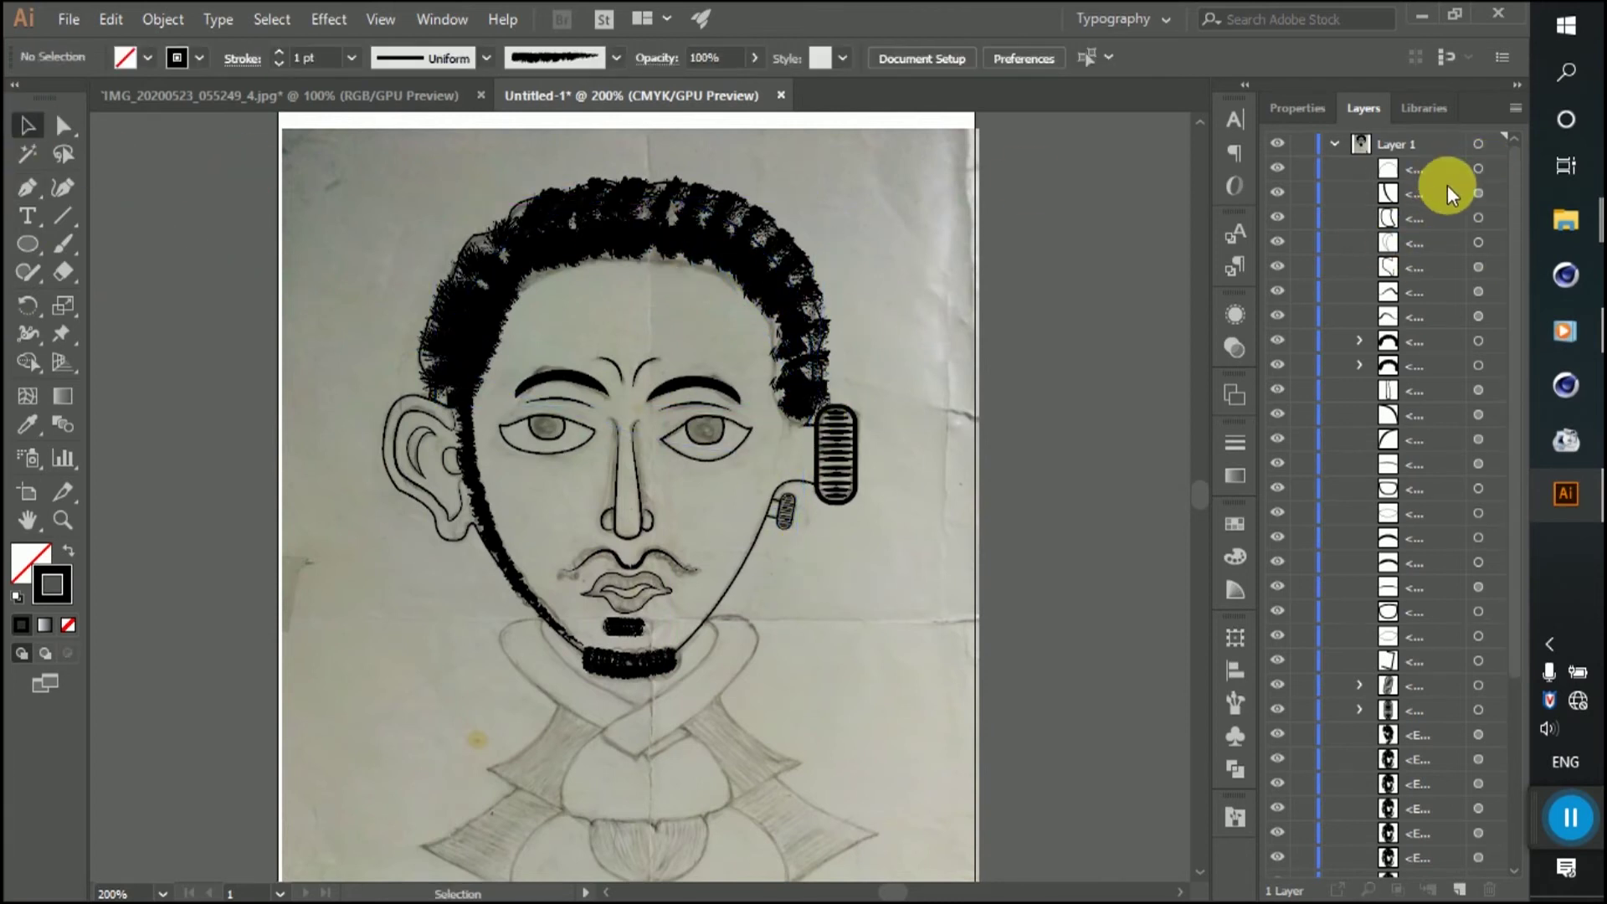
pyautogui.click(1509, 173)
pyautogui.click(432, 61)
pyautogui.click(439, 132)
pyautogui.click(1235, 816)
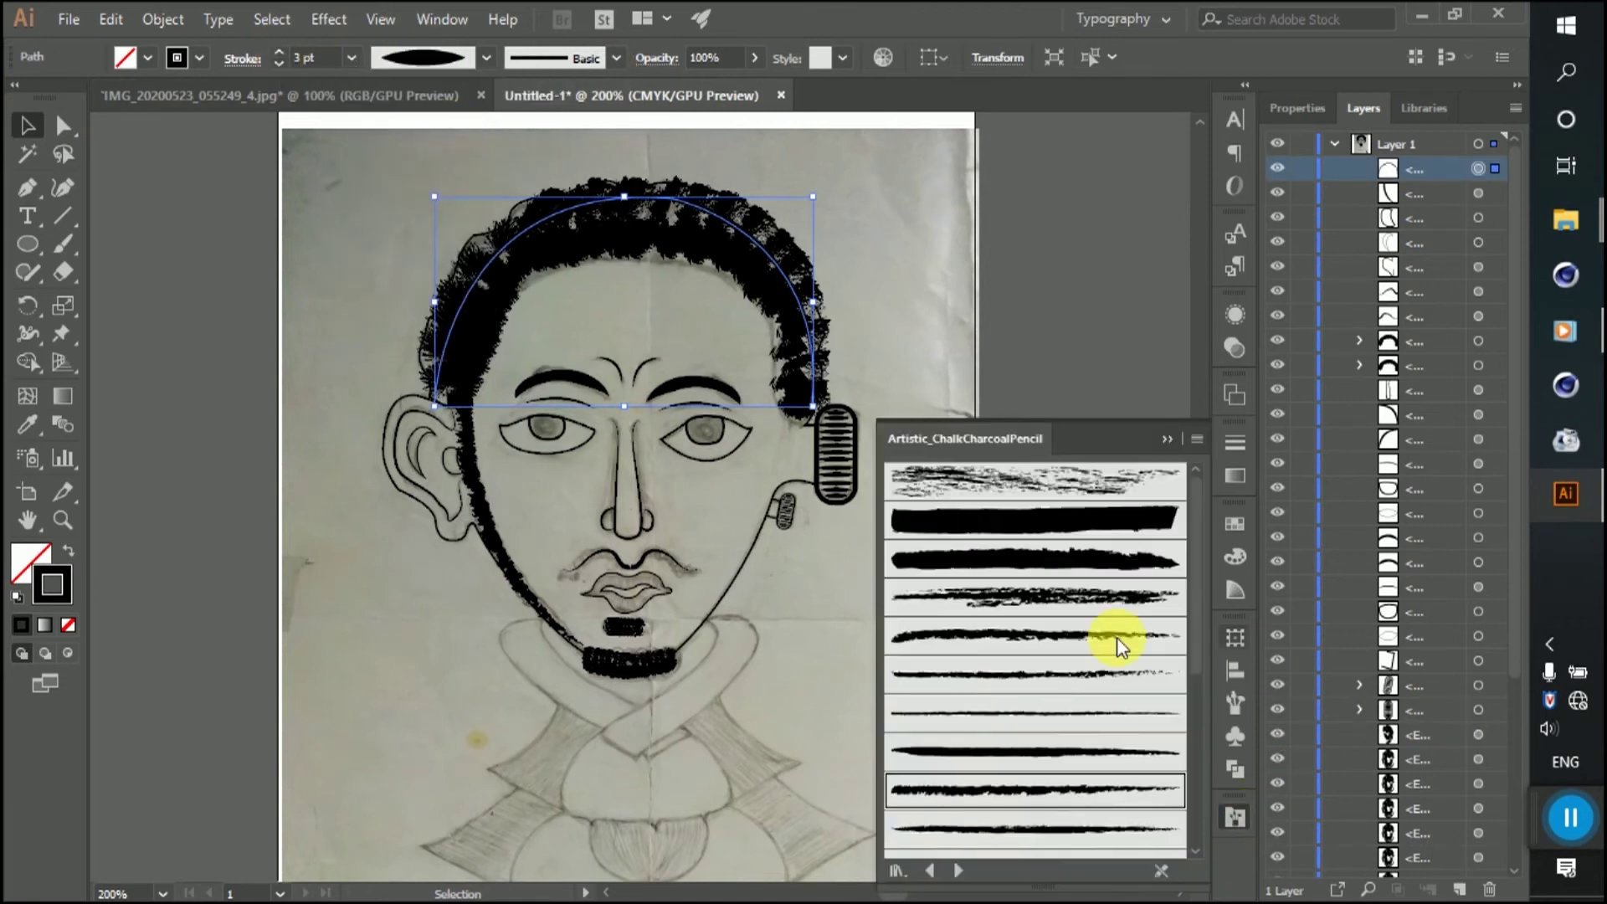
pyautogui.click(1053, 833)
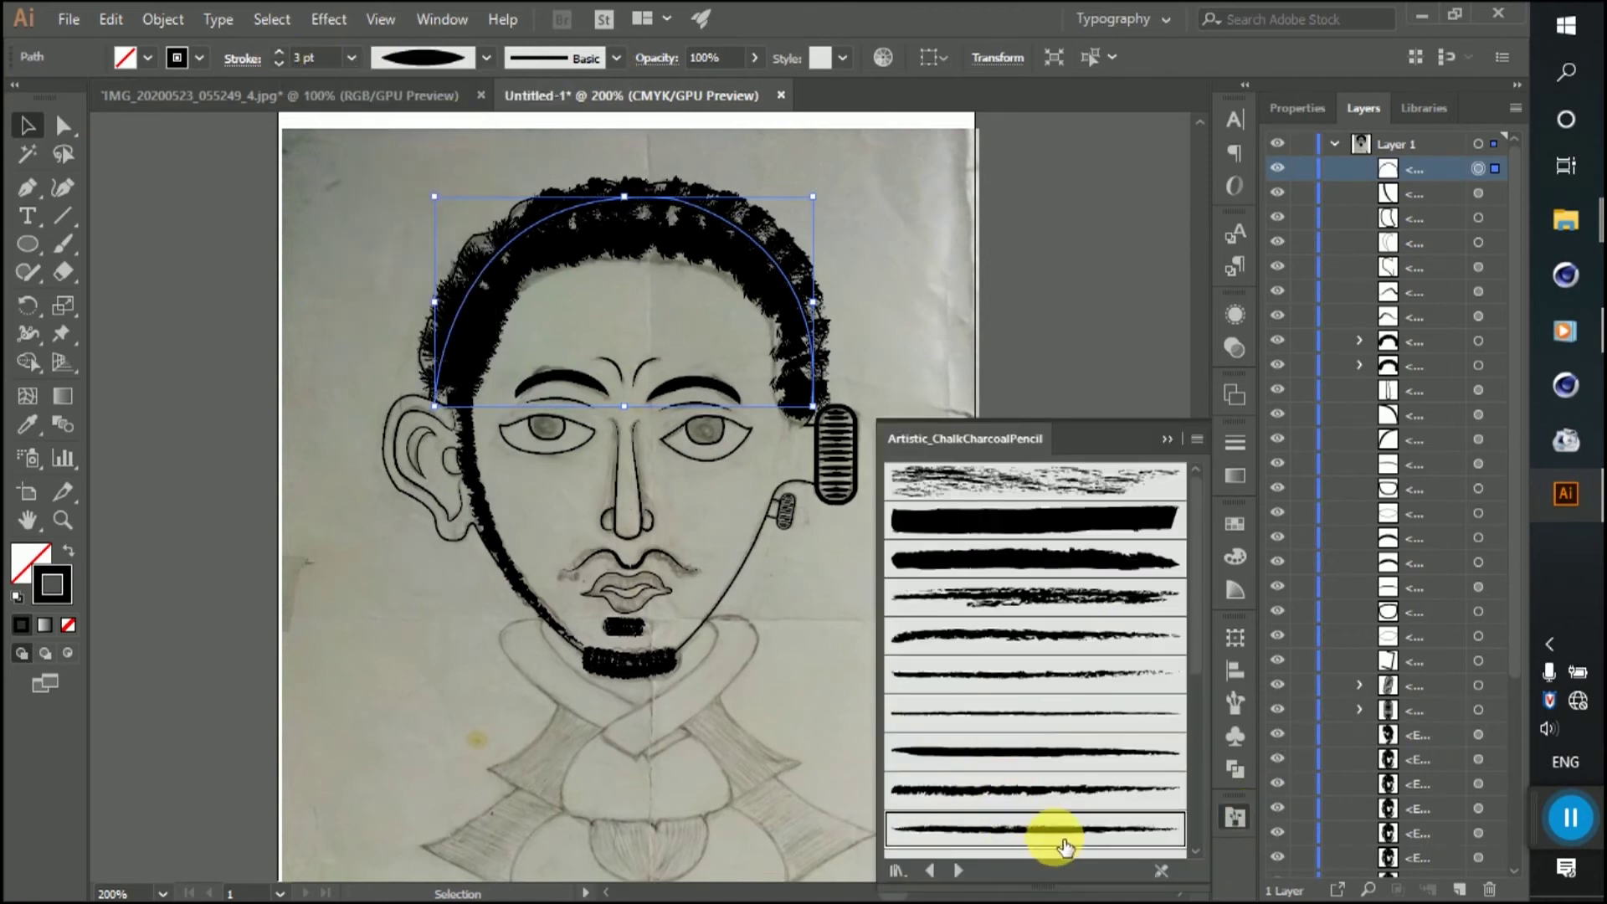
pyautogui.click(278, 49)
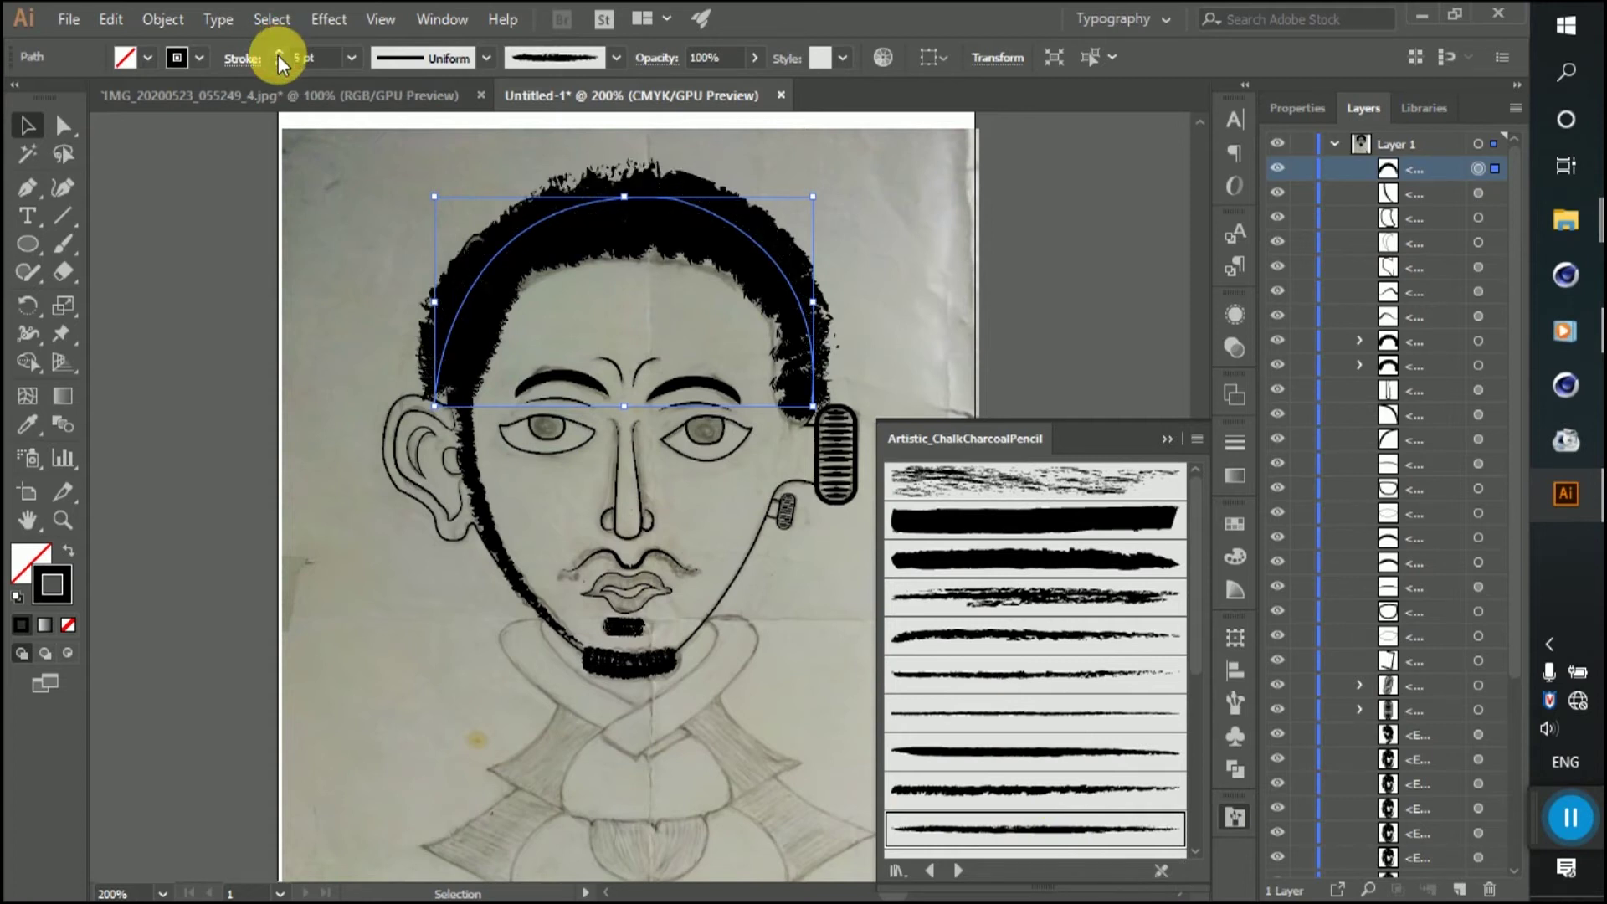
# Step: Reshape the hair arc's left end with Direct Selection to follow the sketched hairline
pyautogui.click(63, 124)
pyautogui.moveTo(442, 410); pyautogui.dragTo(450, 193)
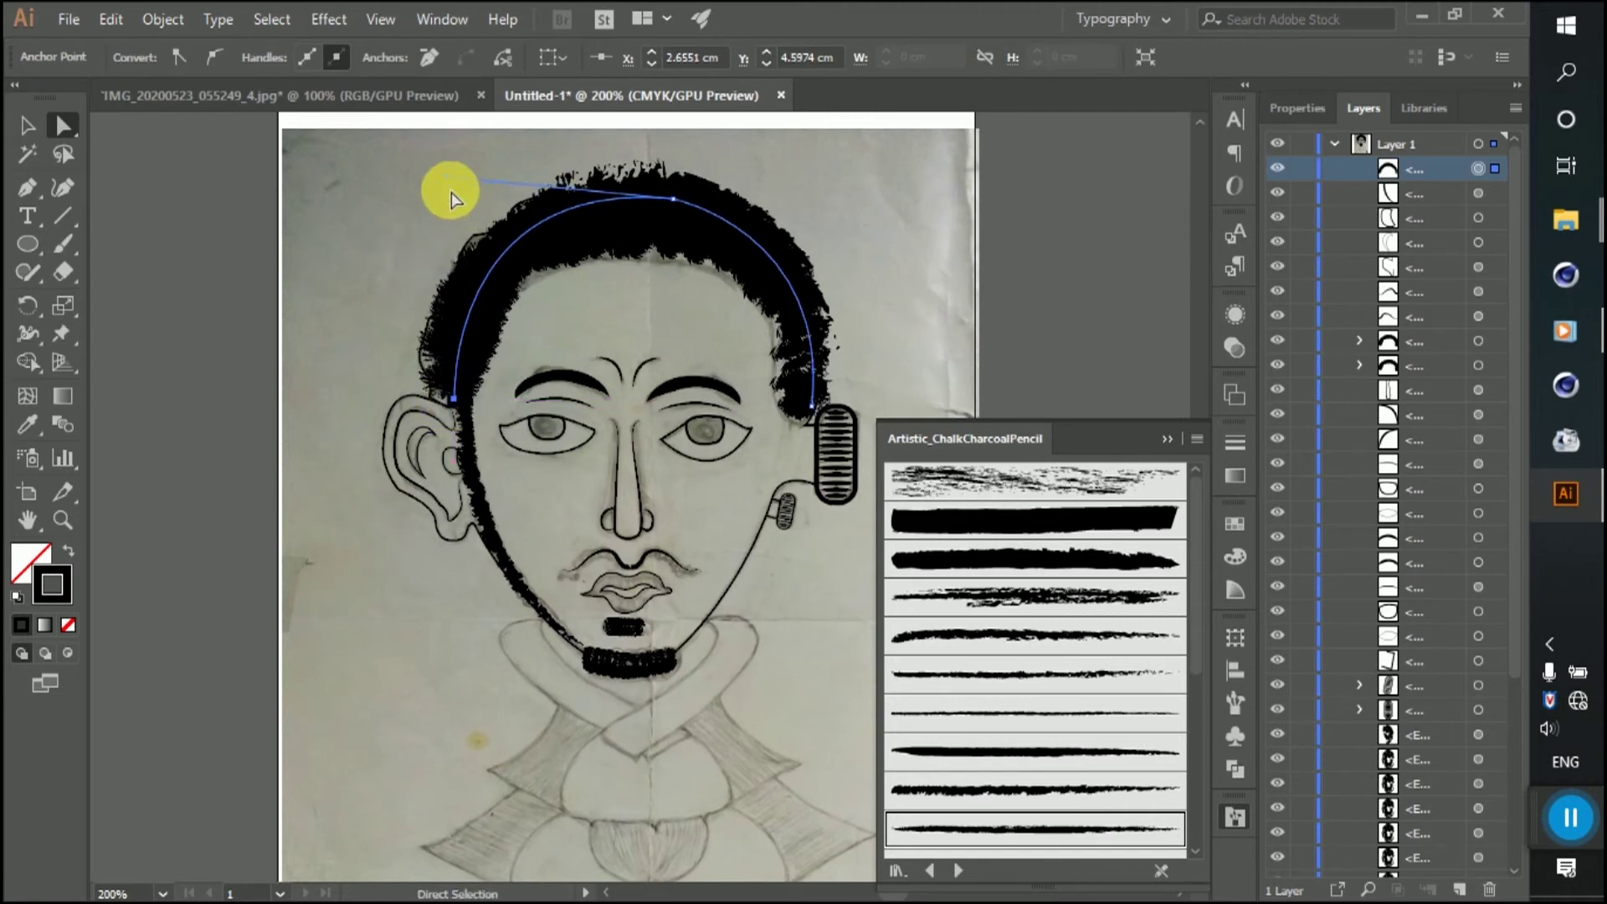
pyautogui.click(439, 182)
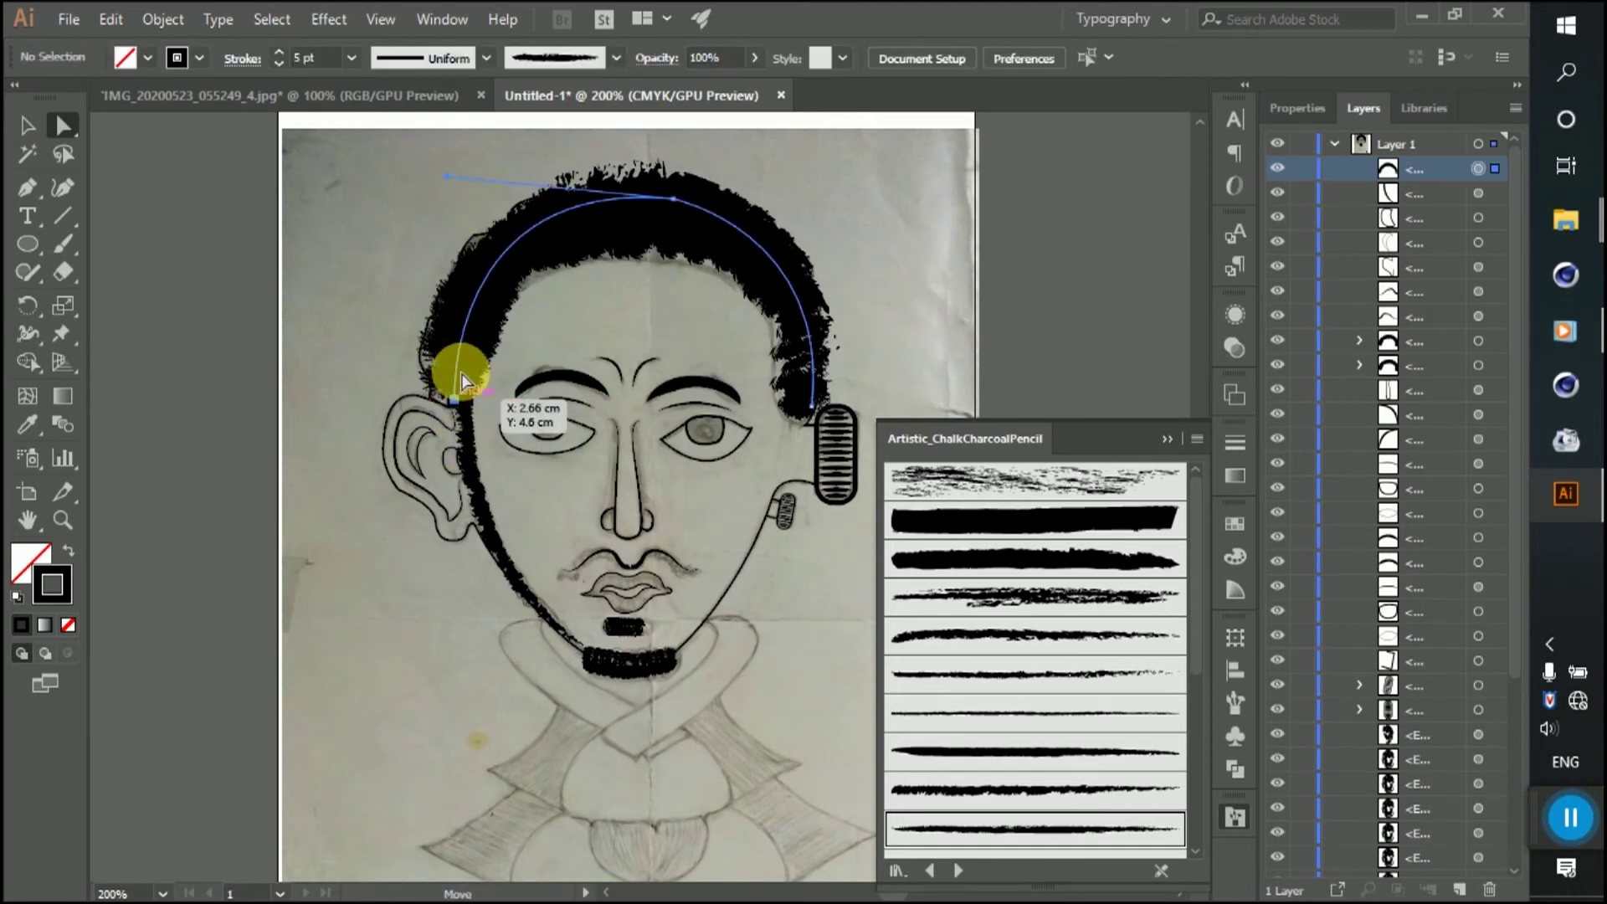
pyautogui.click(461, 379)
pyautogui.moveTo(447, 177); pyautogui.dragTo(428, 180)
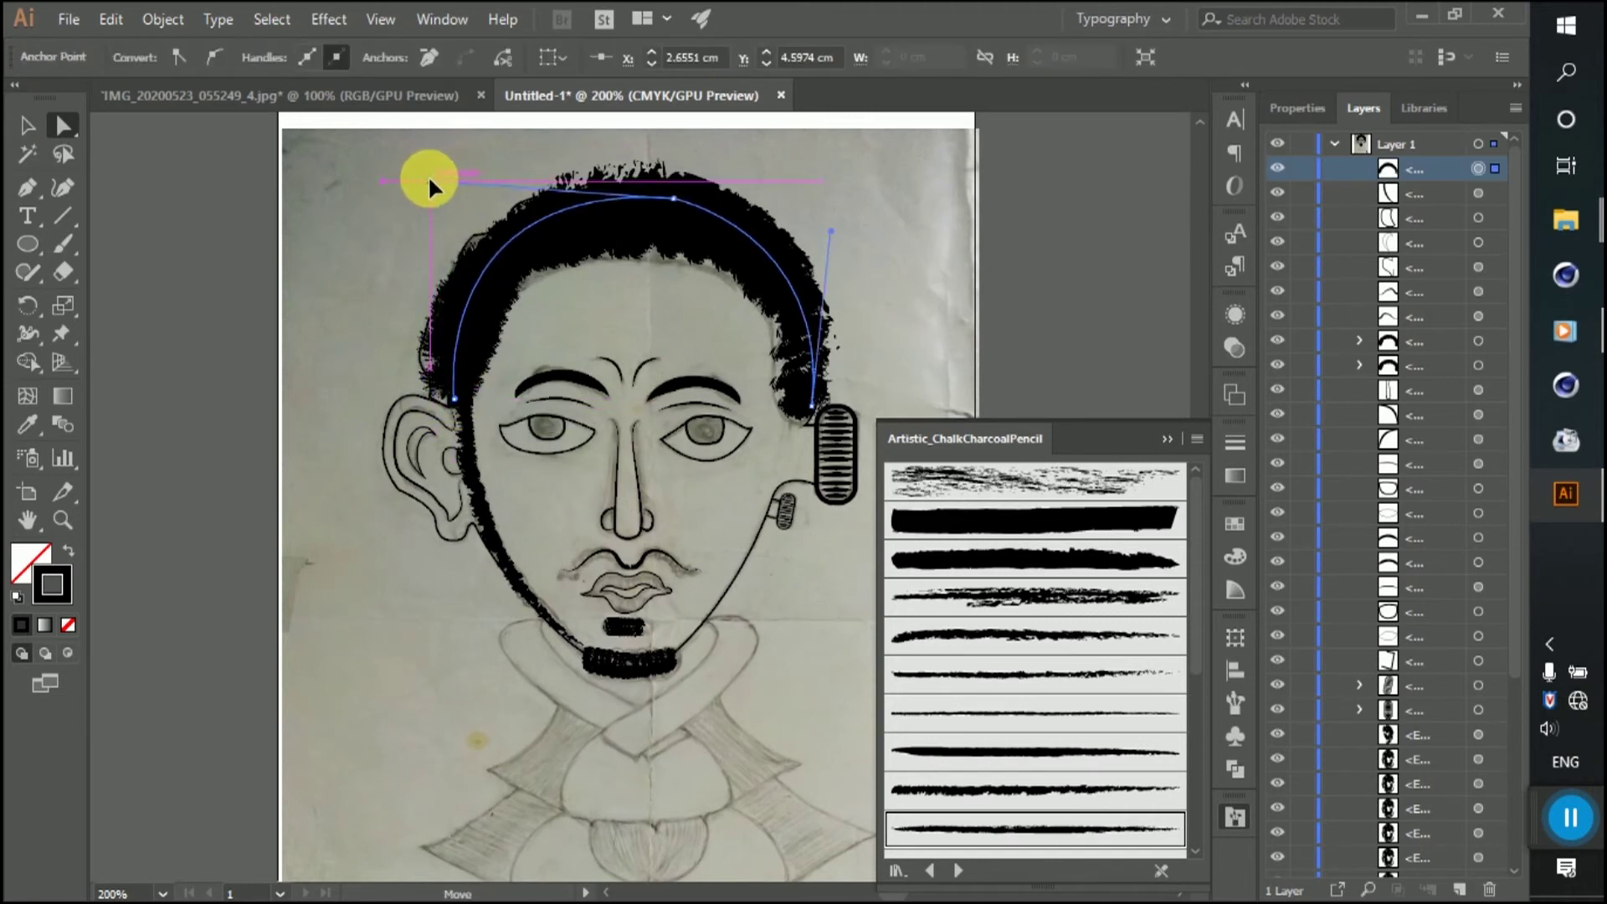
pyautogui.click(453, 400)
pyautogui.click(333, 277)
pyautogui.click(1167, 434)
# Step: Zoom in on the neck and start a Pen path at the jaw-collar junction
pyautogui.scroll(-2, 749, 301)
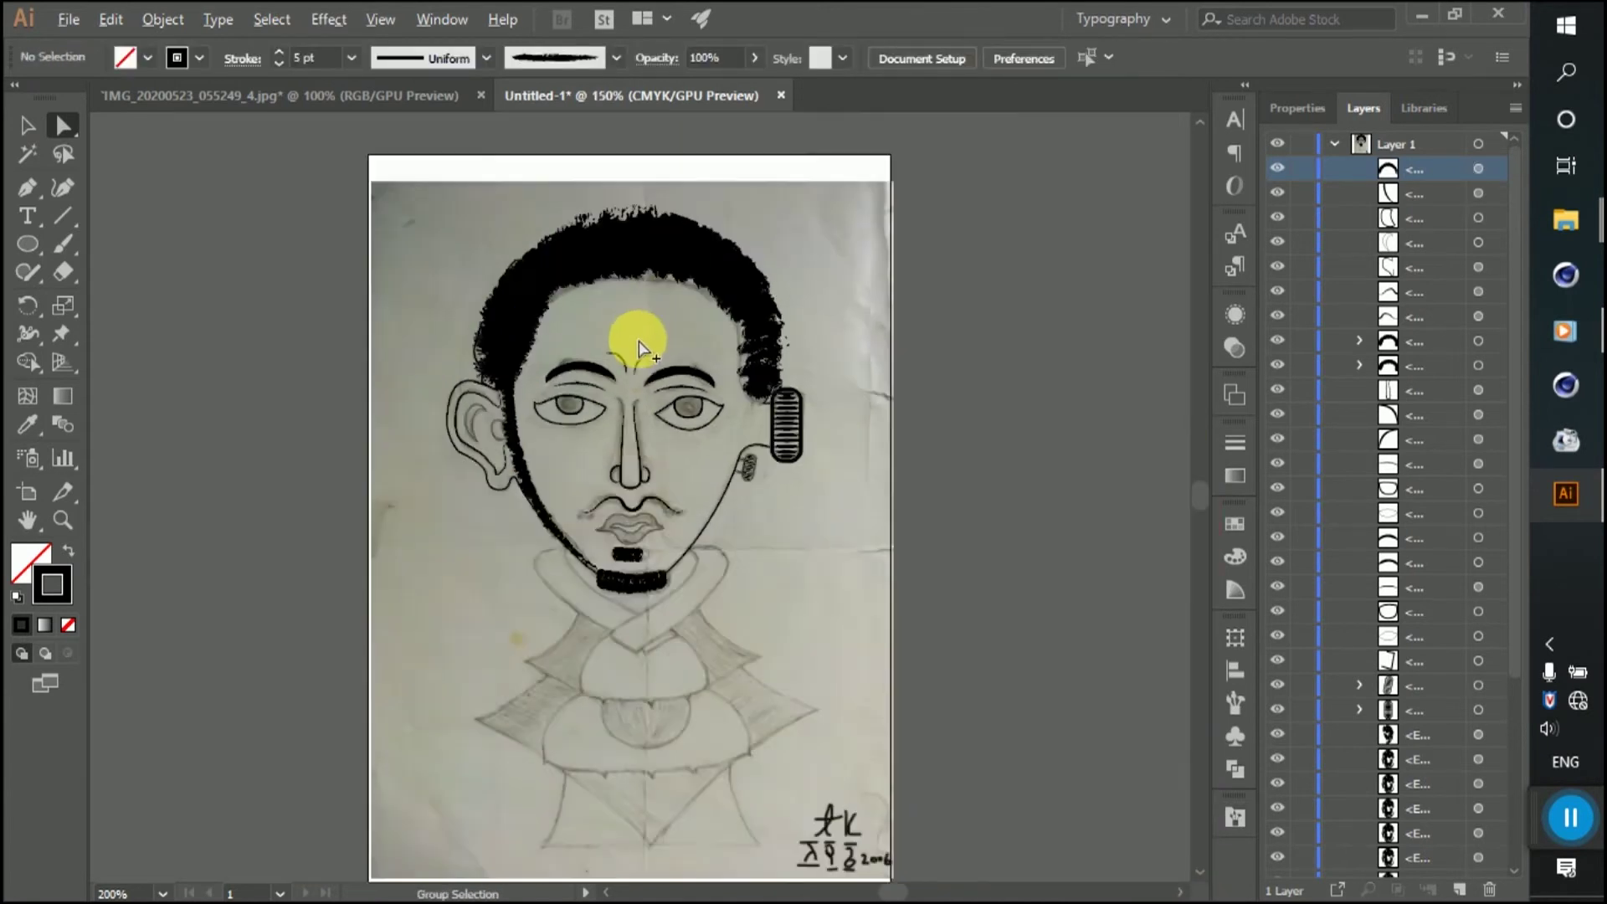
pyautogui.scroll(-2, 636, 343)
pyautogui.scroll(4, 656, 359)
pyautogui.scroll(2, 670, 431)
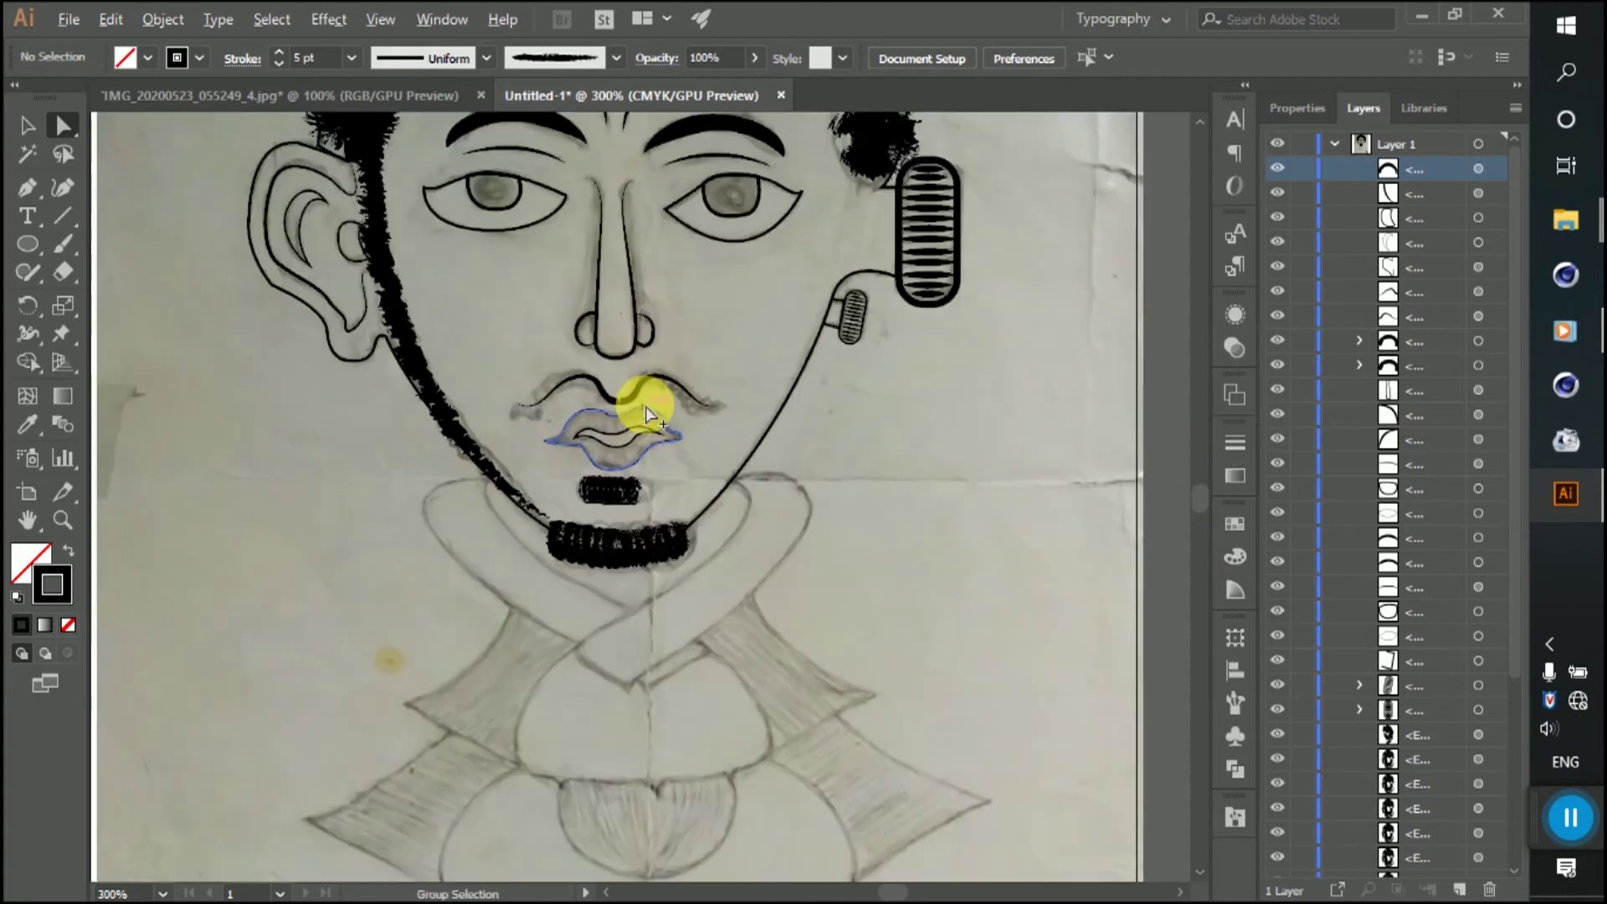
pyautogui.scroll(1, 646, 412)
pyautogui.scroll(-1, 657, 413)
pyautogui.scroll(-2, 657, 413)
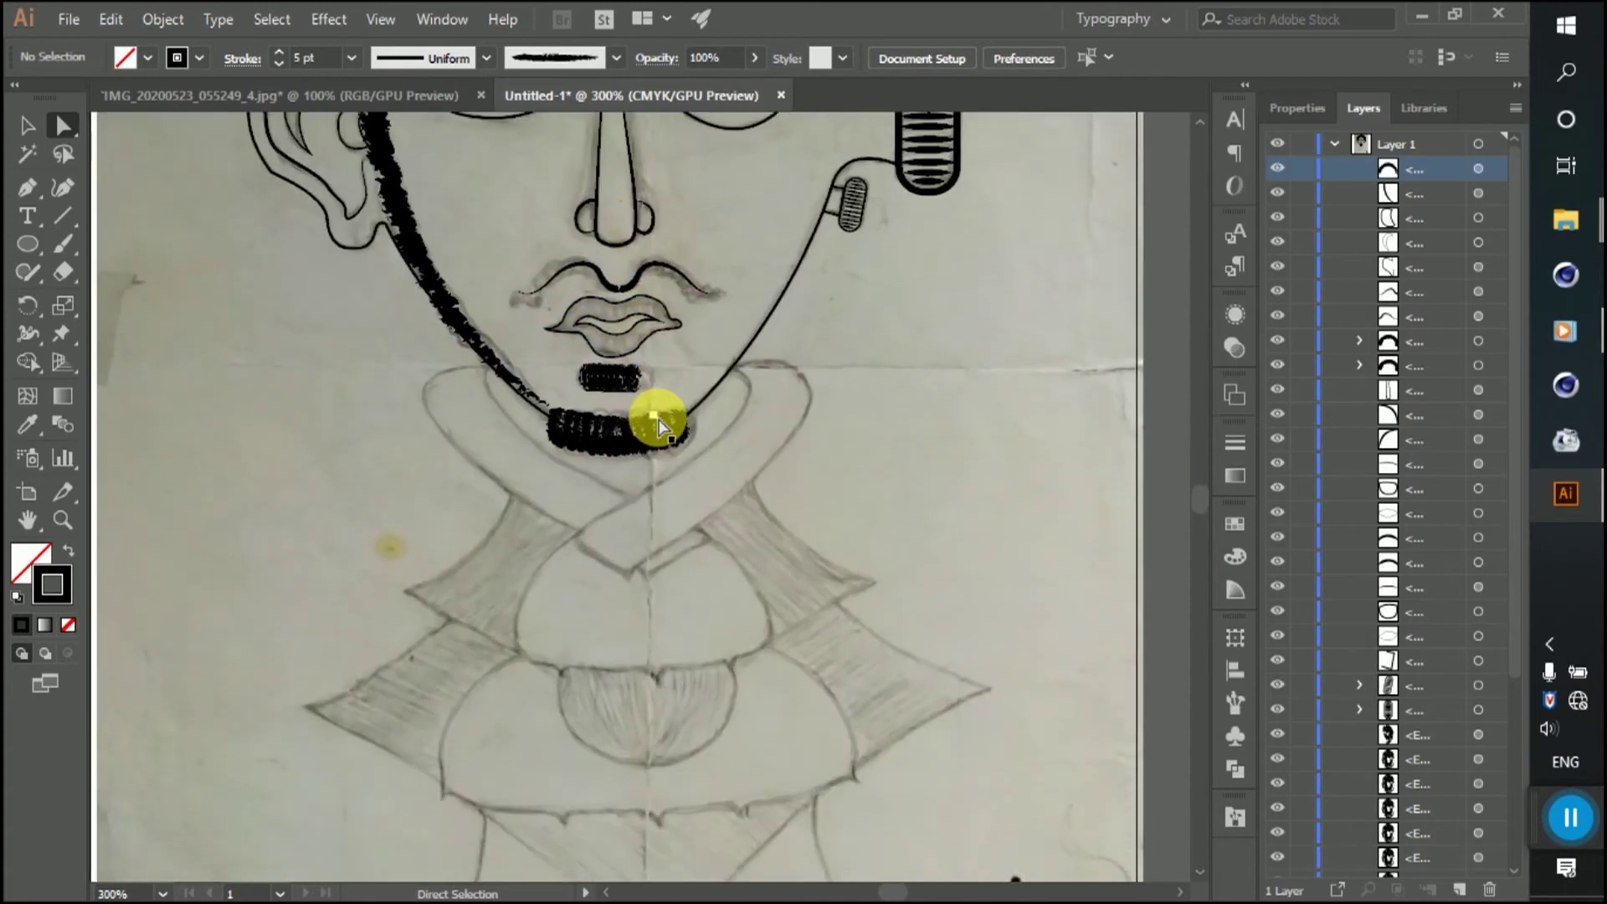
pyautogui.scroll(-1, 657, 412)
pyautogui.scroll(1, 699, 420)
pyautogui.click(27, 186)
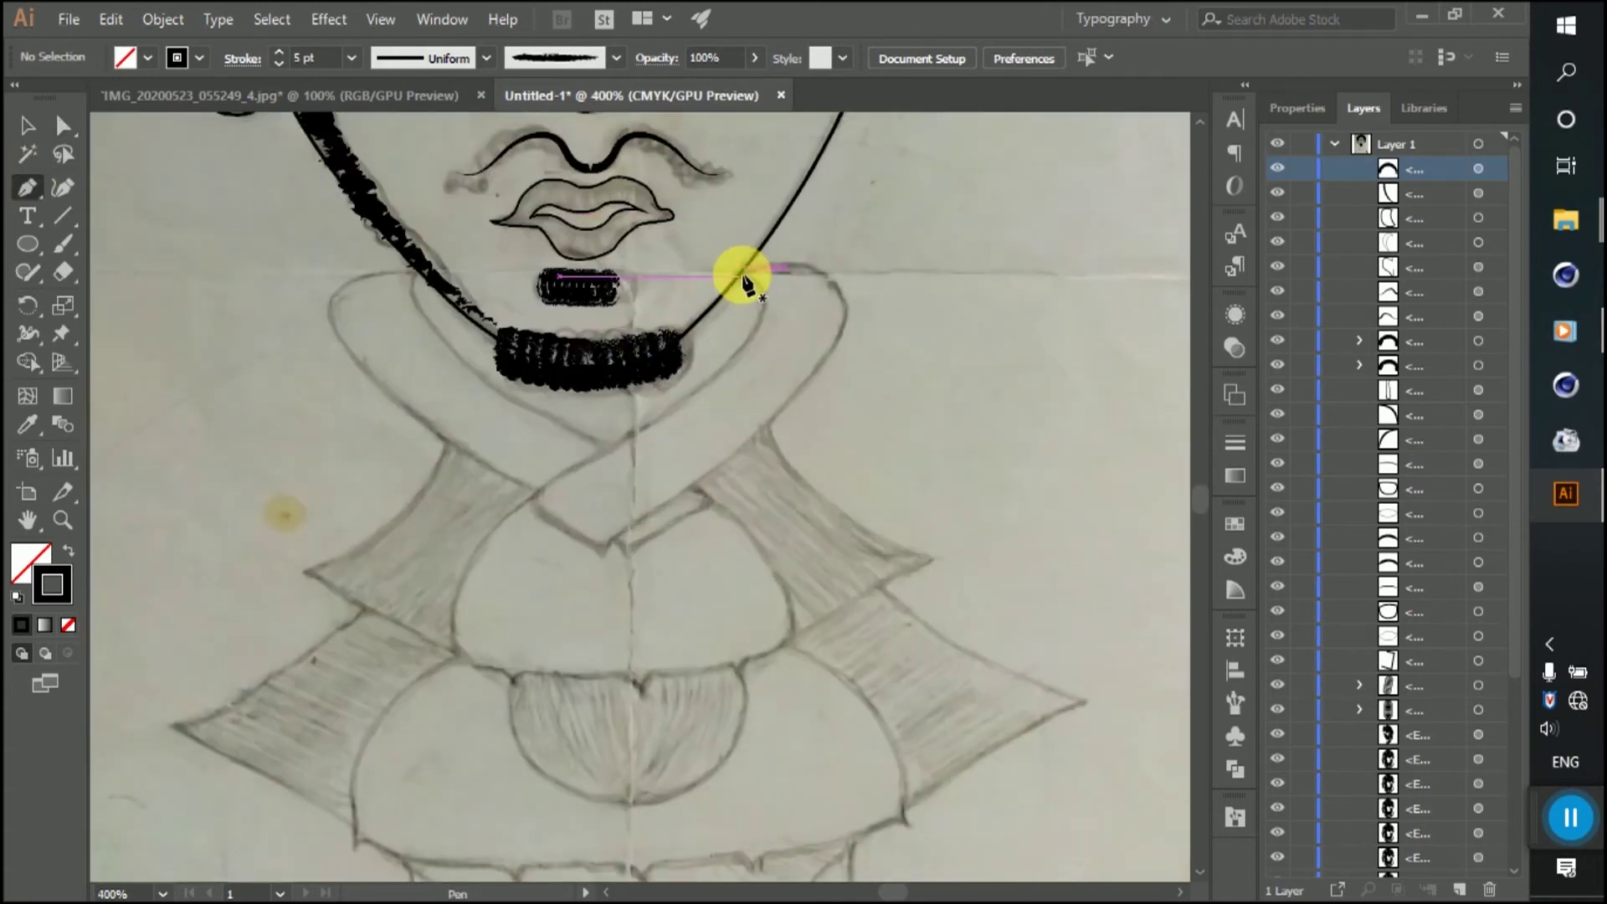
pyautogui.click(740, 276)
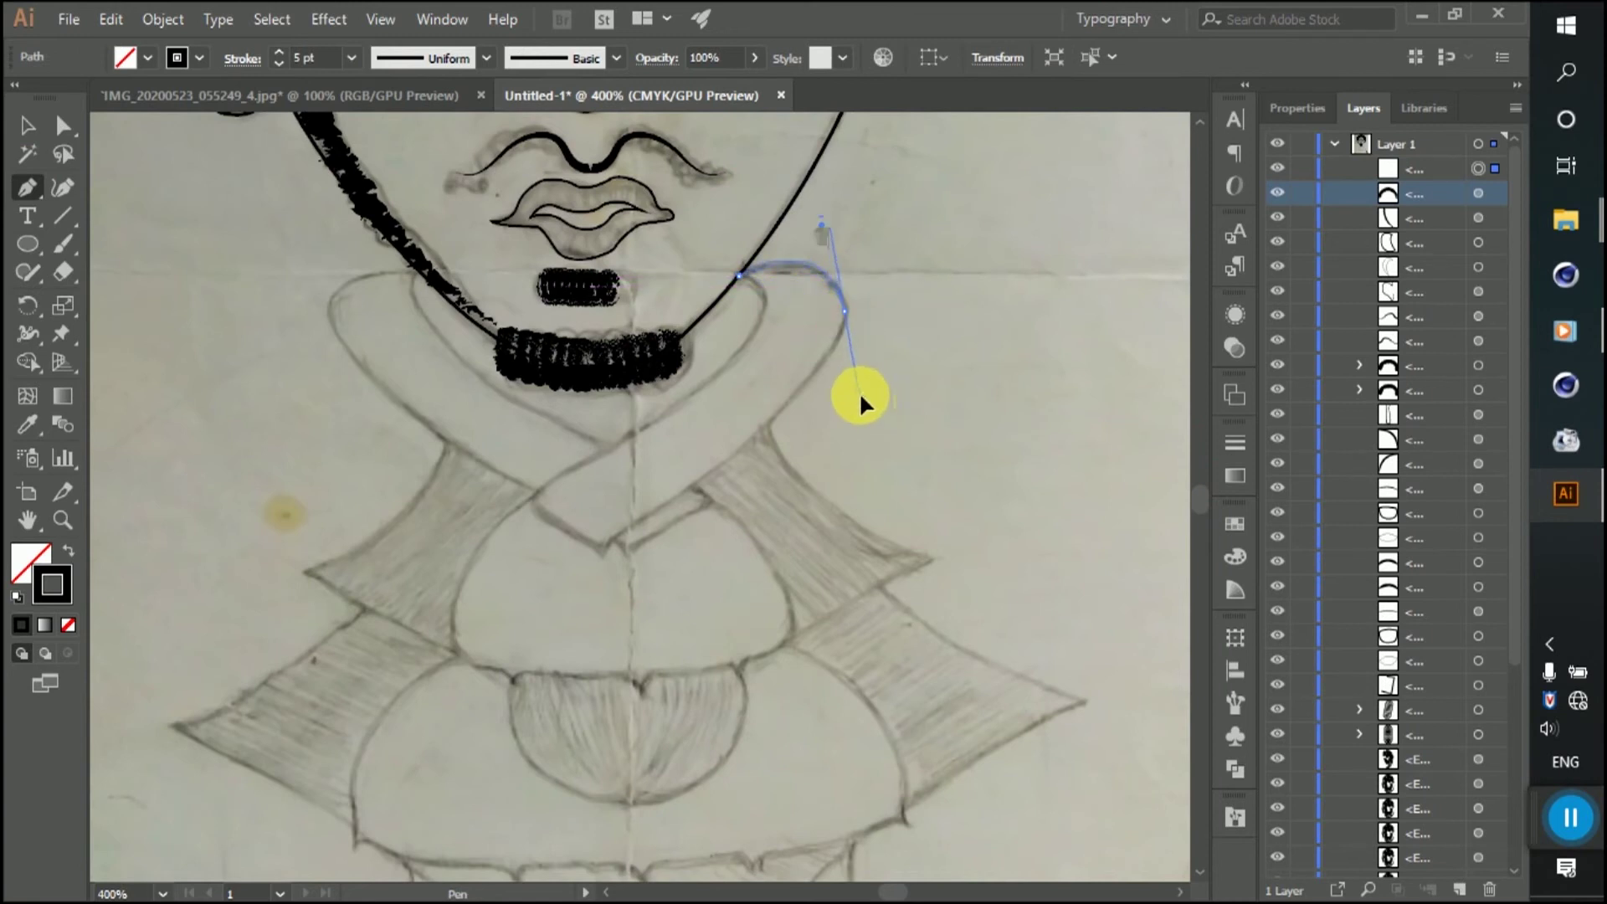
# Step: Trace the right collar band from jaw to chest, close it at its start, and select it
pyautogui.moveTo(857, 390); pyautogui.dragTo(855, 390)
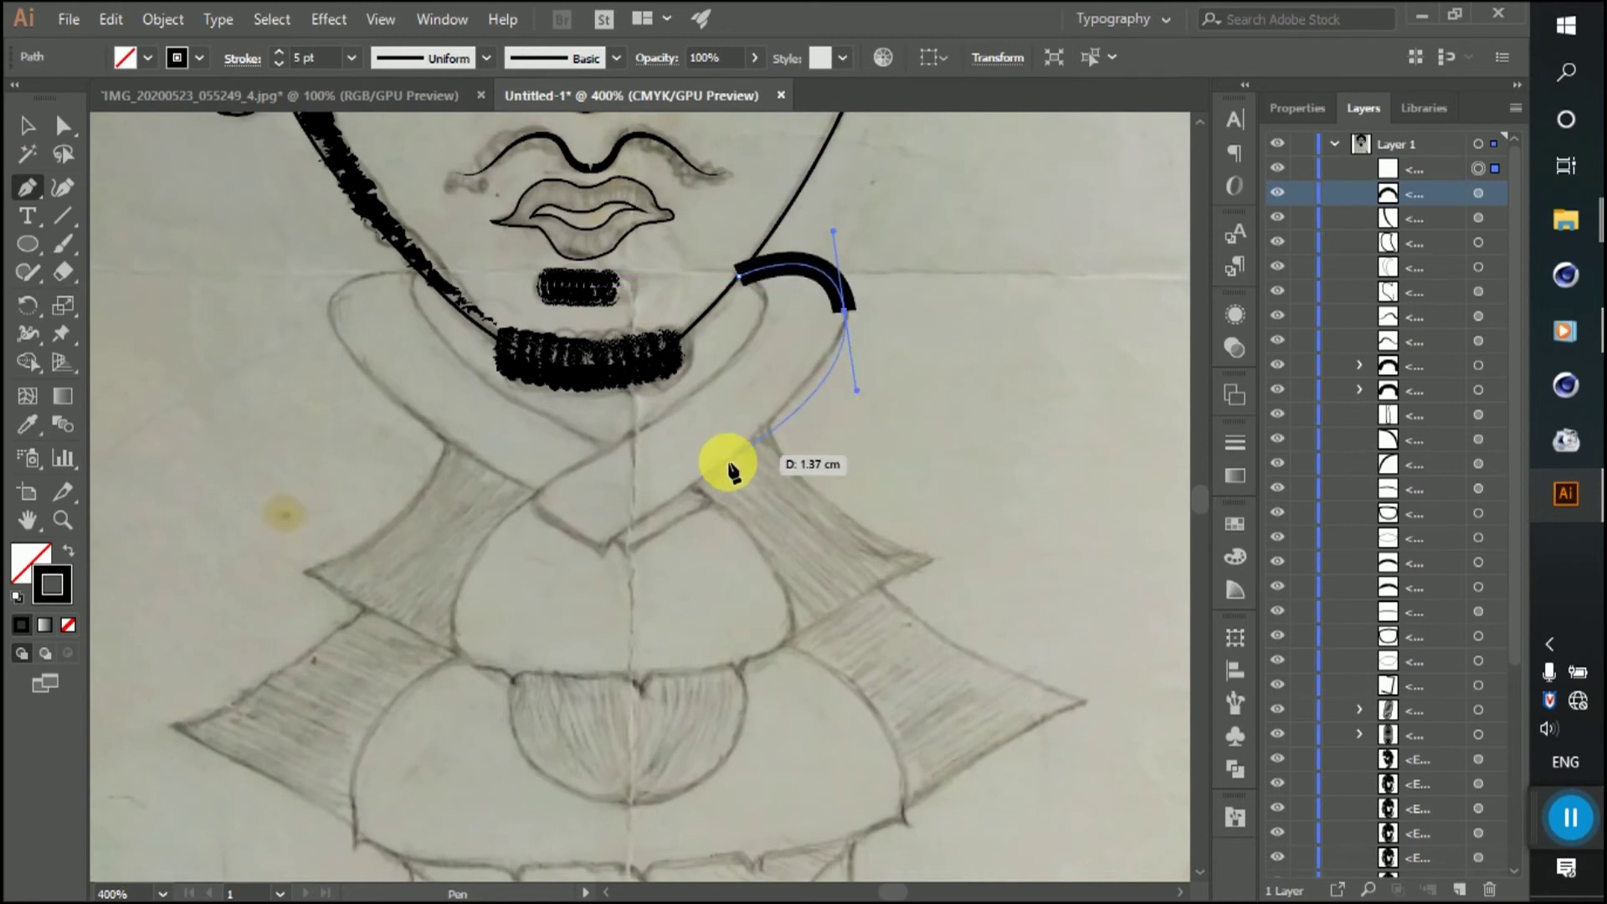
pyautogui.click(601, 551)
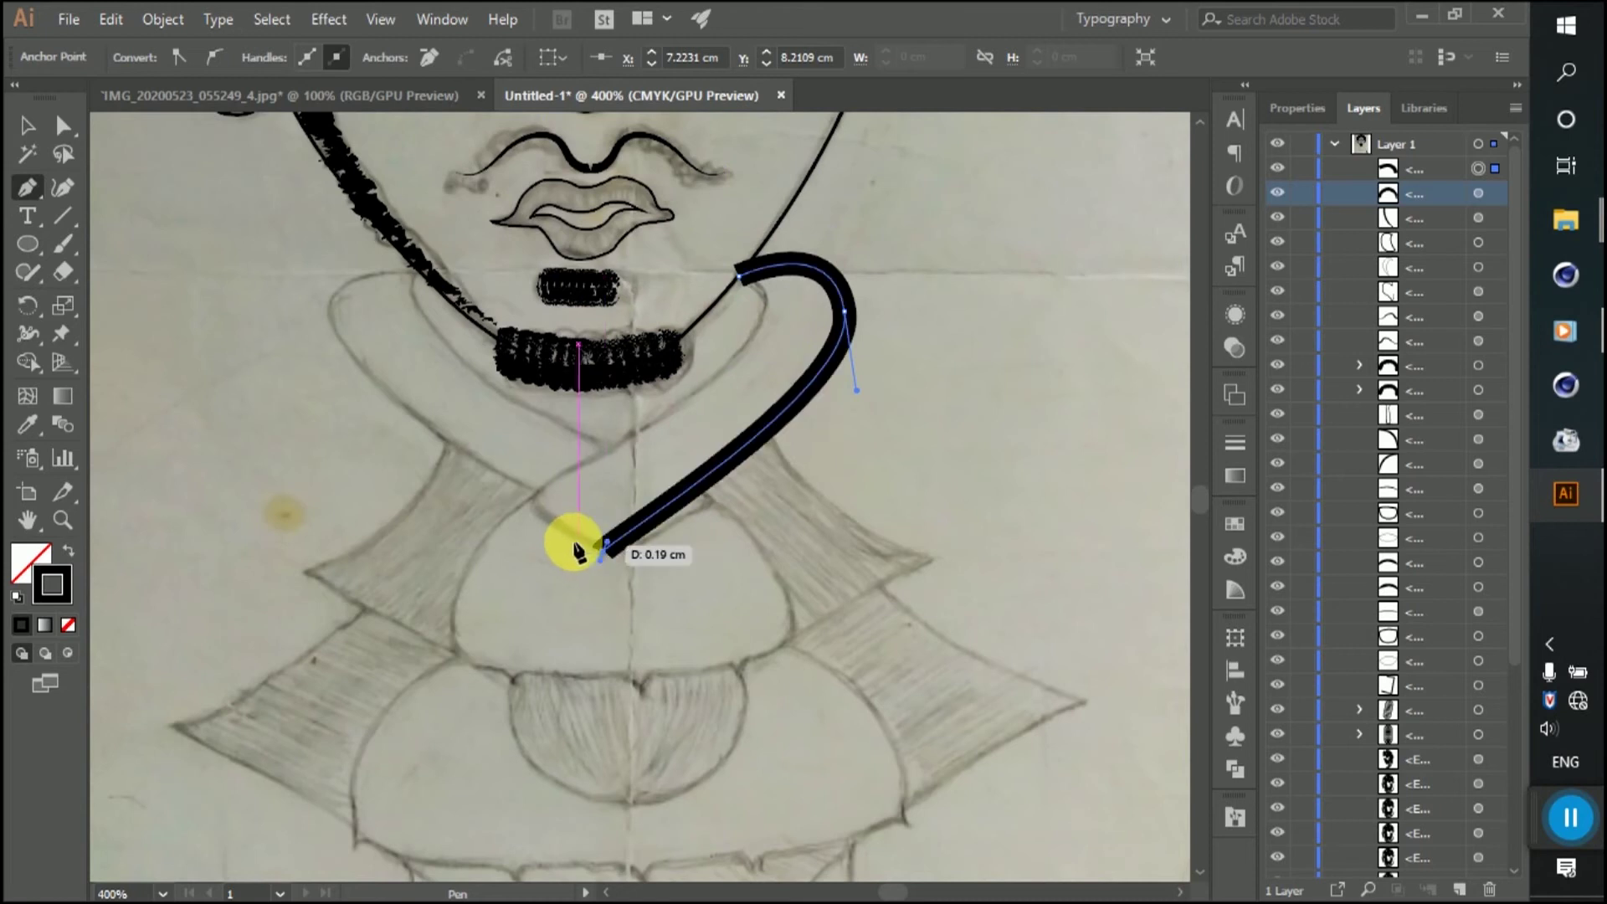
pyautogui.moveTo(536, 494); pyautogui.dragTo(549, 465)
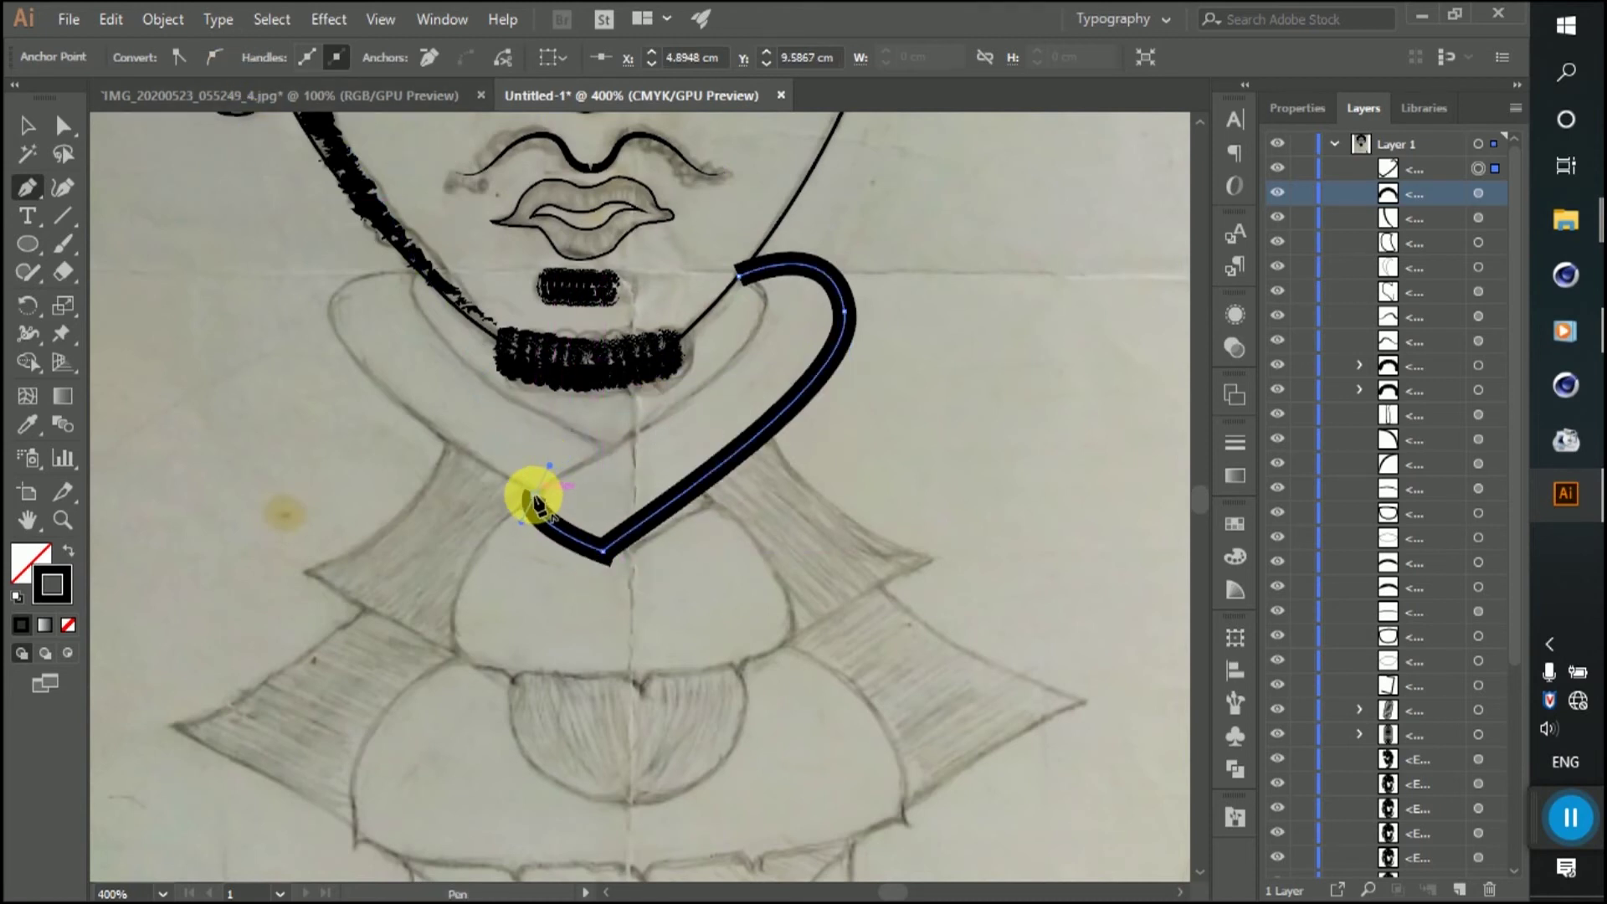
pyautogui.click(536, 495)
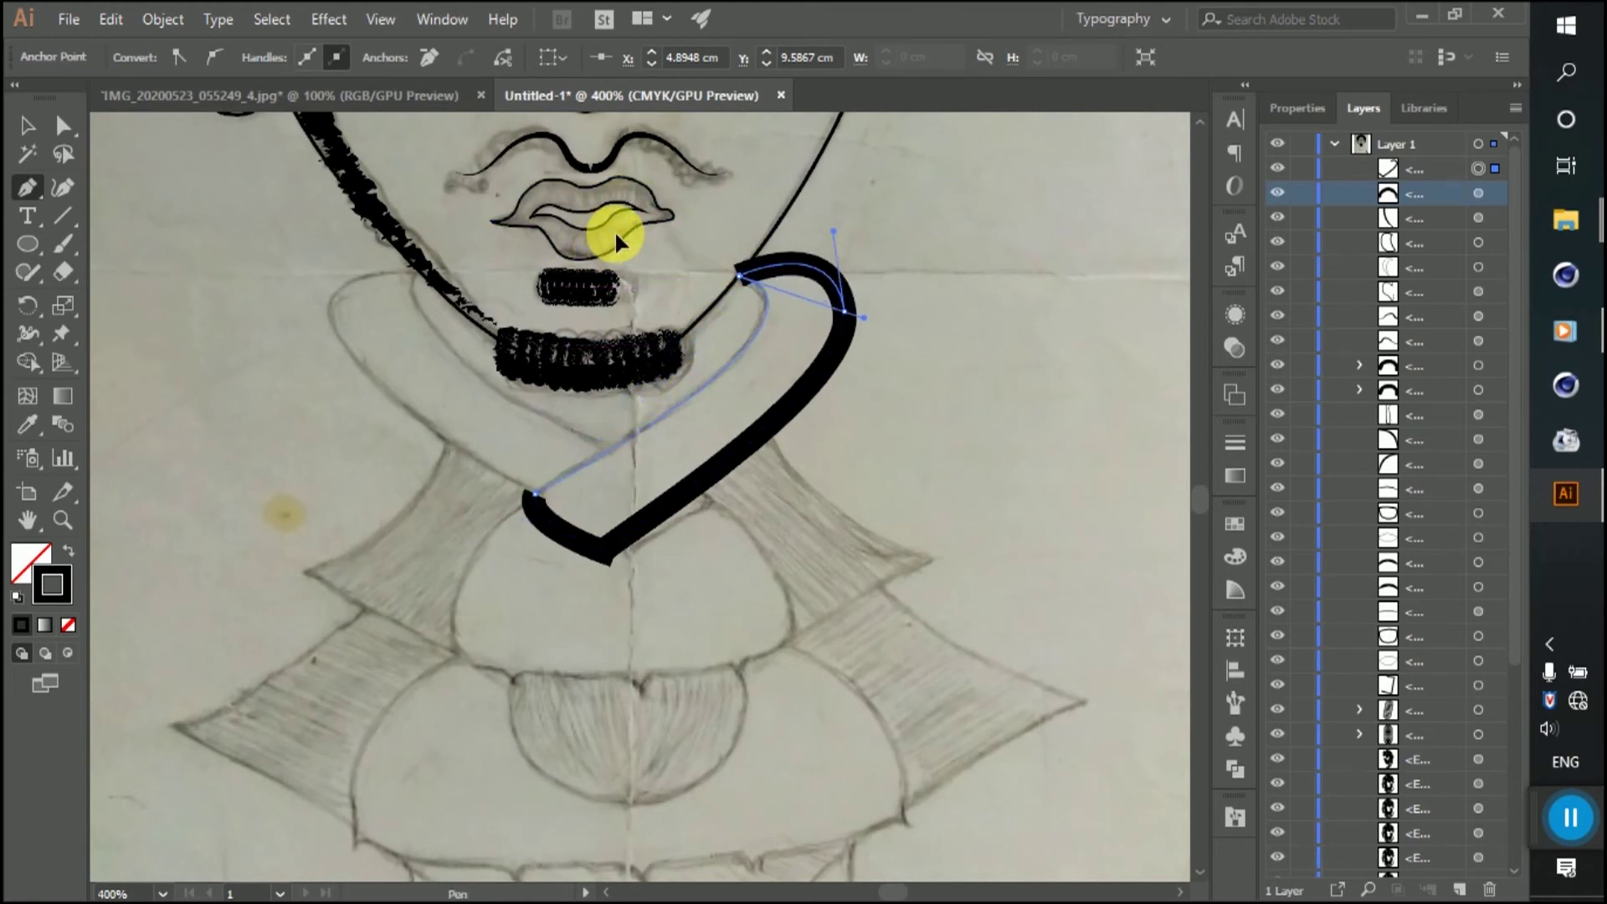
pyautogui.moveTo(616, 238); pyautogui.dragTo(614, 231)
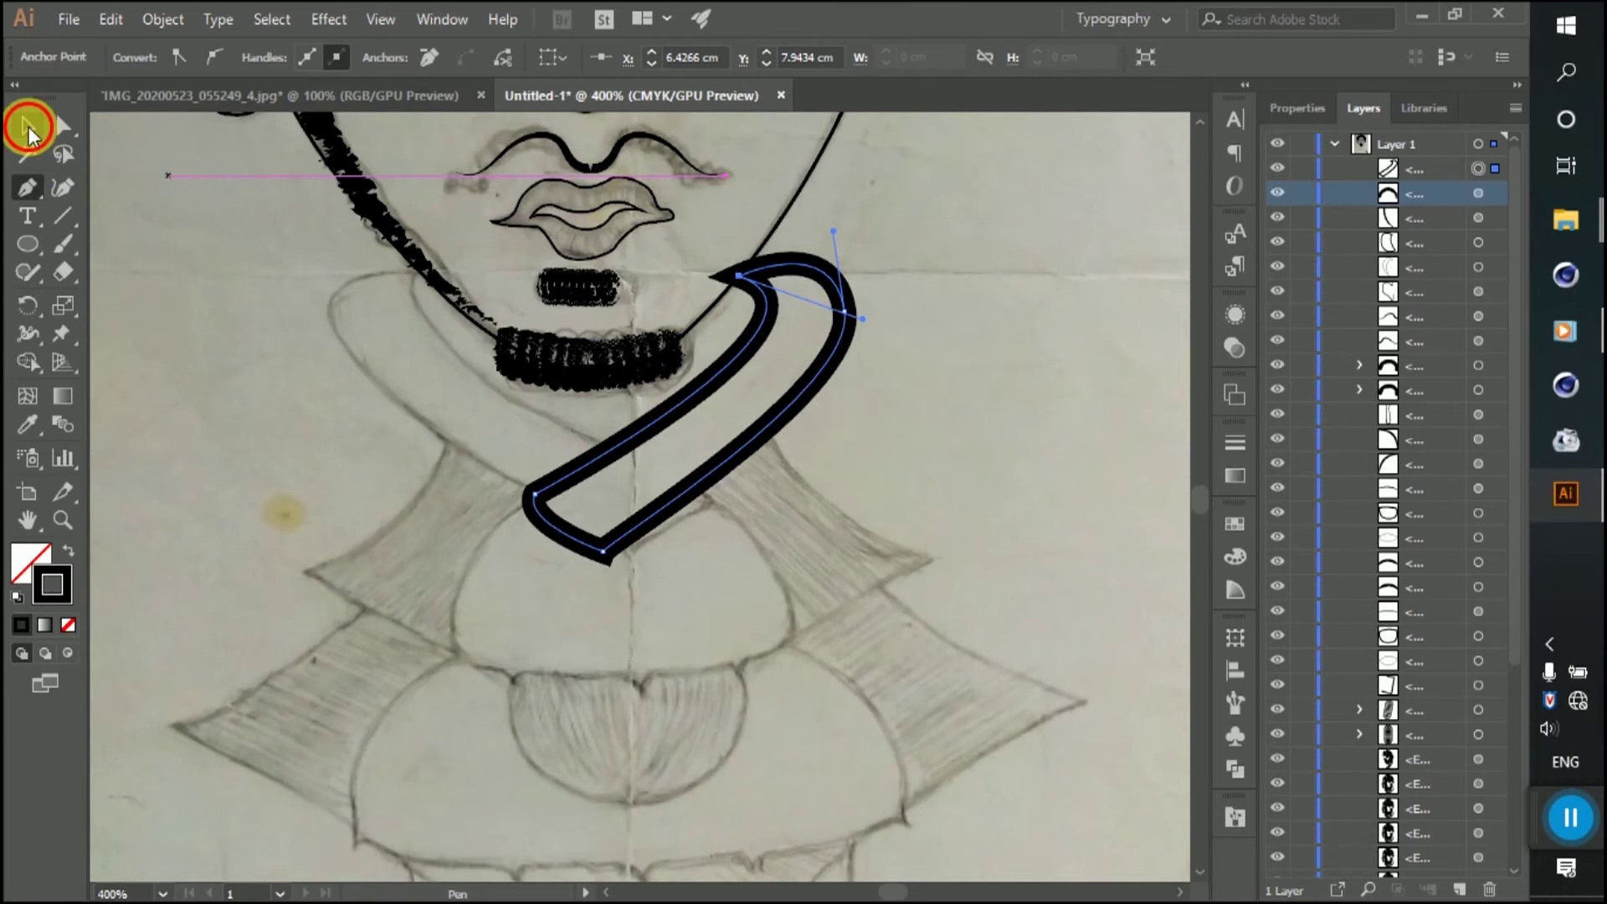
pyautogui.click(28, 126)
pyautogui.click(790, 267)
# Step: Set the collar band's stroke weight to 0.75 pt
pyautogui.click(278, 64)
pyautogui.click(277, 65)
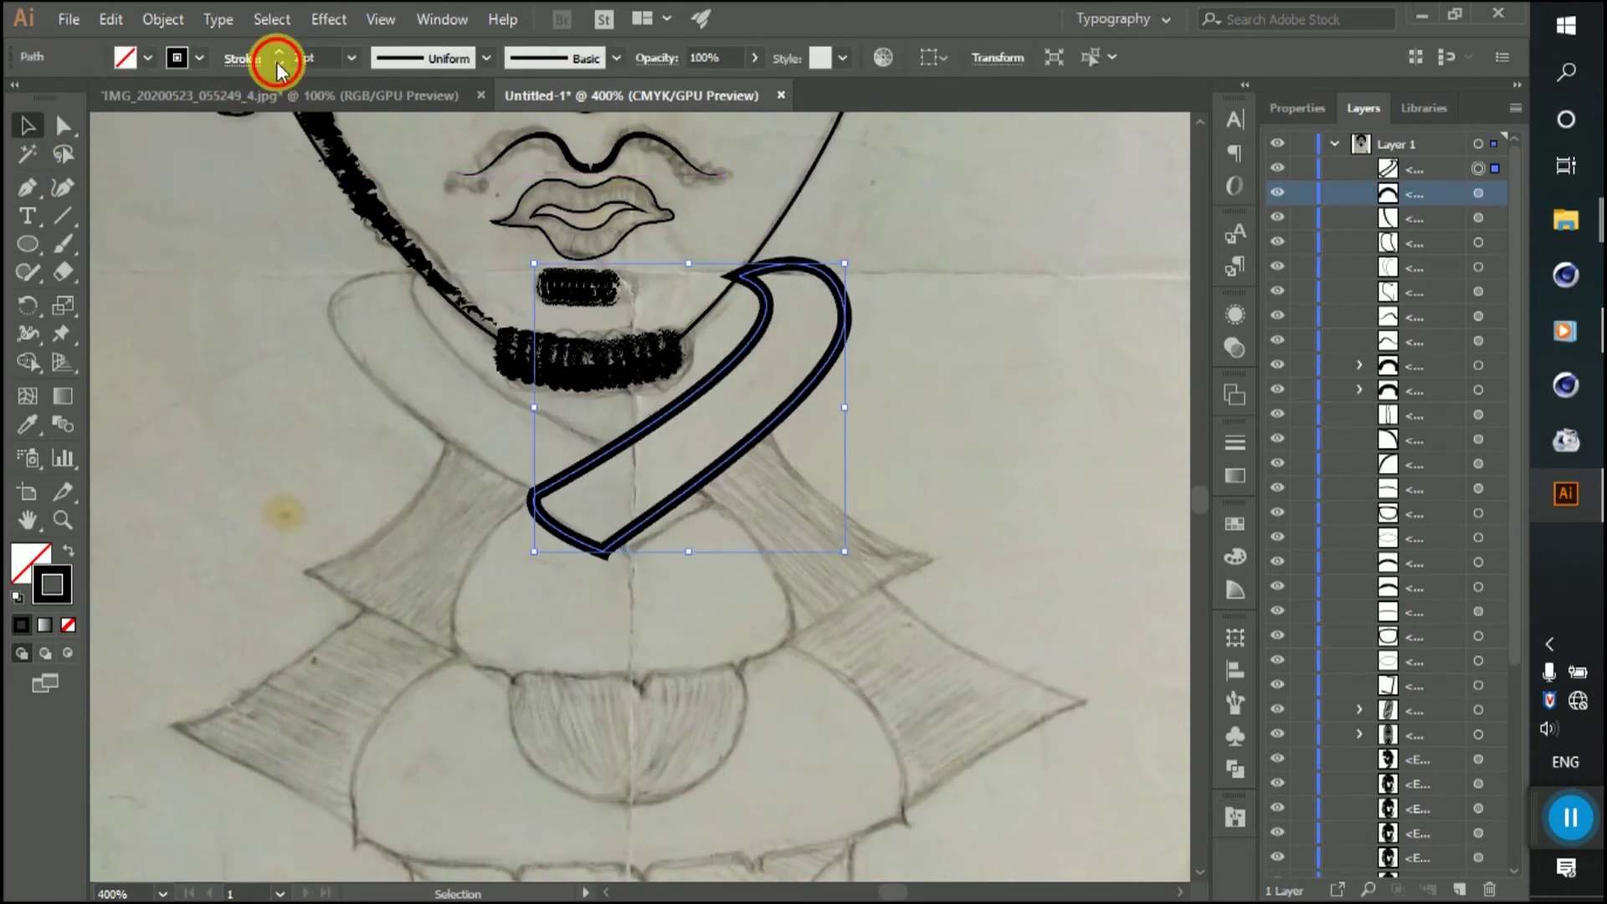
pyautogui.click(281, 52)
pyautogui.click(1142, 411)
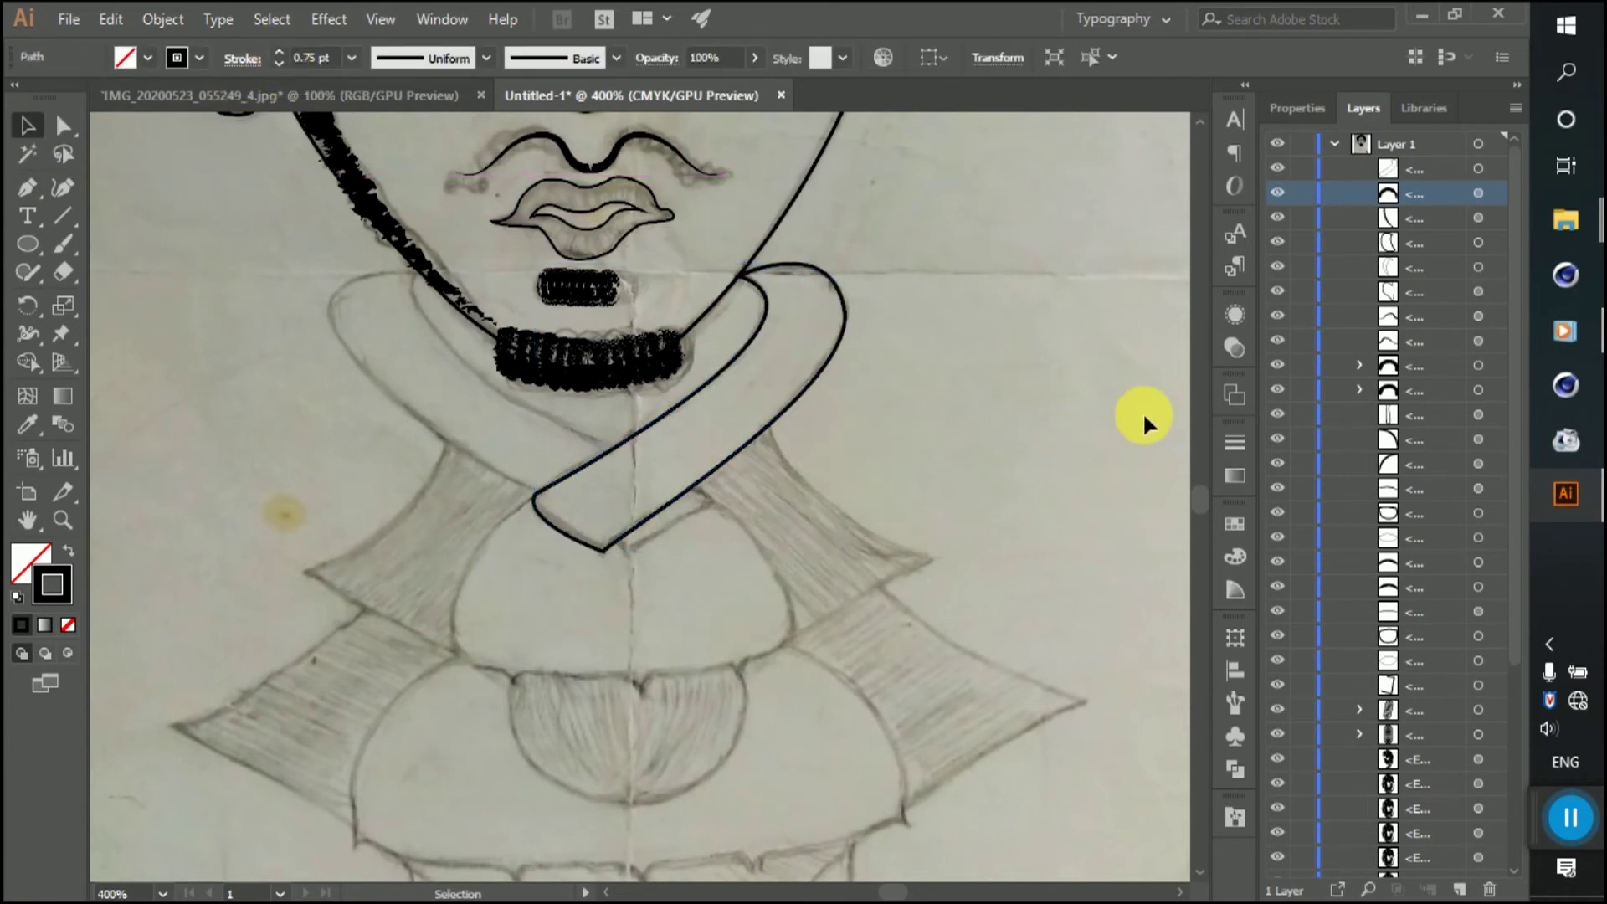
pyautogui.click(57, 131)
# Step: Nudge the band's corner anchor slightly with the Direct Selection tool
pyautogui.click(60, 127)
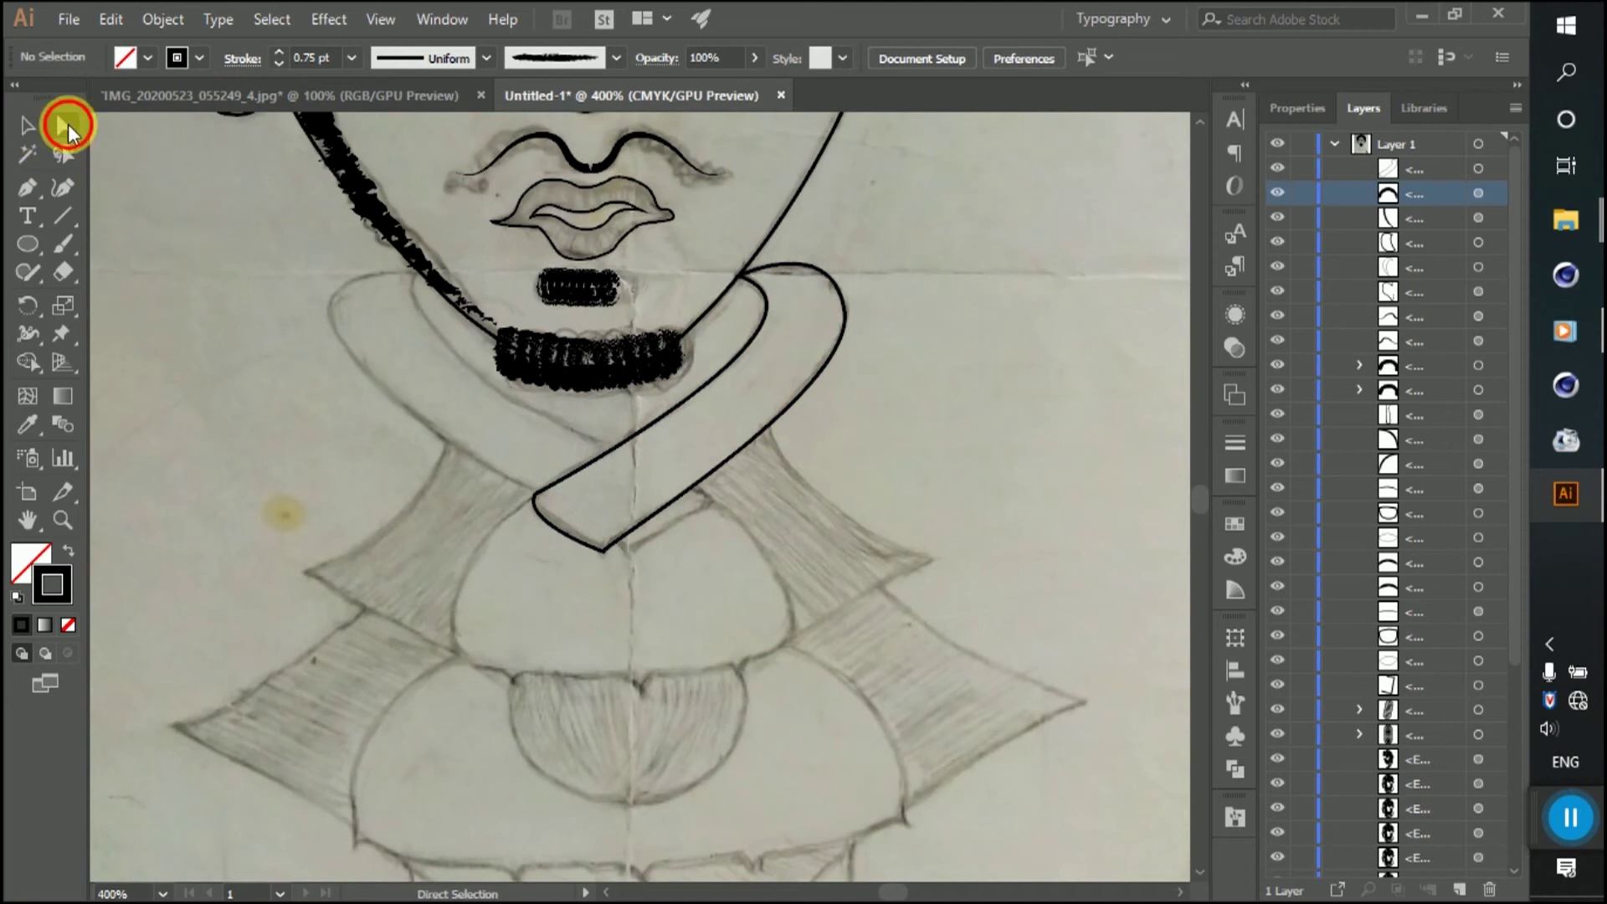
pyautogui.scroll(1, 618, 569)
pyautogui.click(623, 549)
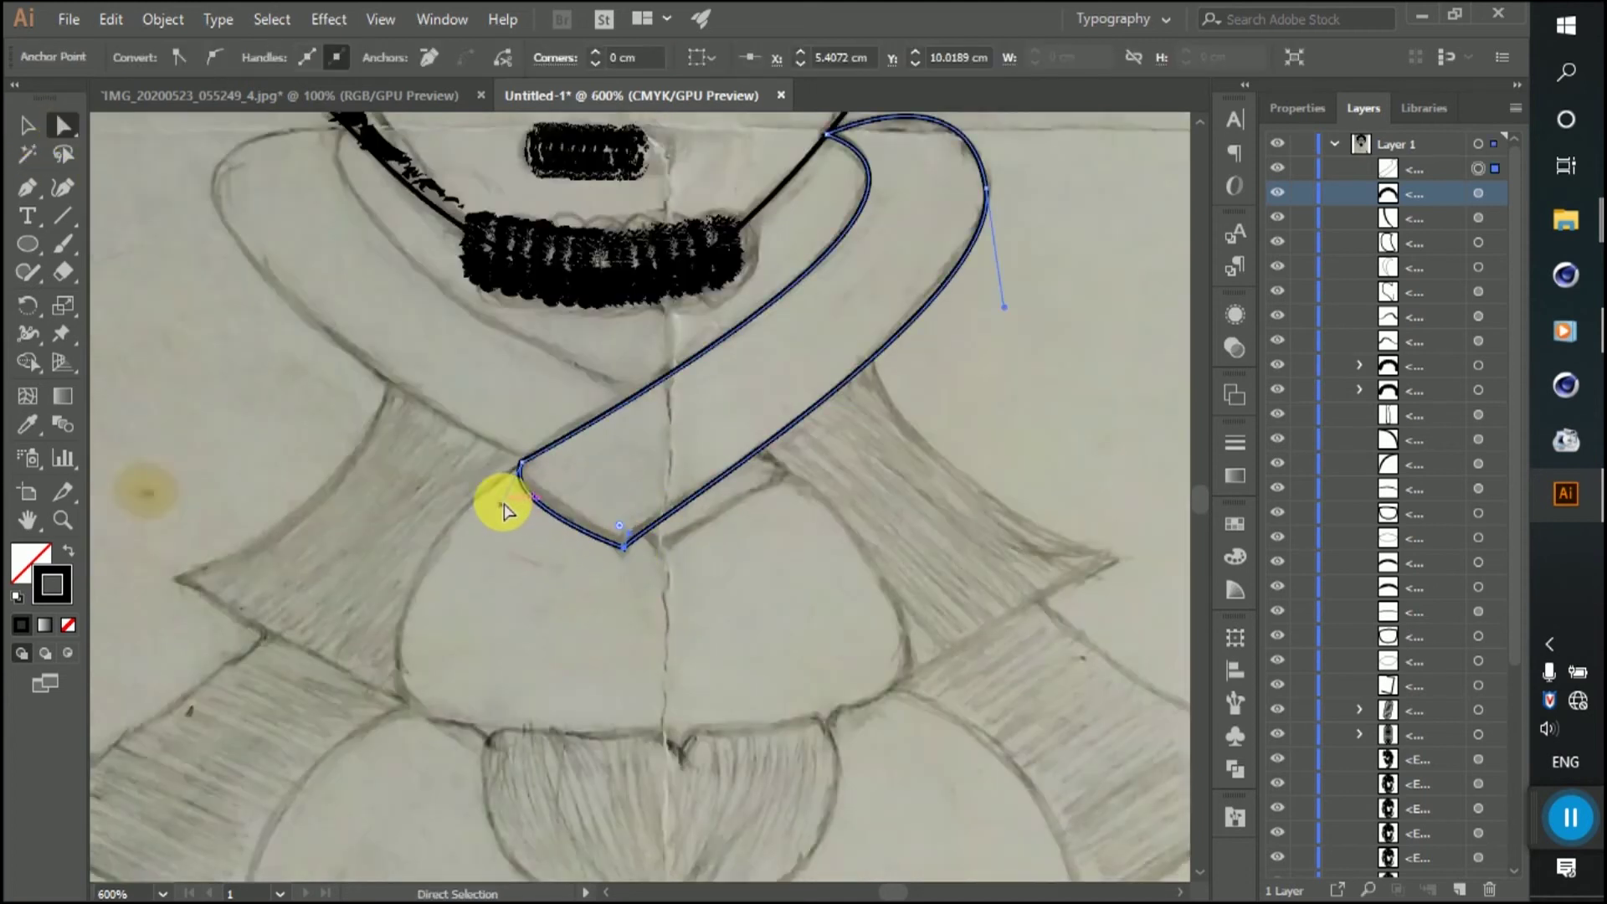
pyautogui.click(682, 459)
pyautogui.click(626, 549)
pyautogui.click(690, 562)
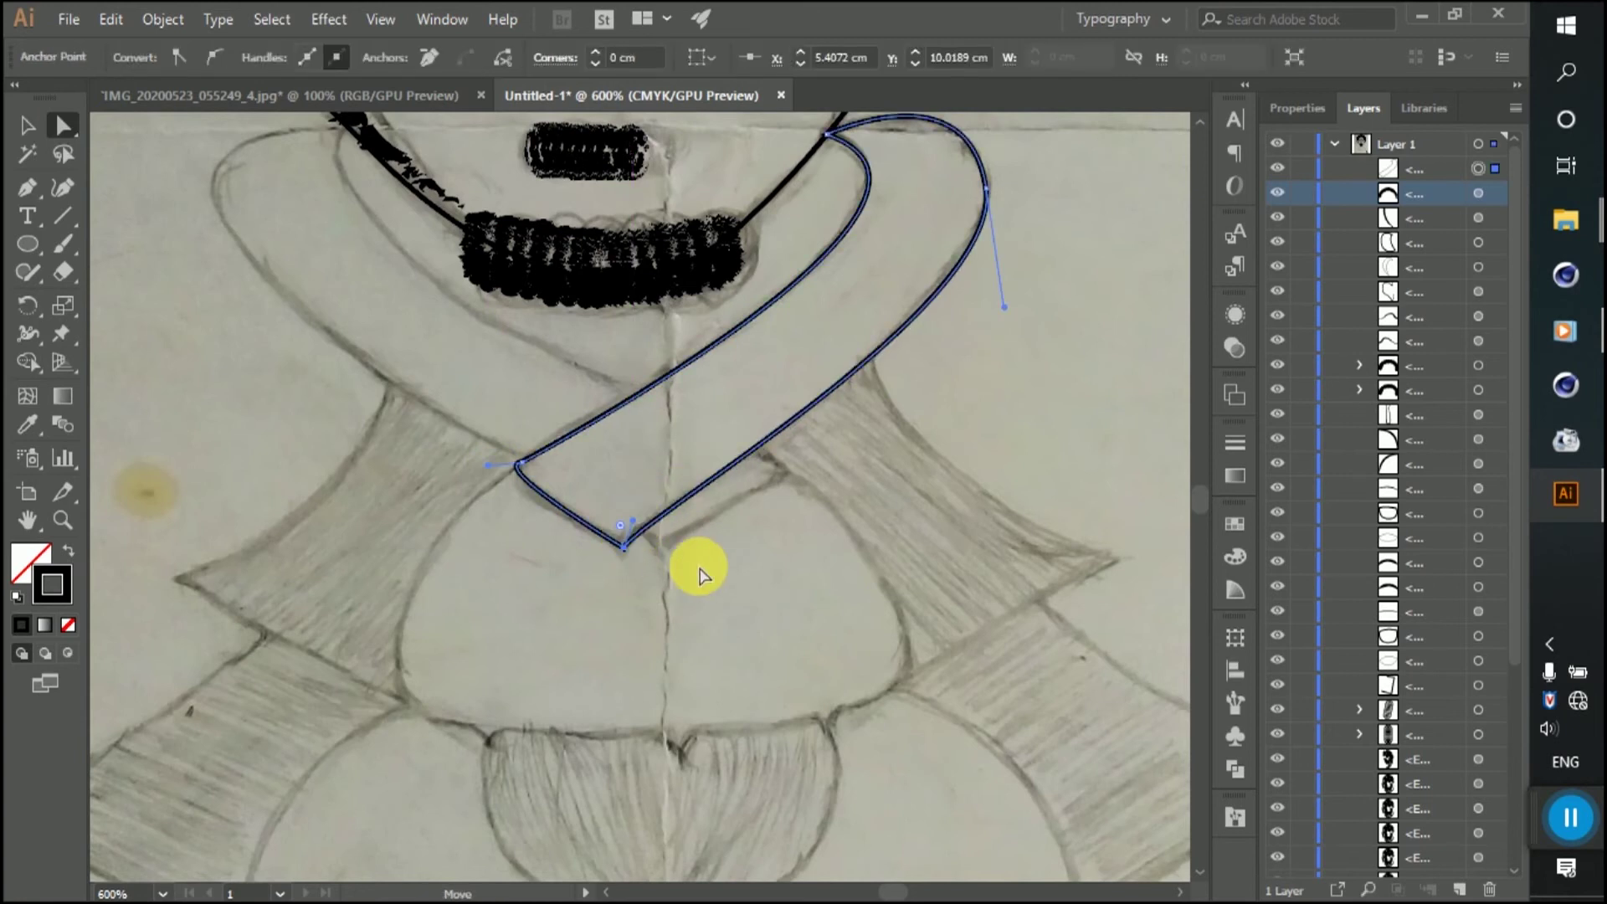
pyautogui.scroll(-1, 661, 611)
pyautogui.scroll(4, 778, 253)
pyautogui.moveTo(781, 261); pyautogui.dragTo(764, 258)
# Step: Drag the upper curve anchor's handle so the band's top edge matches the sketch
pyautogui.scroll(-2, 745, 284)
pyautogui.click(967, 342)
pyautogui.moveTo(945, 191); pyautogui.dragTo(992, 358)
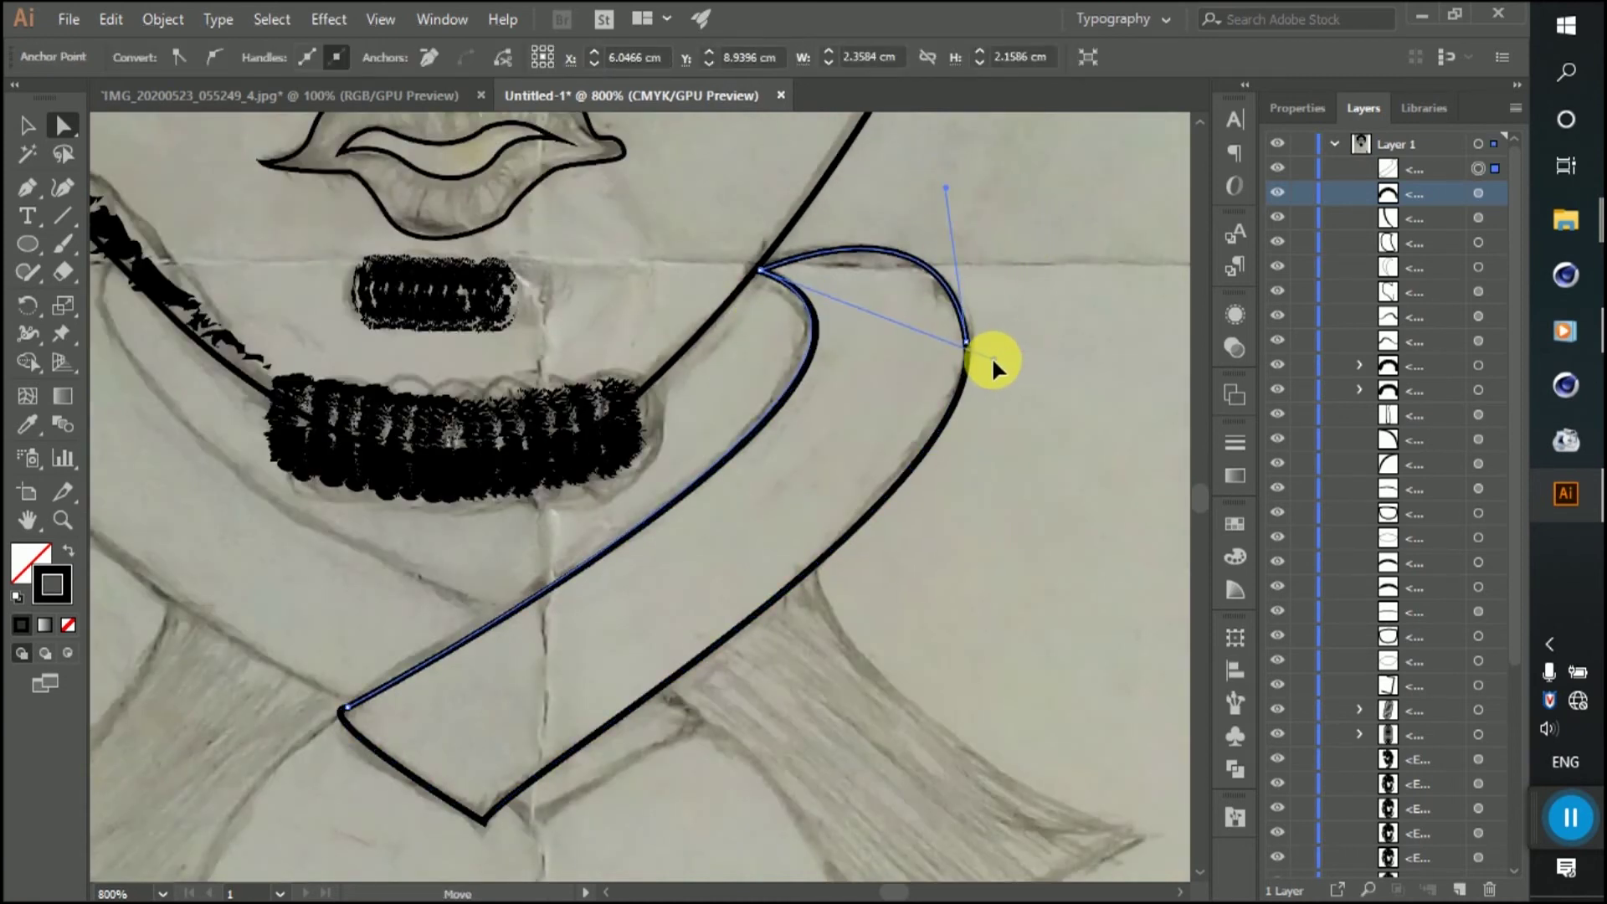
pyautogui.click(664, 279)
pyautogui.scroll(-2, 661, 277)
pyautogui.click(27, 125)
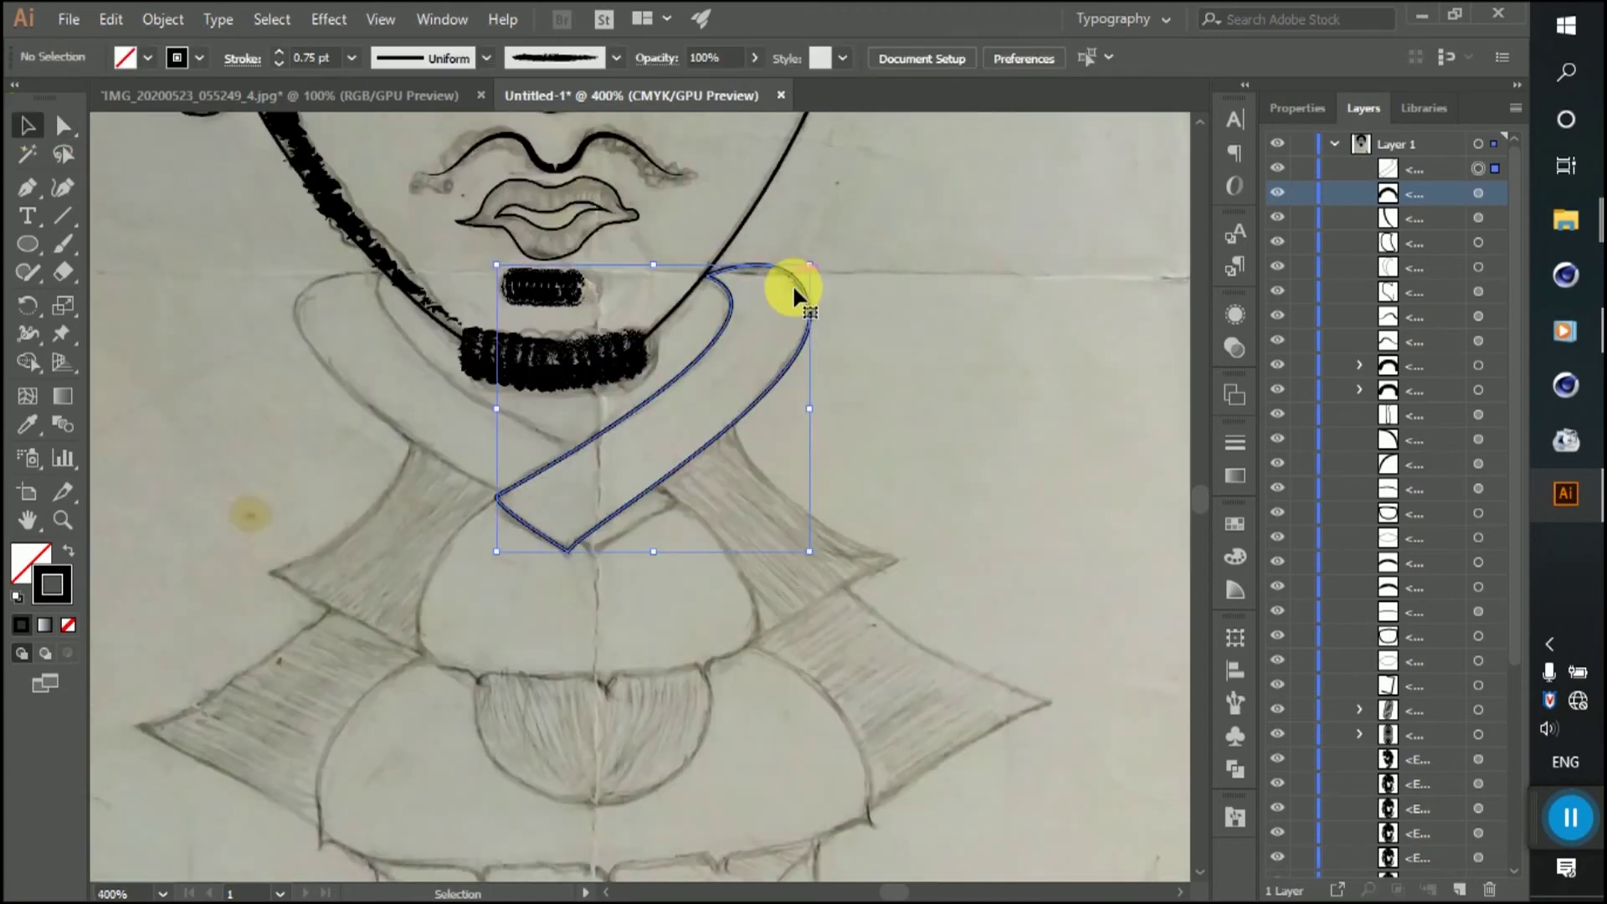
pyautogui.rightClick(794, 288)
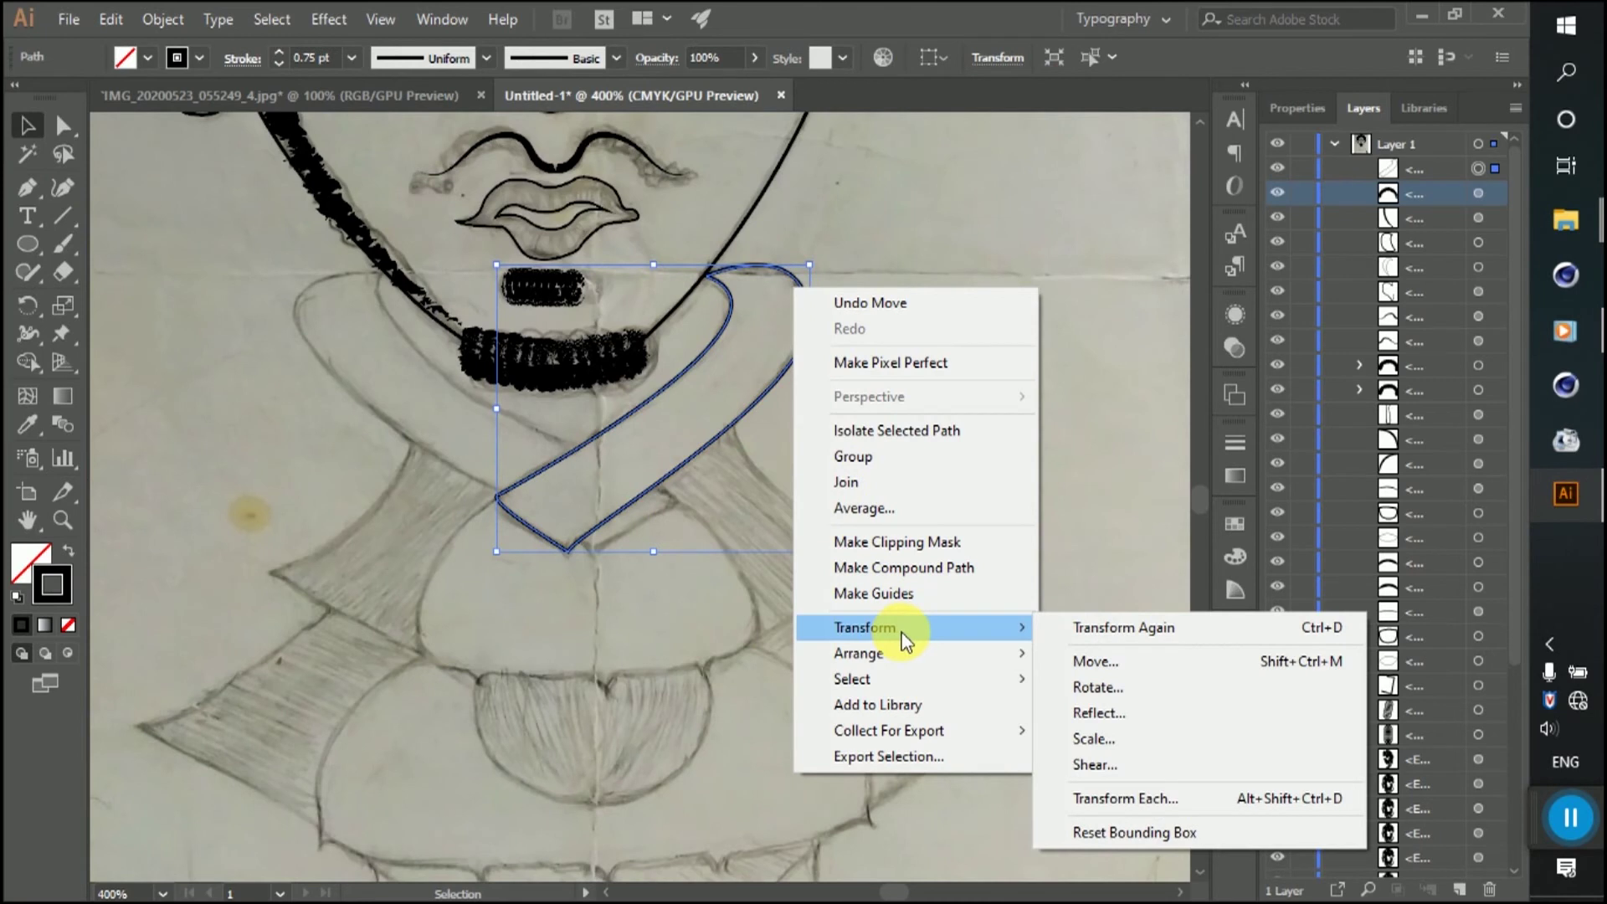
pyautogui.click(1105, 712)
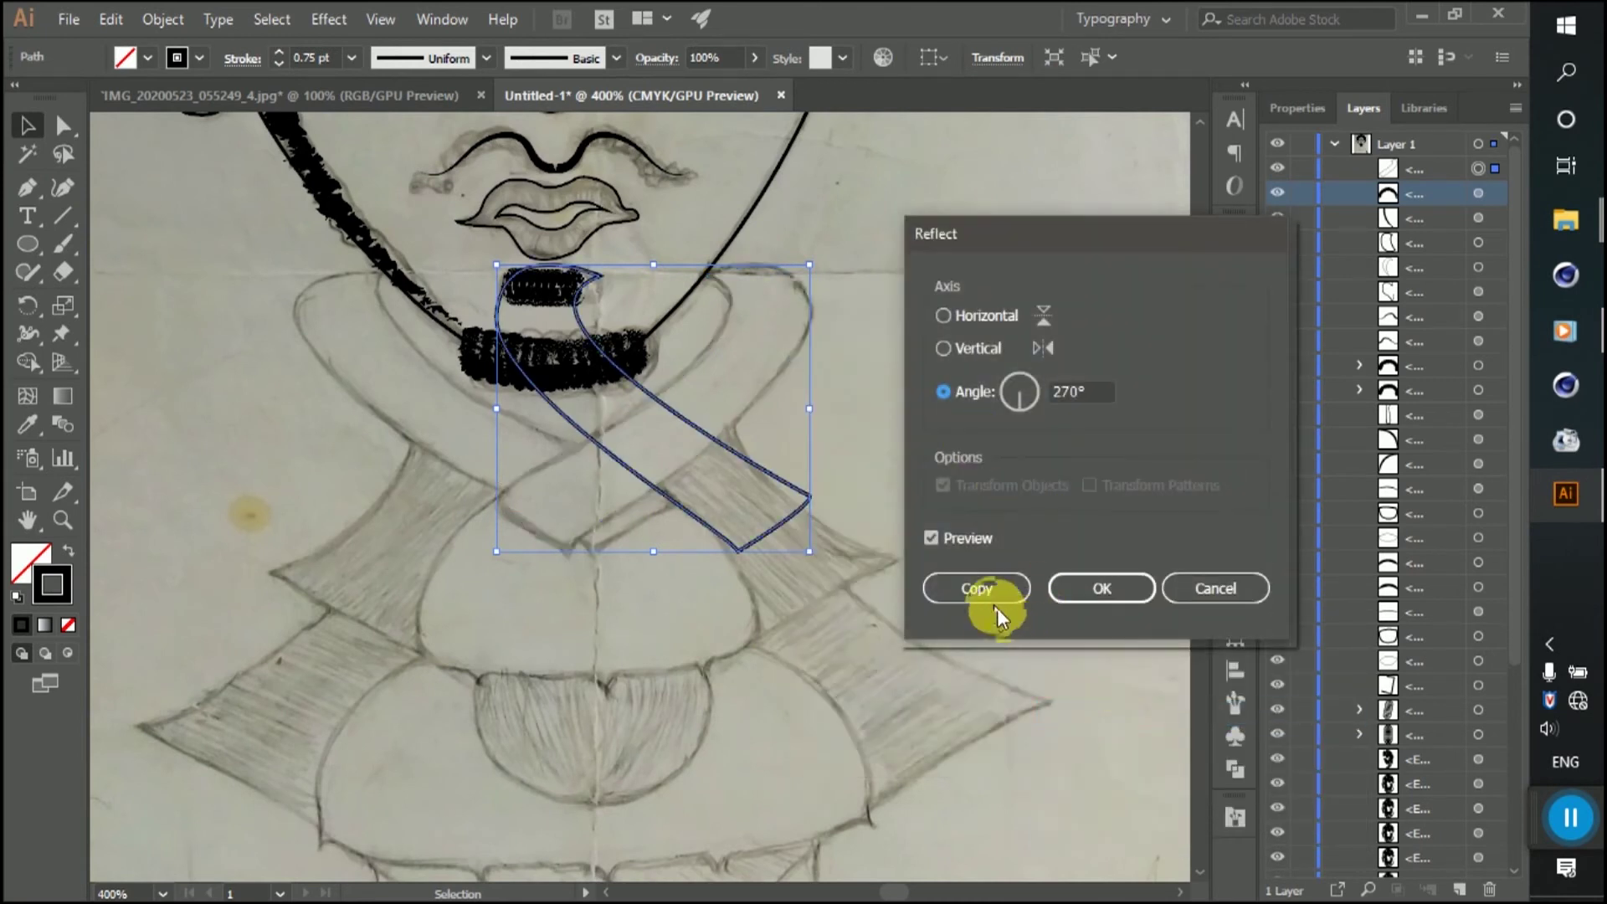
pyautogui.click(997, 608)
pyautogui.press('Left')
pyautogui.press('Left')
pyautogui.press('Left')
pyautogui.press('Left')
pyautogui.press('Left')
pyautogui.press('Left')
pyautogui.press('Left')
pyautogui.press('Left')
pyautogui.press('Left')
pyautogui.press('Left')
pyautogui.press('Left')
pyautogui.moveTo(580, 400); pyautogui.dragTo(453, 405)
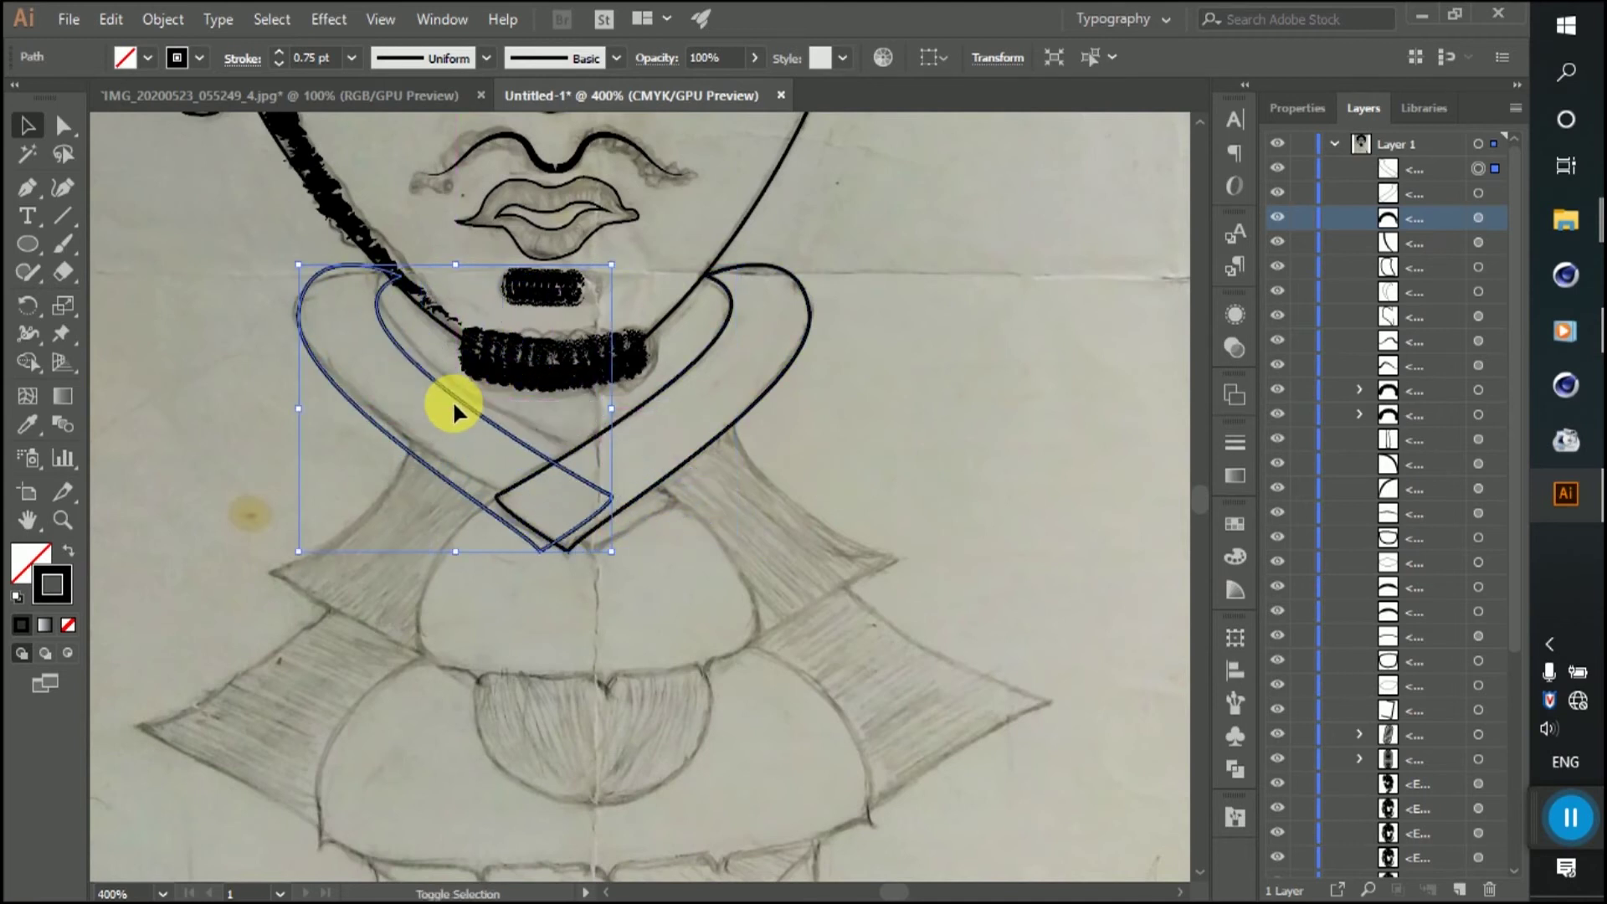
pyautogui.press('Delete')
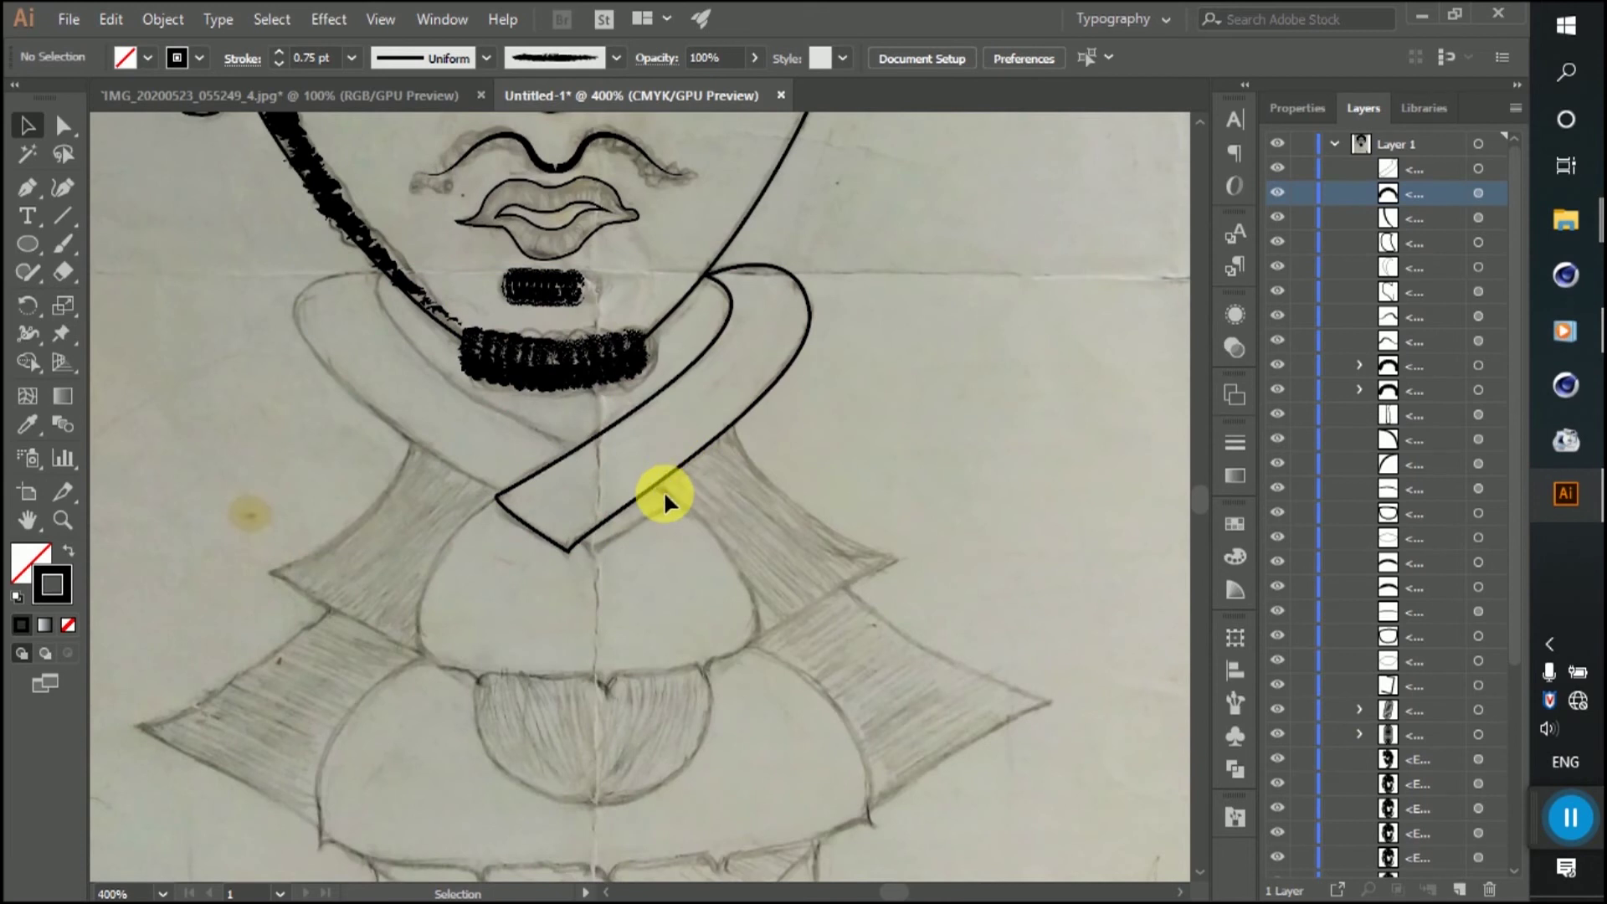
pyautogui.keyDown('alt'); pyautogui.scroll(1, 603, 464); pyautogui.keyUp('alt')
# Step: Trace and close the left collar band so it crosses the right one in a V
pyautogui.keyDown('alt'); pyautogui.scroll(-1, 616, 433); pyautogui.keyUp('alt')
pyautogui.click(27, 186)
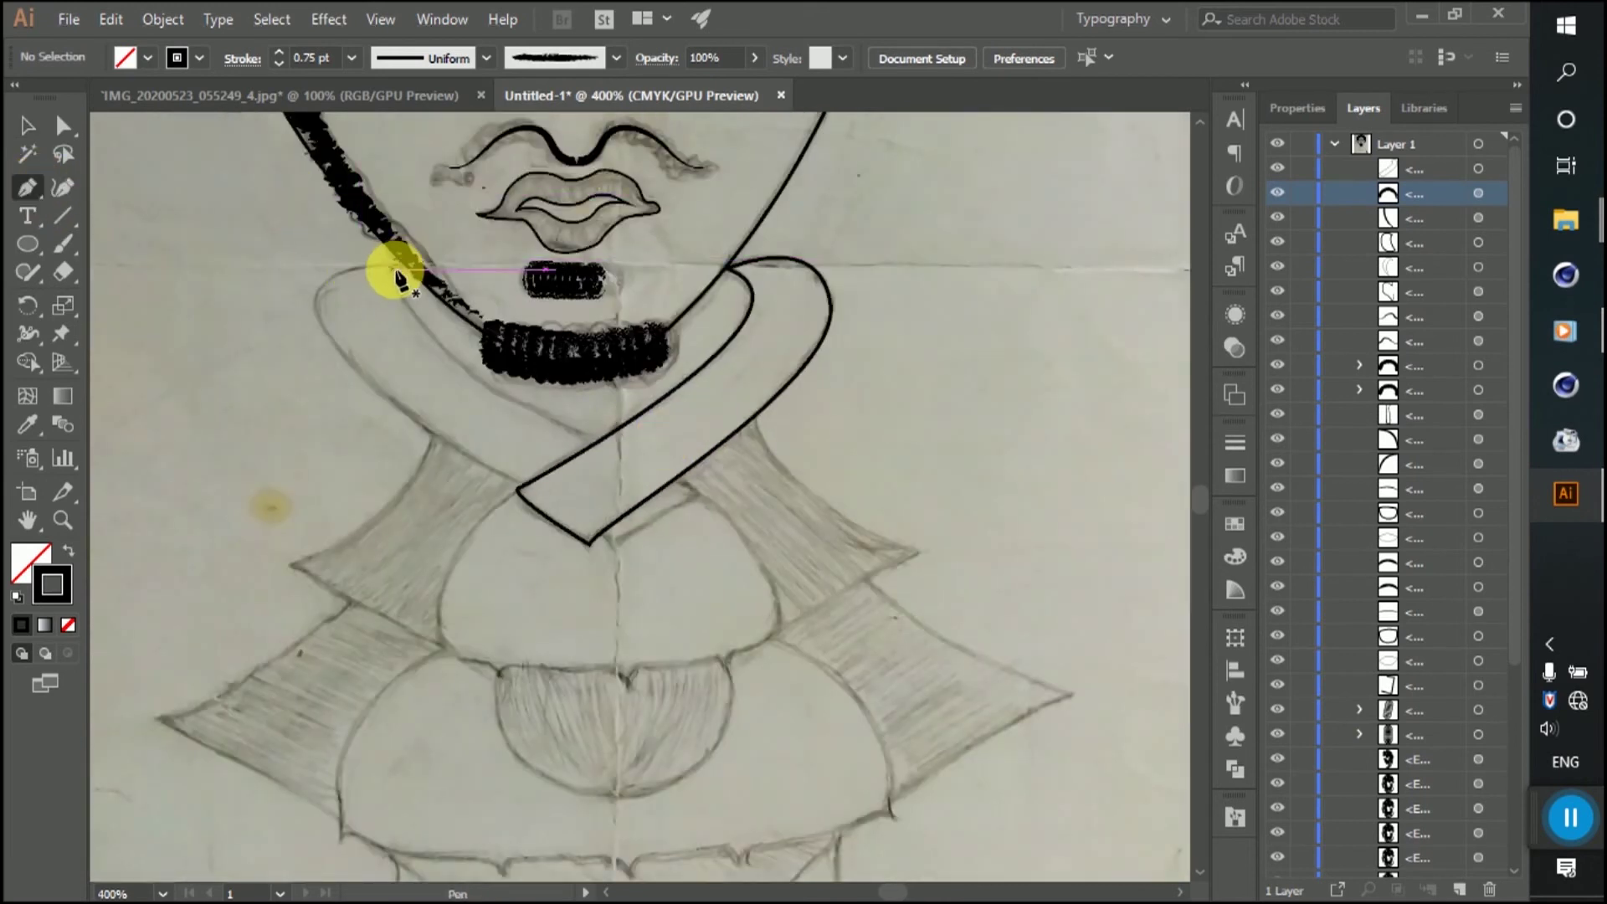
pyautogui.click(403, 263)
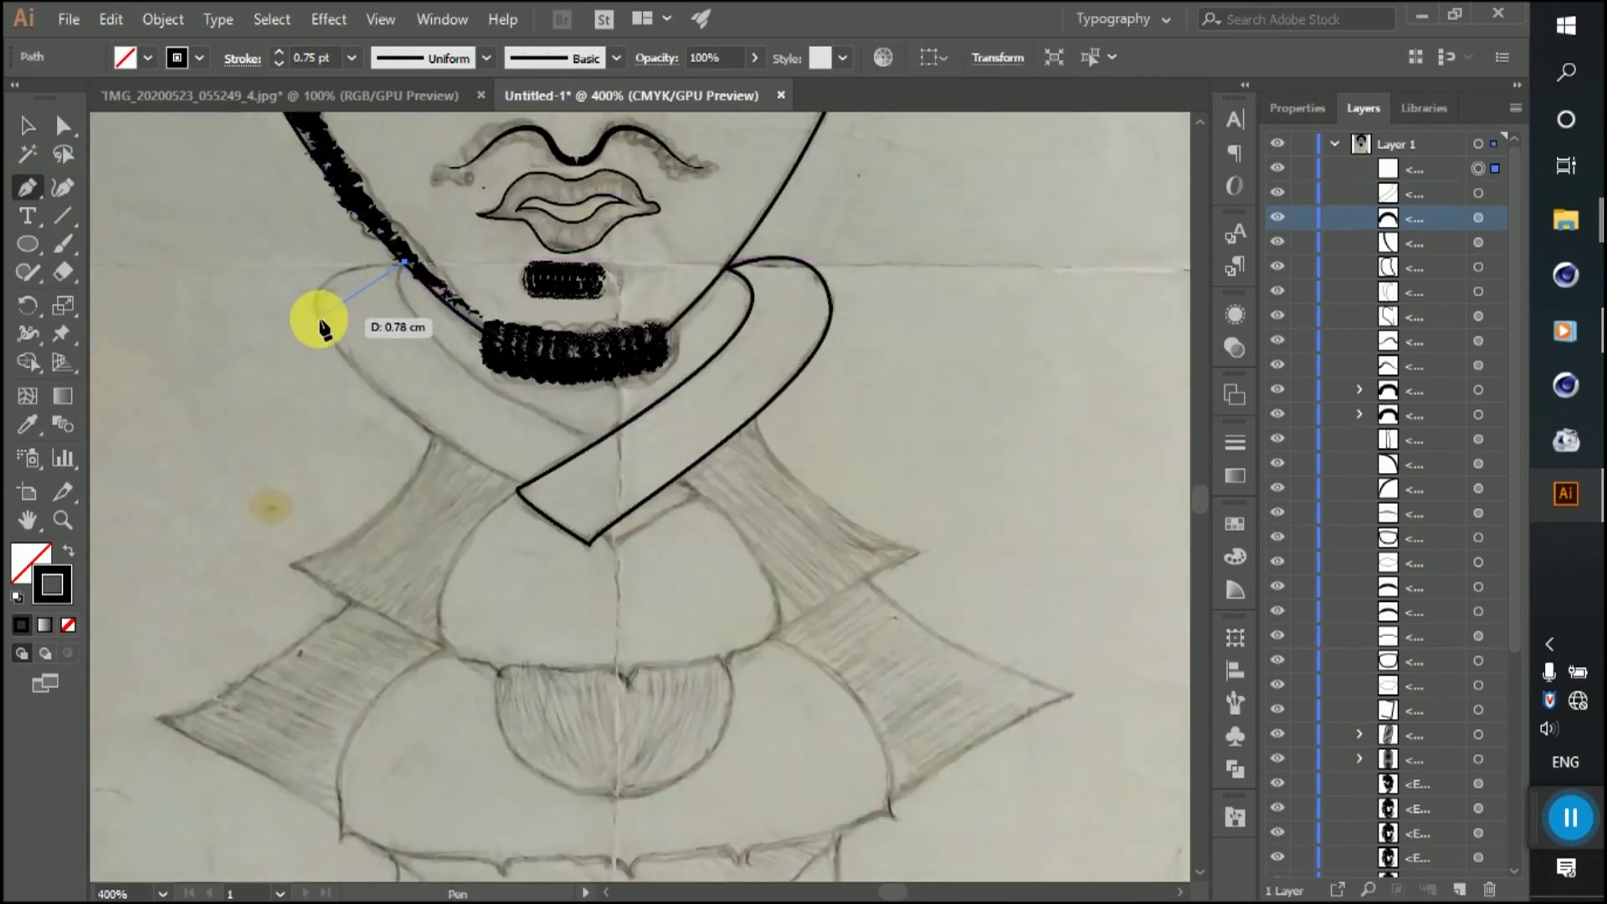
pyautogui.moveTo(349, 371); pyautogui.dragTo(347, 376)
pyautogui.click(536, 492)
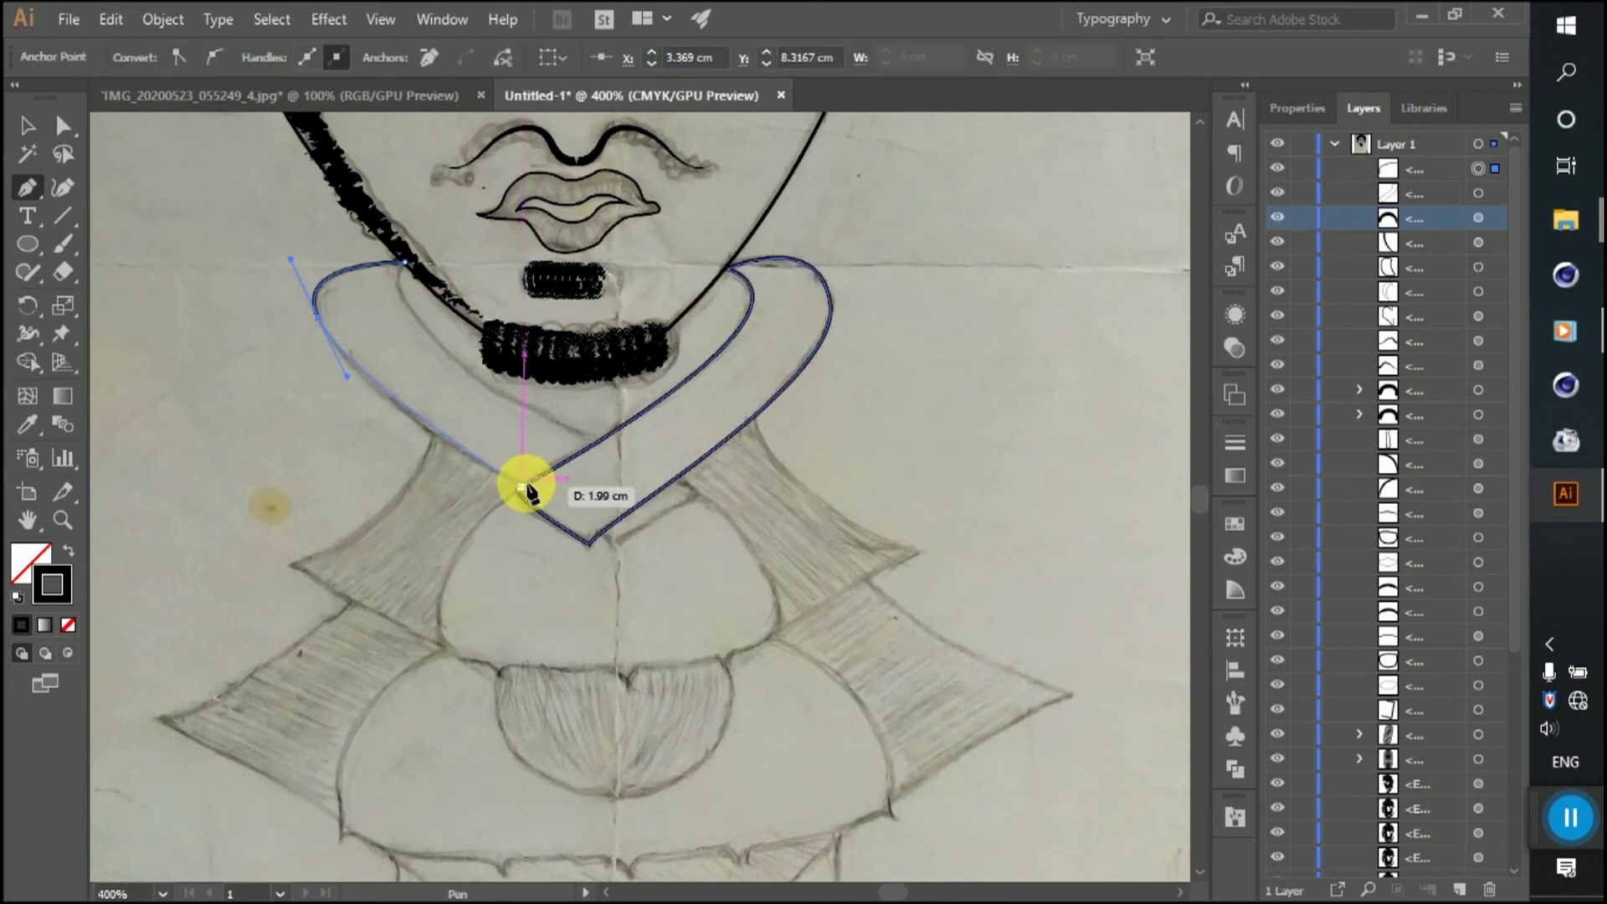
pyautogui.click(520, 486)
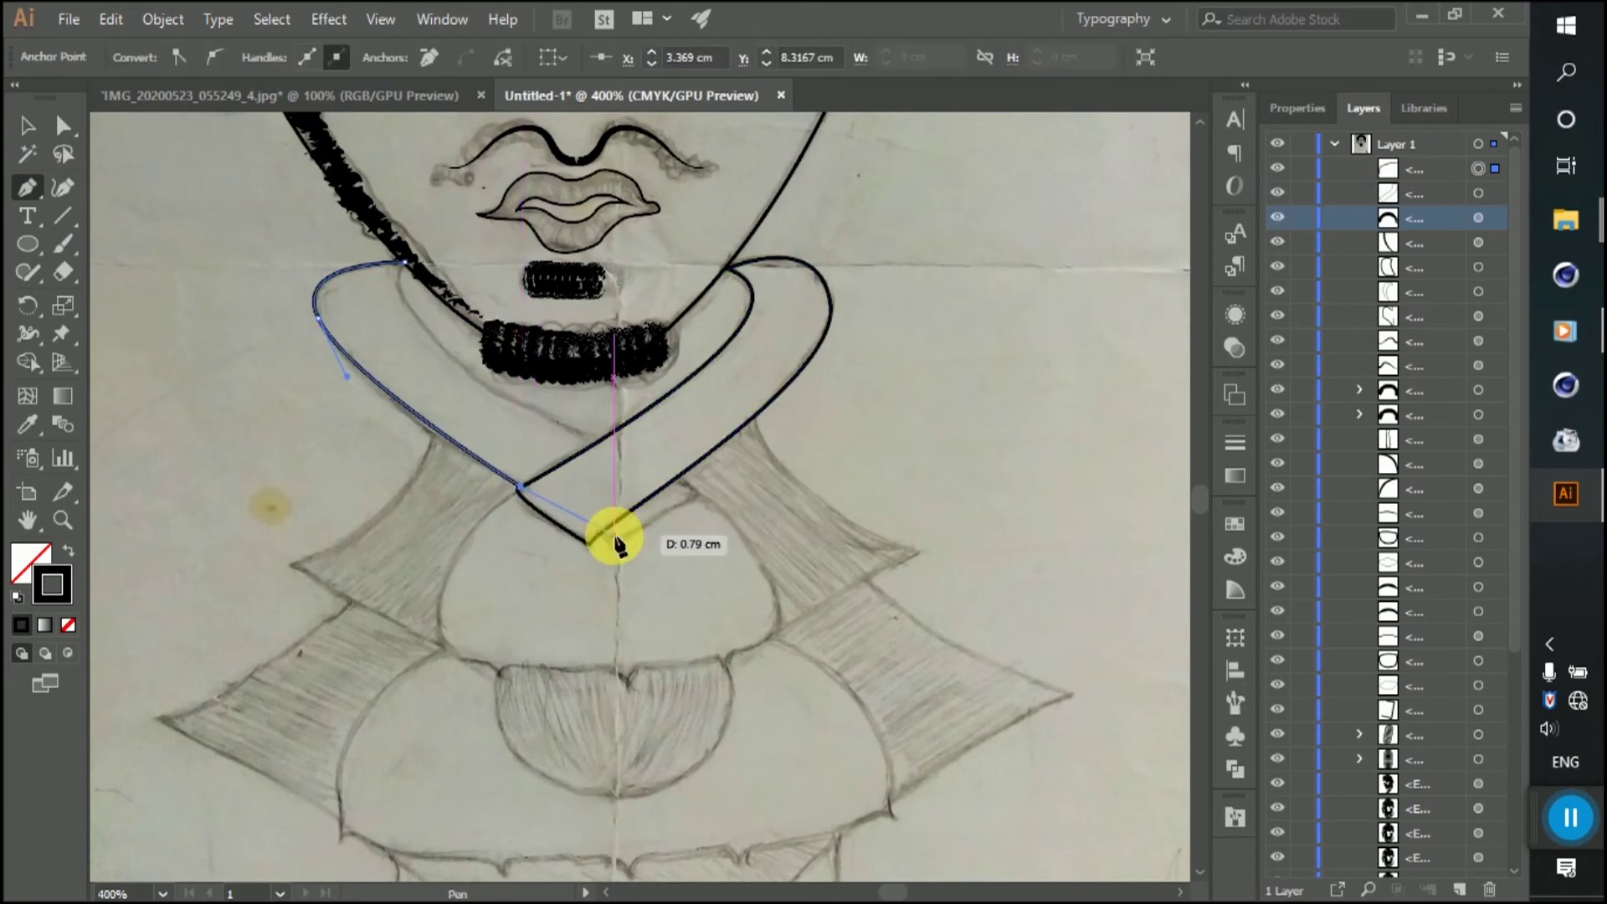
pyautogui.click(614, 543)
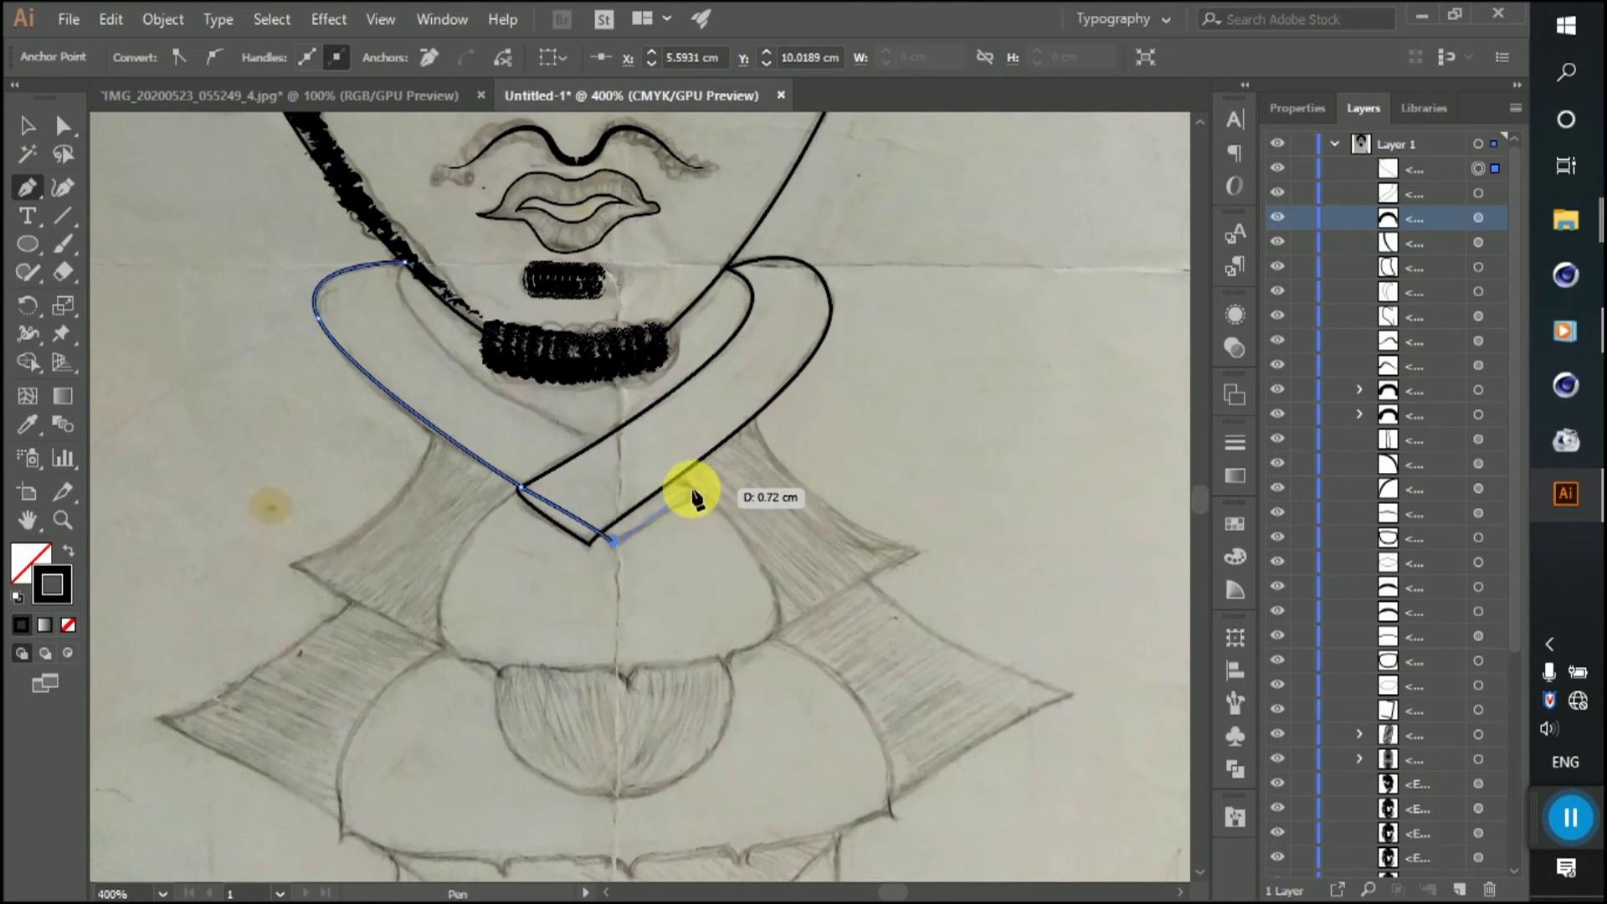
pyautogui.moveTo(683, 480); pyautogui.dragTo(540, 421)
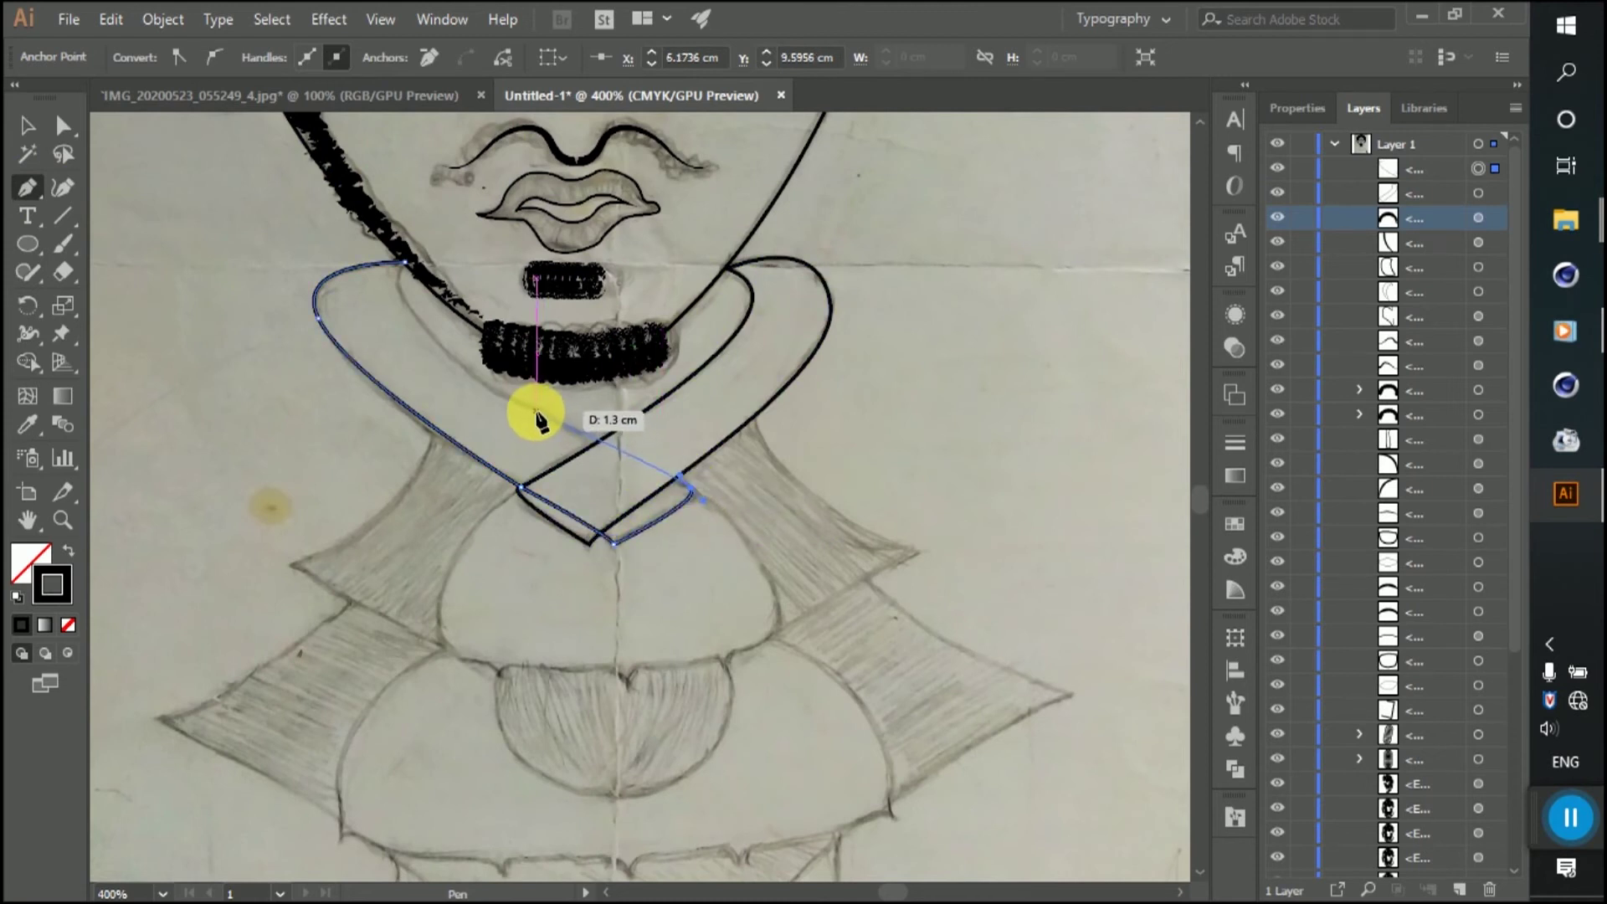
pyautogui.click(537, 411)
pyautogui.moveTo(444, 214); pyautogui.dragTo(444, 216)
# Step: Select the crossed bands' corner anchors with Direct Selection for refinement
pyautogui.click(59, 127)
pyautogui.click(220, 224)
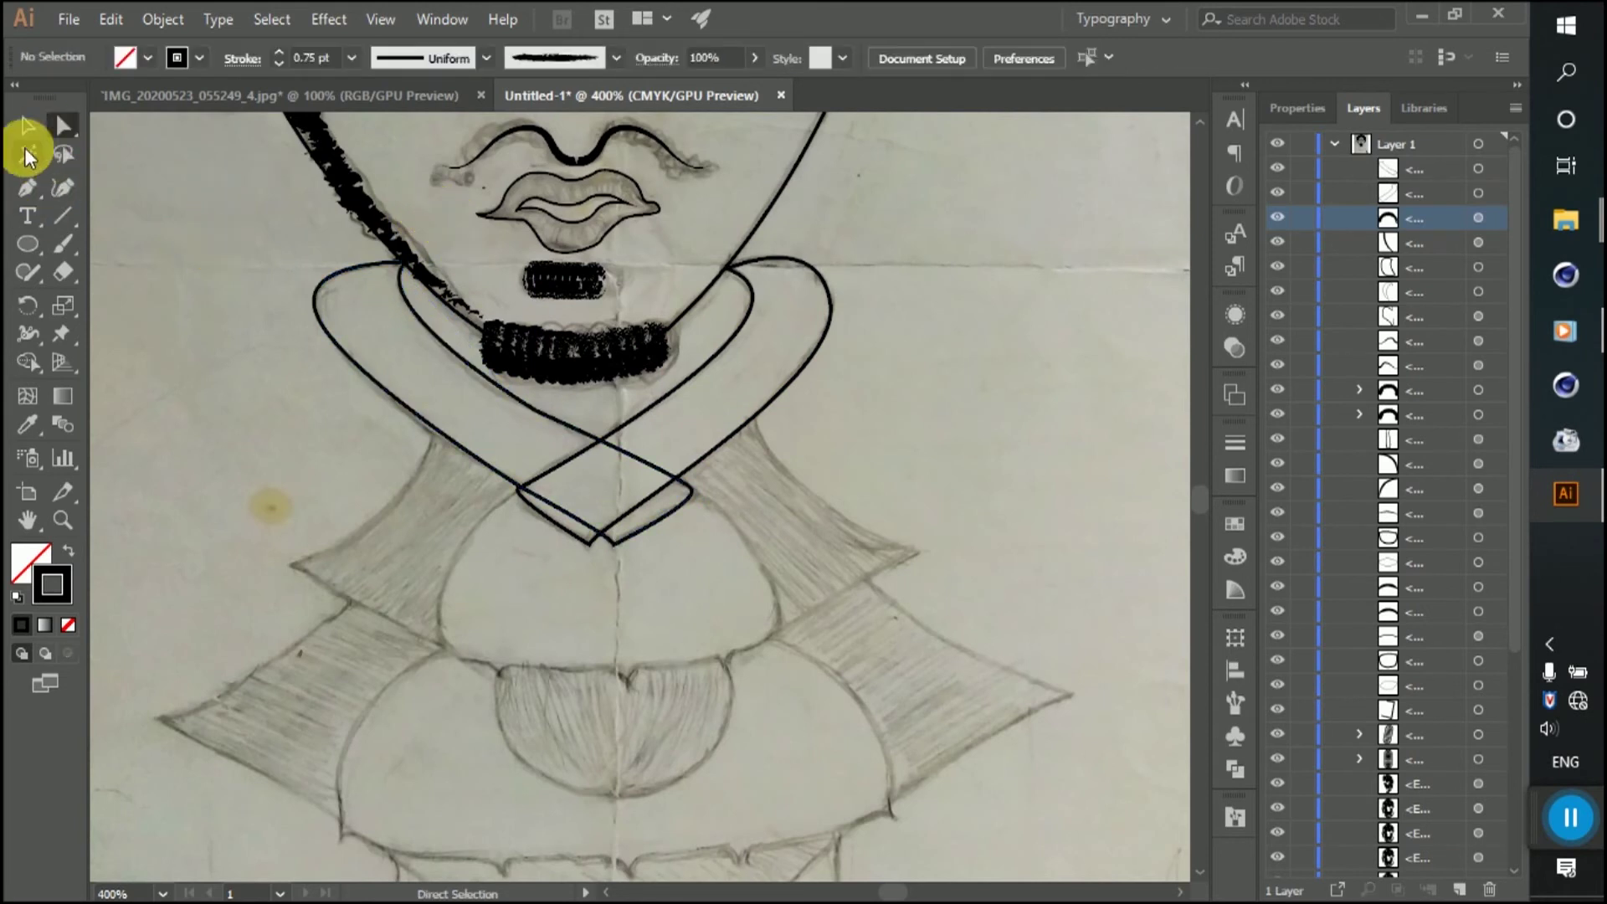
pyautogui.click(636, 535)
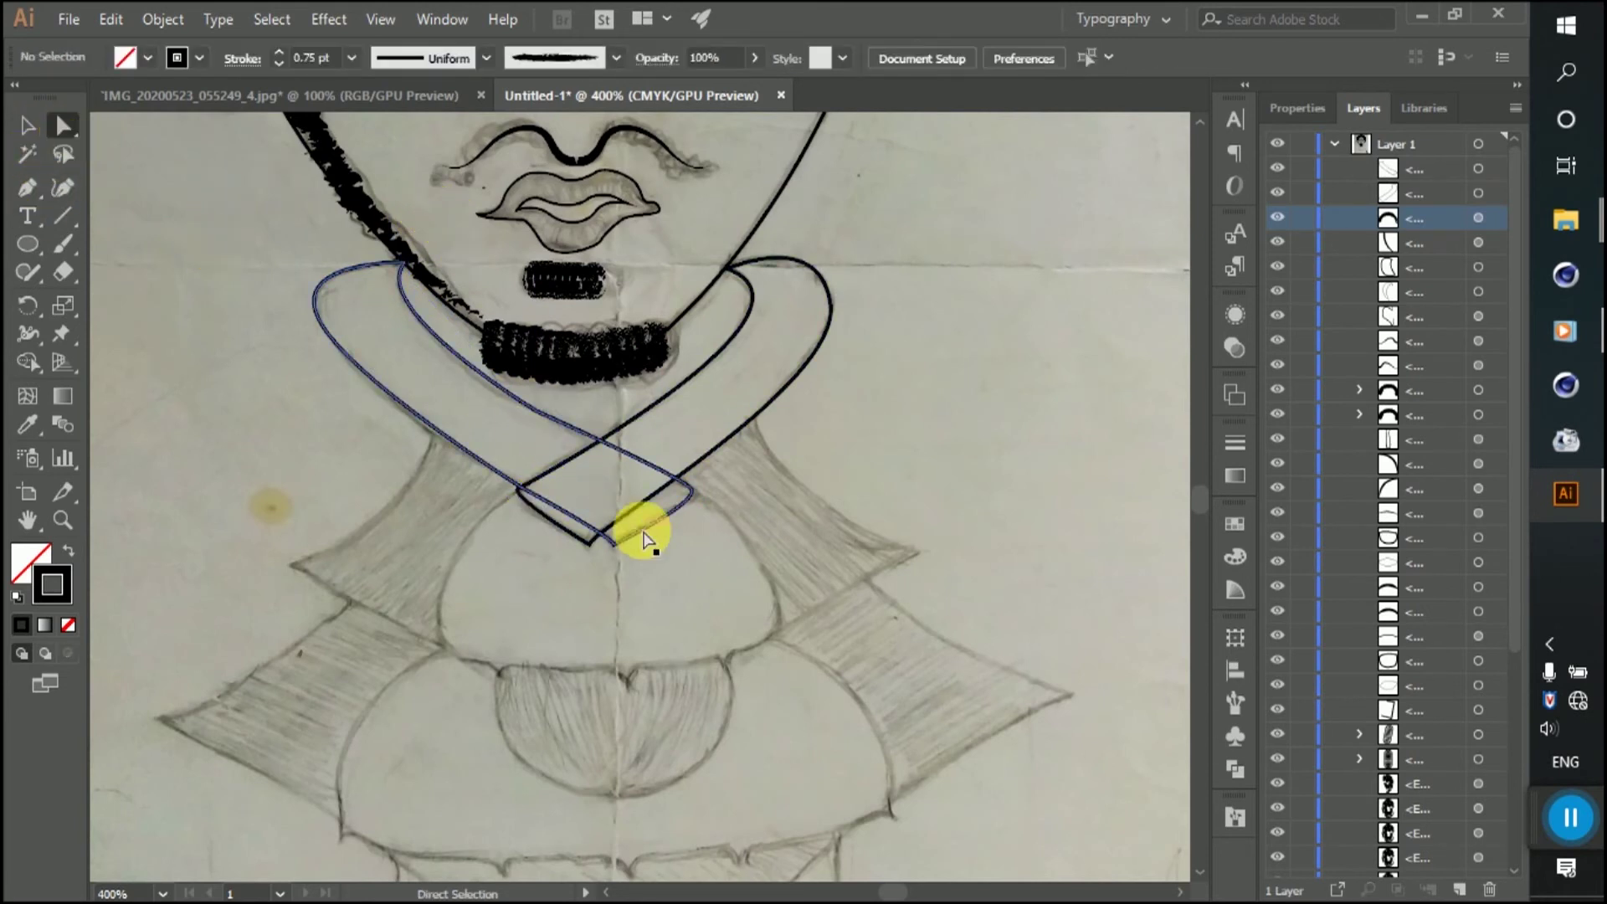
pyautogui.click(688, 491)
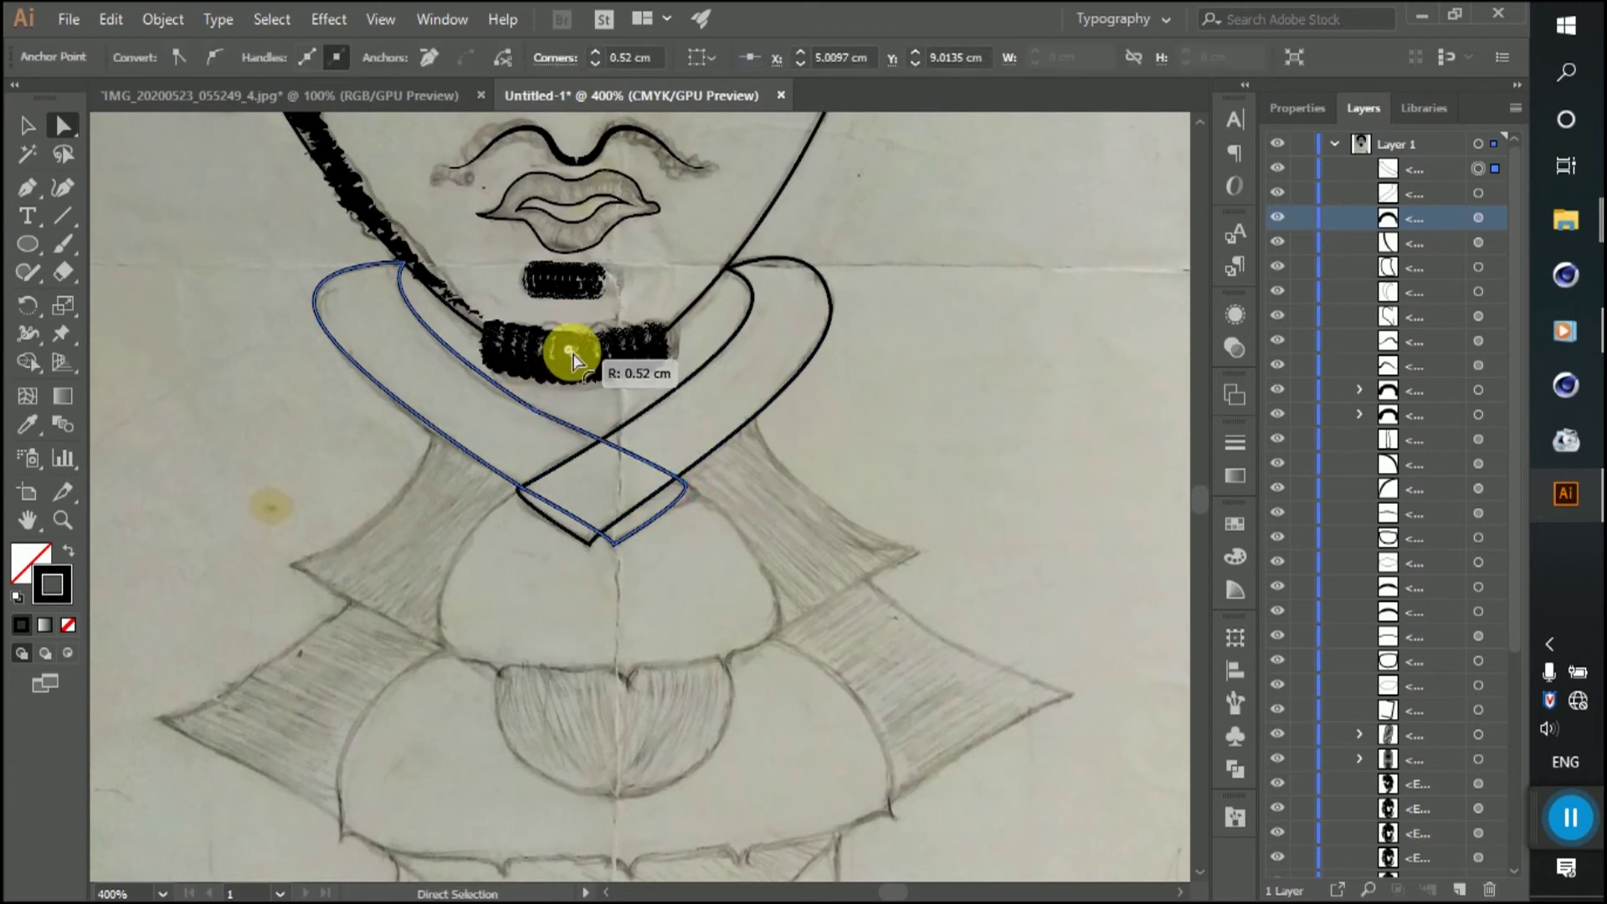
pyautogui.keyDown('shift'); pyautogui.click(622, 455); pyautogui.keyUp('shift')
pyautogui.click(678, 482)
pyautogui.click(532, 511)
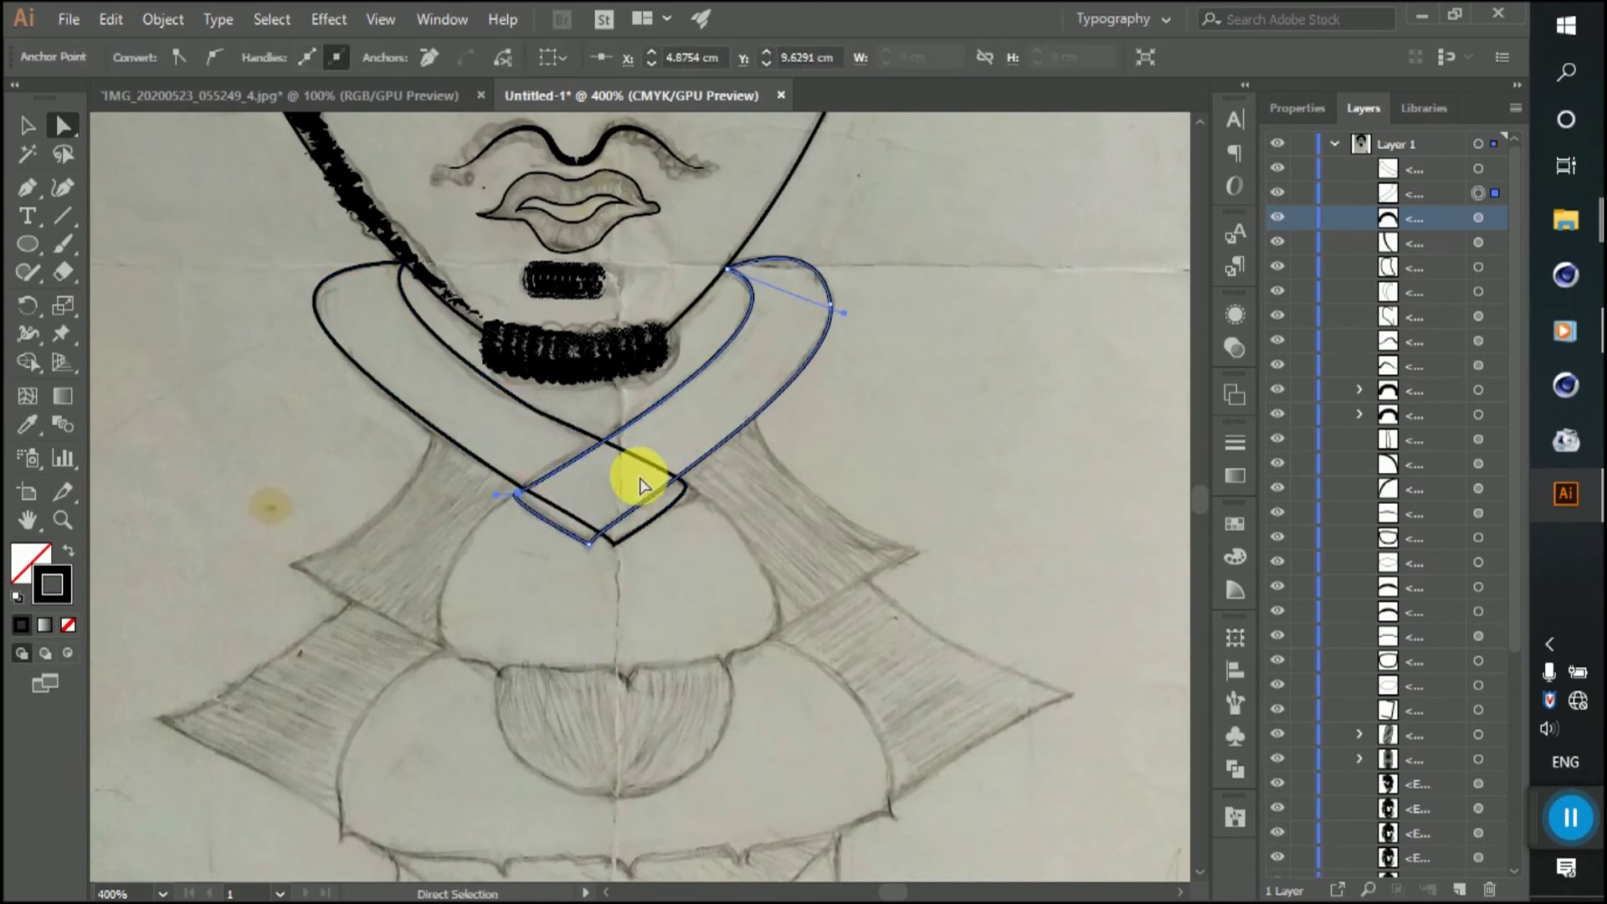
pyautogui.scroll(2, 503, 494)
# Step: Fill the right collar band with white
pyautogui.scroll(-3, 575, 484)
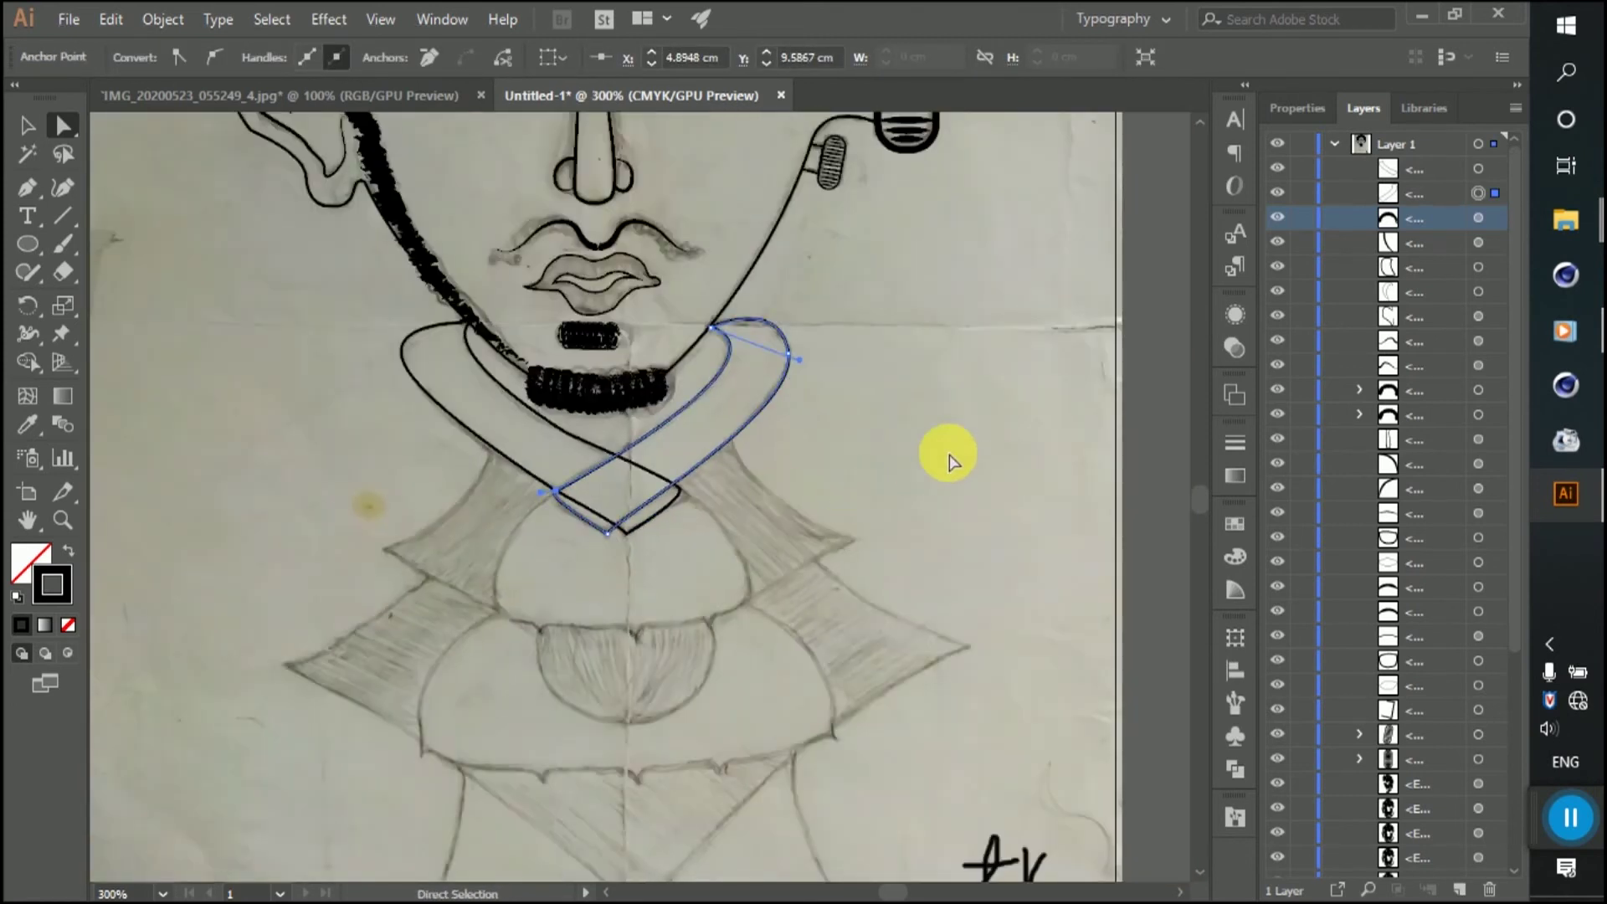
pyautogui.click(944, 456)
pyautogui.click(28, 125)
pyautogui.click(1478, 193)
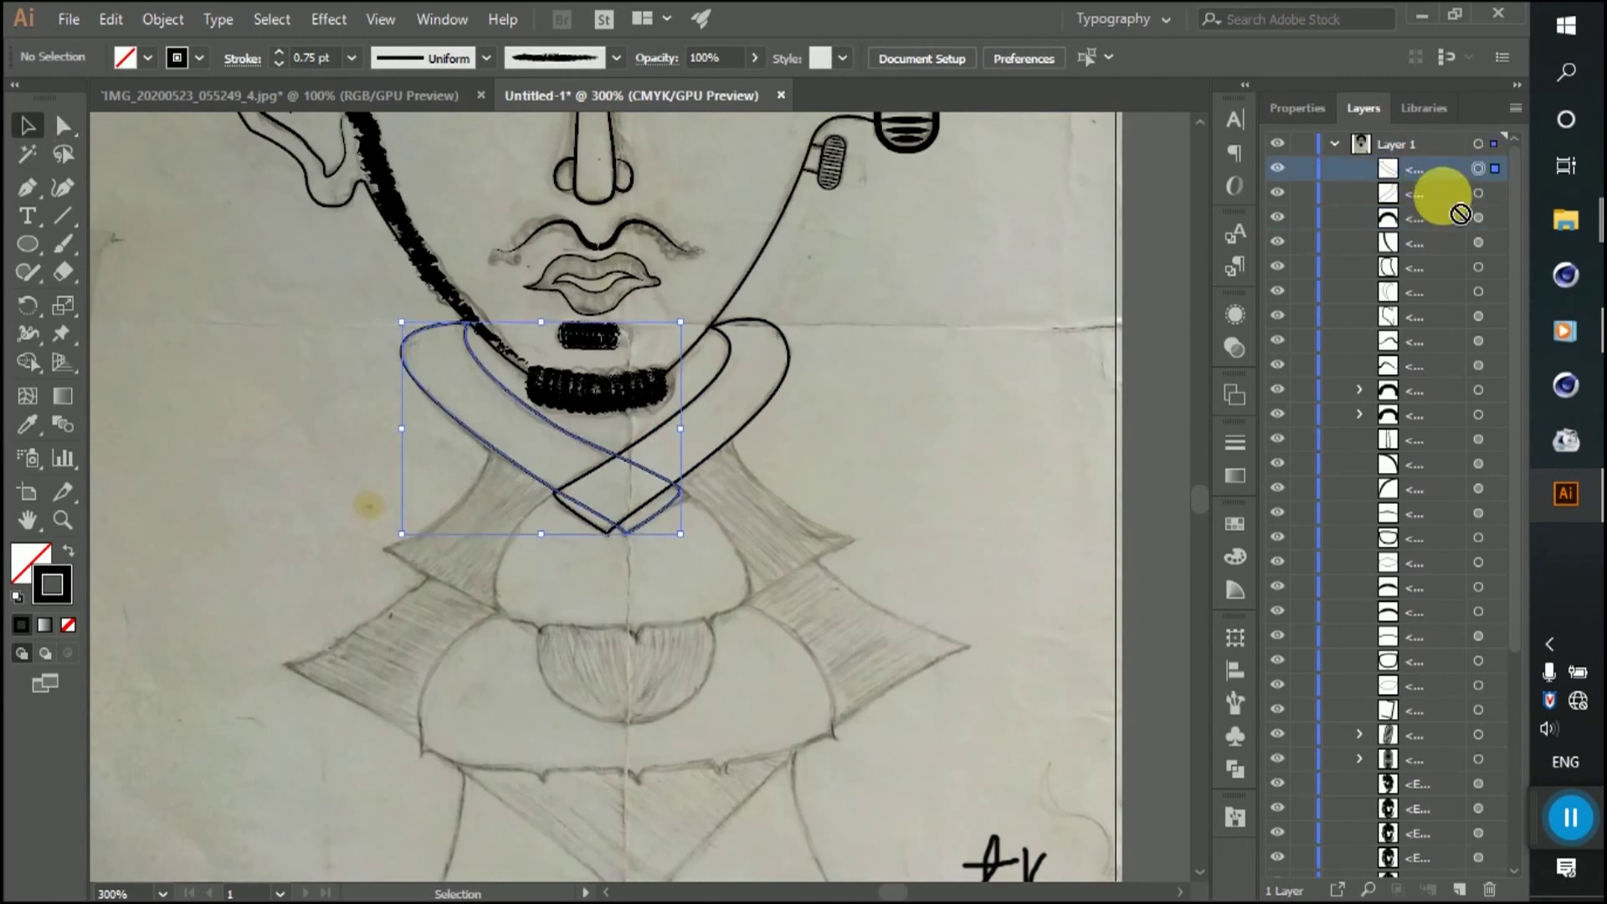
pyautogui.click(1482, 172)
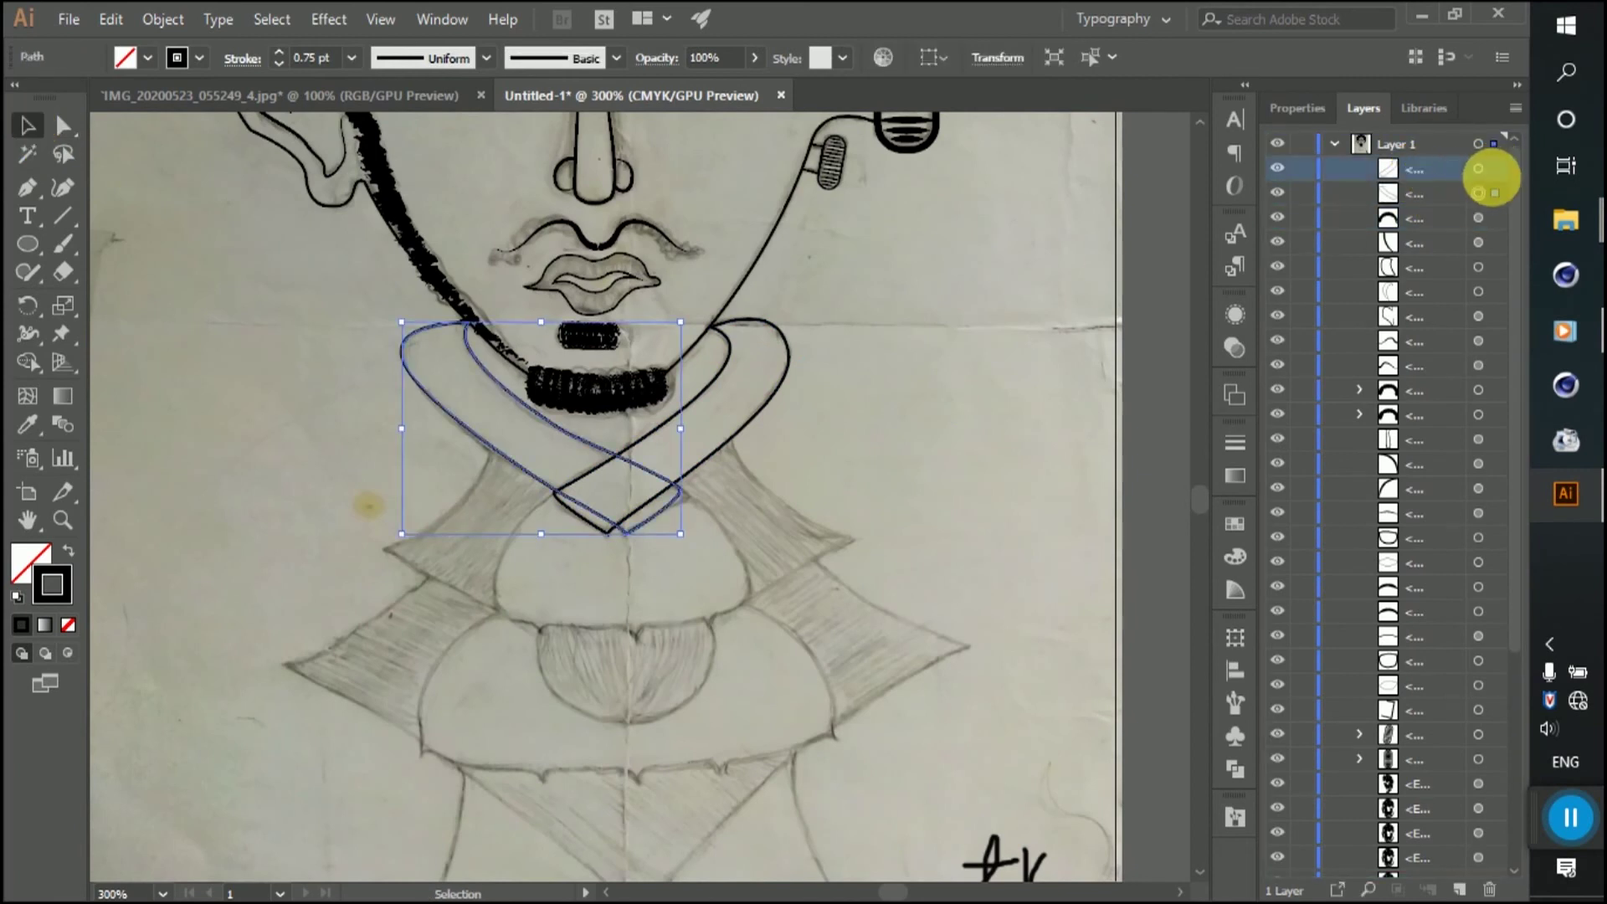
pyautogui.click(30, 559)
pyautogui.click(974, 548)
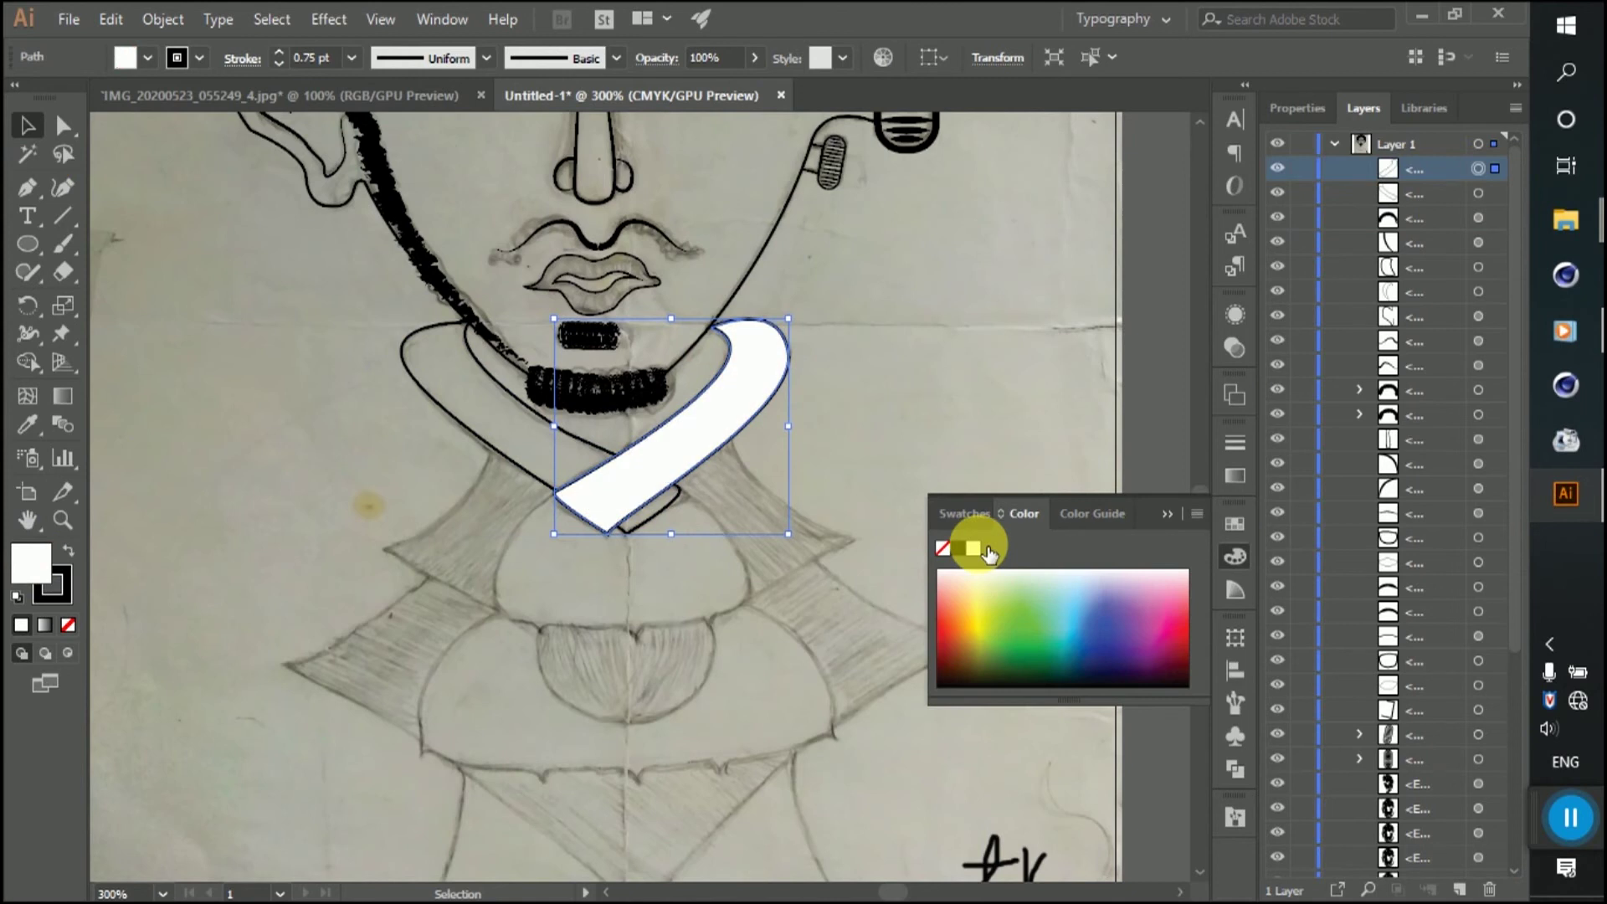
pyautogui.click(1167, 509)
pyautogui.click(873, 315)
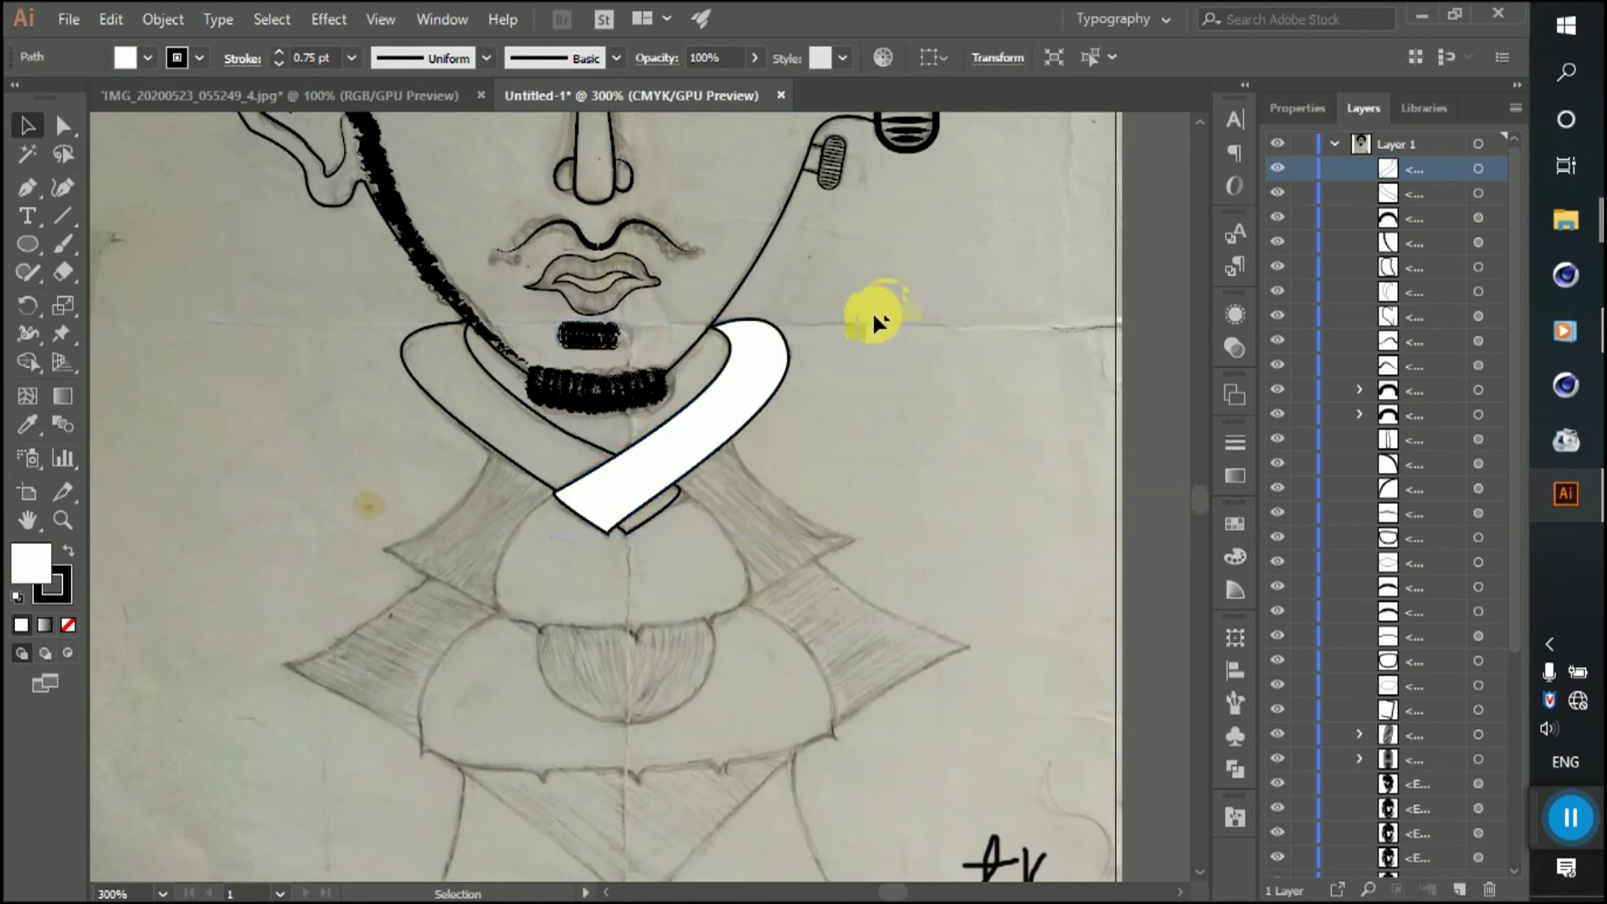
# Step: Fill the left collar band with white from the Fill swatches
pyautogui.click(421, 330)
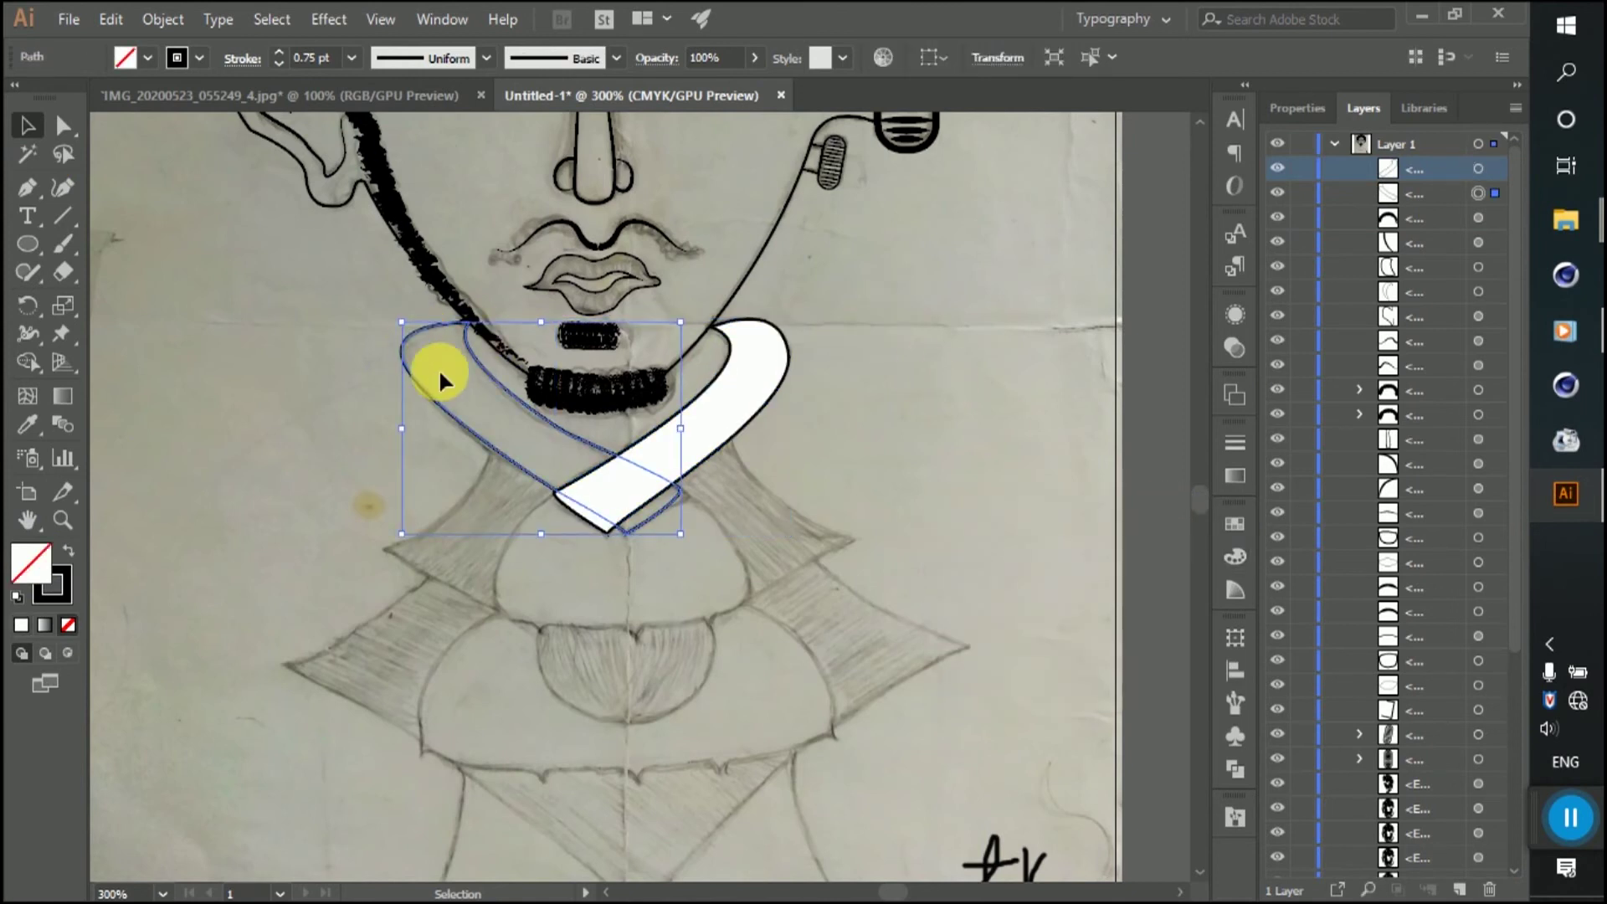
pyautogui.click(1399, 194)
pyautogui.click(147, 57)
pyautogui.click(54, 99)
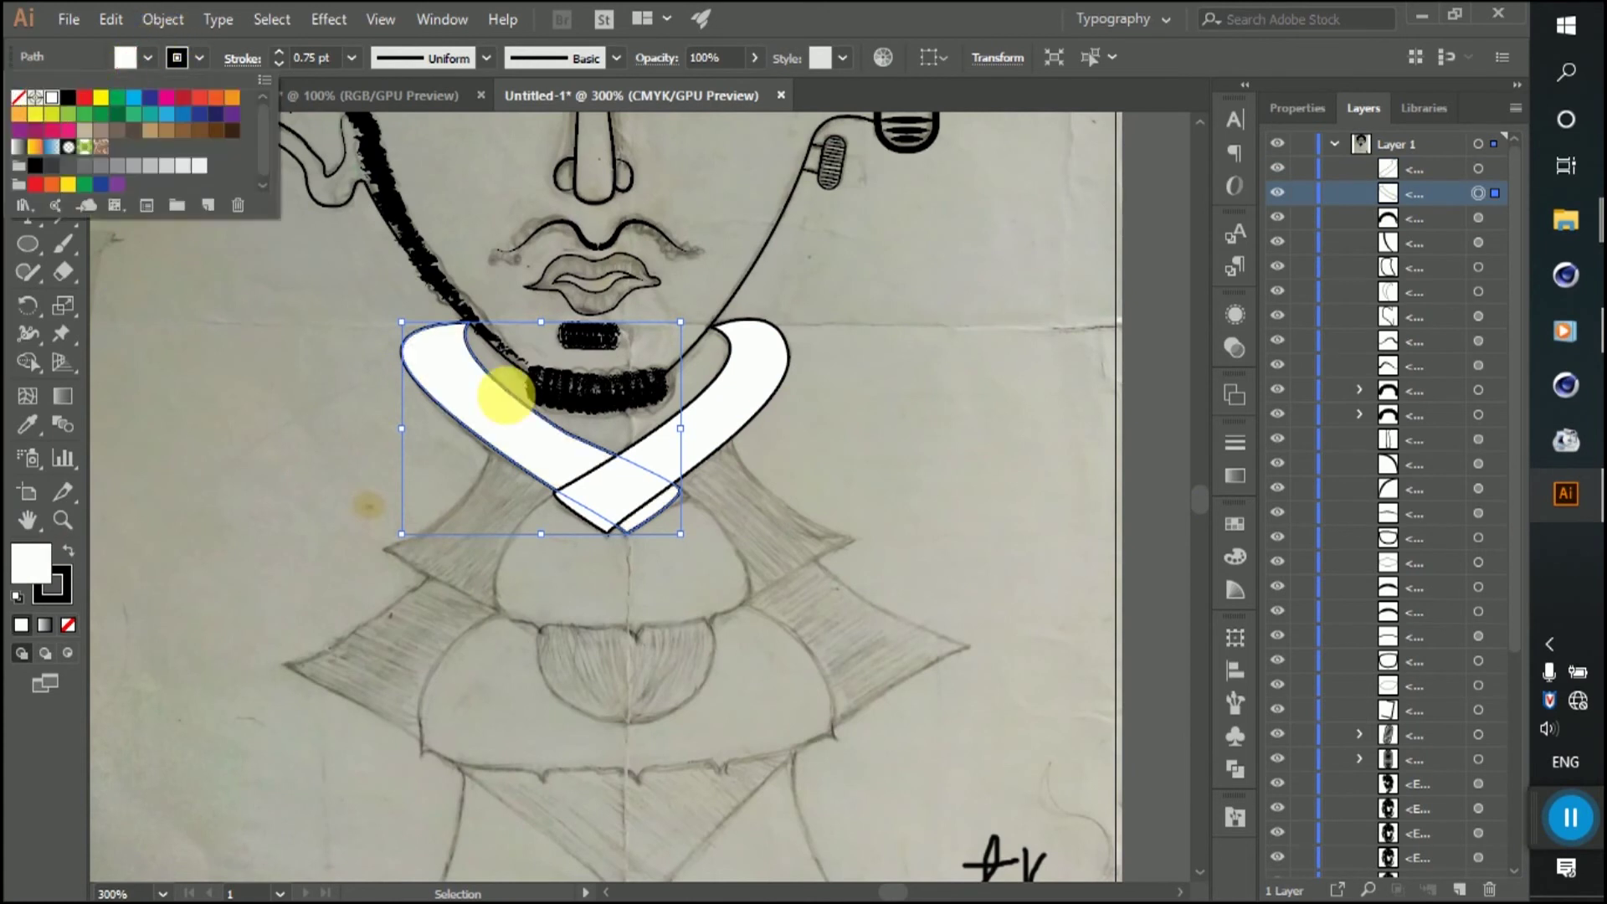
pyautogui.click(906, 389)
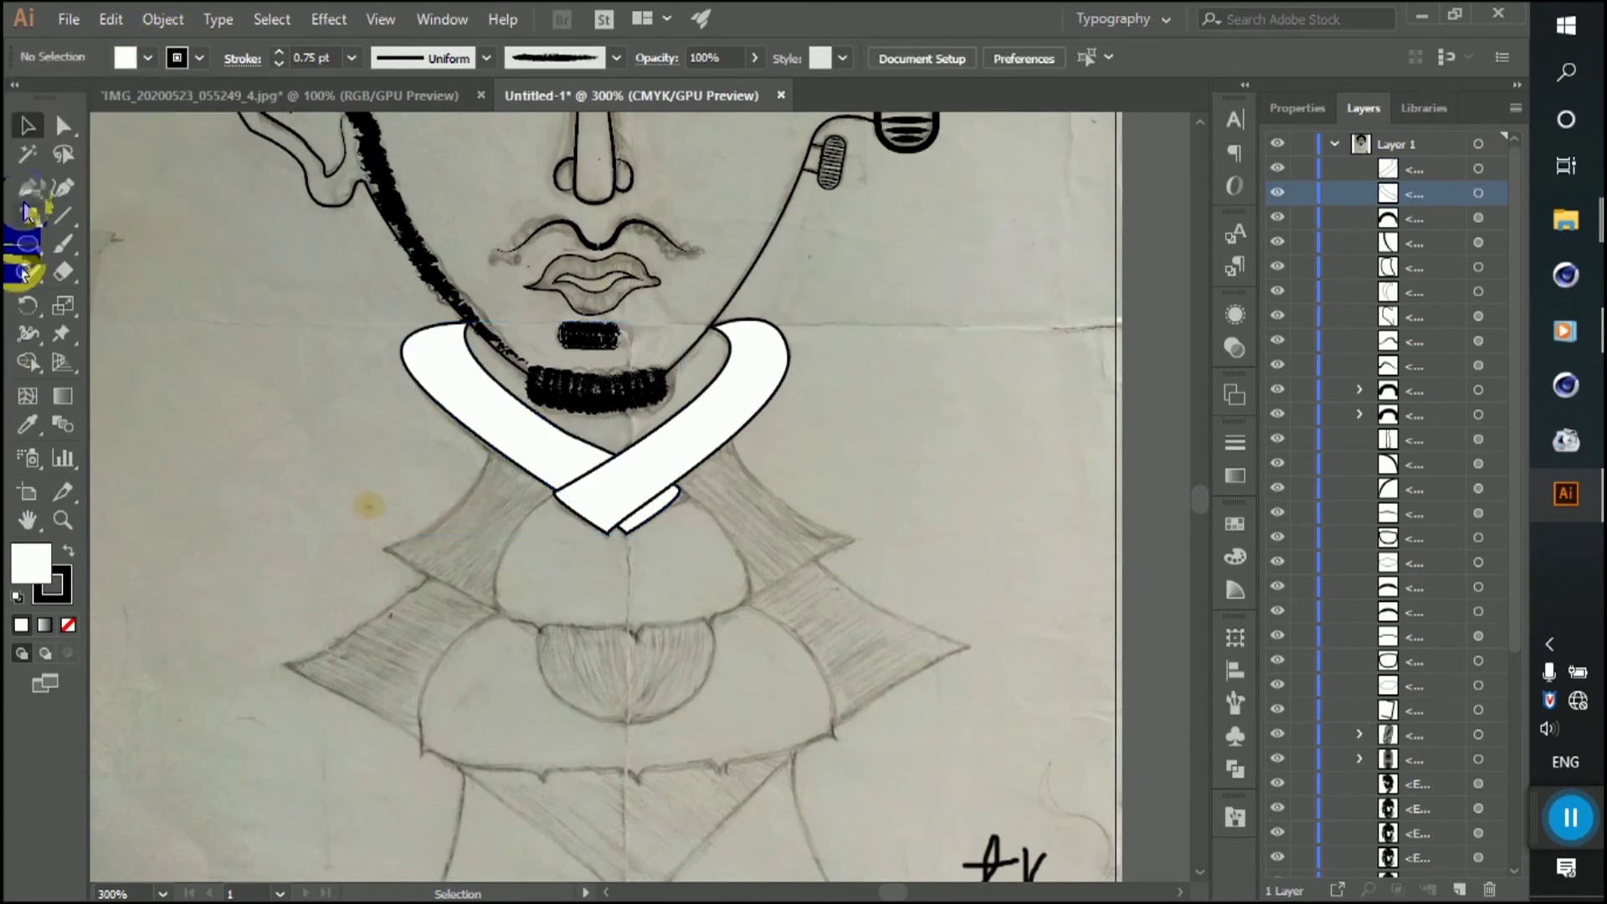
pyautogui.scroll(-1, 510, 565)
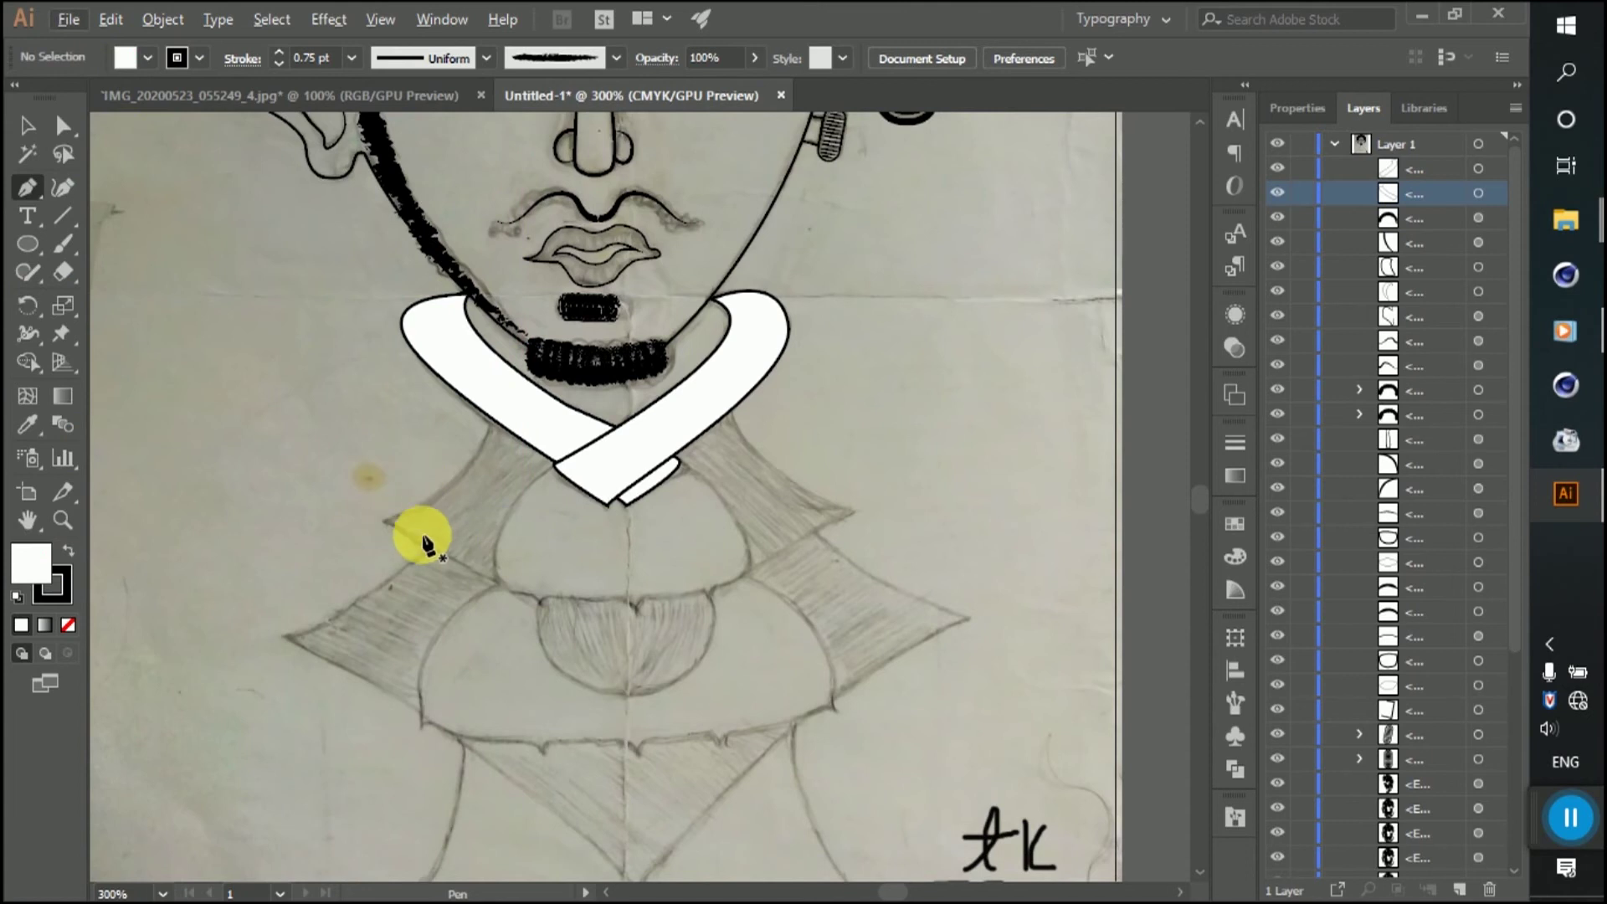
# Step: Pen-trace a closed rounded body shape with a notched bottom edge under the collar
pyautogui.scroll(1, 435, 535)
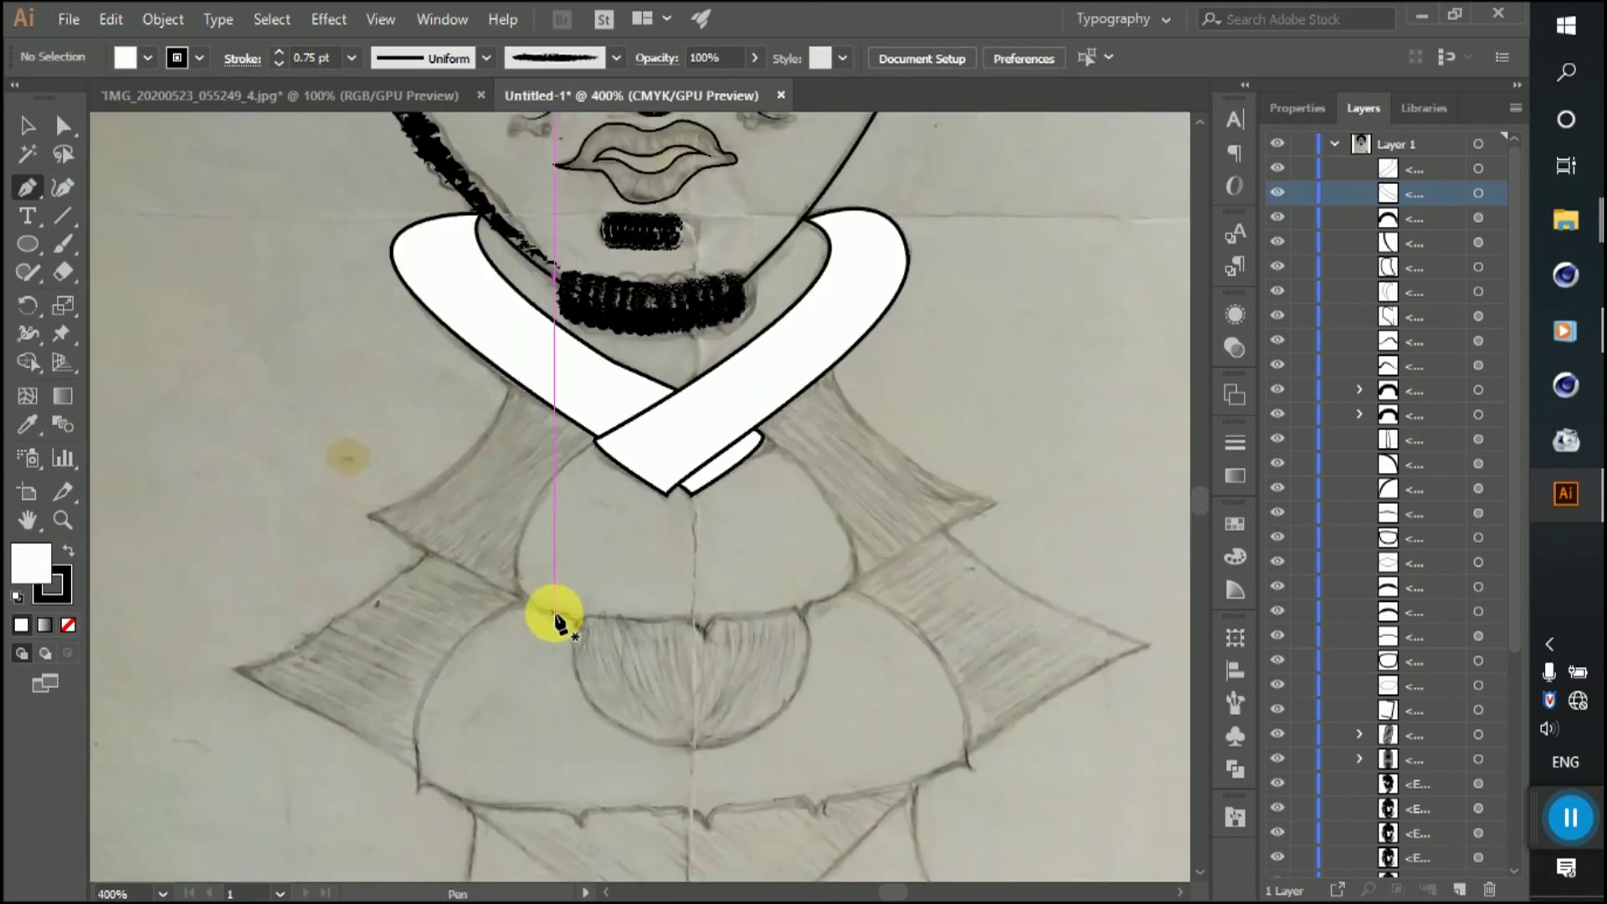
pyautogui.click(607, 431)
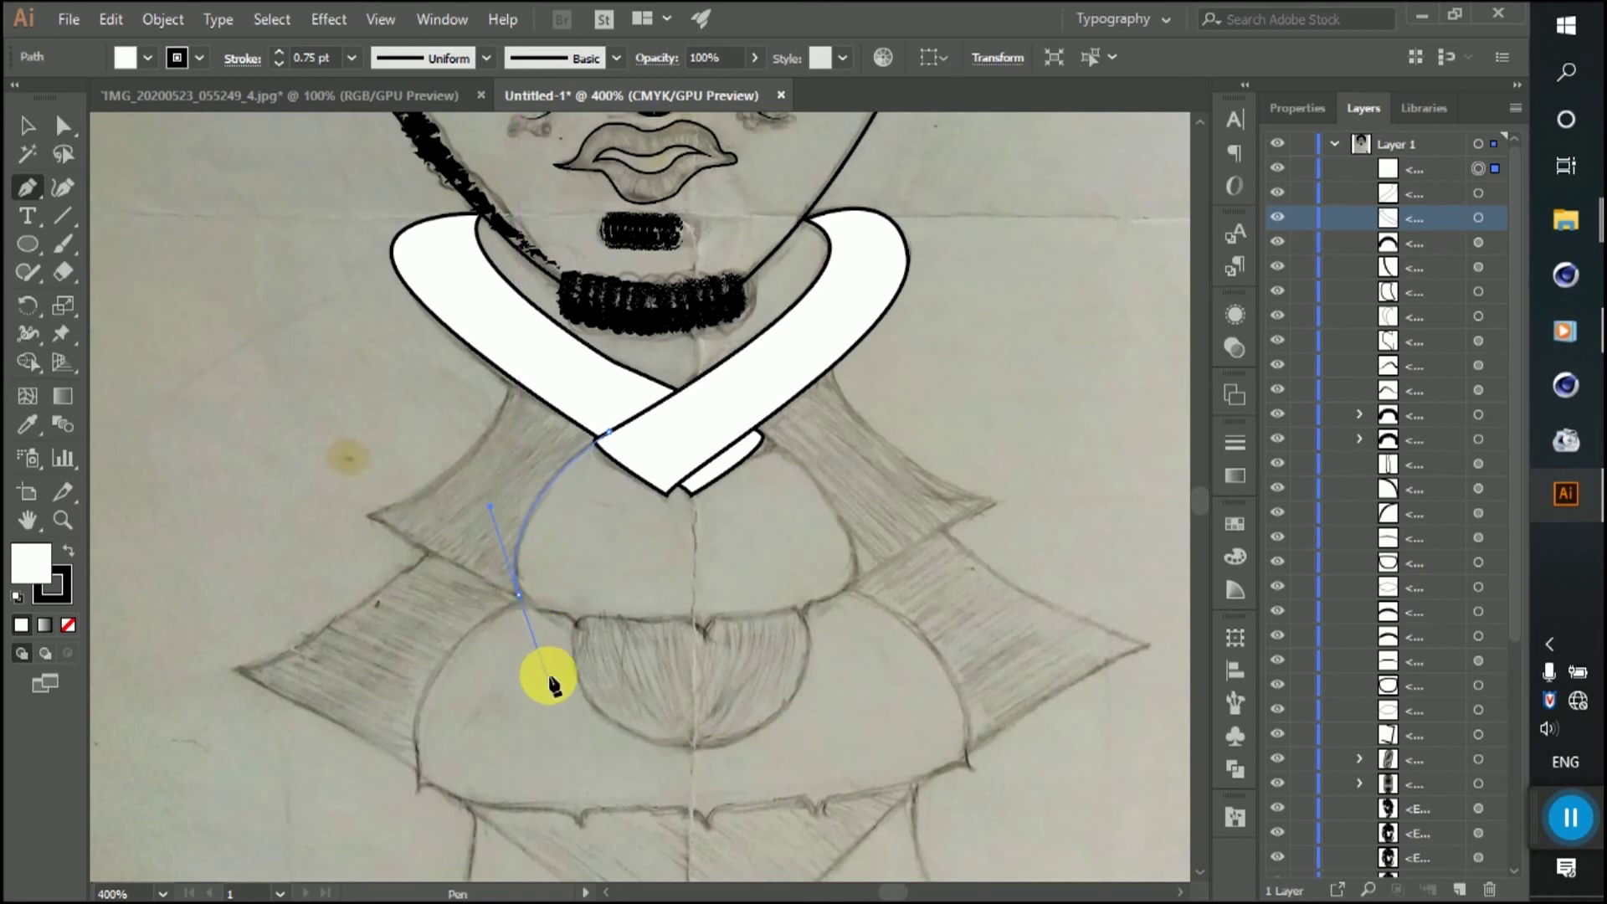
pyautogui.moveTo(552, 684); pyautogui.dragTo(550, 682)
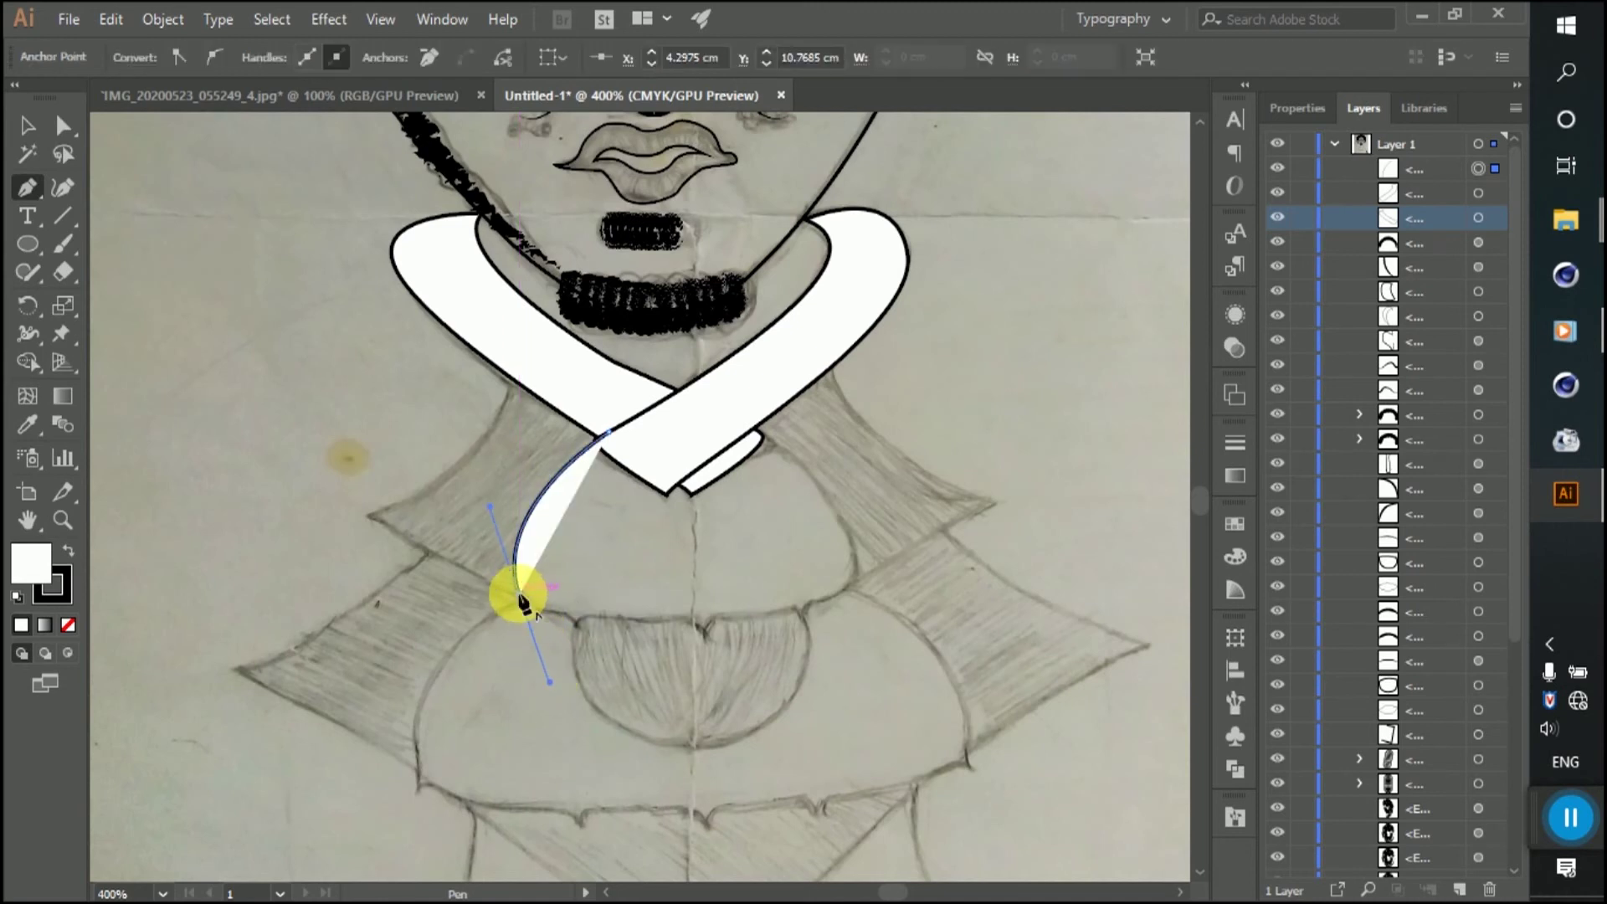
pyautogui.click(68, 624)
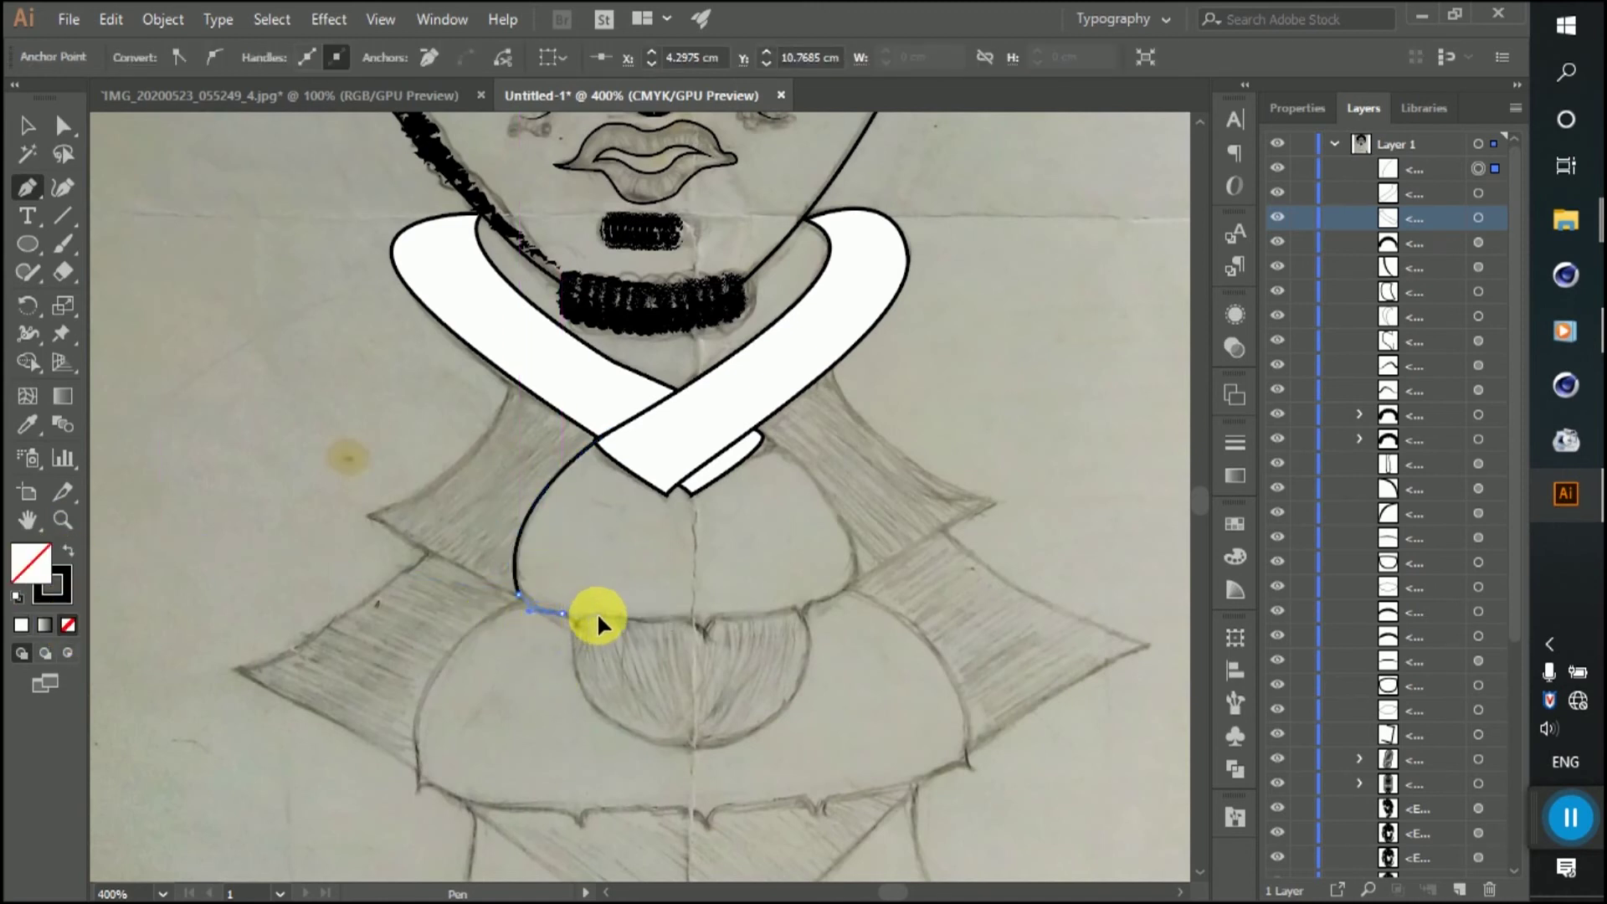
pyautogui.moveTo(569, 624)
pyautogui.mouseDown()
pyautogui.moveTo(572, 638)
pyautogui.moveTo(554, 623)
pyautogui.moveTo(799, 619)
pyautogui.mouseUp()
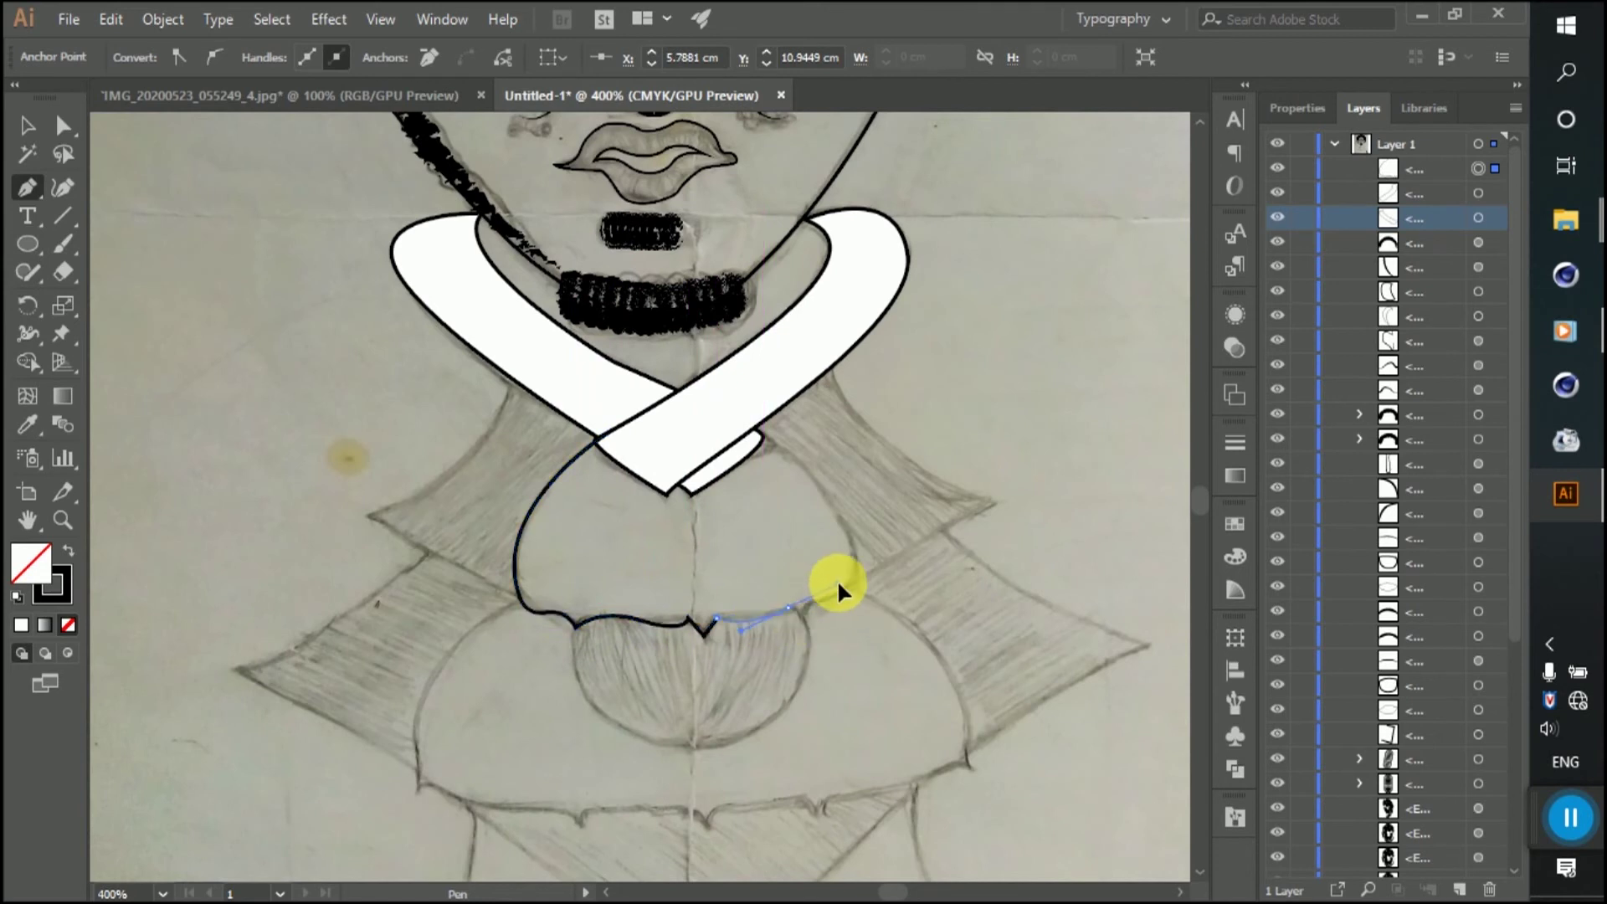
pyautogui.moveTo(841, 581); pyautogui.dragTo(840, 579)
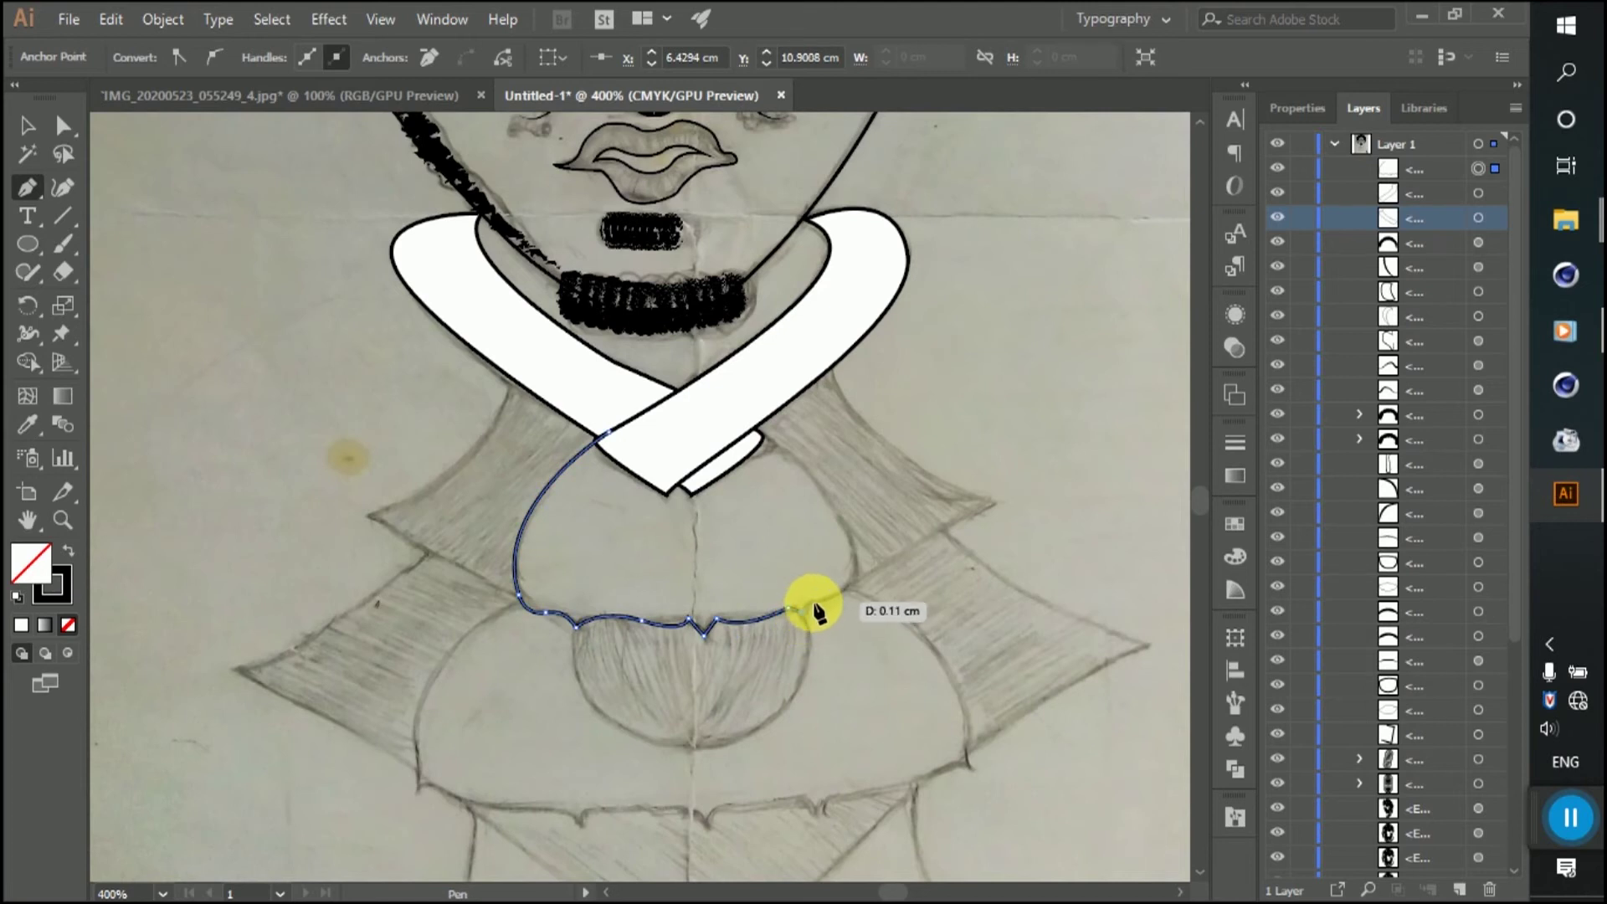
pyautogui.moveTo(818, 605)
pyautogui.mouseDown()
pyautogui.moveTo(854, 548)
pyautogui.moveTo(842, 509)
pyautogui.mouseUp()
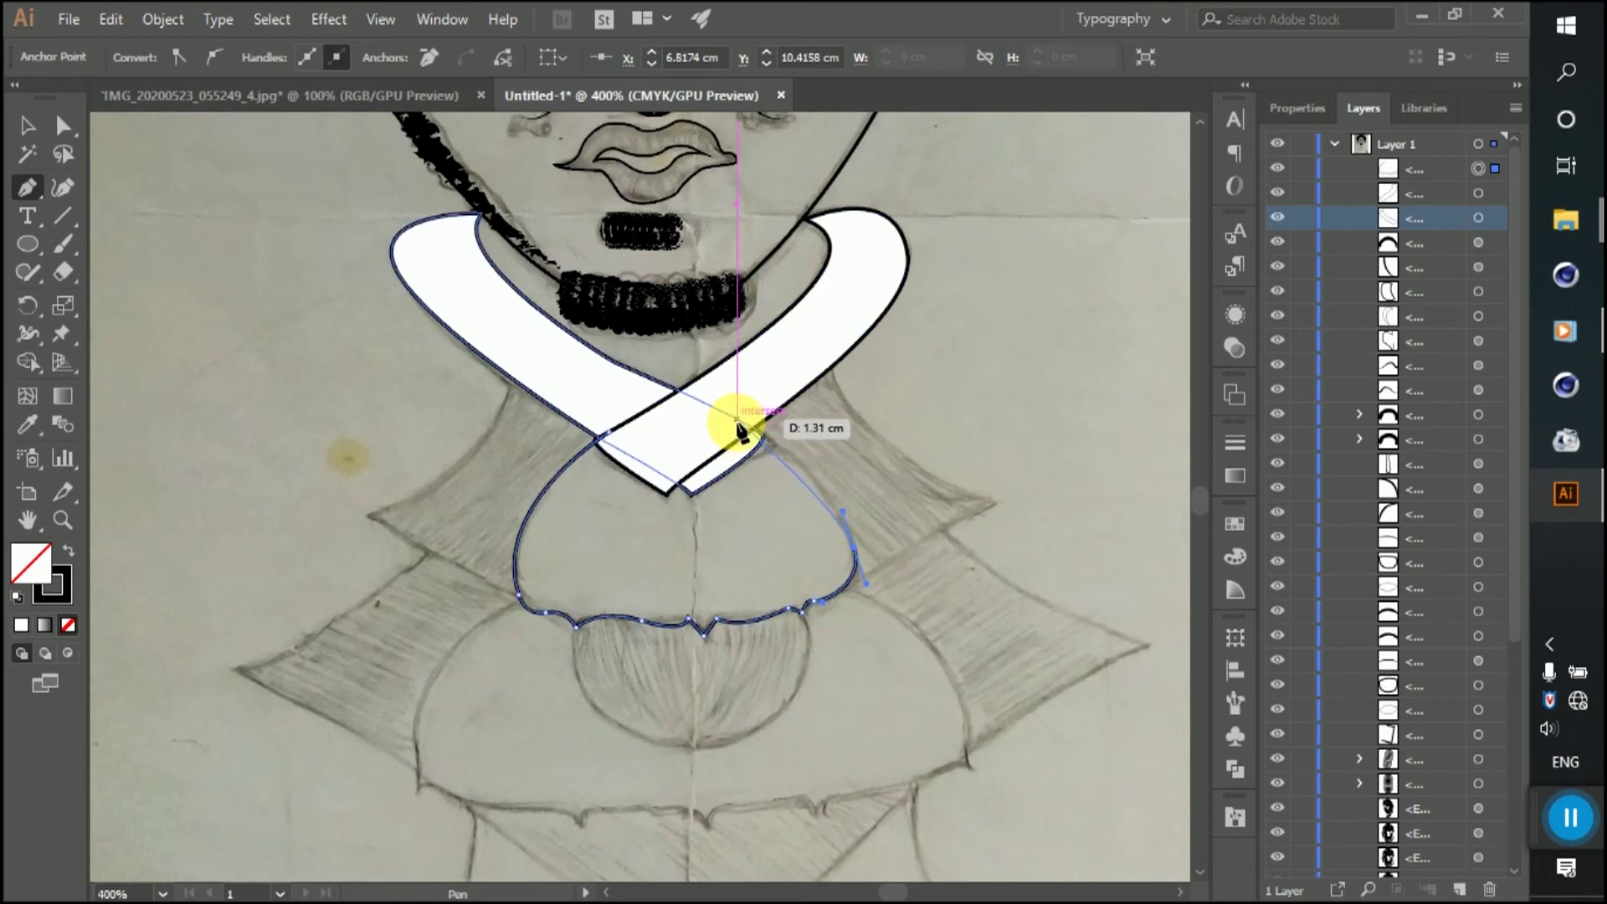
pyautogui.moveTo(736, 420)
pyautogui.mouseDown()
pyautogui.moveTo(635, 343)
pyautogui.moveTo(737, 423)
pyautogui.mouseUp()
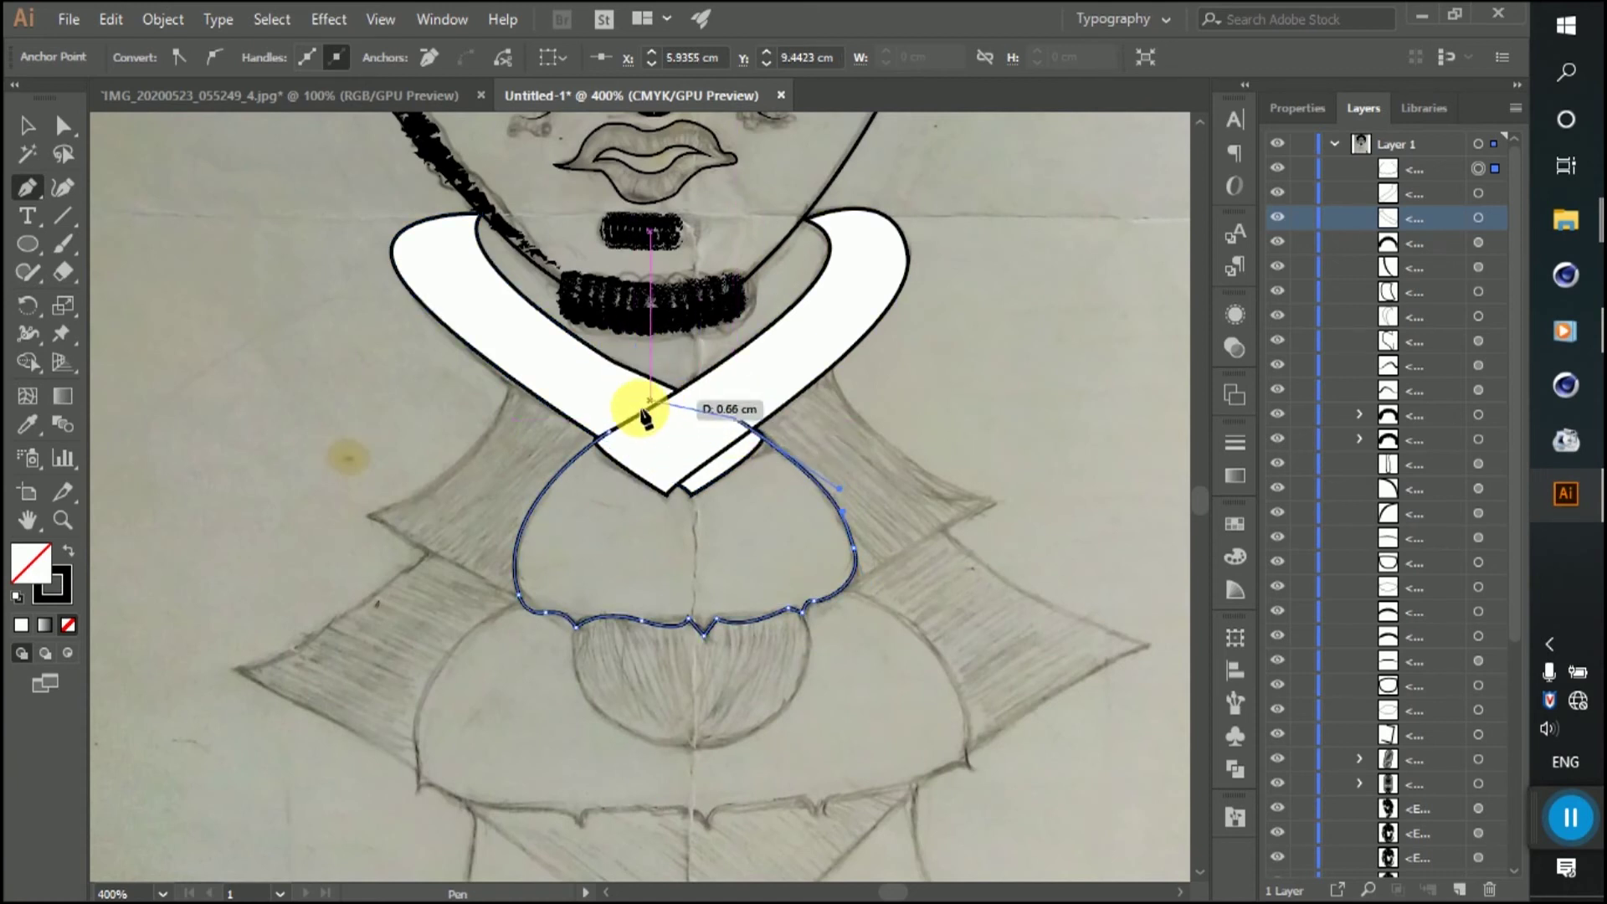
pyautogui.moveTo(607, 437); pyautogui.dragTo(540, 474)
pyautogui.press('v')
# Step: Fill the body shape white and move it behind the collar bands in Layers
pyautogui.click(782, 458)
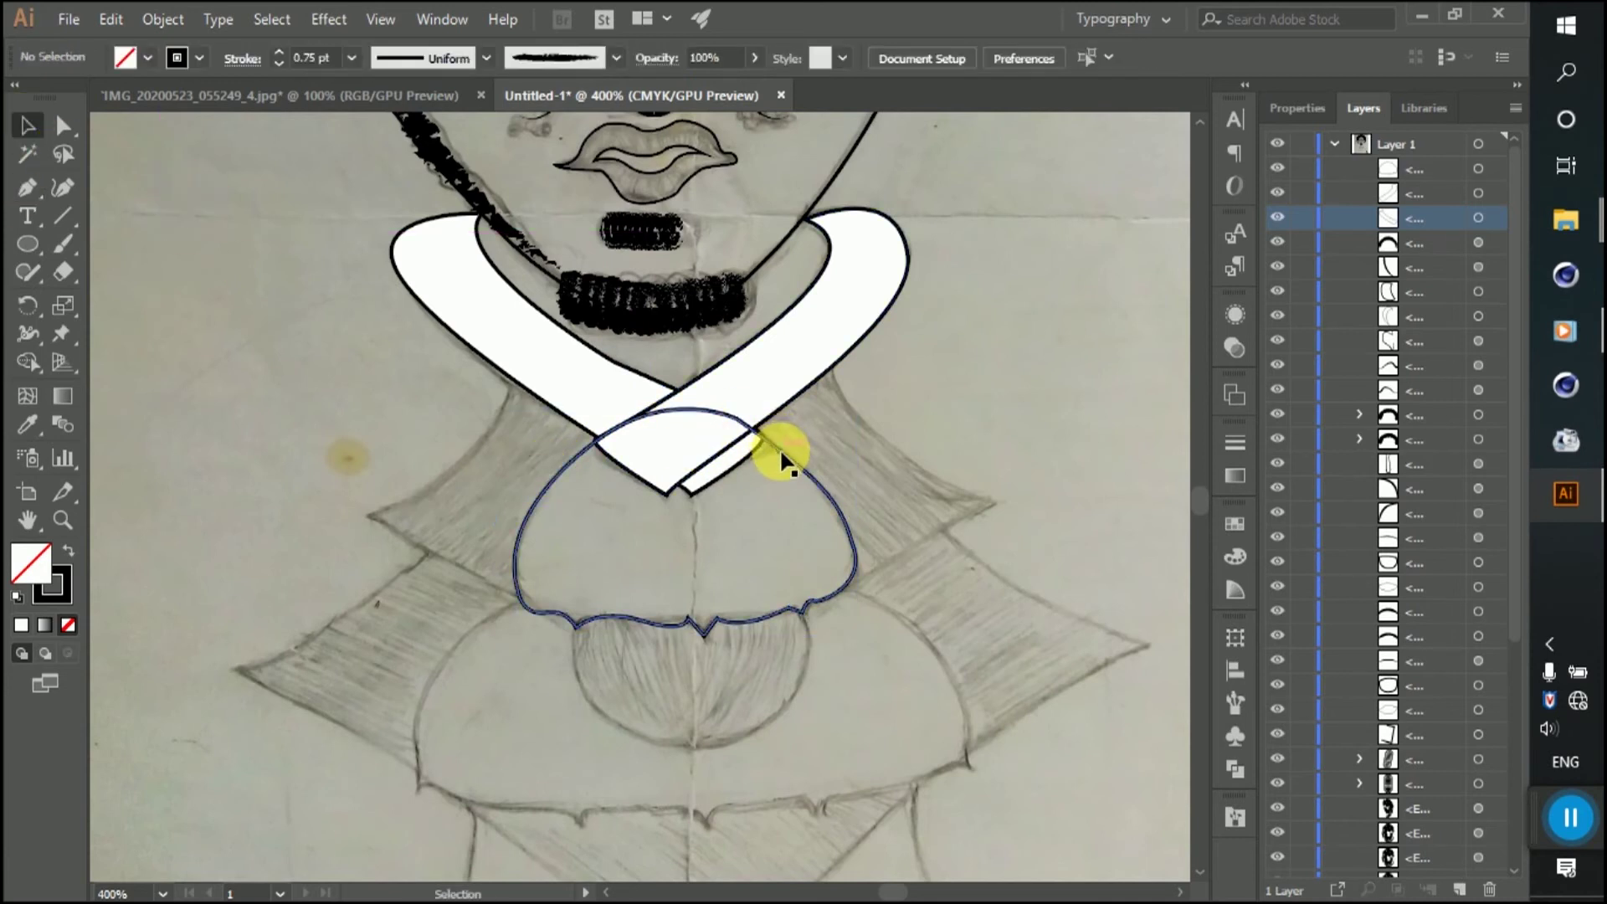
pyautogui.click(147, 57)
pyautogui.click(48, 95)
pyautogui.moveTo(1428, 174); pyautogui.dragTo(1440, 225)
pyautogui.click(1048, 334)
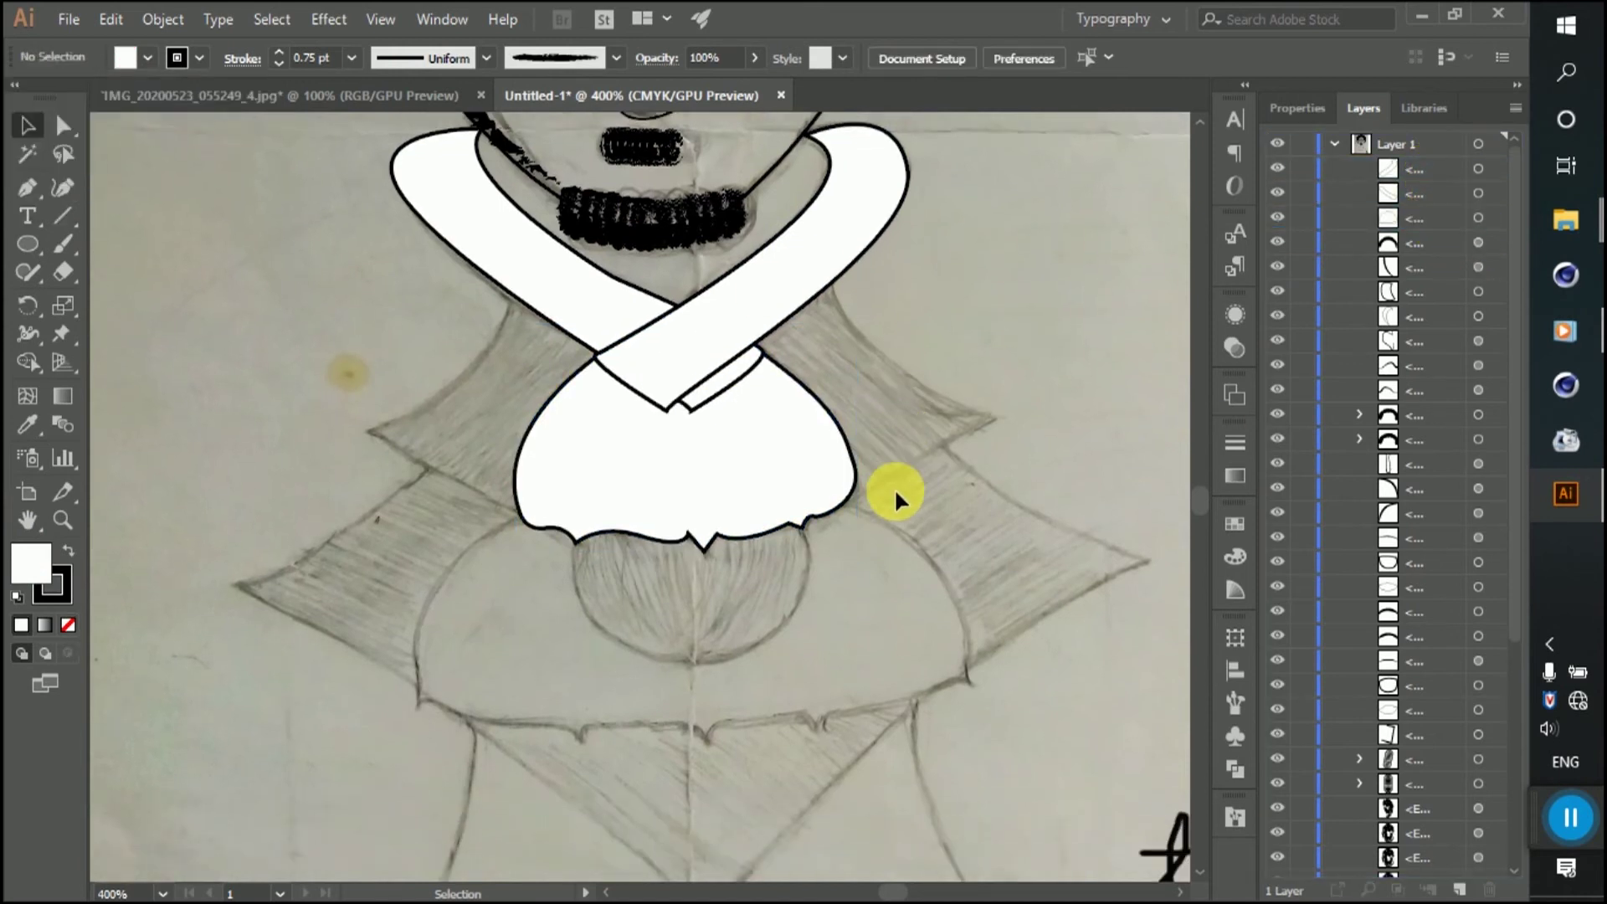
pyautogui.scroll(-5, 896, 491)
# Step: Nudge the bib's lower-edge anchors and pull the middle notch point down into a sharper V
pyautogui.click(64, 130)
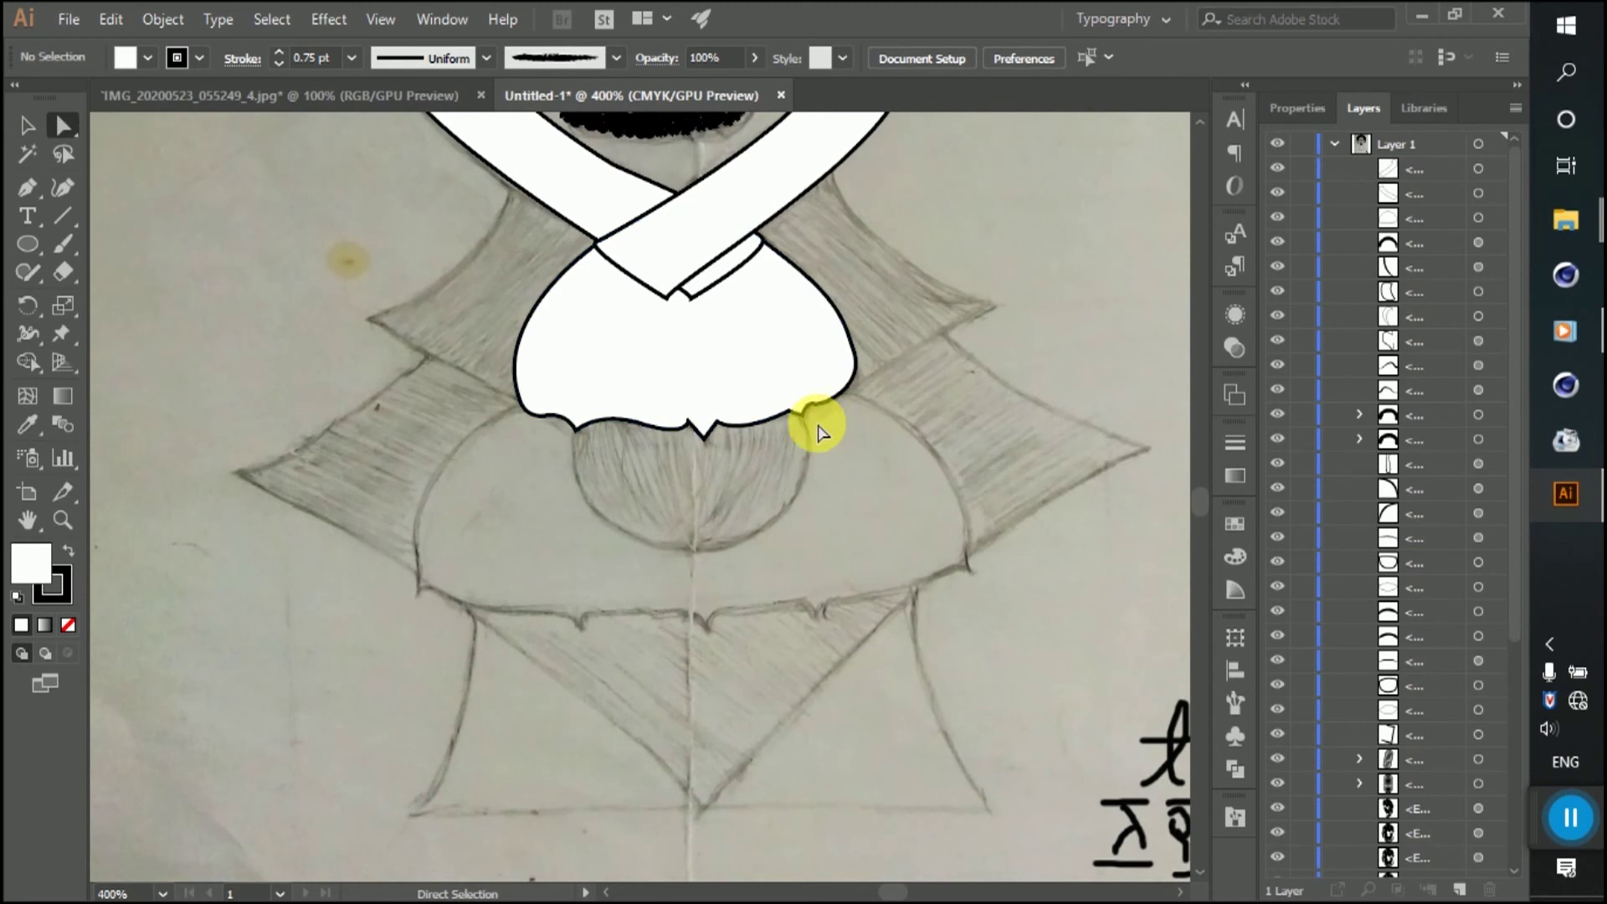
pyautogui.click(802, 424)
pyautogui.scroll(3, 802, 432)
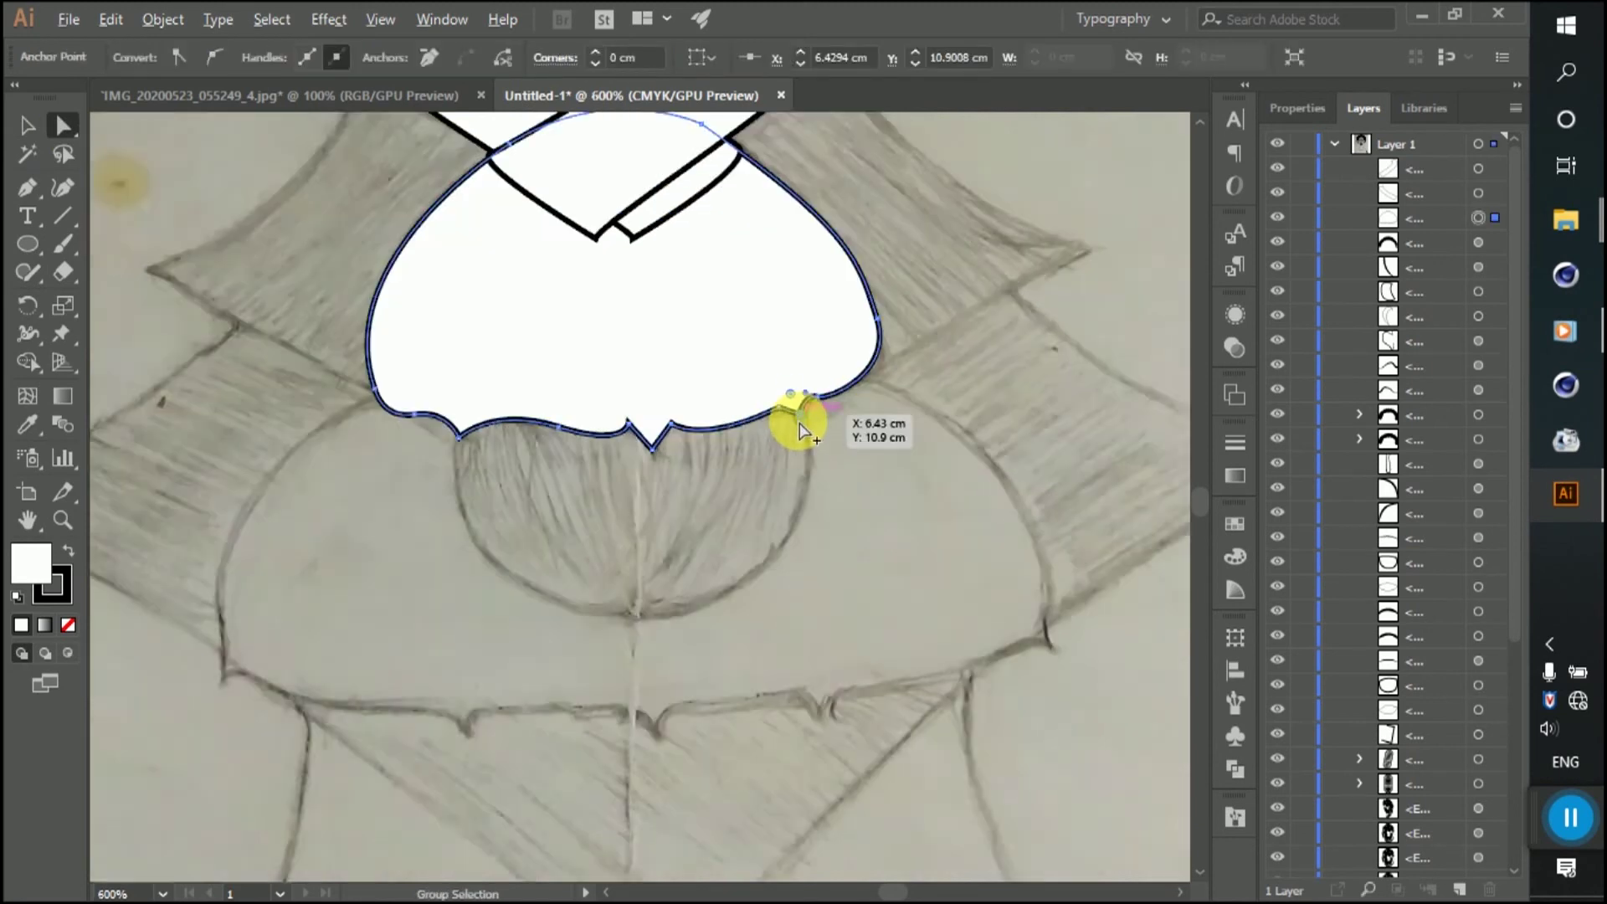
pyautogui.moveTo(796, 409); pyautogui.dragTo(779, 413)
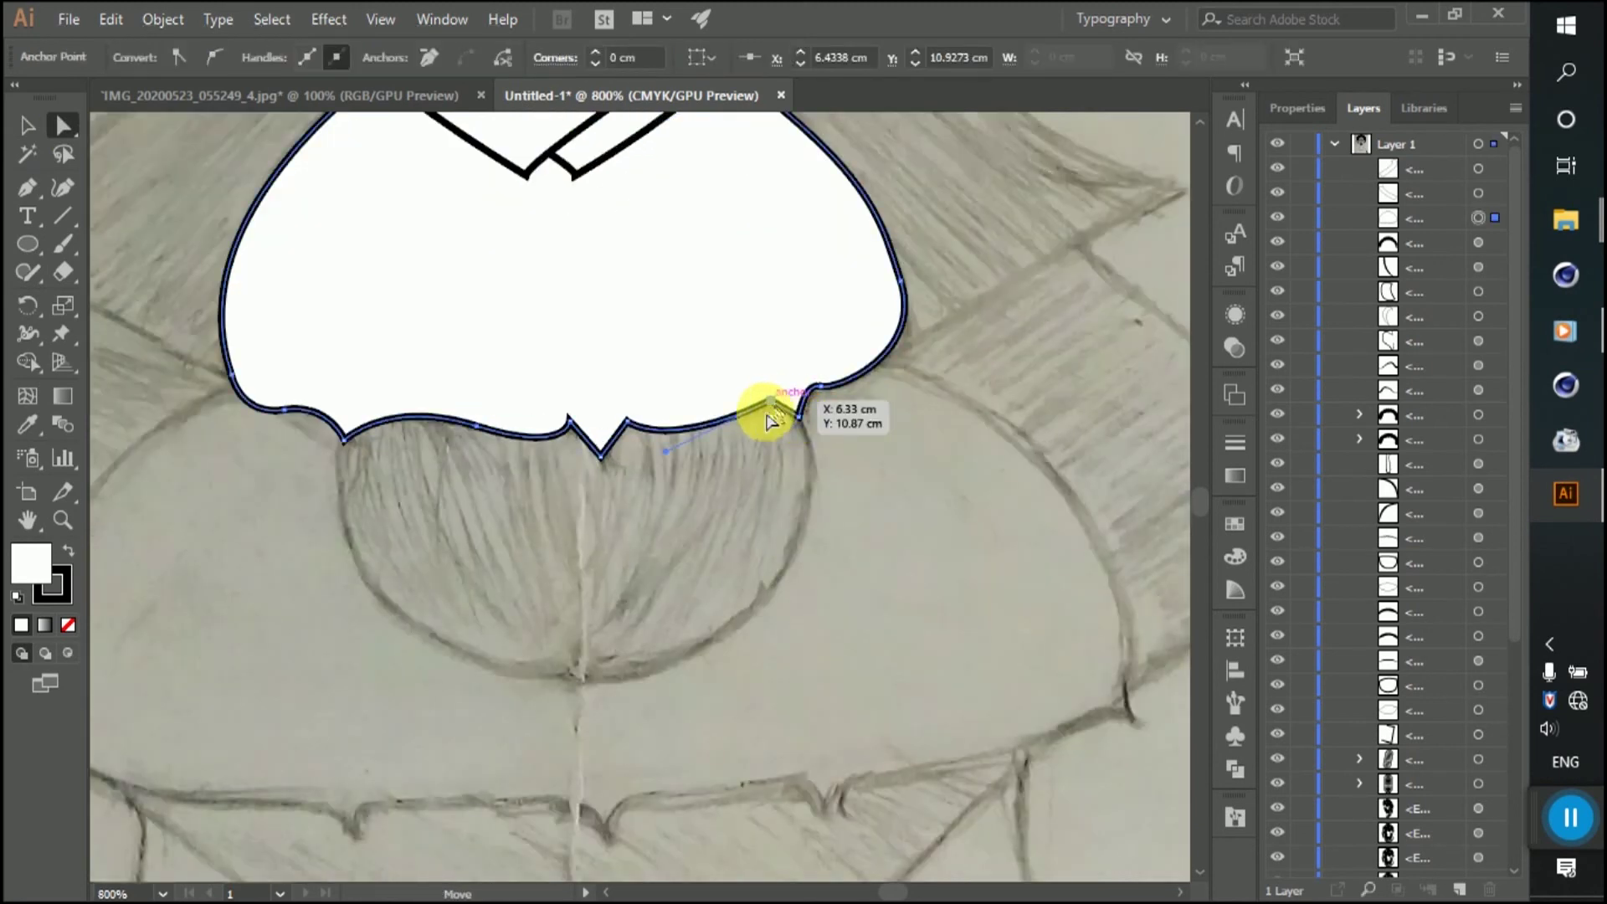
pyautogui.moveTo(666, 450); pyautogui.dragTo(644, 468)
pyautogui.click(601, 458)
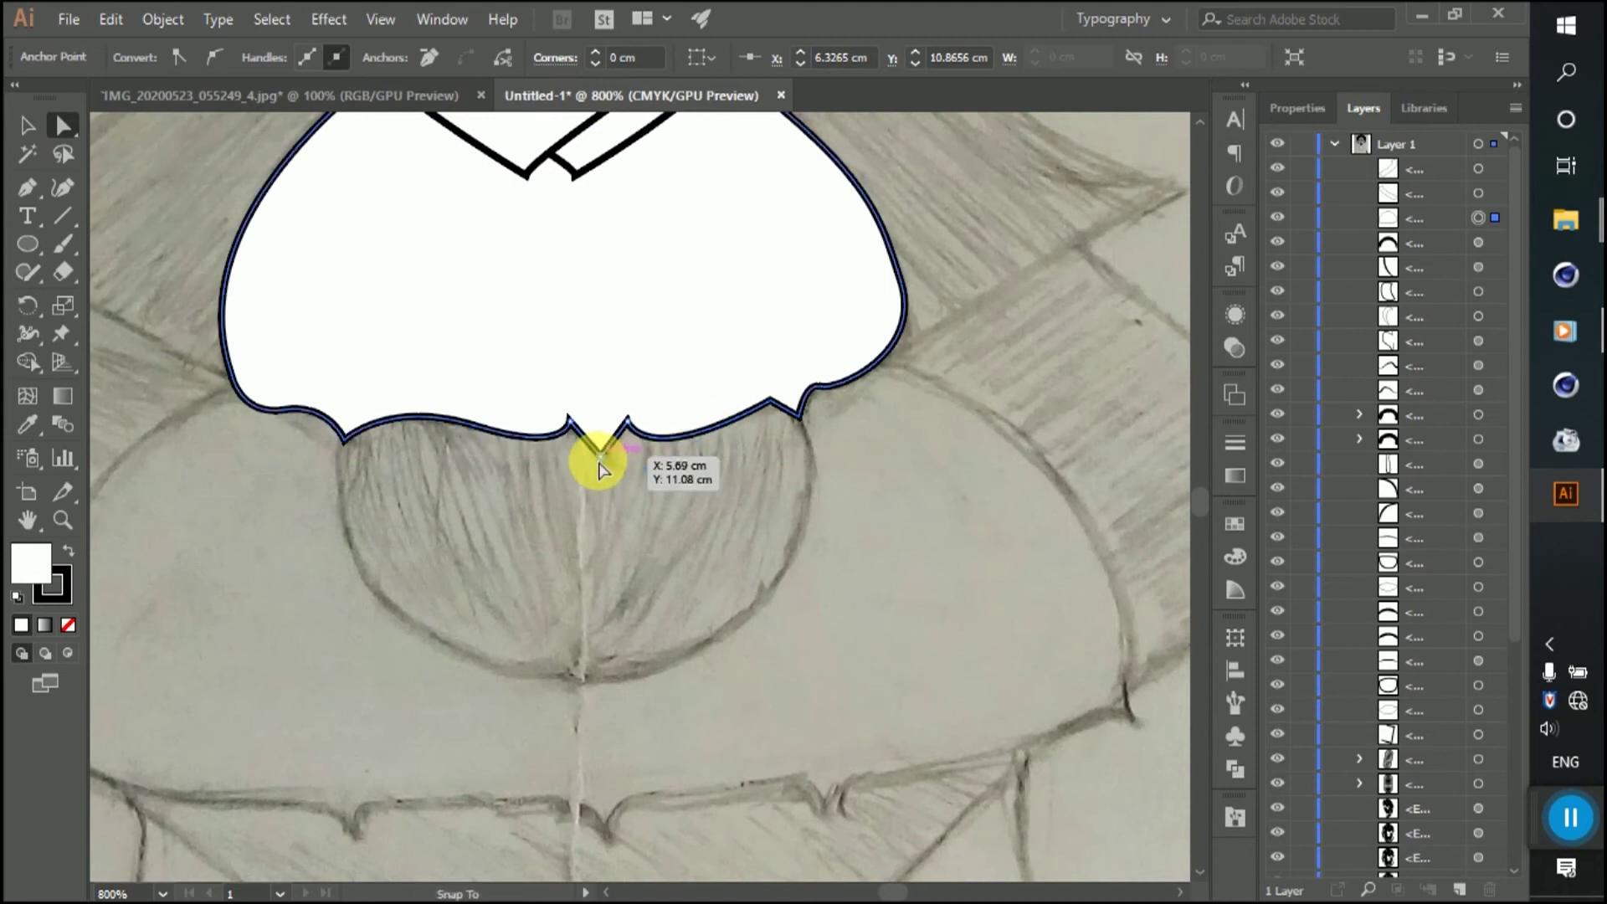
pyautogui.click(600, 459)
pyautogui.moveTo(567, 431); pyautogui.dragTo(588, 458)
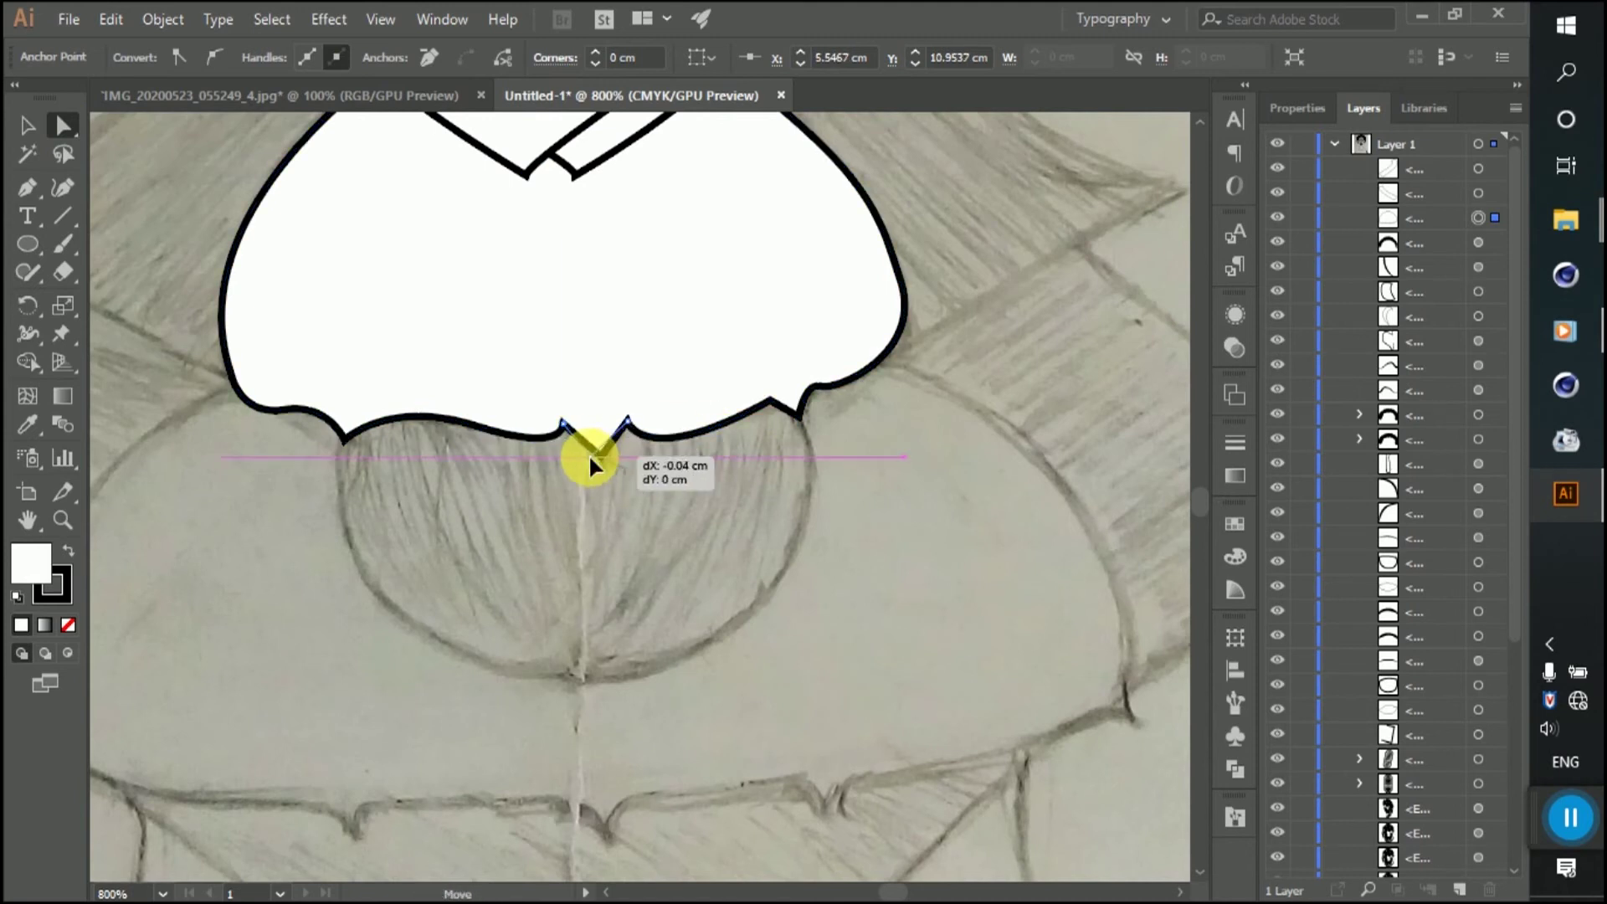
pyautogui.click(692, 513)
pyautogui.scroll(-2, 669, 503)
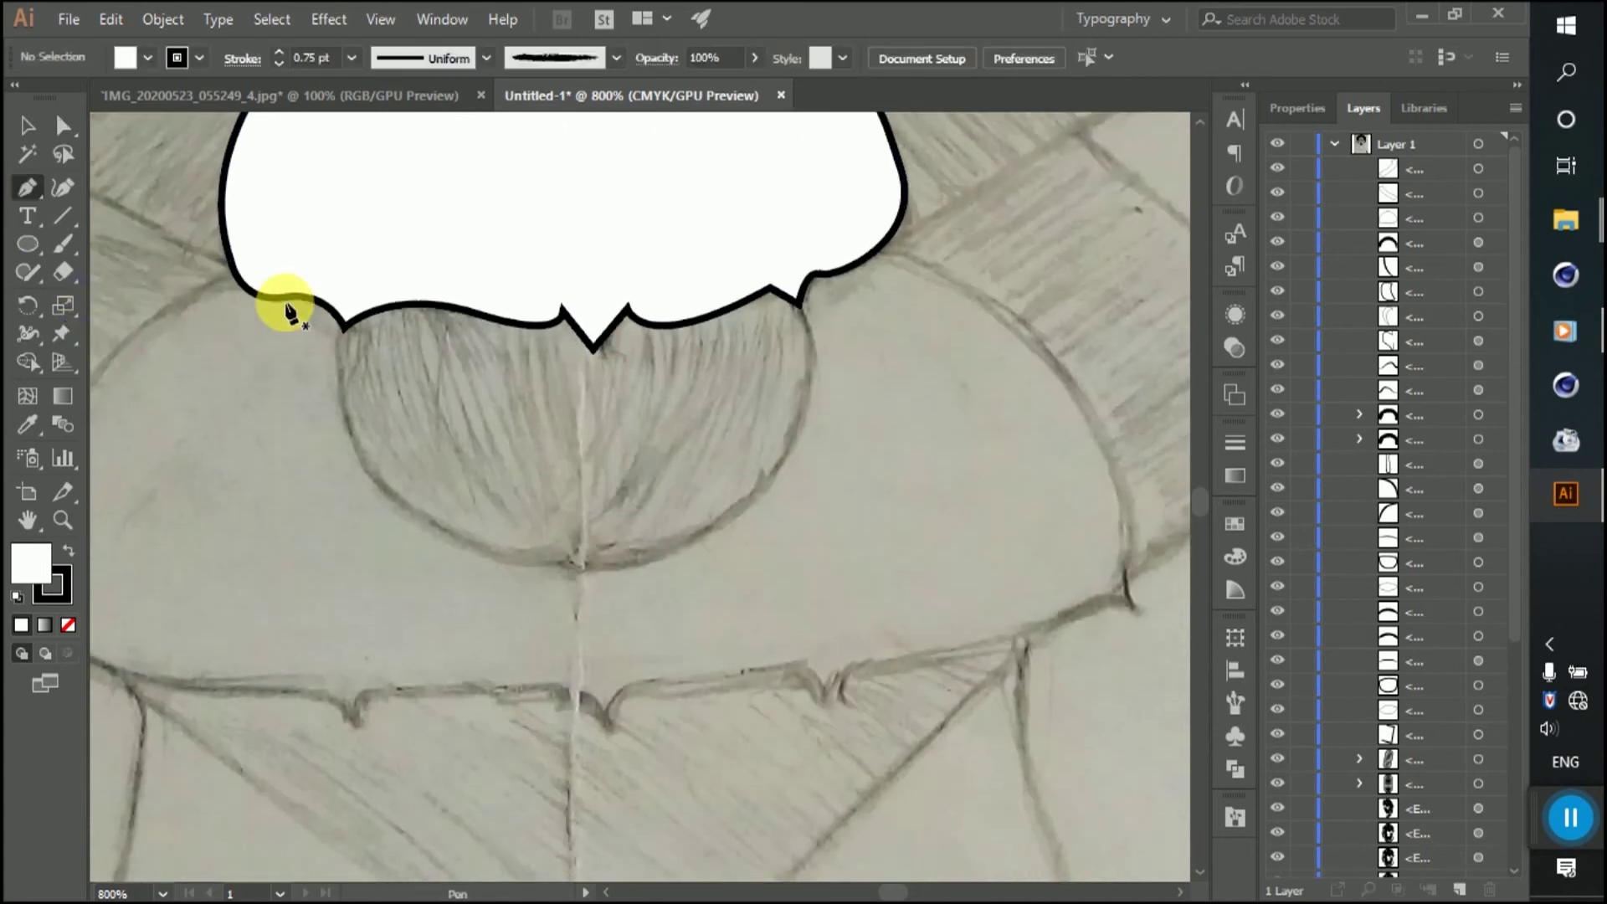
# Step: Draw a curved outline along the sketch below the bib, then end the path
pyautogui.click(341, 299)
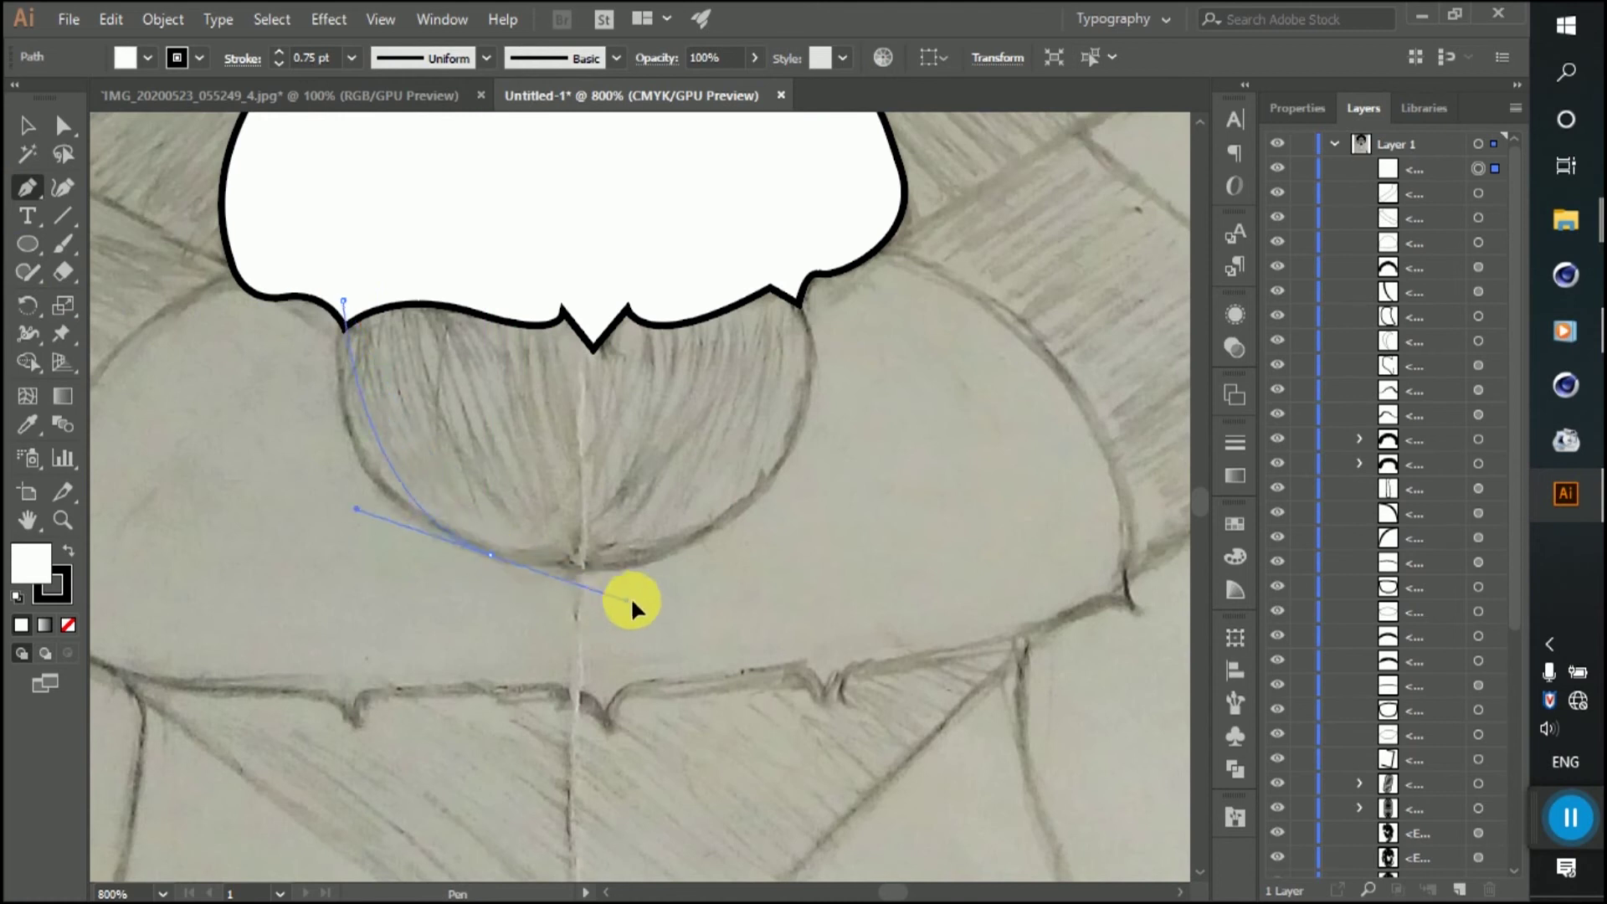
pyautogui.moveTo(678, 586); pyautogui.dragTo(679, 586)
pyautogui.moveTo(793, 291)
pyautogui.mouseDown()
pyautogui.moveTo(683, 299)
pyautogui.moveTo(707, 228)
pyautogui.moveTo(731, 211)
pyautogui.mouseUp()
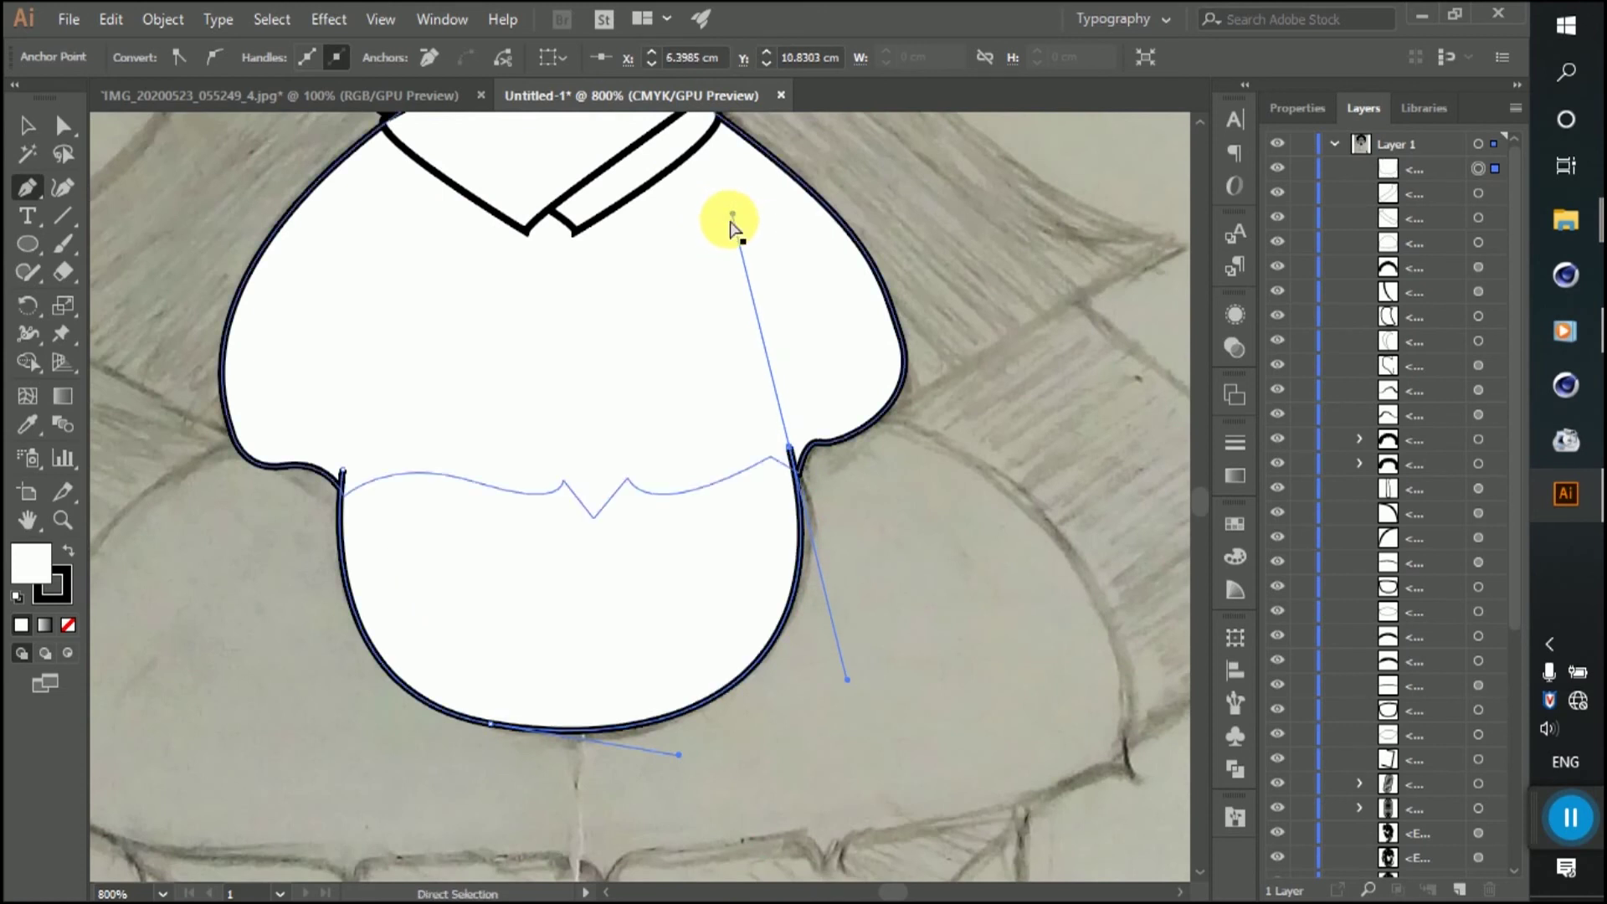
pyautogui.hotkey('ctrl', 'shift', '[')
pyautogui.keyDown('ctrl'); pyautogui.click(359, 520); pyautogui.keyUp('ctrl')
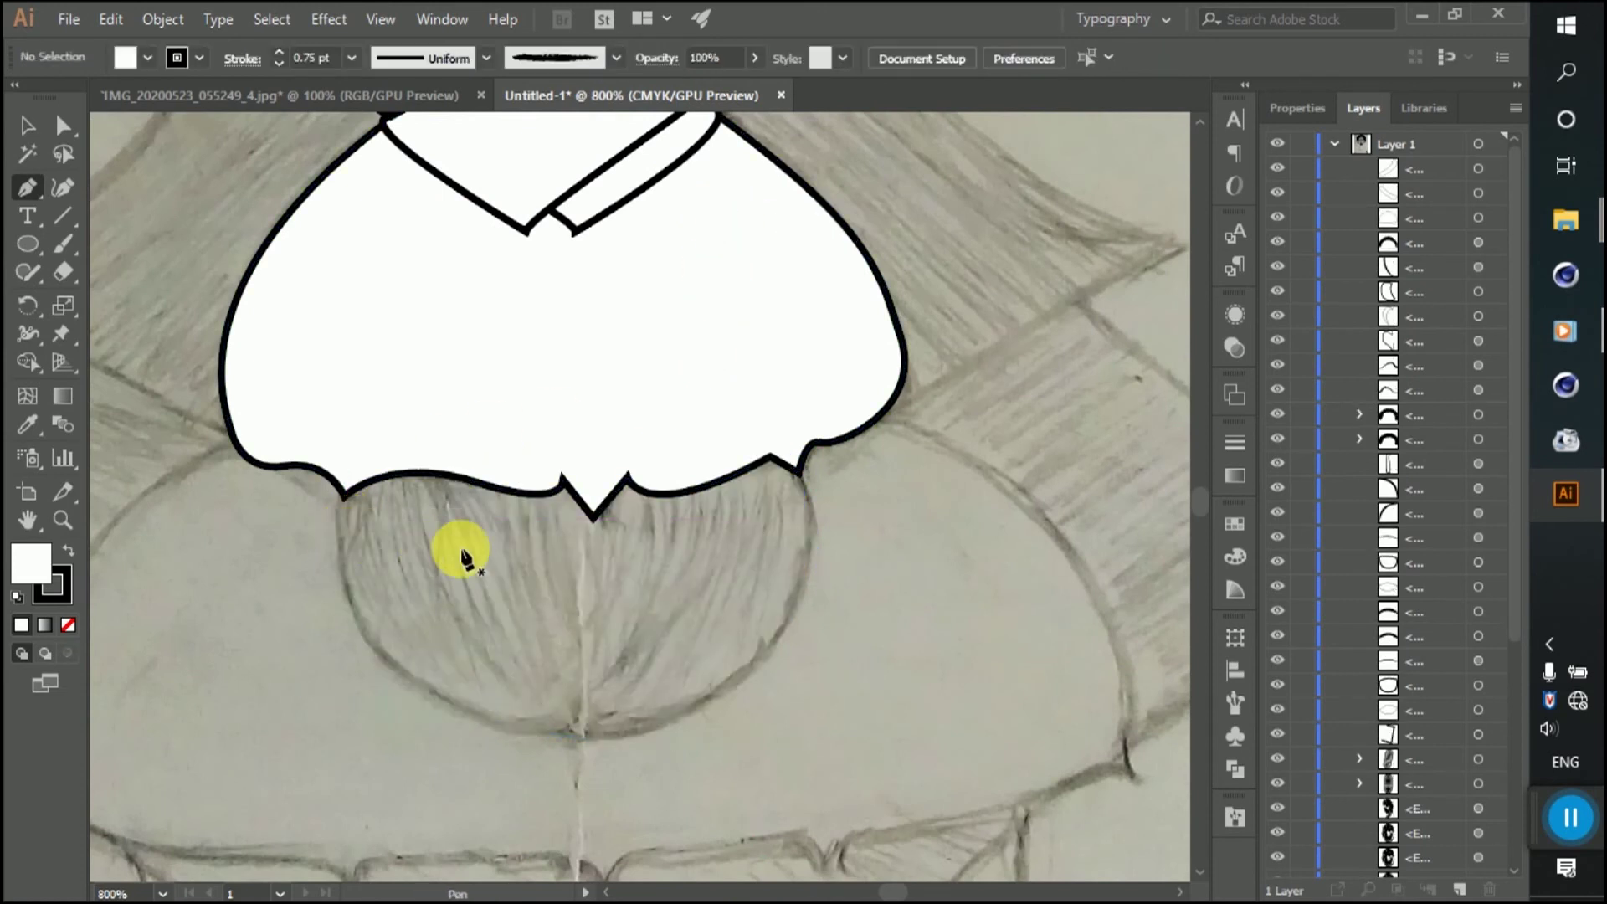
pyautogui.scroll(-1, 456, 557)
pyautogui.scroll(-2, 449, 567)
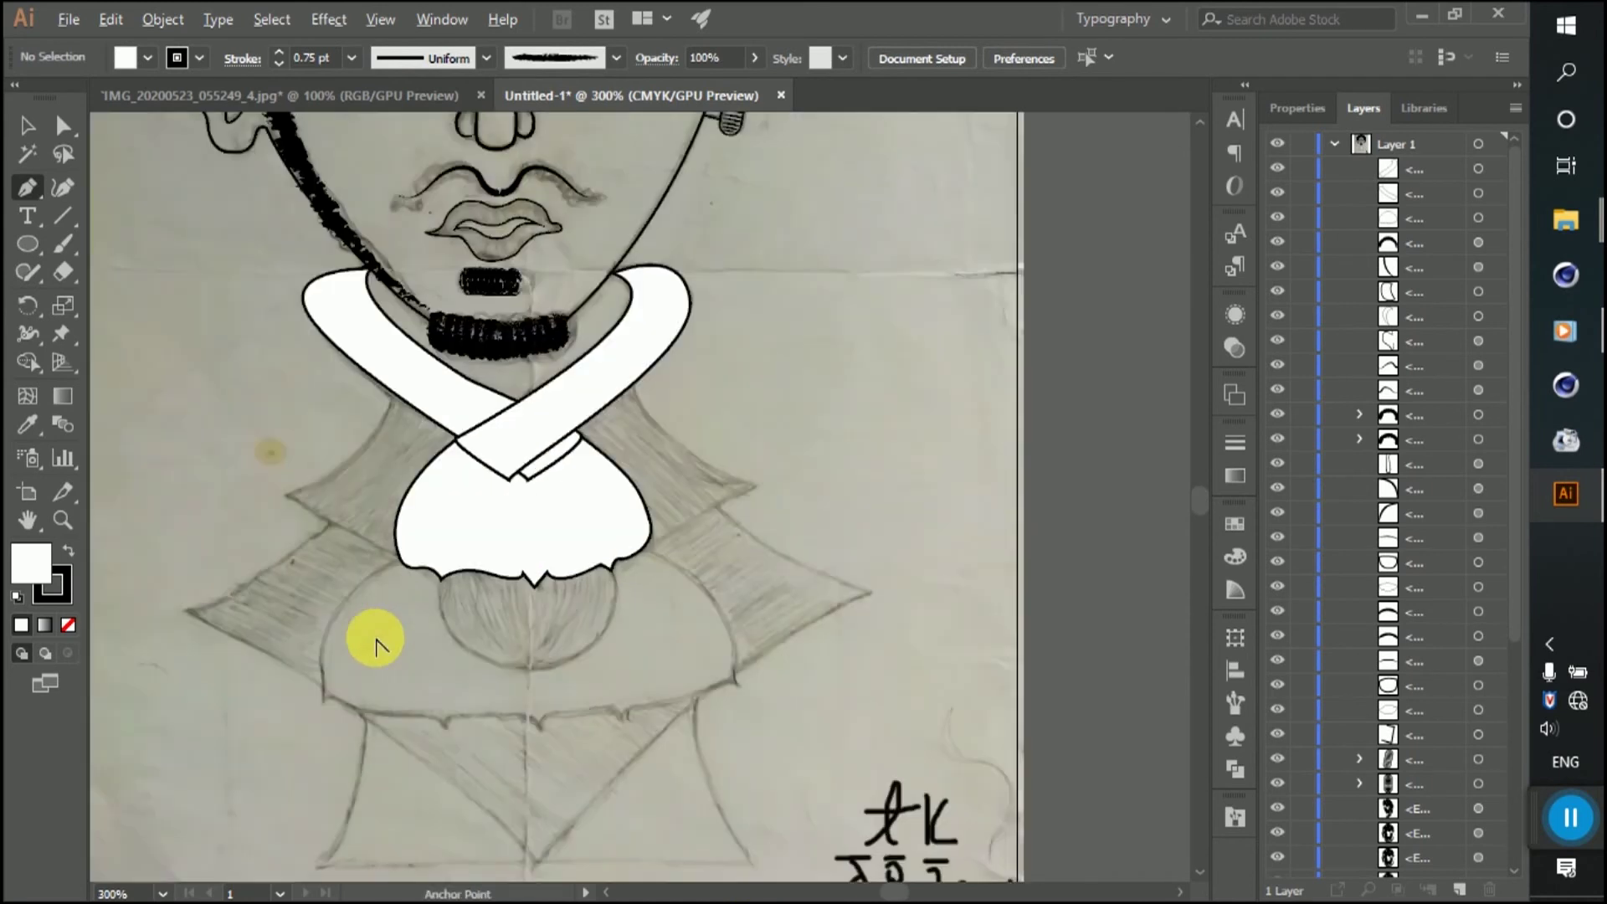
# Step: Draw the rounded U-shaped piece and move it below the upper body shape in Layers
pyautogui.click(458, 545)
pyautogui.moveTo(514, 670); pyautogui.dragTo(594, 693)
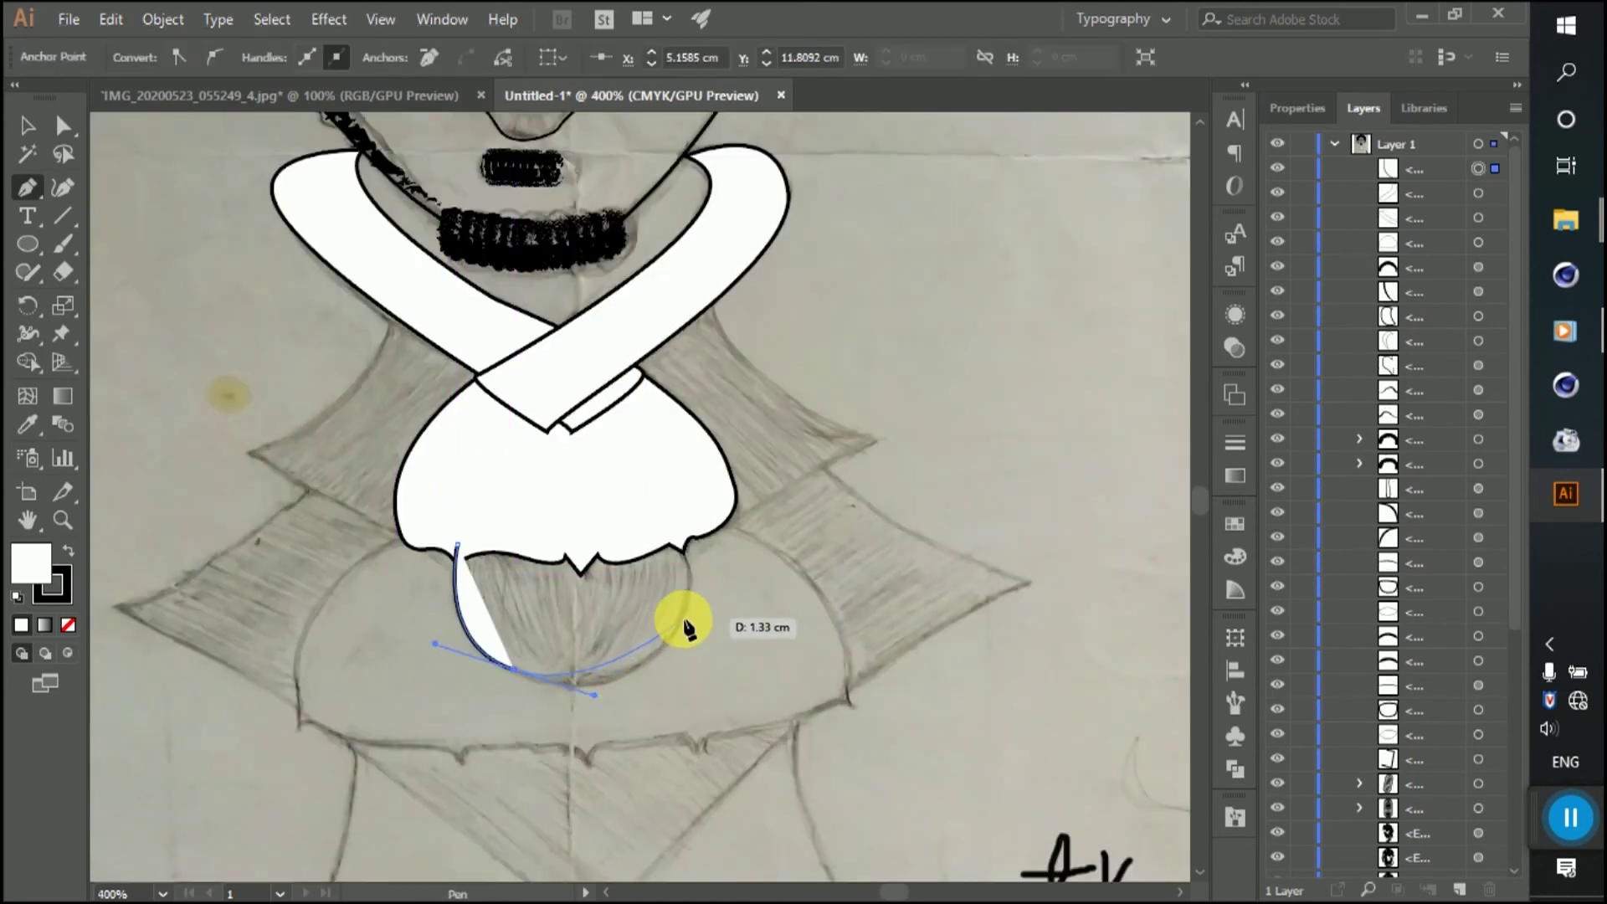
pyautogui.moveTo(682, 617); pyautogui.dragTo(678, 529)
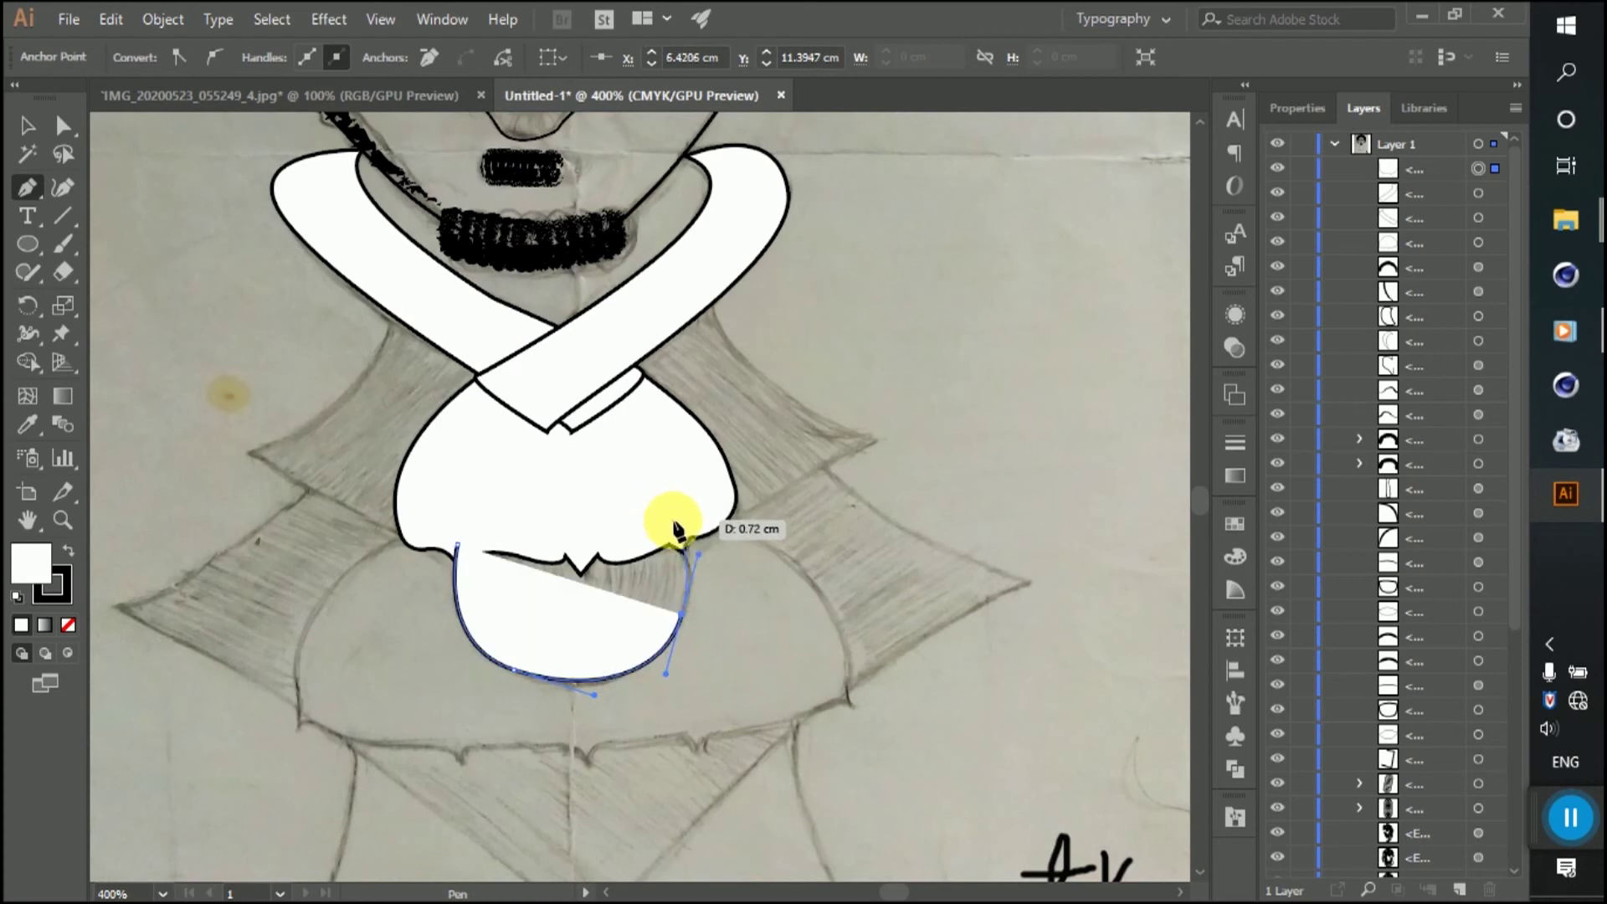
pyautogui.click(458, 545)
pyautogui.click(27, 125)
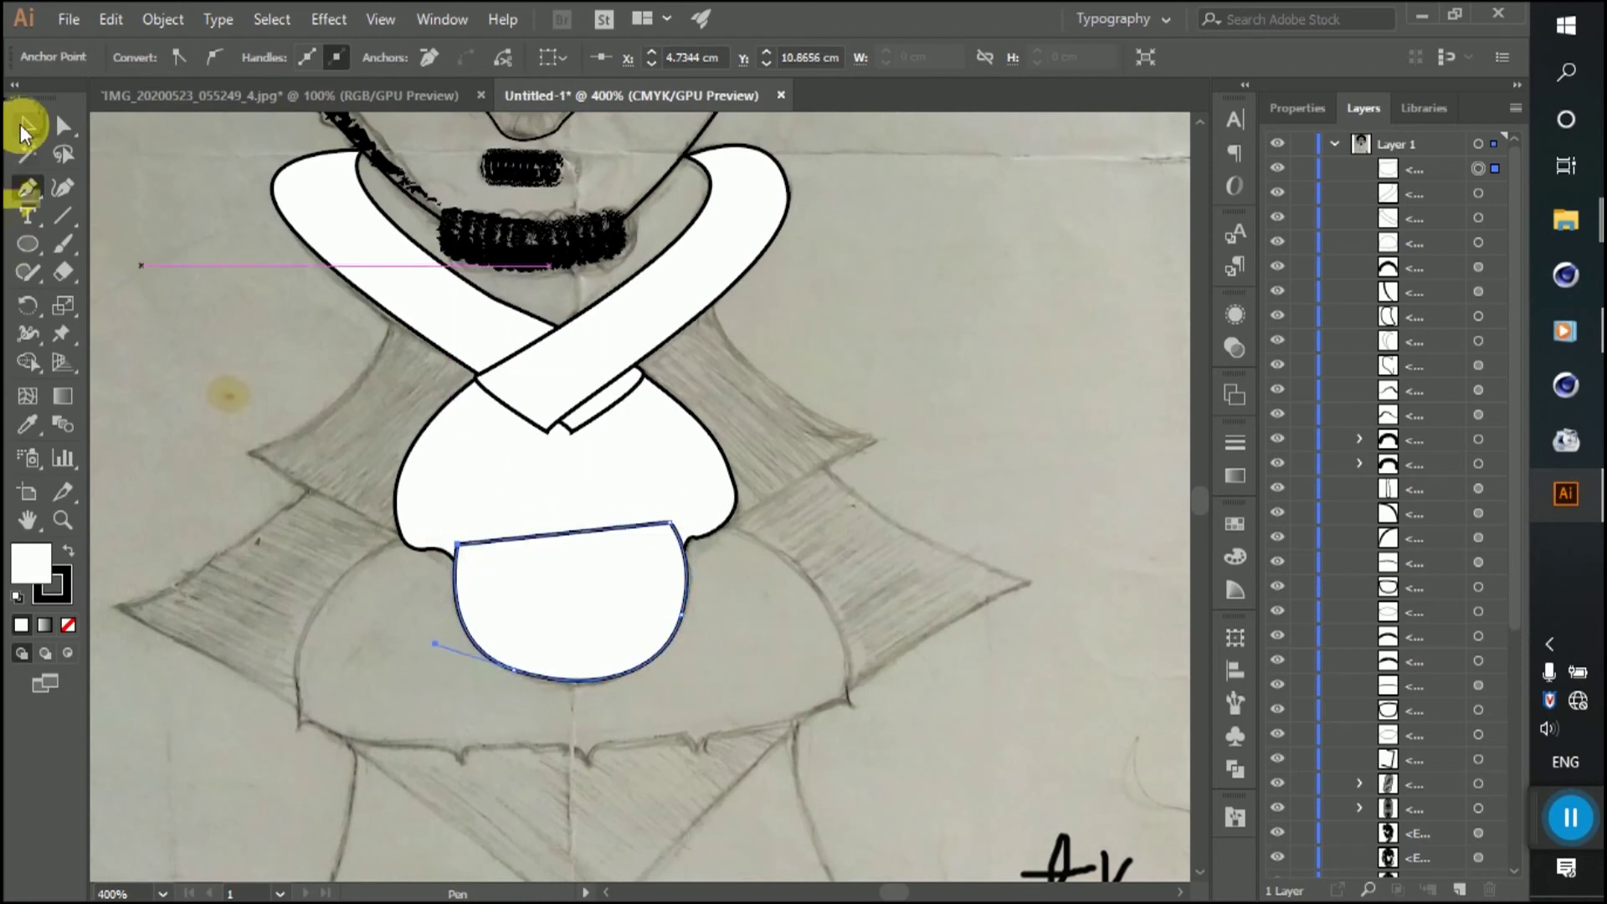
pyautogui.click(577, 567)
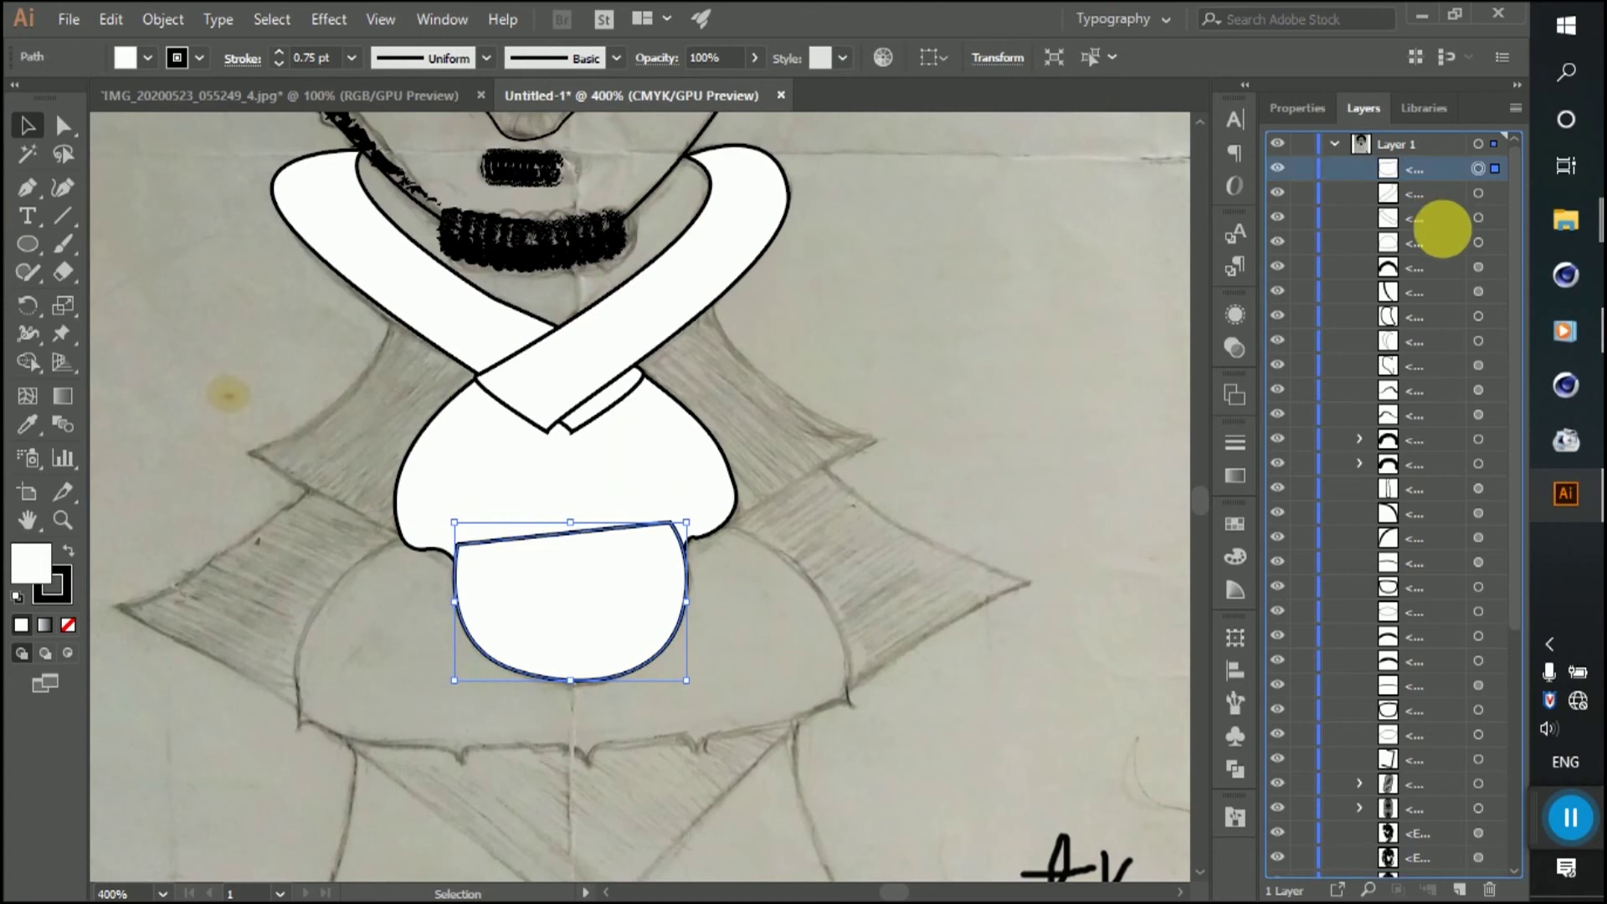
pyautogui.moveTo(1443, 248); pyautogui.dragTo(1443, 252)
pyautogui.click(1002, 345)
# Step: With fill set to None, trace the wide shape's right side and scalloped hem
pyautogui.scroll(-3, 944, 496)
pyautogui.click(27, 188)
pyautogui.click(73, 624)
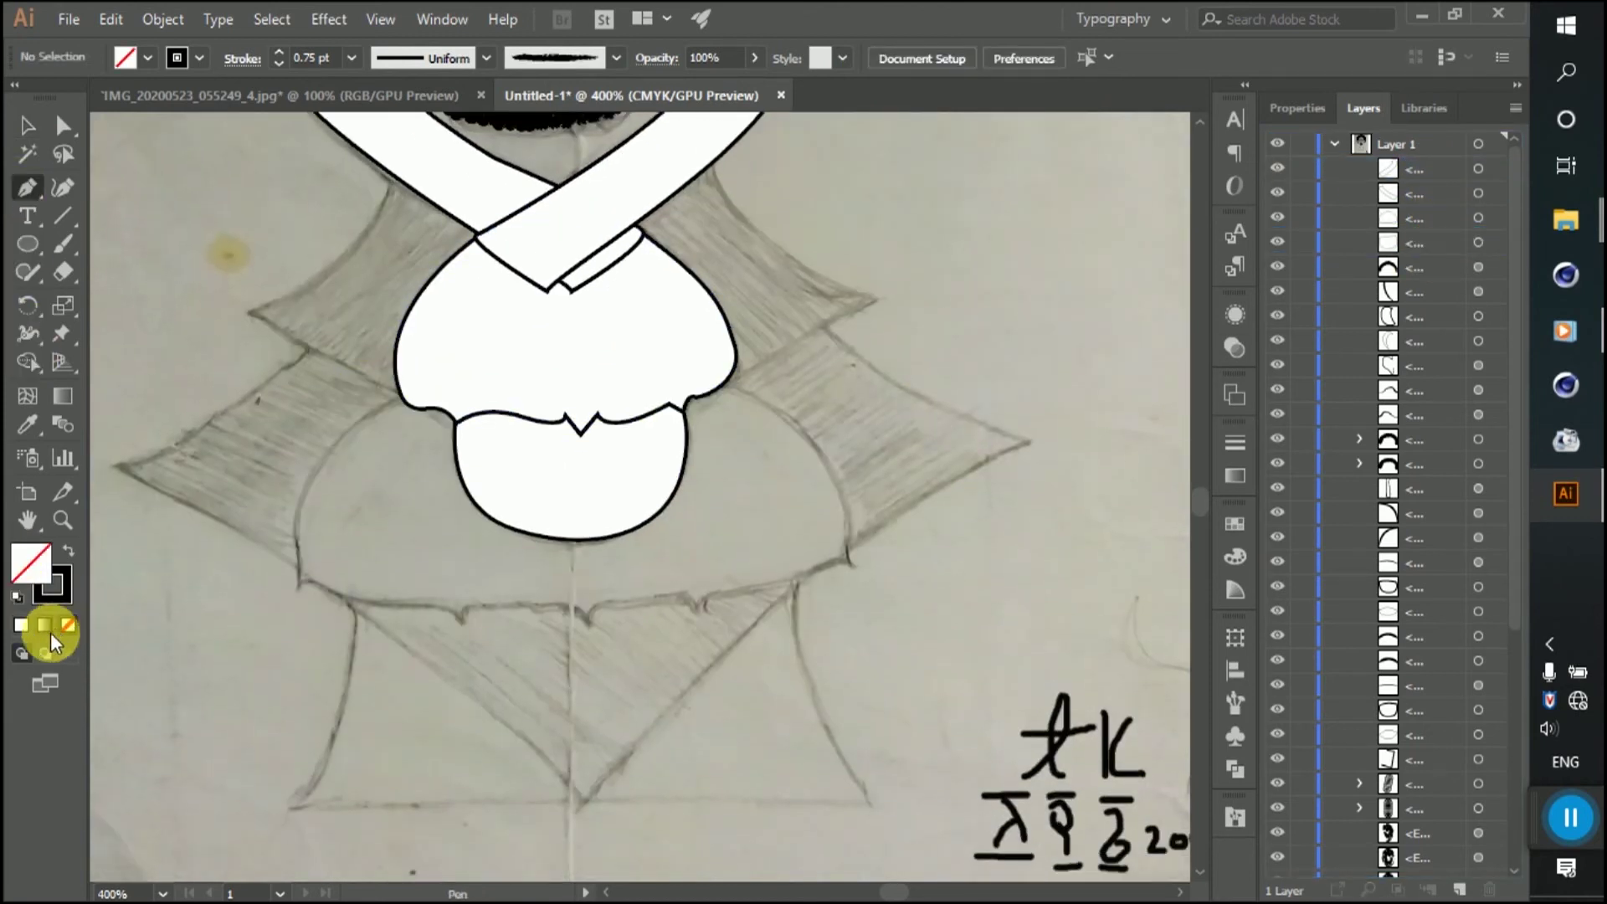
pyautogui.click(717, 382)
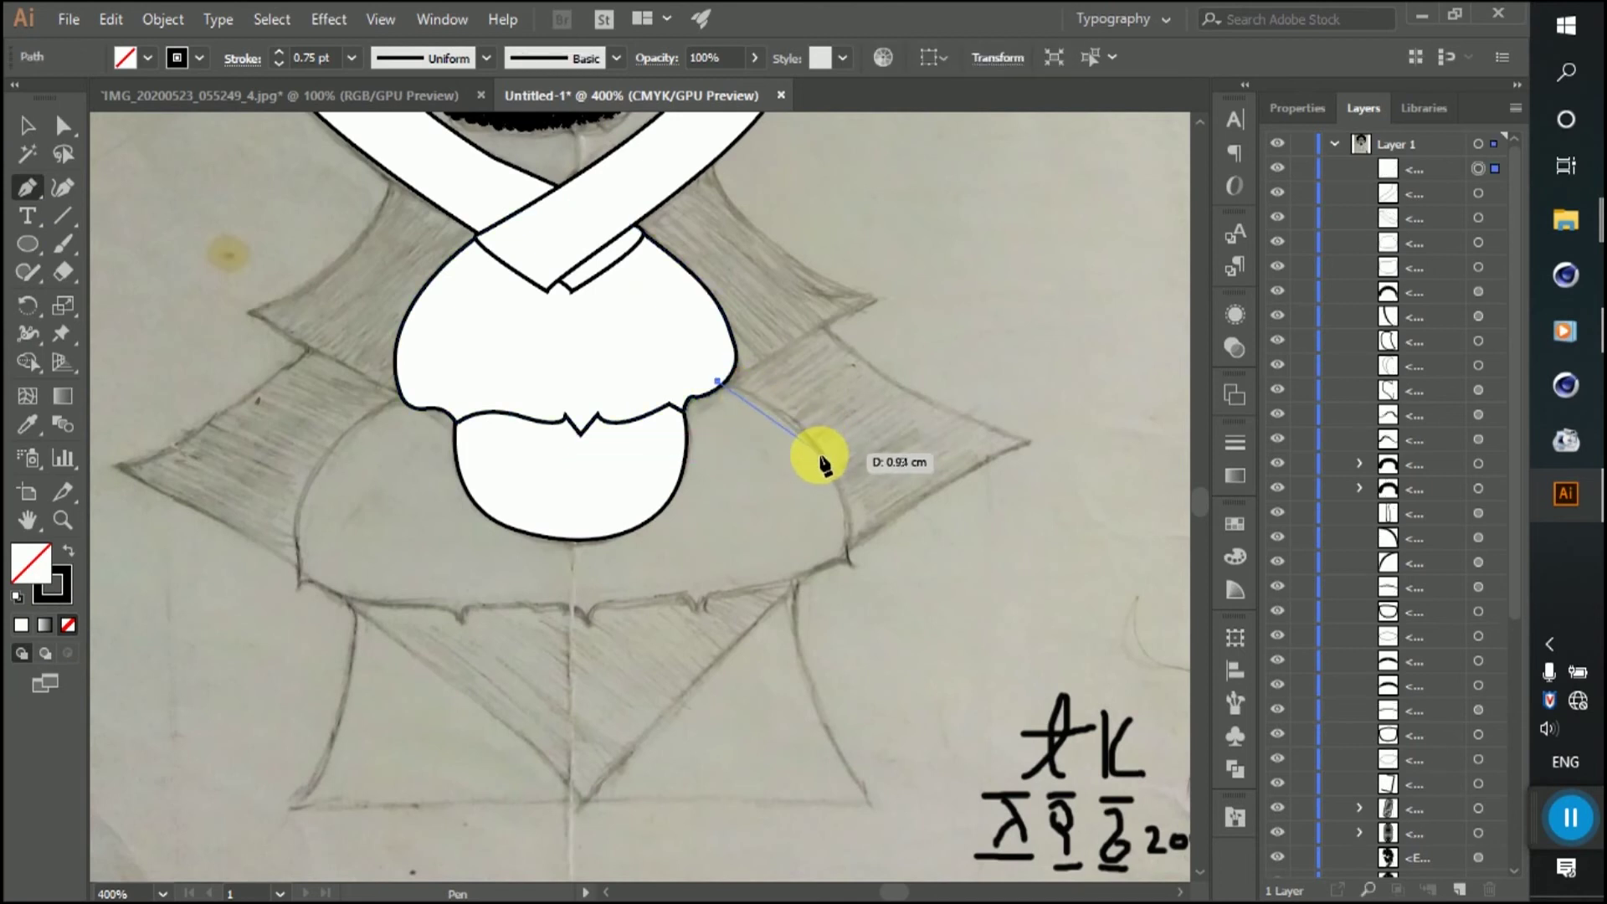
pyautogui.click(850, 563)
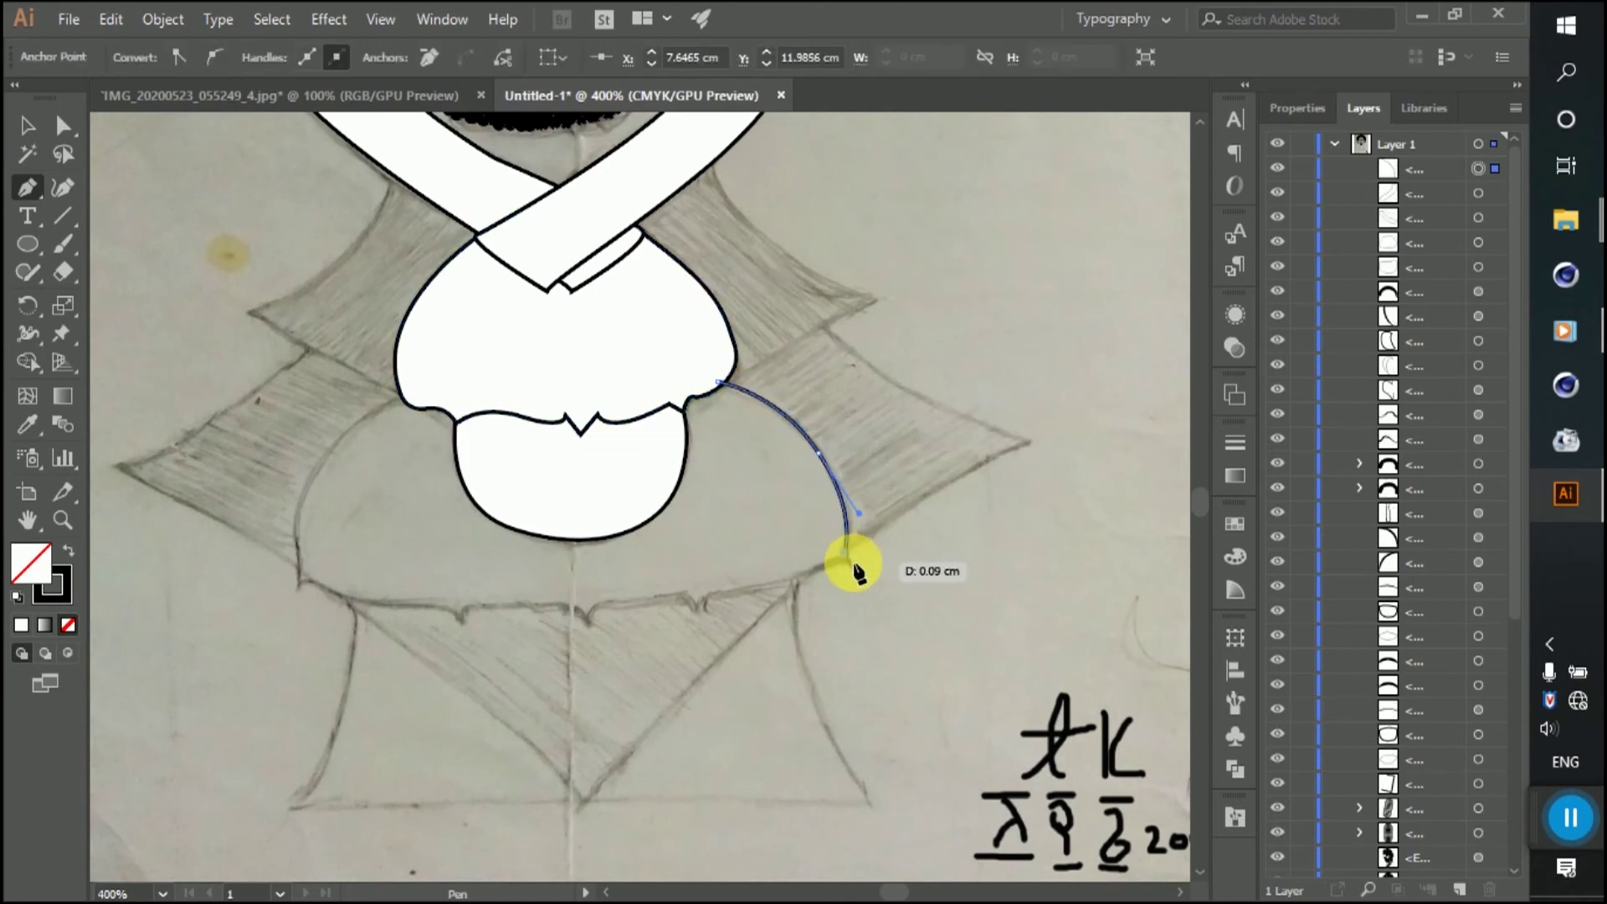
pyautogui.moveTo(854, 572); pyautogui.dragTo(691, 609)
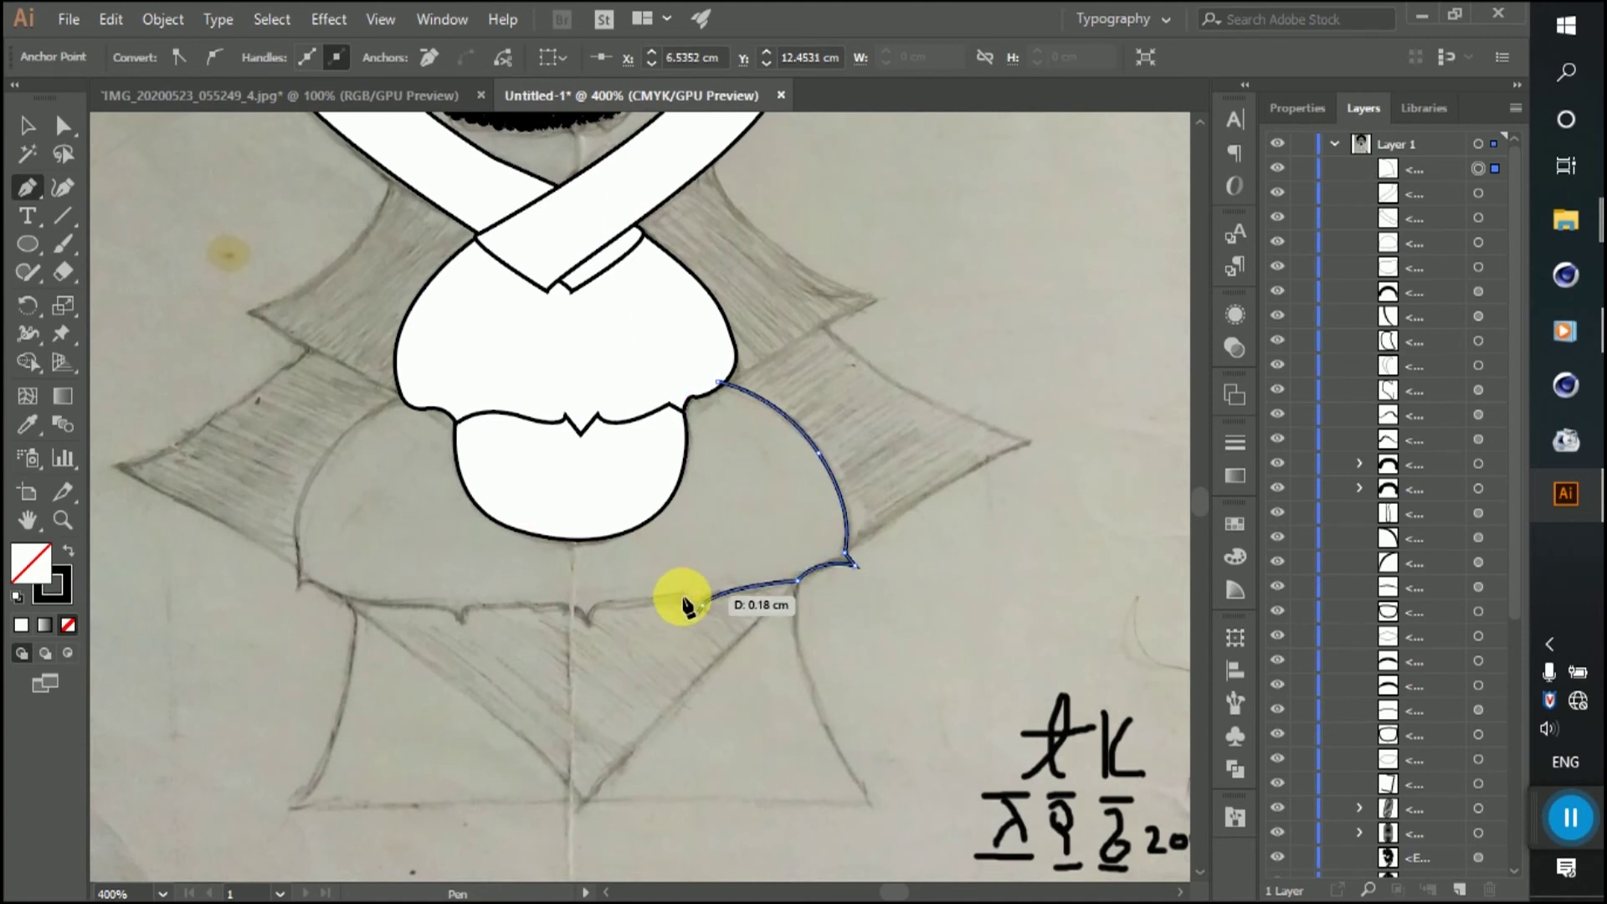
pyautogui.moveTo(676, 598)
pyautogui.mouseDown()
pyautogui.moveTo(590, 625)
pyautogui.moveTo(460, 629)
pyautogui.moveTo(324, 583)
pyautogui.moveTo(289, 600)
pyautogui.mouseUp()
pyautogui.keyDown('ctrl'); pyautogui.click(460, 628); pyautogui.keyUp('ctrl')
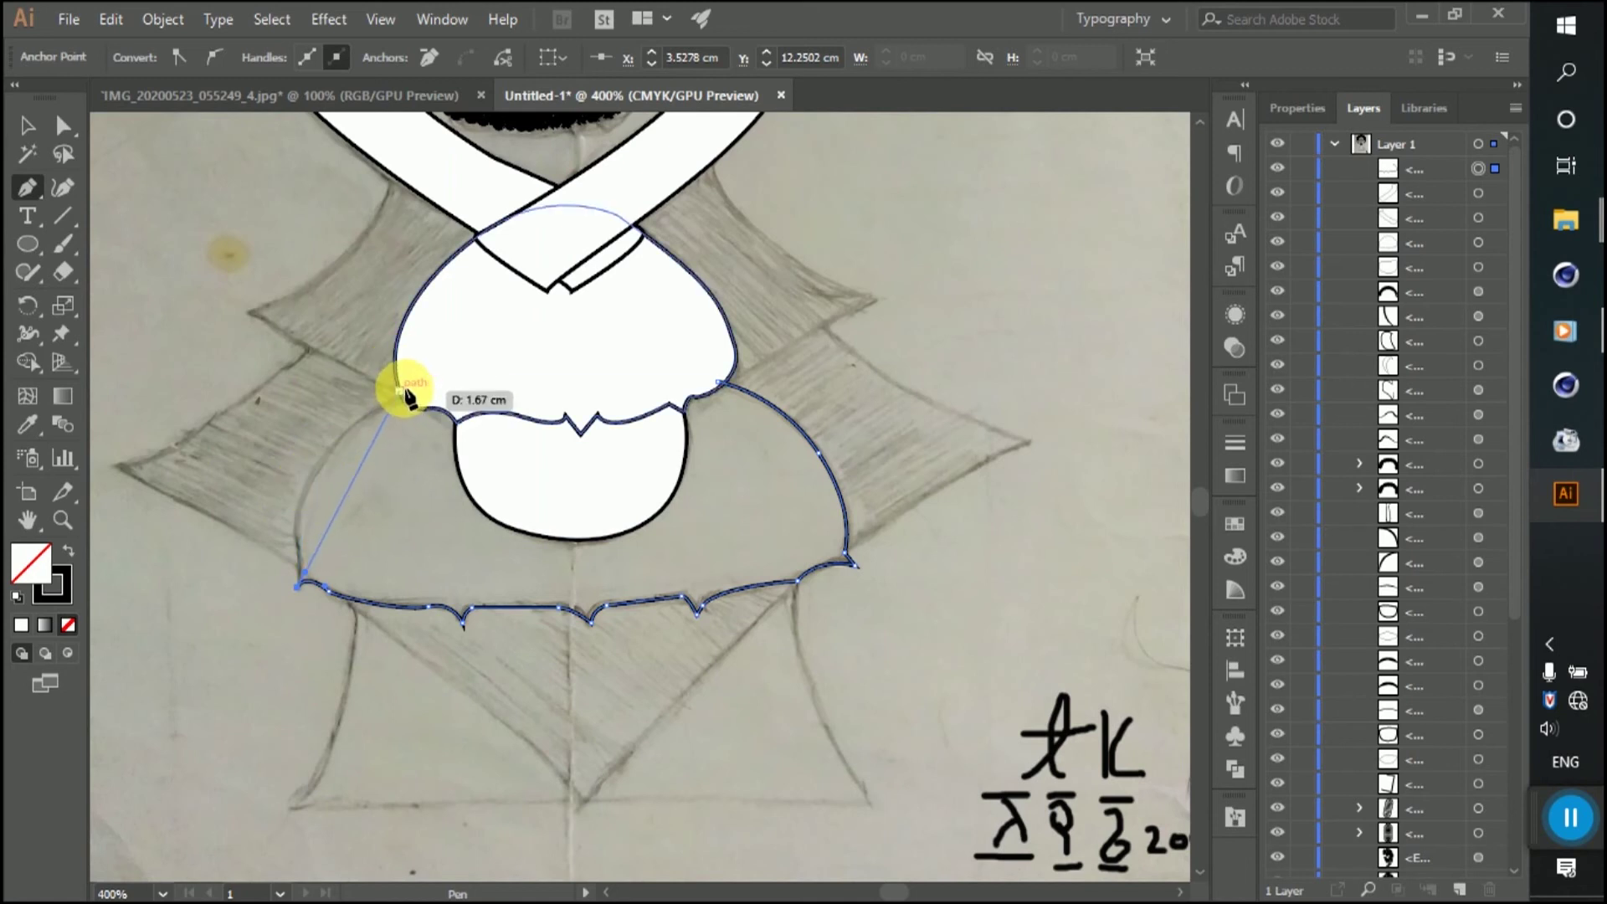
# Step: Redraw the left side curve and close the wide shape at its straight top
pyautogui.moveTo(407, 383); pyautogui.dragTo(466, 378)
pyautogui.moveTo(539, 318)
pyautogui.mouseDown()
pyautogui.moveTo(547, 290)
pyautogui.moveTo(513, 359)
pyautogui.mouseUp()
pyautogui.hotkey('ctrl', 'z')
pyautogui.moveTo(297, 586); pyautogui.dragTo(295, 459)
pyautogui.moveTo(308, 571)
pyautogui.mouseDown()
pyautogui.moveTo(322, 471)
pyautogui.moveTo(425, 387)
pyautogui.moveTo(717, 381)
pyautogui.mouseUp()
pyautogui.click(720, 381)
# Step: Bulge the wide shape's left curve outward with Direct Selection to match the sketch
pyautogui.click(63, 125)
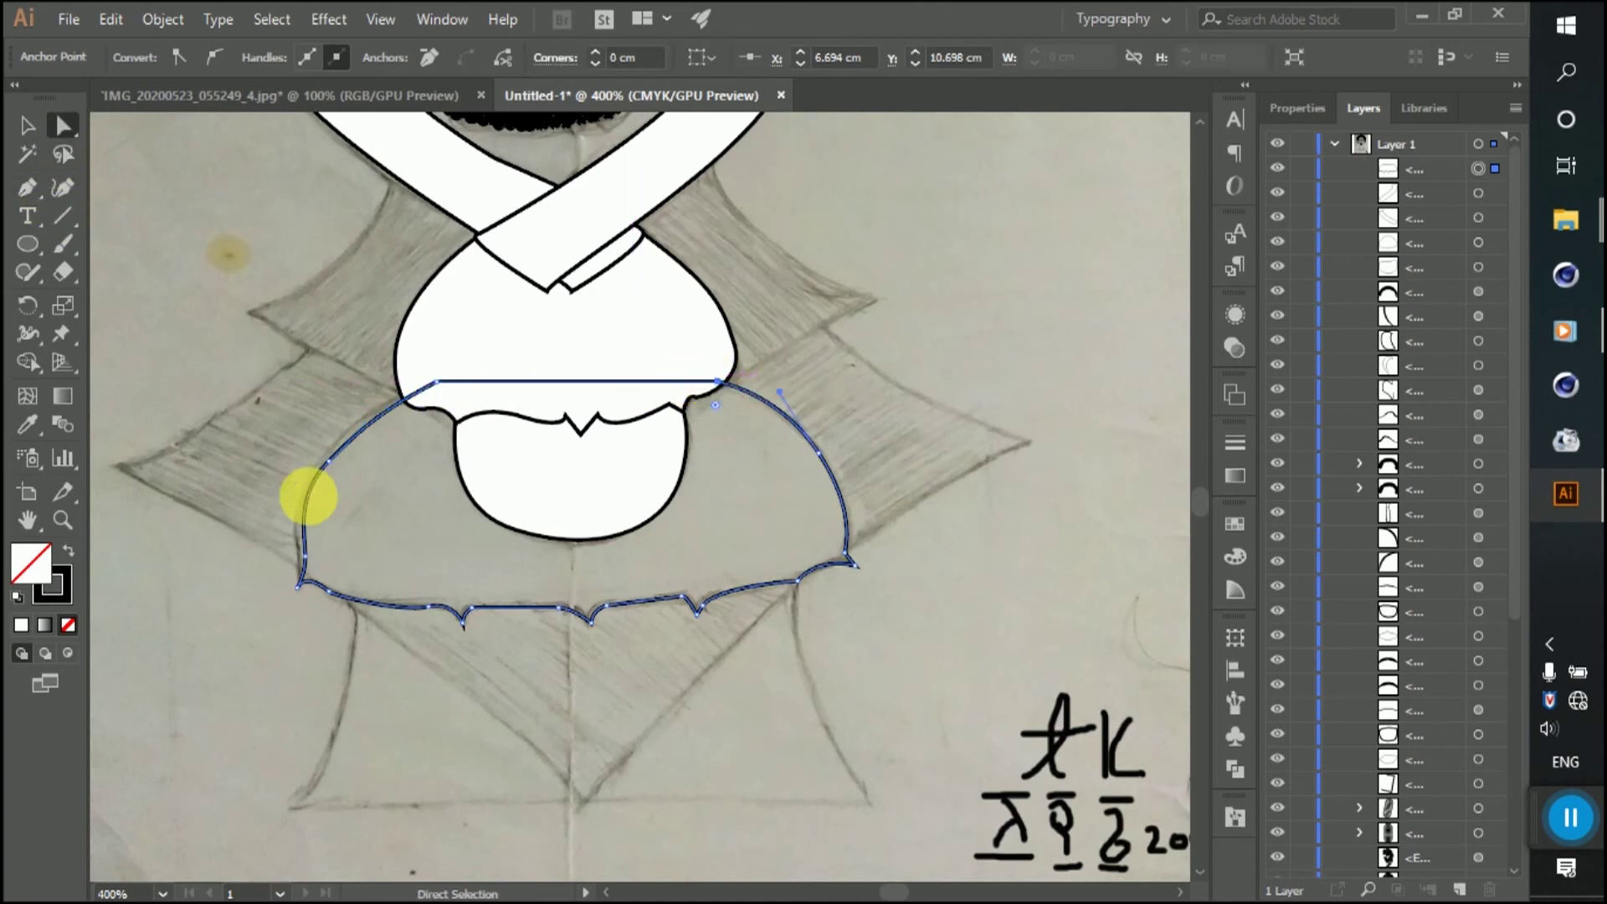
pyautogui.click(362, 419)
pyautogui.moveTo(323, 460); pyautogui.dragTo(316, 459)
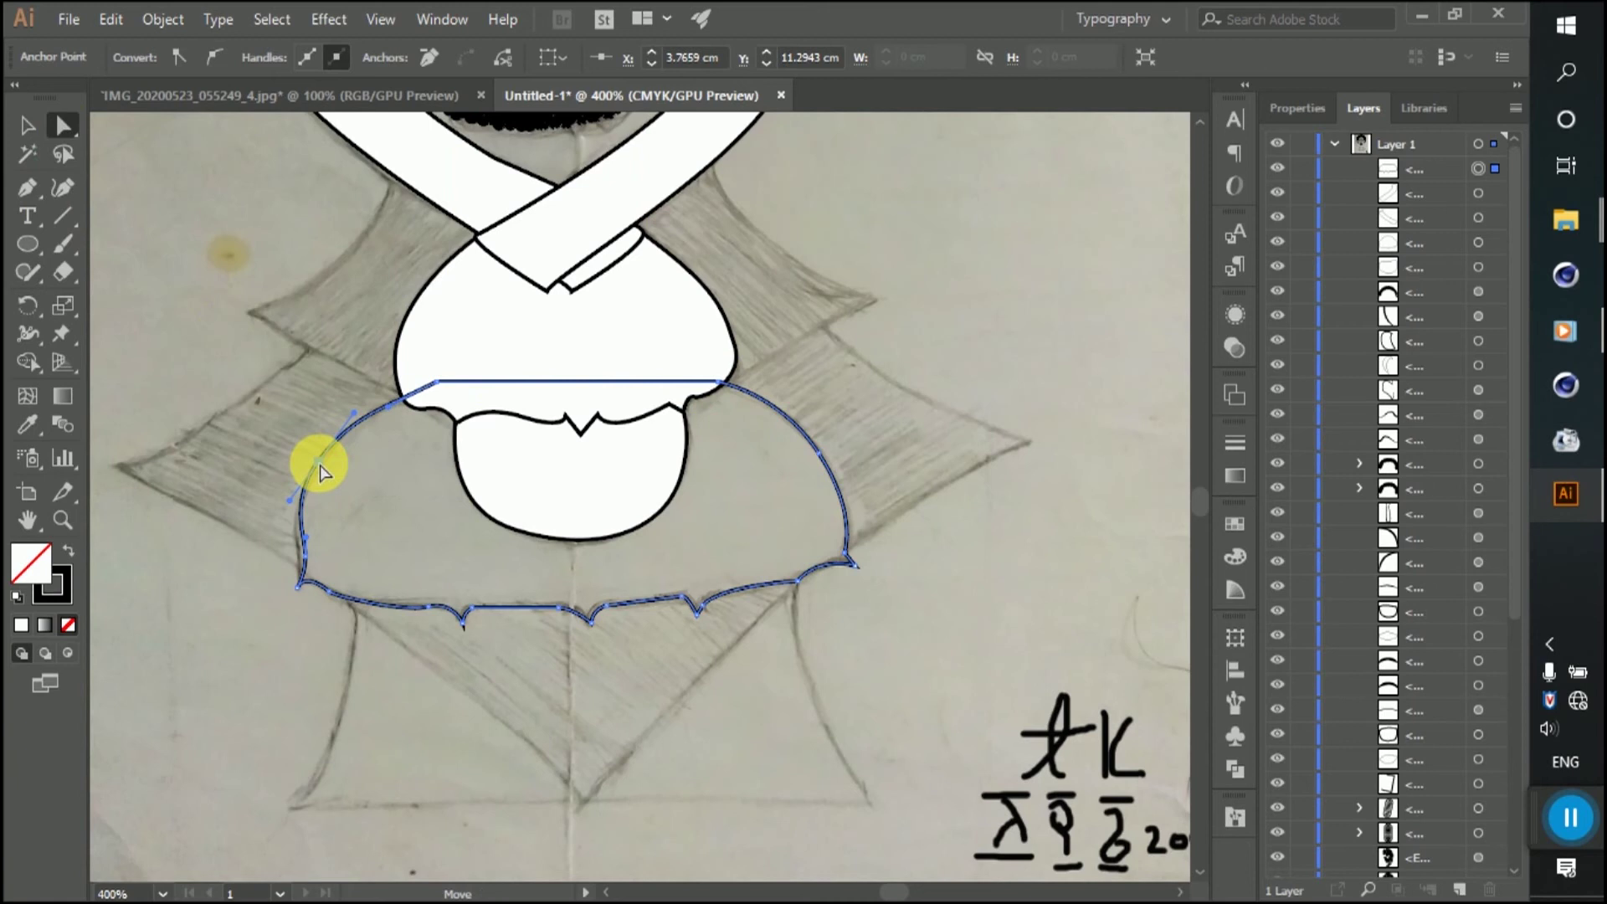
pyautogui.click(288, 509)
pyautogui.moveTo(285, 510); pyautogui.dragTo(322, 466)
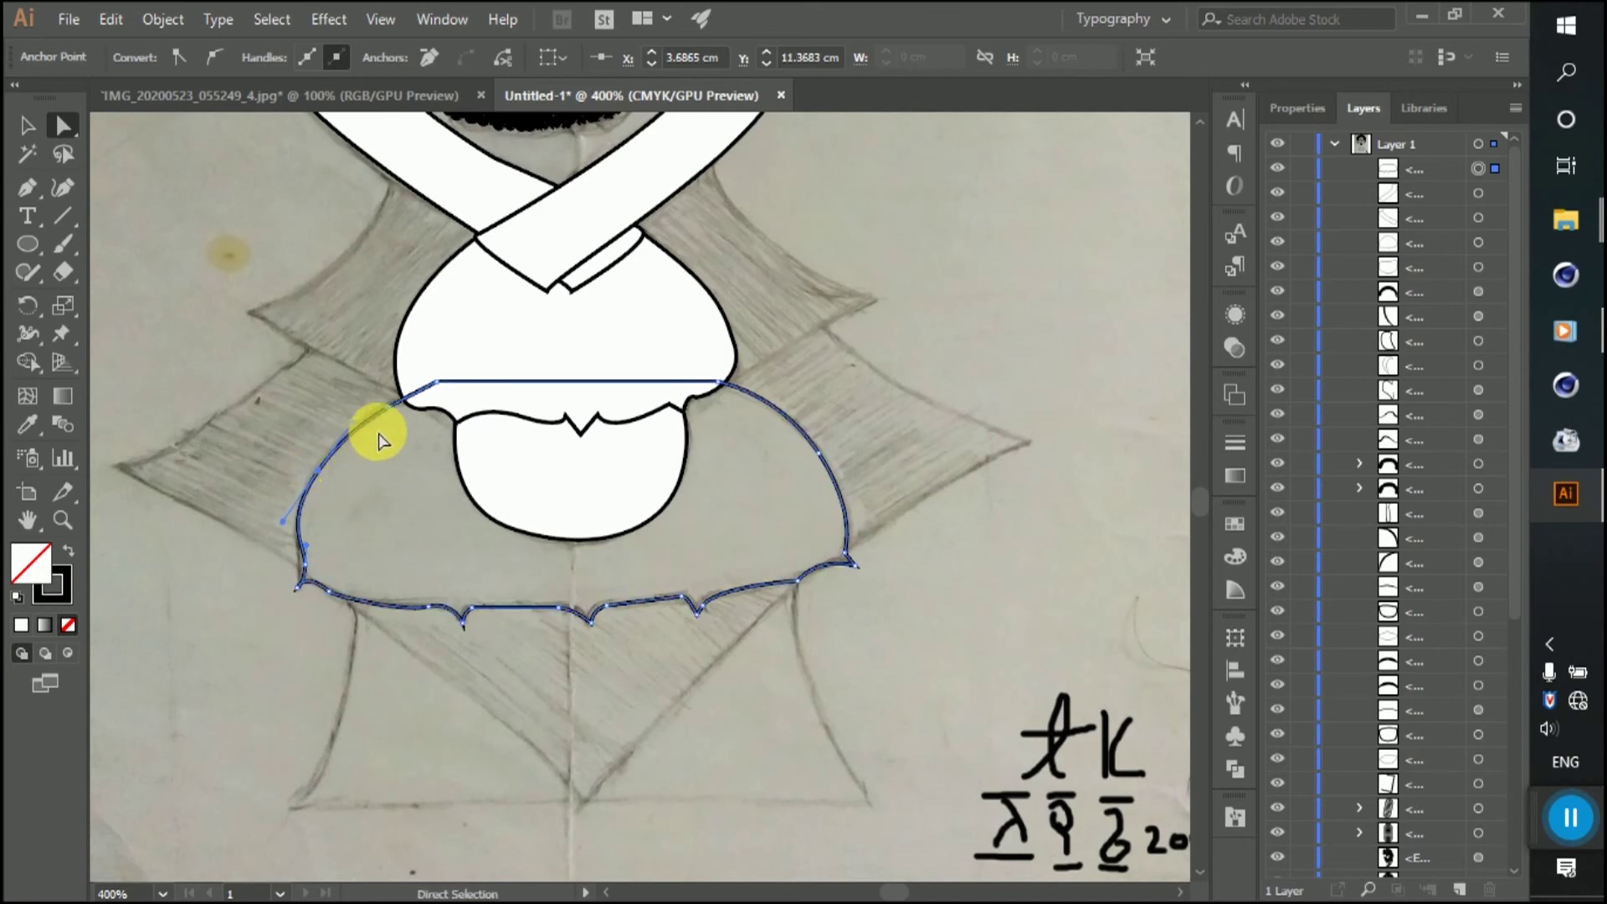
pyautogui.click(27, 125)
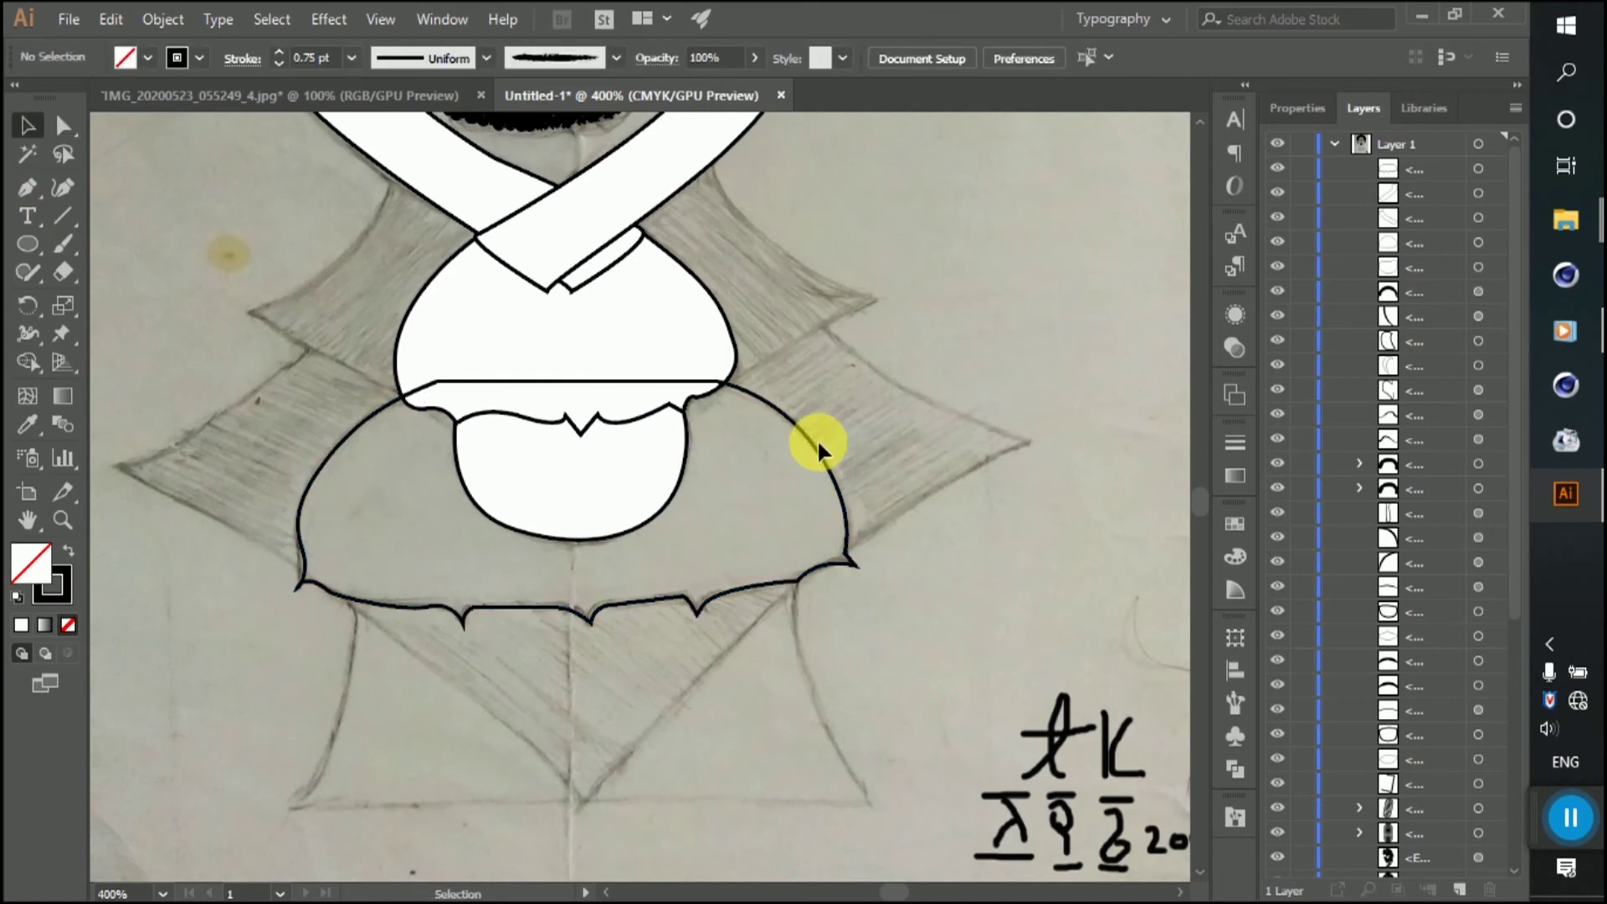
# Step: Move the wide shape behind the rounded piece in Layers and fill it white
pyautogui.click(806, 434)
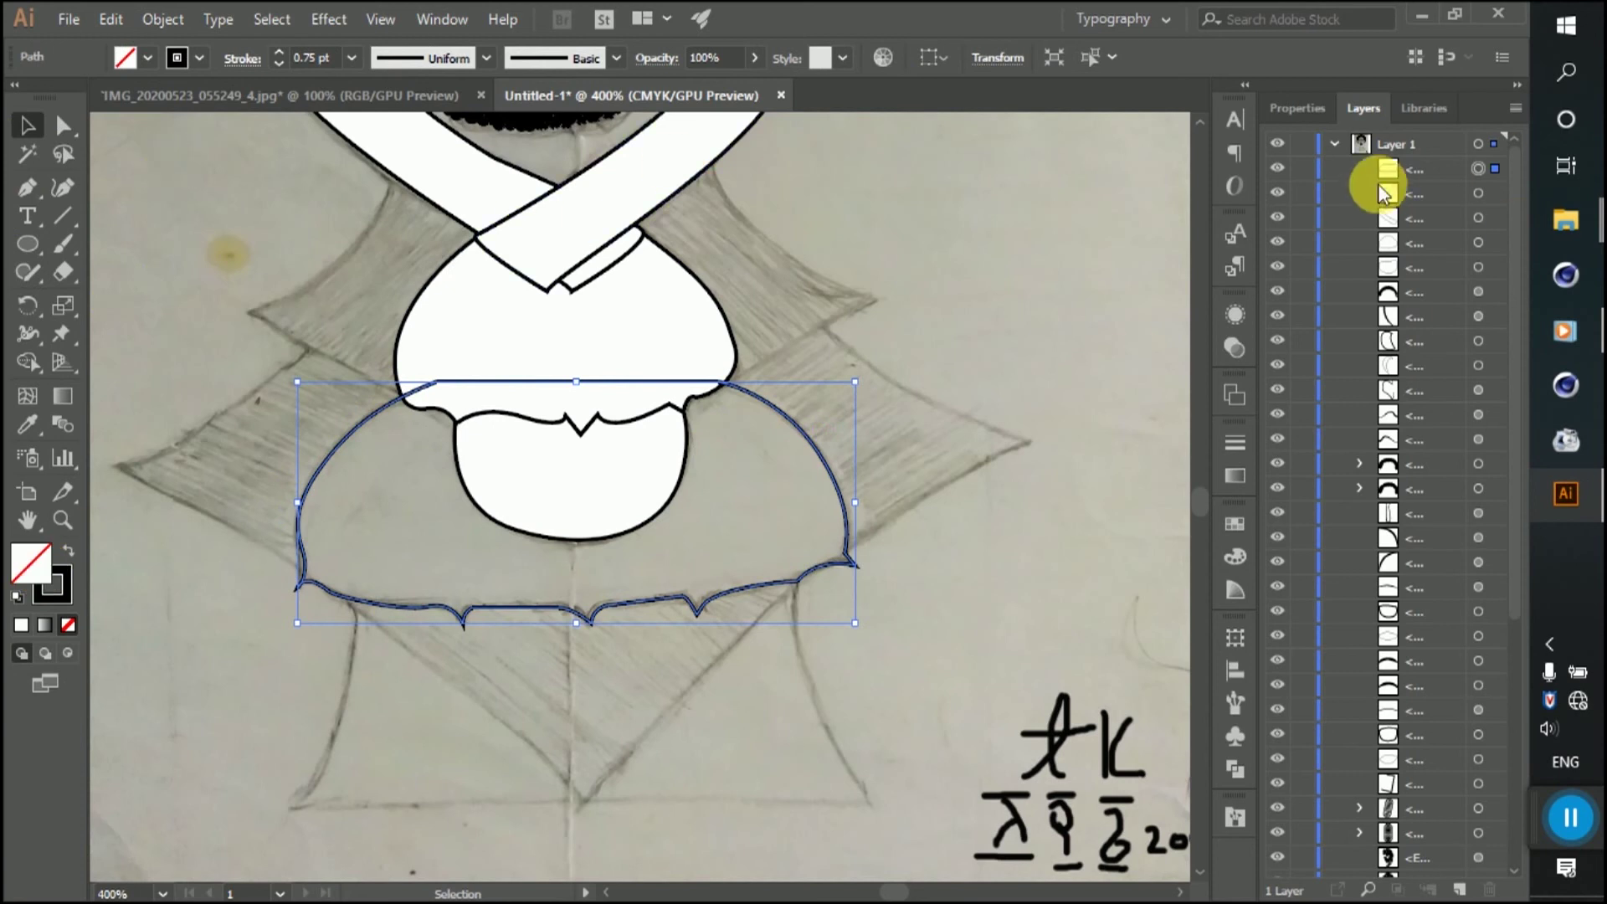
pyautogui.click(1427, 201)
pyautogui.moveTo(1427, 201); pyautogui.dragTo(1434, 280)
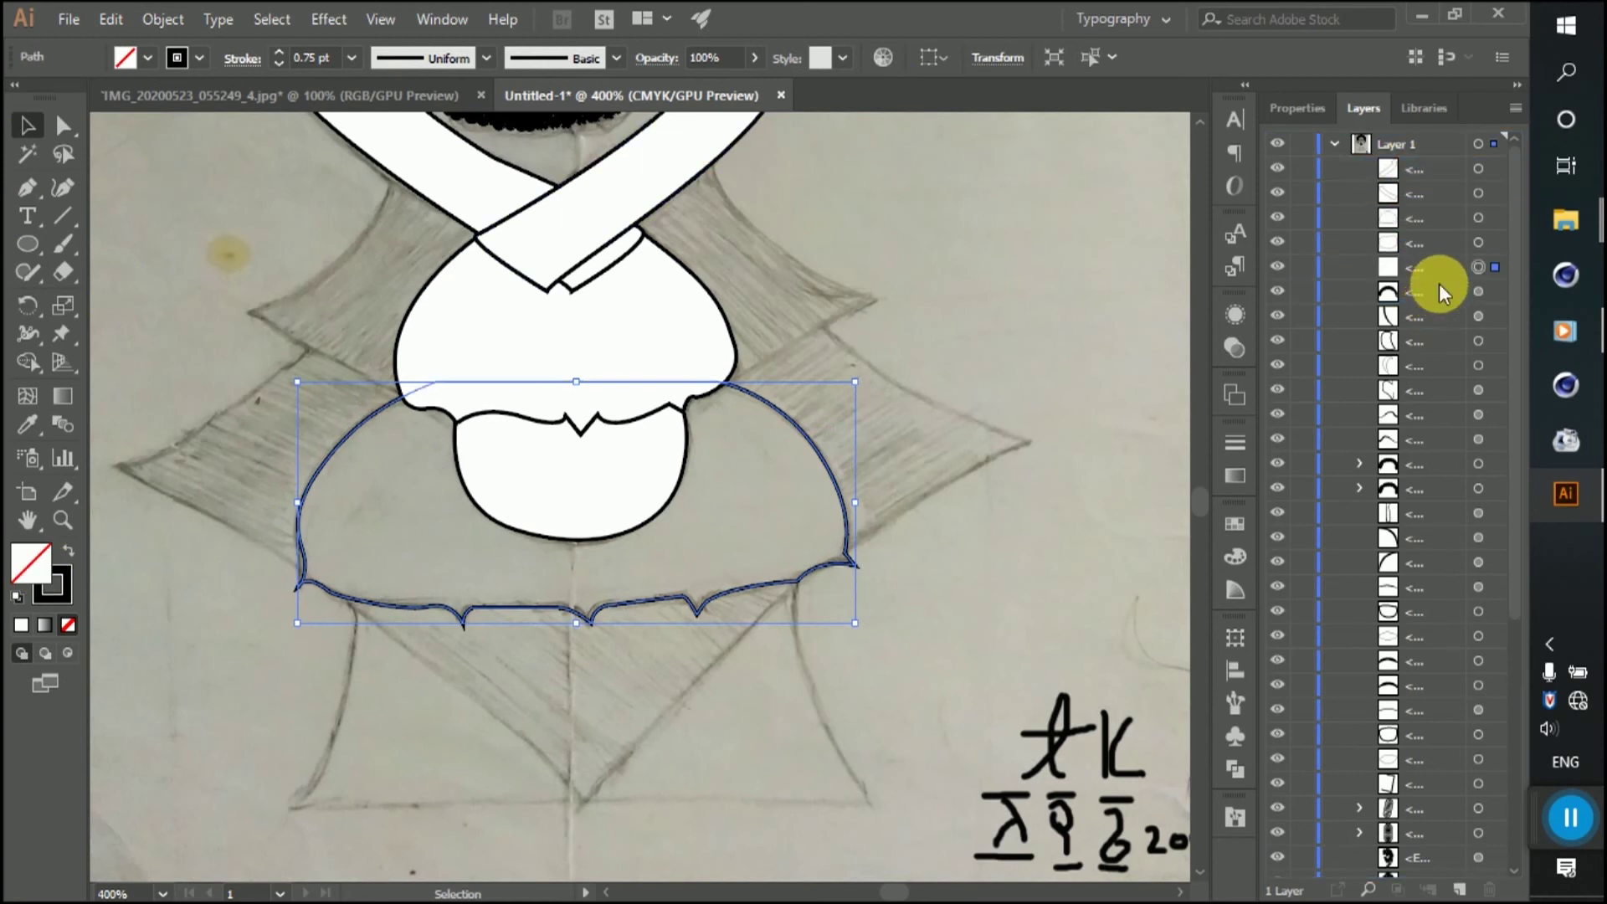
pyautogui.click(125, 57)
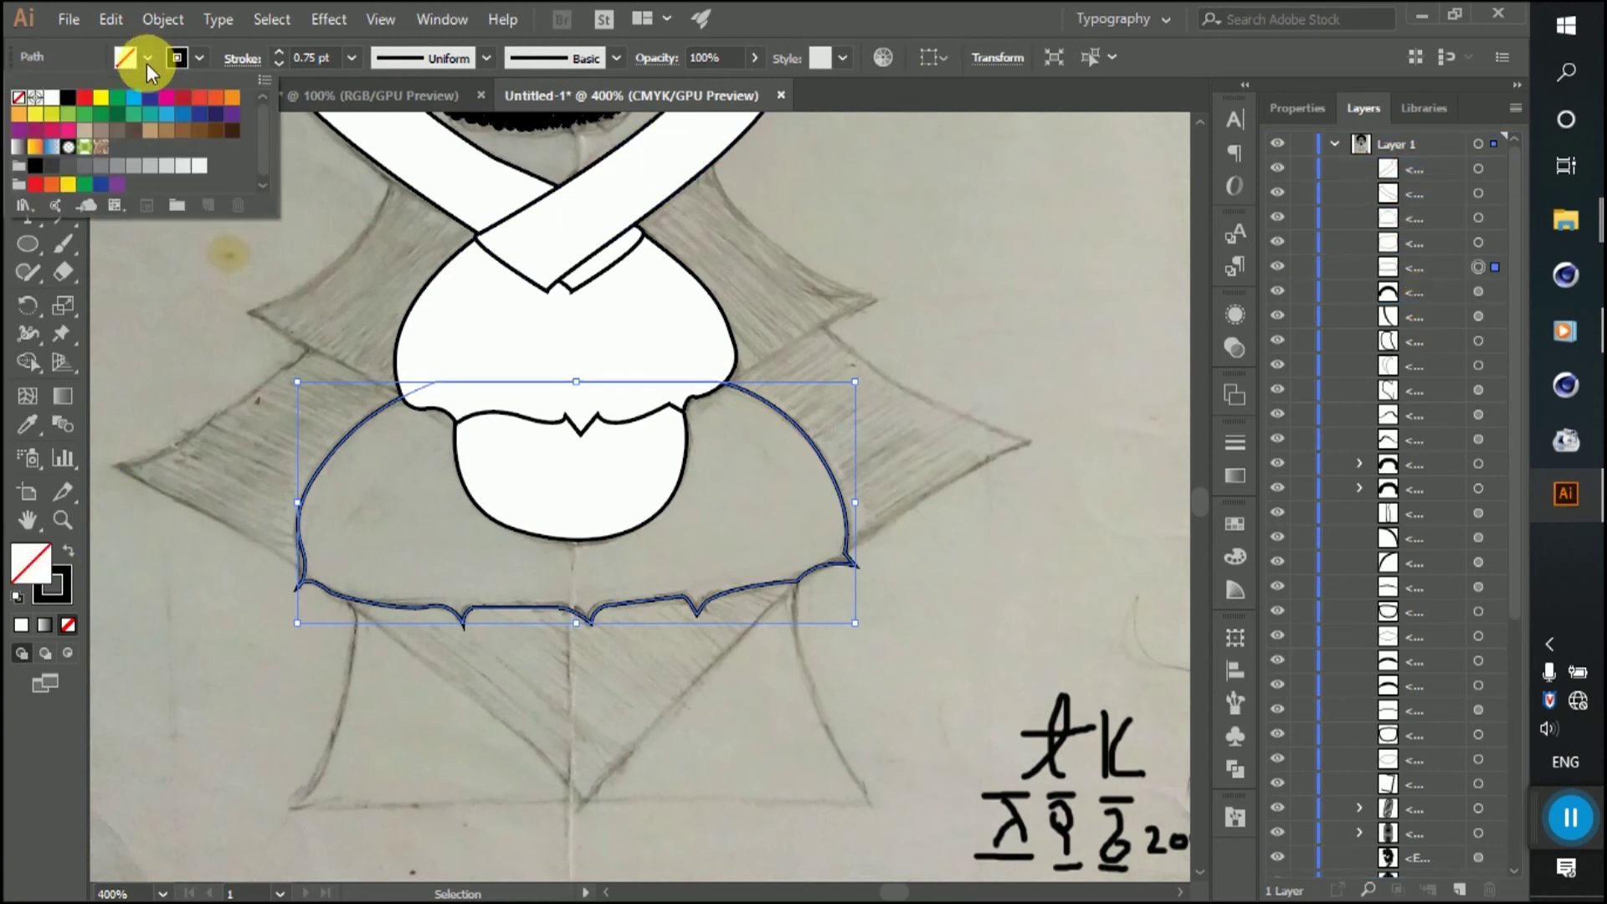
pyautogui.click(49, 97)
pyautogui.click(876, 251)
pyautogui.scroll(-3, 652, 463)
# Step: Trace the flared trapezoid skirt outline with the Pen tool below the scalloped hem
pyautogui.scroll(-3, 651, 465)
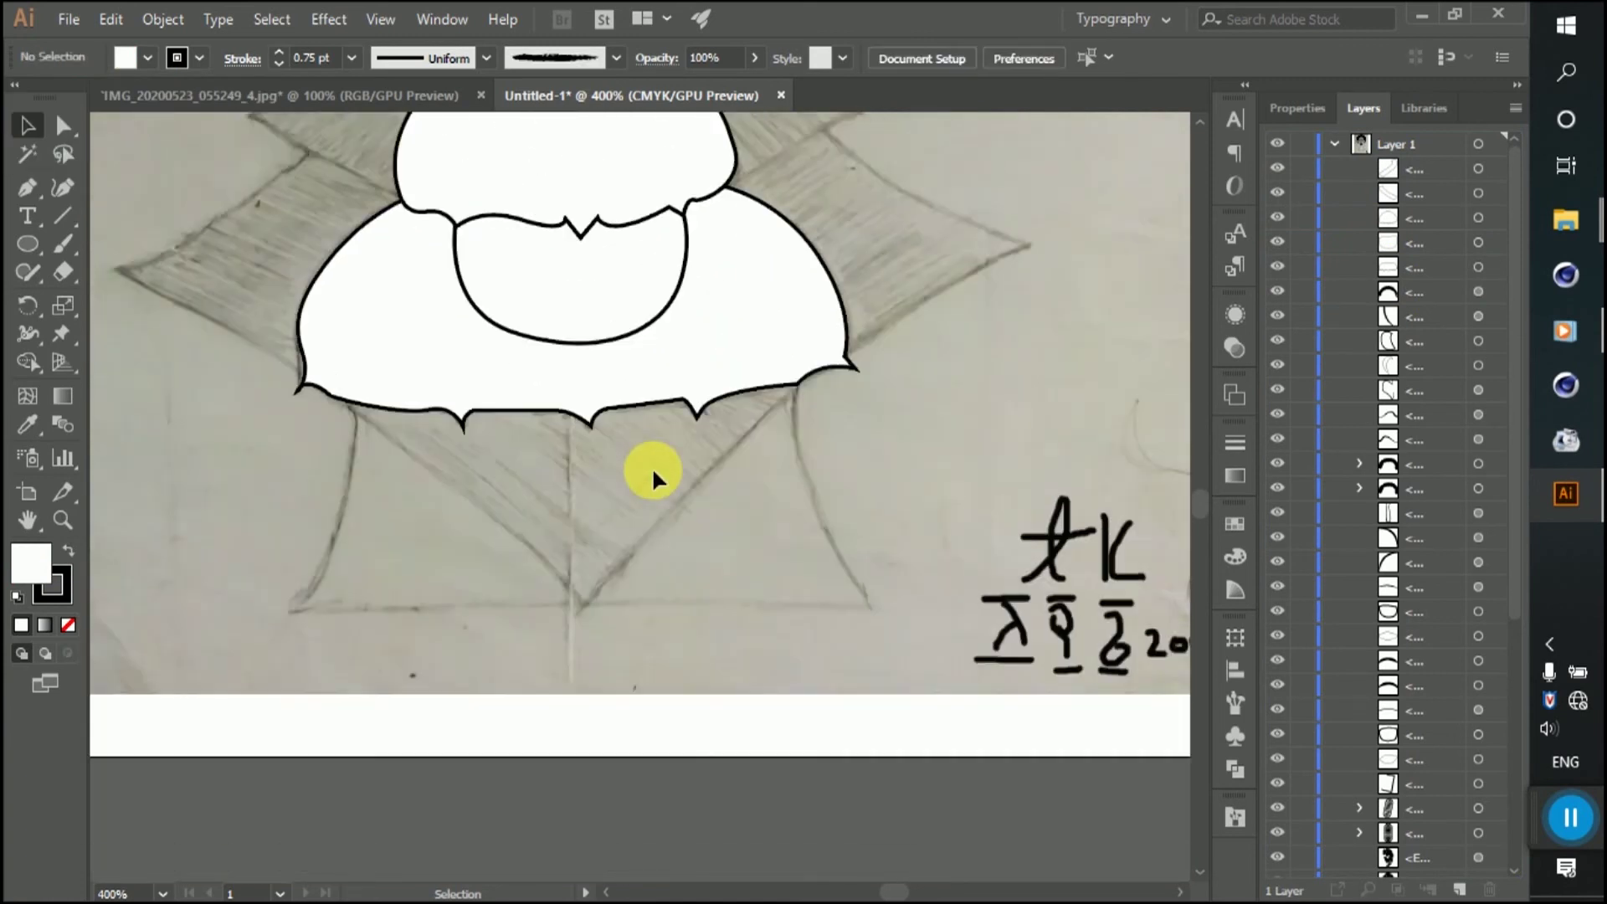
pyautogui.scroll(2, 651, 465)
pyautogui.click(27, 186)
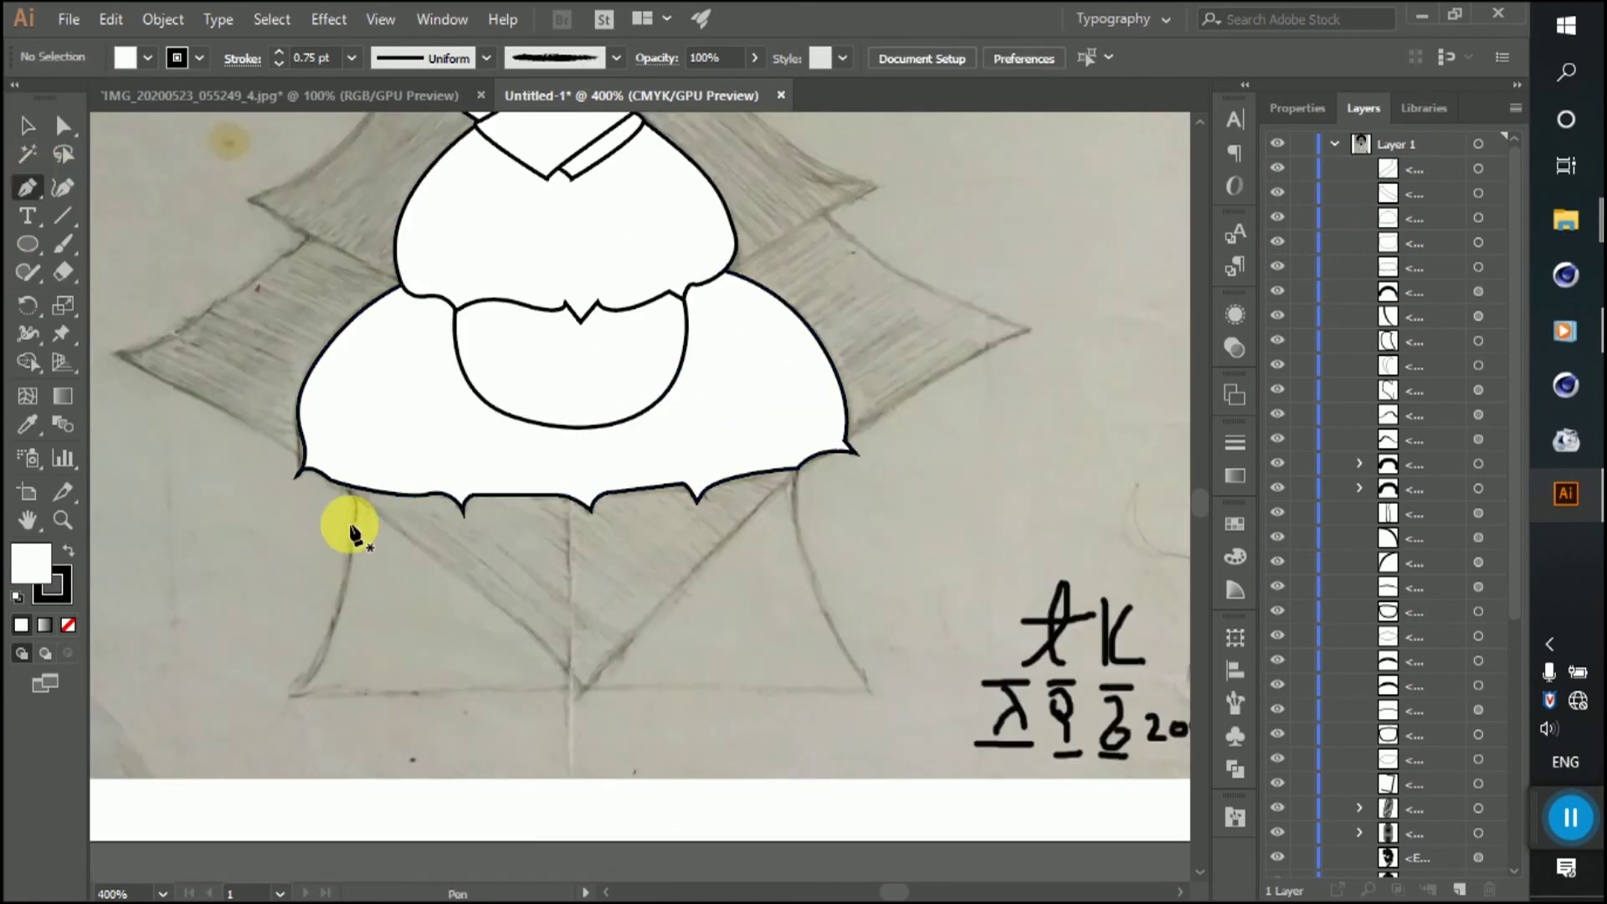
pyautogui.click(340, 477)
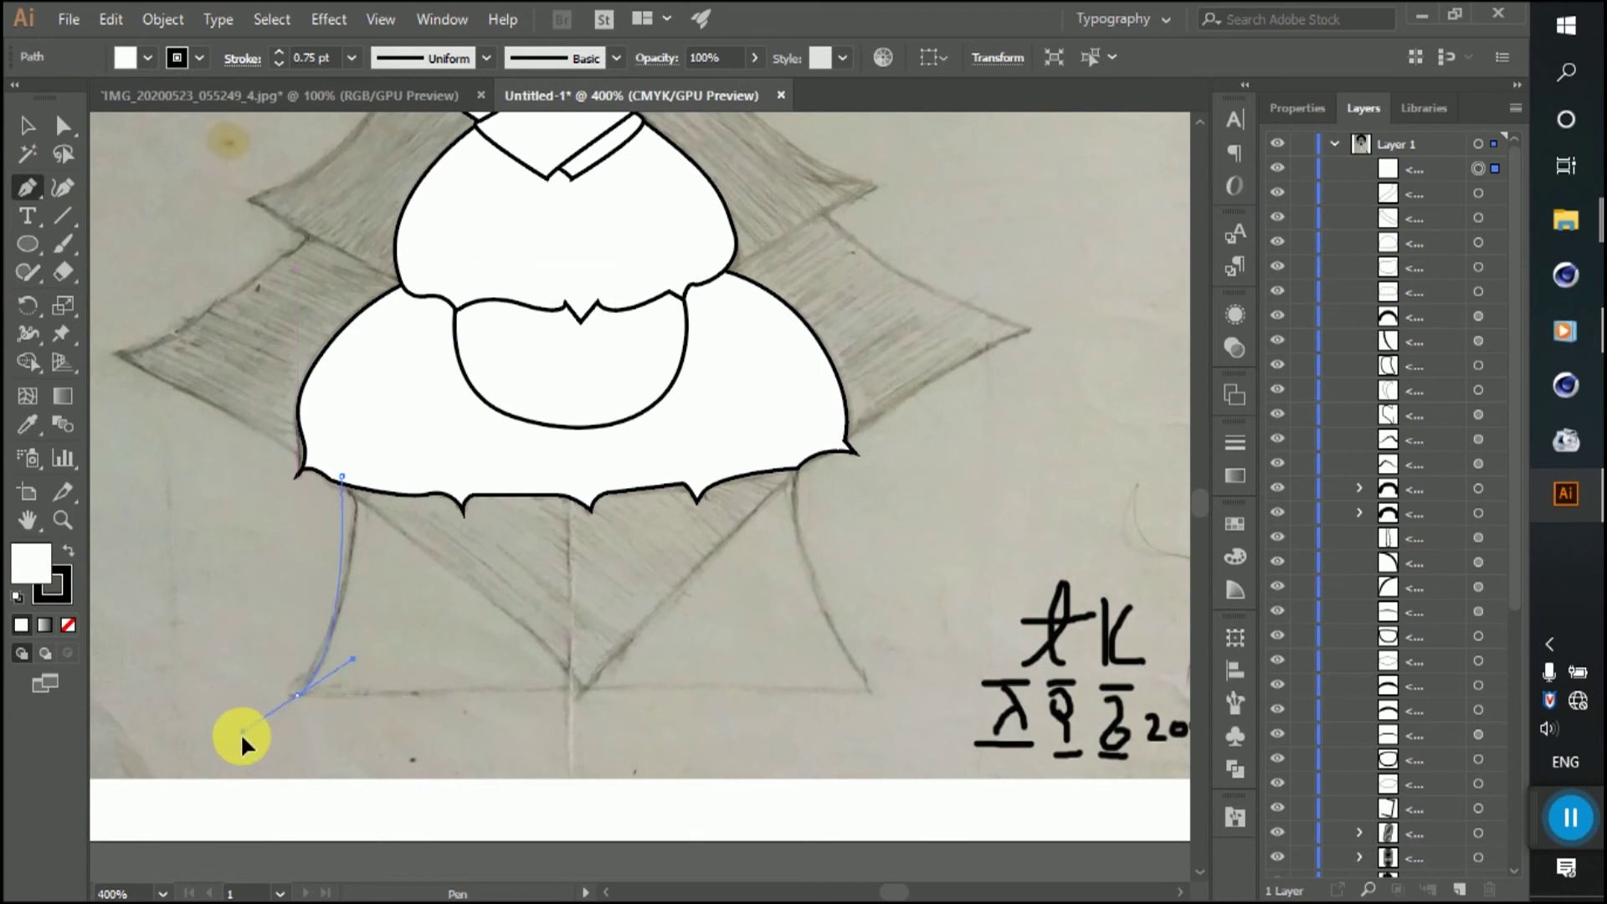
pyautogui.moveTo(203, 867); pyautogui.dragTo(203, 867)
pyautogui.click(297, 695)
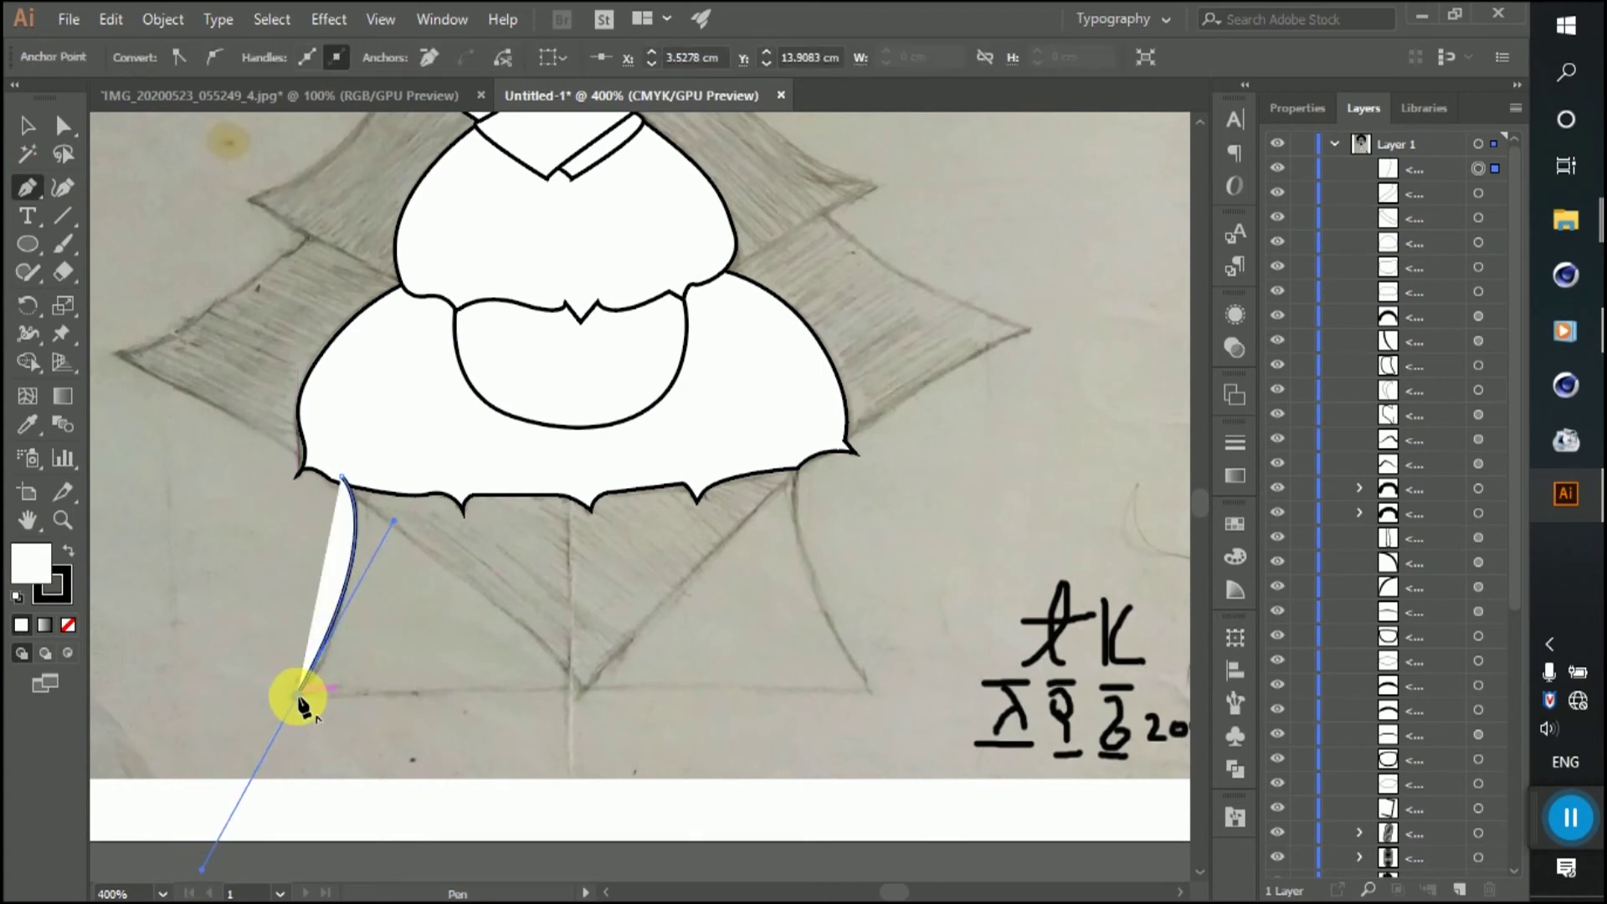
pyautogui.click(870, 696)
pyautogui.moveTo(795, 457); pyautogui.dragTo(820, 385)
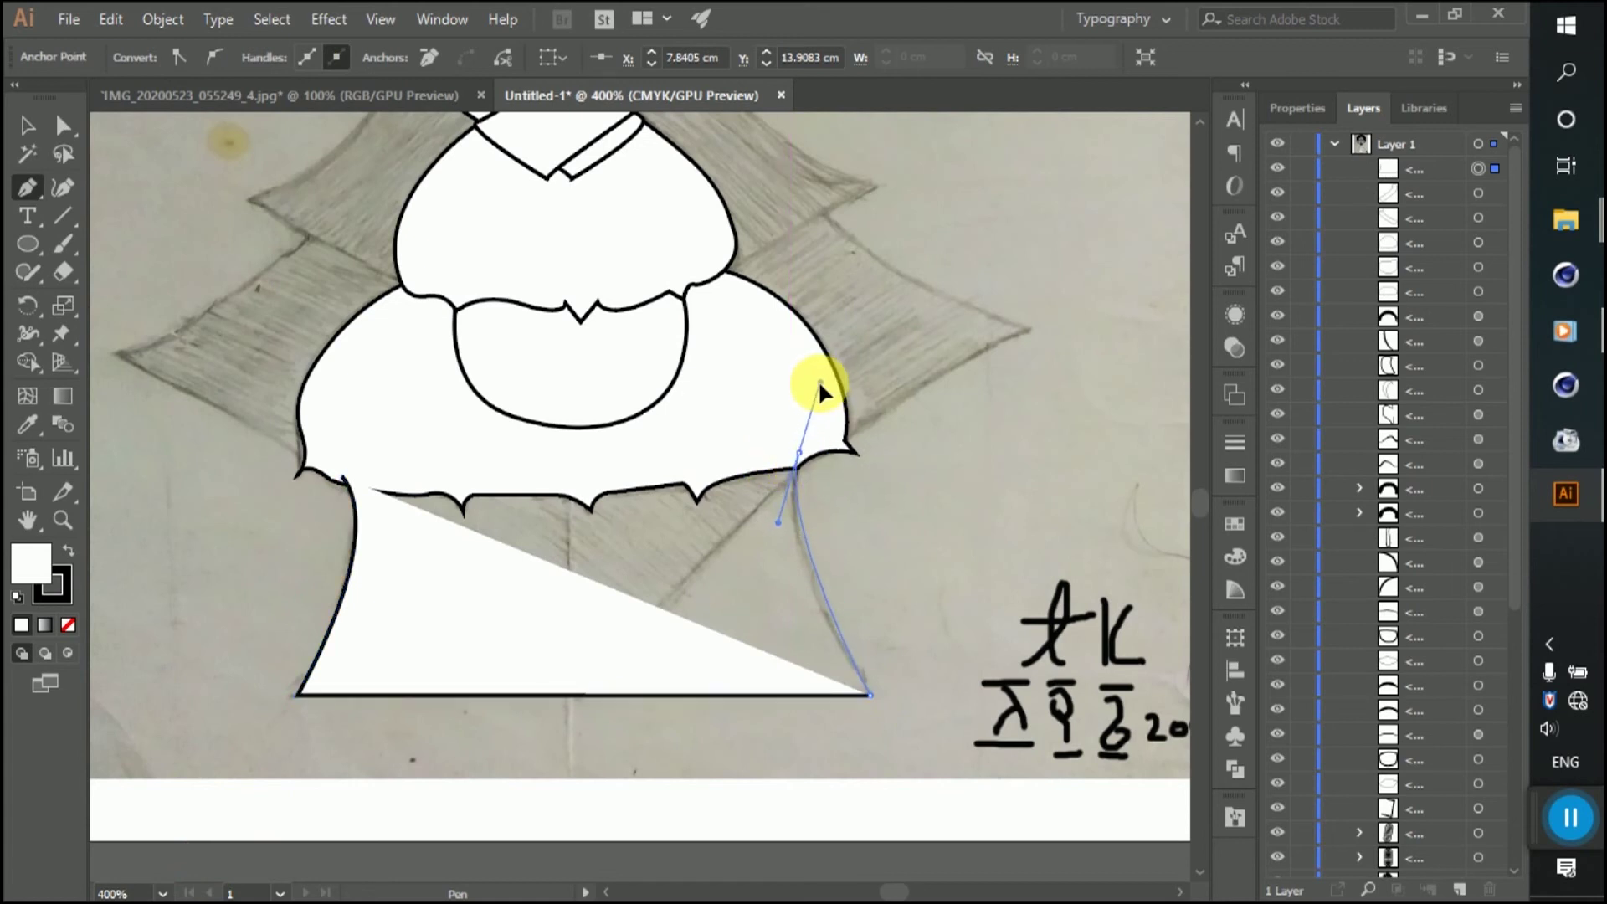
pyautogui.click(796, 455)
pyautogui.click(352, 480)
# Step: Move the skirt below the notched hem in the Layers panel stacking order
pyautogui.click(28, 125)
pyautogui.click(213, 224)
pyautogui.click(62, 126)
pyautogui.moveTo(1415, 172)
pyautogui.mouseDown()
pyautogui.moveTo(1440, 389)
pyautogui.moveTo(1453, 303)
pyautogui.mouseUp()
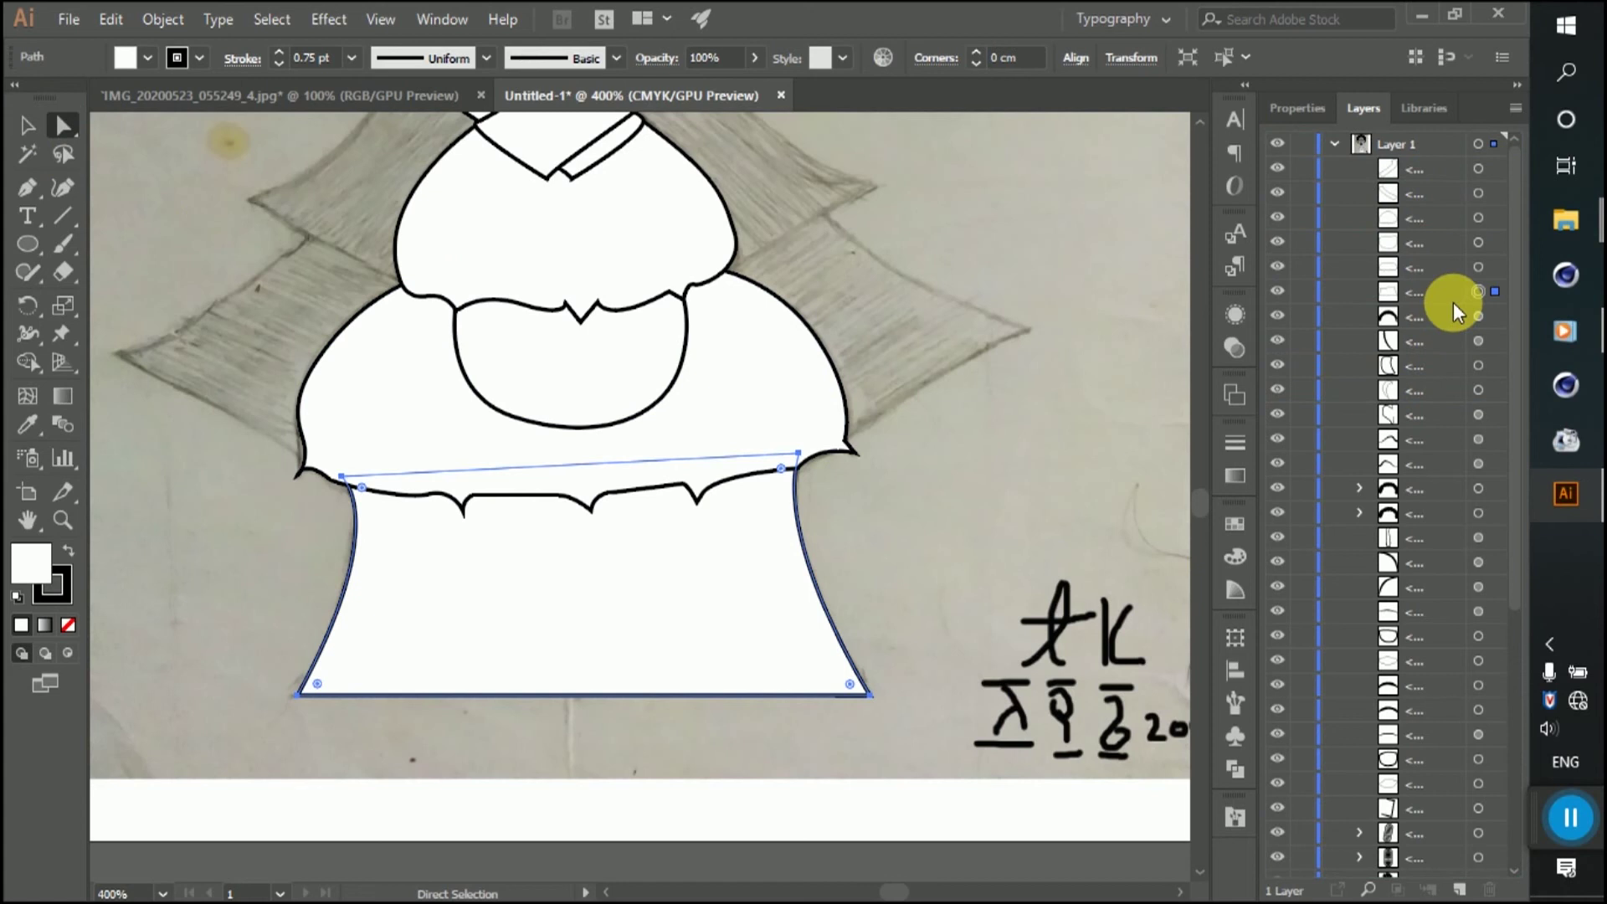
pyautogui.click(1280, 295)
pyautogui.click(1279, 293)
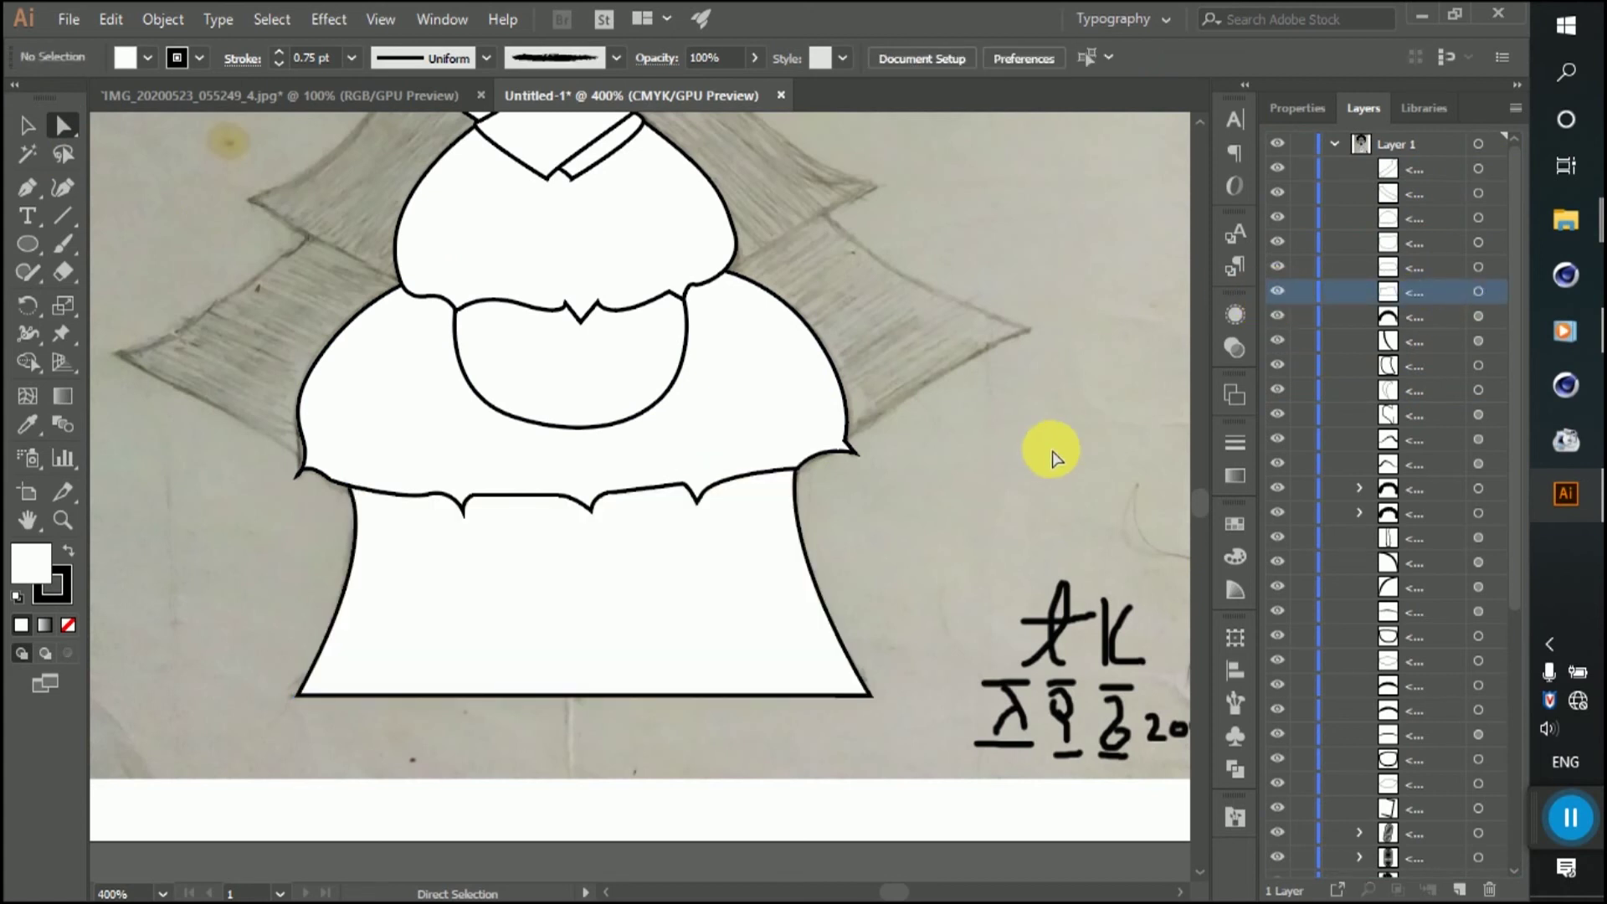
# Step: Set the skirt's opacity to 35%, then start a new path at its bottom
pyautogui.click(1478, 291)
pyautogui.click(755, 58)
pyautogui.moveTo(750, 87); pyautogui.dragTo(693, 87)
pyautogui.click(1044, 222)
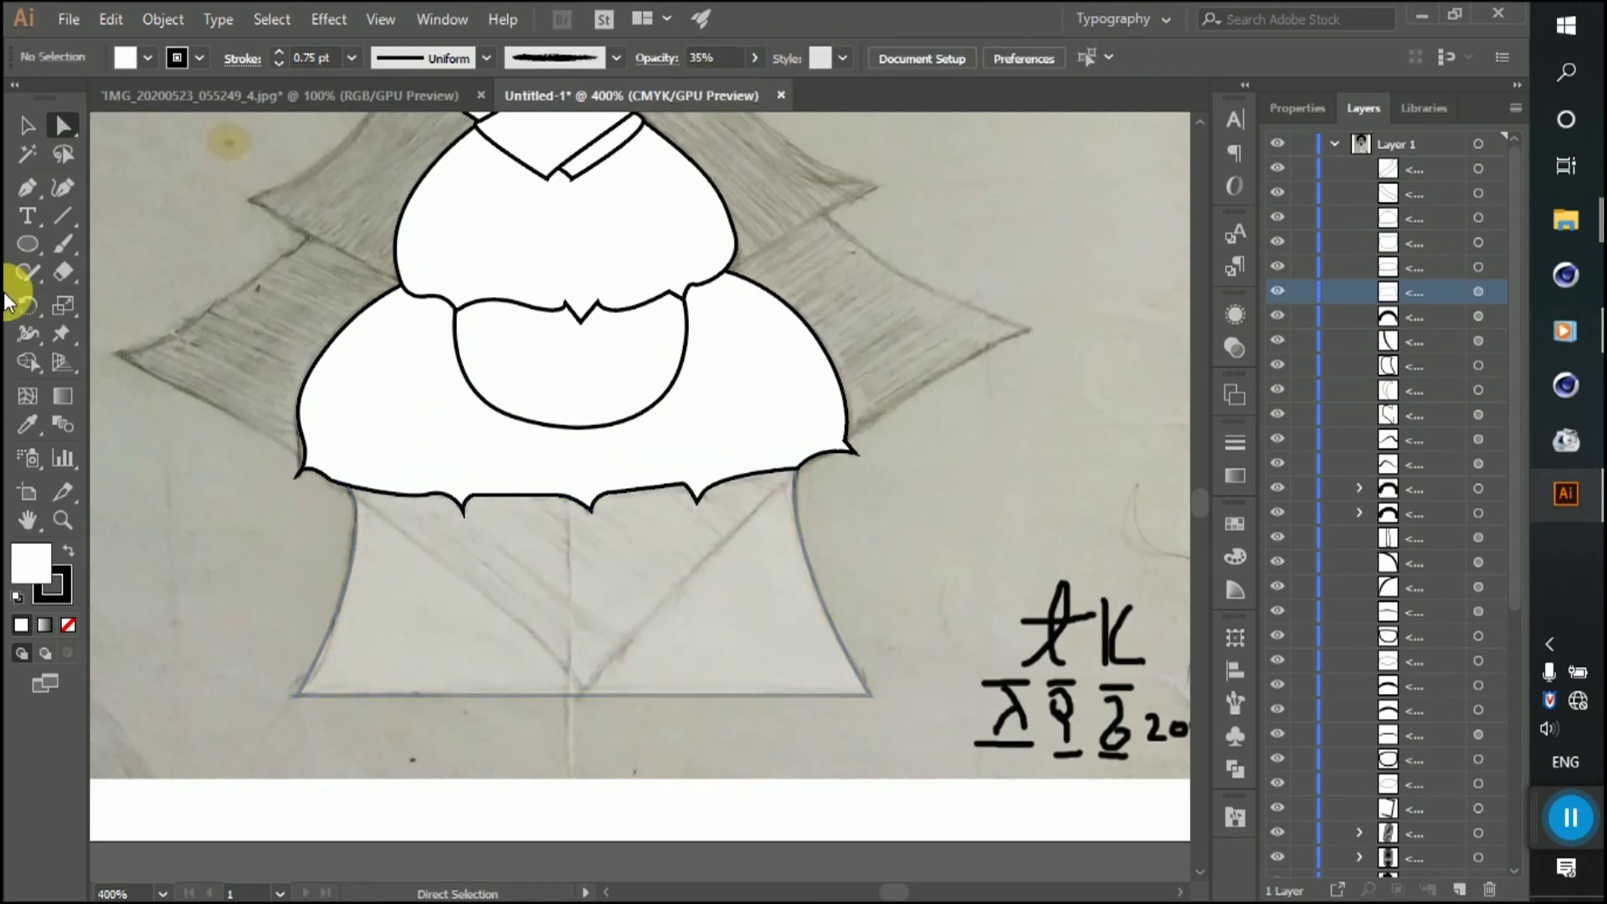
pyautogui.scroll(1, 706, 460)
pyautogui.scroll(-1, 782, 500)
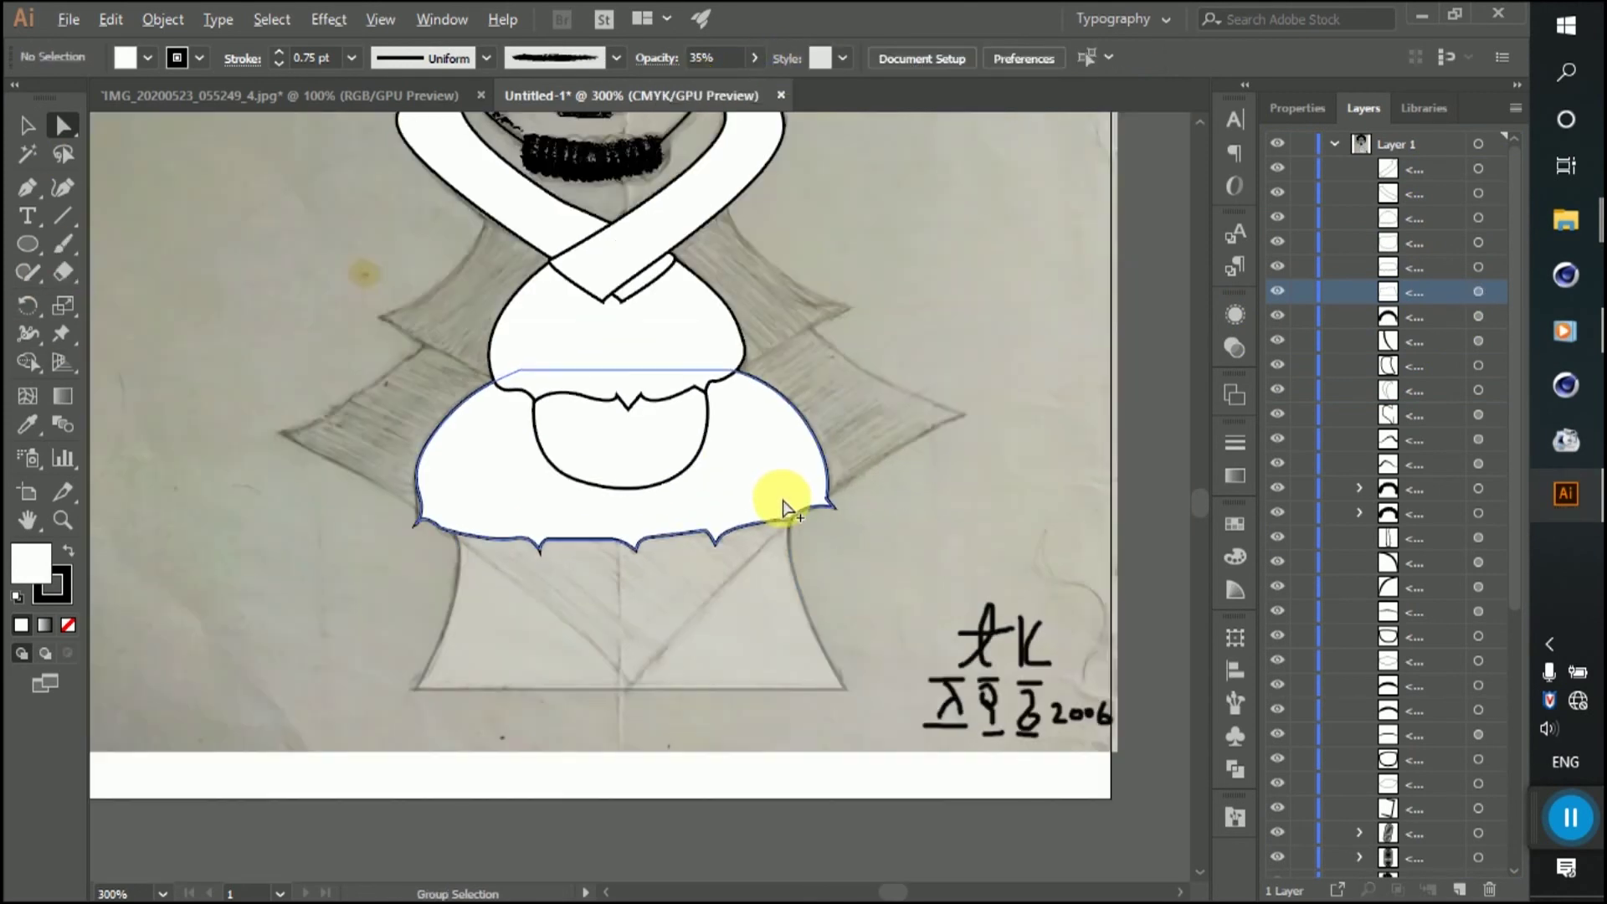
pyautogui.scroll(1, 412, 358)
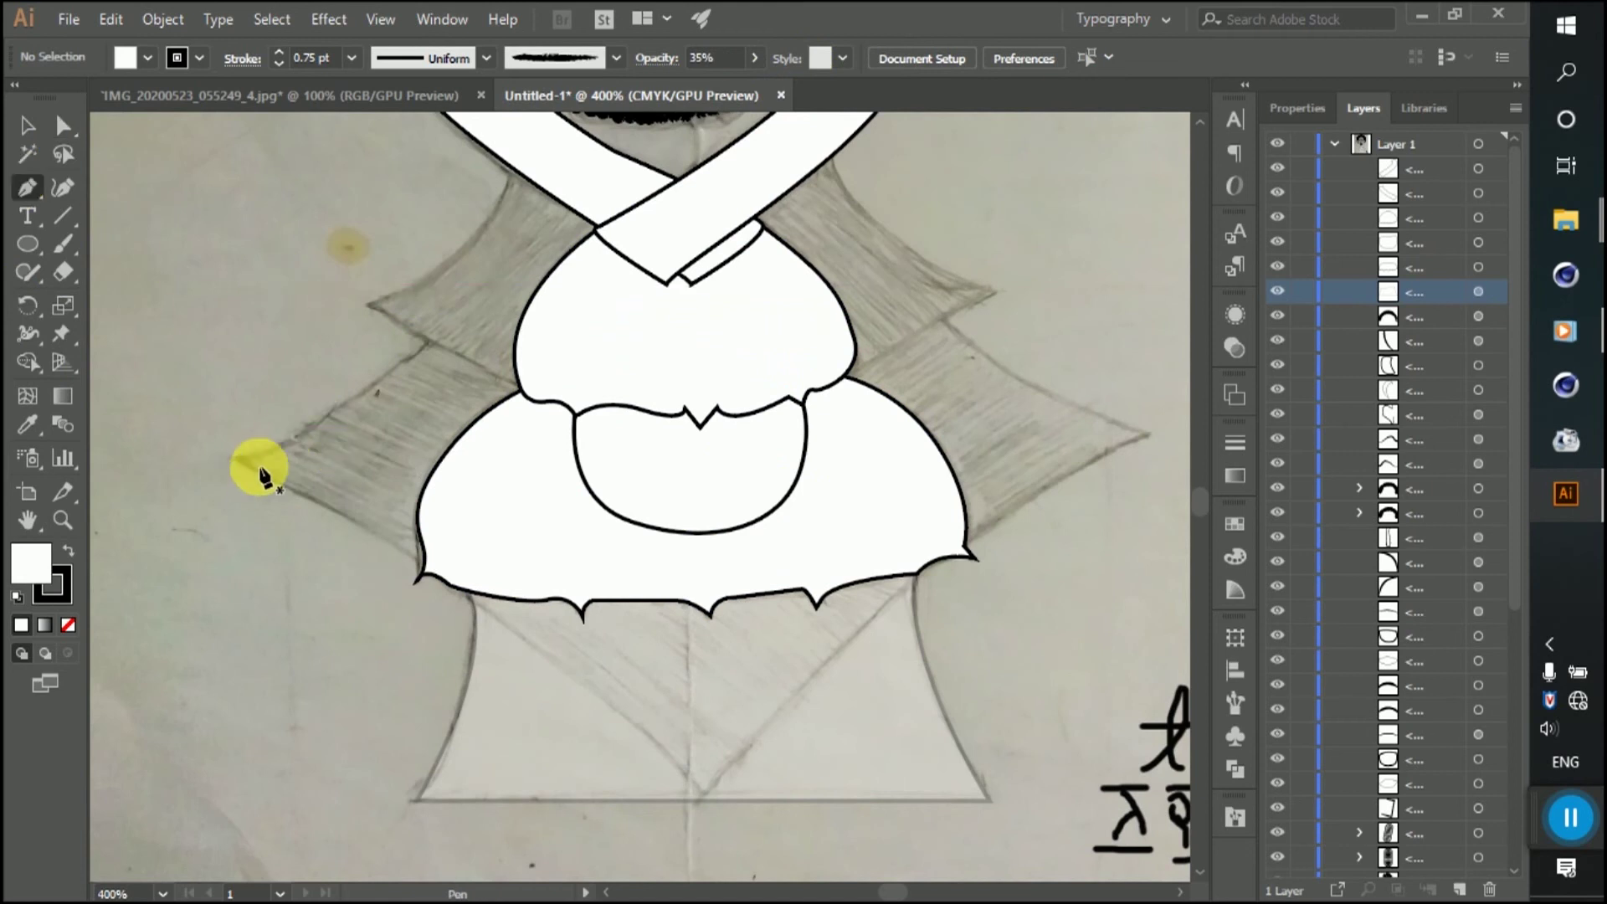
pyautogui.click(703, 801)
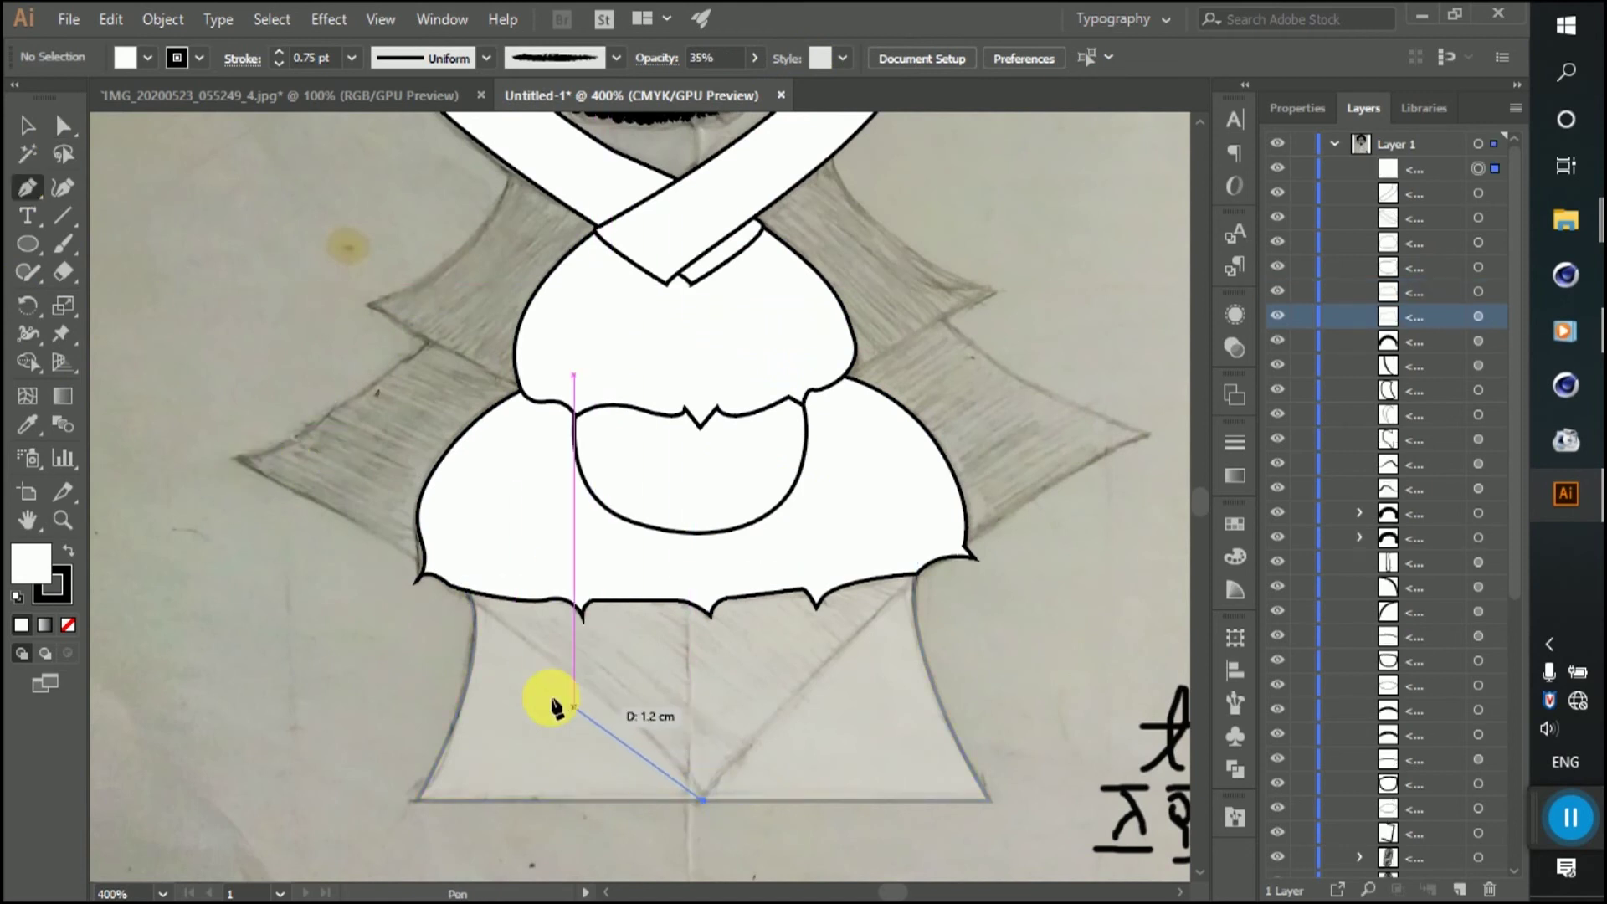
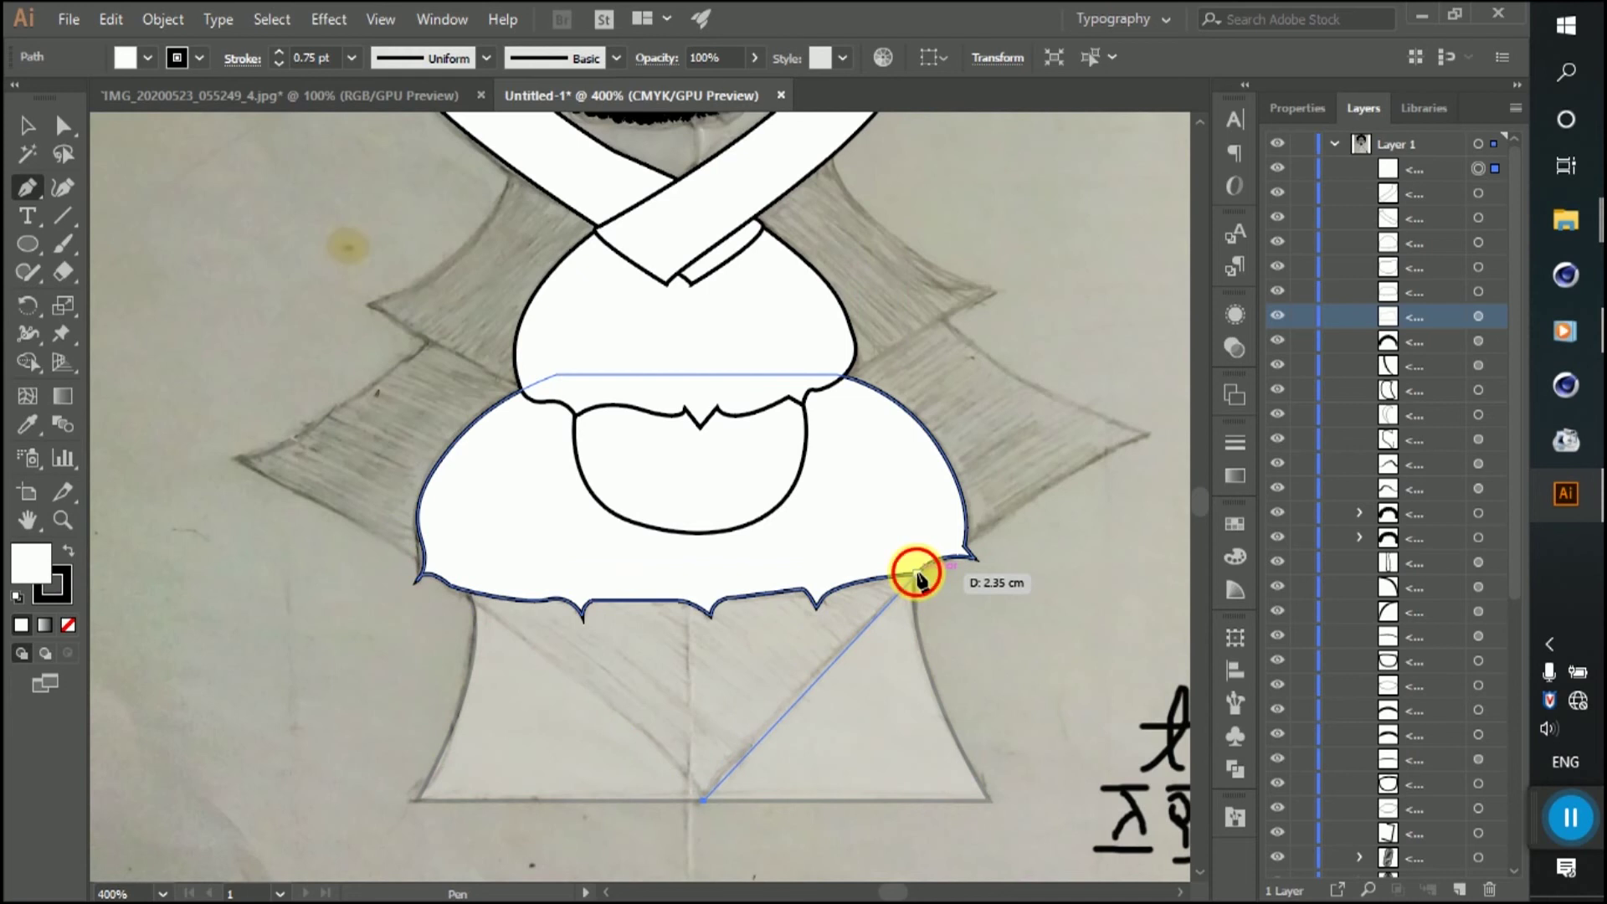
# Step: Begin the unfilled collar outline along its right side and upper right edge
pyautogui.click(916, 576)
pyautogui.moveTo(1147, 437); pyautogui.dragTo(595, 410)
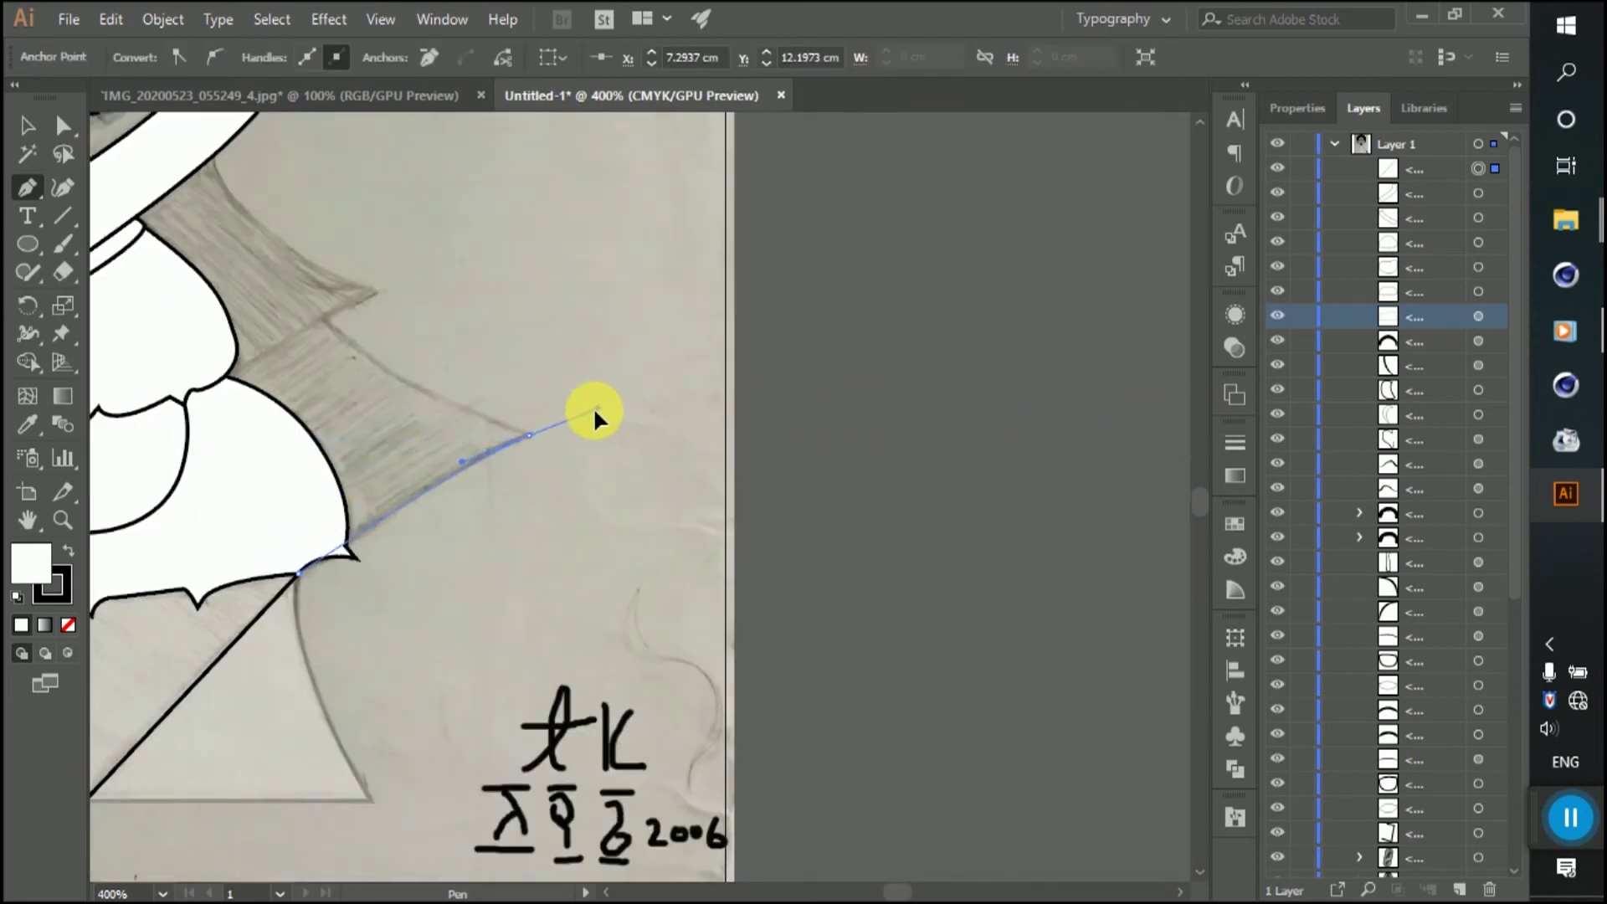
pyautogui.hotkey('ctrl', '-')
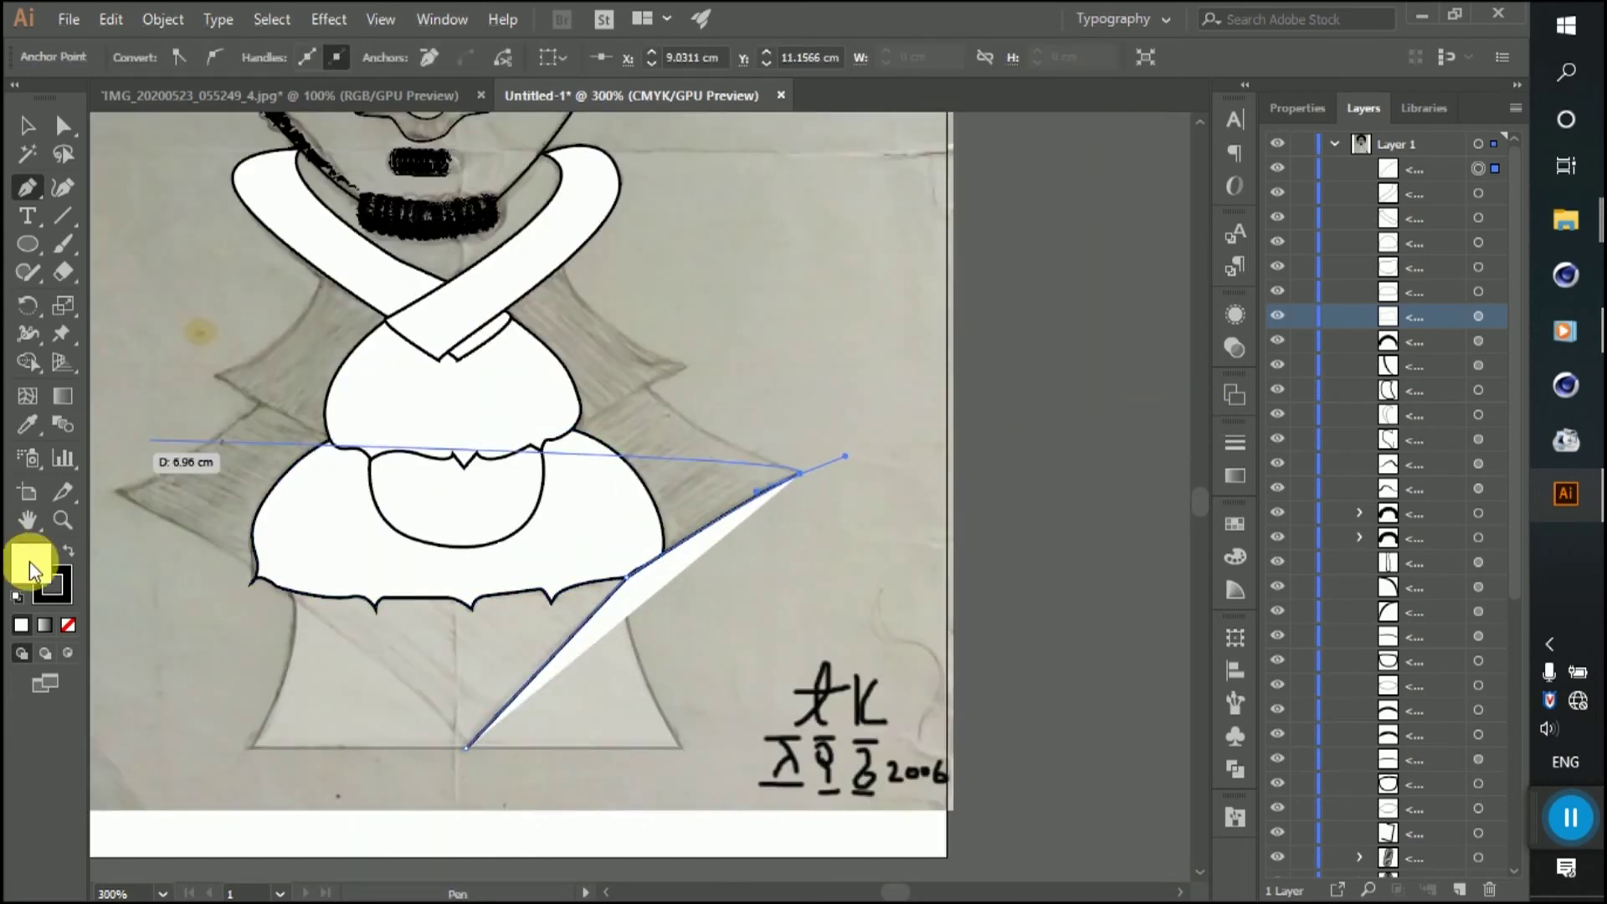
pyautogui.click(68, 625)
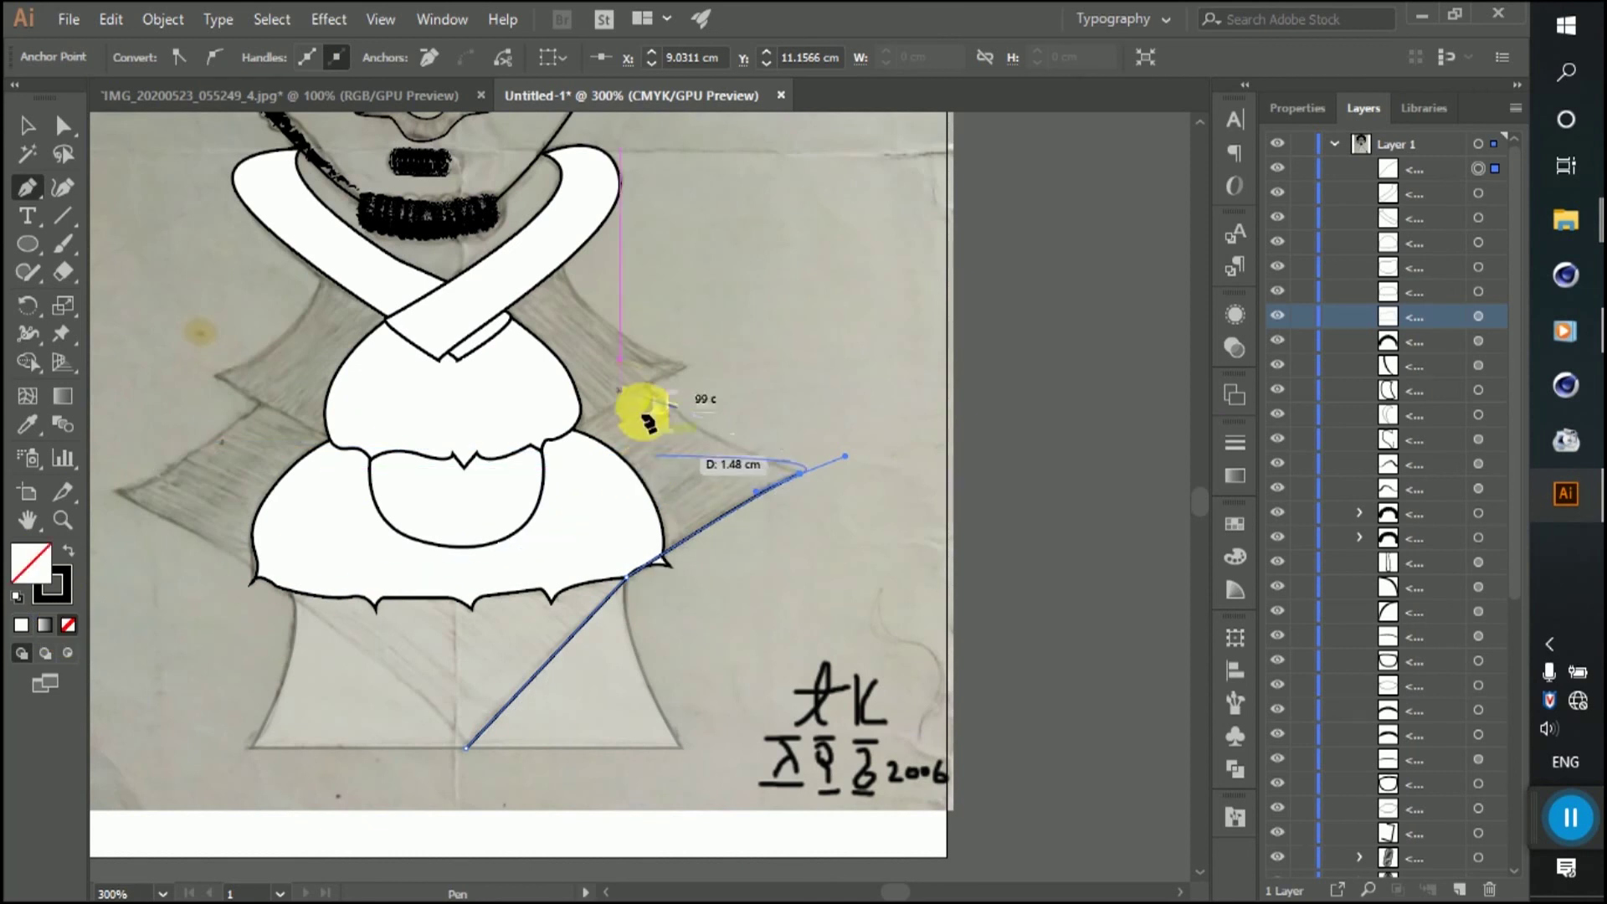
pyautogui.click(768, 481)
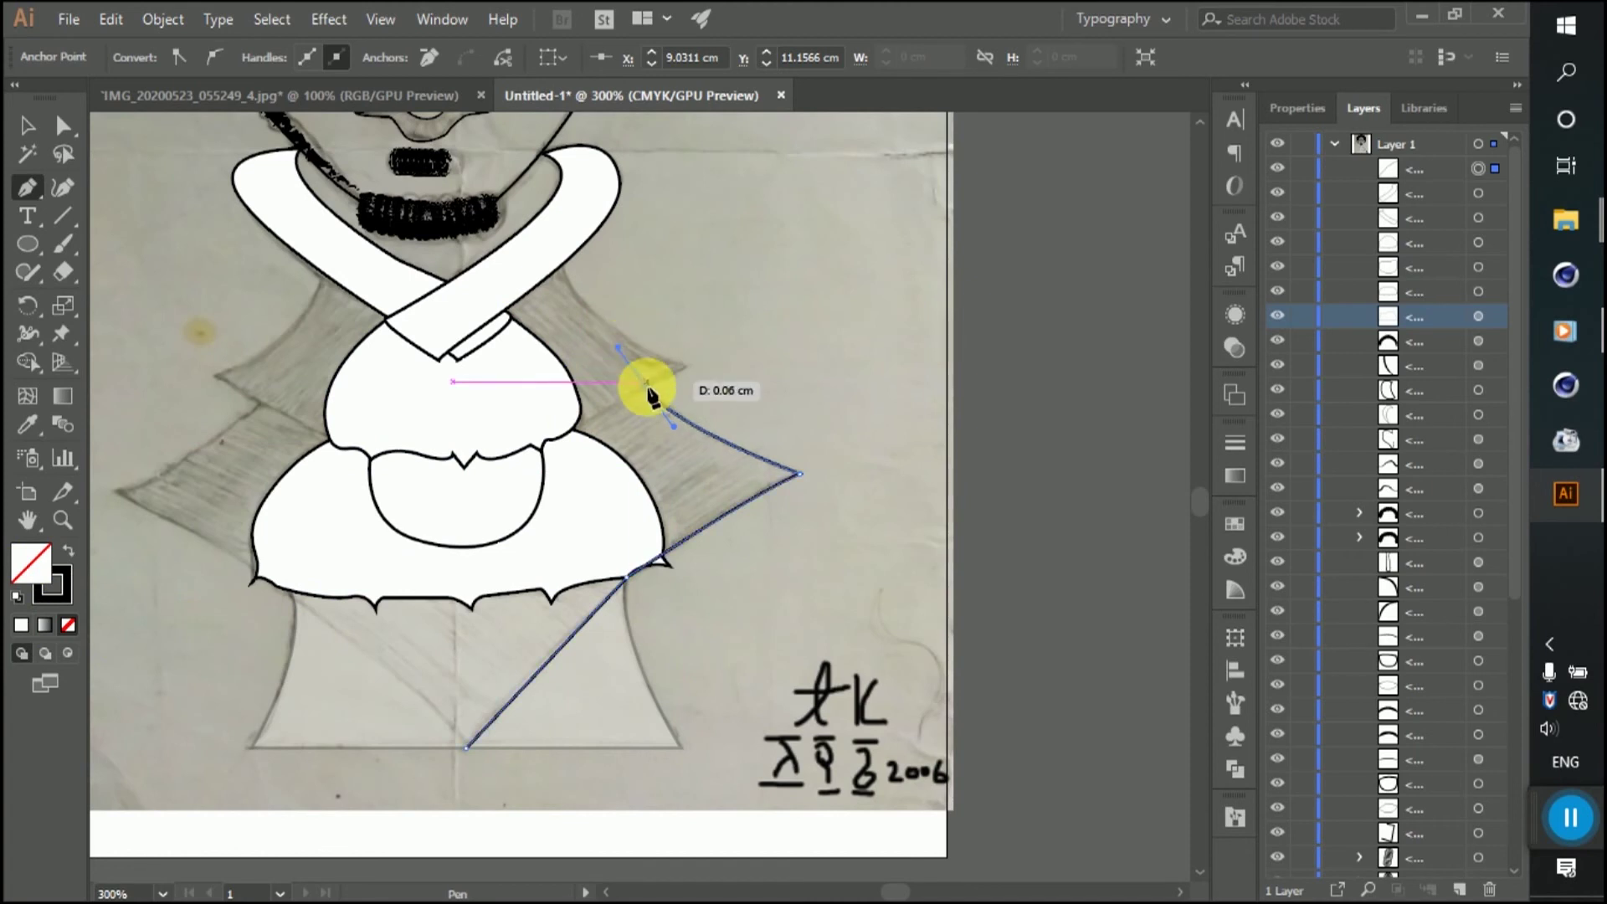
pyautogui.moveTo(645, 386); pyautogui.dragTo(687, 366)
pyautogui.click(686, 366)
pyautogui.moveTo(564, 262); pyautogui.dragTo(534, 196)
pyautogui.click(563, 262)
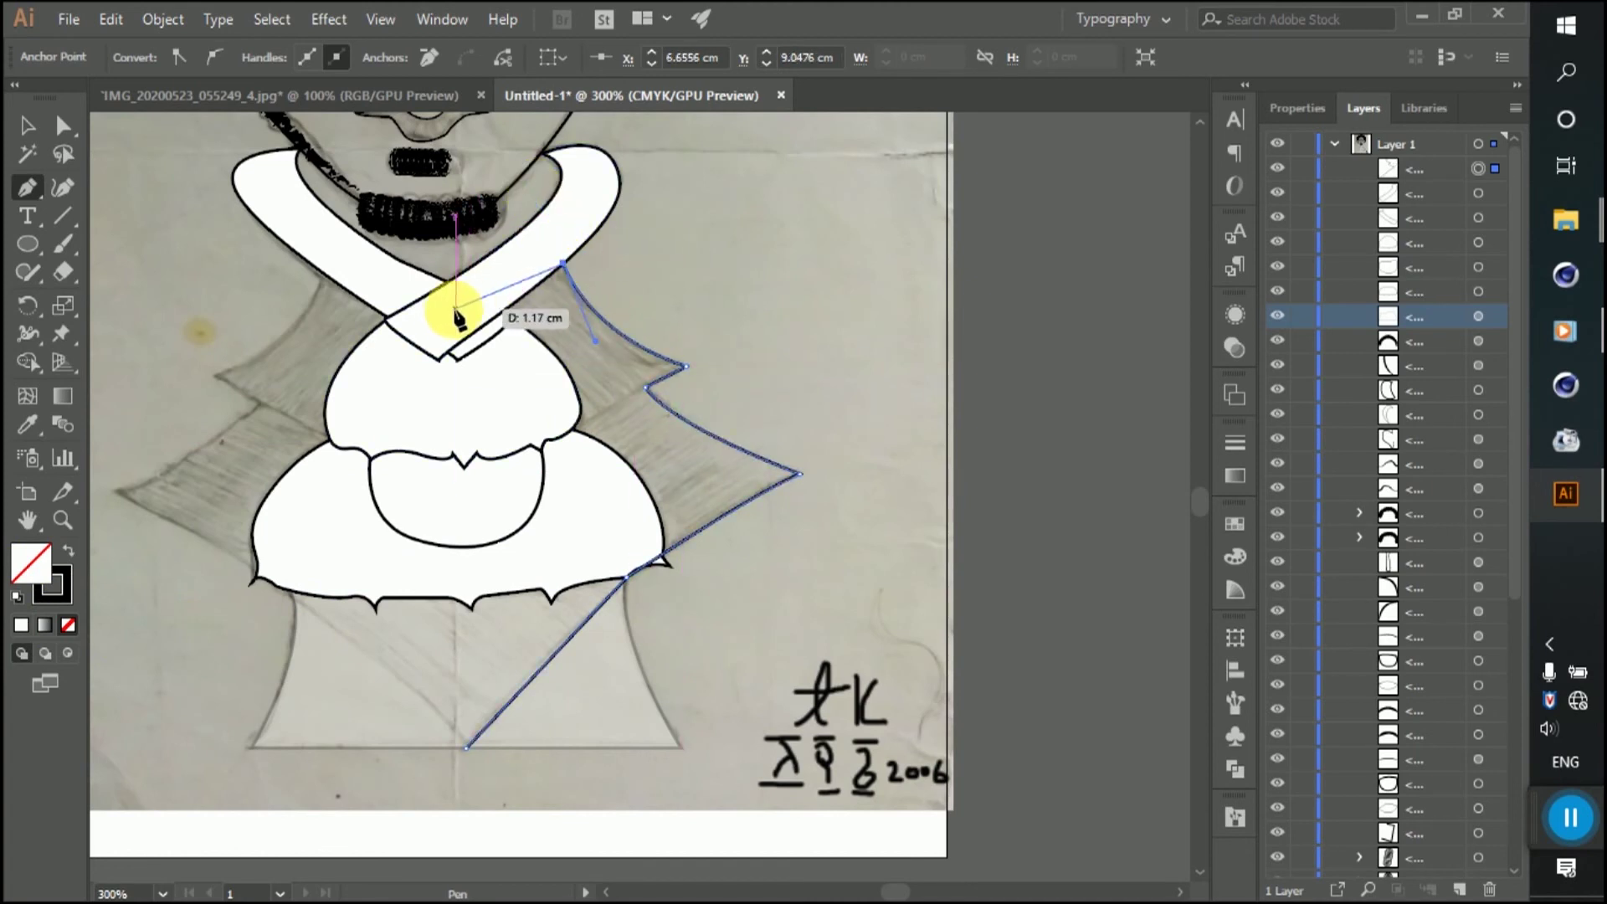
# Step: Extend the outline across the scarf crossing and down to the left collar corner
pyautogui.click(451, 355)
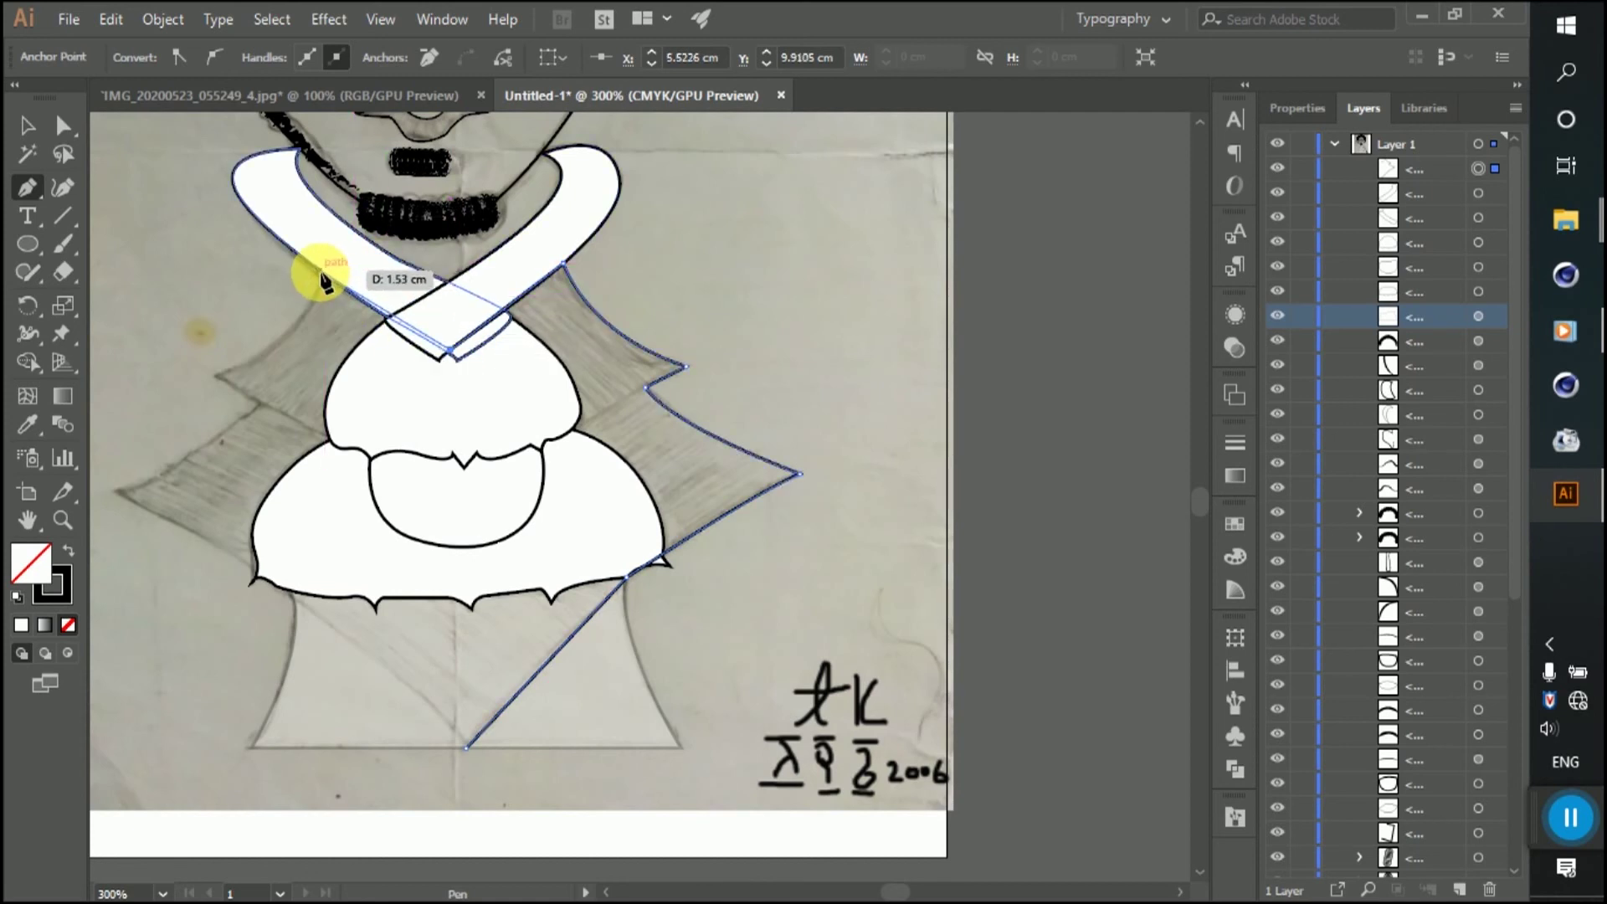
pyautogui.click(325, 278)
pyautogui.moveTo(216, 376); pyautogui.dragTo(119, 410)
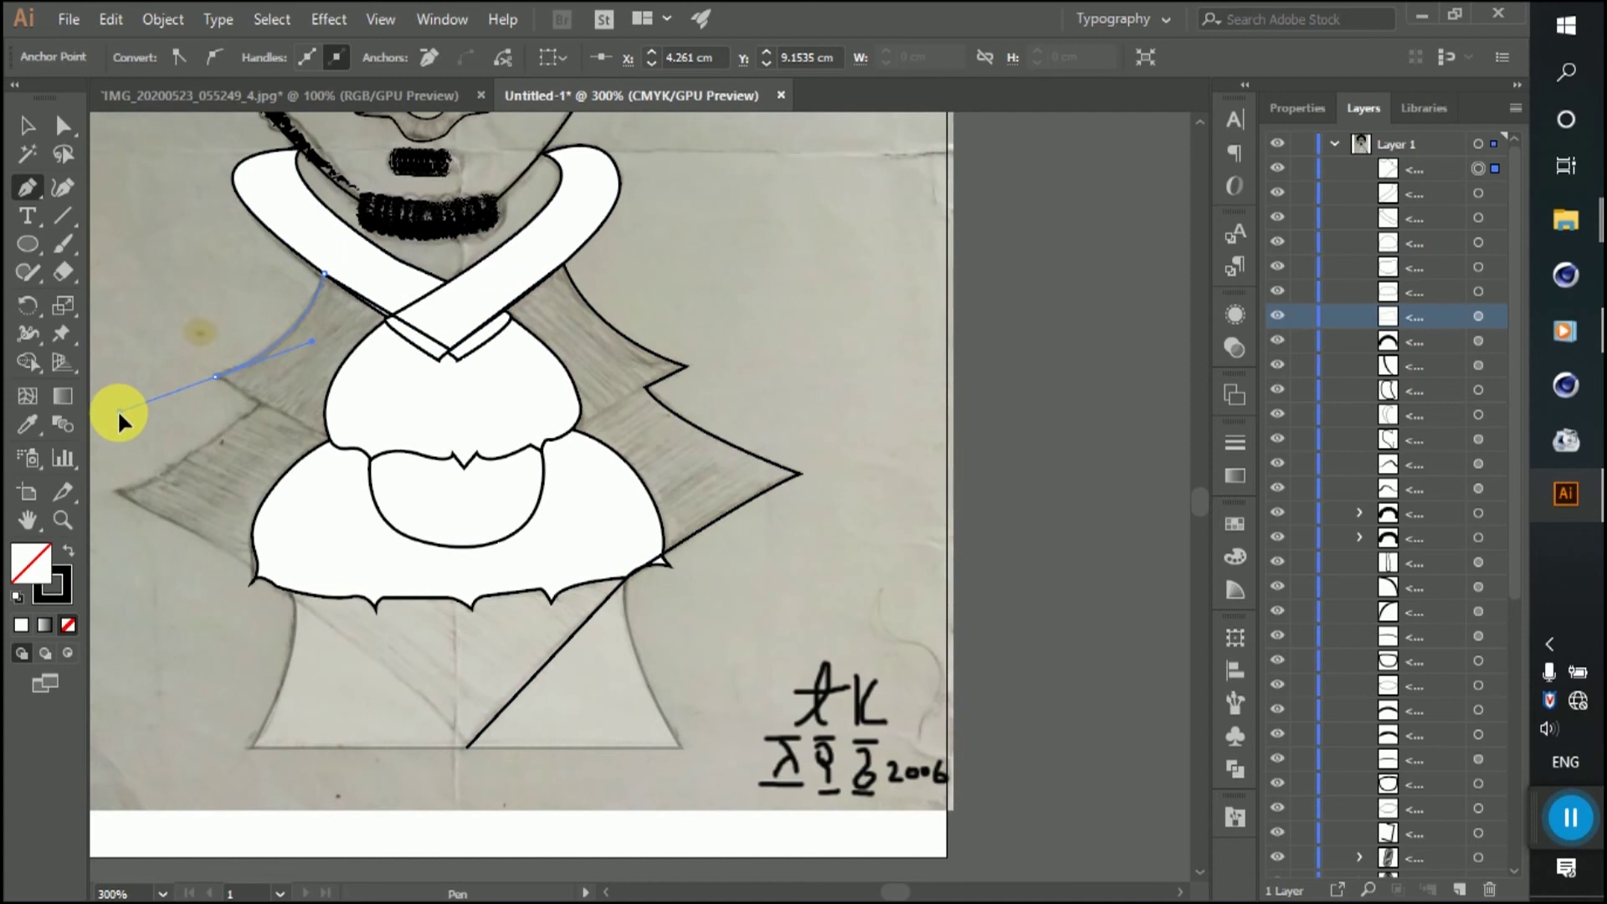
pyautogui.click(216, 376)
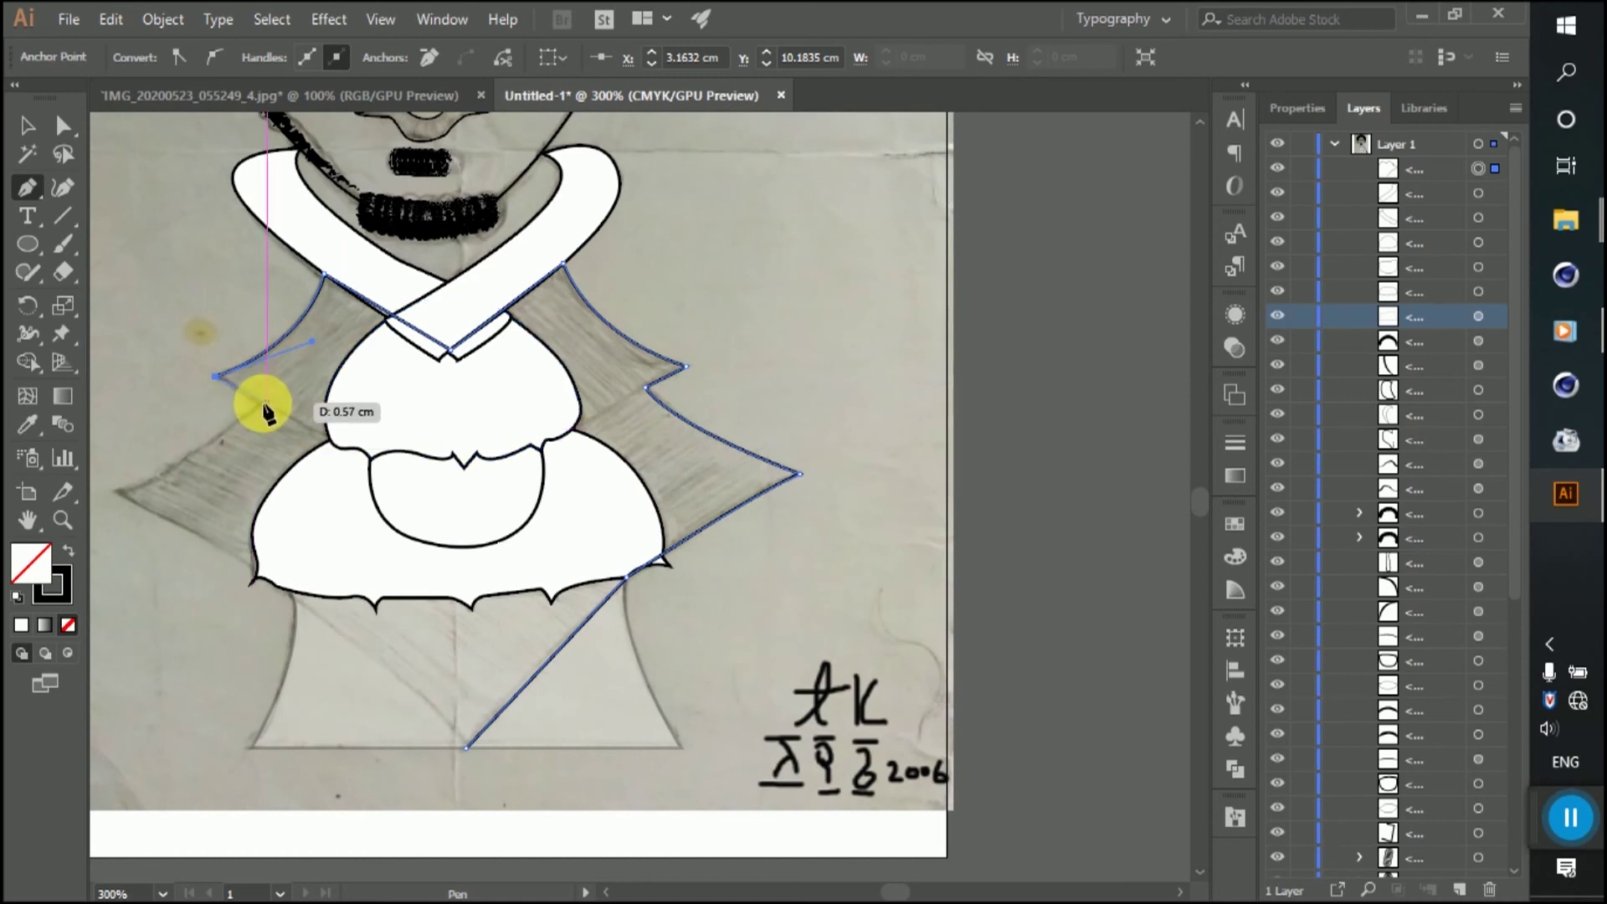
pyautogui.keyDown('ctrl'); pyautogui.click(421, 401); pyautogui.keyUp('ctrl')
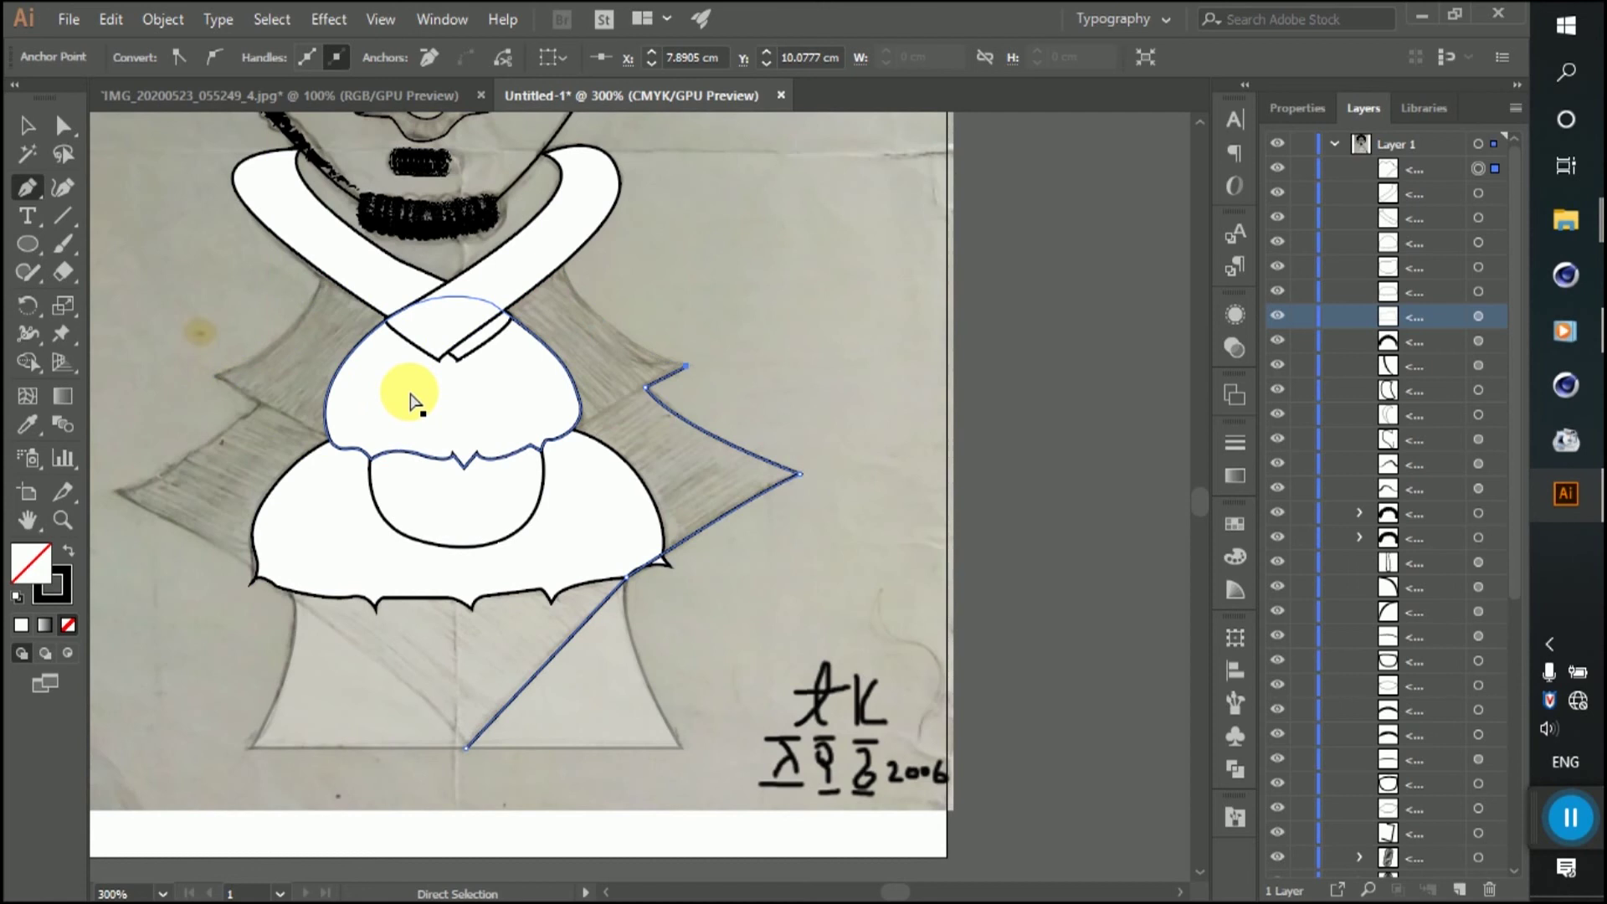
pyautogui.keyDown('ctrl'); pyautogui.click(617, 416); pyautogui.keyUp('ctrl')
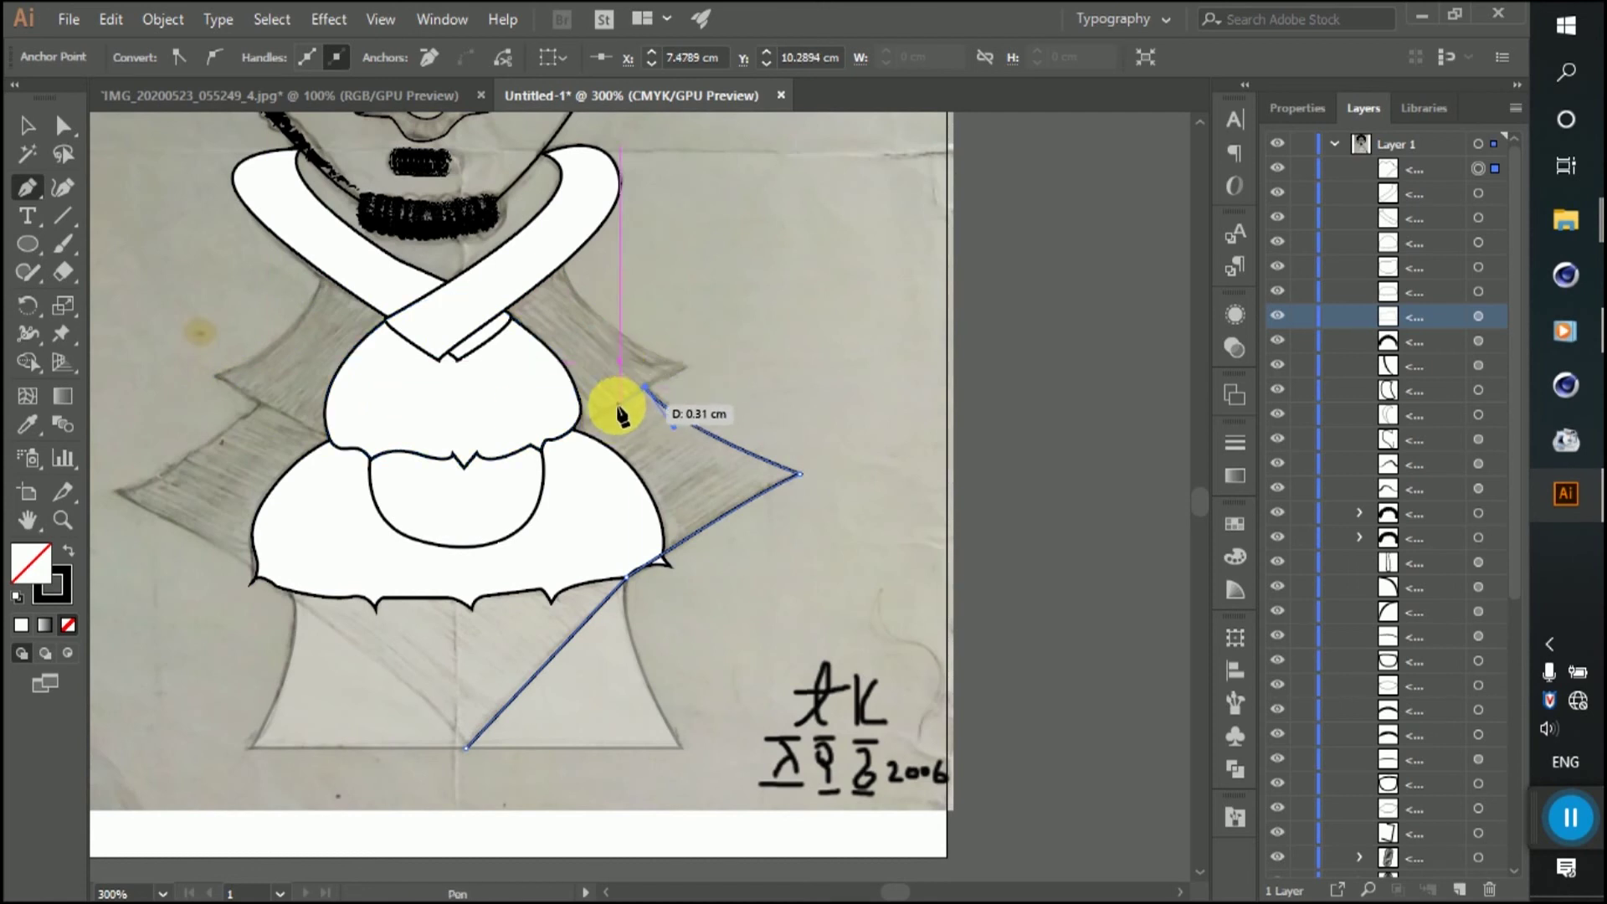
# Step: Trace the collar's upper edge to its left tip and close the outline at the bottom point
pyautogui.click(603, 363)
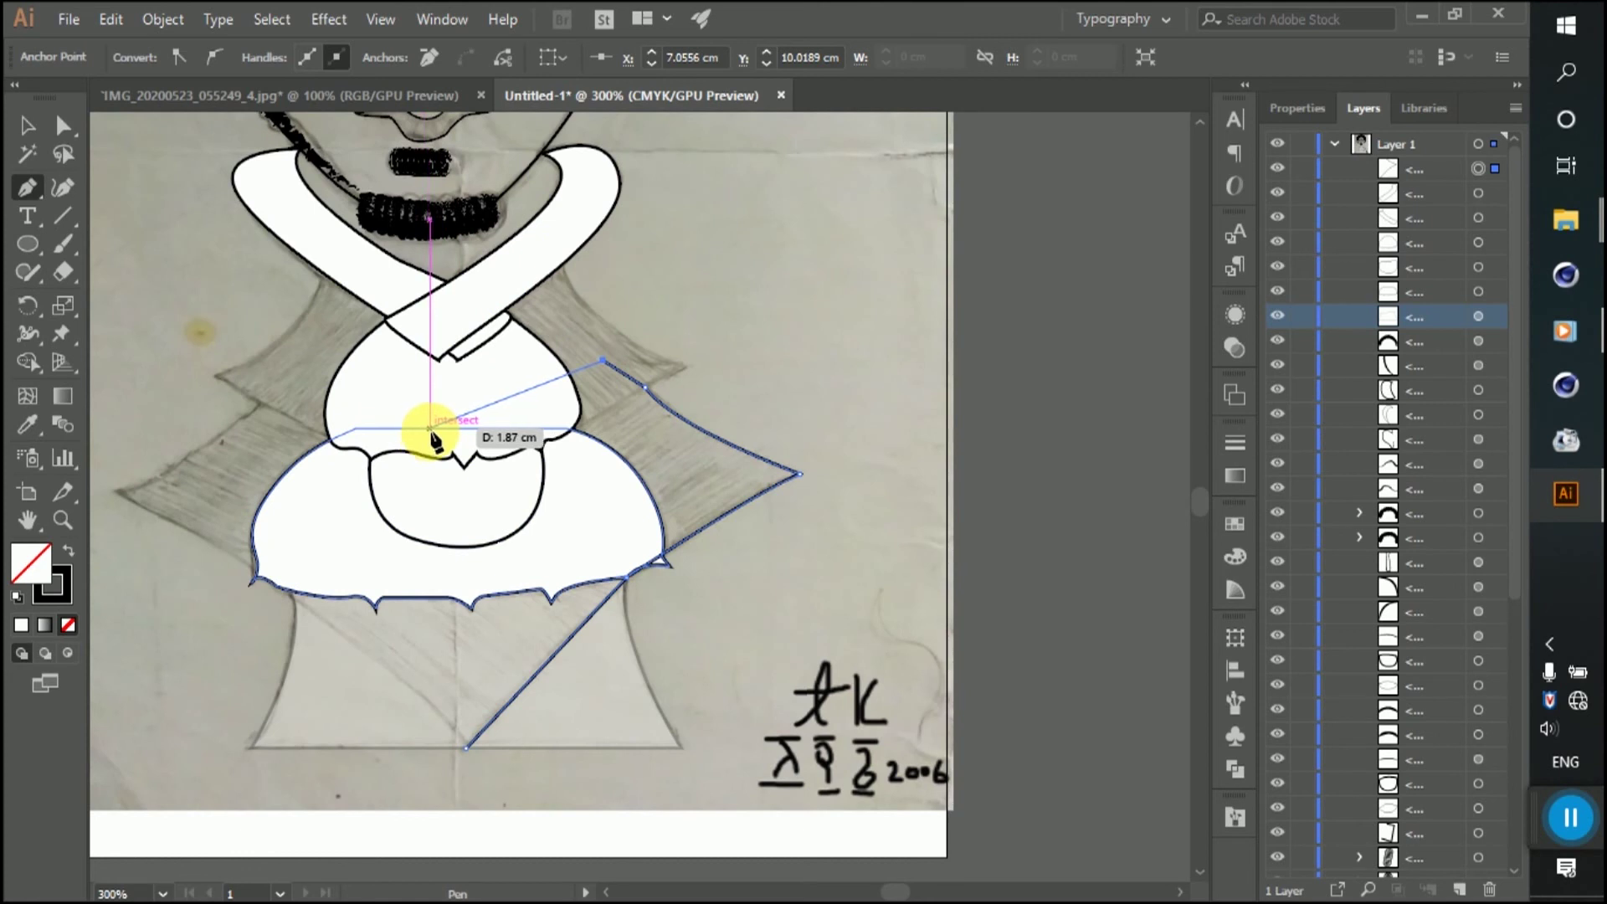
pyautogui.click(429, 436)
pyautogui.click(337, 436)
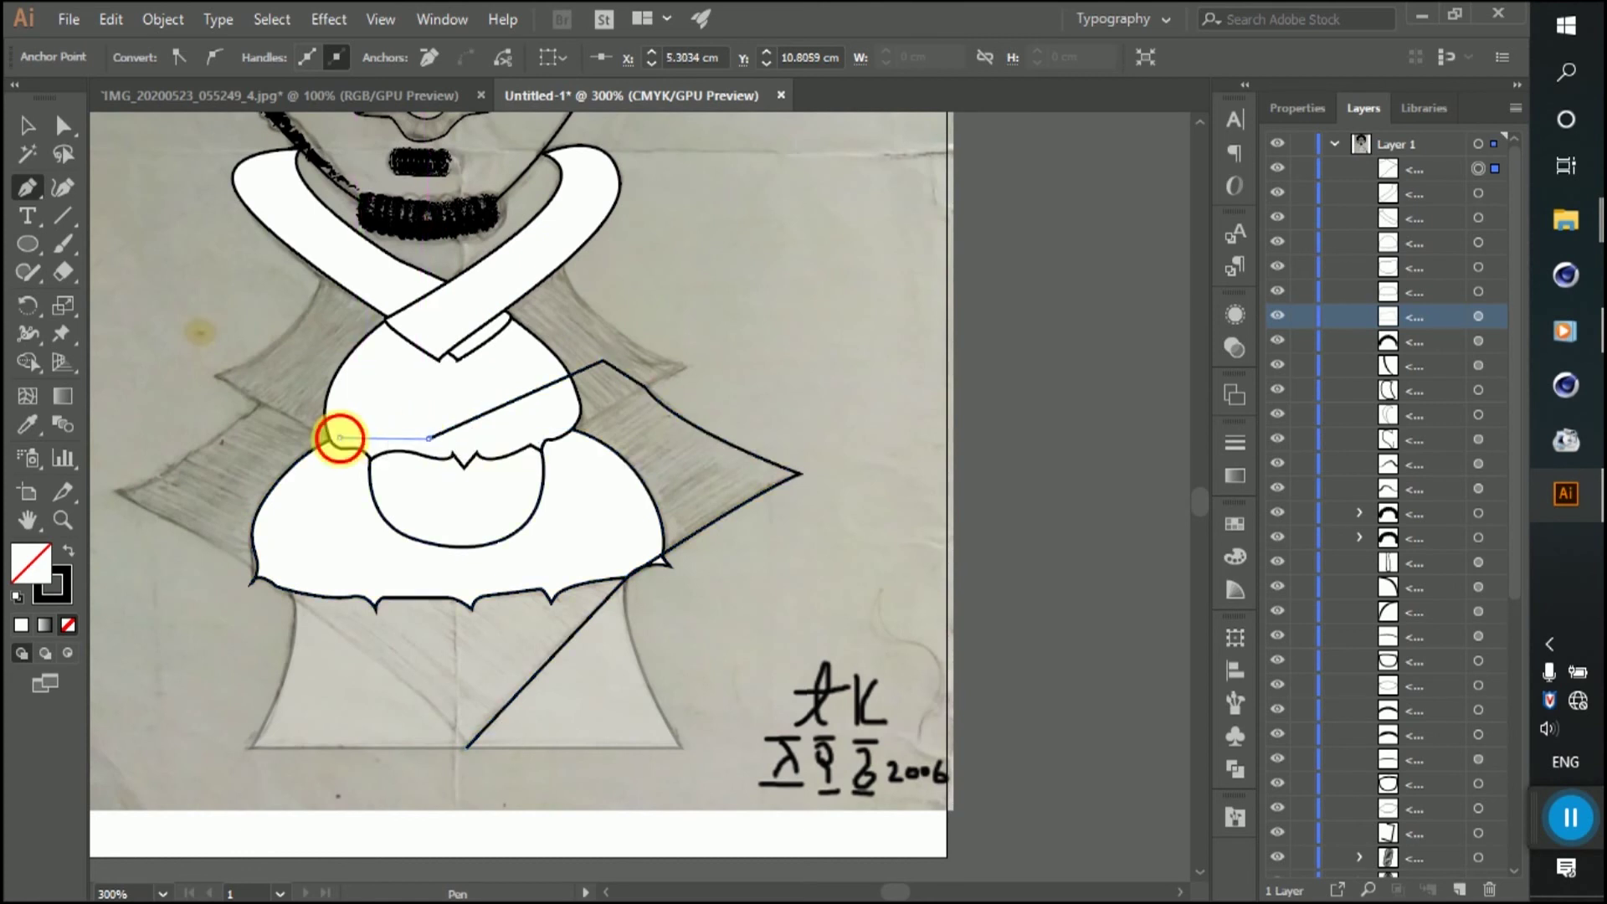
pyautogui.click(261, 403)
pyautogui.moveTo(122, 494)
pyautogui.mouseDown()
pyautogui.moveTo(314, 512)
pyautogui.moveTo(540, 494)
pyautogui.mouseUp()
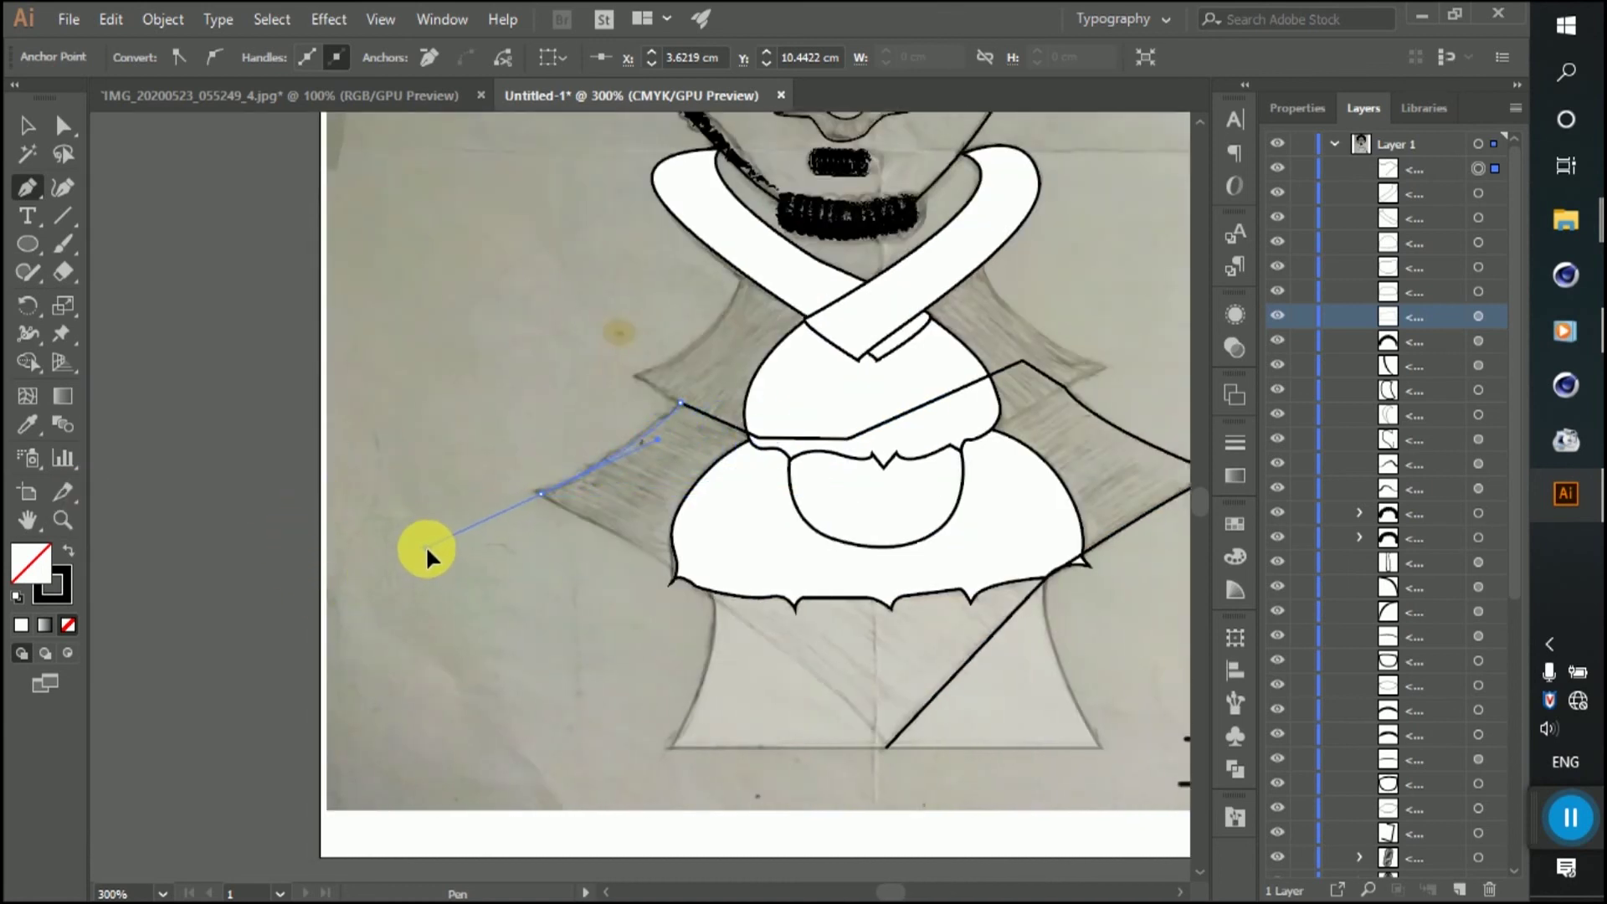
pyautogui.click(540, 495)
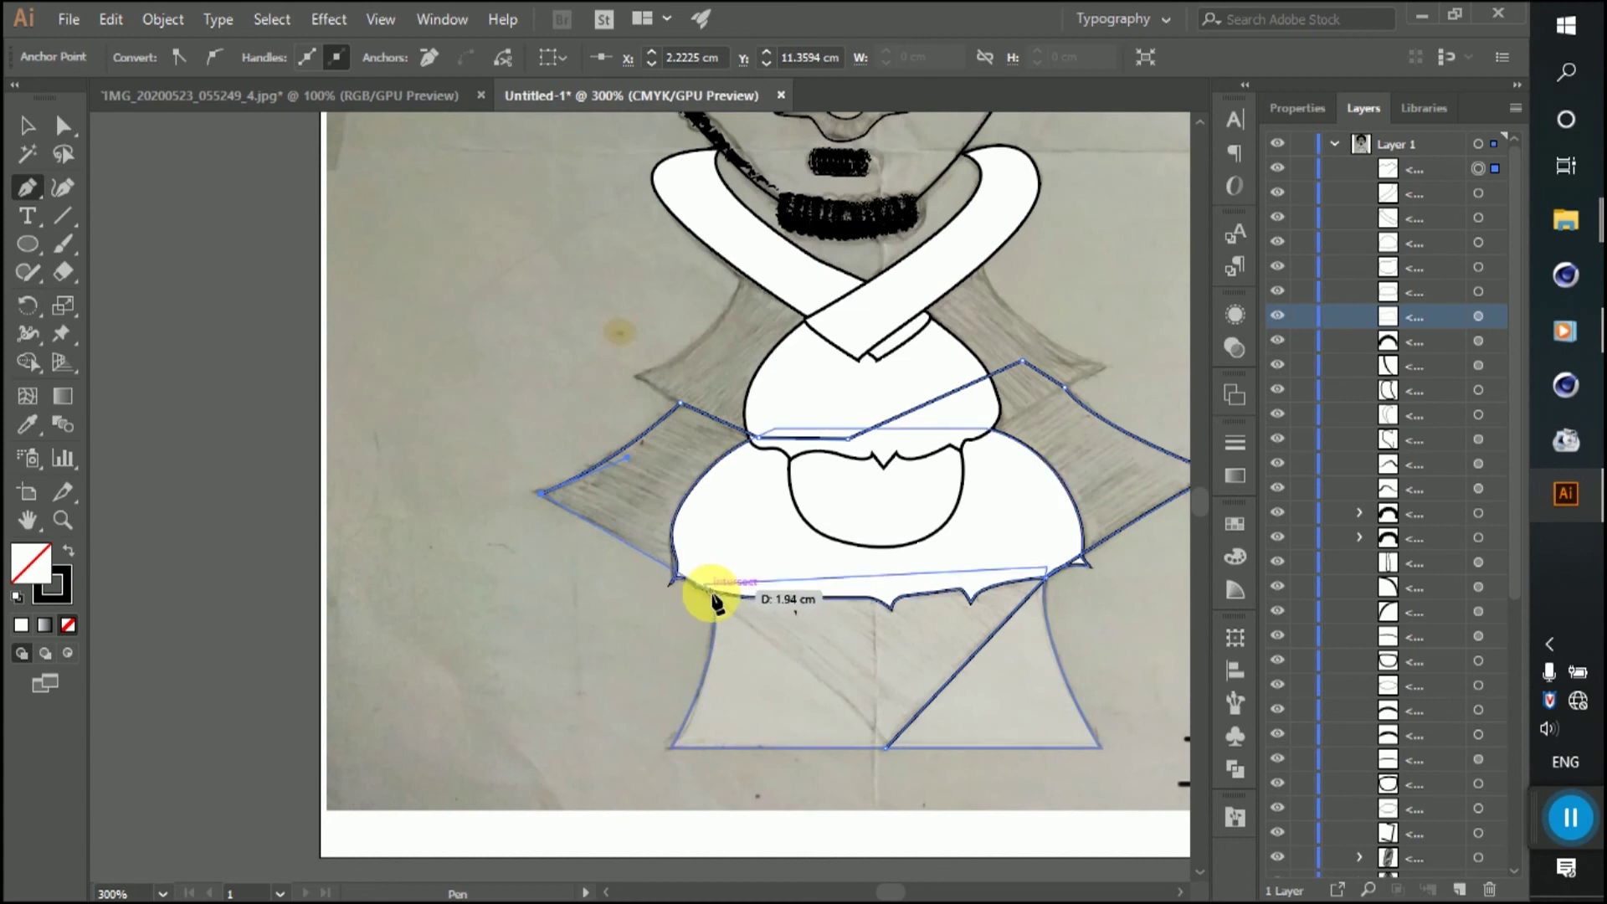
pyautogui.click(682, 571)
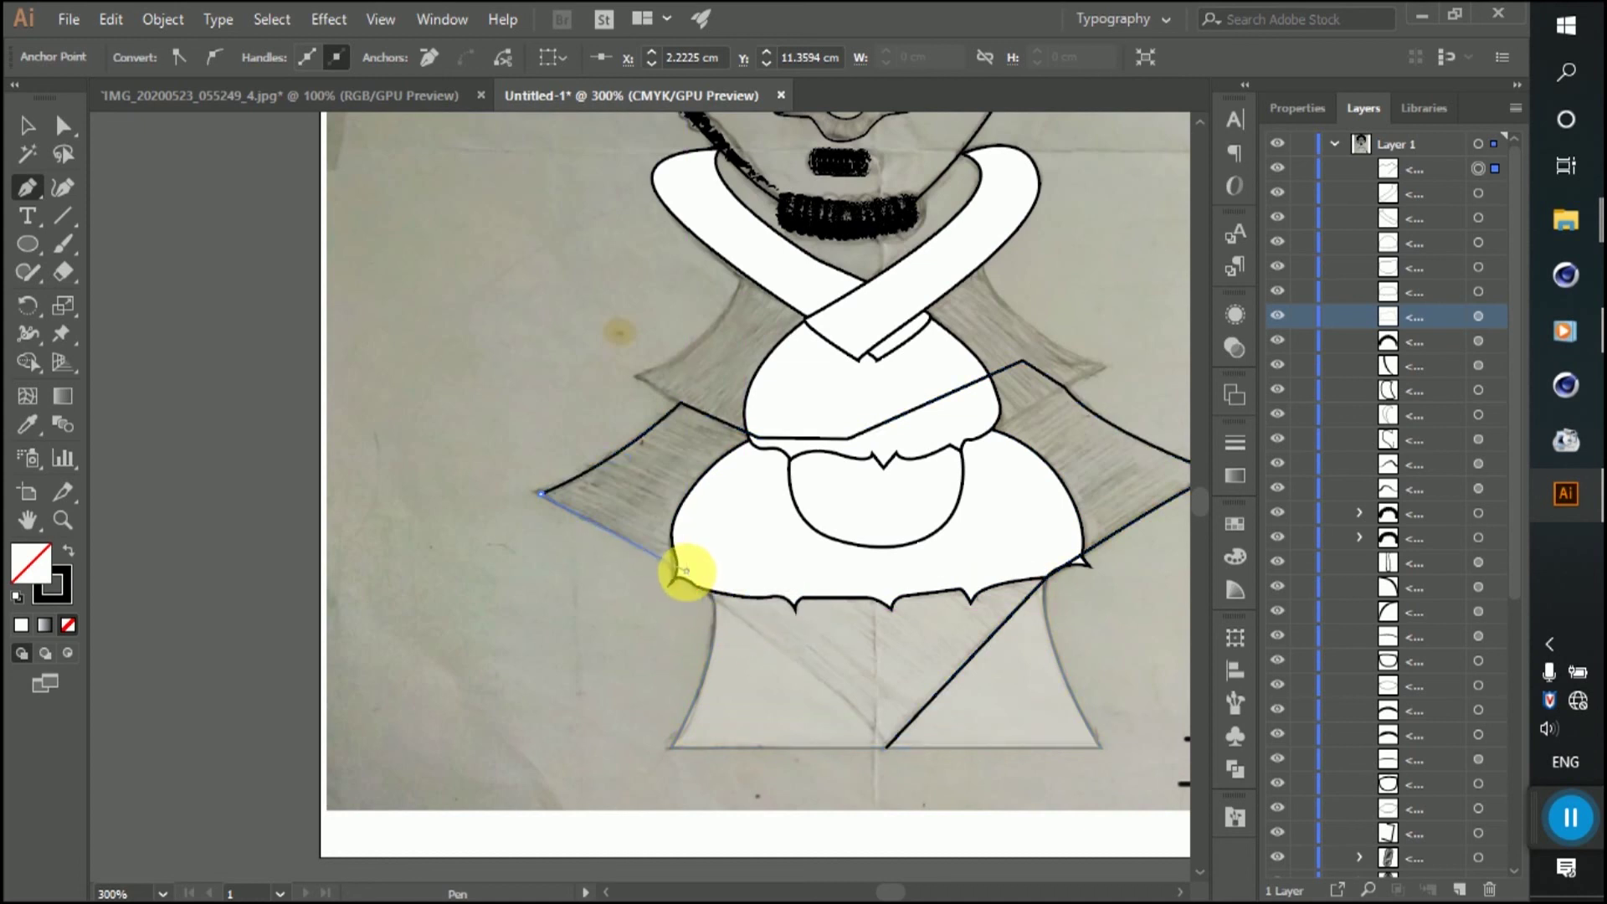
pyautogui.click(886, 745)
pyautogui.click(26, 125)
# Step: Move the collar outline's right anchor onto the sketch line
pyautogui.click(485, 501)
pyautogui.scroll(-3, 459, 509)
pyautogui.scroll(1, 753, 416)
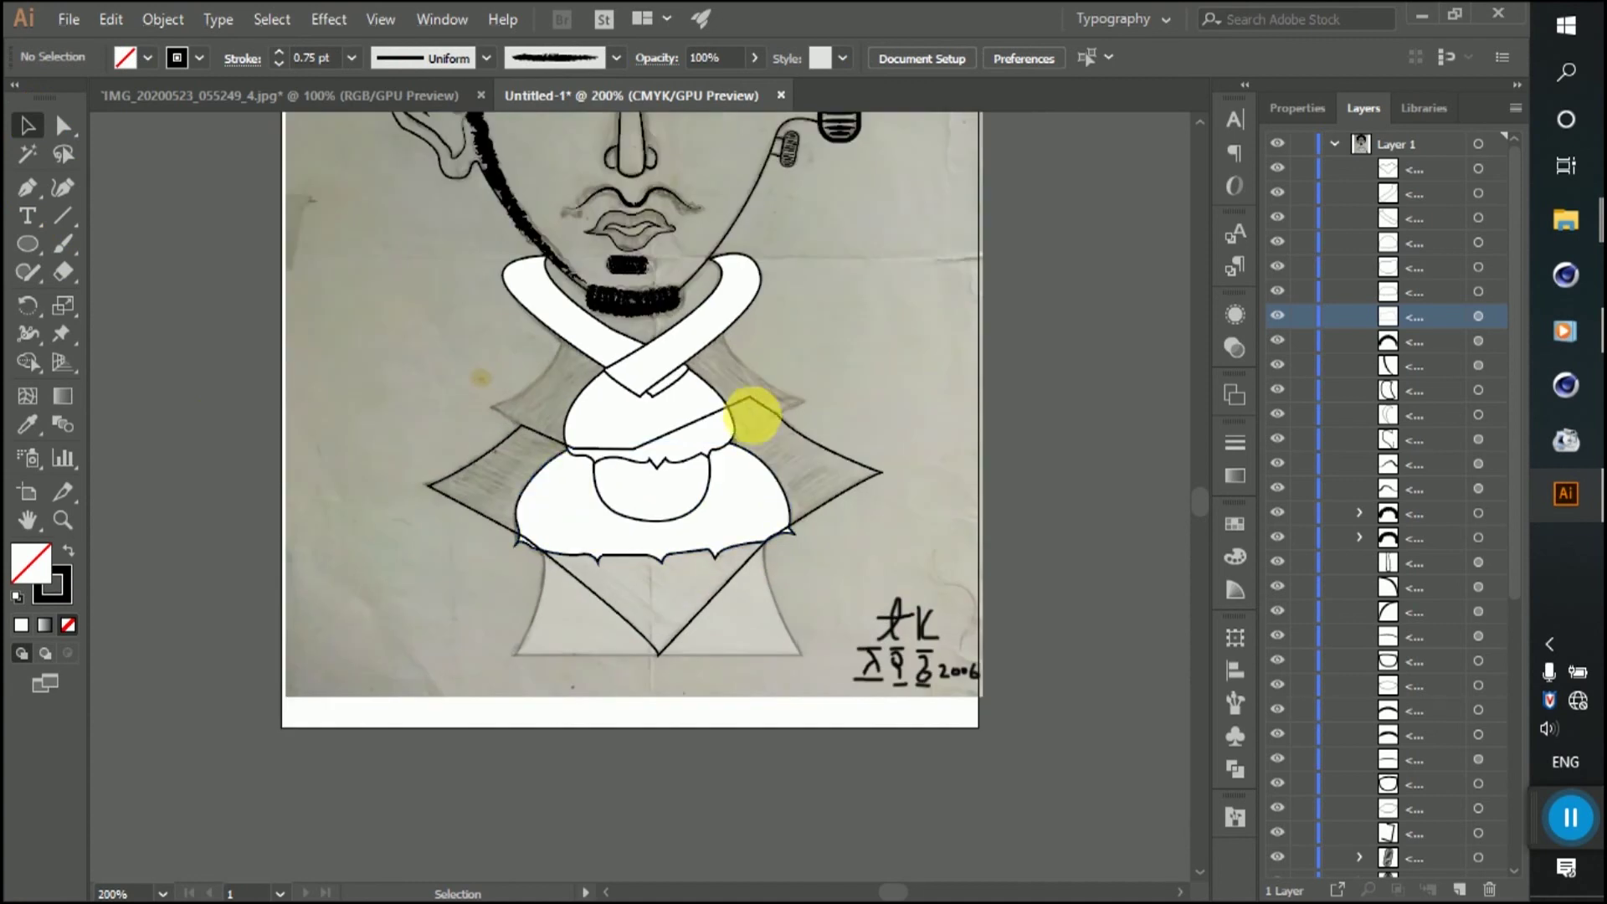
pyautogui.click(63, 126)
pyautogui.moveTo(634, 452)
pyautogui.mouseDown()
pyautogui.moveTo(674, 452)
pyautogui.moveTo(669, 434)
pyautogui.mouseUp()
pyautogui.click(745, 402)
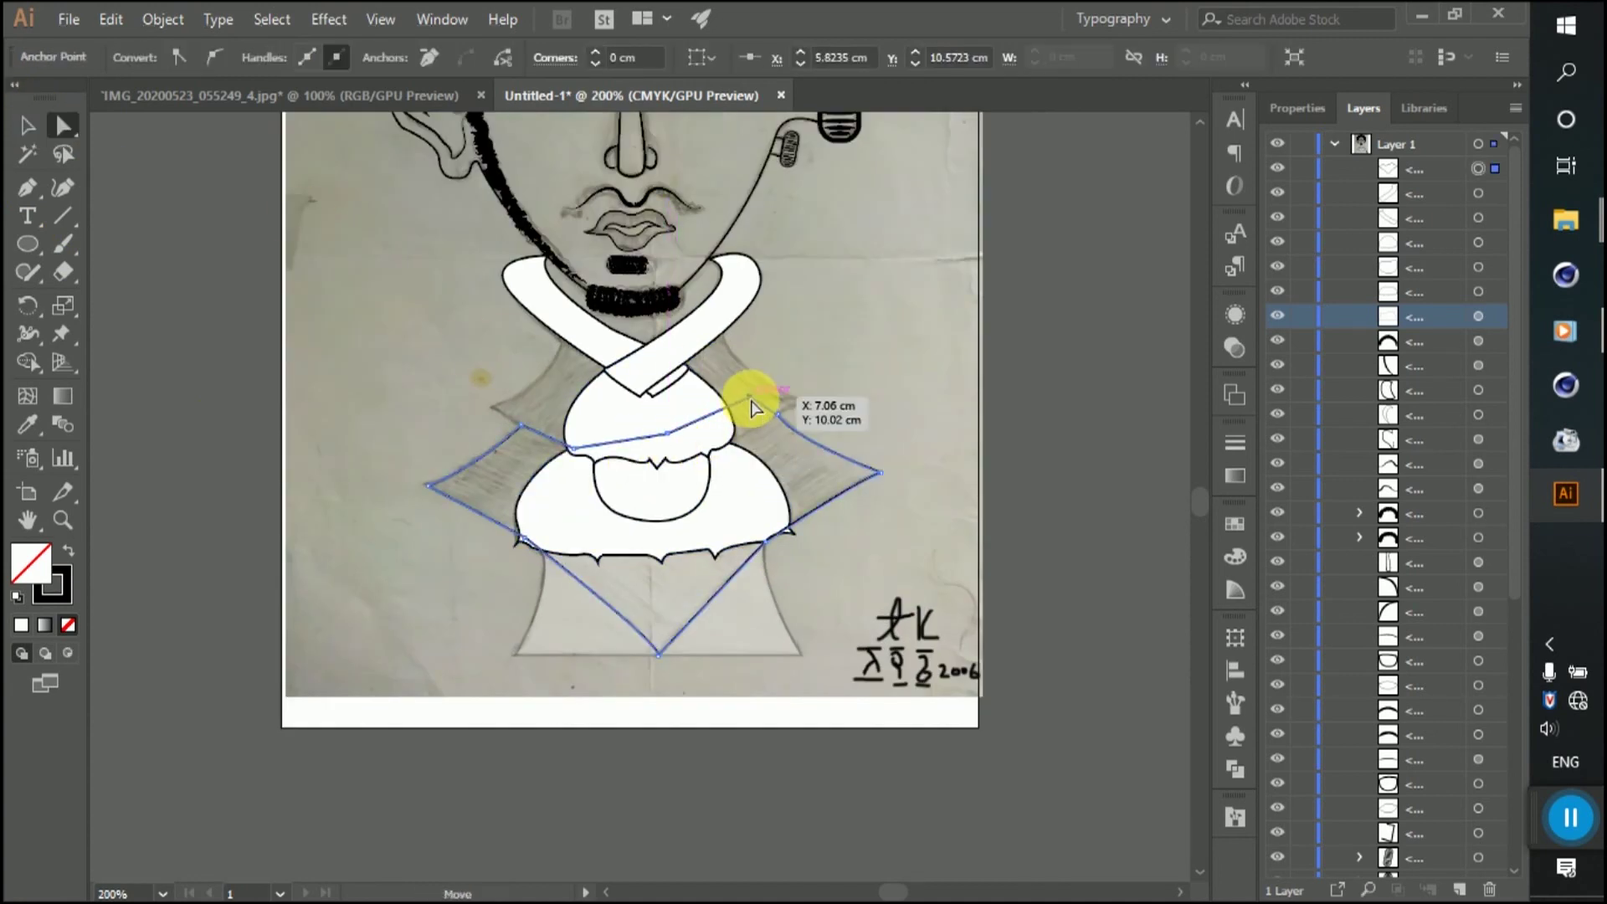
# Step: Nudge the upper-left, lower-left and right anchors up onto the sketched collar
pyautogui.scroll(1, 495, 430)
pyautogui.click(553, 413)
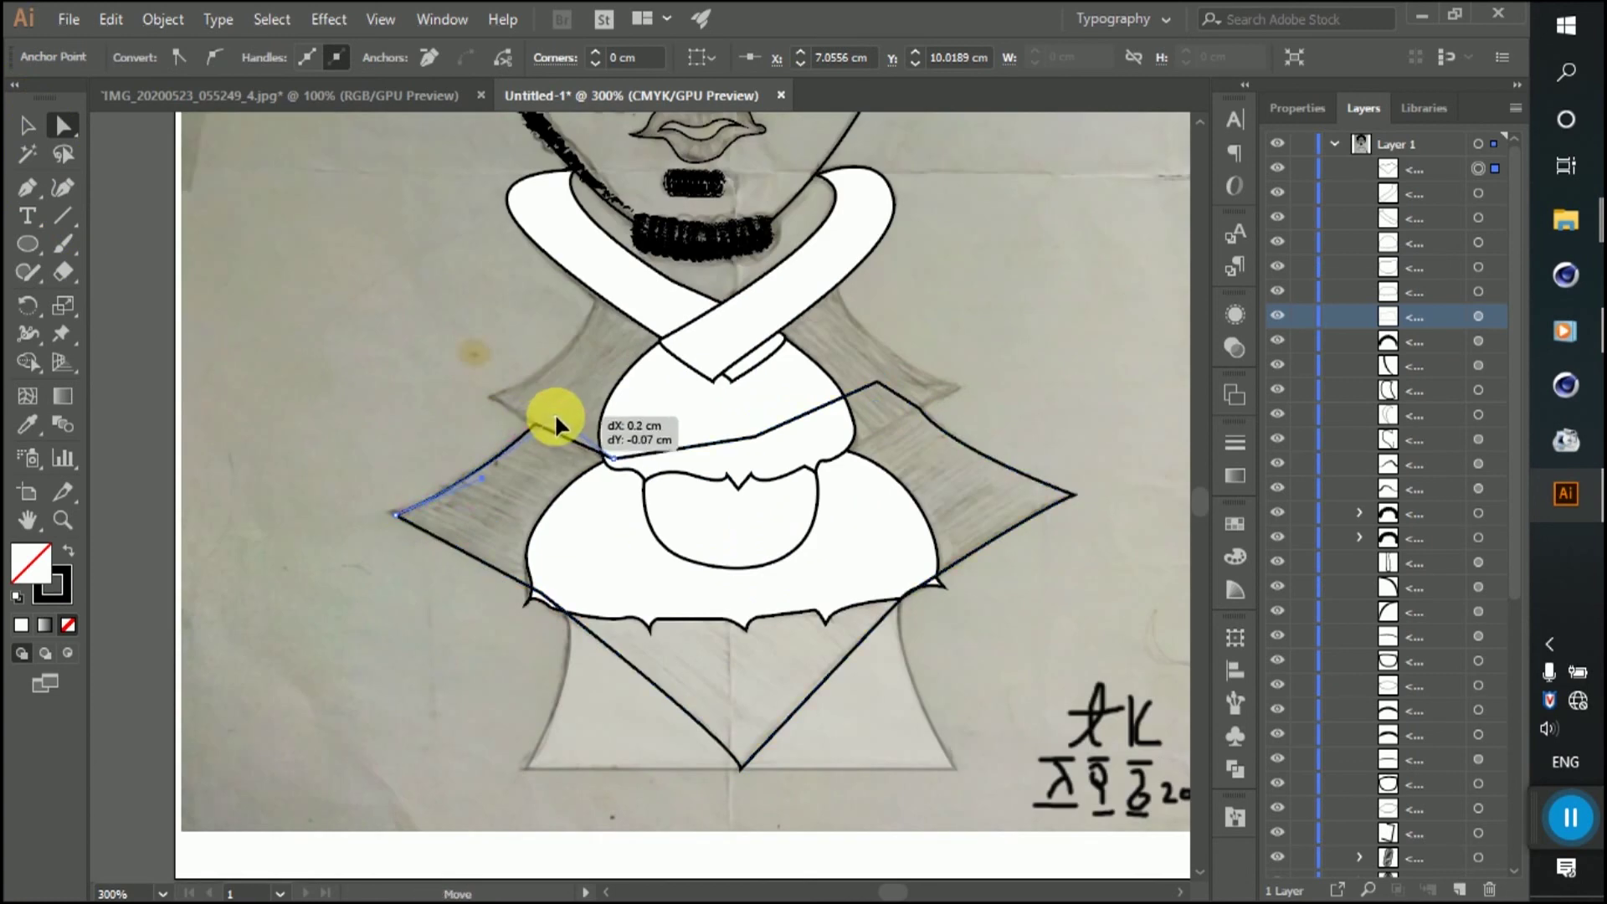
pyautogui.moveTo(611, 458); pyautogui.dragTo(633, 428)
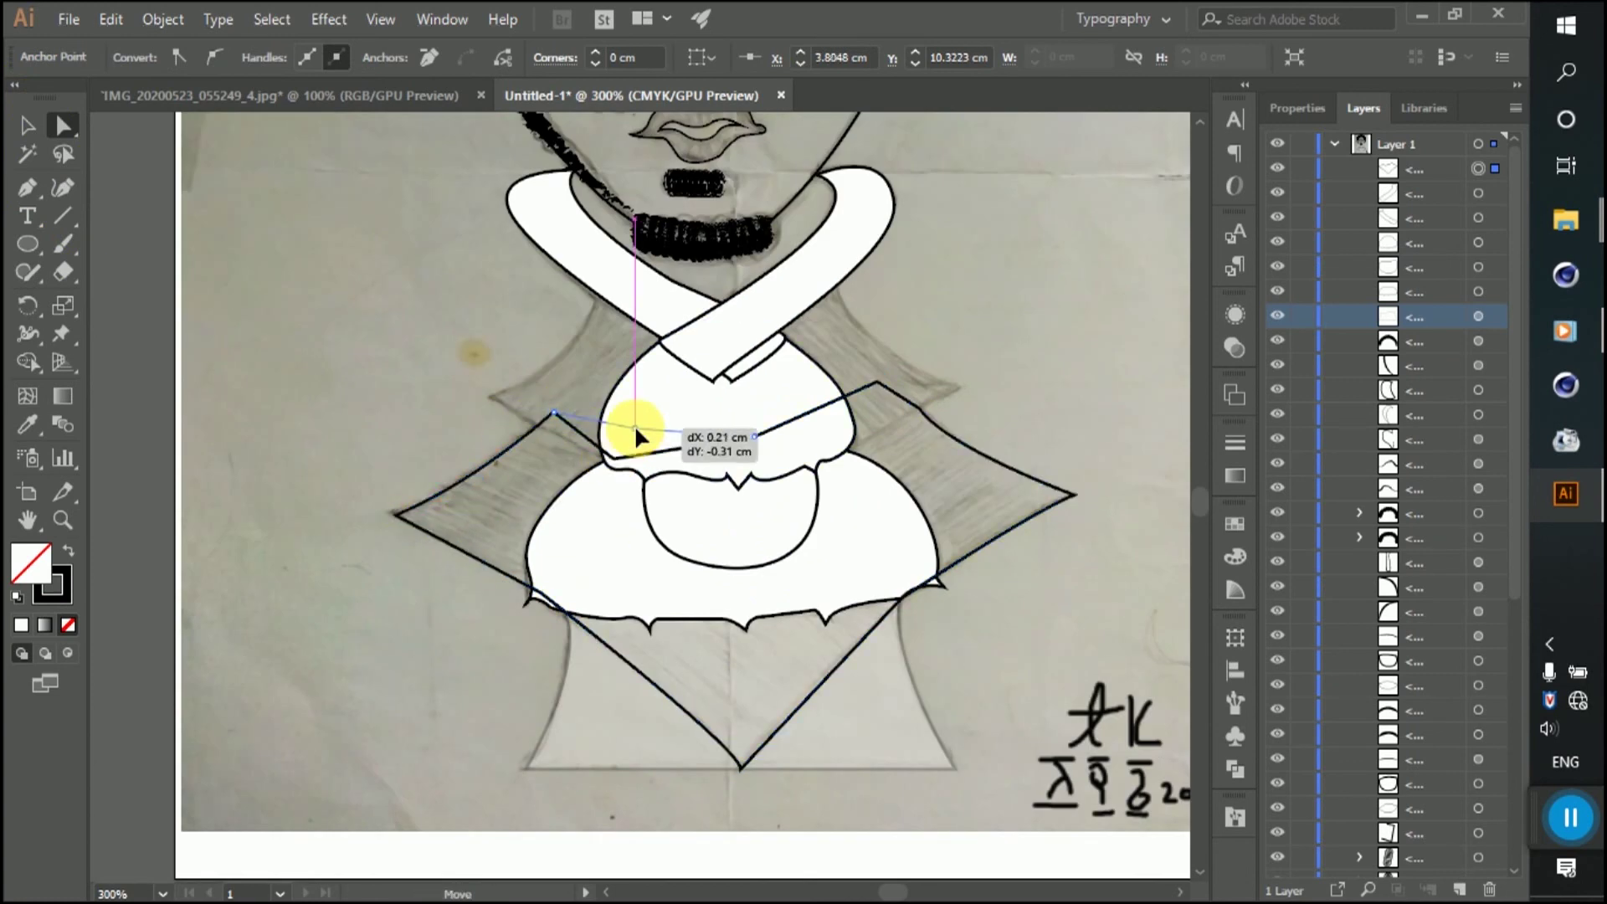
pyautogui.moveTo(753, 435); pyautogui.dragTo(753, 419)
pyautogui.moveTo(553, 414); pyautogui.dragTo(573, 399)
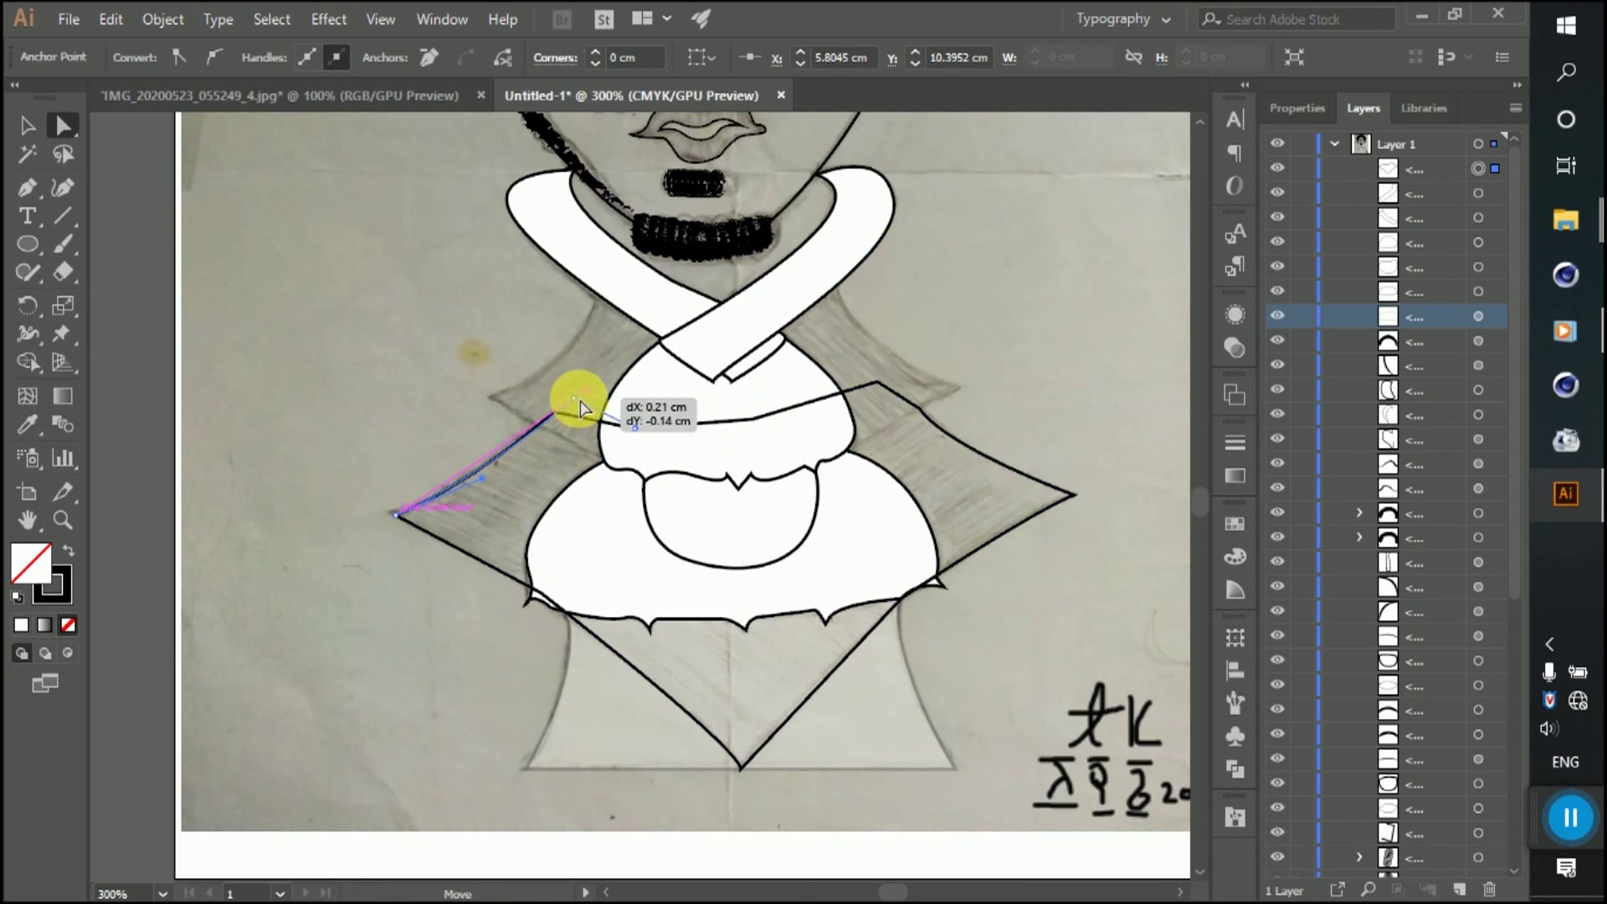
pyautogui.click(747, 459)
# Step: Select and inspect the lower collar path
pyautogui.scroll(-2, 890, 421)
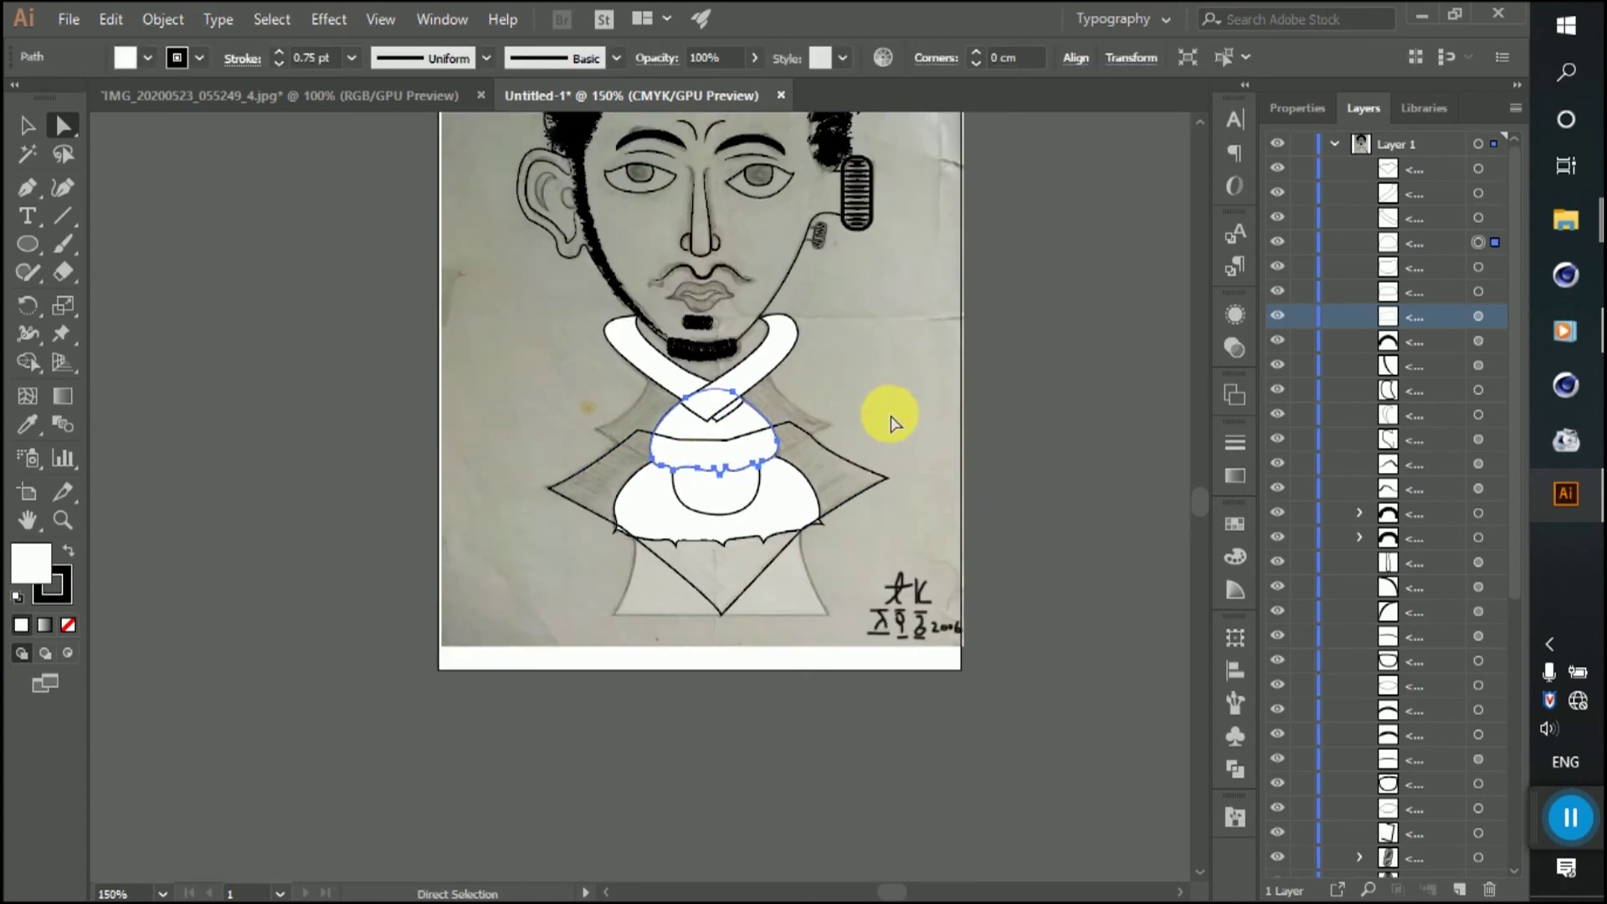
pyautogui.scroll(1, 816, 452)
pyautogui.click(35, 133)
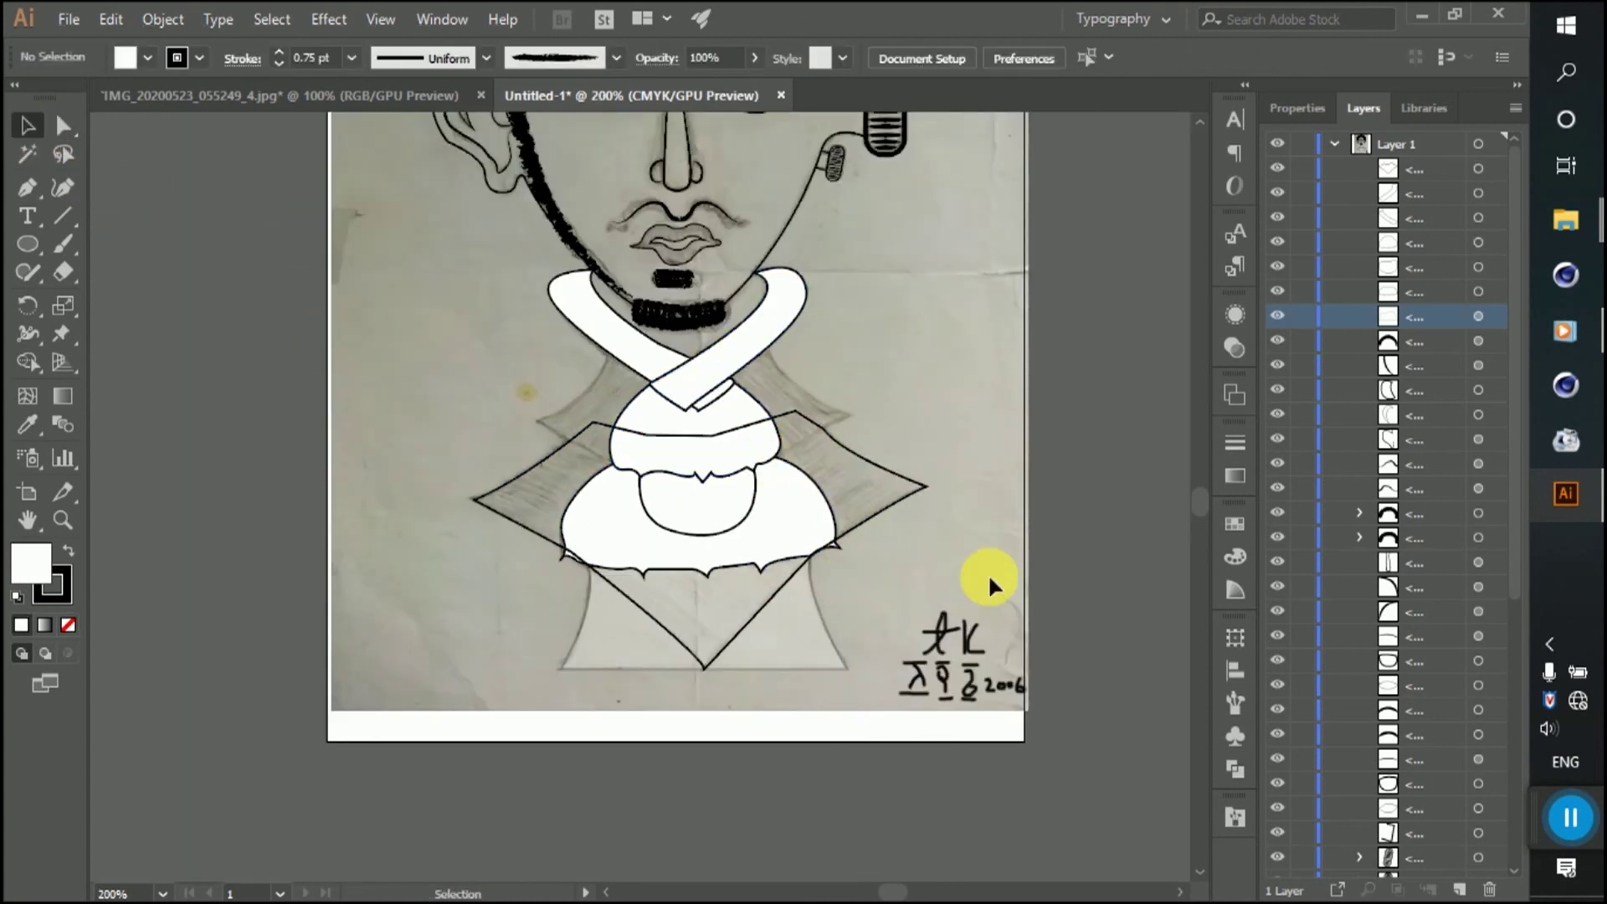
pyautogui.scroll(2, 816, 586)
pyautogui.click(852, 526)
pyautogui.scroll(-1, 954, 468)
# Step: Start a pen path down the ribbon's edge, then undo the last curved segment
pyautogui.click(963, 467)
pyautogui.scroll(3, 940, 466)
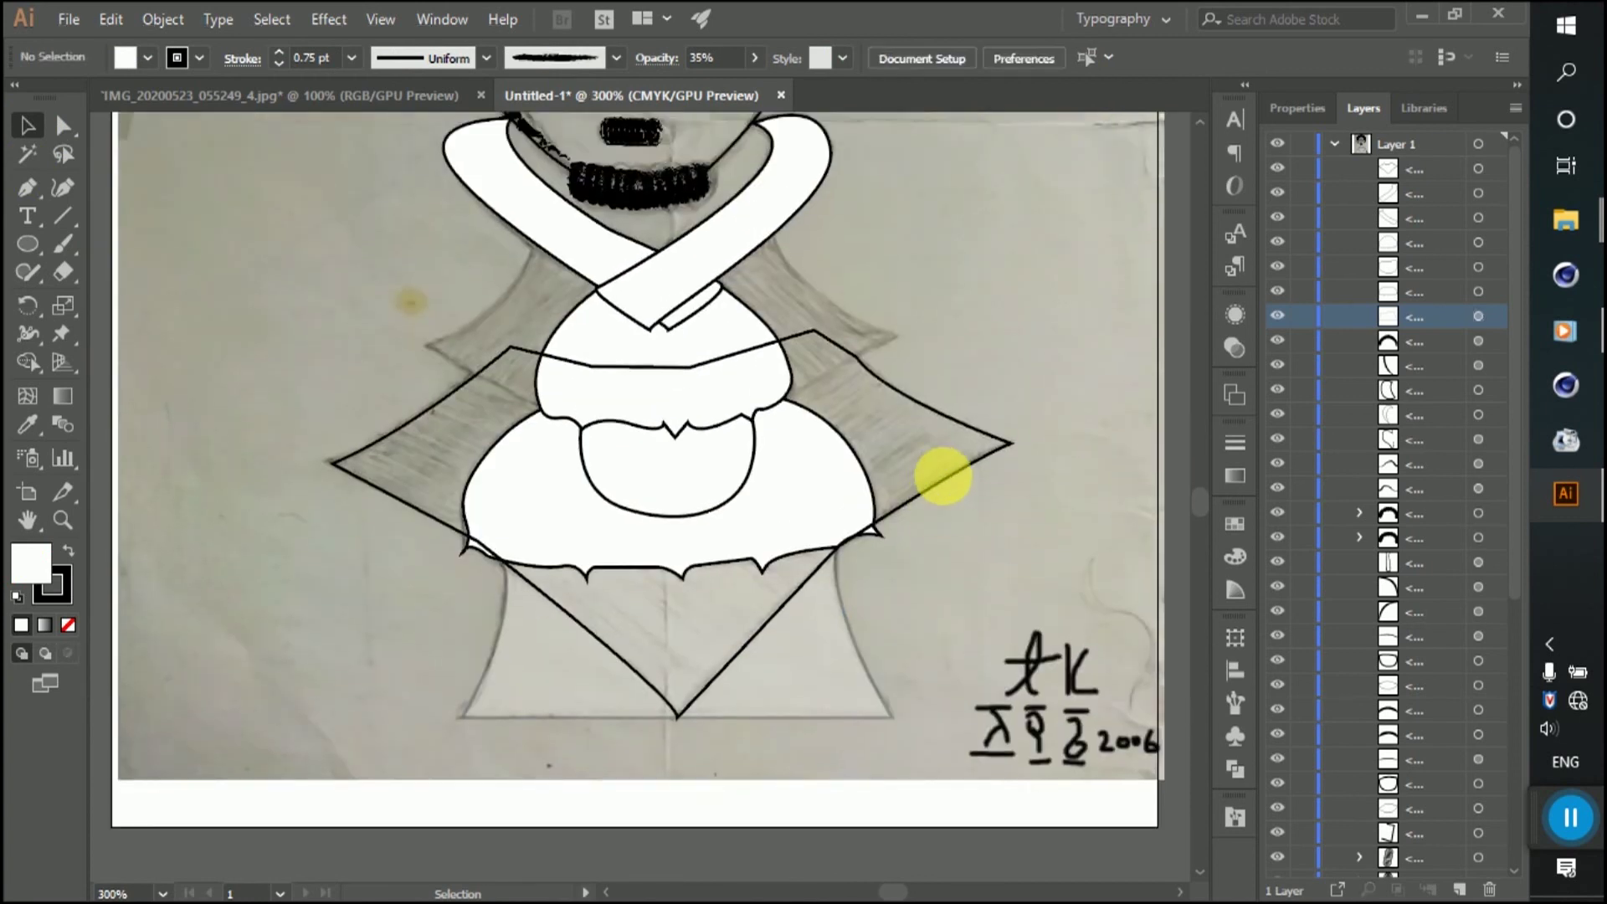
pyautogui.click(28, 187)
pyautogui.click(535, 293)
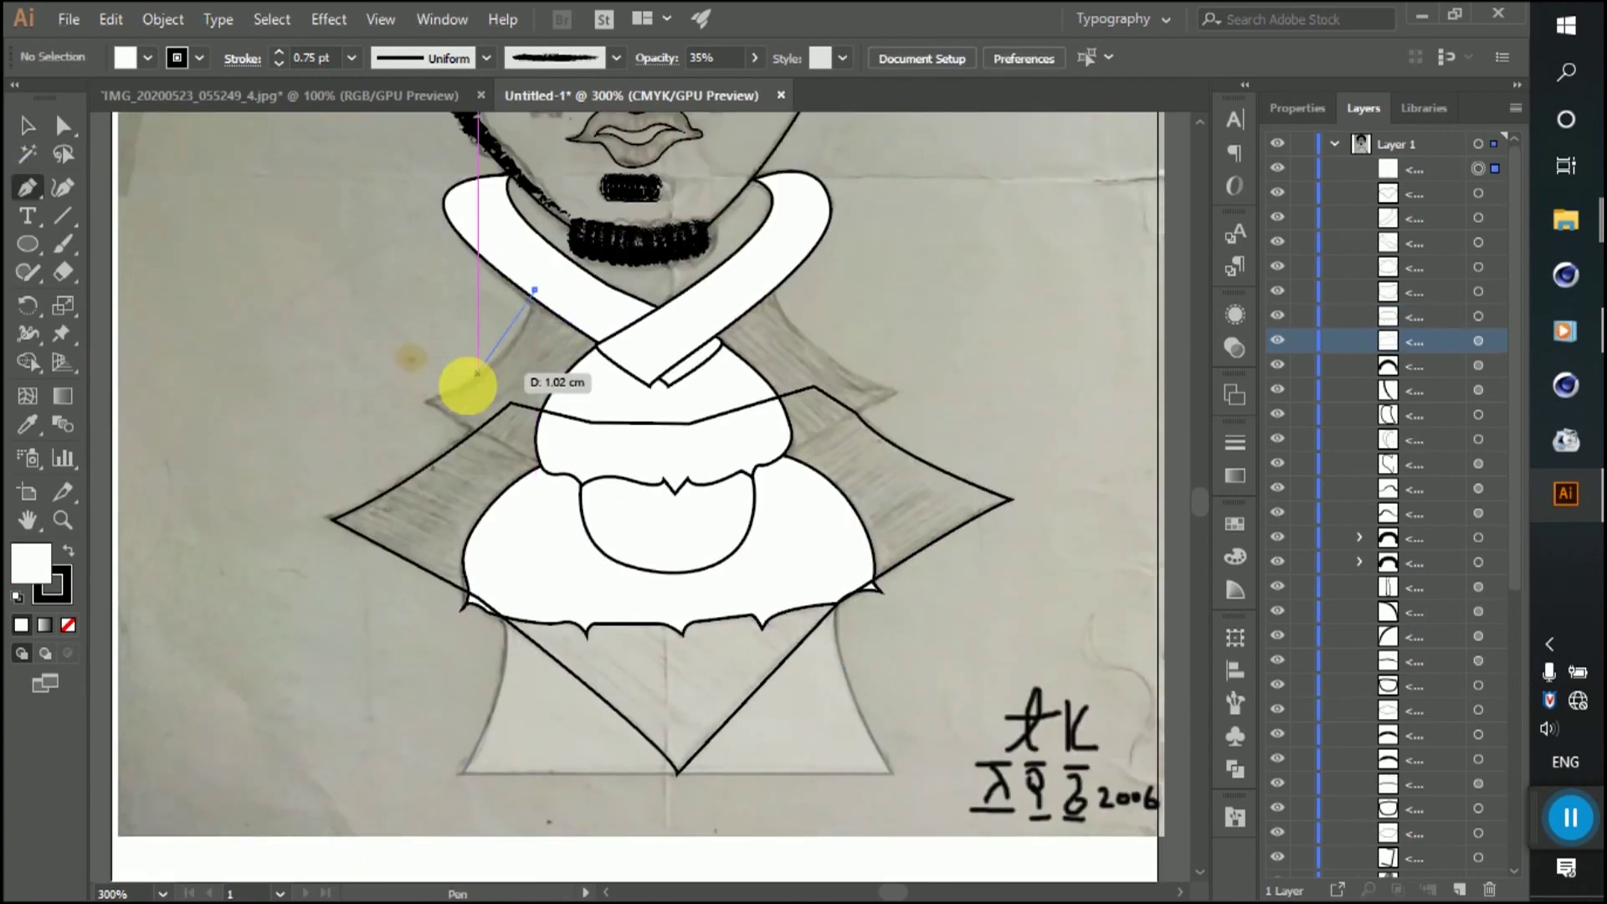
pyautogui.moveTo(432, 399); pyautogui.dragTo(332, 435)
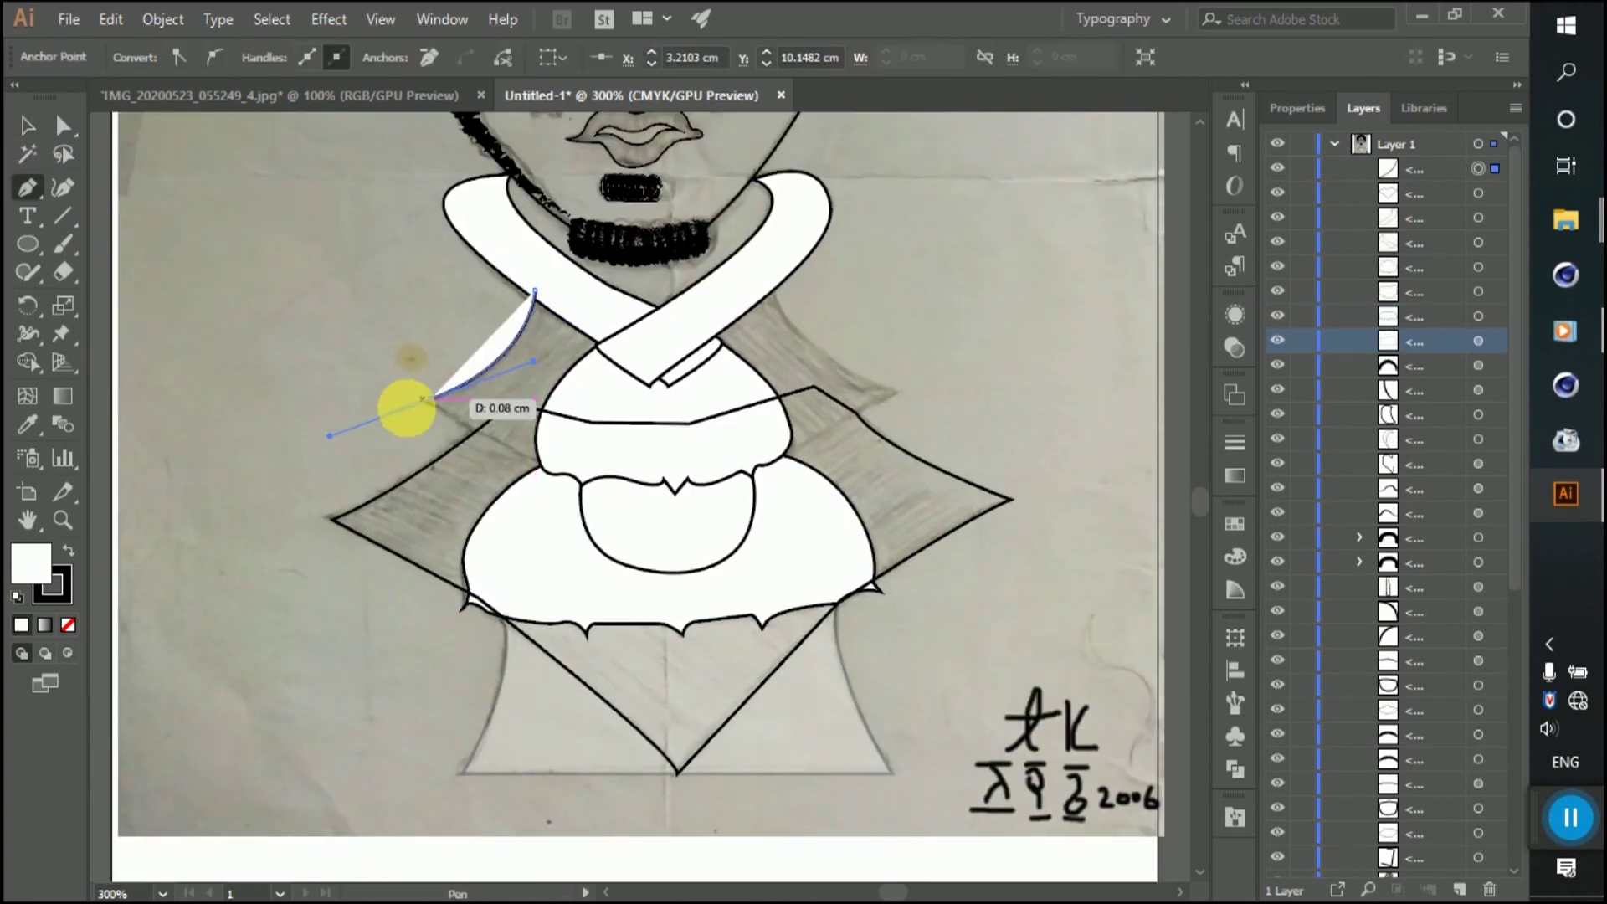
pyautogui.moveTo(420, 413); pyautogui.dragTo(370, 446)
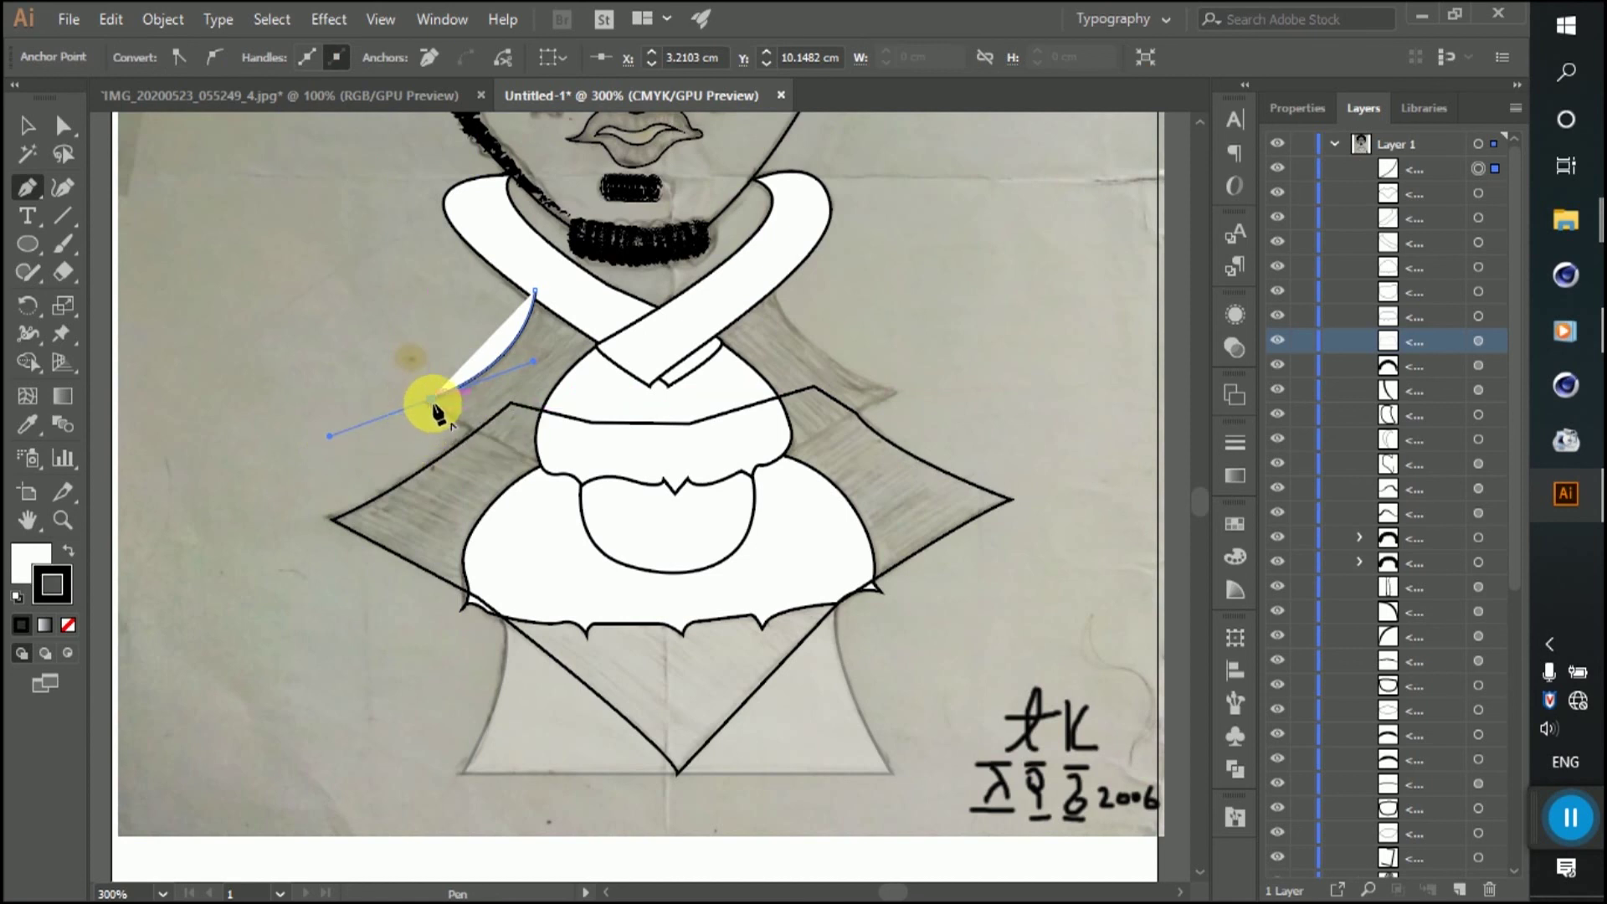
pyautogui.moveTo(452, 381); pyautogui.dragTo(505, 352)
pyautogui.press('z')
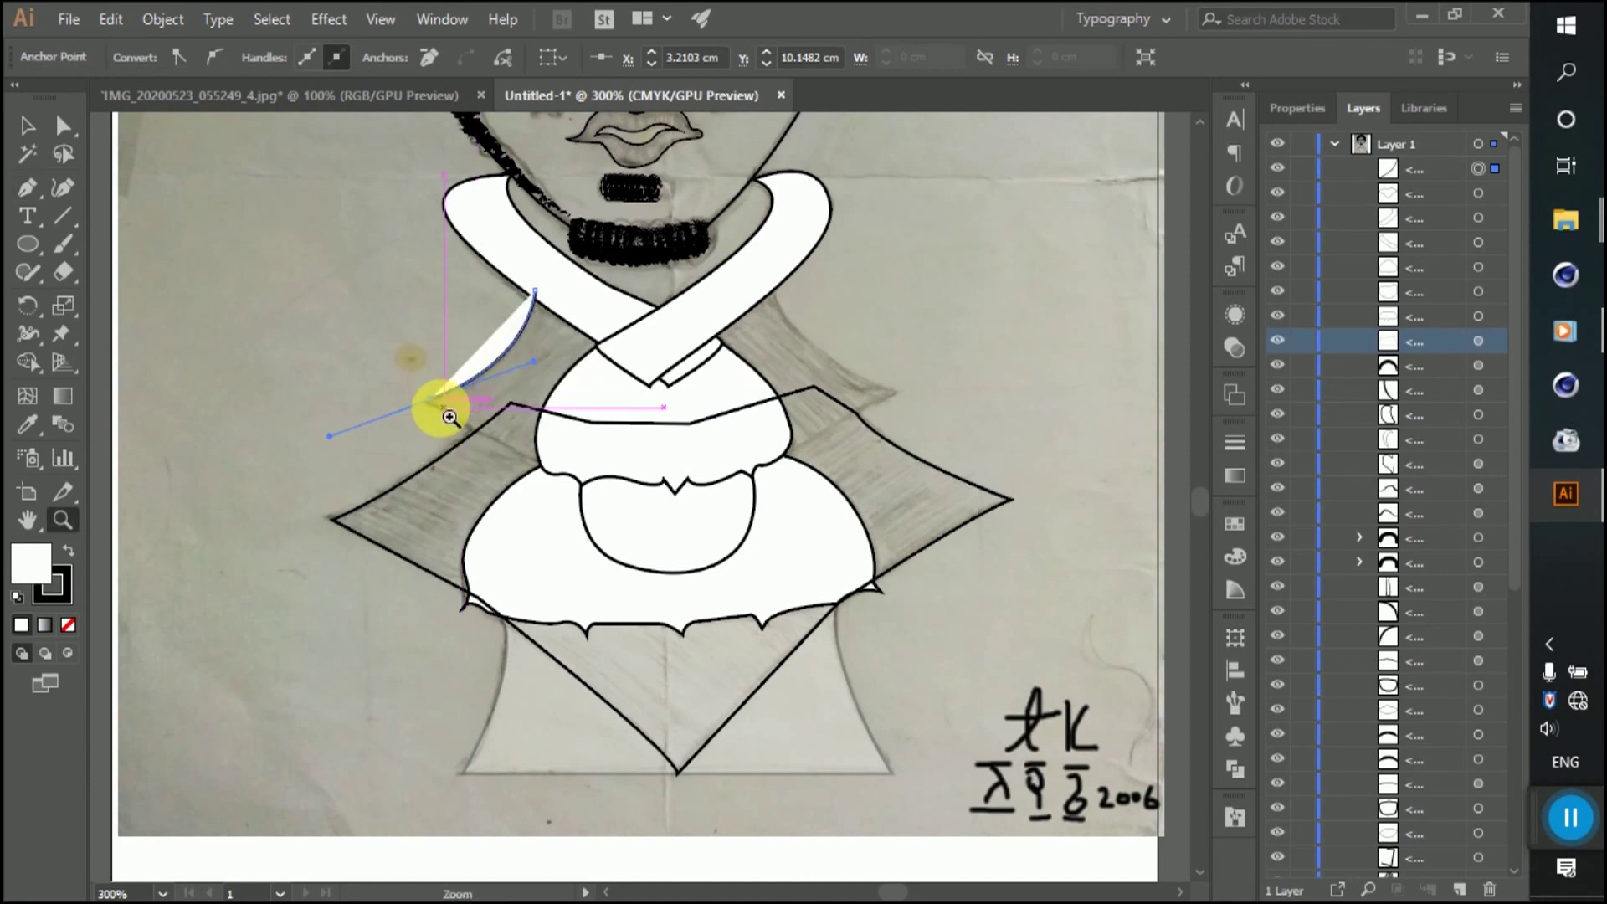
pyautogui.hotkey('ctrl', 'z')
# Step: Resume the upper collar path from its endpoint with Fill set to None
pyautogui.click(63, 127)
pyautogui.click(27, 187)
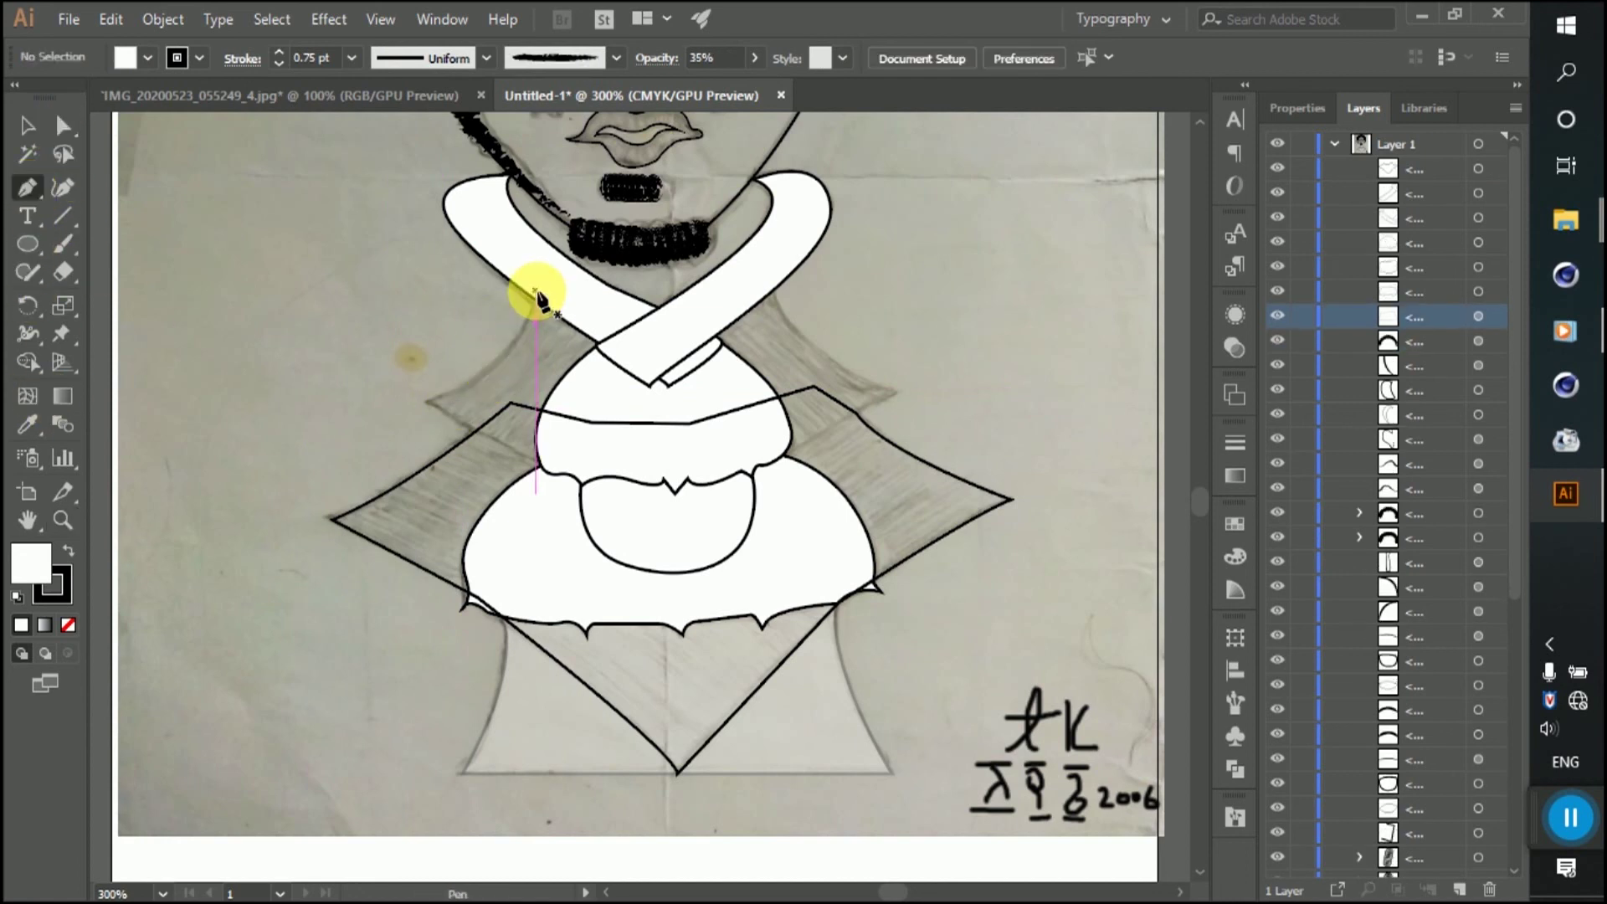
pyautogui.click(534, 291)
pyautogui.click(438, 403)
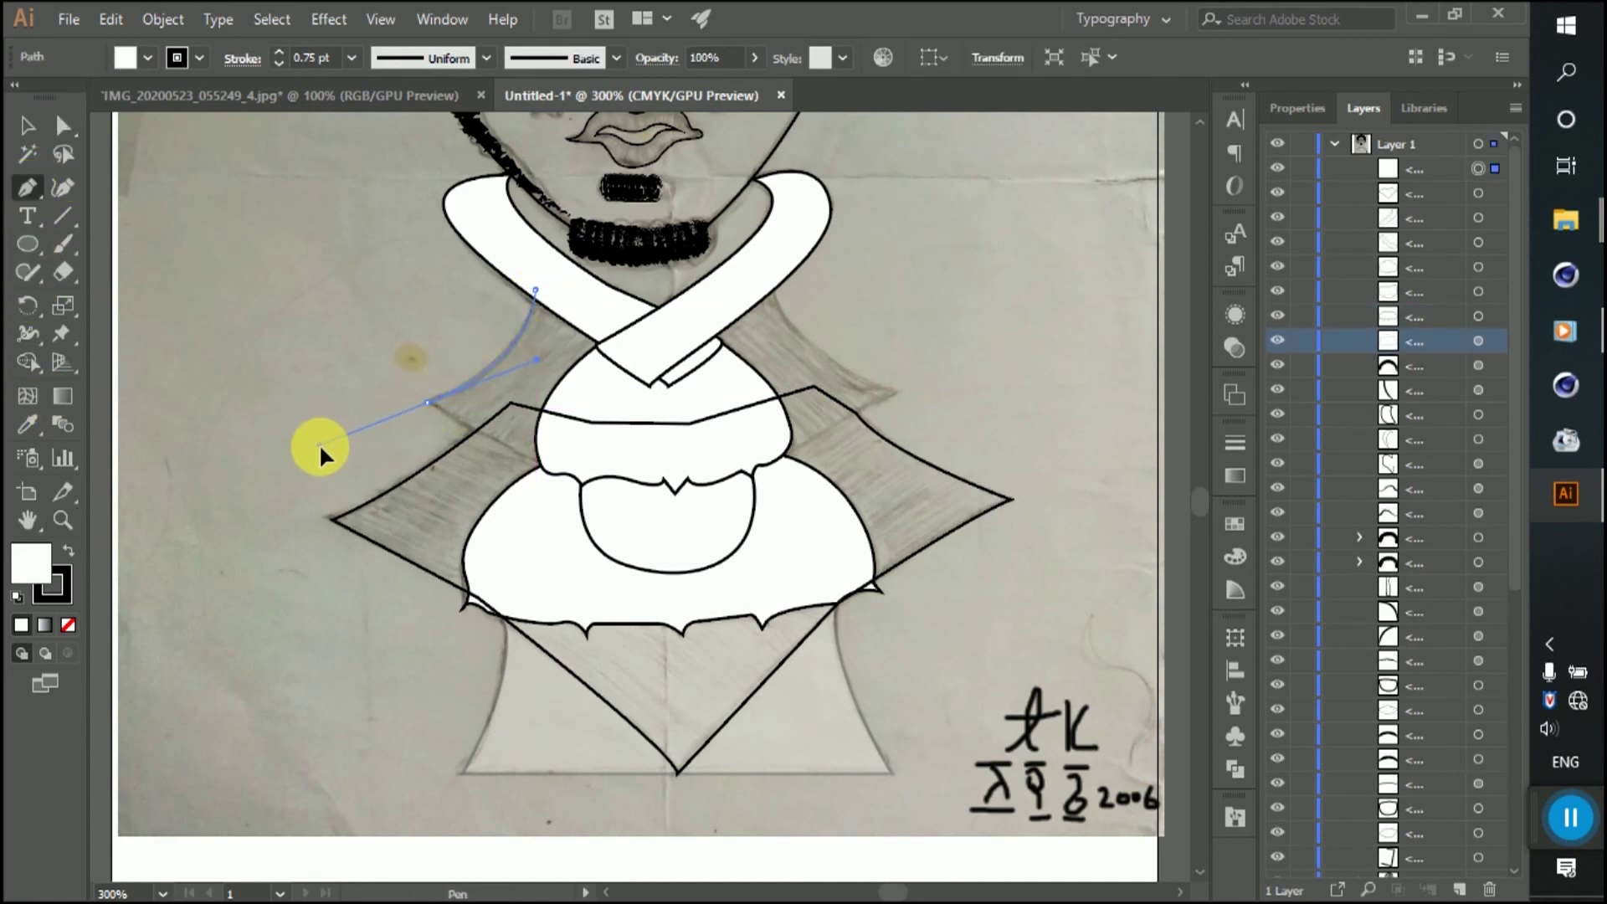
pyautogui.click(427, 403)
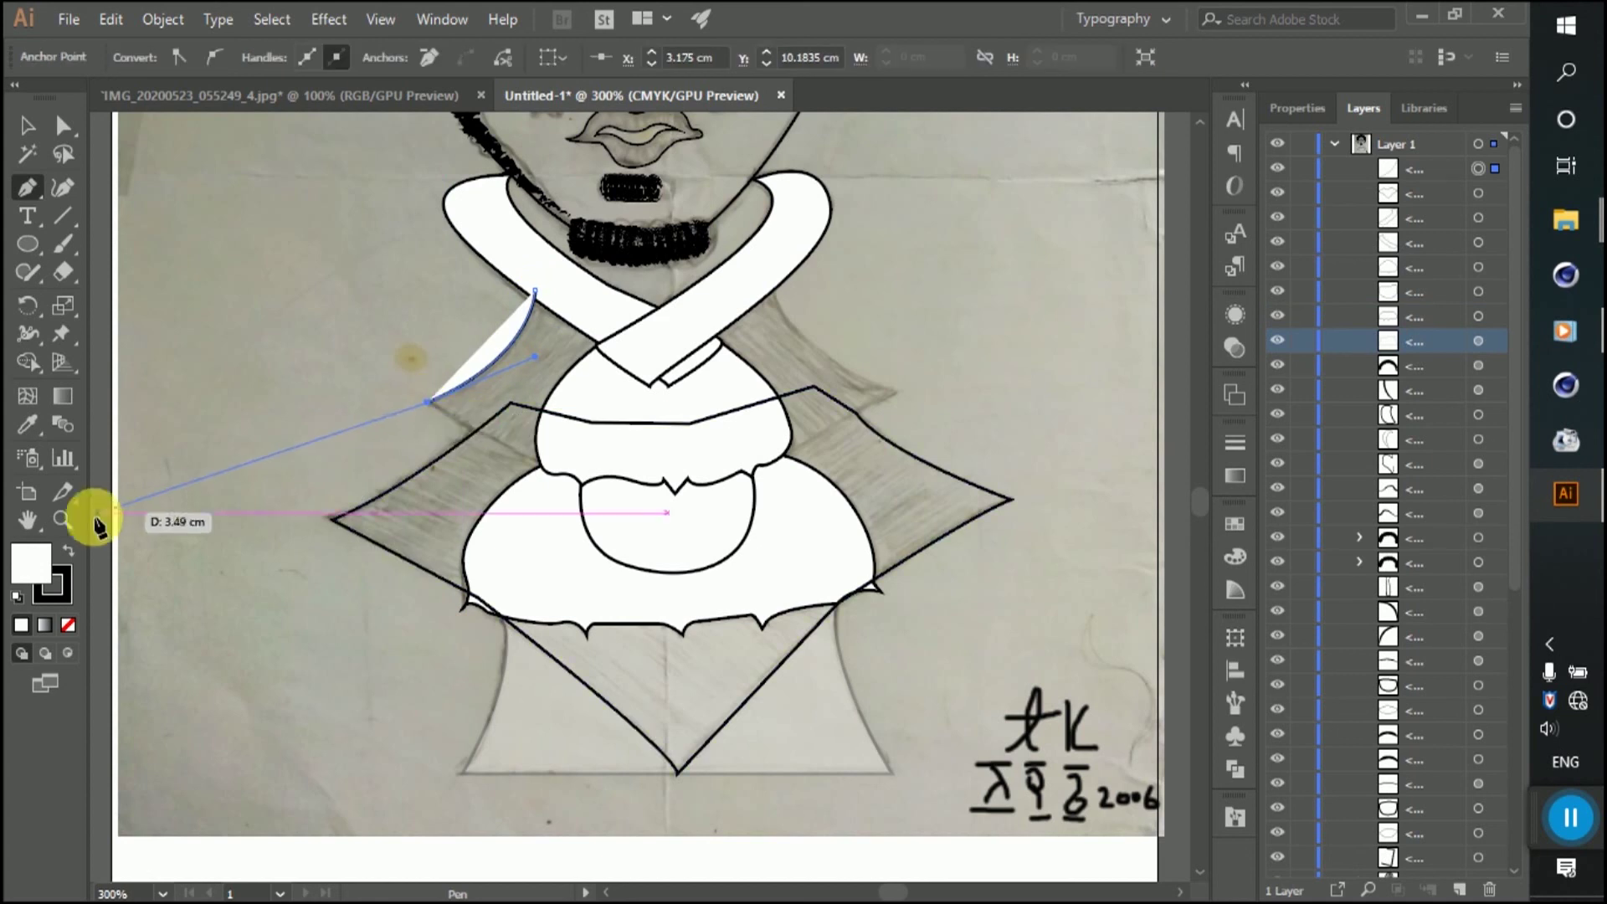
pyautogui.click(72, 594)
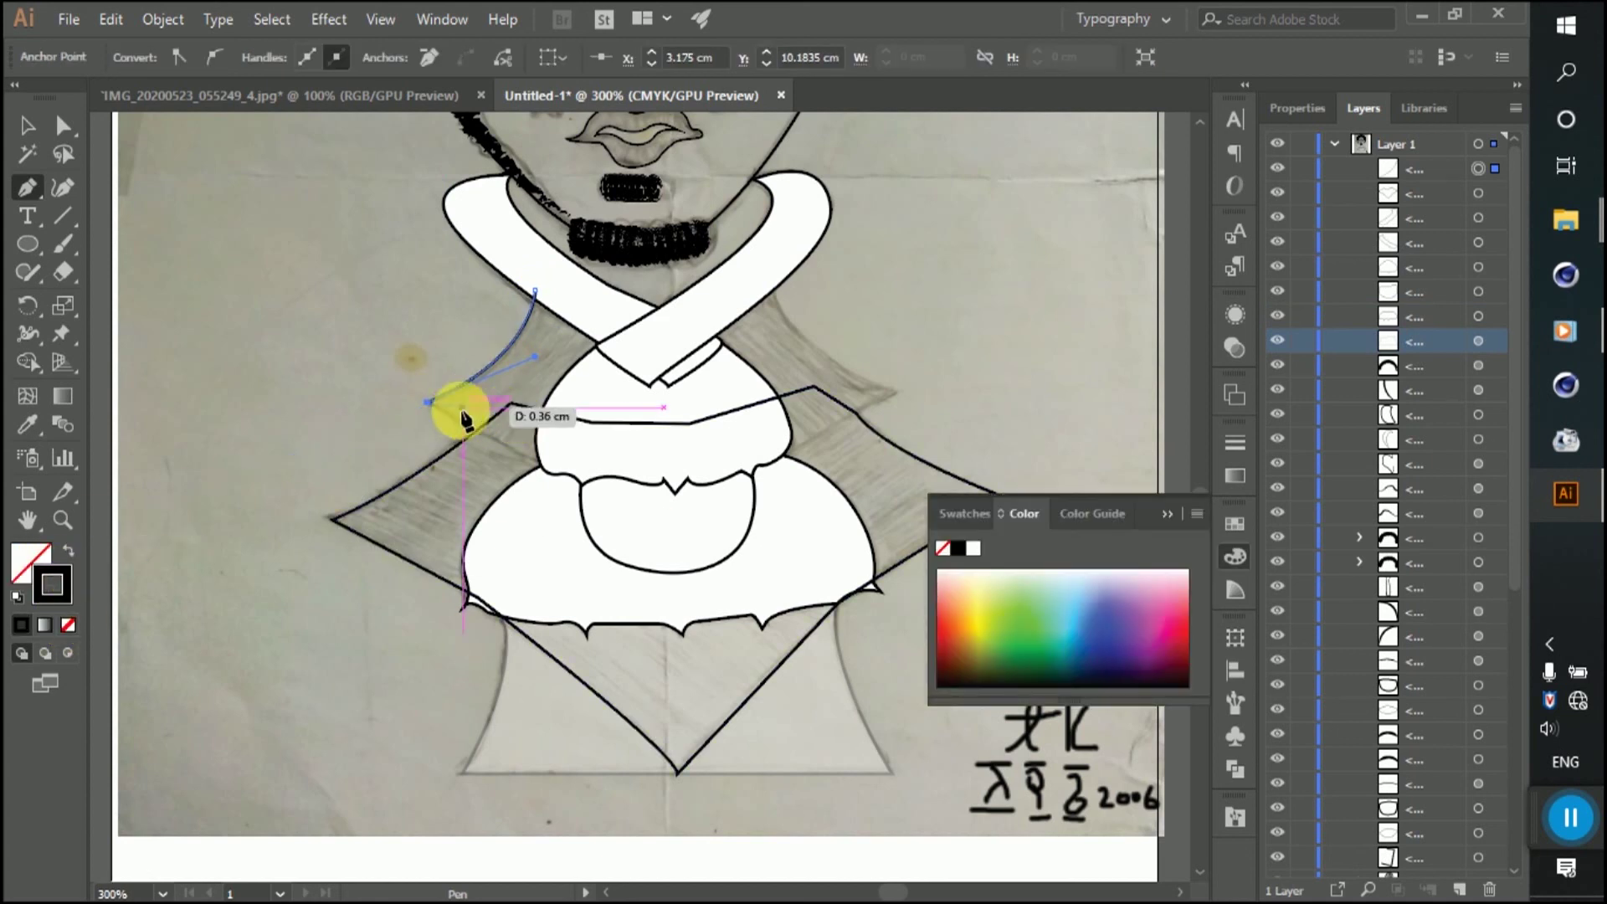
# Step: Trace the upper collar's lower edge and right tip, close the outline, and select the skirt
pyautogui.click(538, 462)
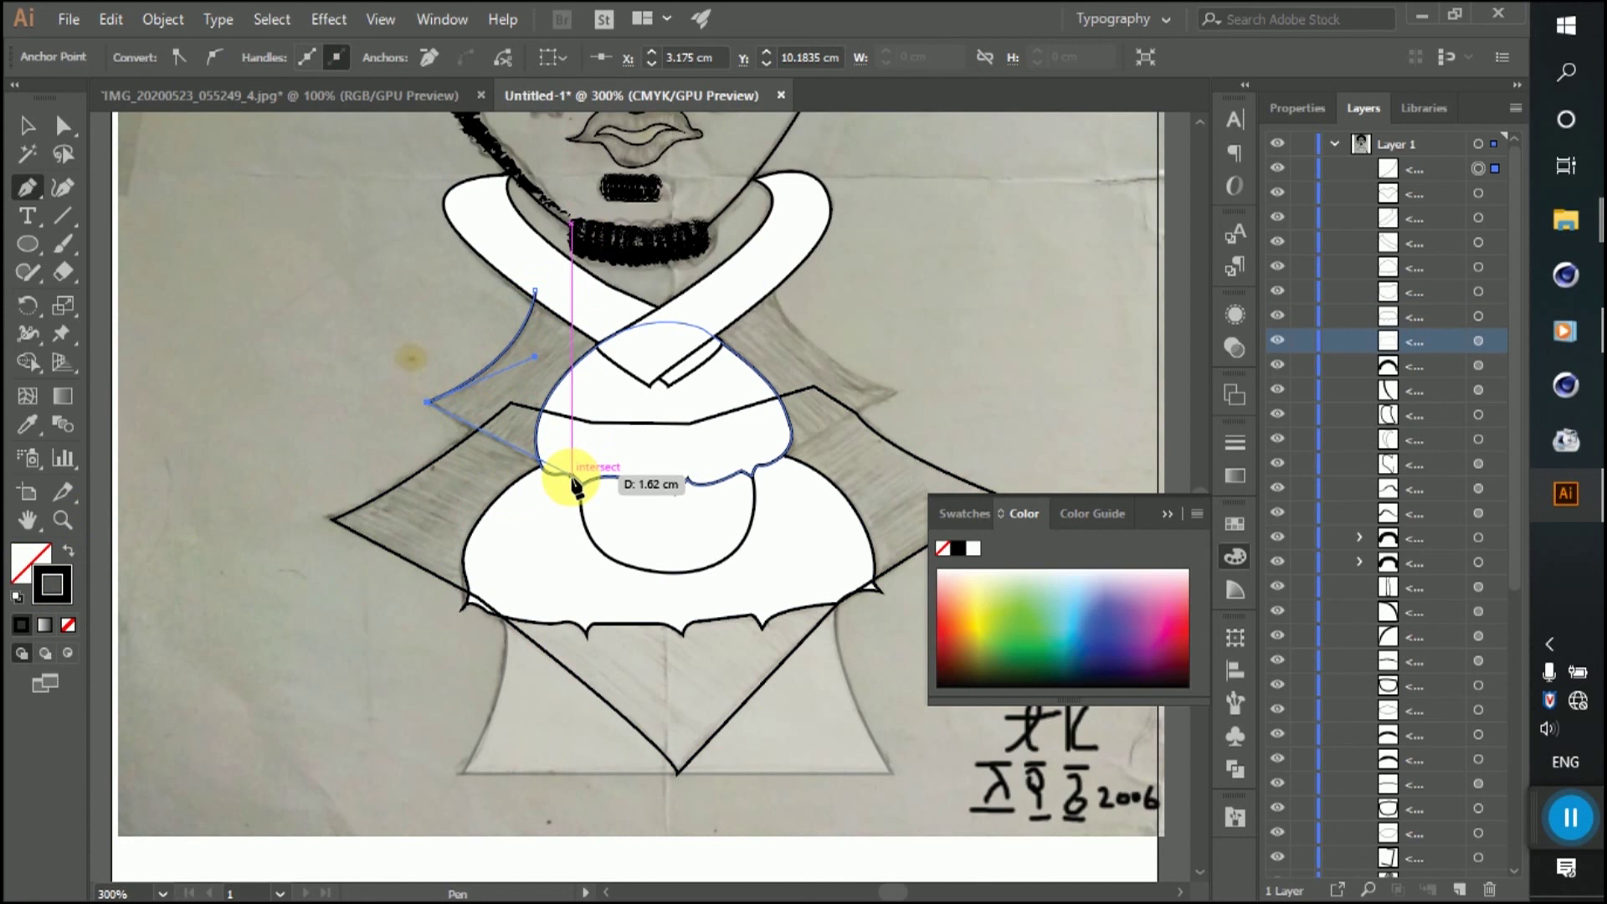
pyautogui.click(555, 466)
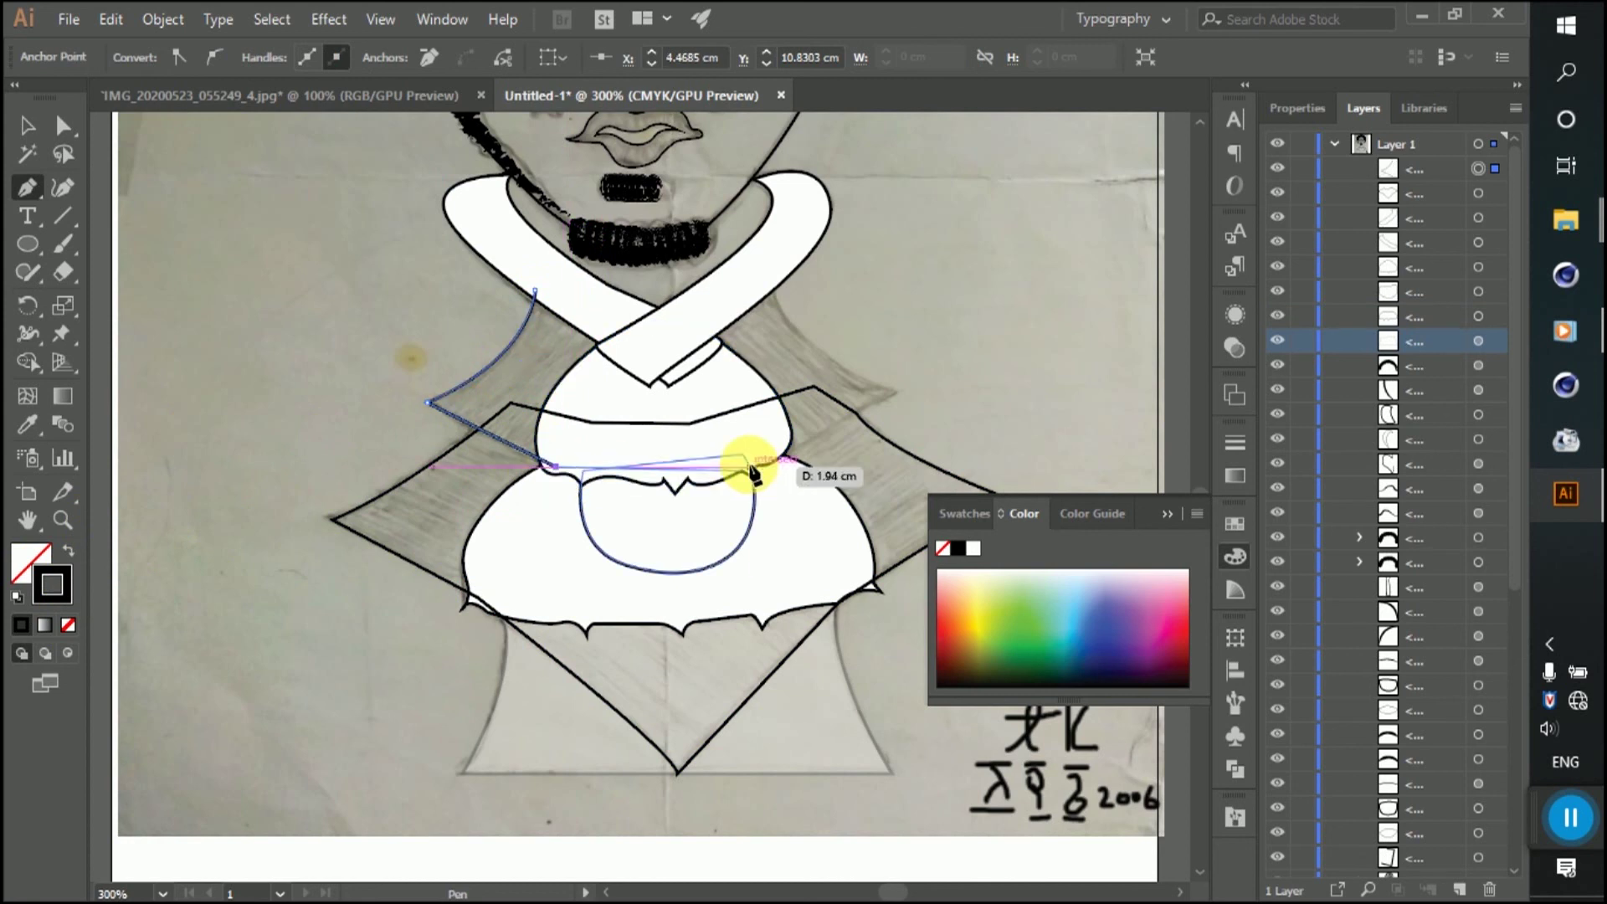
pyautogui.click(767, 464)
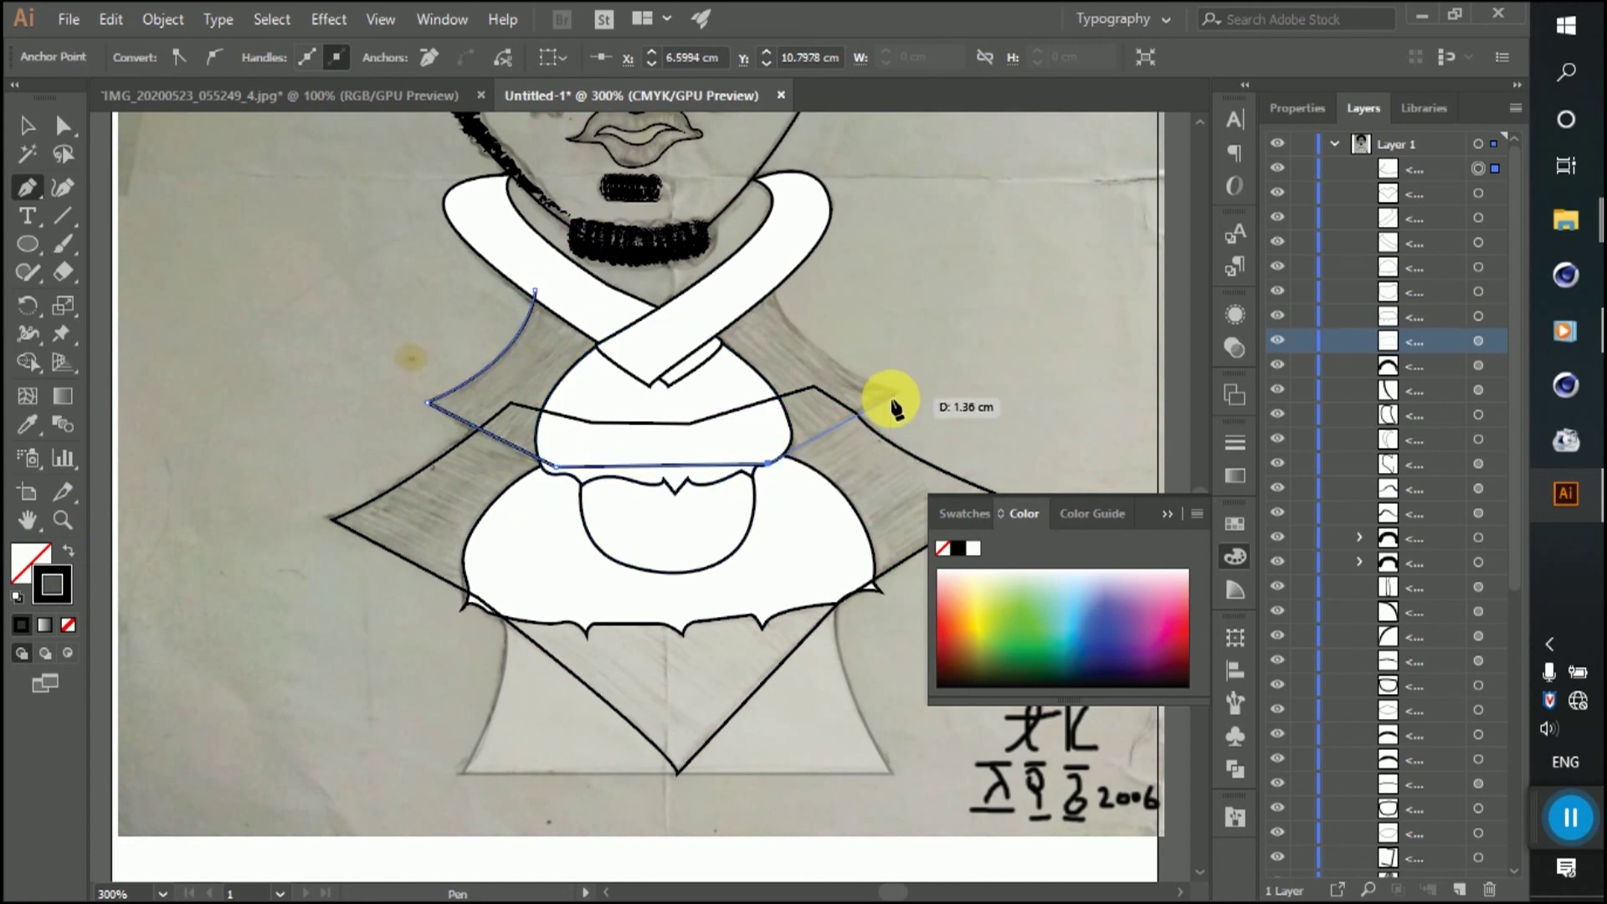
pyautogui.click(896, 392)
pyautogui.moveTo(772, 292); pyautogui.dragTo(736, 226)
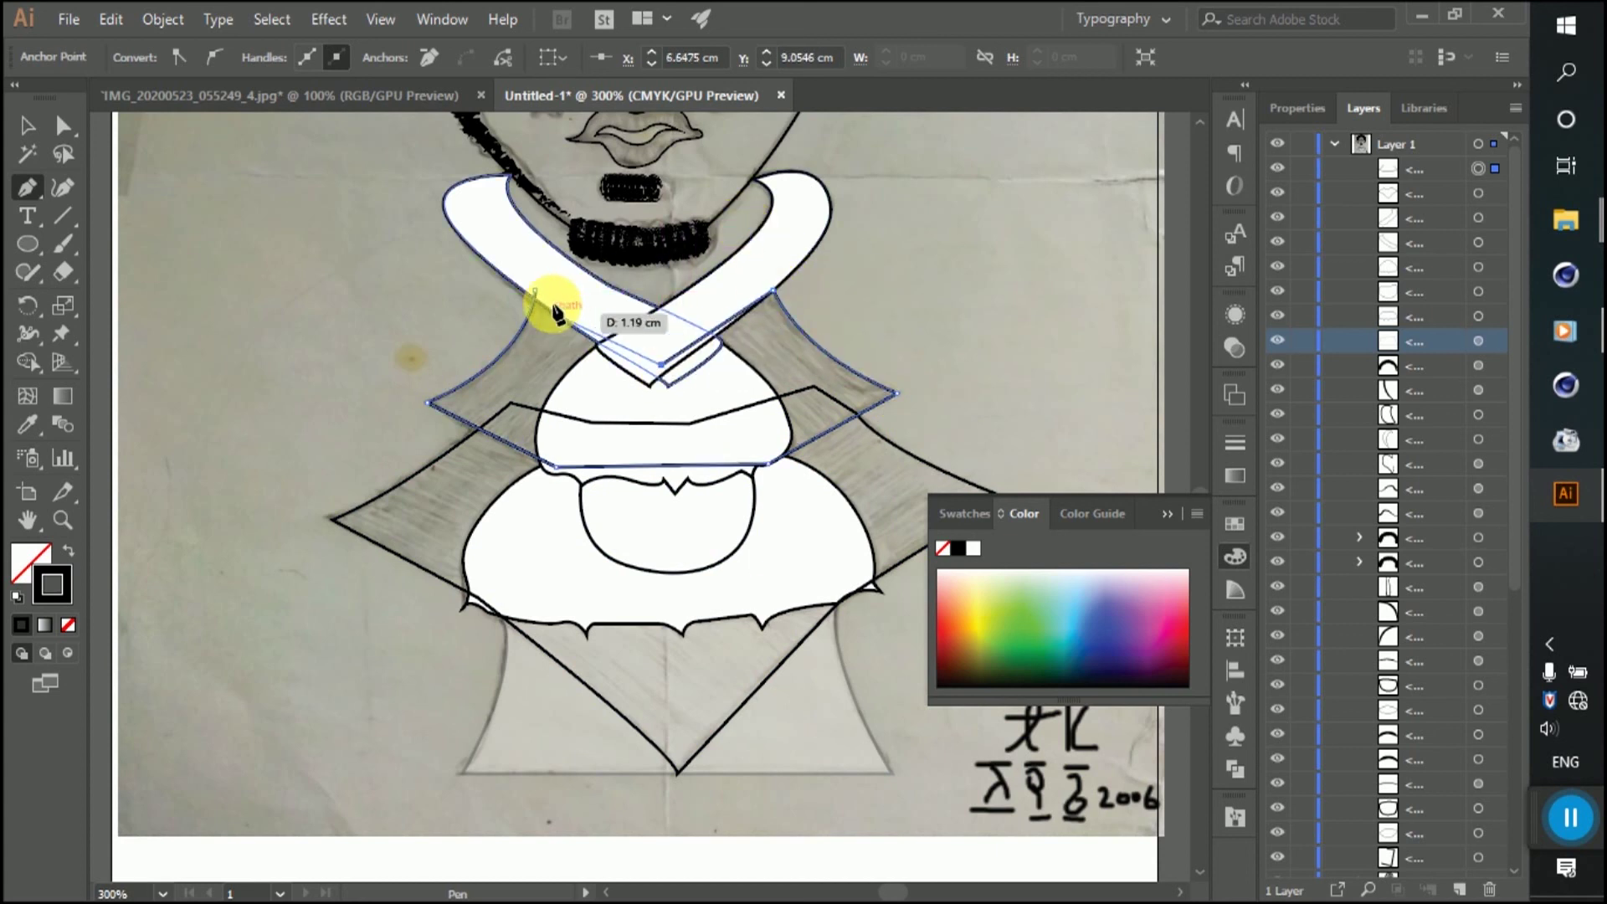
pyautogui.click(535, 291)
pyautogui.press('v')
pyautogui.click(274, 210)
pyautogui.click(799, 704)
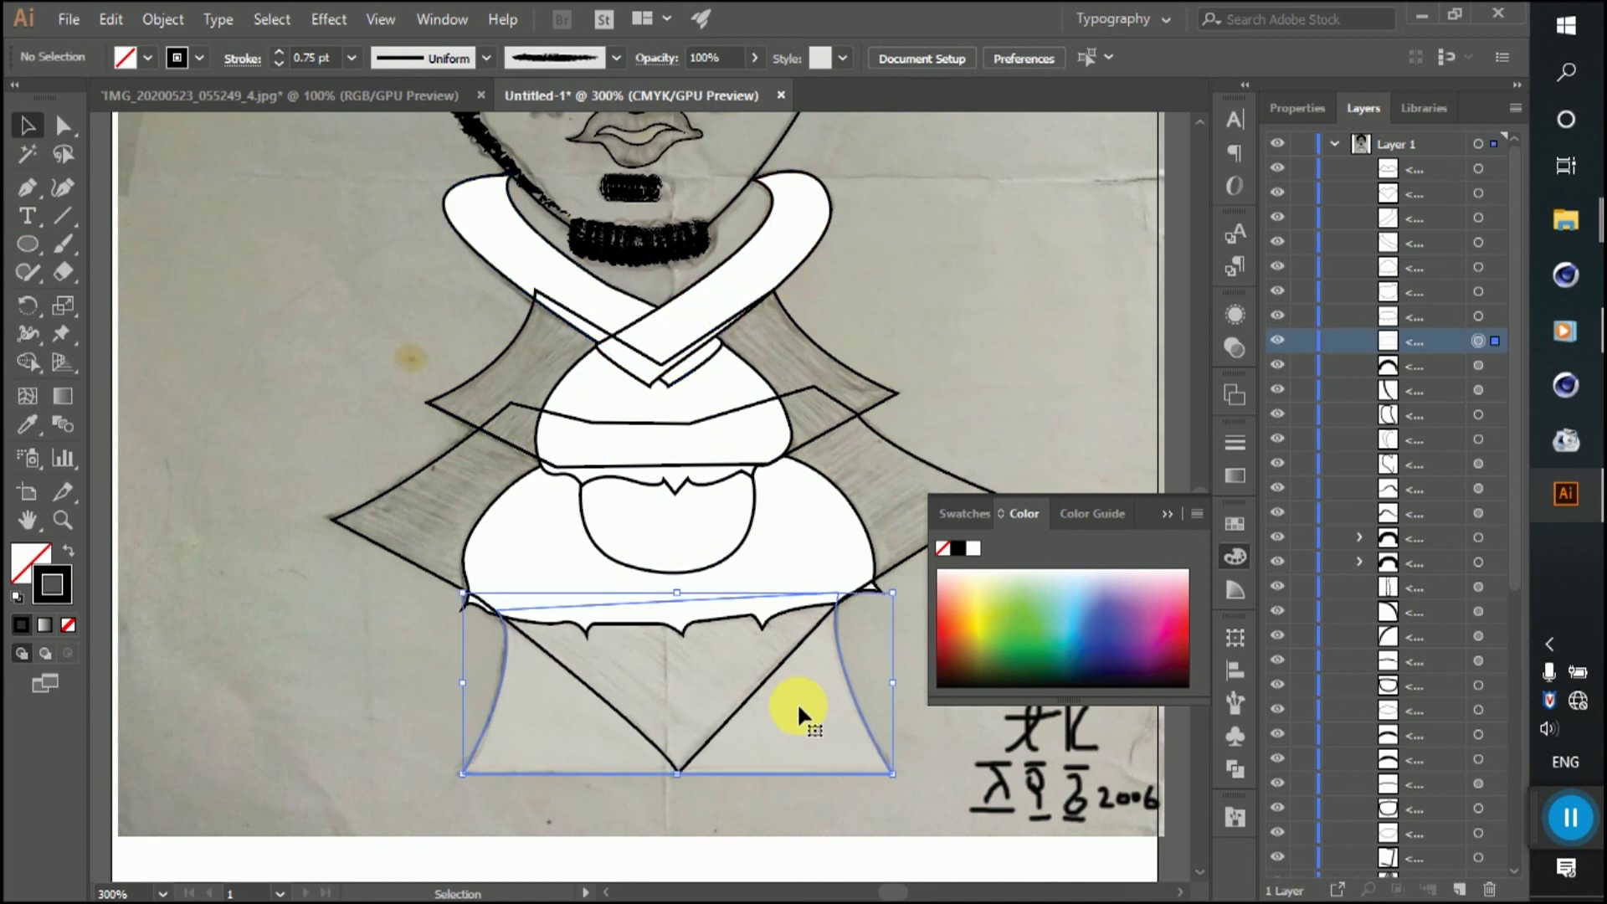
# Step: Set the skirt's opacity to 100% and toggle layer visibility to locate the shapes
pyautogui.click(758, 57)
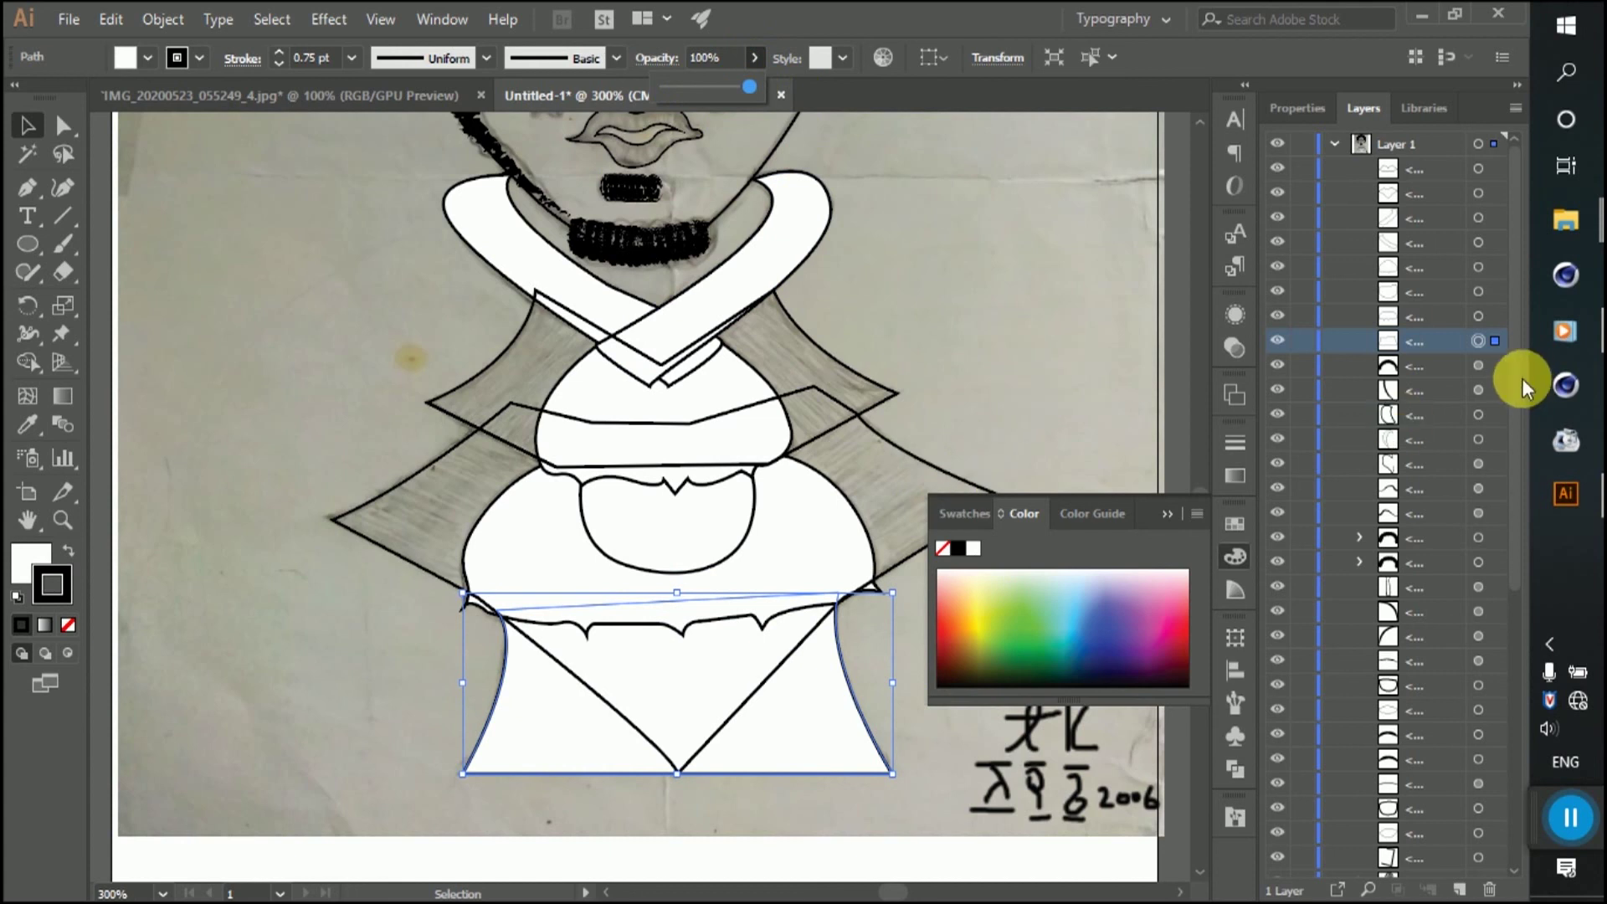
pyautogui.click(1278, 340)
pyautogui.click(1279, 316)
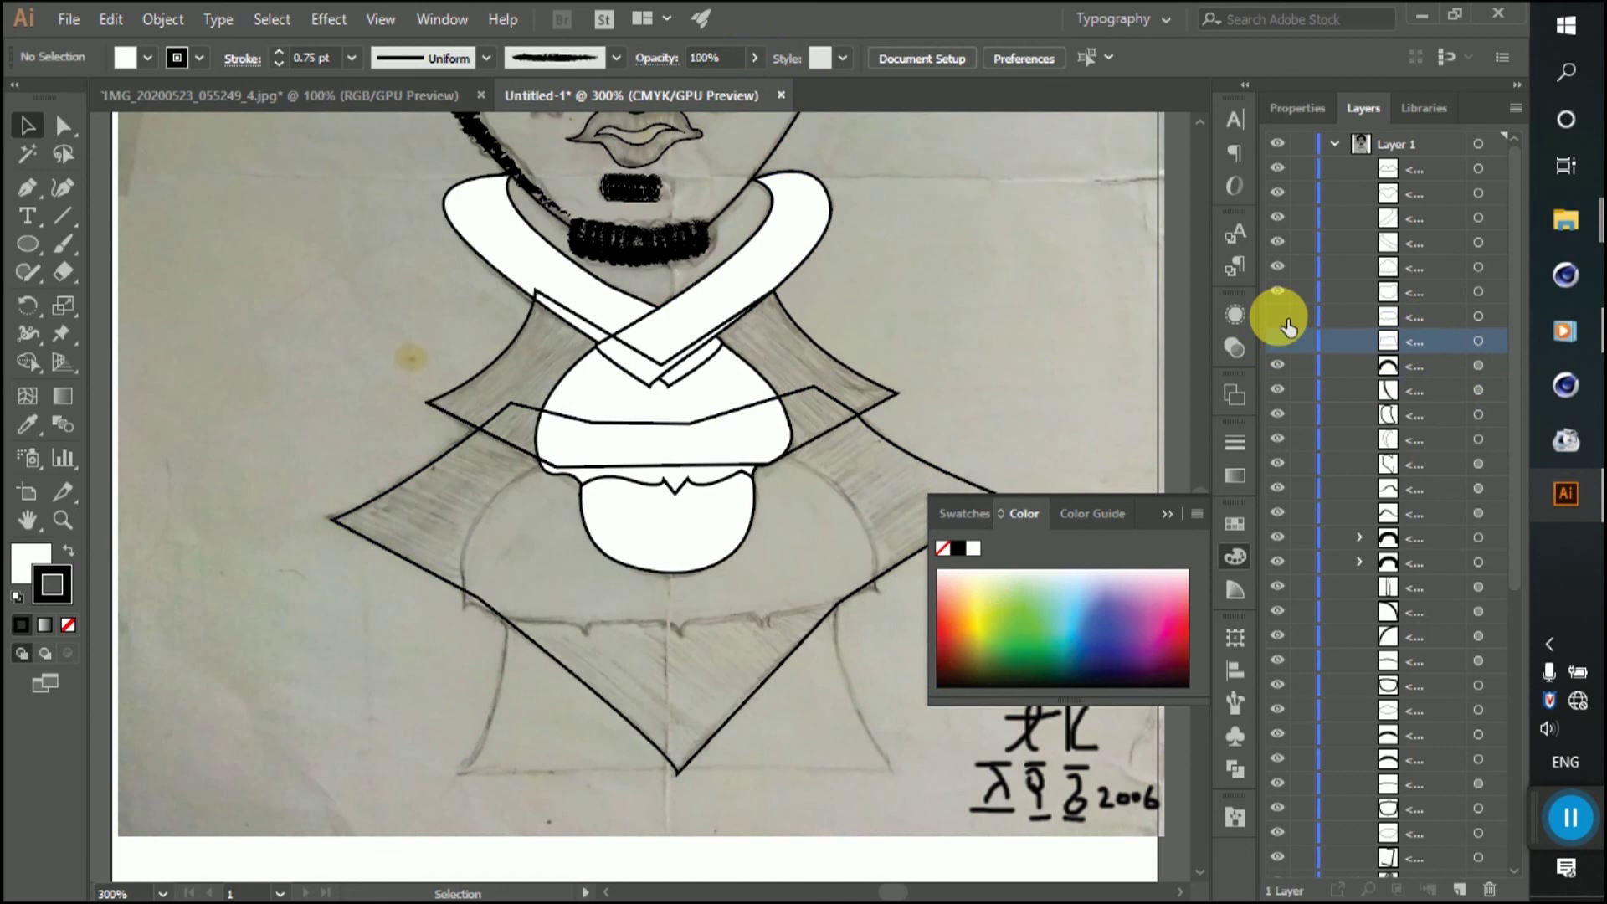
pyautogui.click(1278, 317)
pyautogui.click(1277, 291)
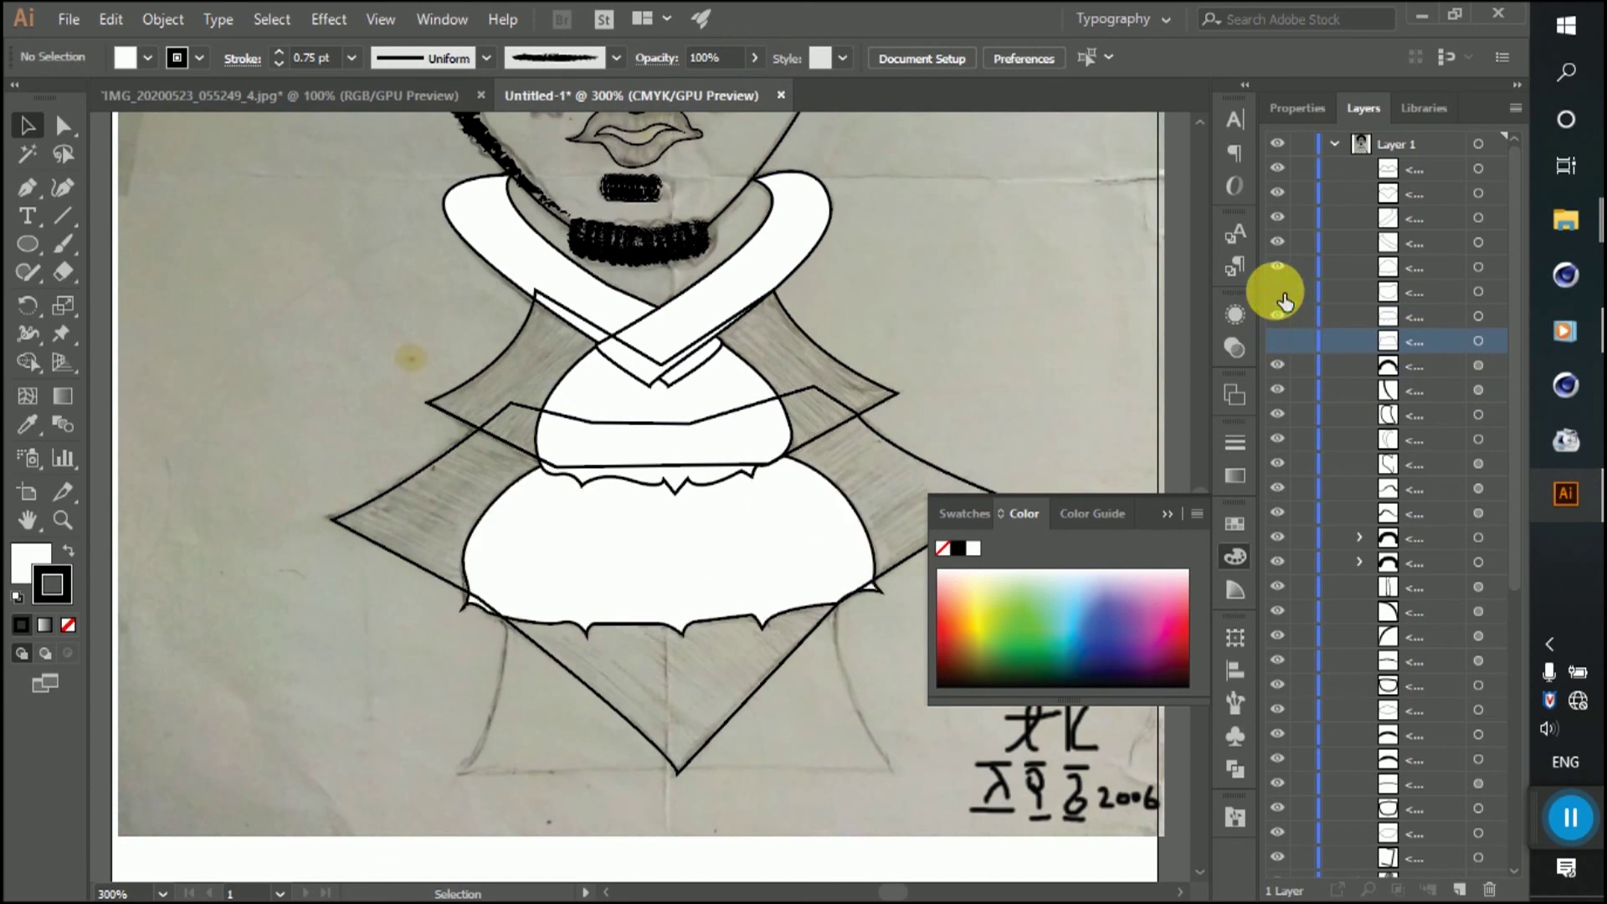
pyautogui.click(1283, 172)
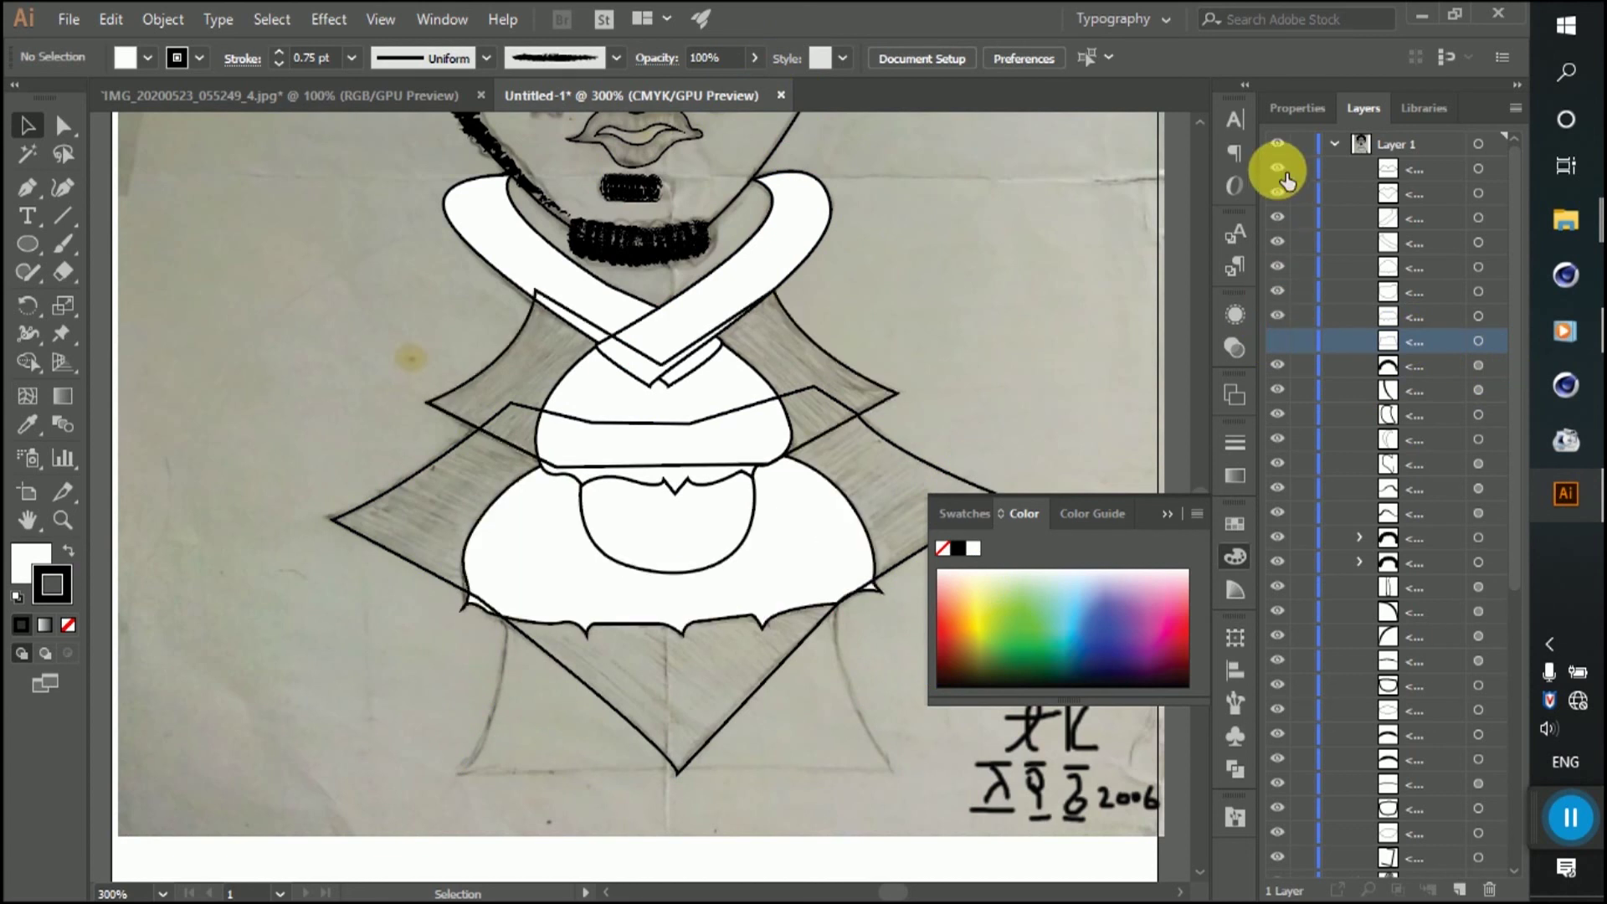
# Step: Move the upper collar sublayer lower in the stack and fill it White
pyautogui.click(1478, 169)
pyautogui.moveTo(1428, 178); pyautogui.dragTo(1433, 339)
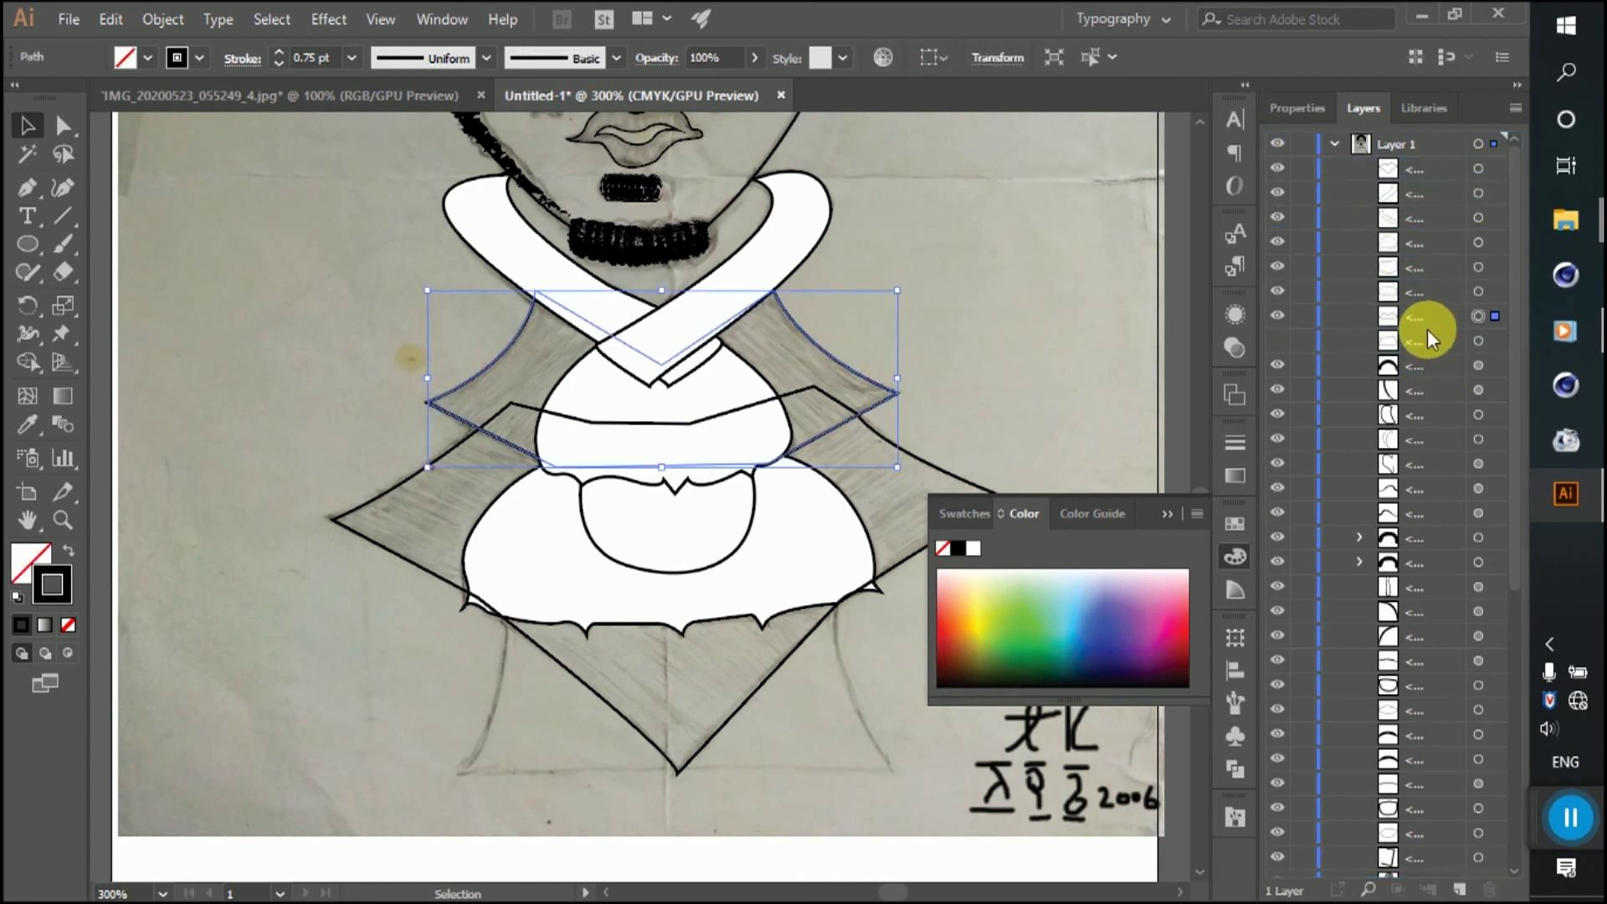
pyautogui.click(148, 57)
pyautogui.click(62, 104)
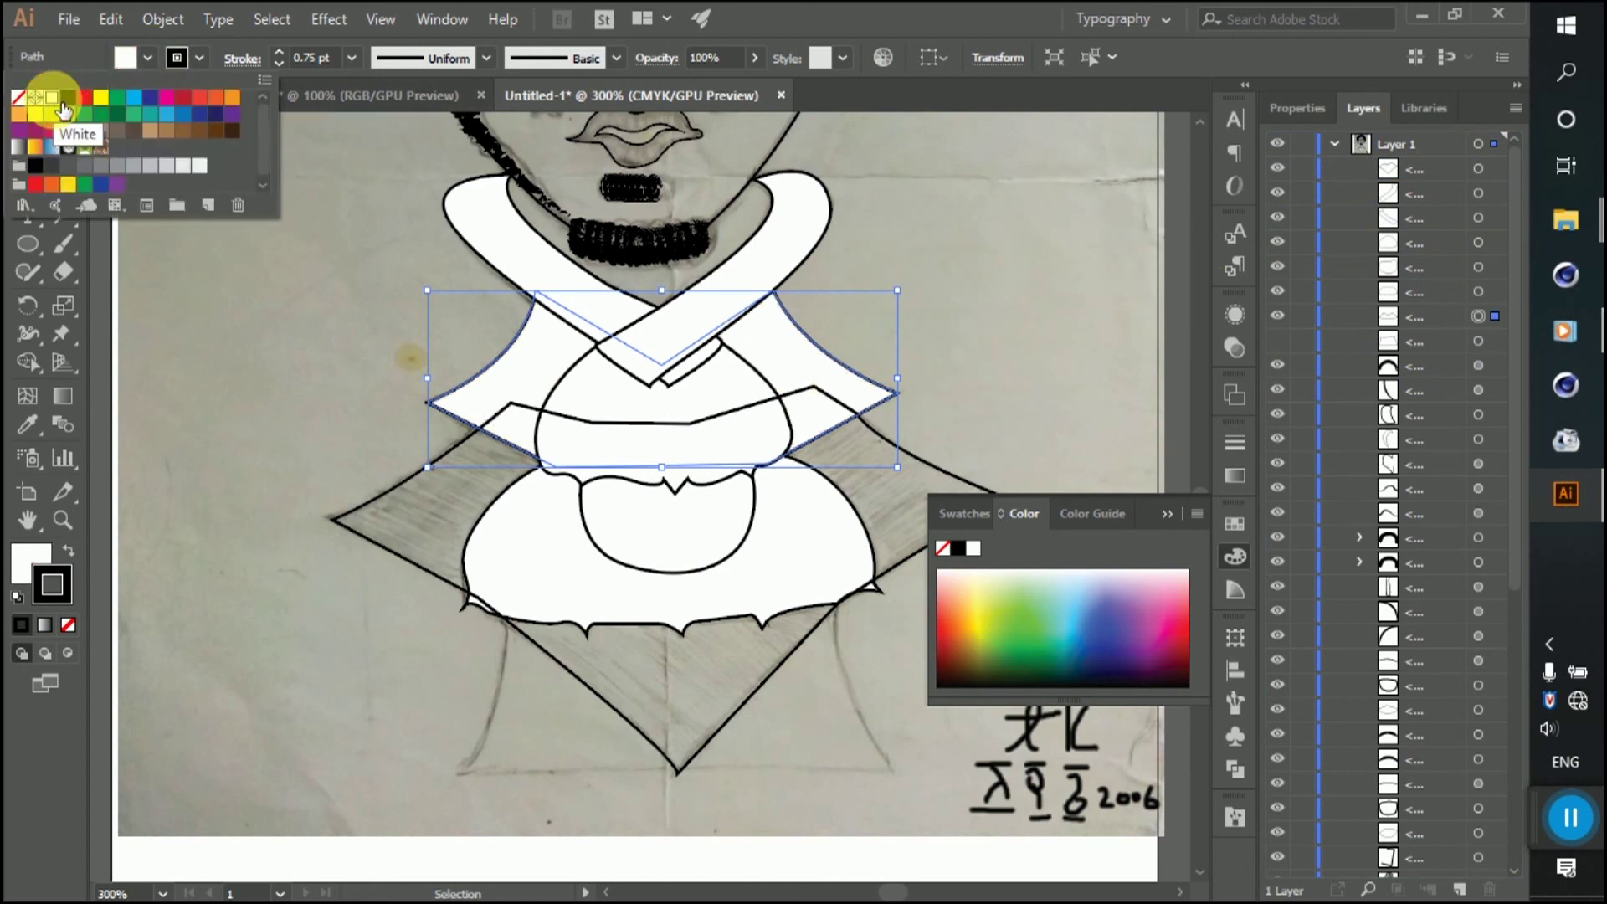
pyautogui.click(227, 369)
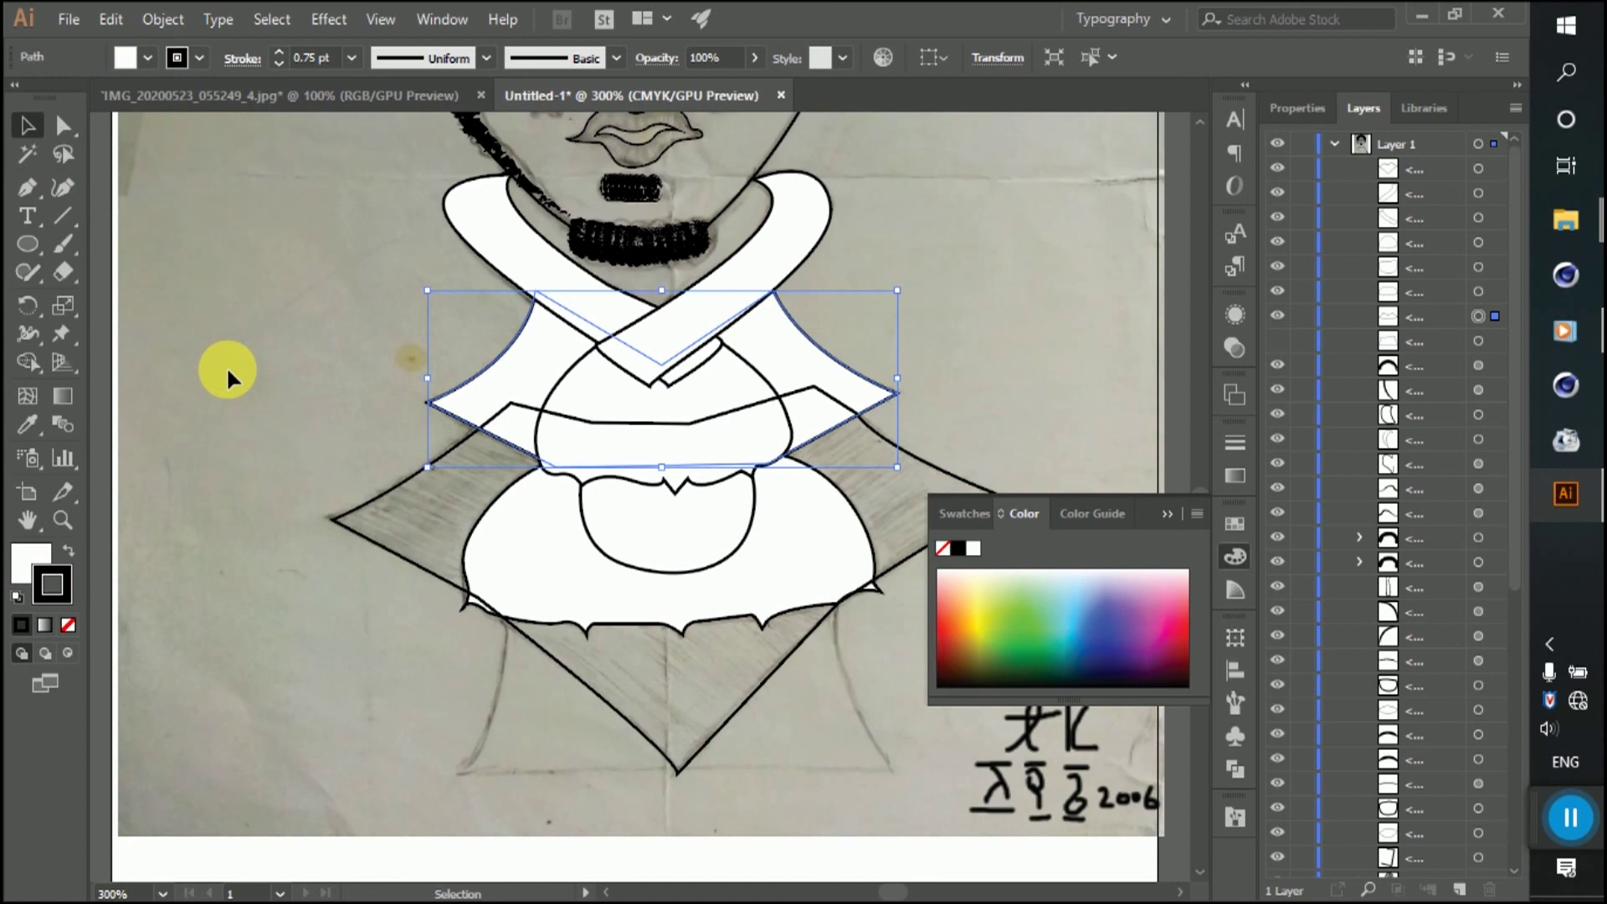
pyautogui.click(227, 369)
# Step: Drag the large diamond sublayer lower in the Layers panel and reshow the skirt
pyautogui.click(1478, 169)
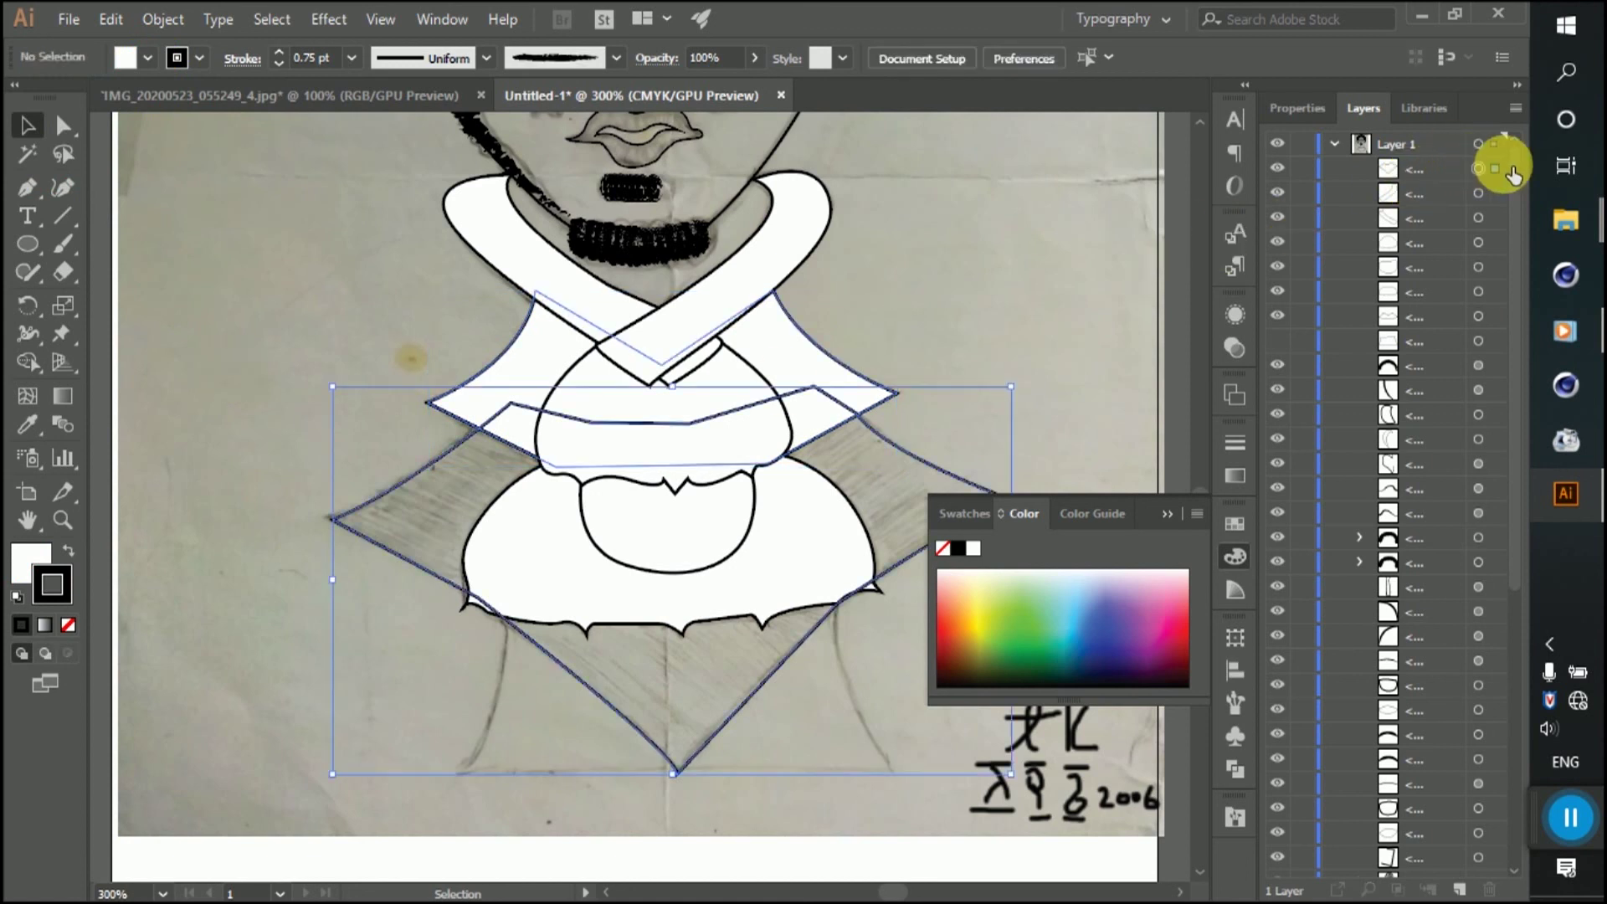
pyautogui.moveTo(1434, 170); pyautogui.dragTo(1450, 335)
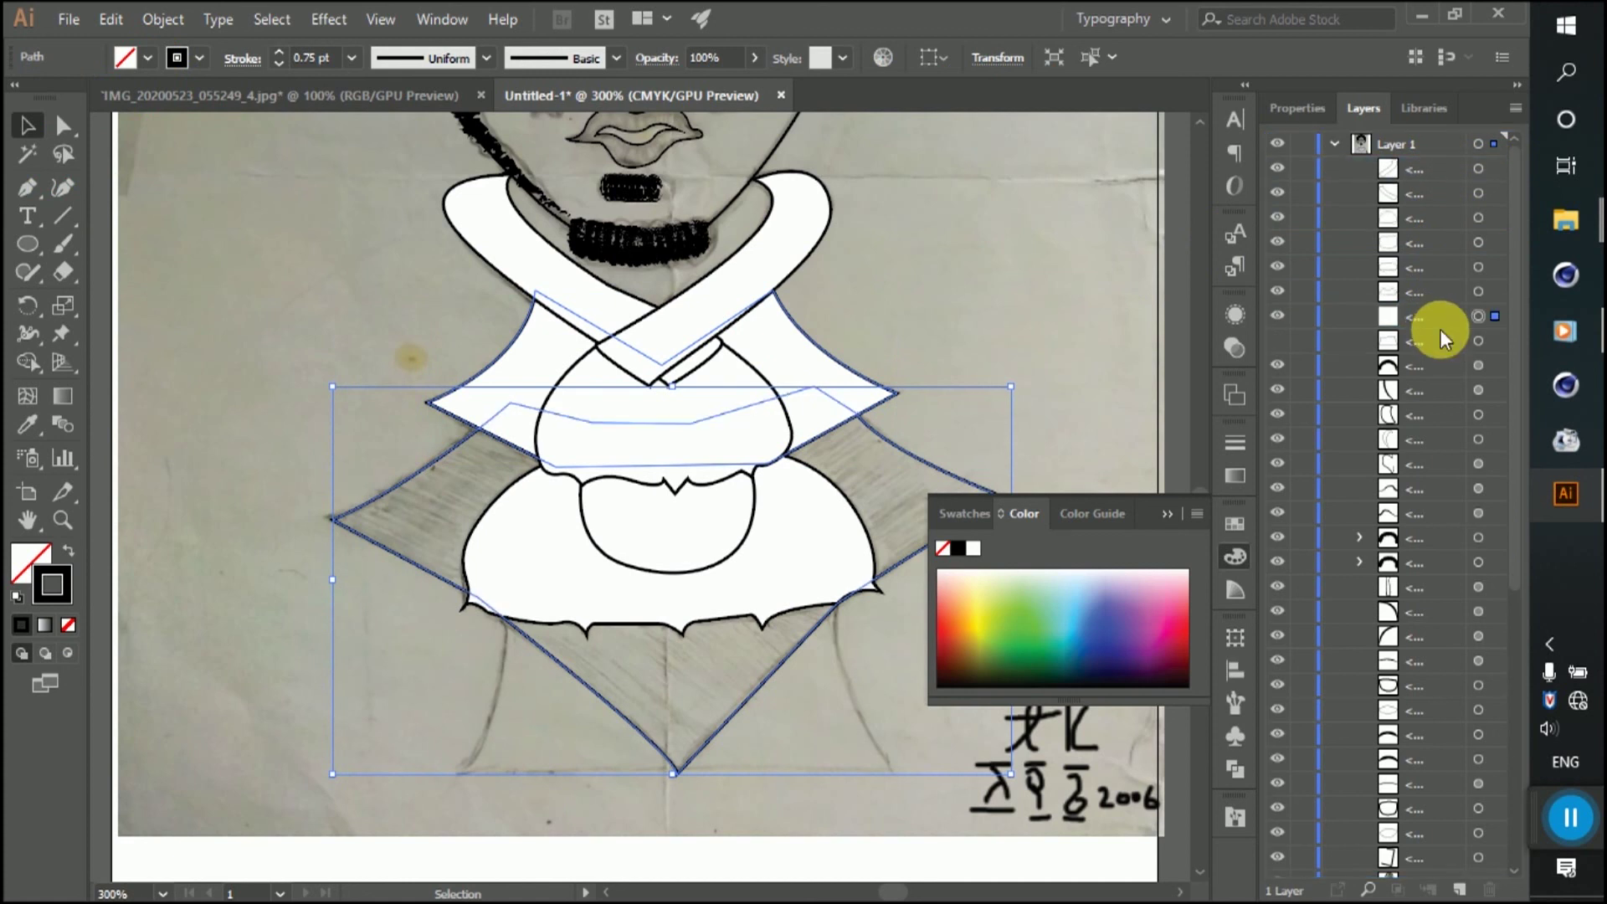
pyautogui.click(931, 298)
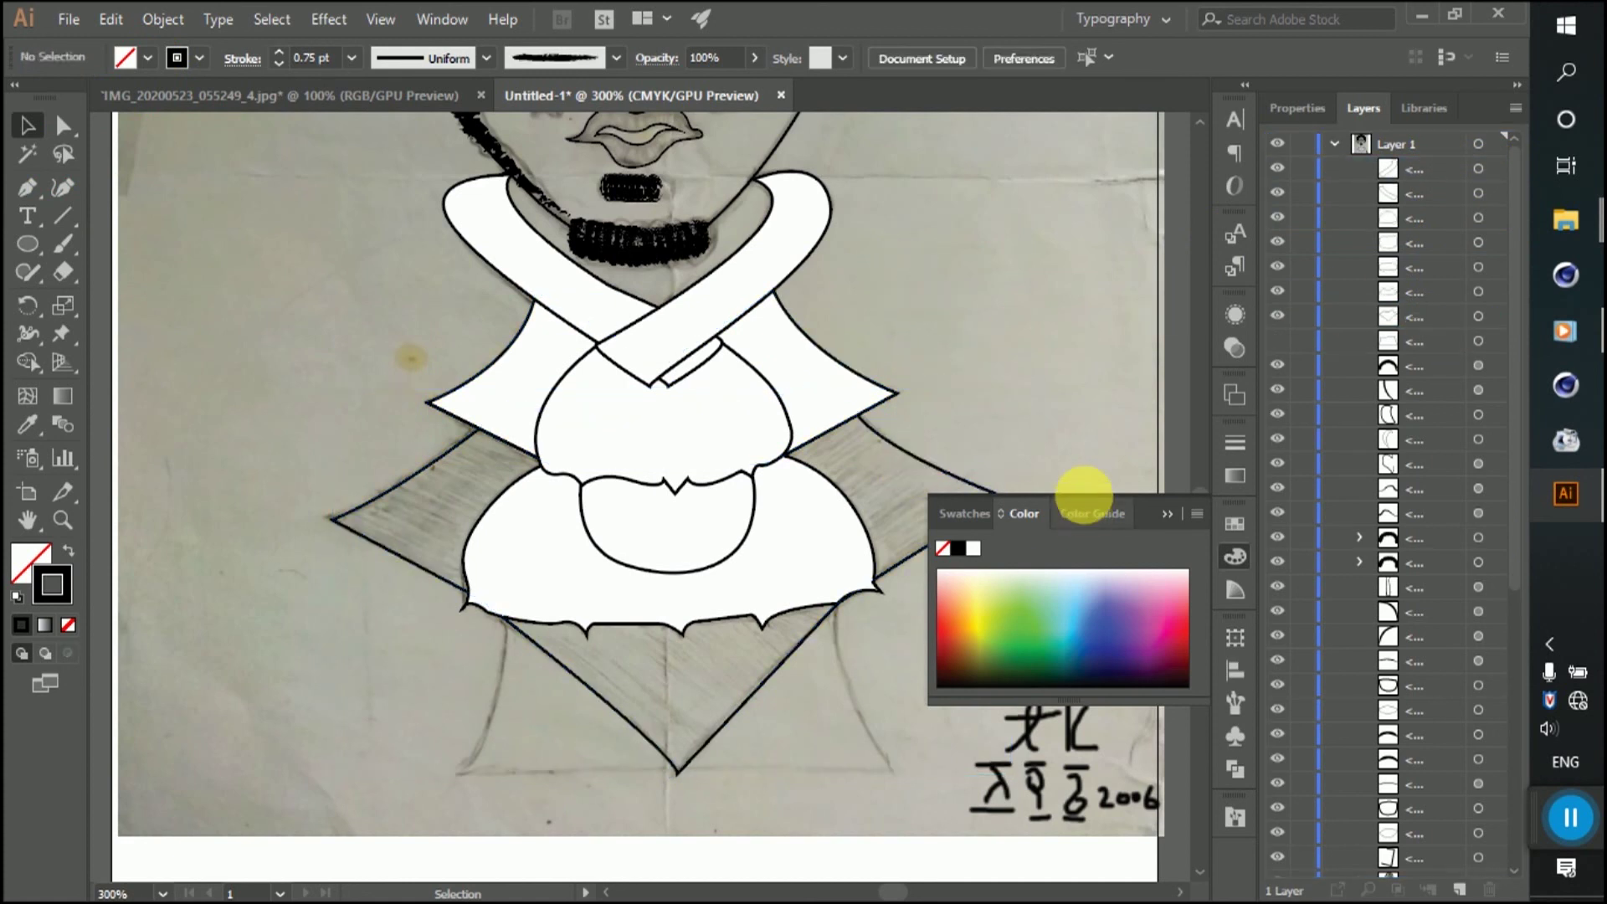
pyautogui.click(1167, 514)
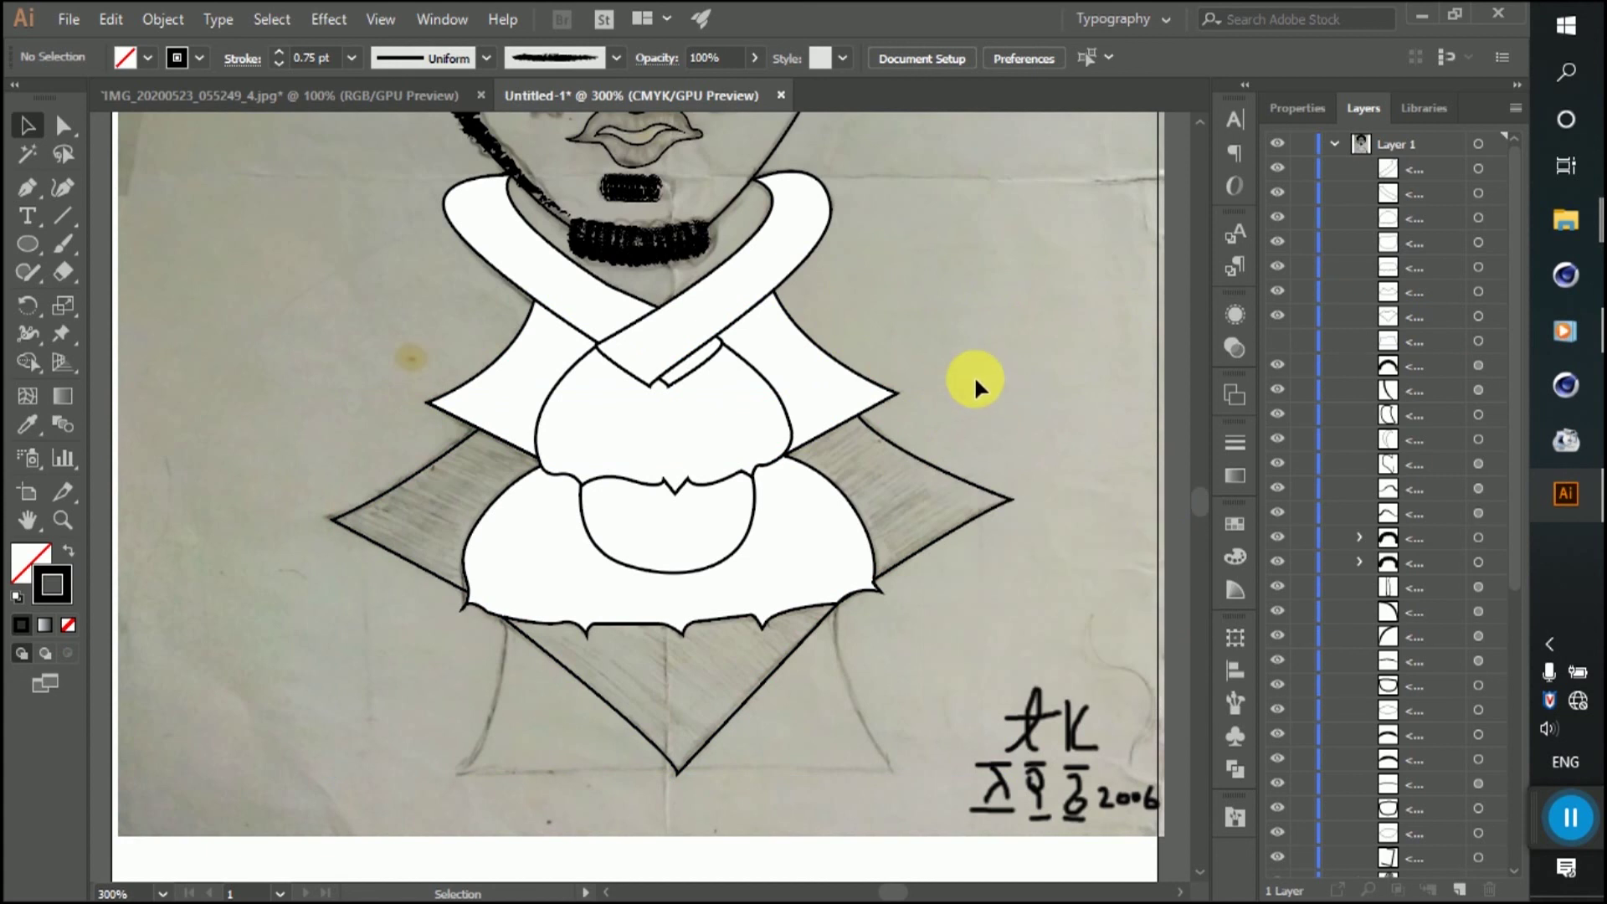
pyautogui.click(1276, 167)
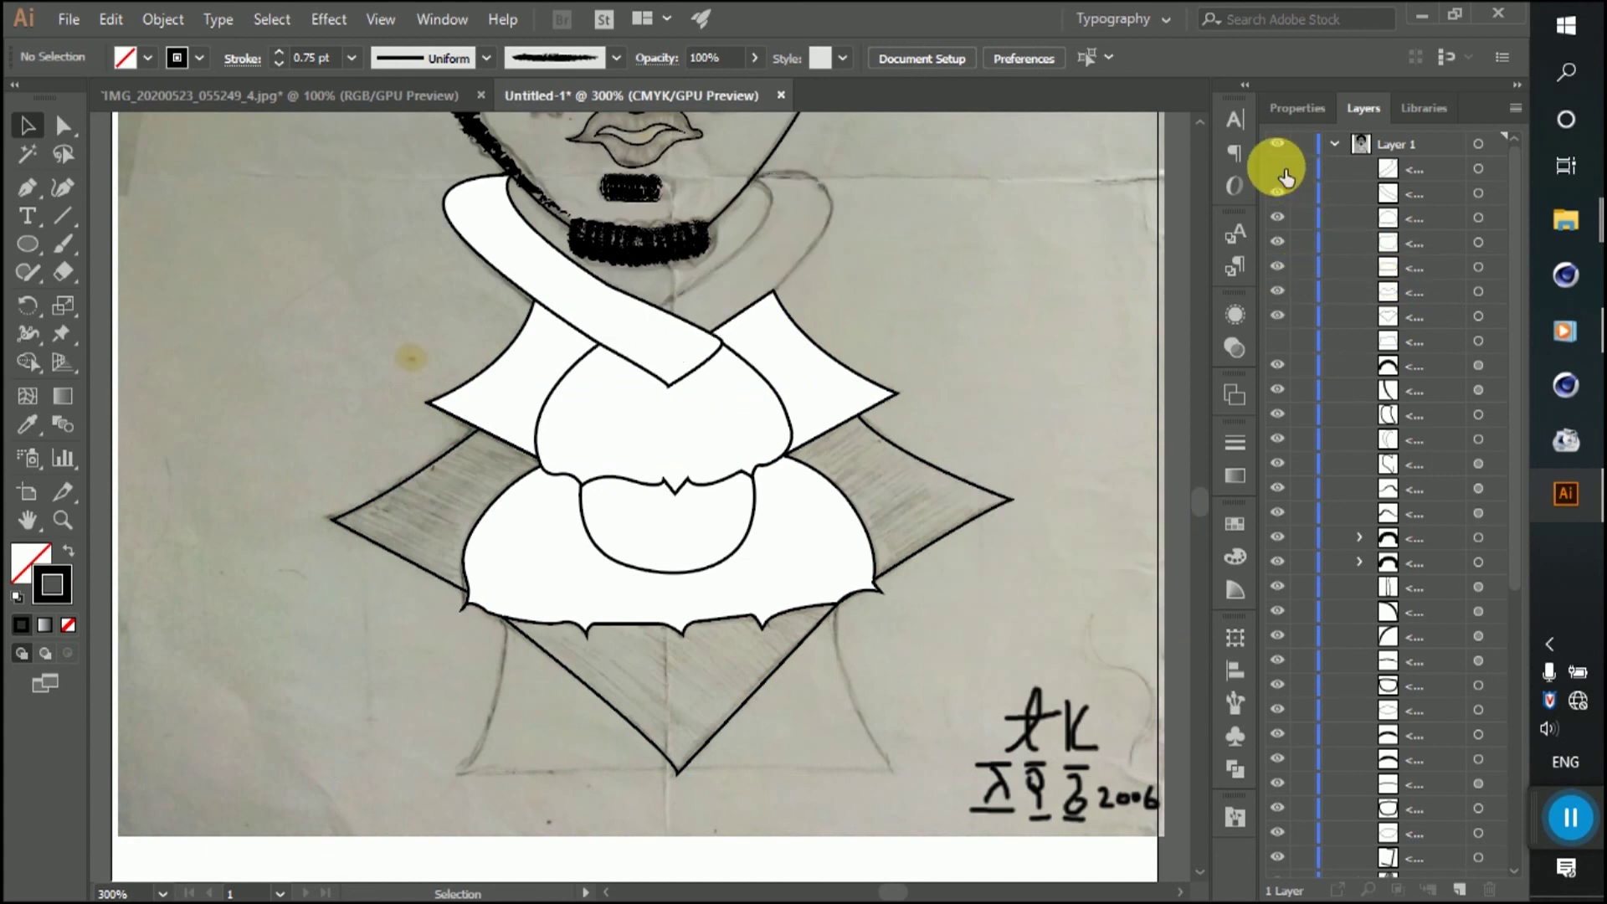
pyautogui.click(1278, 340)
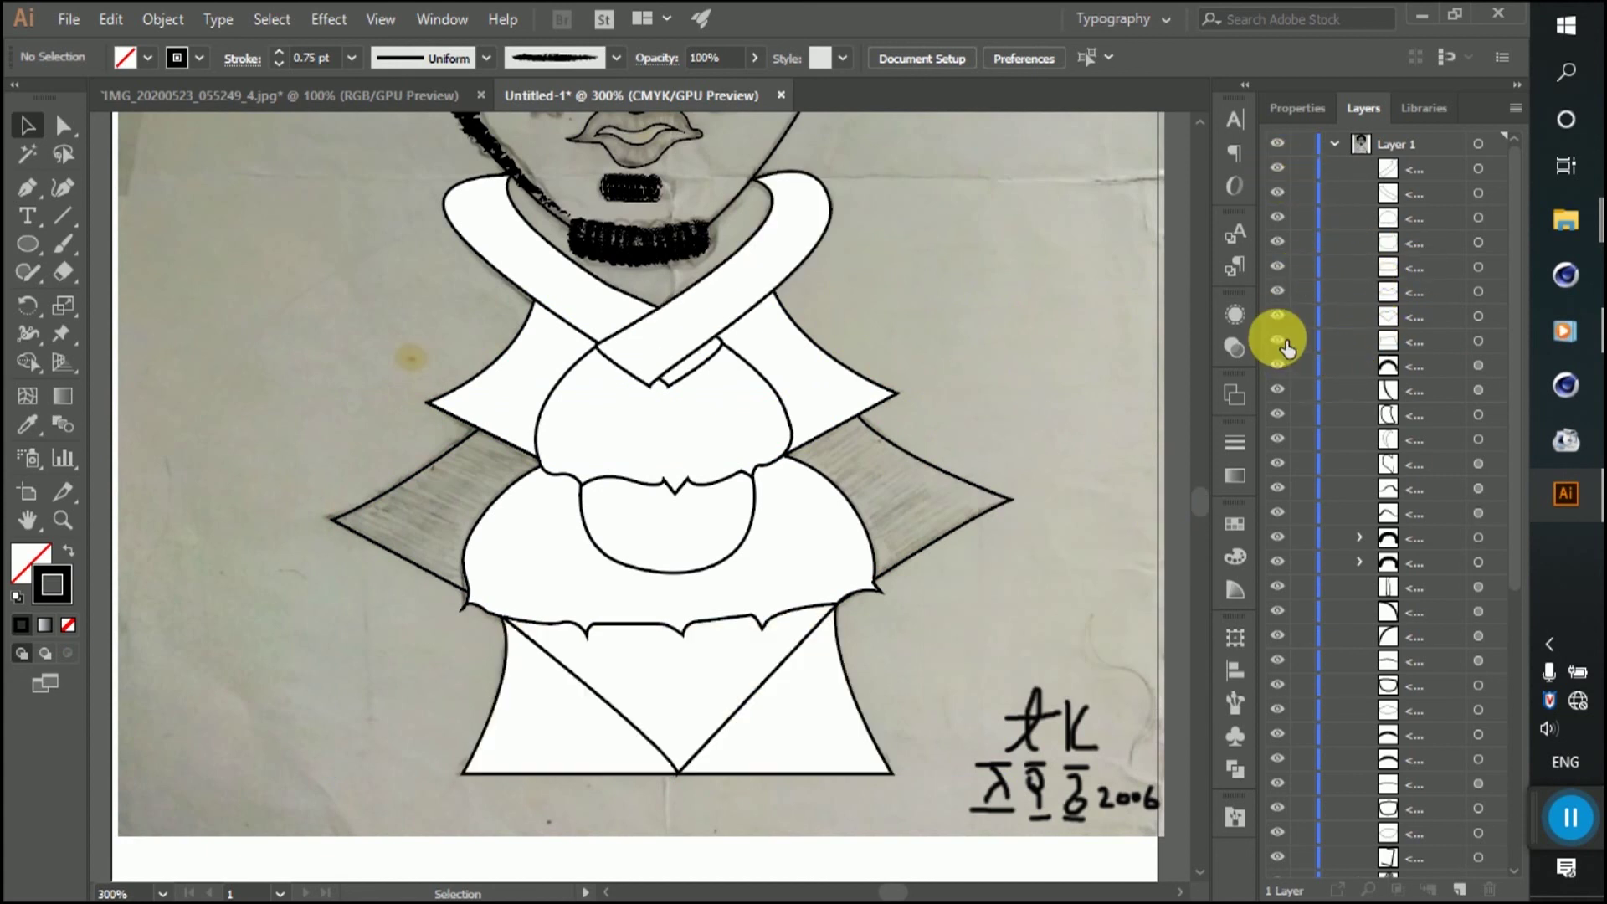
# Step: Fill the large diamond shape behind the skirt with White
pyautogui.click(950, 469)
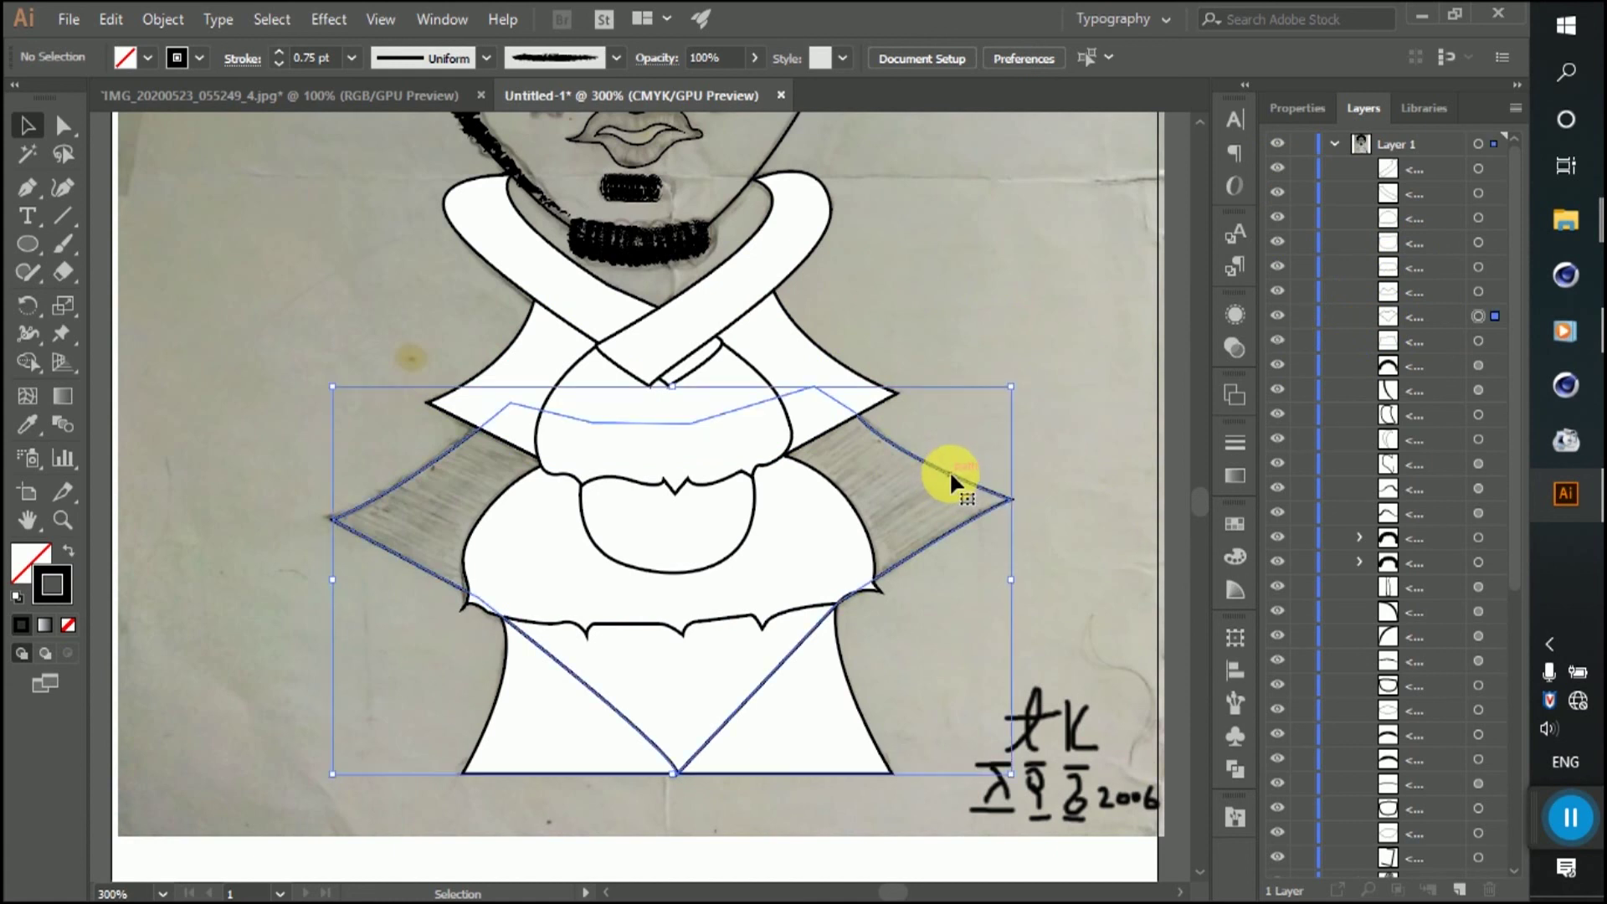
pyautogui.click(1408, 316)
pyautogui.click(42, 554)
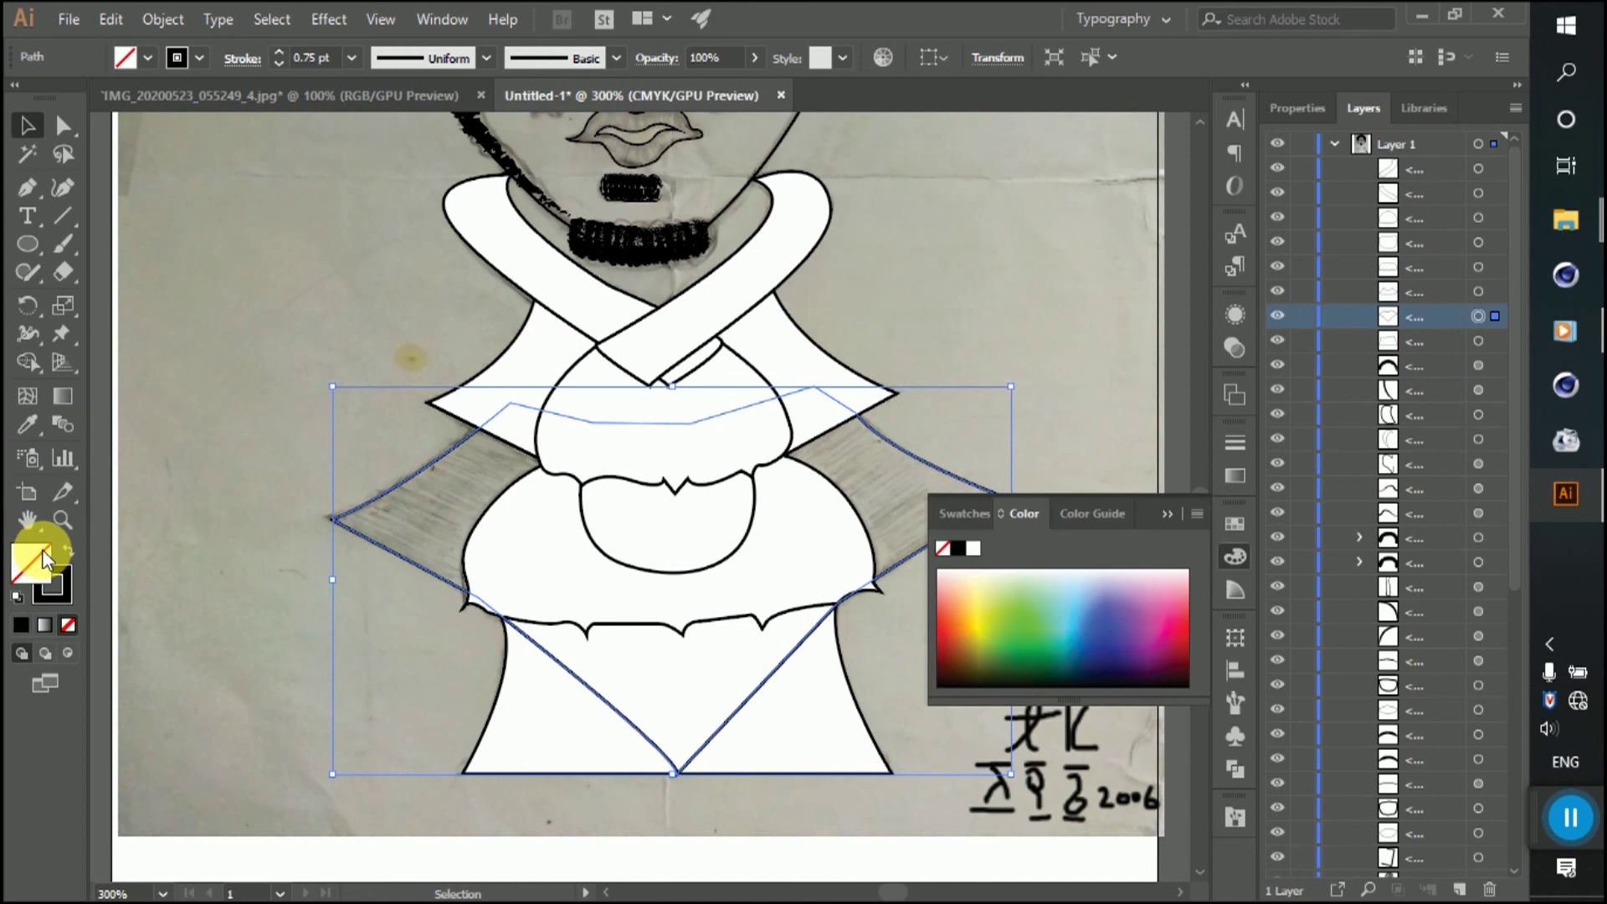
pyautogui.click(130, 57)
pyautogui.click(54, 100)
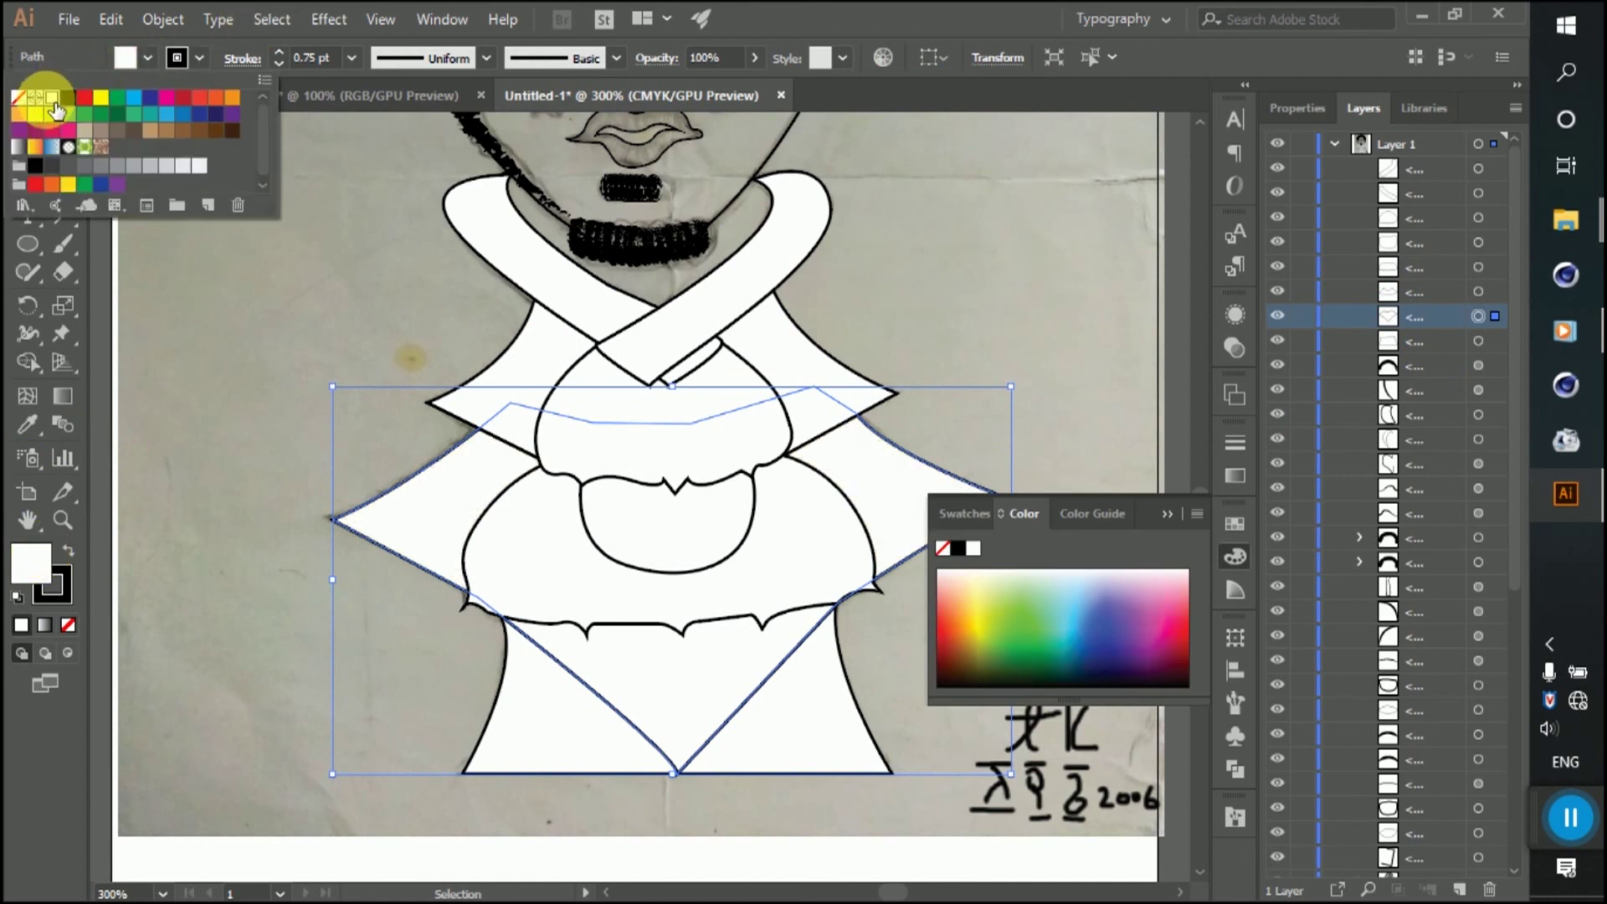
pyautogui.click(1048, 354)
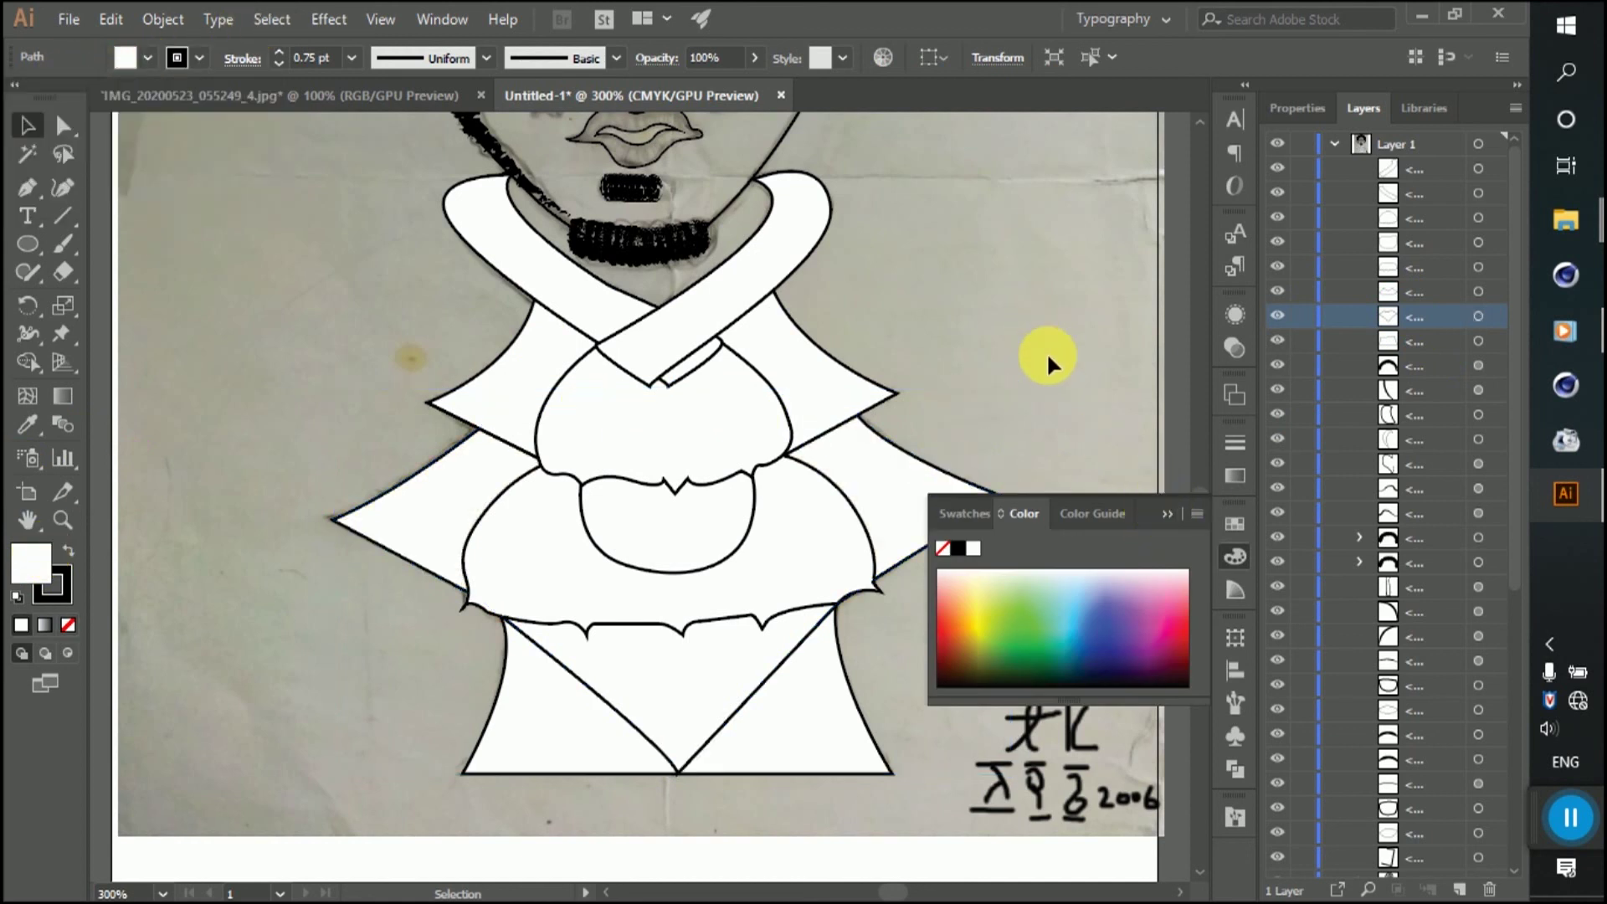
pyautogui.click(1166, 514)
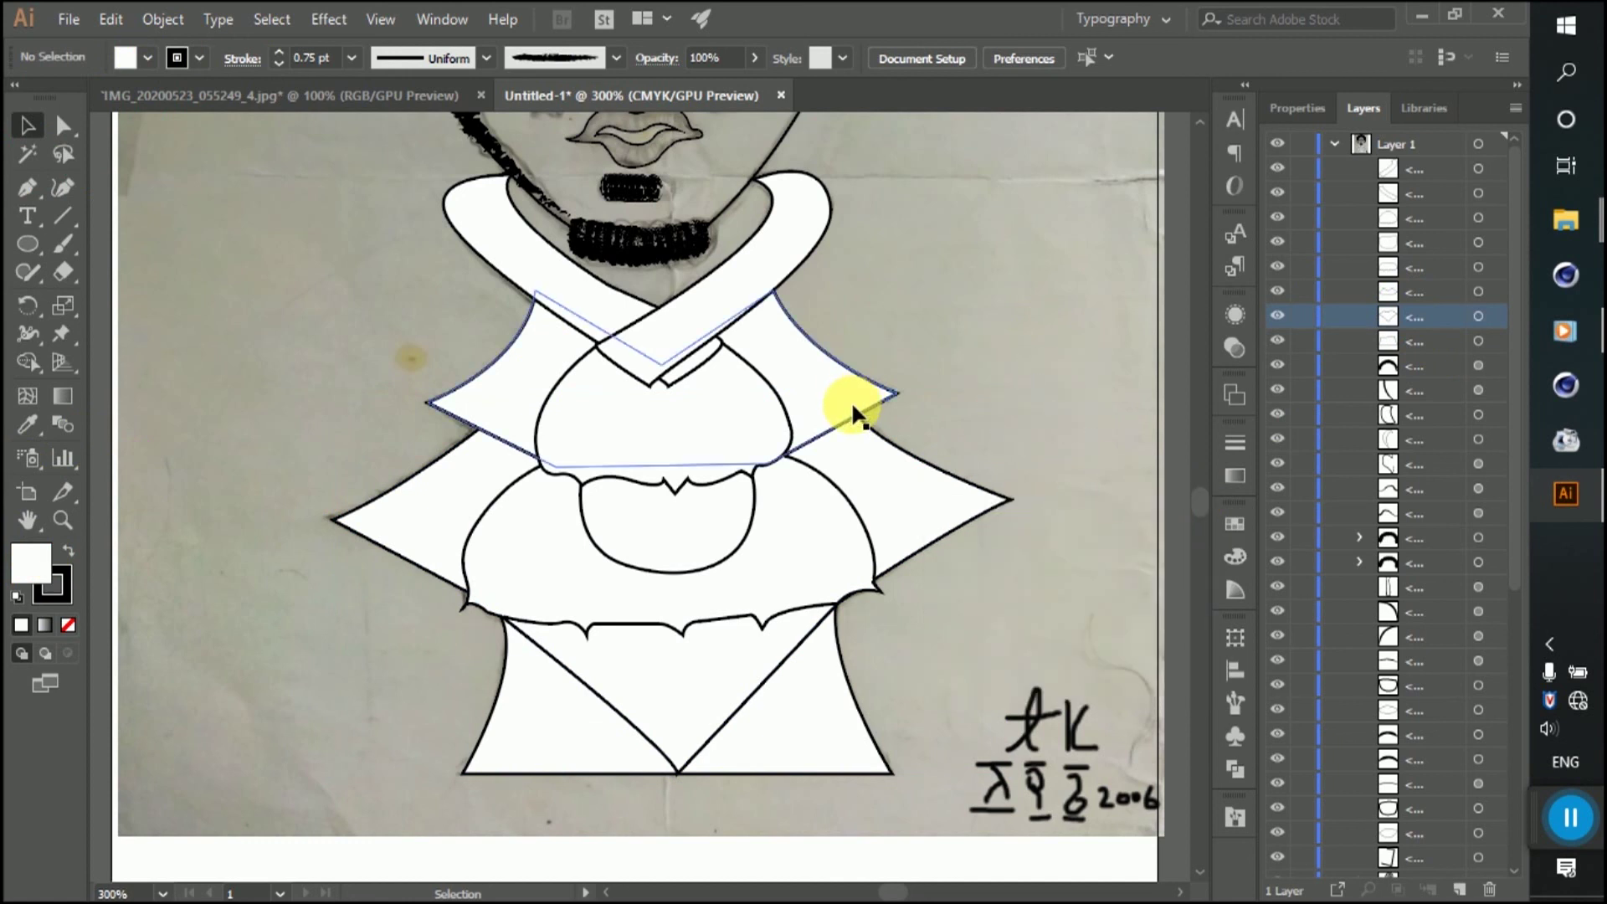
pyautogui.scroll(-2, 763, 434)
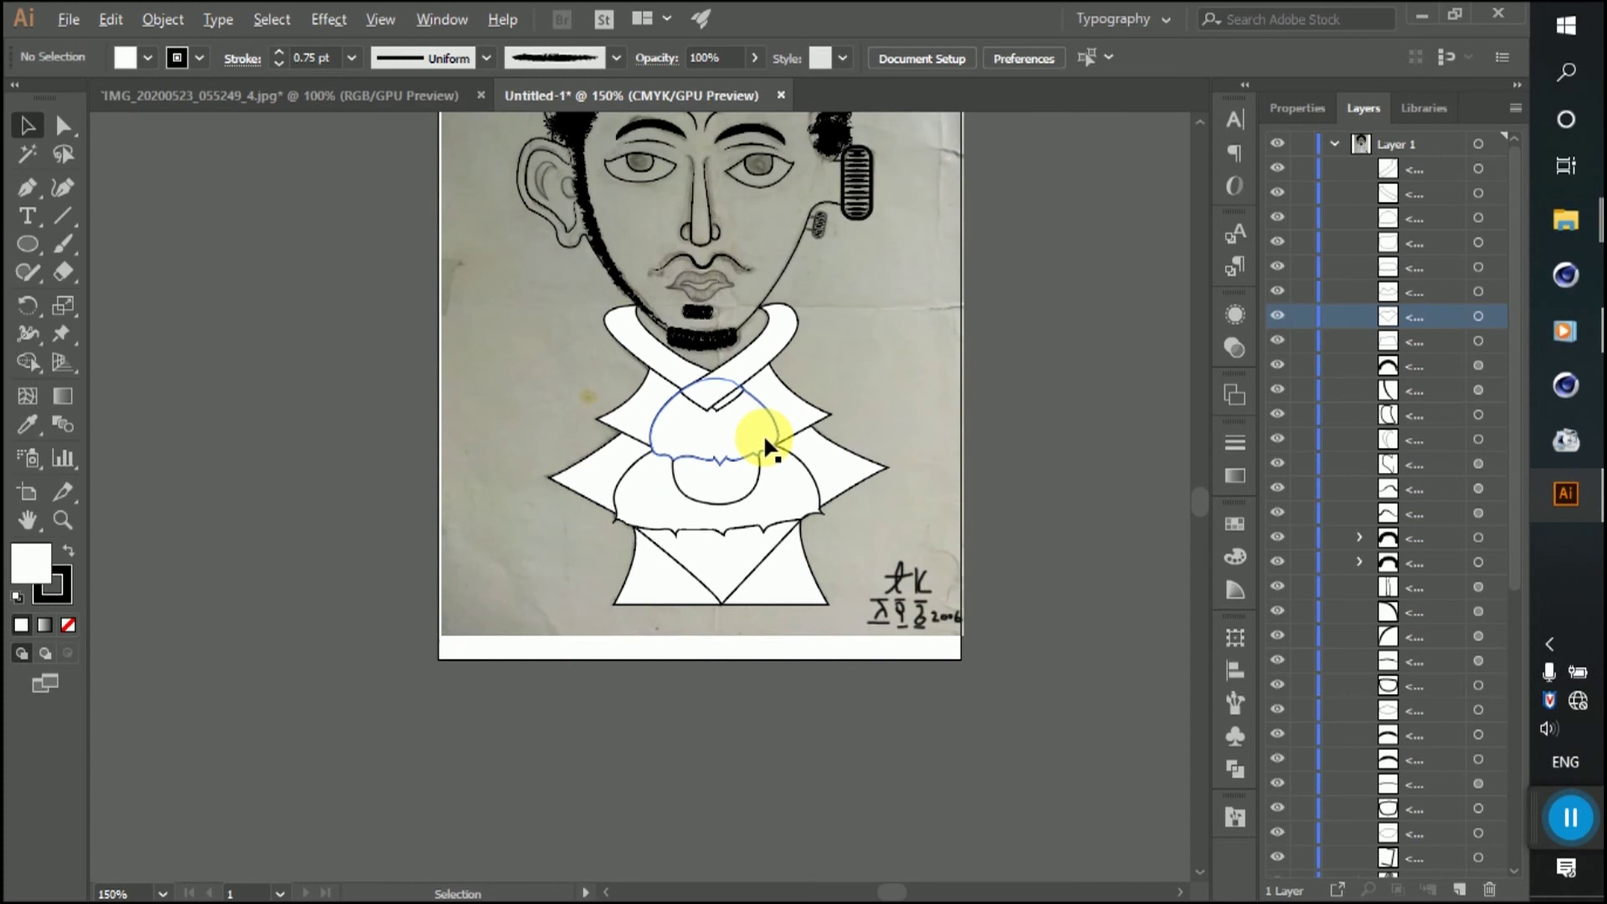
pyautogui.scroll(-1, 763, 435)
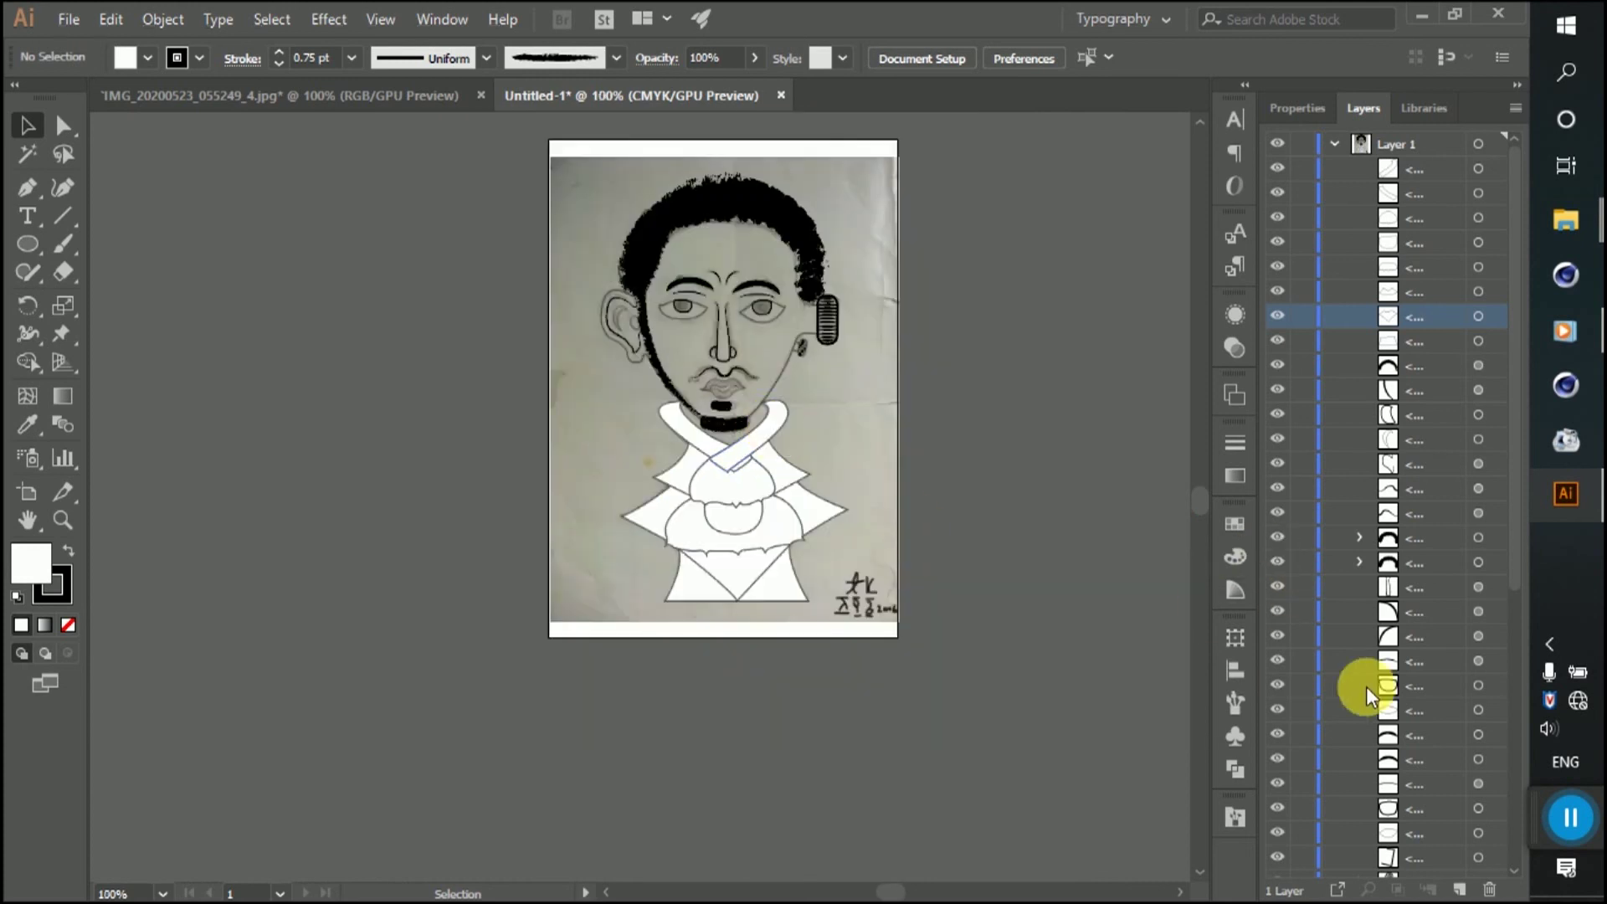
pyautogui.scroll(-5, 1312, 599)
pyautogui.click(1278, 865)
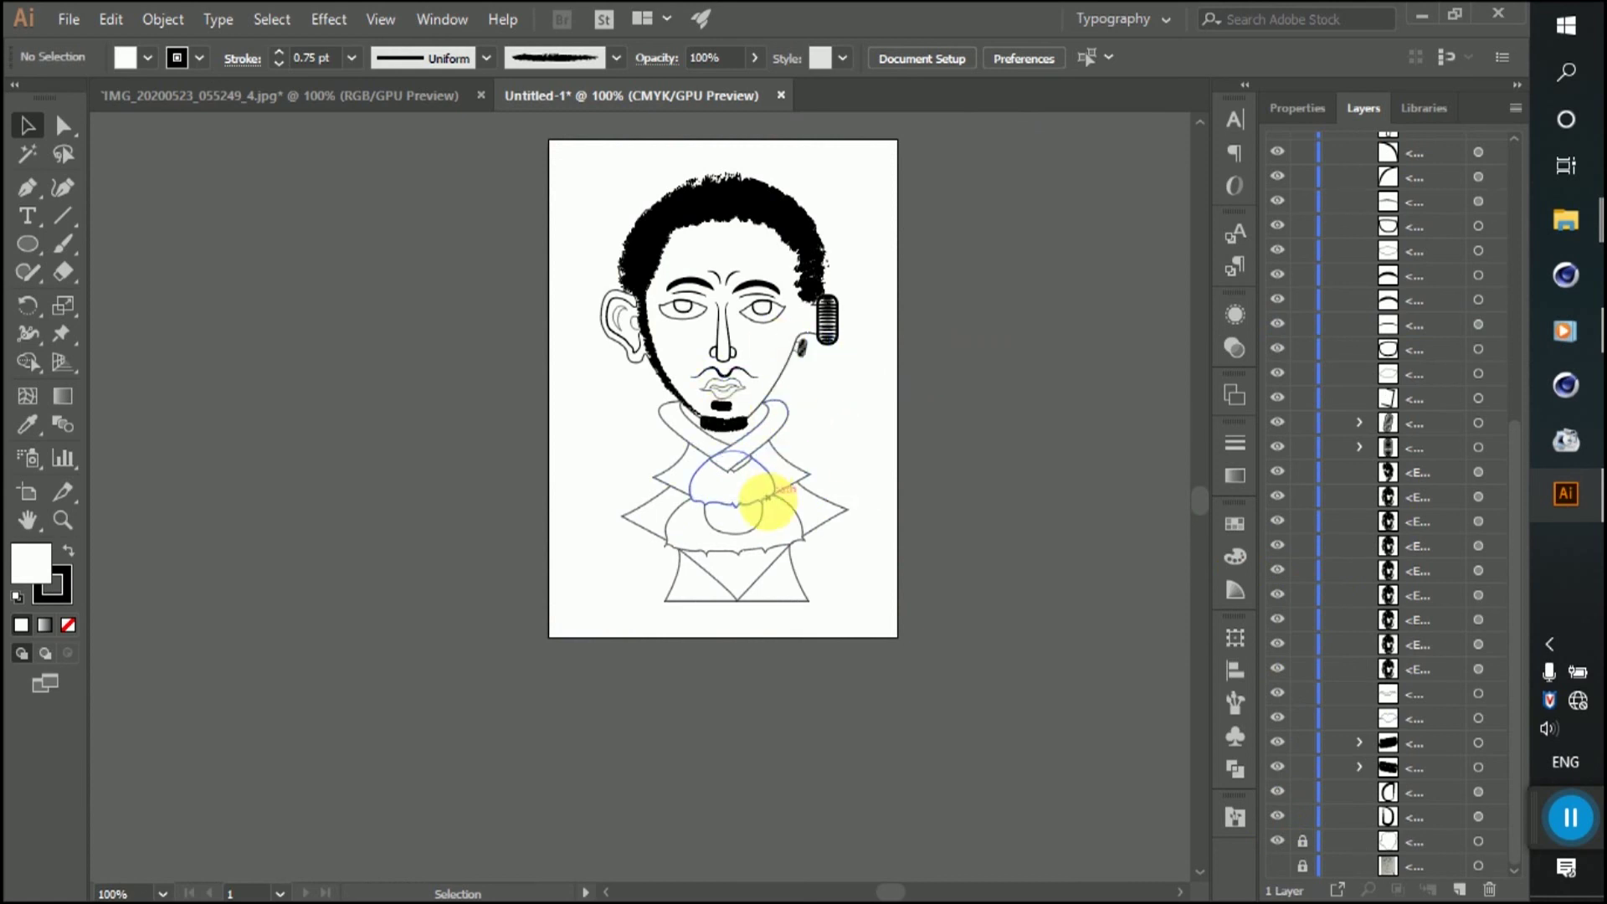
pyautogui.scroll(1, 686, 430)
pyautogui.scroll(1, 829, 448)
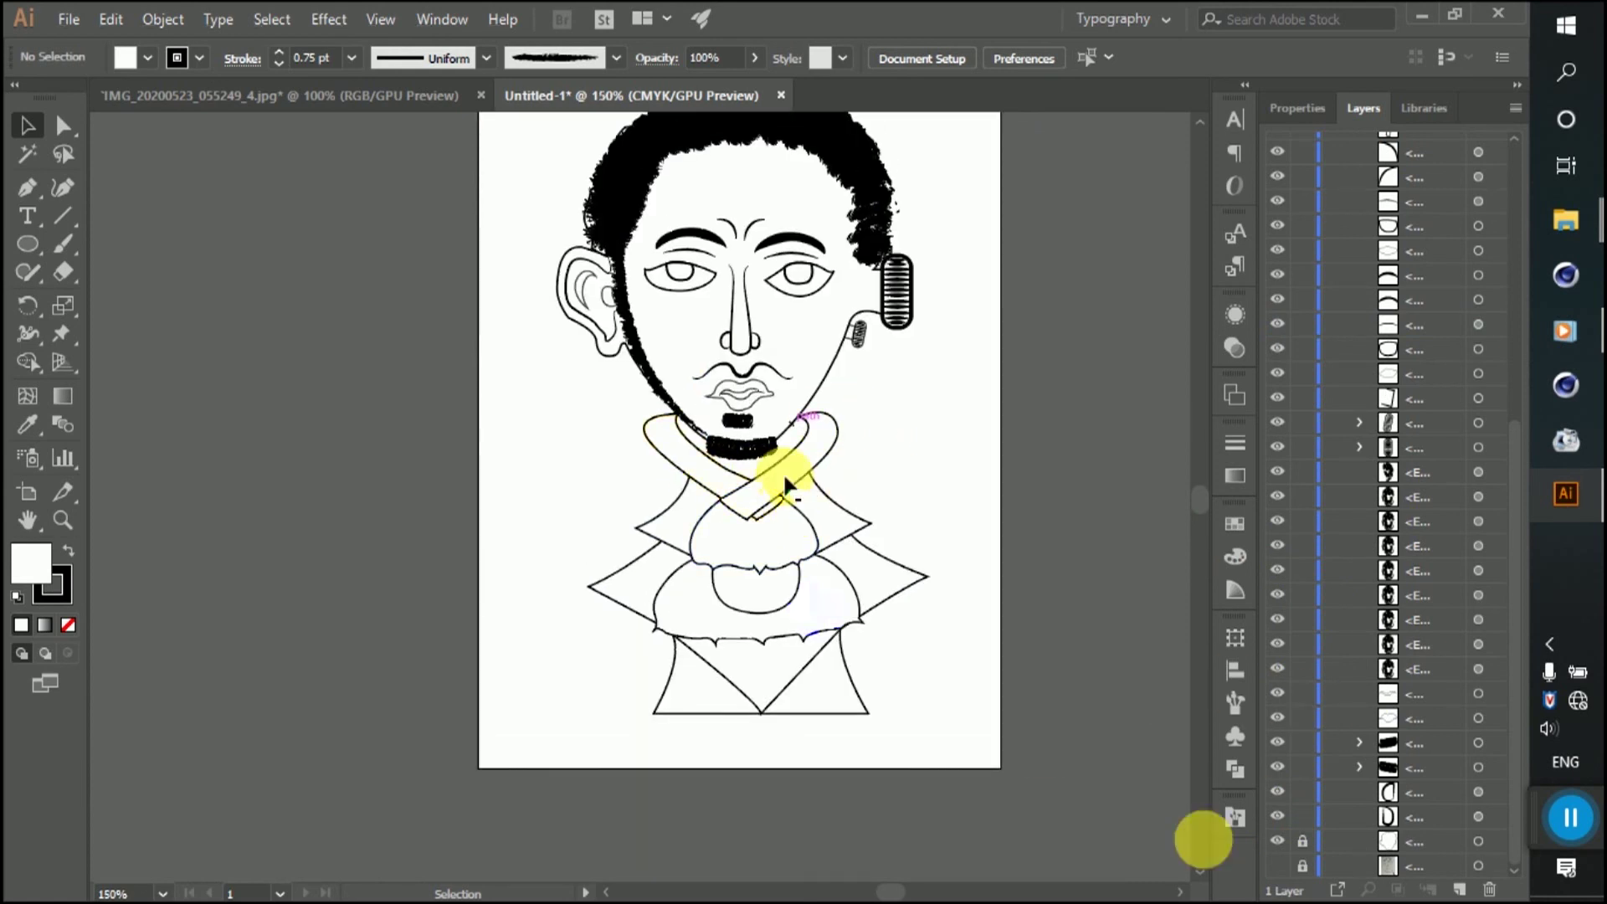
pyautogui.click(1278, 840)
pyautogui.click(1281, 867)
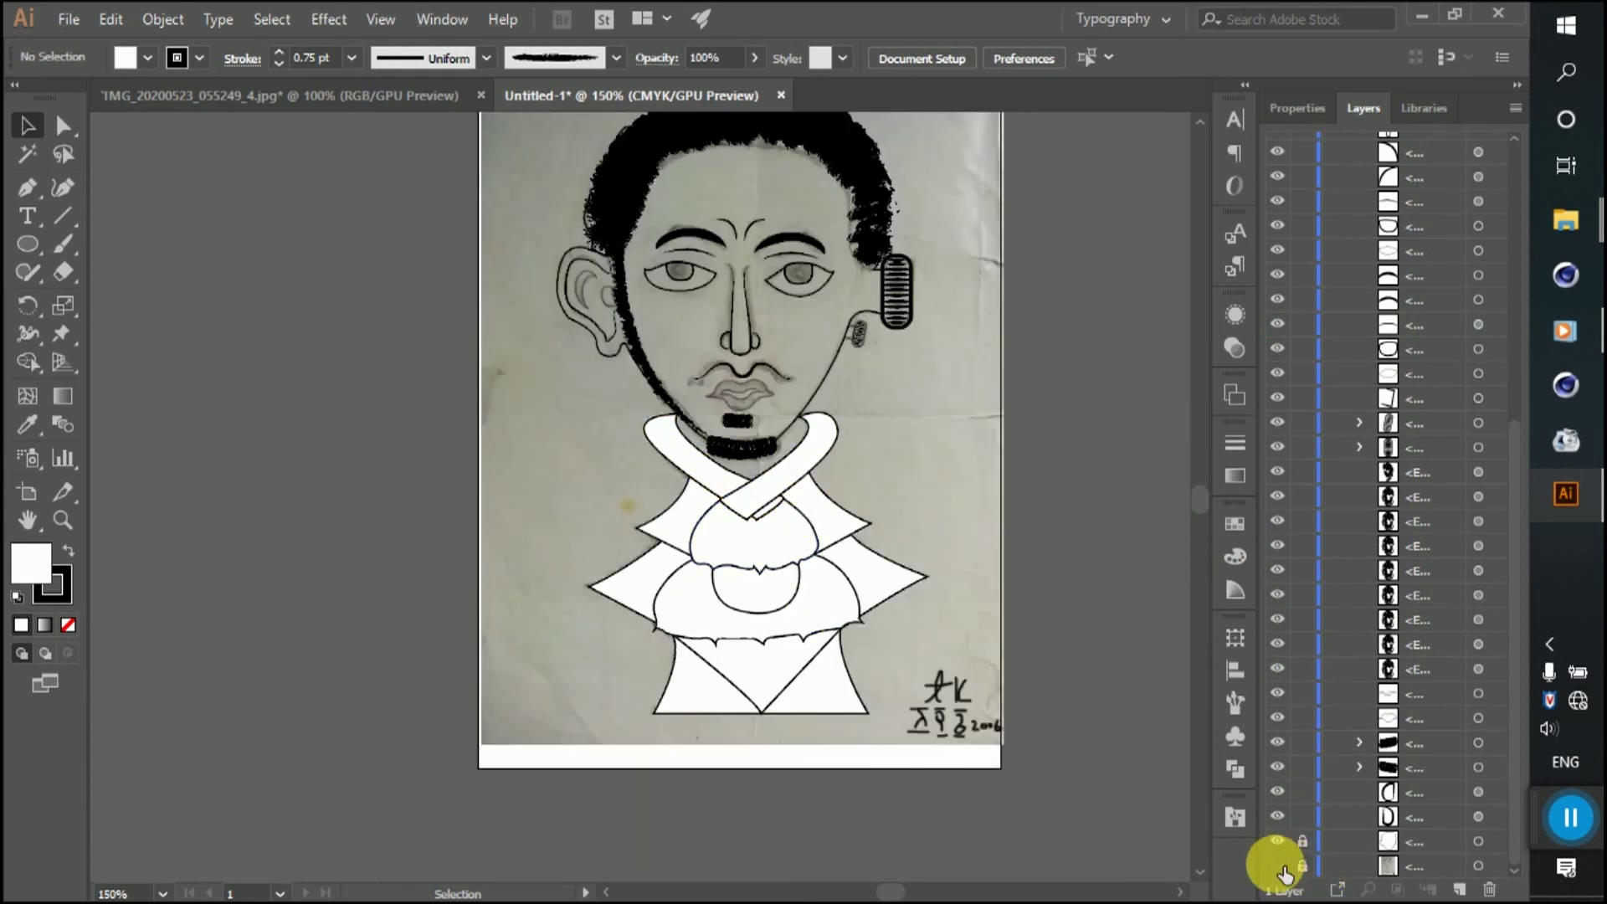
pyautogui.click(1283, 868)
pyautogui.click(1278, 866)
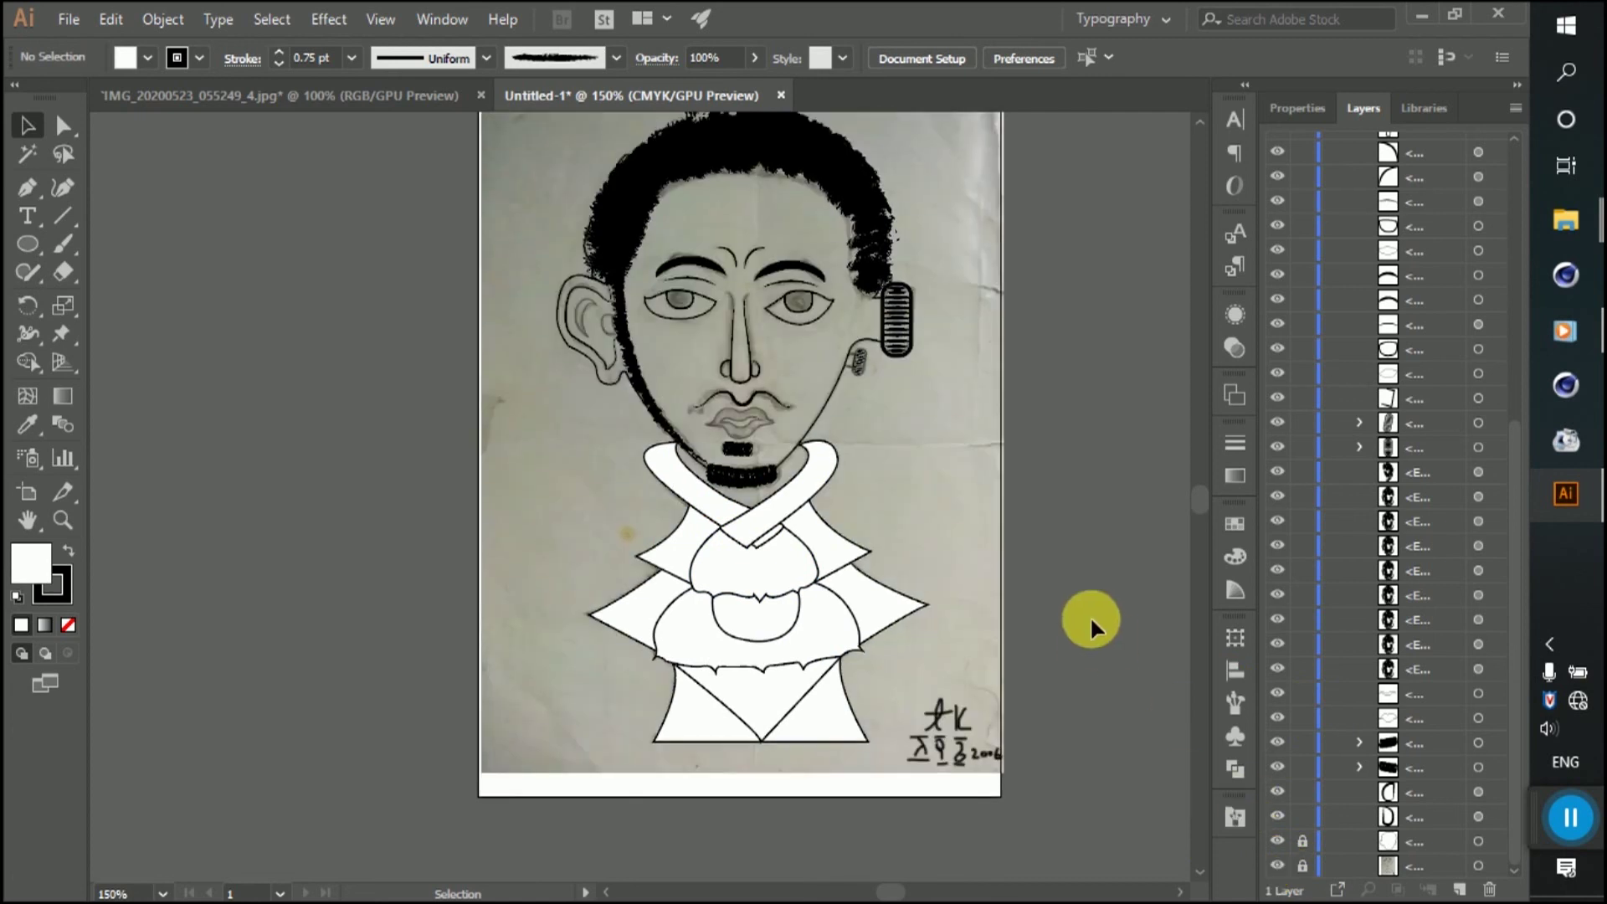
pyautogui.scroll(3, 1090, 615)
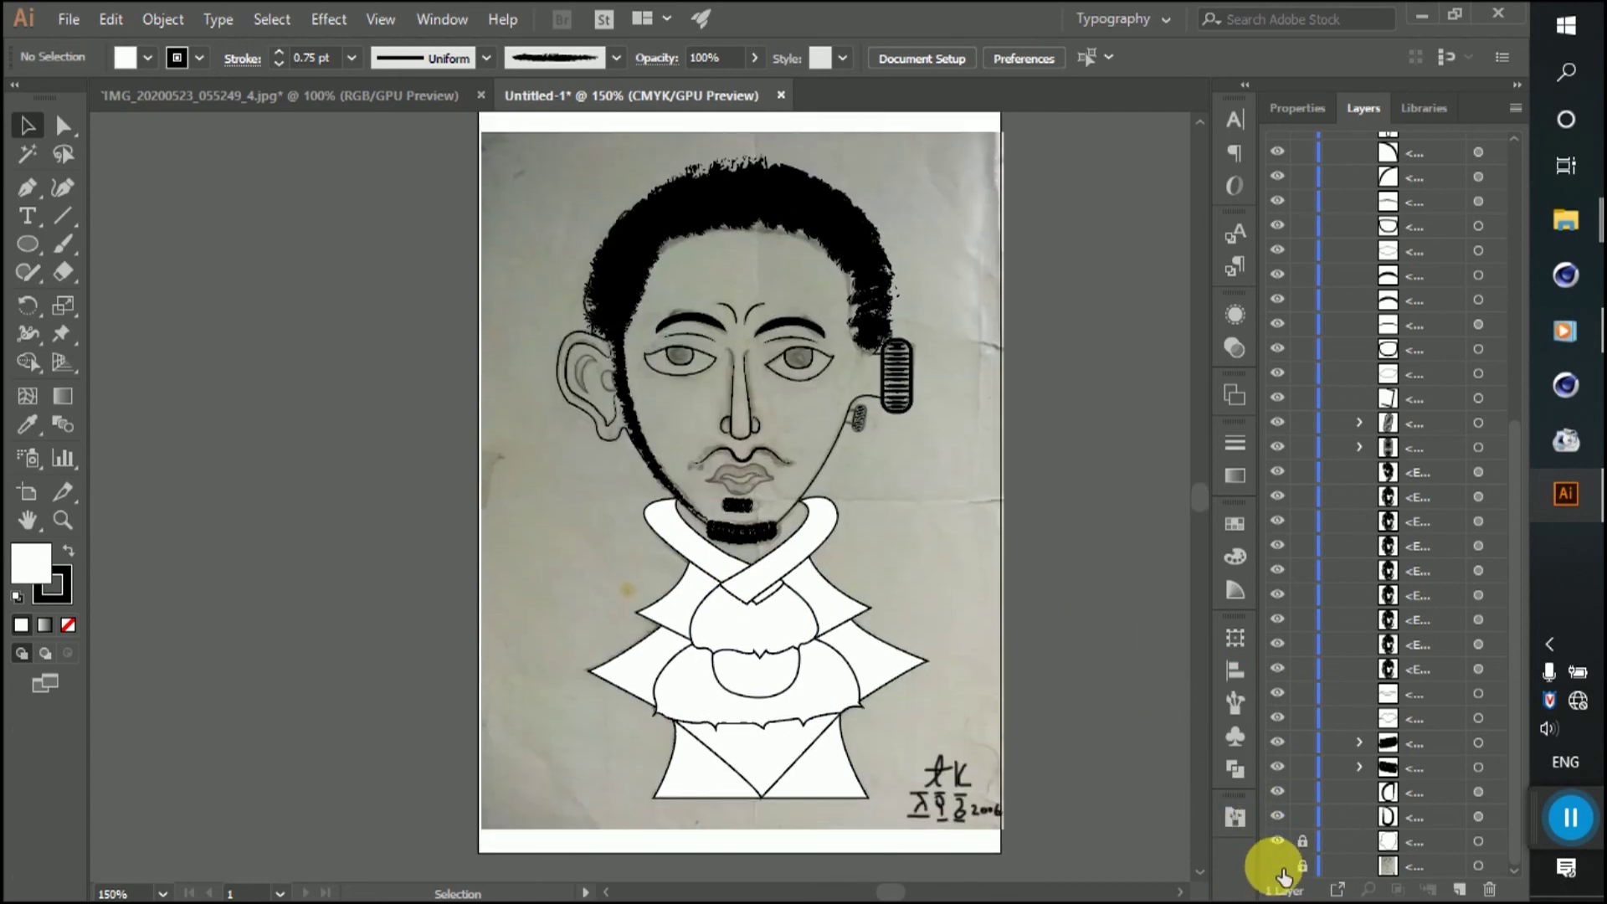
pyautogui.click(1279, 868)
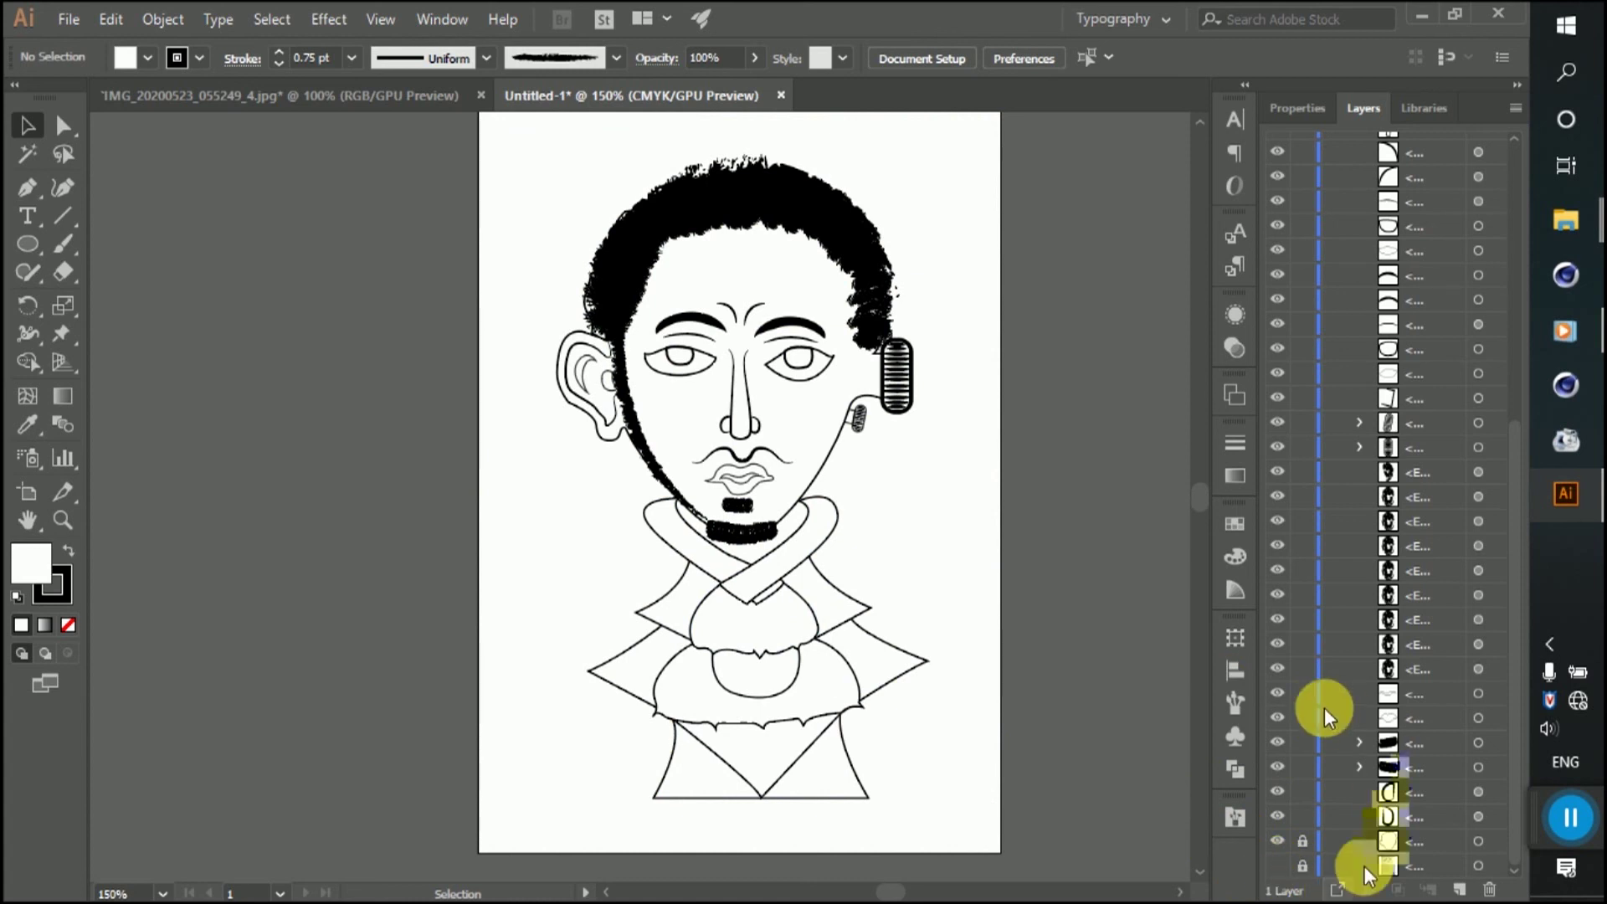
pyautogui.click(1278, 866)
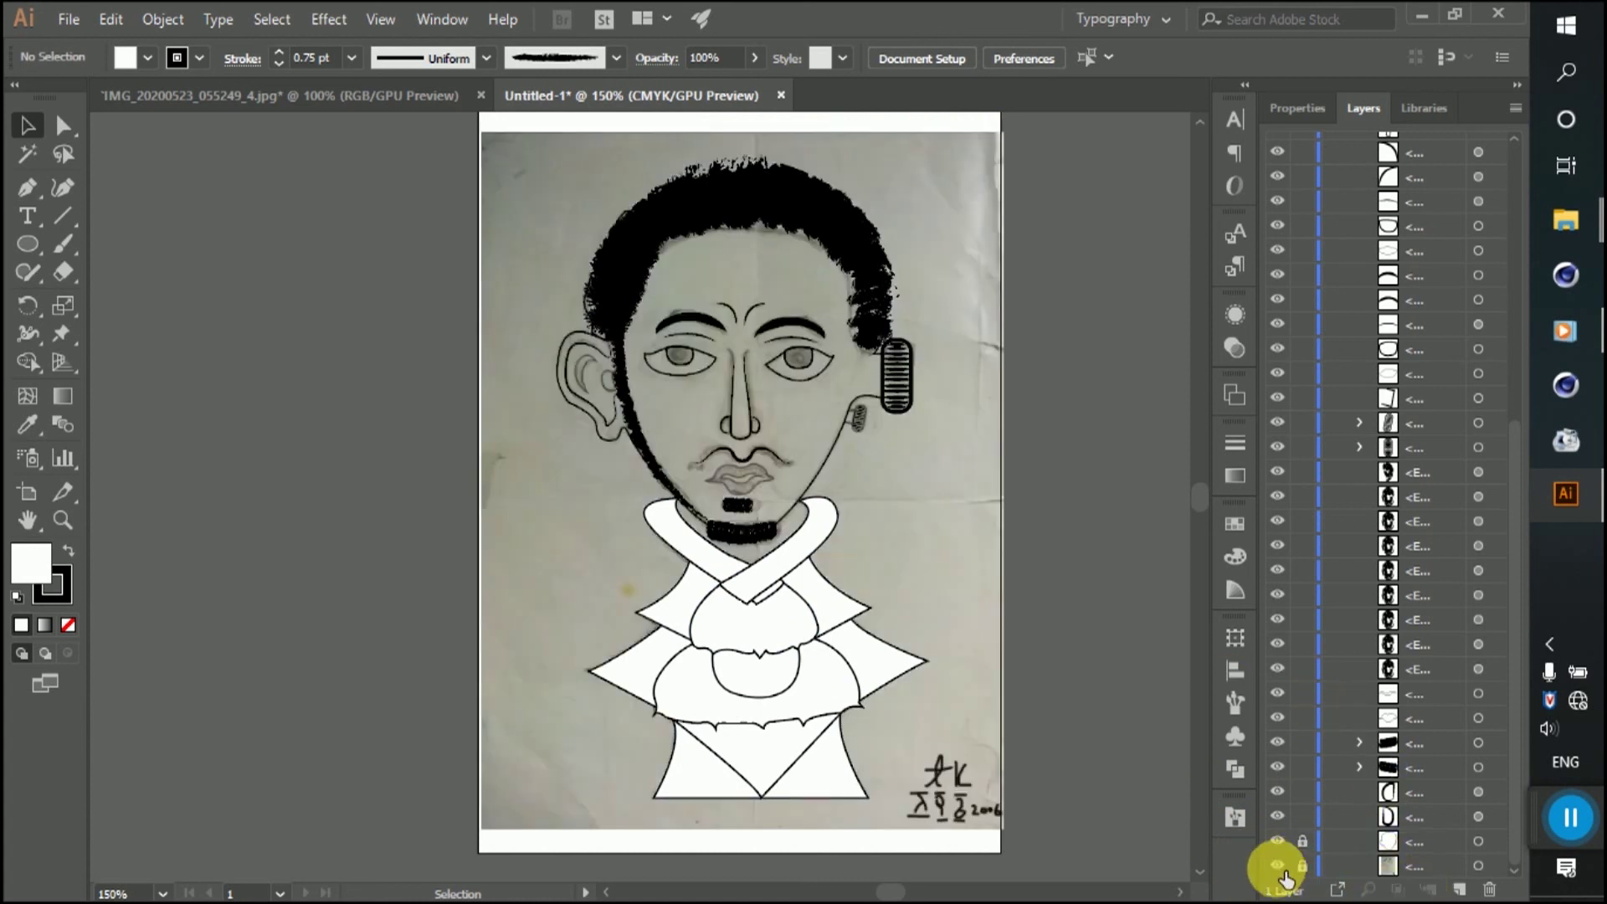
# Step: Fill the right eye pupil with dark brown #1E0F08 via the Color Picker
pyautogui.click(793, 362)
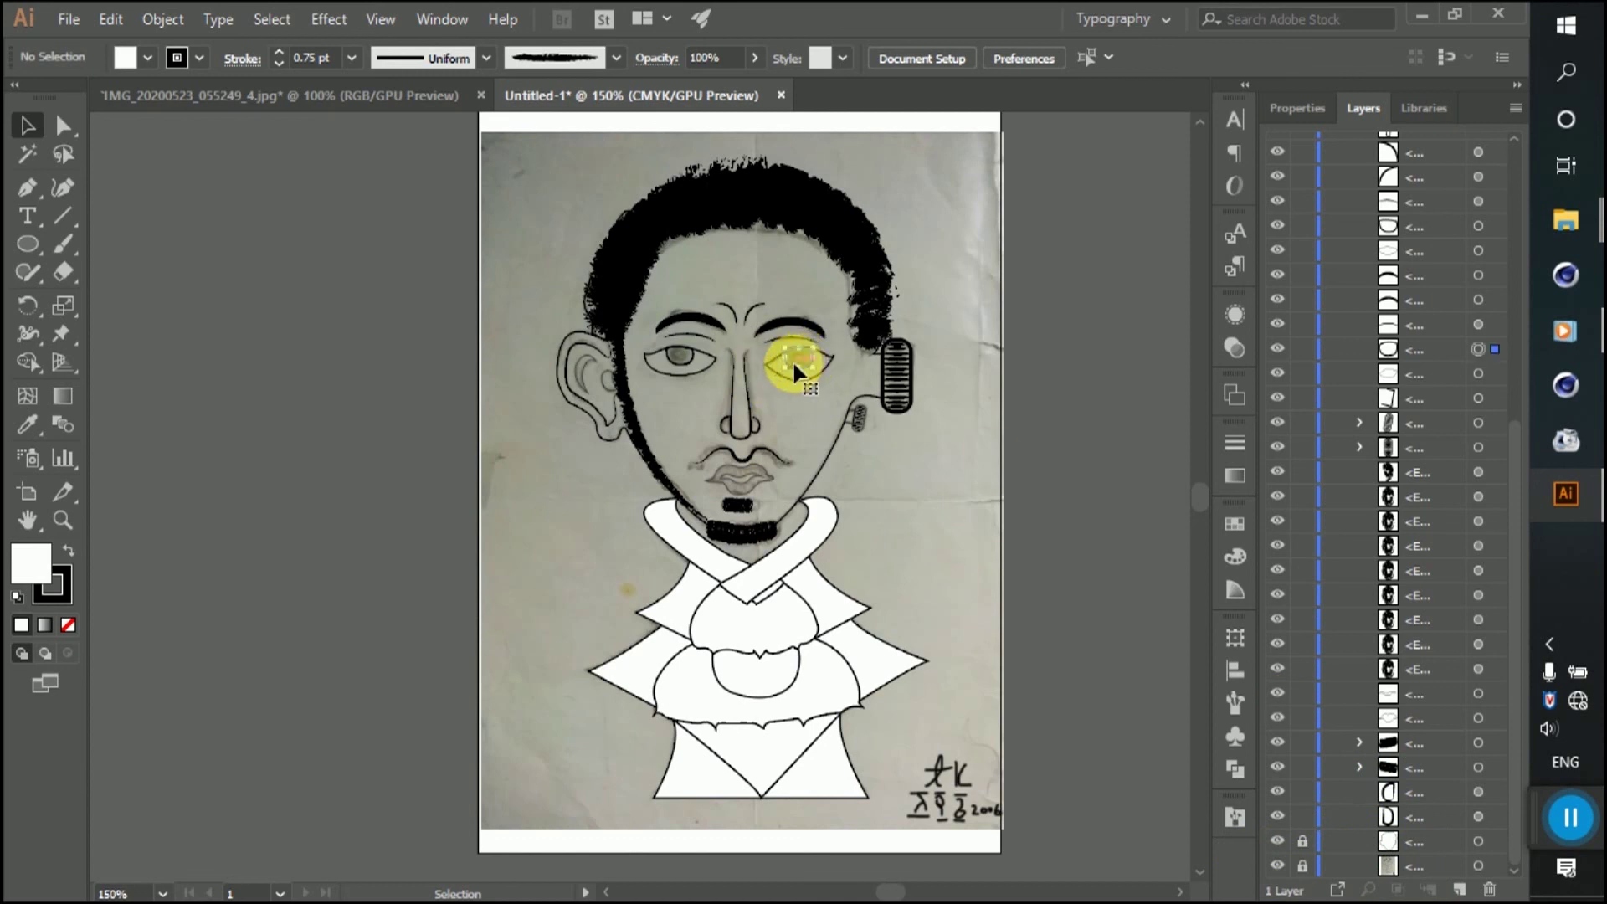
pyautogui.click(1018, 360)
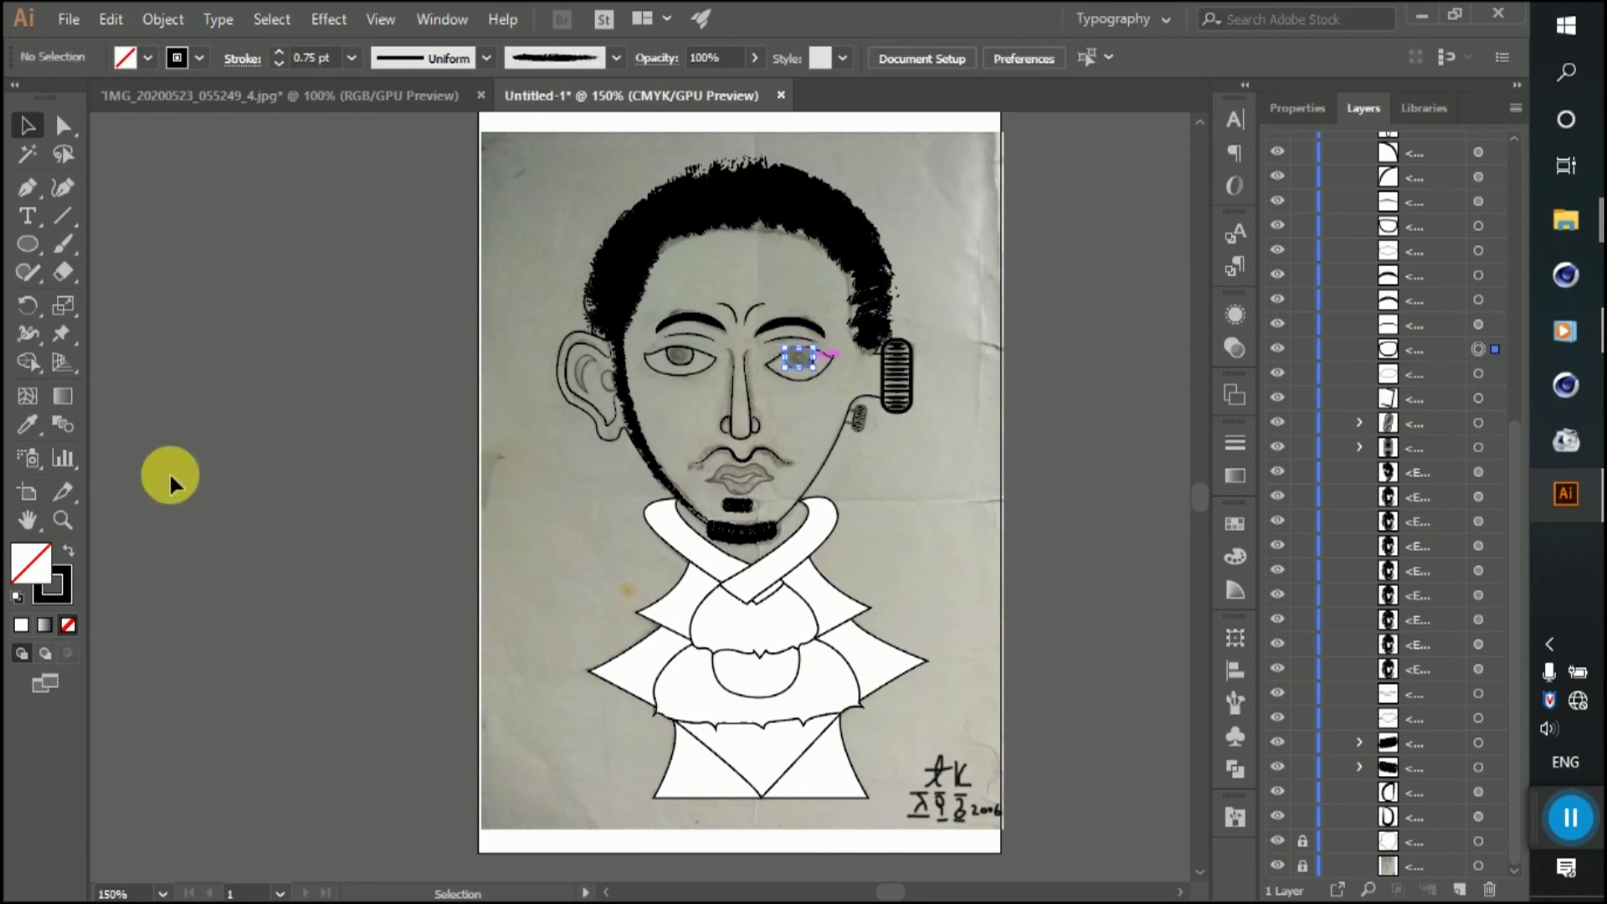
pyautogui.doubleClick(23, 561)
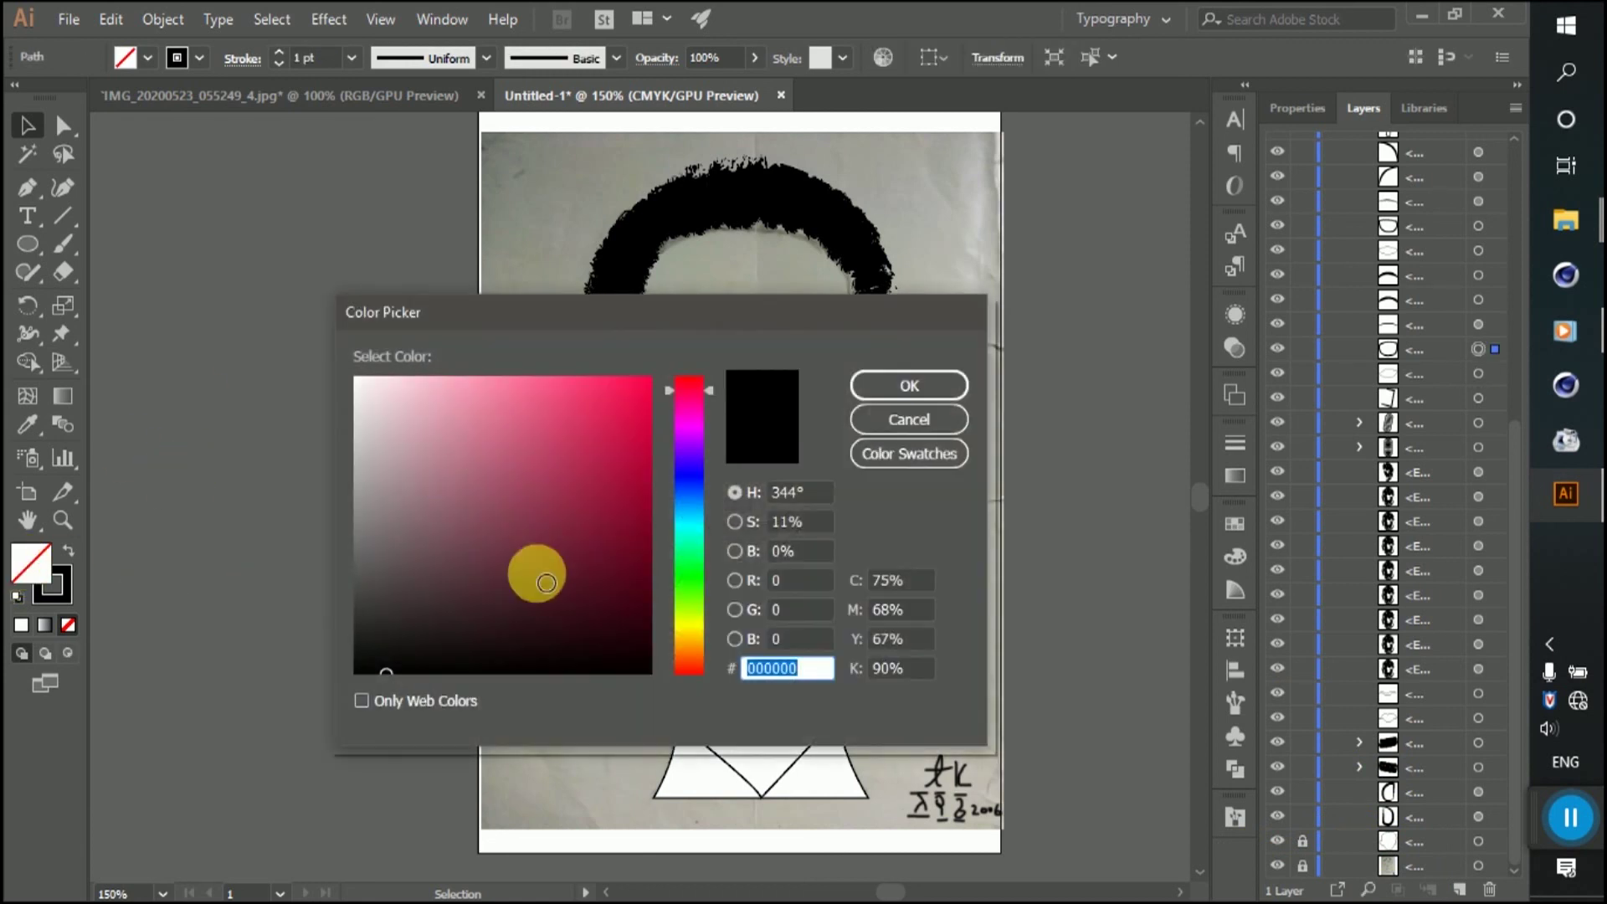
pyautogui.moveTo(680, 652); pyautogui.dragTo(681, 656)
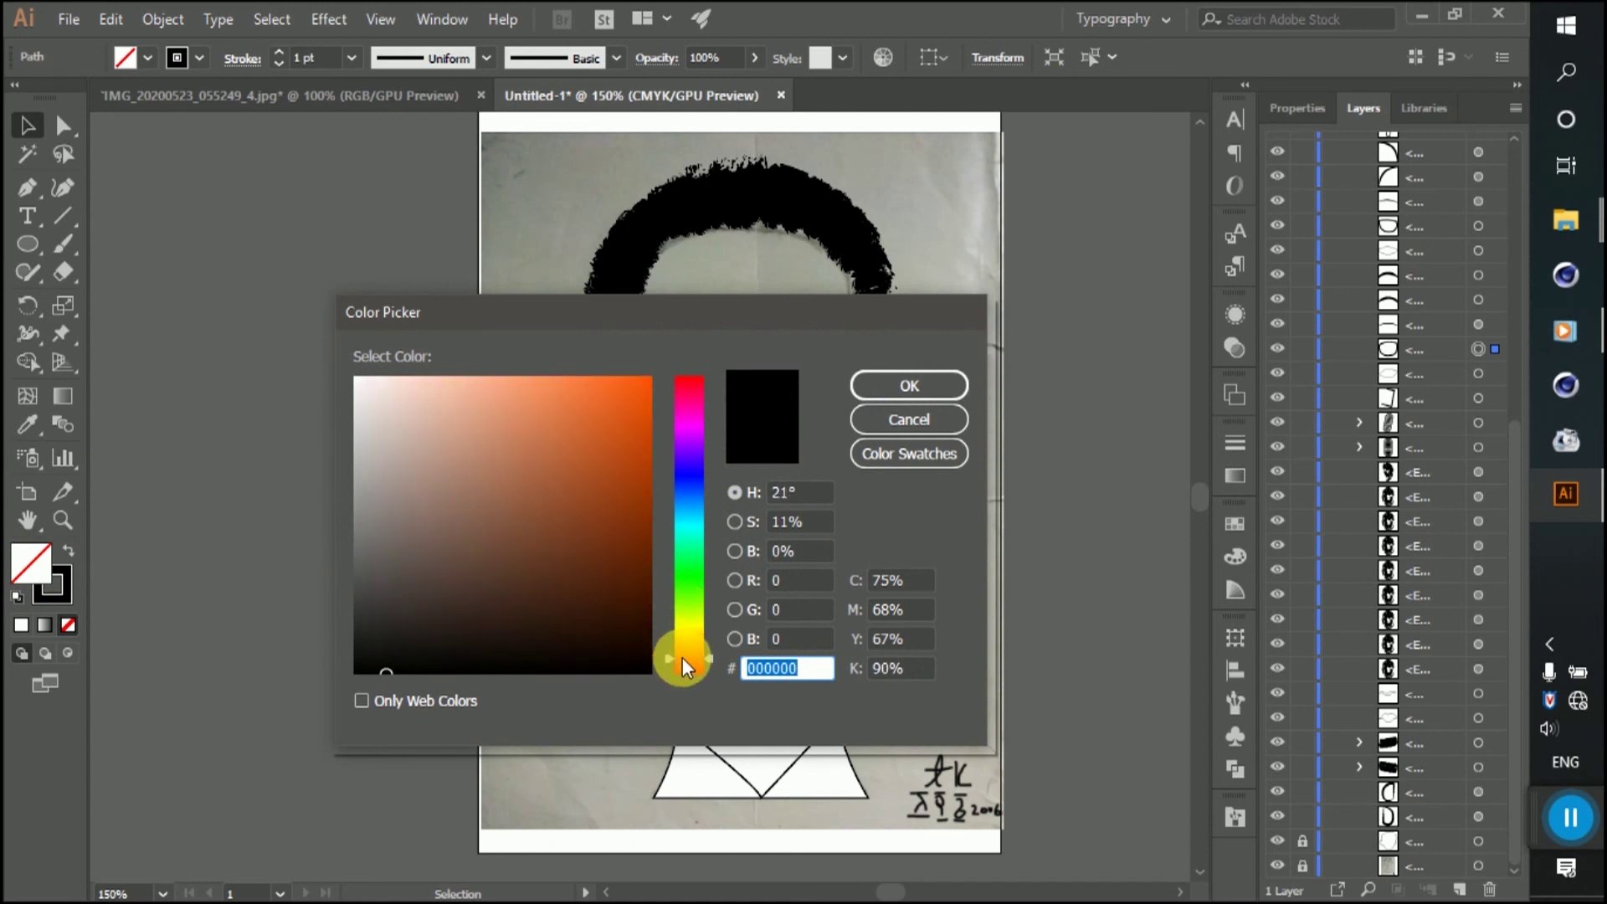
pyautogui.click(609, 647)
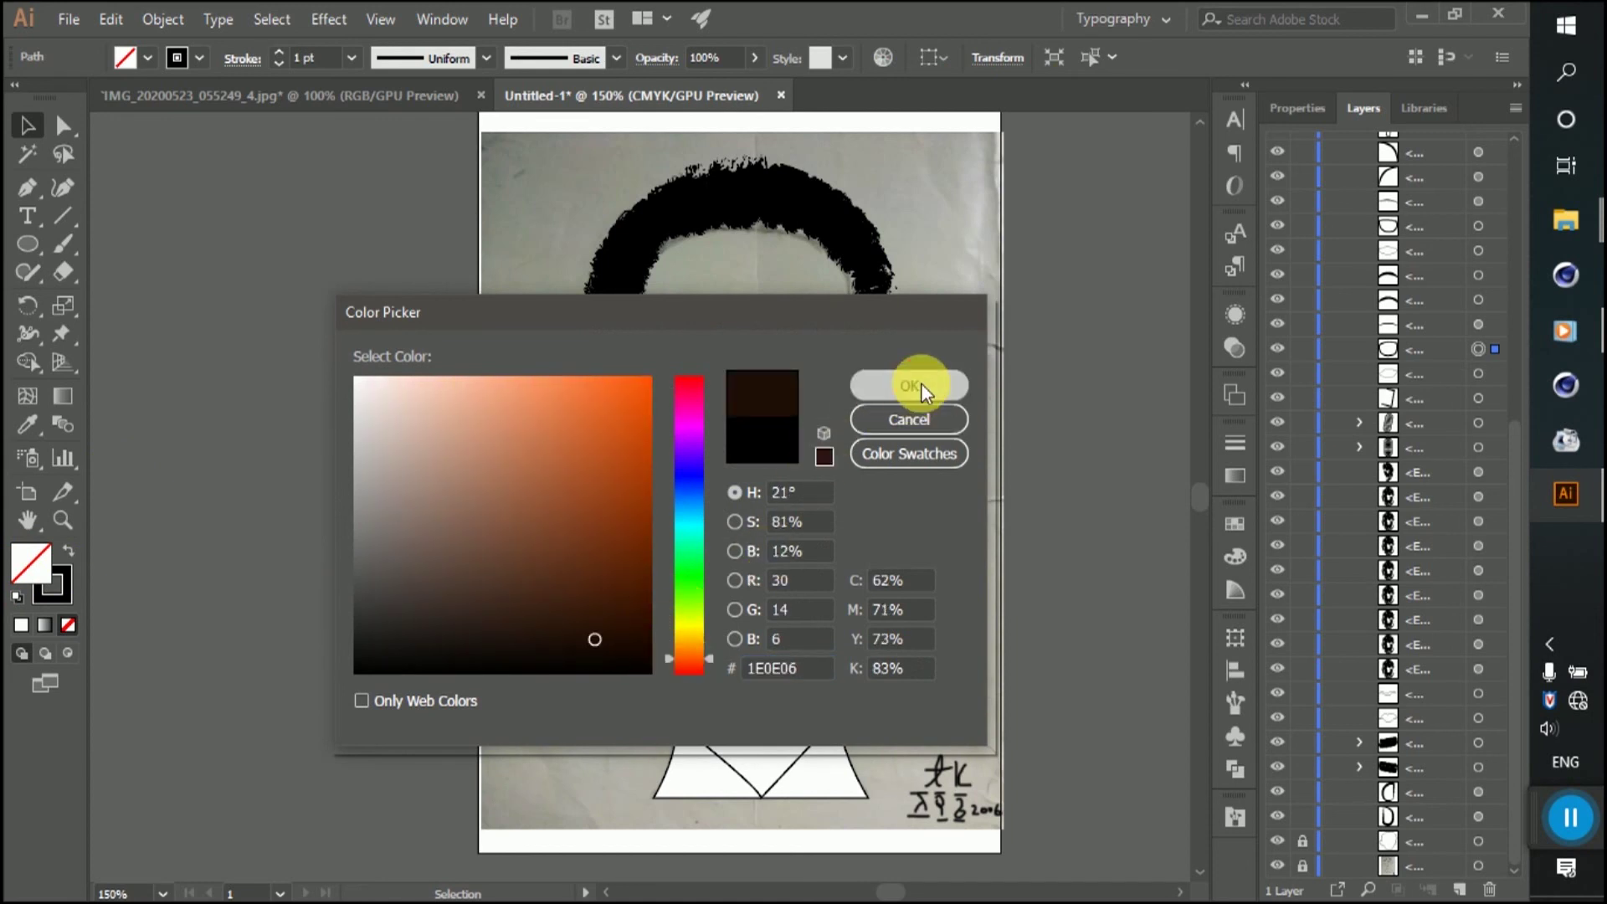
pyautogui.click(919, 385)
pyautogui.click(1033, 514)
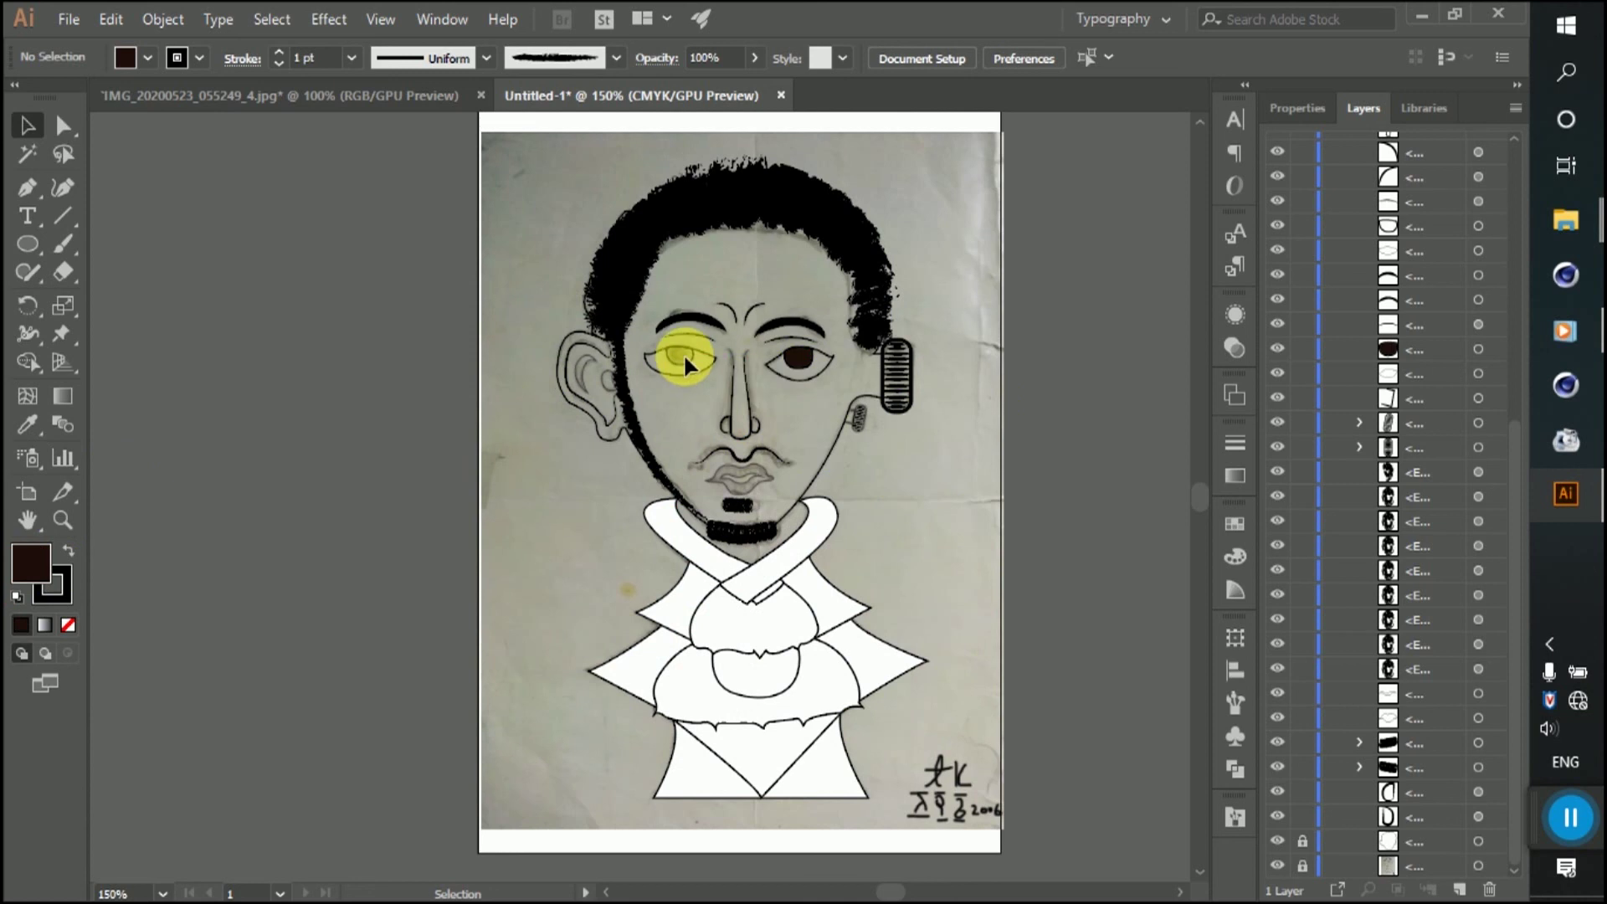
# Step: Eyedropper the same dark brown onto the left pupil and verify its fill
pyautogui.moveTo(685, 360); pyautogui.dragTo(659, 379)
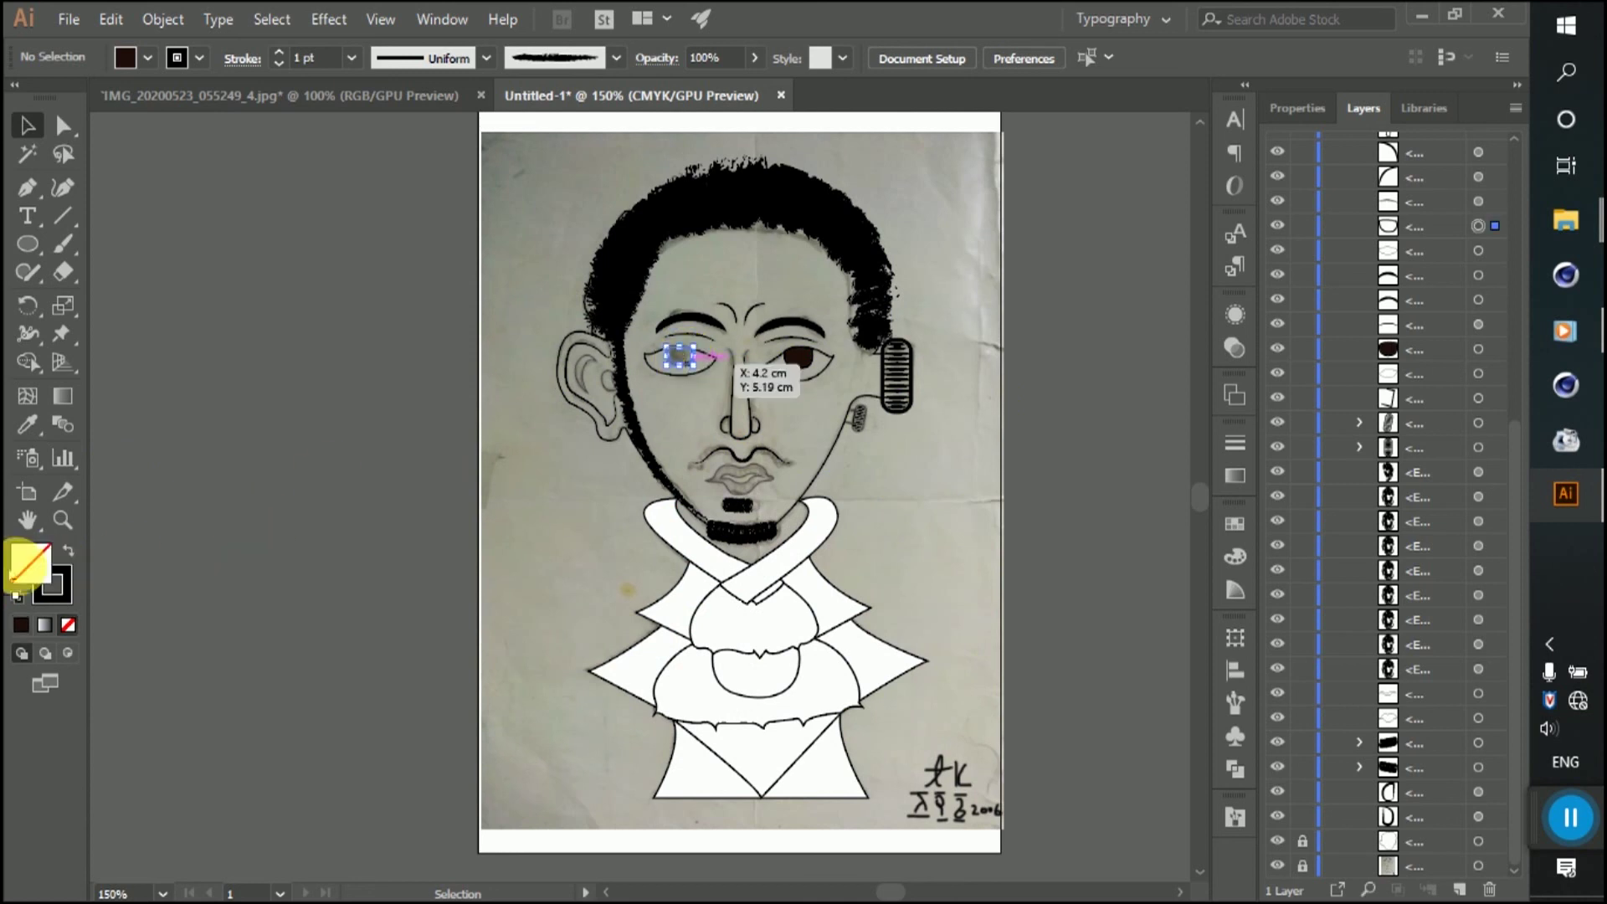
pyautogui.click(37, 435)
pyautogui.click(801, 358)
pyautogui.click(46, 134)
pyautogui.click(269, 266)
pyautogui.click(681, 358)
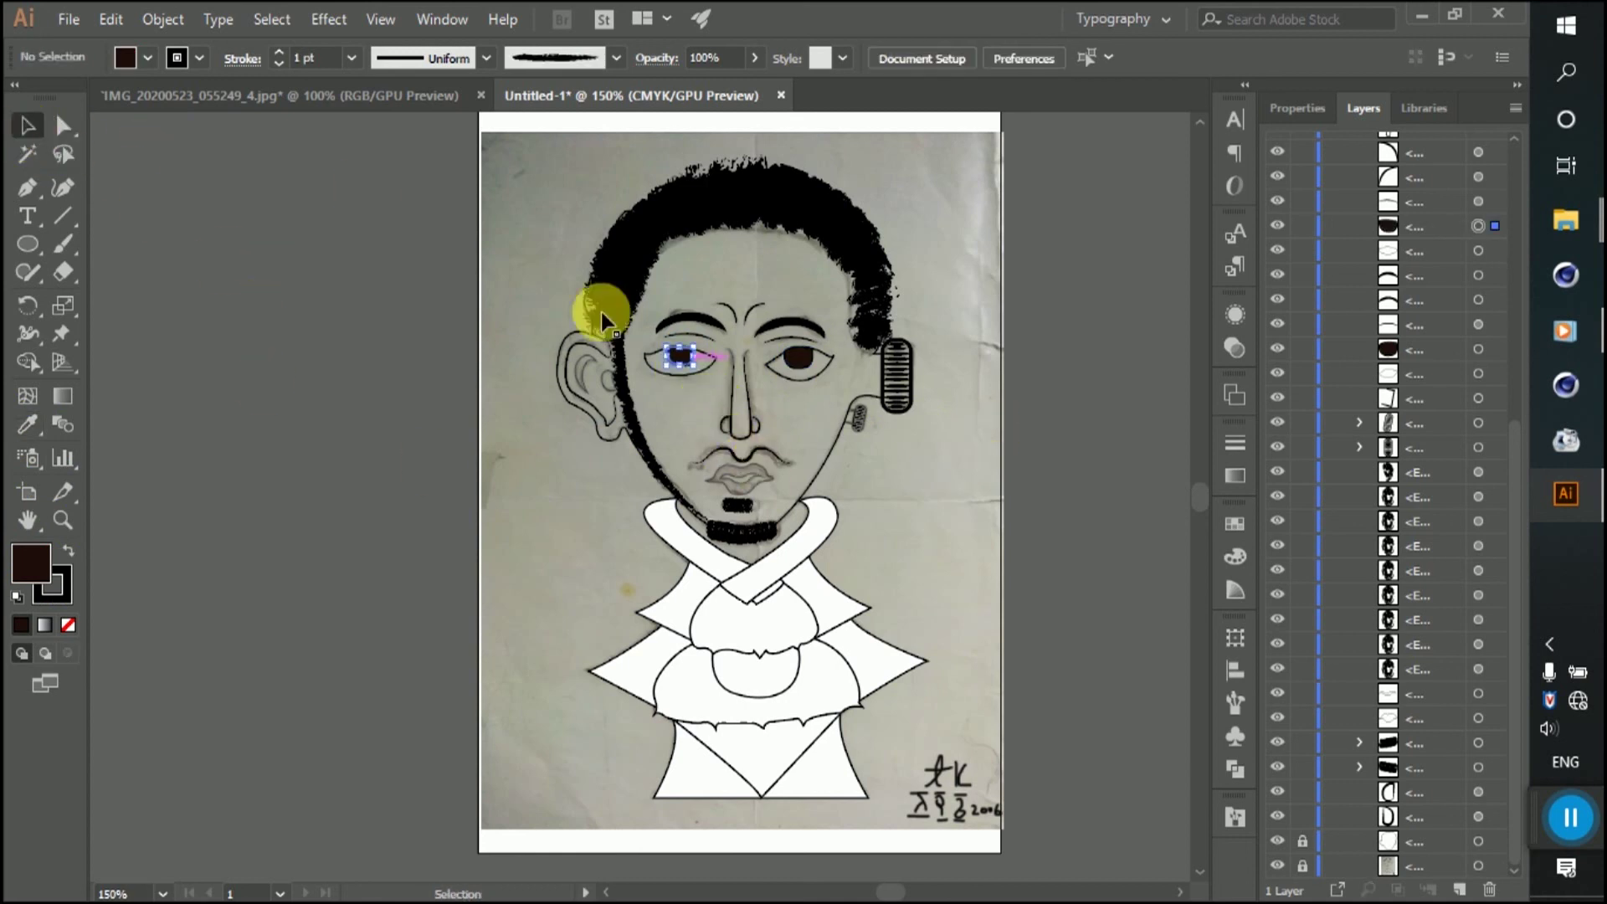
pyautogui.click(256, 311)
# Step: Toggle the reference sketch layer off and on to compare the trace
pyautogui.click(1278, 865)
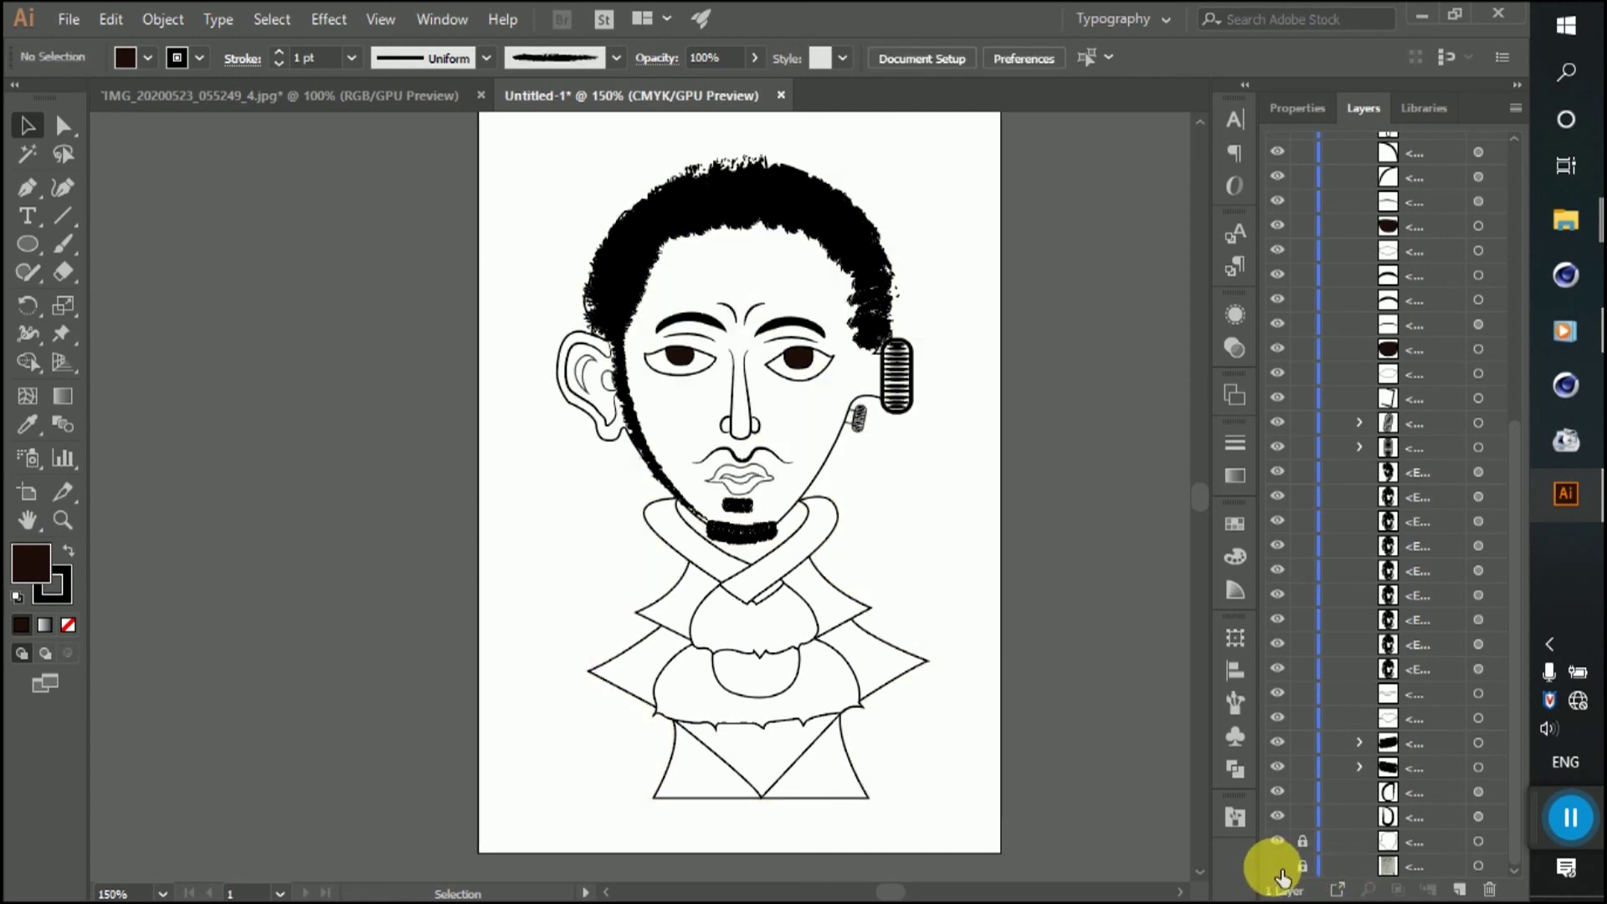
pyautogui.click(1278, 867)
pyautogui.click(1278, 867)
pyautogui.click(1278, 866)
pyautogui.click(1278, 866)
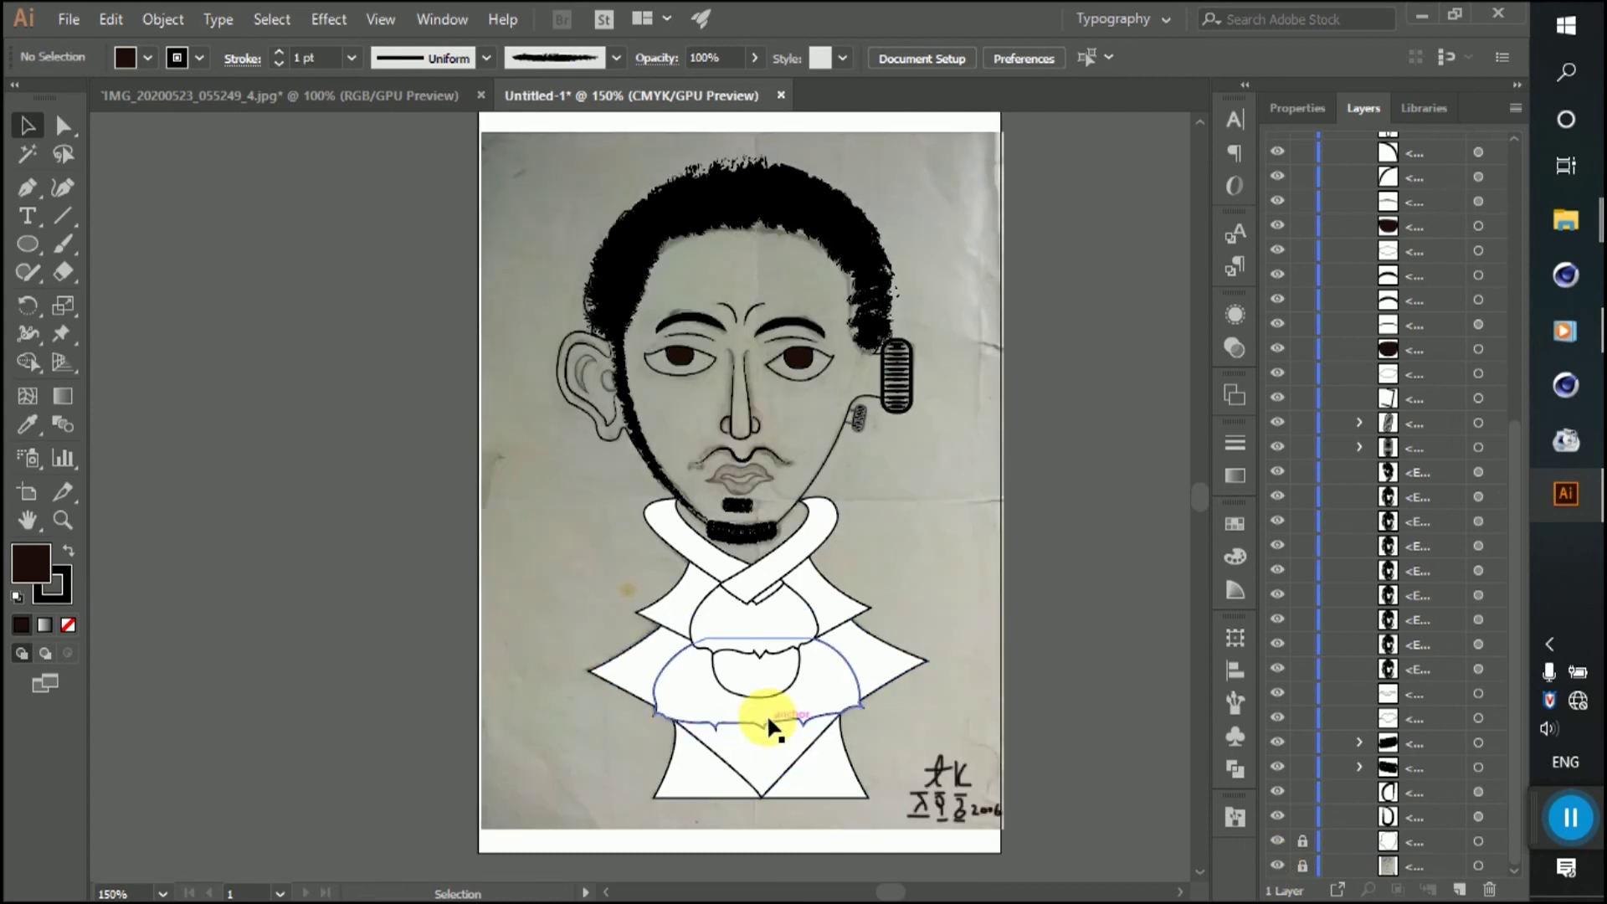
pyautogui.keyDown('alt'); pyautogui.scroll(1, 766, 713); pyautogui.keyUp('alt')
pyautogui.scroll(-2, 764, 719)
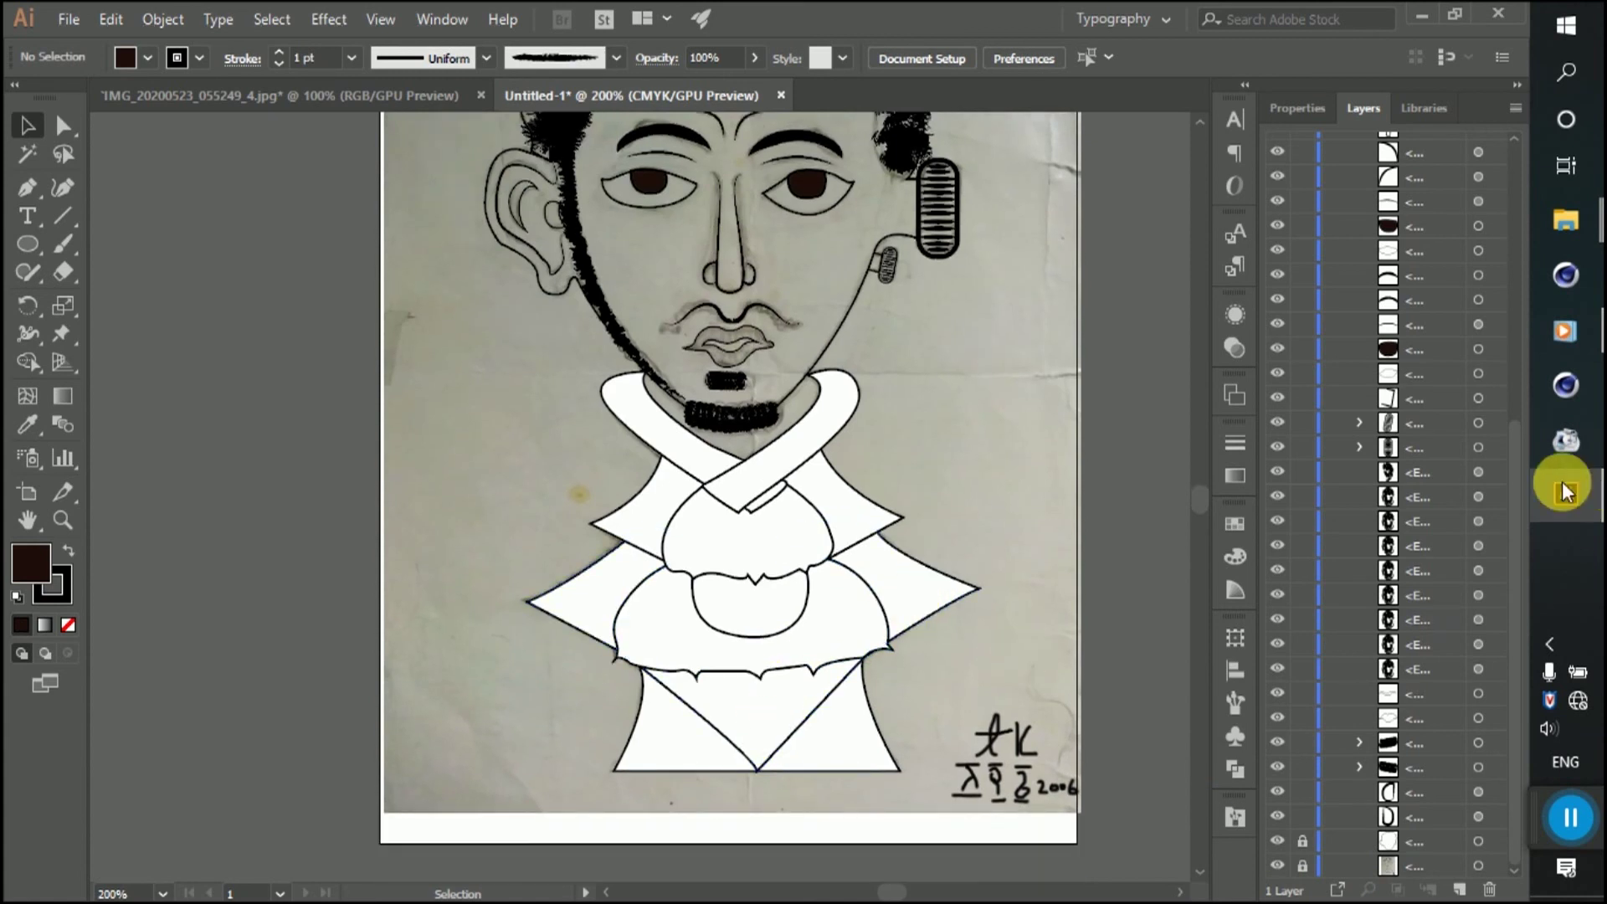
pyautogui.click(1290, 872)
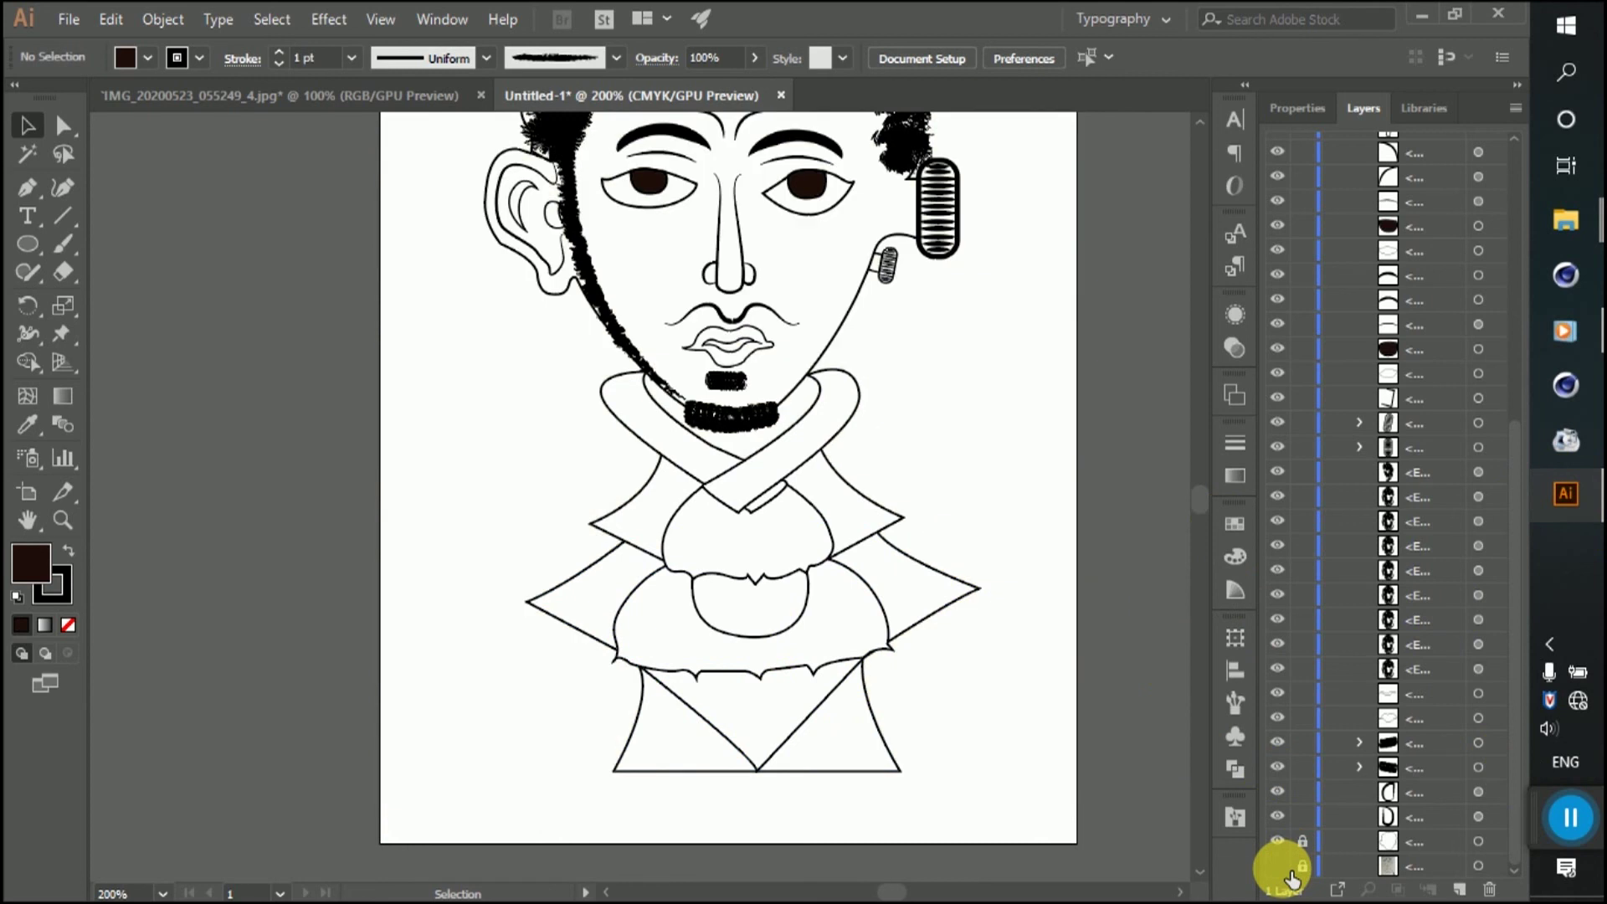
pyautogui.click(922, 588)
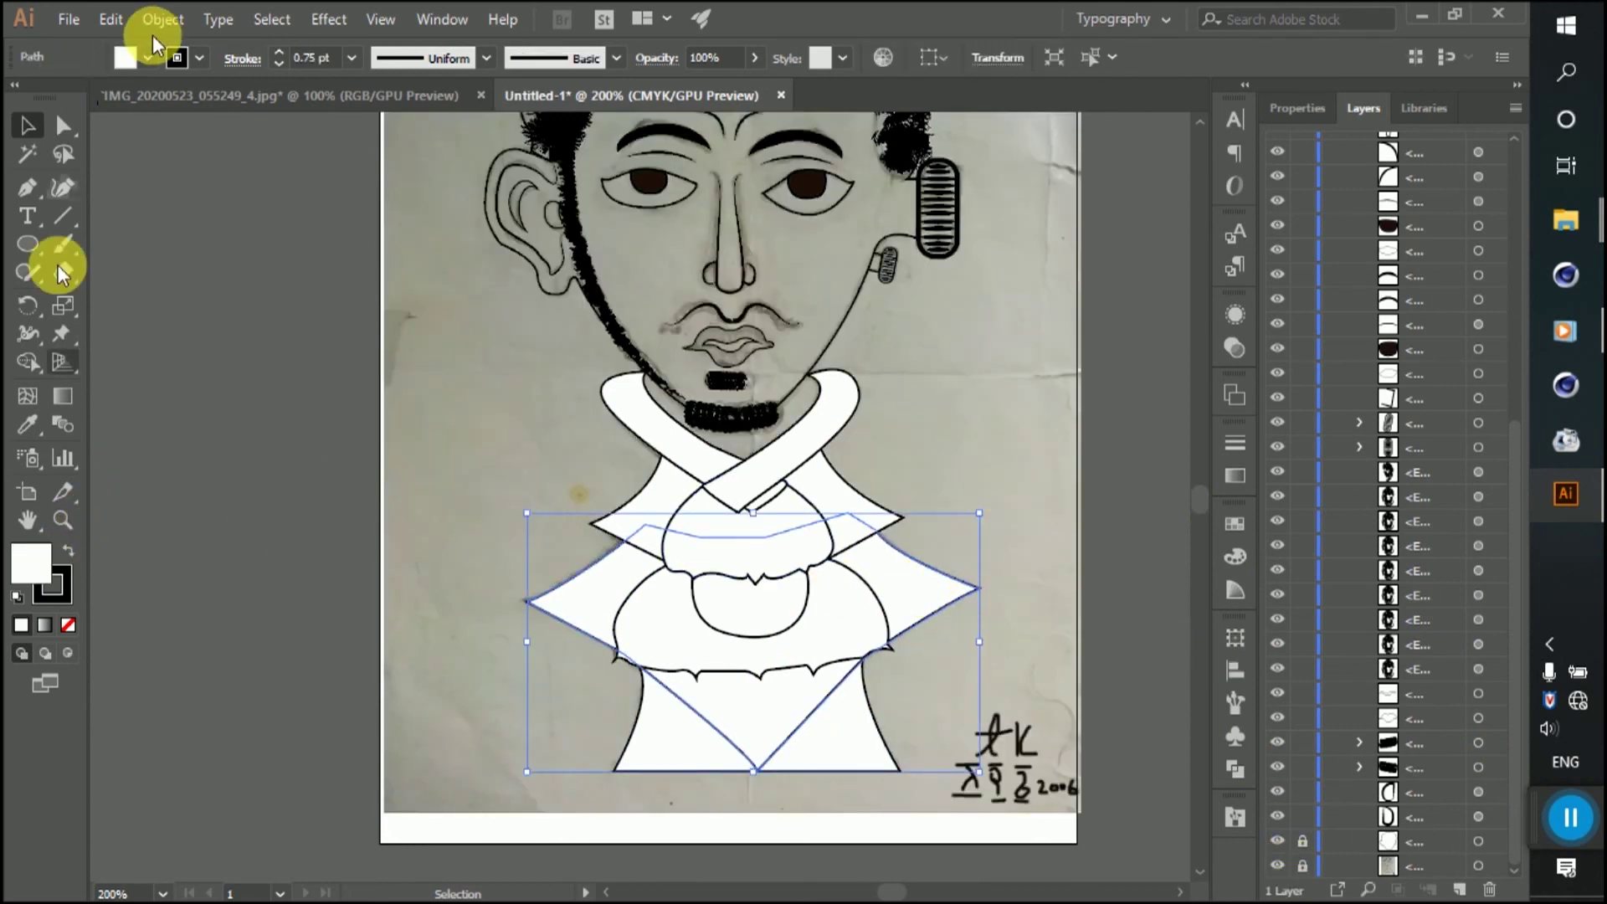
# Step: Fill the lower collar (large shawl) with mid-brown from the Fill swatches
pyautogui.click(145, 58)
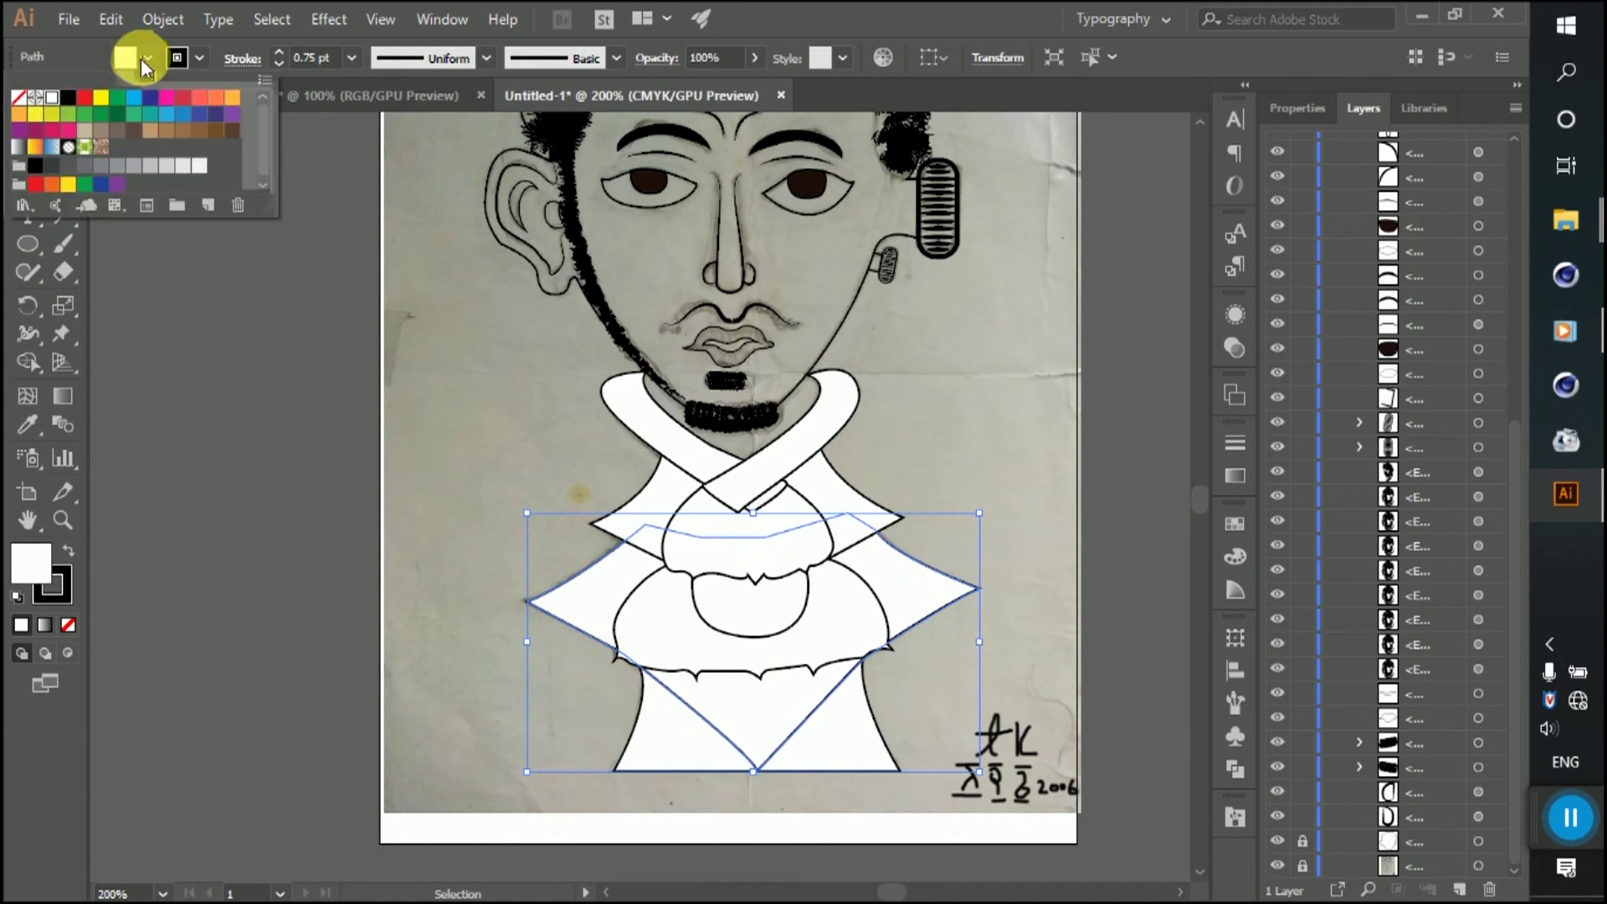
pyautogui.click(181, 137)
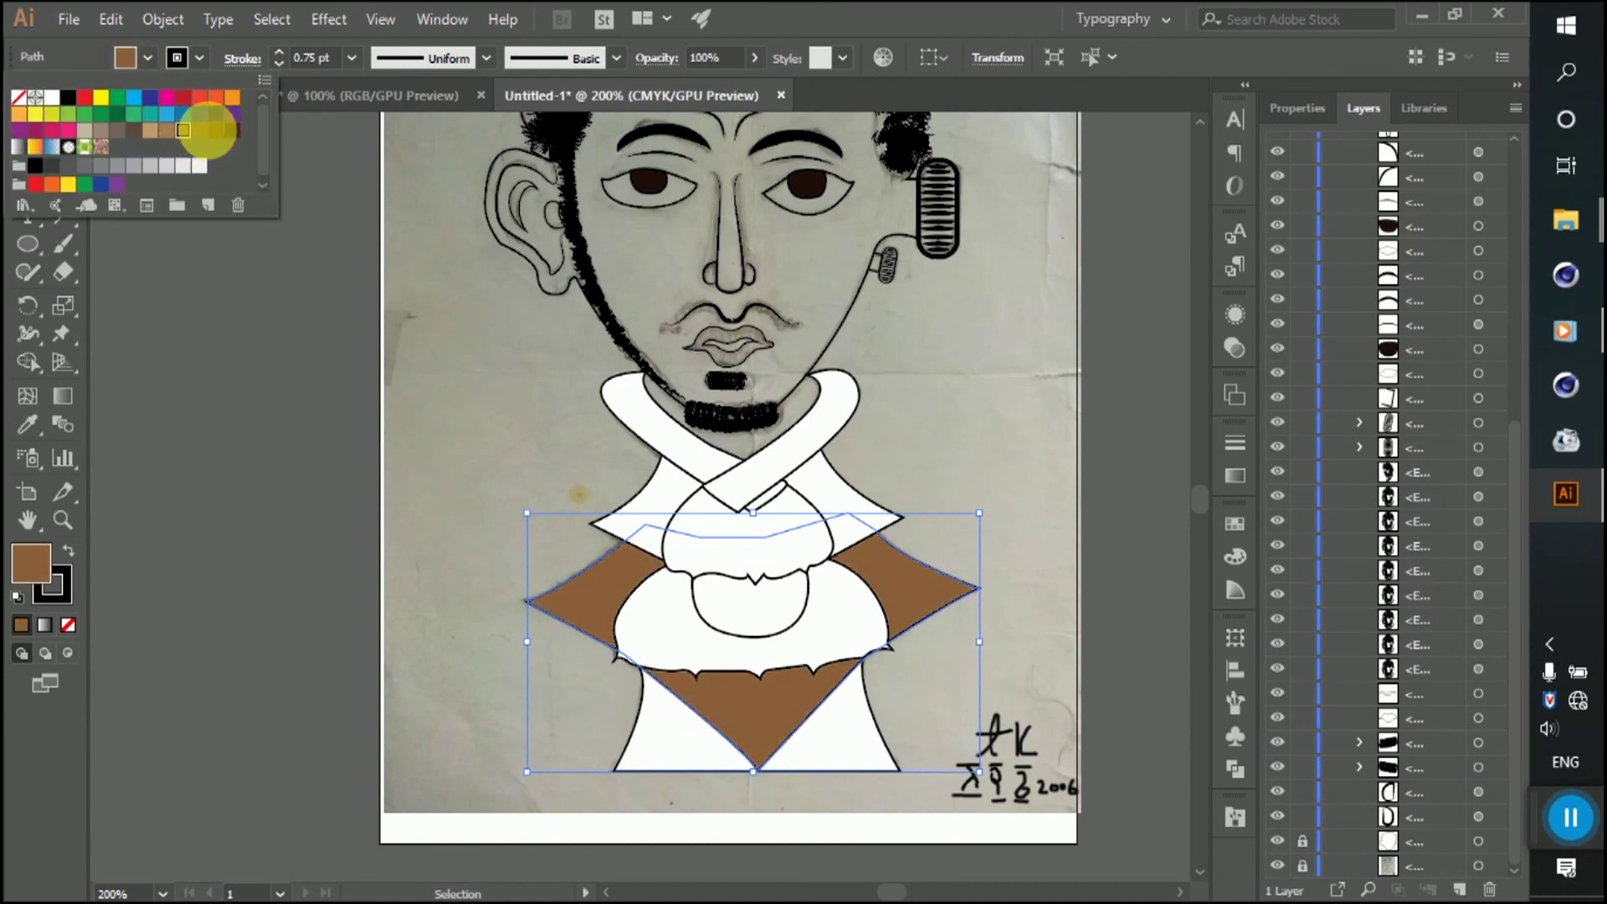
pyautogui.click(209, 131)
pyautogui.click(249, 380)
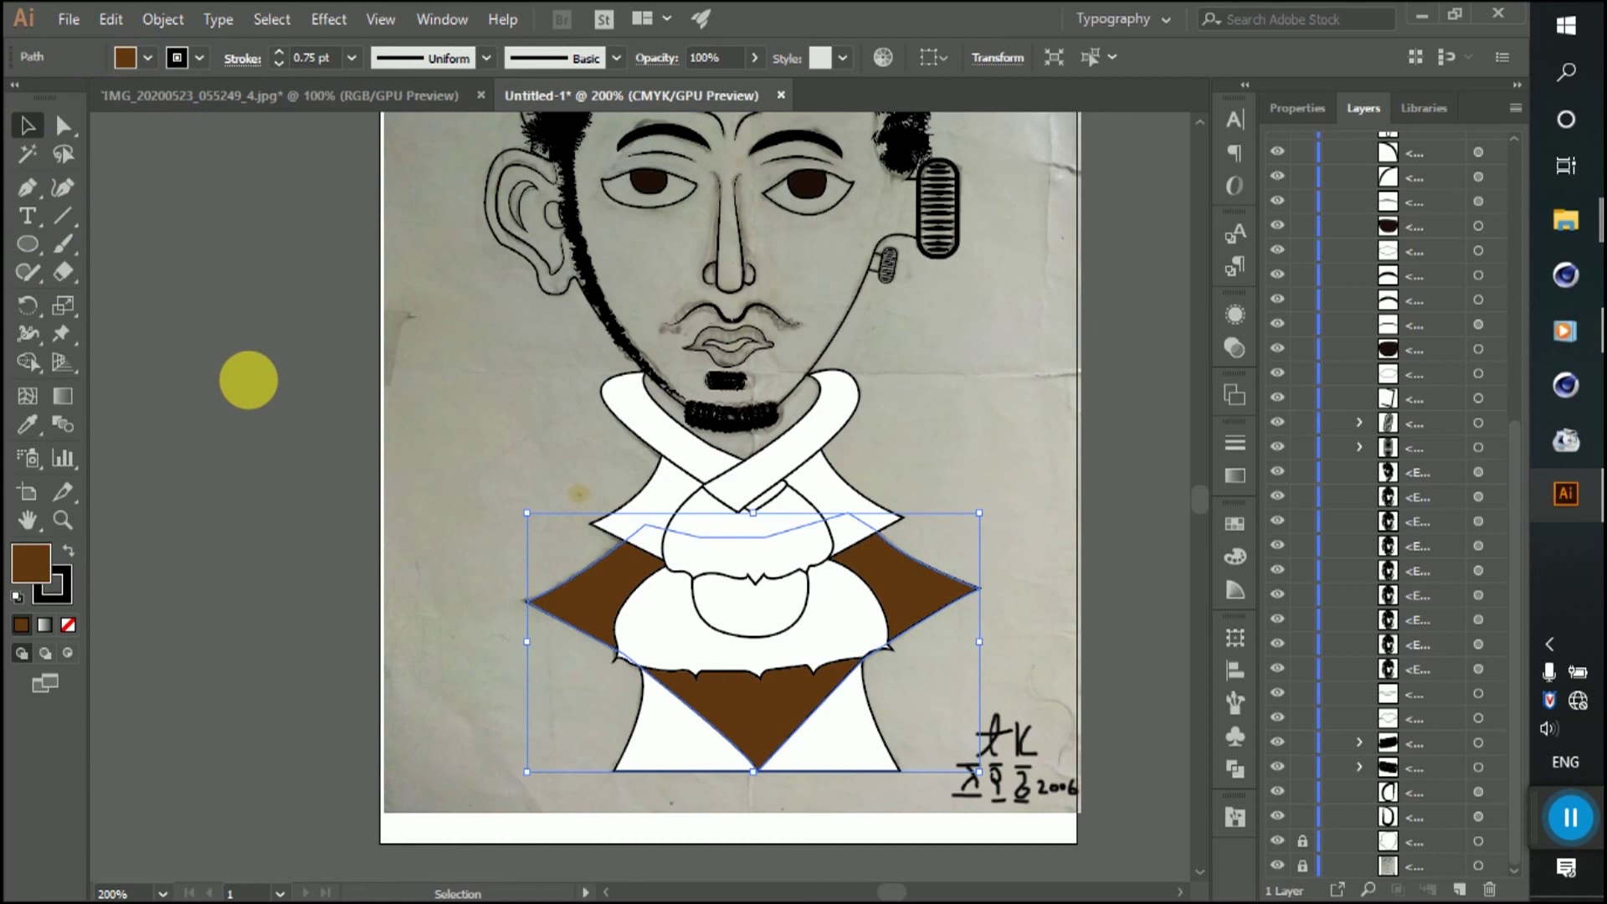
# Step: Fill the upper collar with a darker brown swatch
pyautogui.click(875, 502)
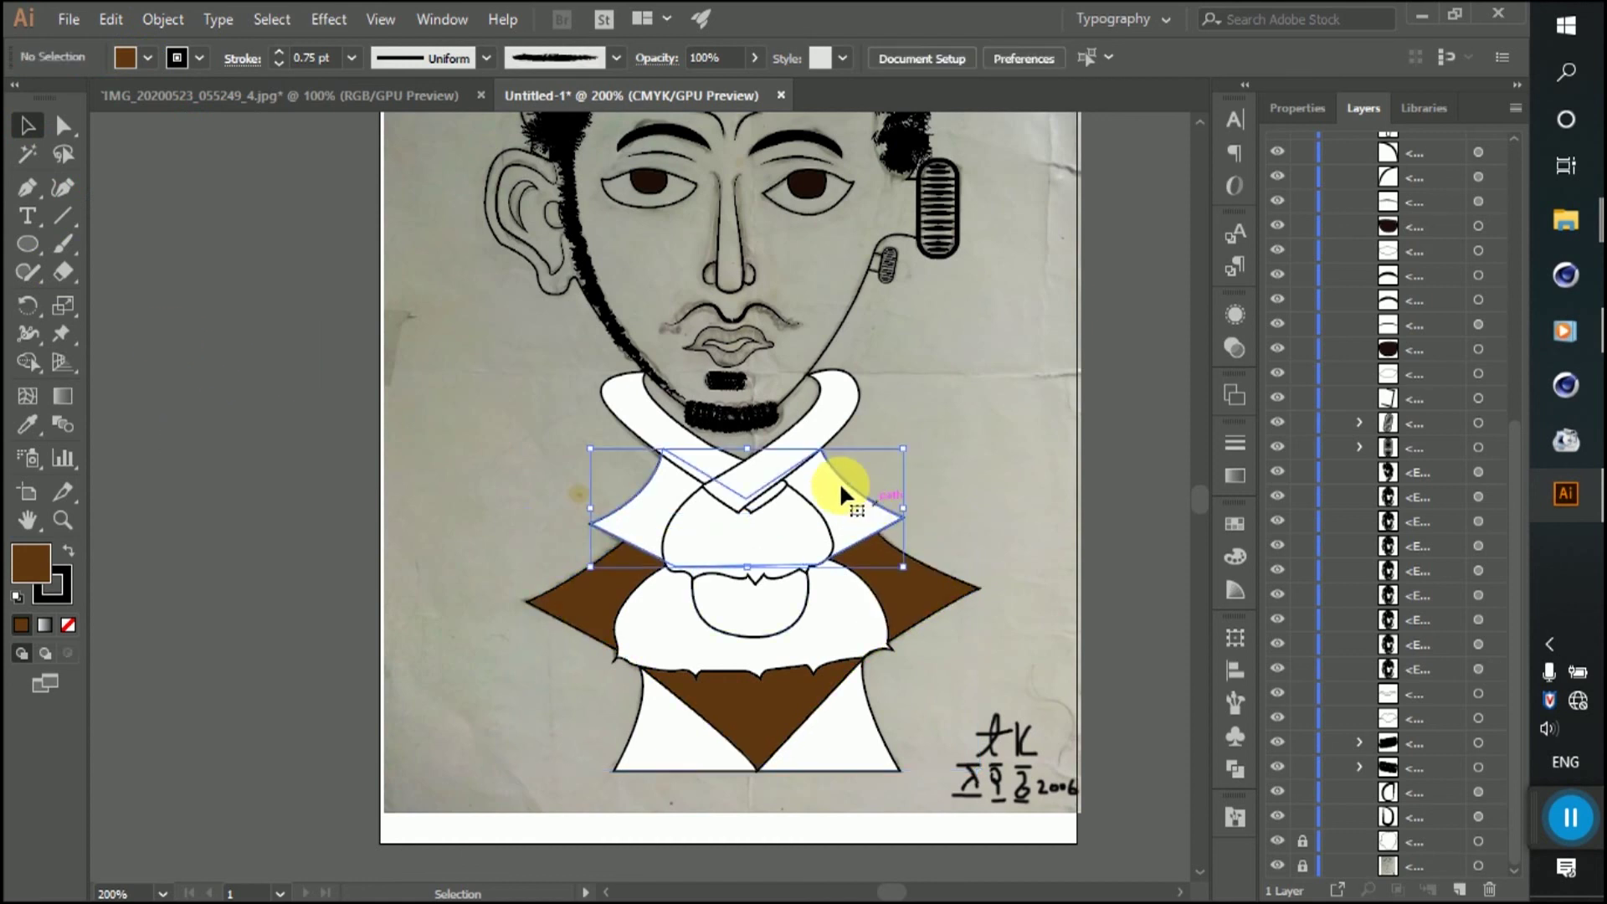
pyautogui.click(149, 58)
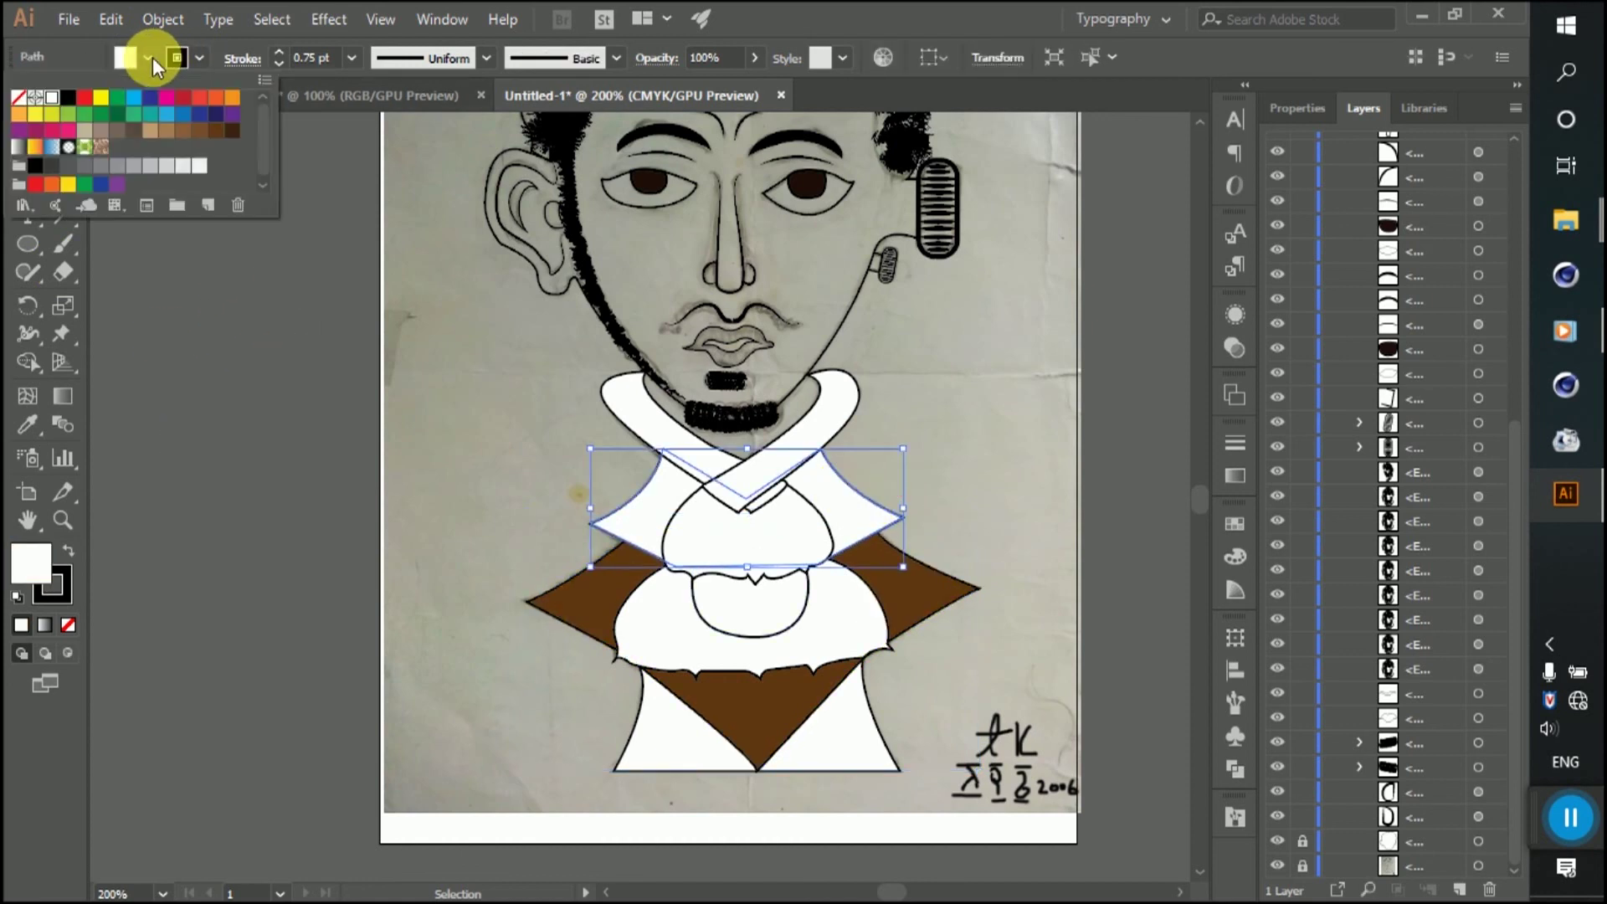
pyautogui.click(201, 131)
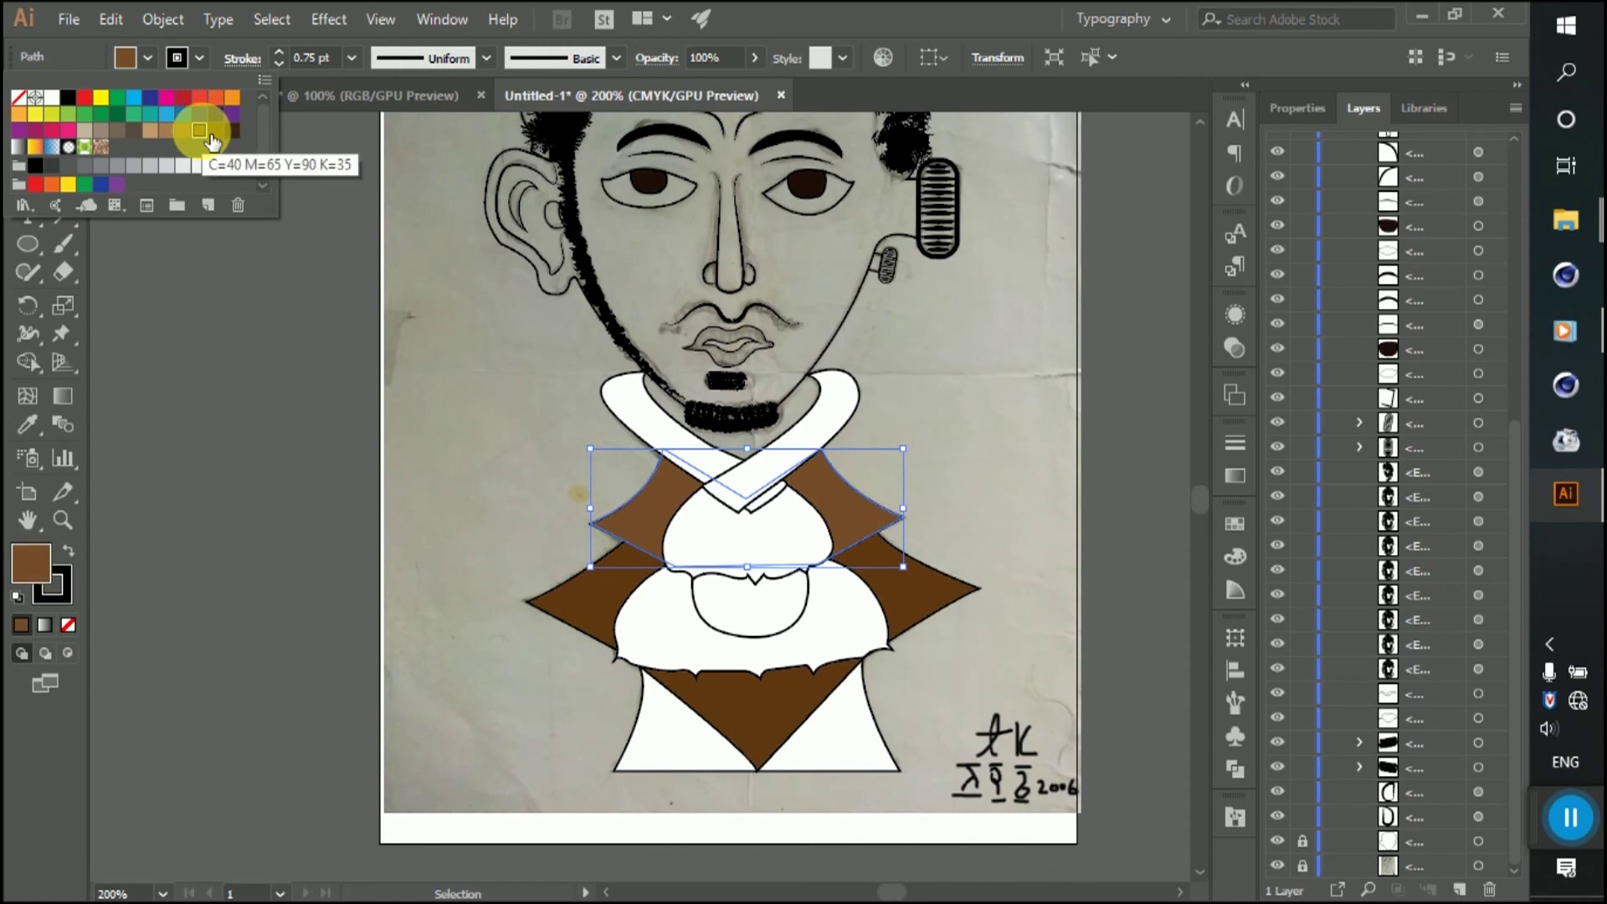
pyautogui.click(232, 131)
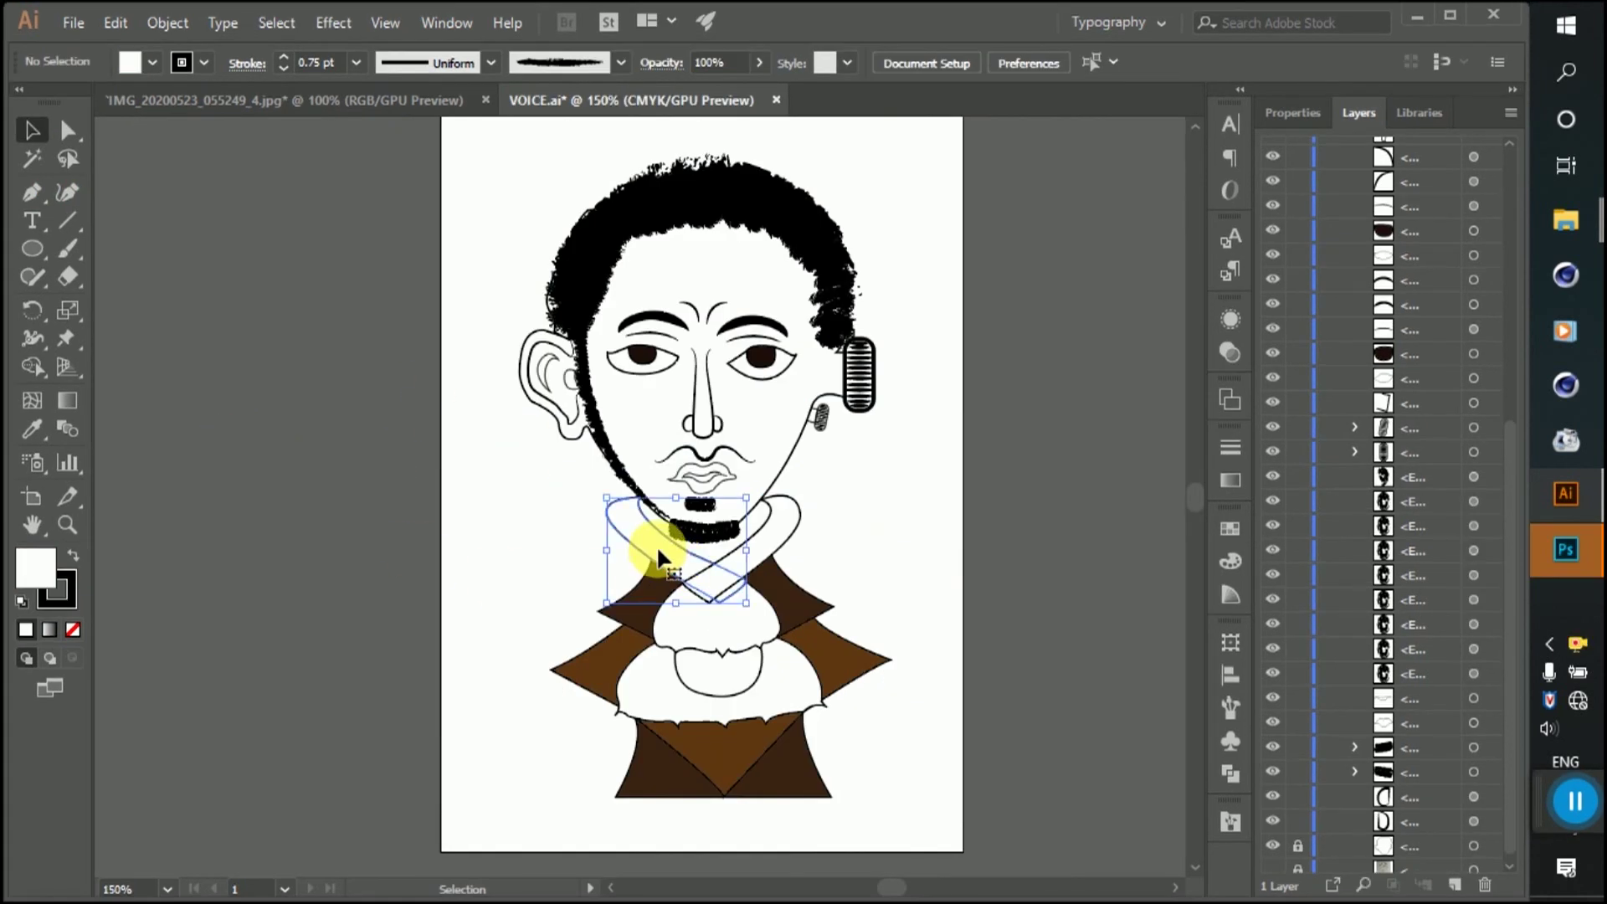
# Step: Eyedropper the collar's brown onto the first crossed scarf band
pyautogui.click(656, 545)
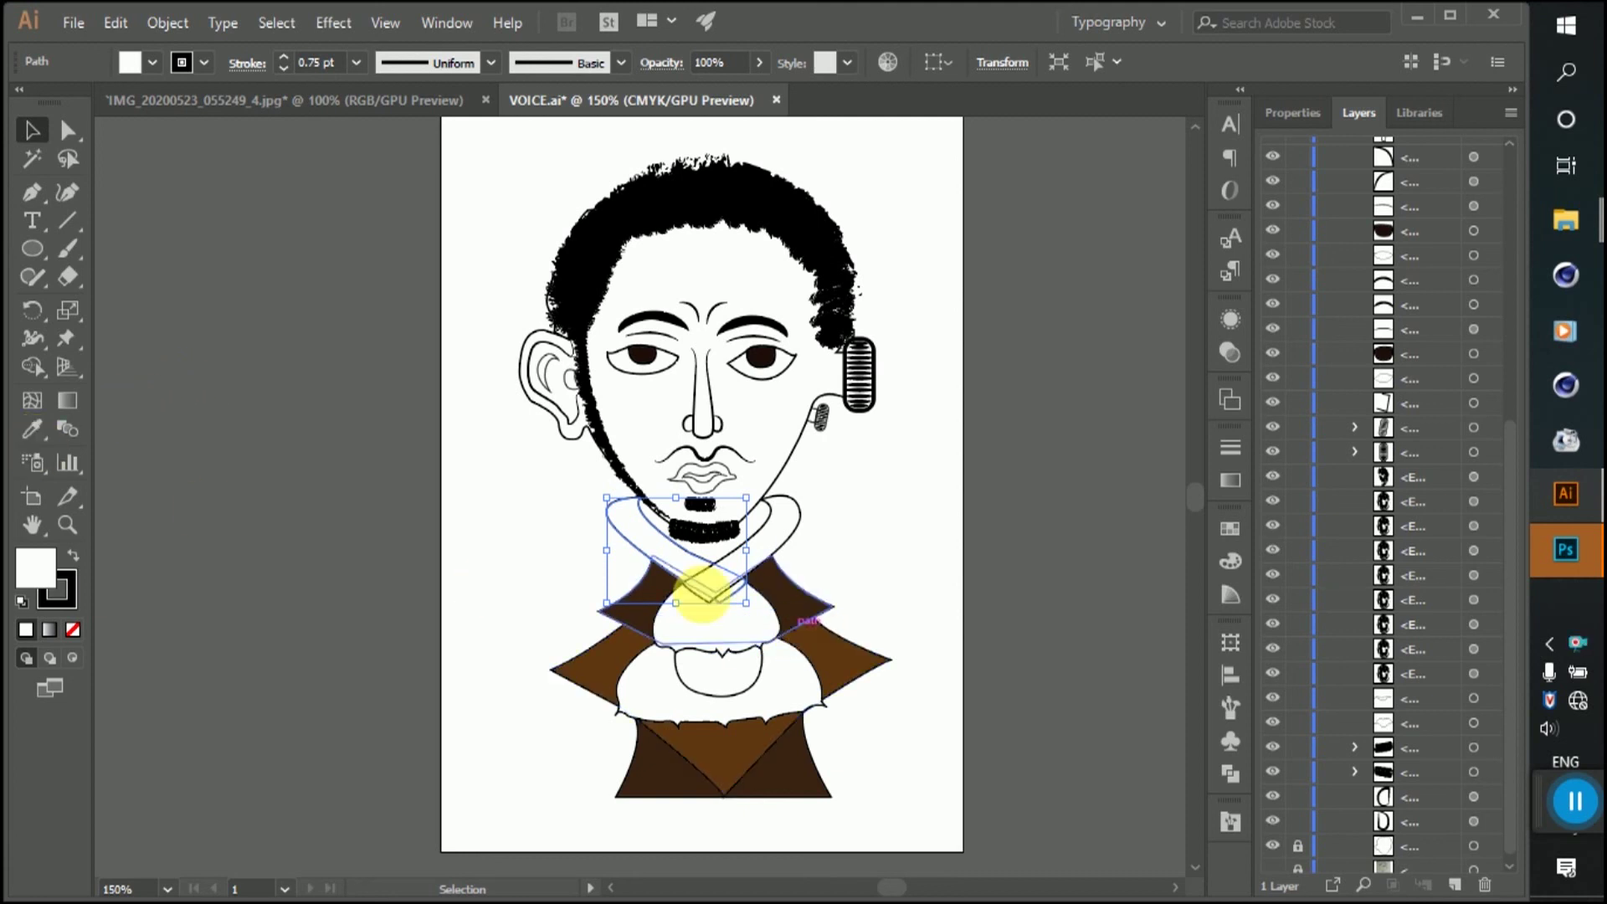
pyautogui.click(32, 430)
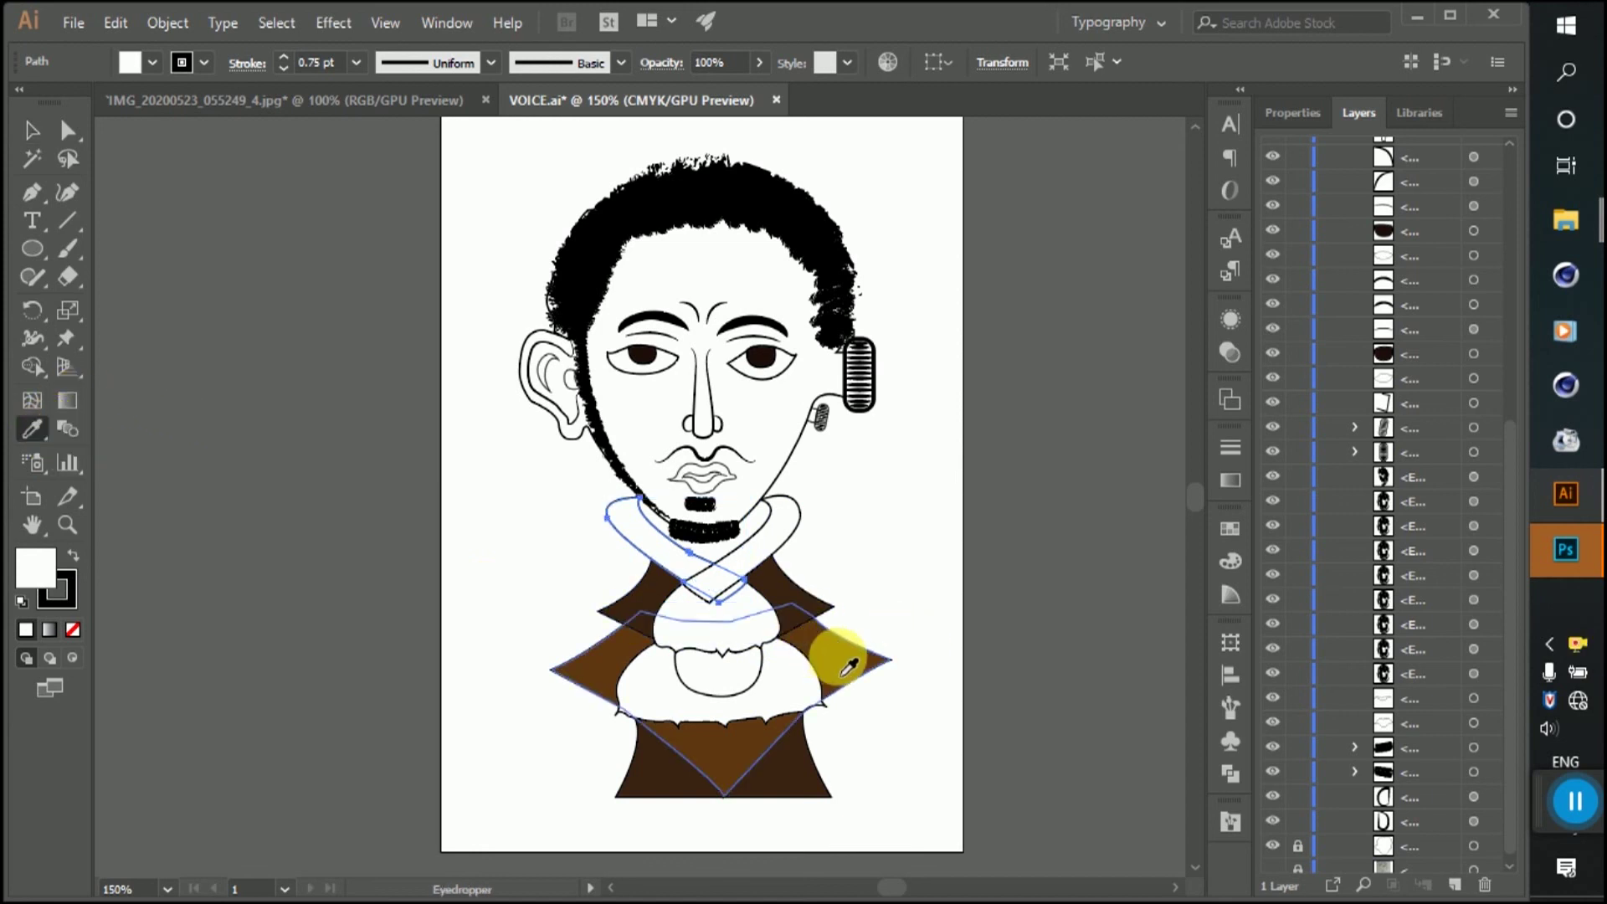
pyautogui.click(849, 667)
pyautogui.click(32, 130)
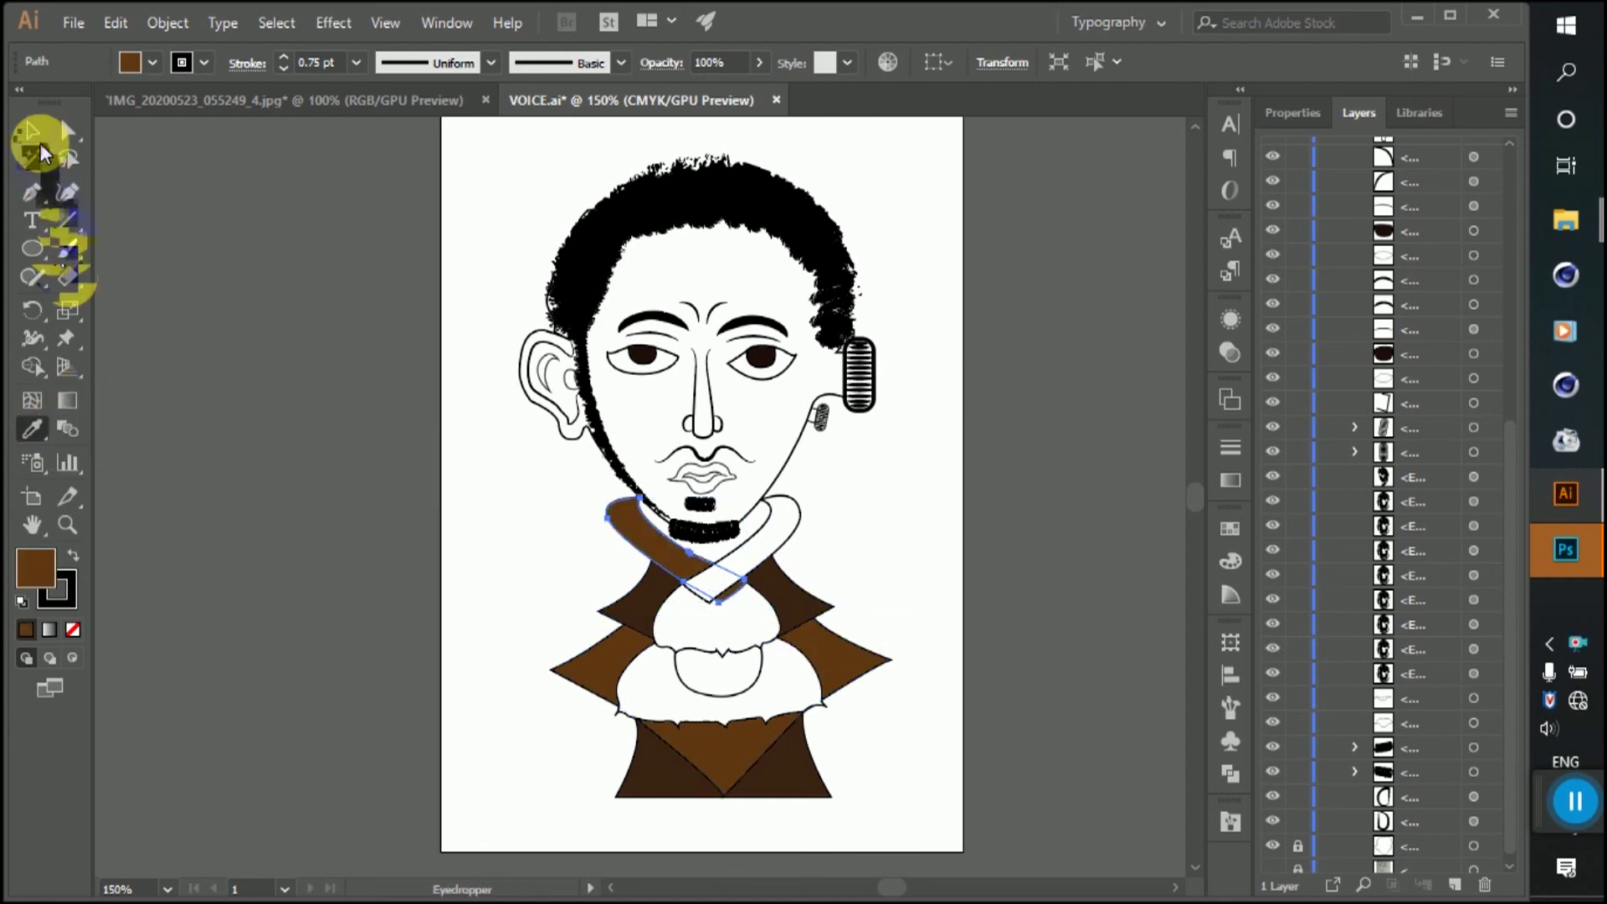
pyautogui.click(256, 285)
# Step: Select the second scarf band and sample the collar's brown onto it
pyautogui.click(774, 543)
pyautogui.click(32, 428)
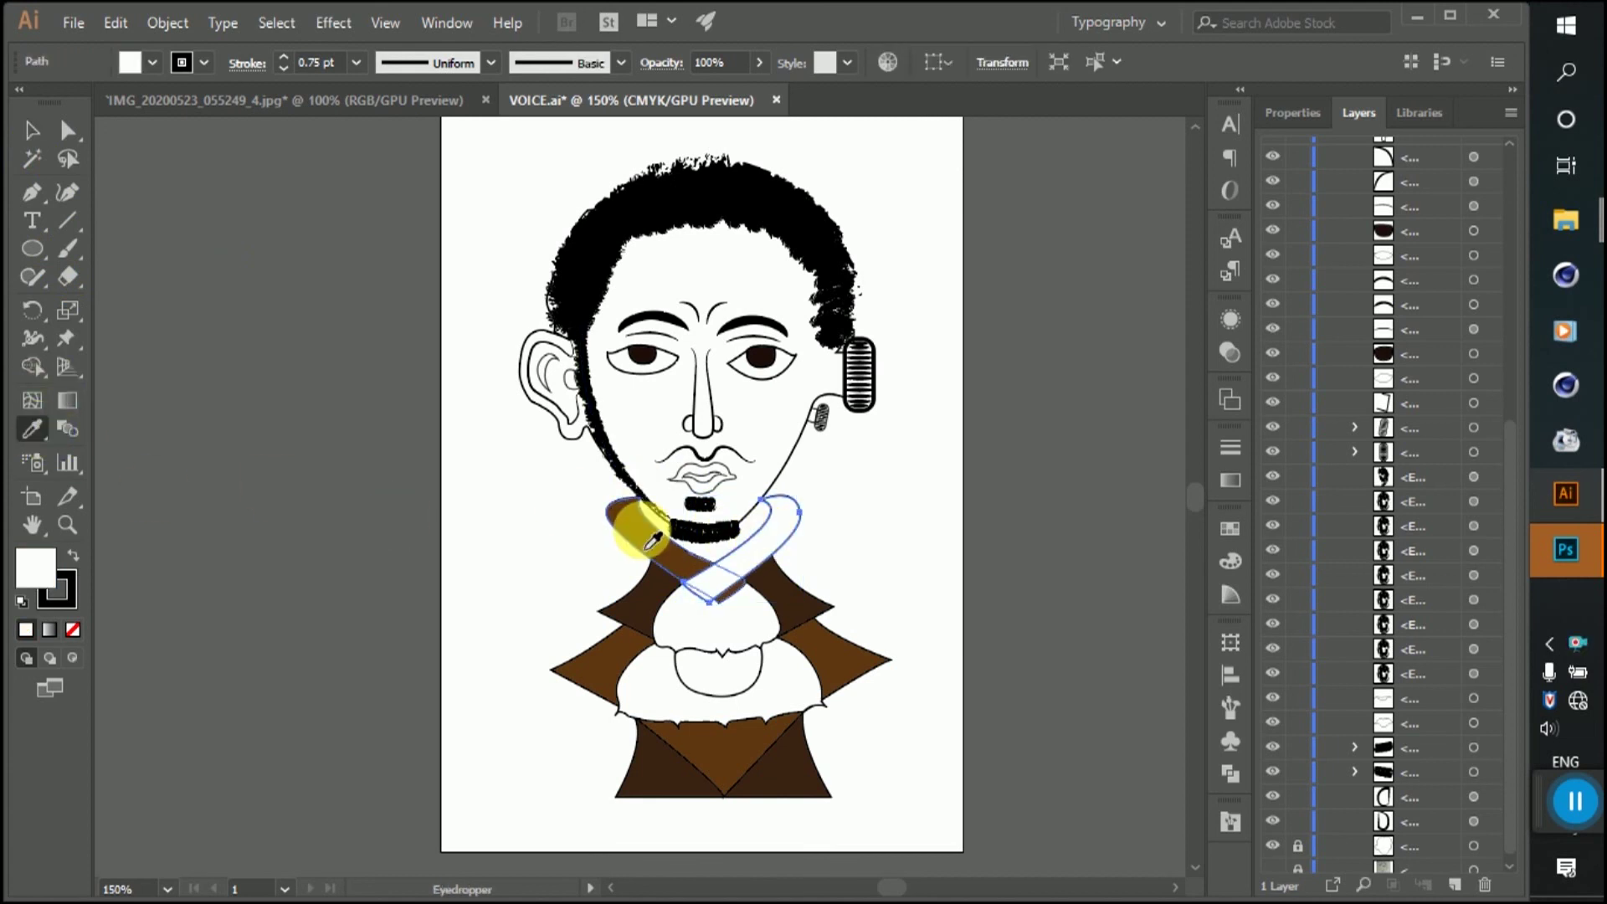
pyautogui.click(654, 541)
pyautogui.click(32, 130)
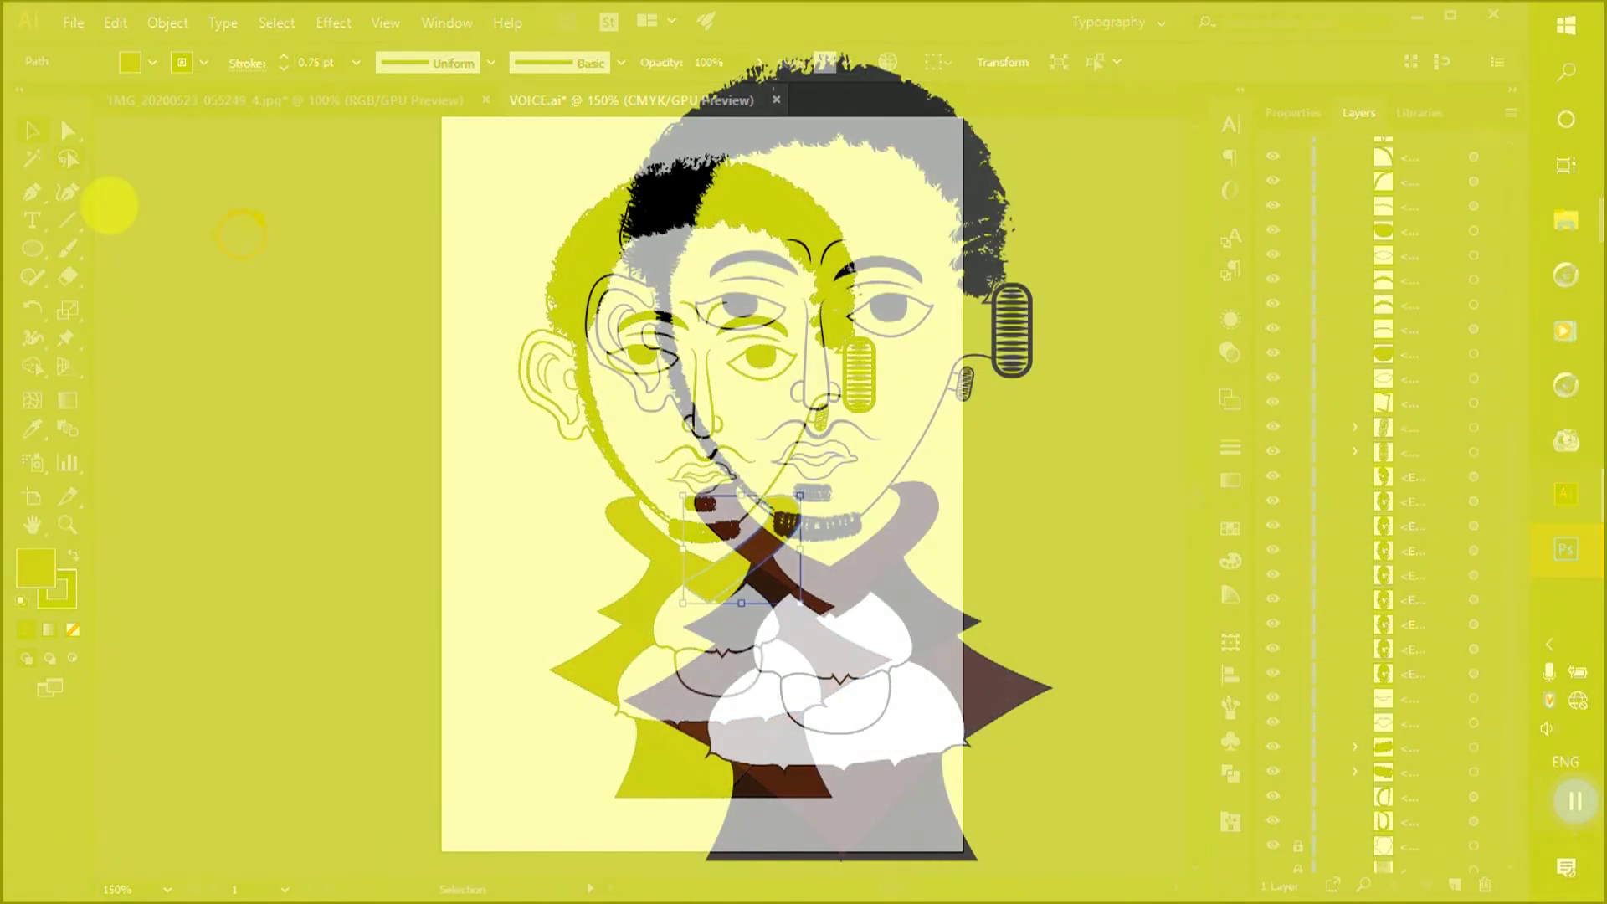